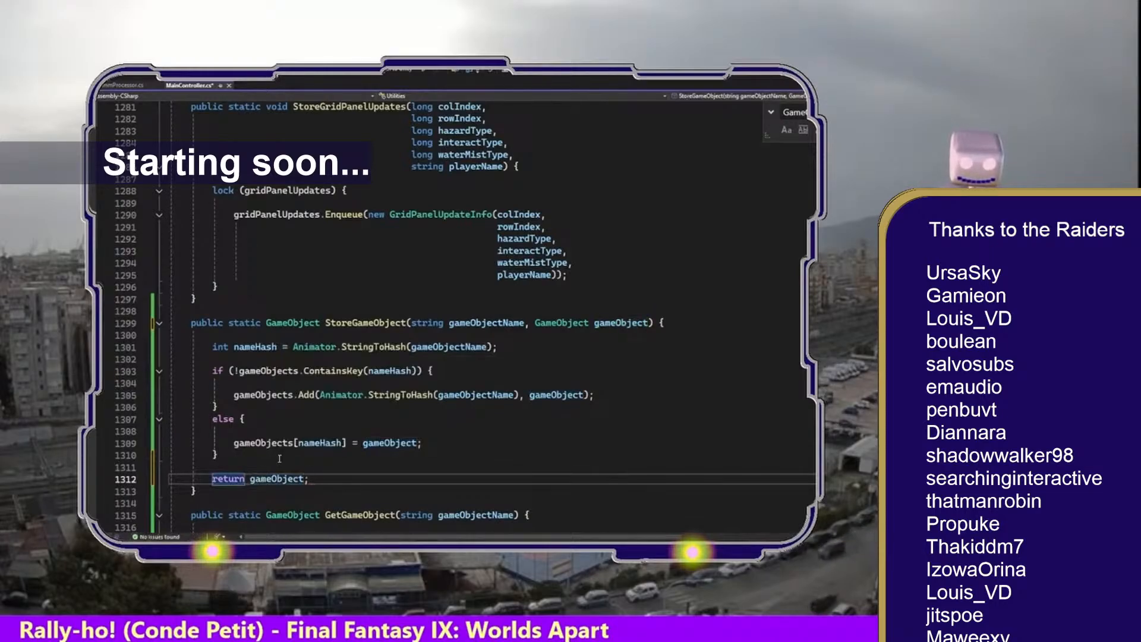
pyautogui.moveTo(191, 473); pyautogui.dragTo(135, 318)
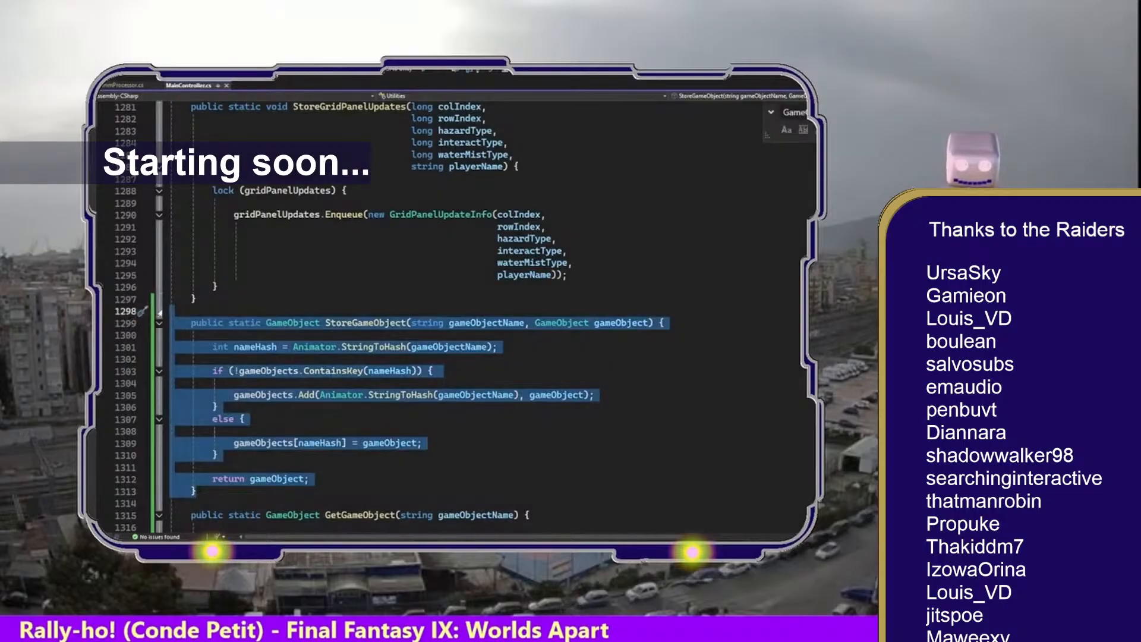
pyautogui.hotkey('alt', 'Tab')
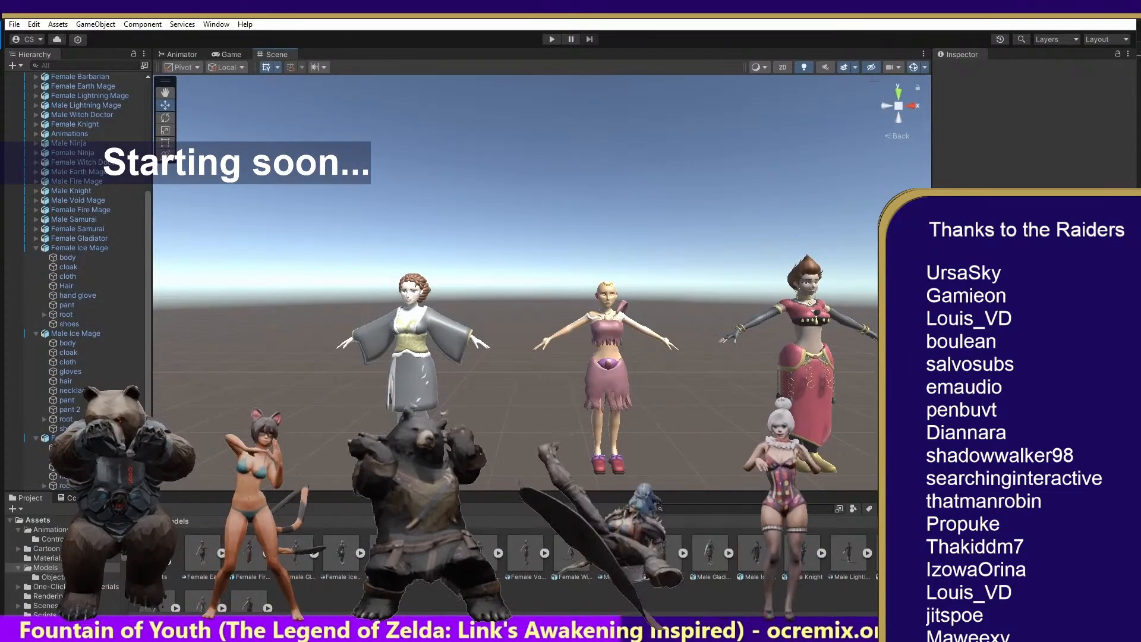
pyautogui.click(144, 521)
pyautogui.doubleClick(604, 556)
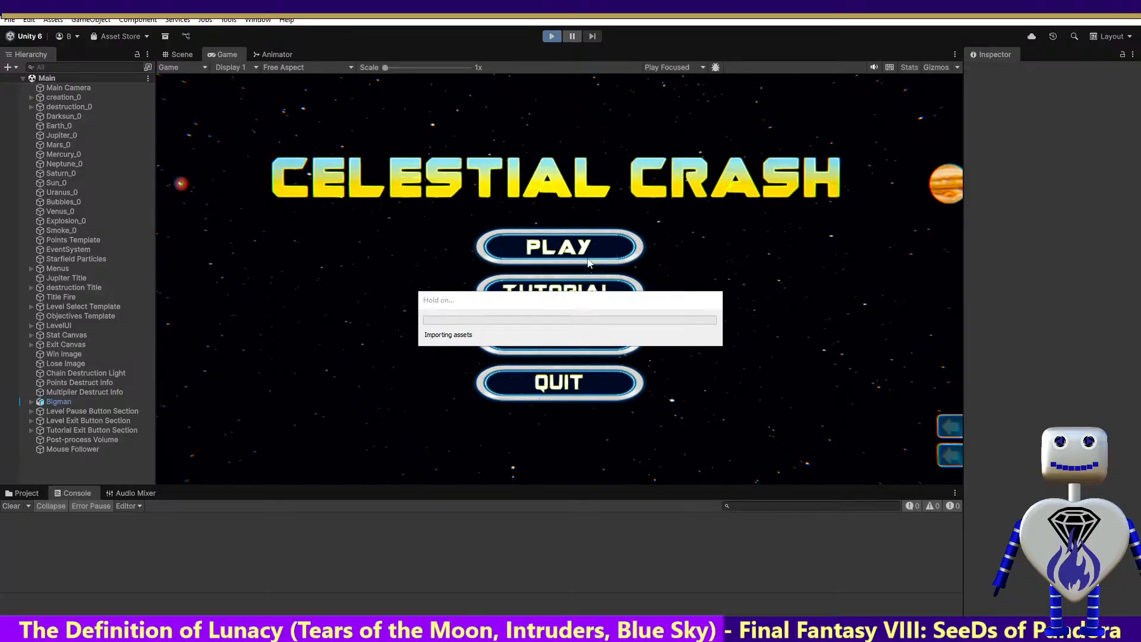
# Open the running game's level selection, read through the Skill Challenge level's description and return to the main menu
pyautogui.click(587, 259)
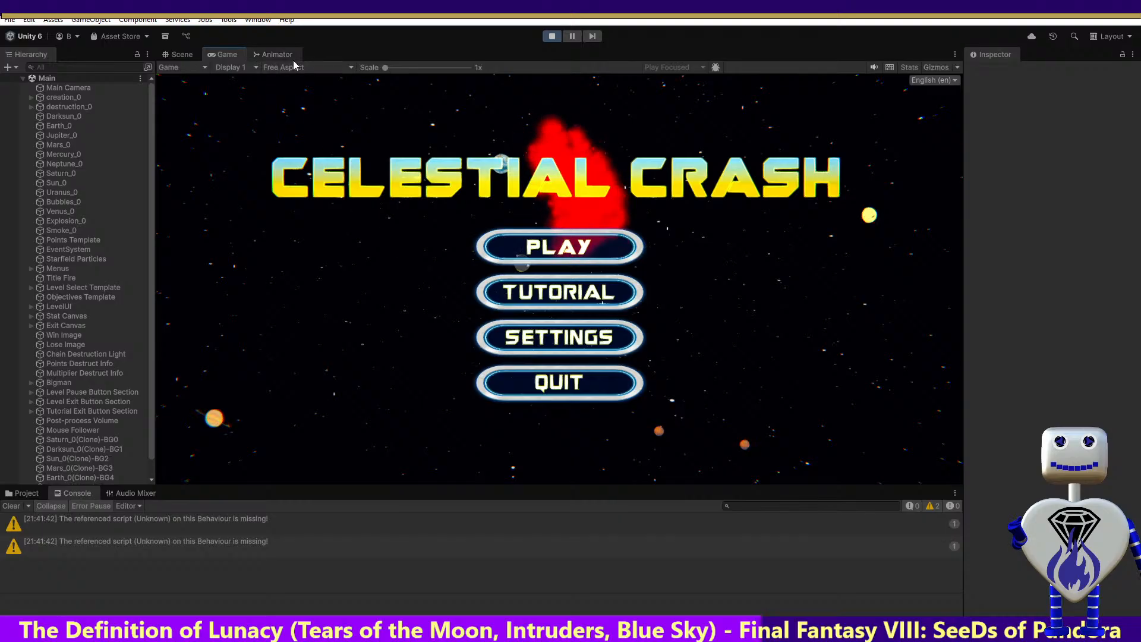
pyautogui.click(531, 233)
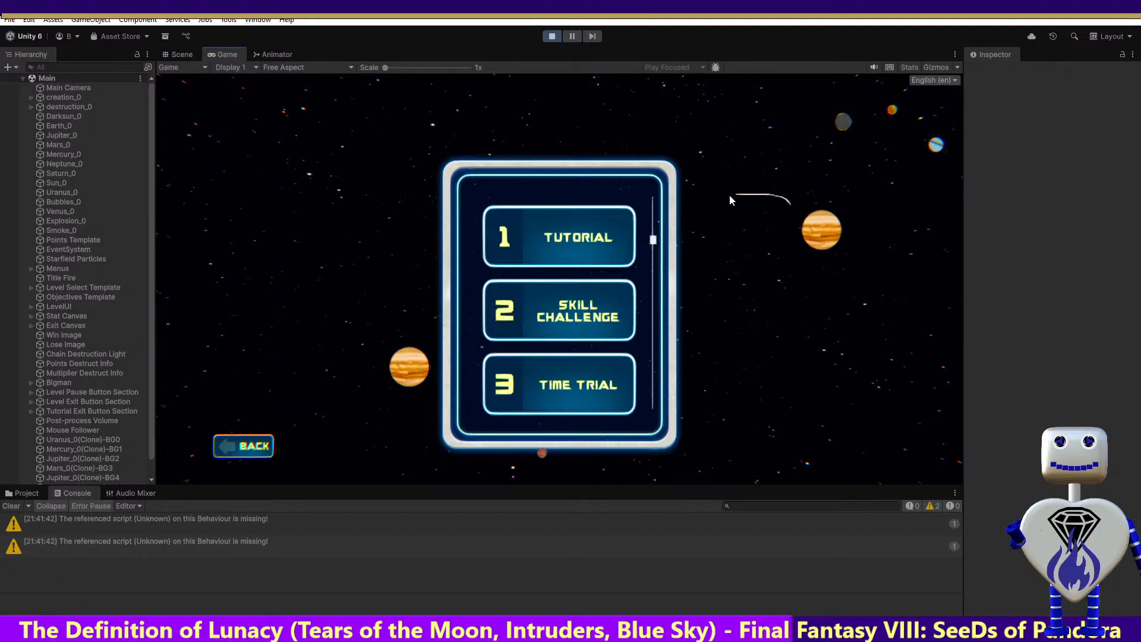
pyautogui.click(569, 308)
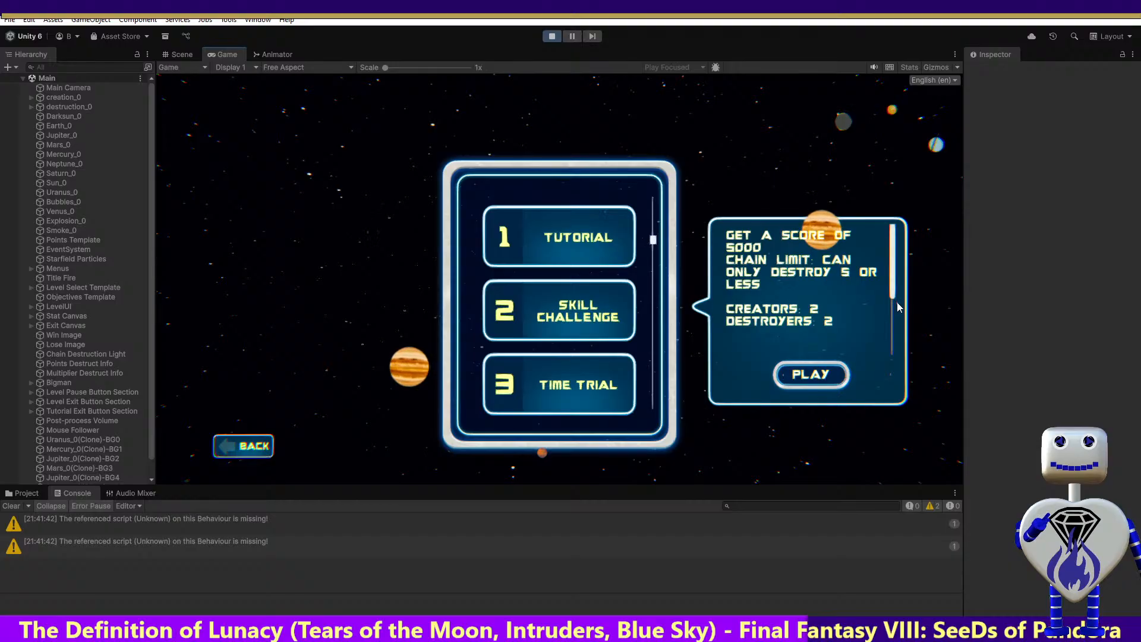
pyautogui.scroll(-1, 850, 296)
pyautogui.scroll(-2, 850, 296)
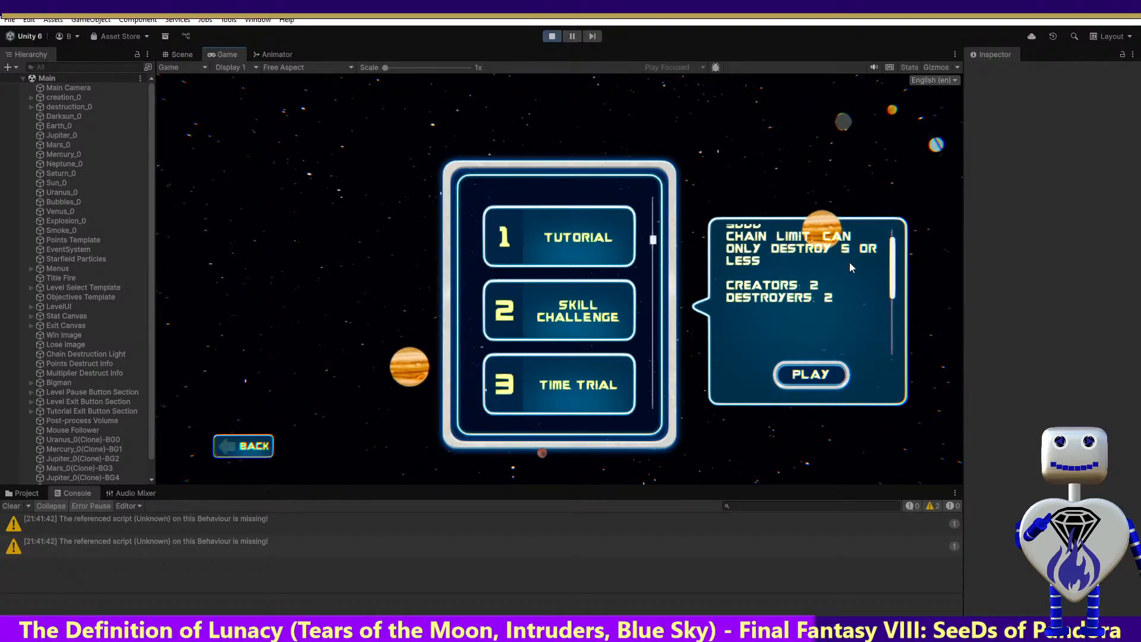
pyautogui.scroll(3, 850, 262)
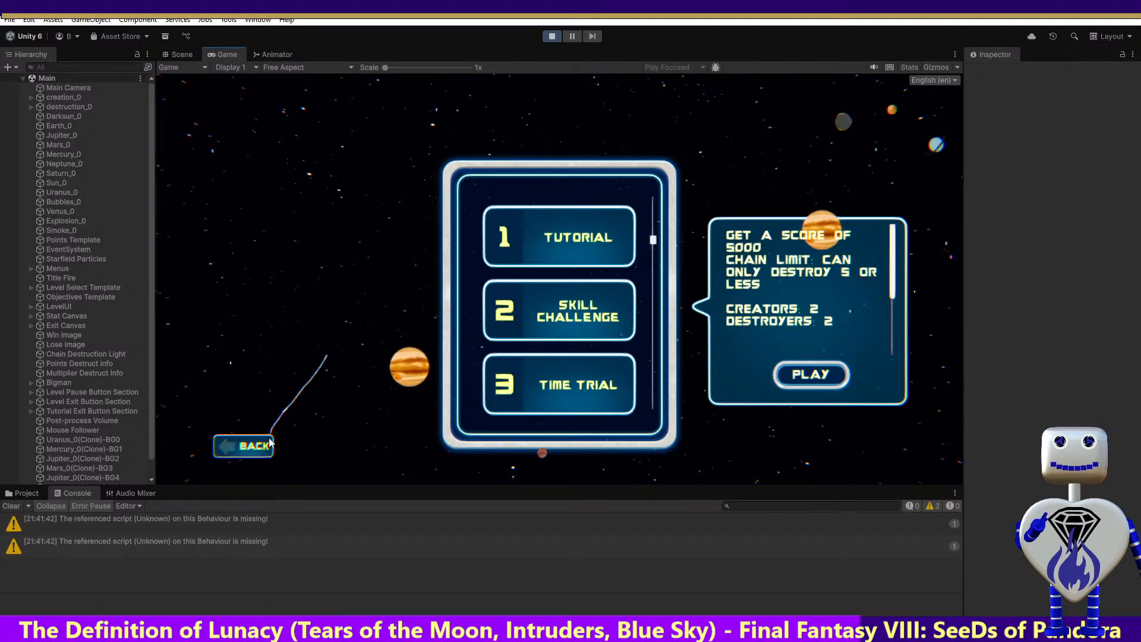
pyautogui.click(246, 446)
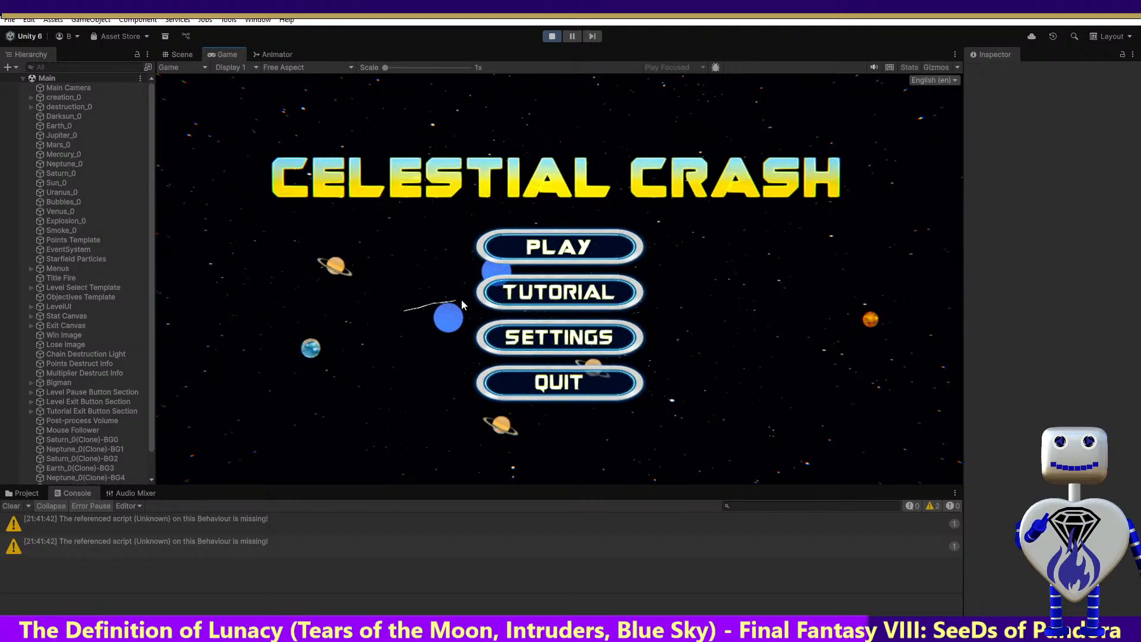
# Check the game's settings screen and return to the main menu, then stop play mode and run one more brief play test
pyautogui.click(589, 349)
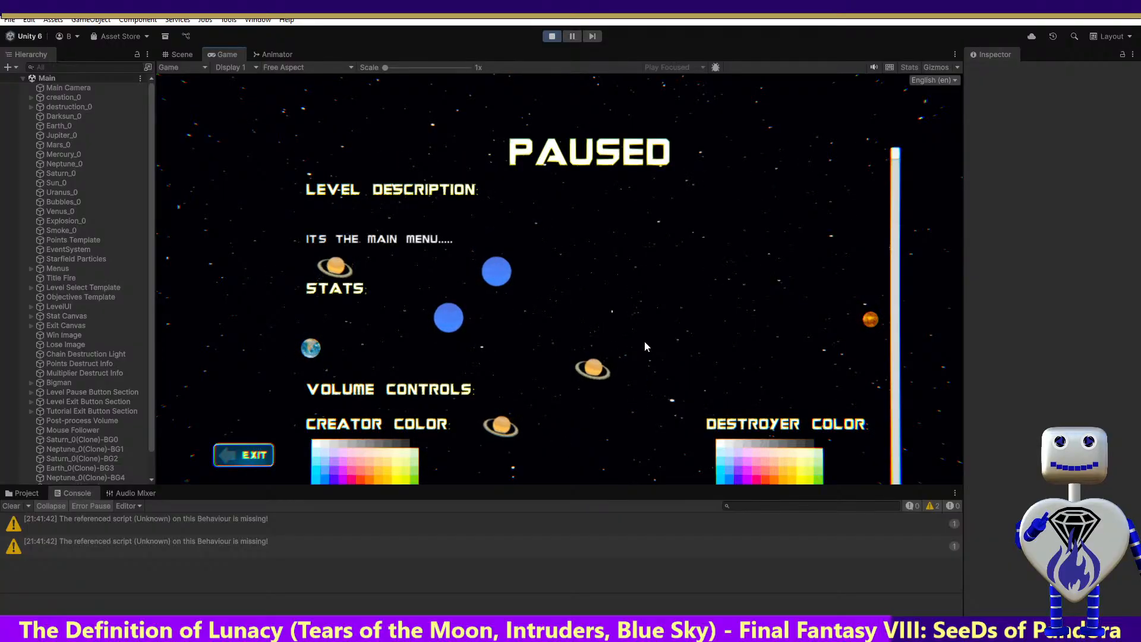
pyautogui.click(265, 459)
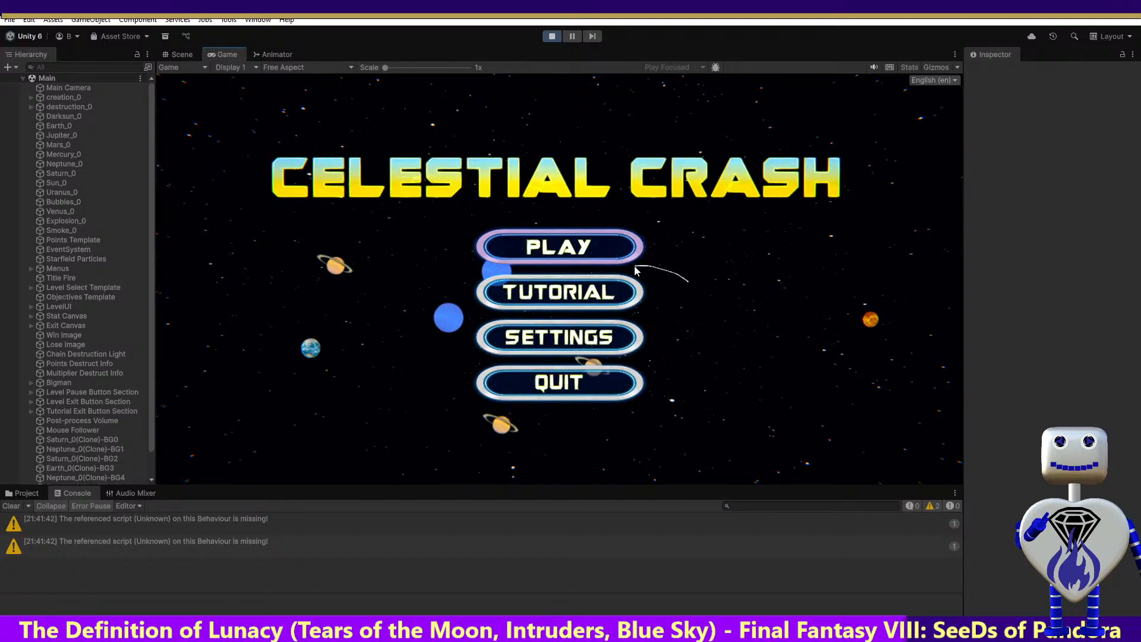
pyautogui.click(551, 36)
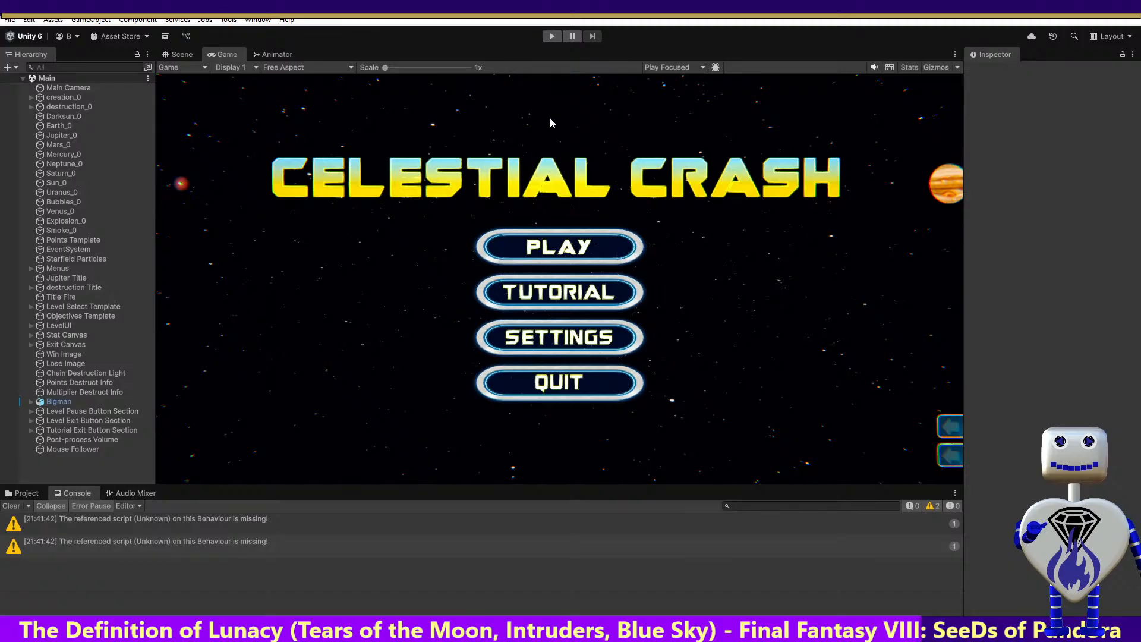
pyautogui.click(546, 39)
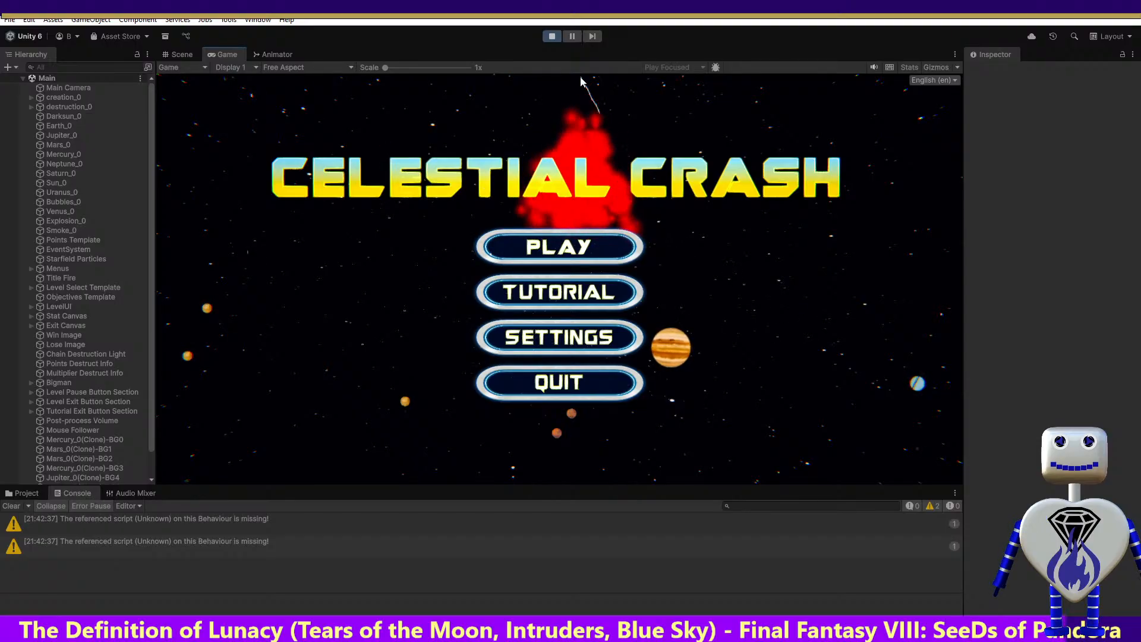
pyautogui.click(552, 37)
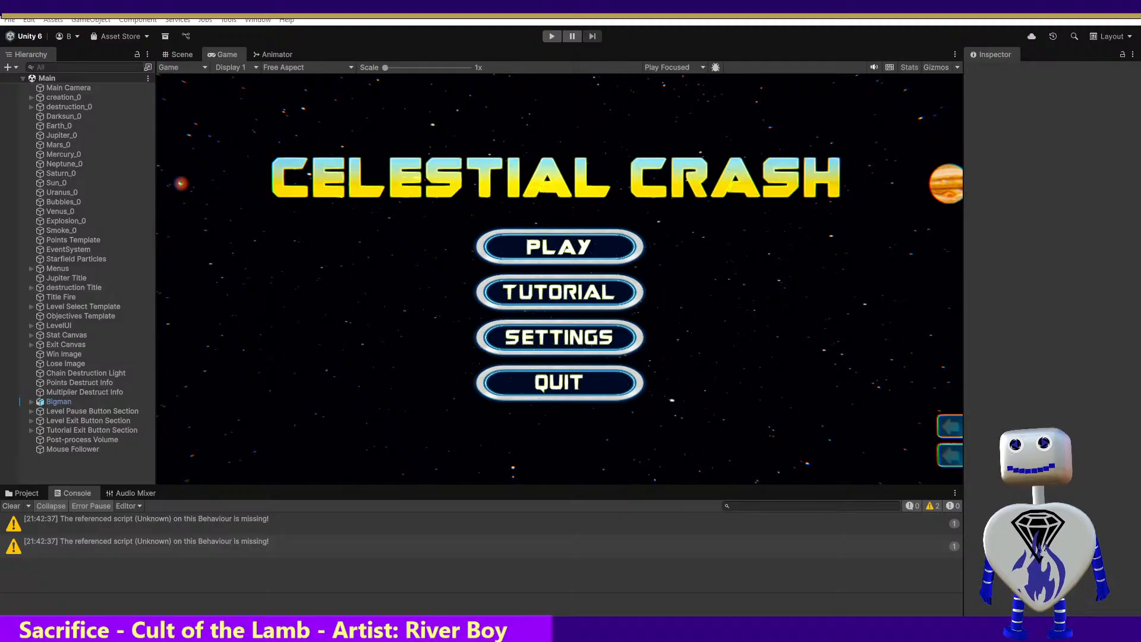
# Switch to Visual Studio with the UpdateMousePosition method of MainController.cs in view
pyautogui.hotkey('alt', 'Tab')
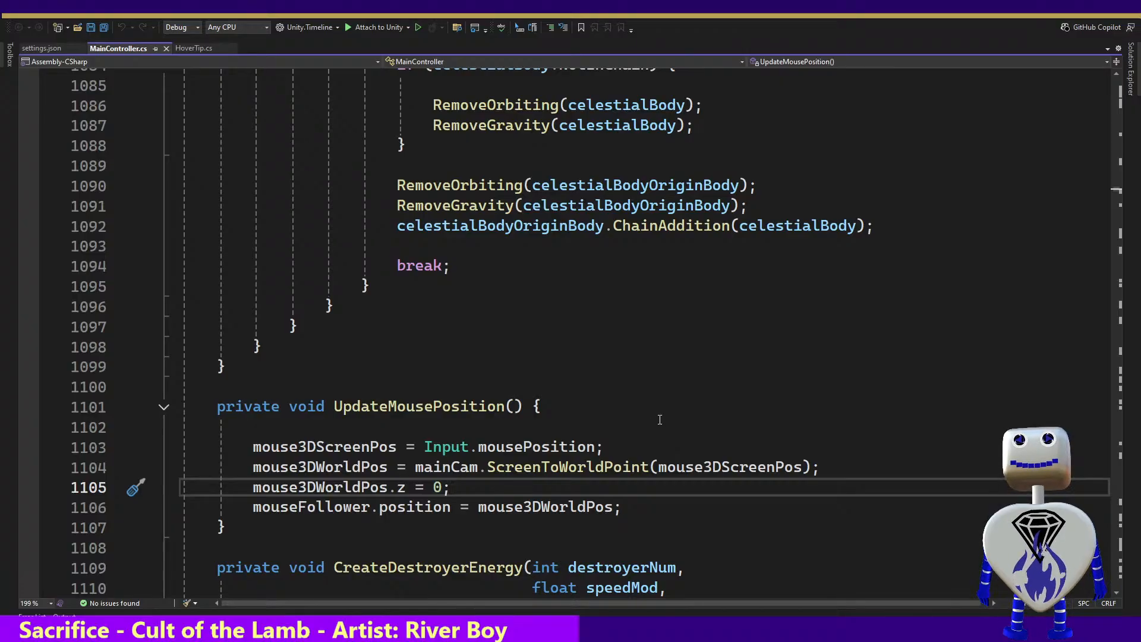
pyautogui.press('Return')
pyautogui.press('Return')
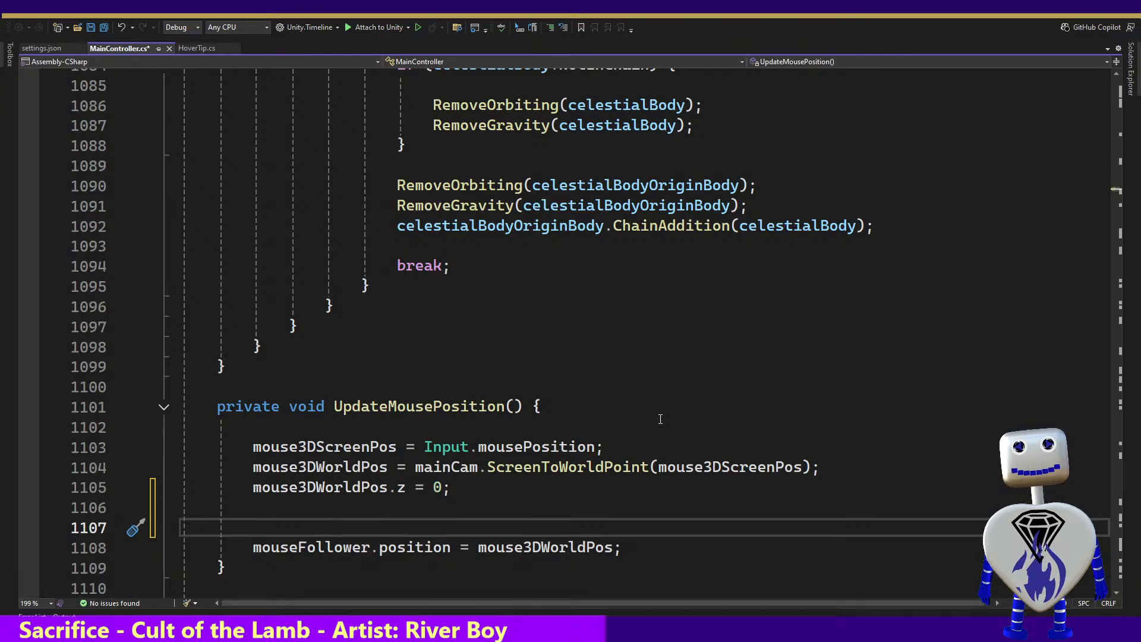
pyautogui.write('if')
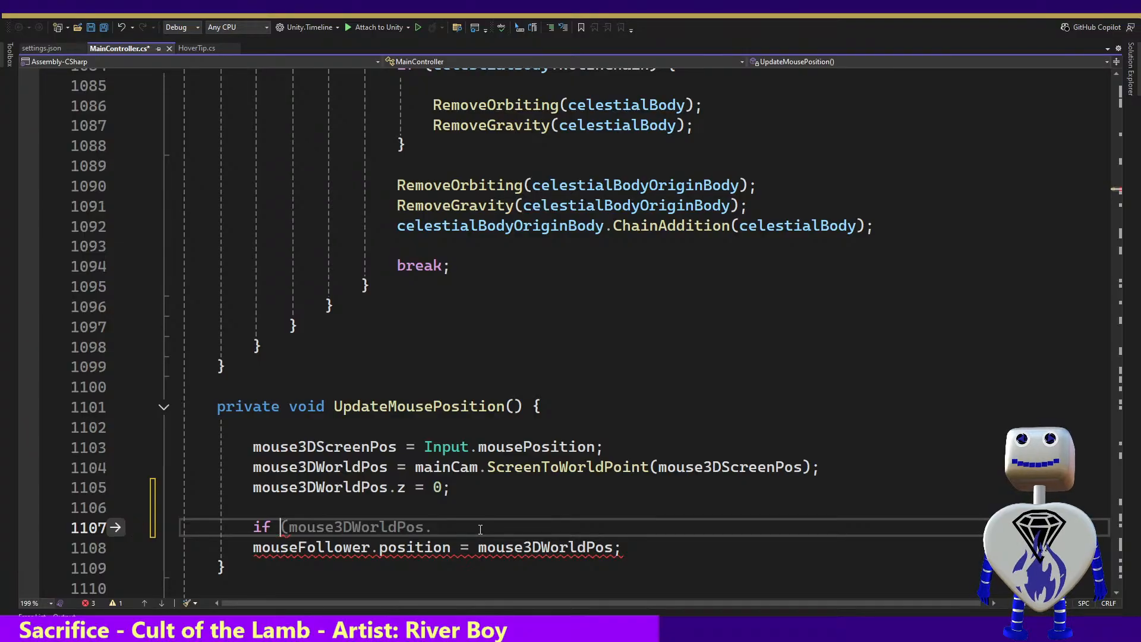
pyautogui.press('BackSpace')
pyautogui.press('BackSpace')
pyautogui.press('BackSpace')
pyautogui.press('BackSpace')
pyautogui.press('BackSpace')
pyautogui.press('BackSpace')
pyautogui.press('BackSpace')
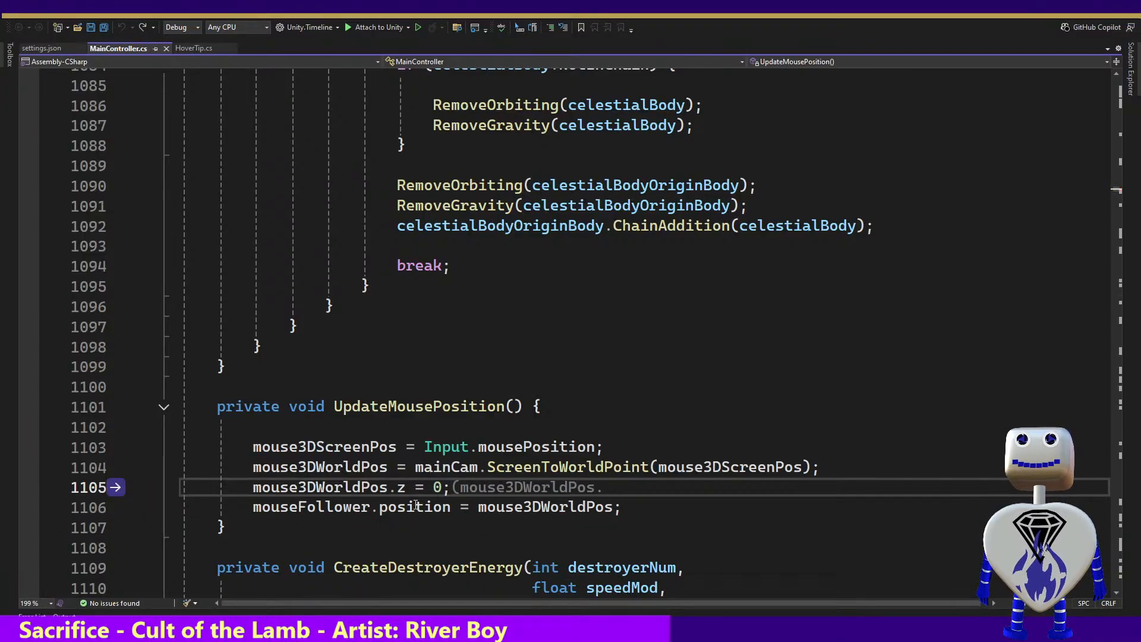
pyautogui.moveTo(496, 509); pyautogui.dragTo(456, 522)
pyautogui.click(329, 512)
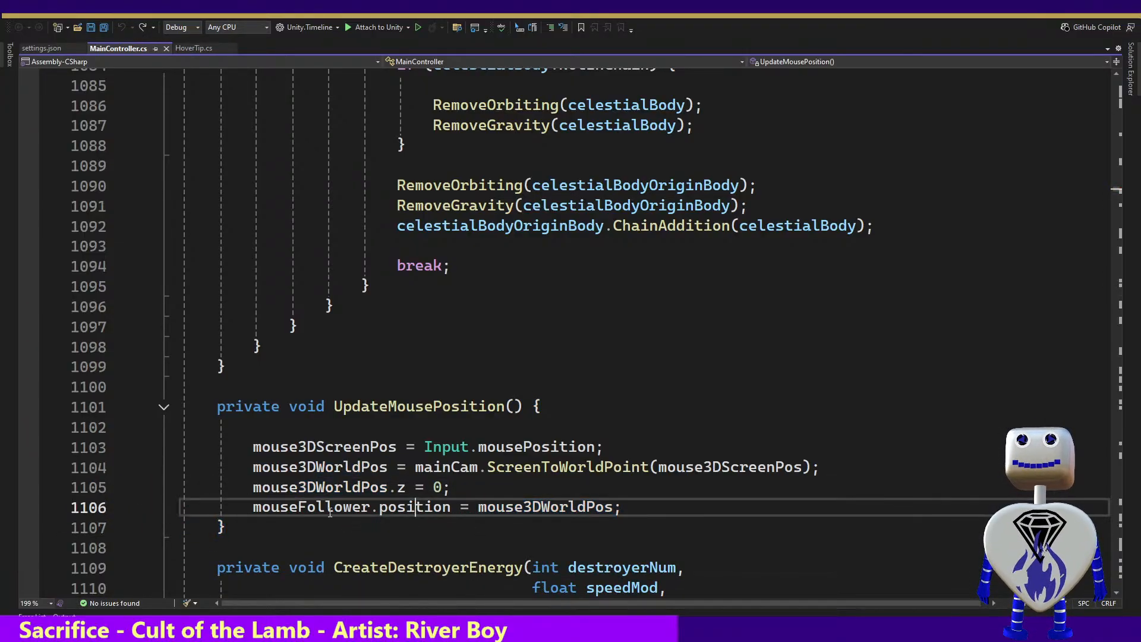
pyautogui.rightClick(330, 511)
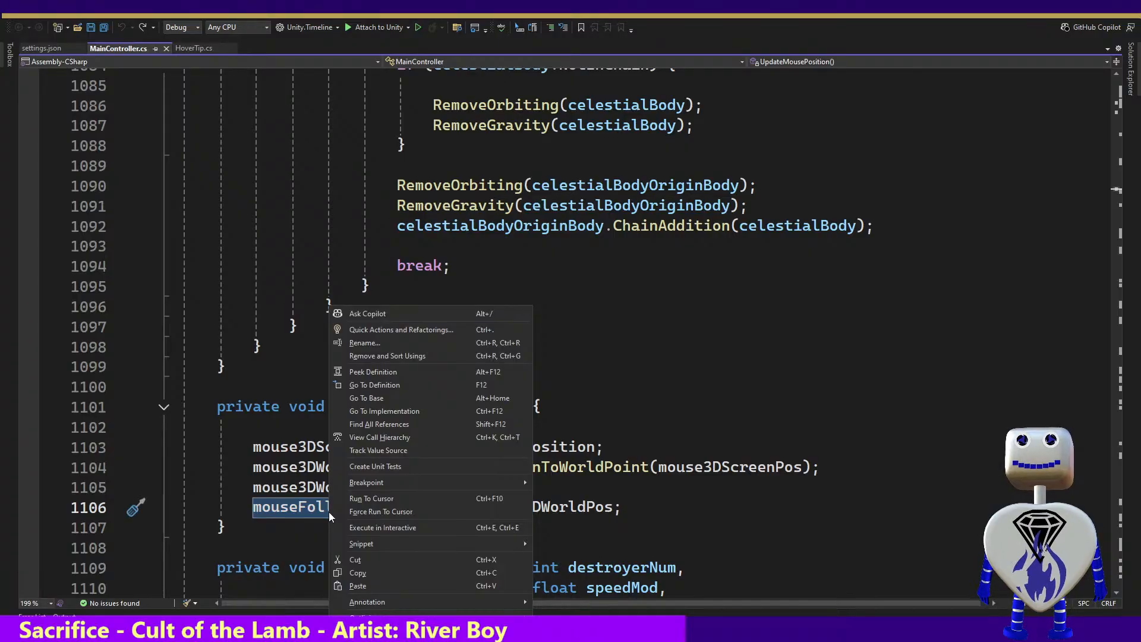
pyautogui.click(286, 511)
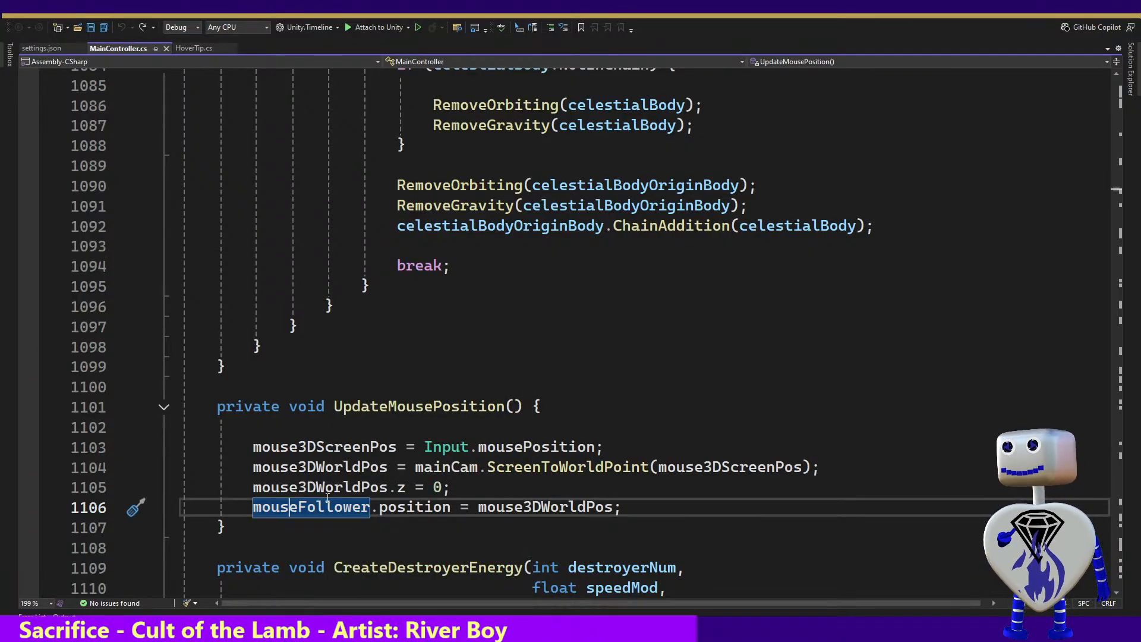
# Begin an if condition on mouse3DWorldPos below the mouse3DWorldPos.z = 0 line in UpdateMousePosition, separated by a blank line
pyautogui.click(472, 483)
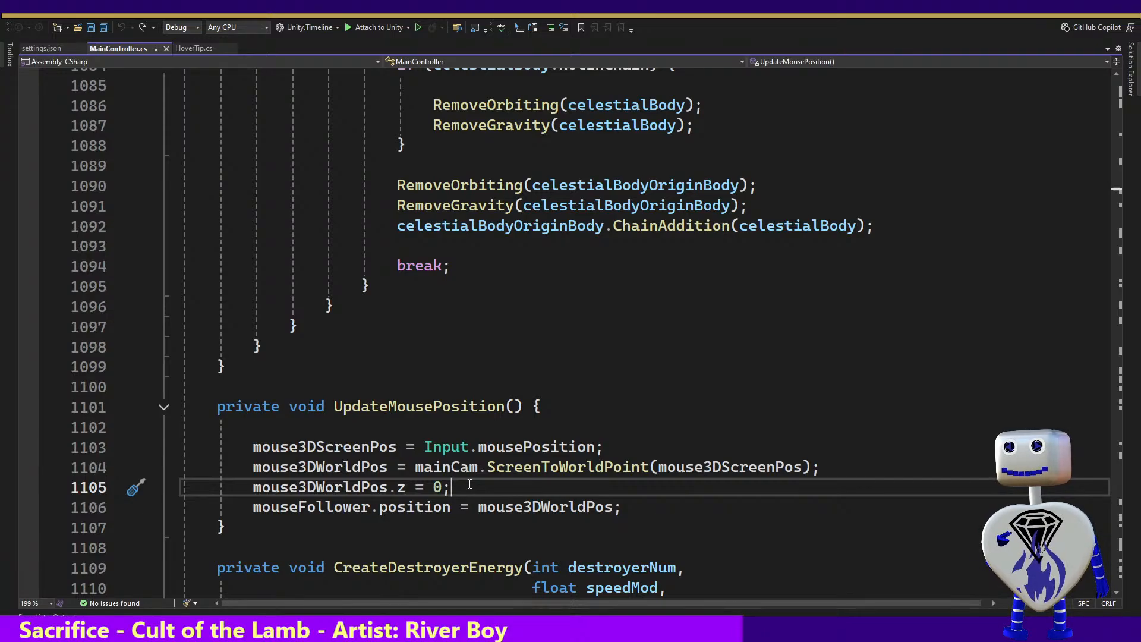
pyautogui.press('Return')
pyautogui.press('Return')
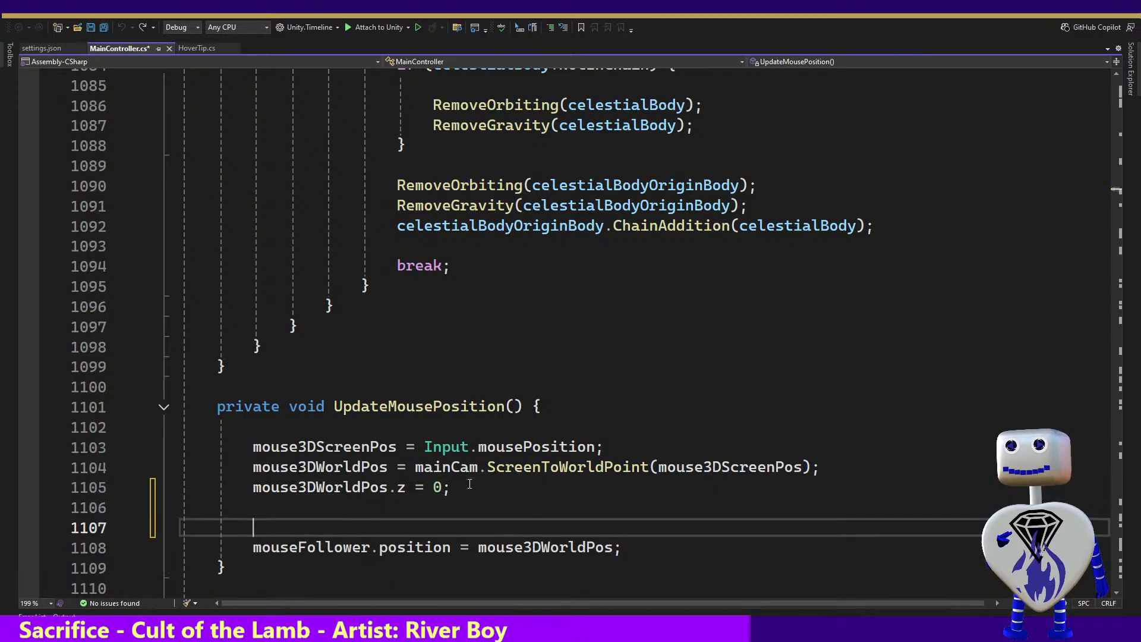
pyautogui.write('if (')
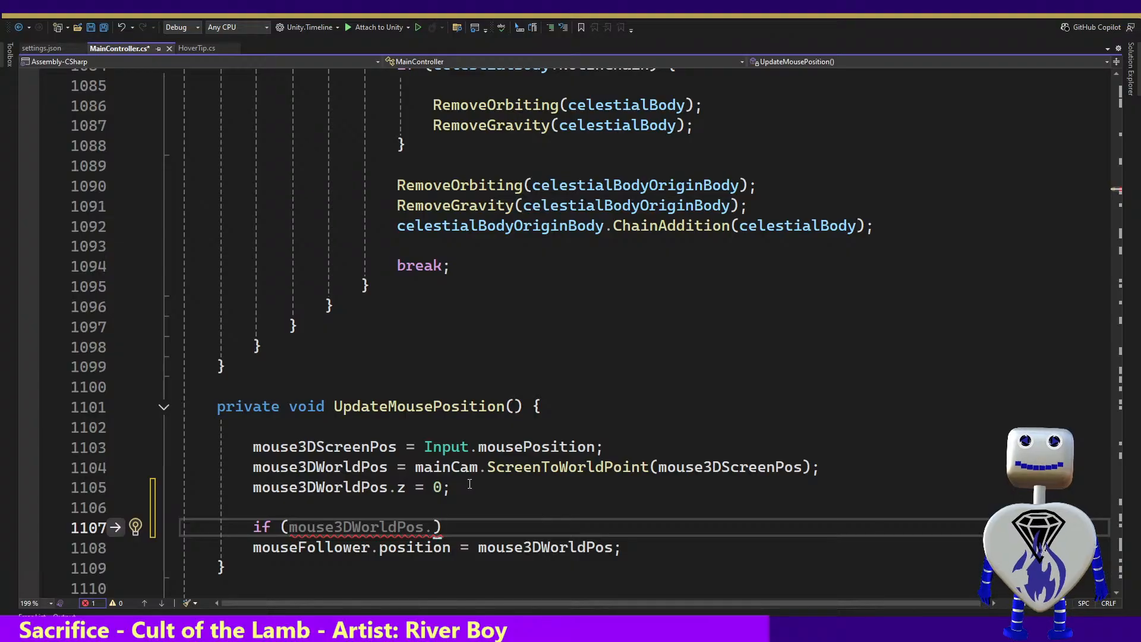
pyautogui.press('Tab')
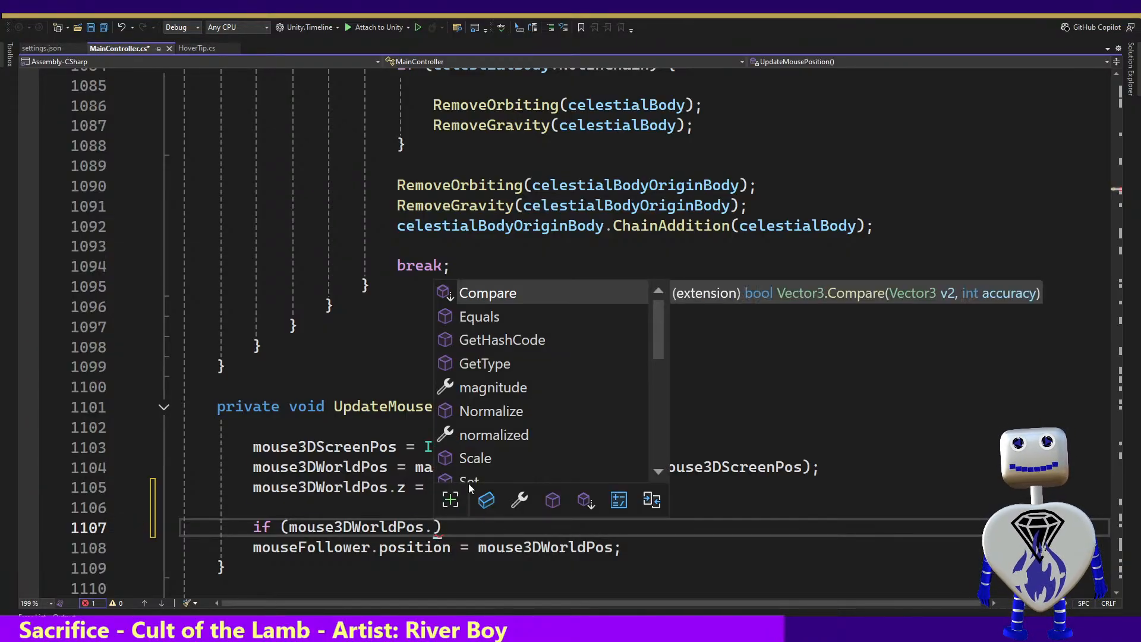
pyautogui.write('Compare')
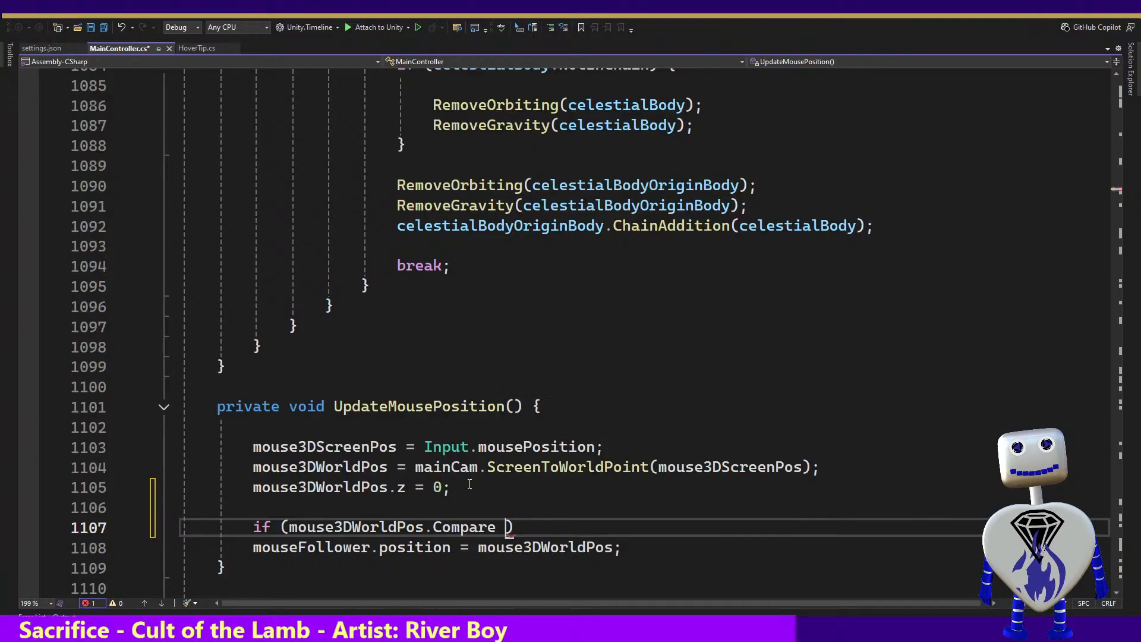
pyautogui.press('BackSpace')
pyautogui.press('BackSpace')
pyautogui.press('BackSpace')
pyautogui.press('BackSpace')
pyautogui.press('BackSpace')
pyautogui.press('BackSpace')
pyautogui.press('BackSpace')
pyautogui.press('BackSpace')
pyautogui.press('BackSpace')
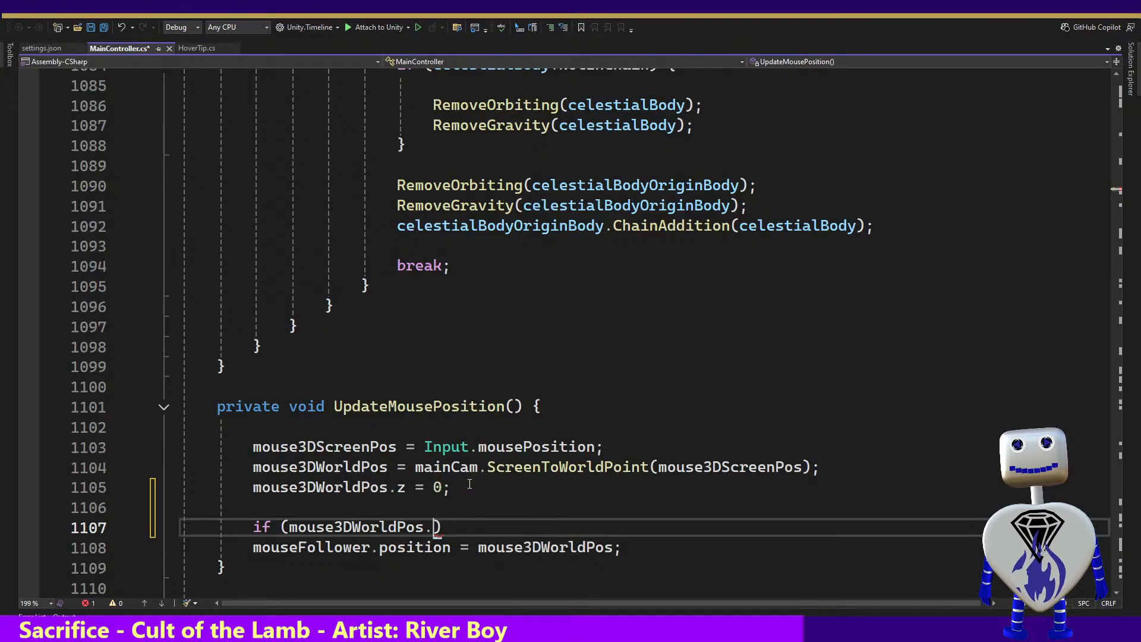
# Complete the condition as mouse3DWorldPos.x > gameWorldLeftTopPos.x and add the opening brace of its block
pyautogui.write('.')
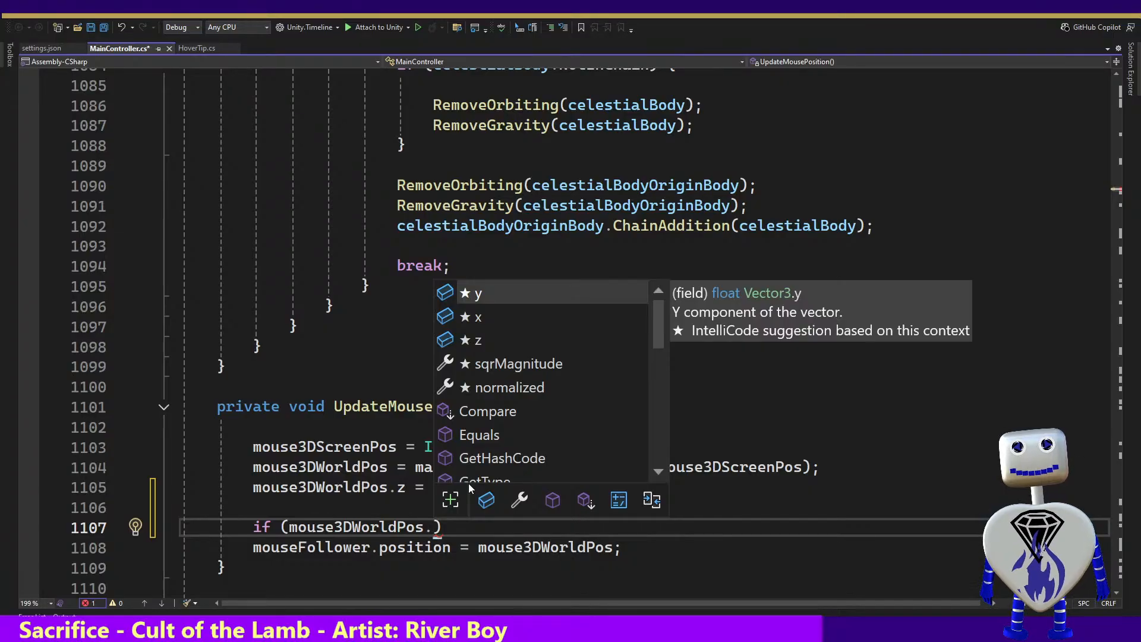
pyautogui.write('x ')
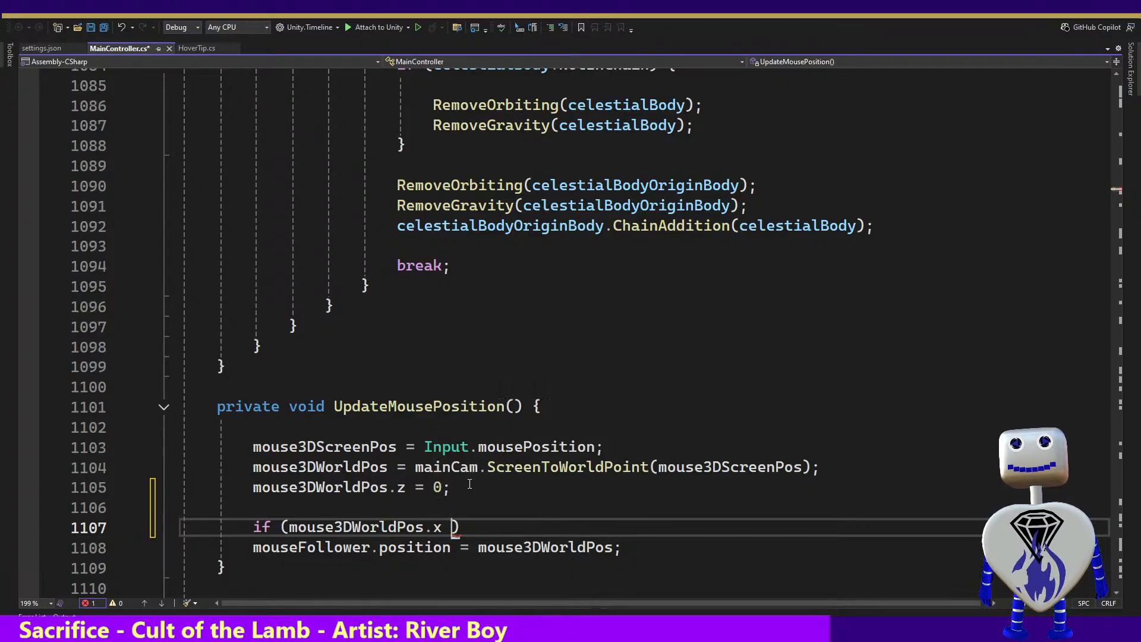
pyautogui.write('> ')
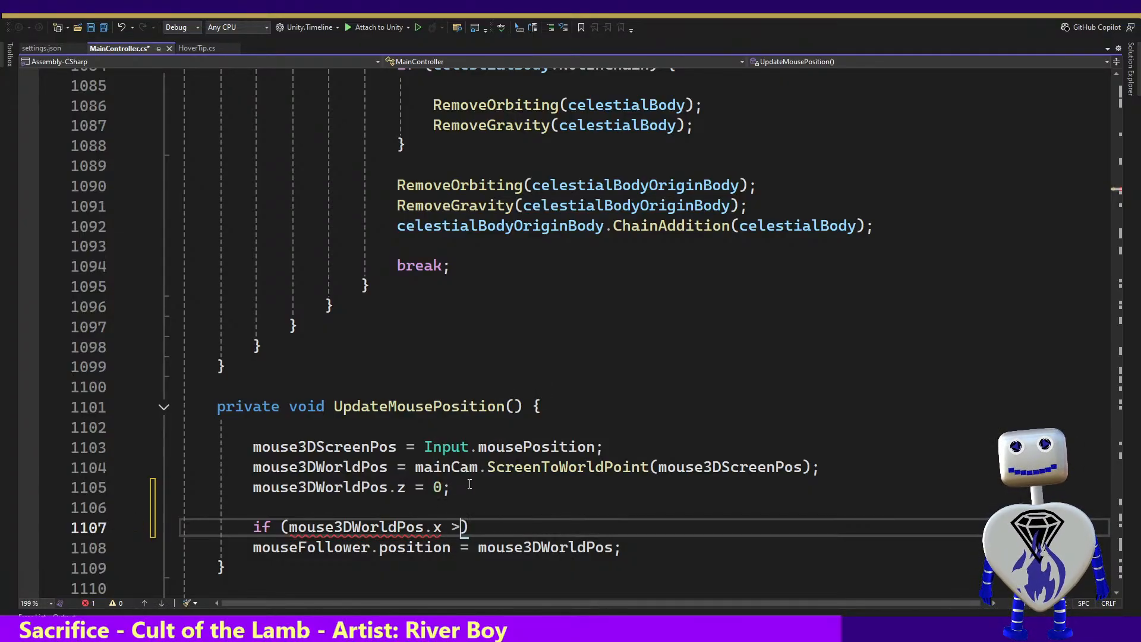
pyautogui.write('game')
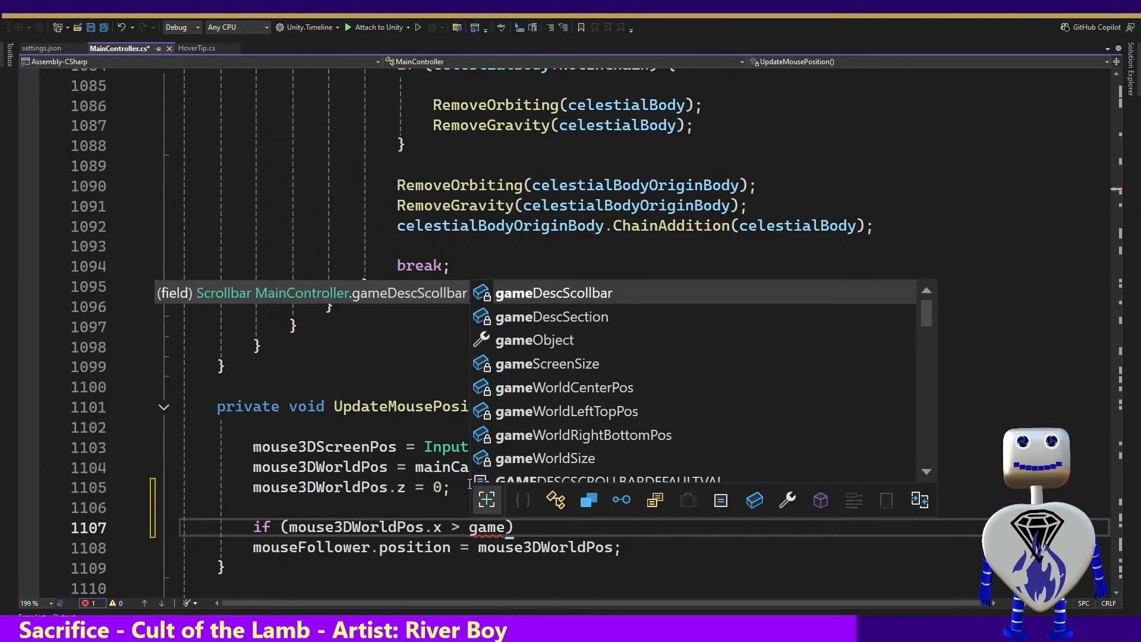
pyautogui.press('Down')
pyautogui.press('Down')
pyautogui.press('Down')
pyautogui.press('Down')
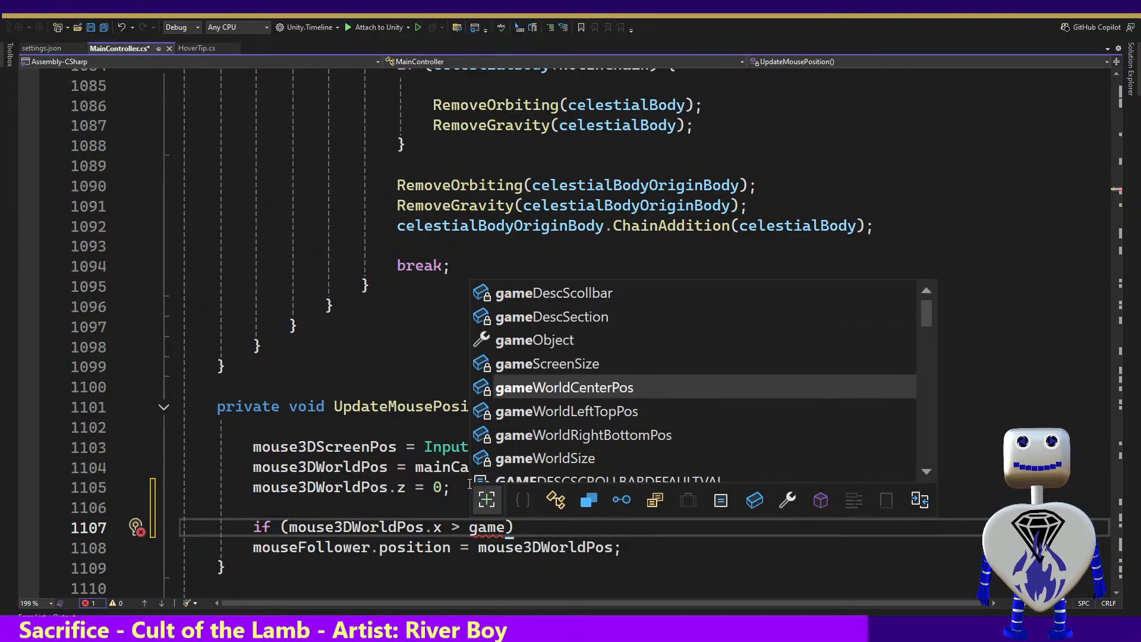
pyautogui.press('Down')
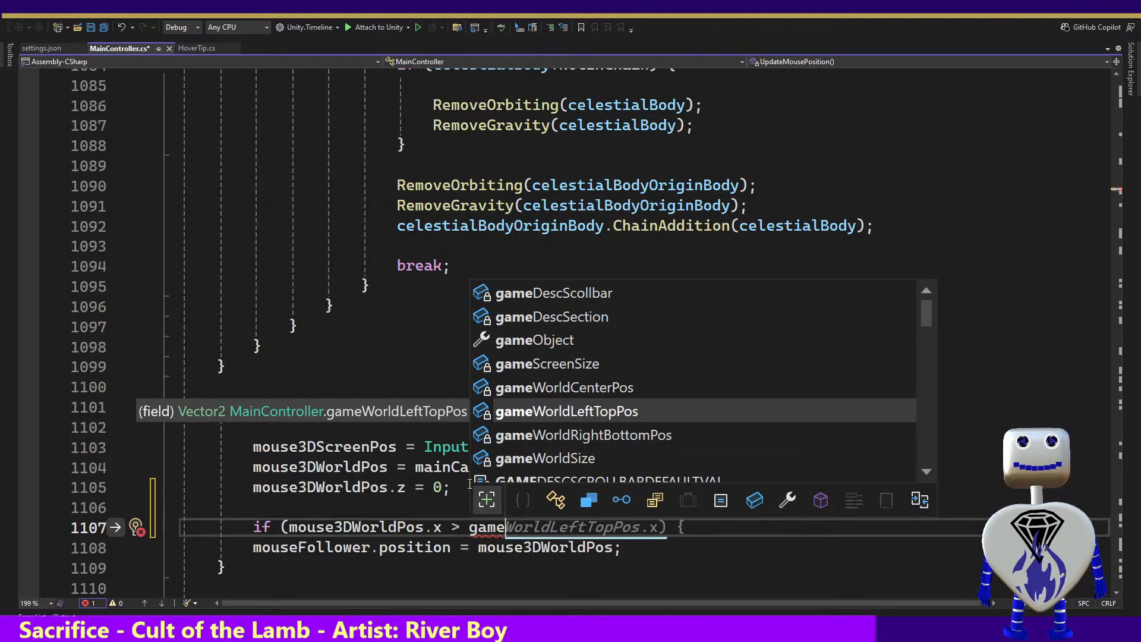
pyautogui.press('Tab')
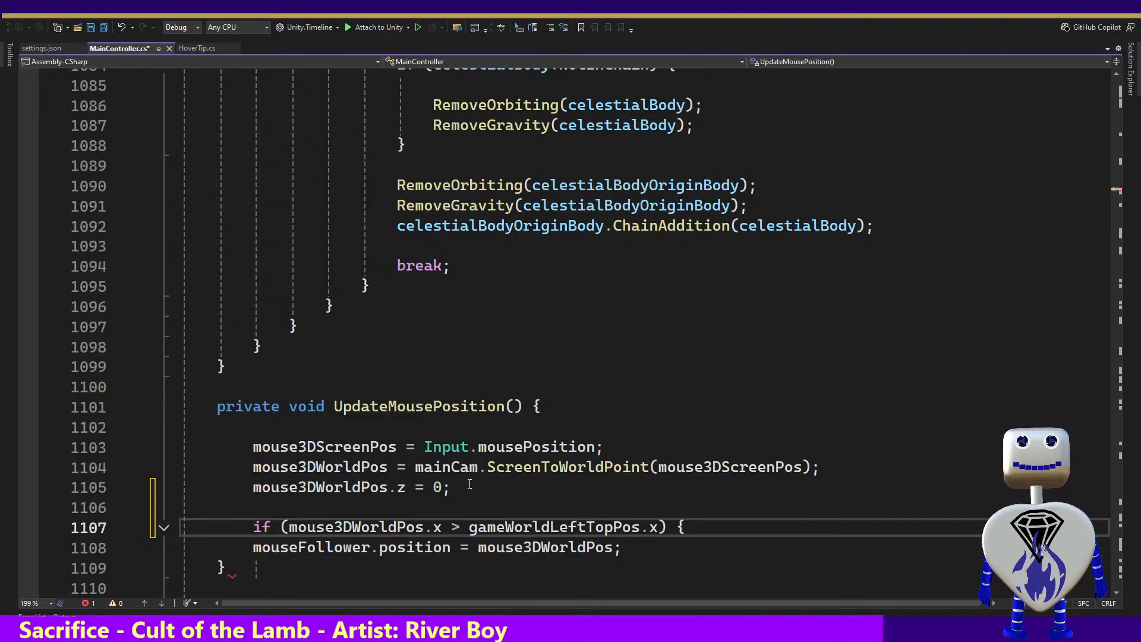
# Add a || operator after gameWorldLeftTopPos.x in the if condition and break the line before the closing parenthesis
pyautogui.press('Left')
pyautogui.hotkey('shift', 'Left')
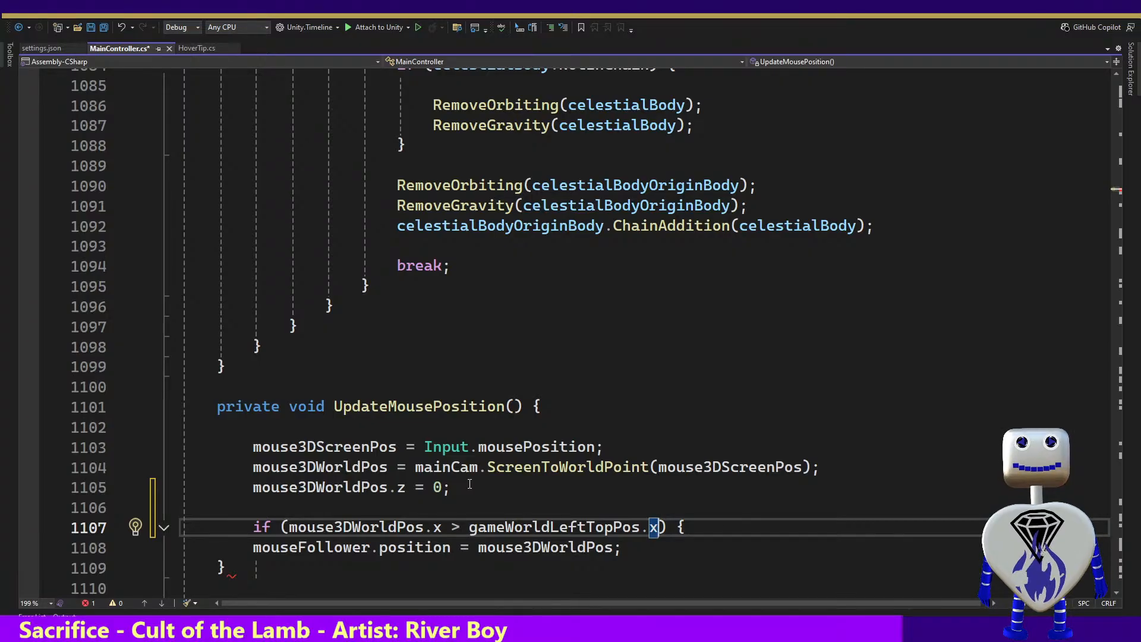
pyautogui.press('Right')
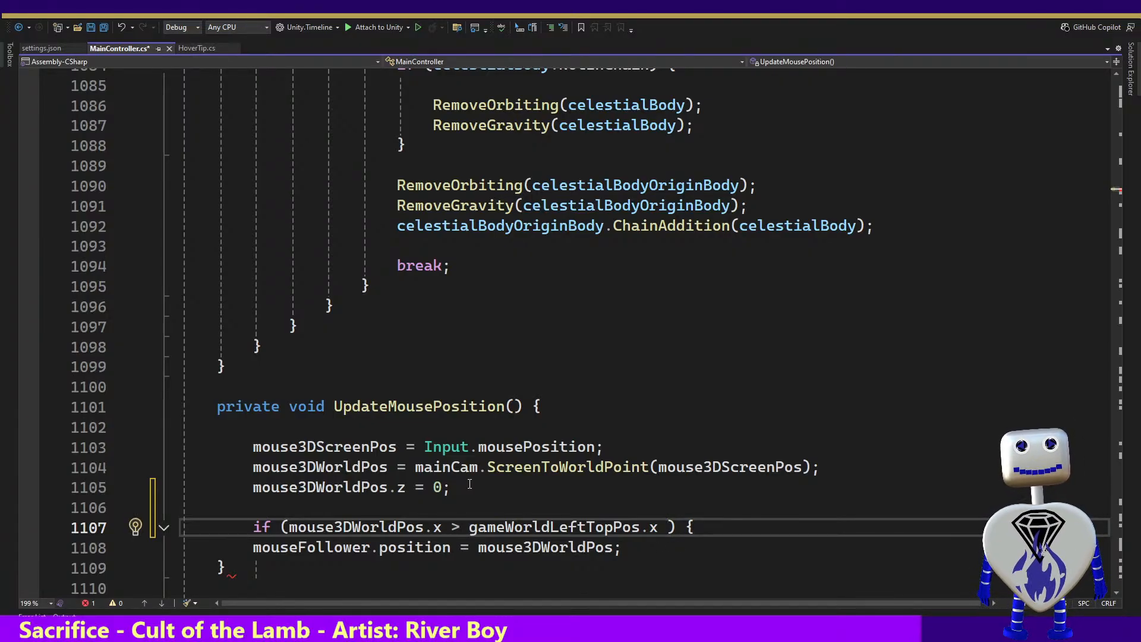
pyautogui.press('BackSpace')
pyautogui.hotkey('shift', 'Left')
pyautogui.press('Right')
pyautogui.write('||')
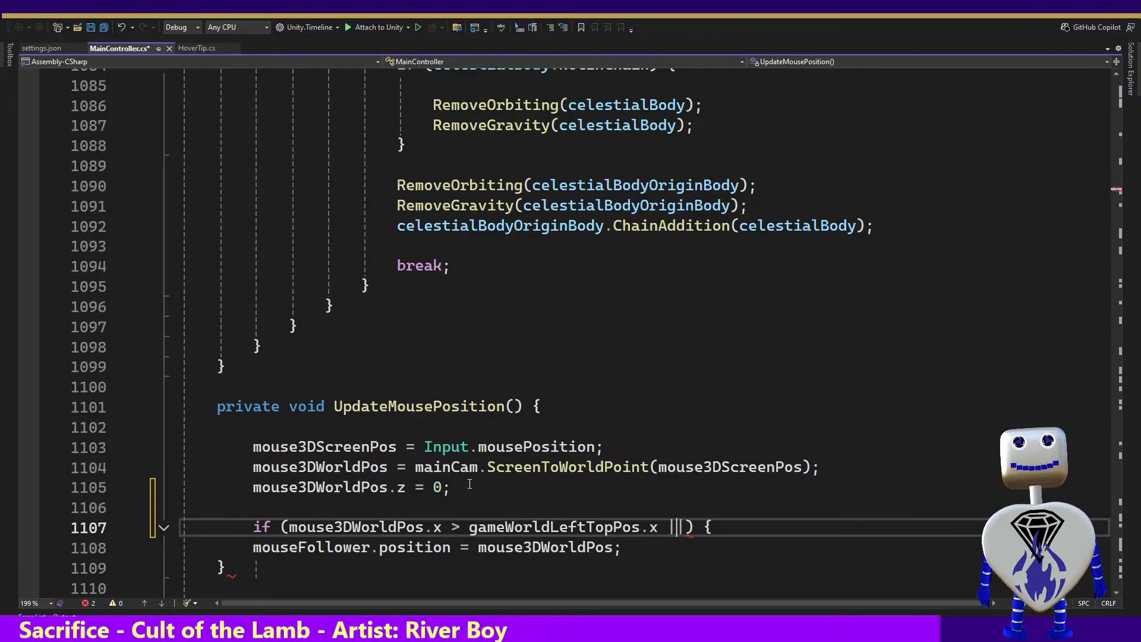
pyautogui.press('Return')
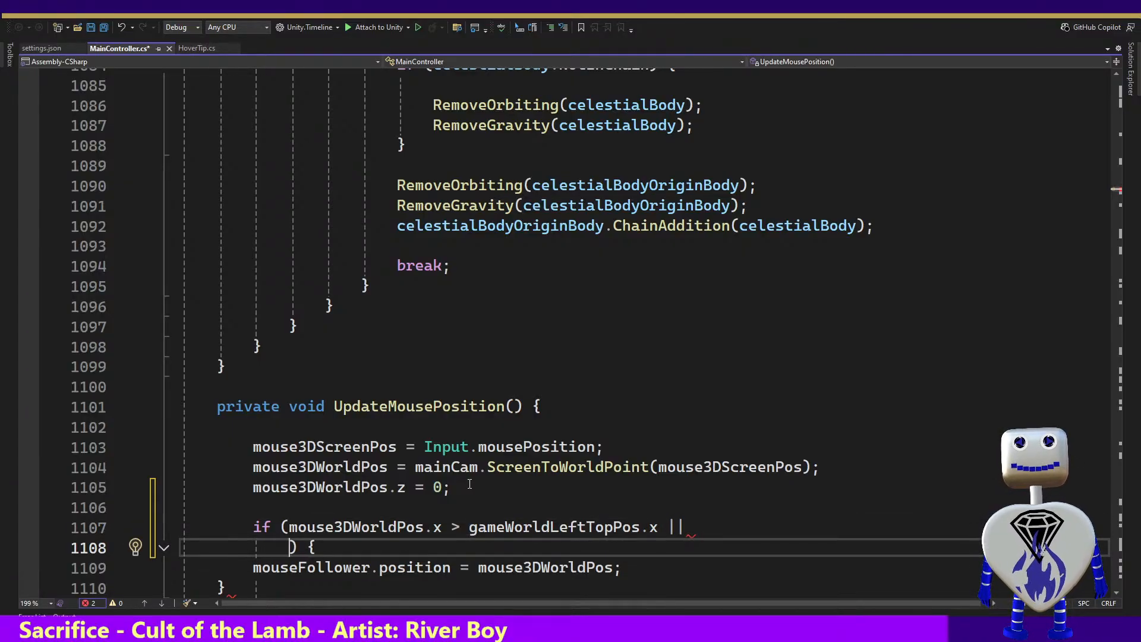
pyautogui.moveTo(694, 528); pyautogui.dragTo(285, 528)
pyautogui.hotkey('ctrl', 'c')
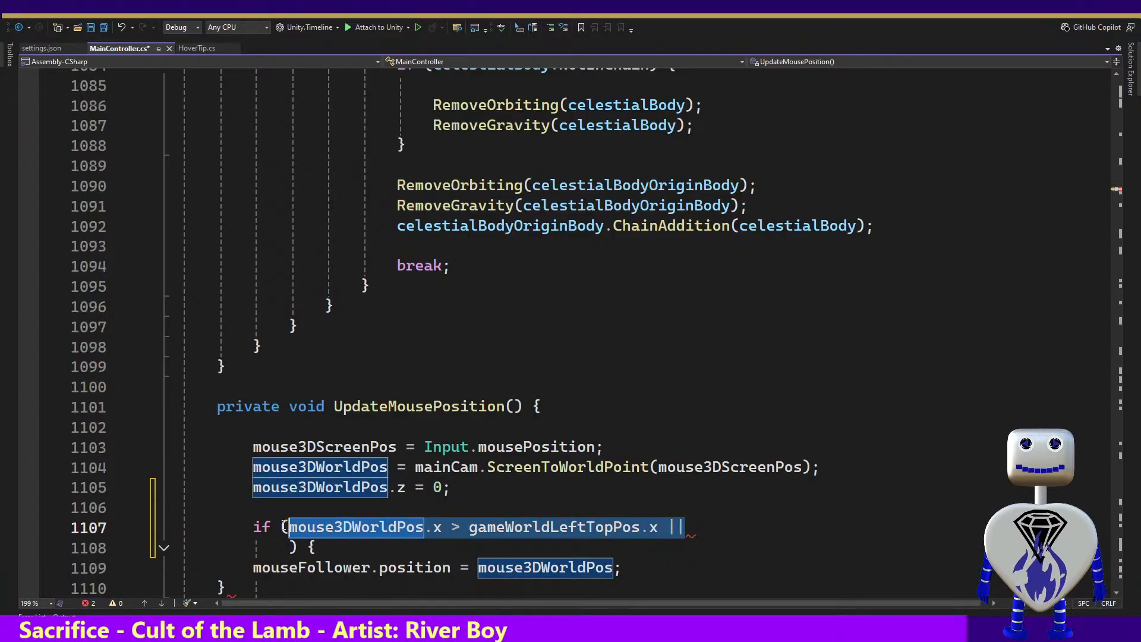
pyautogui.click(288, 547)
pyautogui.hotkey('ctrl', 'v')
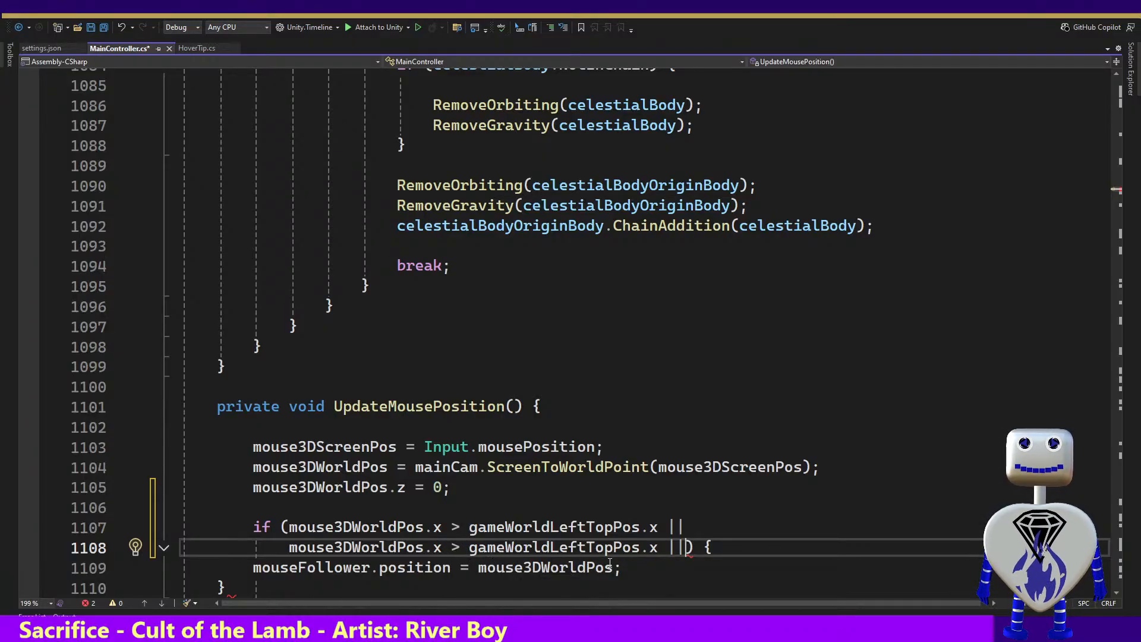
pyautogui.hotkey('shift', 'Home')
pyautogui.press('BackSpace')
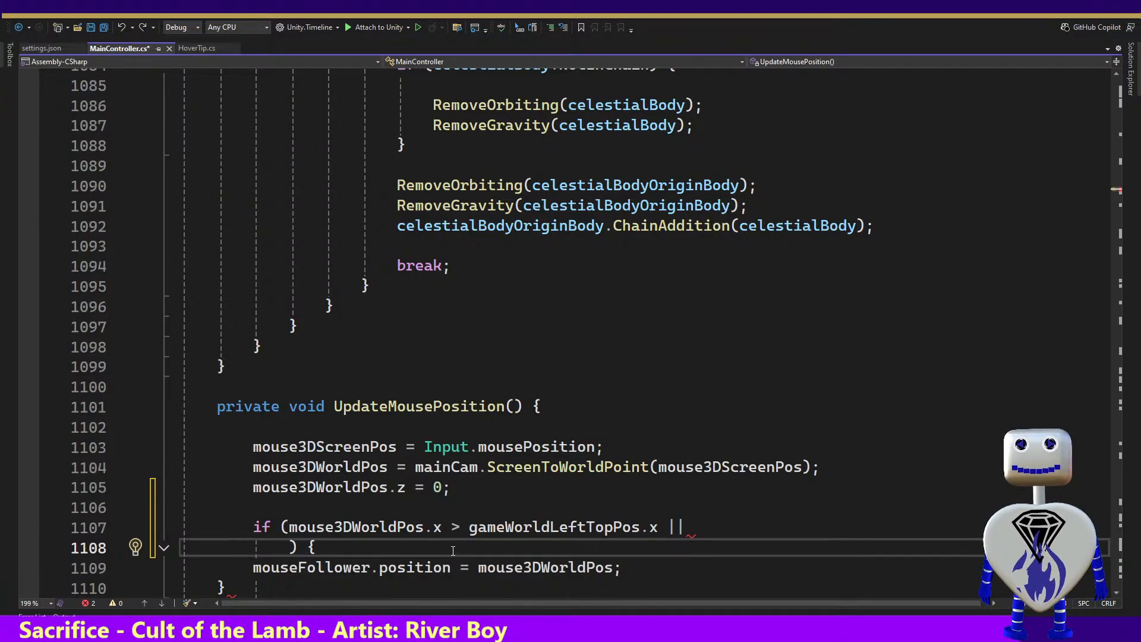
# Begin the second comparison of the if condition on the new line with mouse3DWorldPos.y
pyautogui.write('mou')
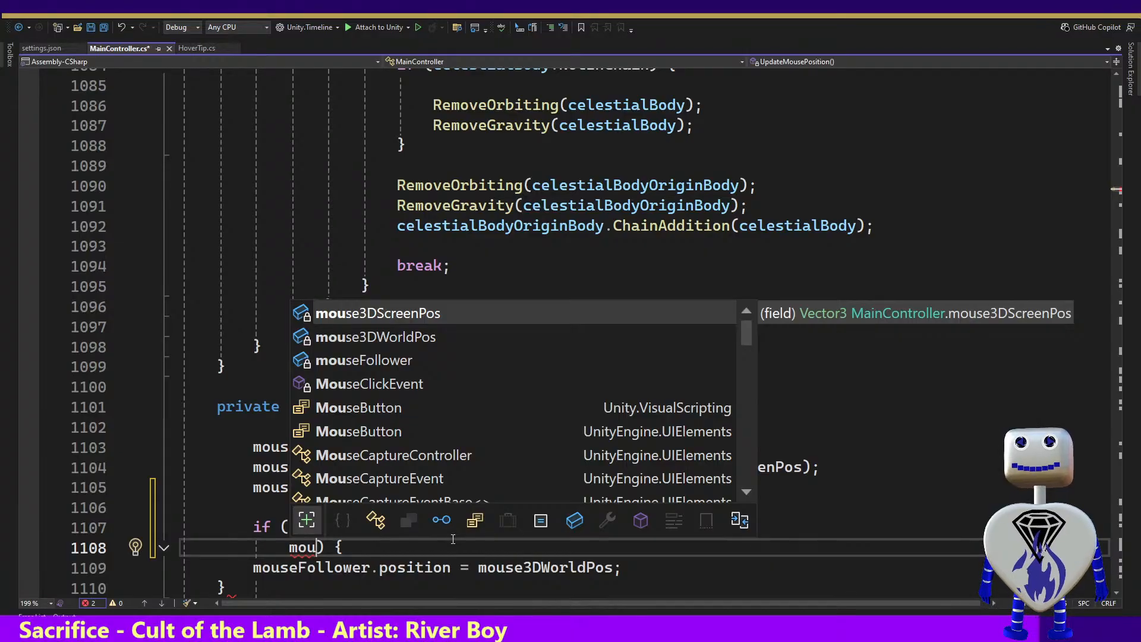
pyautogui.press('Down')
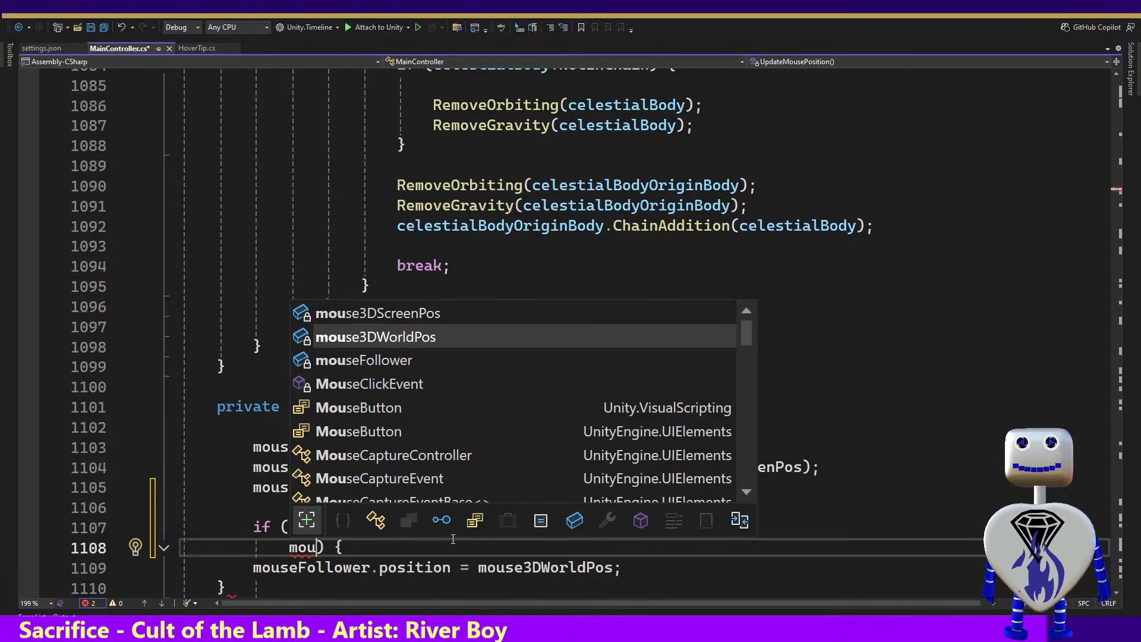
pyautogui.press('Tab')
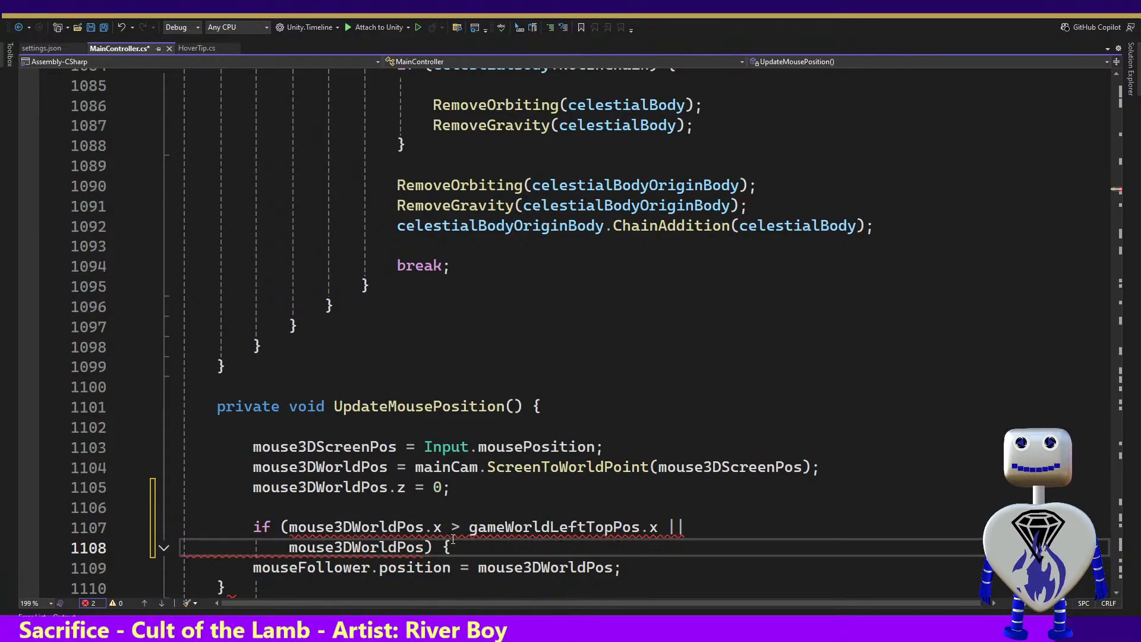
pyautogui.write('.y')
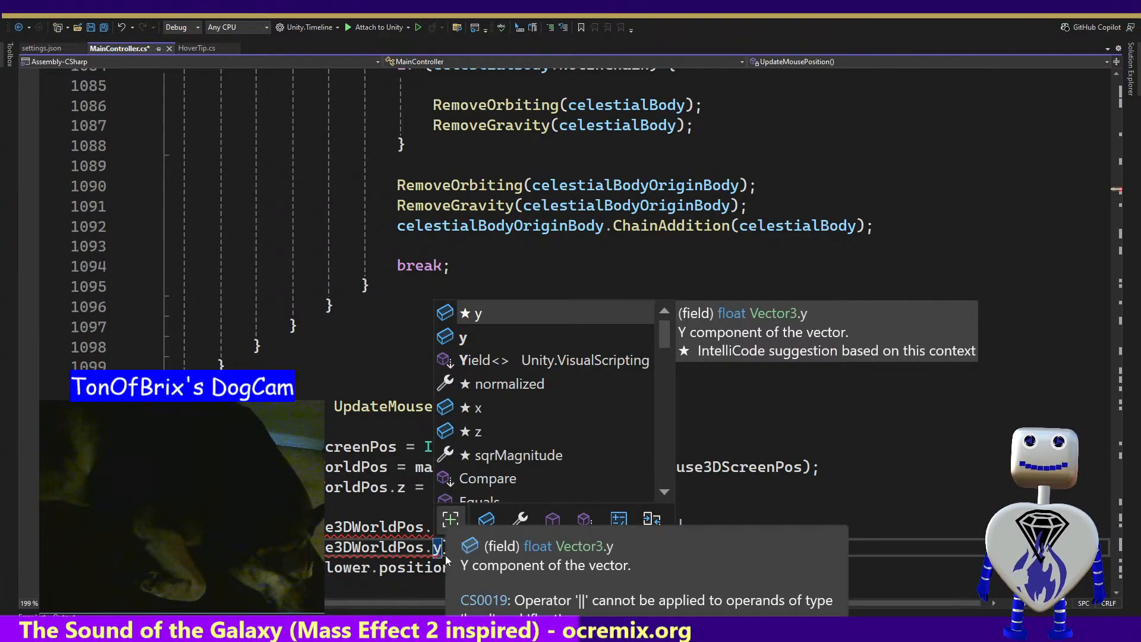
# Search the current document for "> gameWorldLeftTopPos", taken from the if condition
pyautogui.click(398, 550)
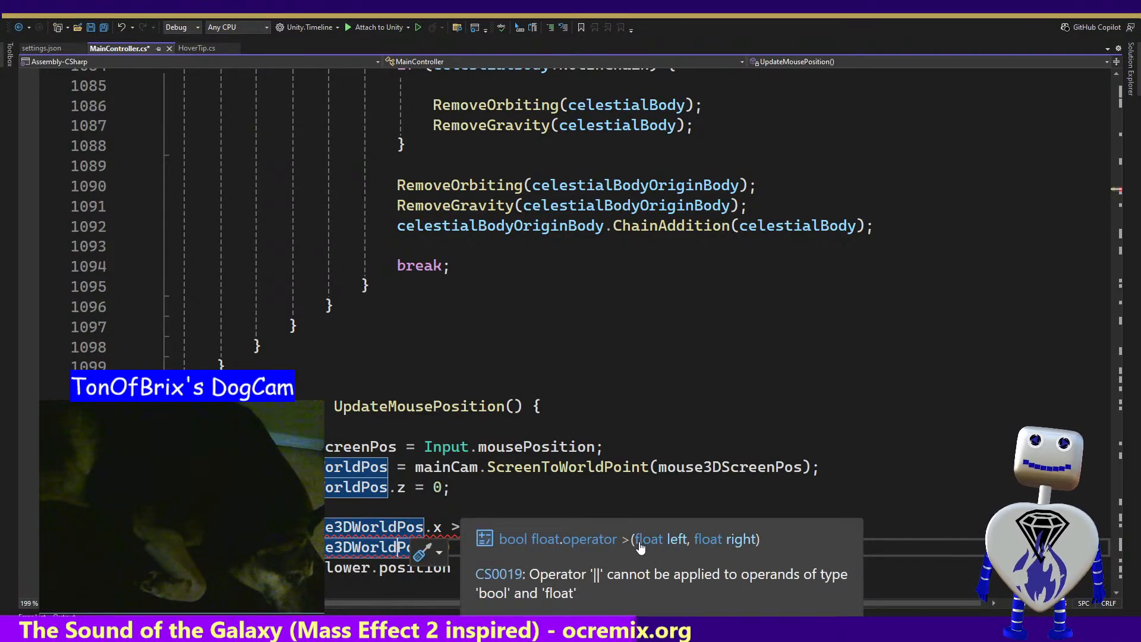
pyautogui.click(677, 527)
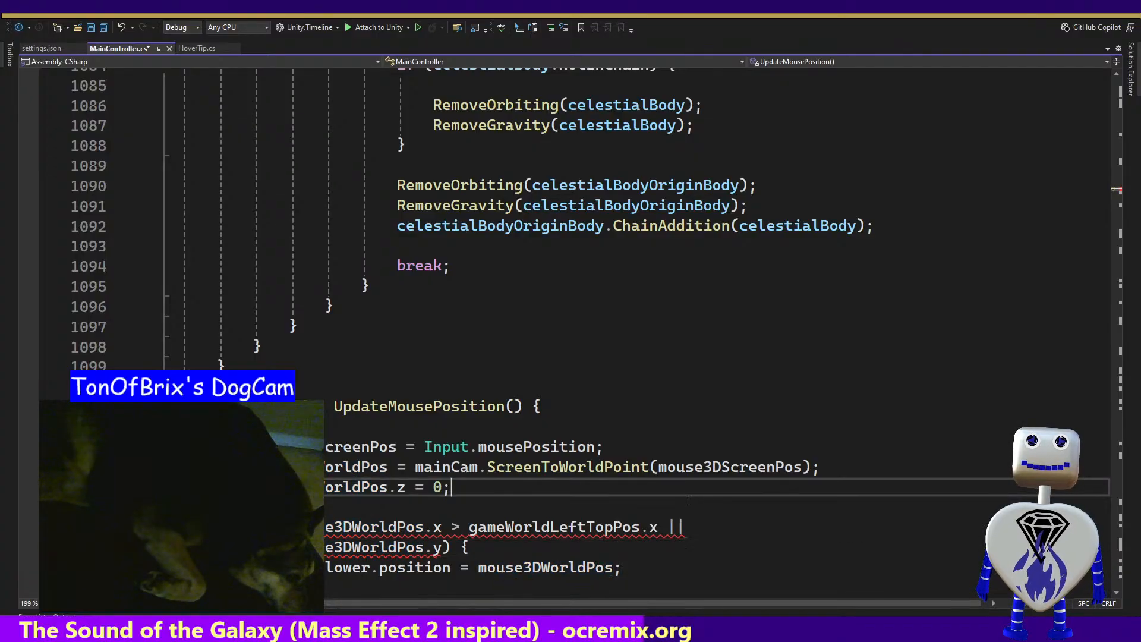
pyautogui.moveTo(677, 526); pyautogui.dragTo(649, 528)
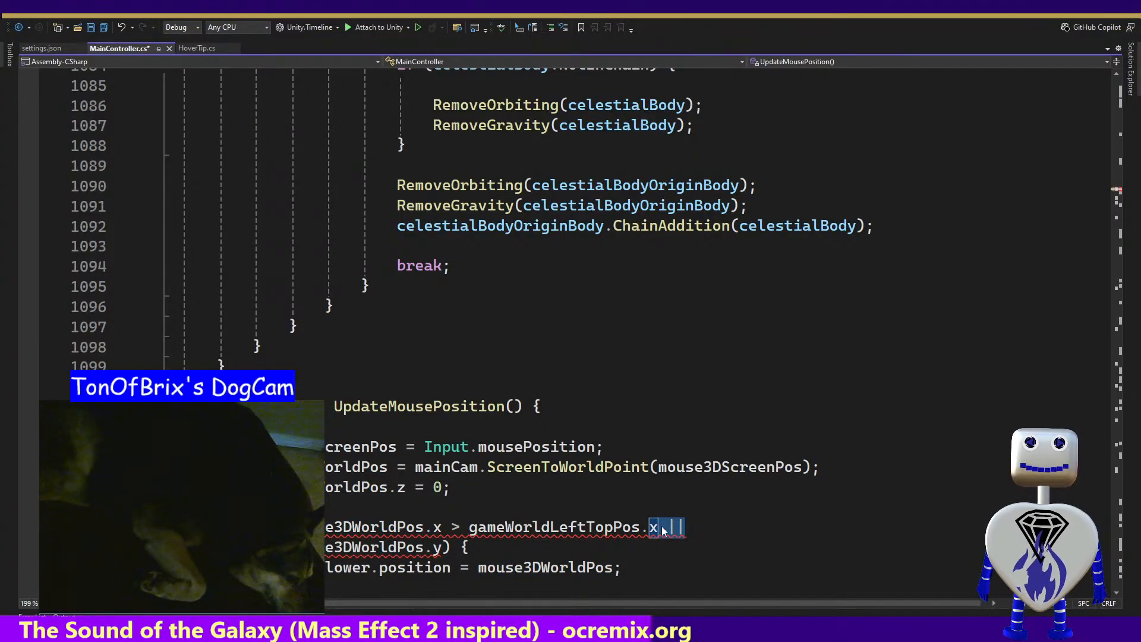
pyautogui.click(640, 491)
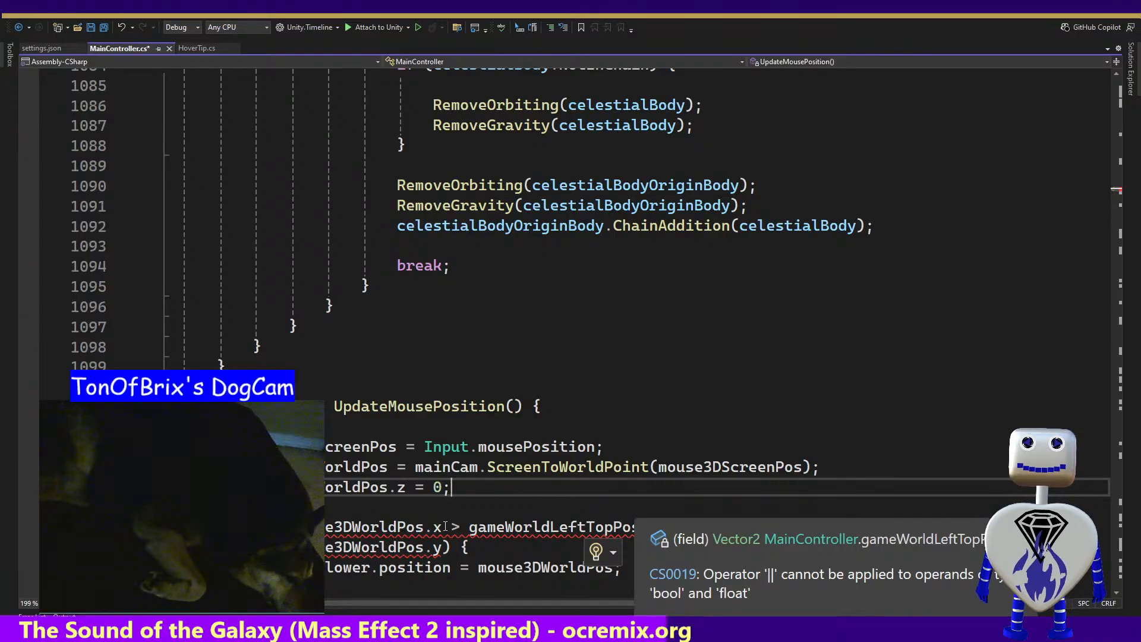
pyautogui.moveTo(450, 527); pyautogui.dragTo(637, 529)
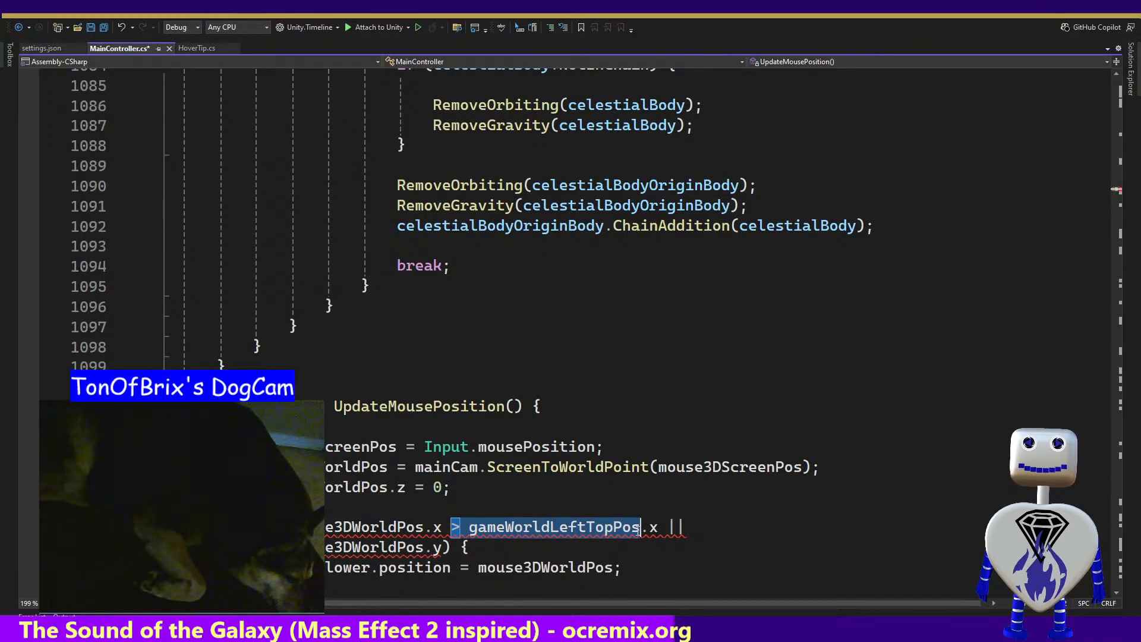
pyautogui.hotkey('ctrl', 'f')
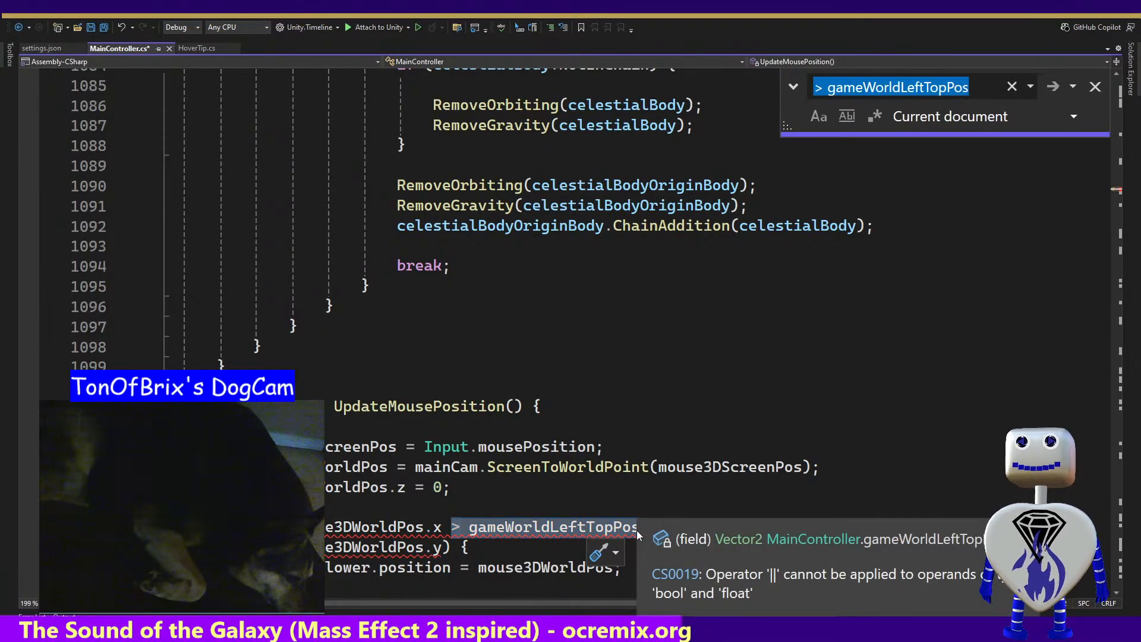
pyautogui.press('Return')
pyautogui.press('Return')
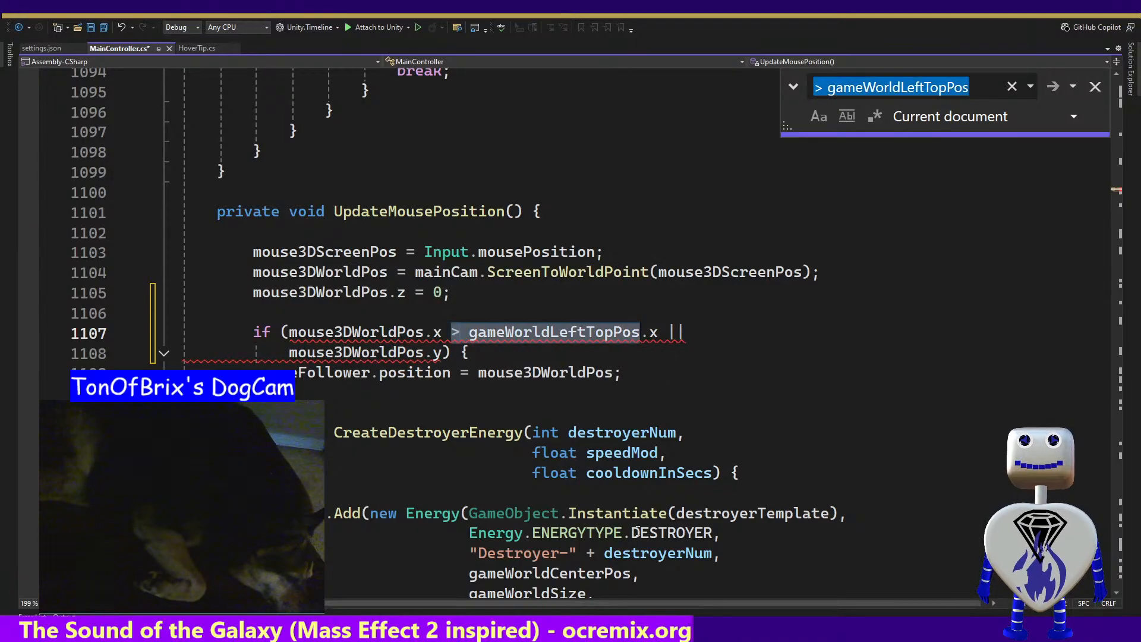
# Look up other uses of gameWorldLeftTopPos.x in the current document and return to the if condition in UpdateMousePosition
pyautogui.click(590, 335)
pyautogui.moveTo(658, 331); pyautogui.dragTo(473, 331)
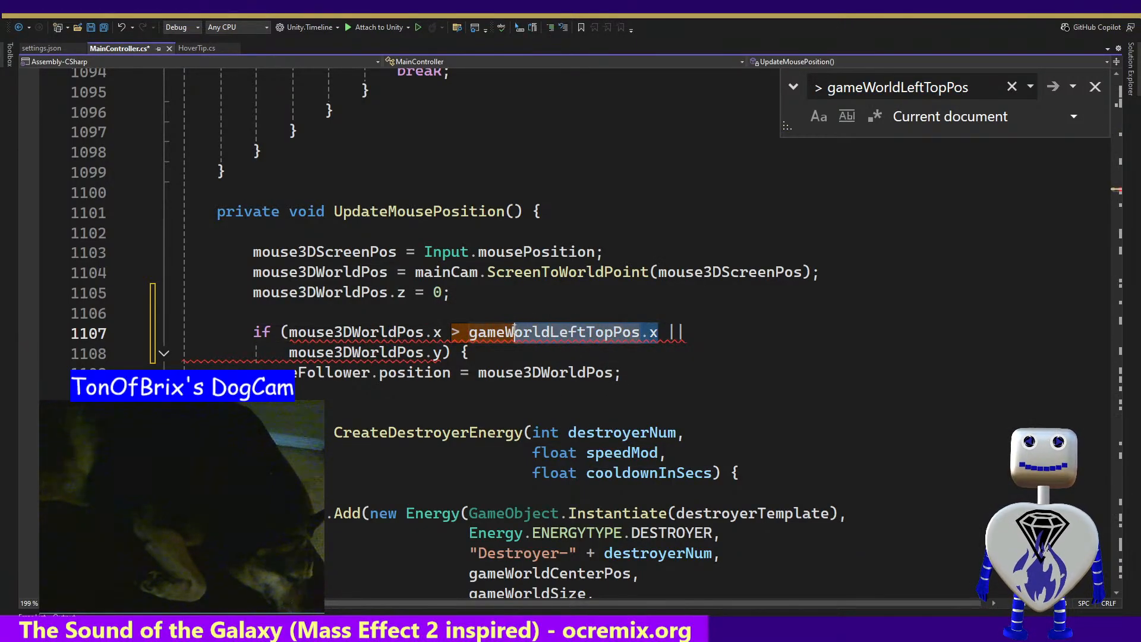
pyautogui.hotkey('ctrl', 'f')
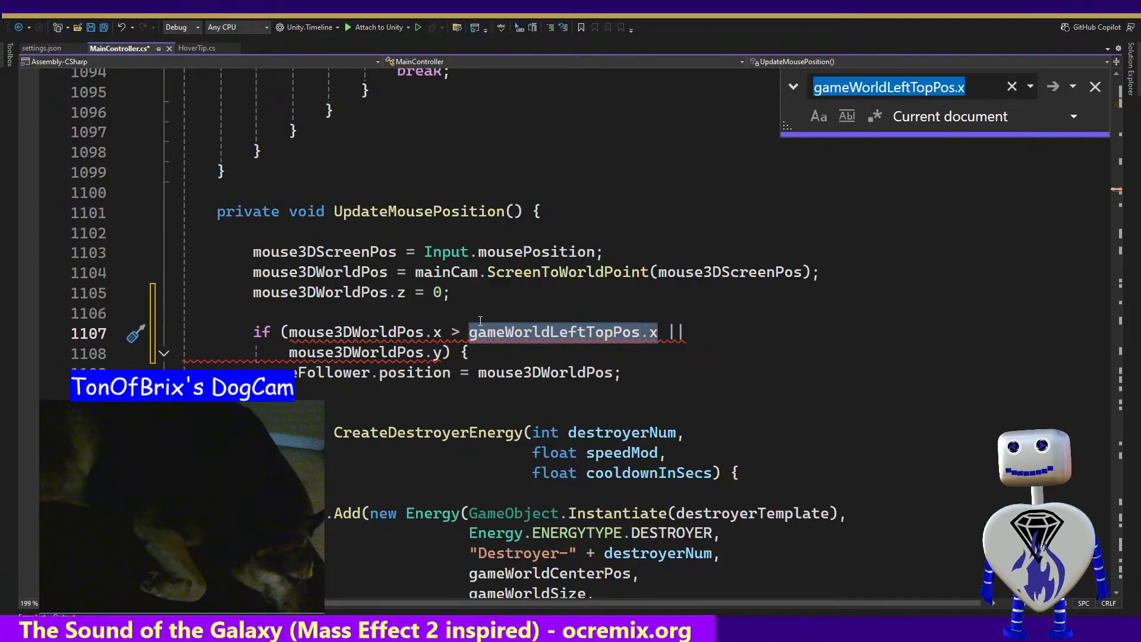
pyautogui.press('Return')
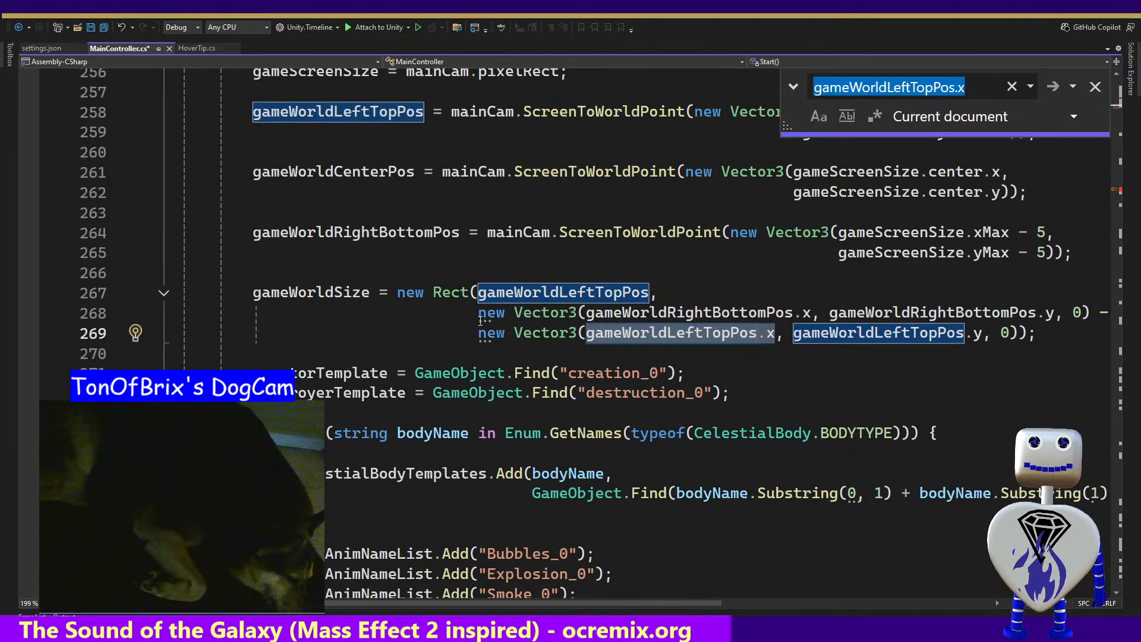
pyautogui.press('Return')
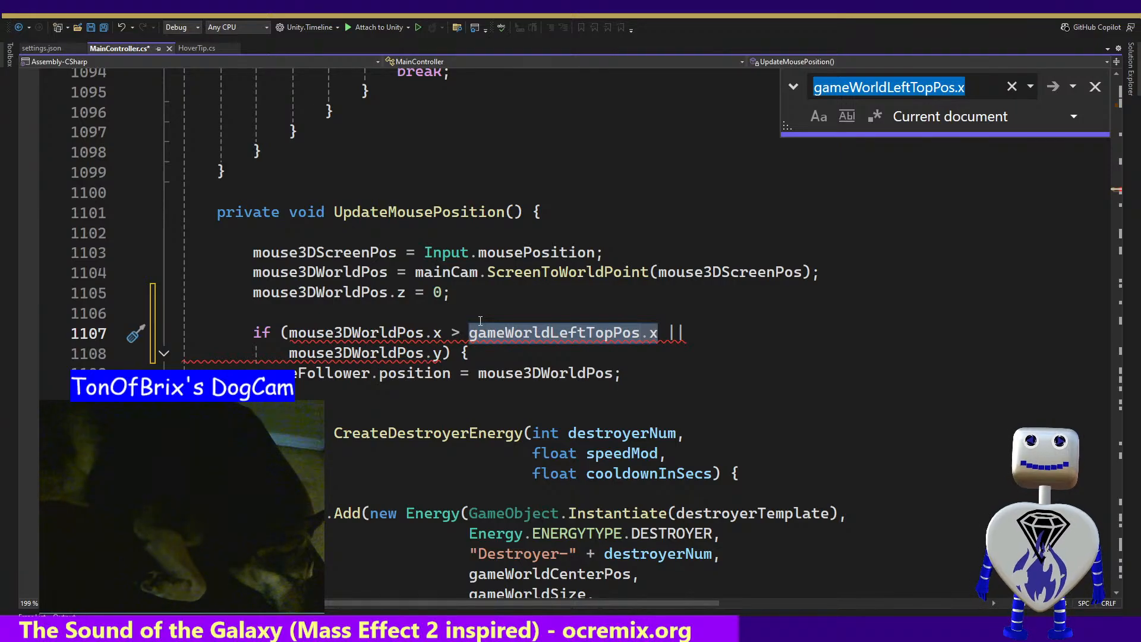
pyautogui.click(522, 328)
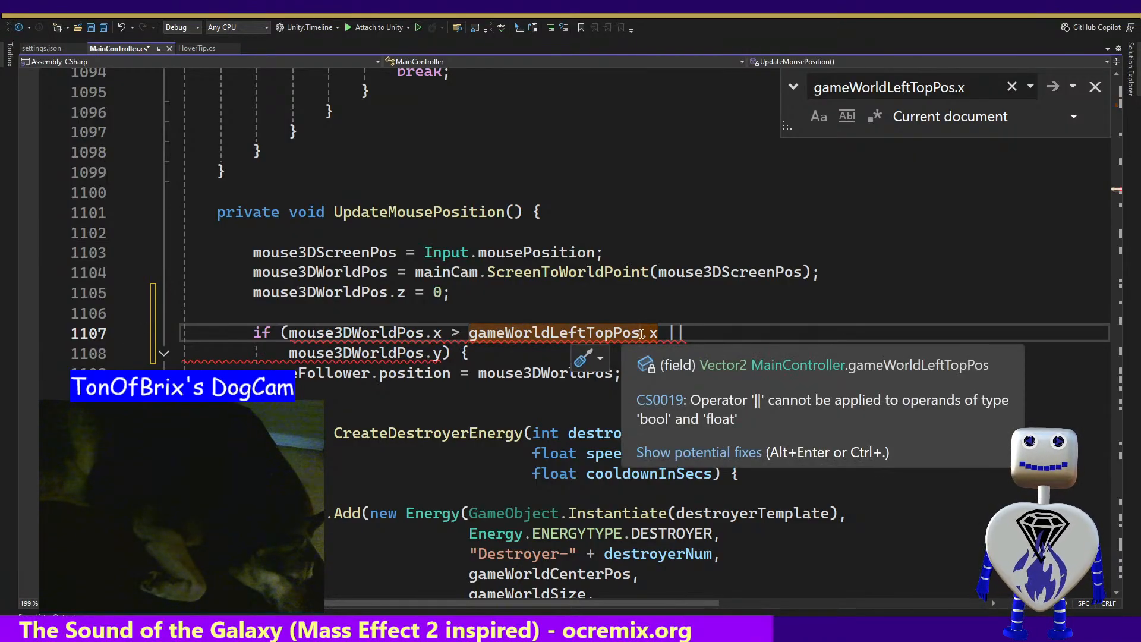
# Replace the || operator after gameWorldLeftTopPos.x in the if condition with &&
pyautogui.click(442, 353)
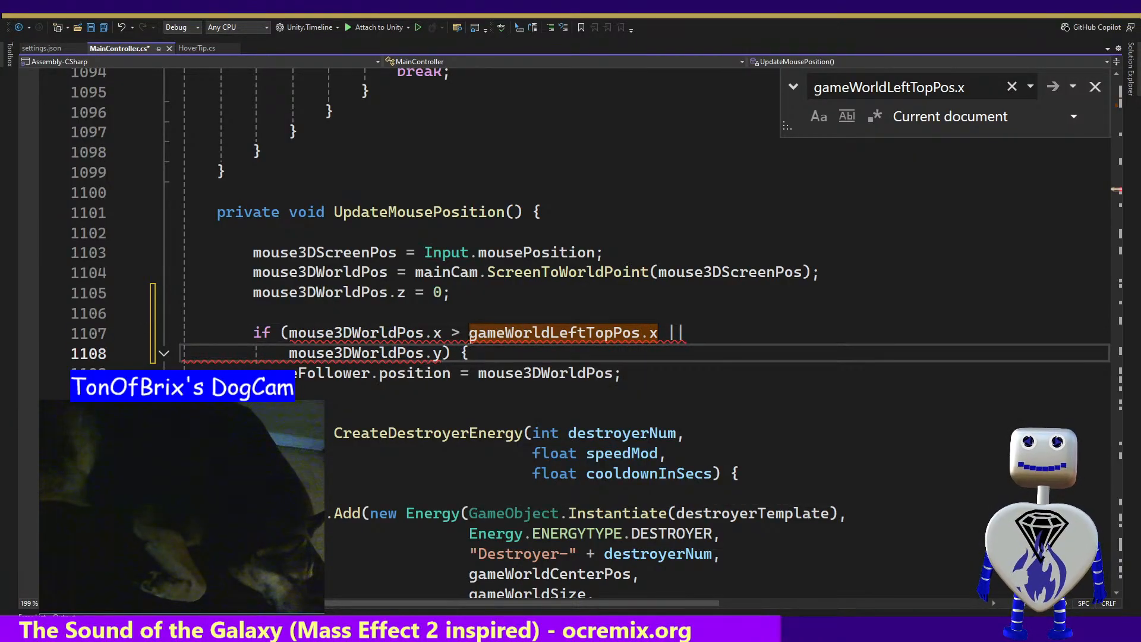
pyautogui.doubleClick(669, 333)
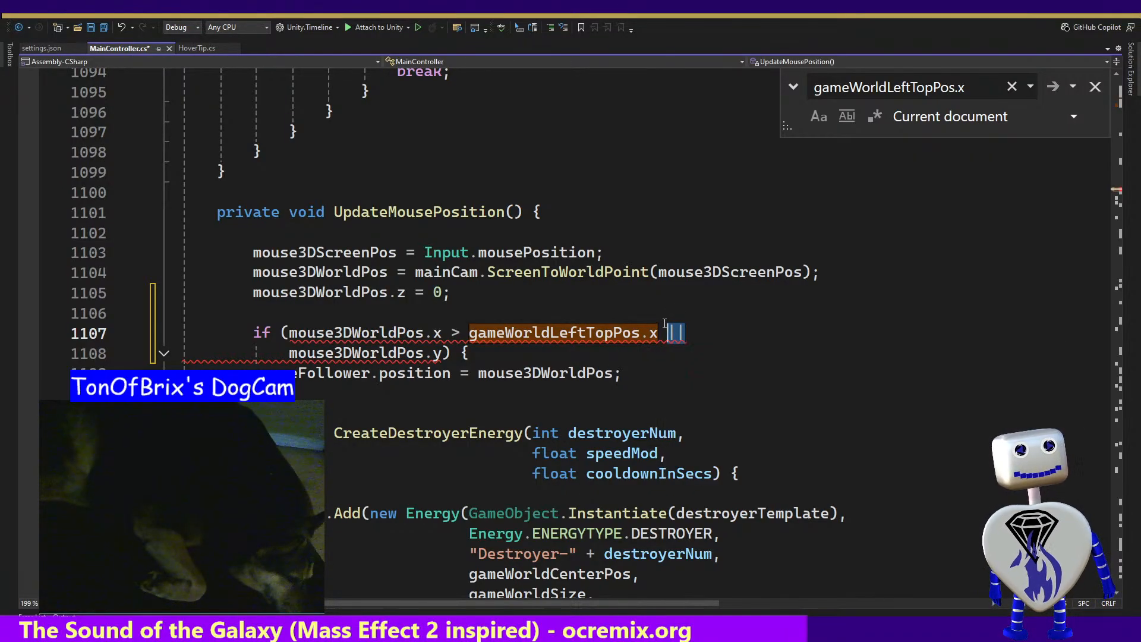
pyautogui.write('&&')
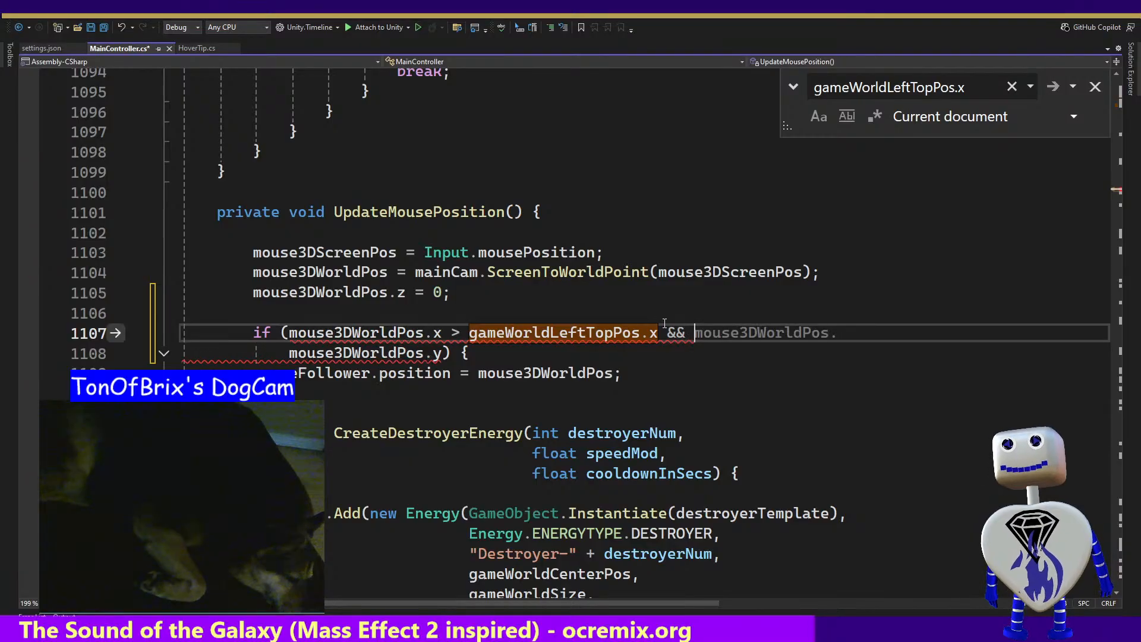
# Complete the second comparison as mouse3DWorldPos.y < gameWorldLeftTopPos.y and append && after it
pyautogui.press('Down')
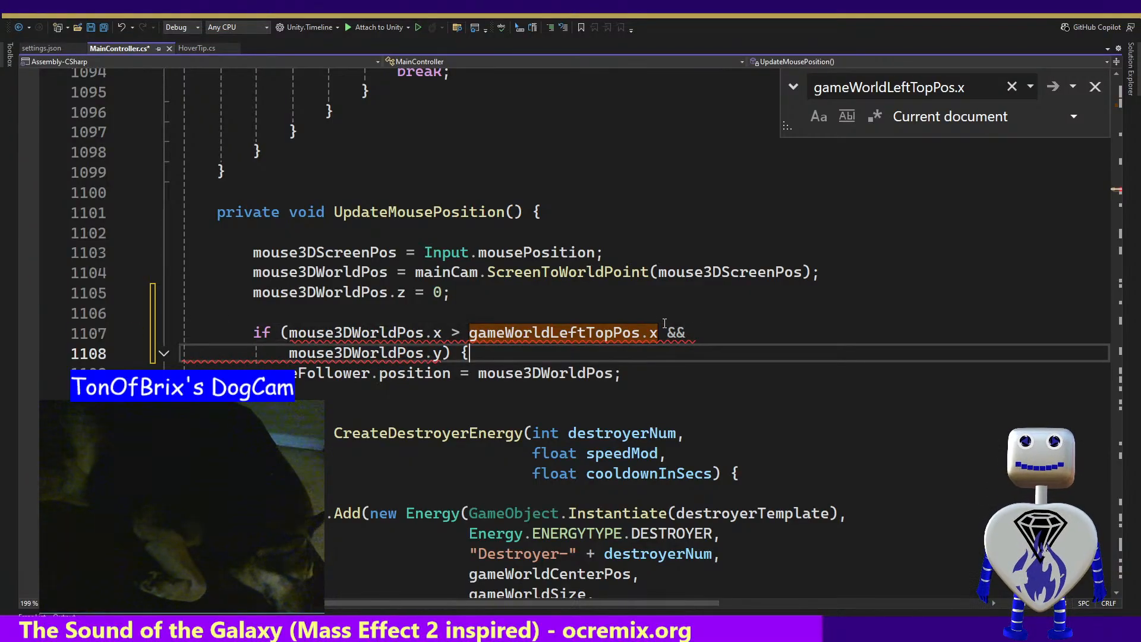
pyautogui.press('Left')
pyautogui.press('Left')
pyautogui.press('Left')
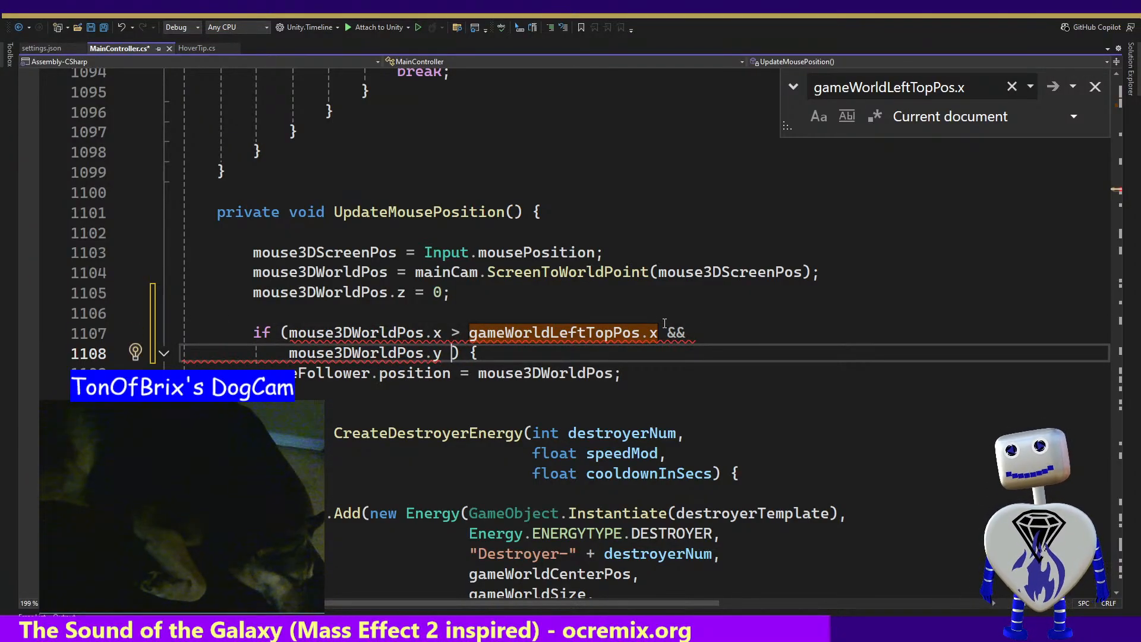
pyautogui.write('<')
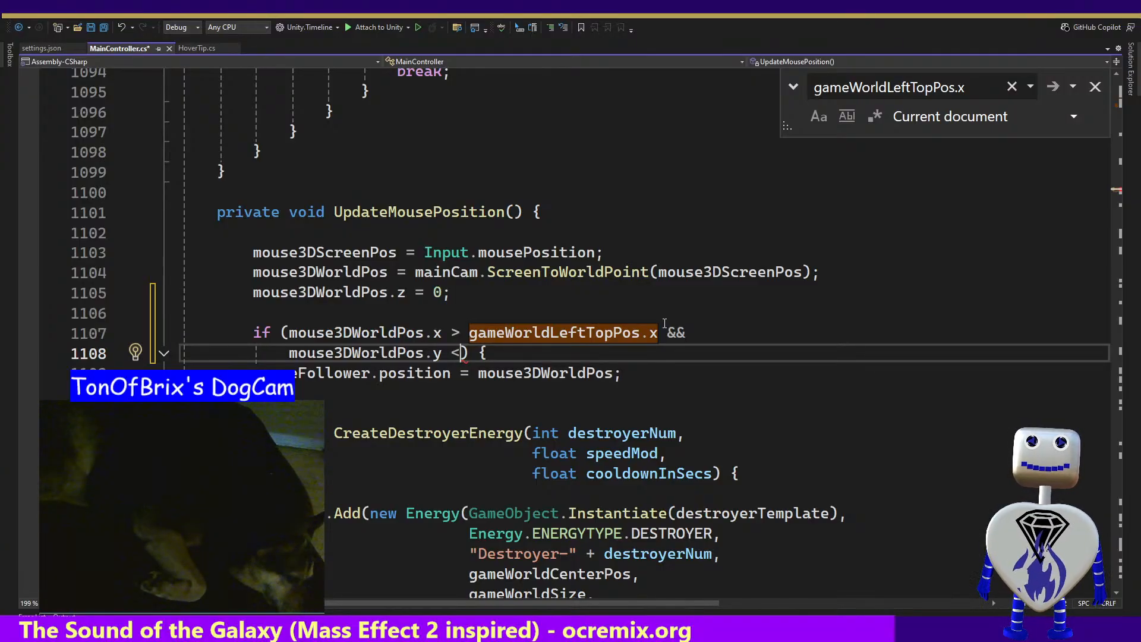
pyautogui.write('gameWorldLeftTopPos')
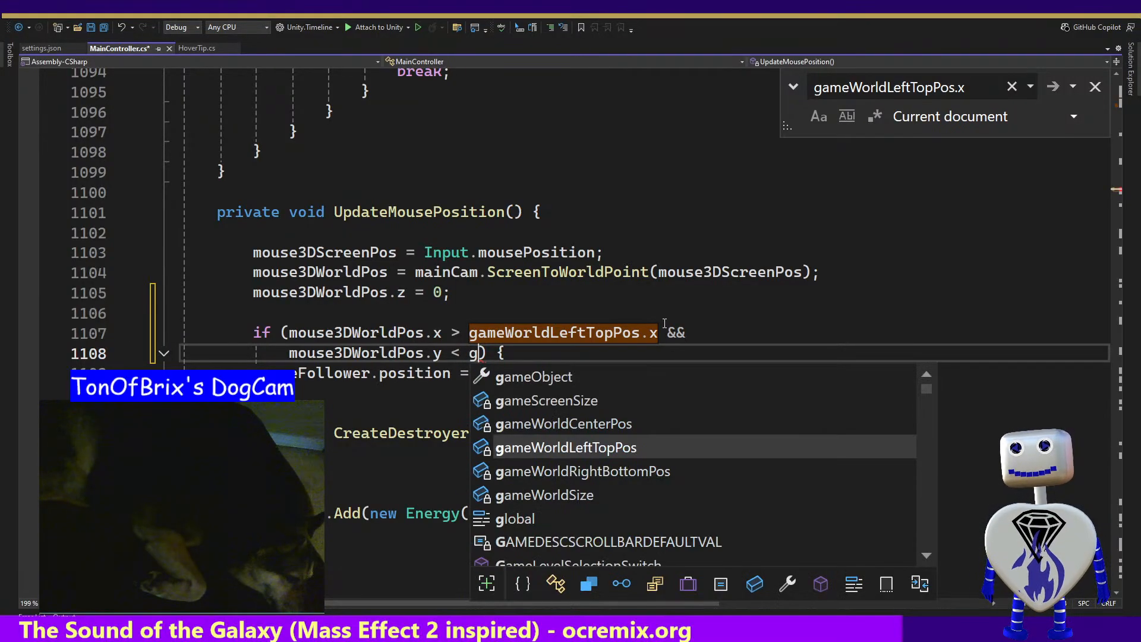
pyautogui.write(' ,')
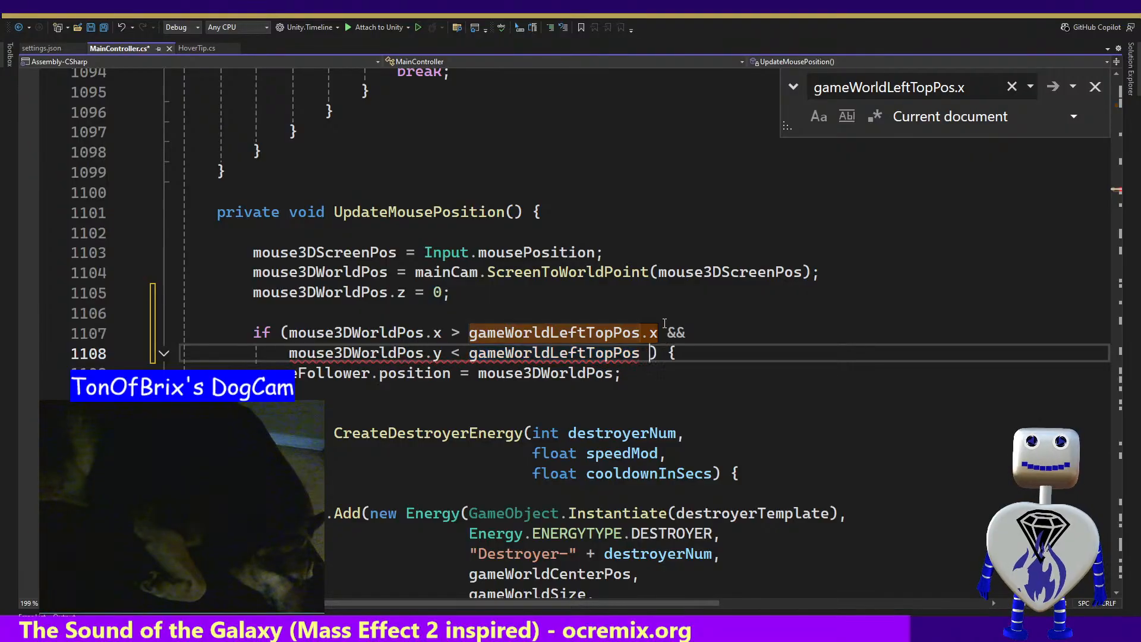
pyautogui.press('BackSpace')
pyautogui.write('.y')
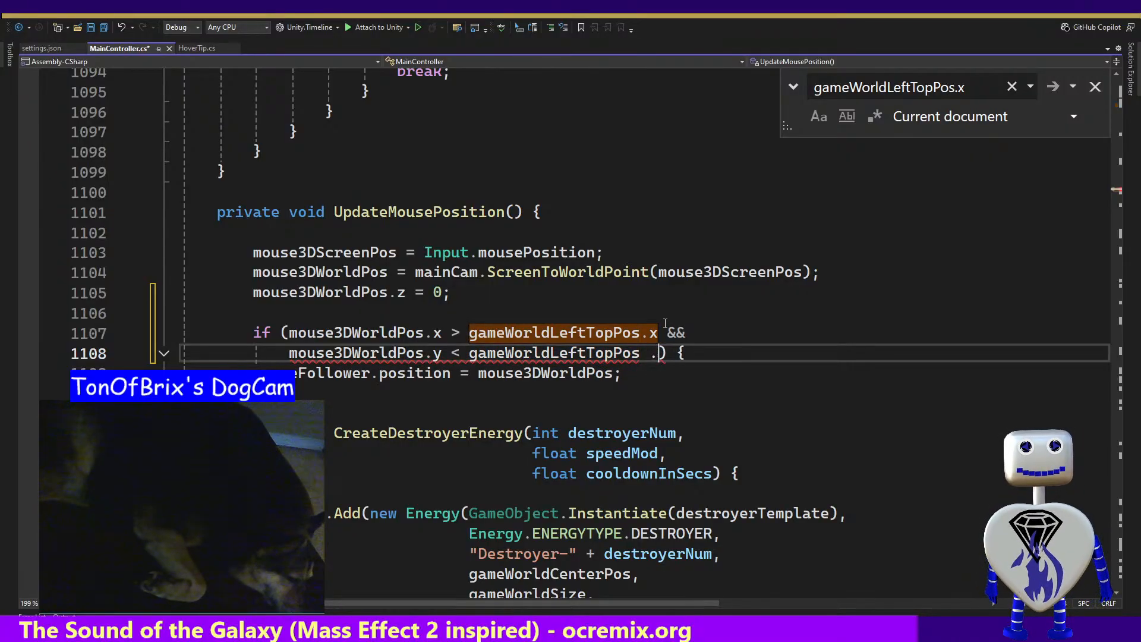
pyautogui.press('Escape')
pyautogui.press('Left')
pyautogui.press('Left')
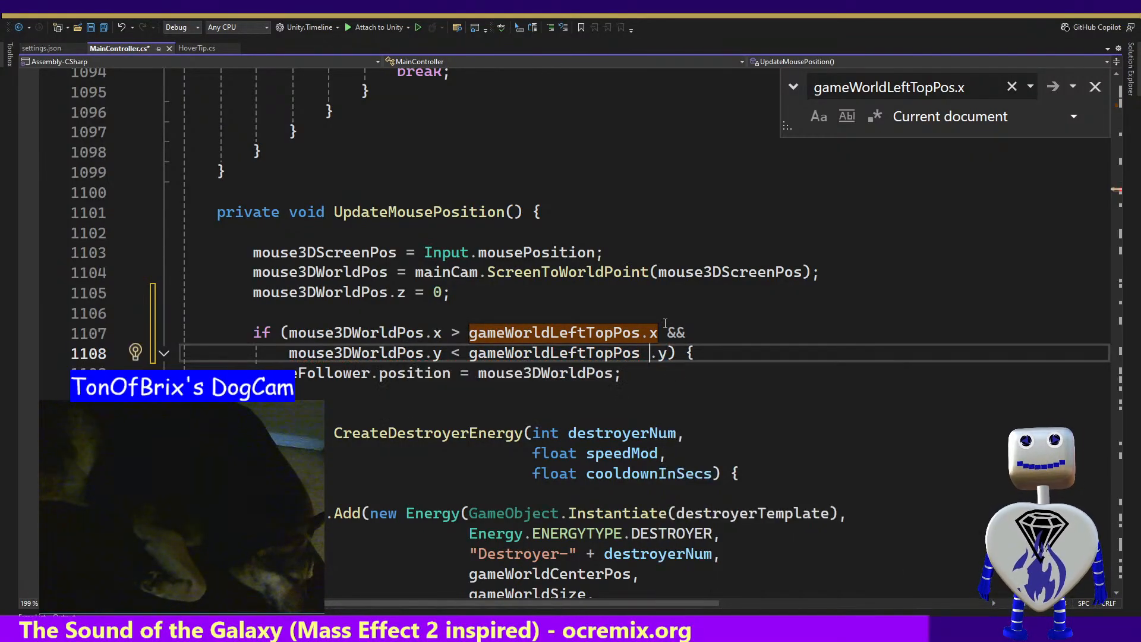
pyautogui.press('BackSpace')
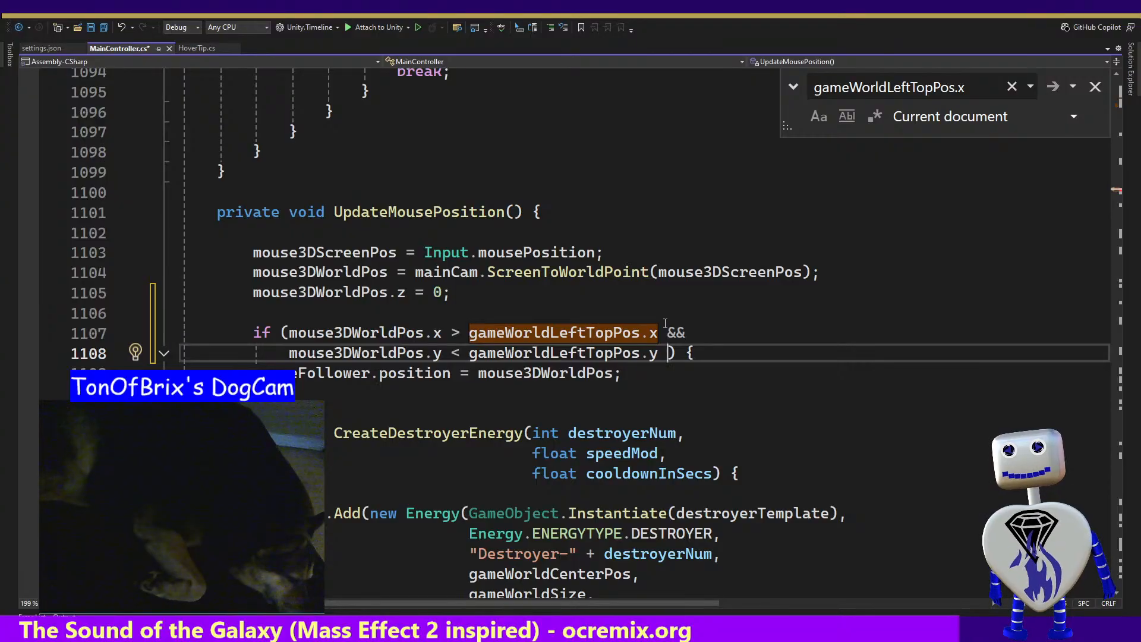
pyautogui.write('&&')
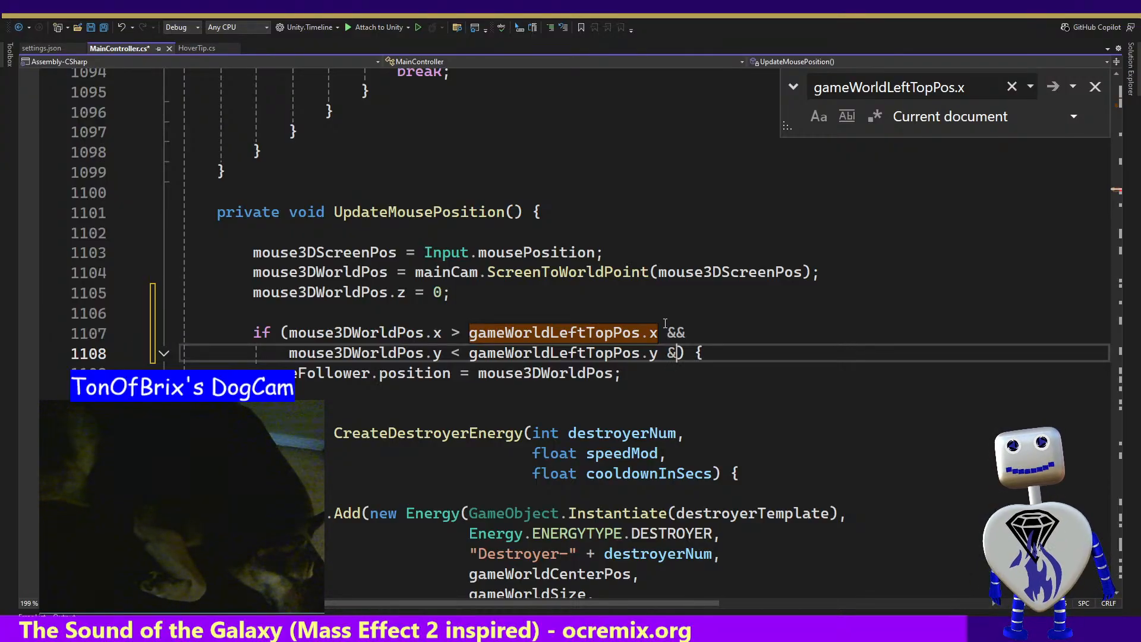
pyautogui.hotkey('shift', 'Up')
pyautogui.hotkey('shift', 'Up')
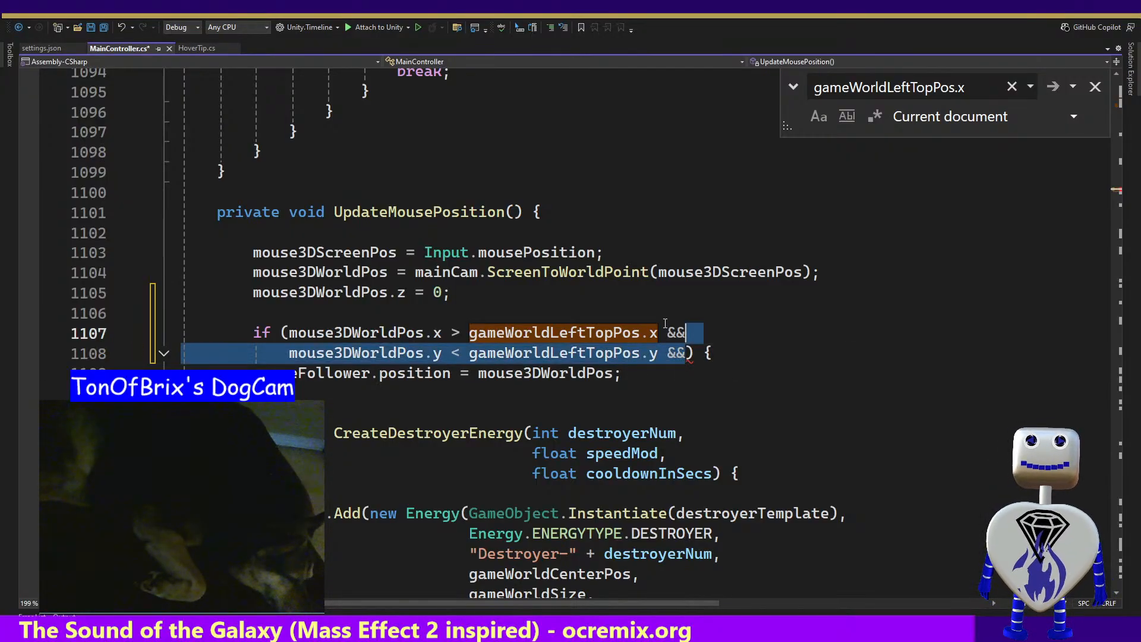
pyautogui.hotkey('shift', 'Down')
pyautogui.hotkey('ctrl', 'shift', 'Left')
pyautogui.hotkey('ctrl', 'shift', 'Left')
pyautogui.hotkey('ctrl', 'shift', 'Left')
pyautogui.hotkey('ctrl', 'shift', 'Left')
pyautogui.hotkey('ctrl', 'shift', 'Left')
pyautogui.hotkey('ctrl', 'shift', 'Left')
pyautogui.hotkey('ctrl', 'shift', 'Left')
pyautogui.hotkey('ctrl', 'shift', 'Left')
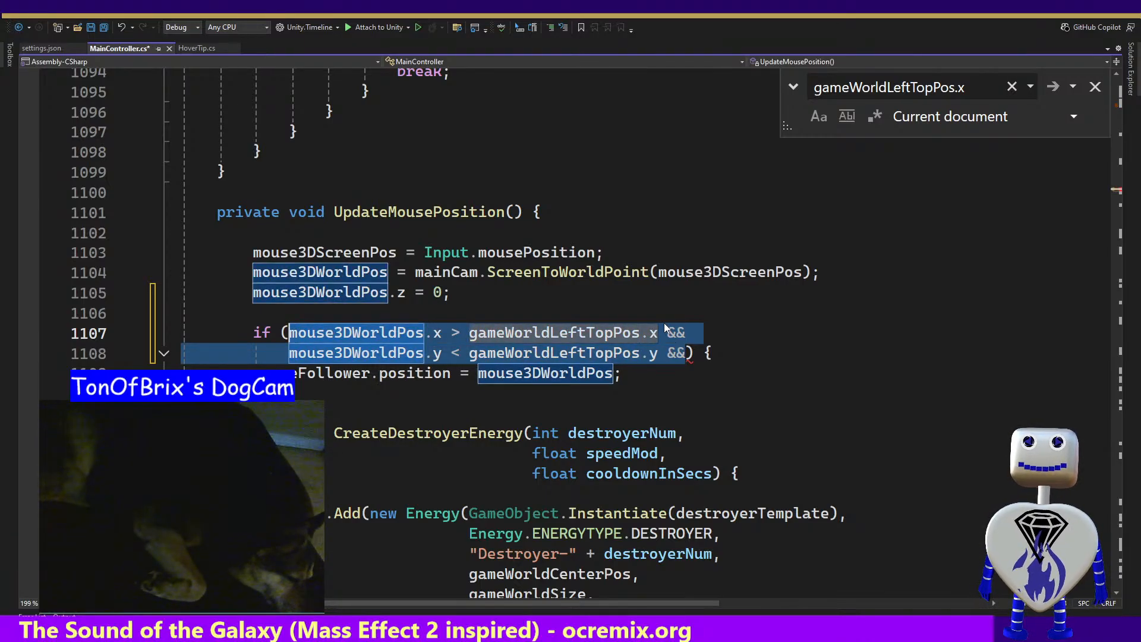
pyautogui.press('Right')
# Start a third comparison with mouse3DWorldPos.x on a new line of the if condition
pyautogui.press('Return')
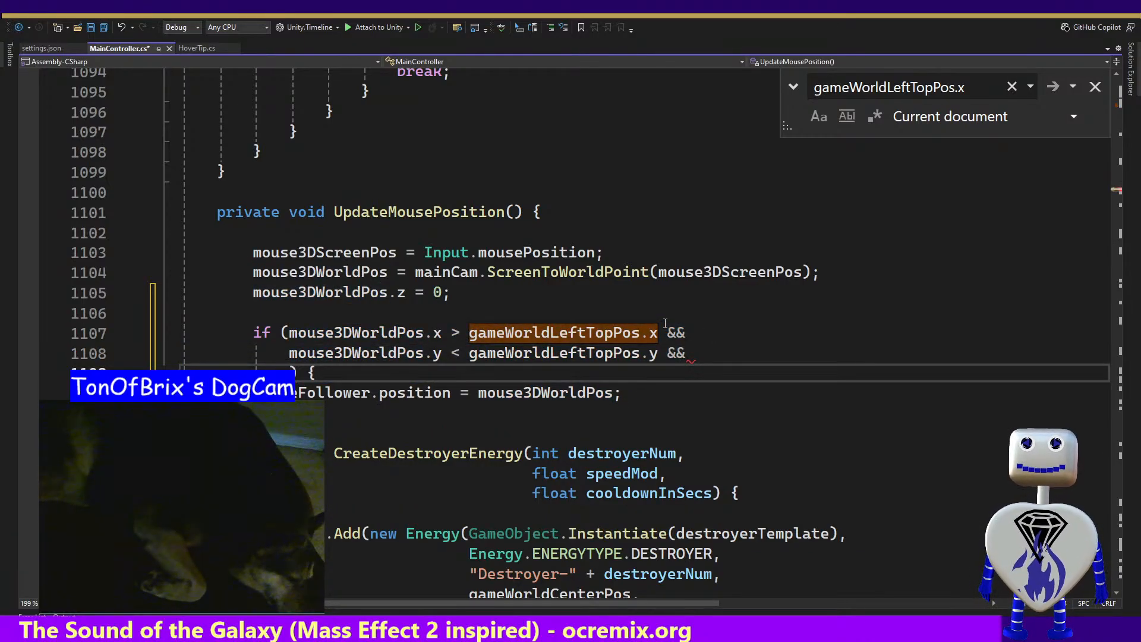
pyautogui.write('mou')
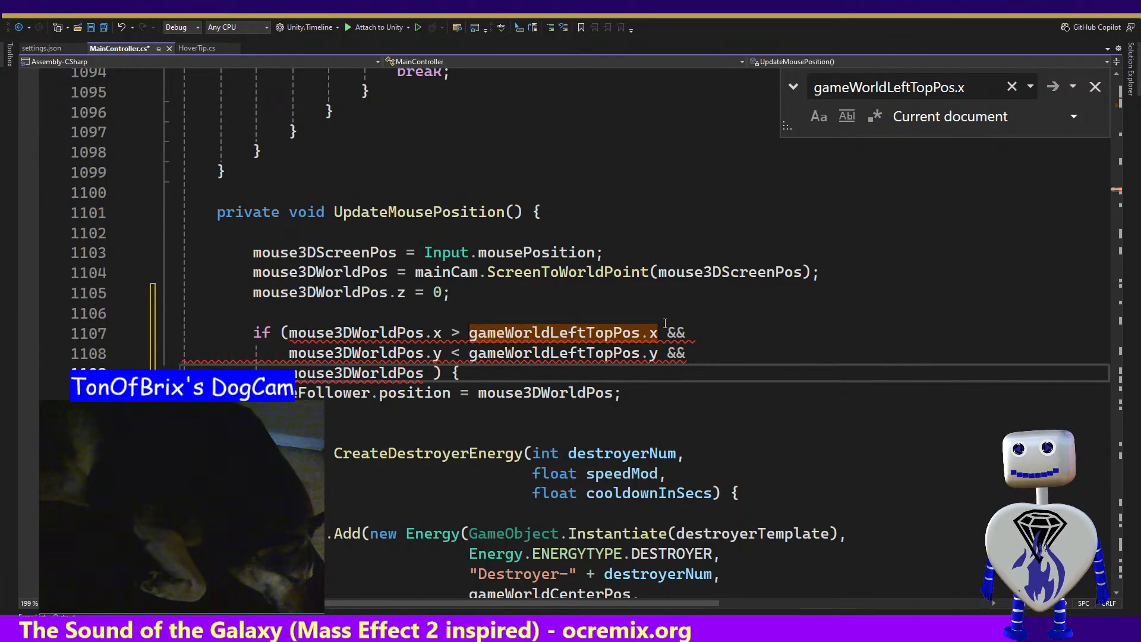
pyautogui.write(' .')
pyautogui.press('BackSpace')
pyautogui.press('BackSpace')
pyautogui.write('.y ')
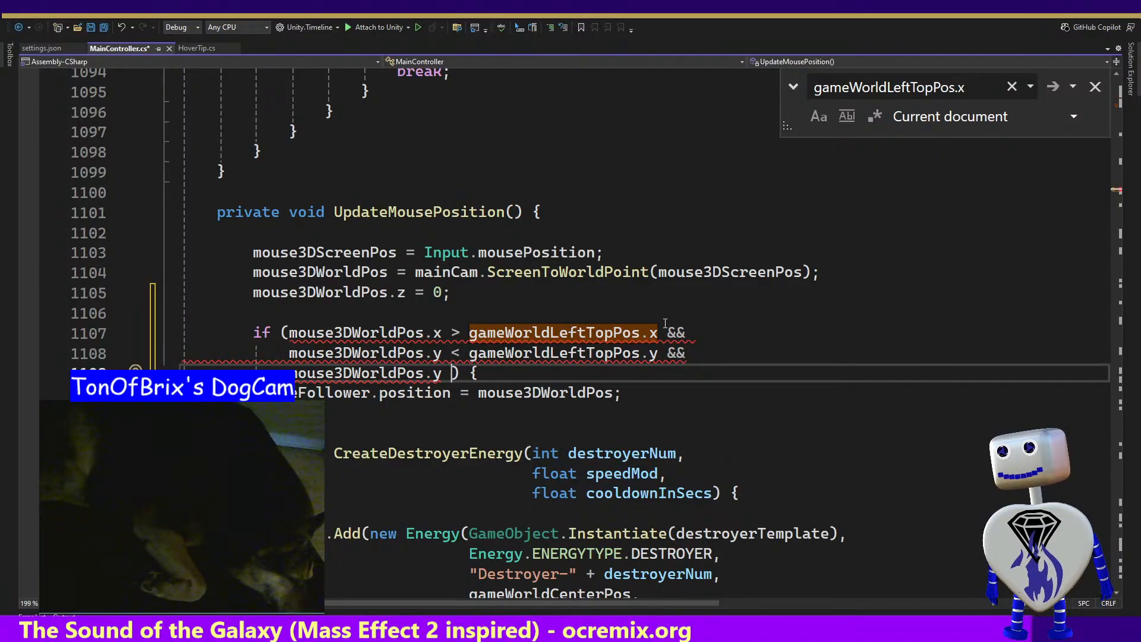
pyautogui.write('X')
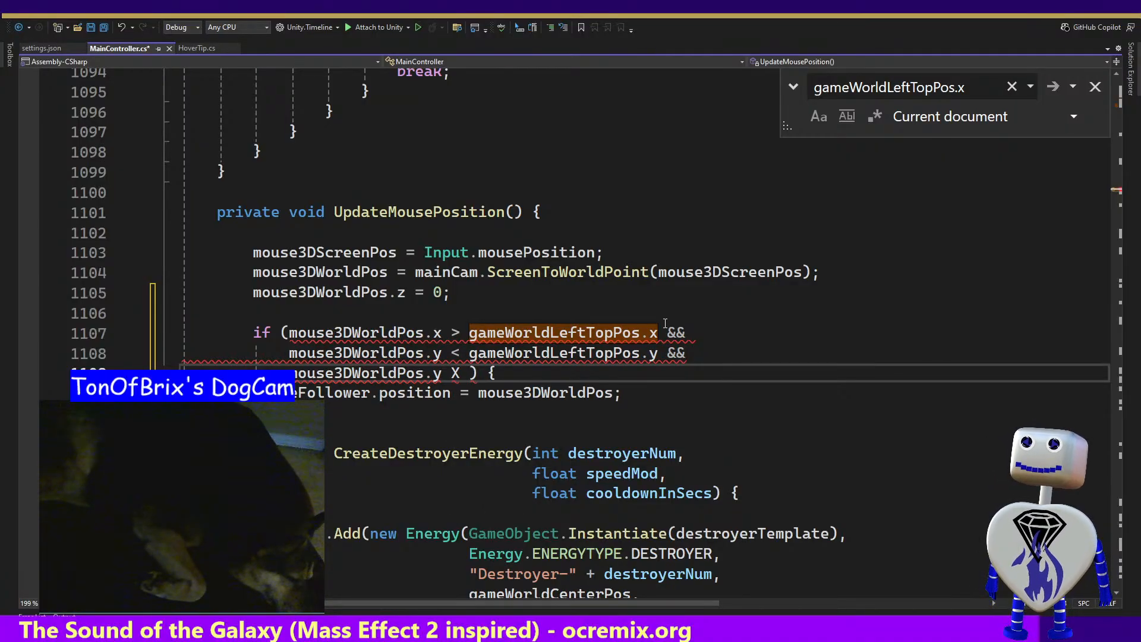
pyautogui.press('BackSpace')
pyautogui.press('BackSpace')
pyautogui.press('BackSpace')
pyautogui.press('BackSpace')
pyautogui.write('x ')
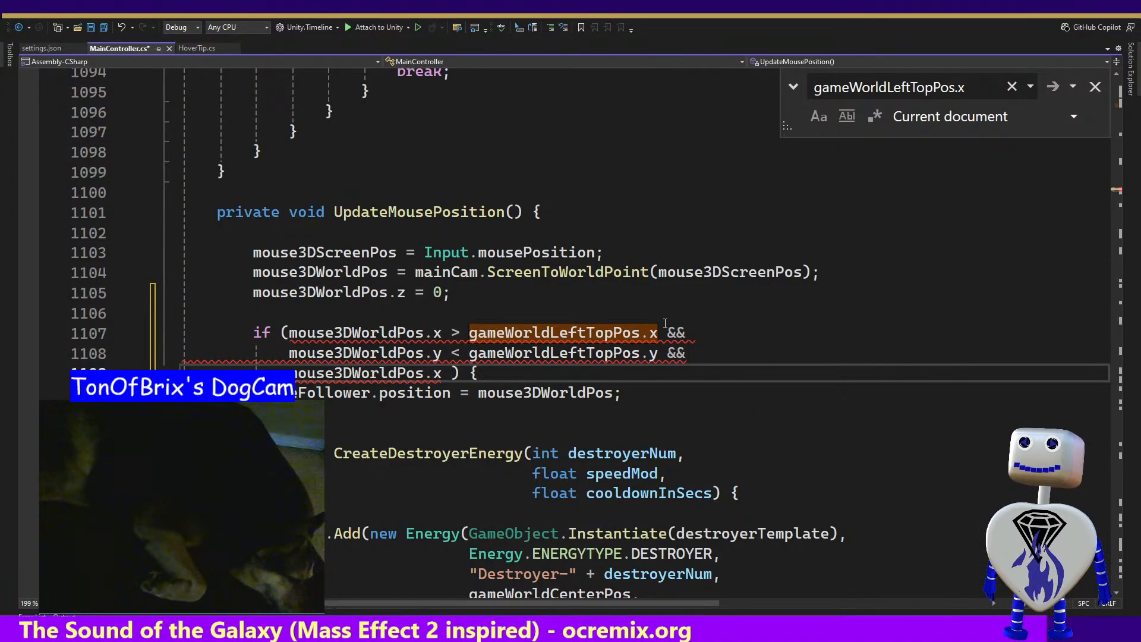
pyautogui.write('+ ')
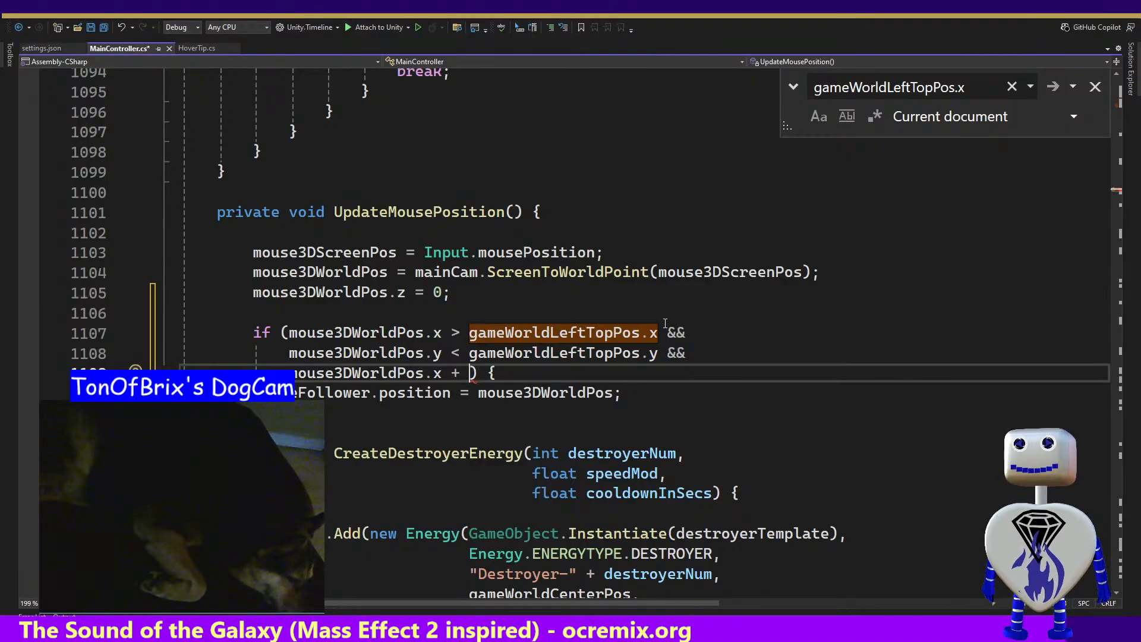
pyautogui.write('g')
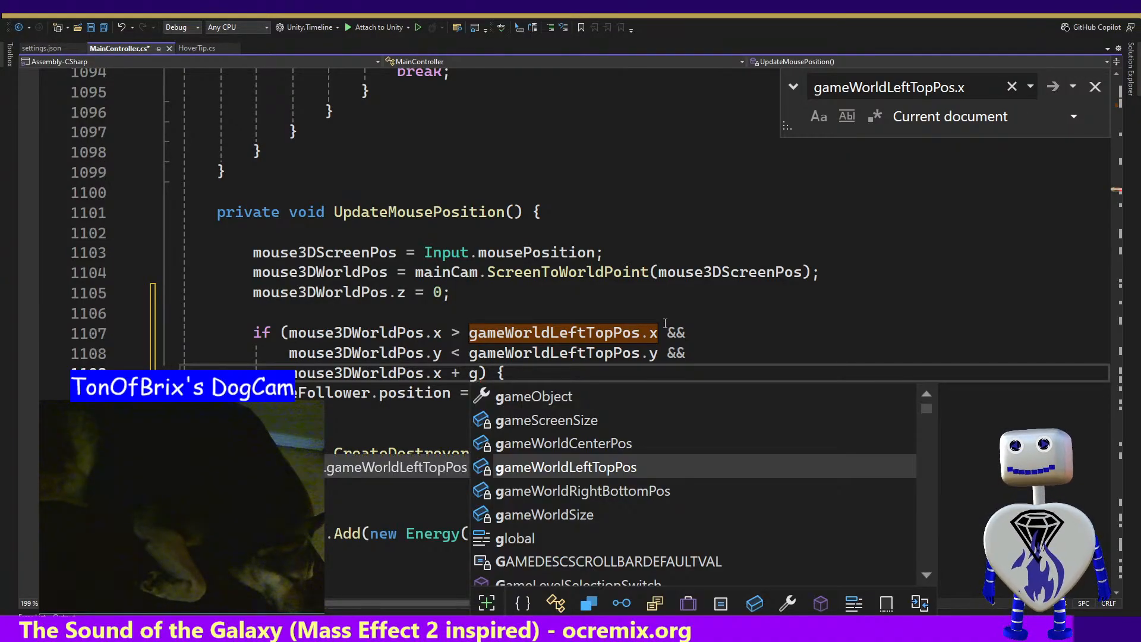
# Append + gameWorldRightBottomPos after mouse3DWorldPos.x in the third comparison
pyautogui.press('Down')
pyautogui.press('Down')
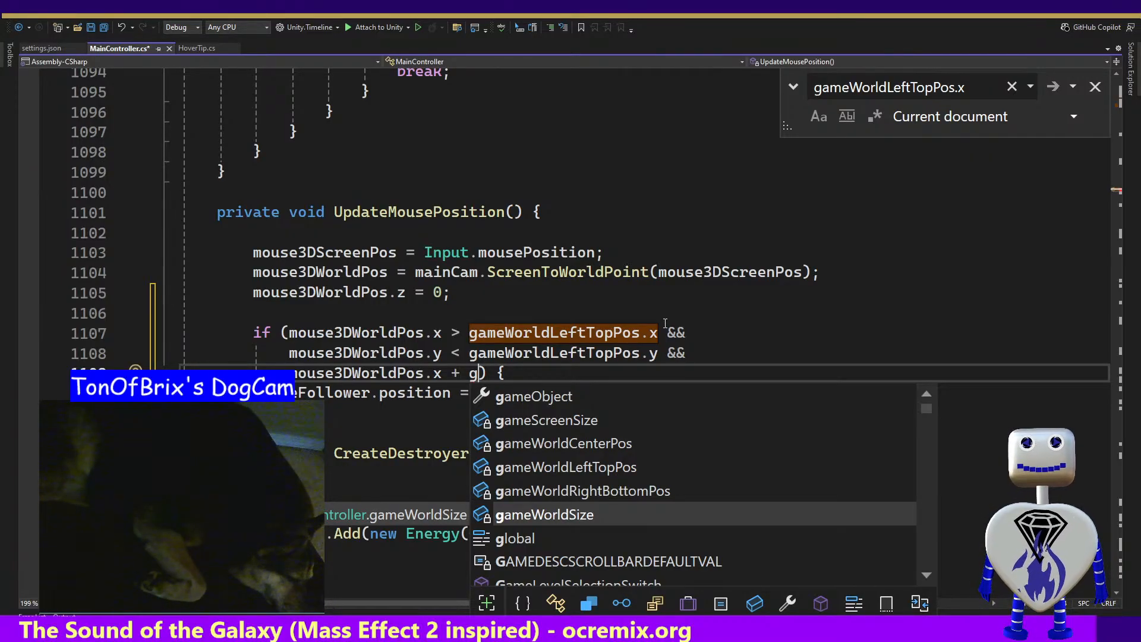
pyautogui.press('Up')
pyautogui.press('Tab')
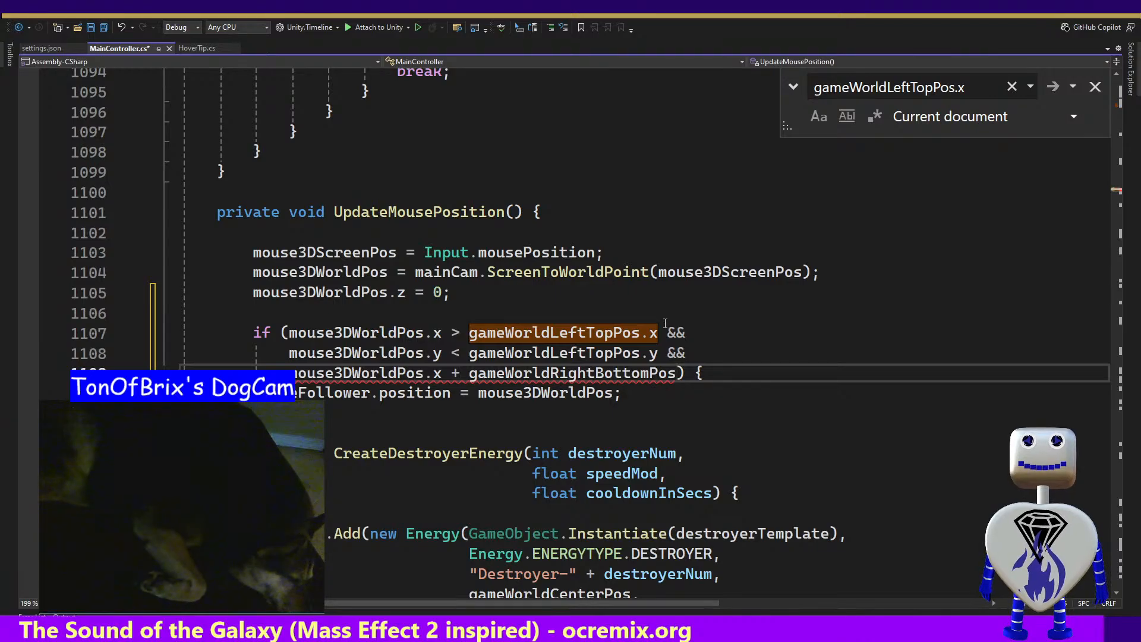
# Replace the + operator before gameWorldRightBottomPos with <
pyautogui.press('Left')
pyautogui.press('Left')
pyautogui.press('Left')
pyautogui.press('Left')
pyautogui.press('Left')
pyautogui.press('Left')
pyautogui.press('Left')
pyautogui.press('Left')
pyautogui.press('Left')
pyautogui.press('Left')
pyautogui.press('Left')
pyautogui.press('Left')
pyautogui.press('Left')
pyautogui.press('Left')
pyautogui.press('Left')
pyautogui.press('Right')
pyautogui.press('Right')
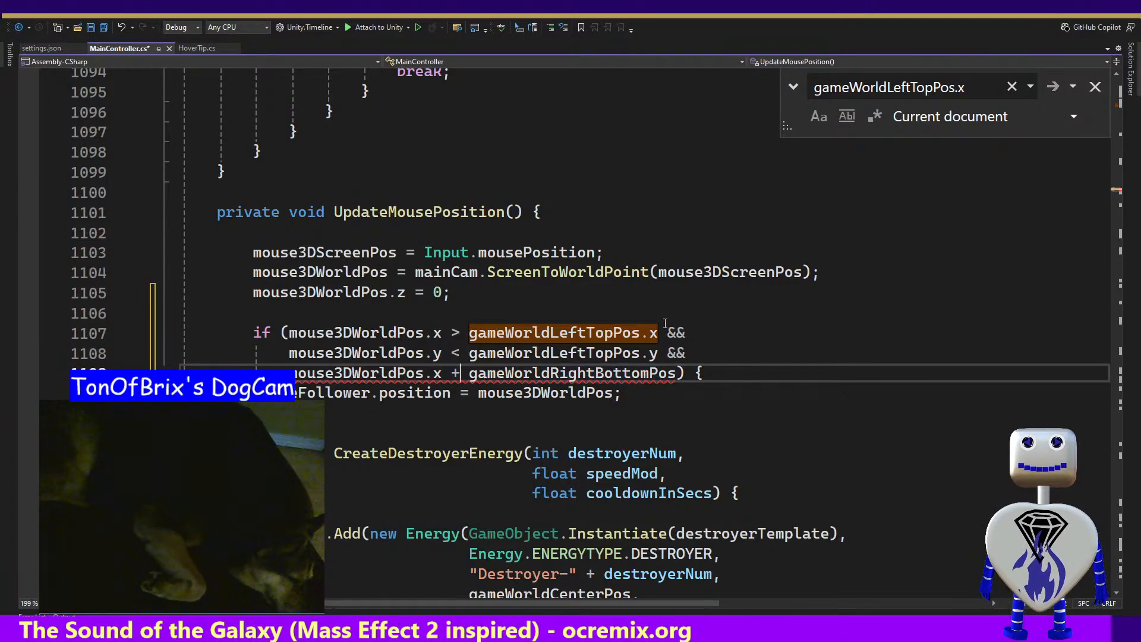
pyautogui.press('BackSpace')
pyautogui.write('<')
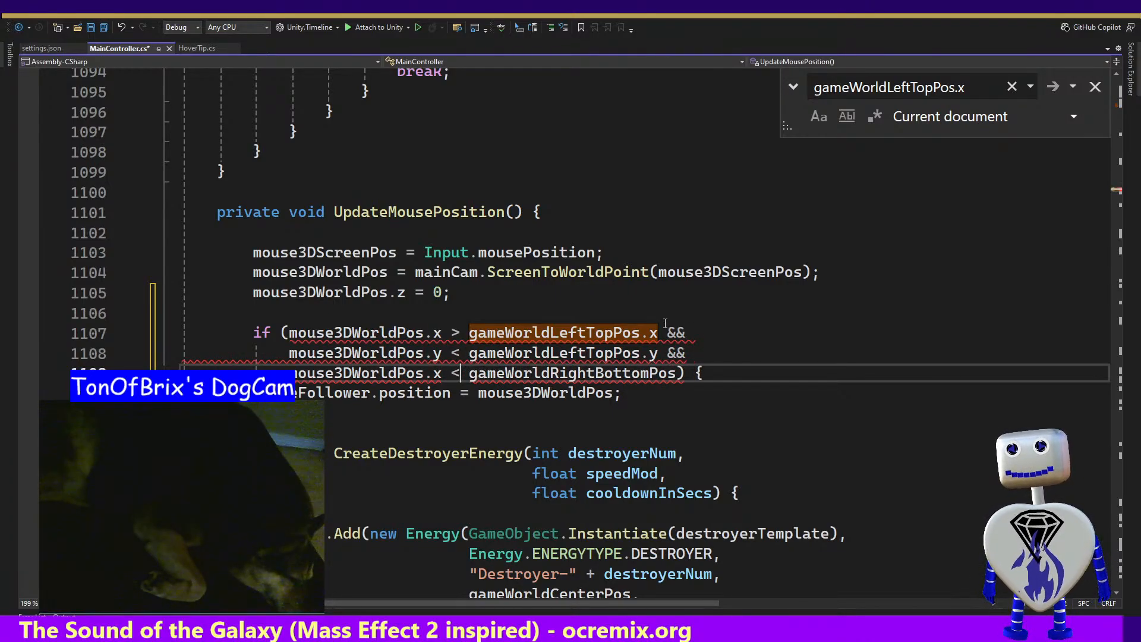
# Make the three comparisons in the if condition inclusive, using >= for the first and <= for the second and third
pyautogui.press('Up')
pyautogui.press('Up')
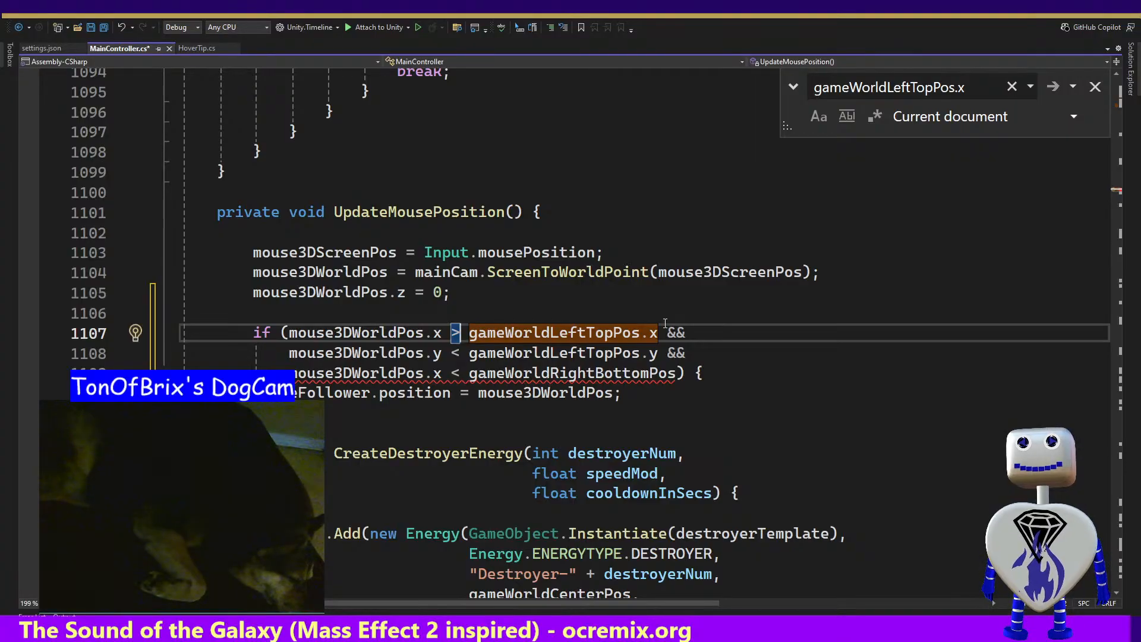
pyautogui.write('=')
pyautogui.press('Down')
pyautogui.hotkey('ctrl', 'shift', 'Right')
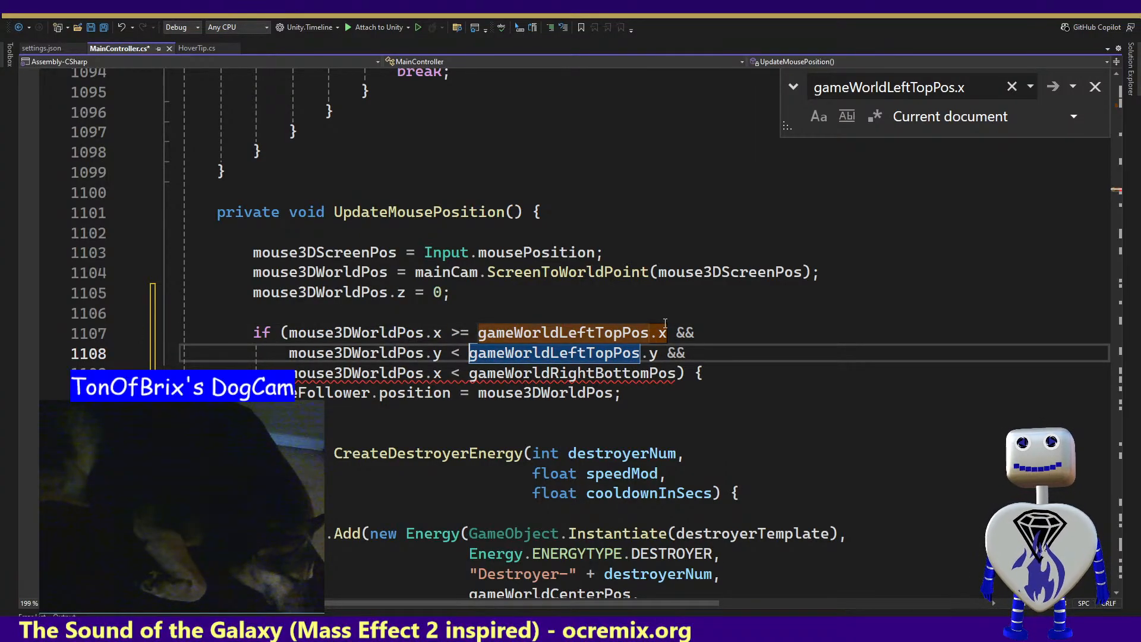
pyautogui.press('Left')
pyautogui.press('Left')
pyautogui.write('=')
pyautogui.press('Down')
pyautogui.hotkey('ctrl', 'shift', 'Right')
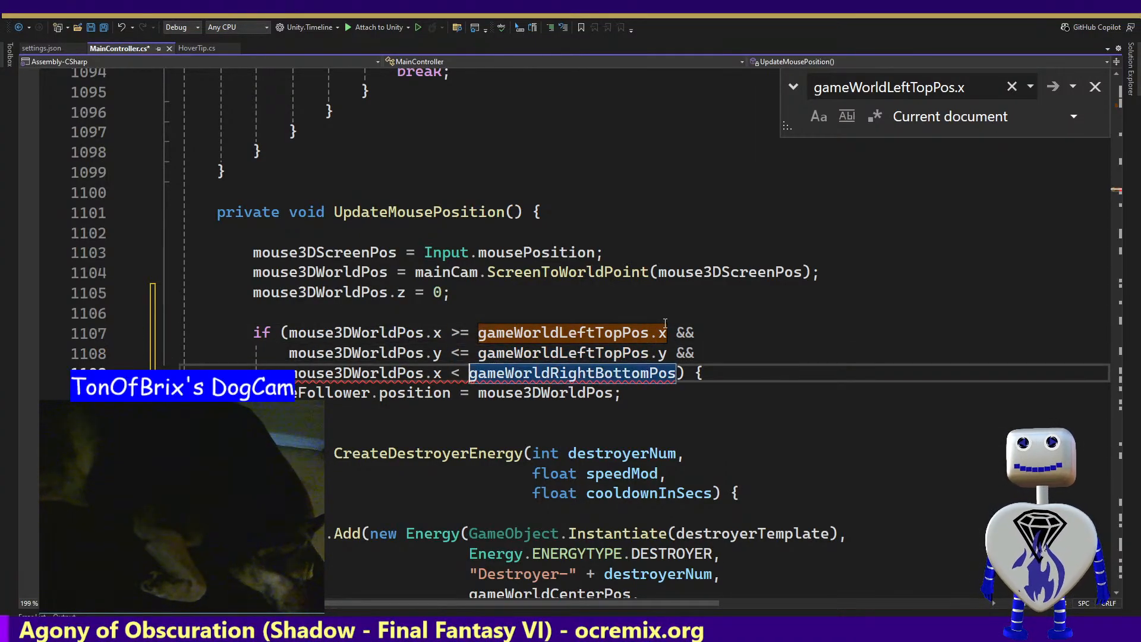
pyautogui.press('Left')
pyautogui.press('Left')
pyautogui.write('=')
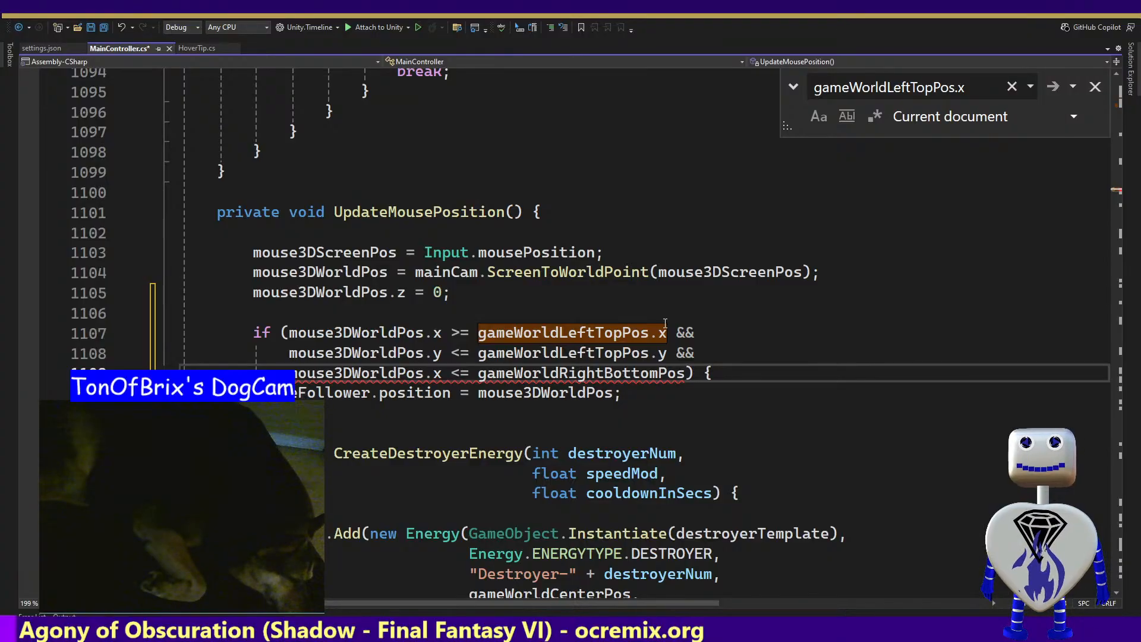
# Complete the third comparison by adding .x to gameWorldRightBottomPos and append && after it
pyautogui.press('End')
pyautogui.press('Left')
pyautogui.press('Left')
pyautogui.press('Left')
pyautogui.hotkey('ctrl', 'shift', 'Left')
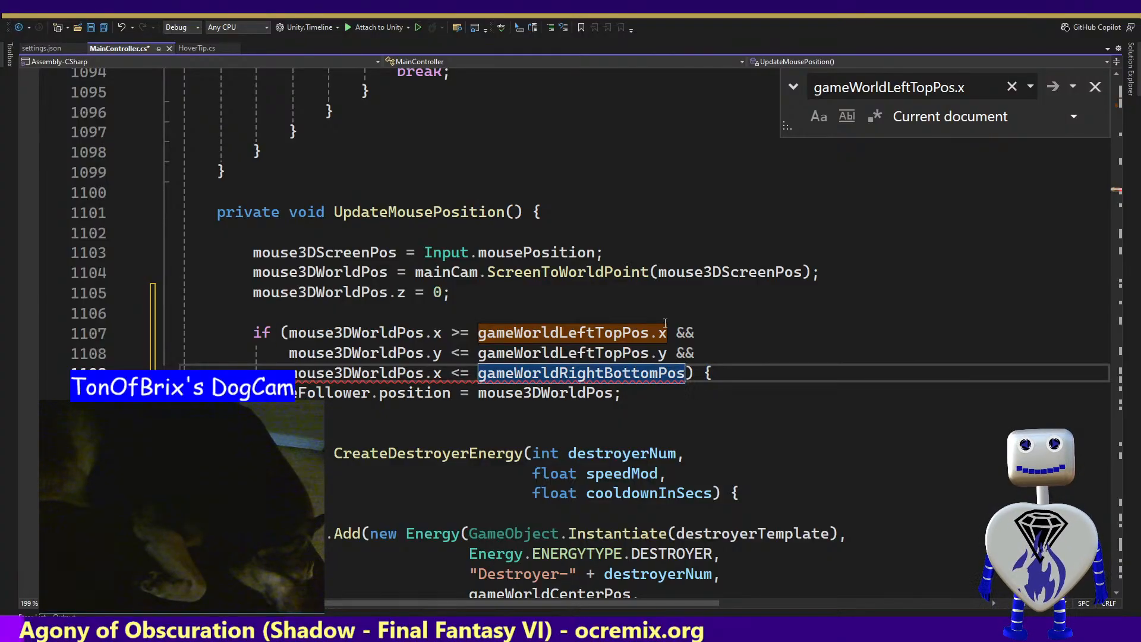
pyautogui.press('Right')
pyautogui.write('.x ')
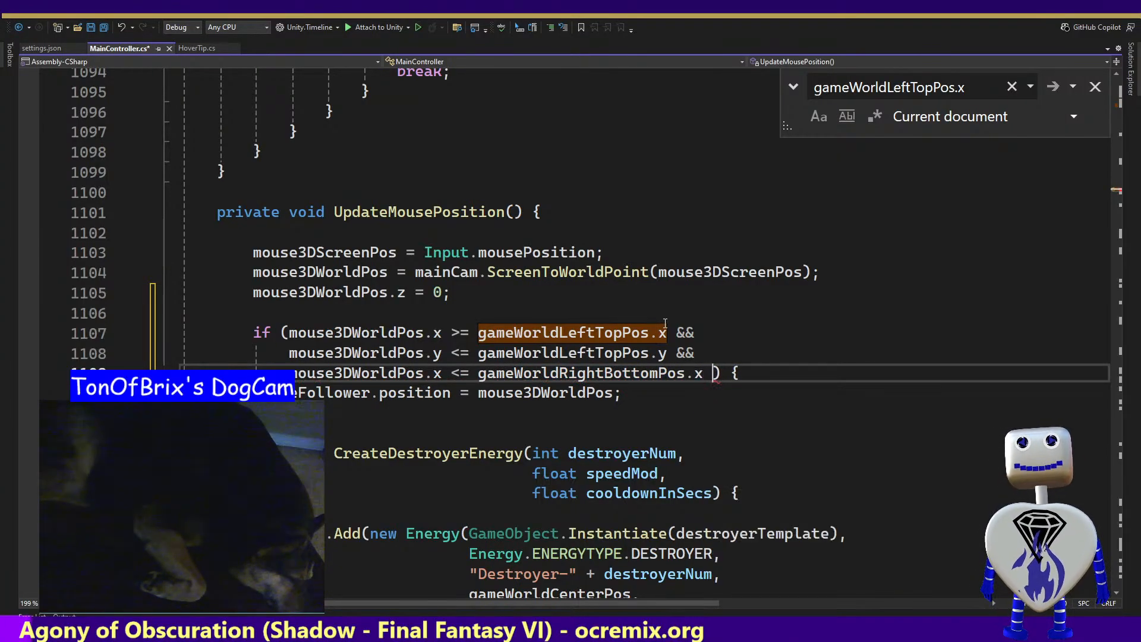
pyautogui.write('&&')
# Start a fourth comparison on a new line of the if condition with mouse3DWorldPos.y >=
pyautogui.press('Return')
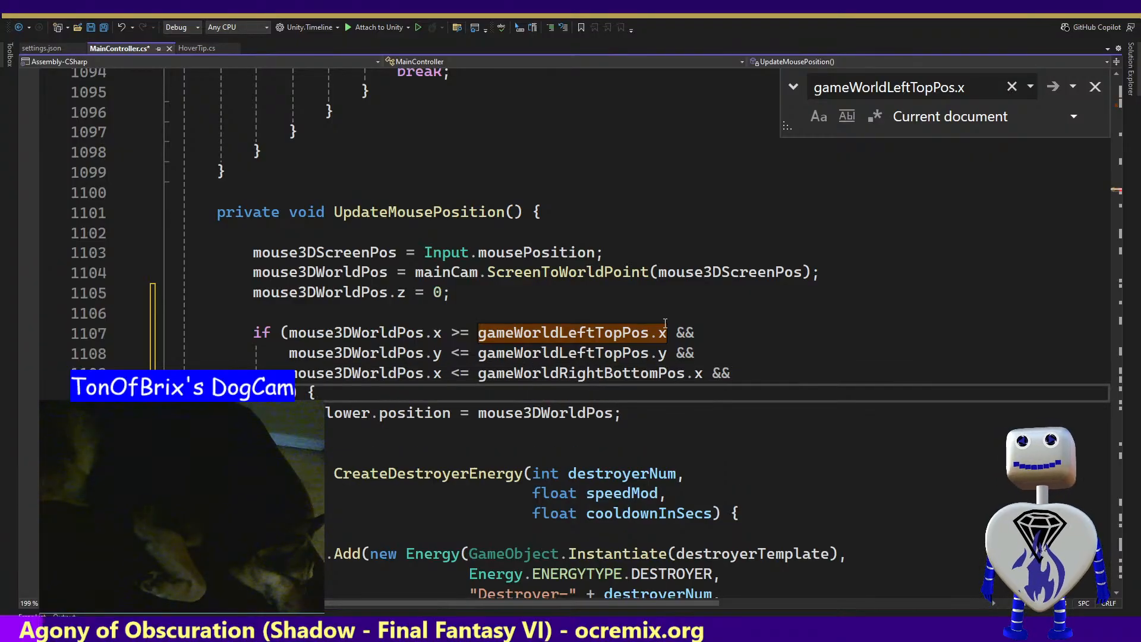
pyautogui.write('mouse')
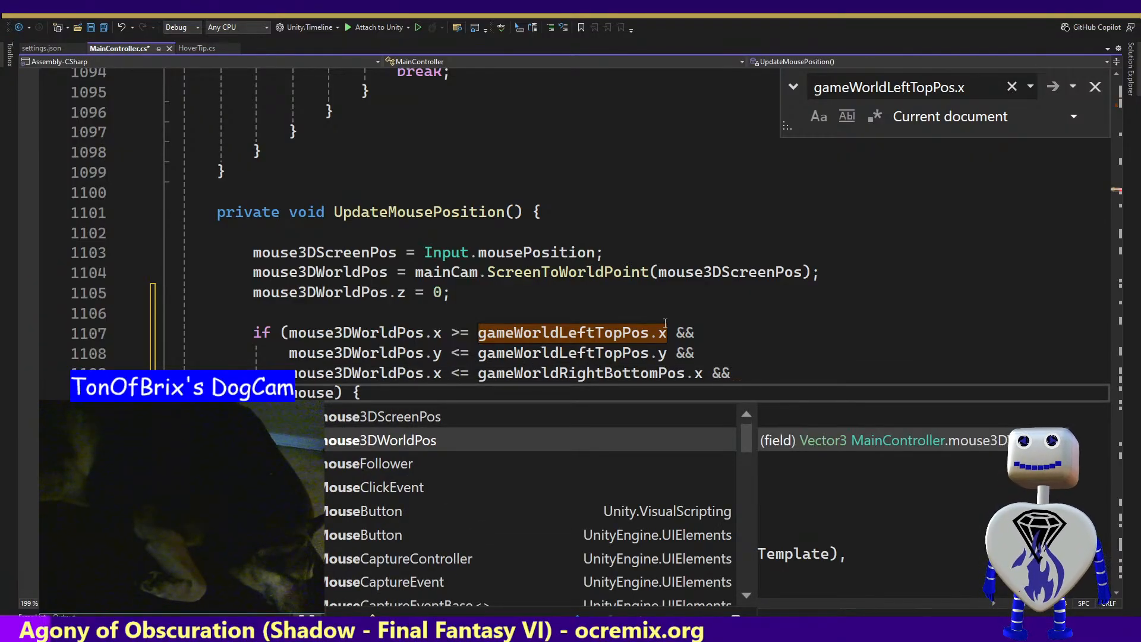
pyautogui.press('Tab')
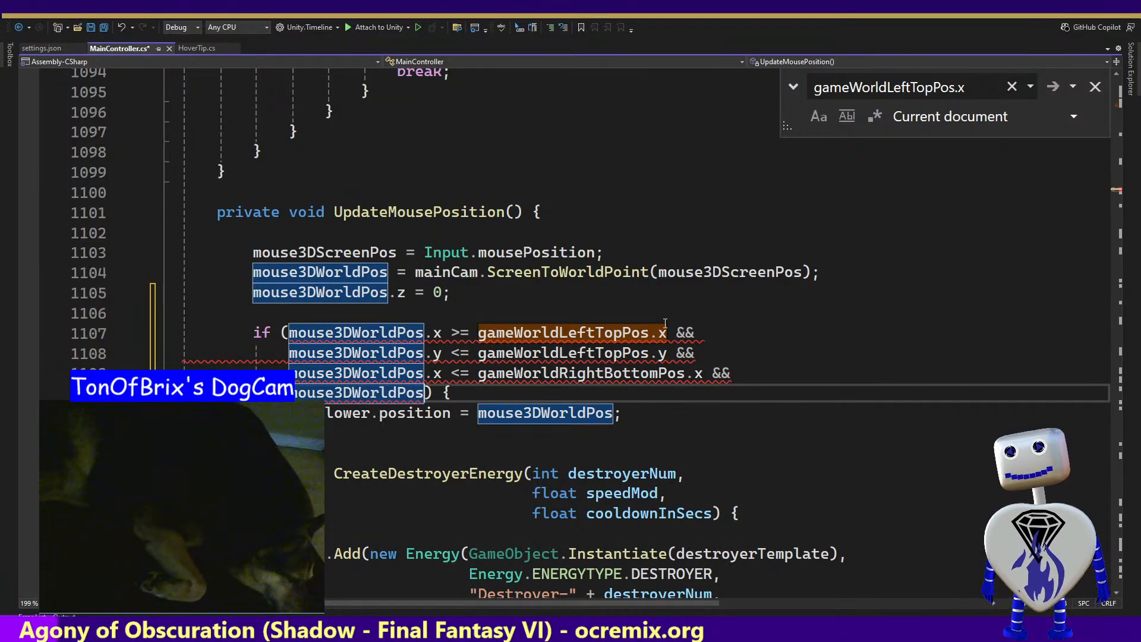
pyautogui.write('.y')
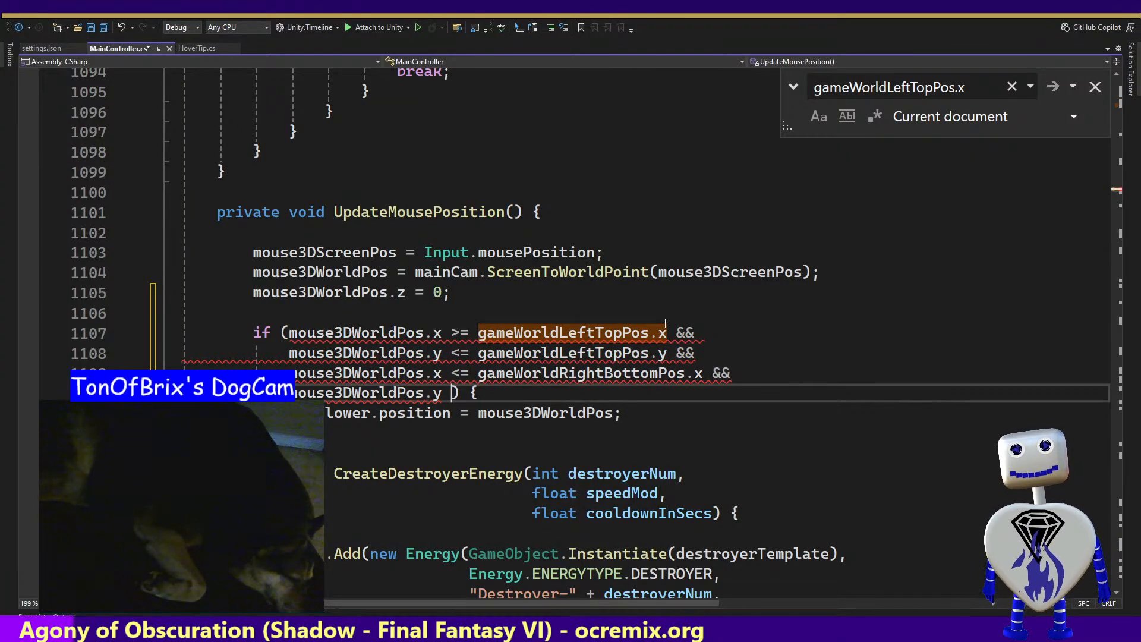
pyautogui.write(' >=')
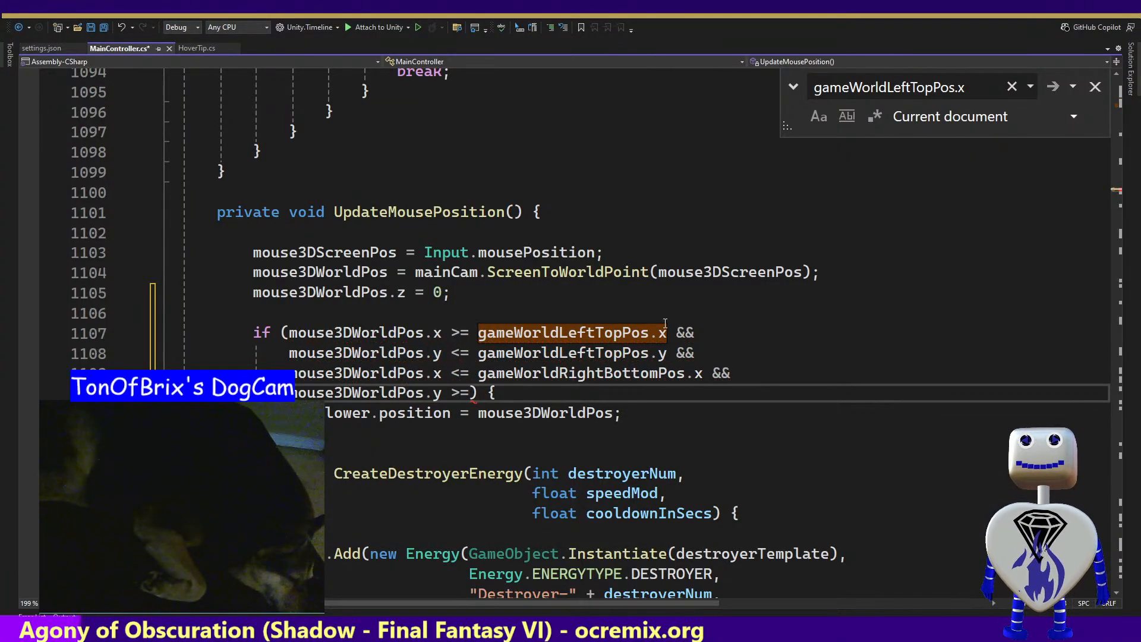
# Complete the fourth comparison with gameWorldRightBottomPos.y and save the script
pyautogui.press('Up')
pyautogui.press('Up')
pyautogui.press('Up')
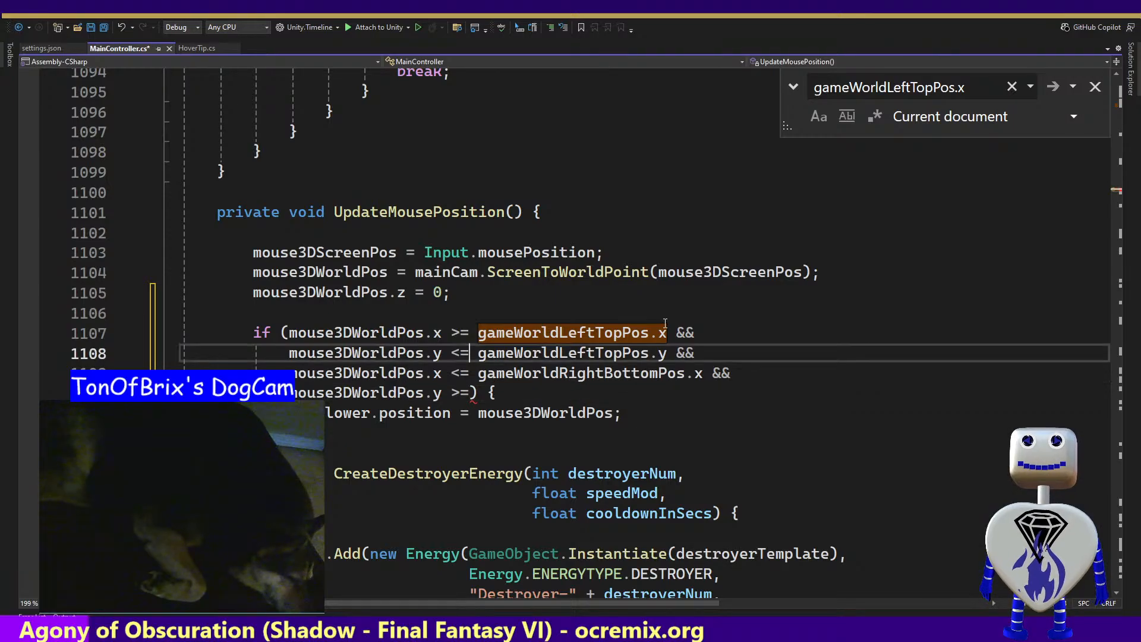
pyautogui.press('Down')
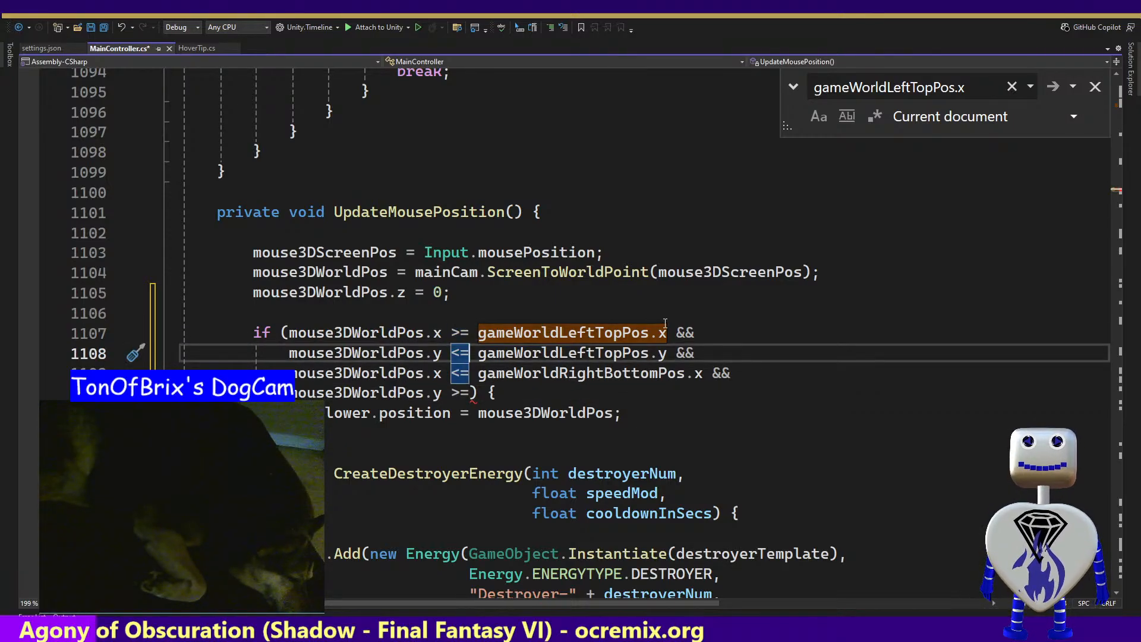
pyautogui.press('Left')
pyautogui.press('Down')
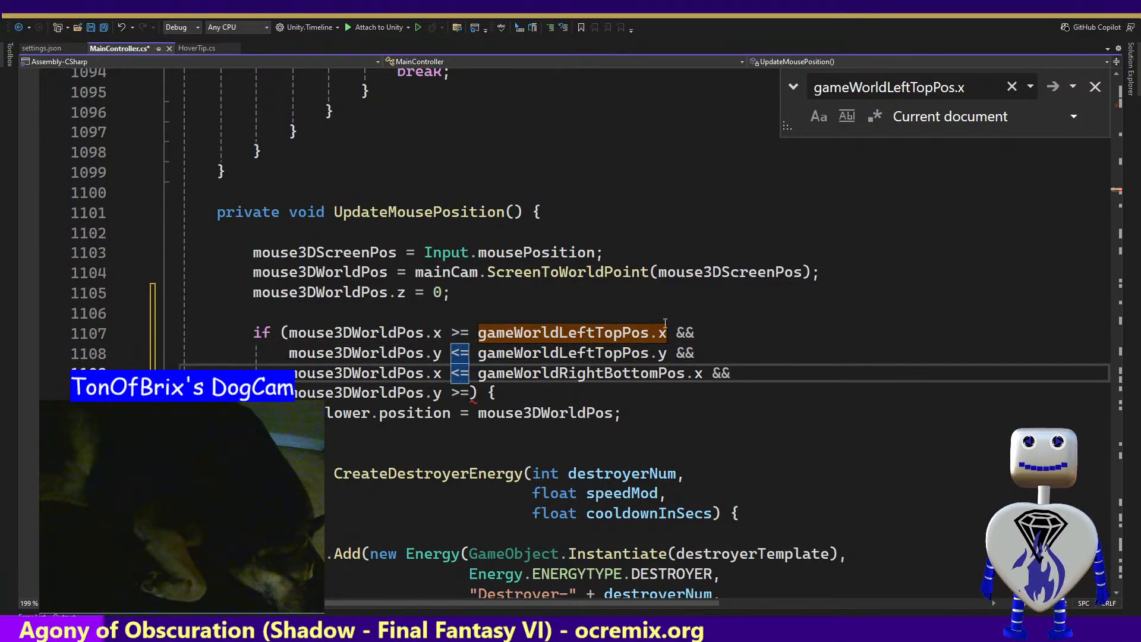
pyautogui.press('Down')
pyautogui.press('Right')
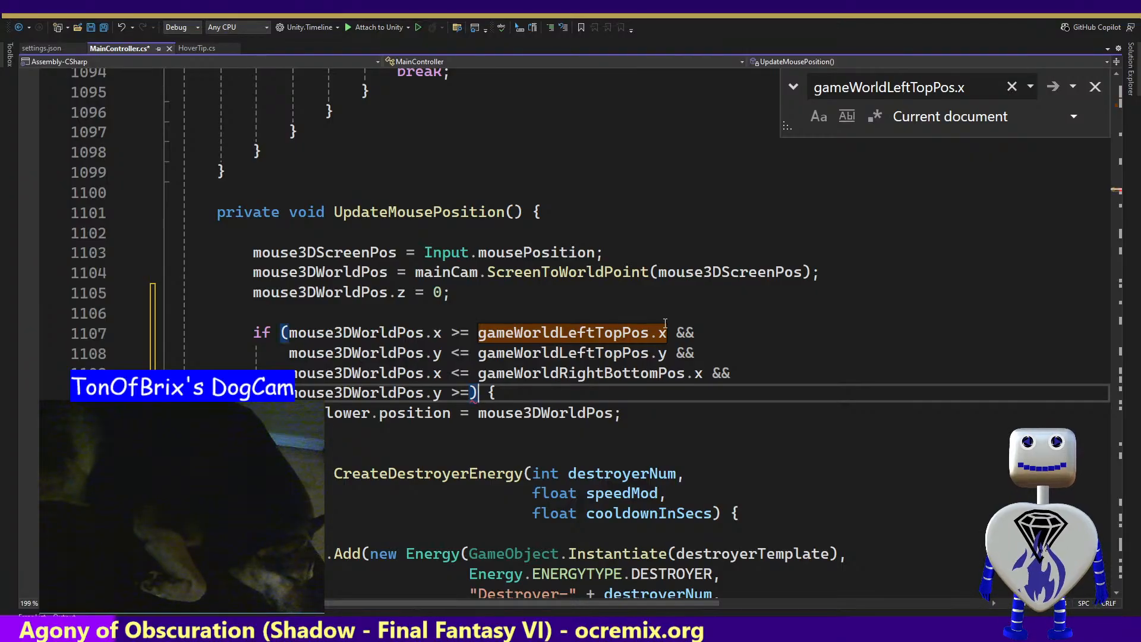
pyautogui.write('ga')
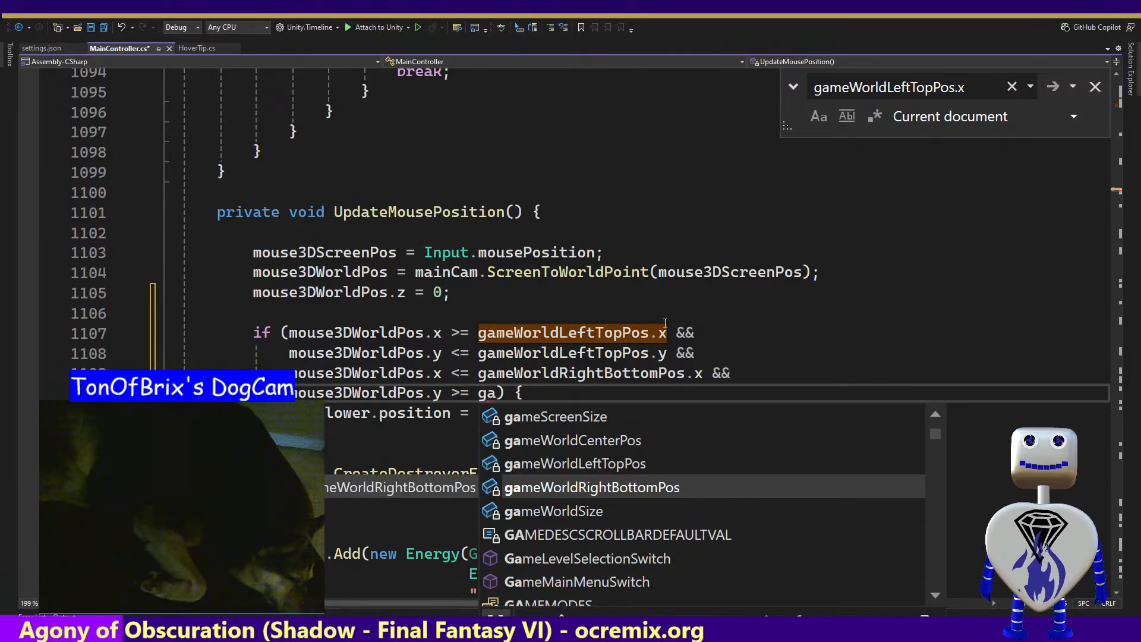
pyautogui.press('Tab')
pyautogui.write('.')
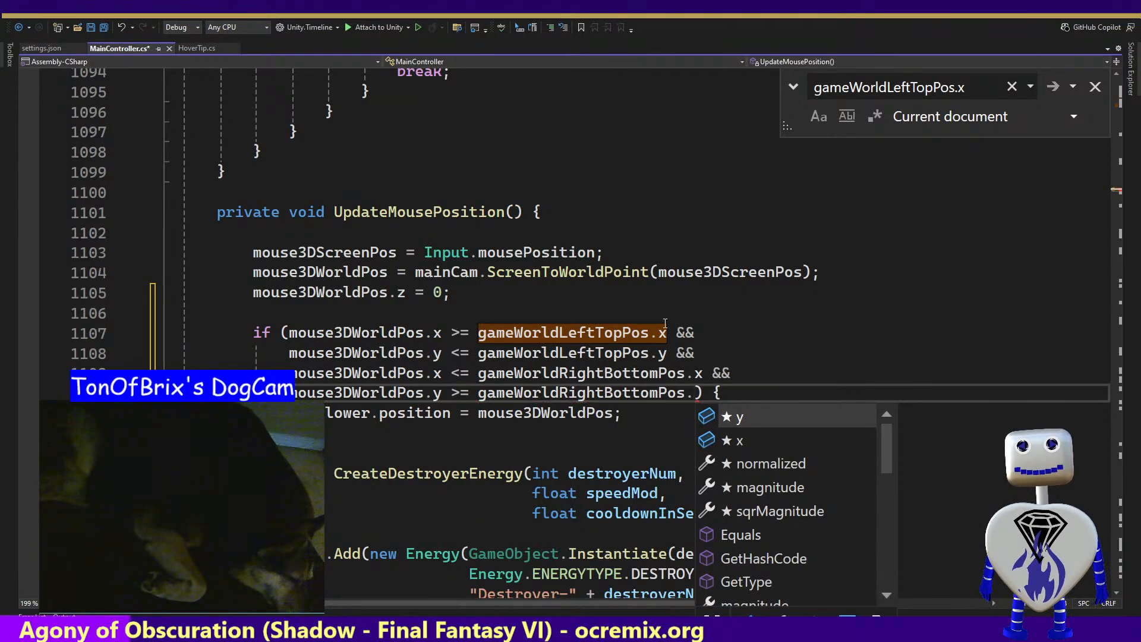
pyautogui.write('y')
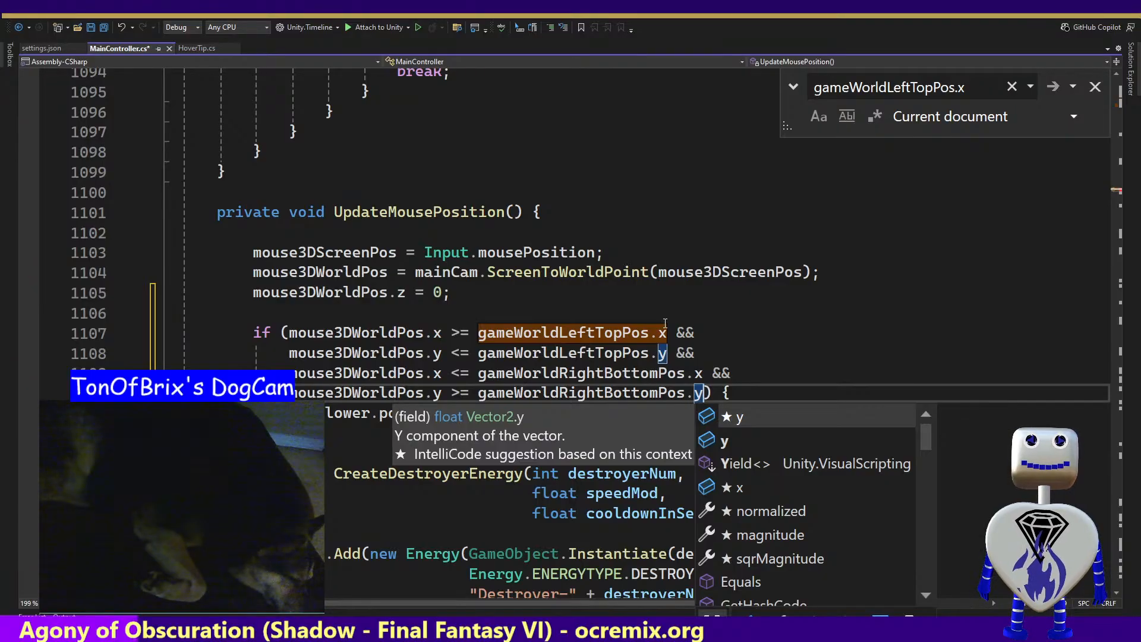
pyautogui.hotkey('ctrl', 's')
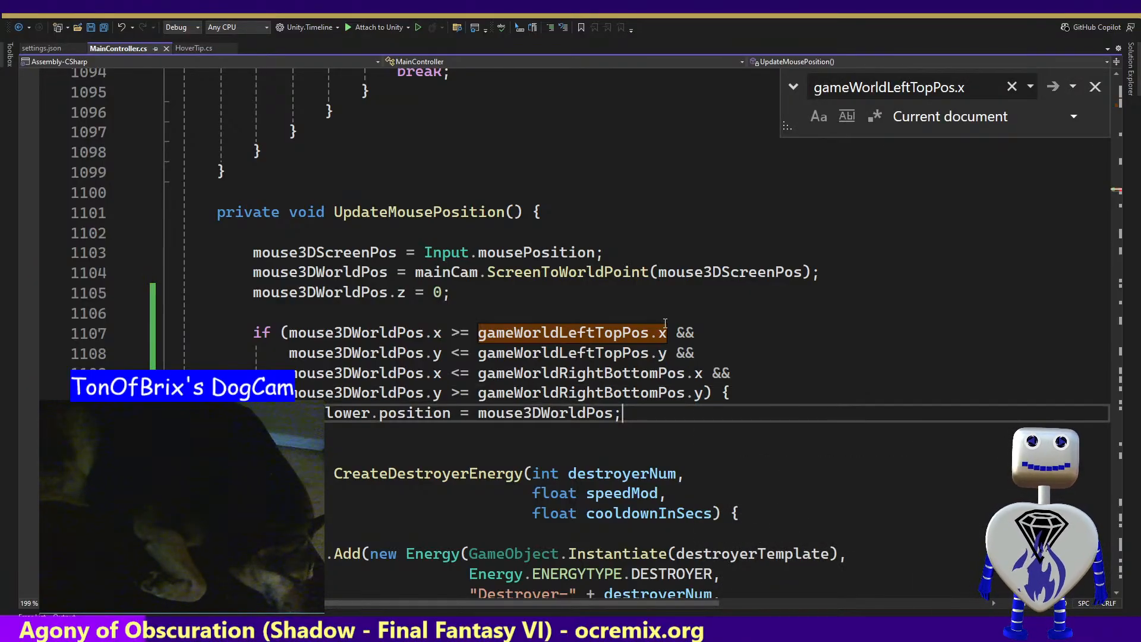
# Insert a blank line above the mouseFollower.position assignment and indent the assignment inside the if block
pyautogui.press('End')
pyautogui.press('Down')
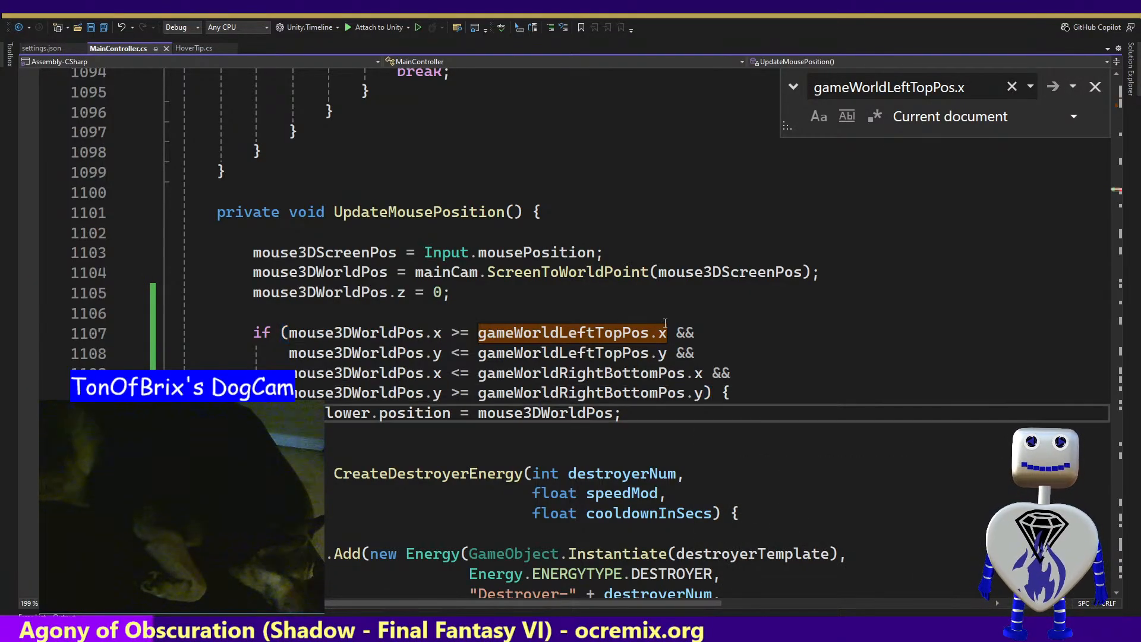
pyautogui.press('Home')
pyautogui.press('Return')
pyautogui.press('Tab')
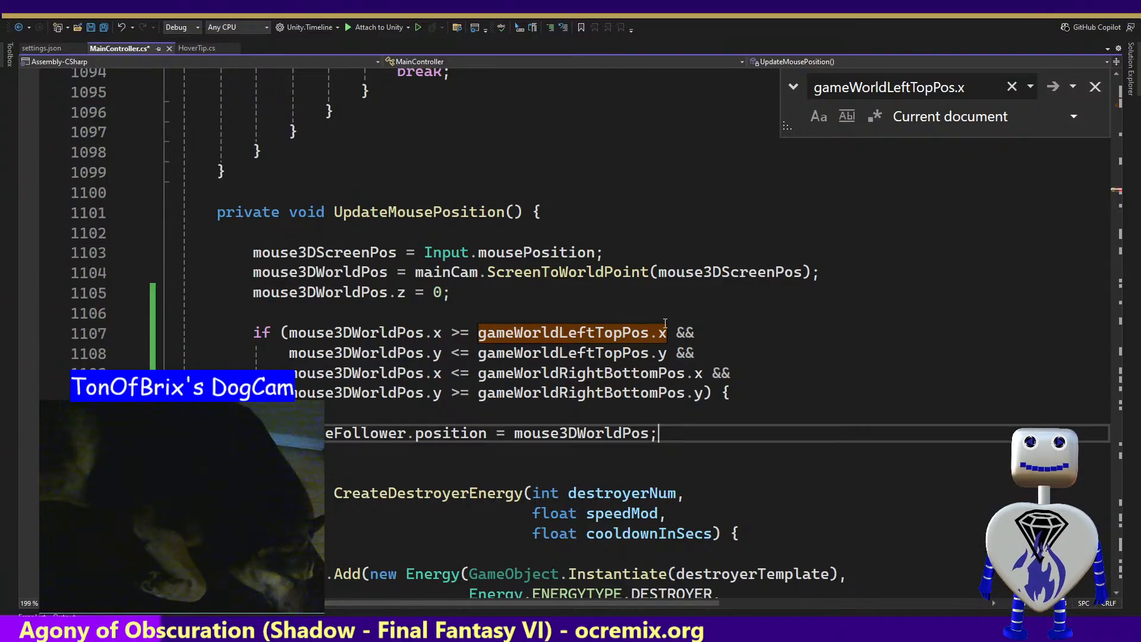
# Close the if block with a brace below the mouseFollower.position assignment and save the script
pyautogui.press('Return')
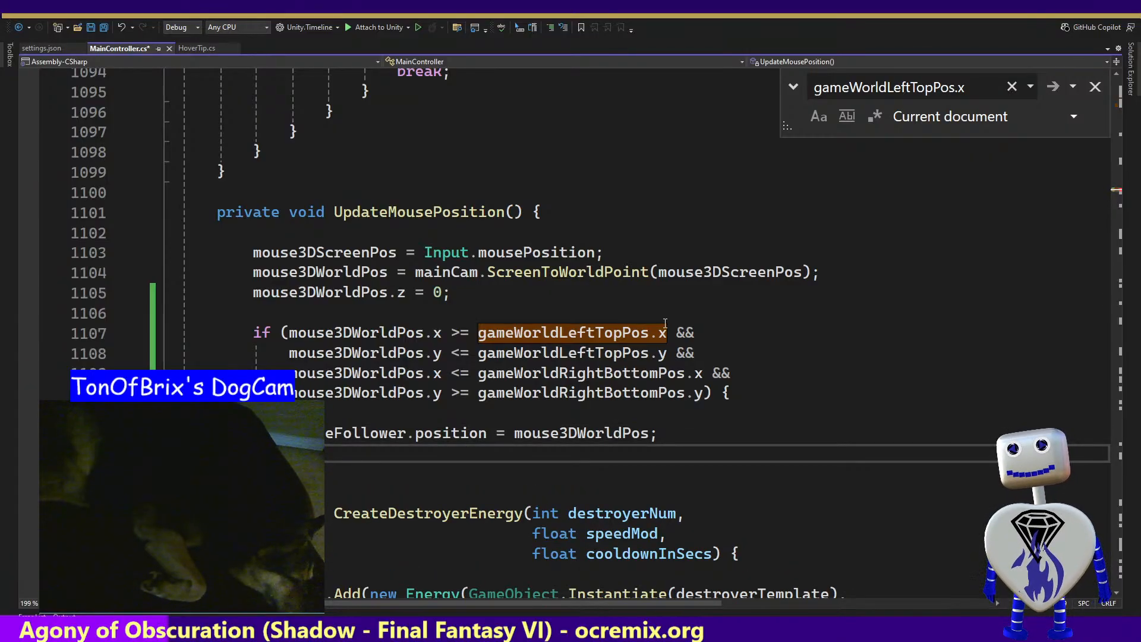
pyautogui.write('}')
pyautogui.hotkey('ctrl', 'z')
pyautogui.hotkey('ctrl', 'z')
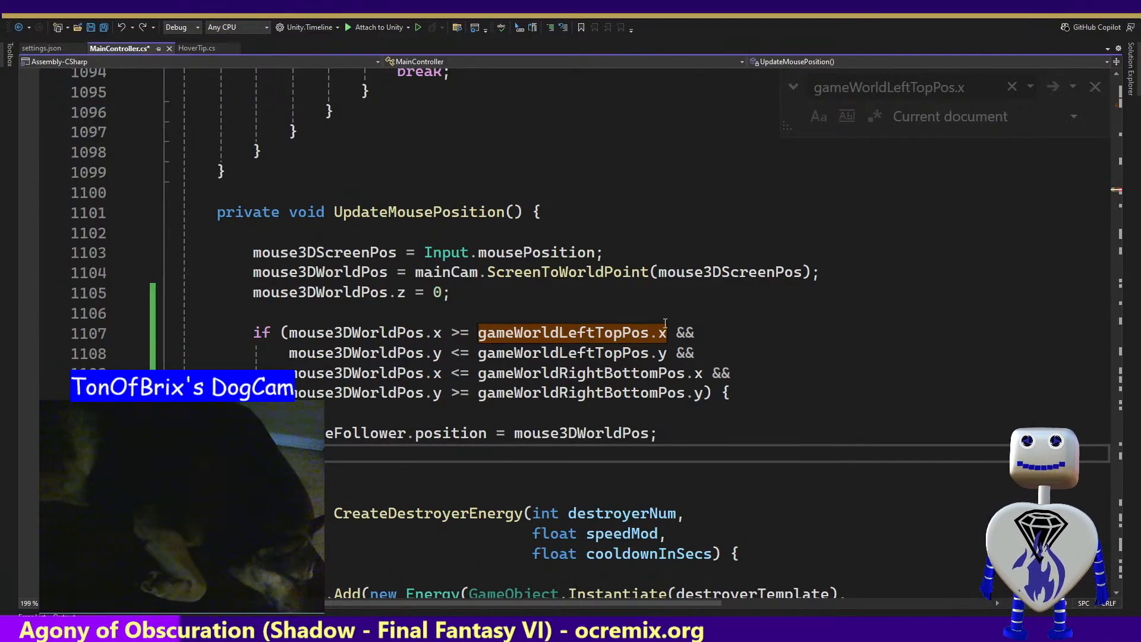
pyautogui.hotkey('ctrl', 'y')
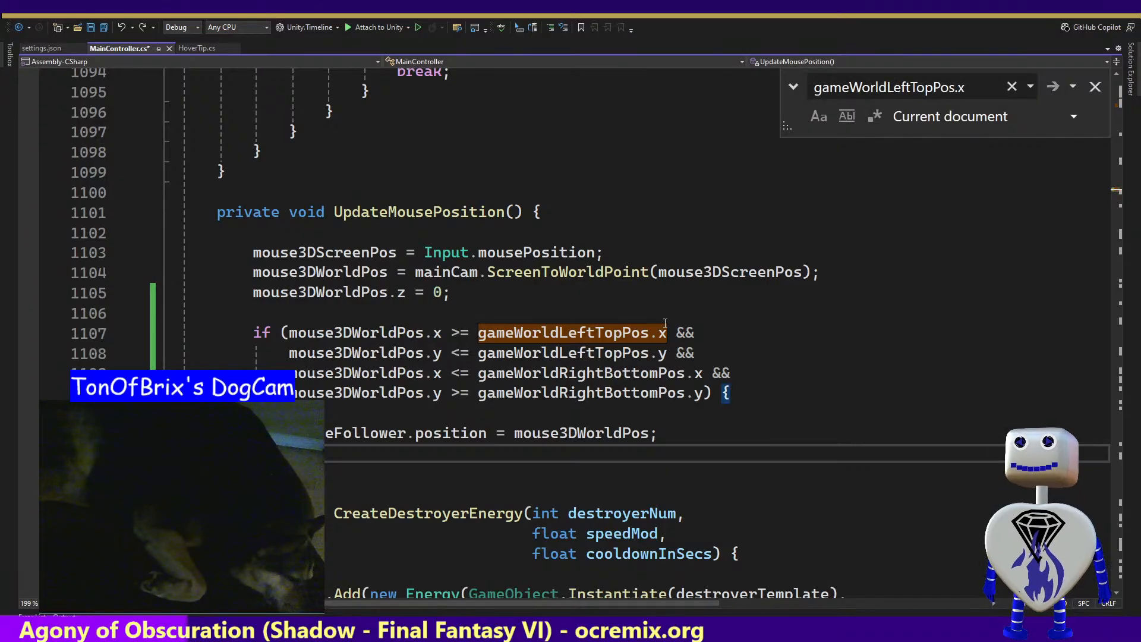
pyautogui.press('Up')
pyautogui.press('Up')
pyautogui.hotkey('ctrl', 's')
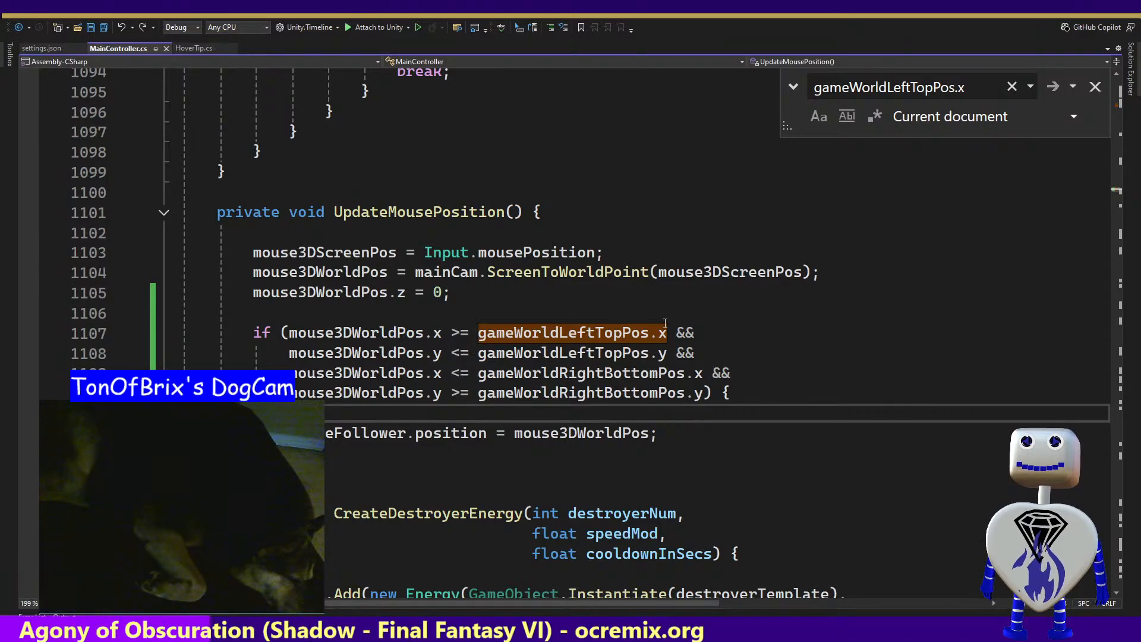
# Switch to Unity, run the game as far as its level selection, and stop it
pyautogui.hotkey('alt', 'Tab')
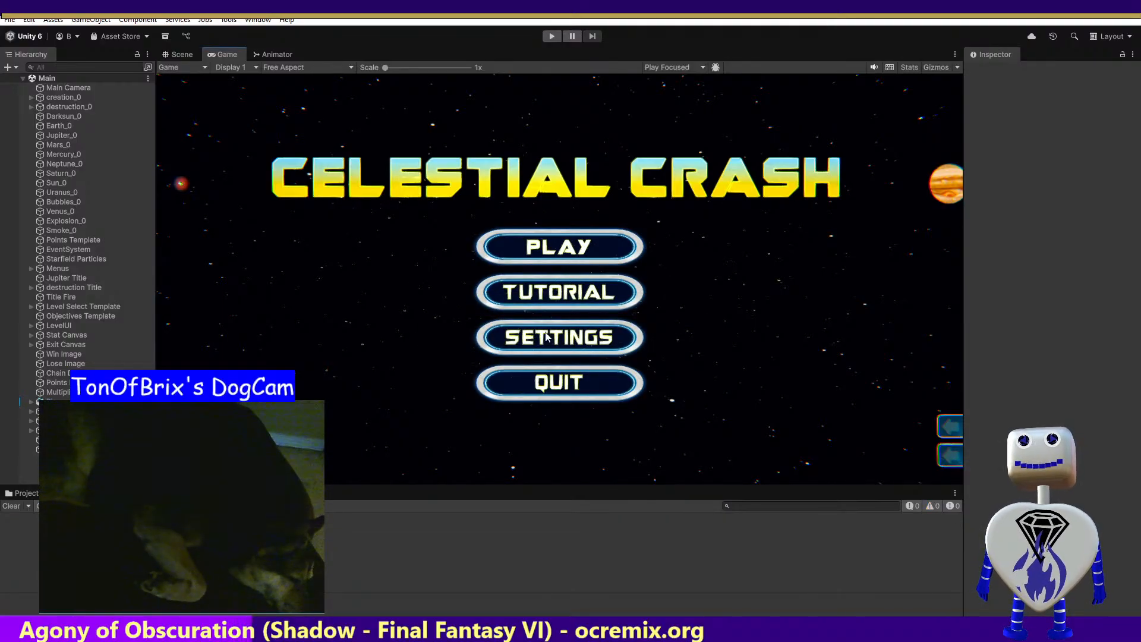
pyautogui.click(551, 37)
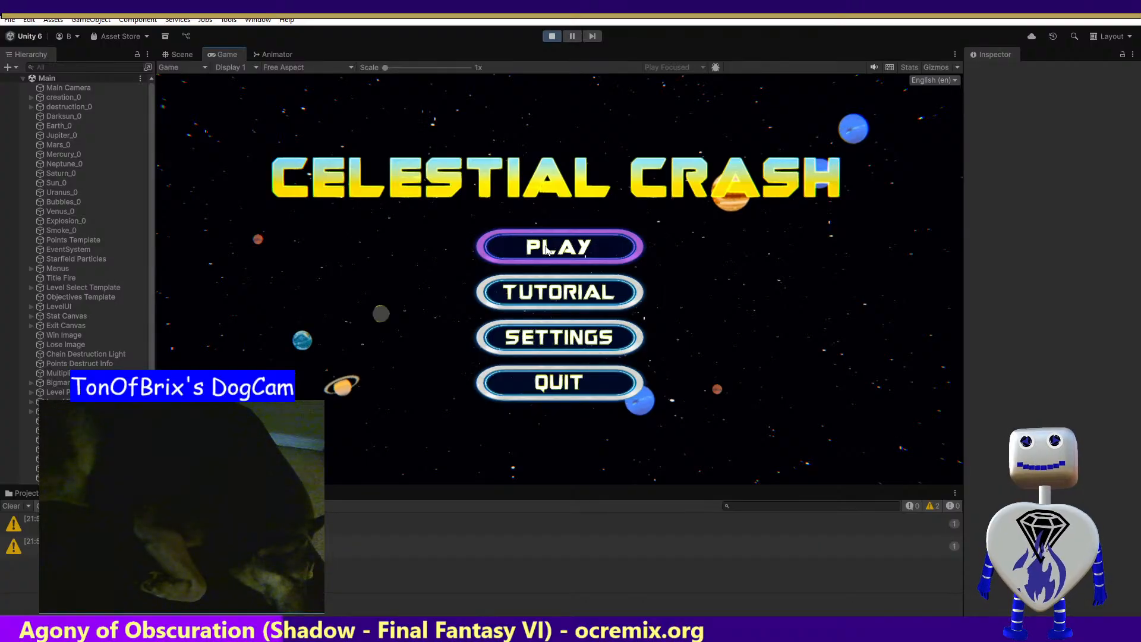
pyautogui.click(545, 249)
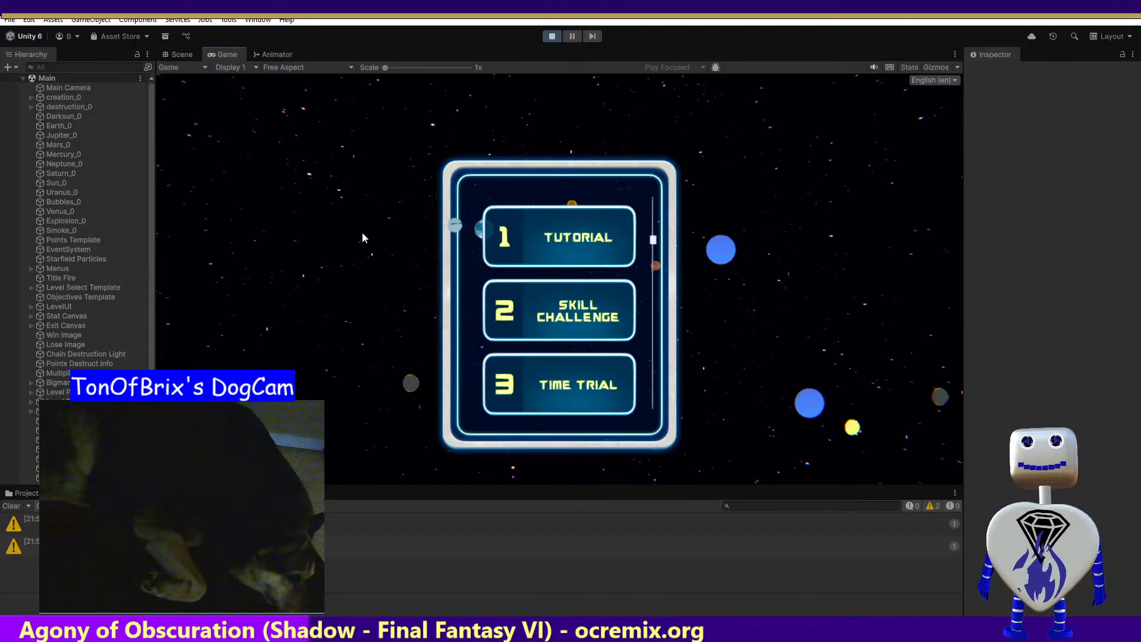
pyautogui.click(551, 36)
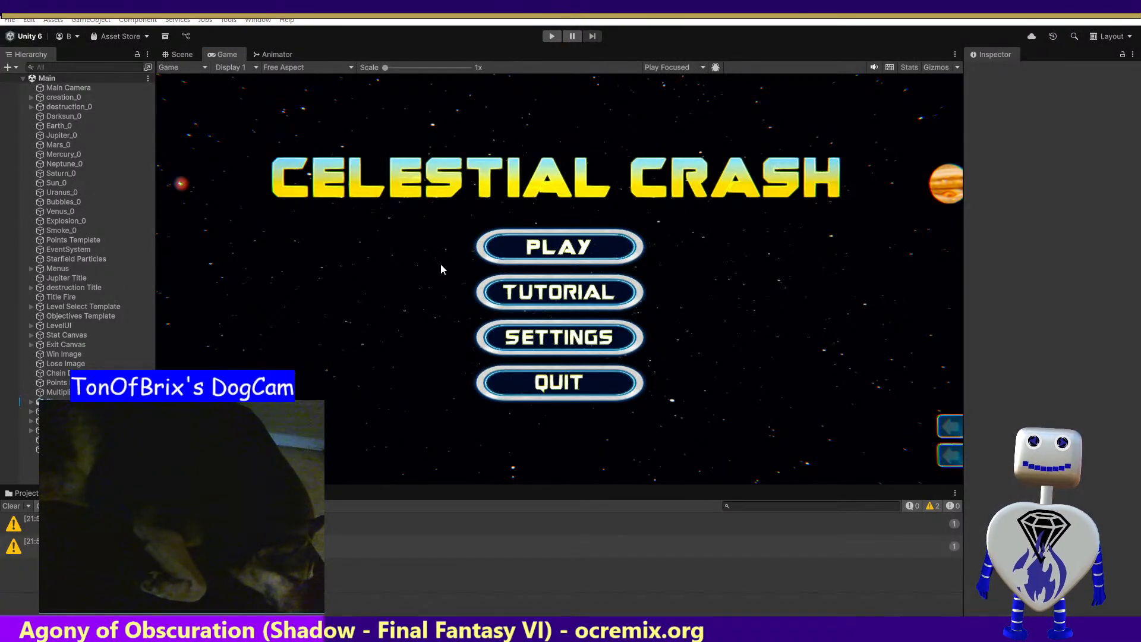
# Switch back to MainController.cs in Visual Studio and copy the mouse3DScreenPos name from the first assignment in UpdateMousePosition
pyautogui.hotkey('alt', 'Tab')
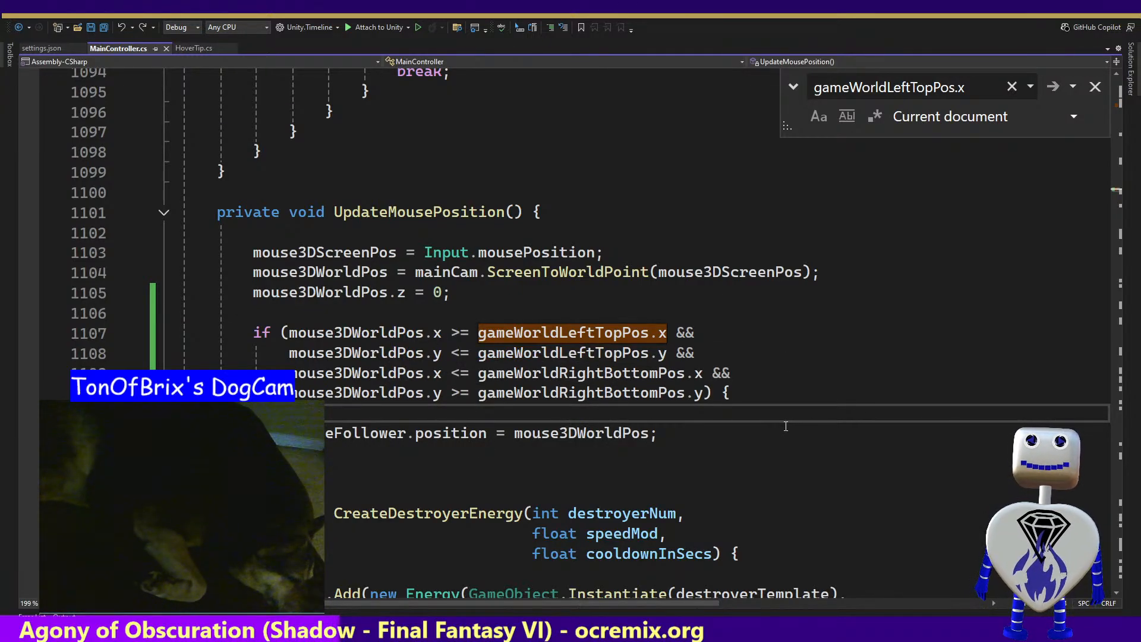
pyautogui.moveTo(435, 336)
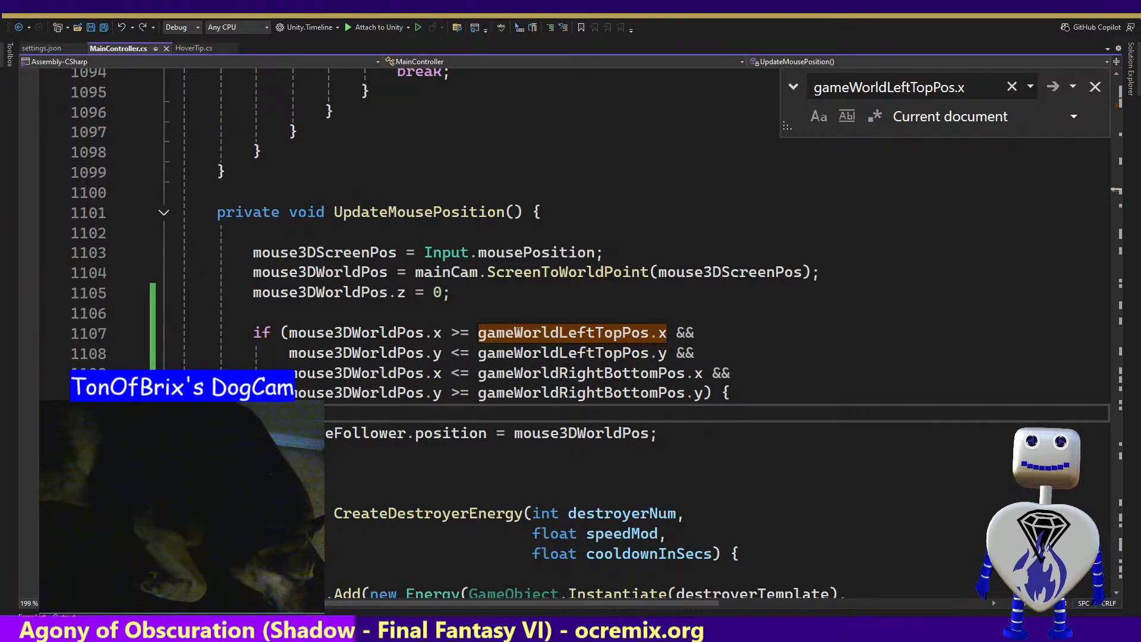
pyautogui.click(515, 332)
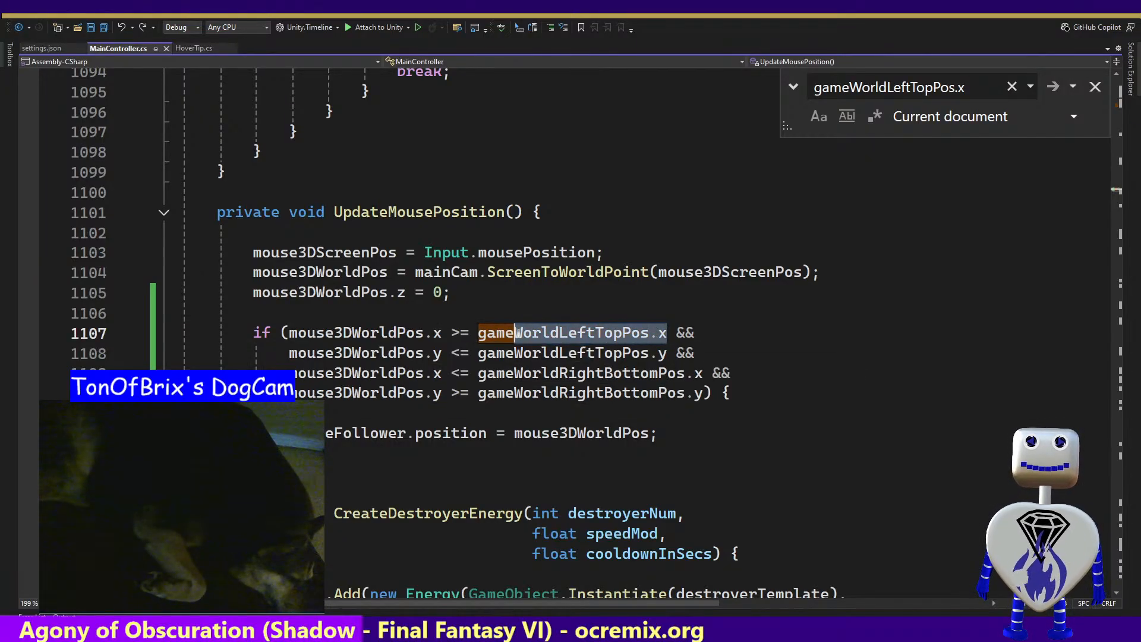
pyautogui.click(481, 332)
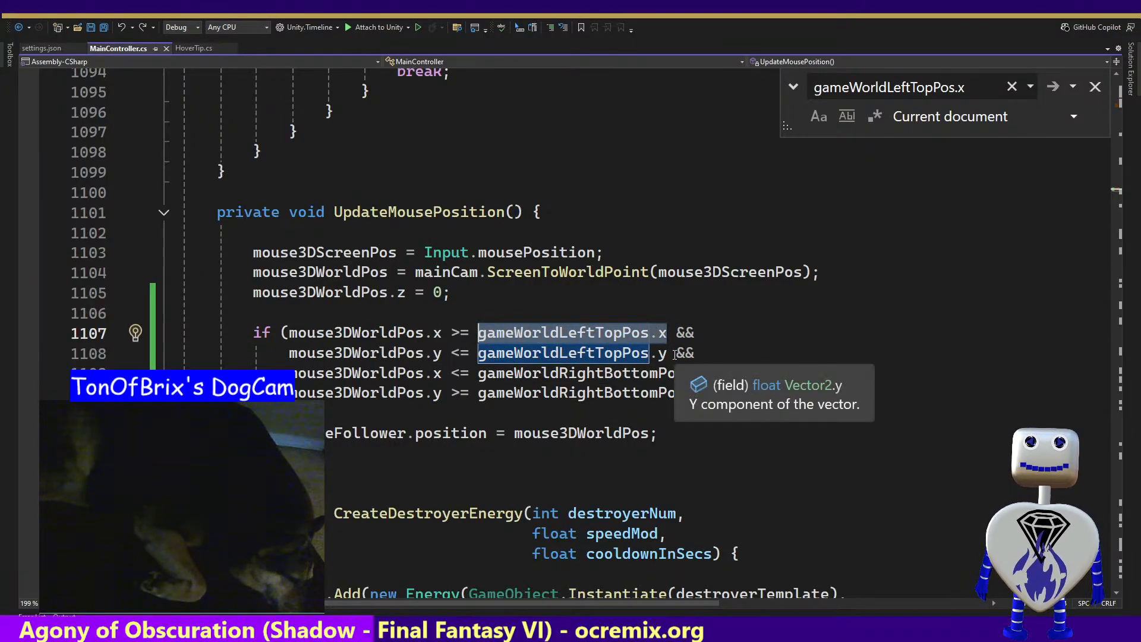
pyautogui.moveTo(674, 355); pyautogui.dragTo(479, 354)
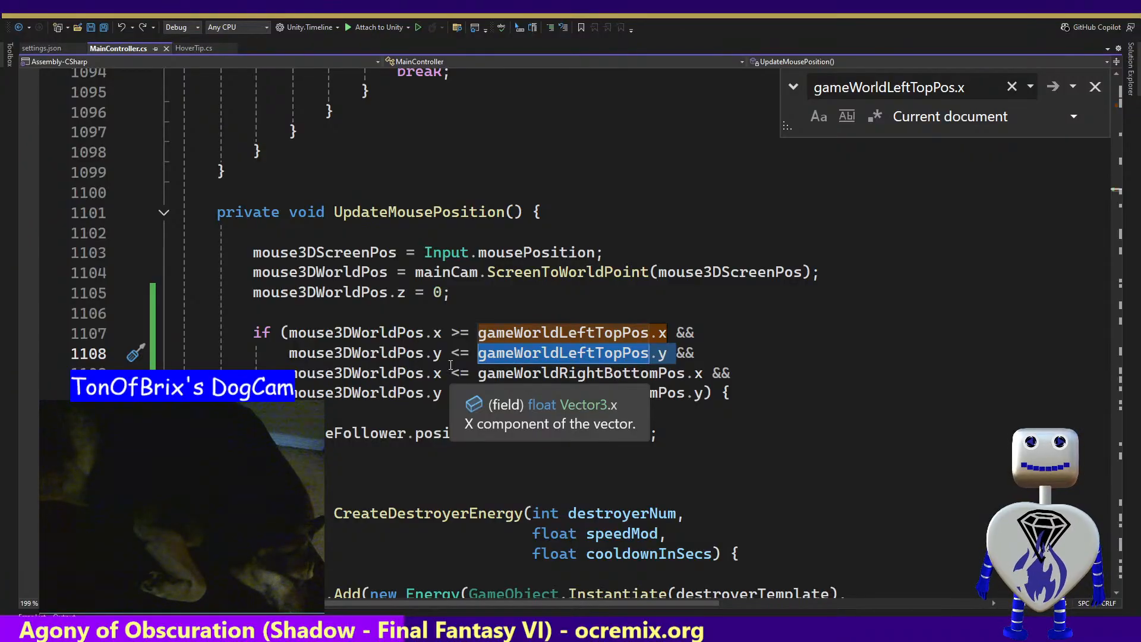
pyautogui.doubleClick(356, 254)
pyautogui.hotkey('ctrl', 'c')
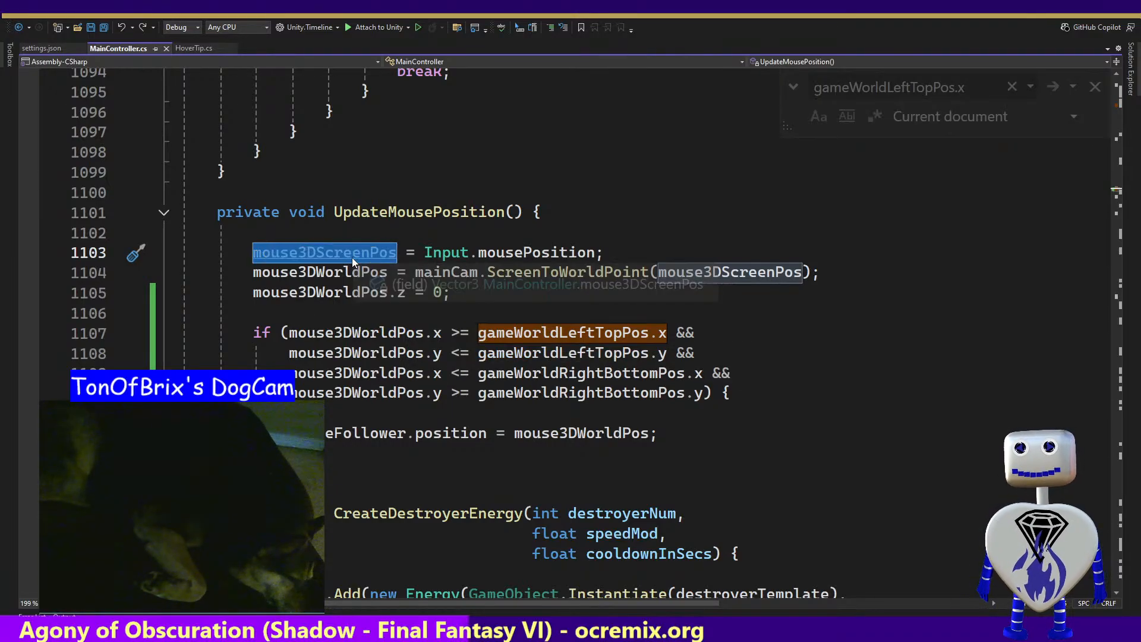
pyautogui.click(471, 333)
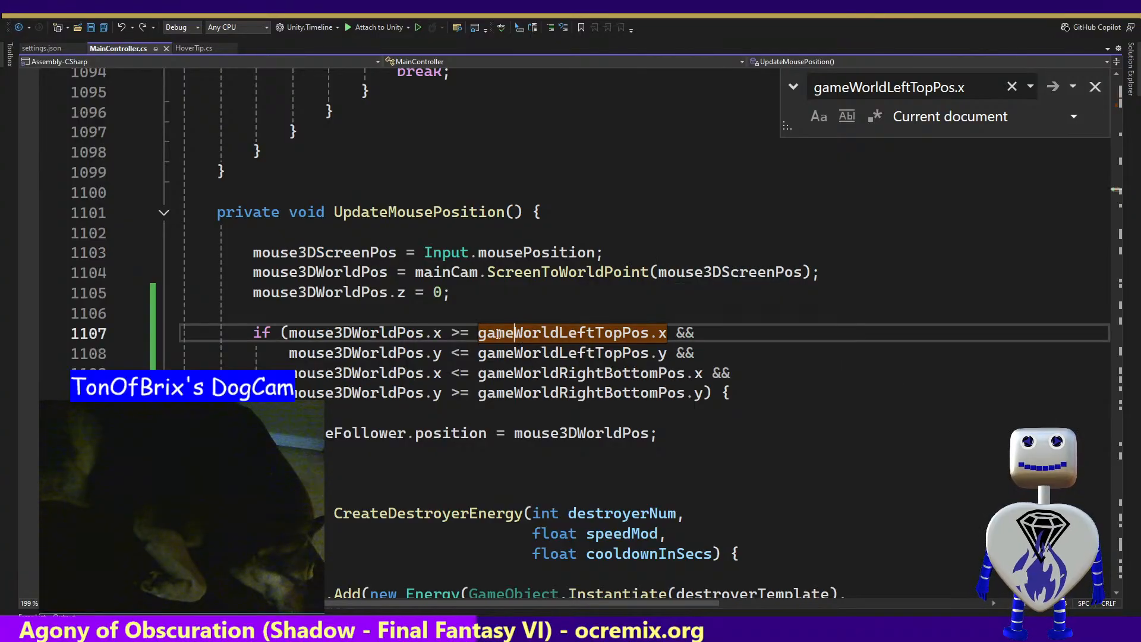
pyautogui.write('ga')
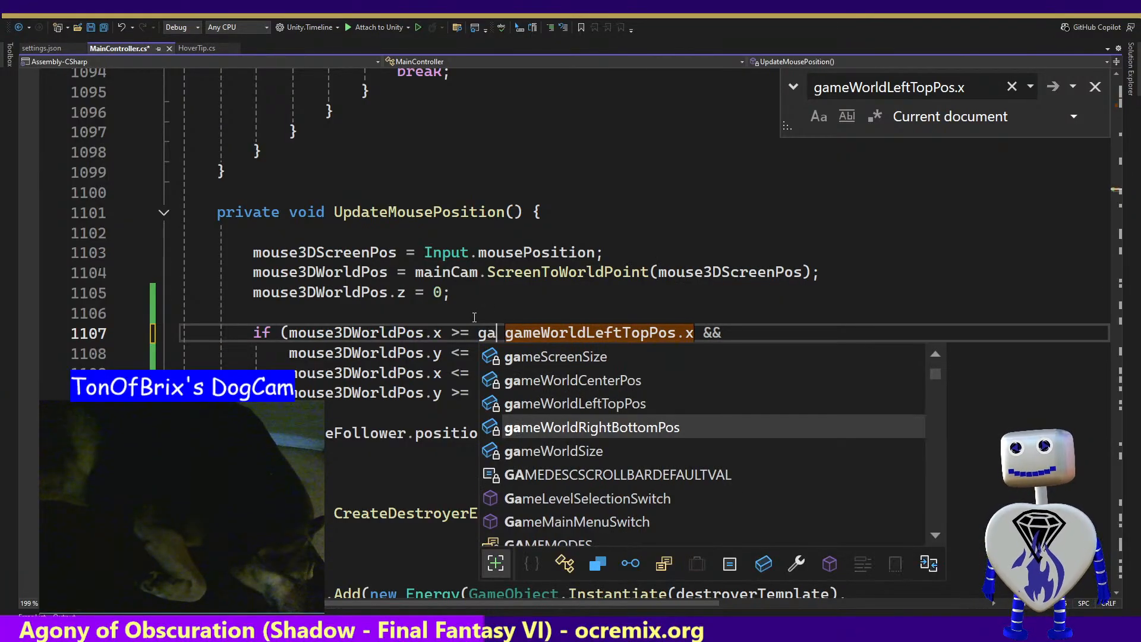
pyautogui.press('Up')
pyautogui.press('Up')
pyautogui.press('Up')
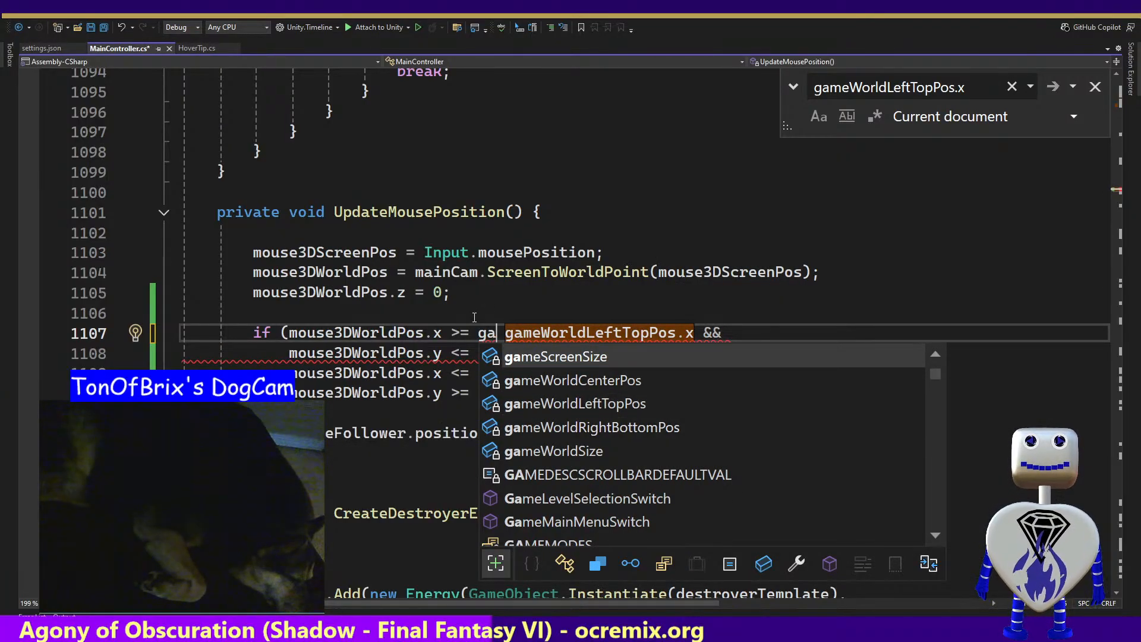
pyautogui.press('Tab')
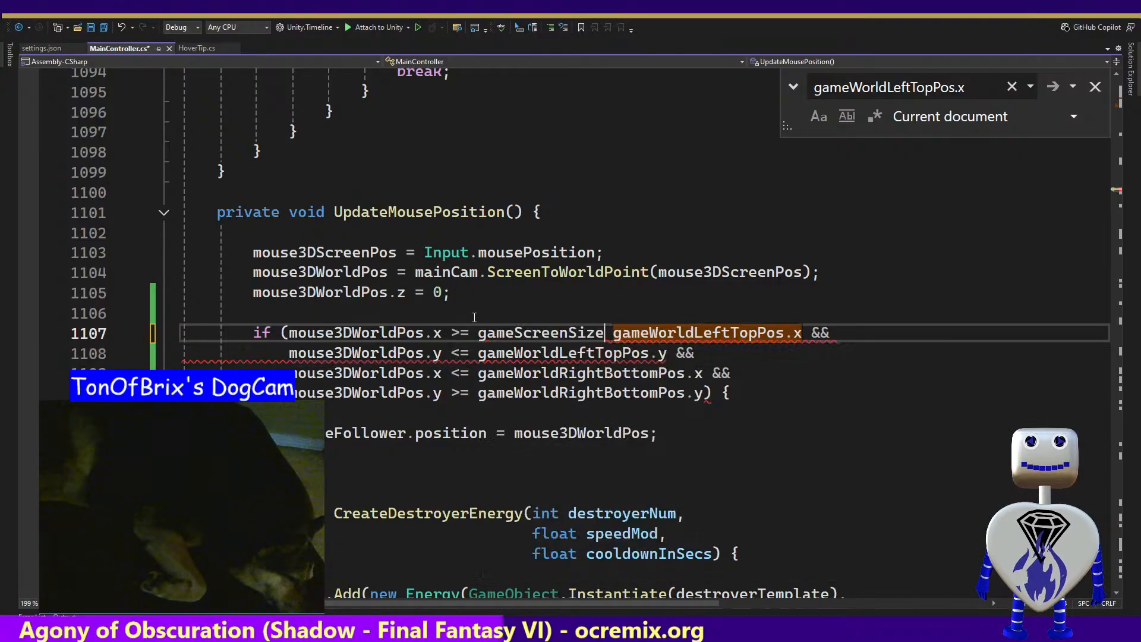
pyautogui.write('.')
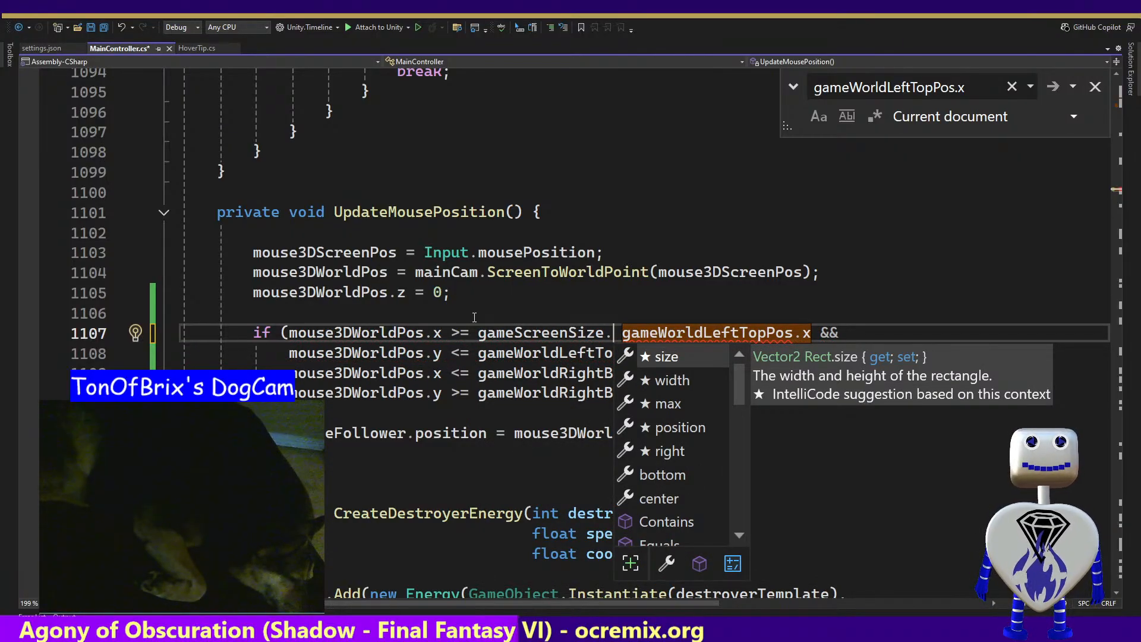
pyautogui.press('BackSpace')
pyautogui.press('BackSpace')
pyautogui.press('BackSpace')
pyautogui.press('BackSpace')
pyautogui.press('BackSpace')
pyautogui.press('BackSpace')
pyautogui.press('BackSpace')
pyautogui.press('BackSpace')
pyautogui.press('BackSpace')
pyautogui.press('BackSpace')
pyautogui.press('BackSpace')
pyautogui.press('BackSpace')
pyautogui.press('BackSpace')
pyautogui.press('BackSpace')
pyautogui.press('BackSpace')
pyautogui.press('BackSpace')
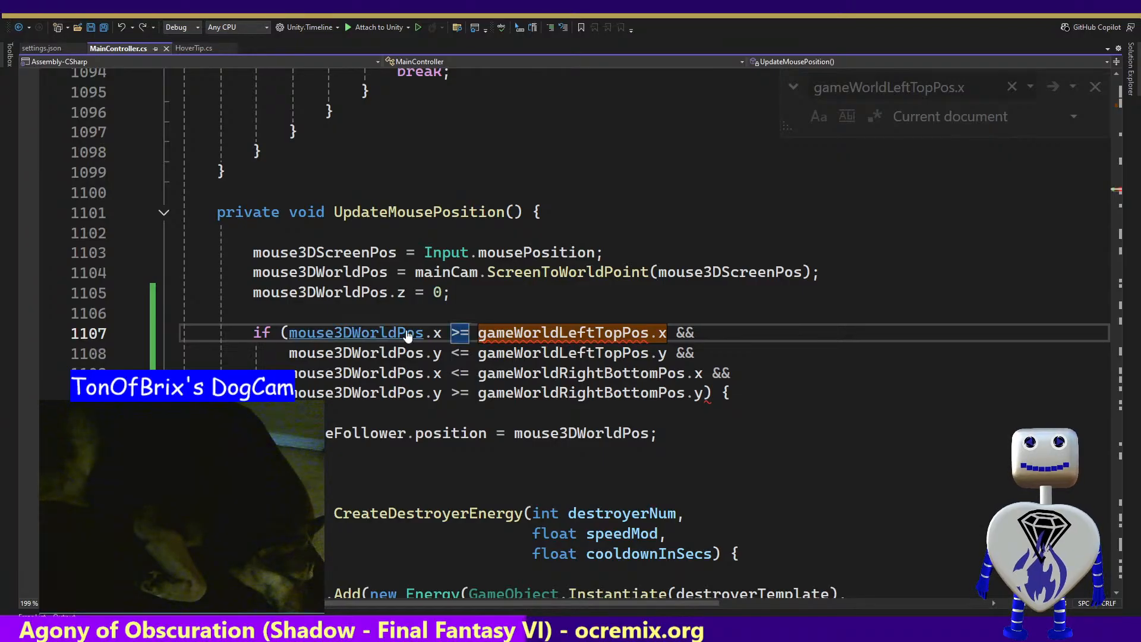
# Replace mouse3DWorldPos with mouse3DScreenPos in all four comparisons of the if condition
pyautogui.doubleClick(387, 332)
pyautogui.hotkey('ctrl', 'v')
pyautogui.doubleClick(373, 356)
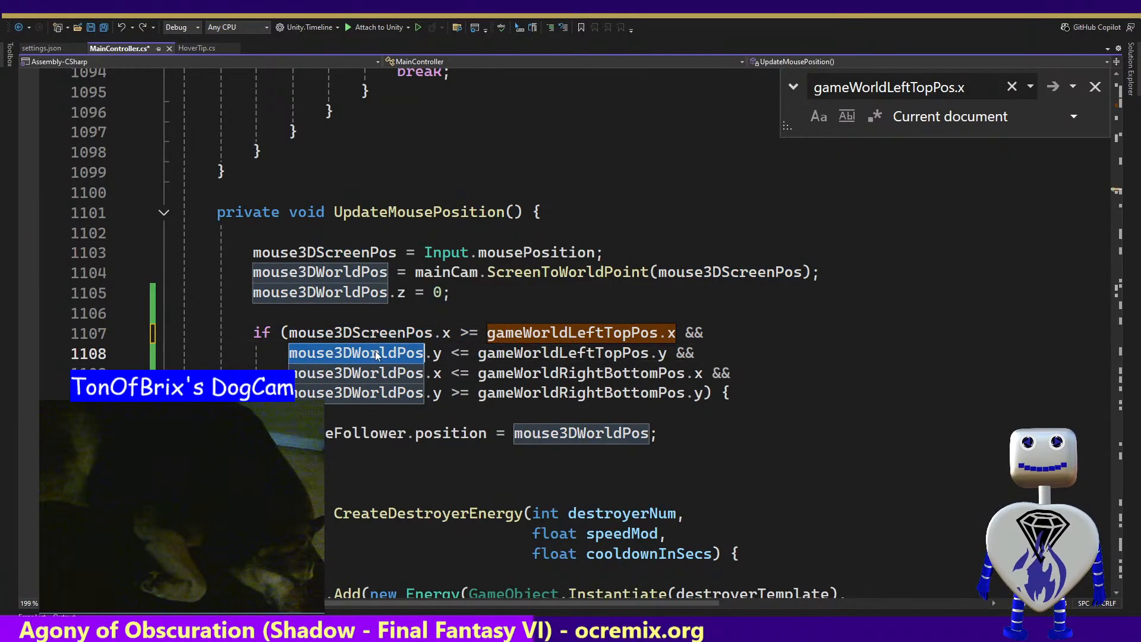
pyautogui.hotkey('ctrl', 'v')
pyautogui.doubleClick(370, 373)
pyautogui.press('Tab')
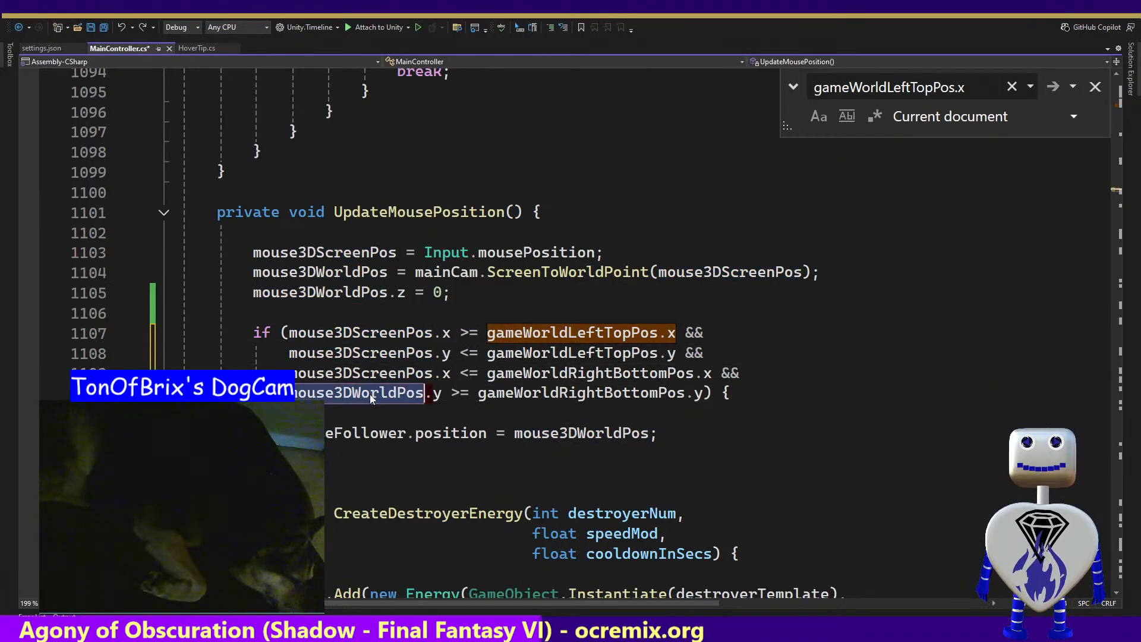
pyautogui.press('Tab')
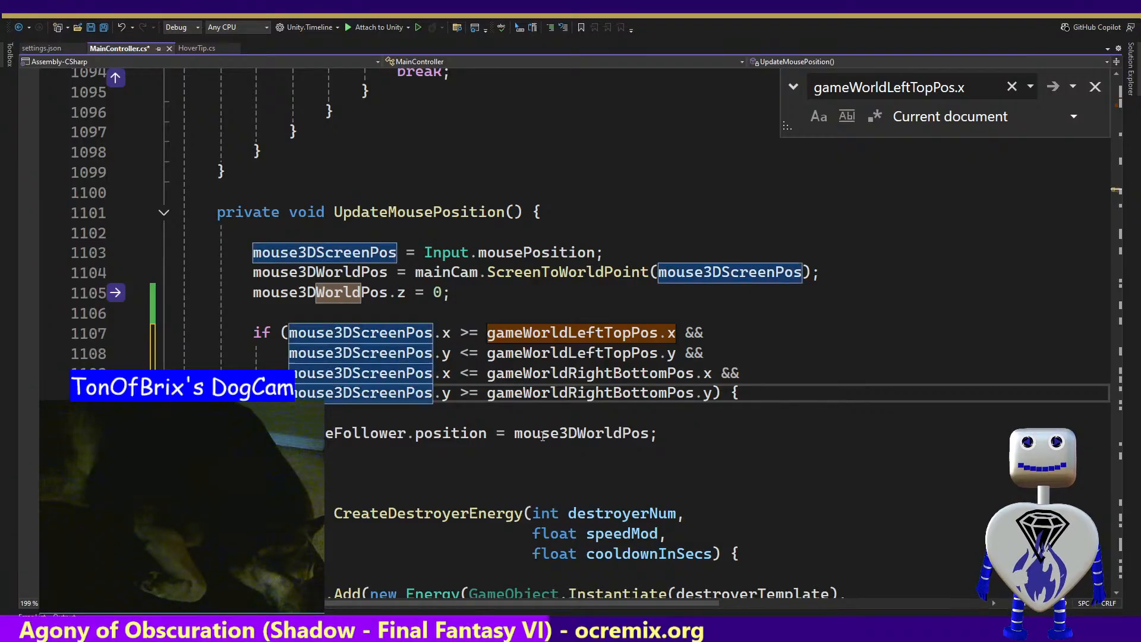
# Change the bound in the first comparison of the if condition to gameScreenSize.xMin
pyautogui.doubleClick(568, 334)
pyautogui.write('ga')
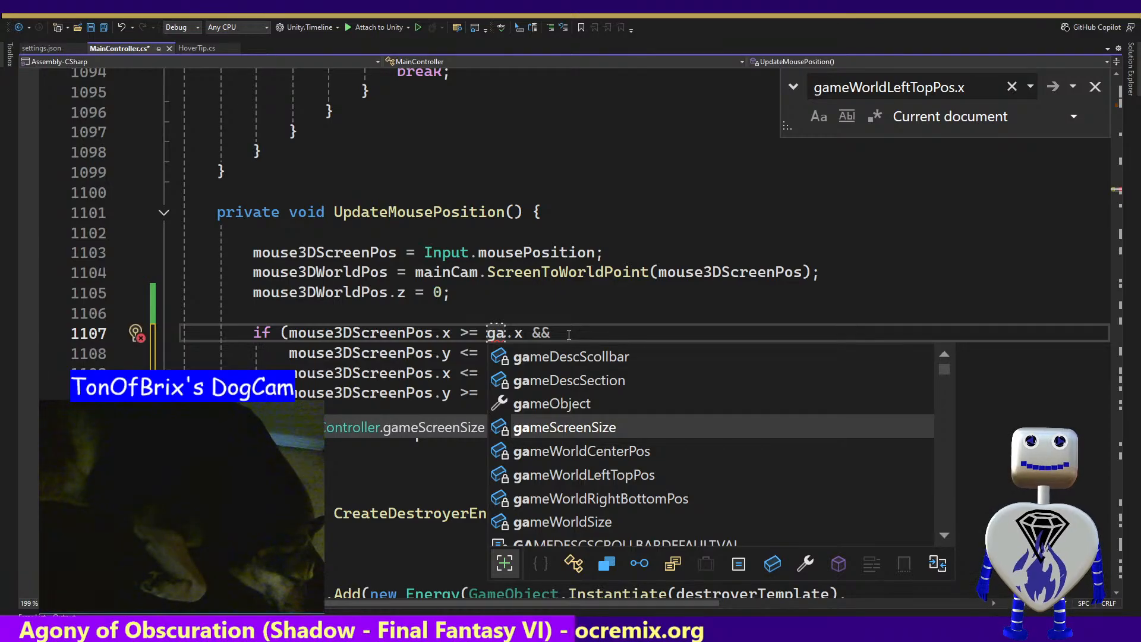
pyautogui.press('Tab')
pyautogui.write('.')
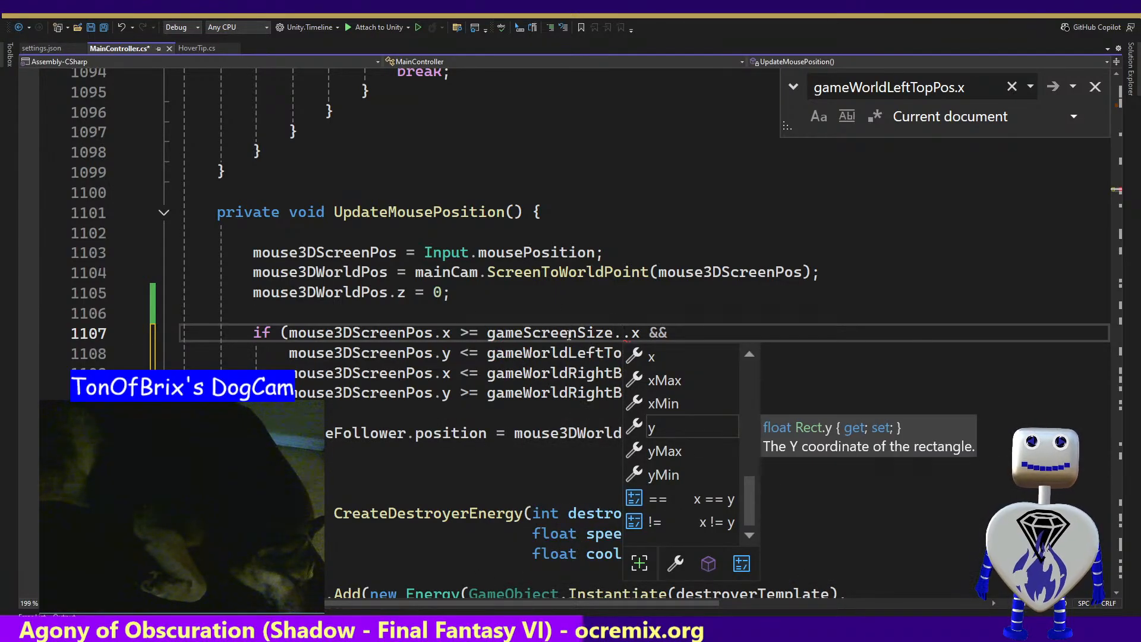
pyautogui.press('Down')
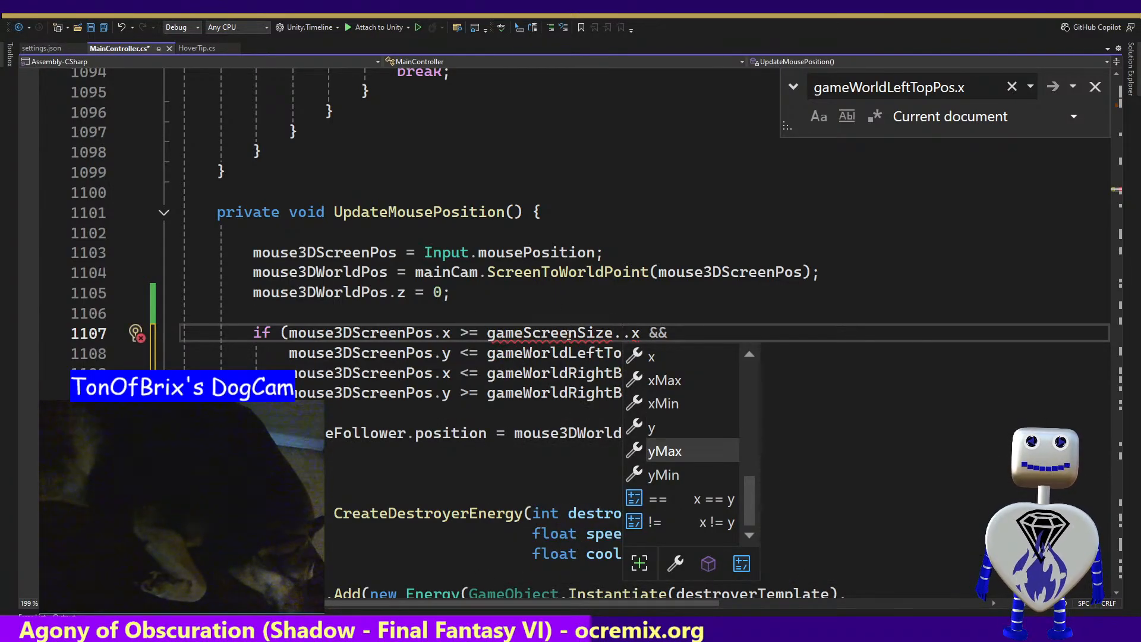
pyautogui.press('Up')
pyautogui.press('Up')
pyautogui.press('Up')
pyautogui.press('BackSpace')
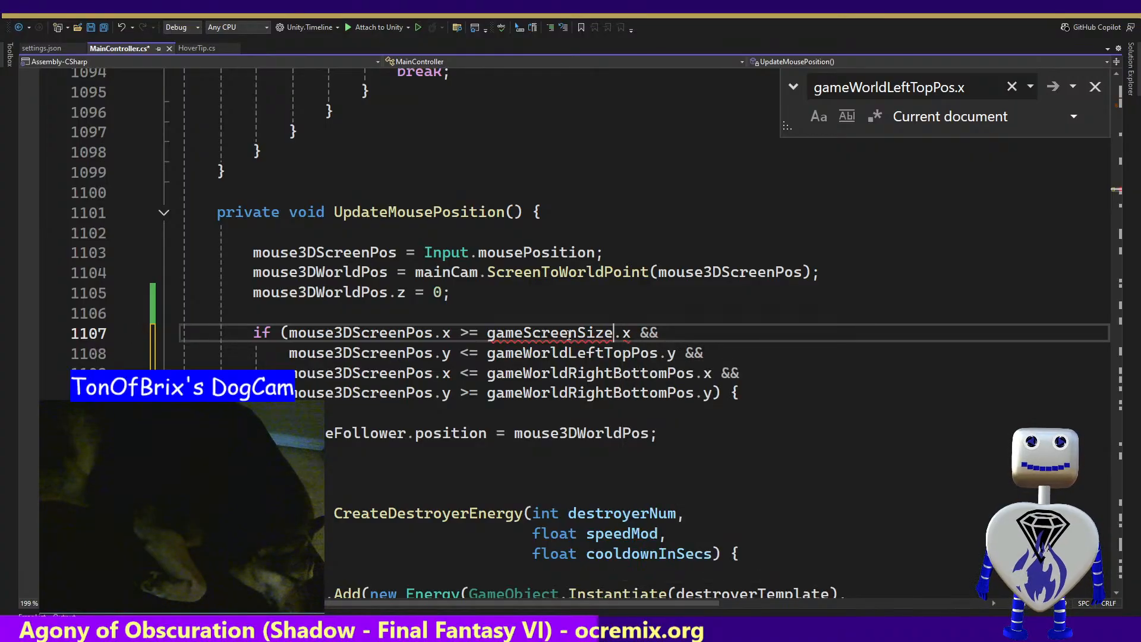
pyautogui.hotkey('shift', 'Right')
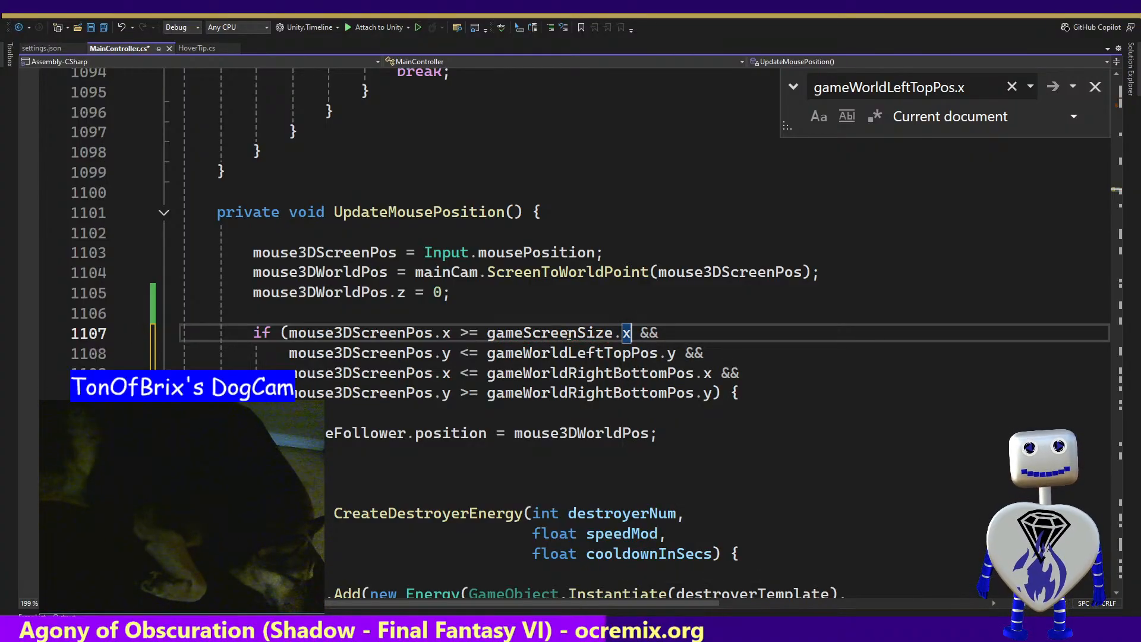
pyautogui.write('xMin')
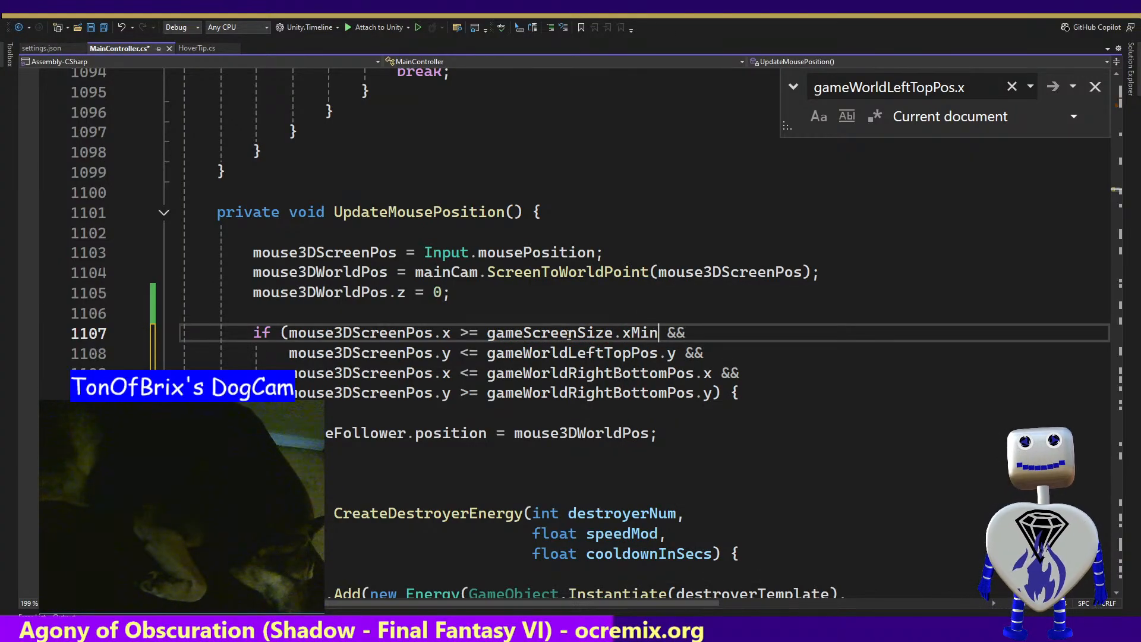
# Replace the gameWorldLeftTopPos and gameWorldRightBottomPos names in the remaining three comparisons with gameScreenSize, keeping their .x and .y suffixes
pyautogui.press('Down')
pyautogui.hotkey('ctrl', 'shift', 'Left')
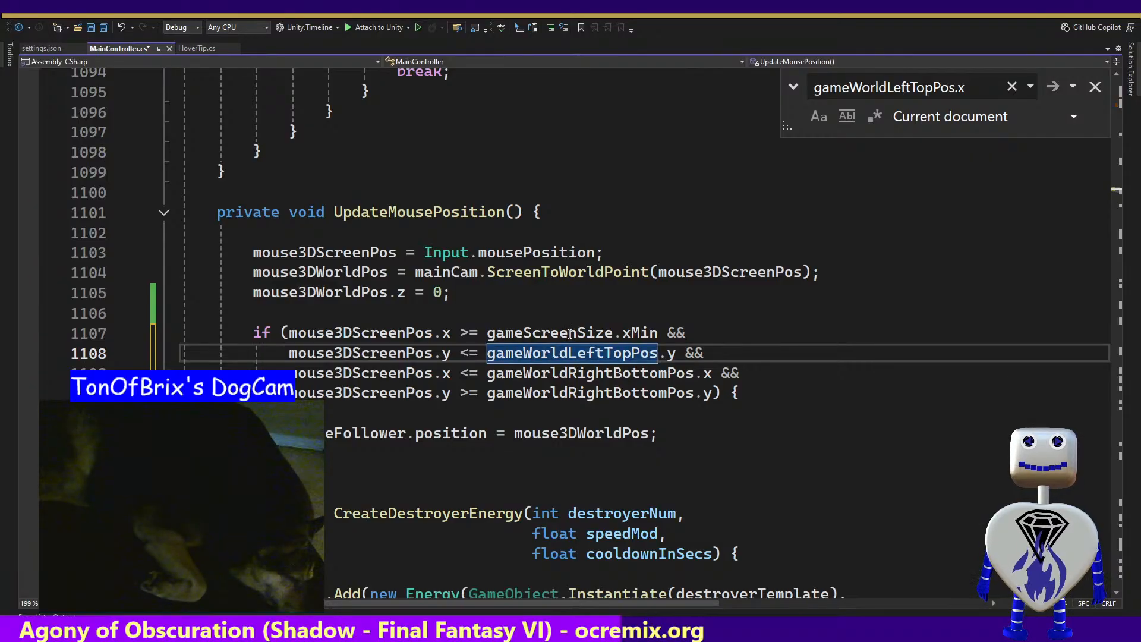
pyautogui.click(551, 331)
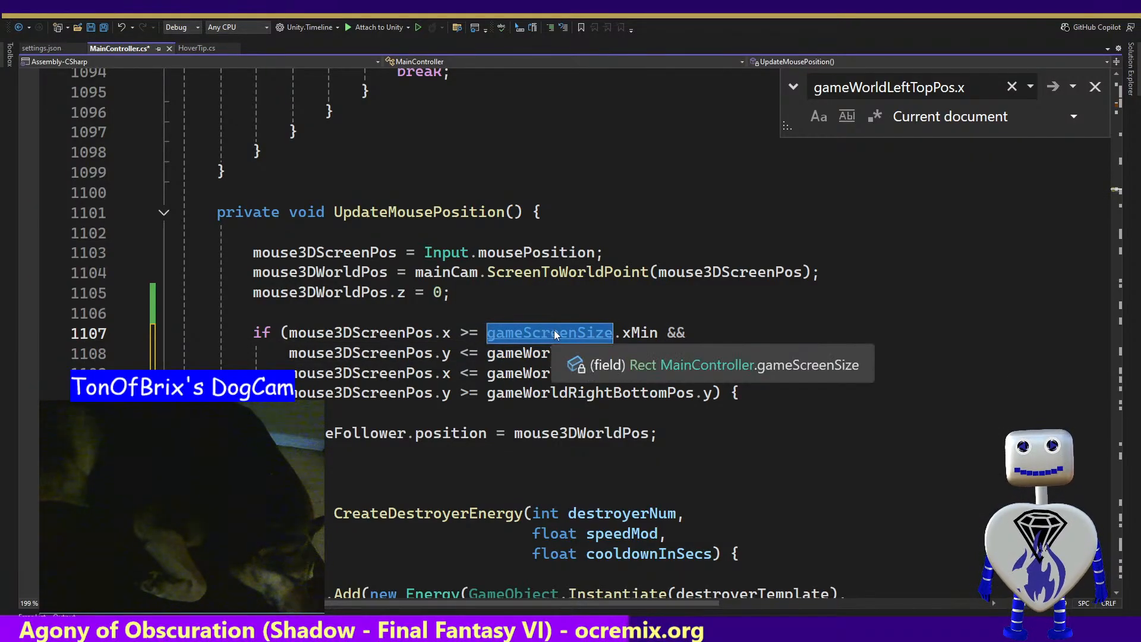
pyautogui.click(523, 353)
pyautogui.doubleClick(527, 353)
pyautogui.write('gameScreenSize')
pyautogui.doubleClick(529, 373)
pyautogui.write('gameScreenSize')
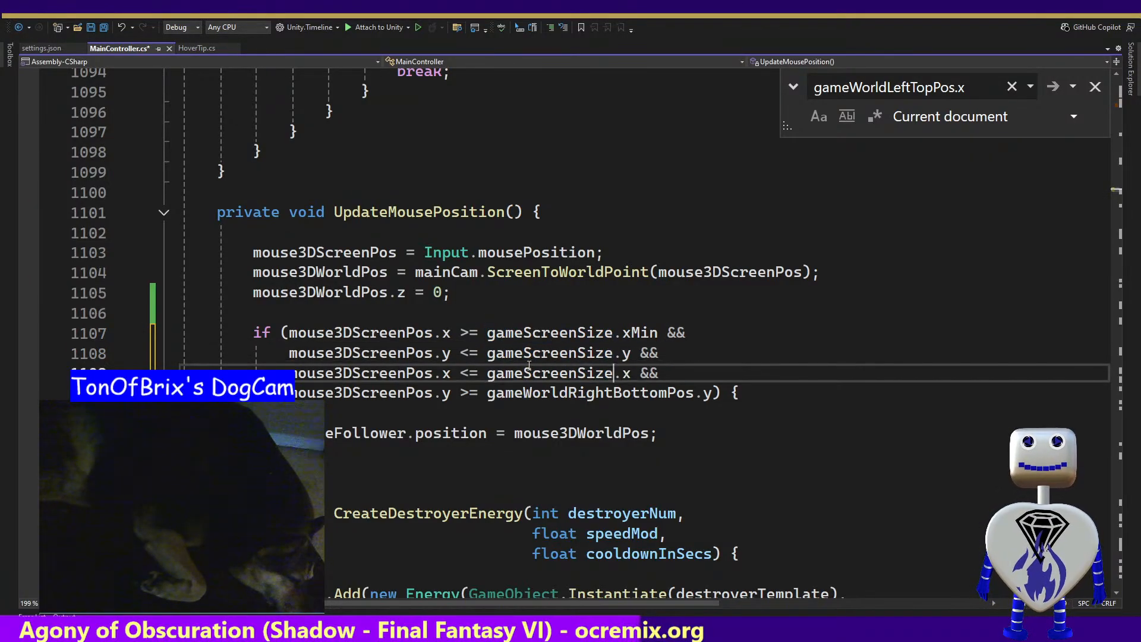
pyautogui.doubleClick(529, 392)
pyautogui.write('gameScreenSize')
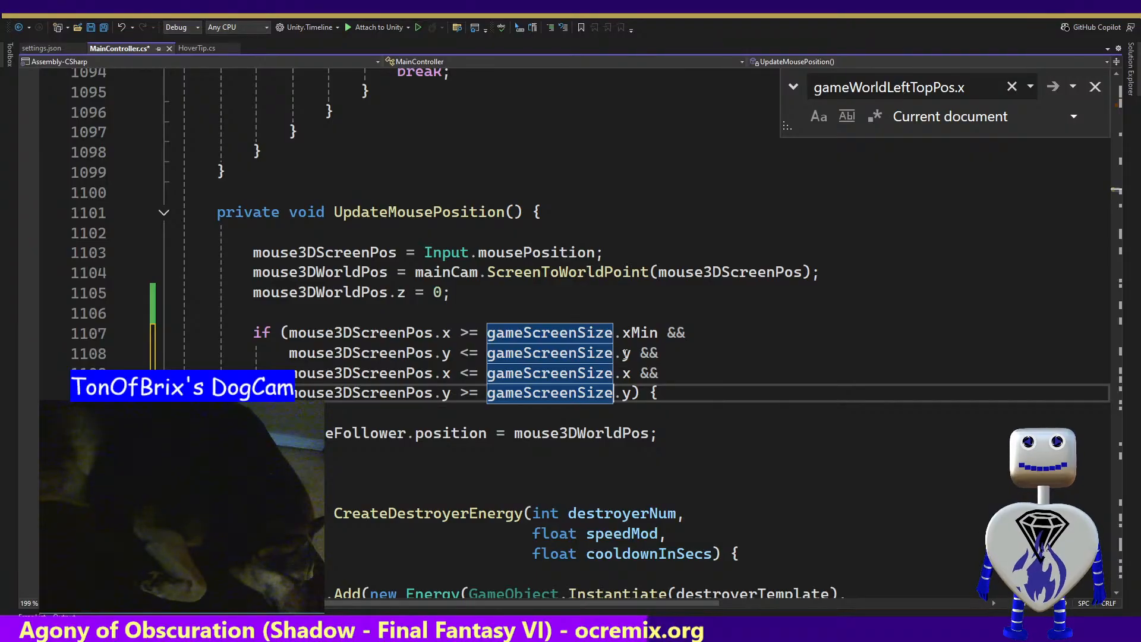
# Change the bounds in the second and third comparisons of the if condition to gameScreenSize.yMin and gameScreenSize.xMax
pyautogui.click(626, 353)
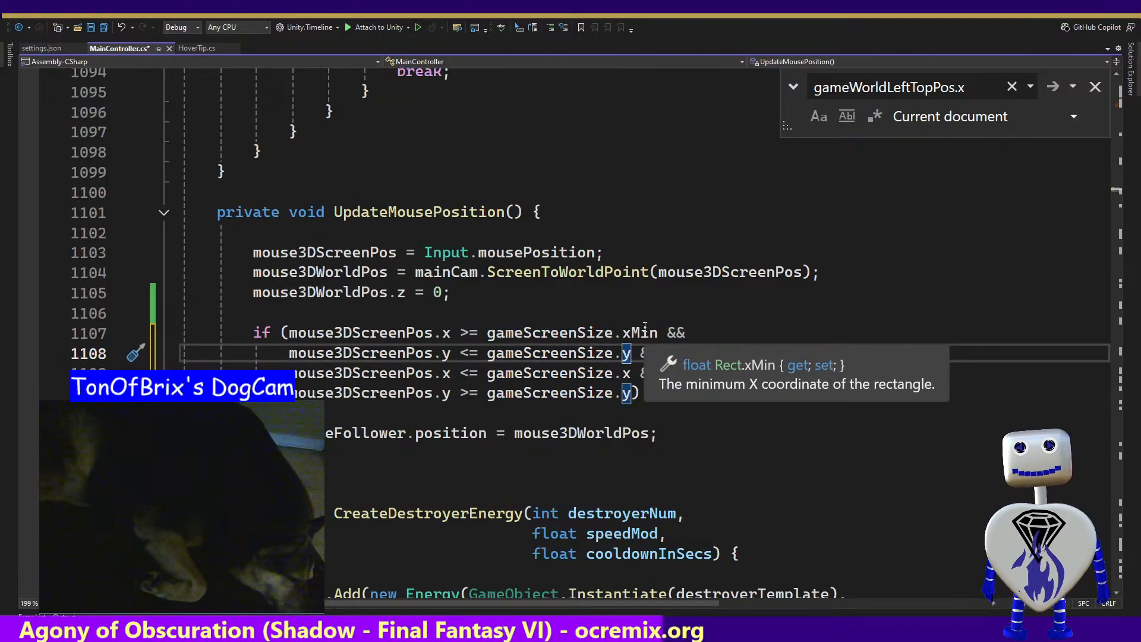
pyautogui.write('Min')
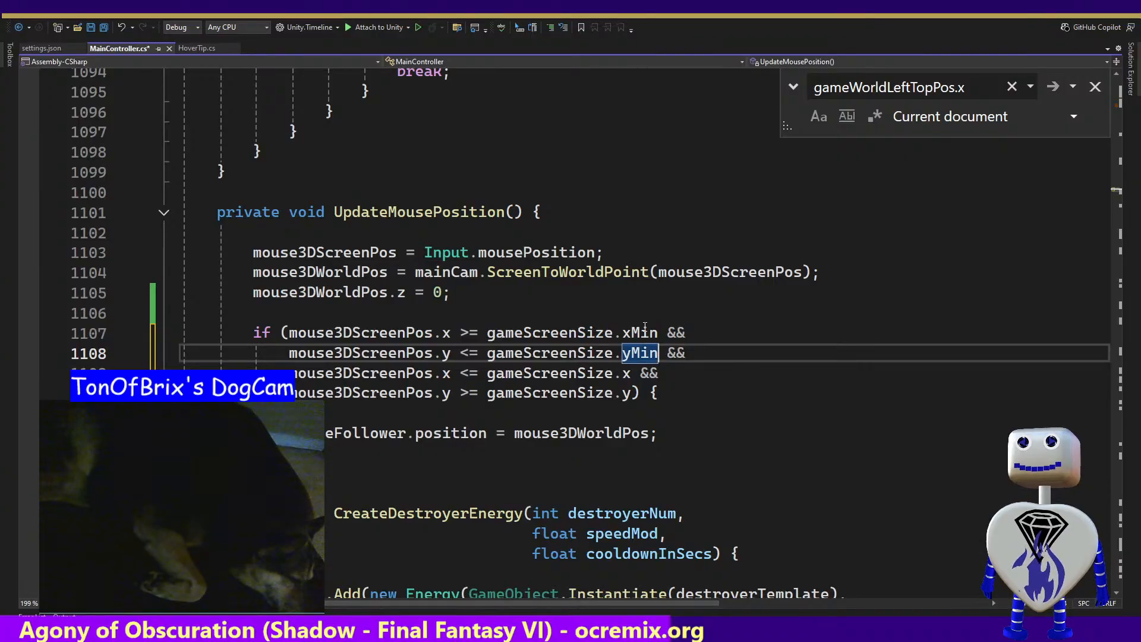
pyautogui.press('Down')
pyautogui.press('Left')
pyautogui.press('Left')
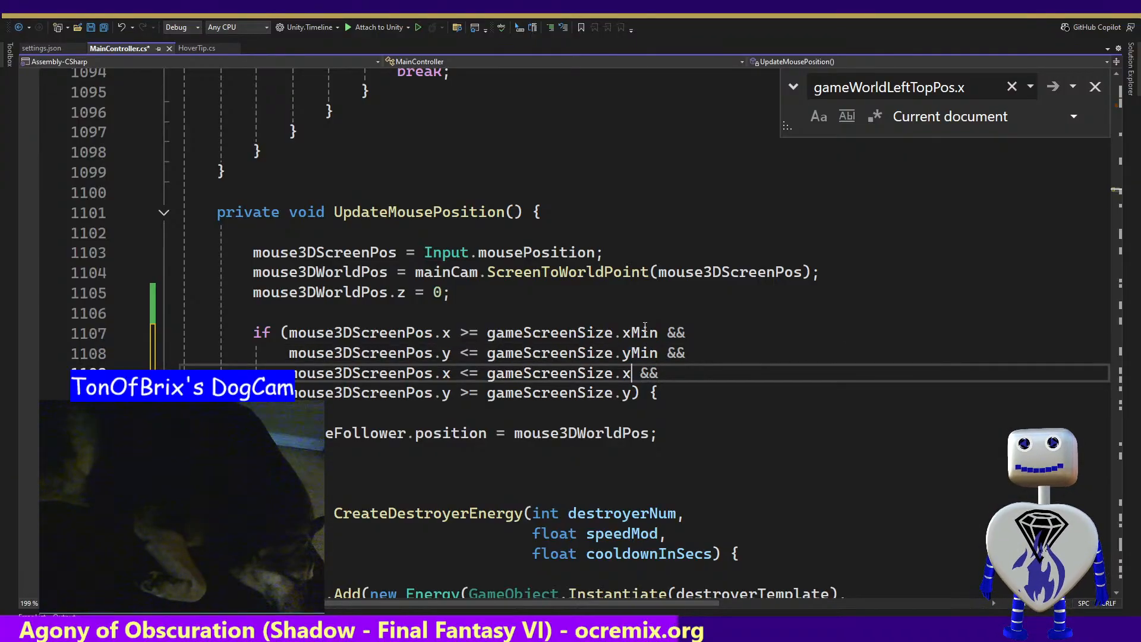
pyautogui.write('M')
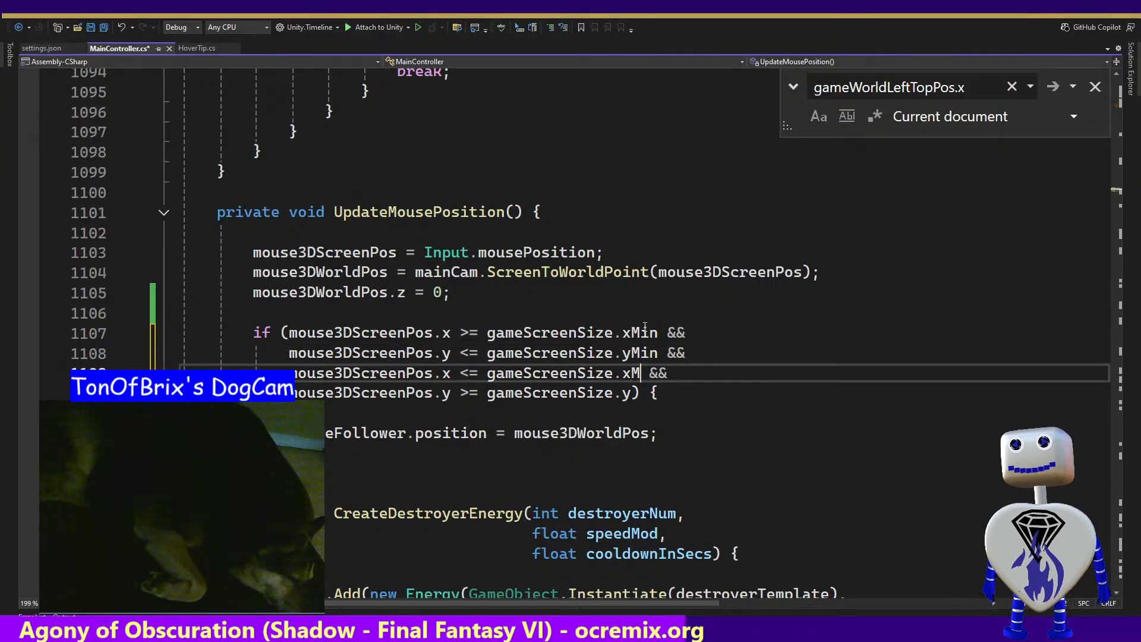
pyautogui.write('ax')
# Change the bound in the fourth comparison to gameScreenSize.yMax and save MainController.cs
pyautogui.press('Down')
pyautogui.press('Left')
pyautogui.press('Left')
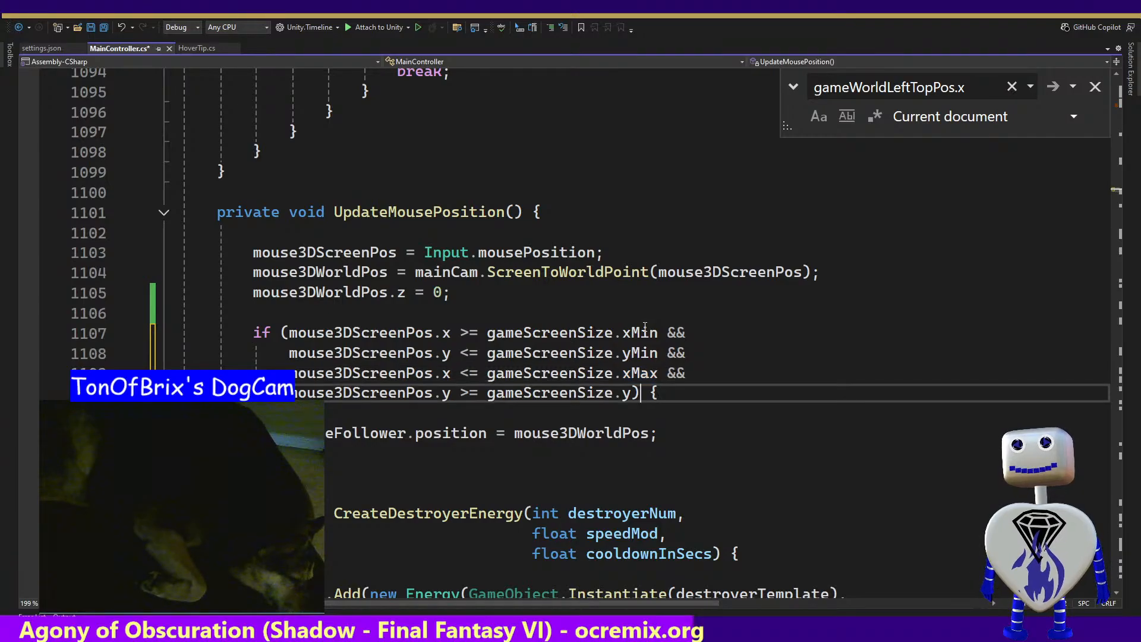
pyautogui.press('Left')
pyautogui.hotkey('shift', 'Left')
pyautogui.write('yMax')
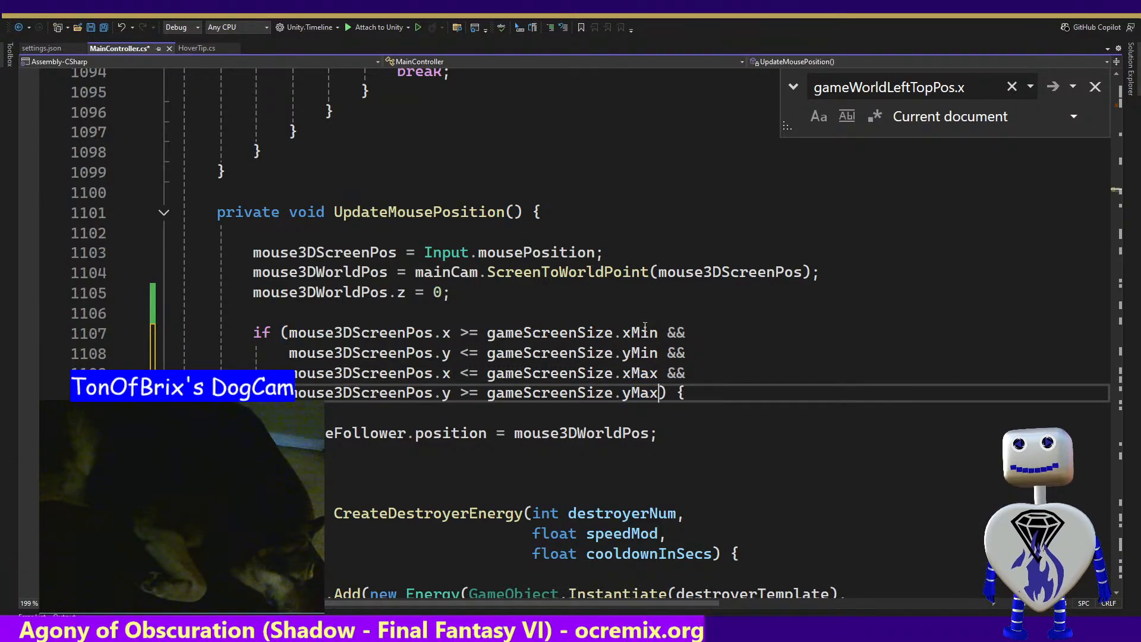
pyautogui.hotkey('ctrl', 'shift', 'Left')
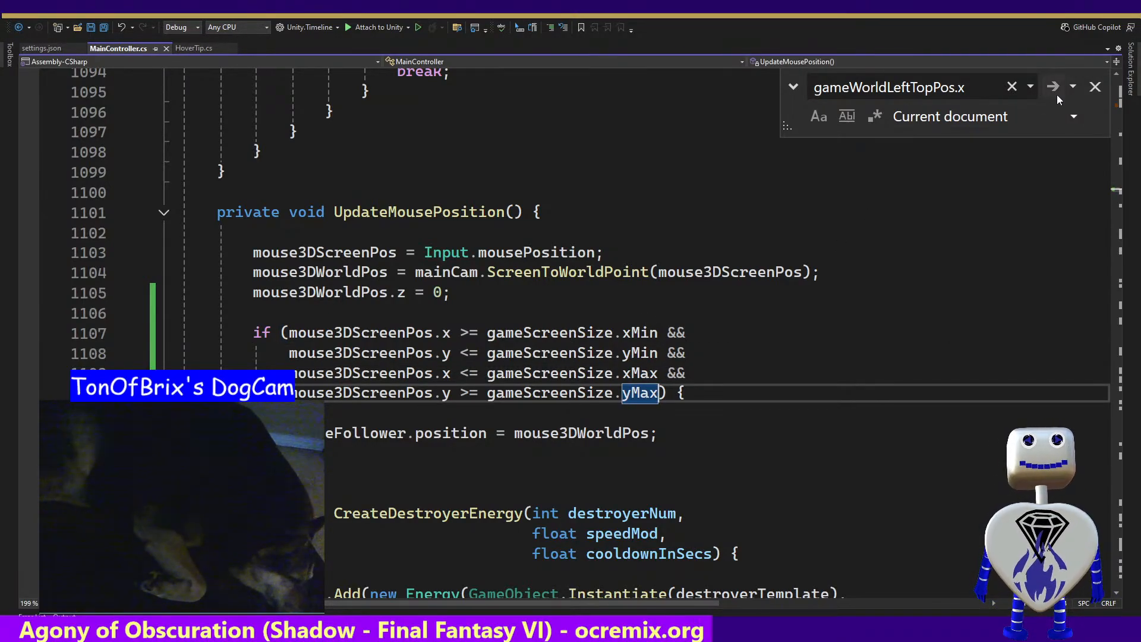
pyautogui.click(1095, 87)
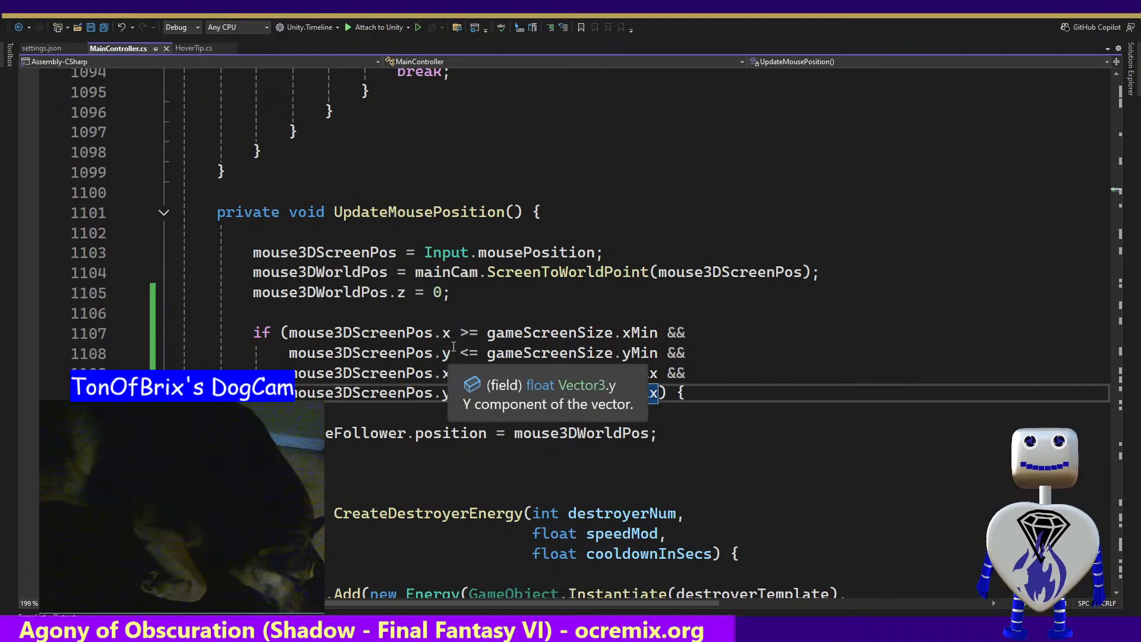
# Switch to Unity and briefly run Celestial Crash in Play mode, stopping it at the main menu
pyautogui.hotkey('alt', 'Tab')
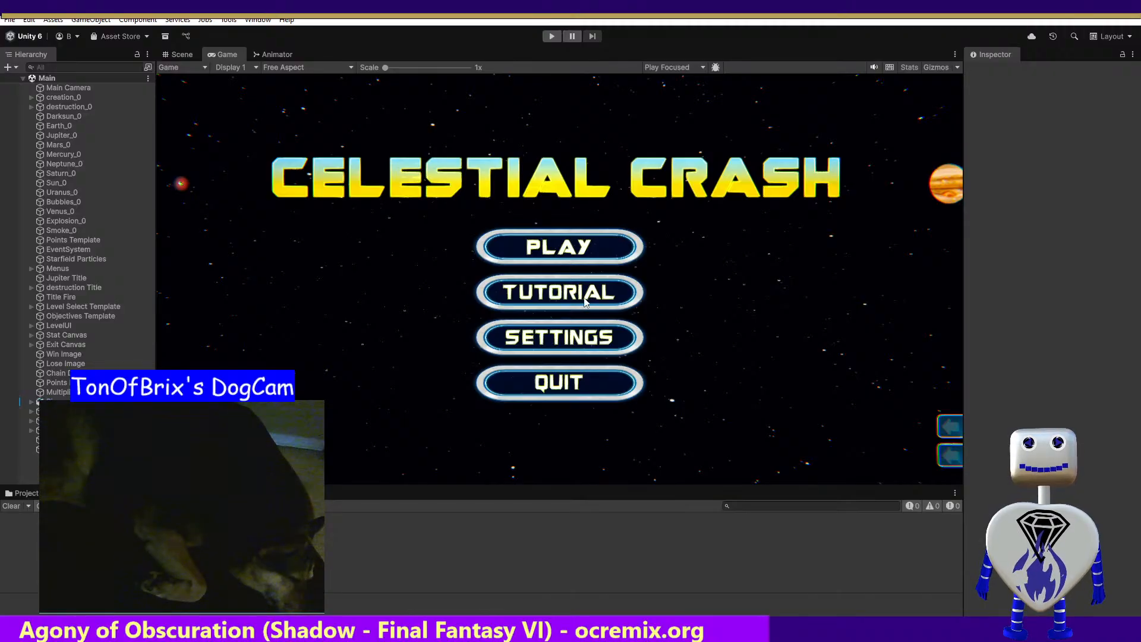
pyautogui.click(552, 37)
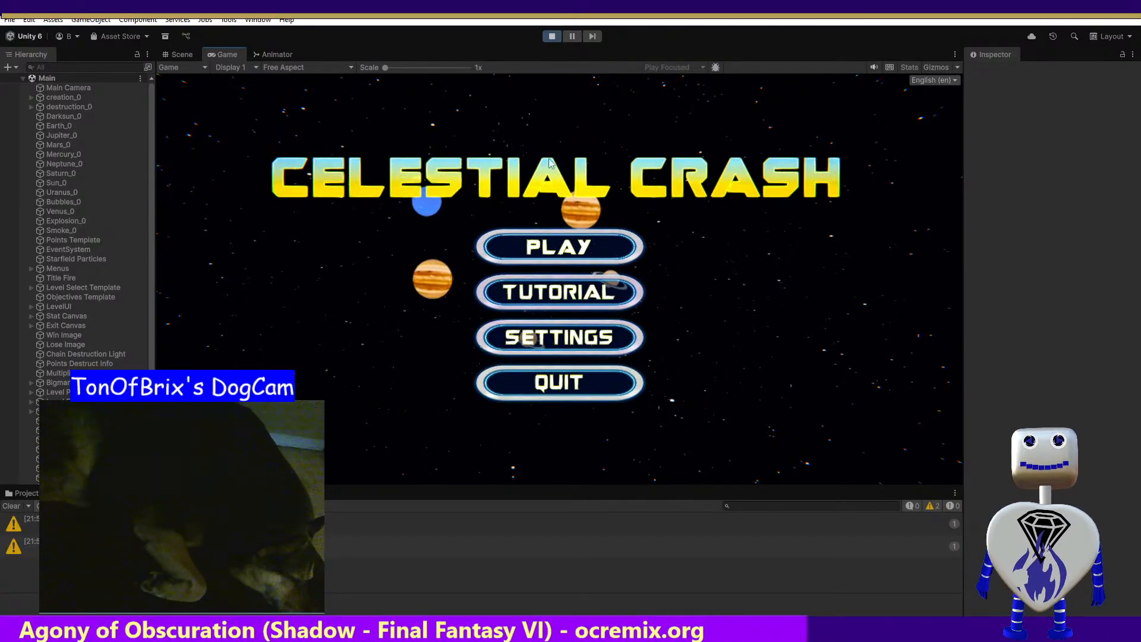
pyautogui.click(552, 36)
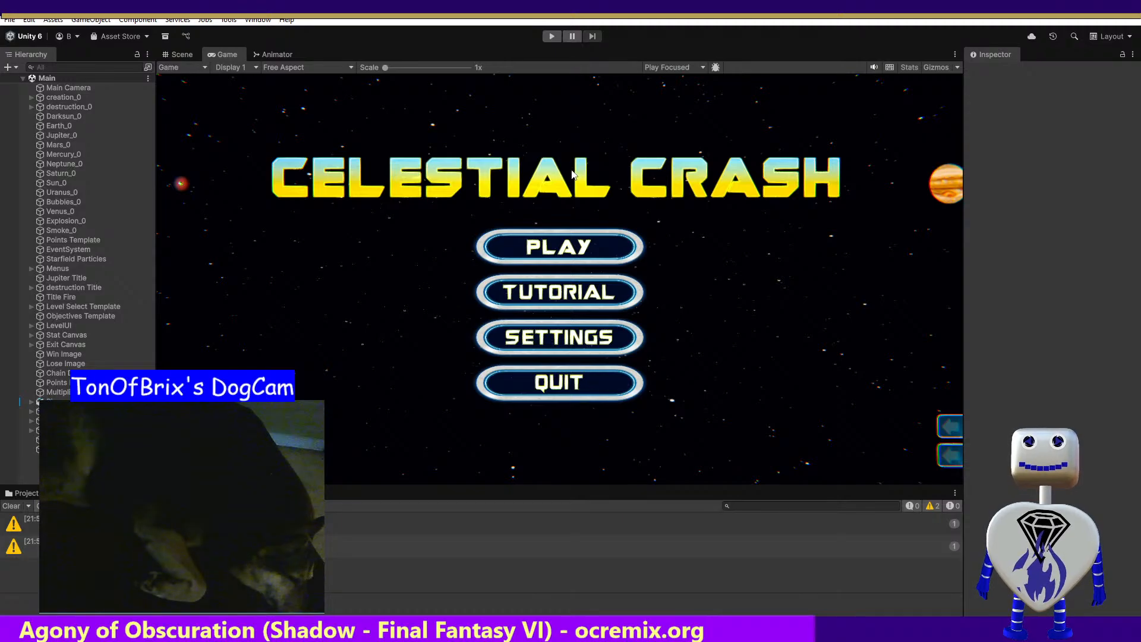
# Return to MainController.cs in Visual Studio and undo the if condition edits back to comparing mouse3DWorldPos with gameWorldLeftTopPos and gameWorldRightBottomPos
pyautogui.hotkey('alt', 'Tab')
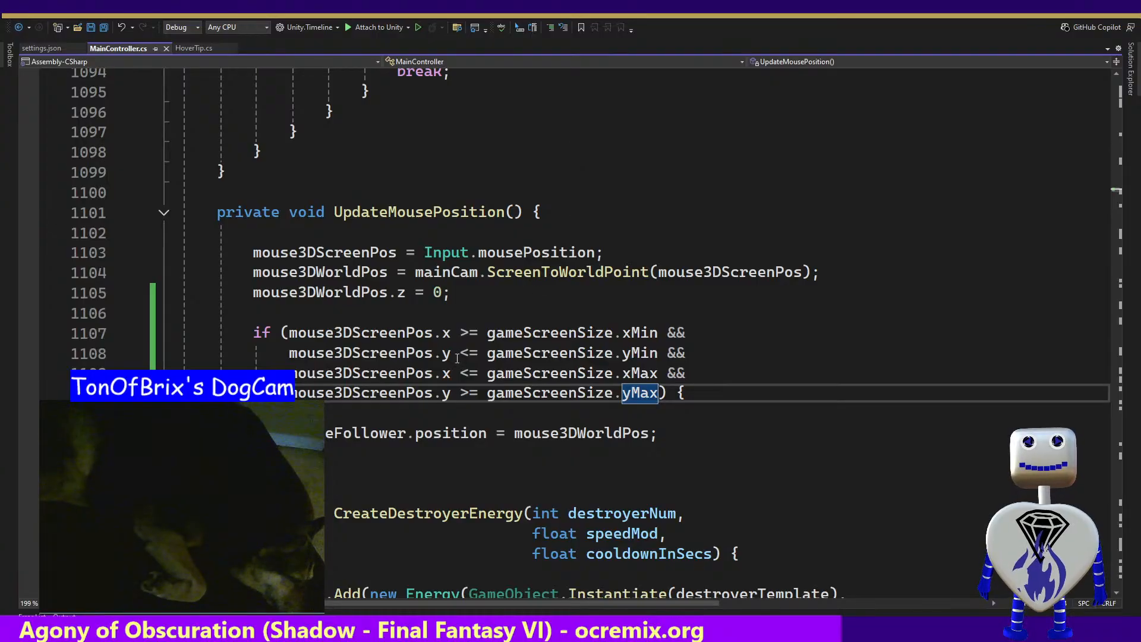
pyautogui.click(336, 333)
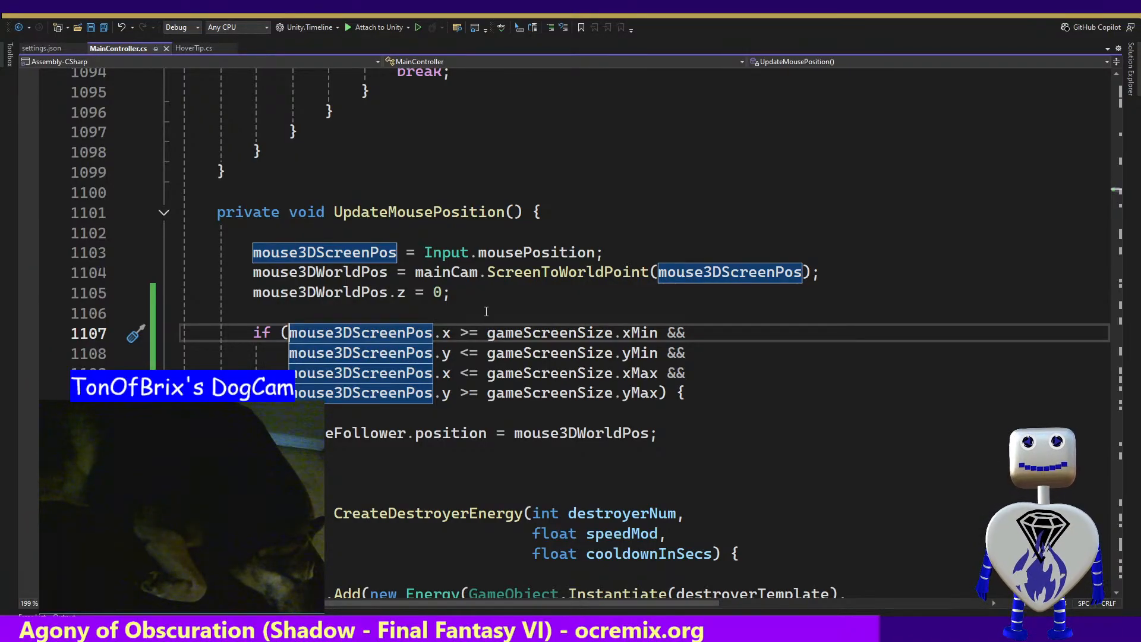
pyautogui.hotkey('ctrl', 'z')
pyautogui.hotkey('ctrl', 'z')
pyautogui.hotkey('ctrl', 'z')
pyautogui.hotkey('ctrl', 'z')
pyautogui.hotkey('ctrl', 'z')
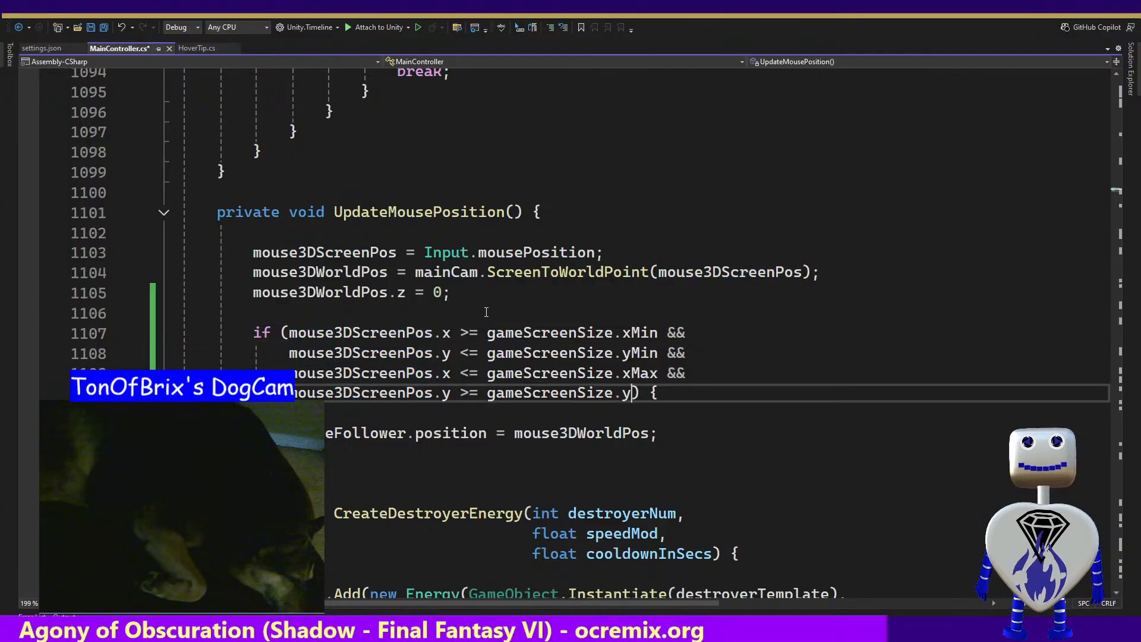
pyautogui.hotkey('ctrl', 'z')
pyautogui.hotkey('ctrl', 'z')
pyautogui.hotkey('ctrl', 'z')
pyautogui.hotkey('ctrl', 'z')
pyautogui.hotkey('ctrl', 'z')
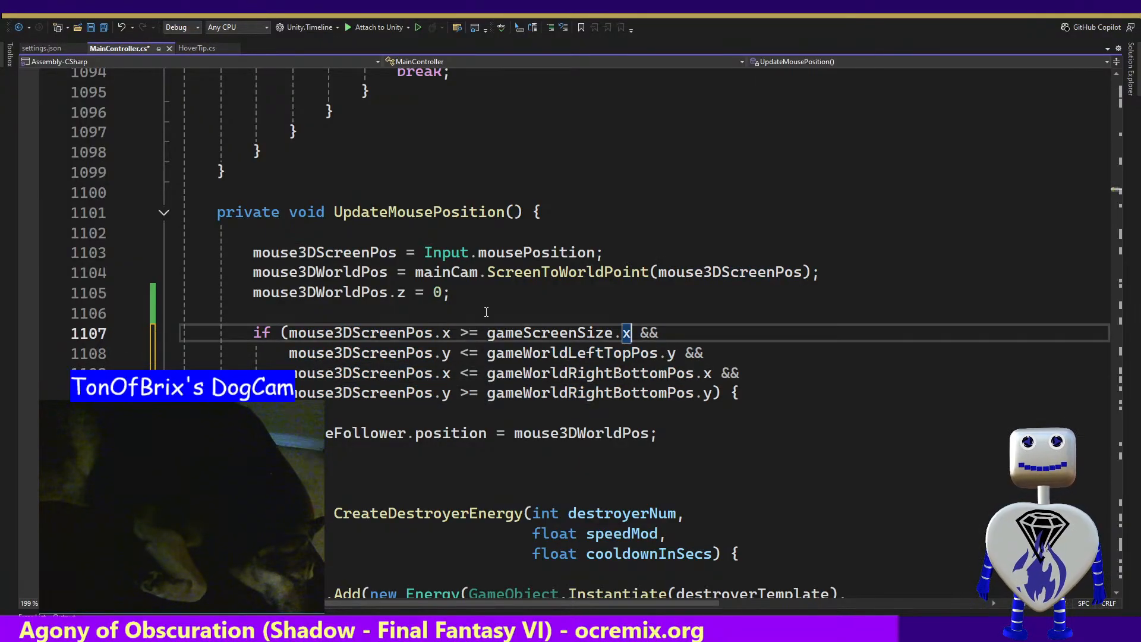
pyautogui.hotkey('ctrl', 'z')
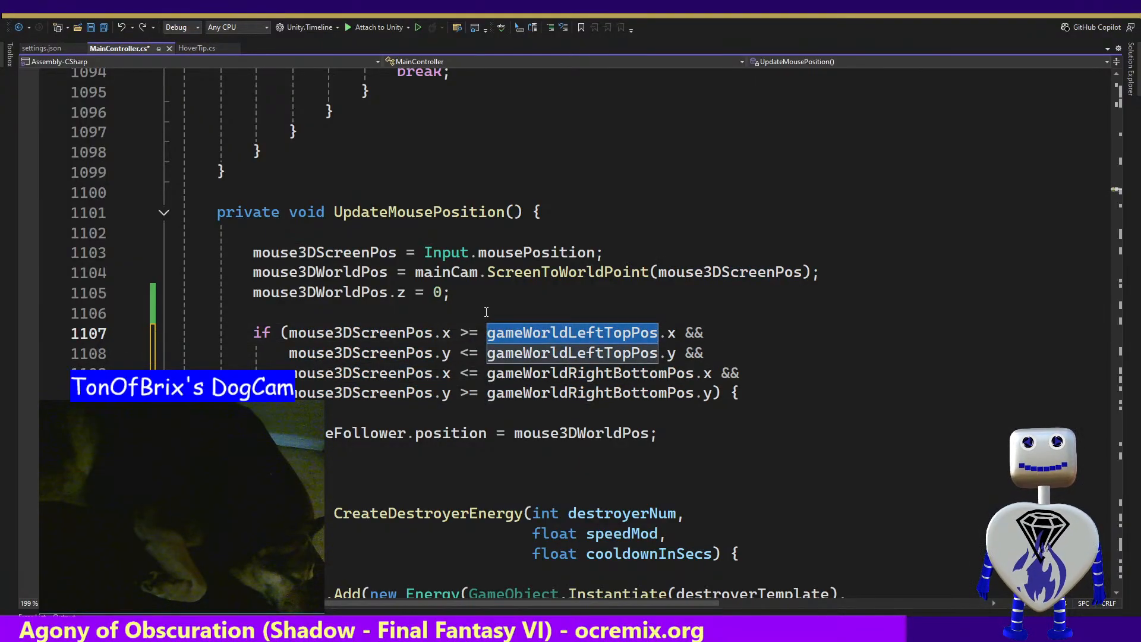
pyautogui.hotkey('ctrl', 'z')
pyautogui.hotkey('ctrl', 'z')
pyautogui.hotkey('ctrl', 'z')
pyautogui.hotkey('ctrl', 'z')
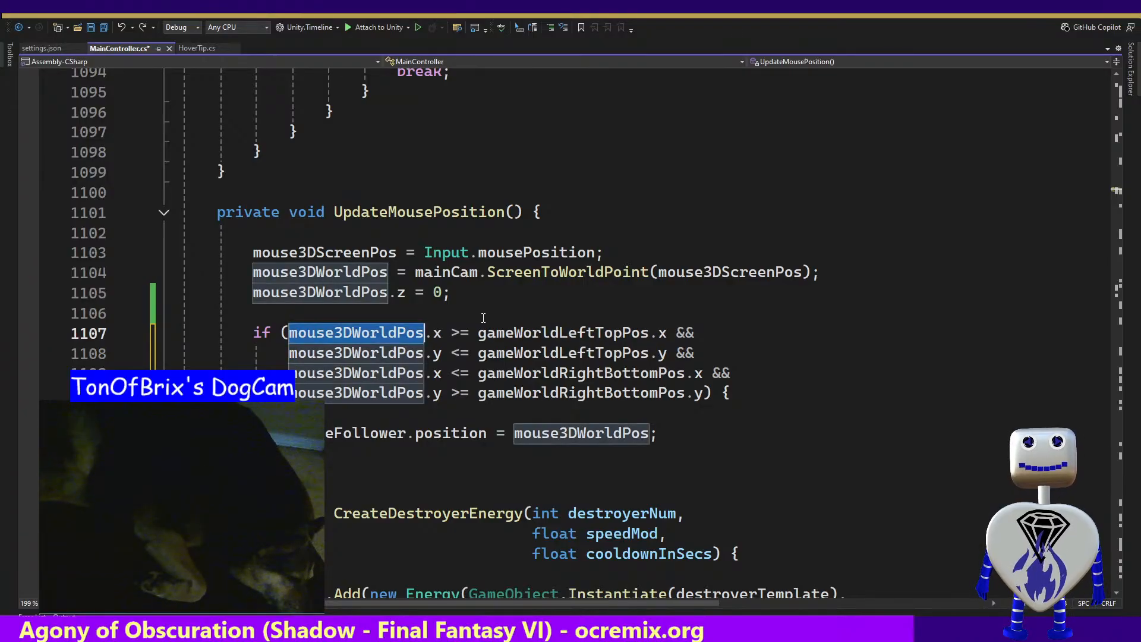
# Review the if condition's comparisons and change the operator in the fourth one, against gameWorldRightBottomPos.y, to <=
pyautogui.click(285, 333)
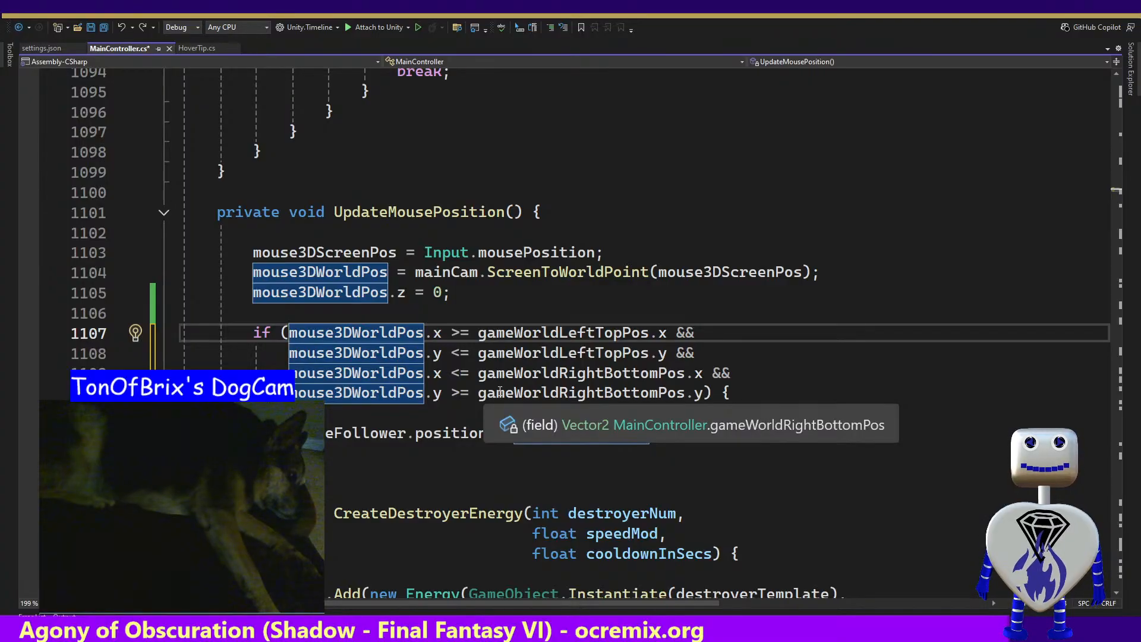
pyautogui.click(461, 392)
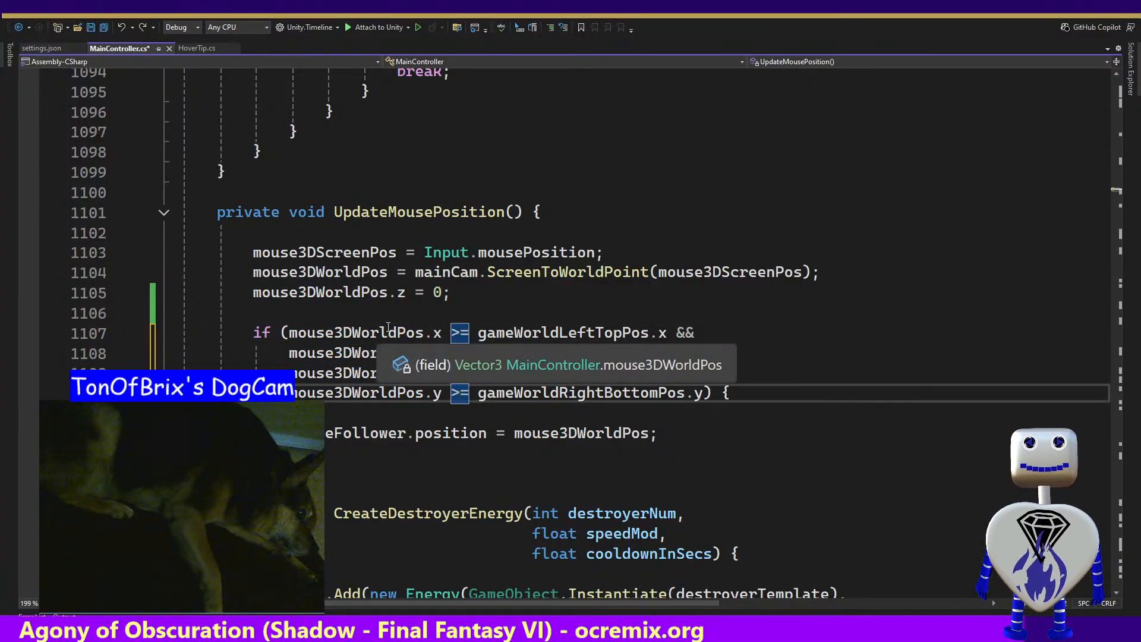
pyautogui.click(440, 333)
pyautogui.click(483, 333)
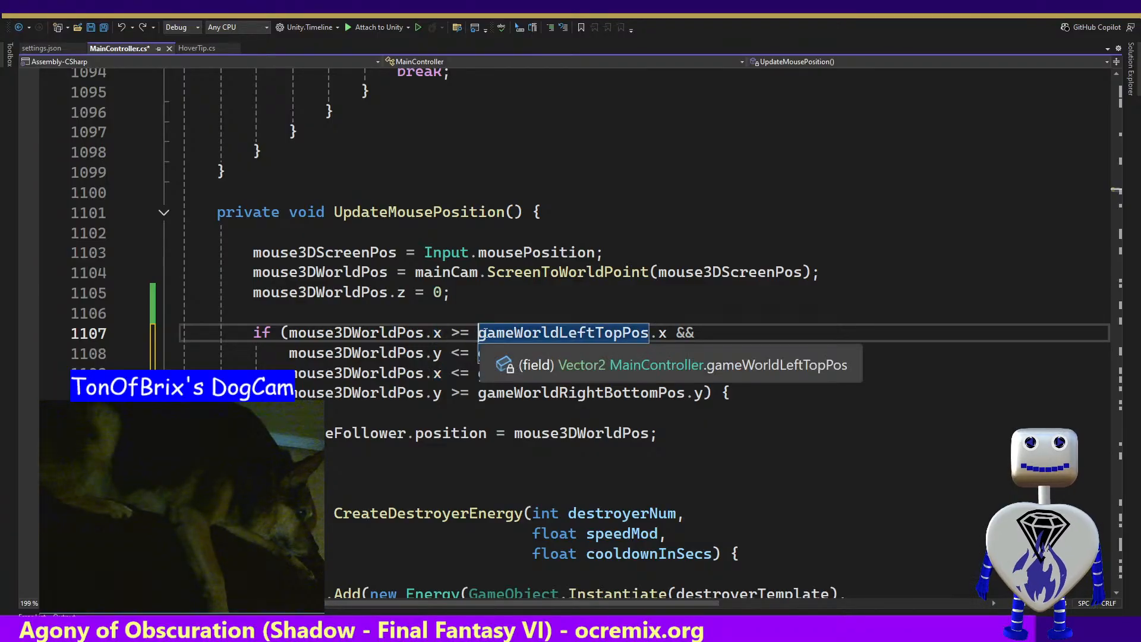
pyautogui.moveTo(667, 333); pyautogui.dragTo(481, 334)
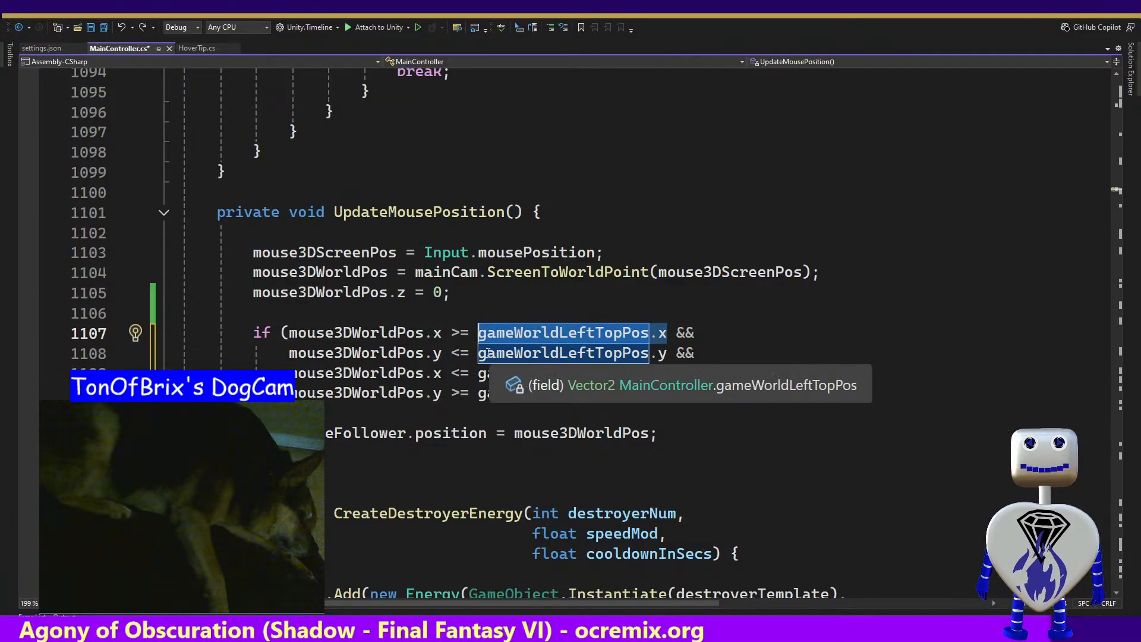
pyautogui.moveTo(479, 353); pyautogui.dragTo(665, 353)
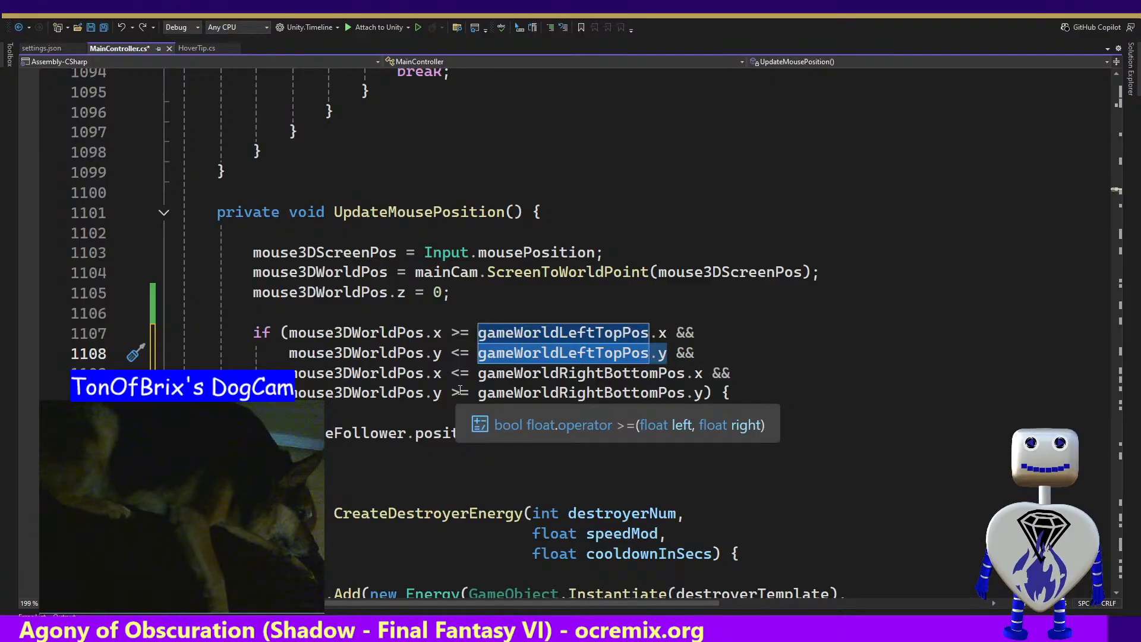
pyautogui.click(459, 391)
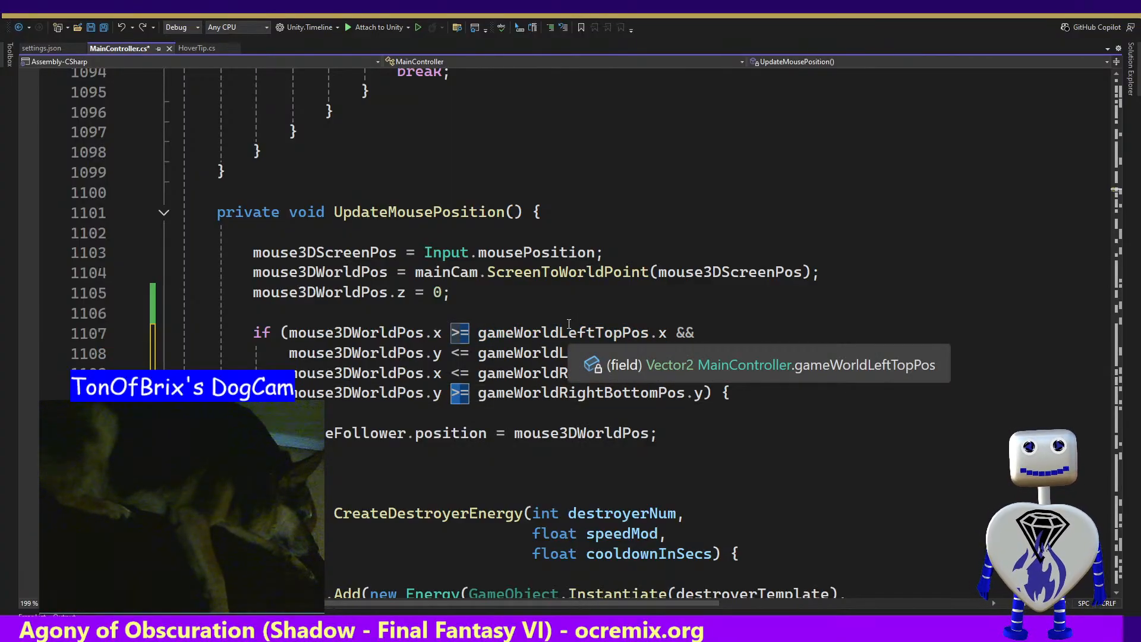
pyautogui.press('BackSpace')
pyautogui.write('<')
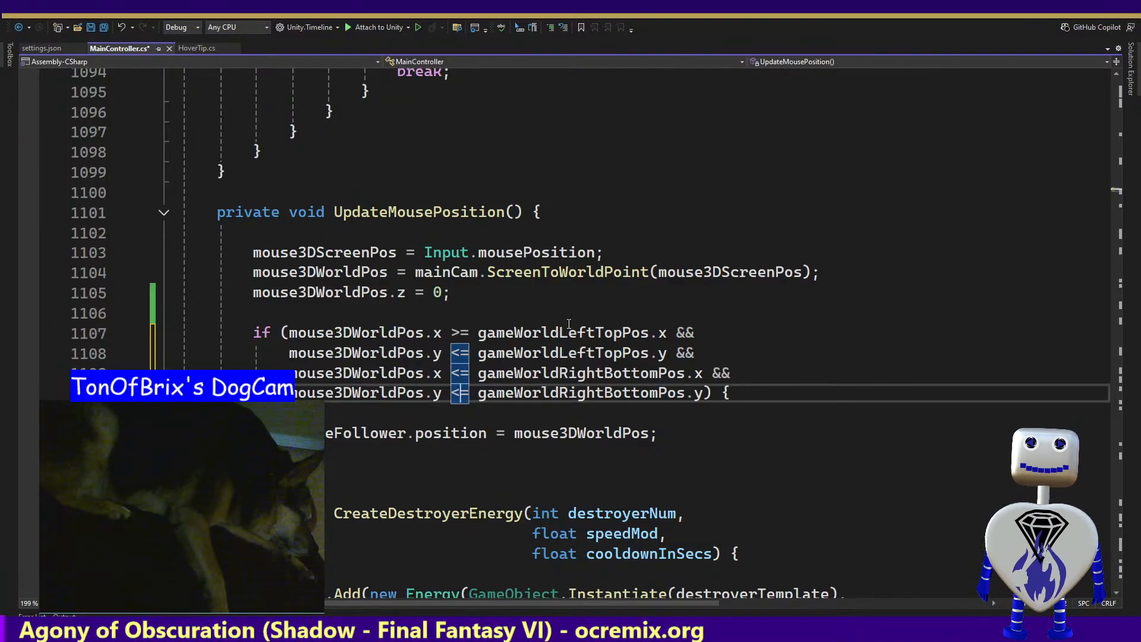
pyautogui.press('Up')
pyautogui.press('Up')
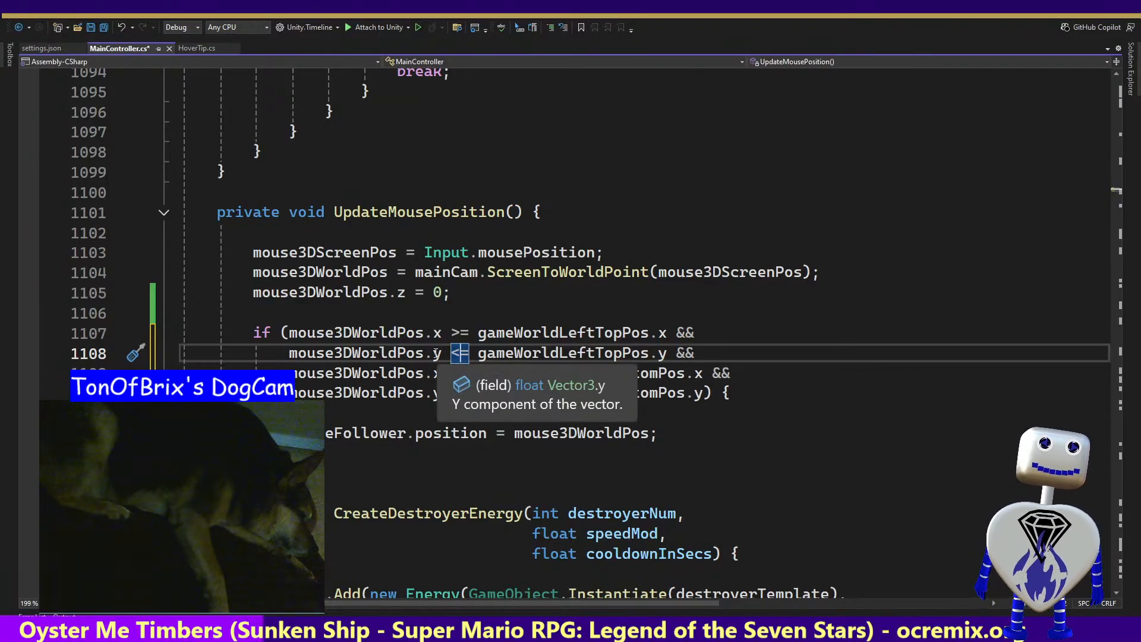
# Replace mouse3DWorldPos with mouse3DScreenPos in all four comparisons of the if condition
pyautogui.click(389, 332)
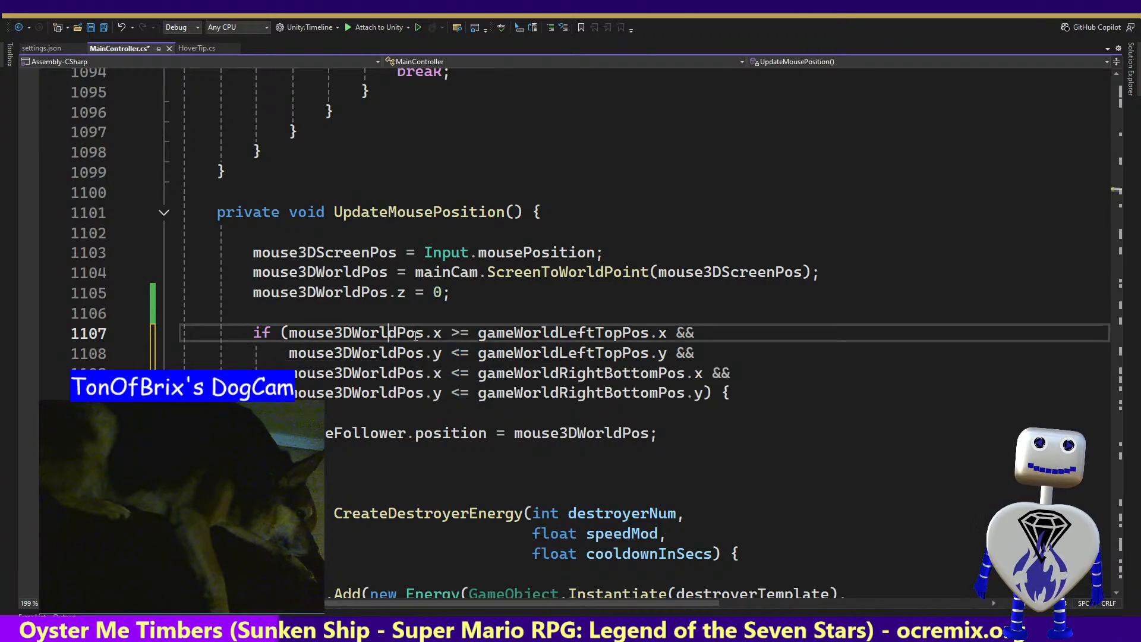
pyautogui.doubleClick(537, 333)
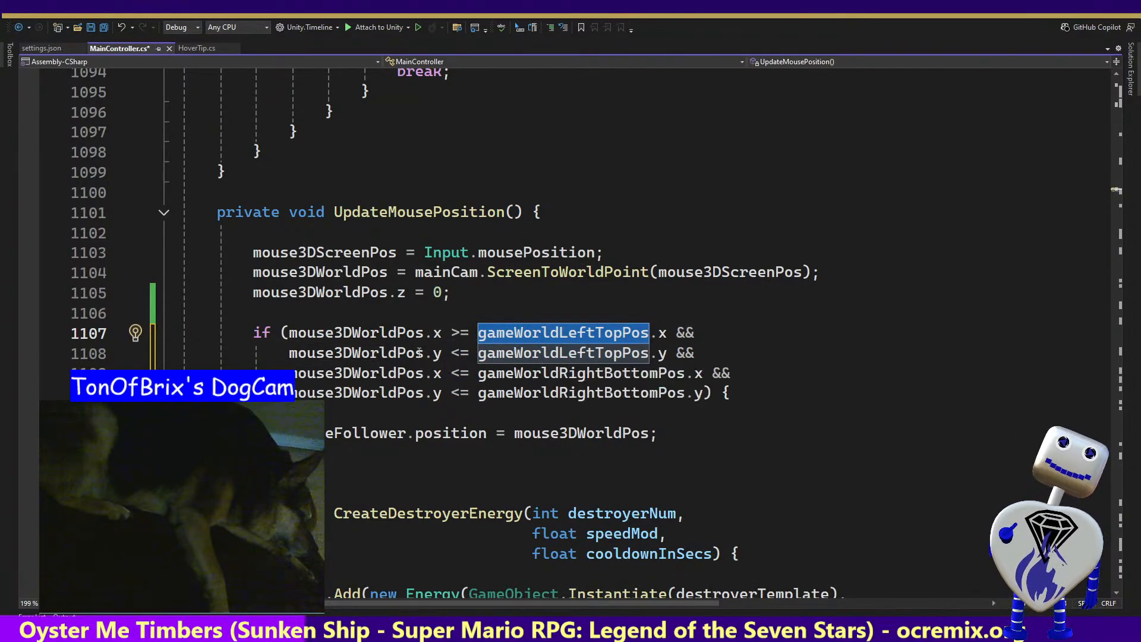
pyautogui.click(368, 333)
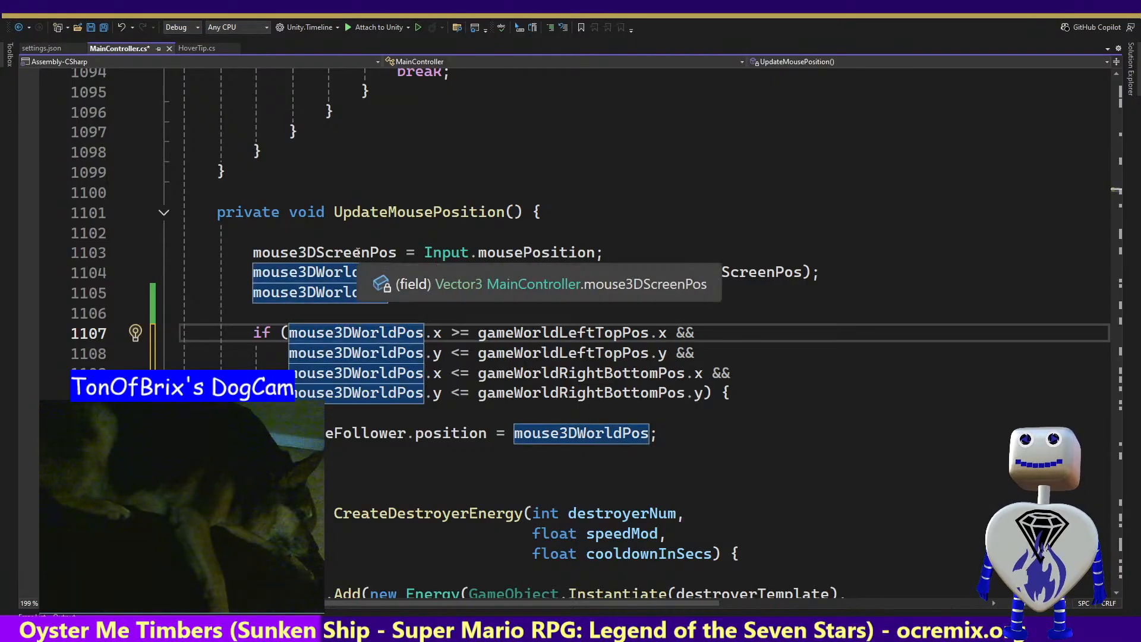
pyautogui.doubleClick(356, 253)
pyautogui.hotkey('ctrl', 'c')
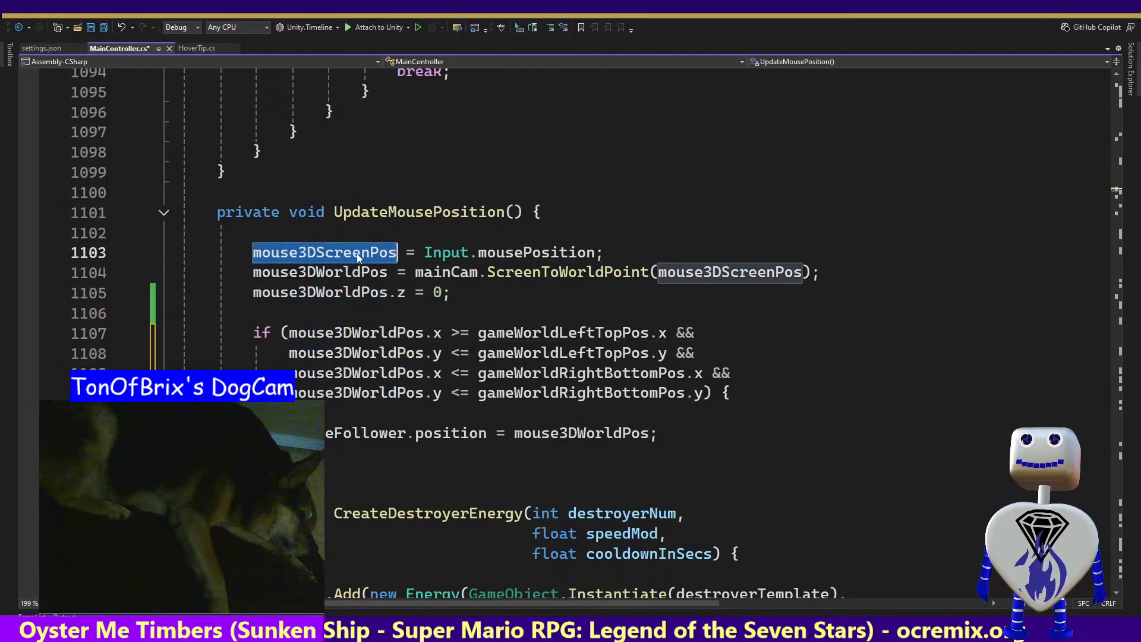
pyautogui.doubleClick(347, 332)
pyautogui.hotkey('ctrl', 'v')
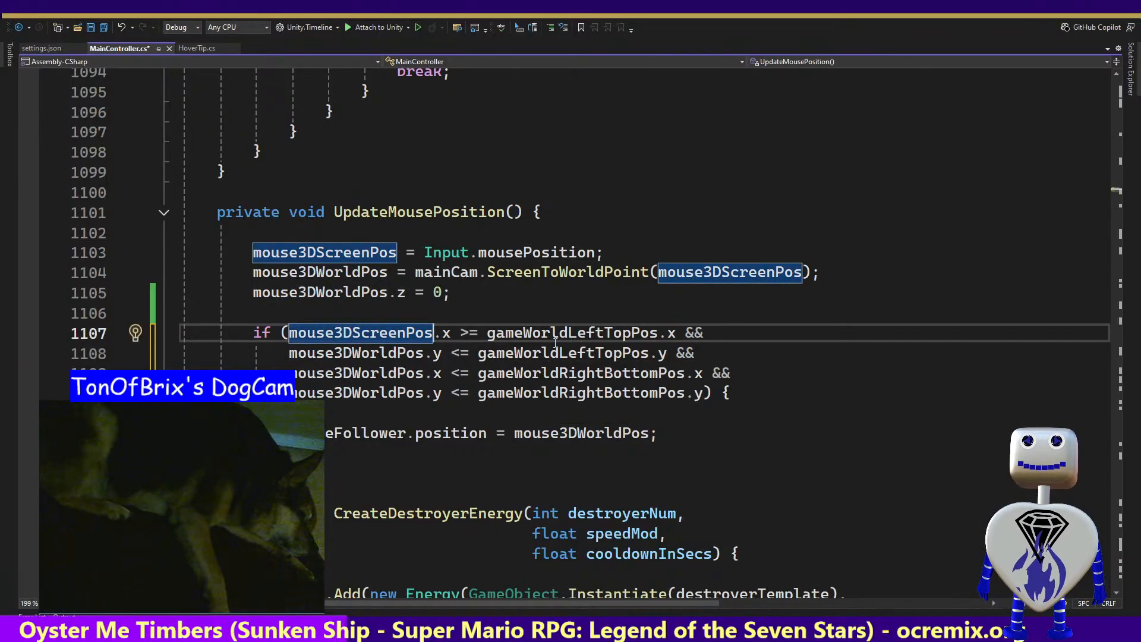
pyautogui.click(365, 353)
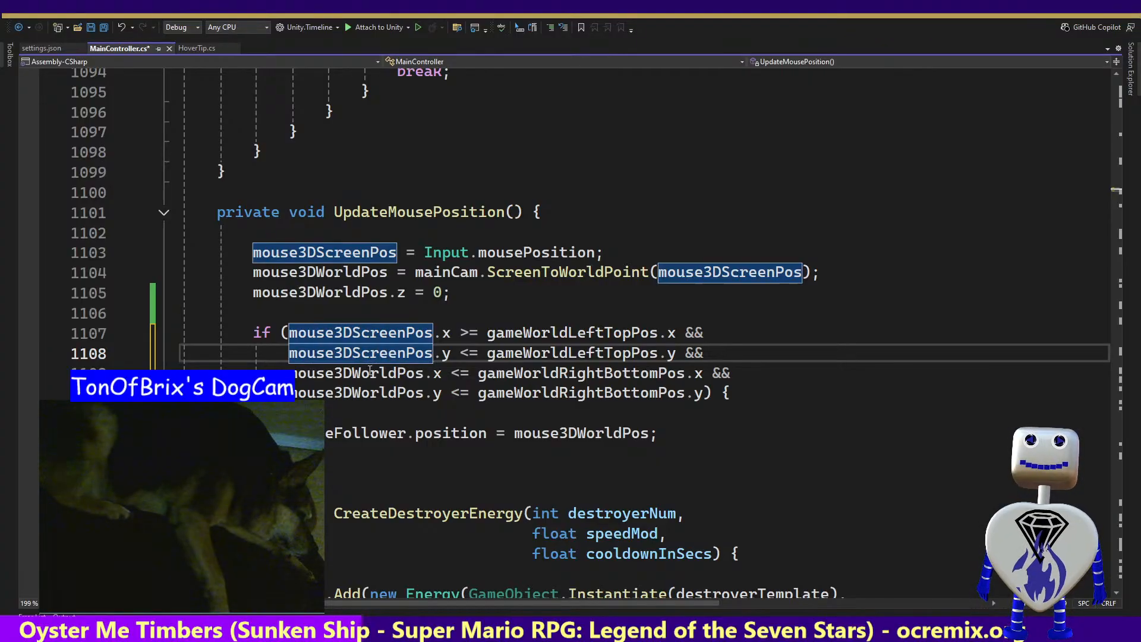
pyautogui.press('Tab')
pyautogui.press('Tab')
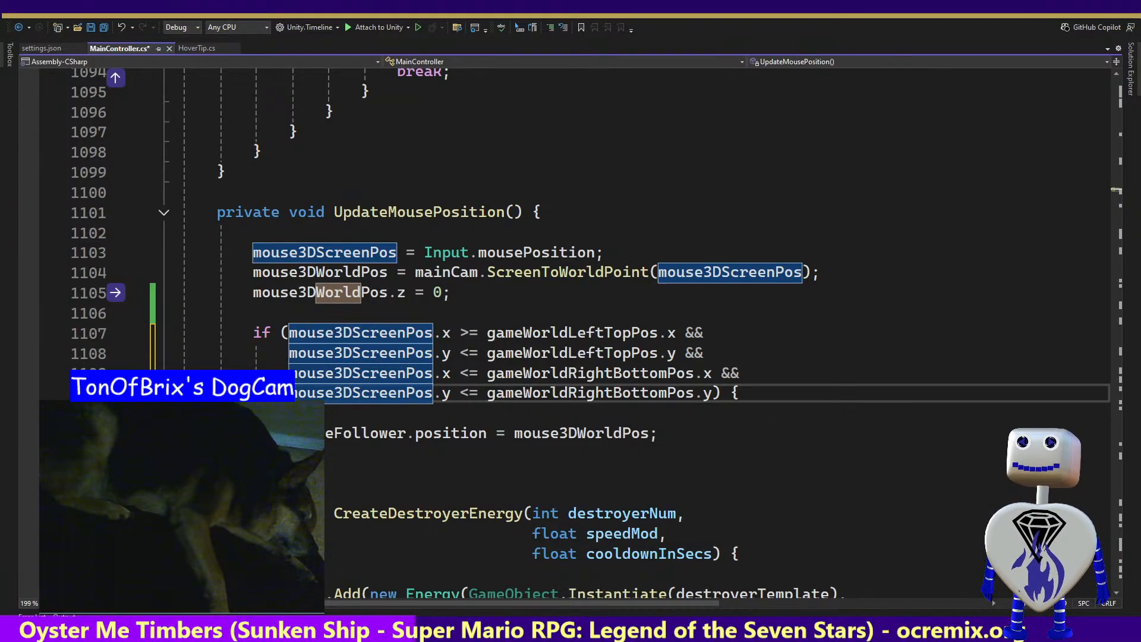
pyautogui.press('Escape')
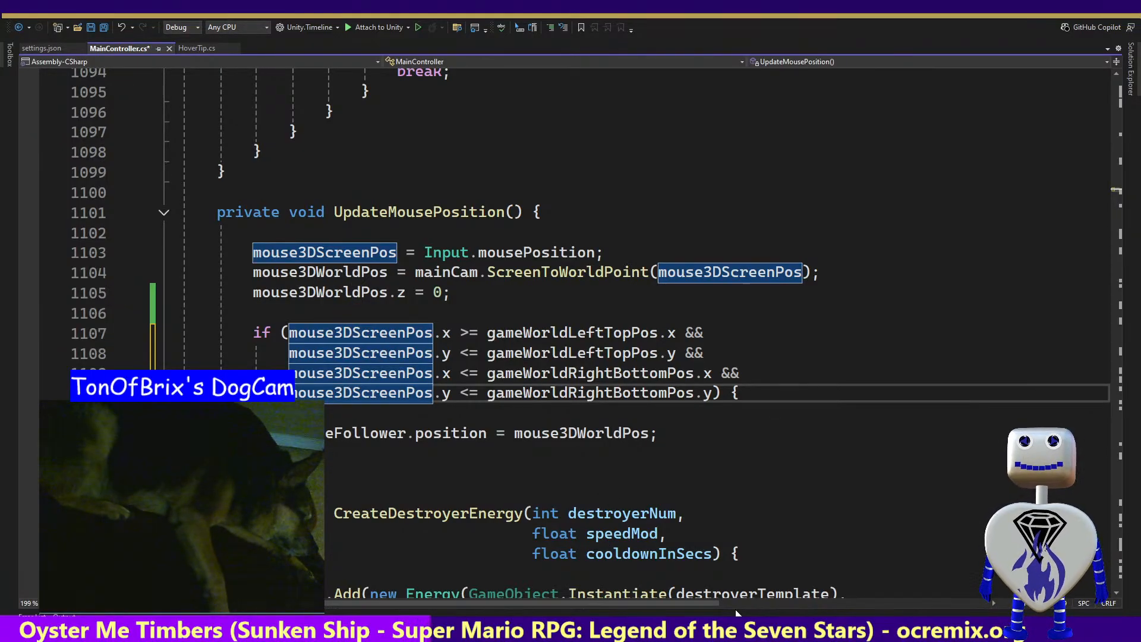
# In the if condition's first comparison, replace gameWorldLeftTopPos.x with gameScreenSize.xMin
pyautogui.click(659, 417)
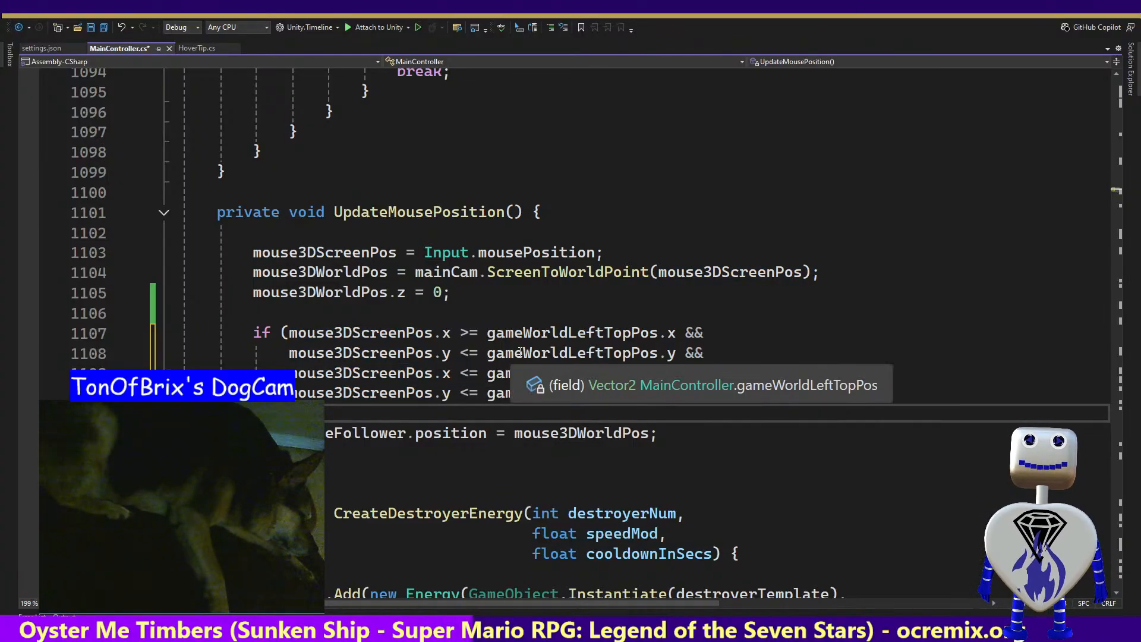
pyautogui.doubleClick(560, 334)
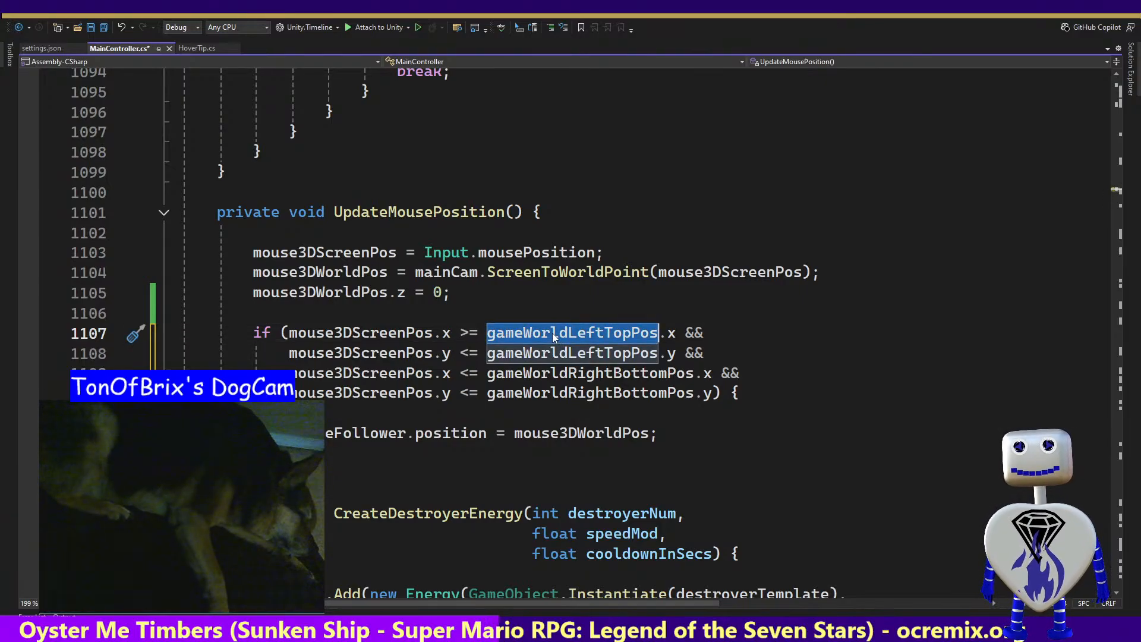
pyautogui.write('ga')
pyautogui.press('Tab')
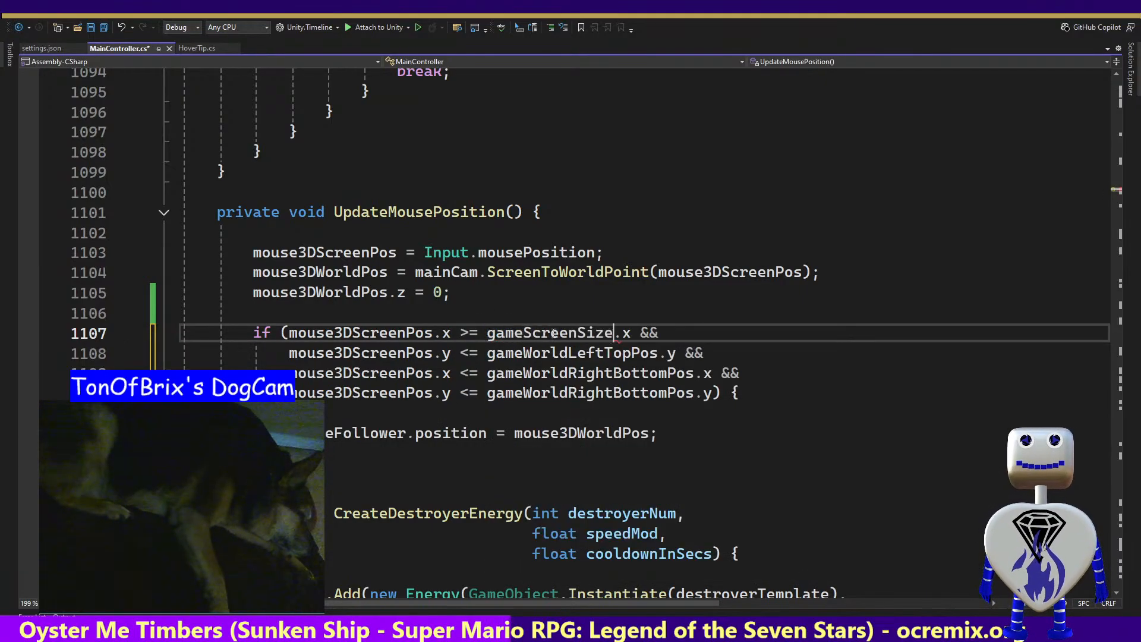
pyautogui.doubleClick(553, 335)
pyautogui.press('Right')
pyautogui.press('Right')
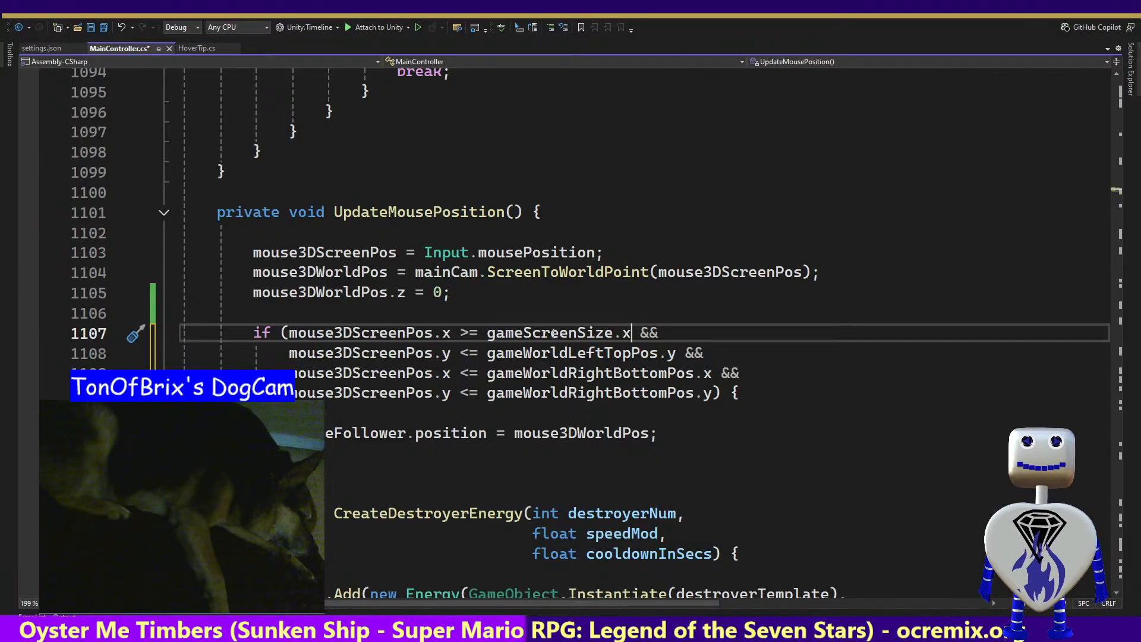
pyautogui.write('Min')
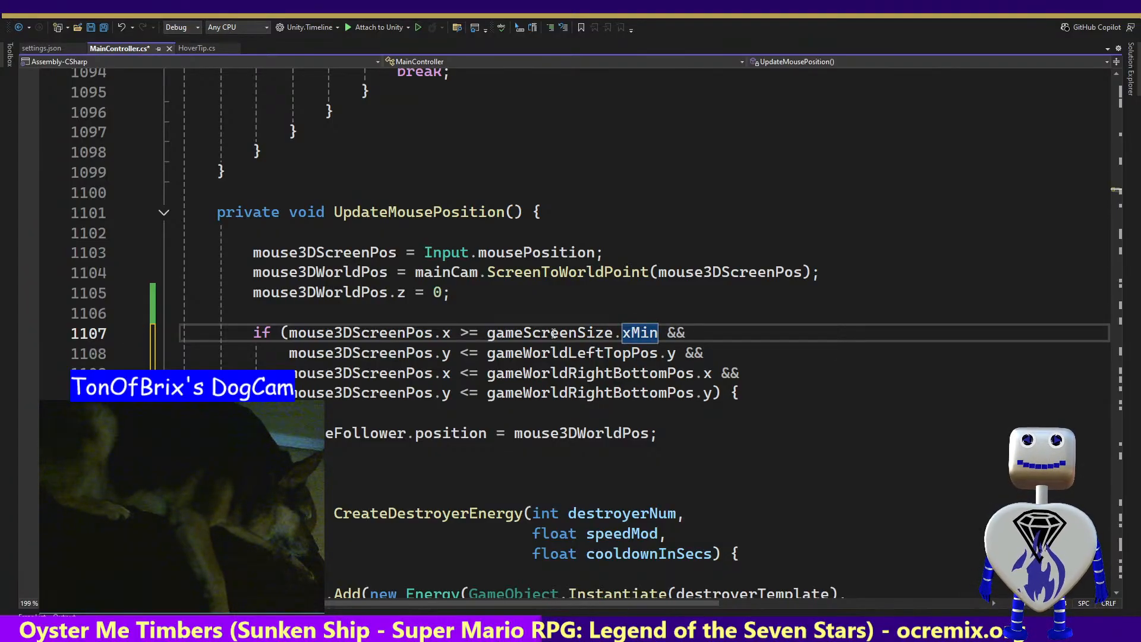
# Change the property on the bound of the second comparison, against gameWorldLeftTopPos, to yMin
pyautogui.press('Left')
pyautogui.press('Left')
pyautogui.press('Left')
pyautogui.press('Left')
pyautogui.press('Left')
pyautogui.press('Left')
pyautogui.press('Left')
pyautogui.press('Left')
pyautogui.press('Left')
pyautogui.press('Left')
pyautogui.press('Left')
pyautogui.press('Left')
pyautogui.press('Left')
pyautogui.press('Left')
pyautogui.press('Left')
pyautogui.press('Left')
pyautogui.press('Left')
pyautogui.press('Down')
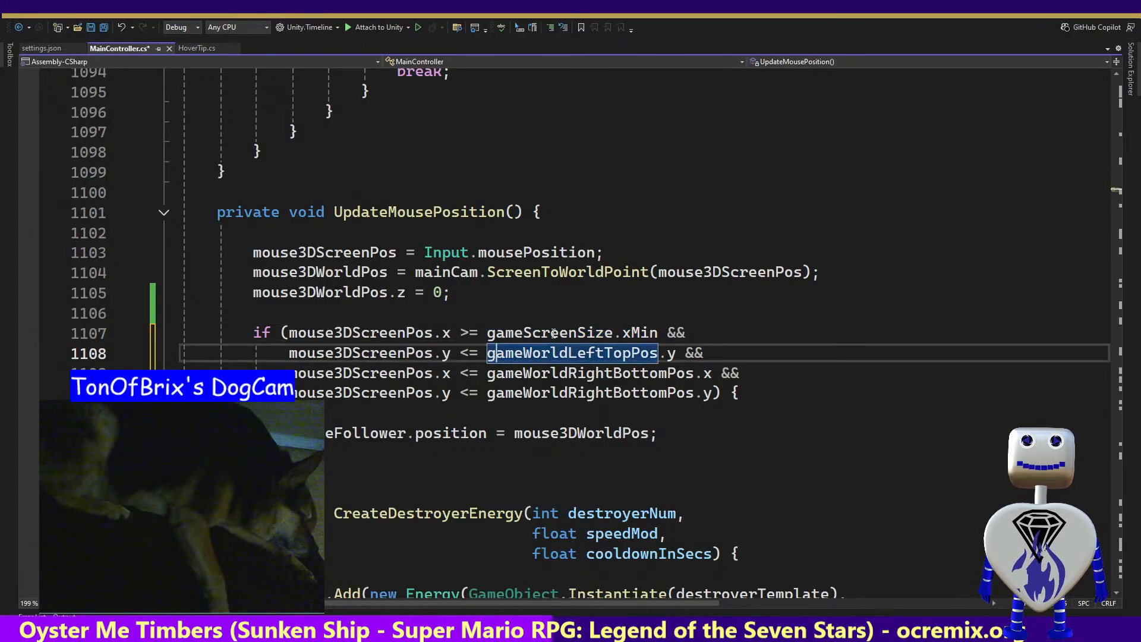
pyautogui.press('Left')
pyautogui.press('Left')
pyautogui.press('Left')
pyautogui.press('Right')
pyautogui.press('Right')
pyautogui.press('Right')
pyautogui.press('Right')
pyautogui.press('Right')
pyautogui.press('Right')
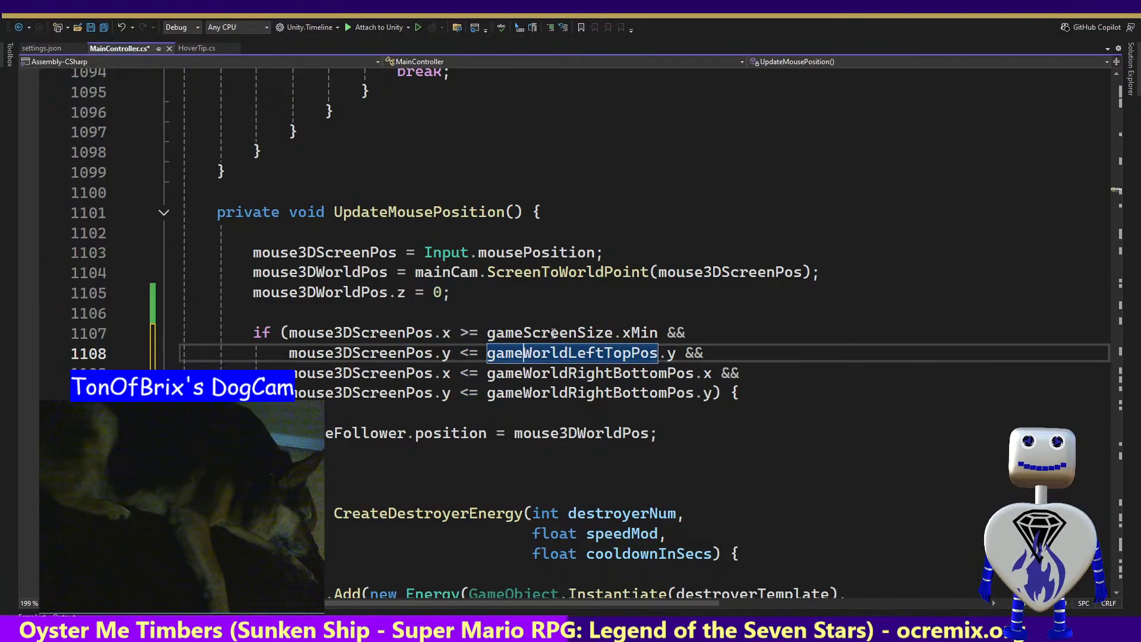
pyautogui.press('Right')
pyautogui.press('Right')
pyautogui.write('Min')
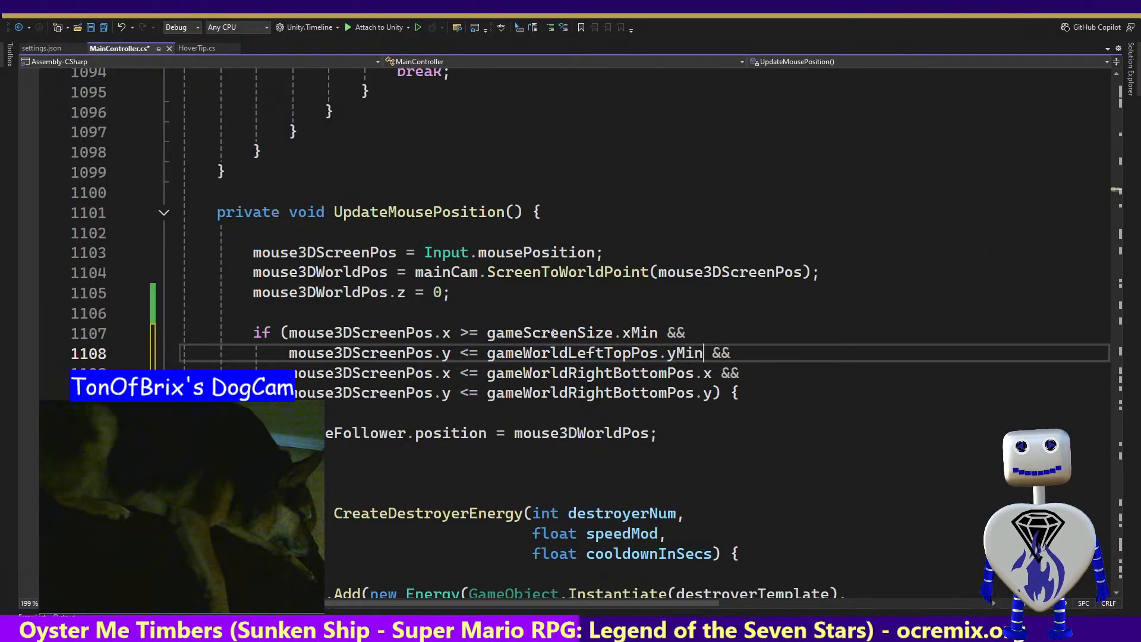
# Change the operator in the second comparison, for mouse3DScreenPos.y against yMin, to >=
pyautogui.press('Left')
pyautogui.press('Left')
pyautogui.press('Left')
pyautogui.press('Left')
pyautogui.press('Left')
pyautogui.press('Left')
pyautogui.press('Left')
pyautogui.press('Left')
pyautogui.press('Left')
pyautogui.press('Left')
pyautogui.press('Left')
pyautogui.press('Left')
pyautogui.press('Left')
pyautogui.press('Left')
pyautogui.press('Left')
pyautogui.press('Left')
pyautogui.press('Left')
pyautogui.press('Left')
pyautogui.press('Left')
pyautogui.press('Left')
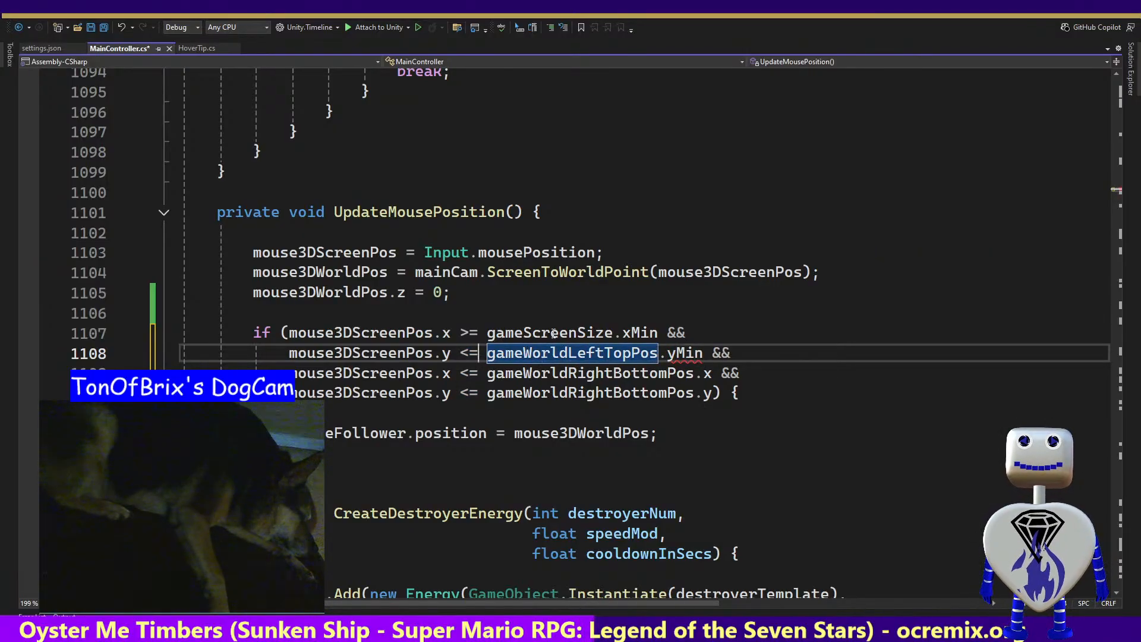
pyautogui.press('BackSpace')
pyautogui.write('>')
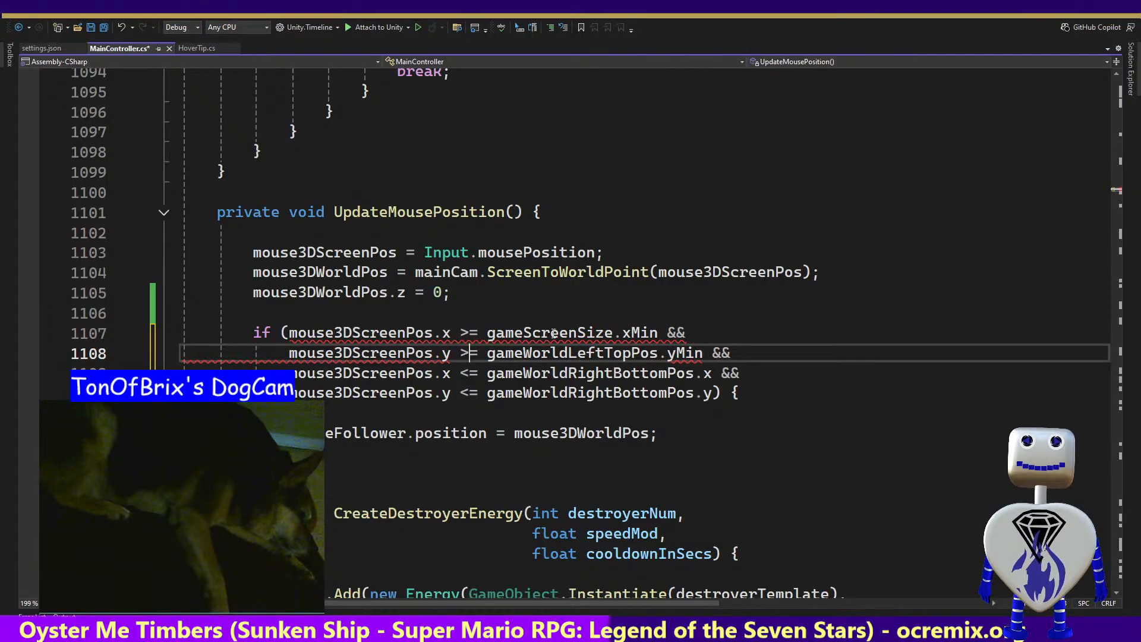
# Replace gameWorldLeftTopPos and gameWorldRightBottomPos with gameScreenSize in the second, third and fourth comparisons of the if condition
pyautogui.press('Down')
pyautogui.press('Left')
pyautogui.hotkey('shift', 'Right')
pyautogui.hotkey('shift', 'Right')
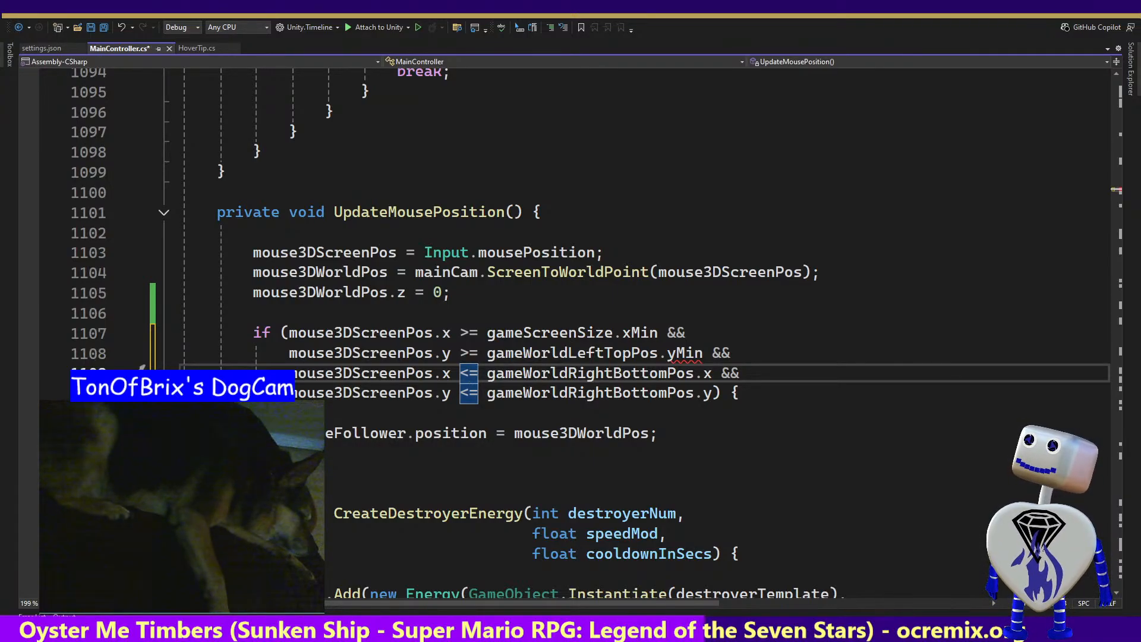
pyautogui.moveTo(674, 355)
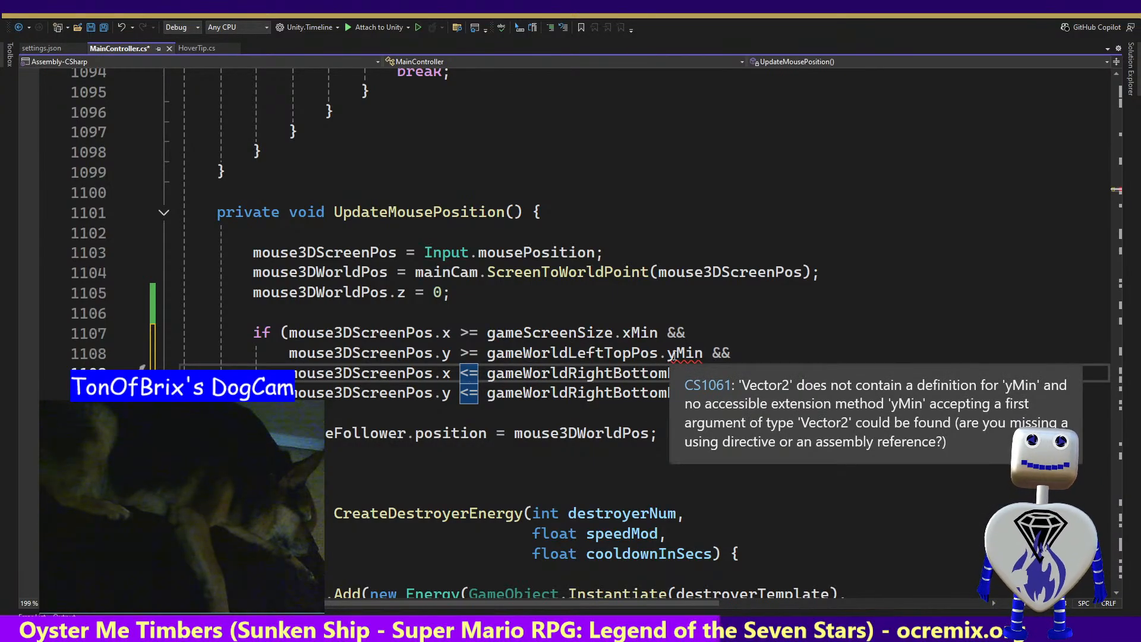
pyautogui.doubleClick(575, 336)
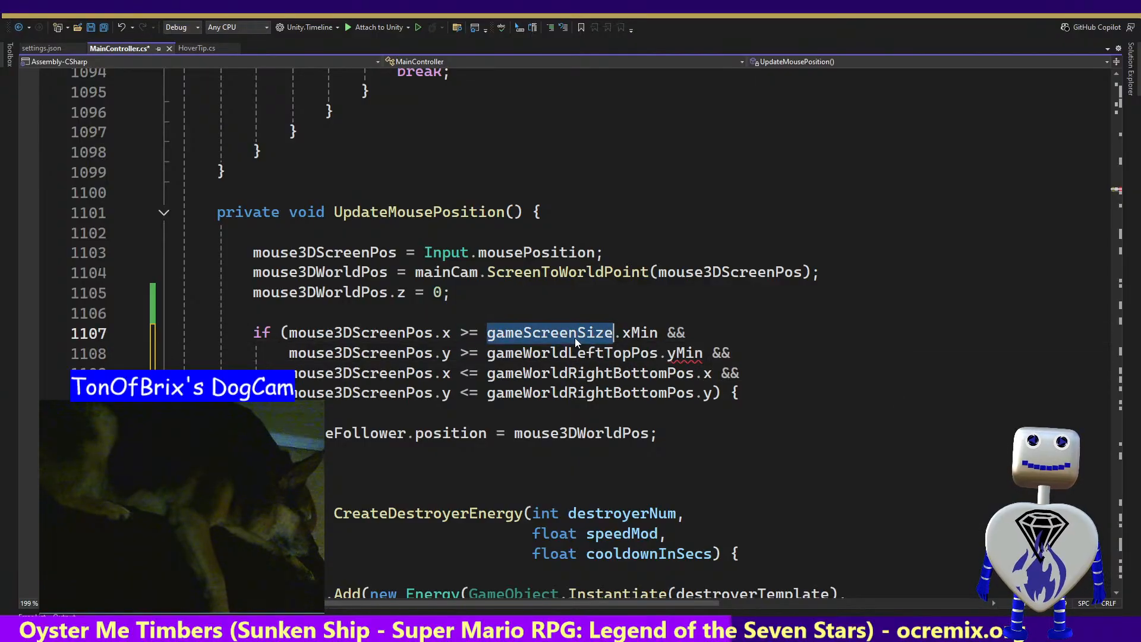
pyautogui.hotkey('ctrl', 'c')
pyautogui.doubleClick(576, 355)
pyautogui.hotkey('ctrl', 'v')
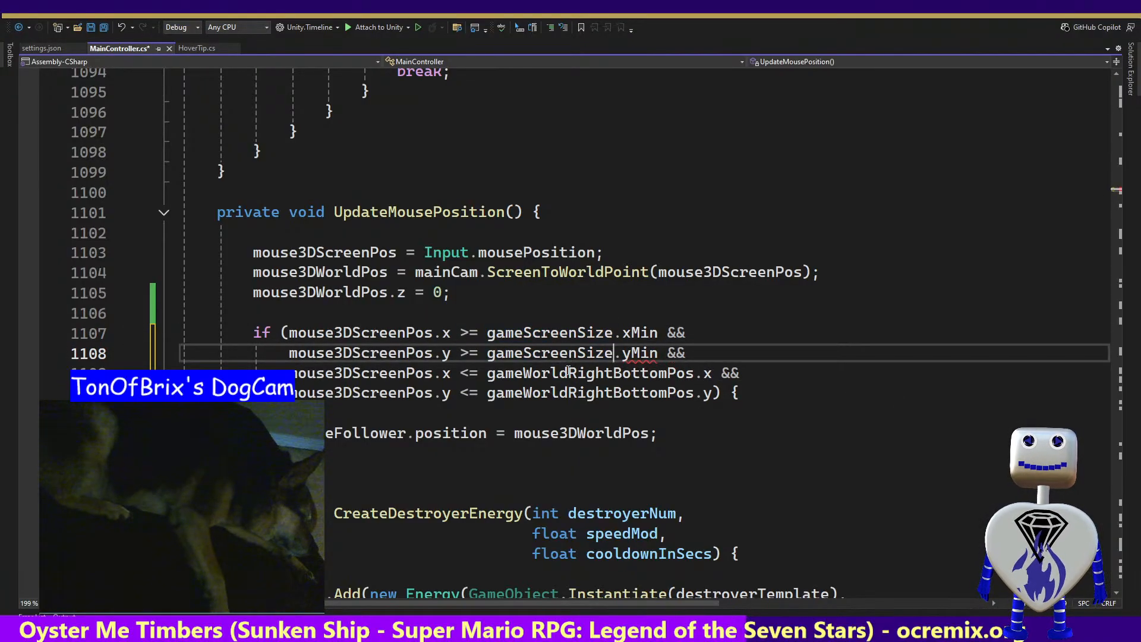
pyautogui.doubleClick(569, 372)
pyautogui.hotkey('ctrl', 'v')
pyautogui.doubleClick(571, 393)
pyautogui.hotkey('ctrl', 'v')
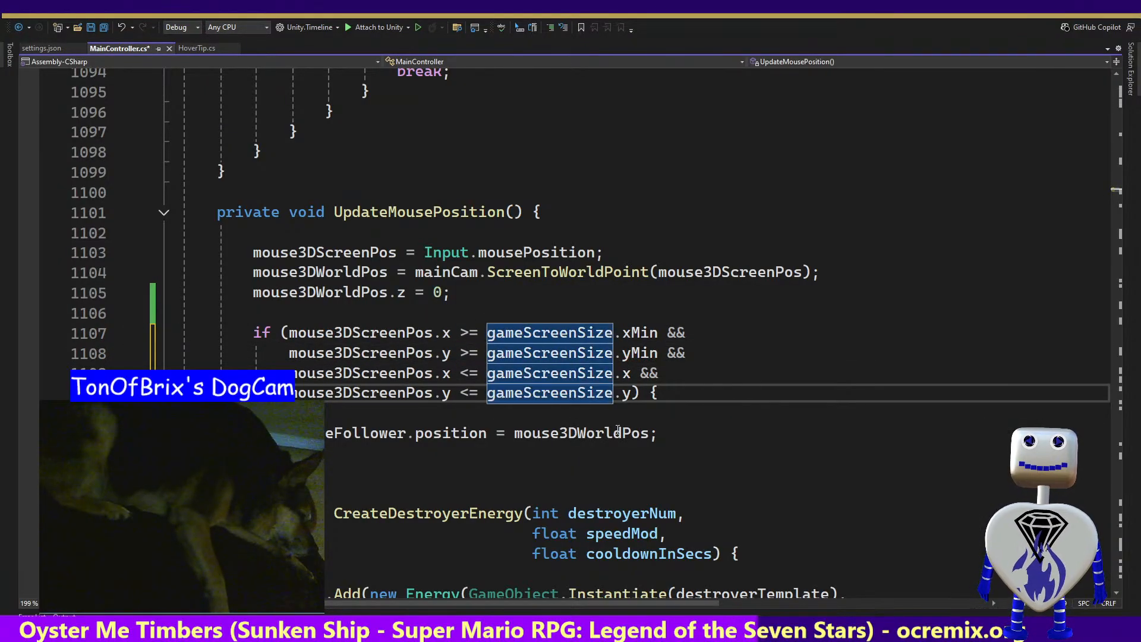
# Change the bounds in the last two comparisons to gameScreenSize.xMax and gameScreenSize.yMax, and save MainController.cs
pyautogui.doubleClick(628, 373)
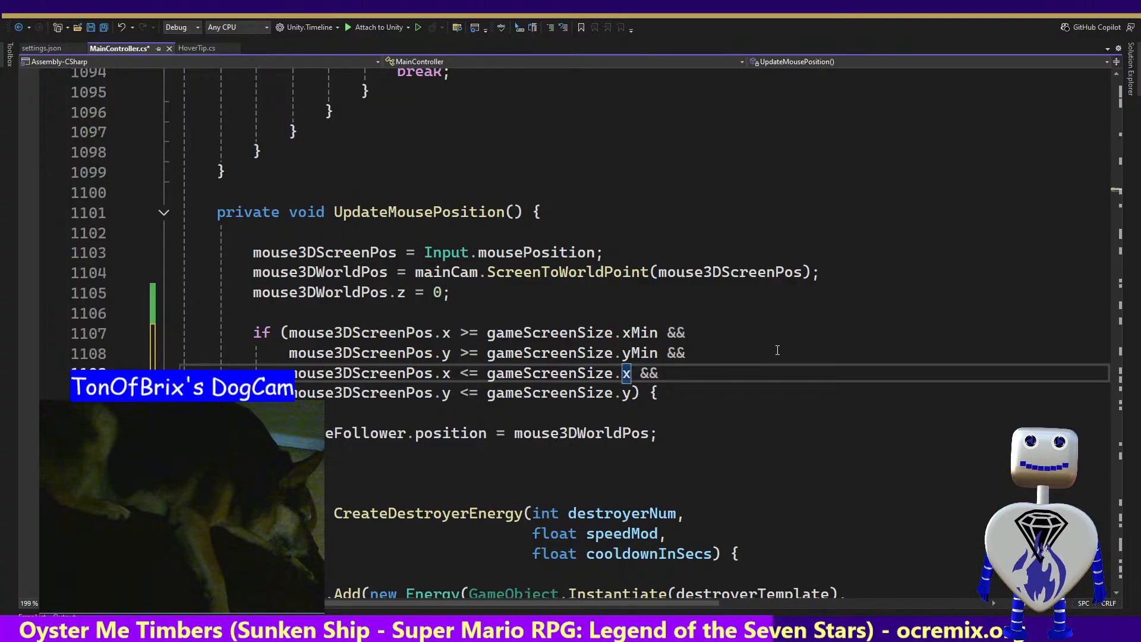
pyautogui.write('xMax')
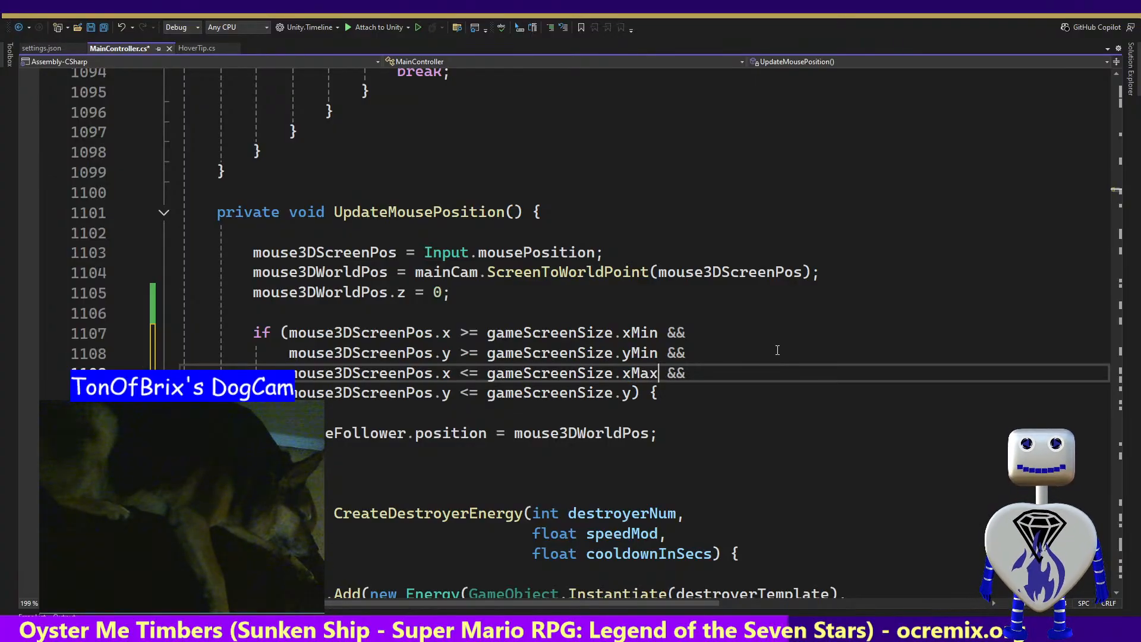
pyautogui.press('Down')
pyautogui.press('Left')
pyautogui.press('Left')
pyautogui.press('Left')
pyautogui.write('Max')
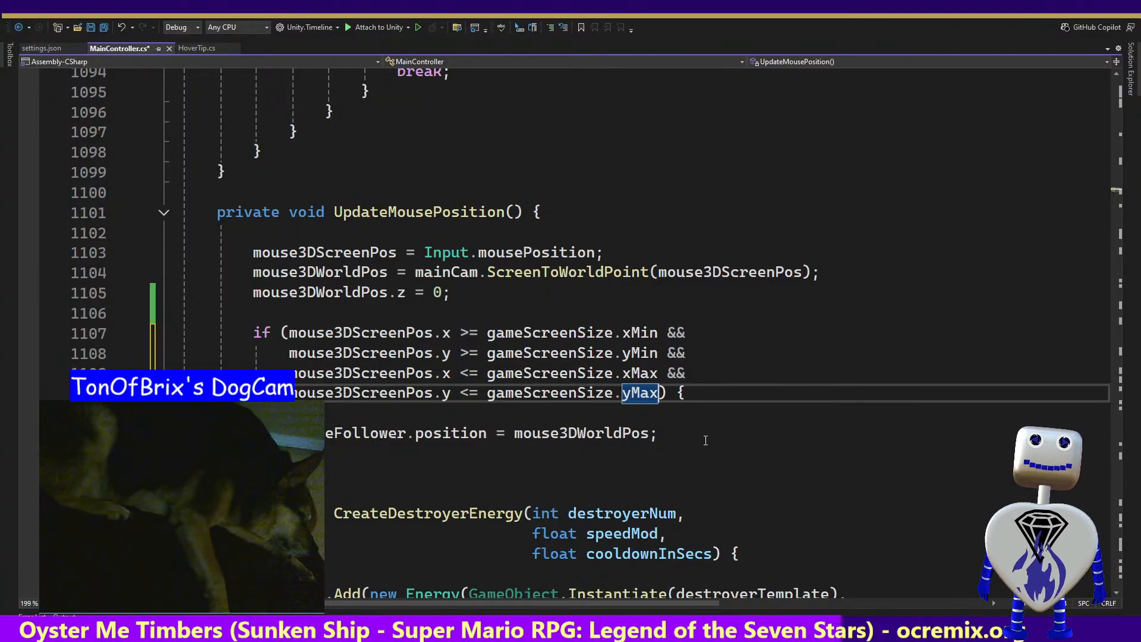
pyautogui.hotkey('ctrl', 's')
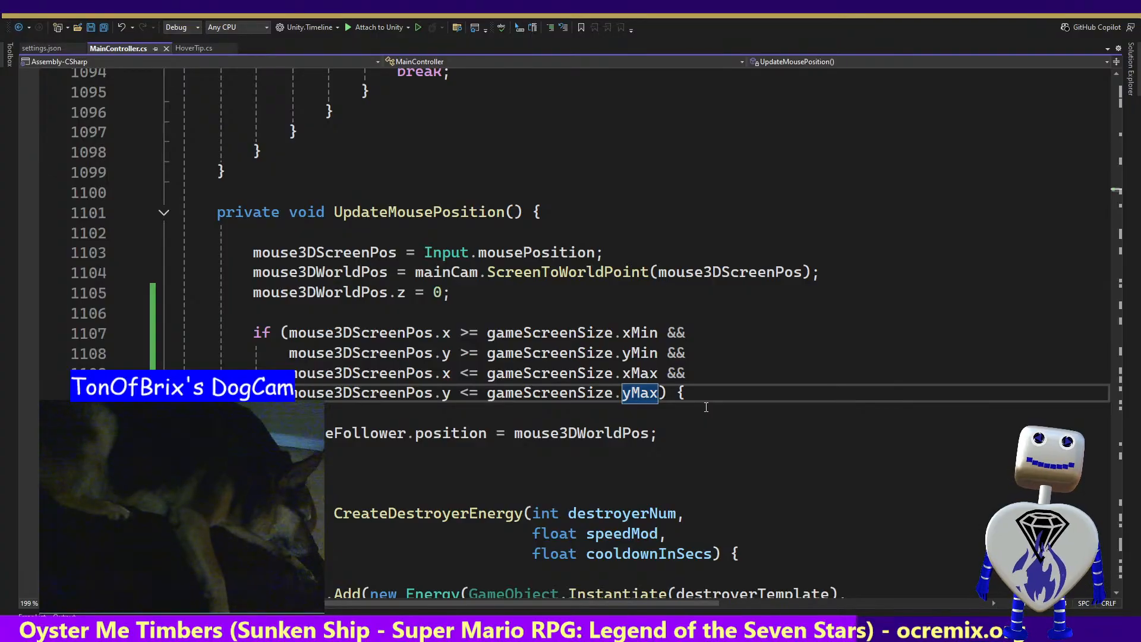
# Switch to Unity and test Celestial Crash in Play mode, restarting it once before stopping it
pyautogui.hotkey('alt', 'Tab')
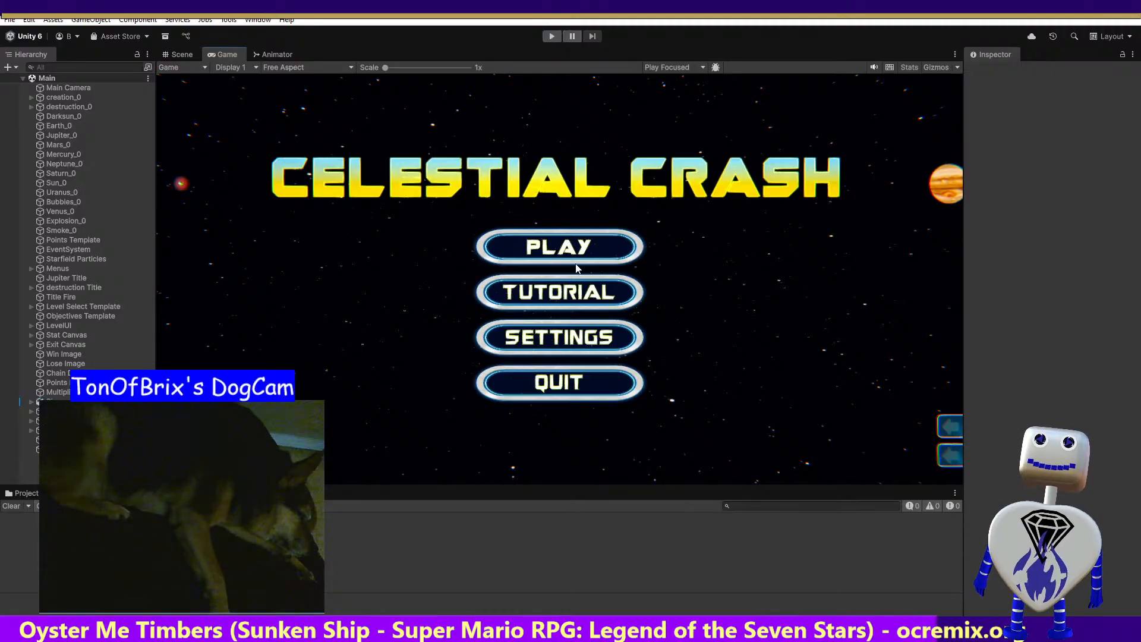
pyautogui.click(551, 37)
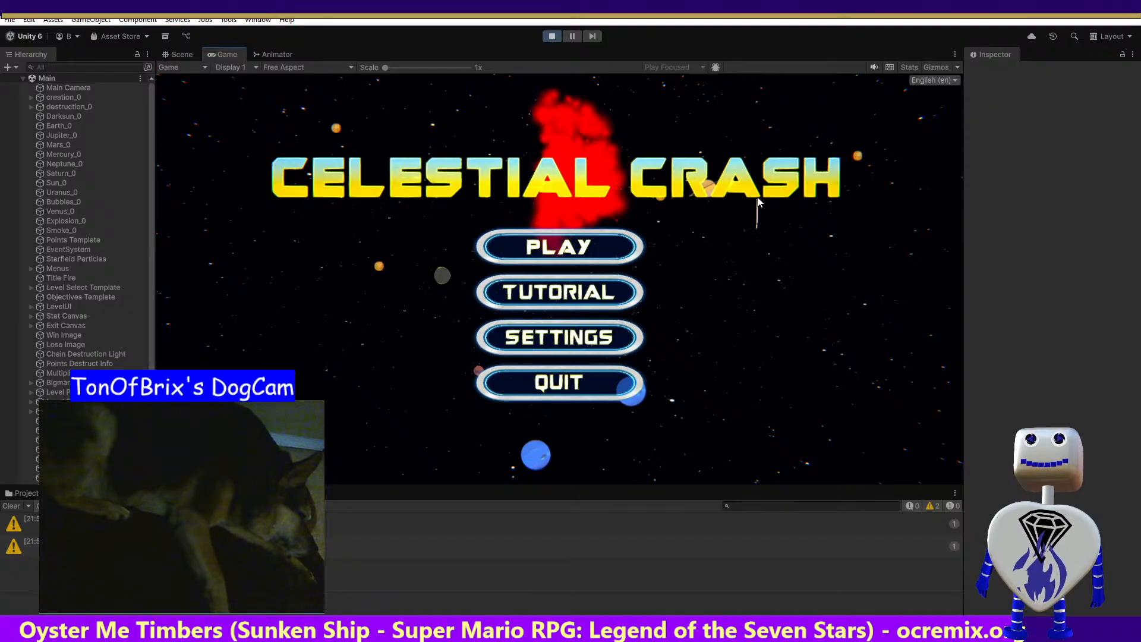
pyautogui.hotkey('ctrl', 'p')
pyautogui.click(550, 37)
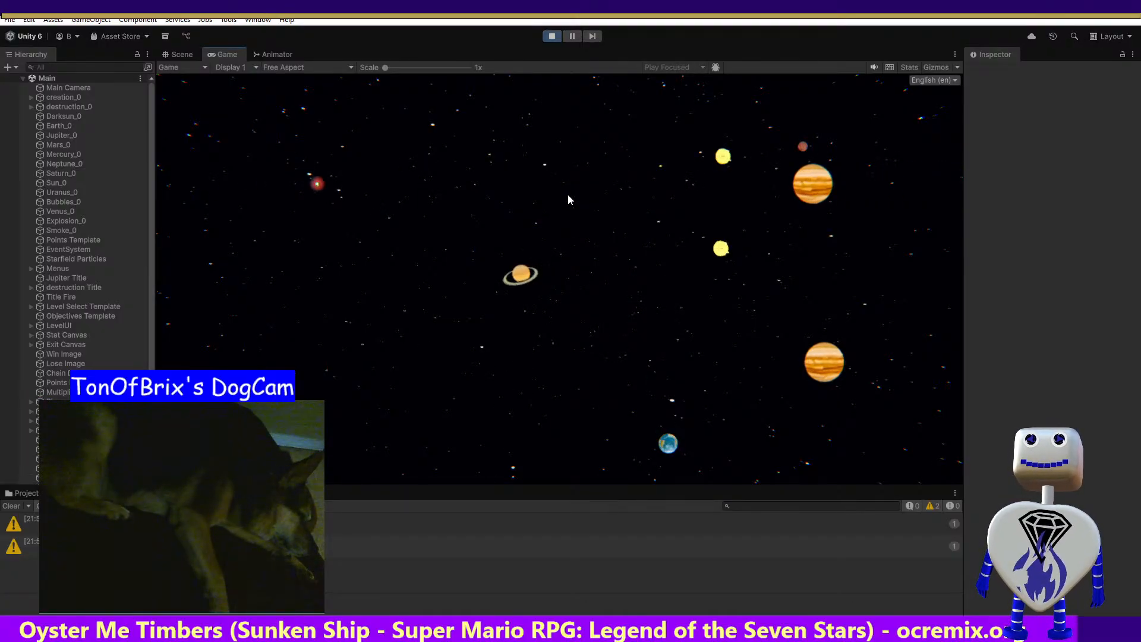
pyautogui.click(549, 37)
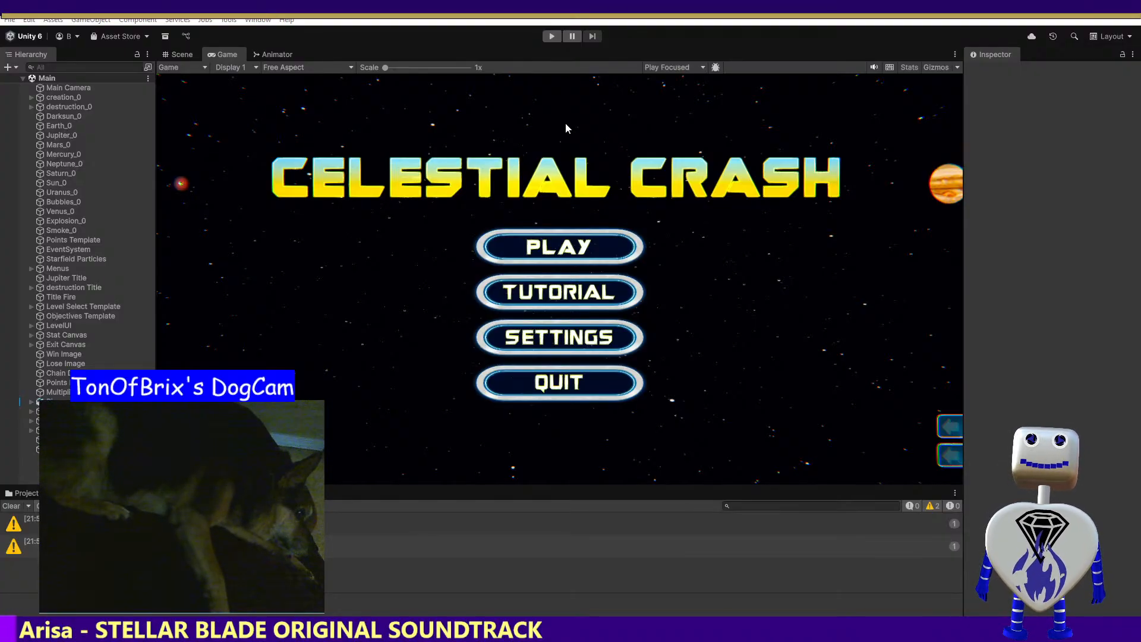
# Return to MainController.cs in Visual Studio and add a bool parameter named setMouseFollowPos to the UpdateMousePosition method
pyautogui.hotkey('alt', 'Tab')
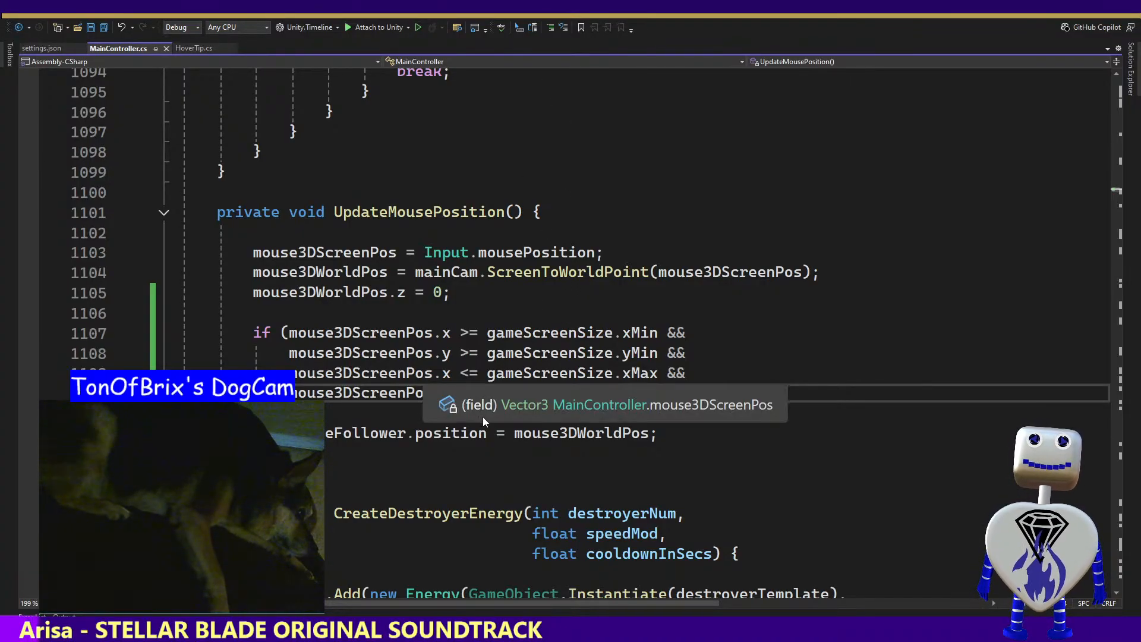
pyautogui.doubleClick(424, 212)
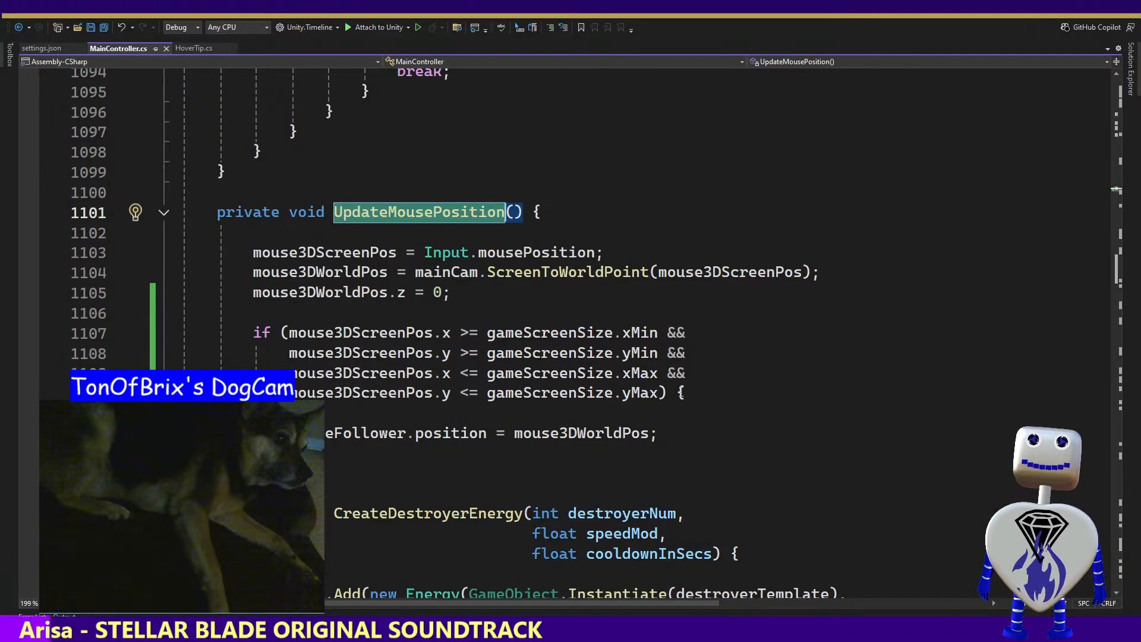
pyautogui.moveTo(693, 393); pyautogui.dragTo(701, 338)
pyautogui.click(673, 383)
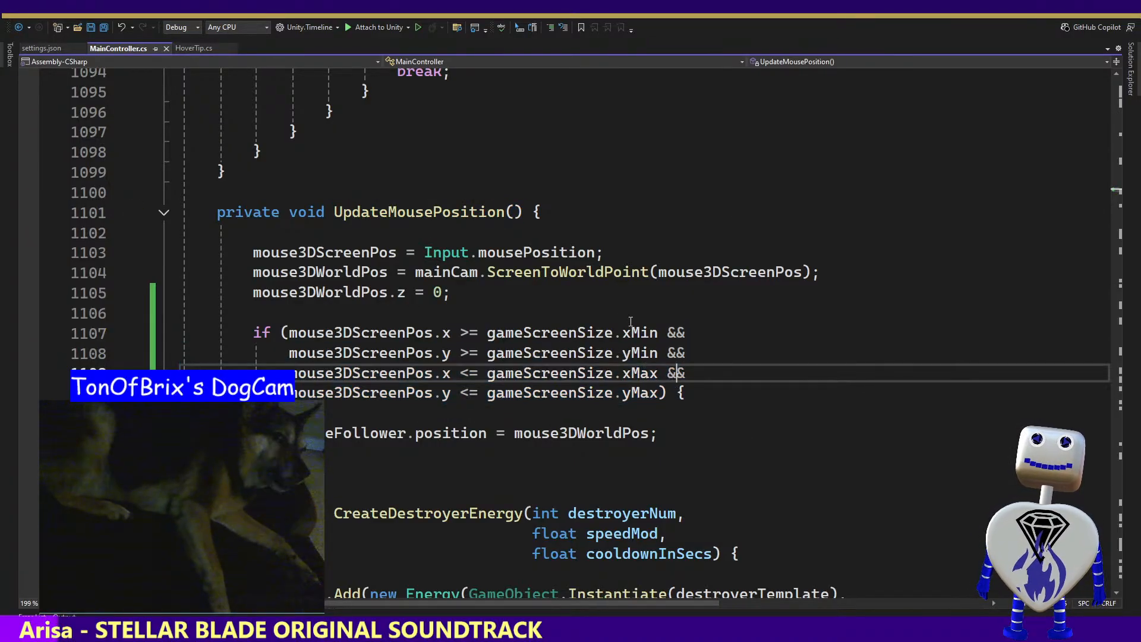
pyautogui.click(514, 212)
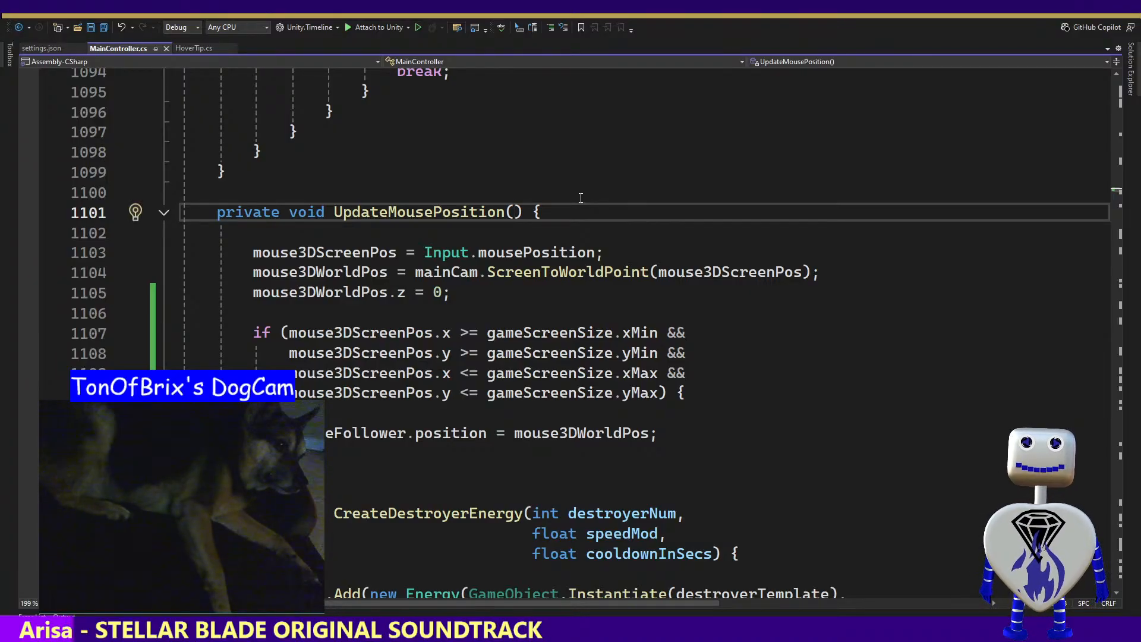
pyautogui.write('bool ')
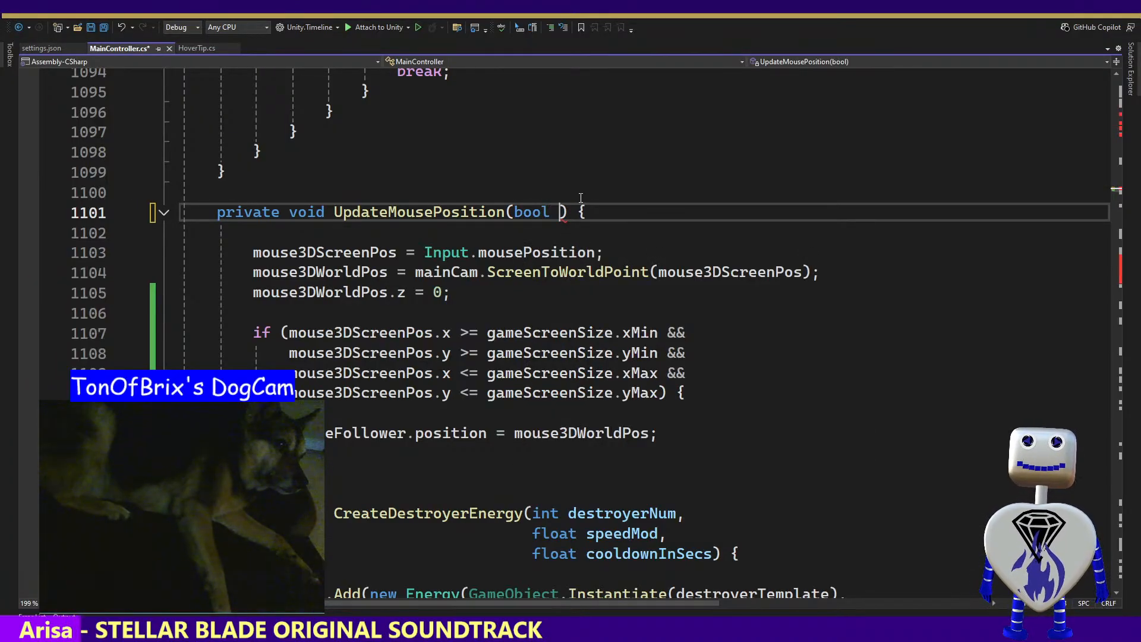
pyautogui.write('set')
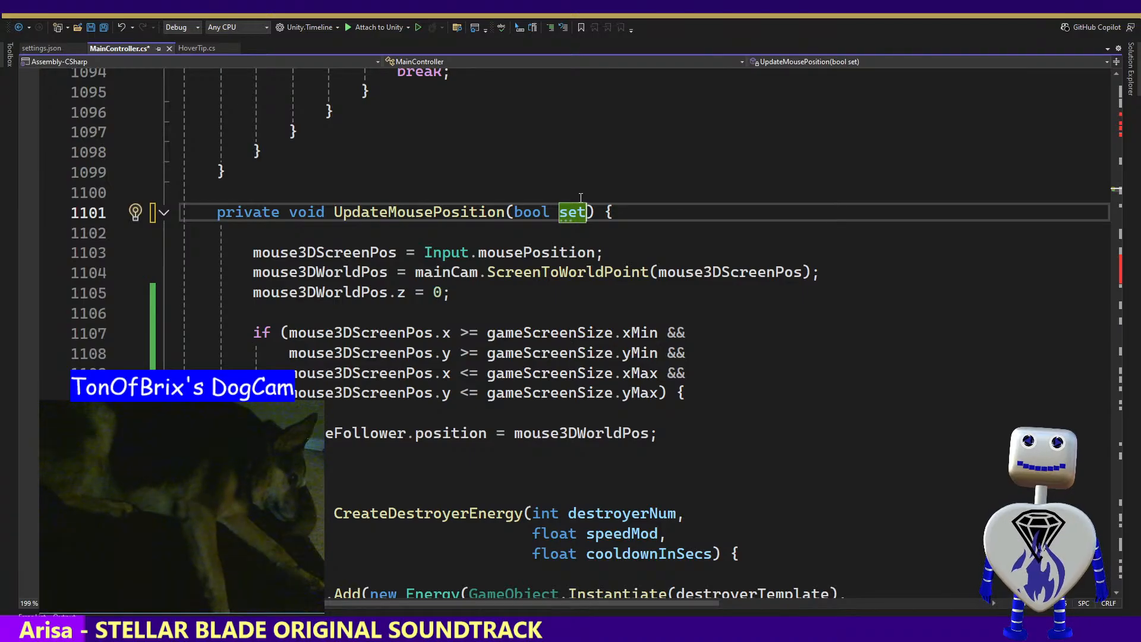
pyautogui.write('Mouse')
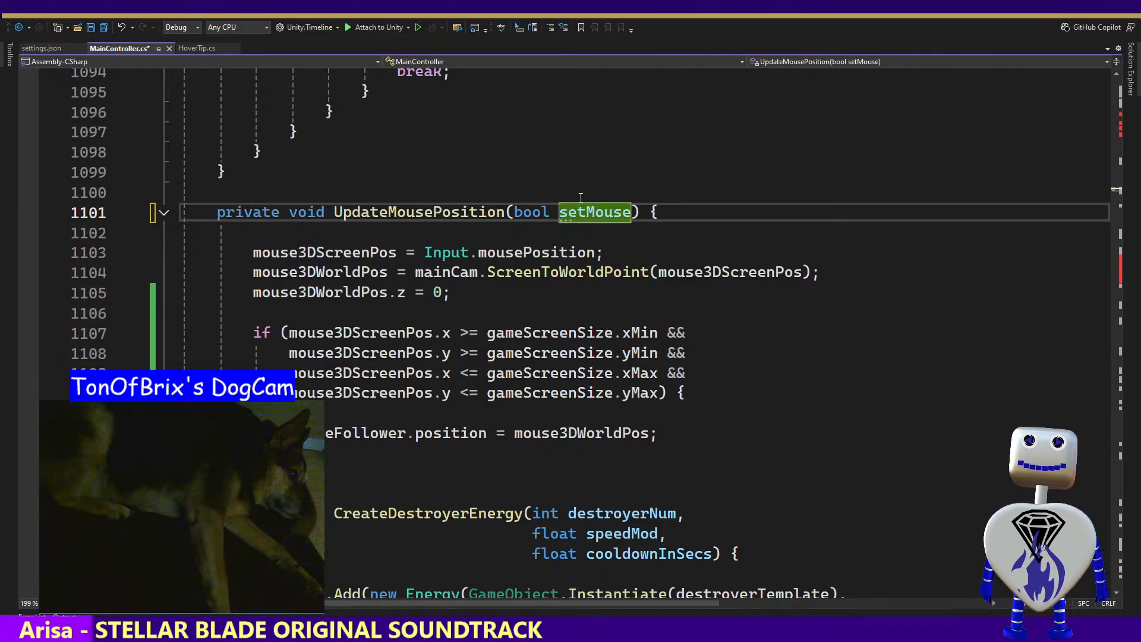
pyautogui.write('Folloe')
pyautogui.press('BackSpace')
pyautogui.press('BackSpace')
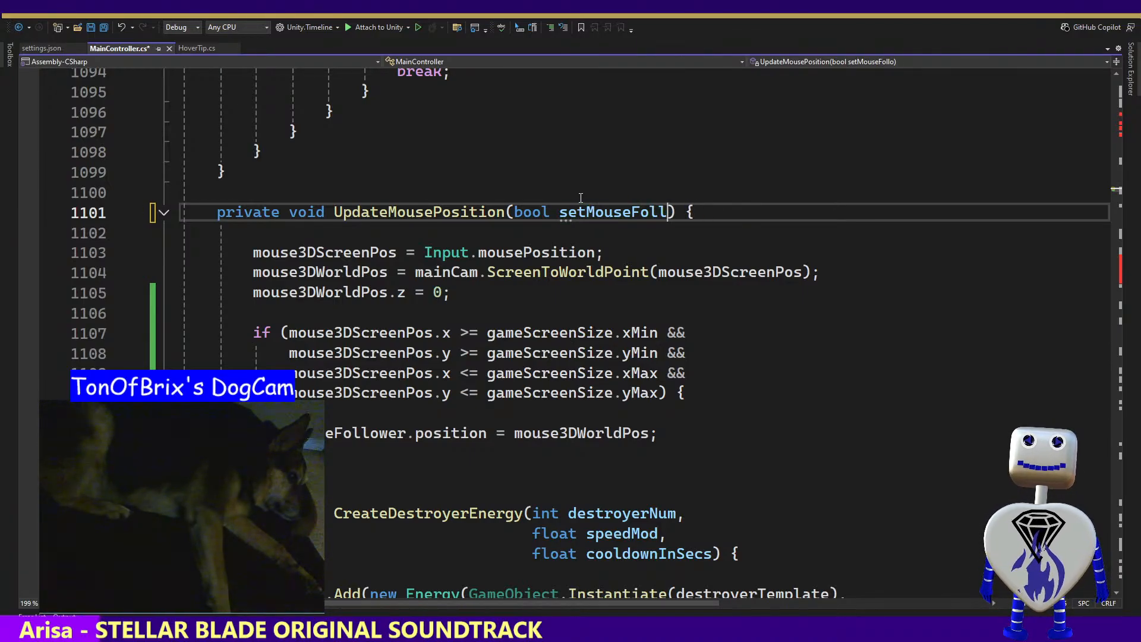
pyautogui.write('ow')
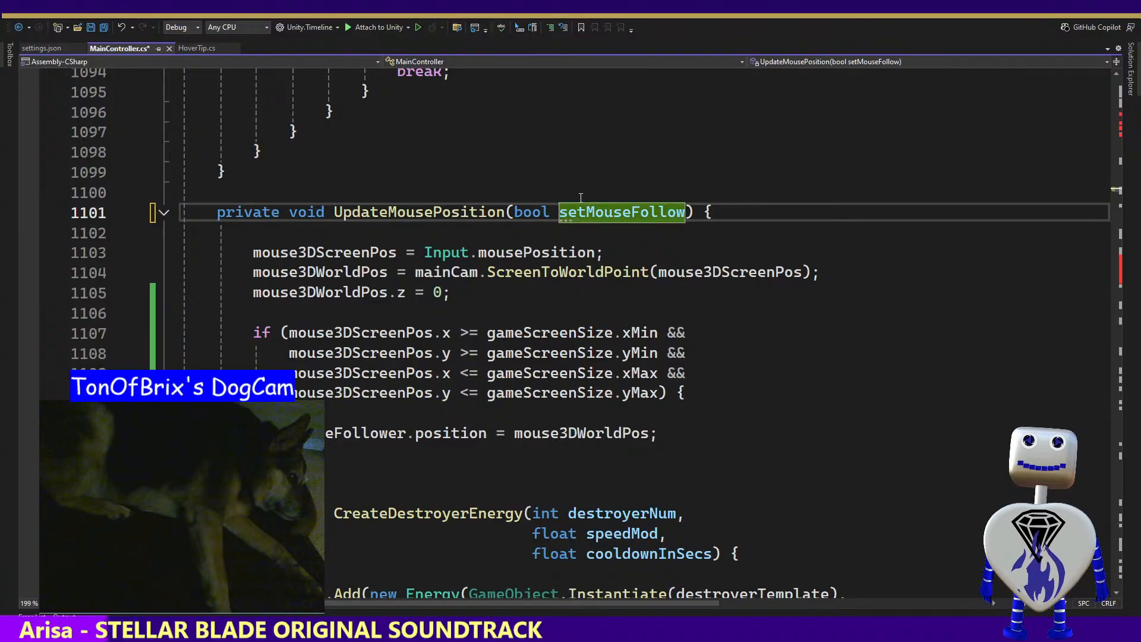
pyautogui.write('Pos')
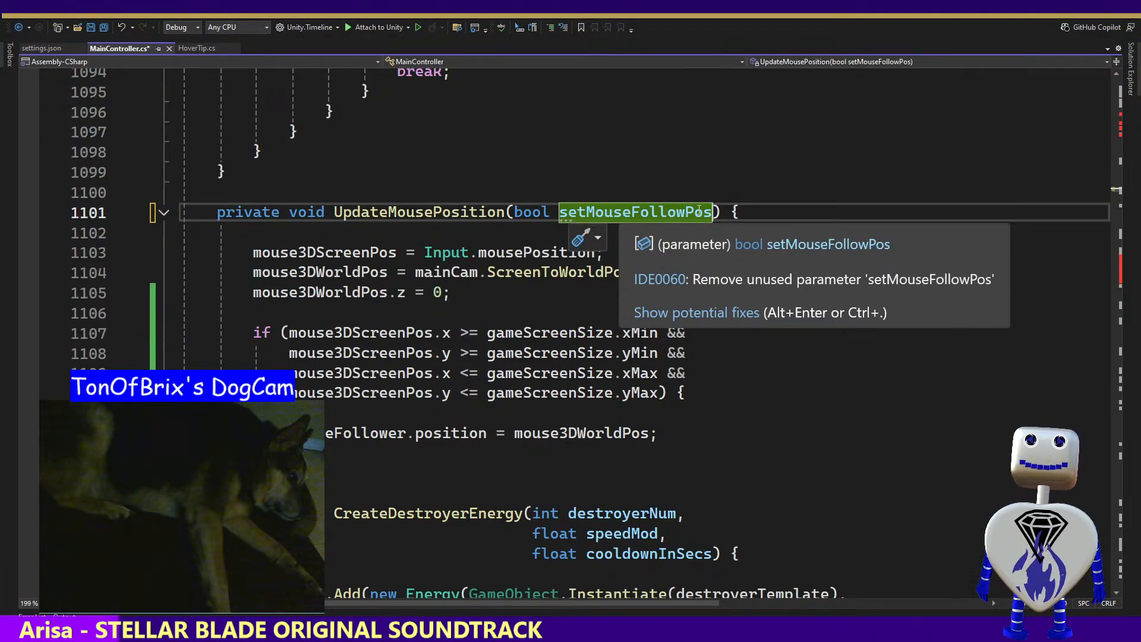
# Give the setMouseFollowPos parameter of UpdateMousePosition a default value of true
pyautogui.press('Right')
pyautogui.press('Left')
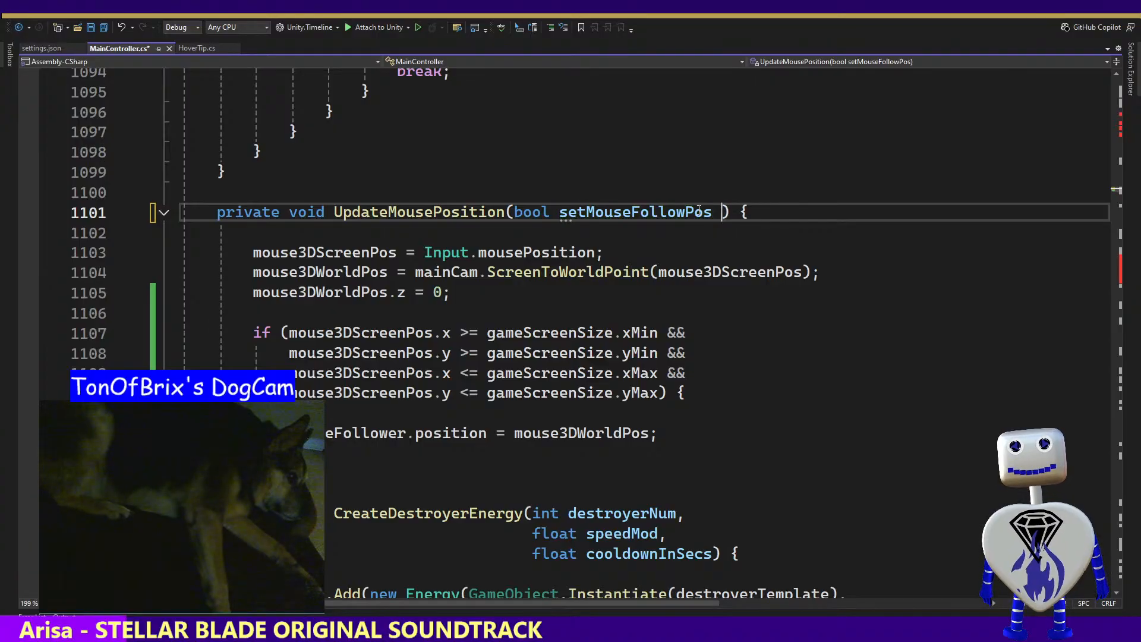
pyautogui.write('= true')
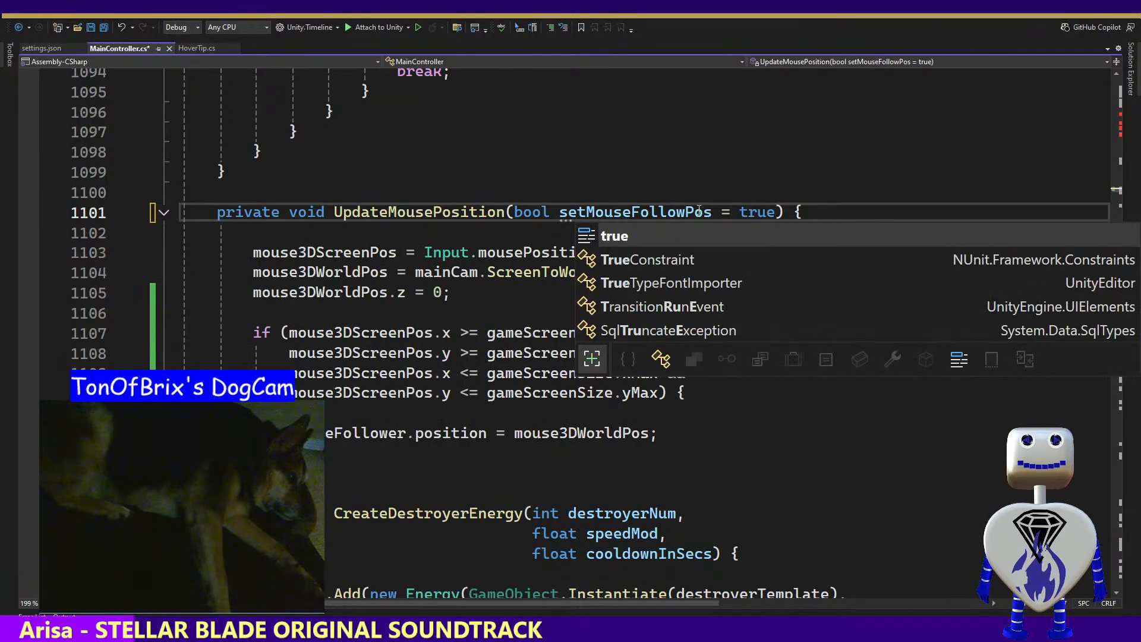
# Replace the four gameScreenSize comparisons in UpdateMousePosition's if condition with setMouseFollowPos, and save MainController.cs
pyautogui.click(666, 212)
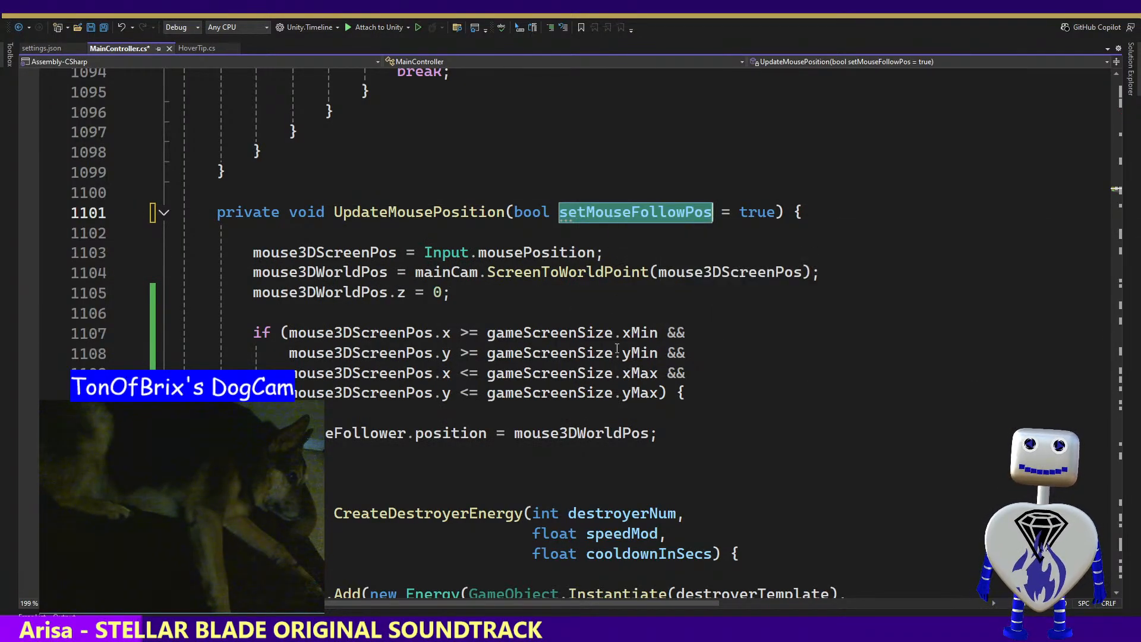
pyautogui.moveTo(658, 390); pyautogui.dragTo(289, 333)
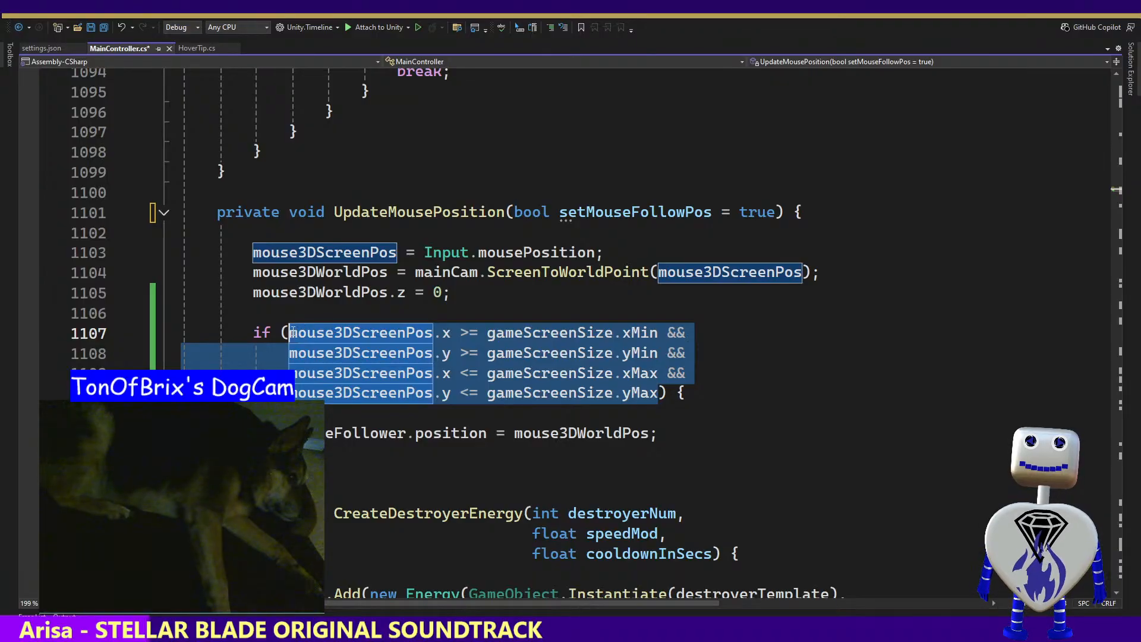
pyautogui.write('setMouseFollowPos) {')
pyautogui.hotkey('ctrl', 's')
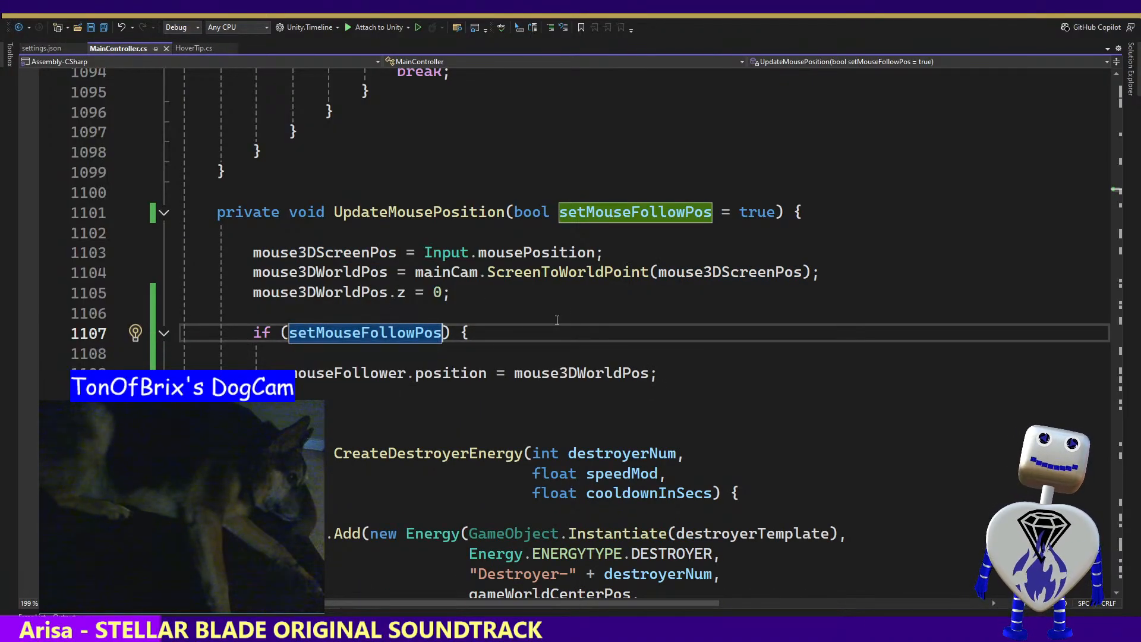
# Find all references to UpdateMousePosition, pass false to its call in Start() on line 356, and save MainController.cs
pyautogui.click(422, 213)
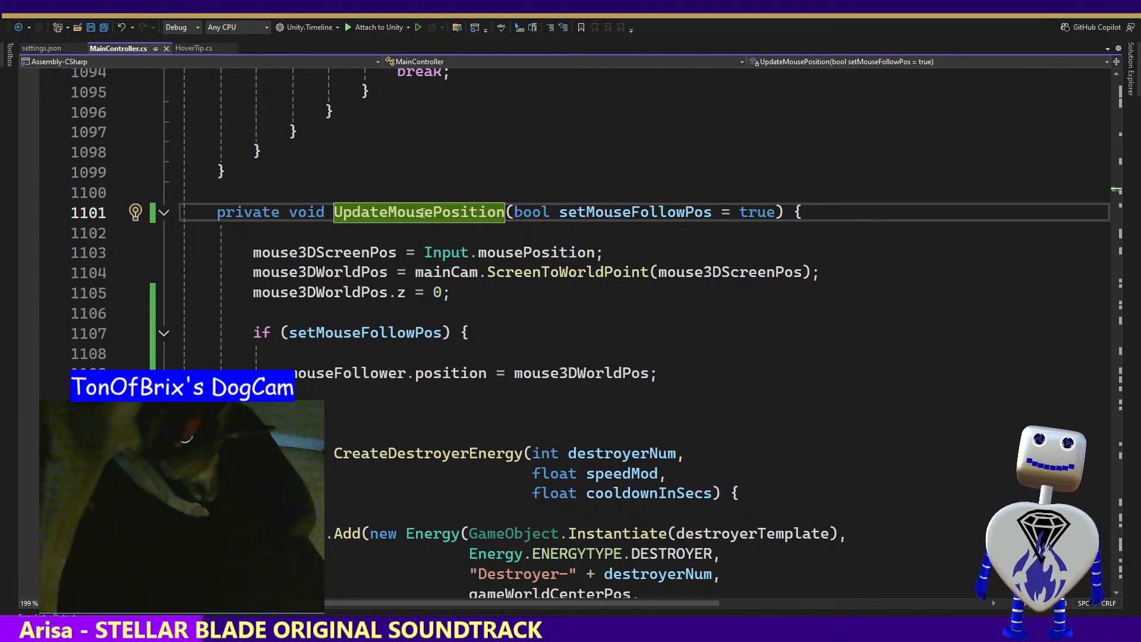
pyautogui.rightClick(429, 207)
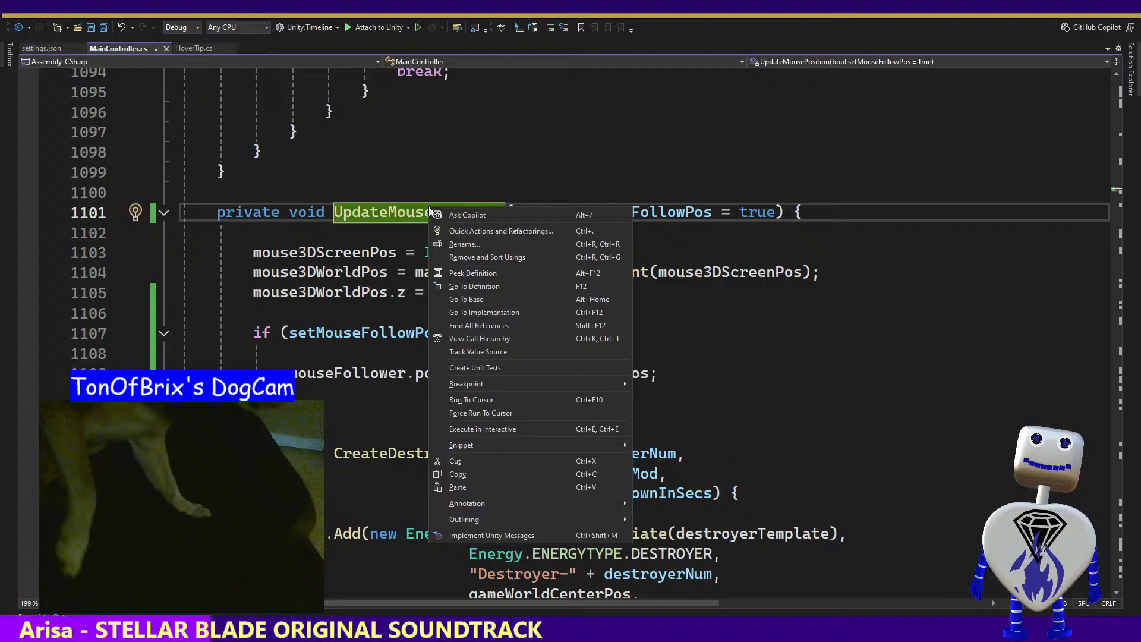
pyautogui.click(514, 326)
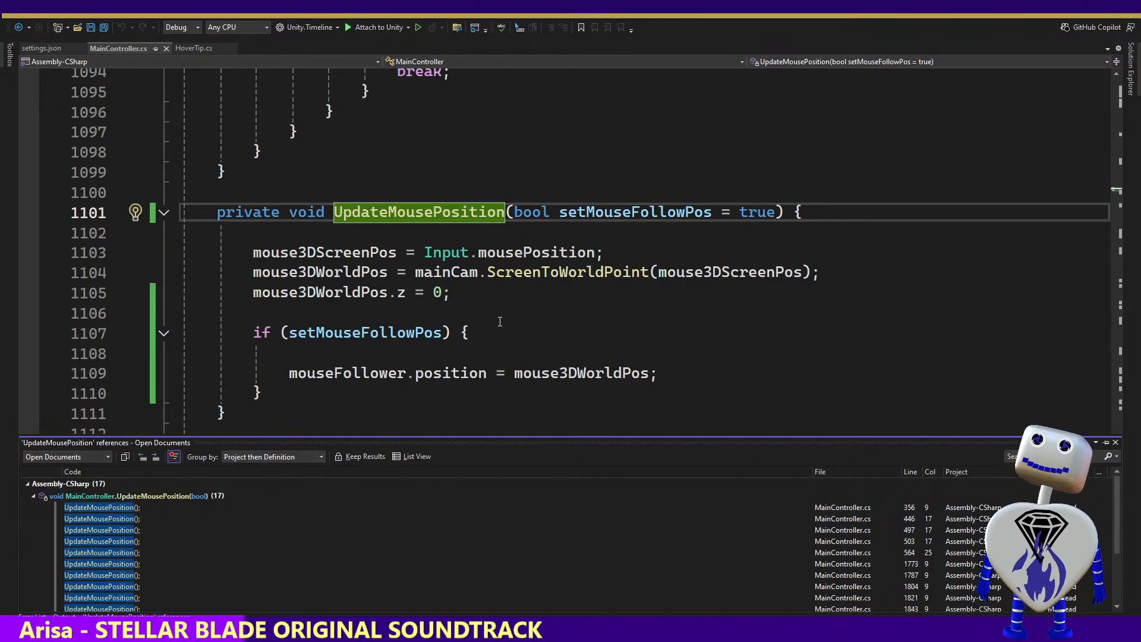
pyautogui.click(108, 507)
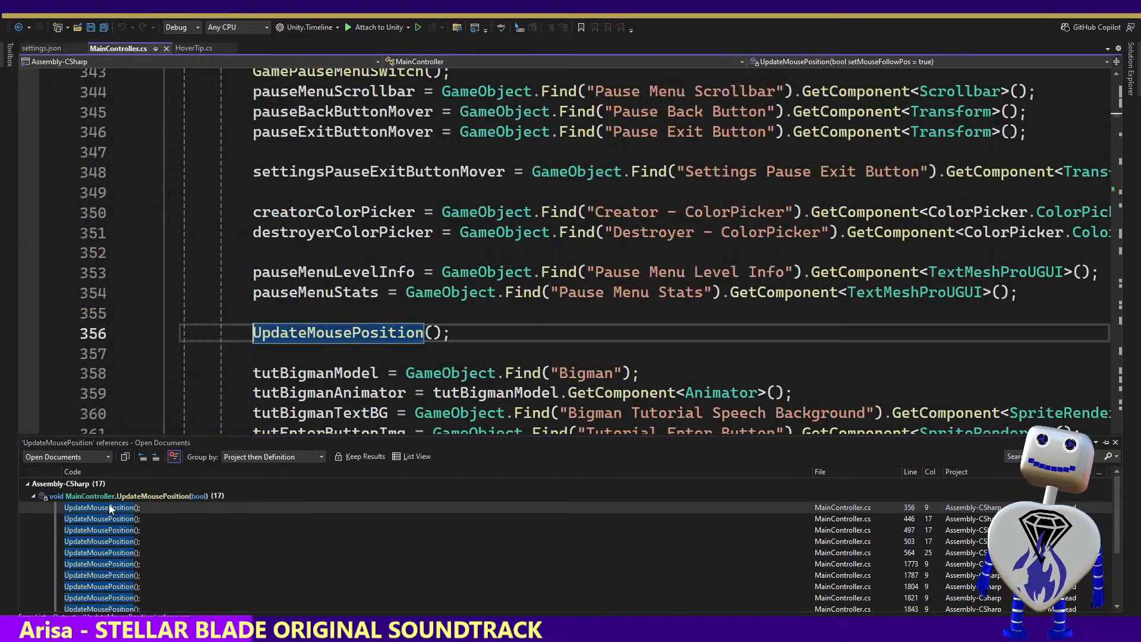
pyautogui.click(434, 333)
pyautogui.write('fa')
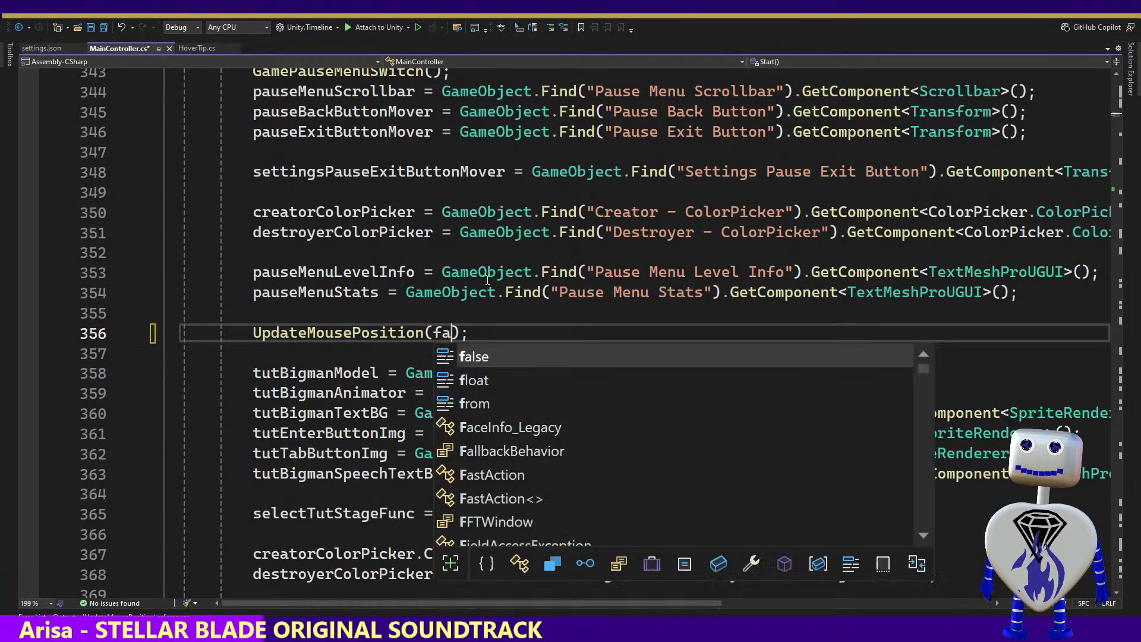
pyautogui.write('lse')
pyautogui.click(531, 252)
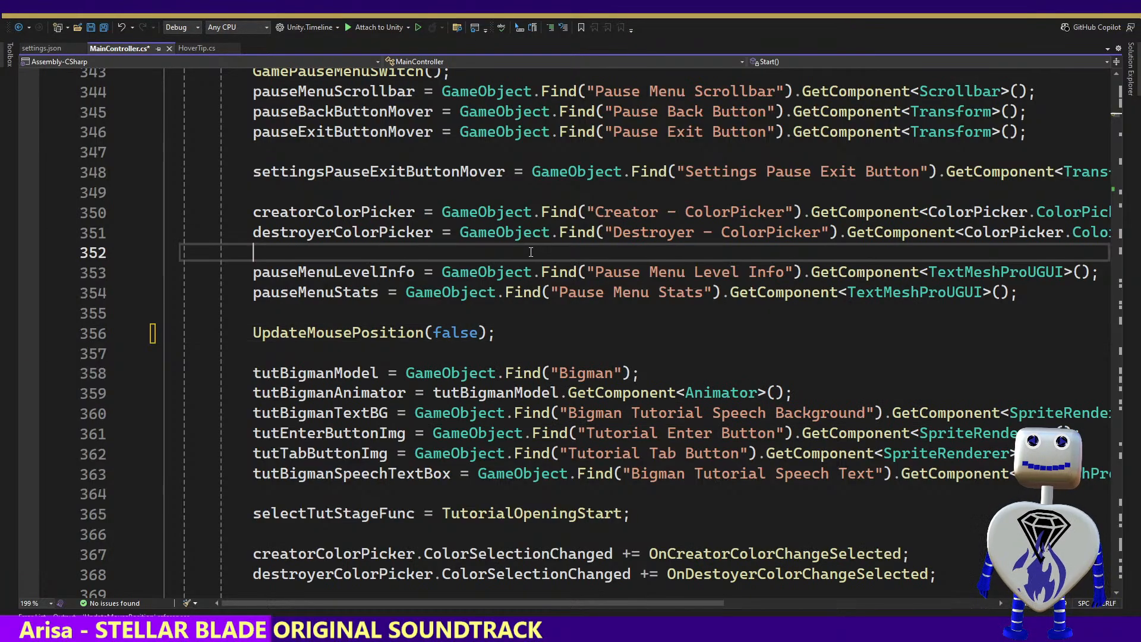
pyautogui.hotkey('ctrl', 's')
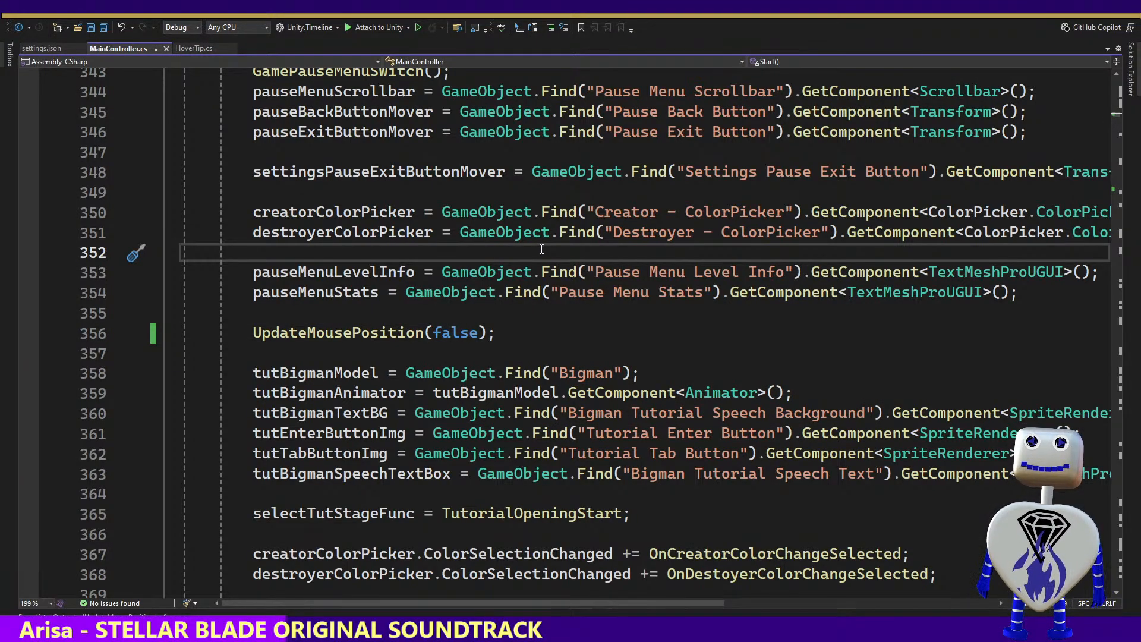
# Switch to Unity and run Celestial Crash twice in Play mode to check the mouse trail at startup, stopping it each time
pyautogui.hotkey('alt', 'Tab')
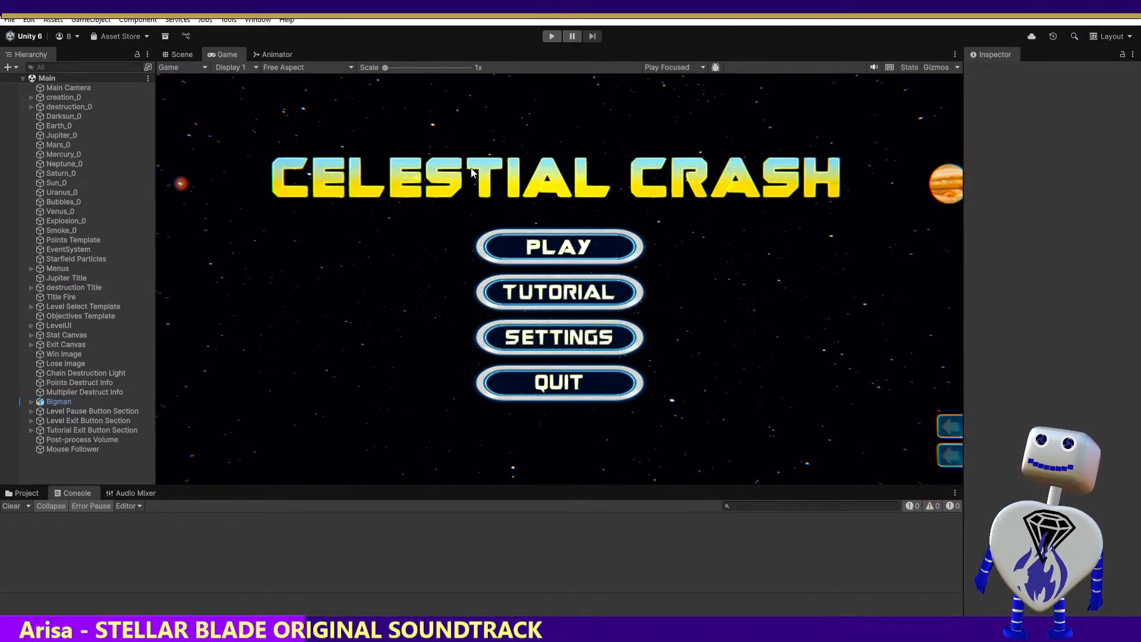
pyautogui.click(552, 36)
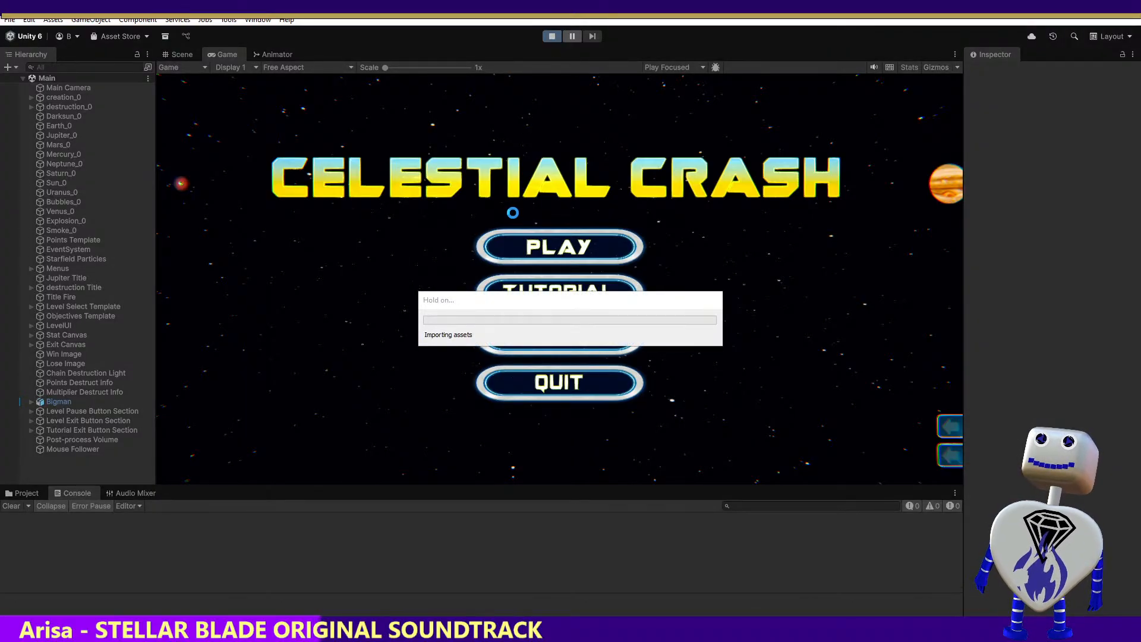
pyautogui.click(575, 235)
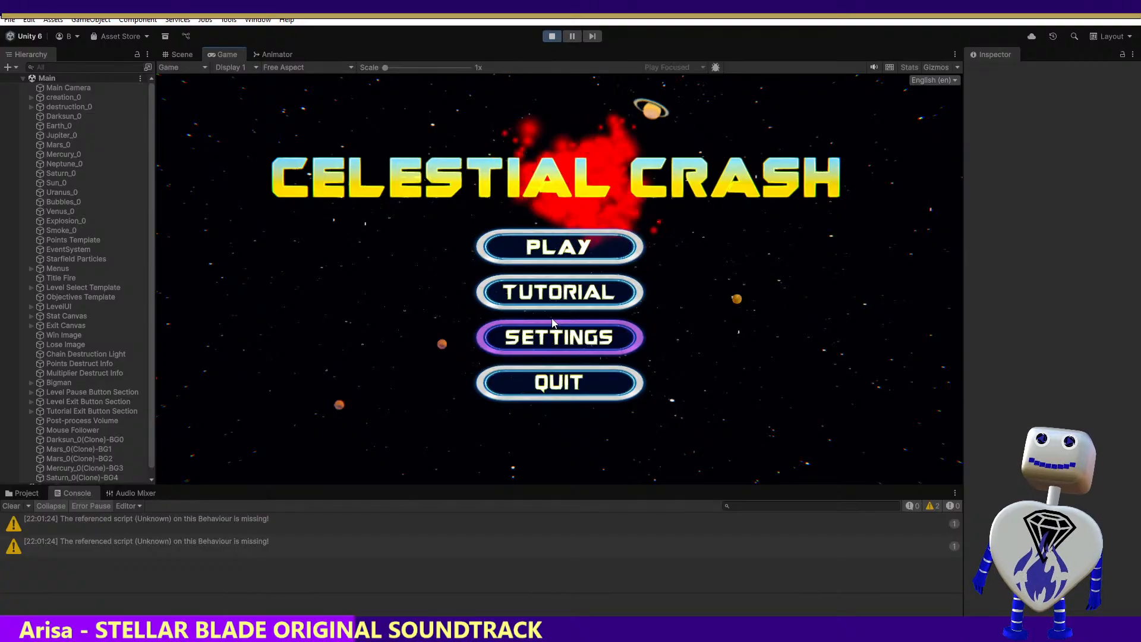
pyautogui.hotkey('ctrl', 'p')
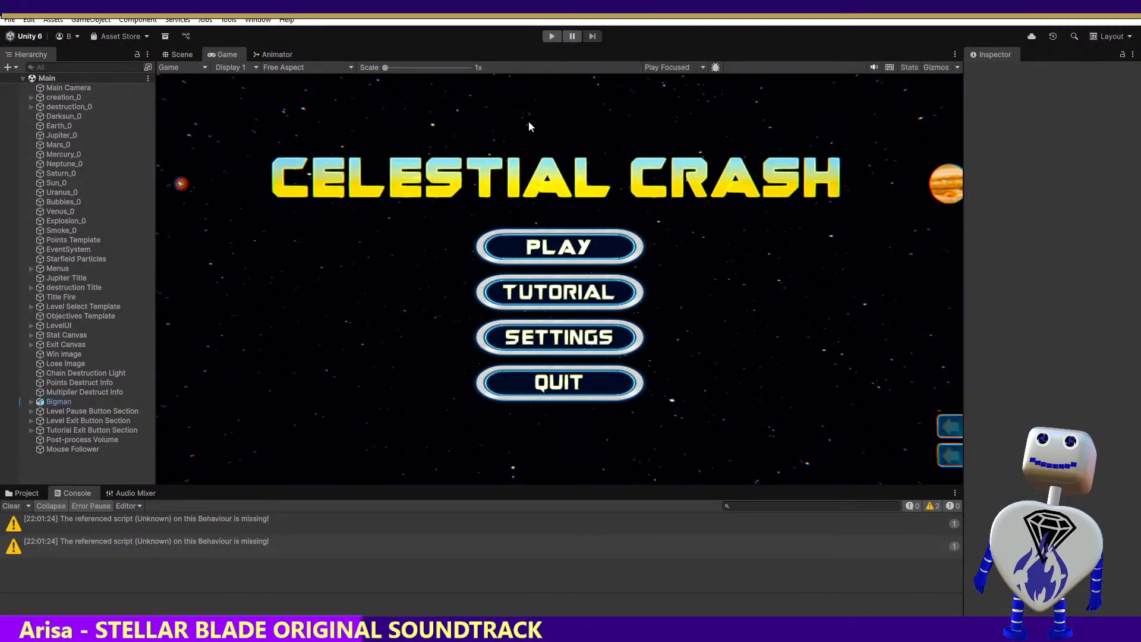
pyautogui.hotkey('ctrl', 'p')
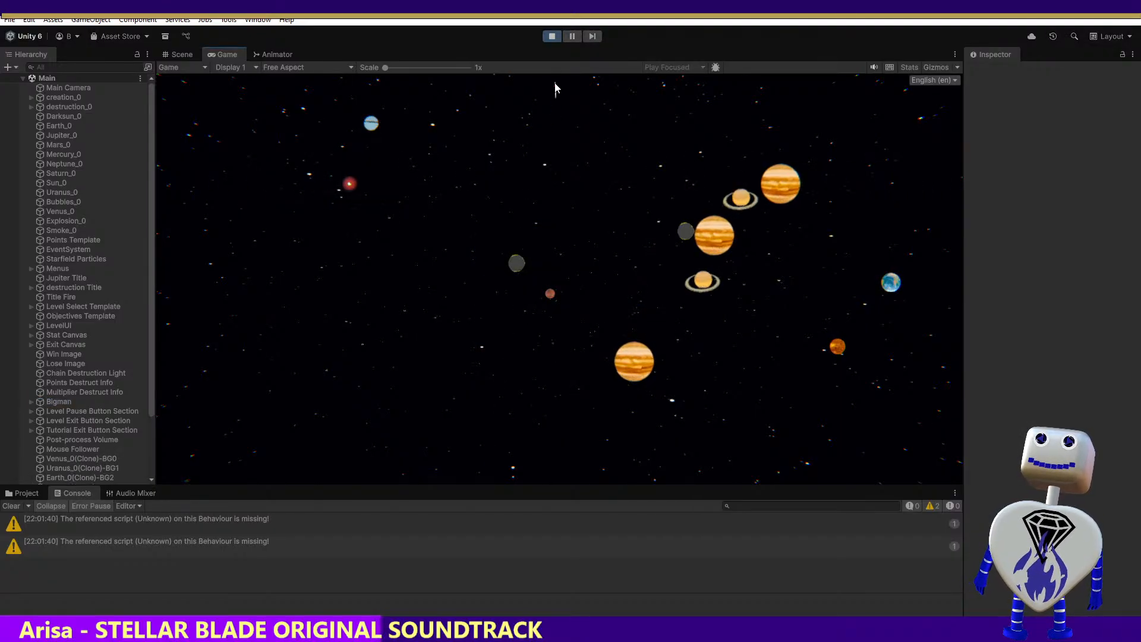
pyautogui.hotkey('ctrl', 'p')
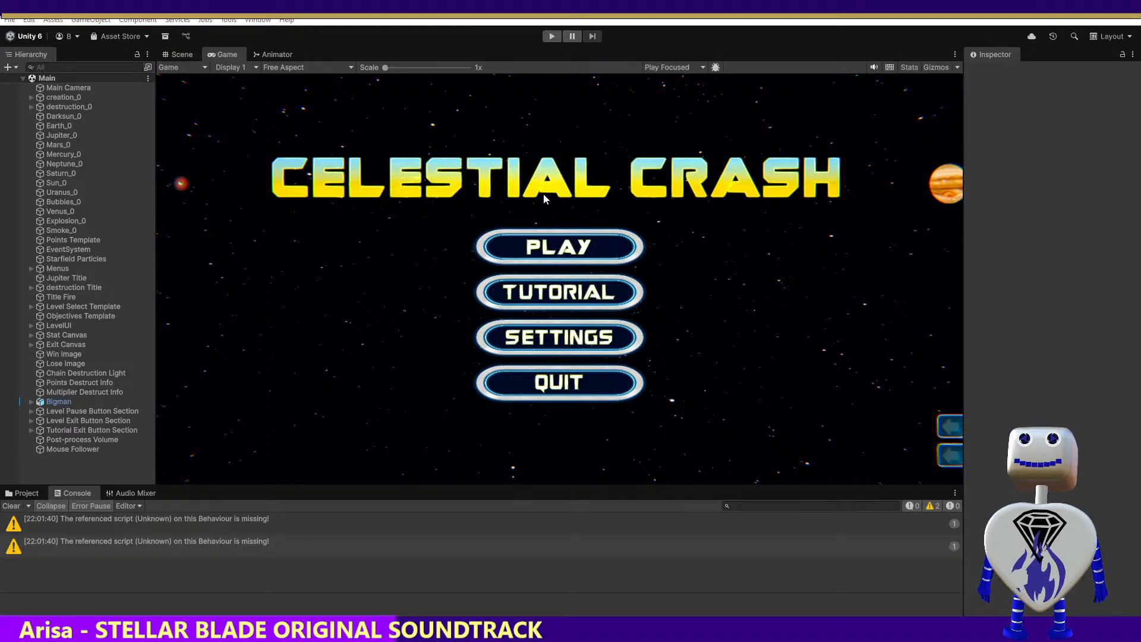
# Return to Visual Studio and examine the UpdateMousePosition calls in the MAINMENU, TUTORIAL and LEVEL_SELECT cases of Update()
pyautogui.hotkey('alt', 'Tab')
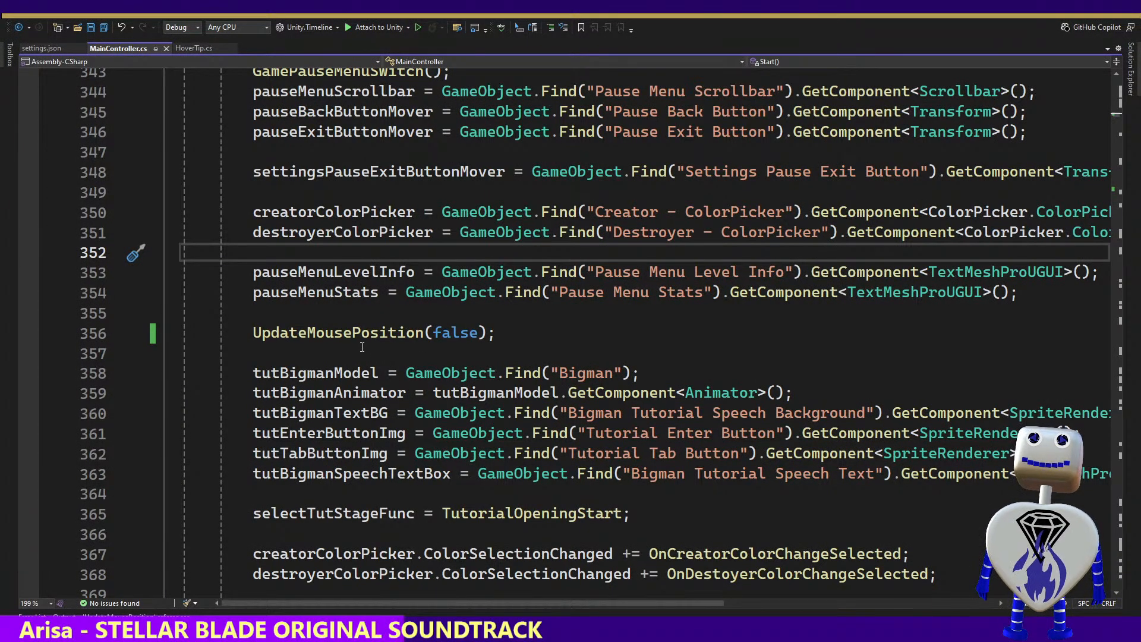
pyautogui.click(364, 333)
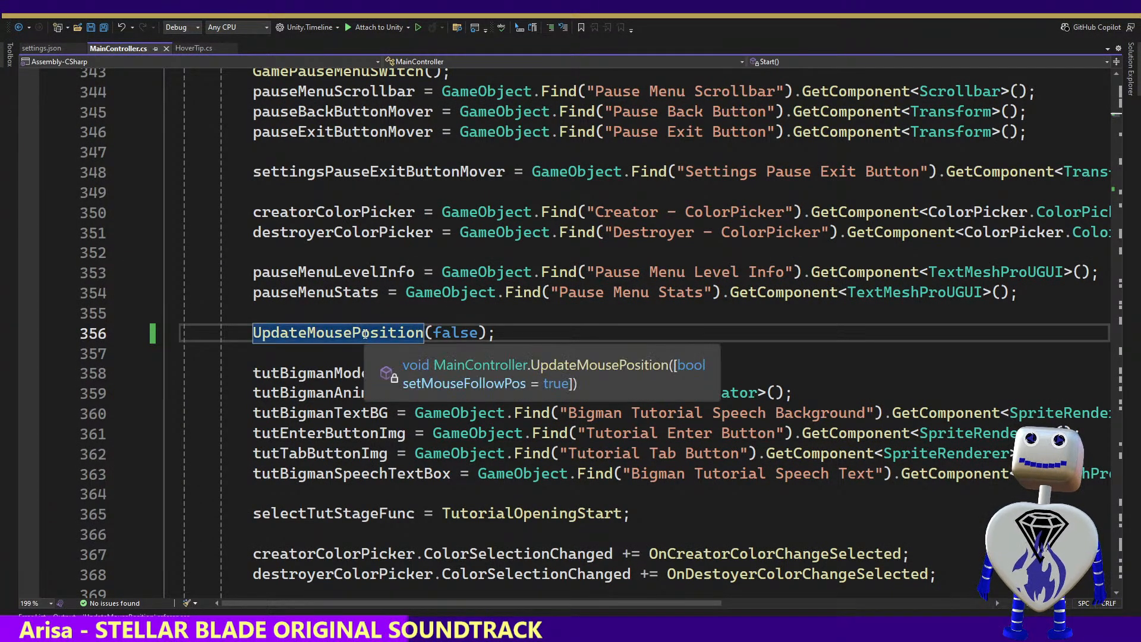
pyautogui.rightClick(364, 334)
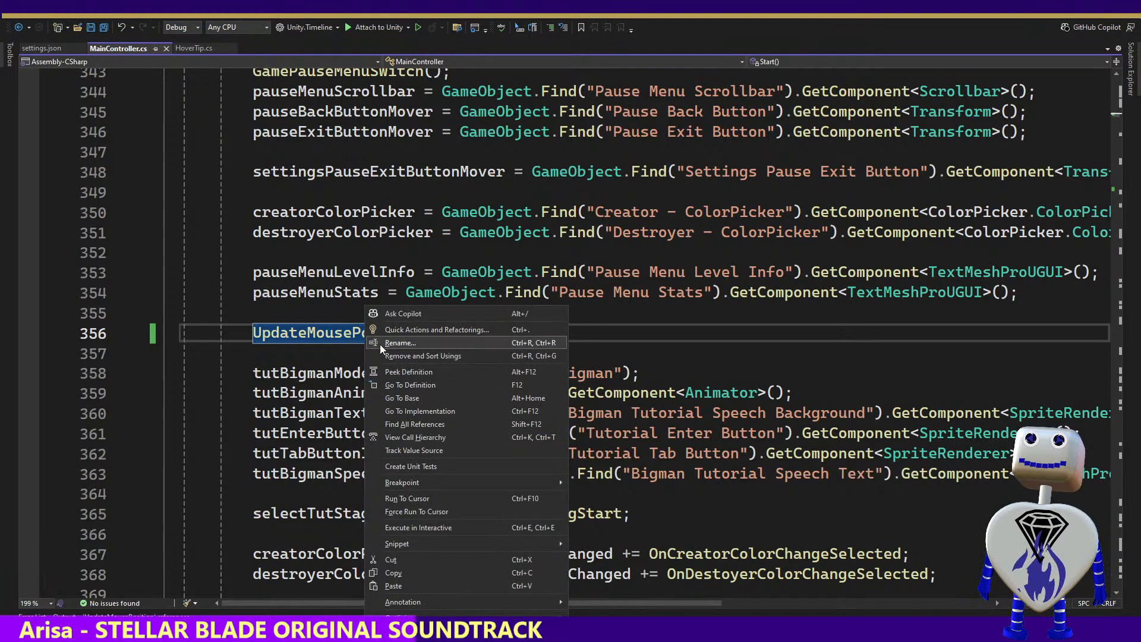
pyautogui.click(410, 410)
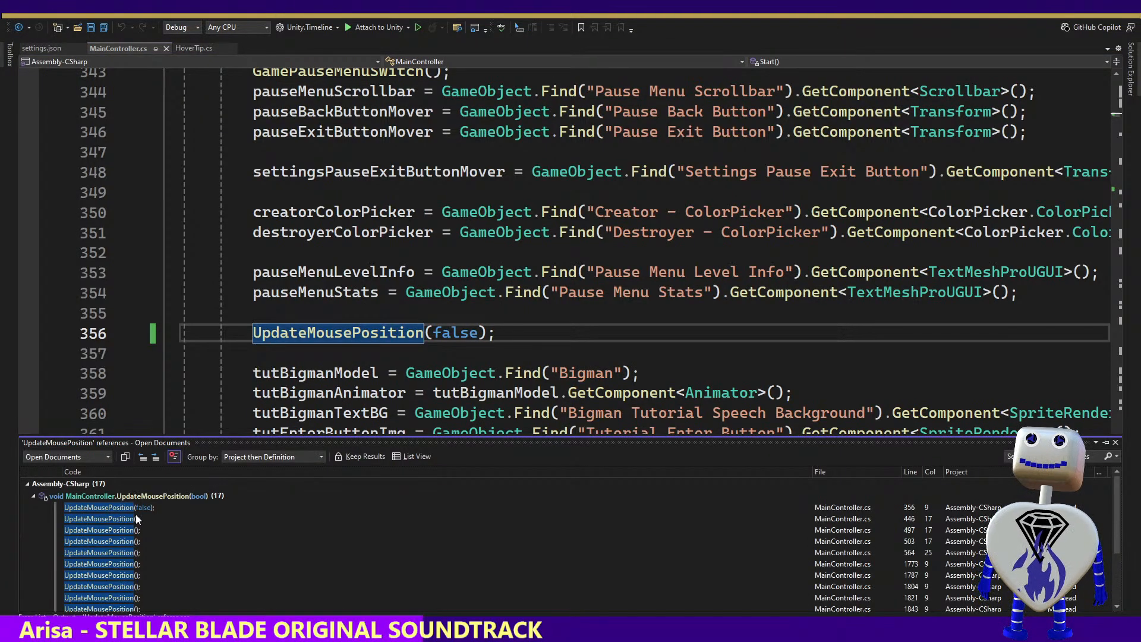
pyautogui.click(128, 519)
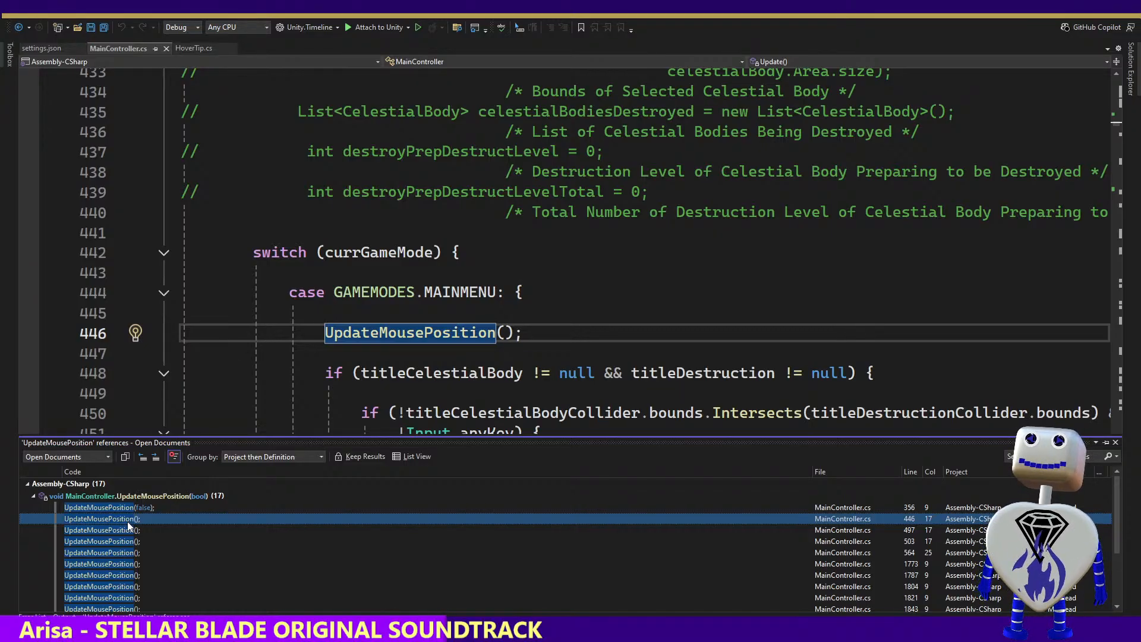
pyautogui.click(122, 530)
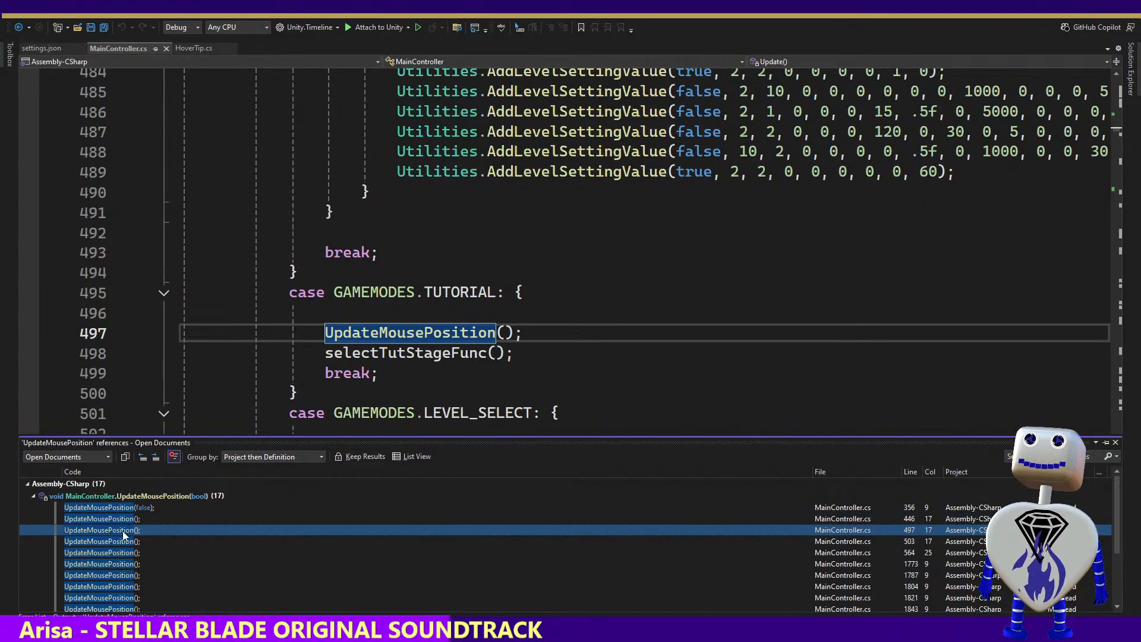
pyautogui.click(119, 519)
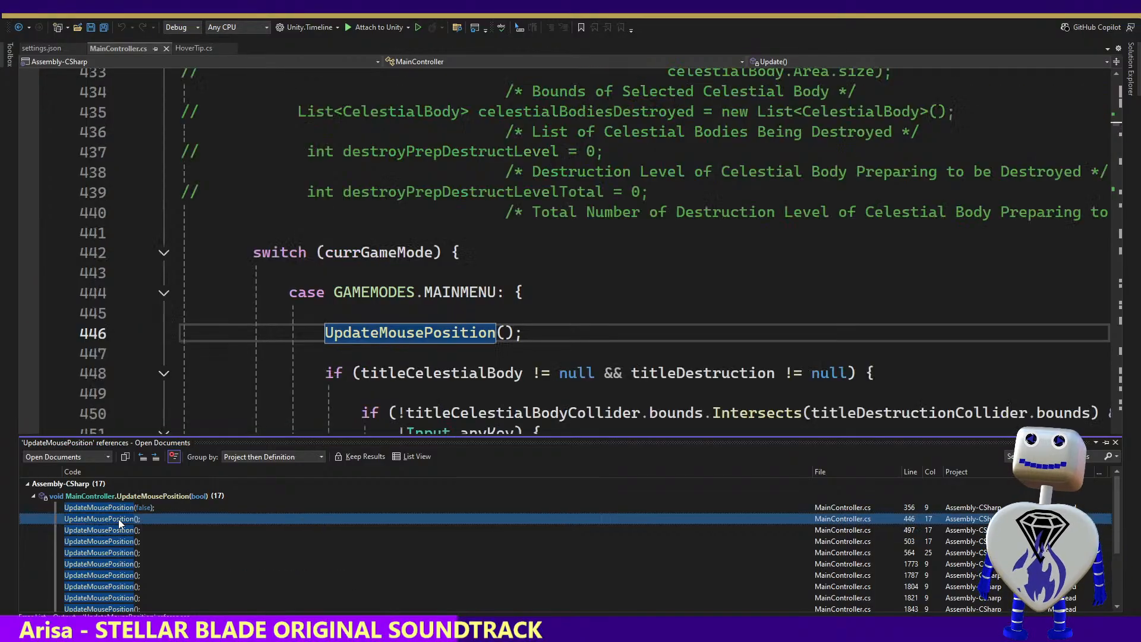
pyautogui.click(115, 530)
pyautogui.click(118, 540)
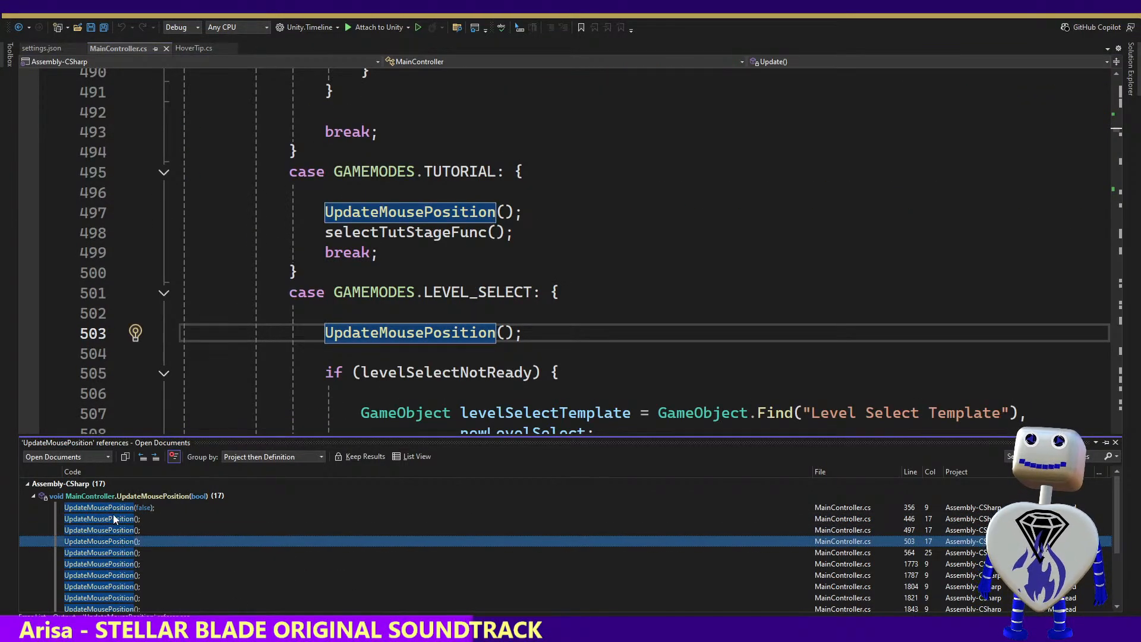
pyautogui.click(116, 519)
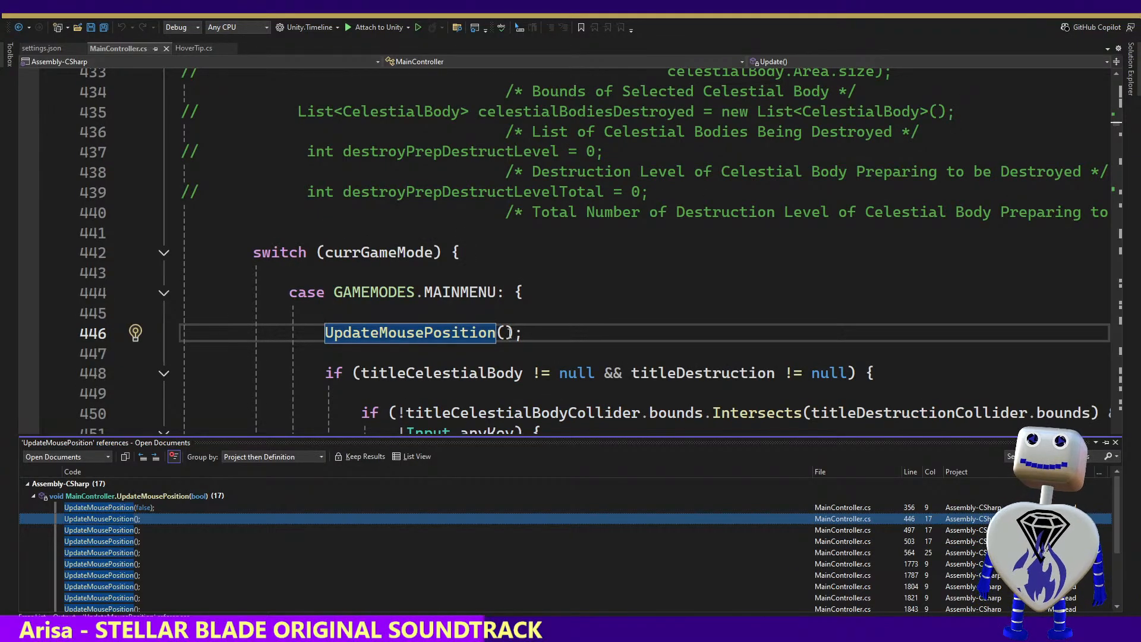
pyautogui.moveTo(501, 333)
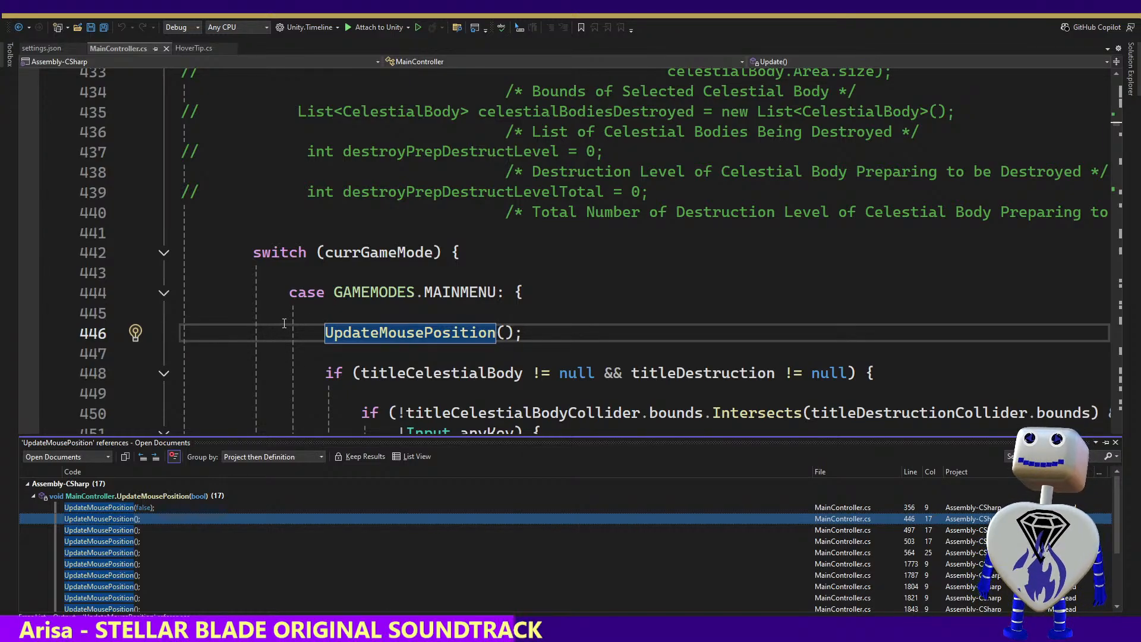
# Switch to Unity and set the Mouse Follower object's X and Y position to 0
pyautogui.hotkey('alt', 'Tab')
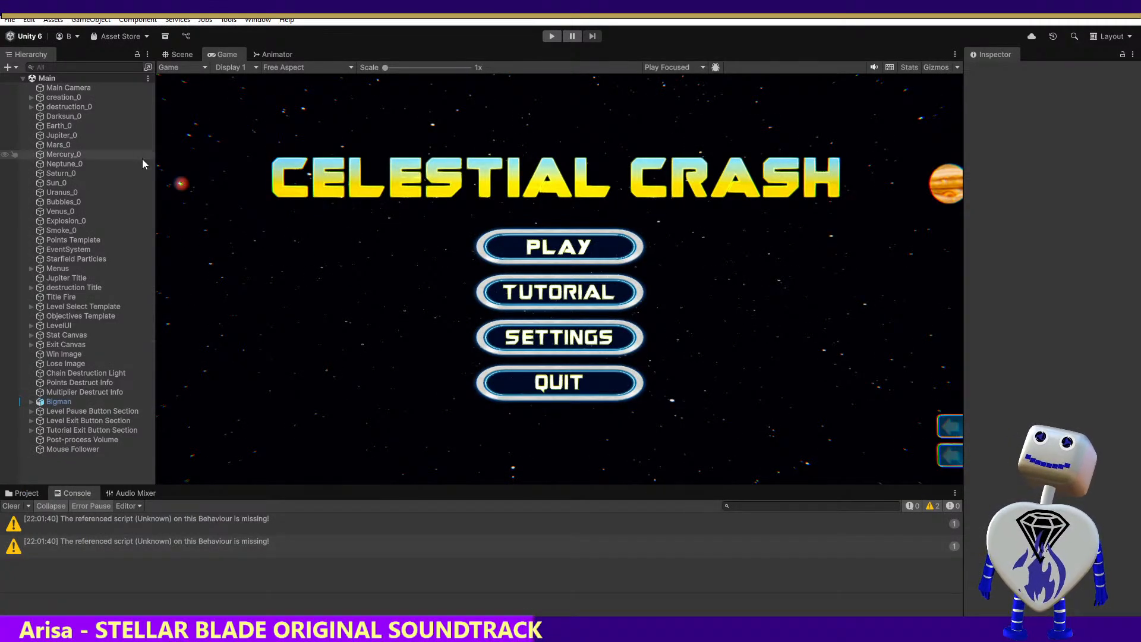
pyautogui.click(84, 450)
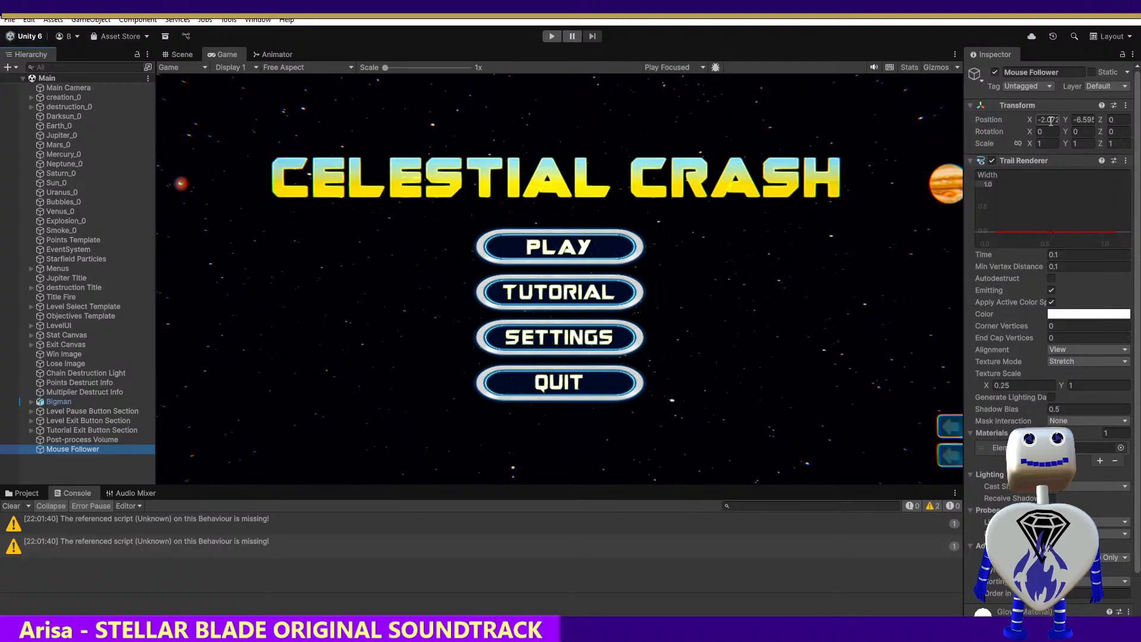
pyautogui.click(1045, 118)
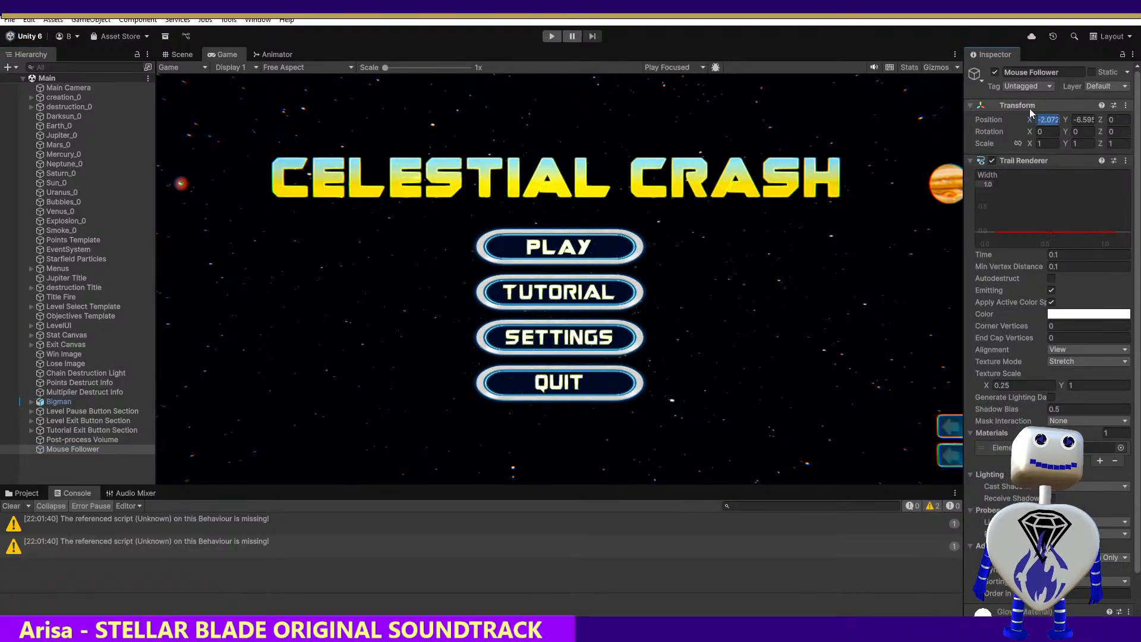
pyautogui.write('0')
pyautogui.click(1075, 120)
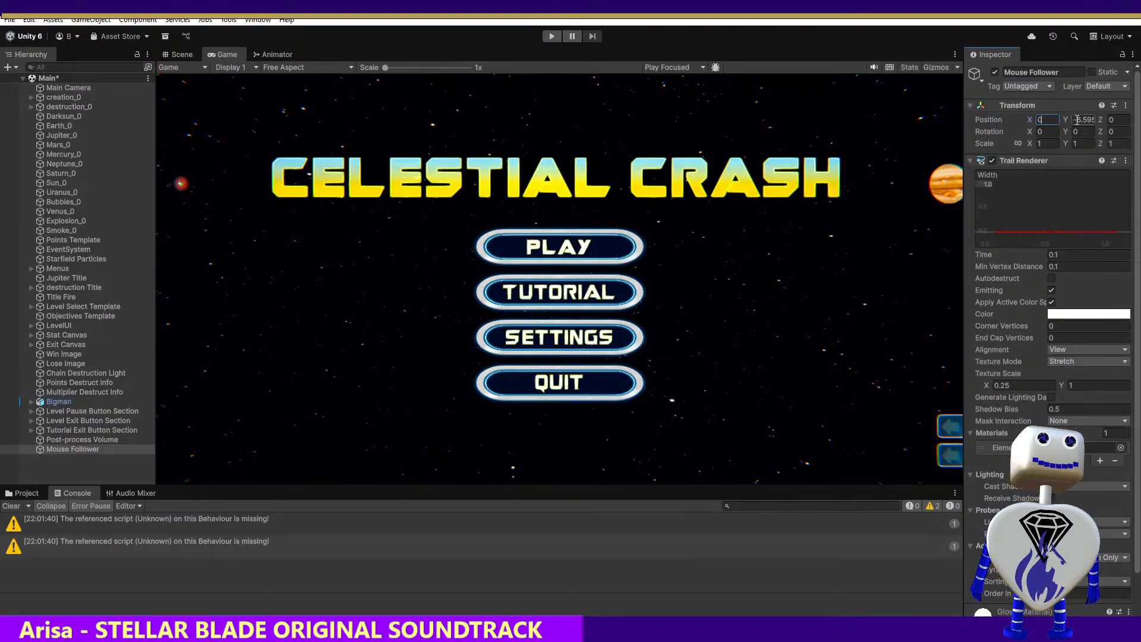
pyautogui.write('0')
pyautogui.click(787, 154)
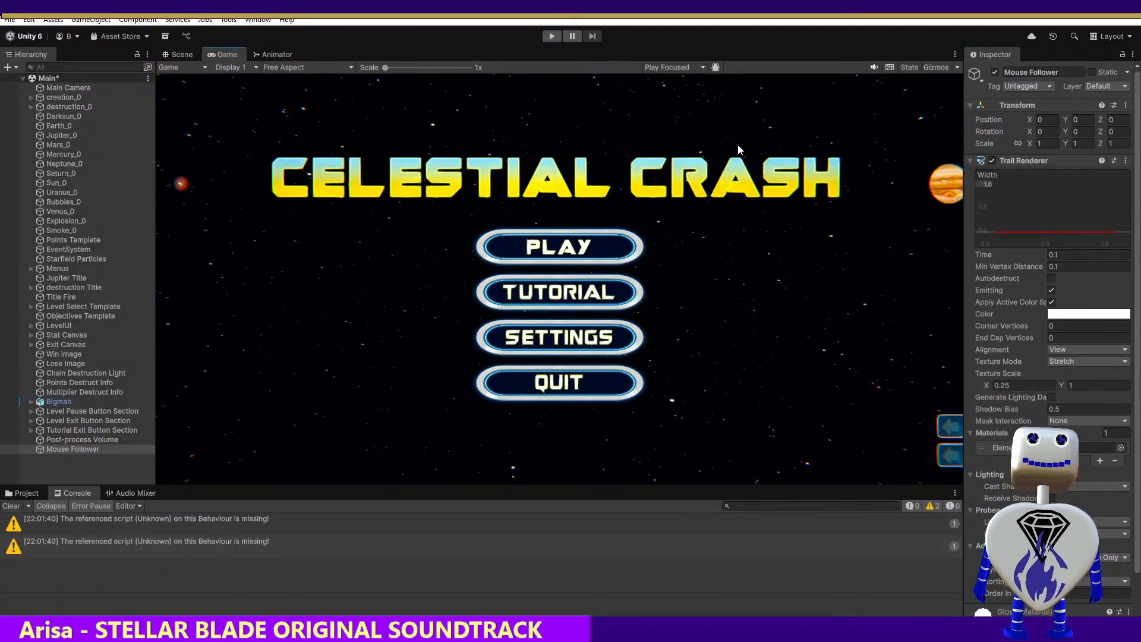
# Run the game in Play mode, check the Mouse Follower's position and Trail Renderer settings, and stop it
pyautogui.click(552, 36)
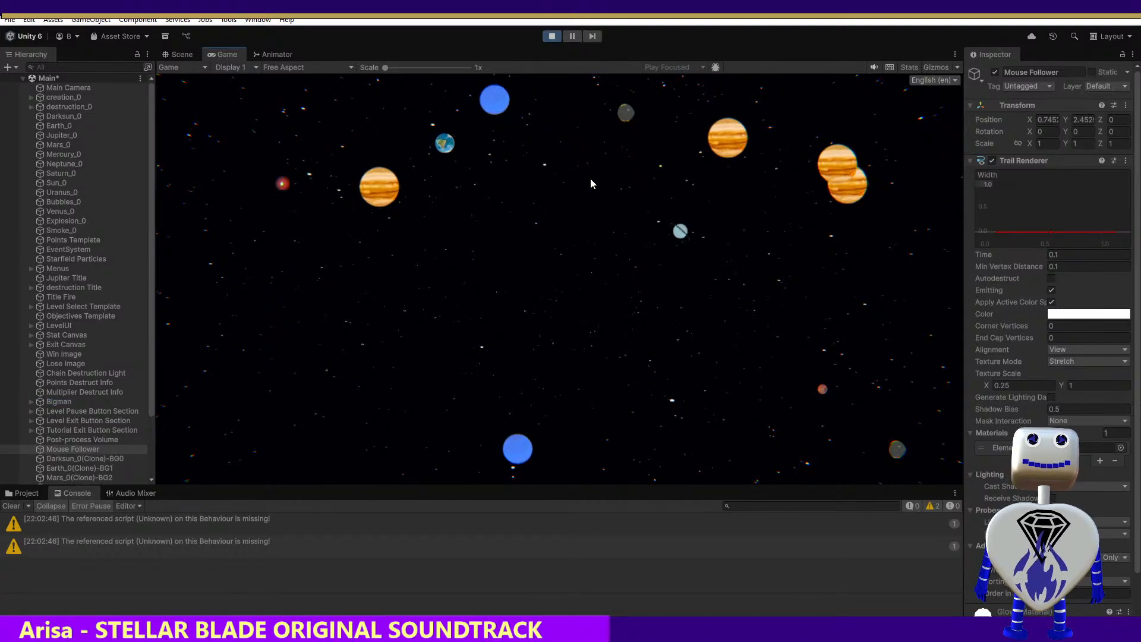
pyautogui.click(641, 183)
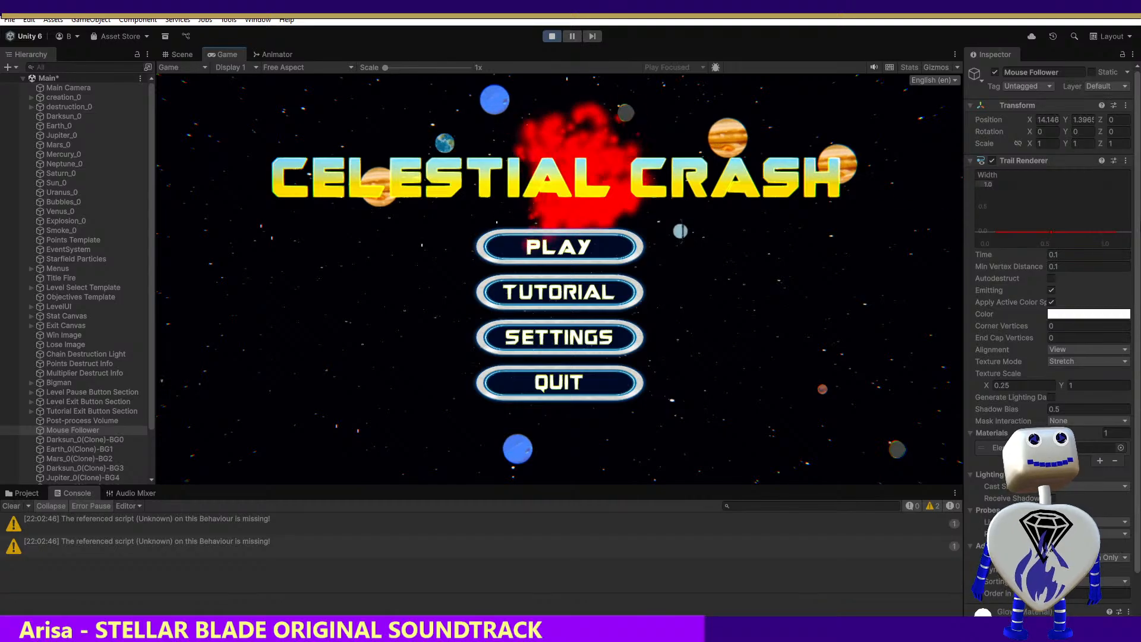
pyautogui.scroll(-3, 1137, 154)
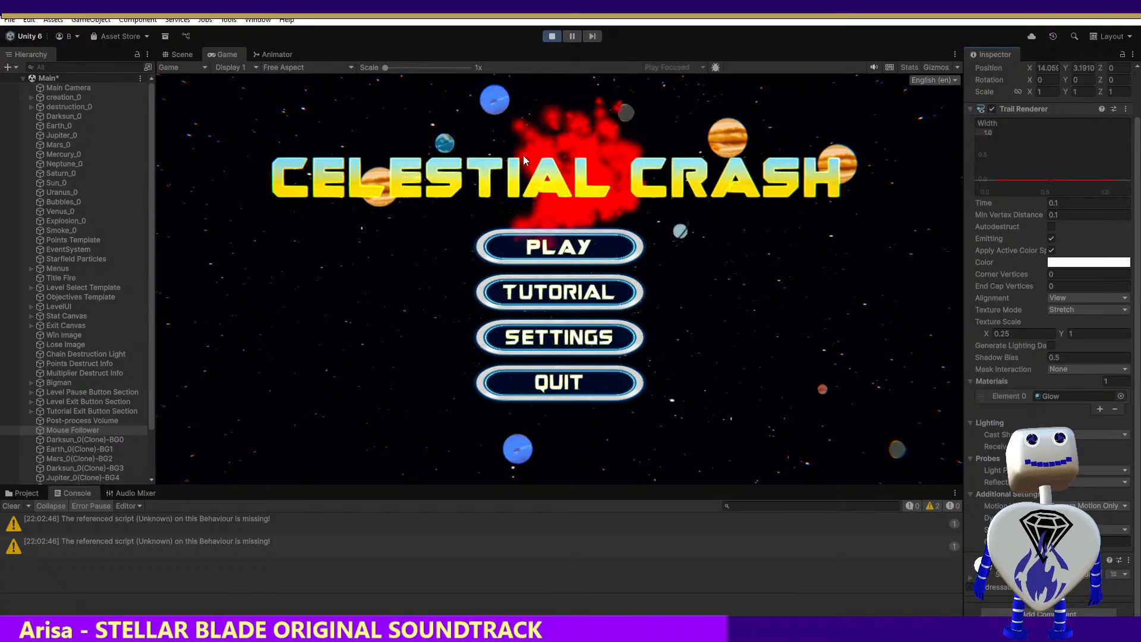
pyautogui.click(547, 37)
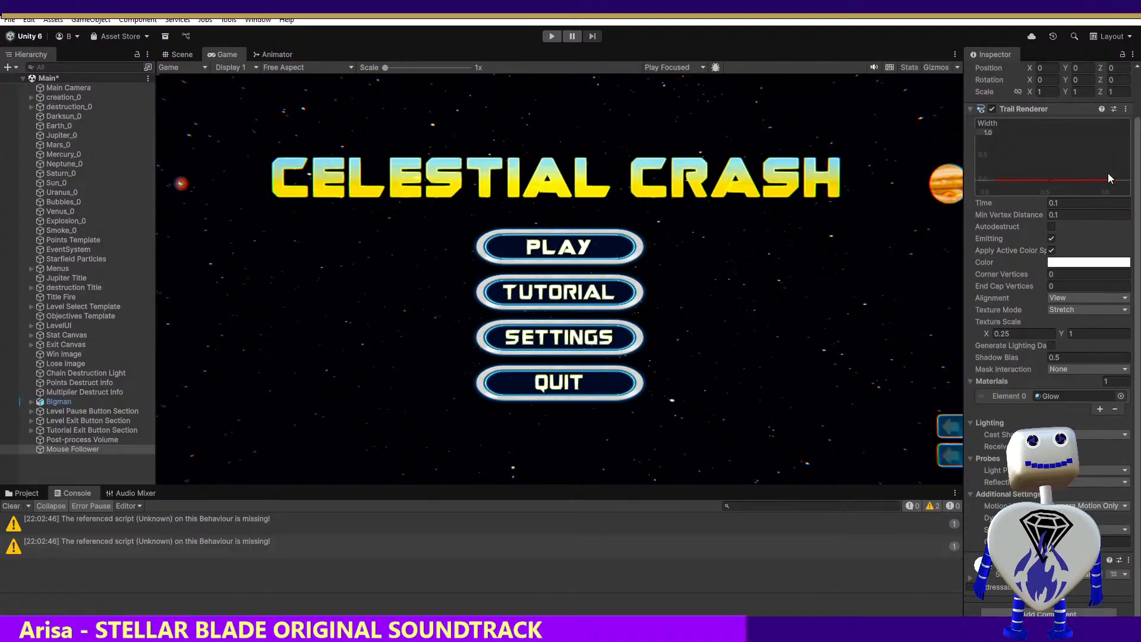
# Switch to Visual Studio and undo the optional bool parameter of UpdateMousePosition and the false argument in its Start() call
pyautogui.scroll(2, 1110, 179)
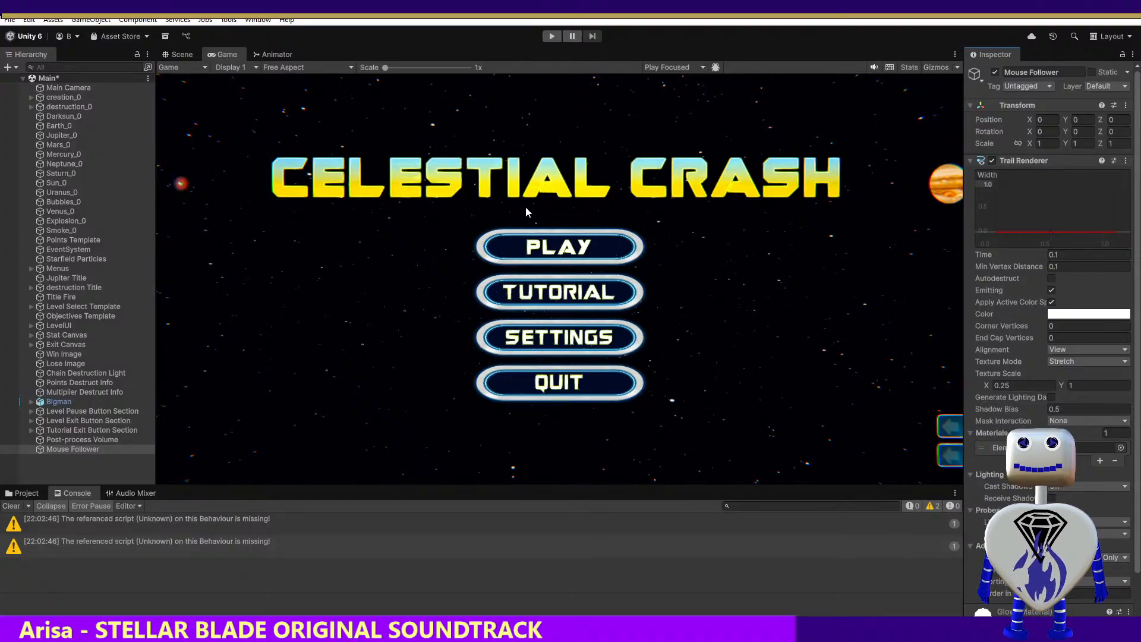
pyautogui.hotkey('alt', 'Tab')
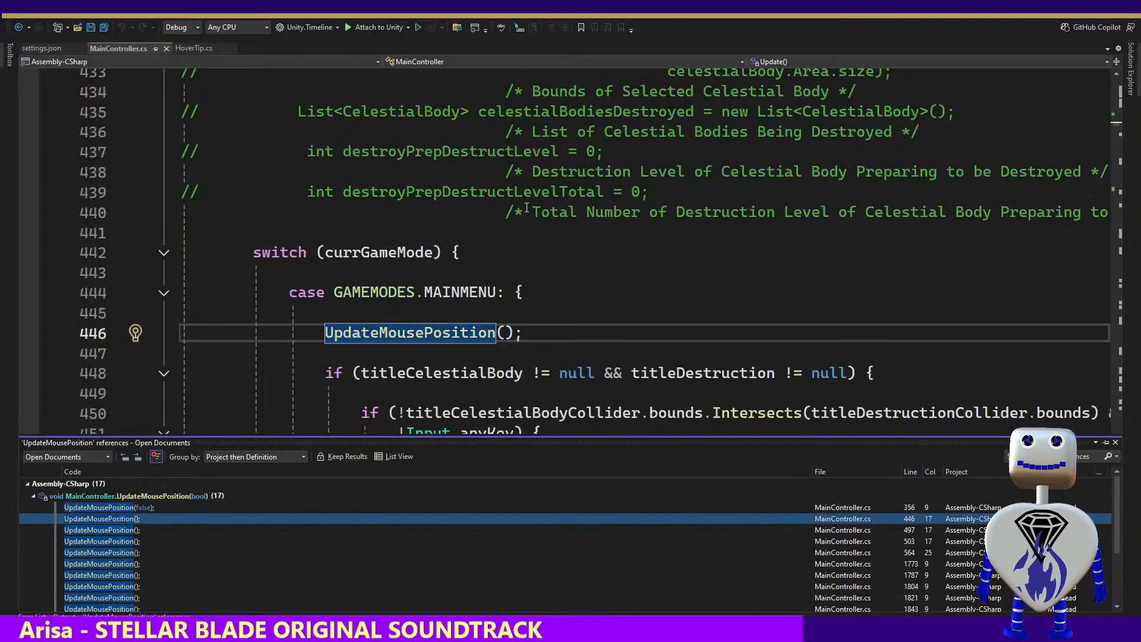
pyautogui.click(580, 301)
pyautogui.hotkey('ctrl', 'z')
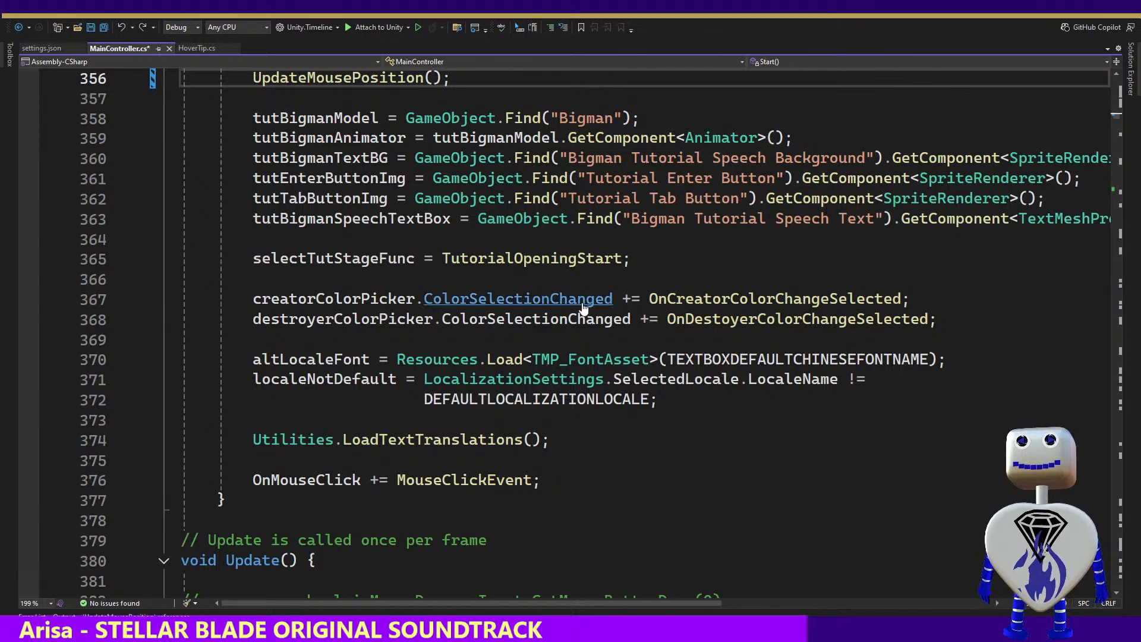
pyautogui.hotkey('ctrl', 'z')
pyautogui.hotkey('ctrl', 'z')
pyautogui.hotkey('ctrl', 'z')
pyautogui.hotkey('ctrl', 'z')
pyautogui.hotkey('ctrl', 'z')
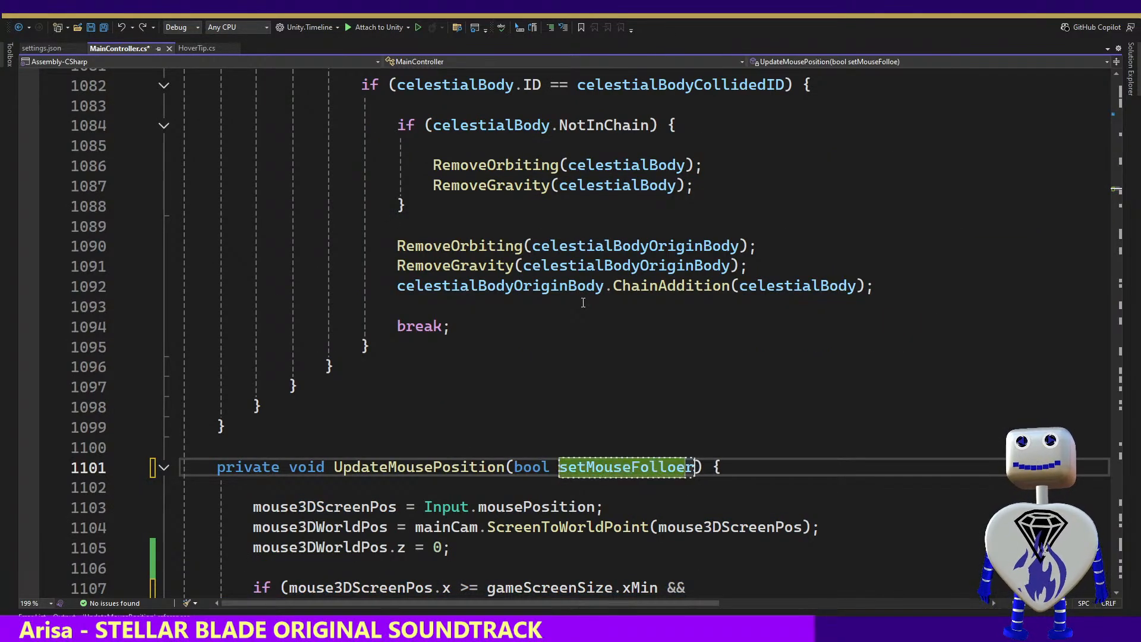
pyautogui.hotkey('ctrl', 'z')
# Undo the gameScreenSize and mouse3DScreenPos edits in UpdateMousePosition's bounds check, back to the mouse3DWorldPos comparisons with gameWorldLeftTopPos and gameWorldRightBottomPos
pyautogui.hotkey('ctrl', 'z')
pyautogui.hotkey('ctrl', 'z')
pyautogui.hotkey('ctrl', 'z')
pyautogui.hotkey('ctrl', 'z')
pyautogui.hotkey('ctrl', 'z')
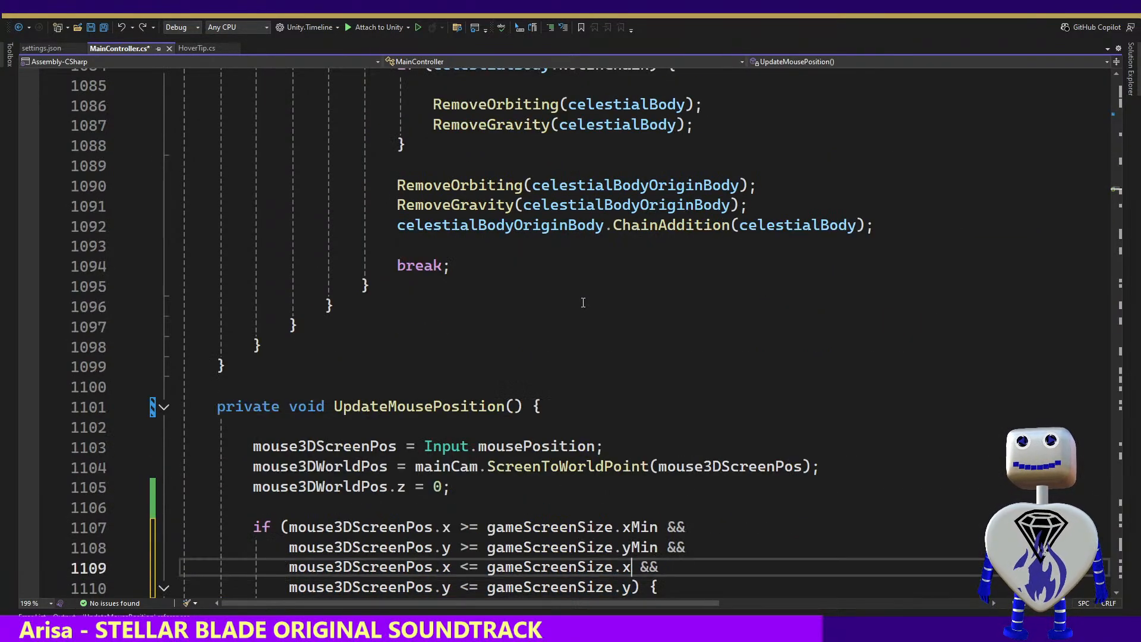
pyautogui.hotkey('ctrl', 'z')
pyautogui.hotkey('ctrl', 'z')
pyautogui.hotkey('ctrl', 'z')
pyautogui.hotkey('ctrl', 'z')
pyautogui.hotkey('ctrl', 'z')
pyautogui.hotkey('ctrl', 'z')
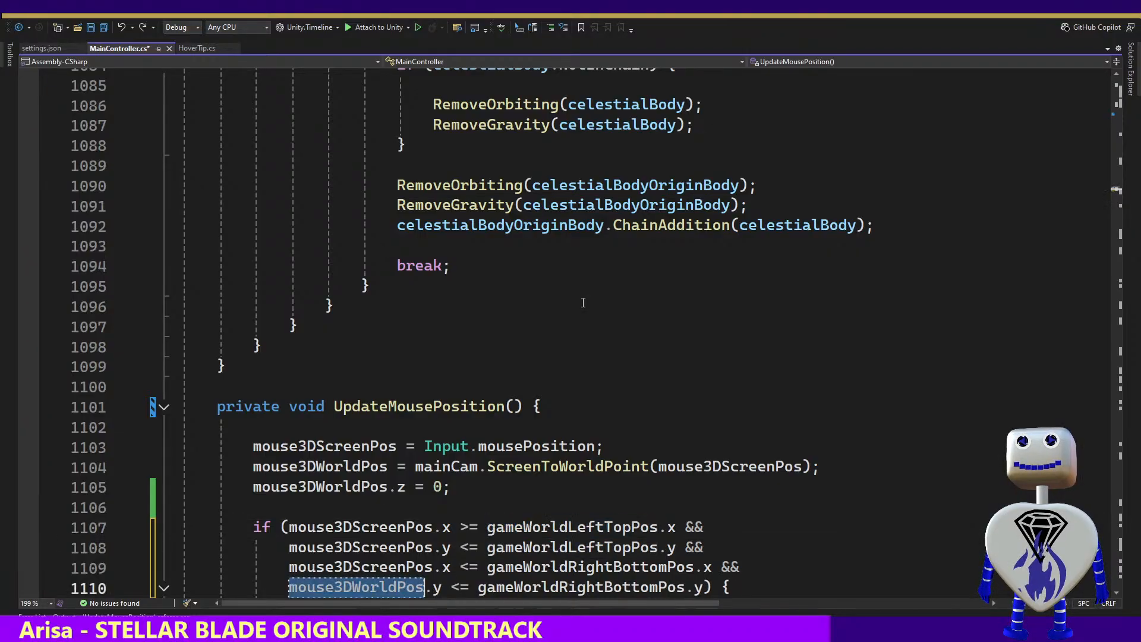
# Undo the whole bounds condition in UpdateMousePosition so mouseFollower.position is assigned mouse3DWorldPos directly, and save MainController.cs
pyautogui.hotkey('ctrl', 'z')
pyautogui.hotkey('ctrl', 'z')
pyautogui.hotkey('ctrl', 'z')
pyautogui.hotkey('ctrl', 'z')
pyautogui.hotkey('ctrl', 'z')
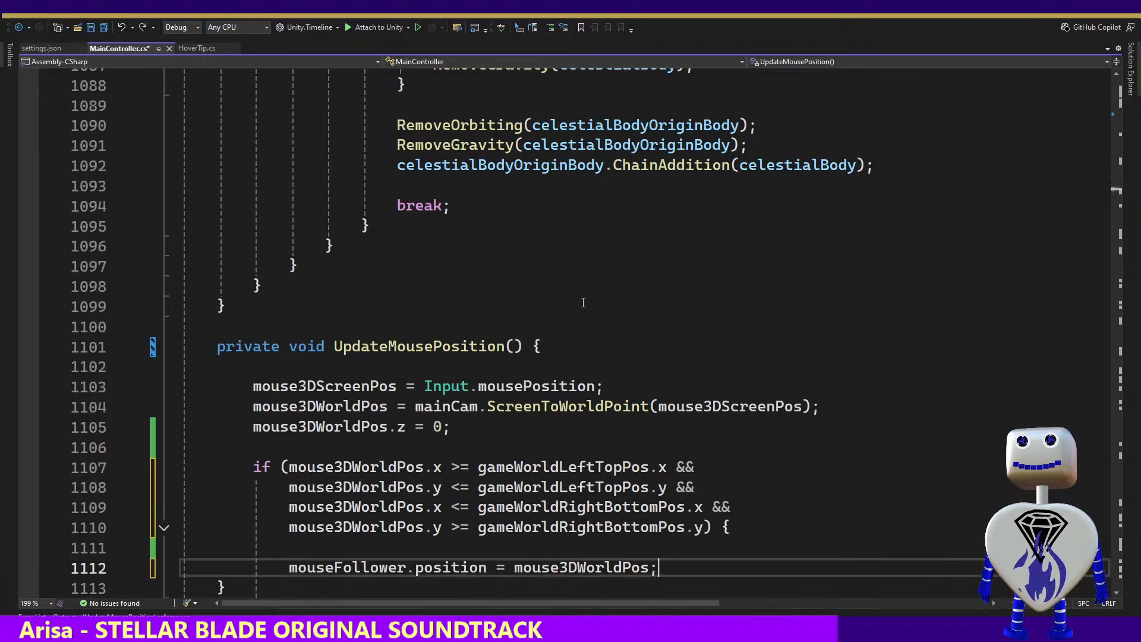
pyautogui.hotkey('ctrl', 'z')
pyautogui.hotkey('ctrl', 'z')
pyautogui.hotkey('ctrl', 'z')
pyautogui.hotkey('ctrl', 'z')
pyautogui.hotkey('ctrl', 'z')
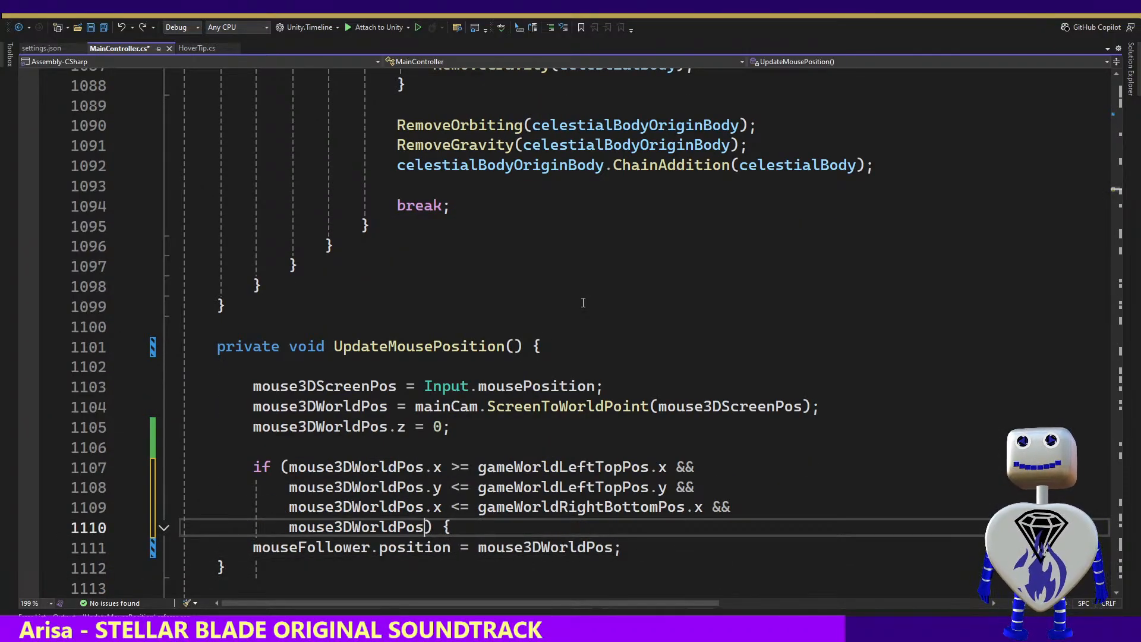
pyautogui.hotkey('ctrl', 'z')
pyautogui.hotkey('ctrl', 'z')
pyautogui.hotkey('ctrl', 'z')
pyautogui.hotkey('ctrl', 'z')
pyautogui.hotkey('ctrl', 'z')
pyautogui.hotkey('ctrl', 'z')
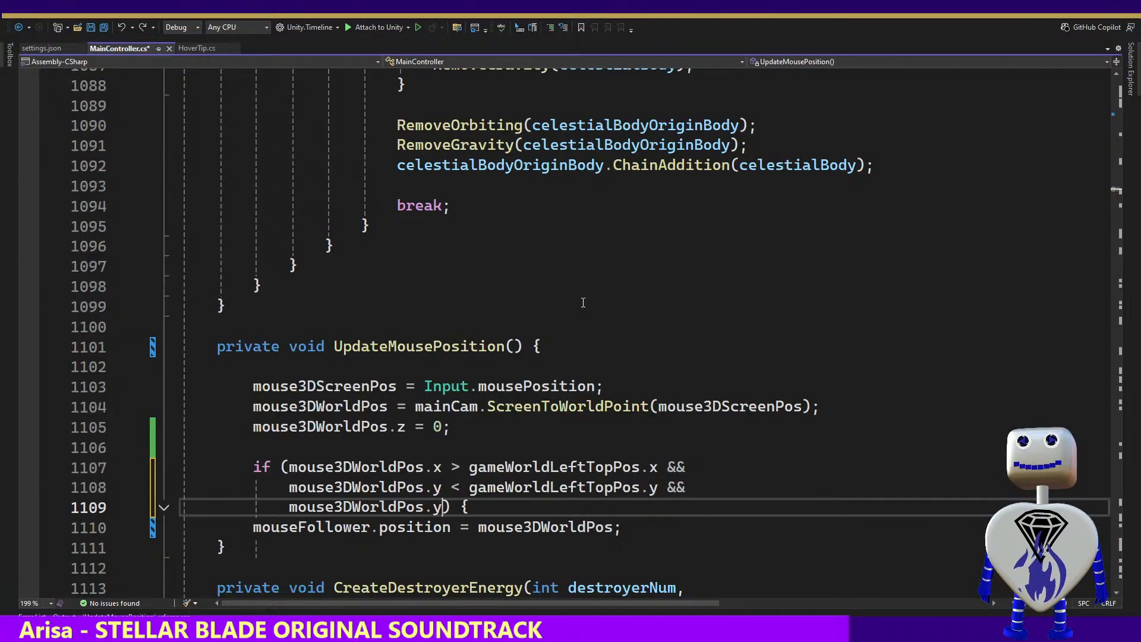
pyautogui.hotkey('ctrl', 'z')
pyautogui.hotkey('ctrl', 'z')
pyautogui.hotkey('ctrl', 'z')
pyautogui.hotkey('ctrl', 'z')
pyautogui.hotkey('ctrl', 'z')
pyautogui.hotkey('ctrl', 'z')
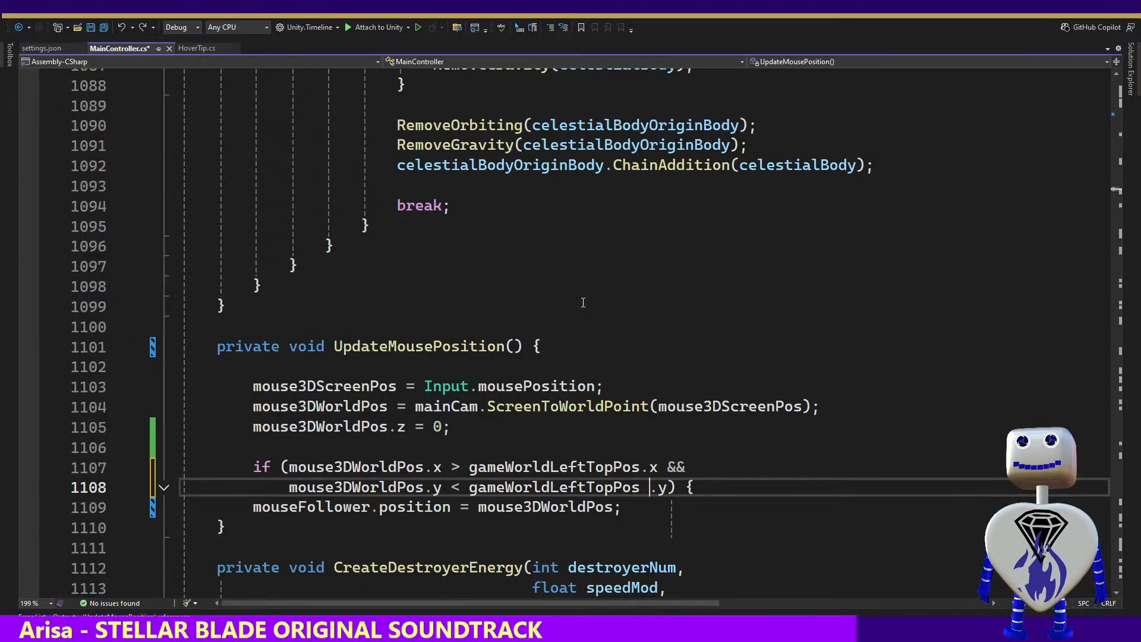
pyautogui.write('.Compare')
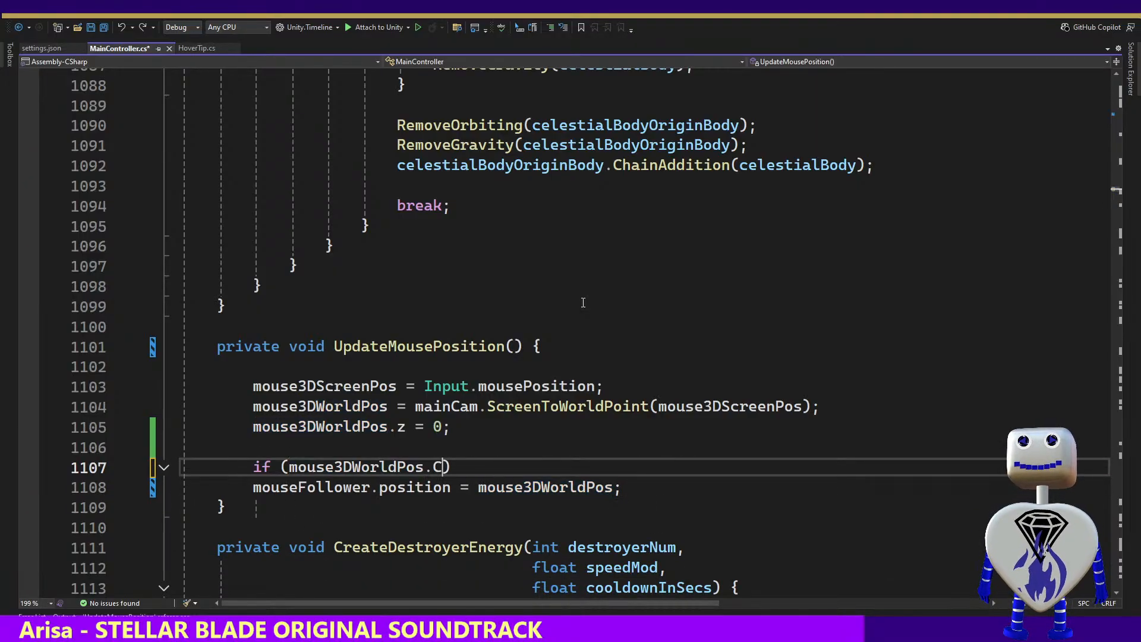
pyautogui.hotkey('ctrl', 'z')
pyautogui.hotkey('ctrl', 'z')
pyautogui.hotkey('ctrl', 'z')
pyautogui.hotkey('ctrl', 'z')
pyautogui.hotkey('ctrl', 'z')
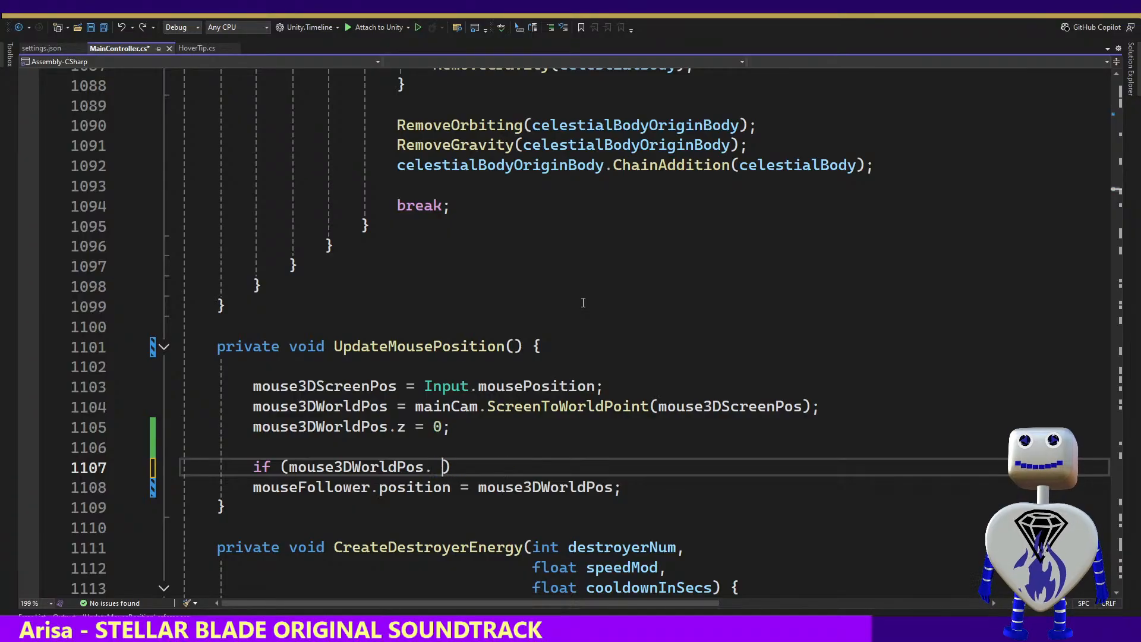
pyautogui.hotkey('ctrl', 'z')
pyautogui.hotkey('ctrl', 'z')
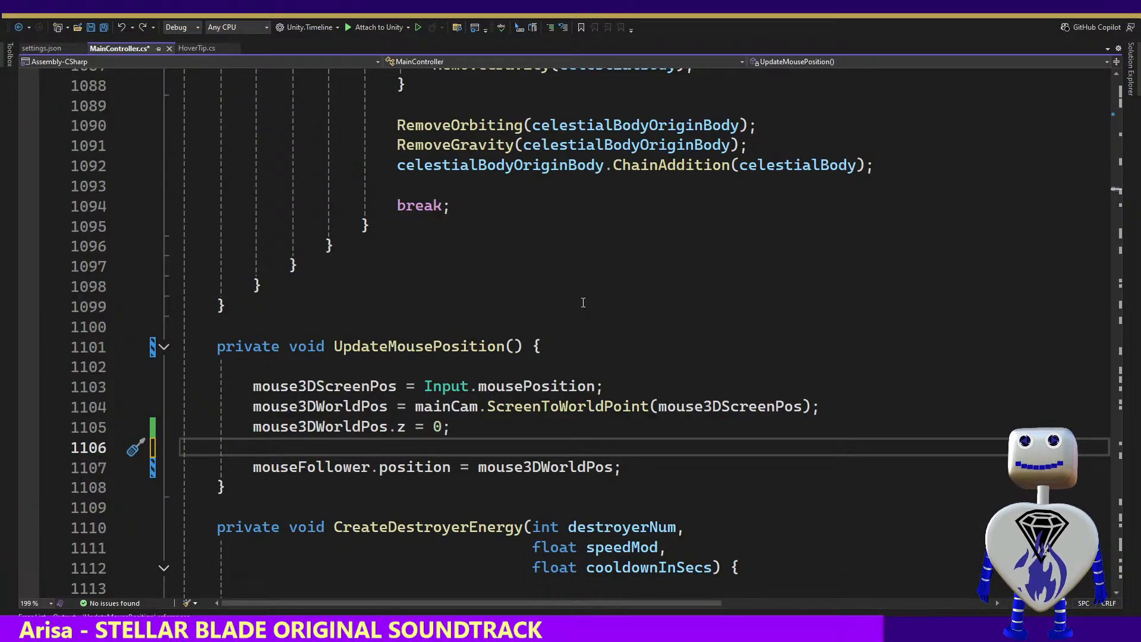
pyautogui.hotkey('ctrl', 's')
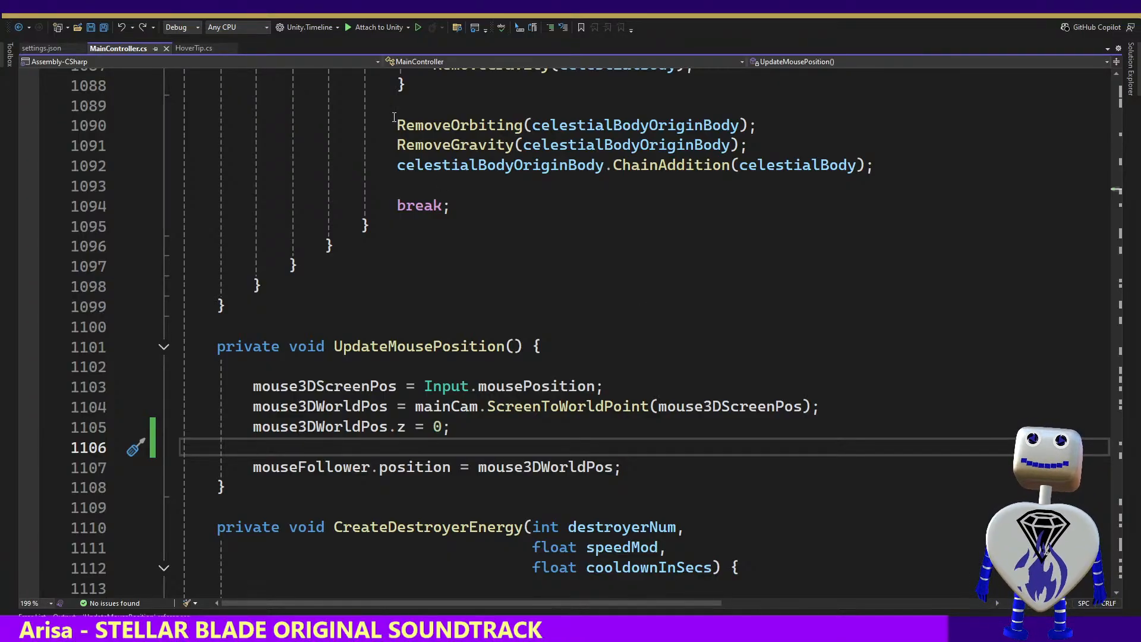
# Switch to Unity, run the game in Play mode, test the mouse trail in the Skill Challenge level, and stop it
pyautogui.moveTo(401, 120)
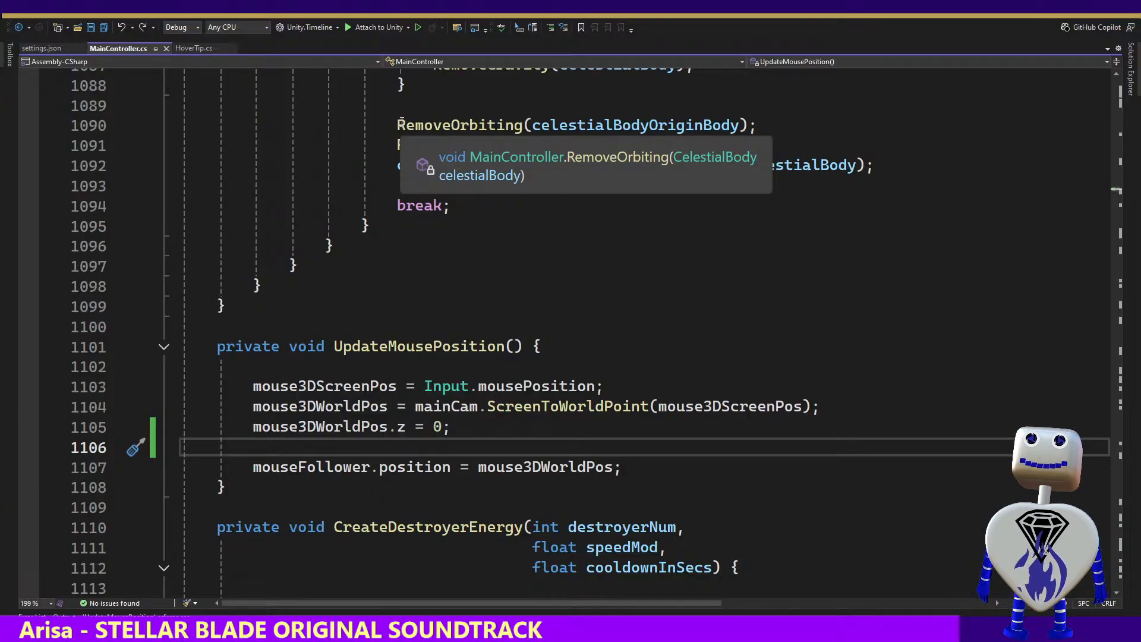
pyautogui.hotkey('alt', 'Tab')
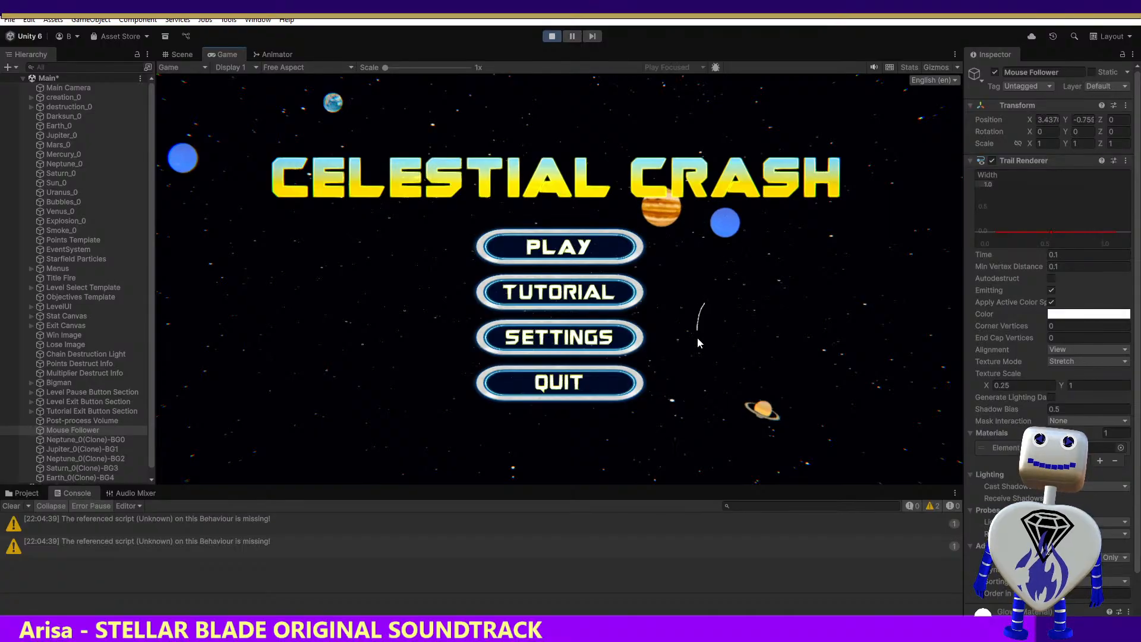
pyautogui.click(508, 248)
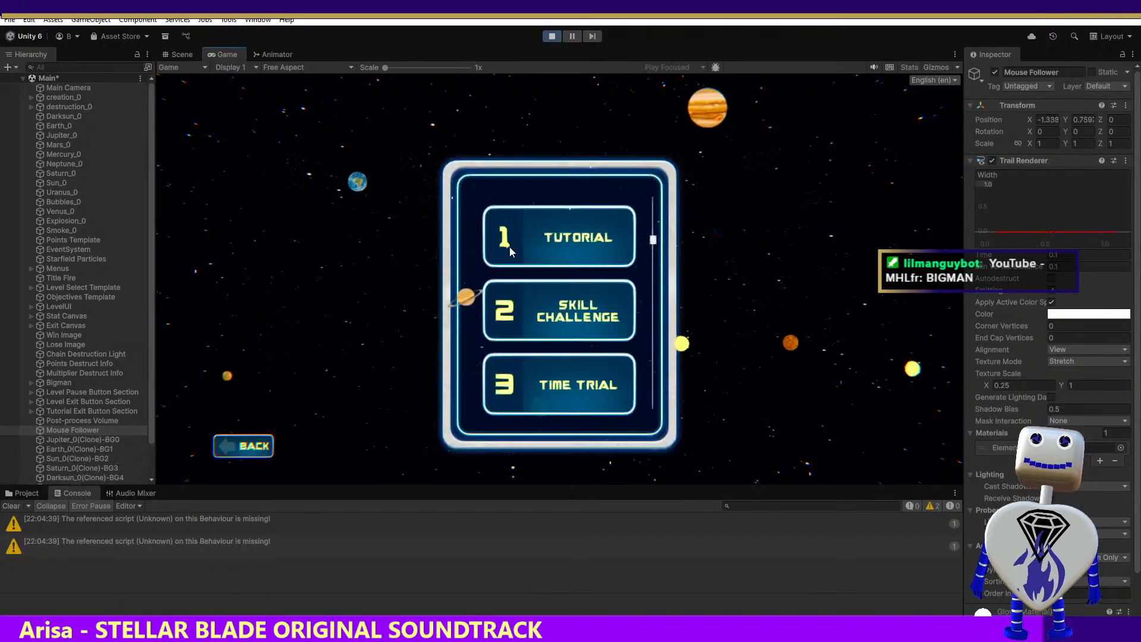
pyautogui.click(554, 307)
pyautogui.click(804, 380)
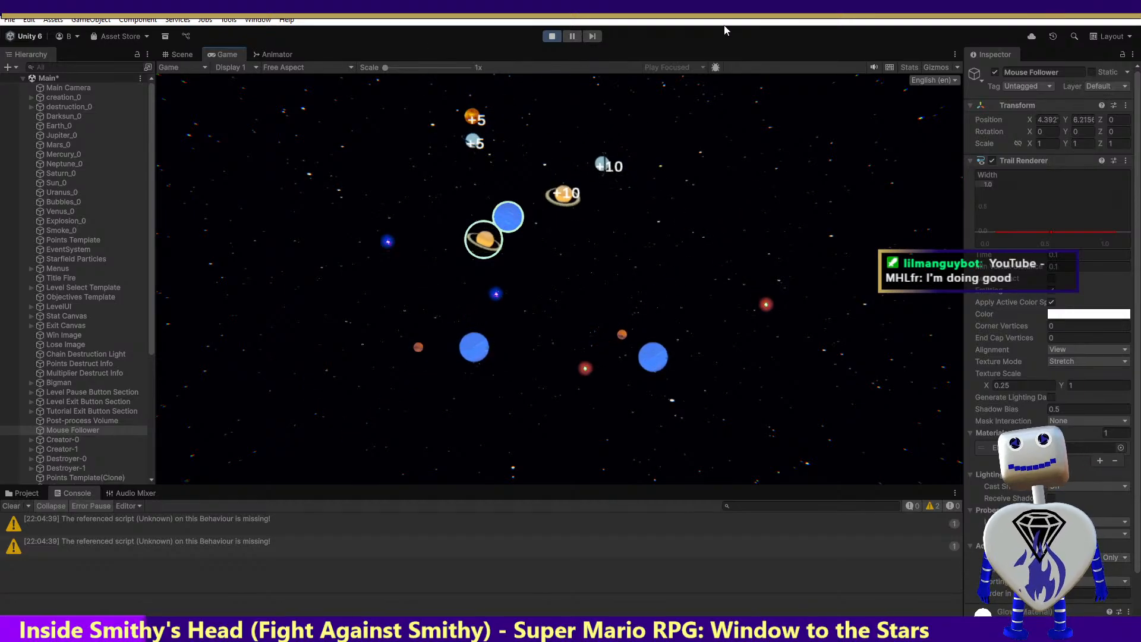
pyautogui.click(551, 37)
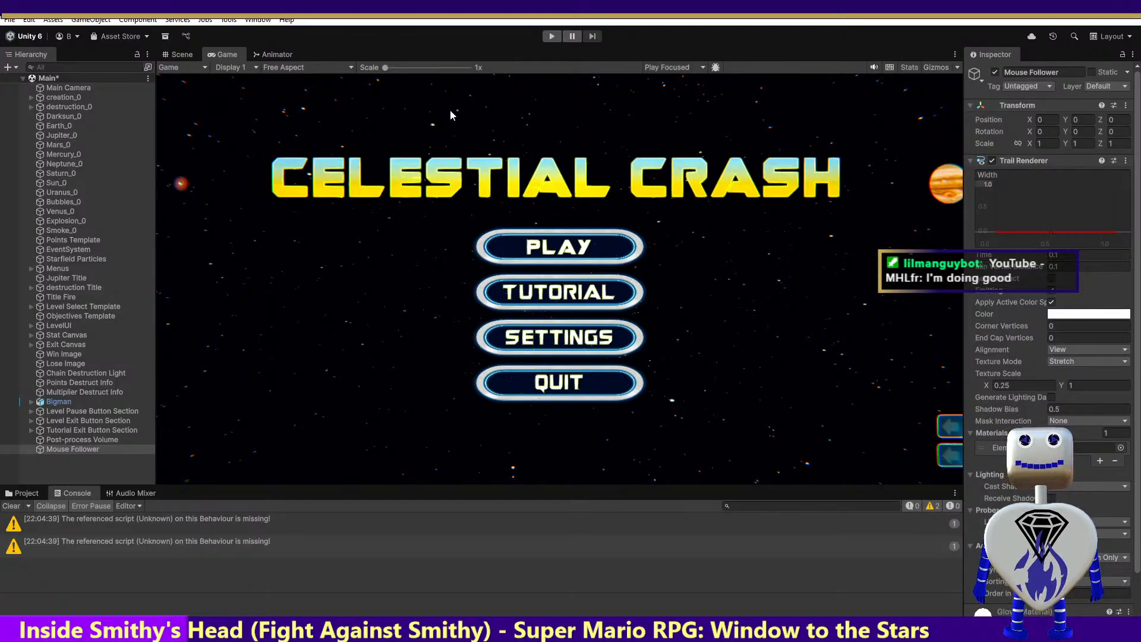
# Run the game twice more in Play mode to check the mouse trail on the main menu, stopping it each time
pyautogui.click(550, 35)
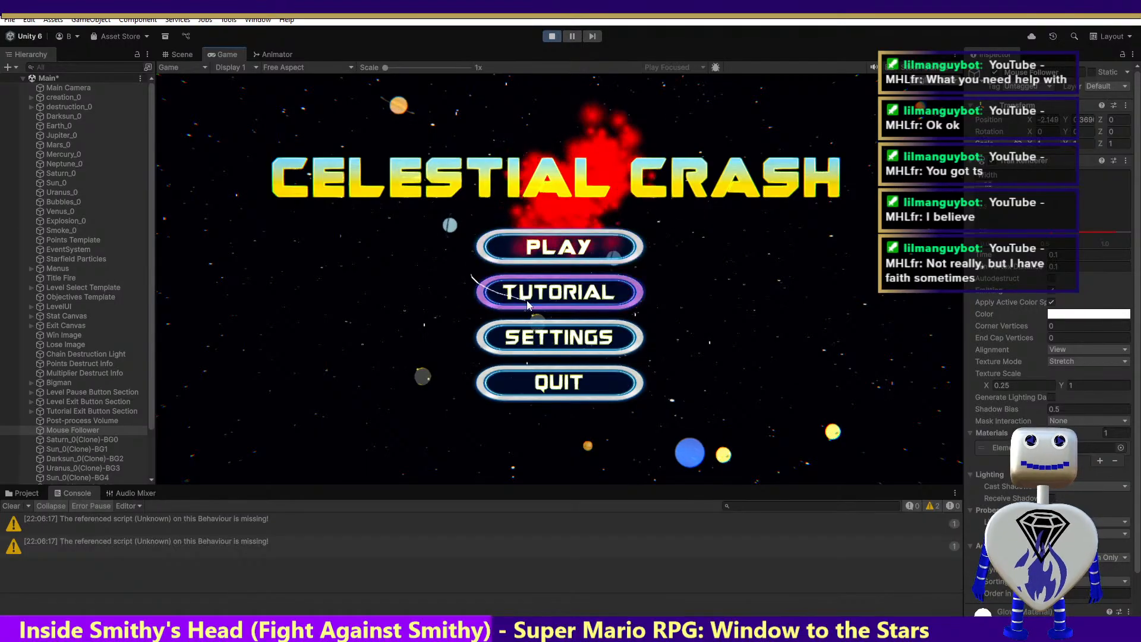
pyautogui.click(551, 36)
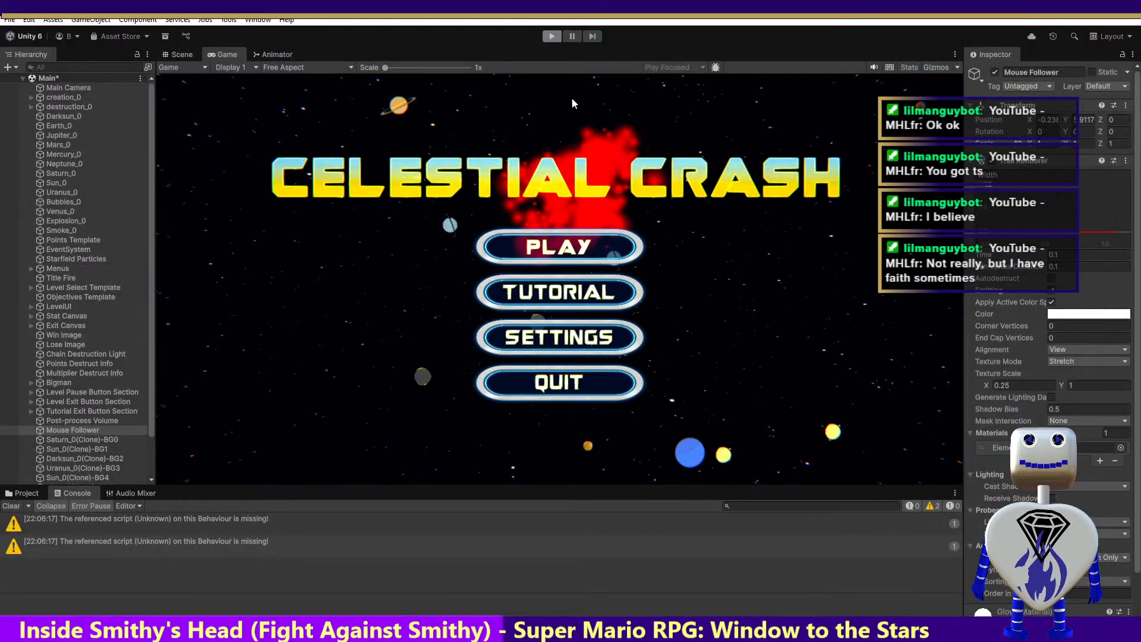
pyautogui.click(552, 37)
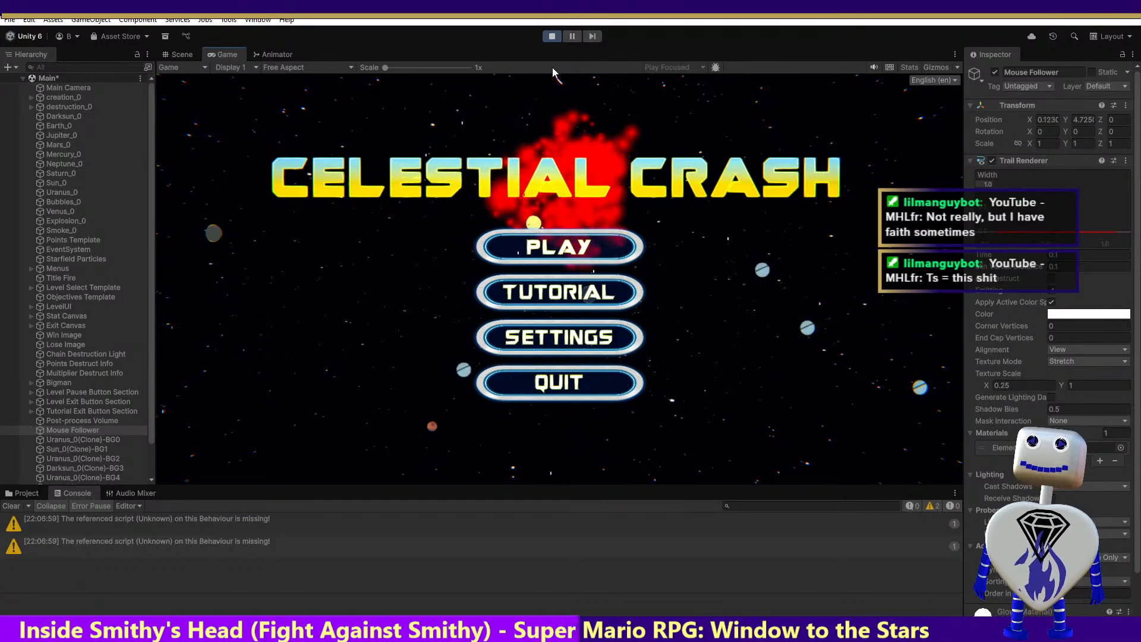
pyautogui.click(552, 36)
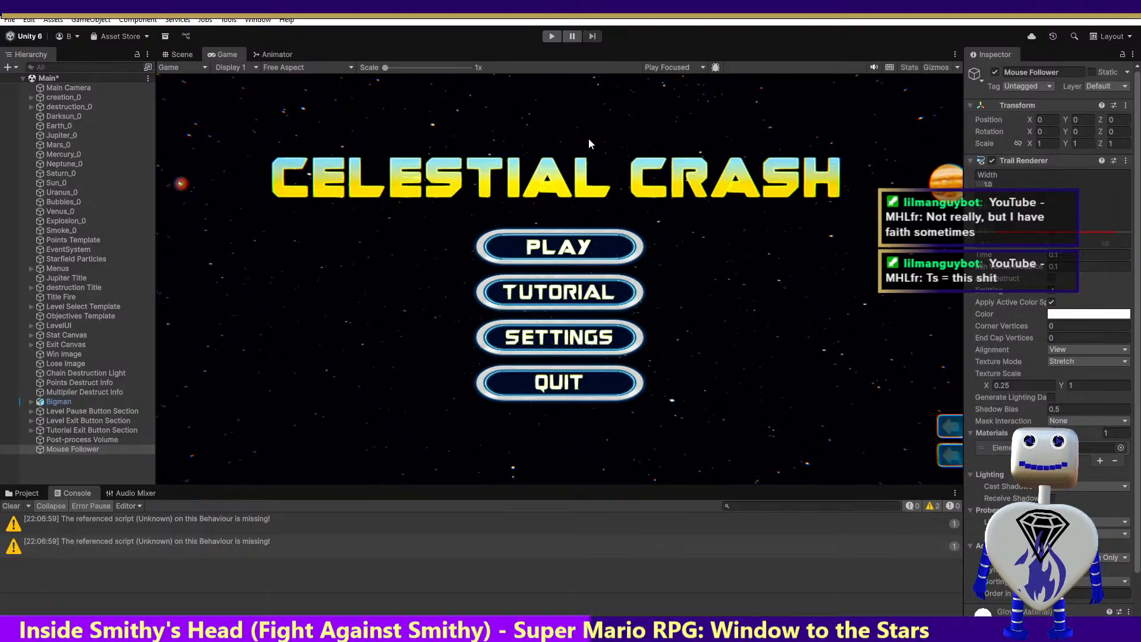
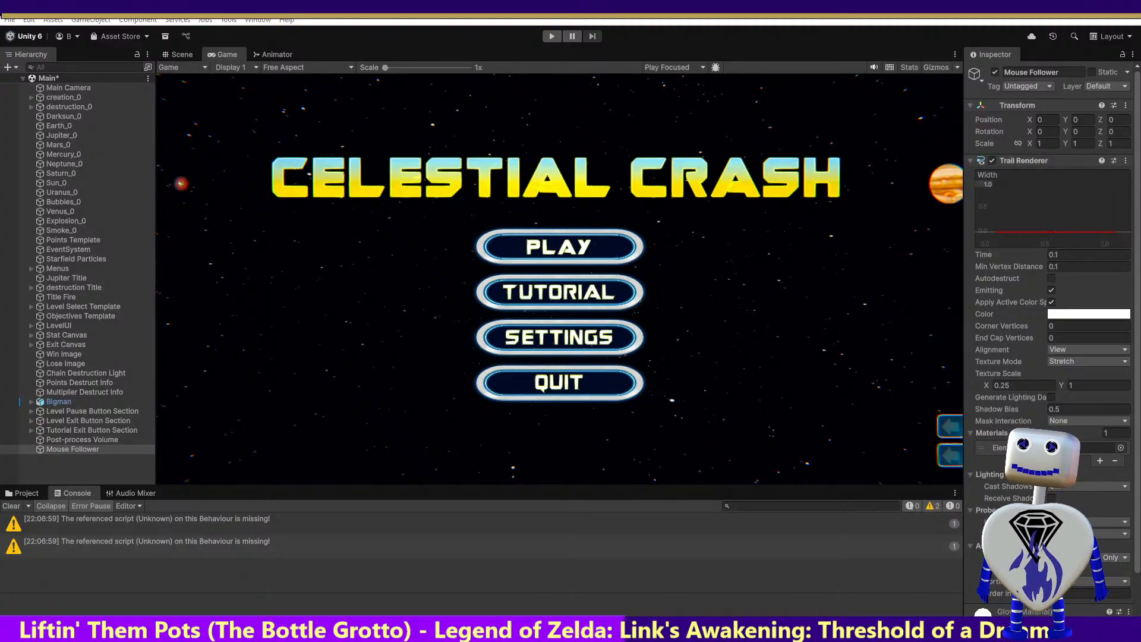
# Switch to Blender with Bubbles.blend open, show the Rendering workspace, render the current frame, and leave the render view
pyautogui.moveTo(429, 567); pyautogui.dragTo(524, 182)
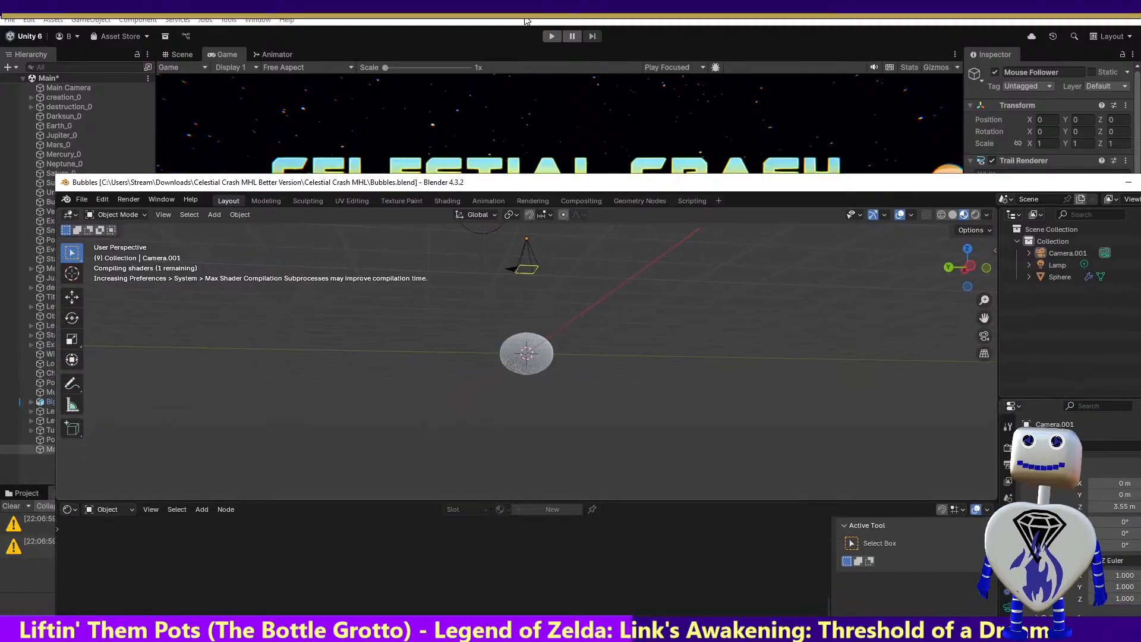
pyautogui.doubleClick(533, 183)
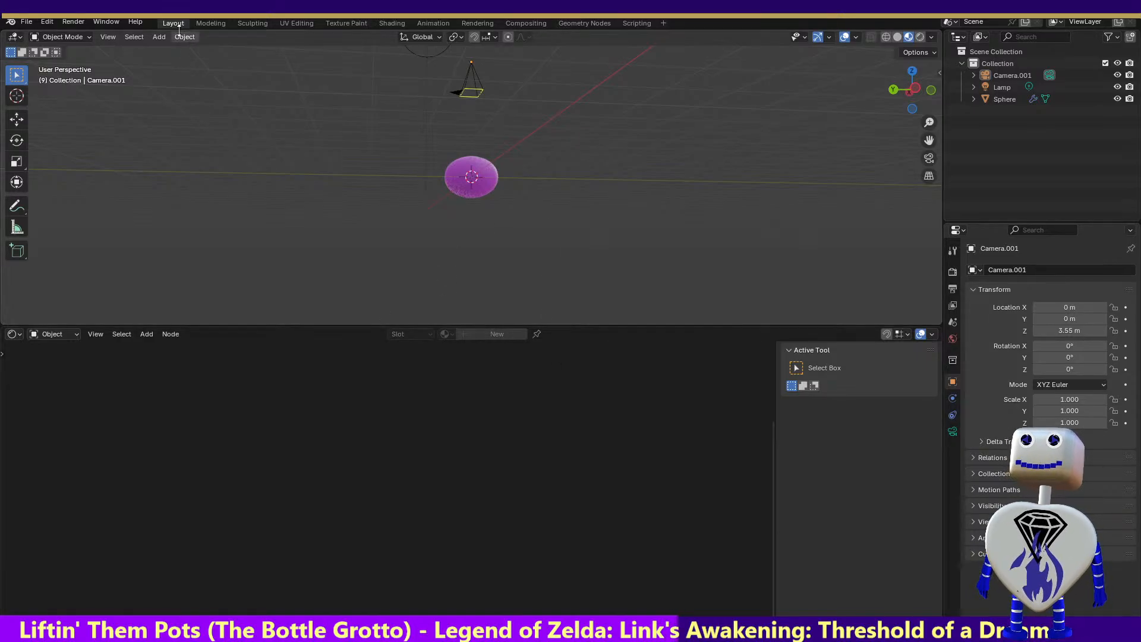
pyautogui.click(486, 25)
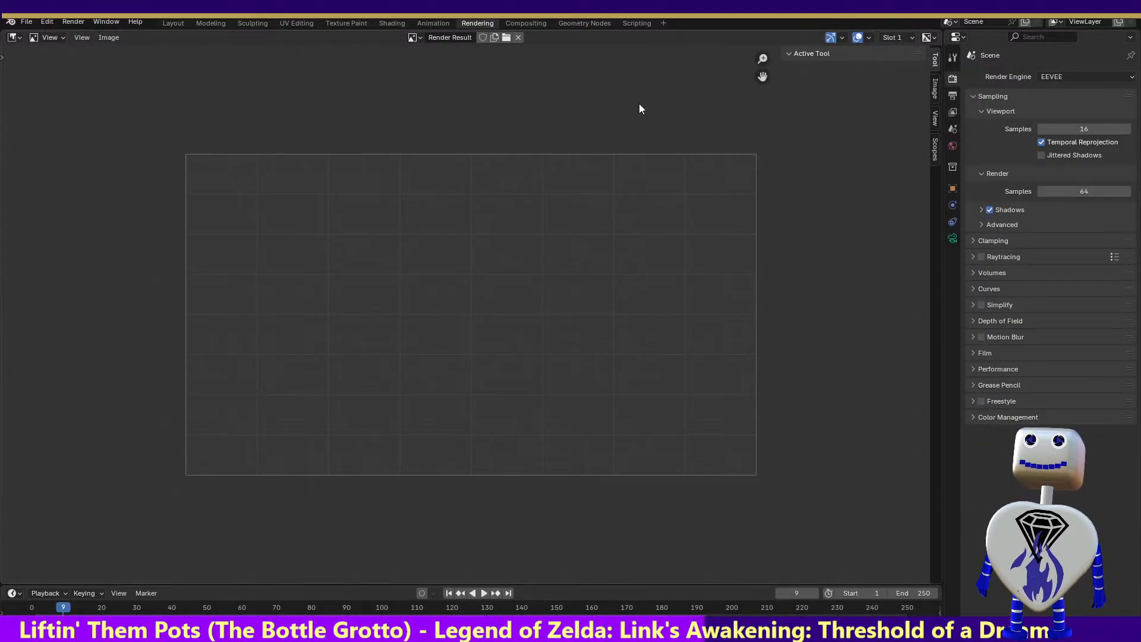
pyautogui.click(73, 22)
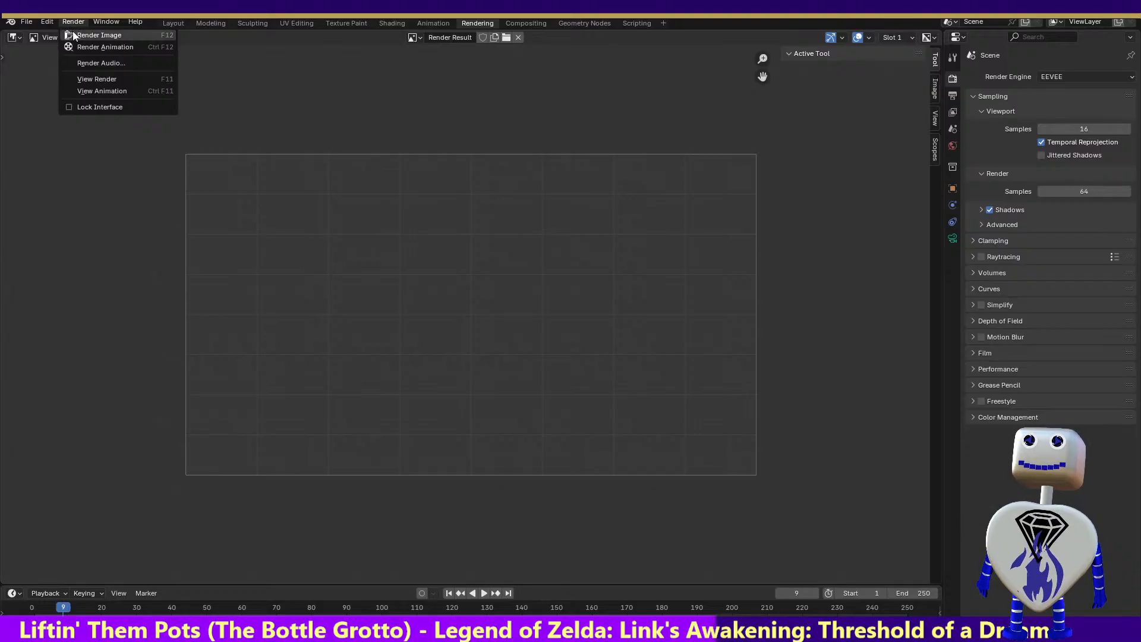
pyautogui.click(73, 36)
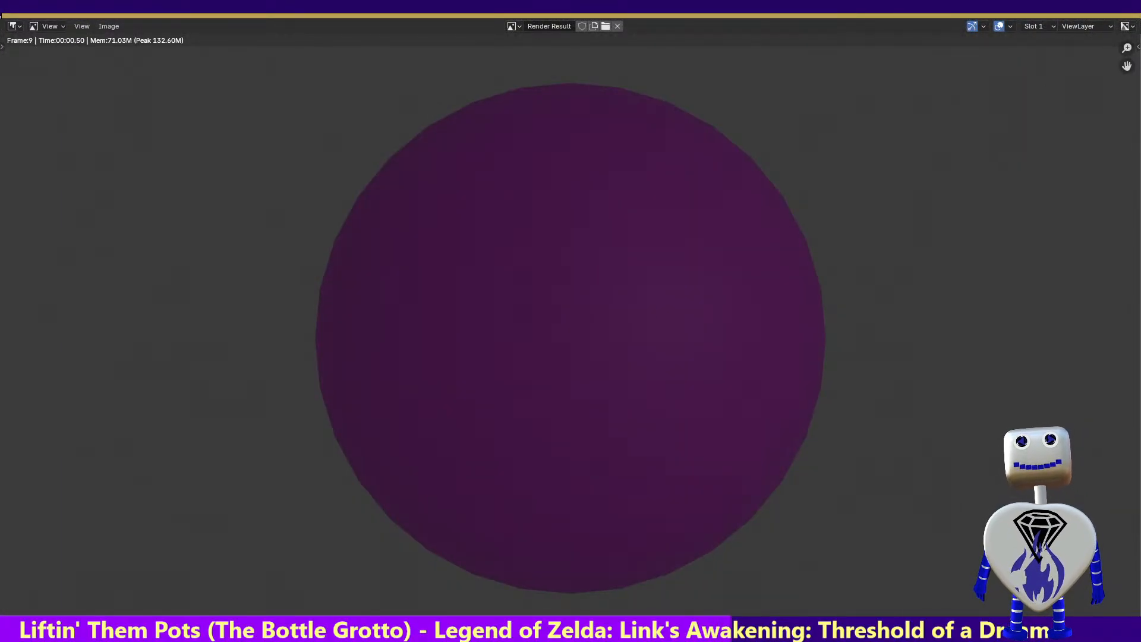
pyautogui.press('Escape')
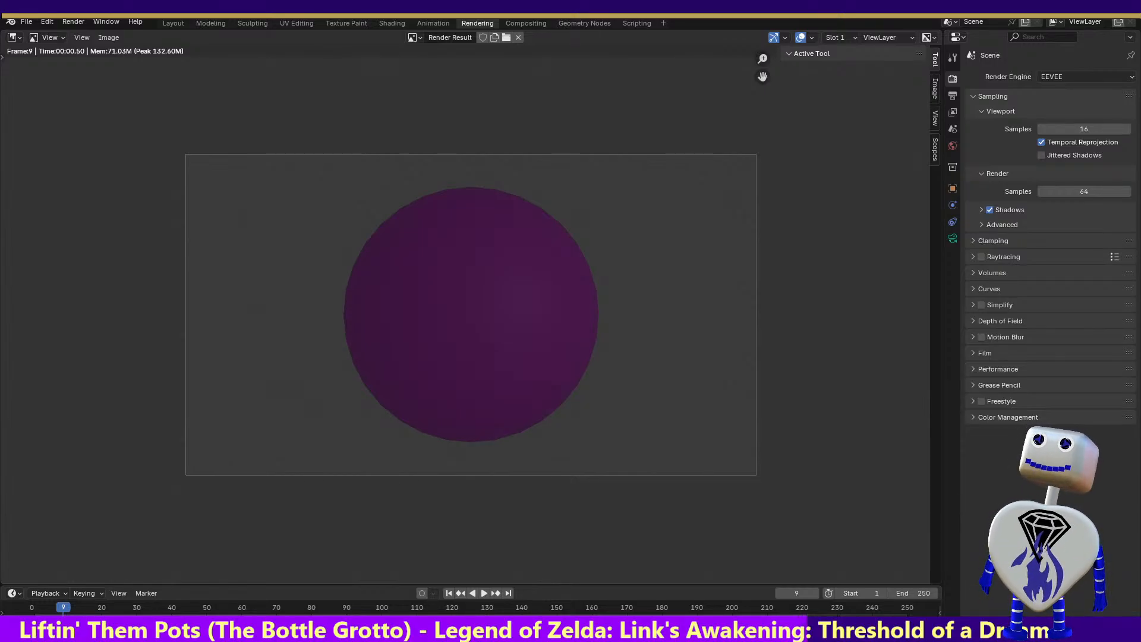
# Play the bubble scene's timeline briefly, stop it, and switch back to Unity
pyautogui.click(482, 594)
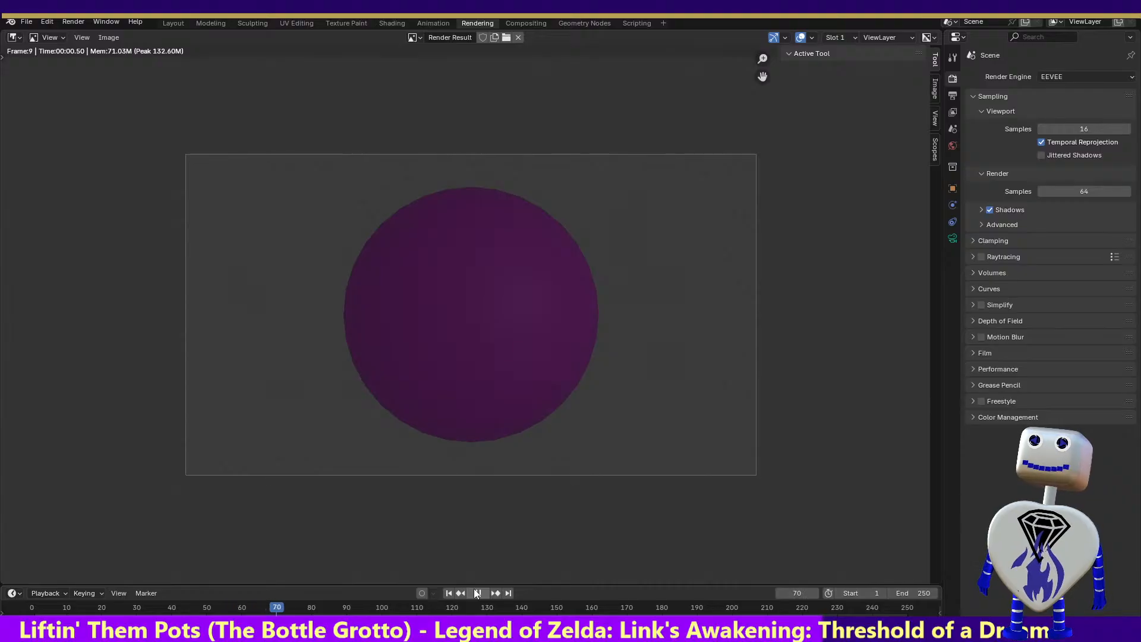
pyautogui.click(477, 593)
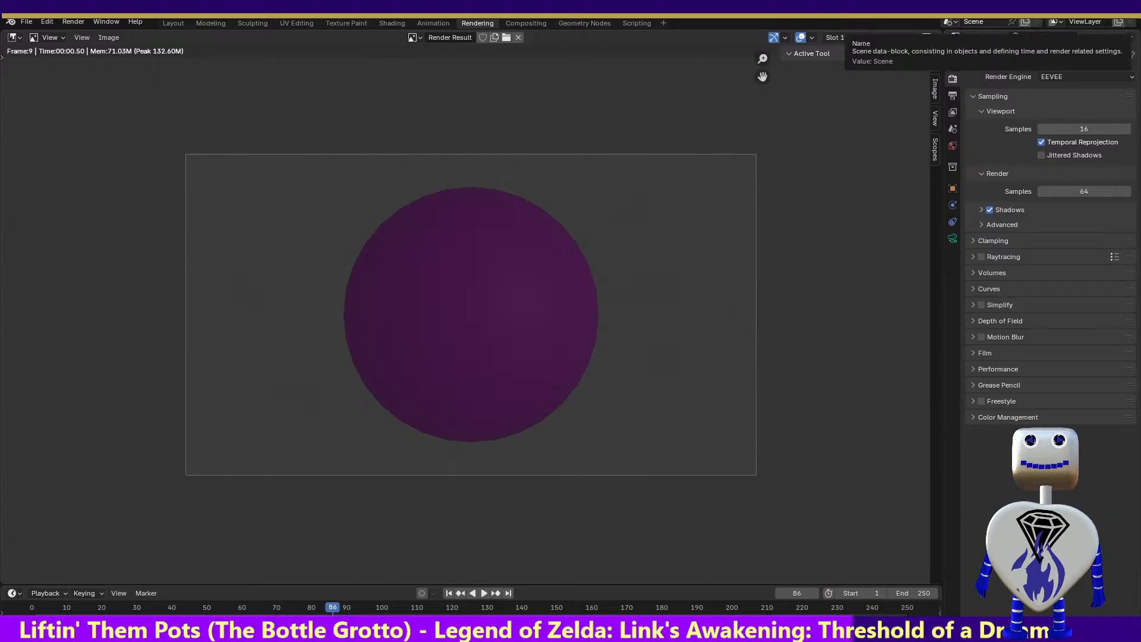
pyautogui.hotkey('alt', 'Tab')
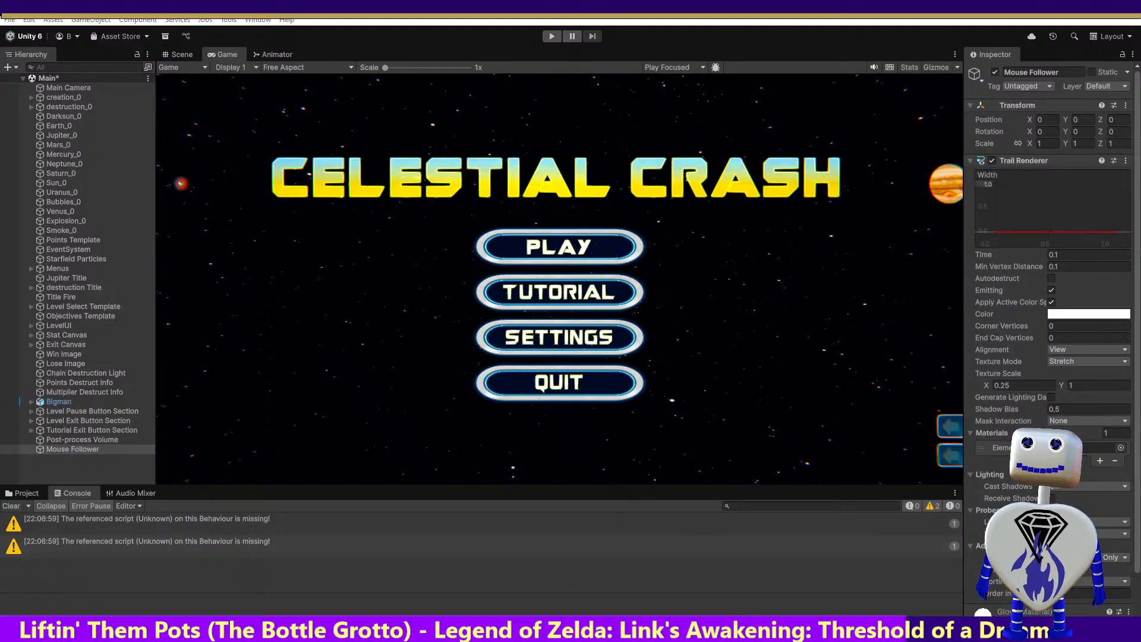
# Switch to the Blender window containing the multi-sphere planet scene, render frame 29, and leave the render view
pyautogui.moveTo(1, 16); pyautogui.dragTo(297, 17)
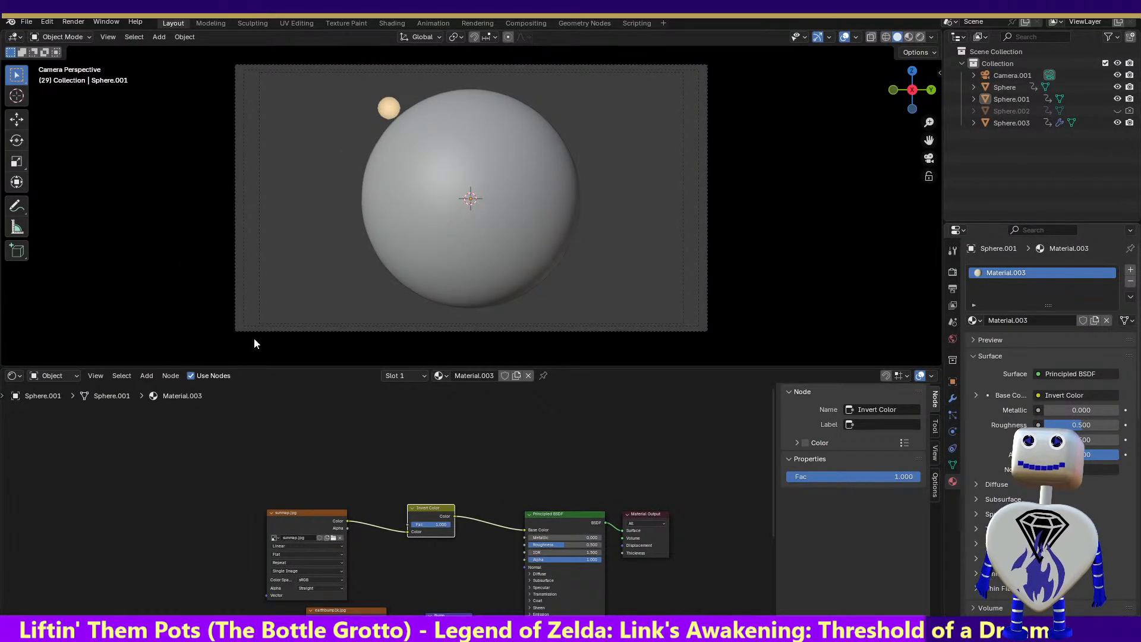
pyautogui.click(71, 23)
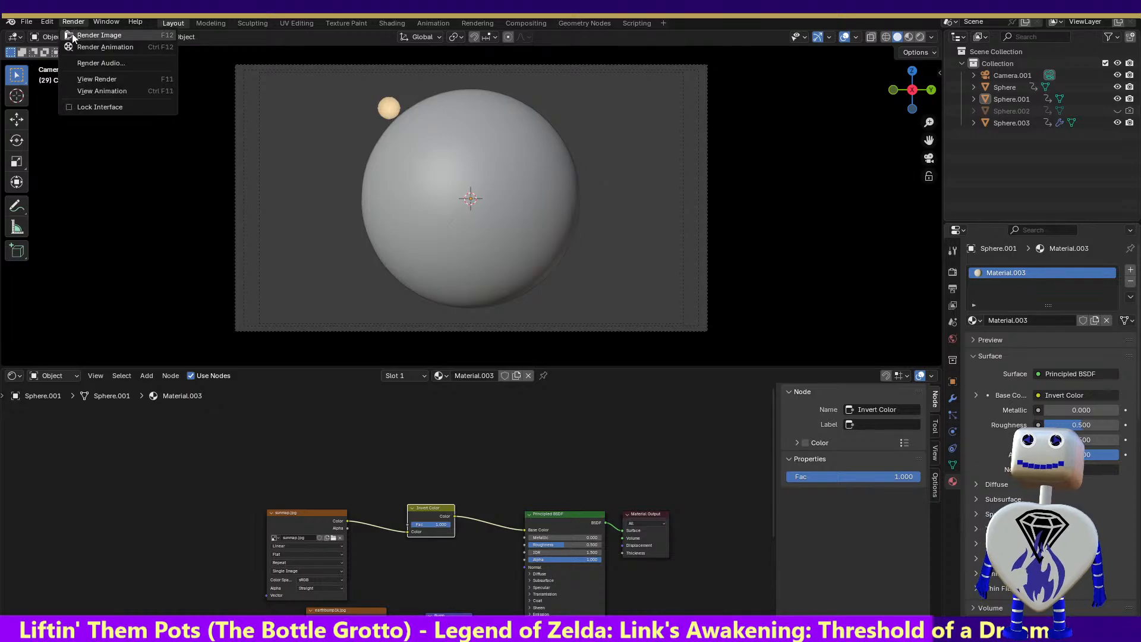
pyautogui.click(72, 32)
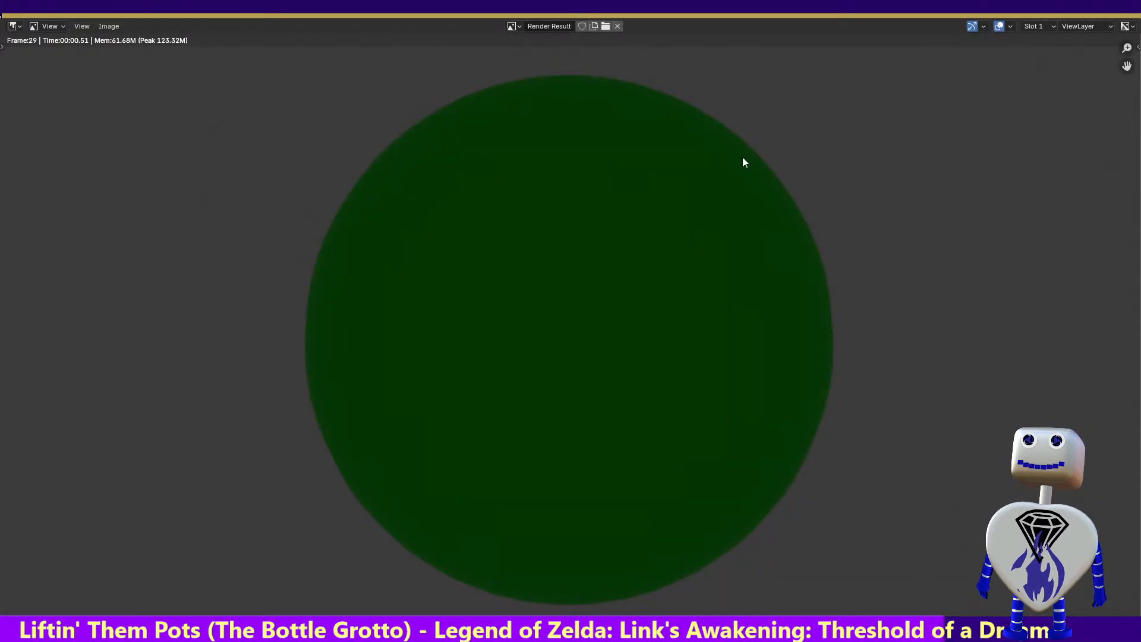
pyautogui.press('Escape')
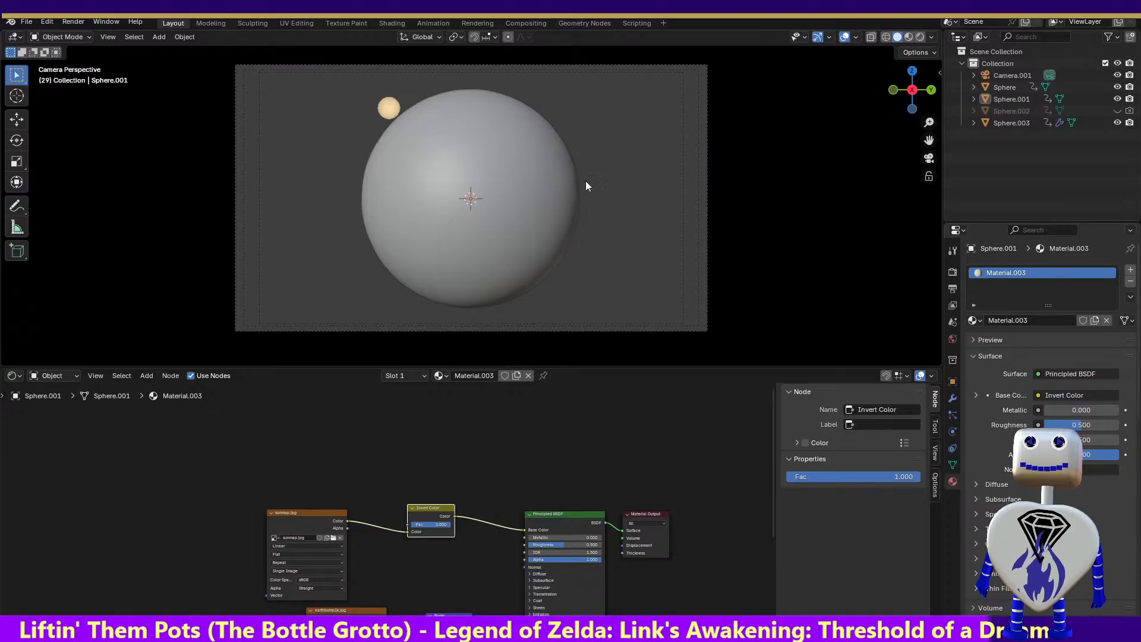
# Scrub the planet animation to frame 247 and look over the scene in the Geometry Nodes, Compositing and Rendering workspaces
pyautogui.moveTo(920, 96); pyautogui.dragTo(606, 93)
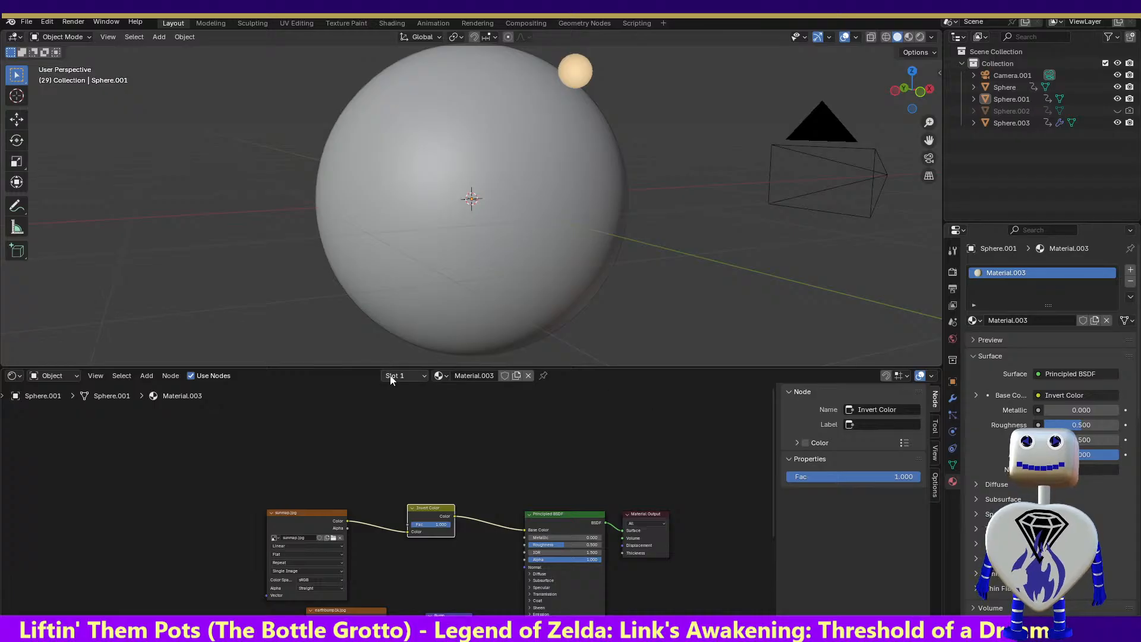
pyautogui.click(432, 23)
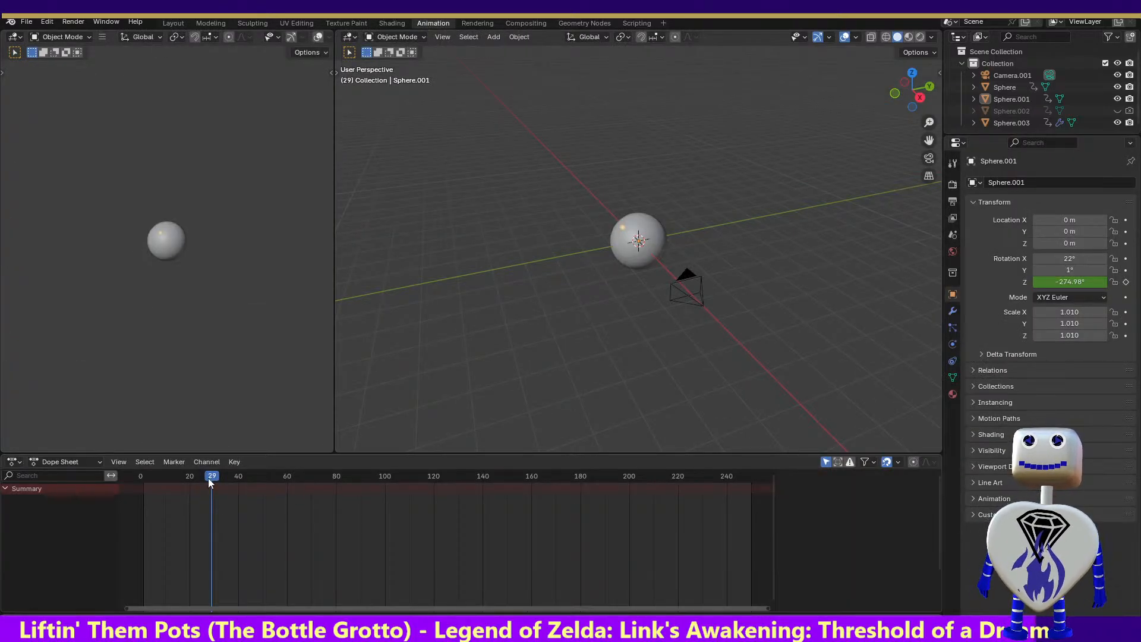
pyautogui.moveTo(211, 478); pyautogui.dragTo(744, 500)
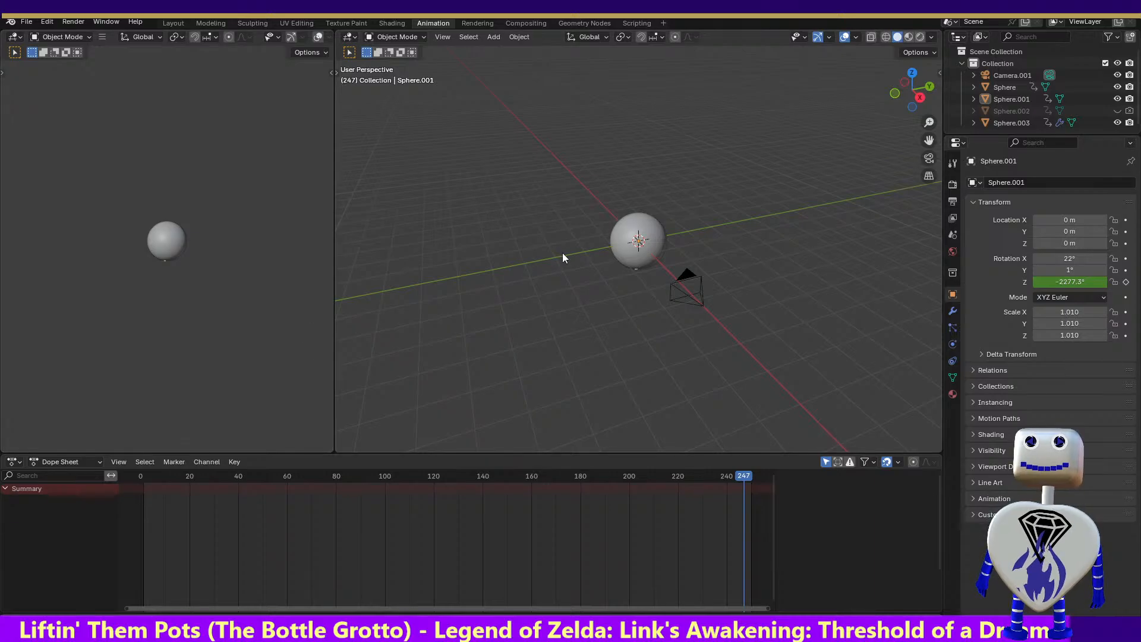
pyautogui.moveTo(906, 89); pyautogui.dragTo(693, 130)
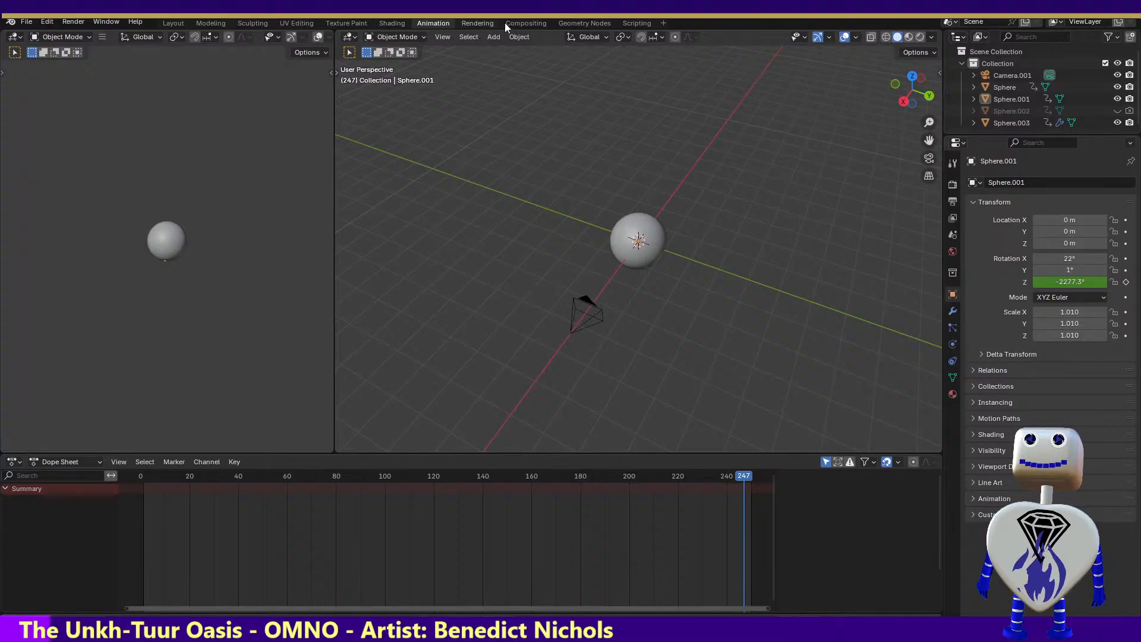
pyautogui.click(604, 23)
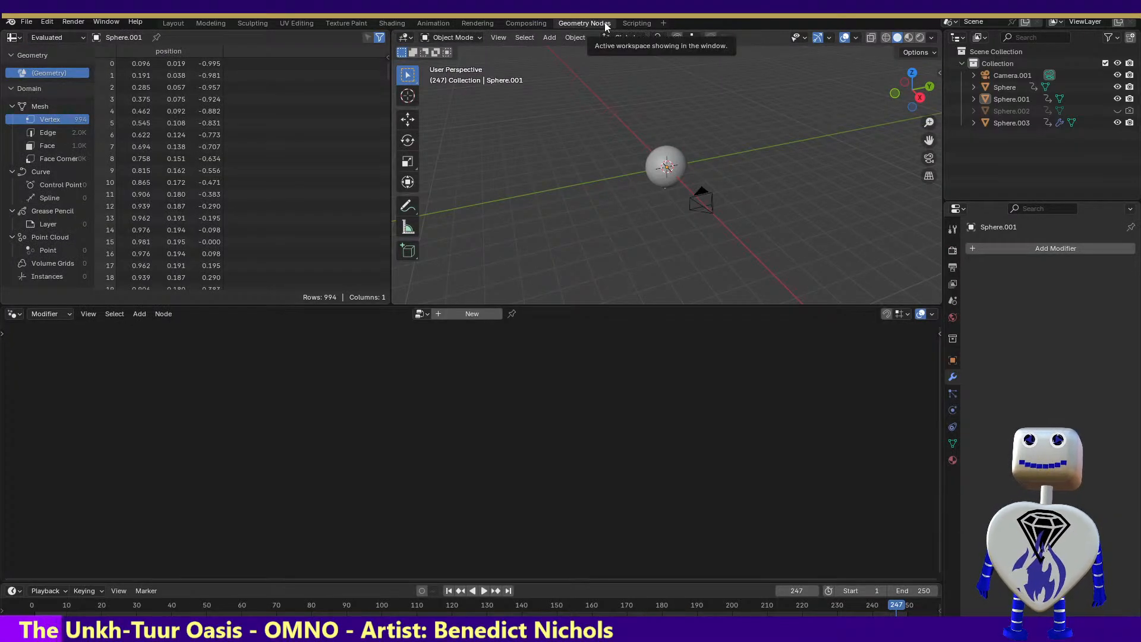
pyautogui.click(539, 22)
pyautogui.click(476, 24)
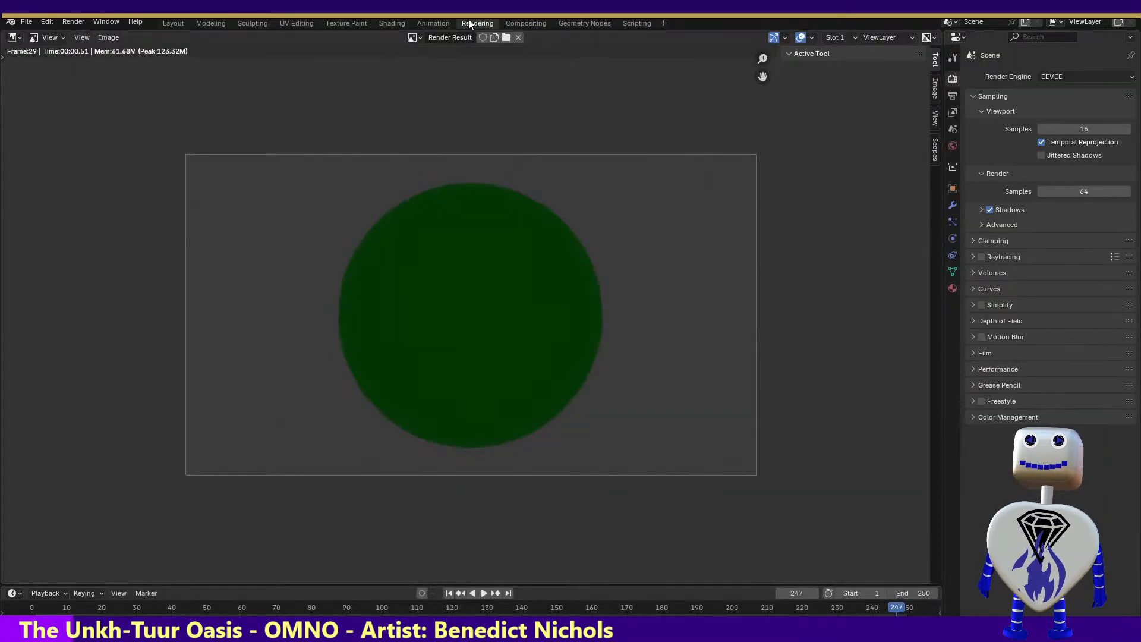
# Check Sphere.001's rotation keyframes in the Animation workspace and close the planet file
pyautogui.click(436, 22)
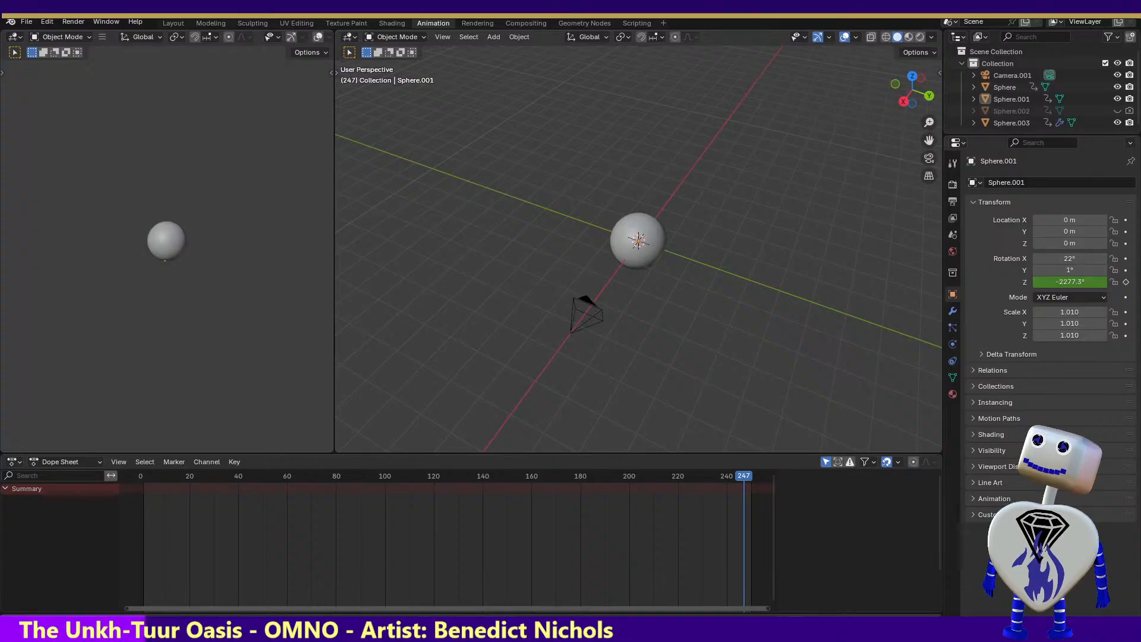
pyautogui.click(654, 255)
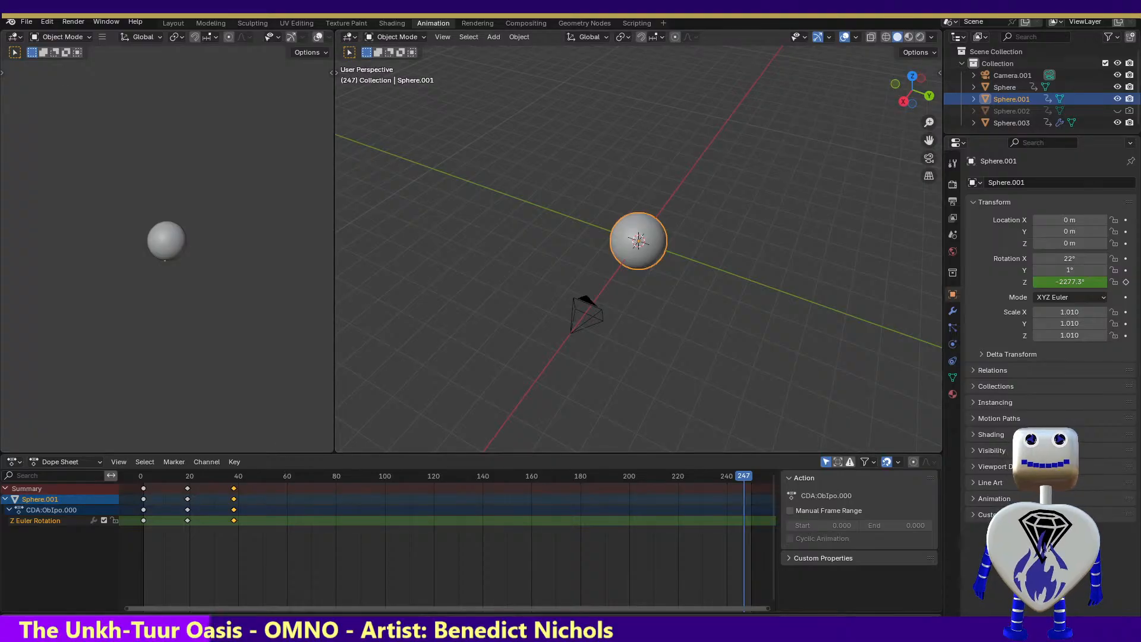
pyautogui.hotkey('ctrl', 'q')
pyautogui.click(600, 349)
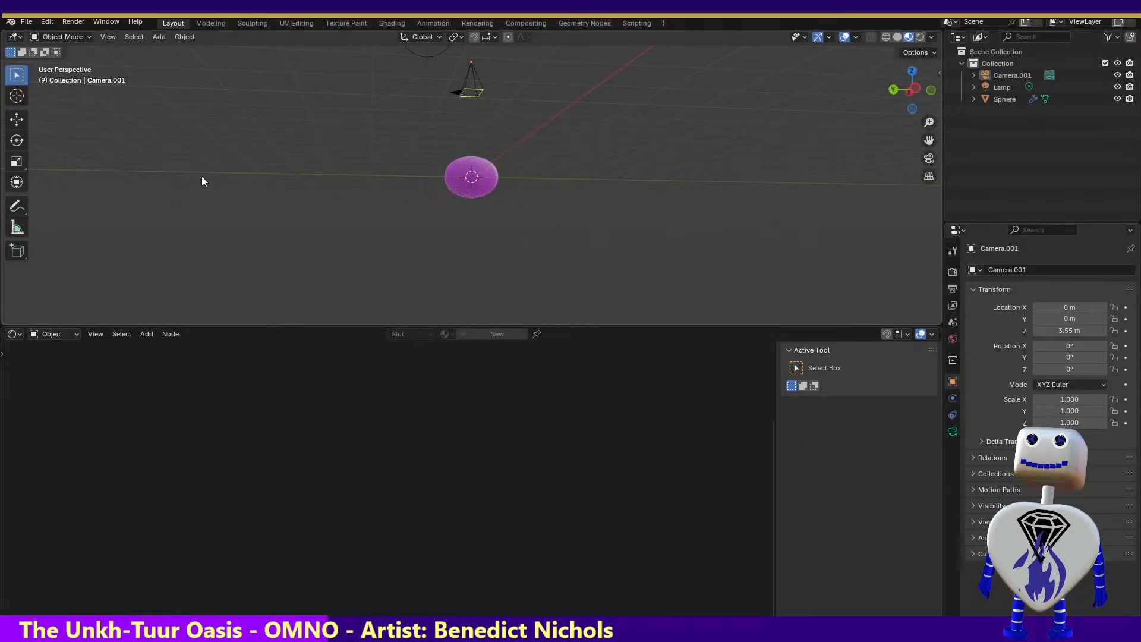
# Select the bubble sphere, enlarge its shader node area, and unlink the images from both Image Texture nodes of Material.004
pyautogui.click(477, 181)
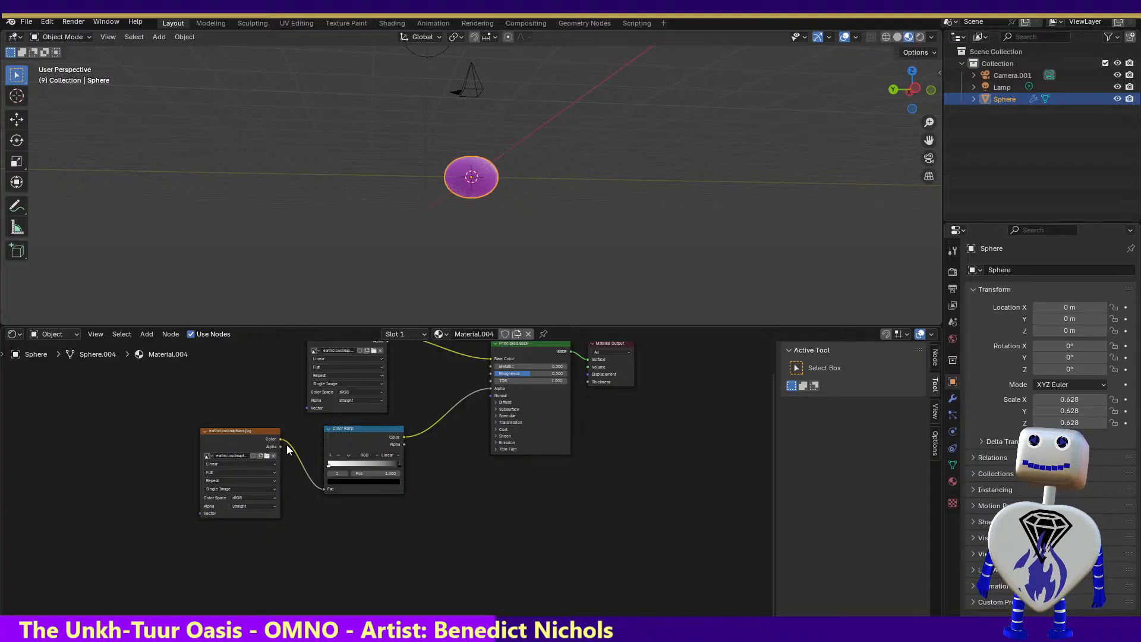
pyautogui.moveTo(597, 459); pyautogui.dragTo(599, 564)
pyautogui.moveTo(613, 491); pyautogui.dragTo(656, 509)
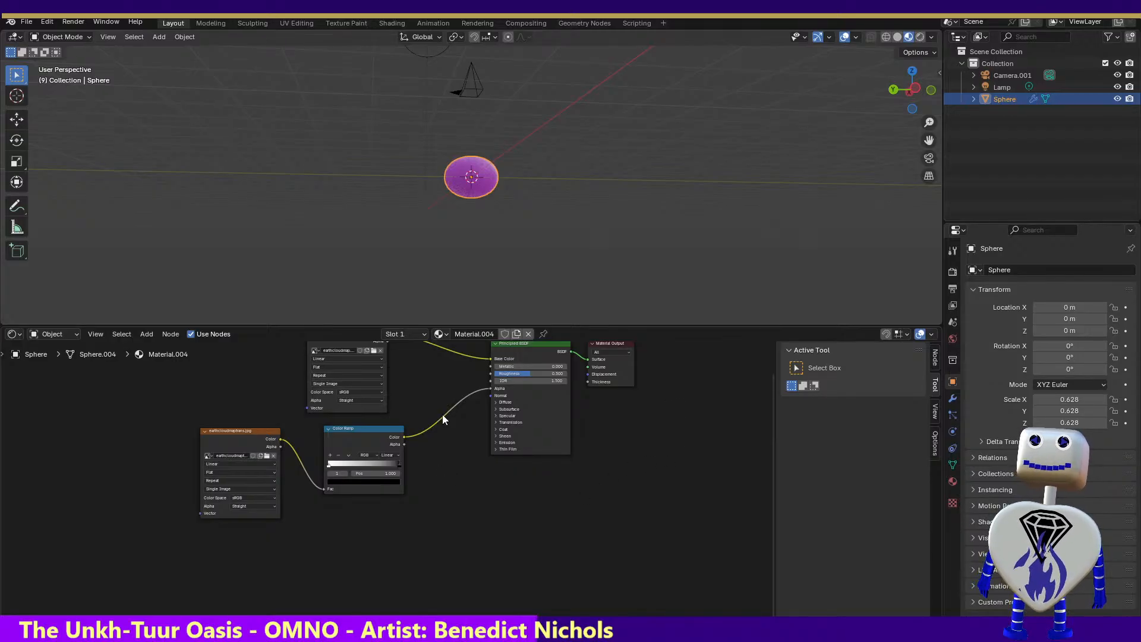
pyautogui.moveTo(455, 326); pyautogui.dragTo(487, 272)
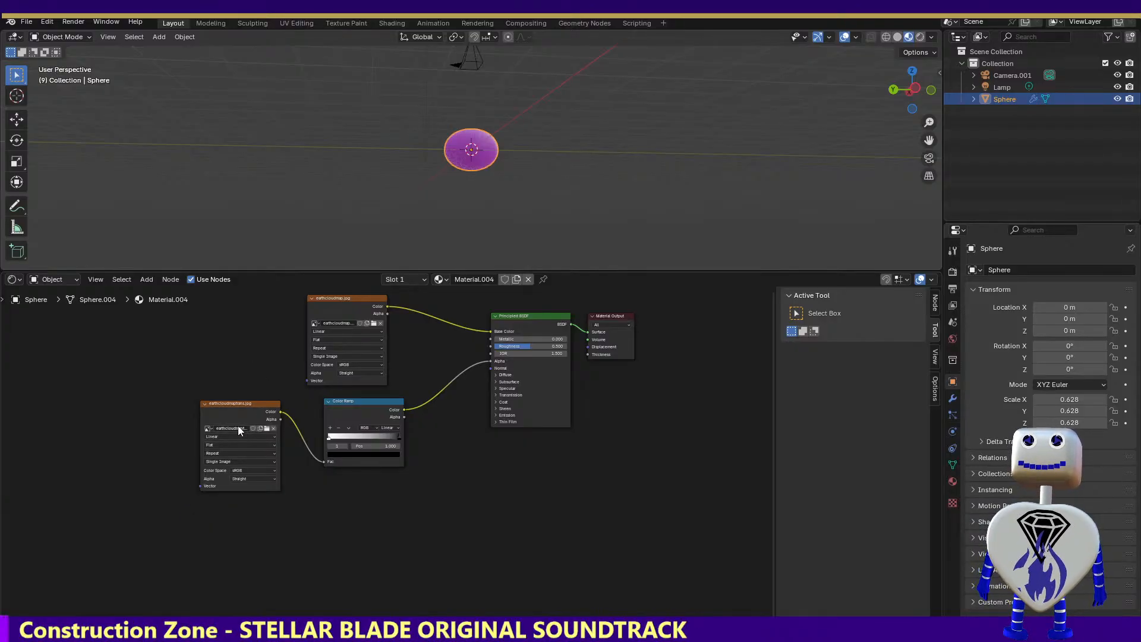
pyautogui.click(272, 428)
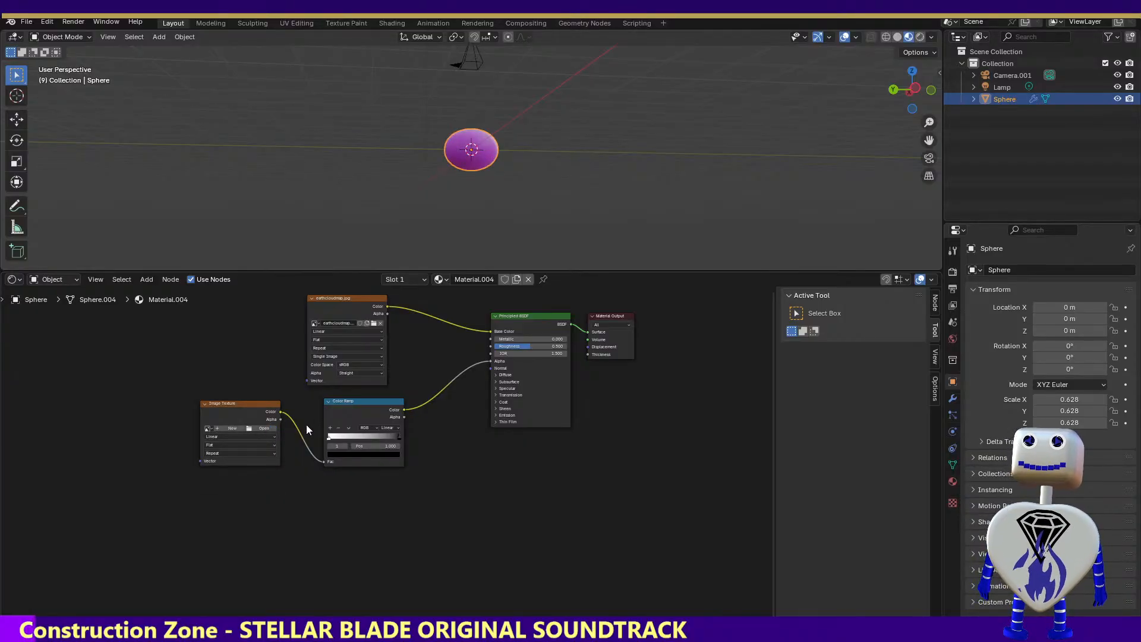
pyautogui.click(380, 323)
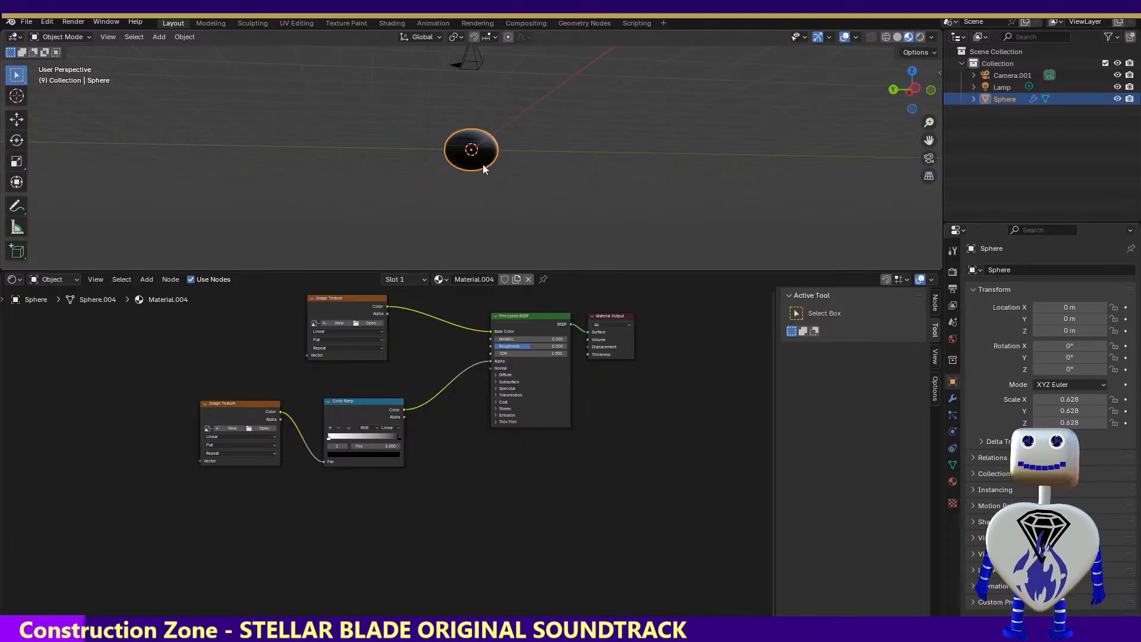
# Render frame 9 to check the sphere without its texture images, and close the render
pyautogui.click(74, 22)
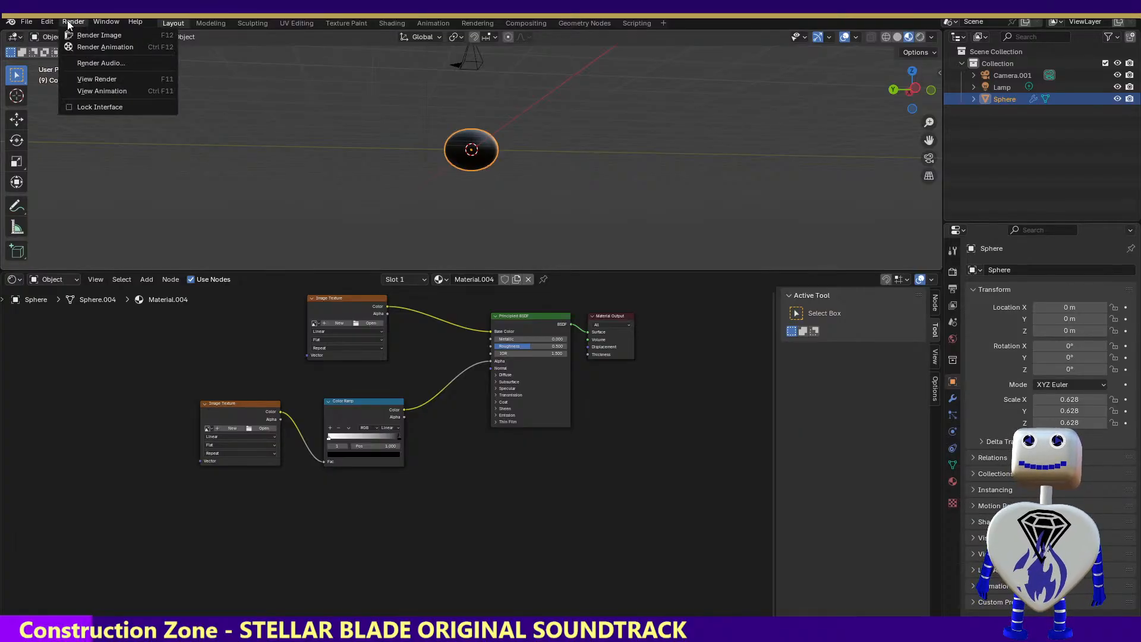
pyautogui.click(98, 35)
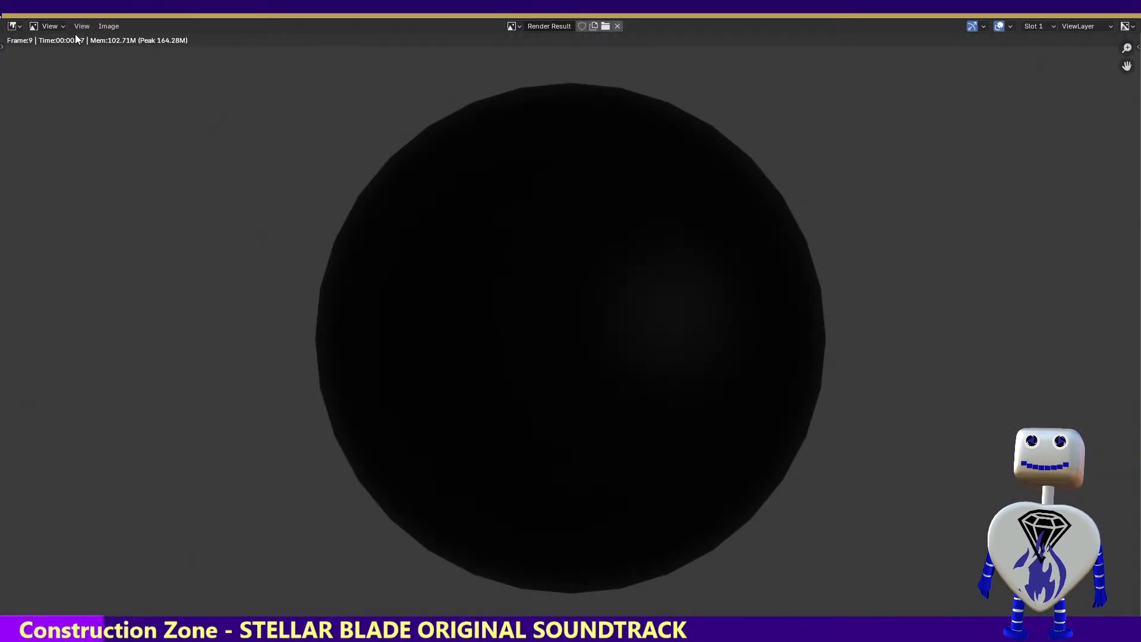
pyautogui.click(1130, 9)
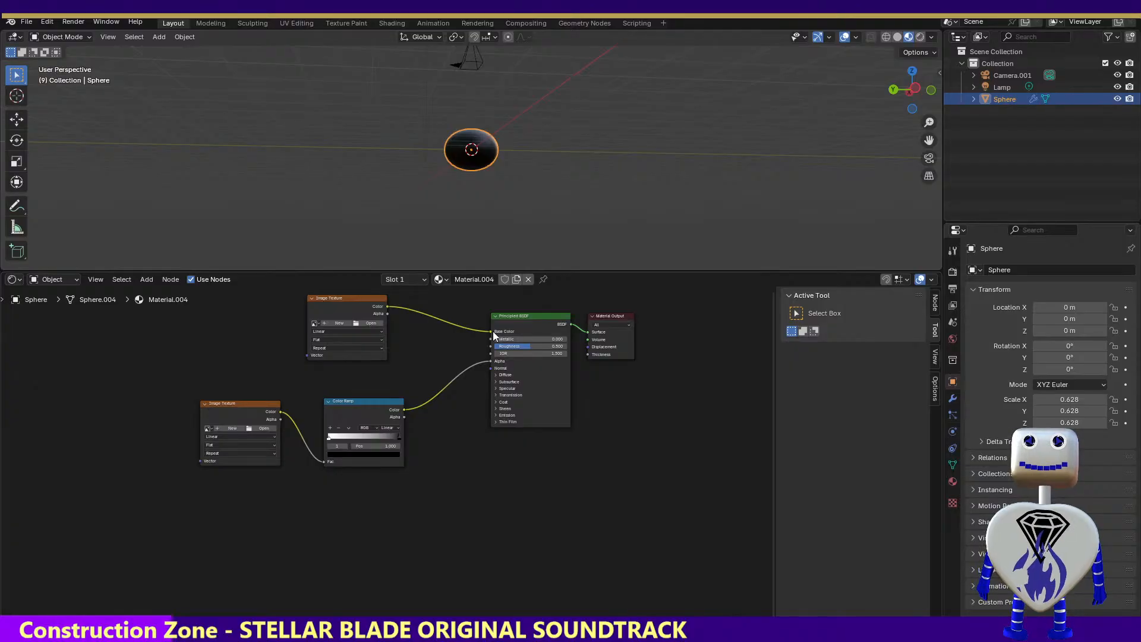
# Delete both Image Texture nodes from the sphere's Material.004 and render frame 9 again
pyautogui.click(311, 298)
pyautogui.click(312, 298)
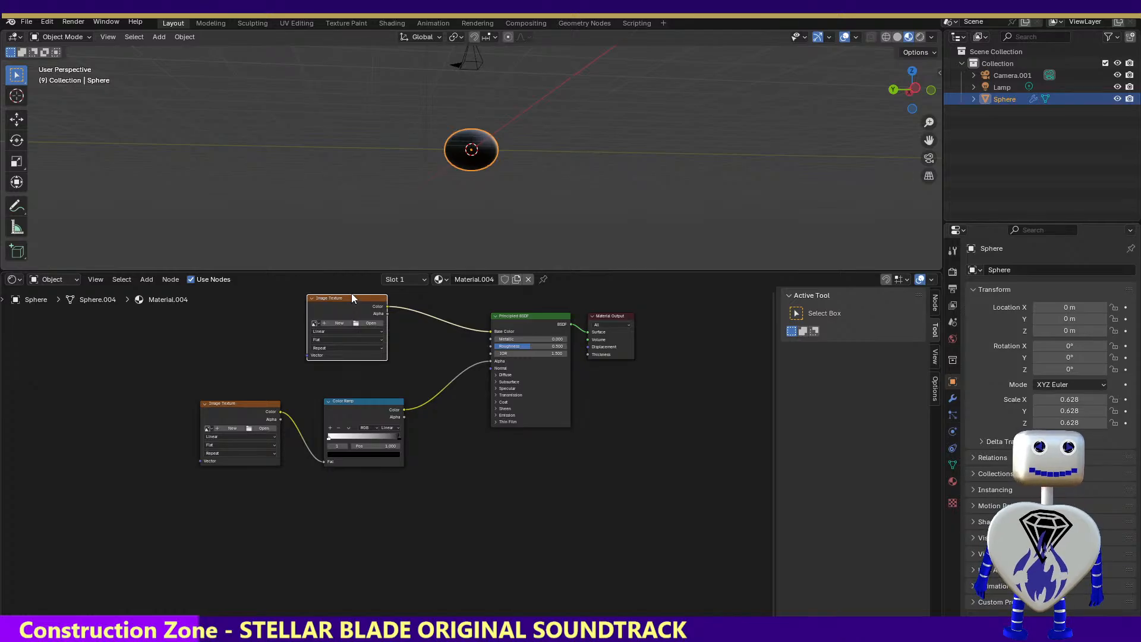
pyautogui.press('x')
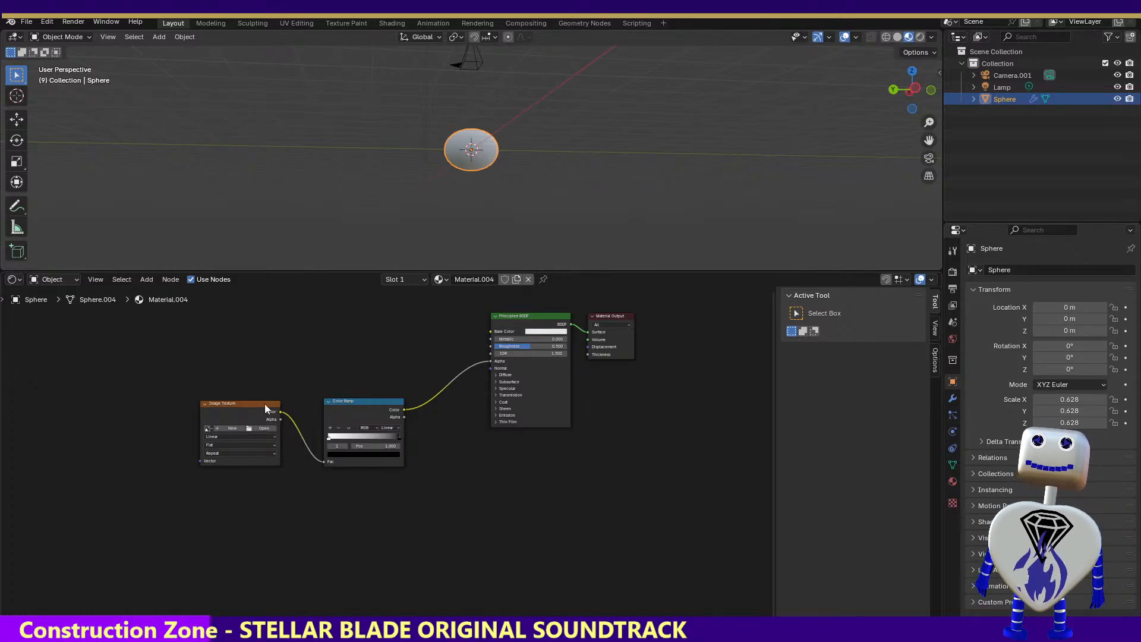
pyautogui.click(265, 406)
pyautogui.press('x')
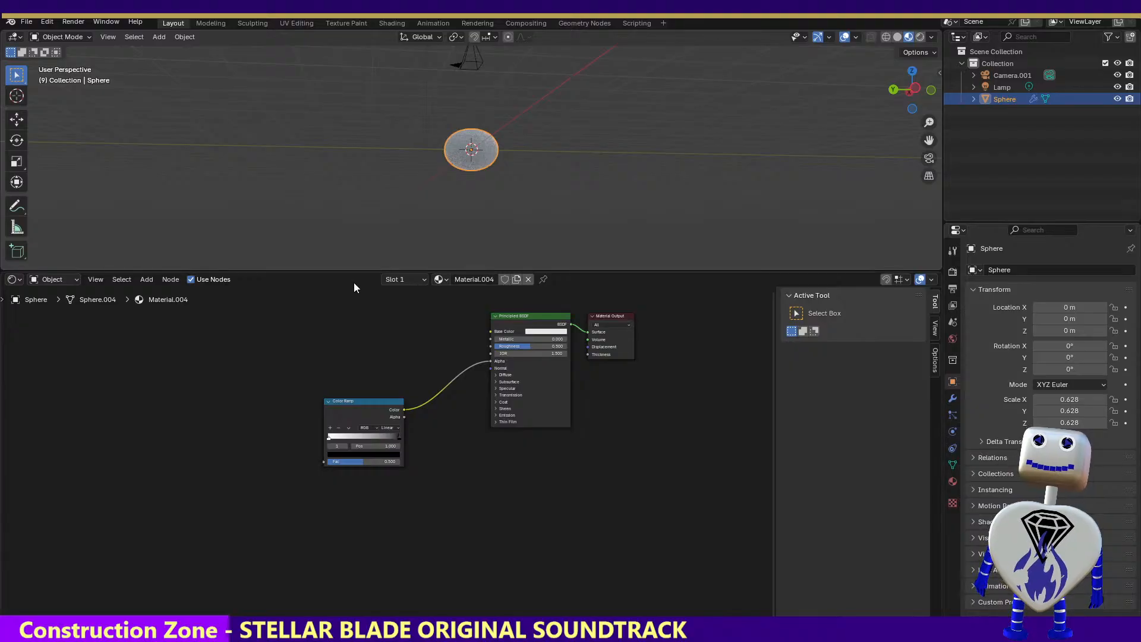
pyautogui.click(108, 21)
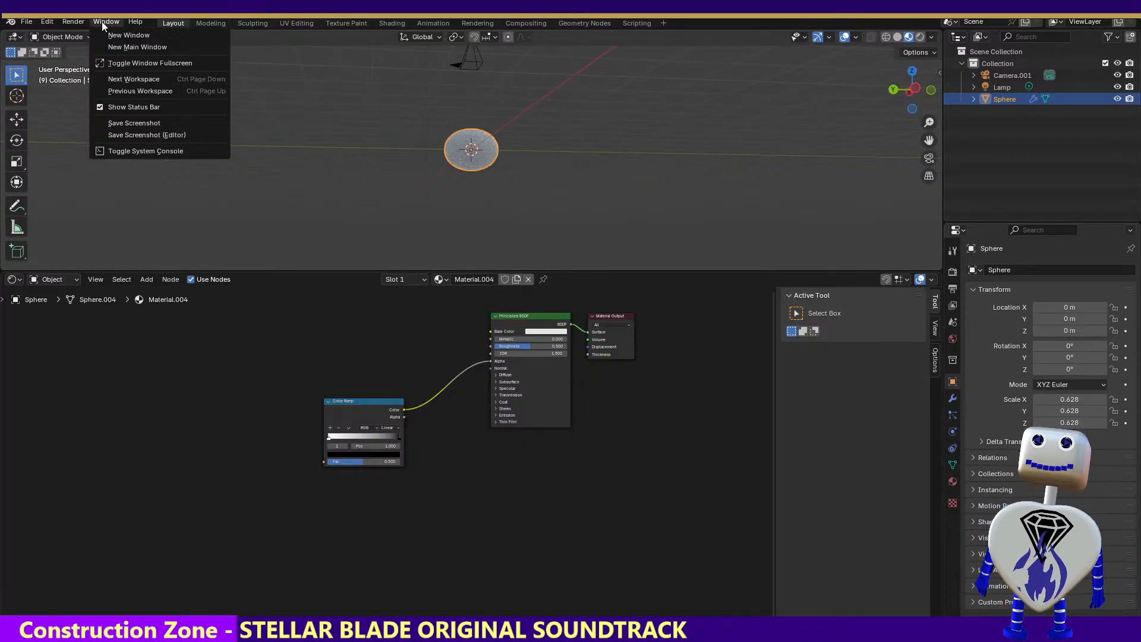
pyautogui.click(84, 35)
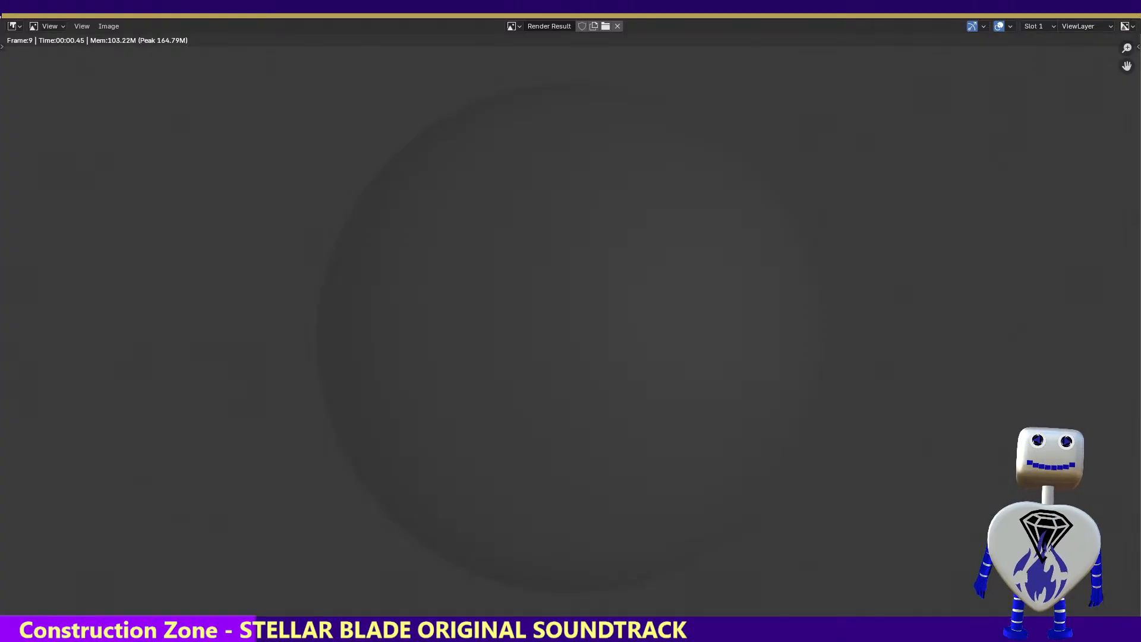
# Close the render and inspect the Coat, Subsurface and Transmission settings of Material.004's Principled BSDF node
pyautogui.click(1125, 11)
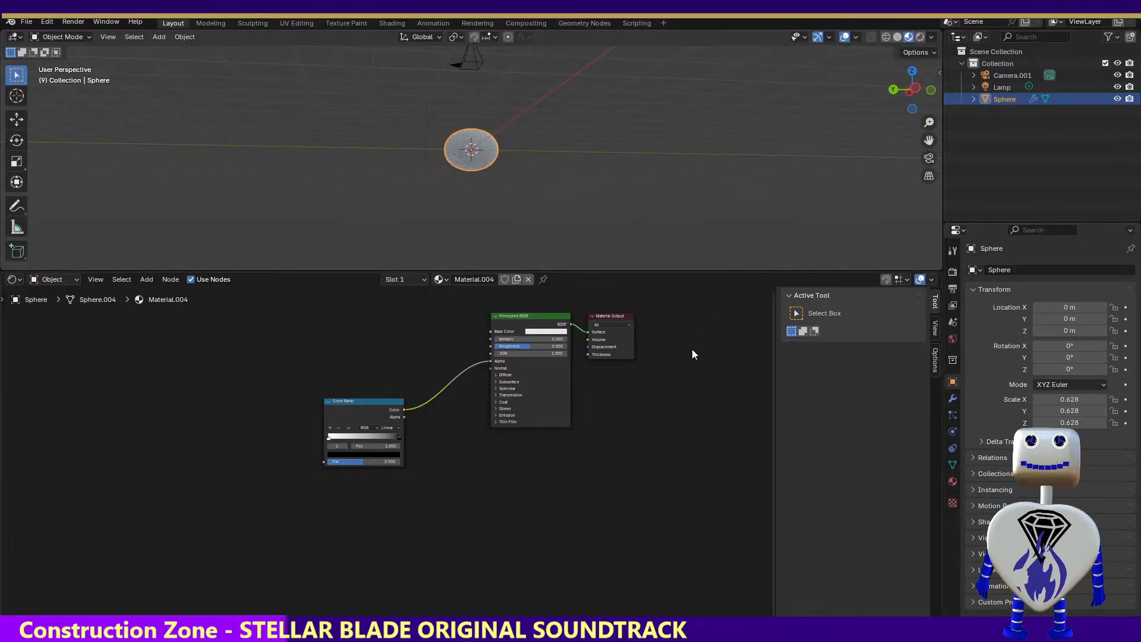
pyautogui.click(494, 402)
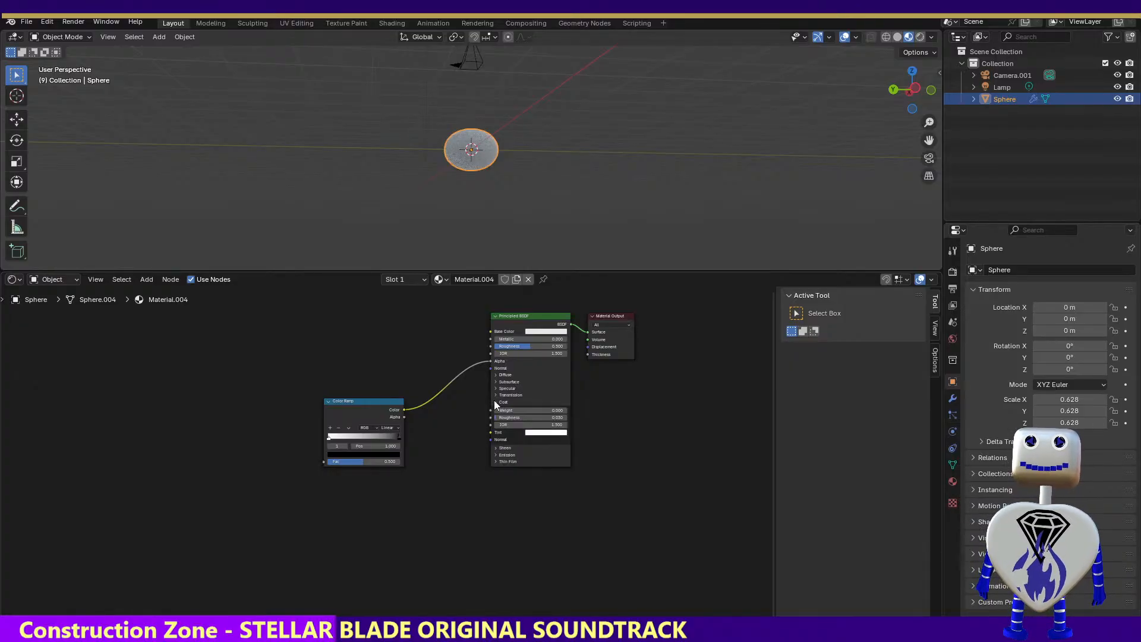
pyautogui.click(494, 400)
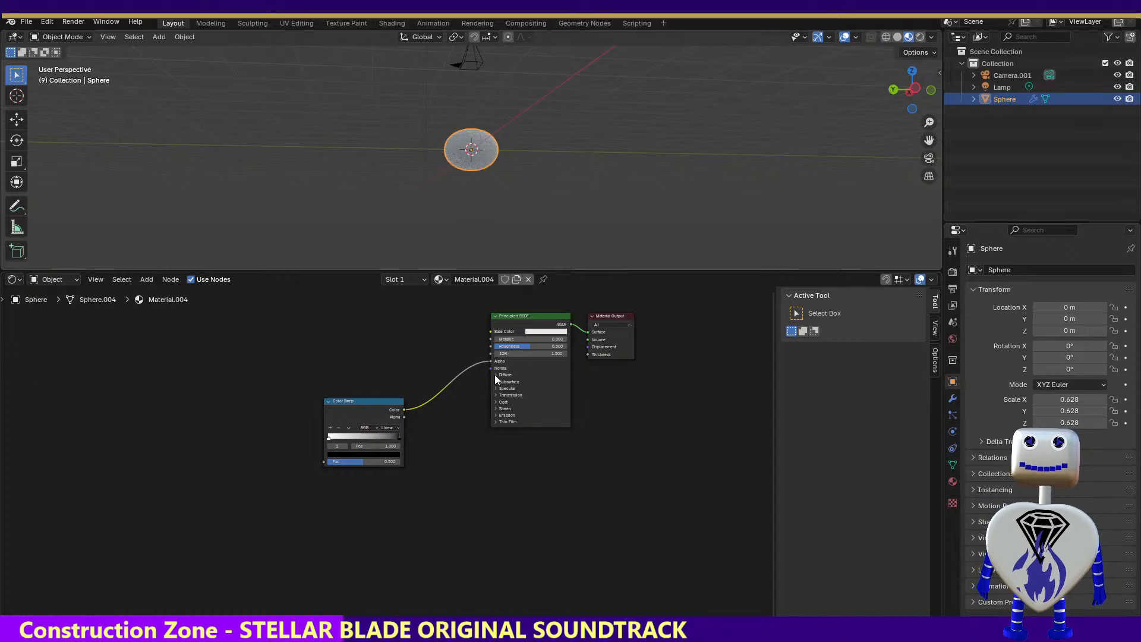
pyautogui.click(494, 383)
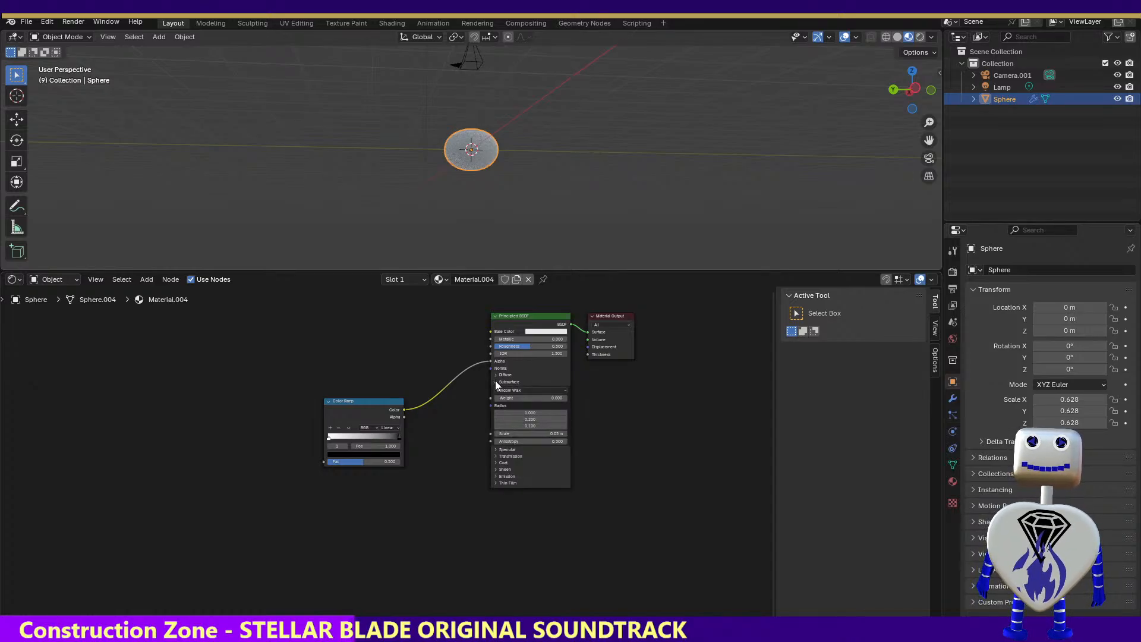
pyautogui.click(495, 382)
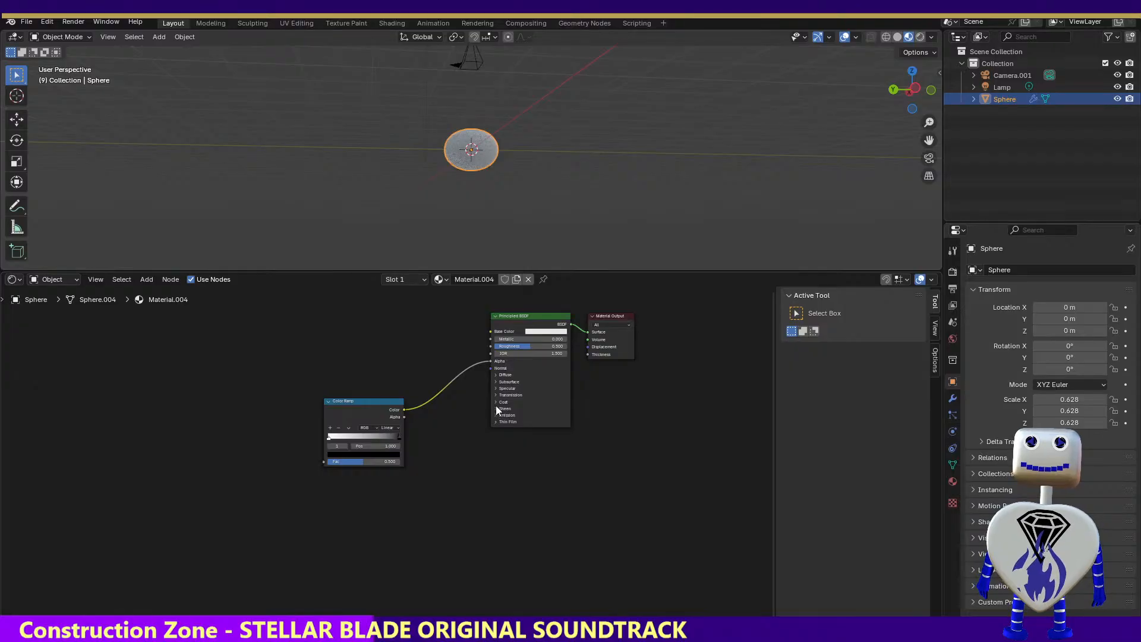
pyautogui.click(495, 394)
pyautogui.click(496, 394)
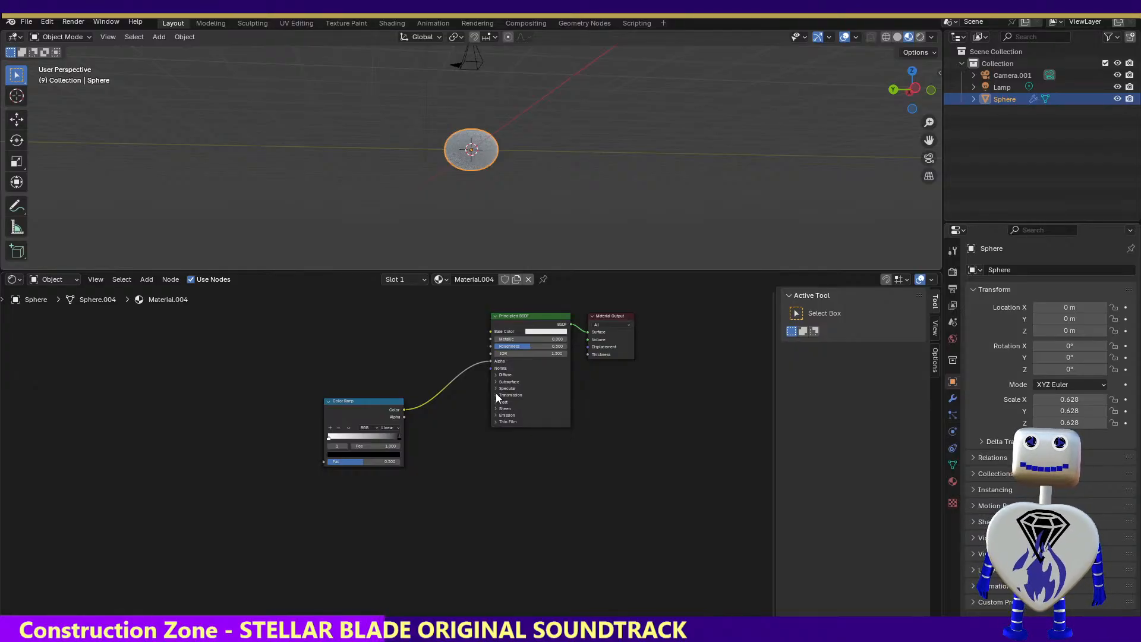
# Expand the Emission settings of the Principled BSDF and raise the emission strength so the sphere glows white
pyautogui.click(496, 416)
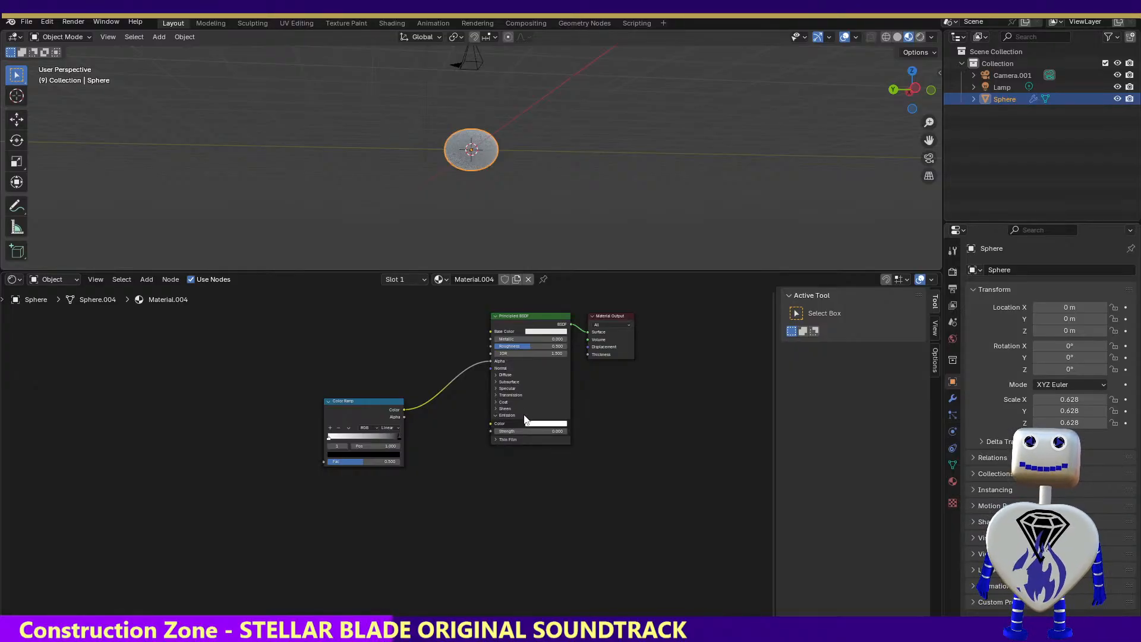
pyautogui.click(520, 432)
pyautogui.click(537, 431)
pyautogui.moveTo(537, 431); pyautogui.dragTo(600, 430)
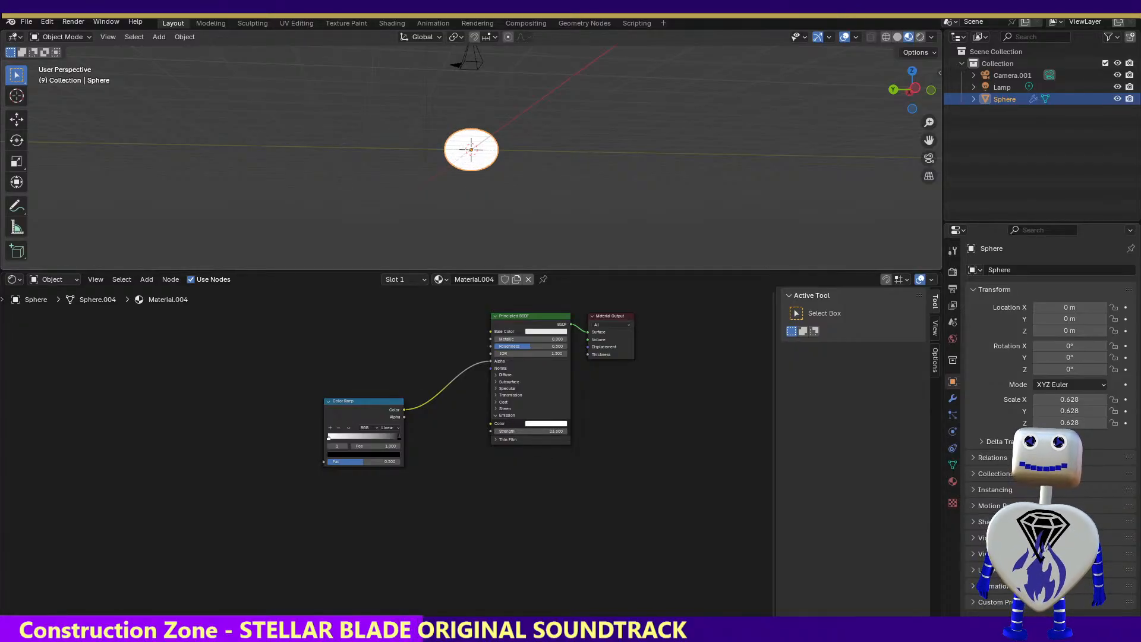
# Render frame 9 to check the sphere with the raised emission strength, and close the render
pyautogui.click(81, 22)
pyautogui.click(95, 34)
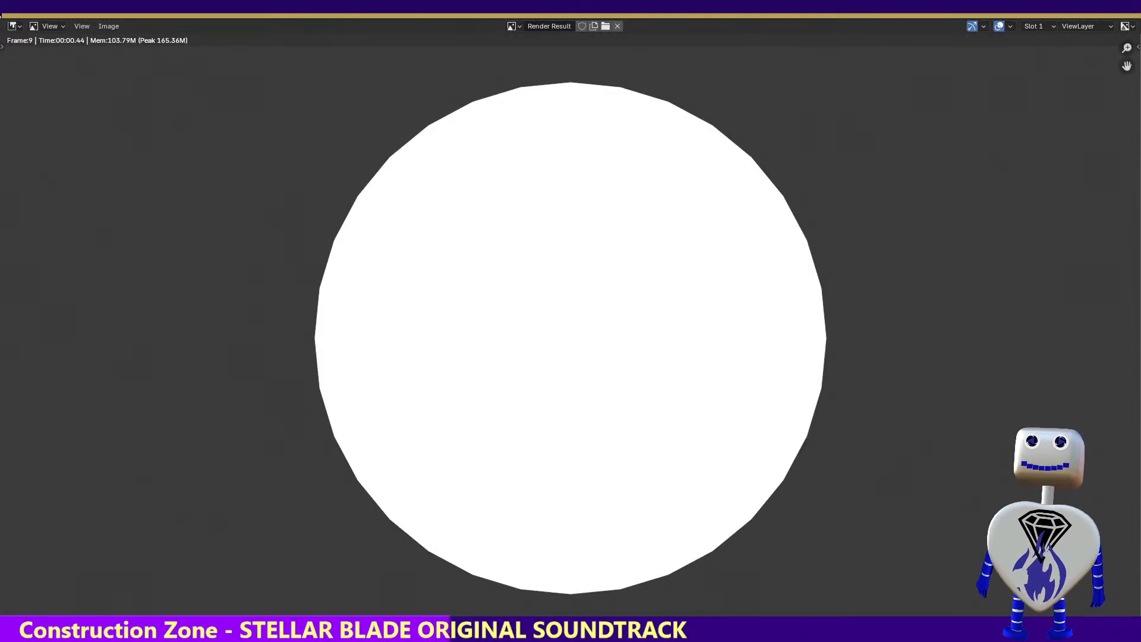
pyautogui.press('Escape')
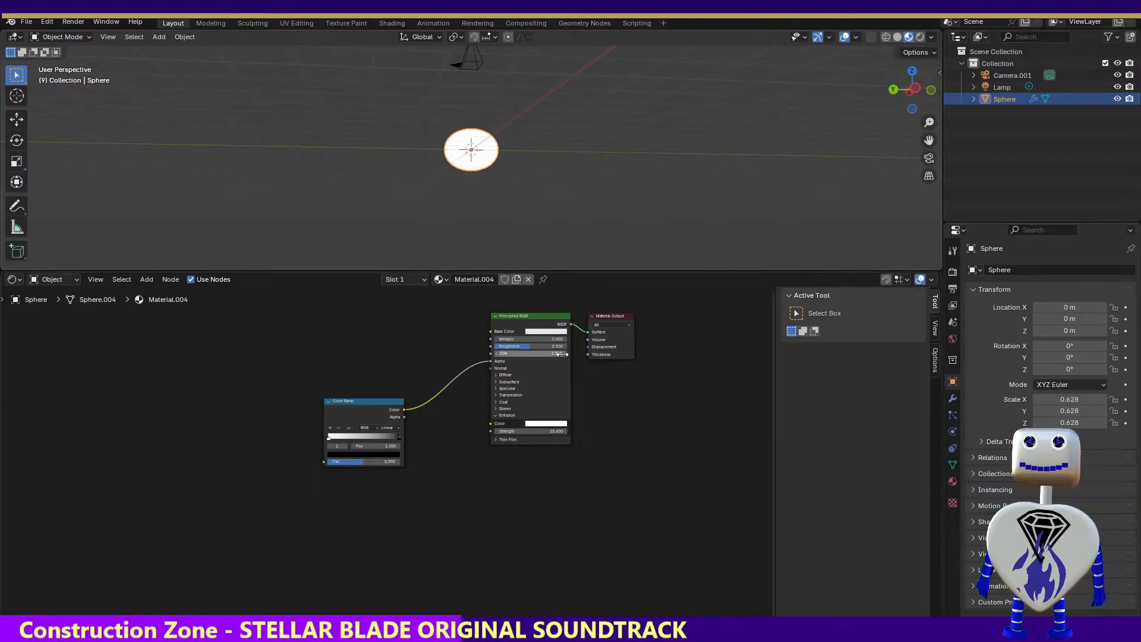
# Change the Principled BSDF's base color from white through gold to a dark muted green, and check the Diffuse settings
pyautogui.click(543, 331)
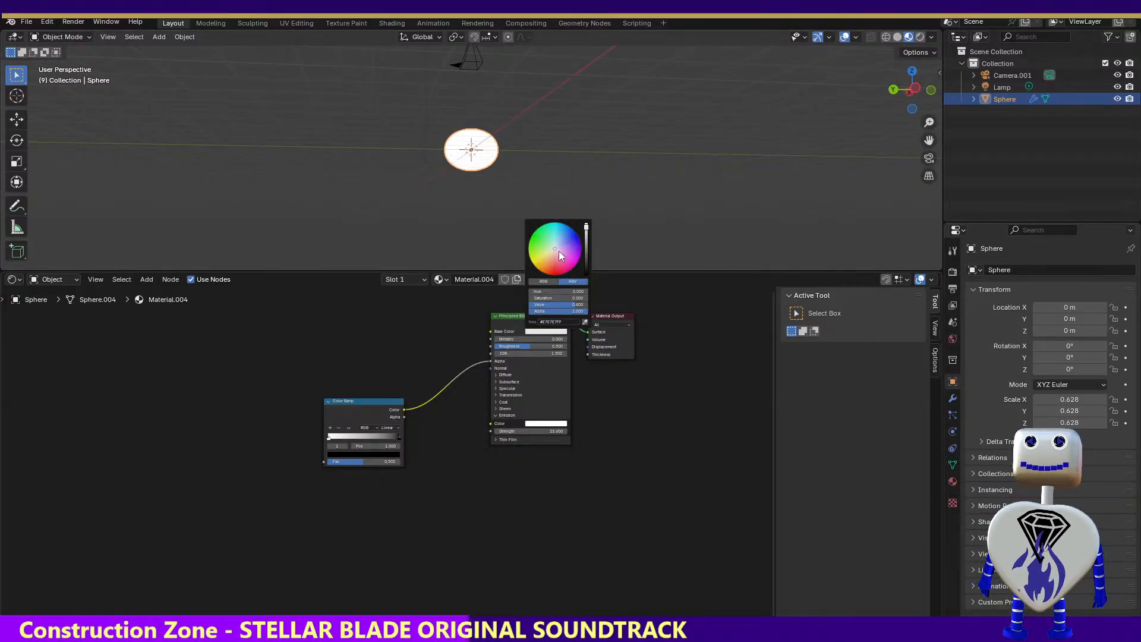
pyautogui.moveTo(559, 250)
pyautogui.mouseDown()
pyautogui.moveTo(572, 261)
pyautogui.moveTo(572, 234)
pyautogui.mouseUp()
pyautogui.moveTo(569, 235)
pyautogui.mouseDown()
pyautogui.moveTo(569, 257)
pyautogui.moveTo(536, 265)
pyautogui.mouseUp()
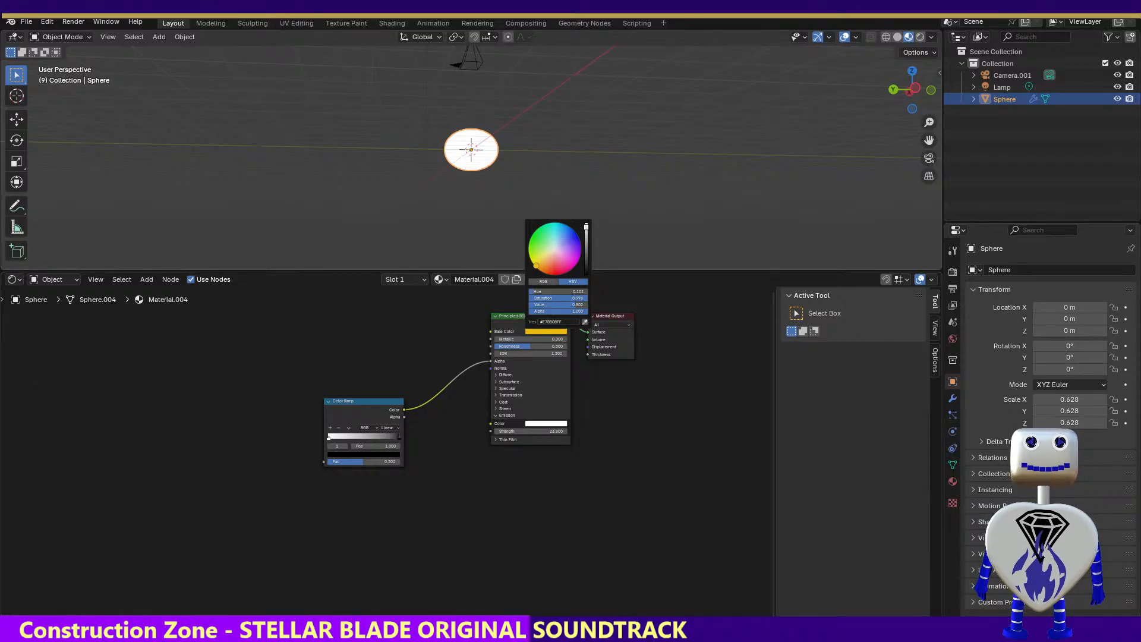
pyautogui.moveTo(586, 228)
pyautogui.mouseDown()
pyautogui.moveTo(586, 256)
pyautogui.moveTo(585, 225)
pyautogui.moveTo(586, 239)
pyautogui.mouseUp()
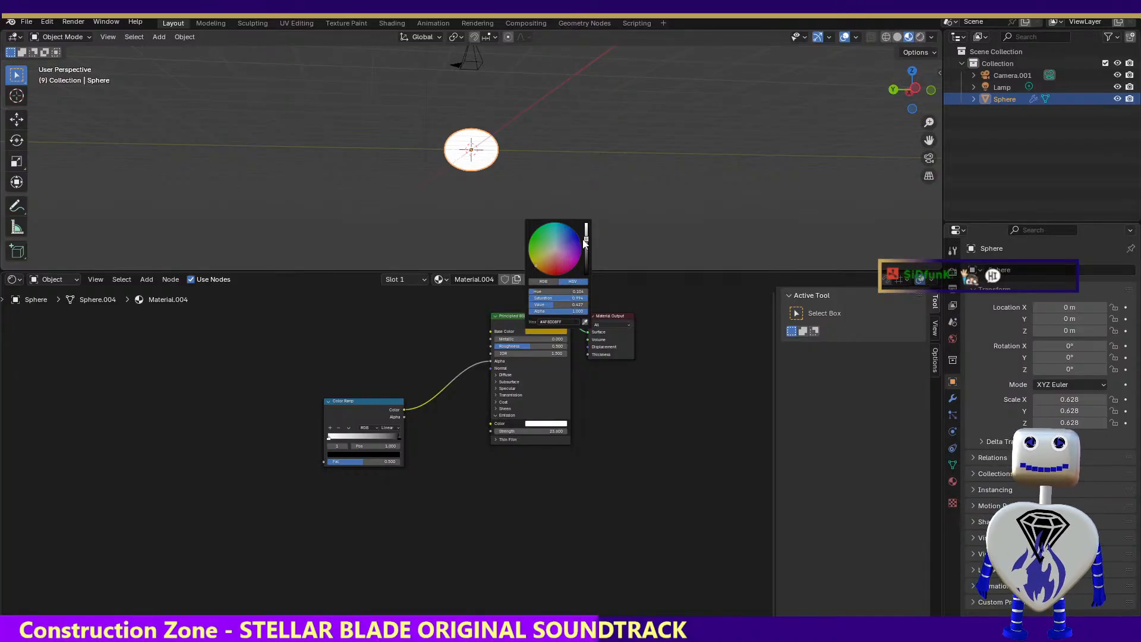
pyautogui.moveTo(586, 239); pyautogui.dragTo(586, 249)
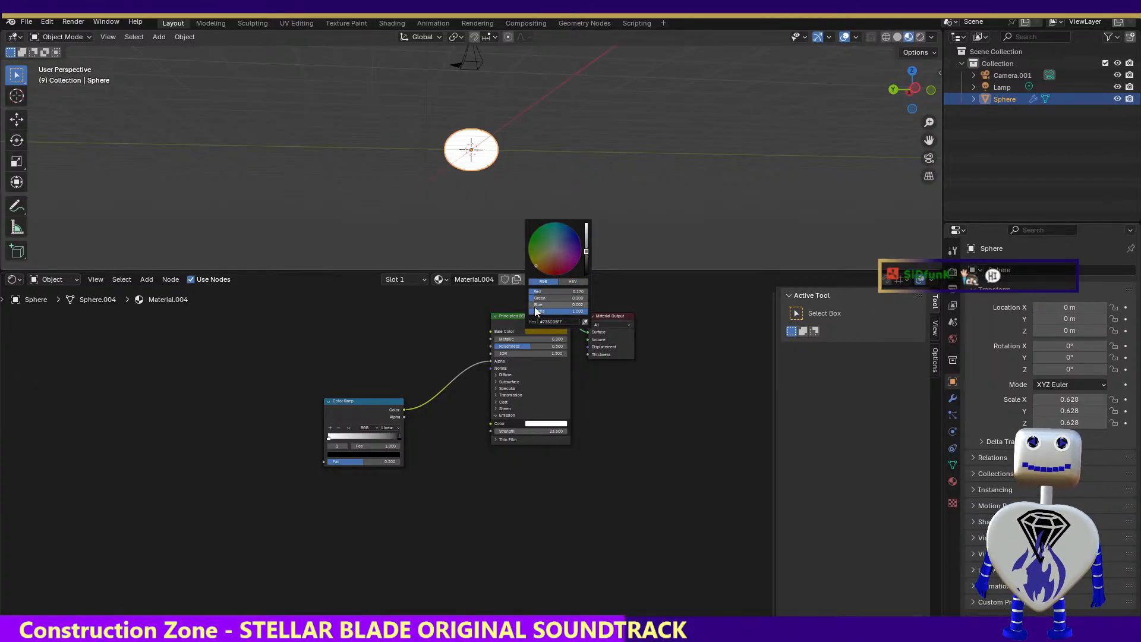
pyautogui.moveTo(534, 304)
pyautogui.mouseDown()
pyautogui.moveTo(554, 304)
pyautogui.moveTo(530, 292)
pyautogui.mouseUp()
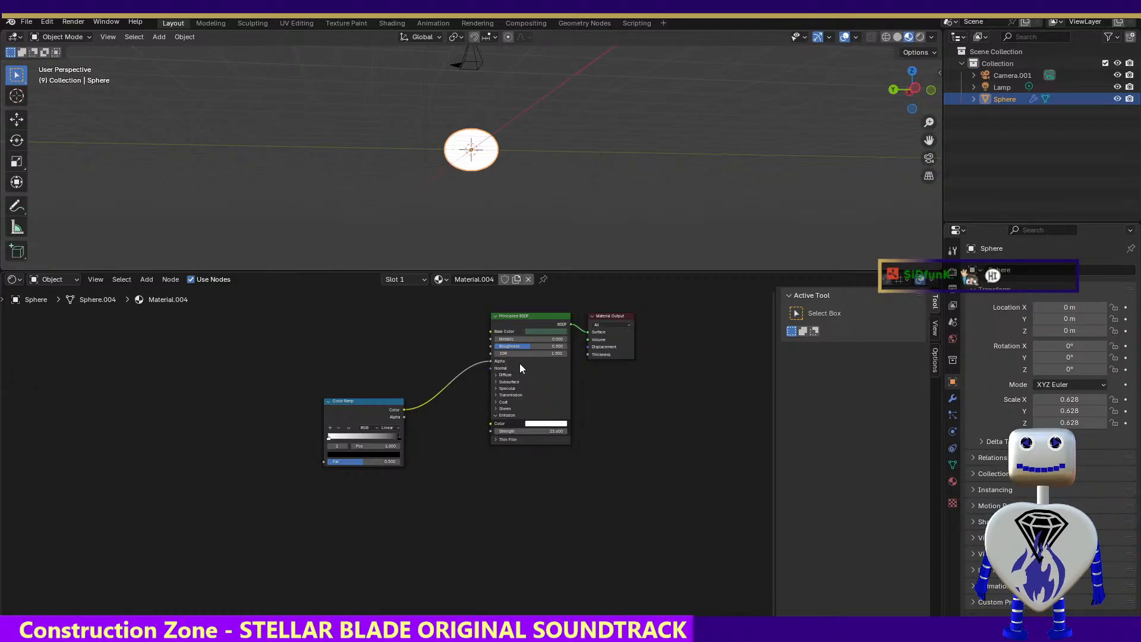
pyautogui.click(496, 375)
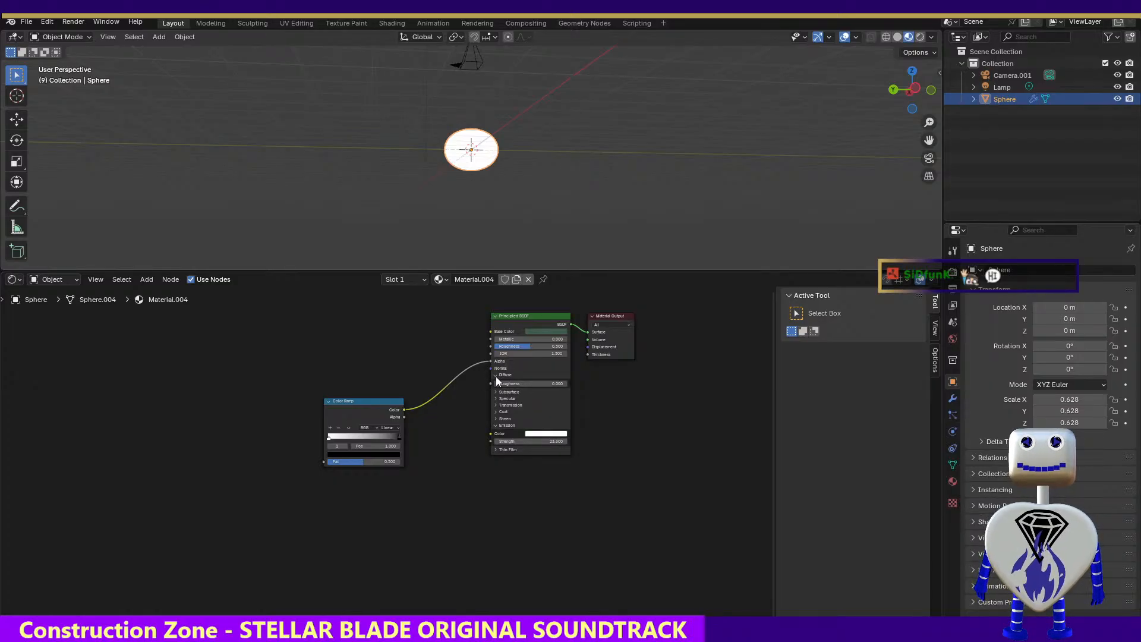
pyautogui.click(496, 375)
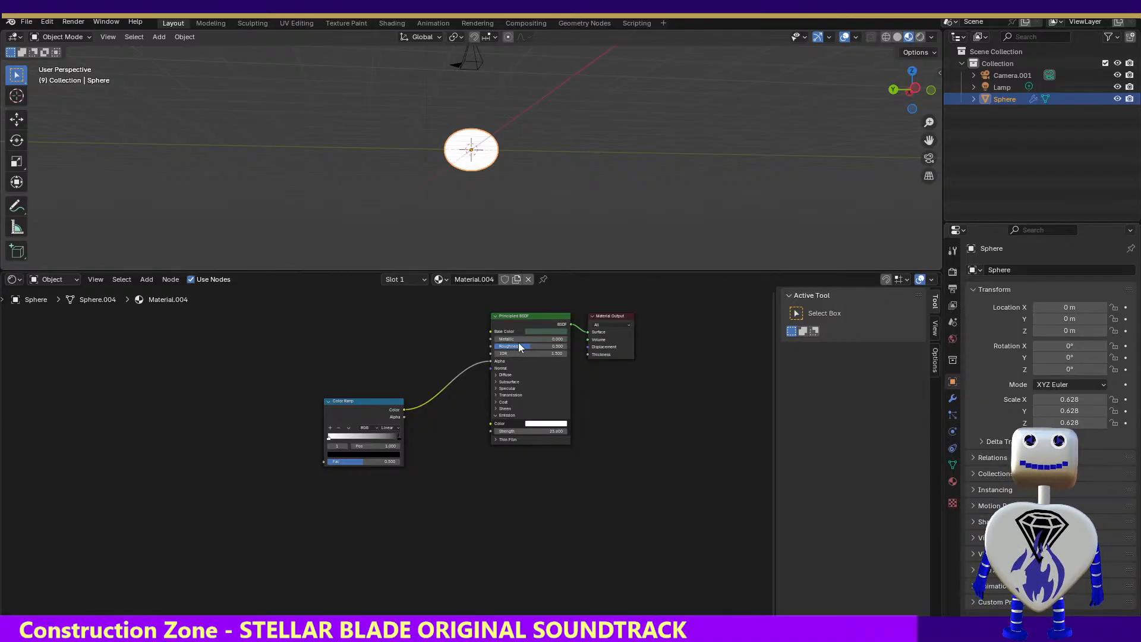
# Change the base color to dark magenta and bring the Color Ramp's white and black stops closer together
pyautogui.click(548, 329)
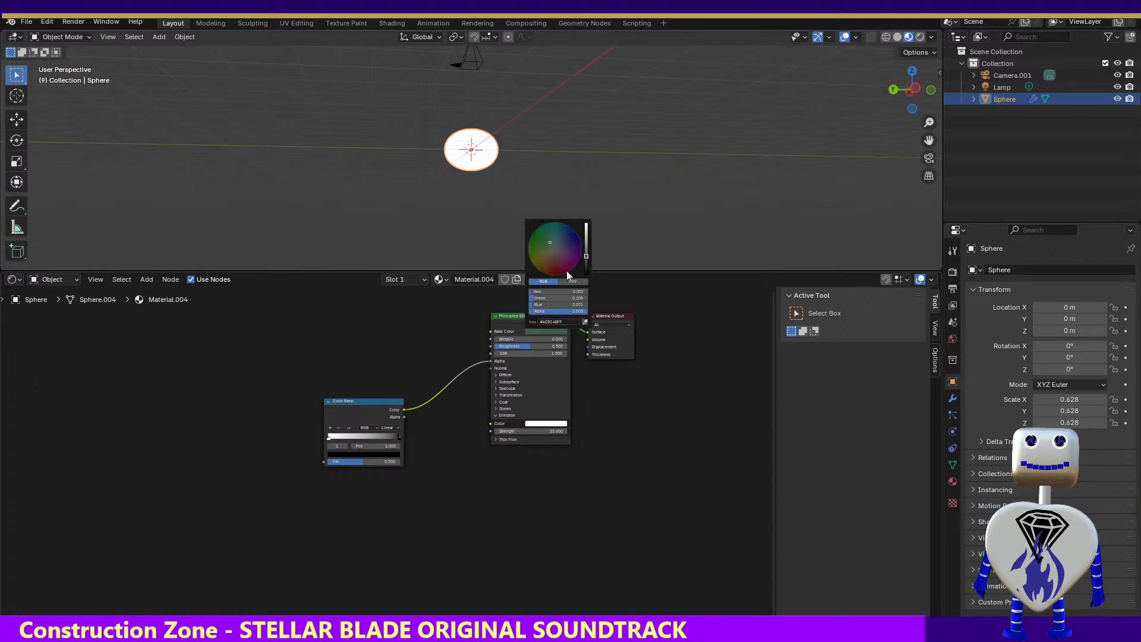
pyautogui.moveTo(554, 245); pyautogui.dragTo(568, 264)
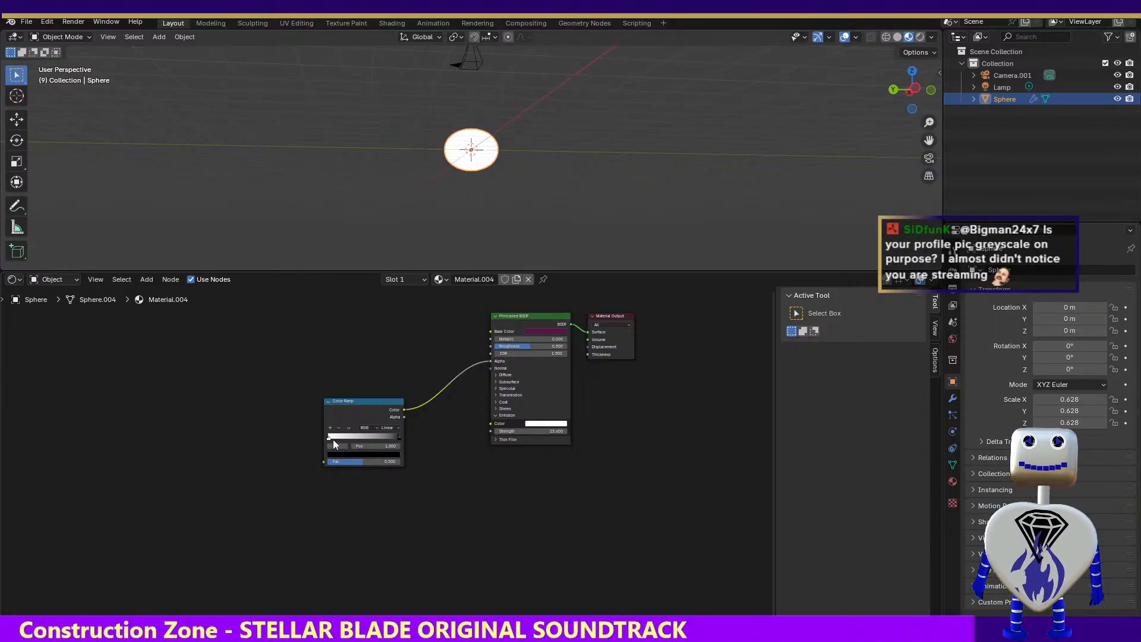
pyautogui.moveTo(329, 440); pyautogui.dragTo(370, 436)
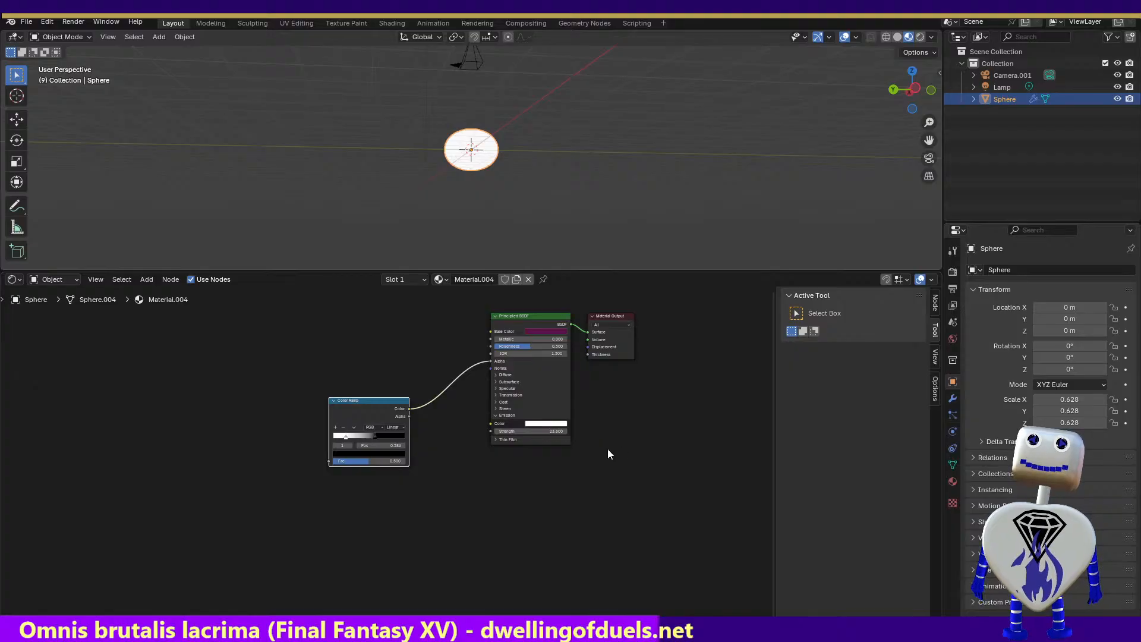
# Lower the saturation of the Principled BSDF's base color in HSV mode to get a dark grey
pyautogui.click(551, 331)
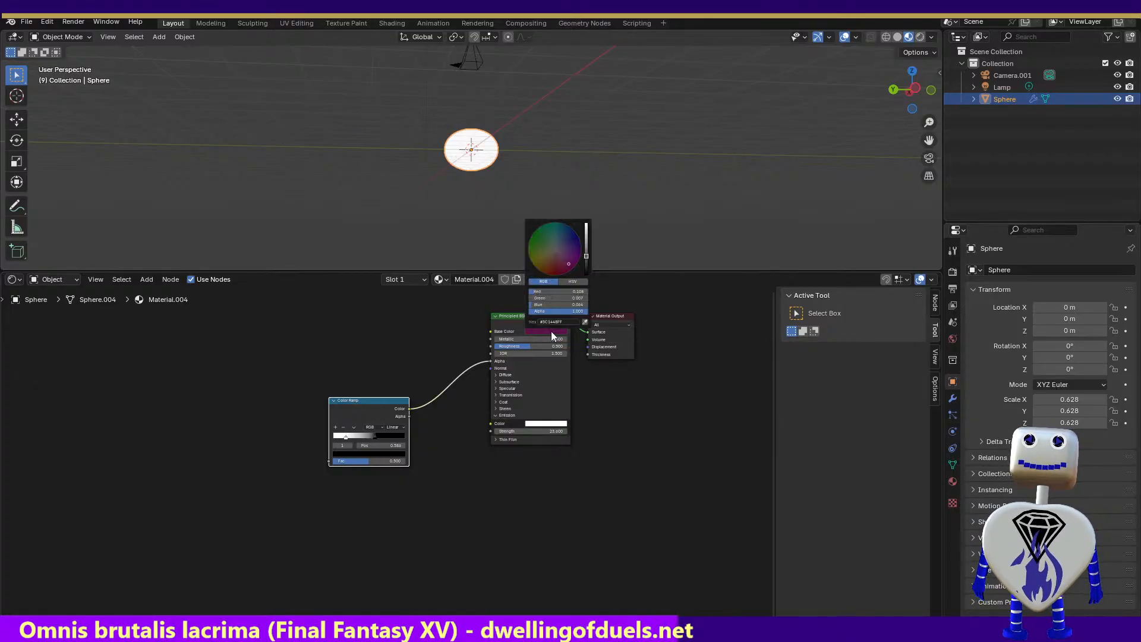
pyautogui.click(573, 282)
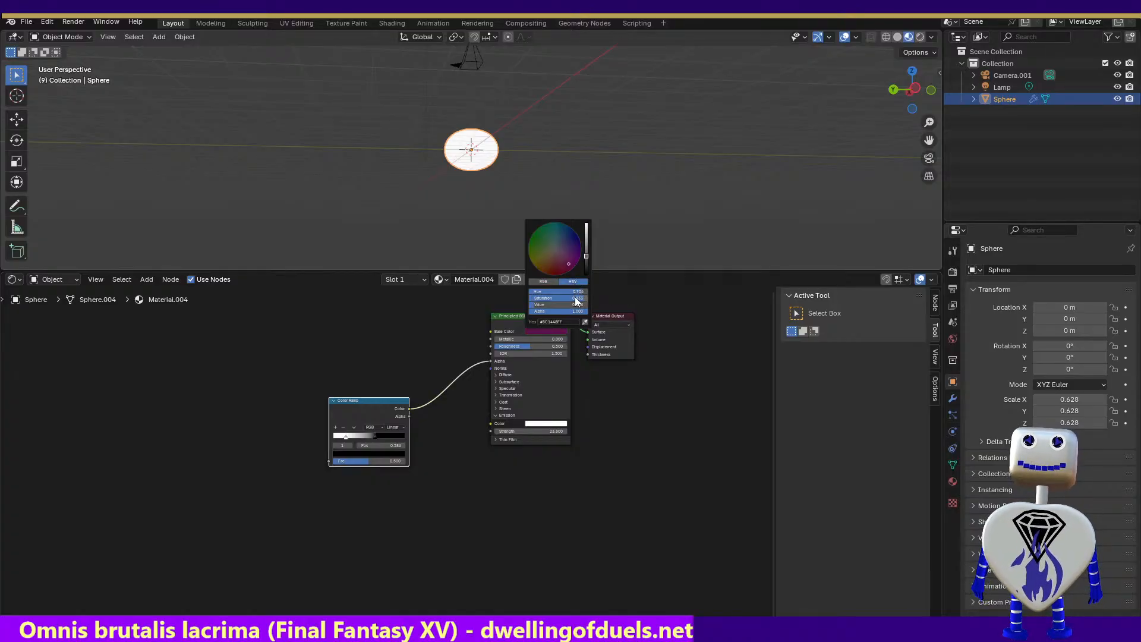
pyautogui.moveTo(576, 298); pyautogui.dragTo(537, 298)
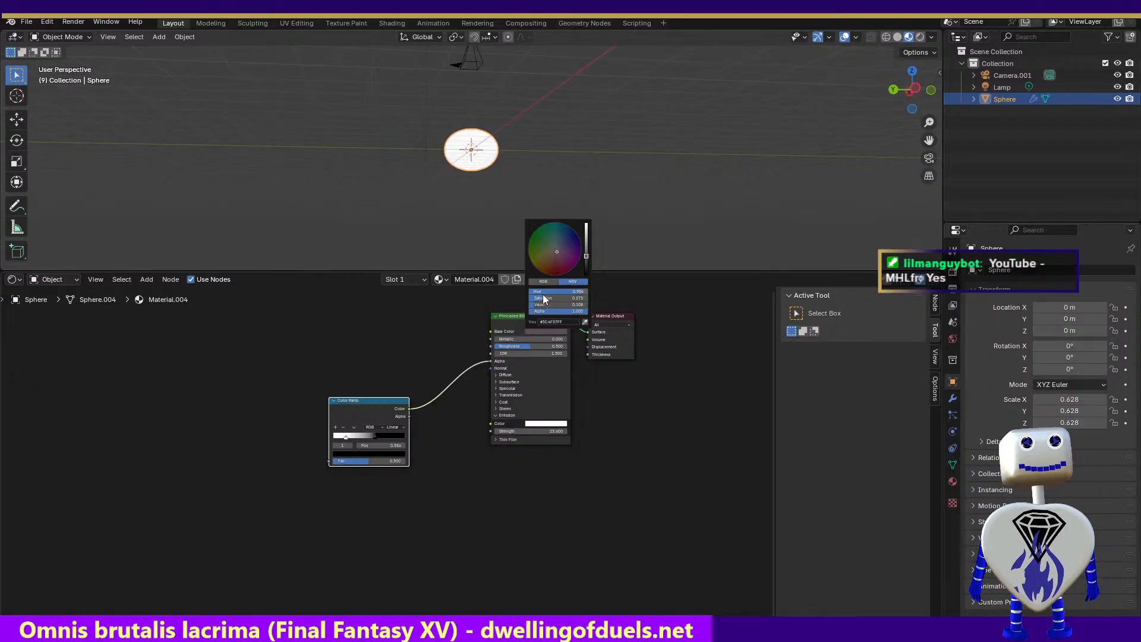
# Render frame 9 to check the grey base color and adjusted Color Ramp, and close the render
pyautogui.click(73, 22)
pyautogui.click(75, 32)
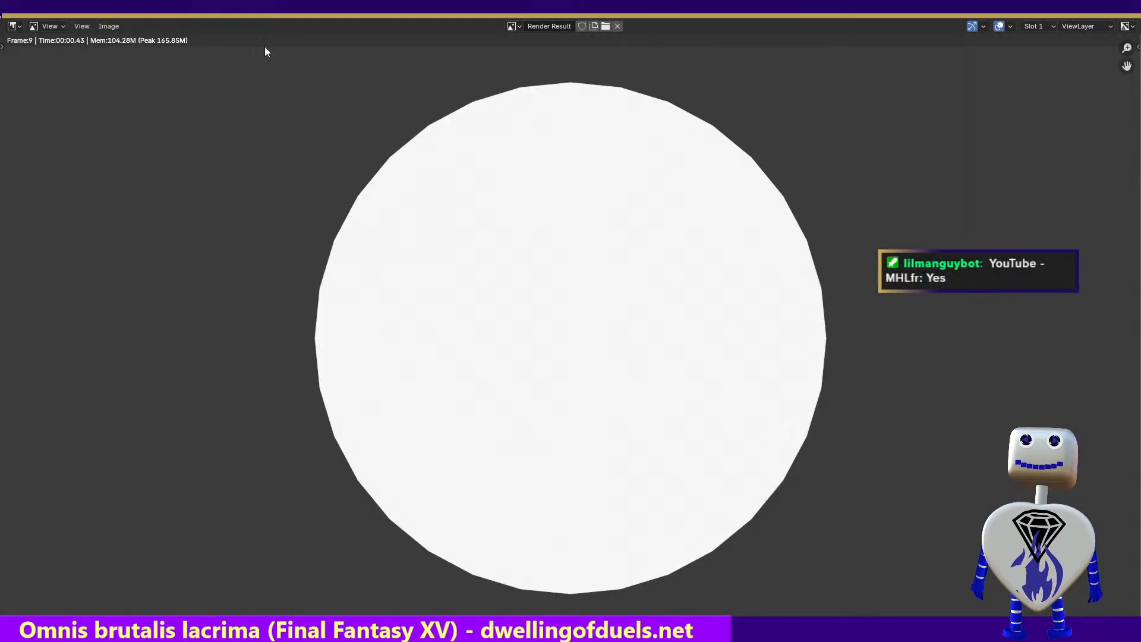
pyautogui.click(1134, 15)
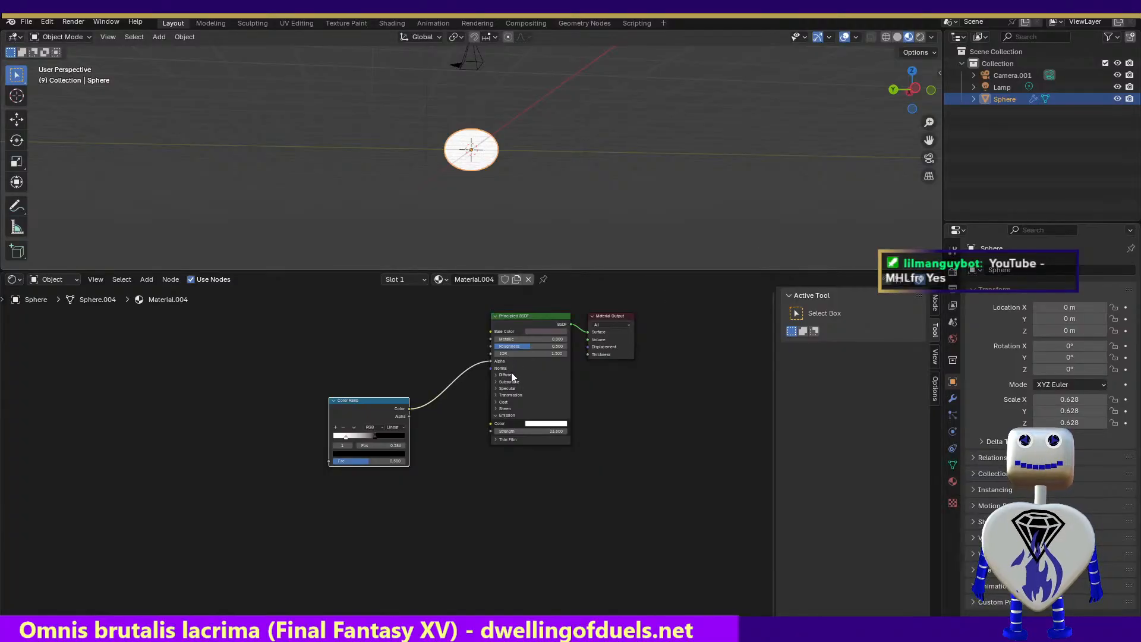
# Move the Color Ramp's white stop to position 0 and its black stop close beside it
pyautogui.moveTo(374, 436); pyautogui.dragTo(345, 434)
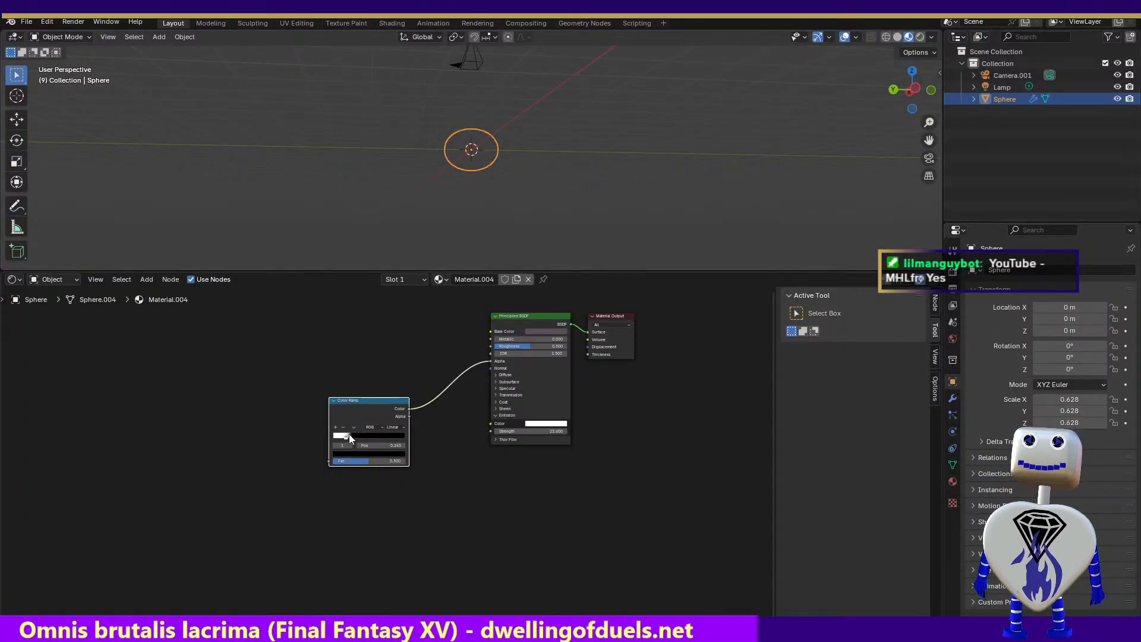
pyautogui.click(339, 437)
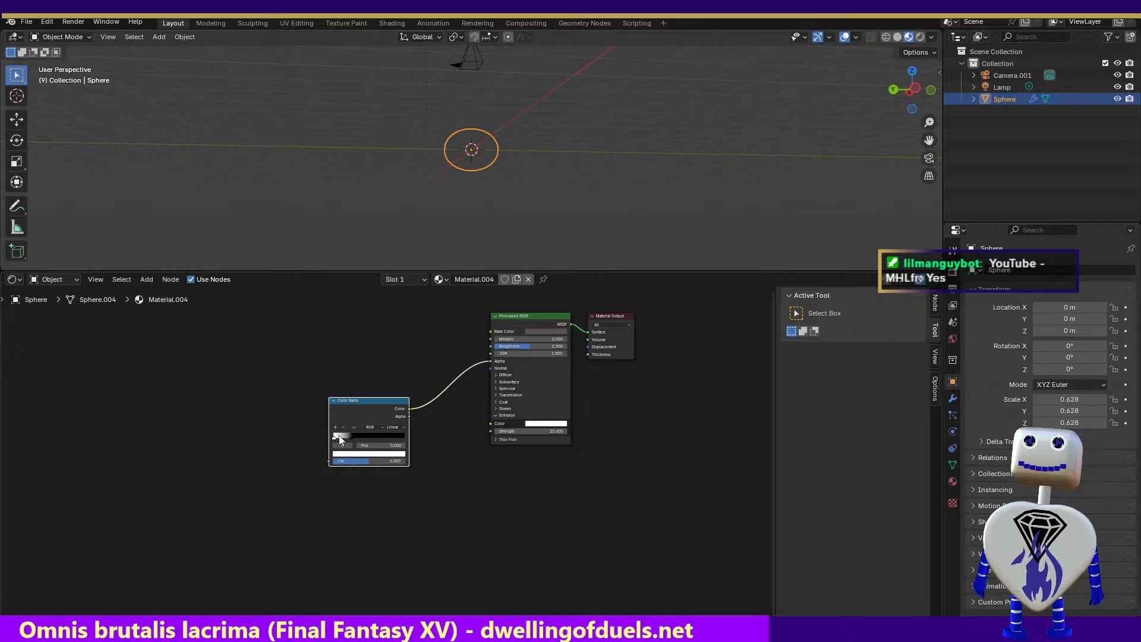
pyautogui.moveTo(352, 437); pyautogui.dragTo(345, 437)
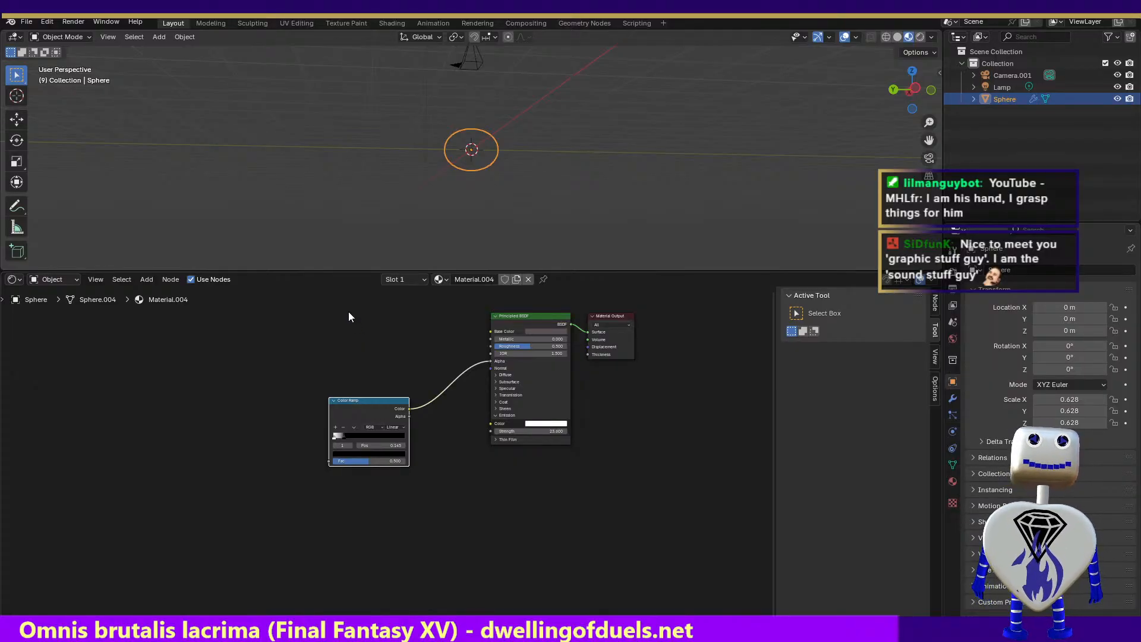
# Change the Principled BSDF's emission color to blue-violet and lower its value to a very dark shade
pyautogui.click(540, 423)
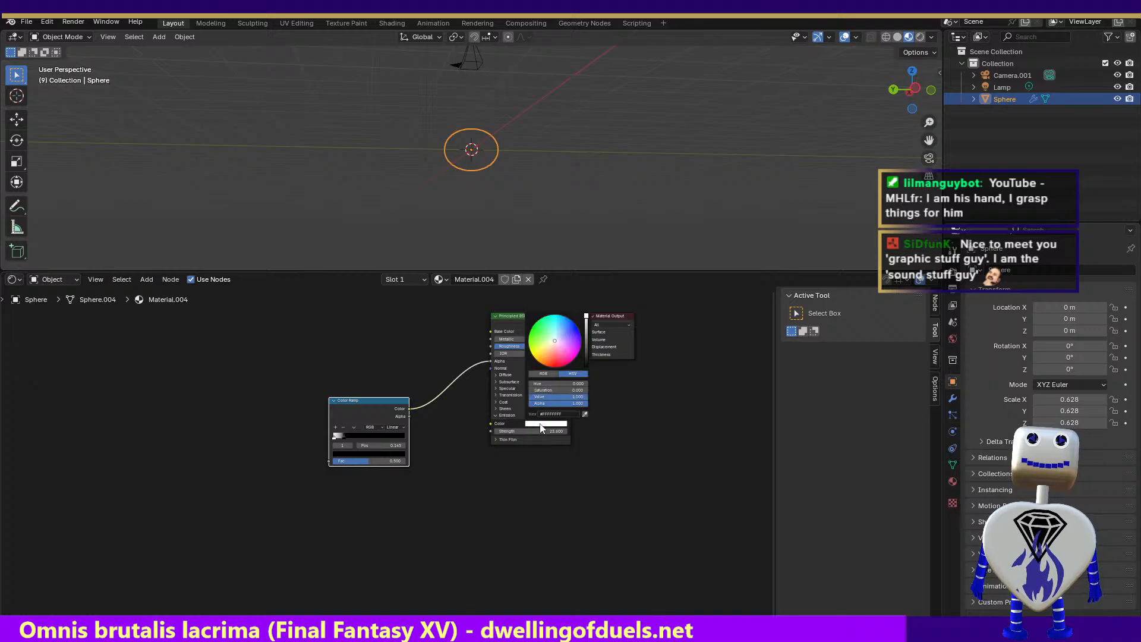
pyautogui.moveTo(558, 347); pyautogui.dragTo(572, 334)
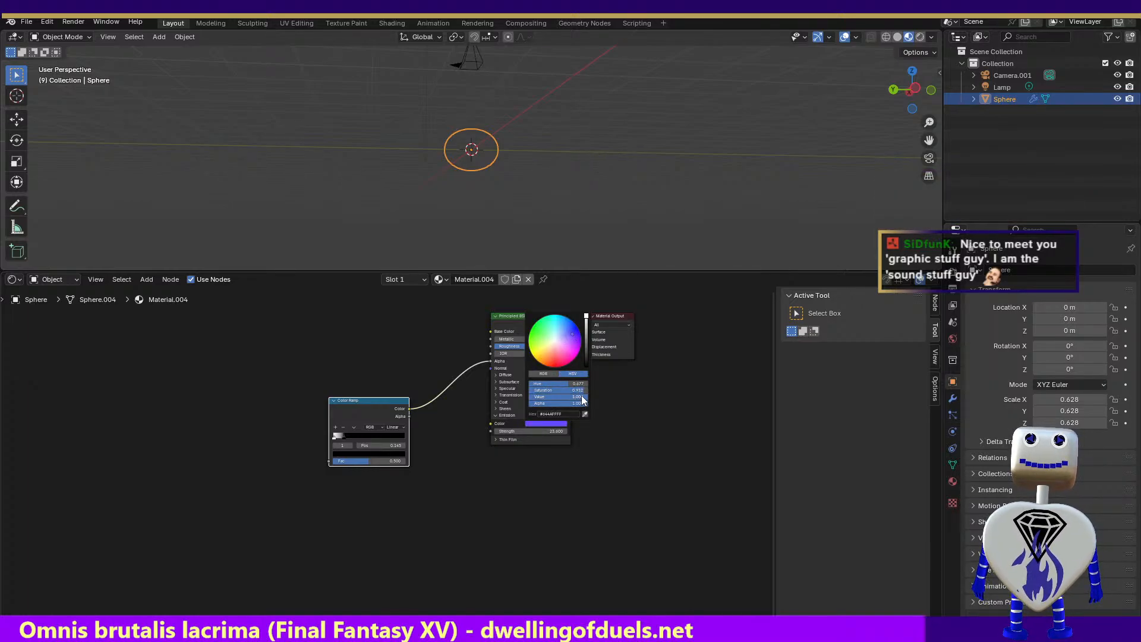
pyautogui.moveTo(581, 398); pyautogui.dragTo(530, 396)
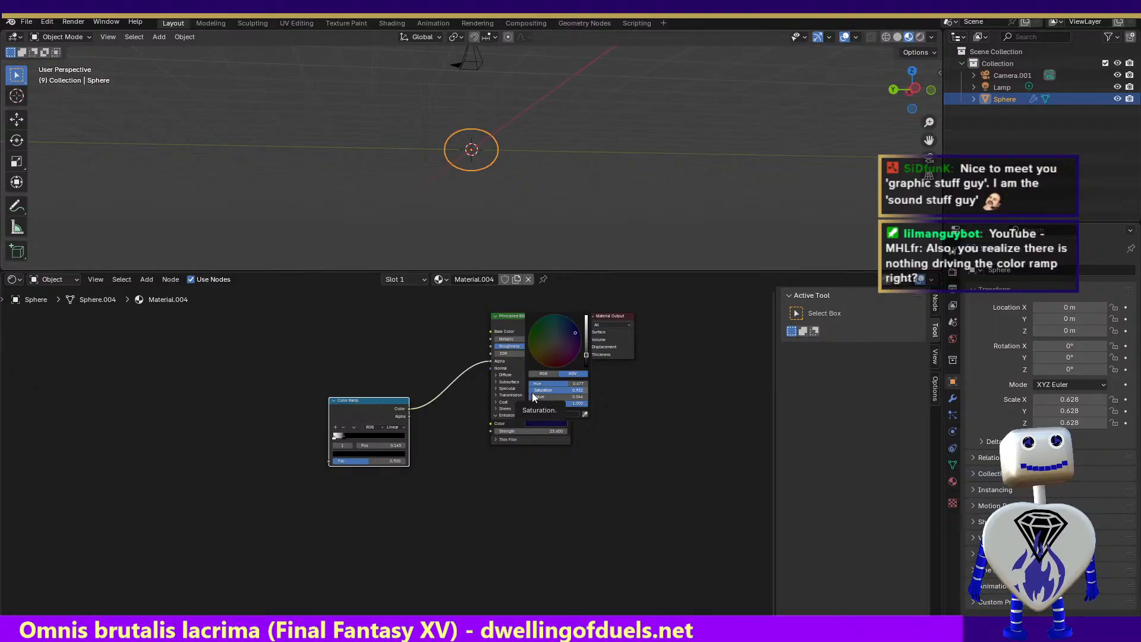
pyautogui.click(618, 395)
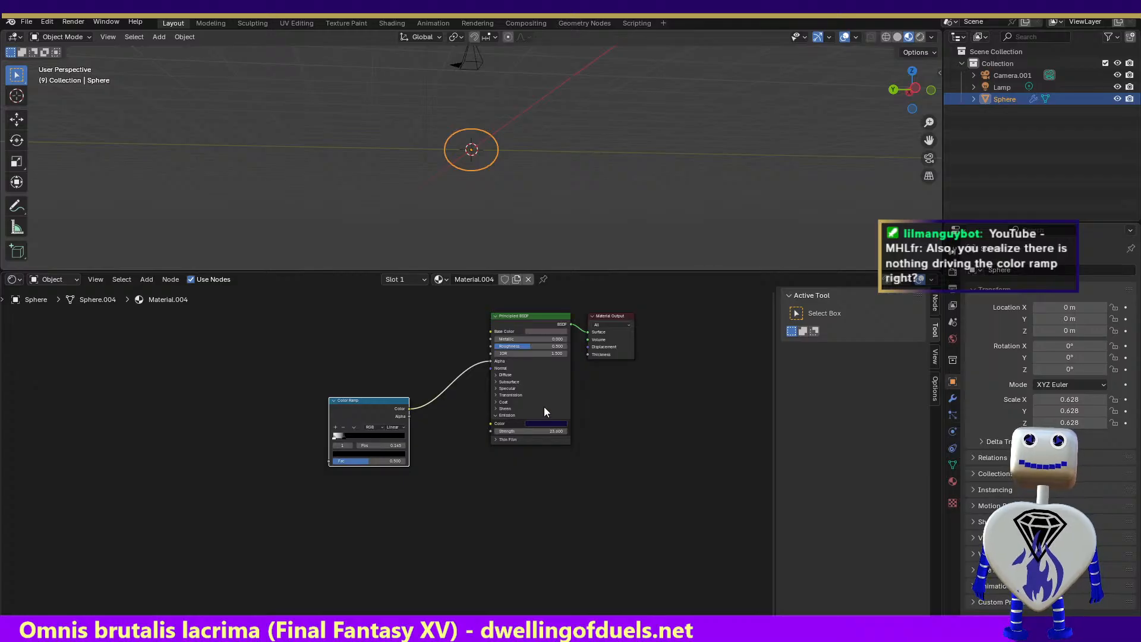
# Raise the value of the blue-violet emission color to a brighter shade and render frame 9
pyautogui.click(546, 422)
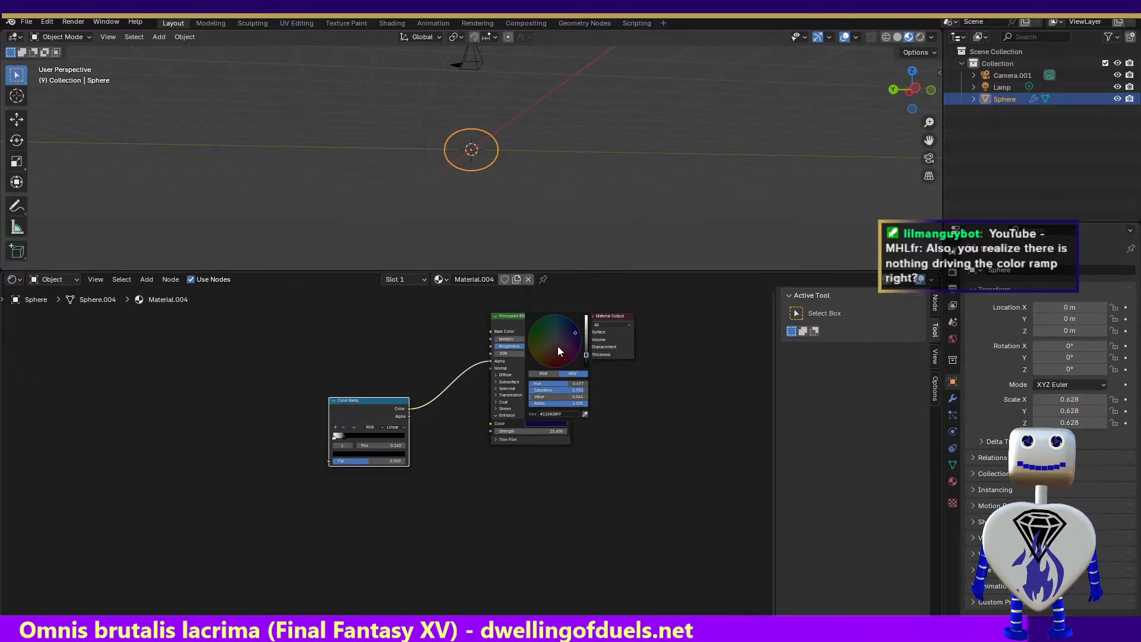
pyautogui.moveTo(549, 396); pyautogui.dragTo(565, 396)
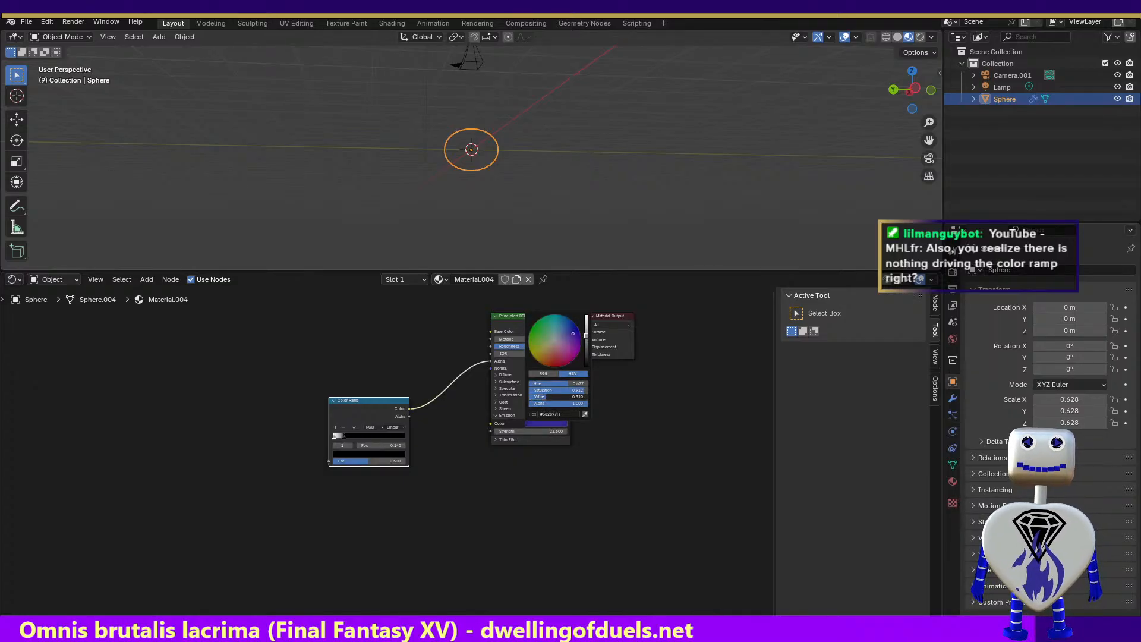
pyautogui.click(84, 22)
pyautogui.click(89, 37)
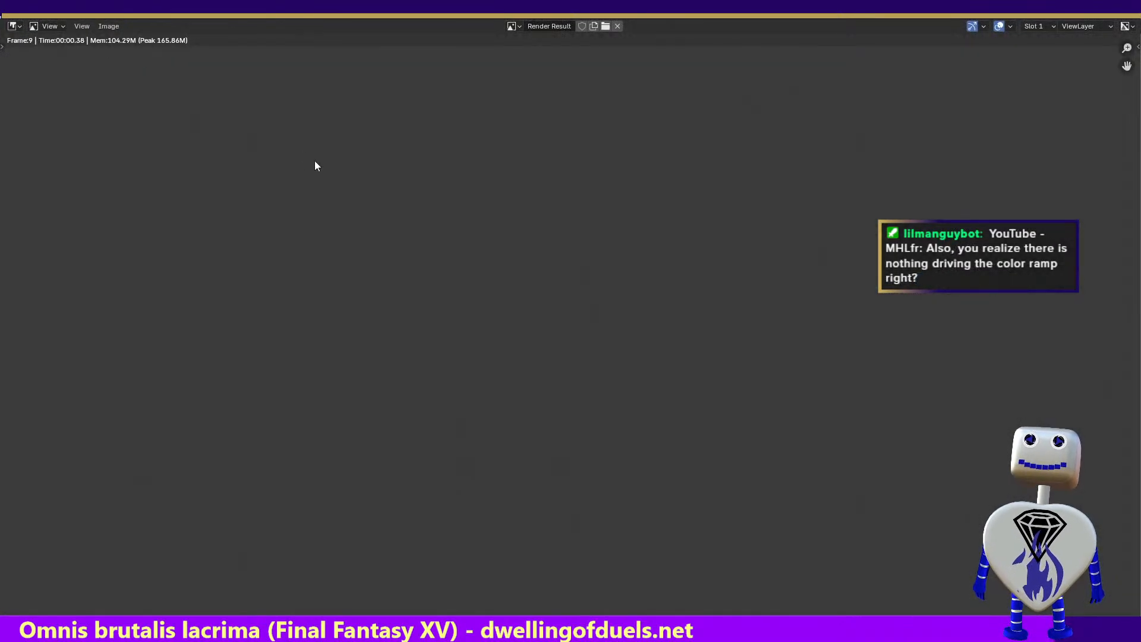
# Close the render, switch to the other Blender window with the sphere scene and render its frame 43
pyautogui.press('Escape')
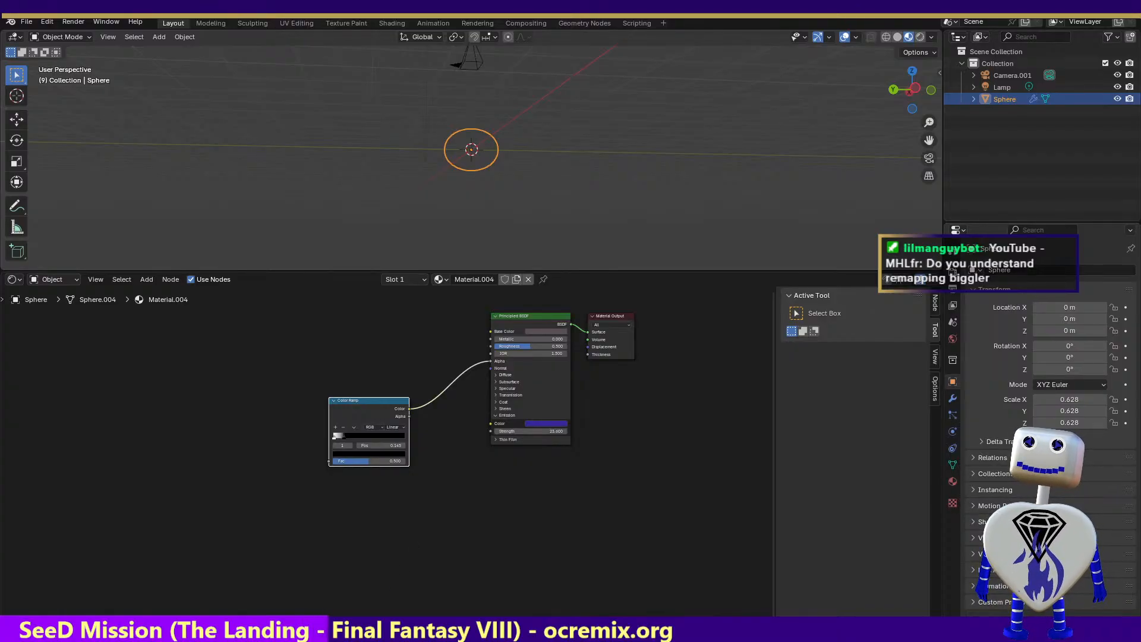
pyautogui.click(487, 630)
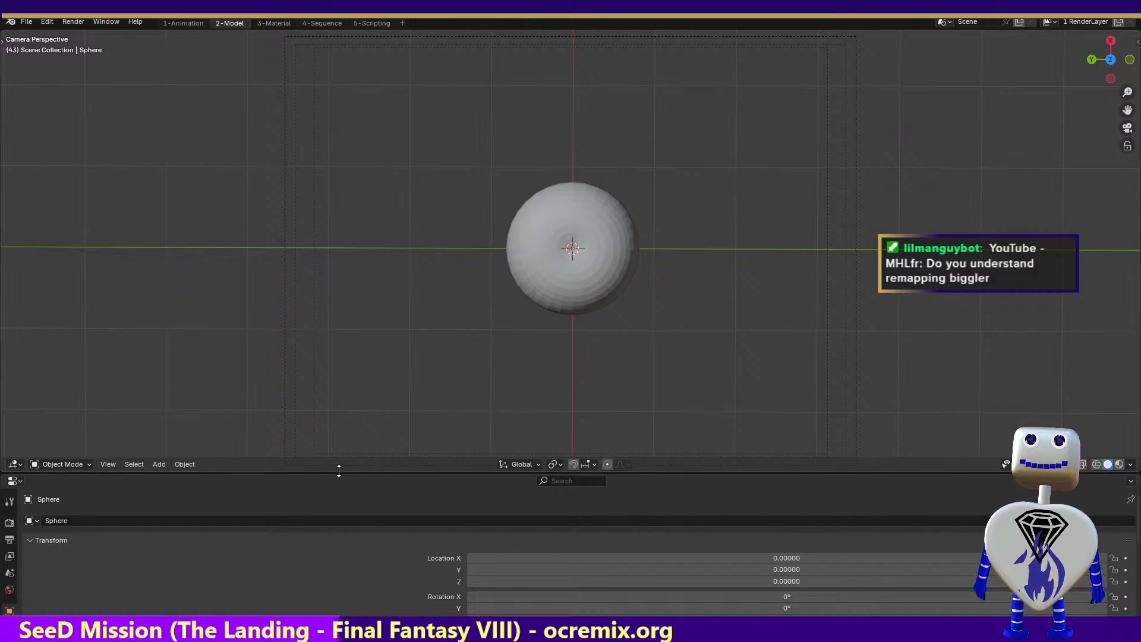
pyautogui.click(82, 25)
pyautogui.click(85, 43)
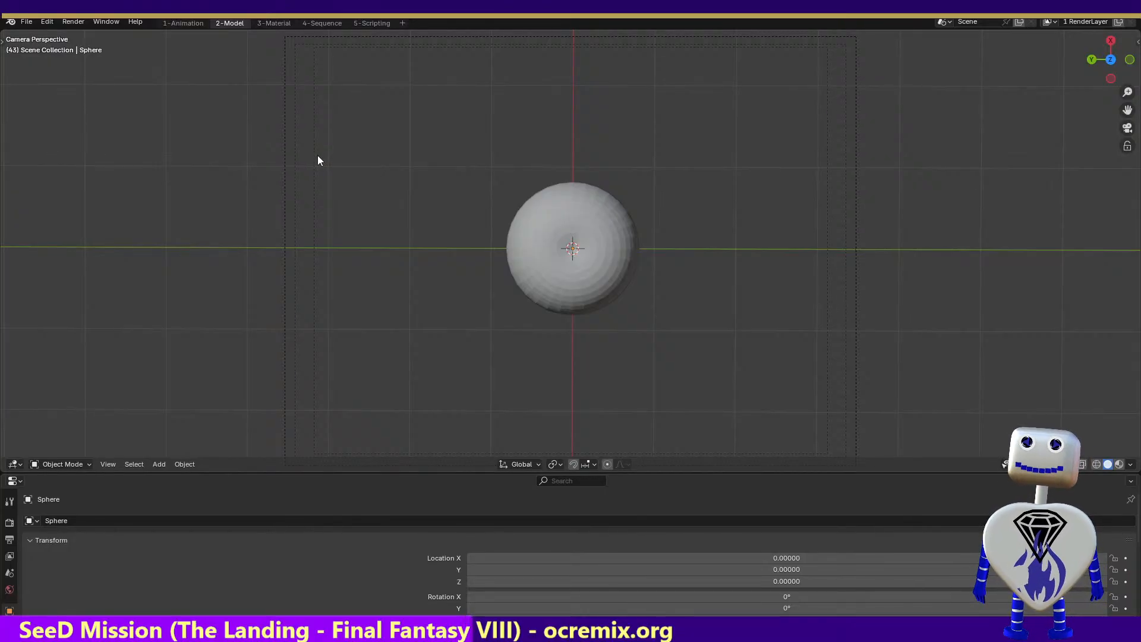
pyautogui.click(73, 21)
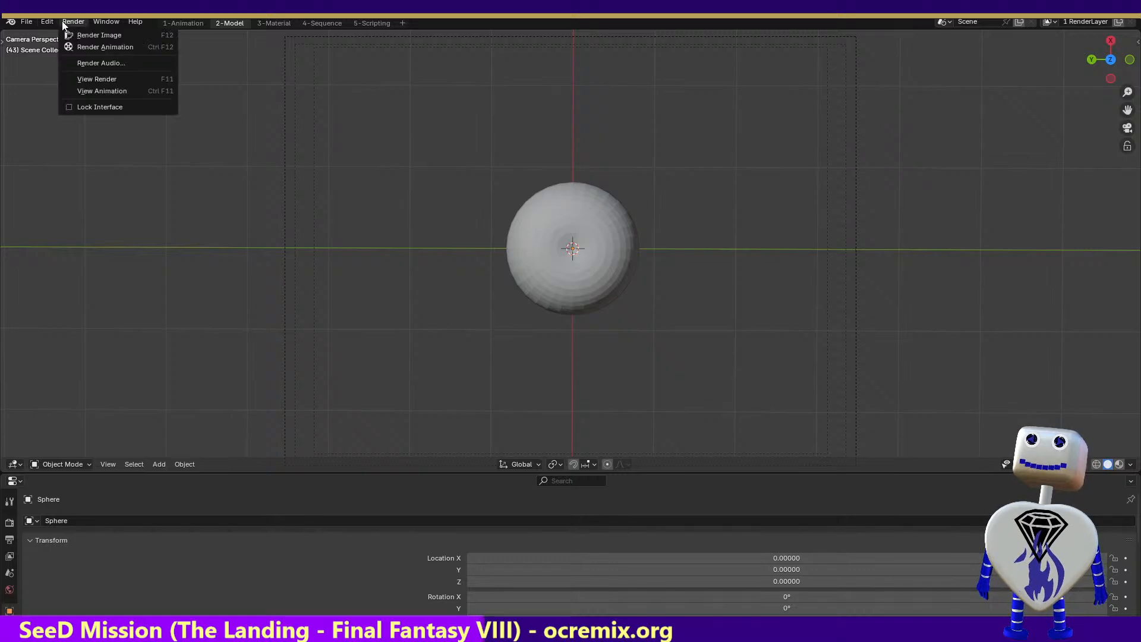
pyautogui.click(77, 31)
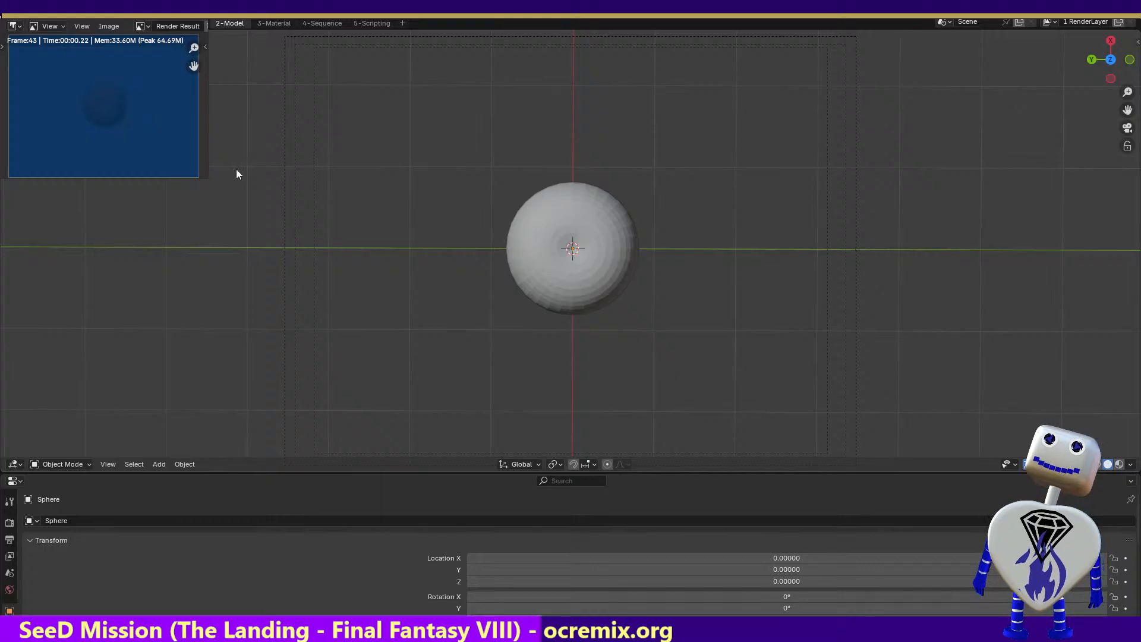
# Move to frame 54 in the 3-Material workspace, render that frame and close the render
pyautogui.click(266, 22)
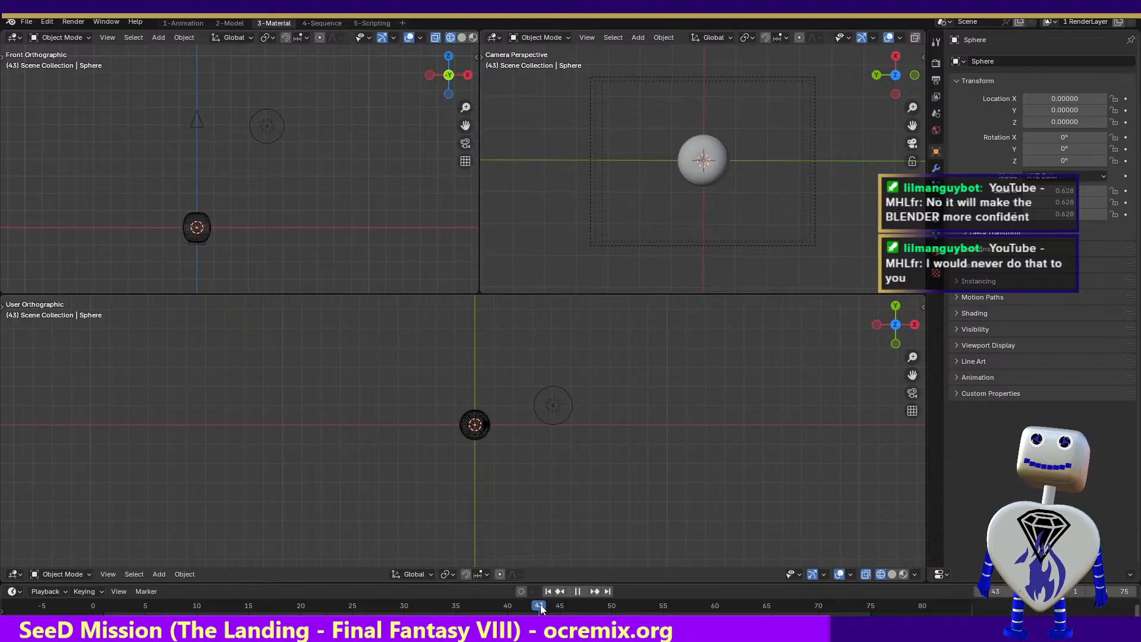
pyautogui.moveTo(540, 604); pyautogui.dragTo(651, 585)
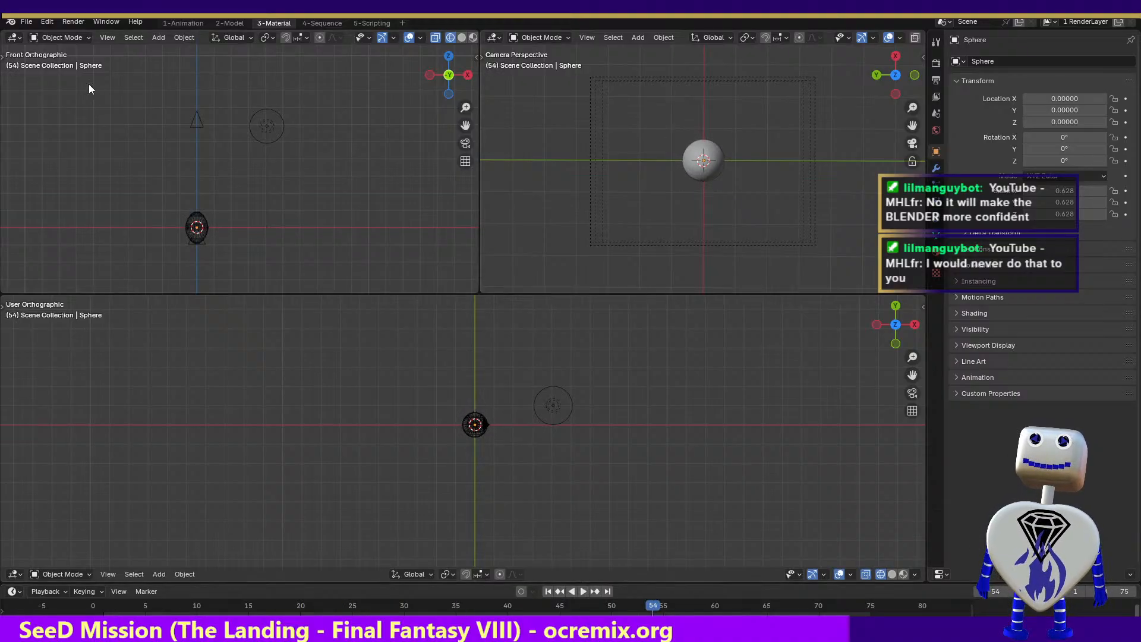
pyautogui.click(70, 21)
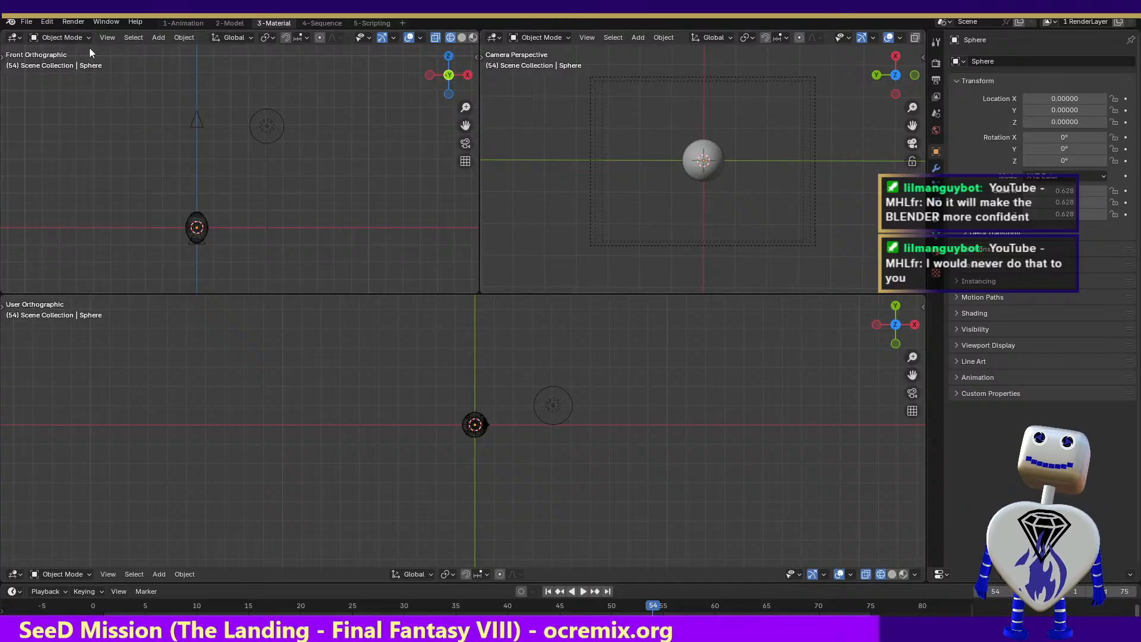
pyautogui.click(73, 21)
pyautogui.click(89, 34)
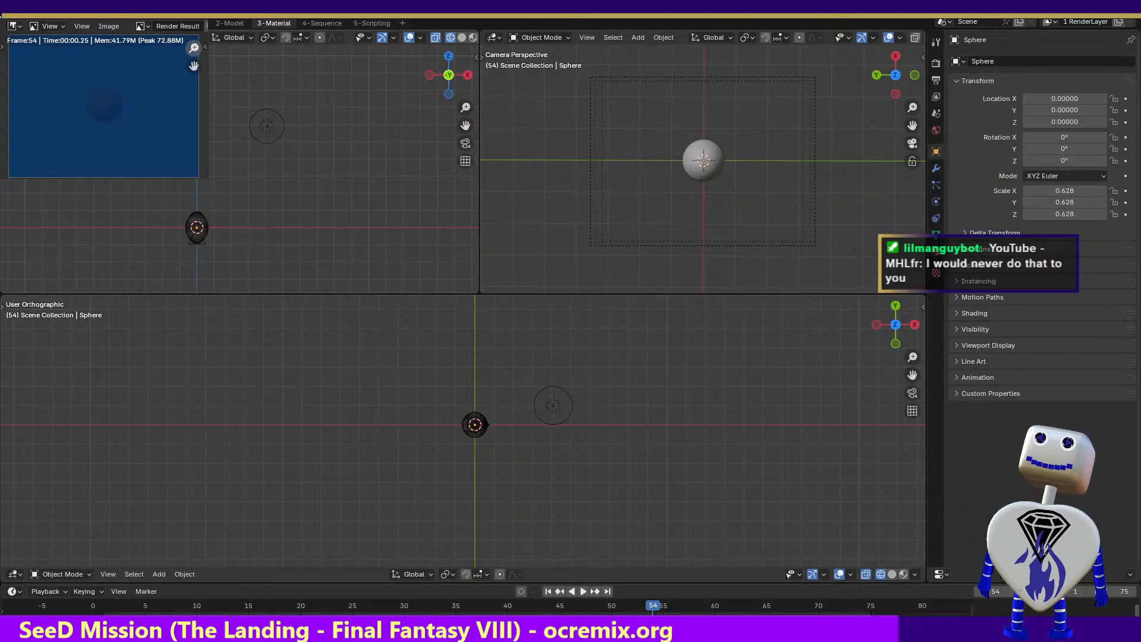
pyautogui.moveTo(194, 48)
pyautogui.mouseDown()
pyautogui.moveTo(194, 61)
pyautogui.moveTo(196, 50)
pyautogui.mouseUp()
pyautogui.click(320, 152)
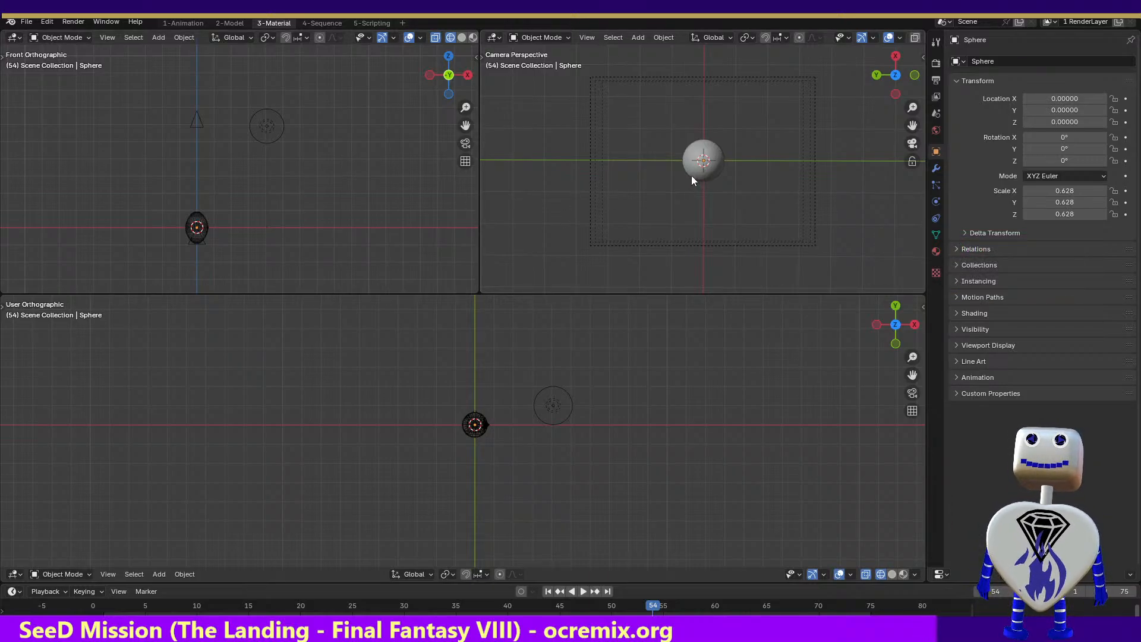
# Examine the lamp's light, constraint and transform properties along with the scene's render settings
pyautogui.click(895, 94)
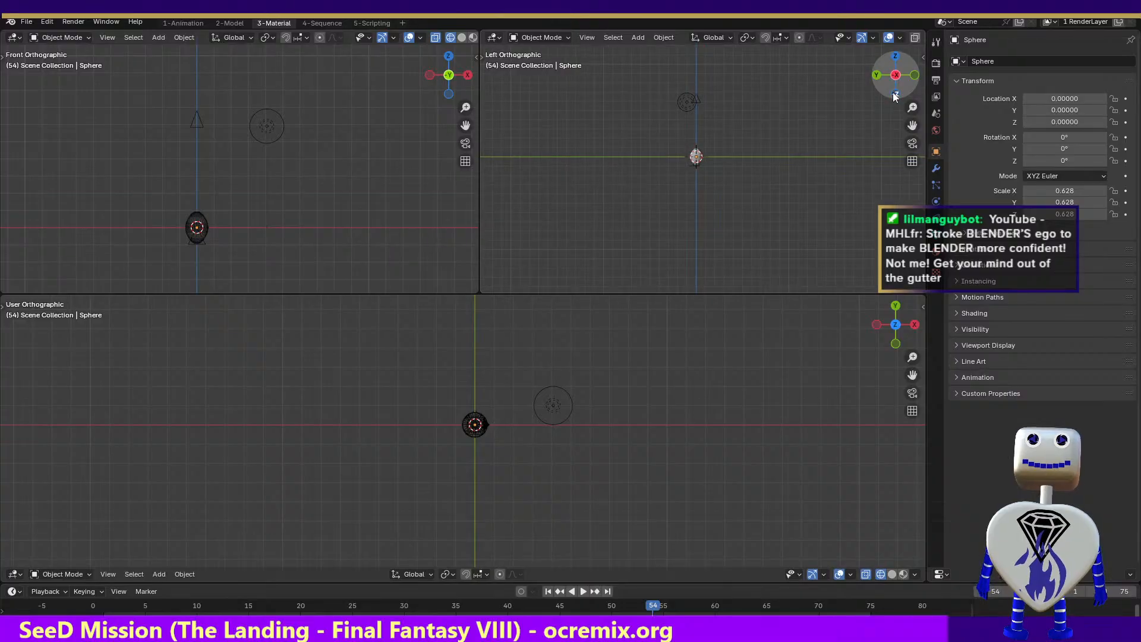
pyautogui.click(687, 102)
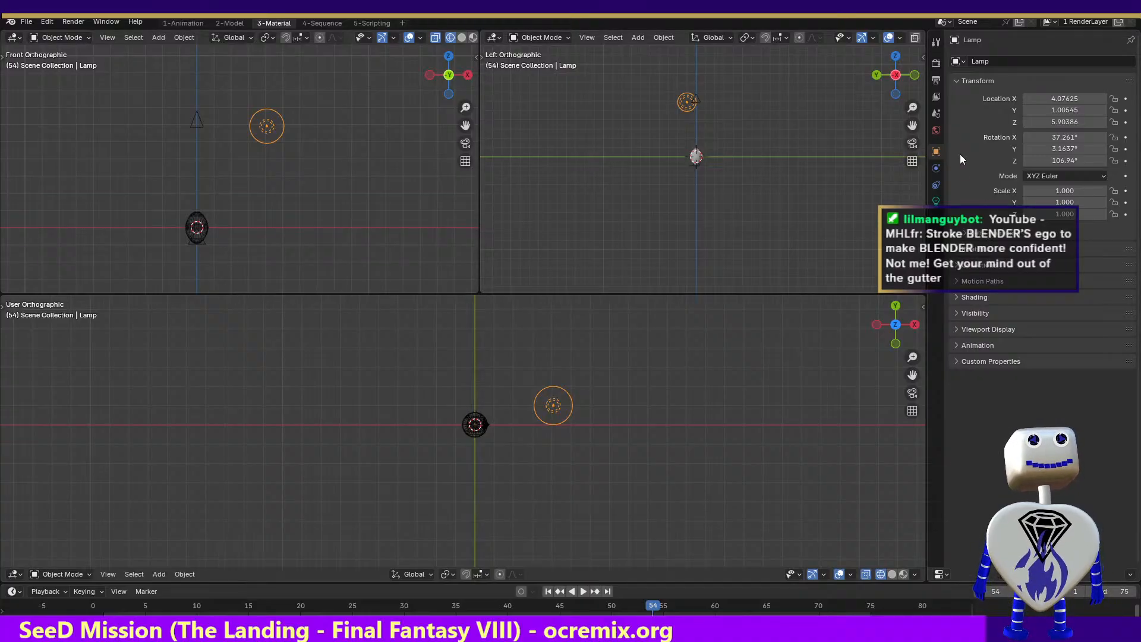
pyautogui.click(936, 200)
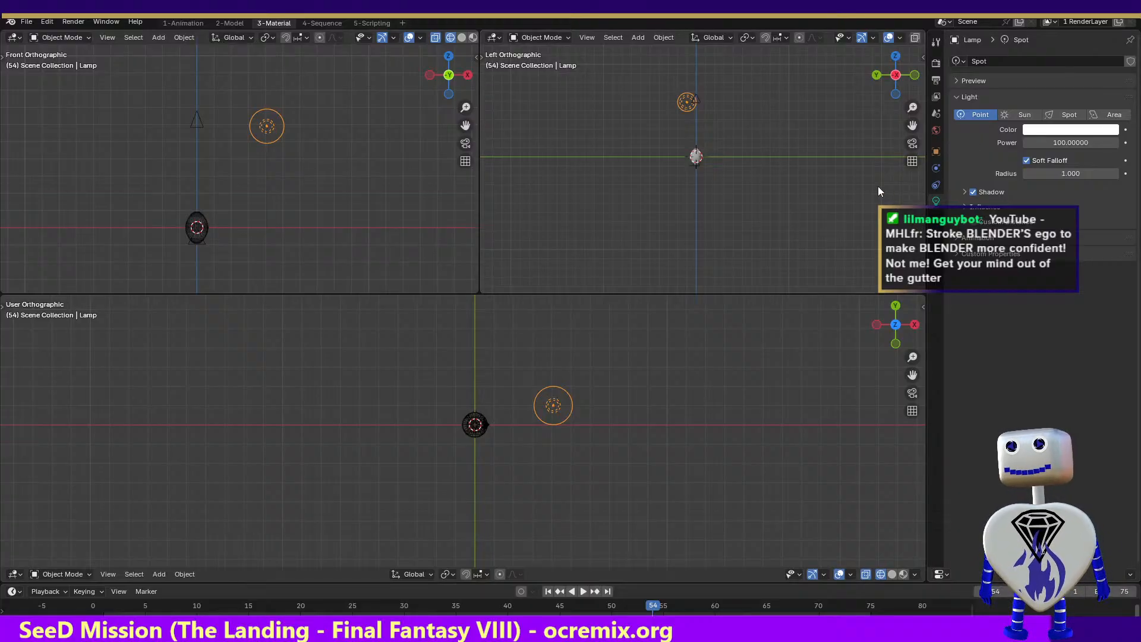
pyautogui.click(934, 186)
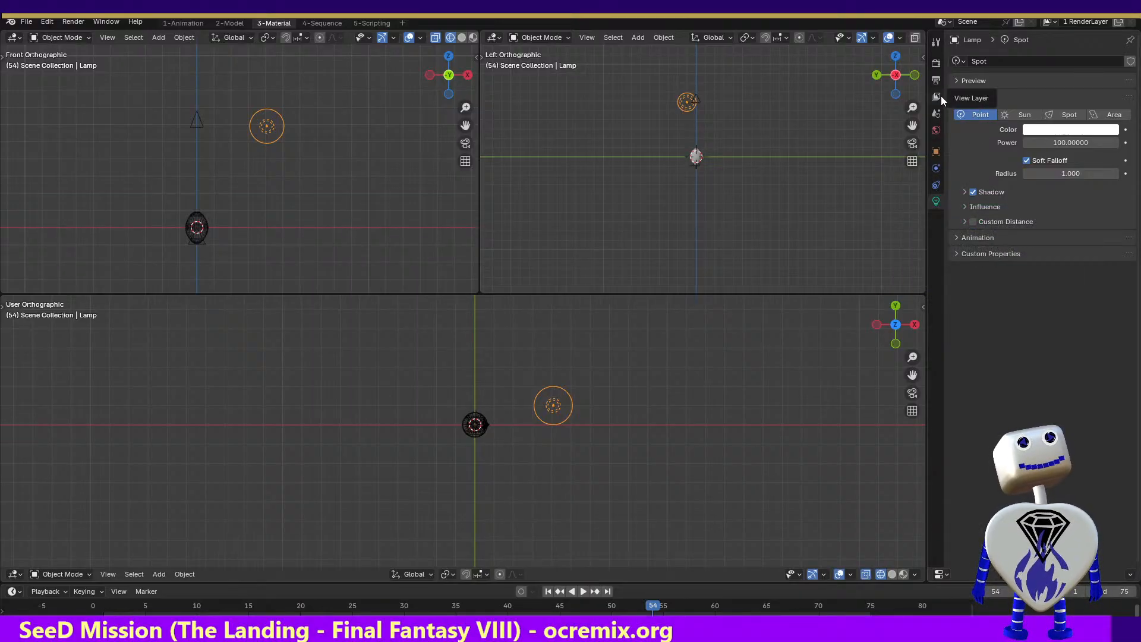
pyautogui.click(937, 44)
pyautogui.click(935, 64)
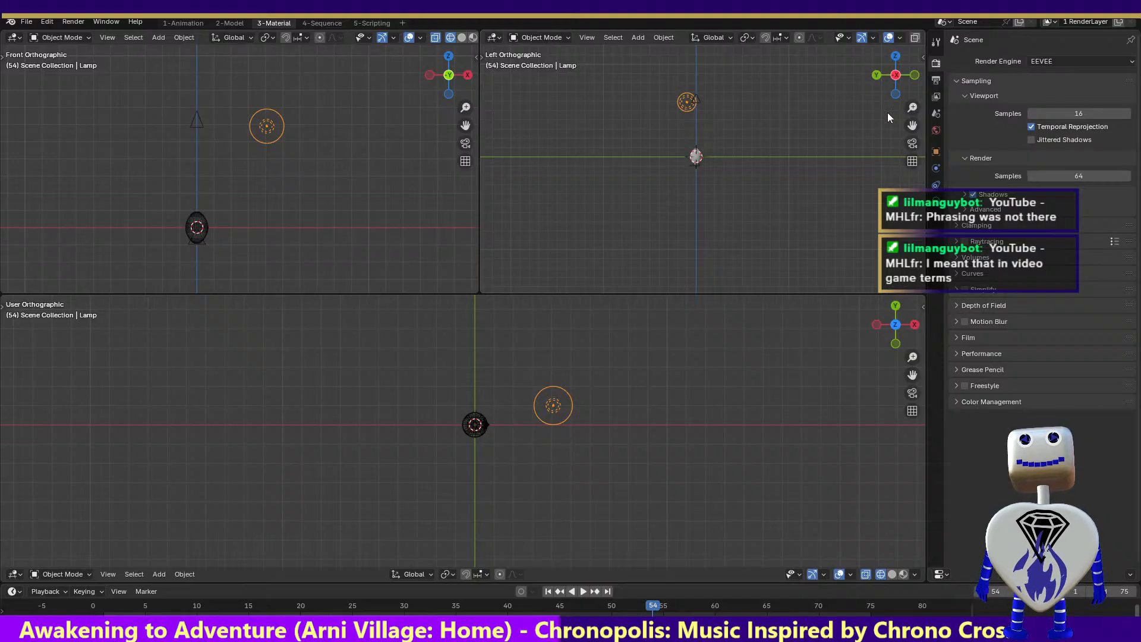
pyautogui.moveTo(897, 58); pyautogui.dragTo(892, 94)
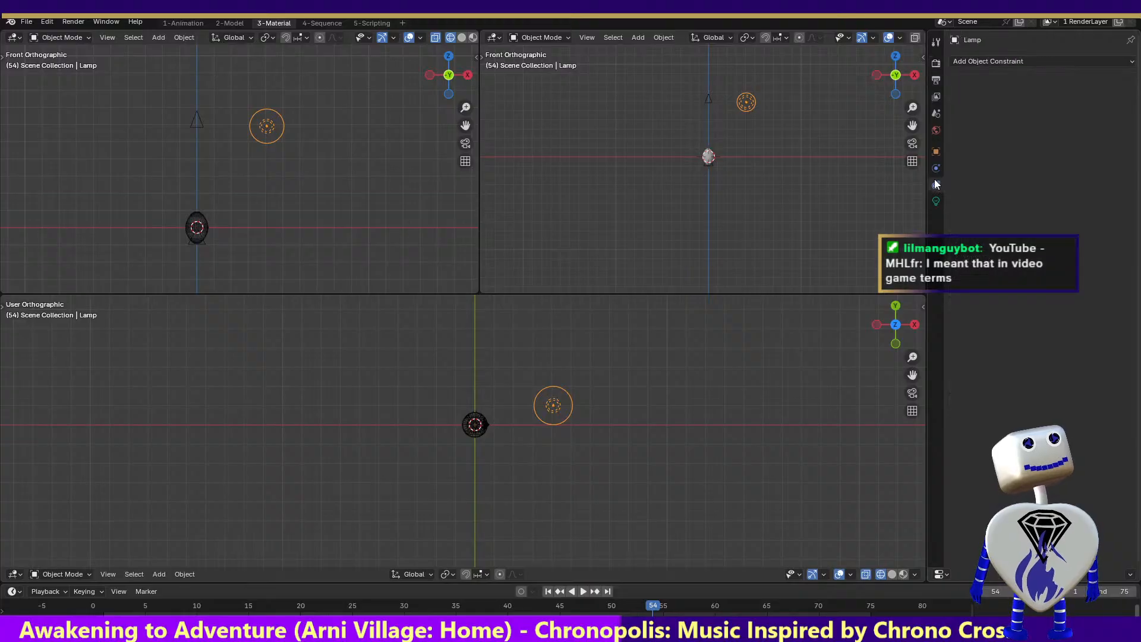
pyautogui.click(934, 150)
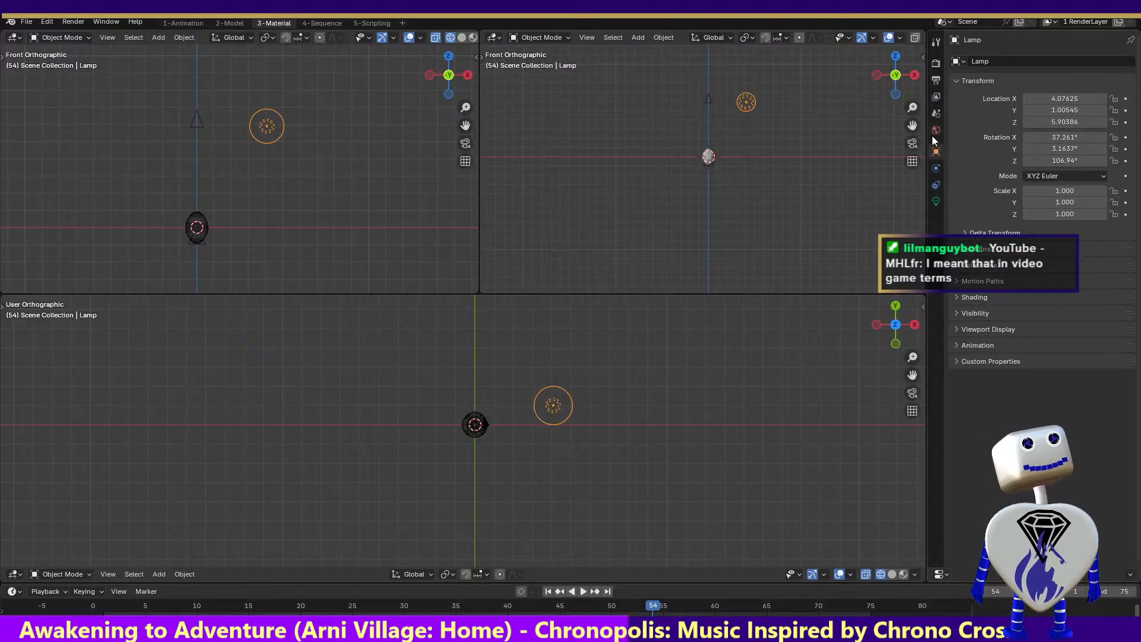
pyautogui.click(936, 113)
# Enable the Transparent option under Film in the scene's render settings and render frame 54
pyautogui.click(936, 63)
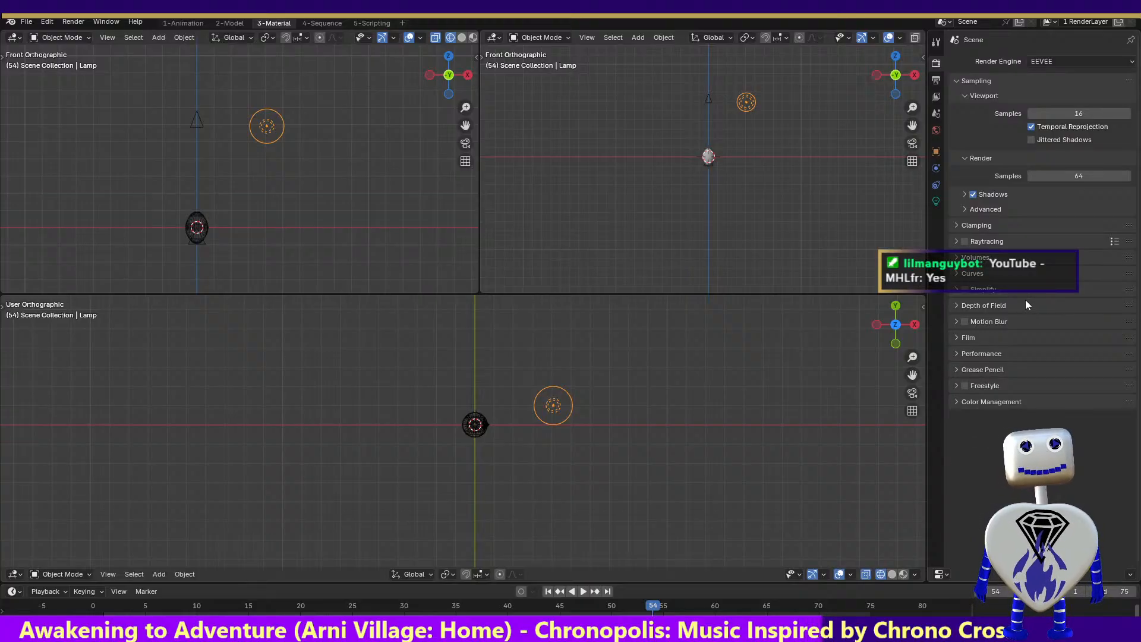
pyautogui.click(958, 338)
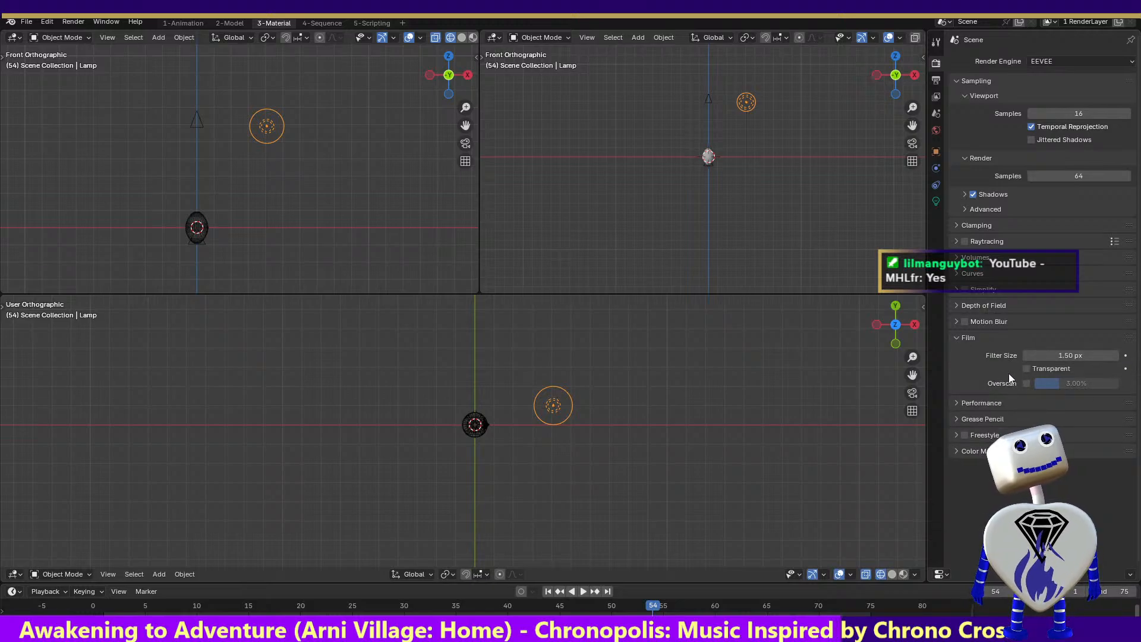
pyautogui.click(1027, 369)
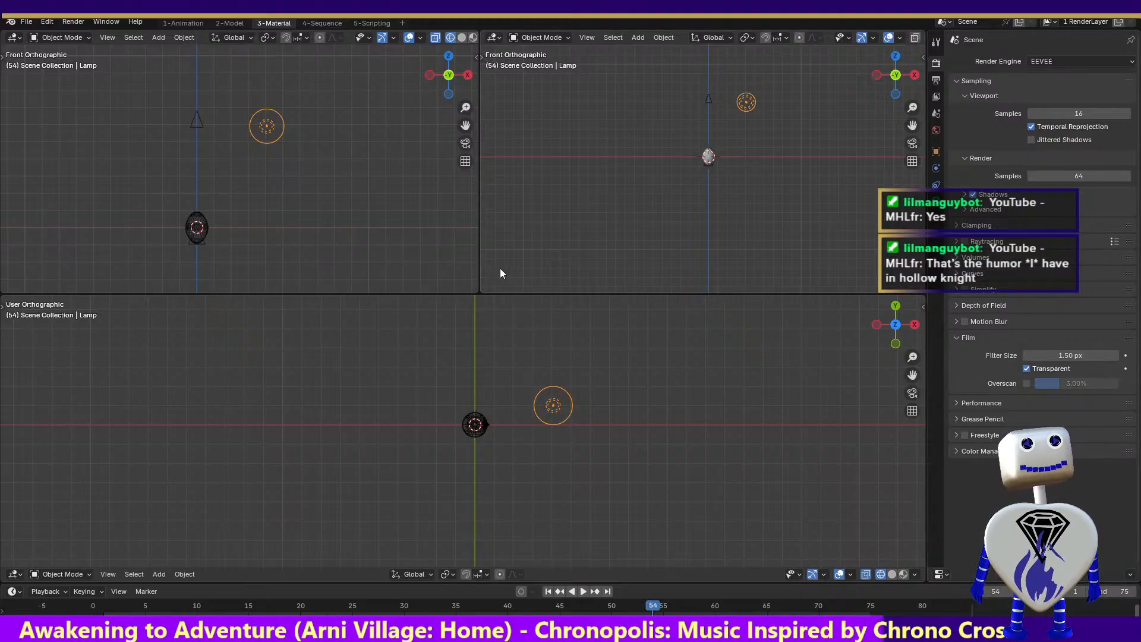
pyautogui.click(46, 23)
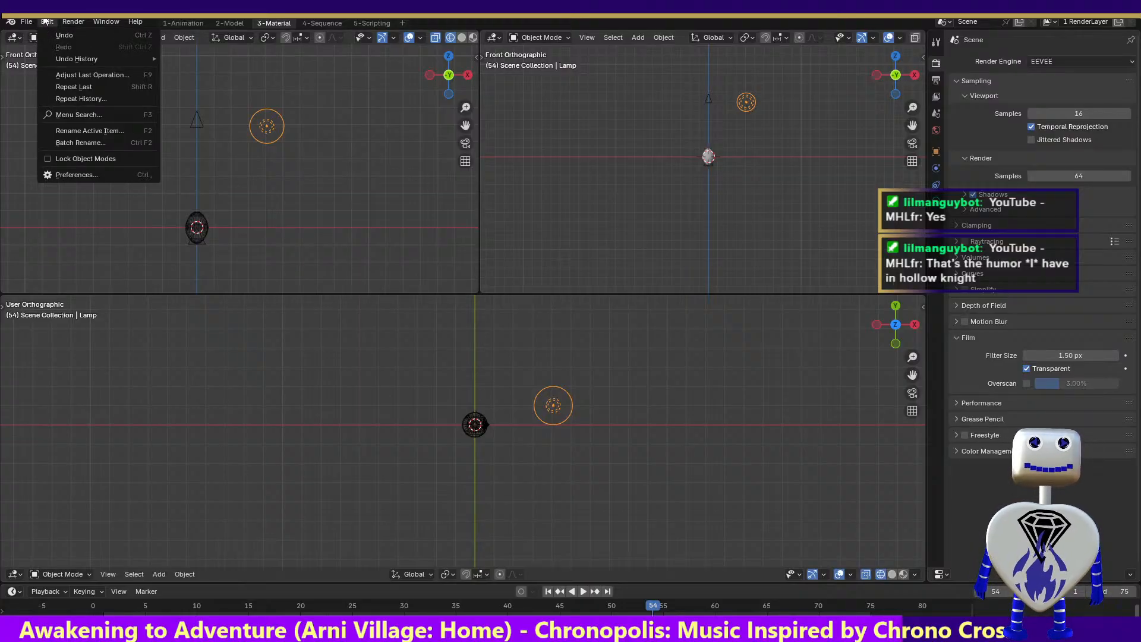
pyautogui.click(46, 22)
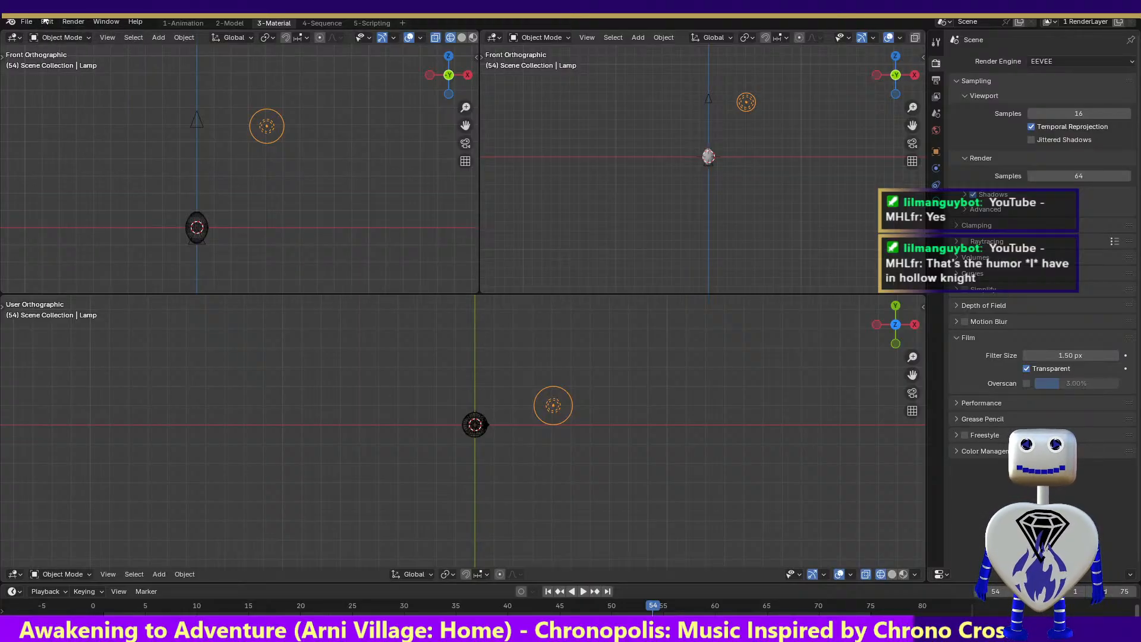
pyautogui.click(50, 23)
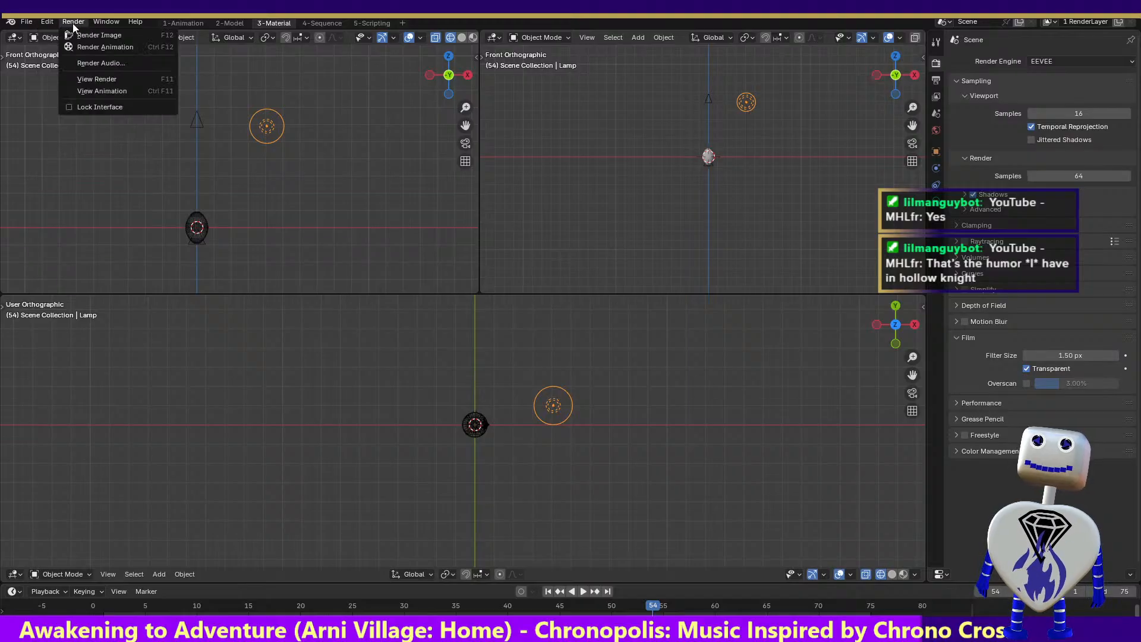
pyautogui.click(77, 36)
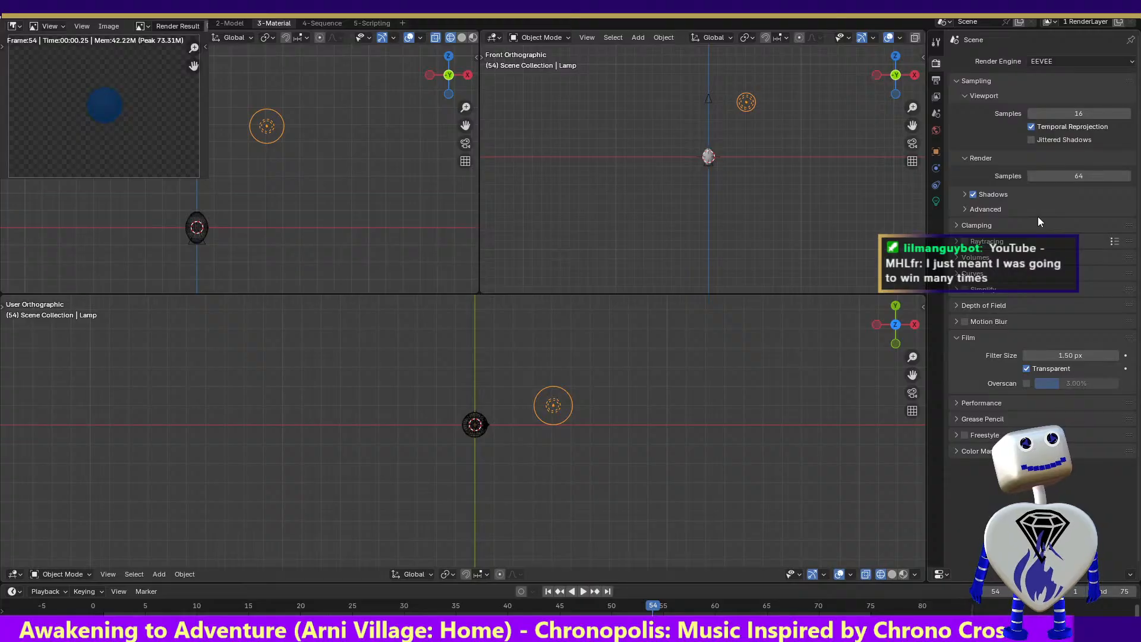
# Inspect the advanced render sampling settings and the scene from below, and check the frame 54 render again
pyautogui.click(965, 210)
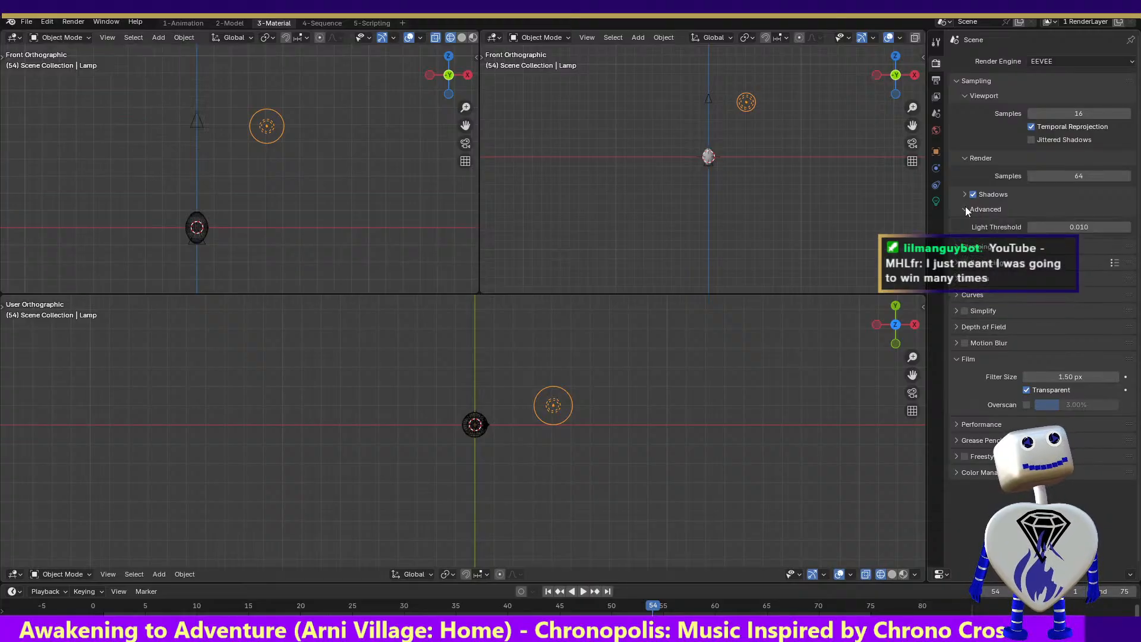
pyautogui.click(895, 94)
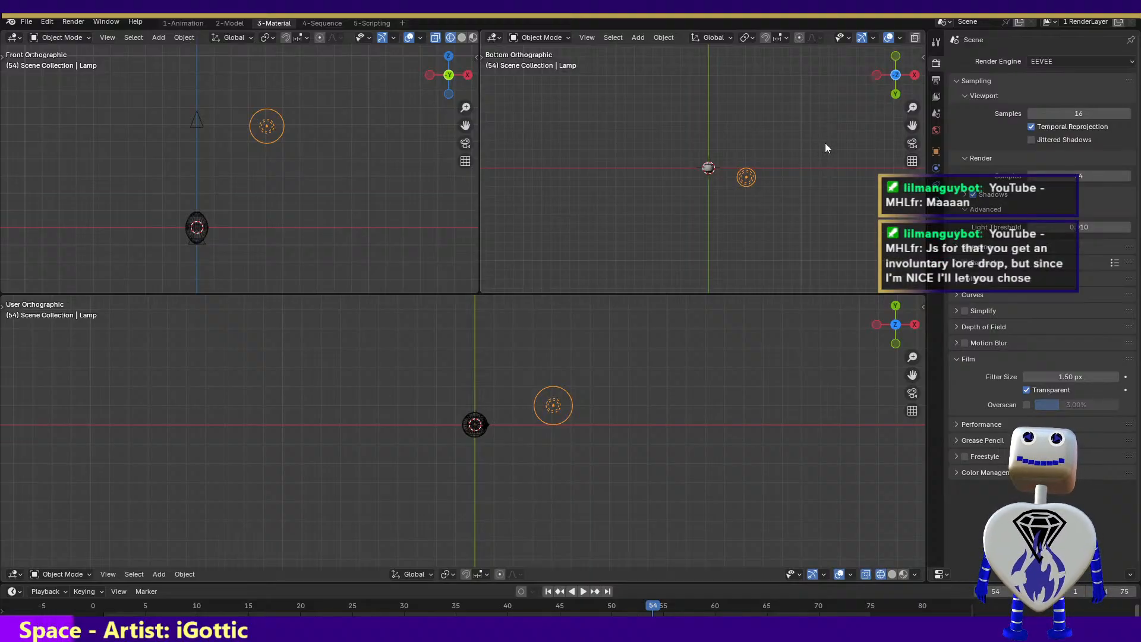
pyautogui.press('F12')
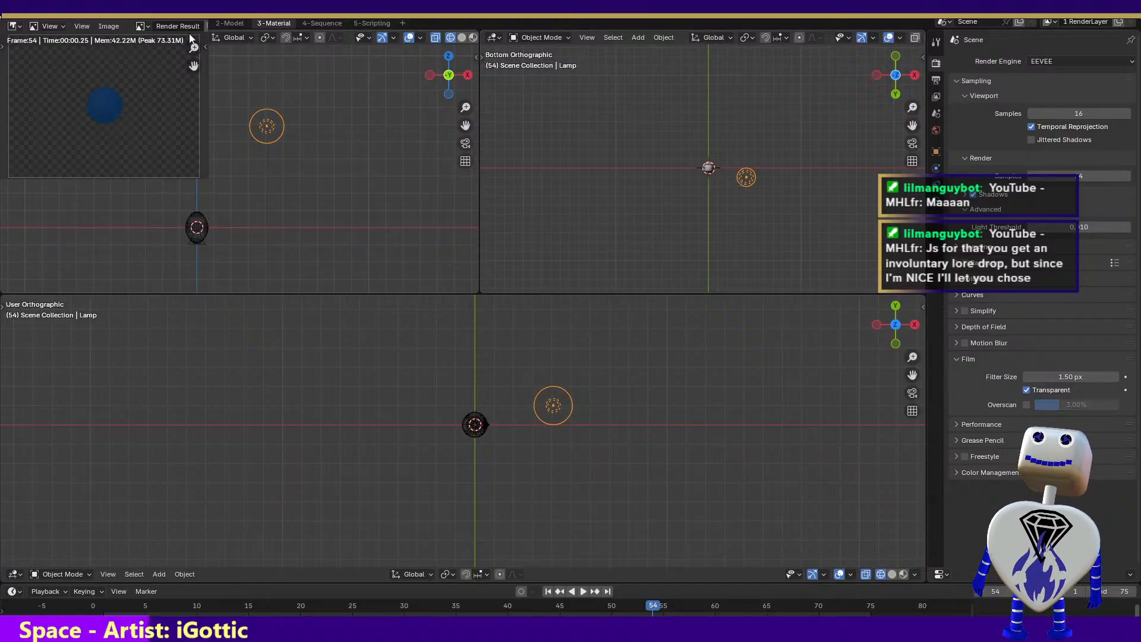
pyautogui.press('Escape')
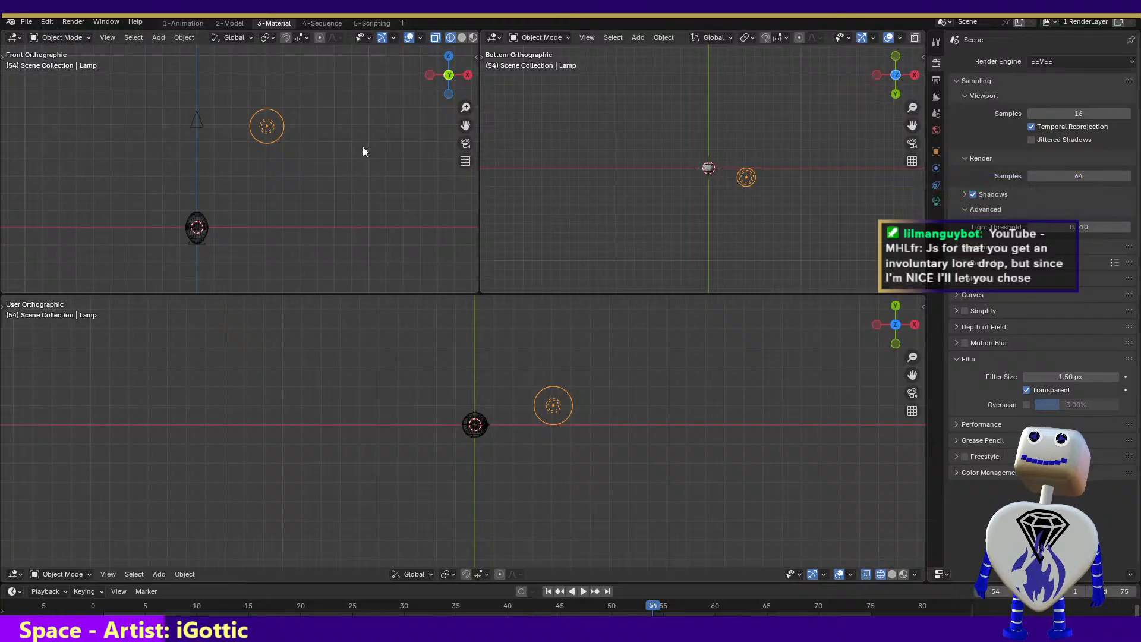
# Switch back to the Blender window with the reworked bubble material and revert the file to its saved version
pyautogui.hotkey('alt', 'Tab')
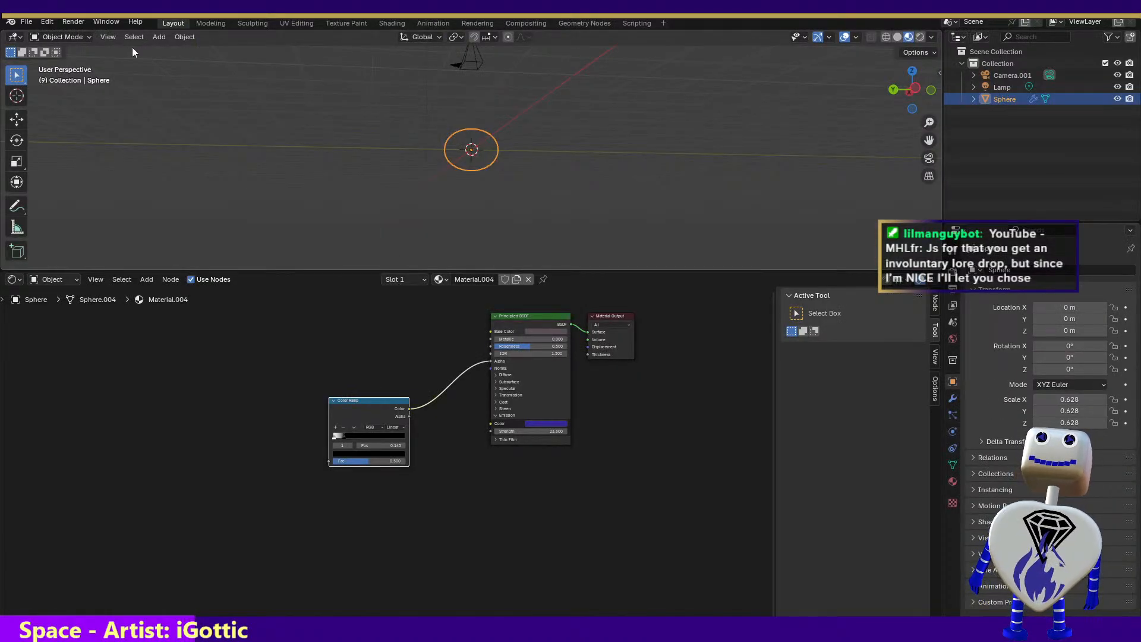
pyautogui.click(27, 22)
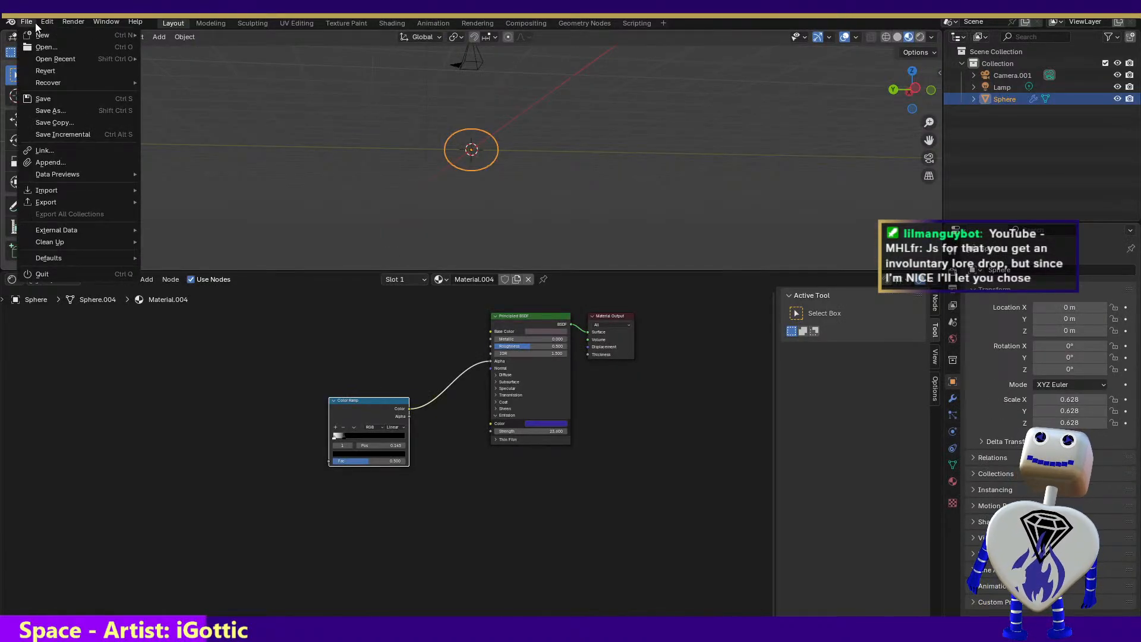
pyautogui.click(43, 74)
pyautogui.click(558, 347)
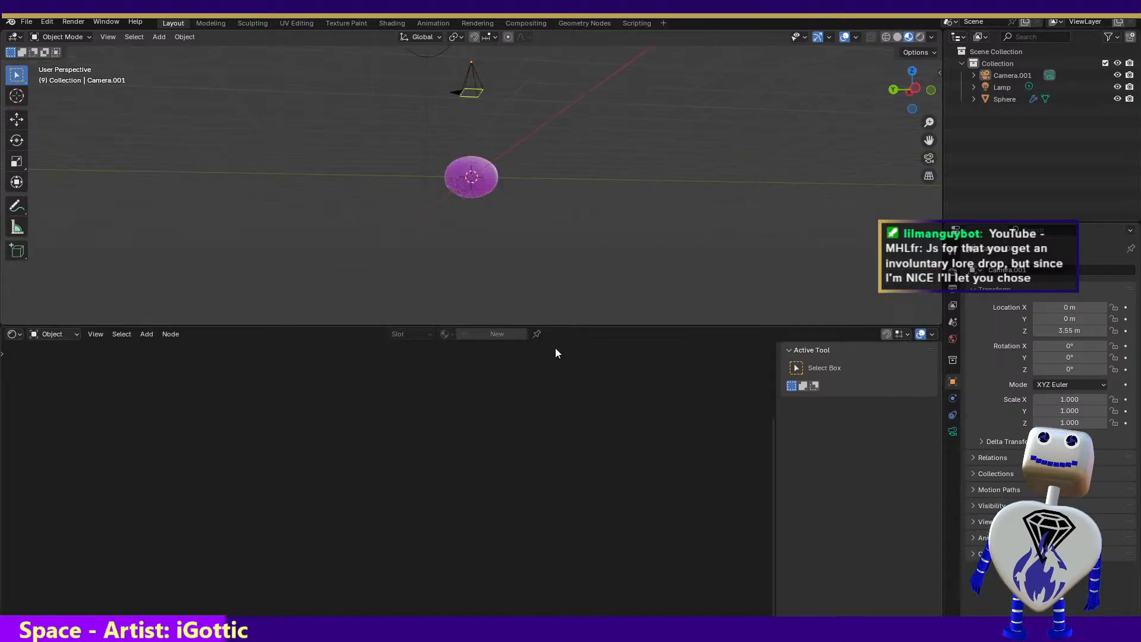
# View the sphere from above and delete the image texture and Color Ramp nodes feeding its material's Alpha
pyautogui.click(487, 176)
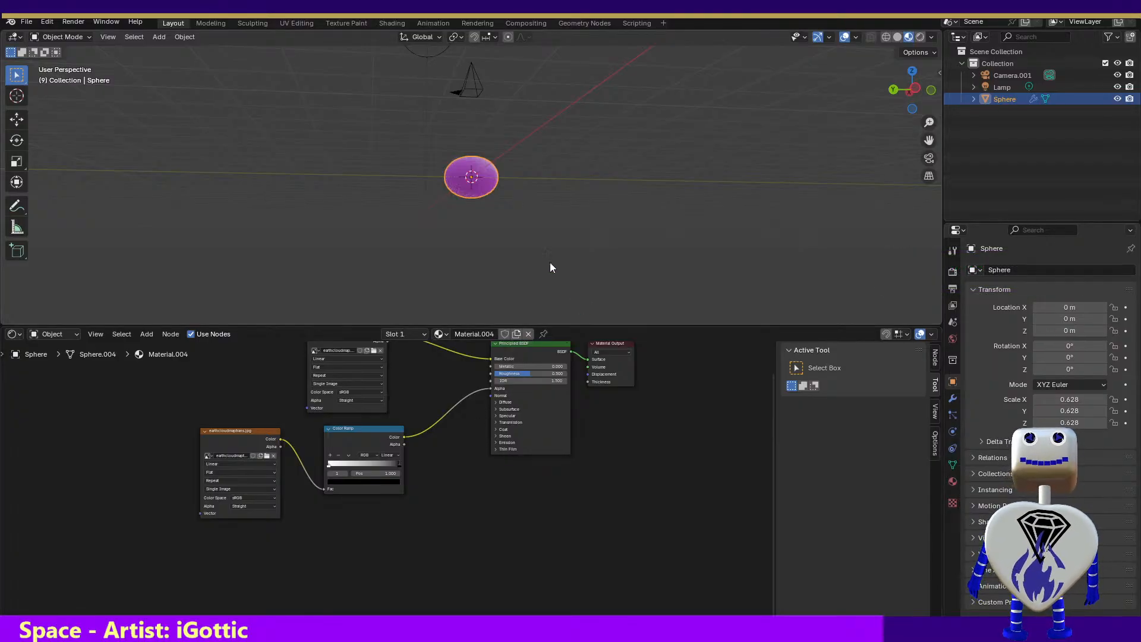
pyautogui.click(918, 75)
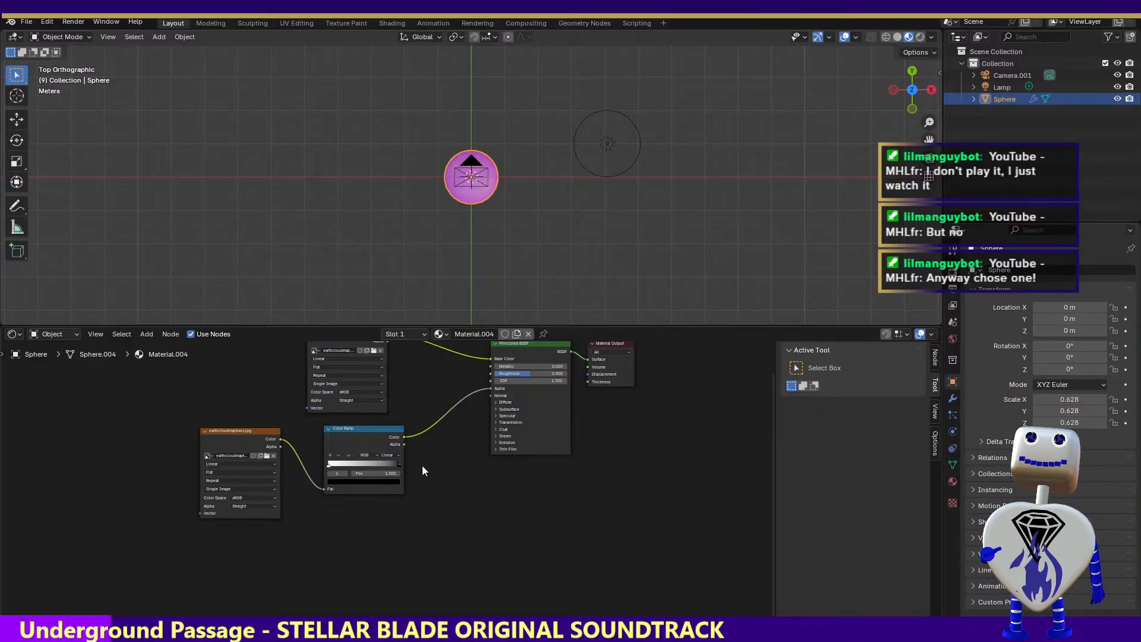
pyautogui.click(223, 431)
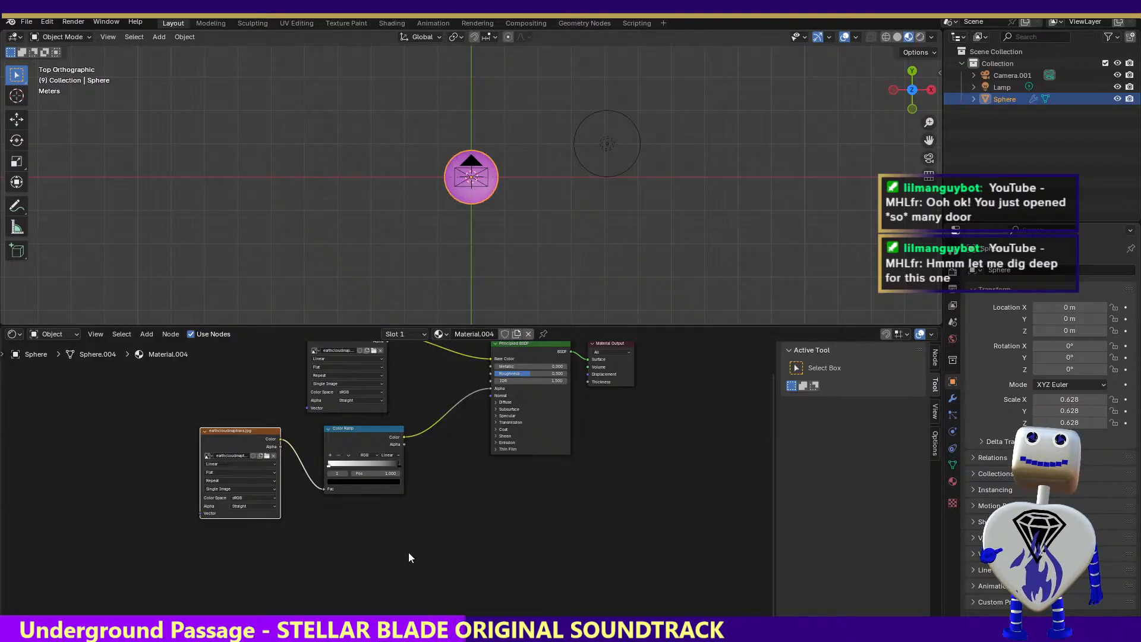
pyautogui.moveTo(407, 553); pyautogui.dragTo(187, 429)
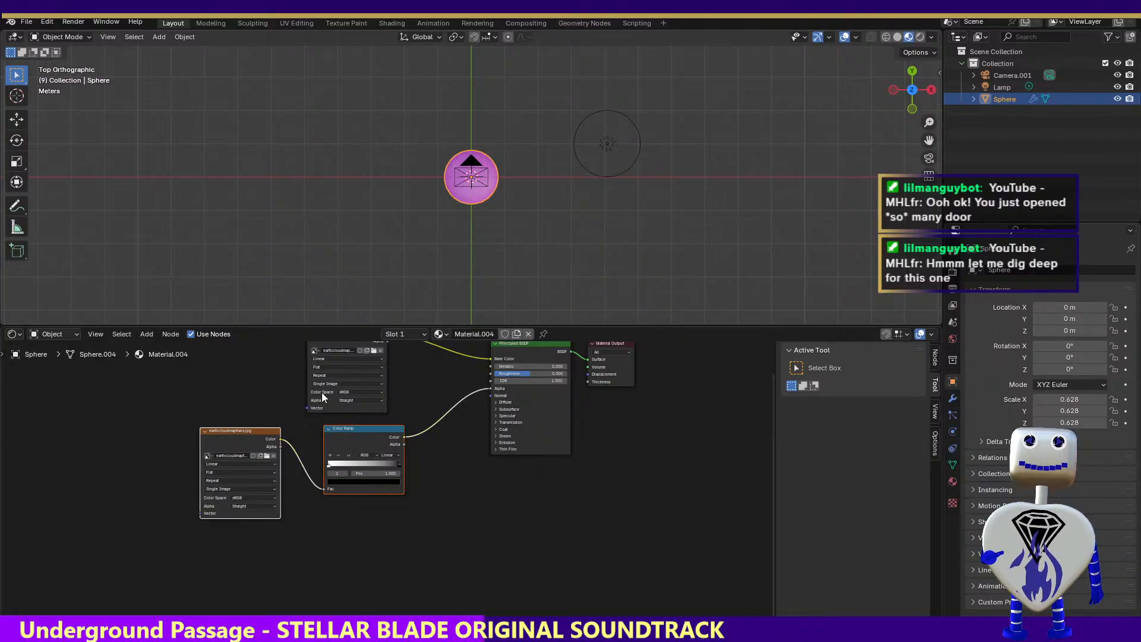
pyautogui.press('Delete')
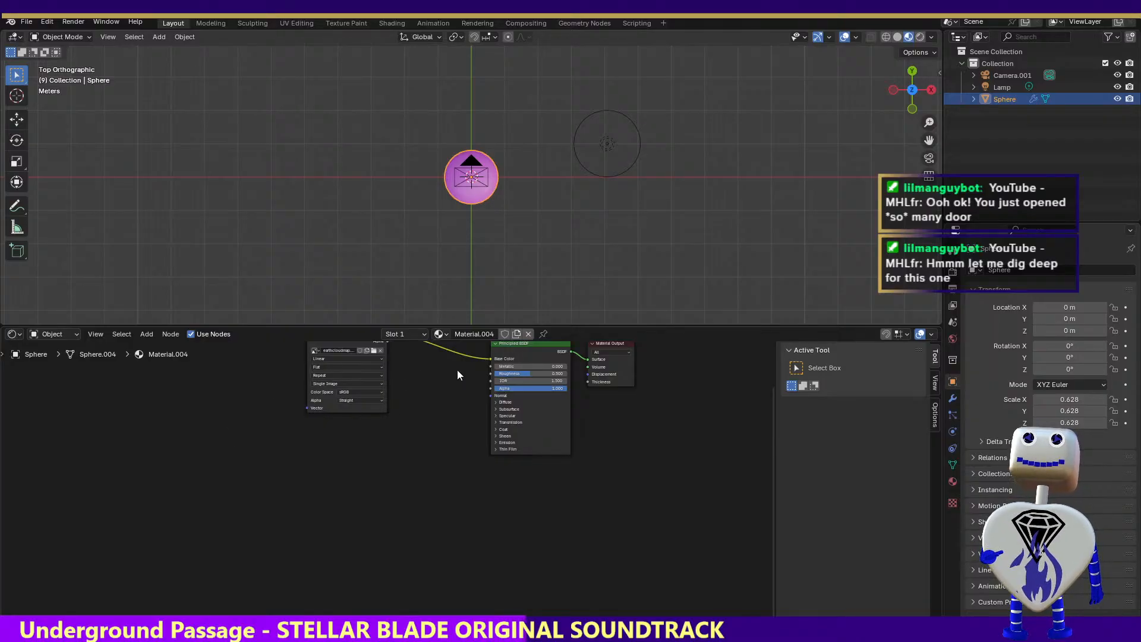
# Delete the image texture node feeding the Base Color of the sphere's material, keeping the sphere itself
pyautogui.click(352, 346)
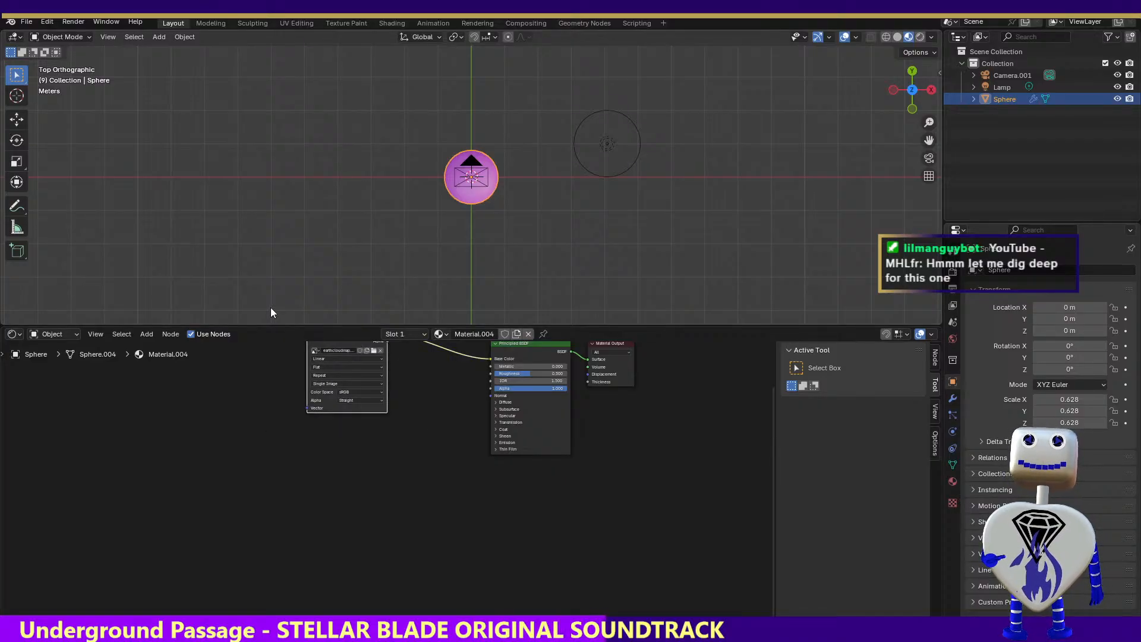
pyautogui.press('Delete')
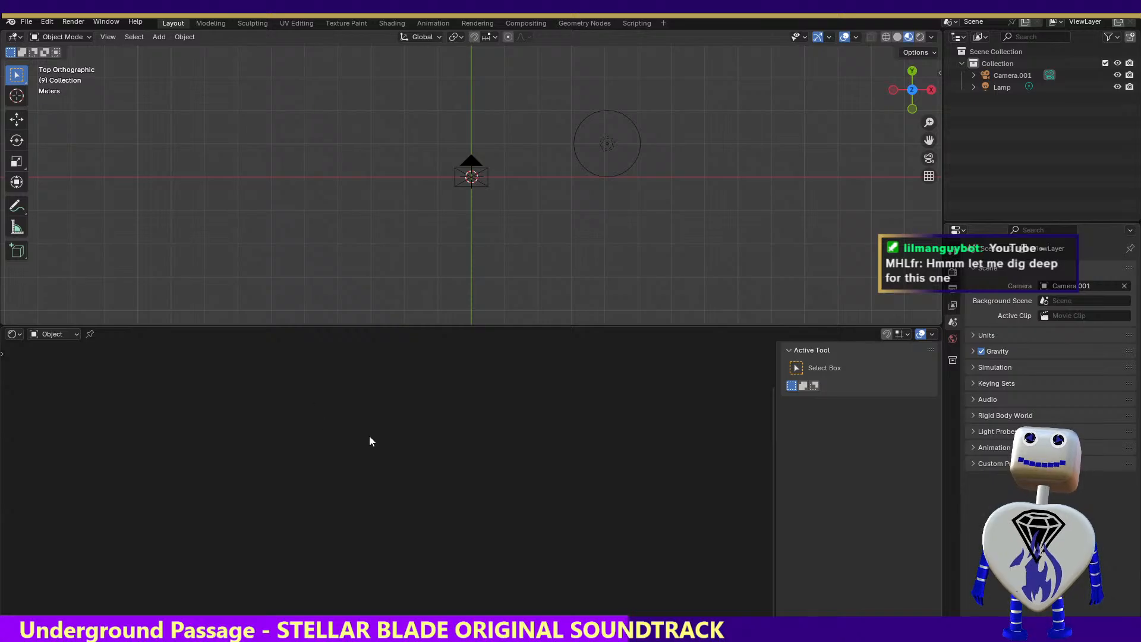
pyautogui.hotkey('ctrl', 'z')
pyautogui.click(456, 388)
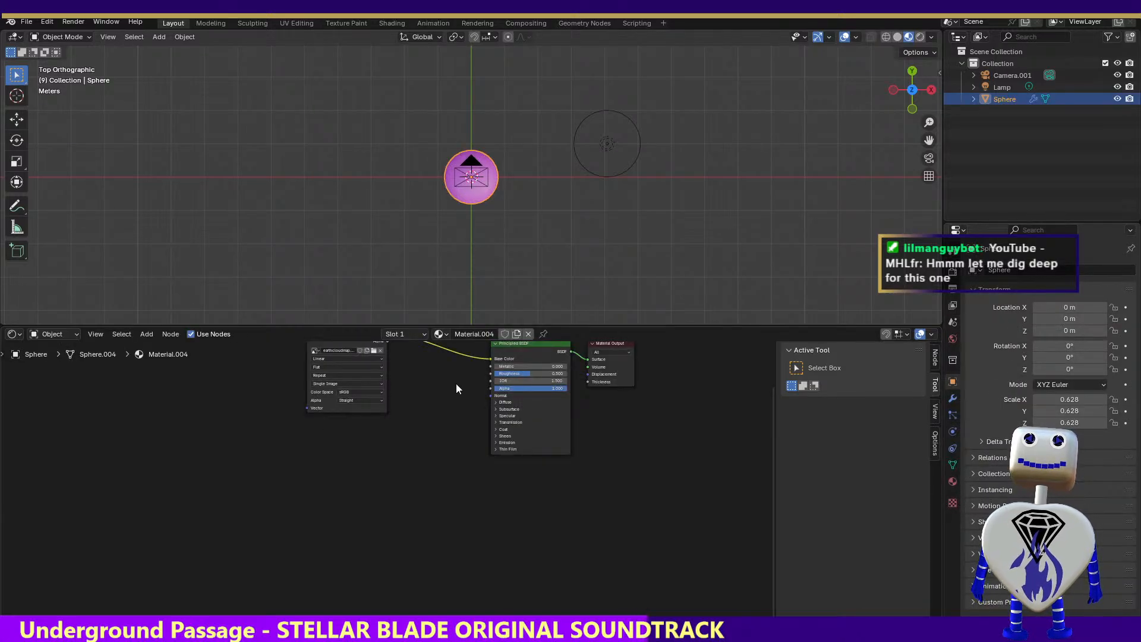
pyautogui.click(362, 405)
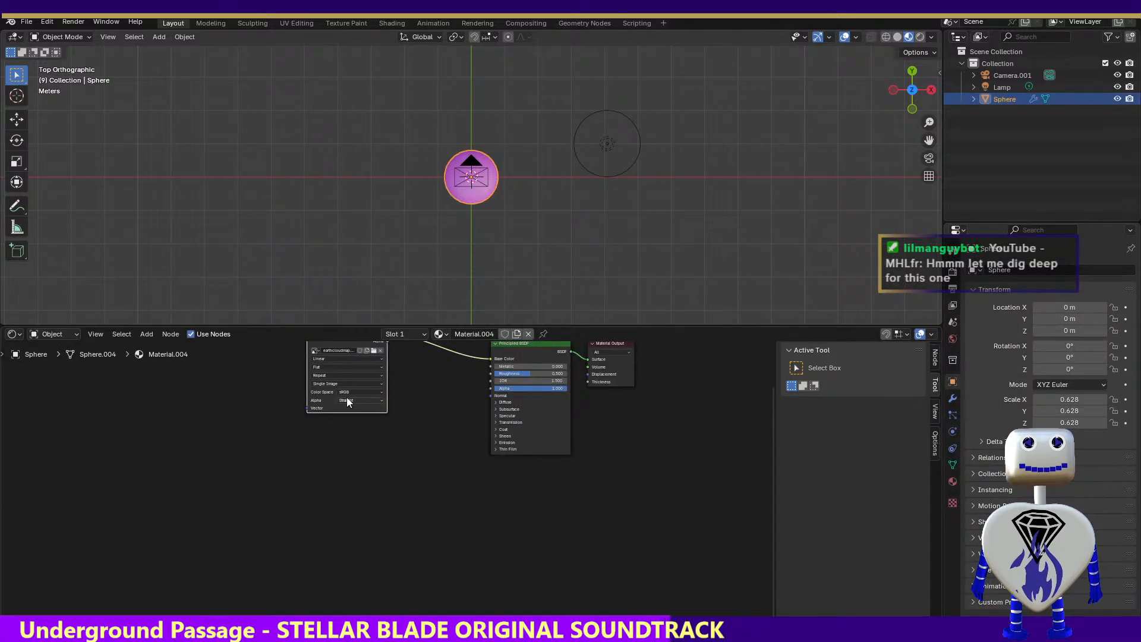
pyautogui.press('Delete')
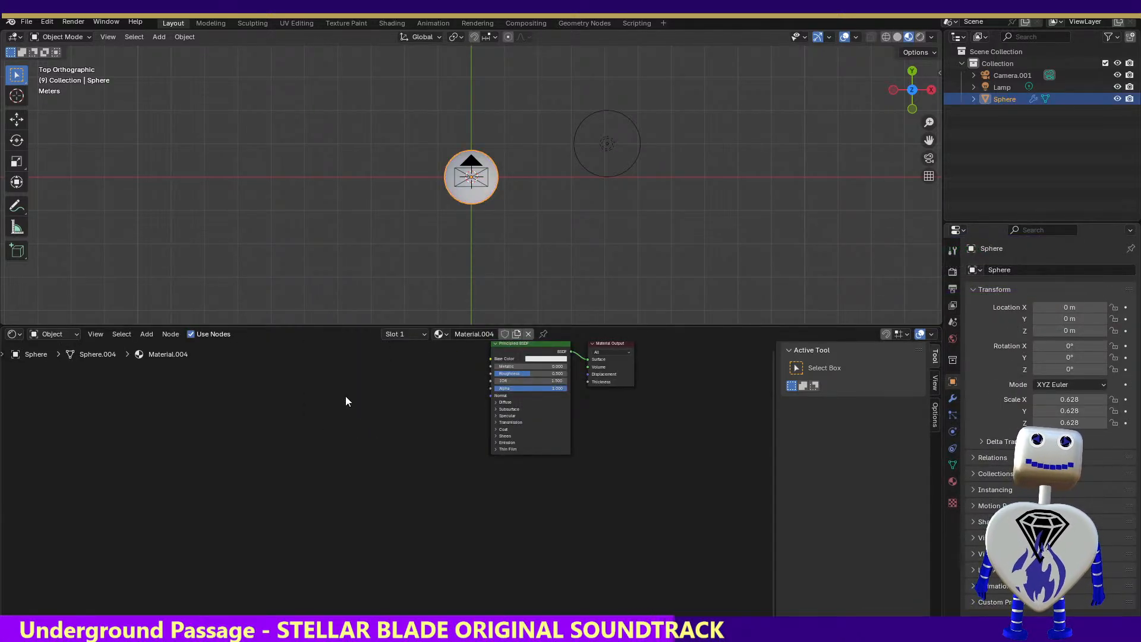
# Darken the Principled BSDF's Base Color to near black and render the image to check it
pyautogui.click(551, 359)
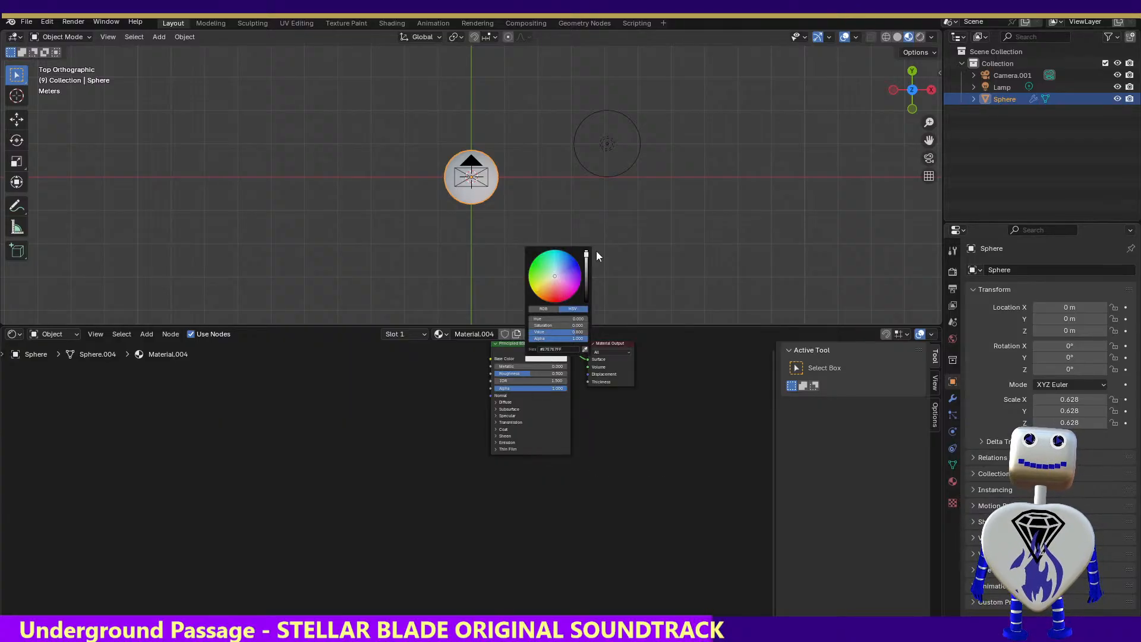
pyautogui.moveTo(587, 257); pyautogui.dragTo(586, 291)
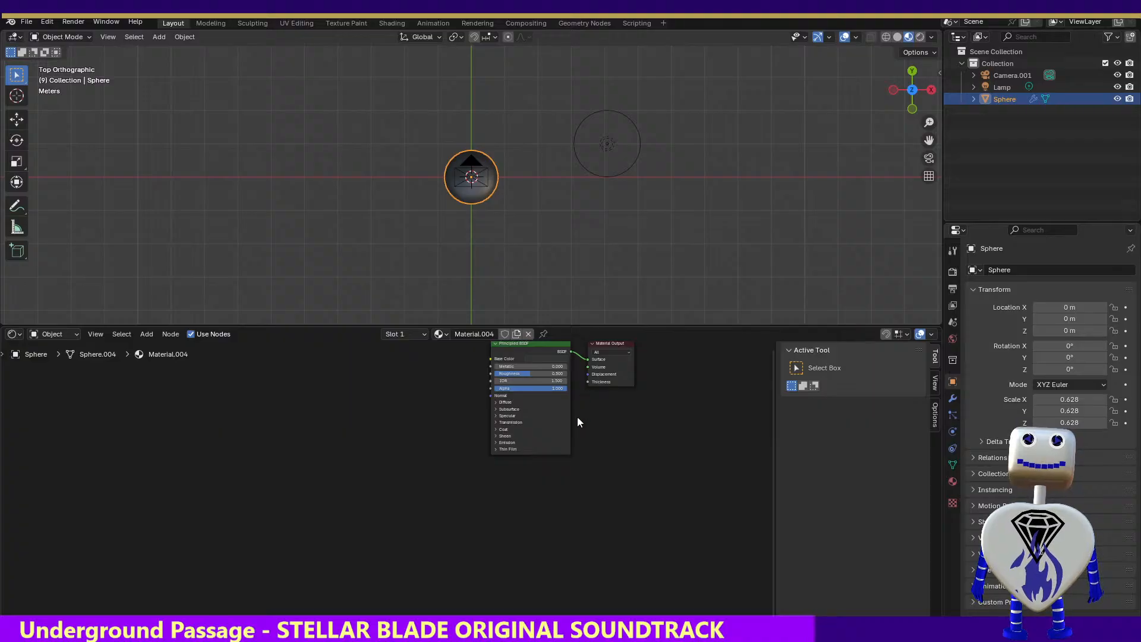
pyautogui.click(76, 22)
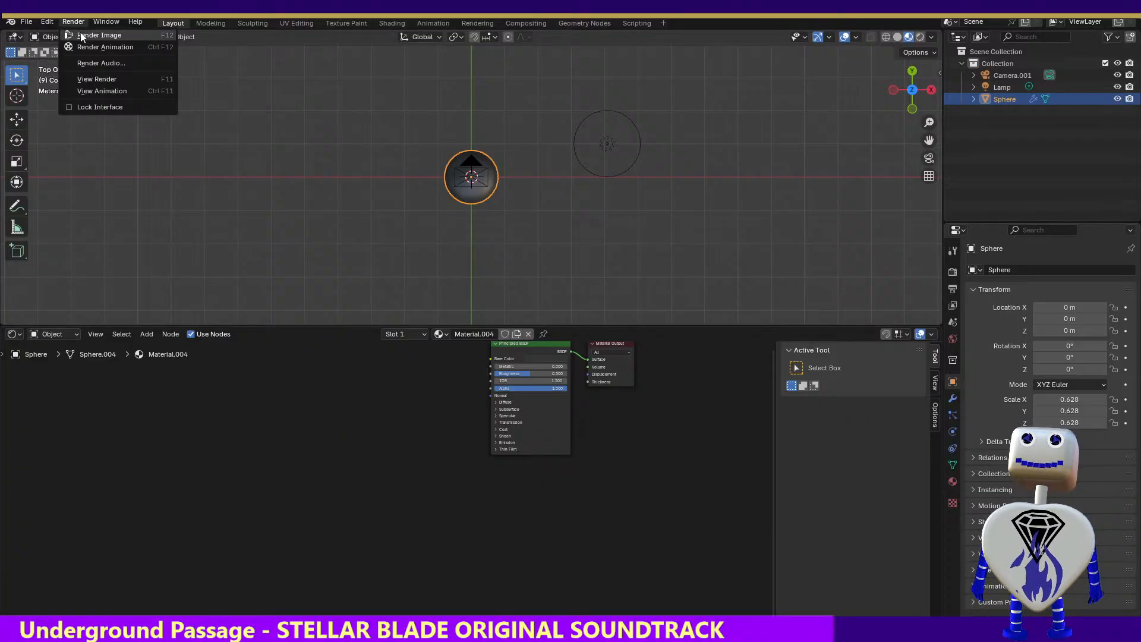
pyautogui.click(82, 36)
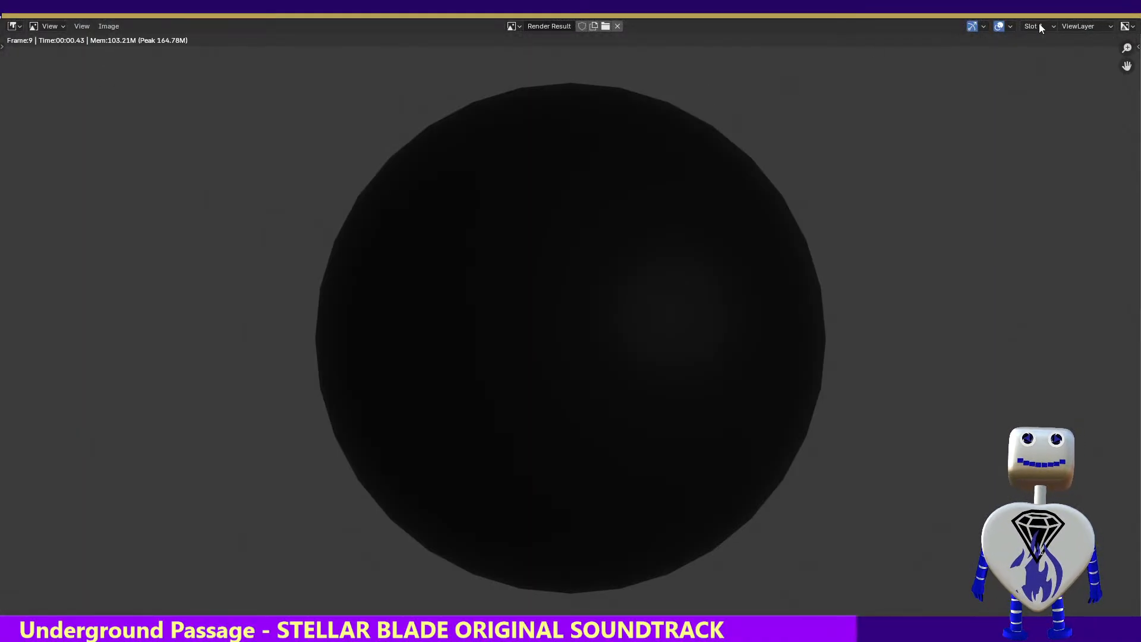
pyautogui.click(1134, 18)
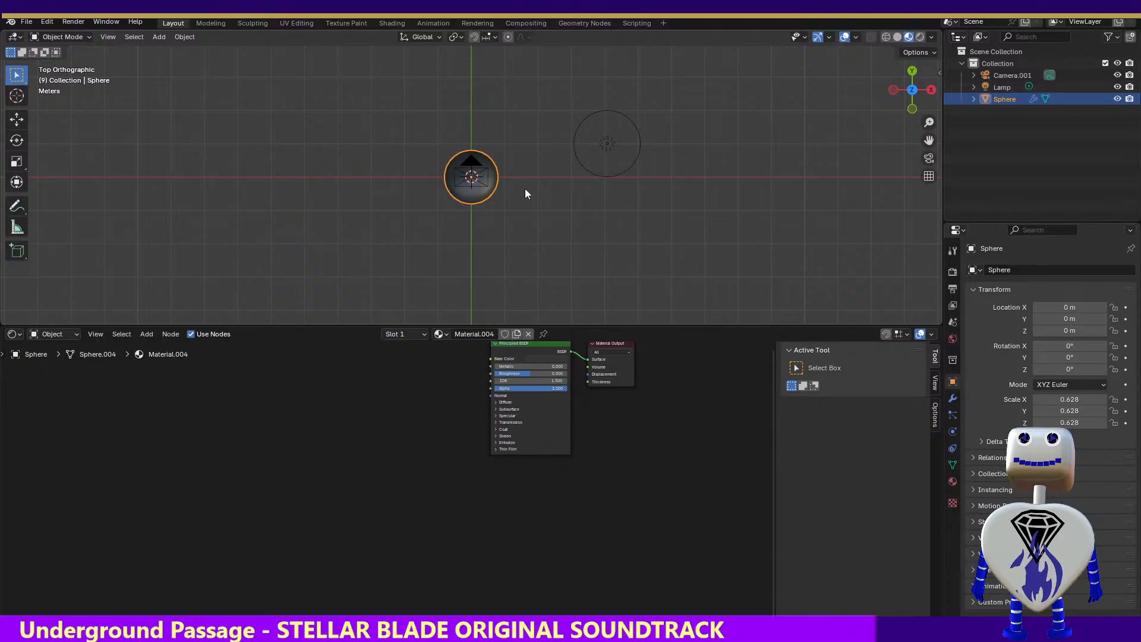
# Raise the lamp's power to 711.3 W and render the image to check the lighting
pyautogui.click(631, 143)
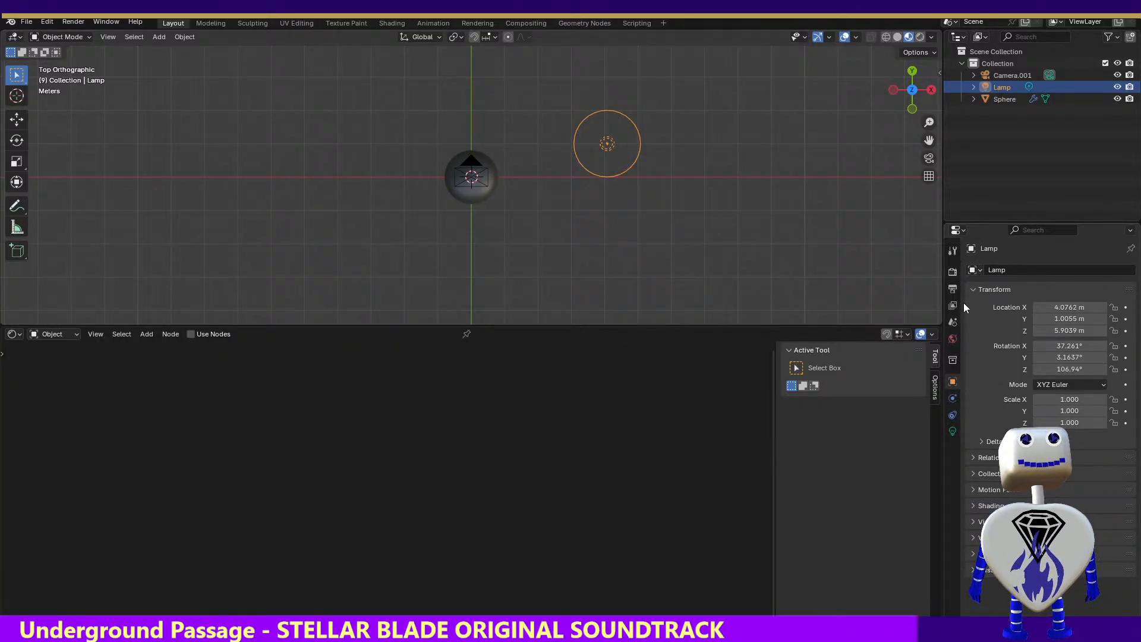
pyautogui.click(952, 430)
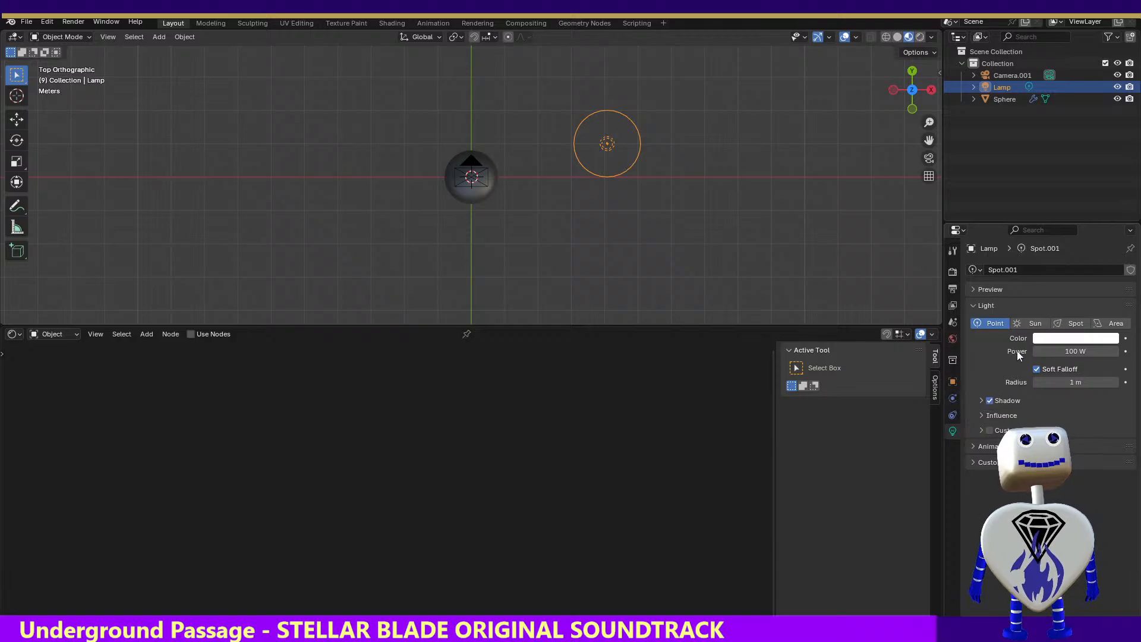
pyautogui.moveTo(1060, 351)
pyautogui.mouseDown()
pyautogui.moveTo(1034, 352)
pyautogui.moveTo(1078, 354)
pyautogui.mouseUp()
pyautogui.click(73, 21)
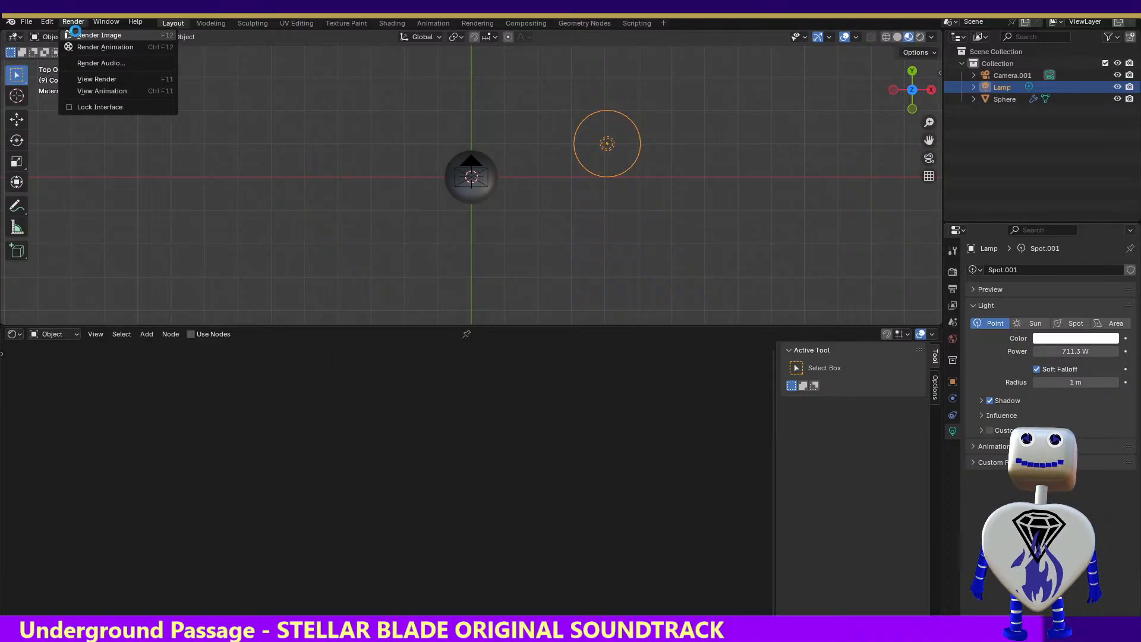
pyautogui.click(74, 32)
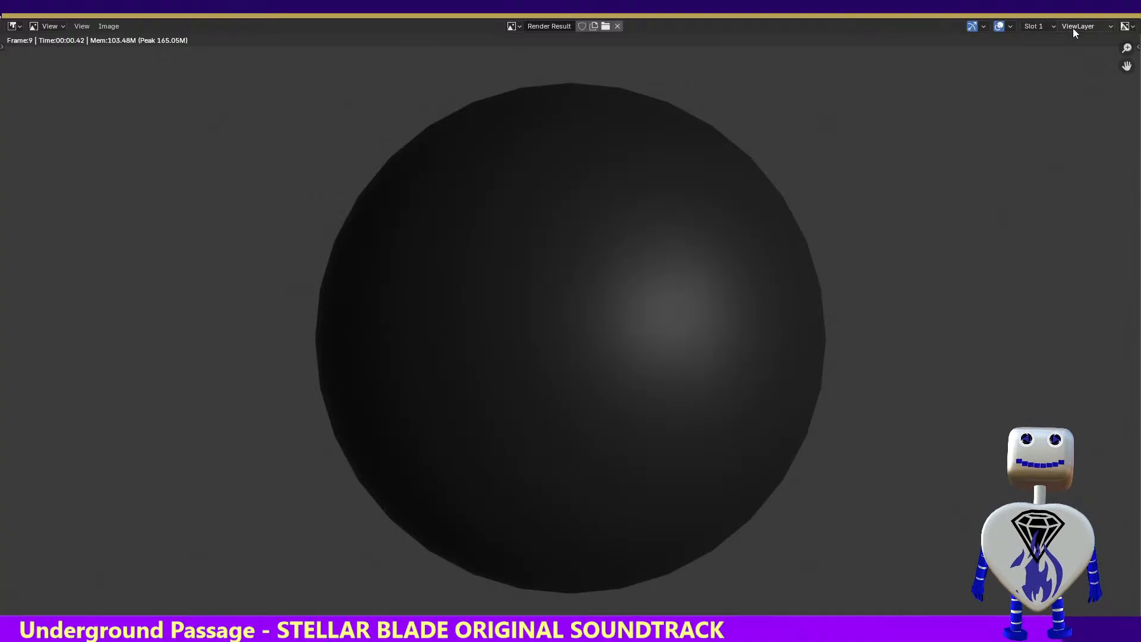
pyautogui.press('Escape')
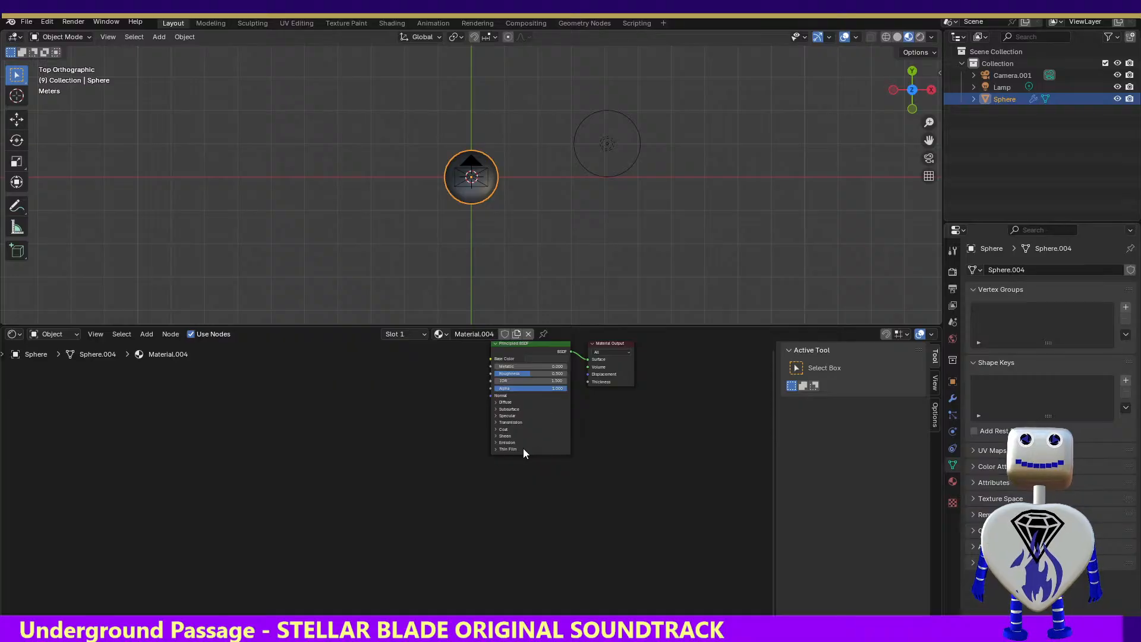
# Set the Sheen Weight of the sphere's Principled BSDF to about 0.8 and render the image
pyautogui.click(496, 446)
pyautogui.click(497, 436)
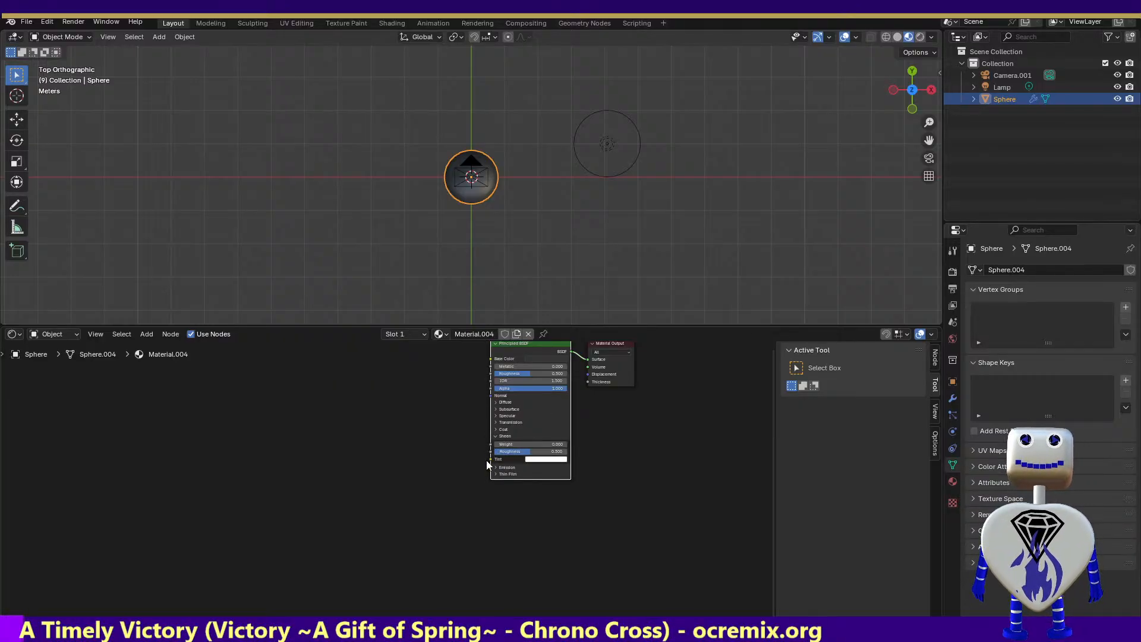
pyautogui.moveTo(500, 447); pyautogui.dragTo(555, 446)
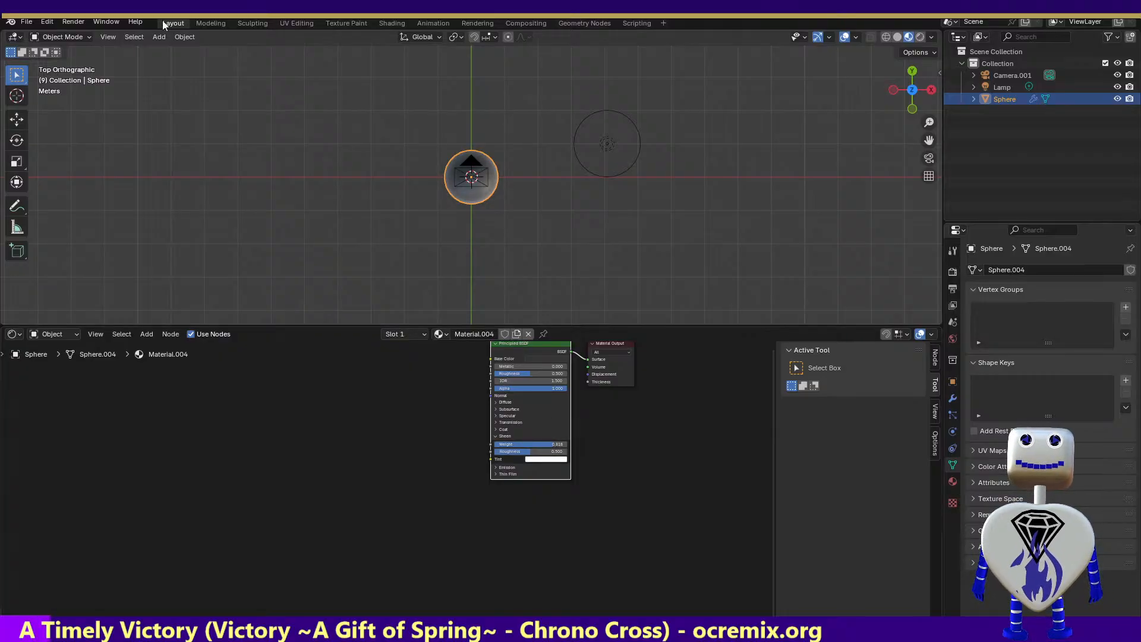
pyautogui.click(73, 22)
pyautogui.click(98, 35)
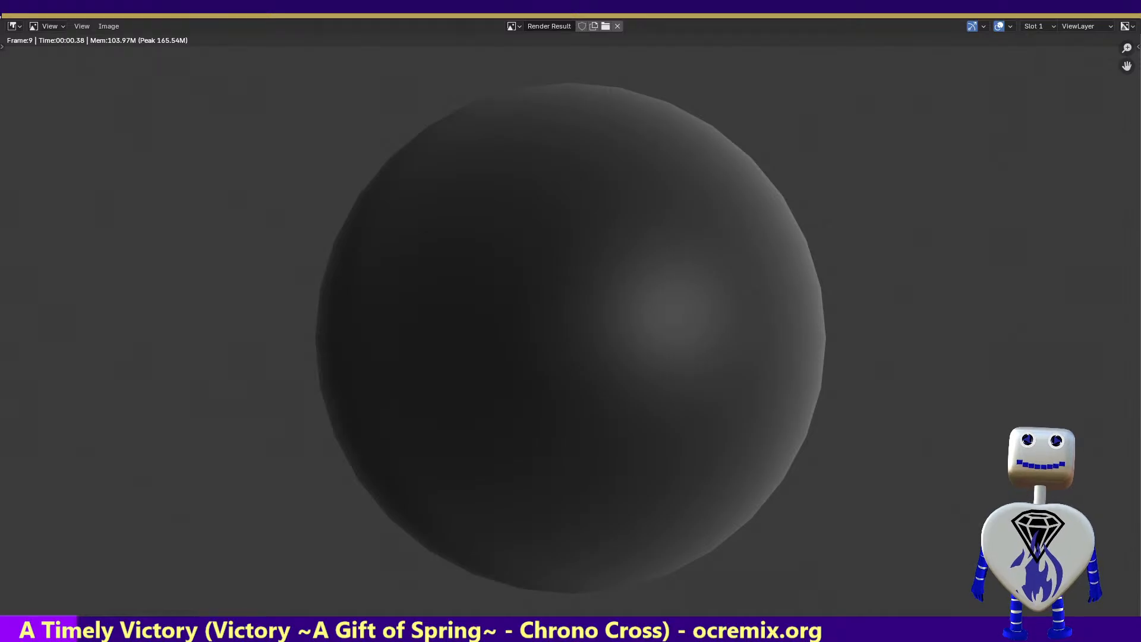
pyautogui.press('Escape')
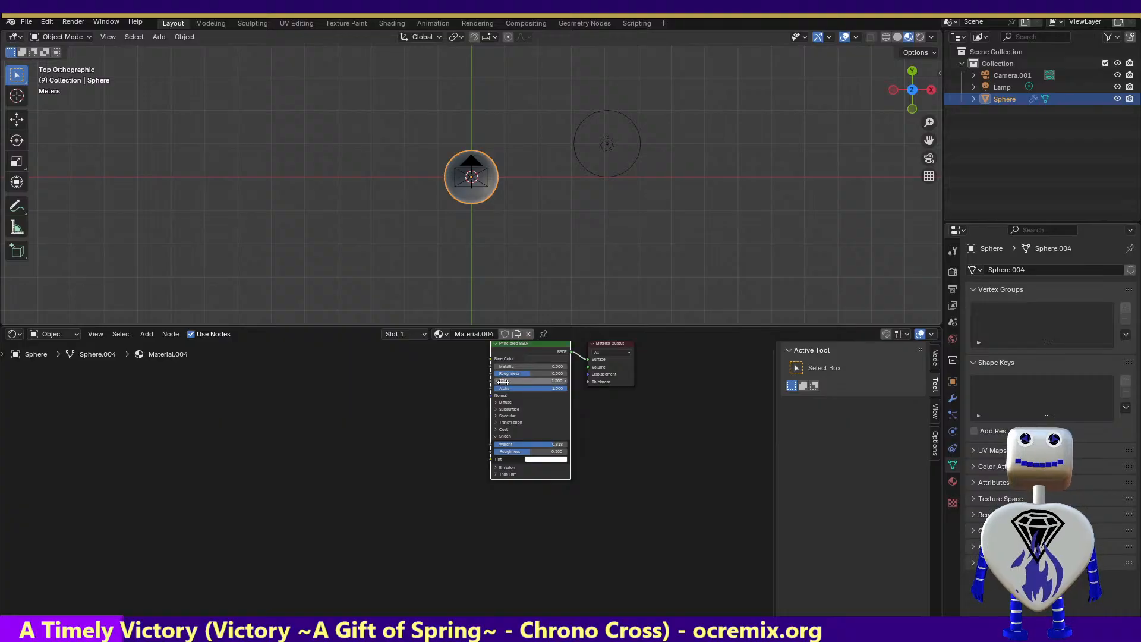
# Try a Metallic value of about 0.7 on the sphere's material, render the image, and undo the change
pyautogui.click(506, 366)
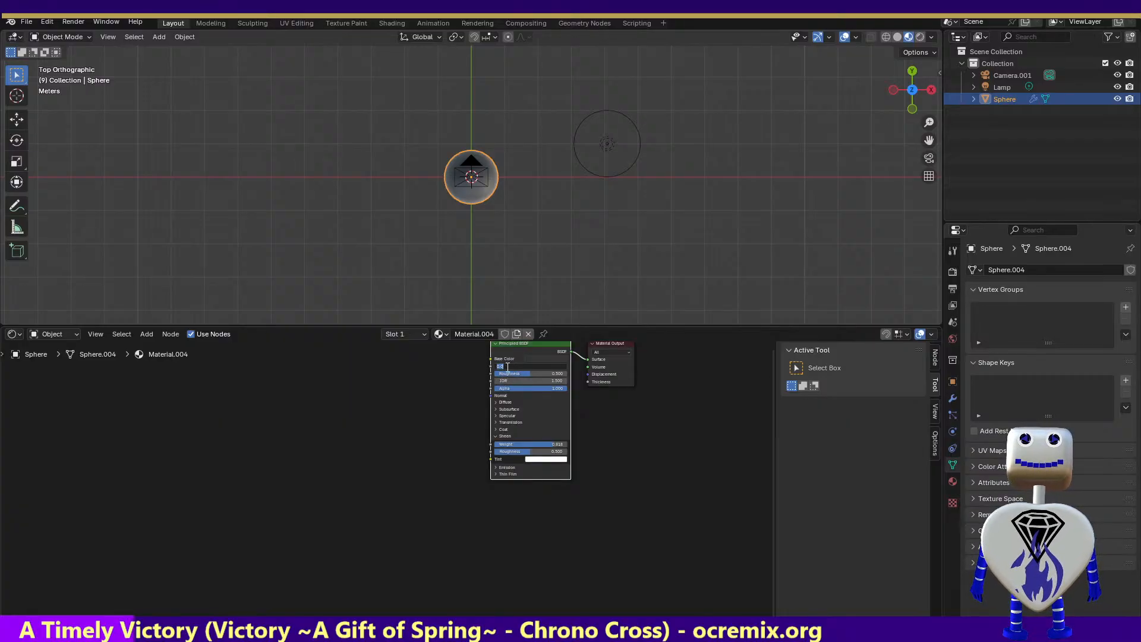
pyautogui.write('0')
pyautogui.press('Return')
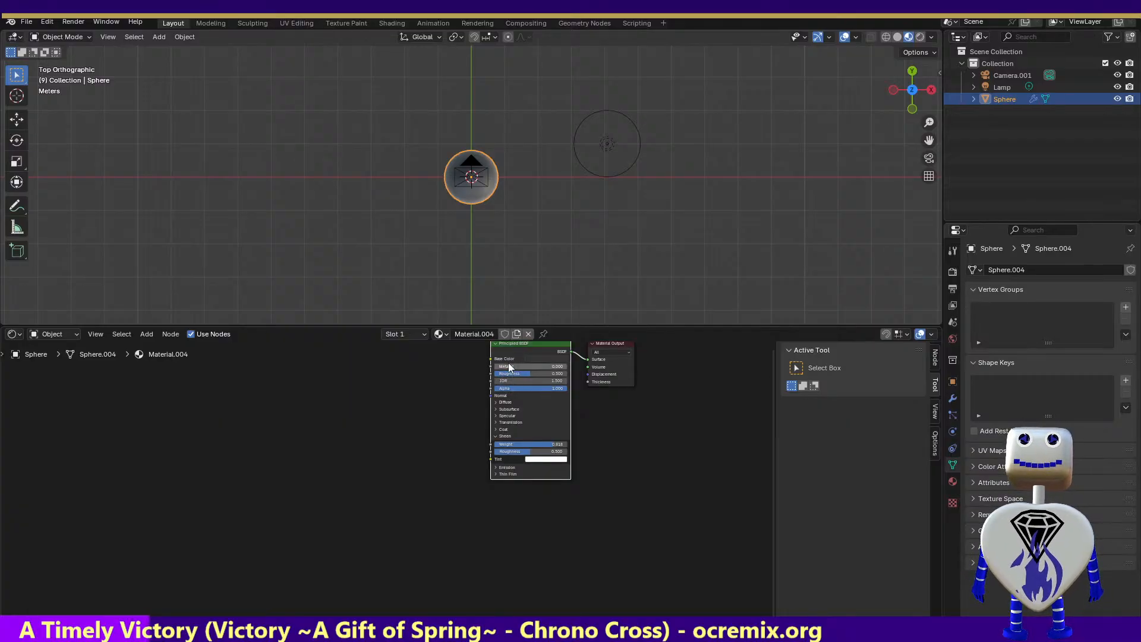
pyautogui.moveTo(509, 367); pyautogui.dragTo(544, 366)
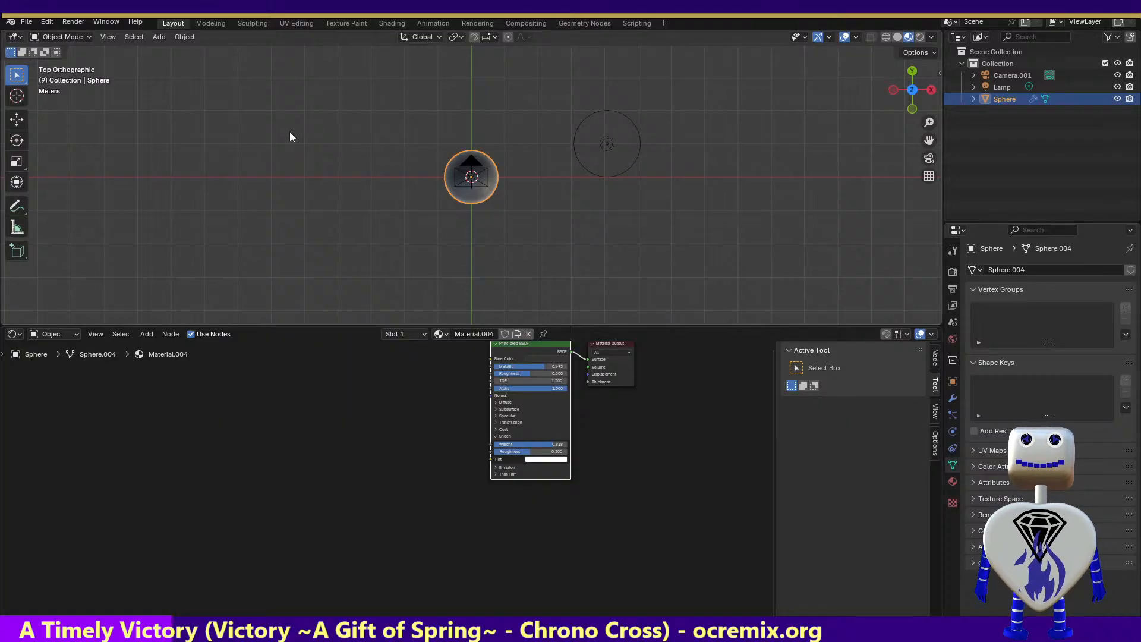
pyautogui.click(72, 21)
pyautogui.click(77, 34)
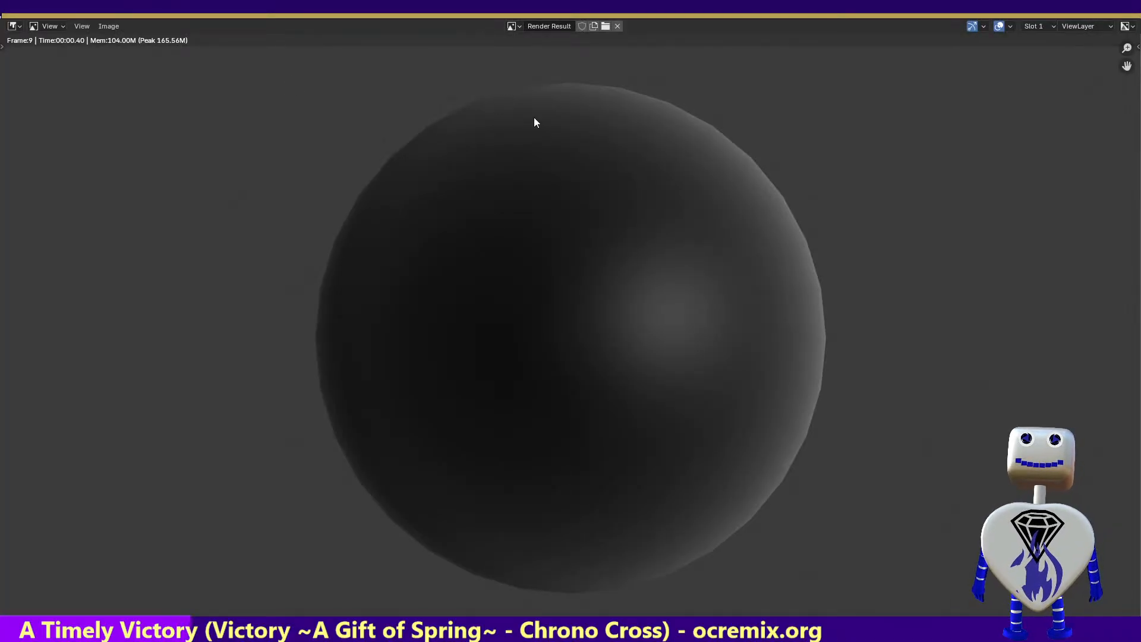
pyautogui.click(1125, 7)
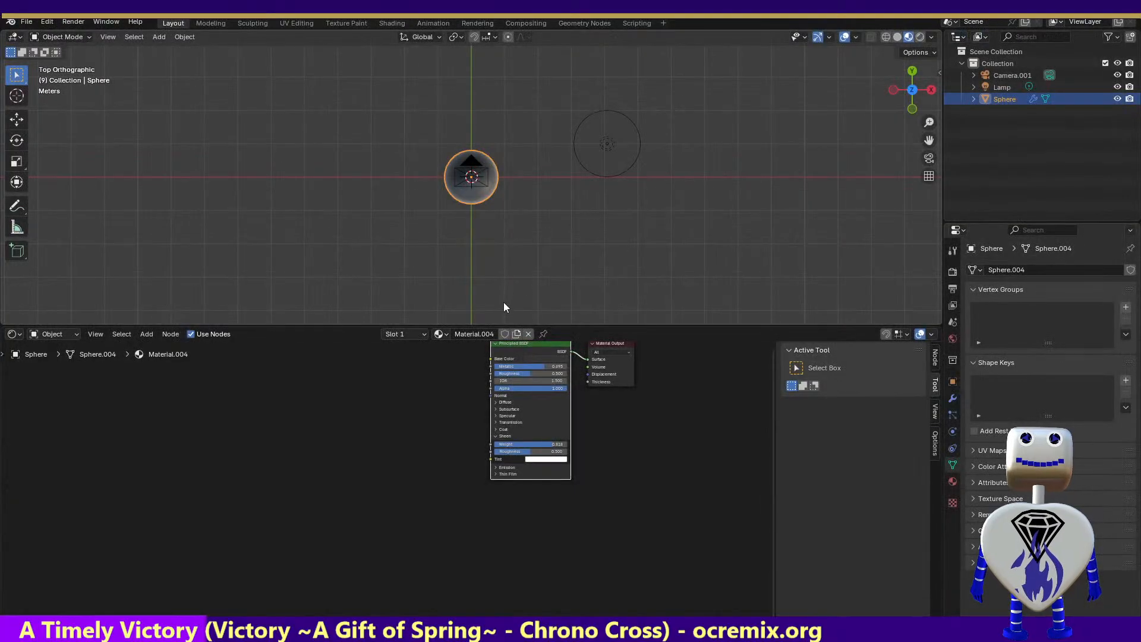
pyautogui.hotkey('ctrl', 'z')
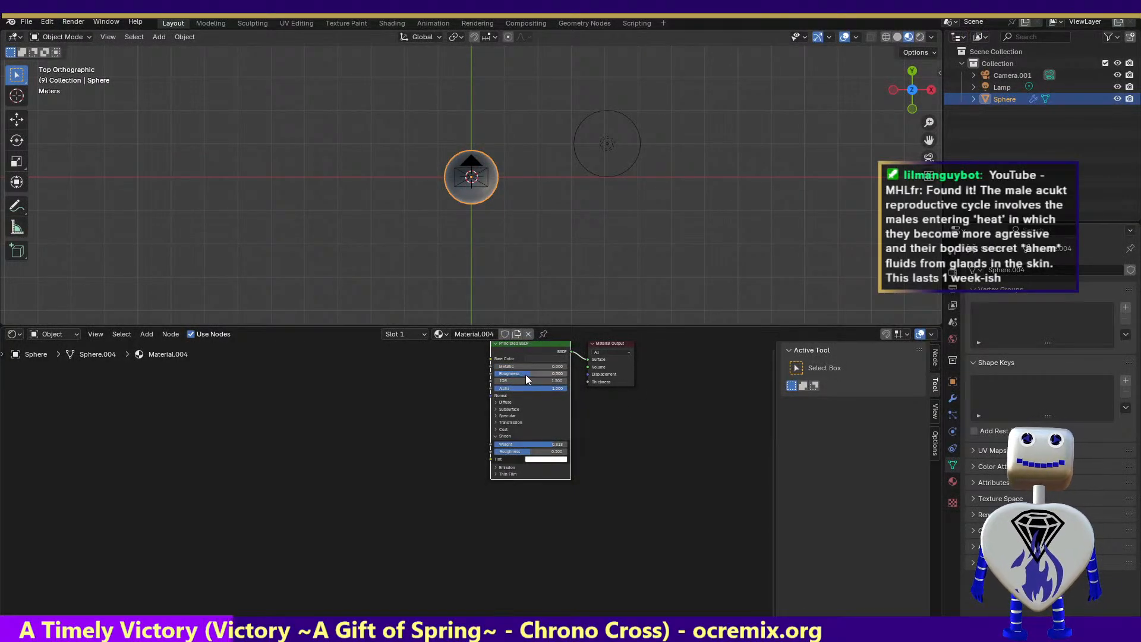
# Lower the Roughness of the sphere's material to 0.177 and render the image to check the highlight
pyautogui.moveTo(526, 374); pyautogui.dragTo(507, 375)
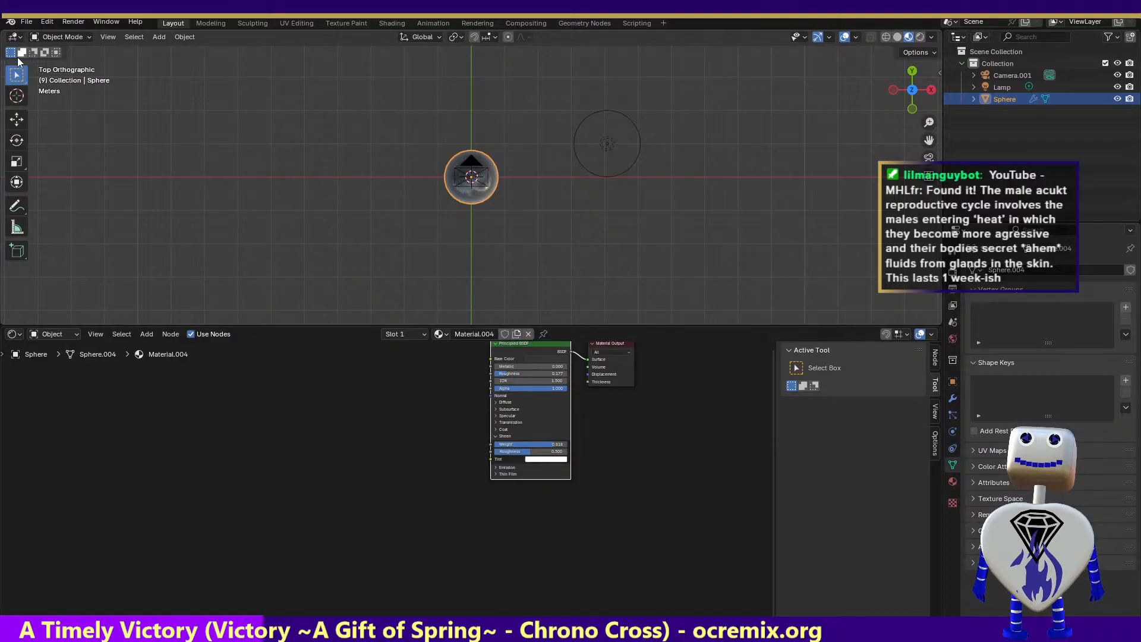
pyautogui.click(73, 21)
pyautogui.click(76, 31)
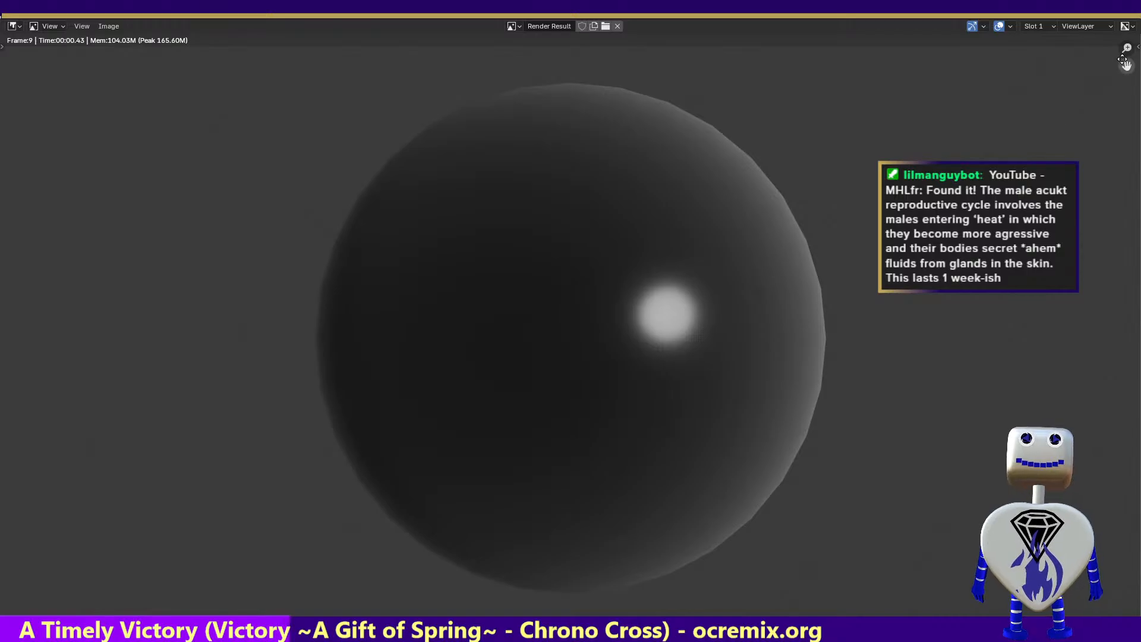
pyautogui.press('Escape')
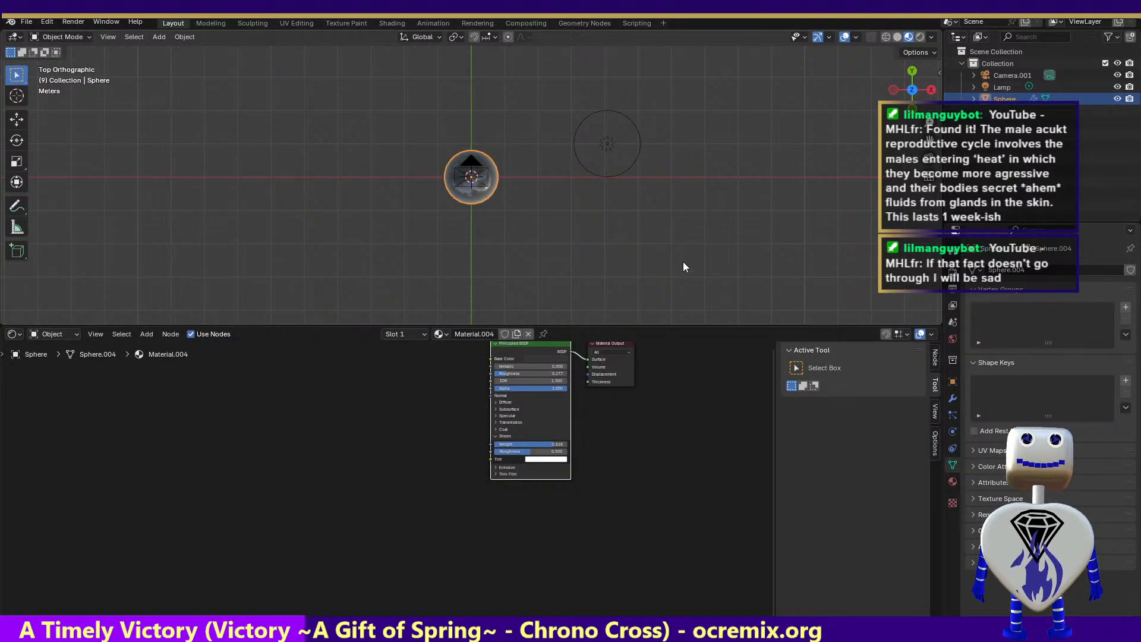
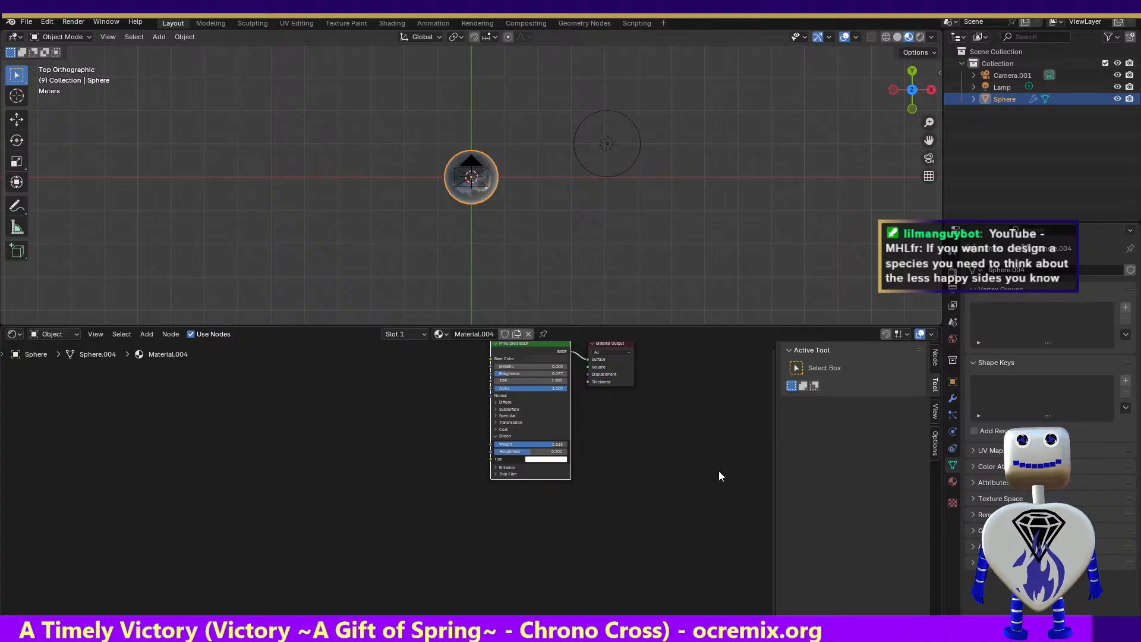
# Lower the Alpha of the sphere's Principled BSDF to about 0.72 and render the image to check the transparency
pyautogui.click(539, 390)
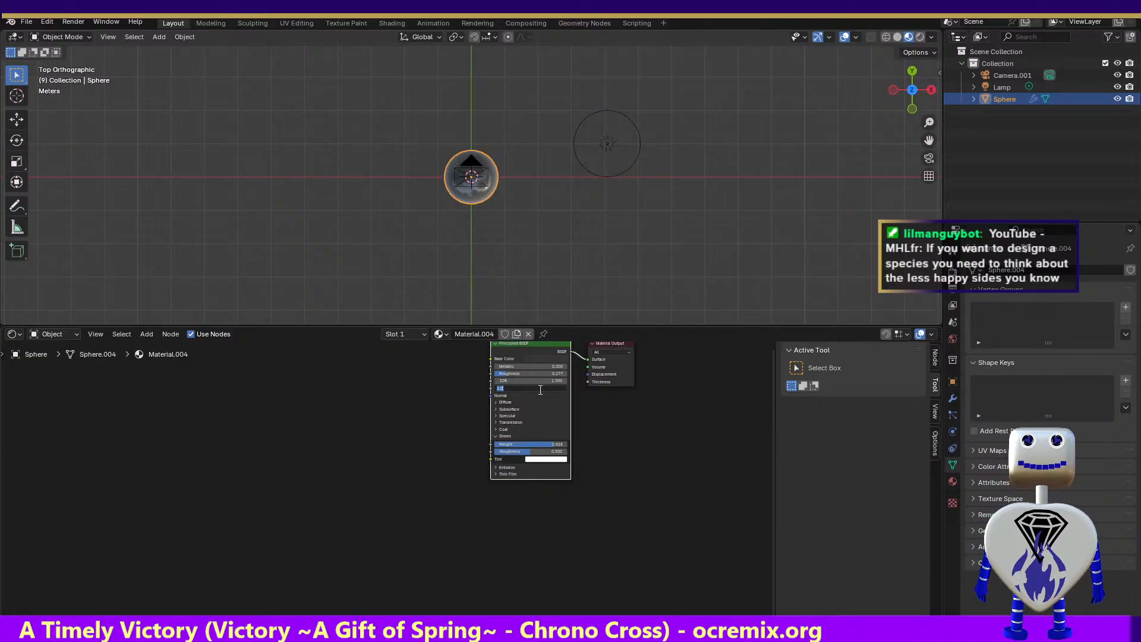
pyautogui.click(595, 398)
pyautogui.moveTo(533, 389); pyautogui.dragTo(512, 389)
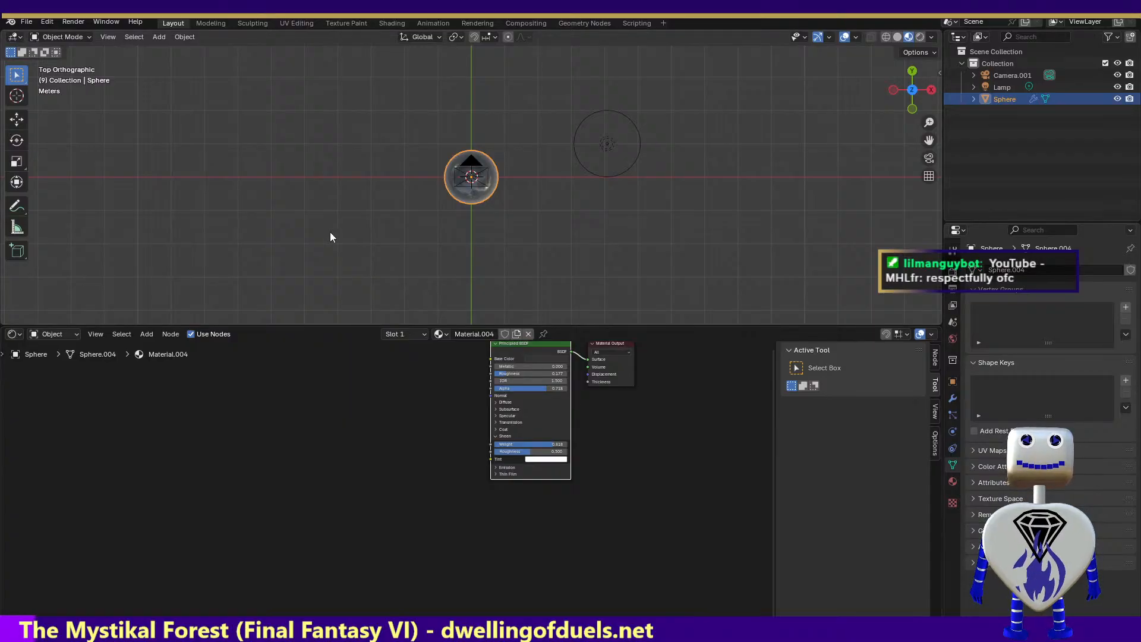
pyautogui.click(69, 23)
pyautogui.click(68, 34)
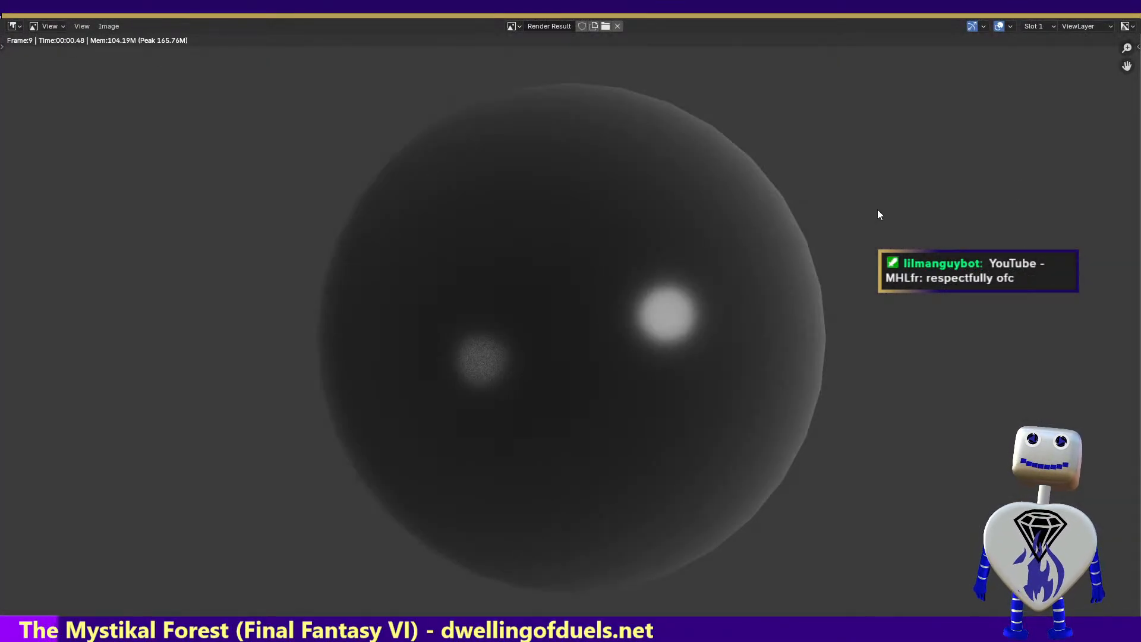
pyautogui.press('Escape')
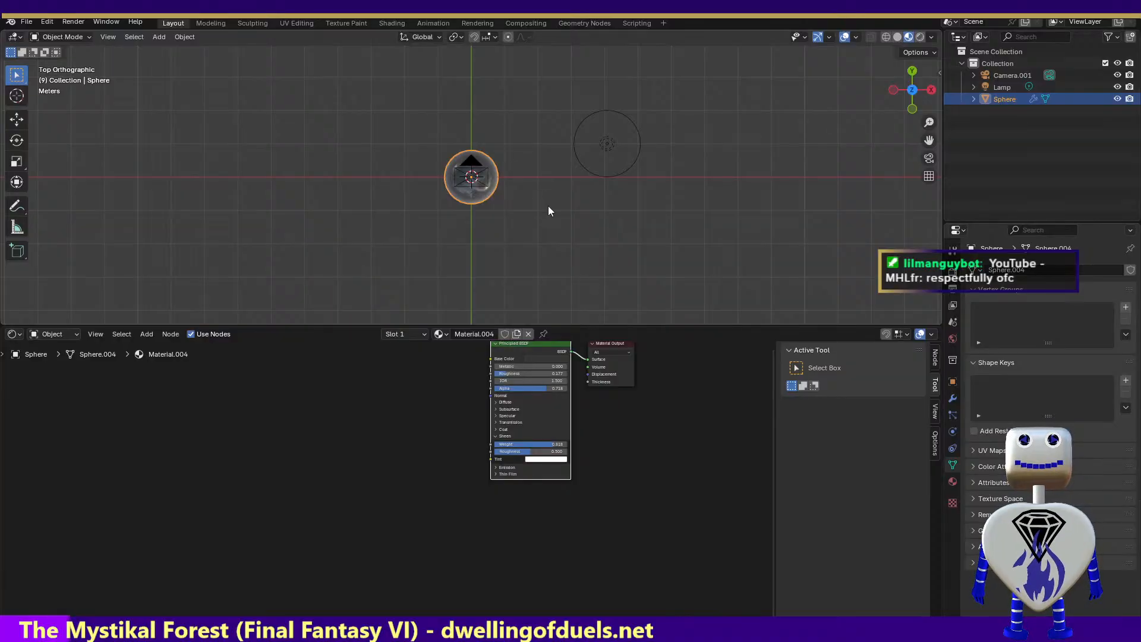
pyautogui.click(495, 415)
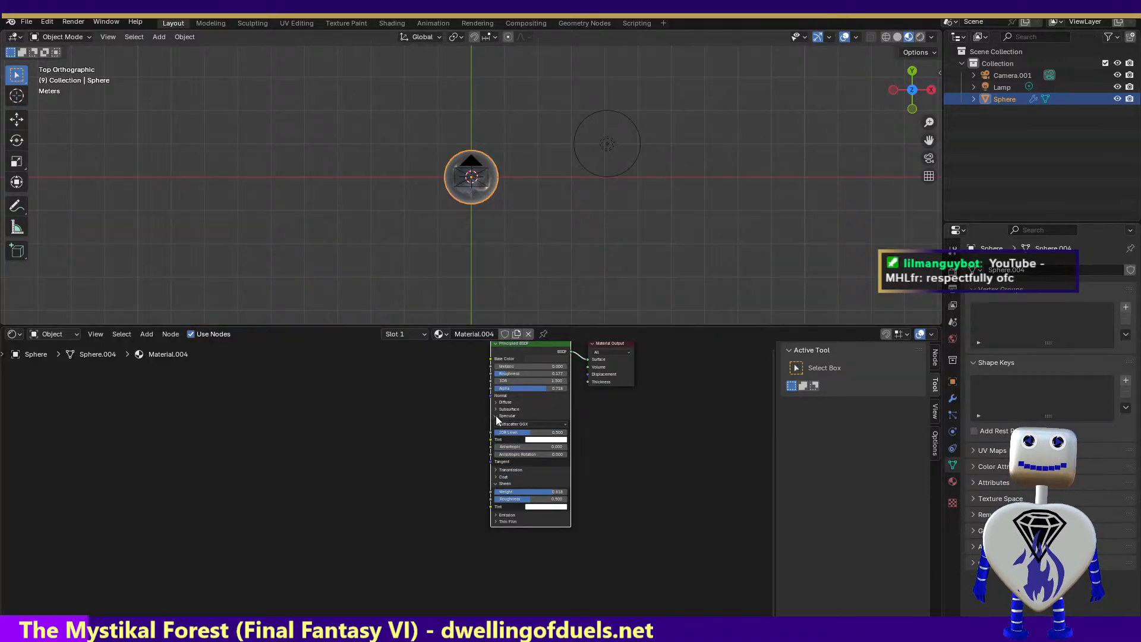
pyautogui.click(496, 416)
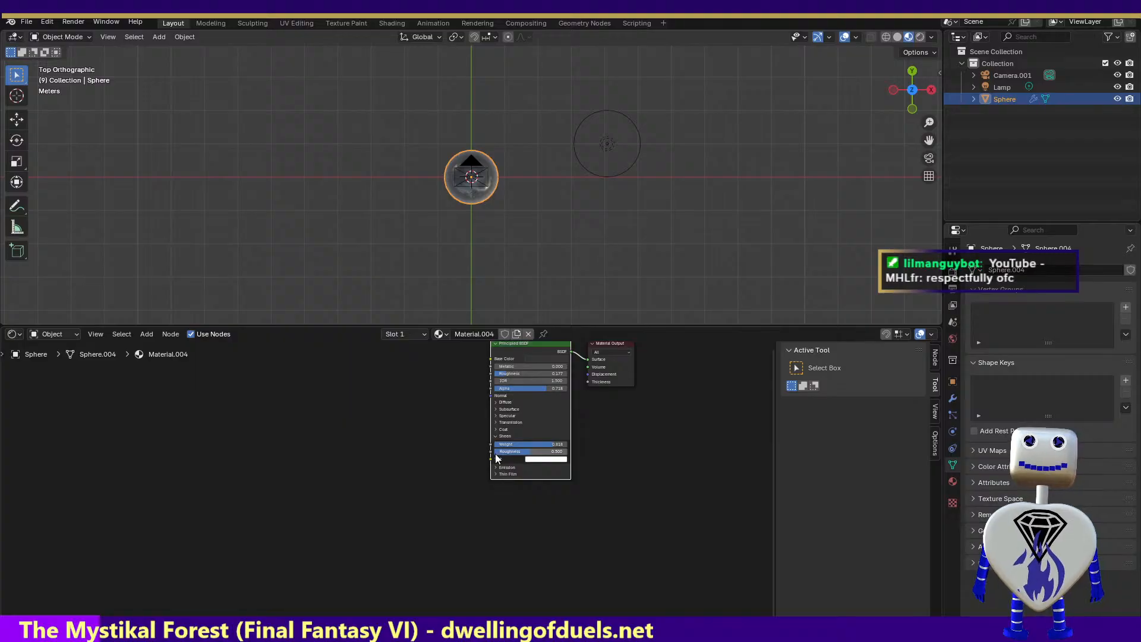
pyautogui.click(497, 474)
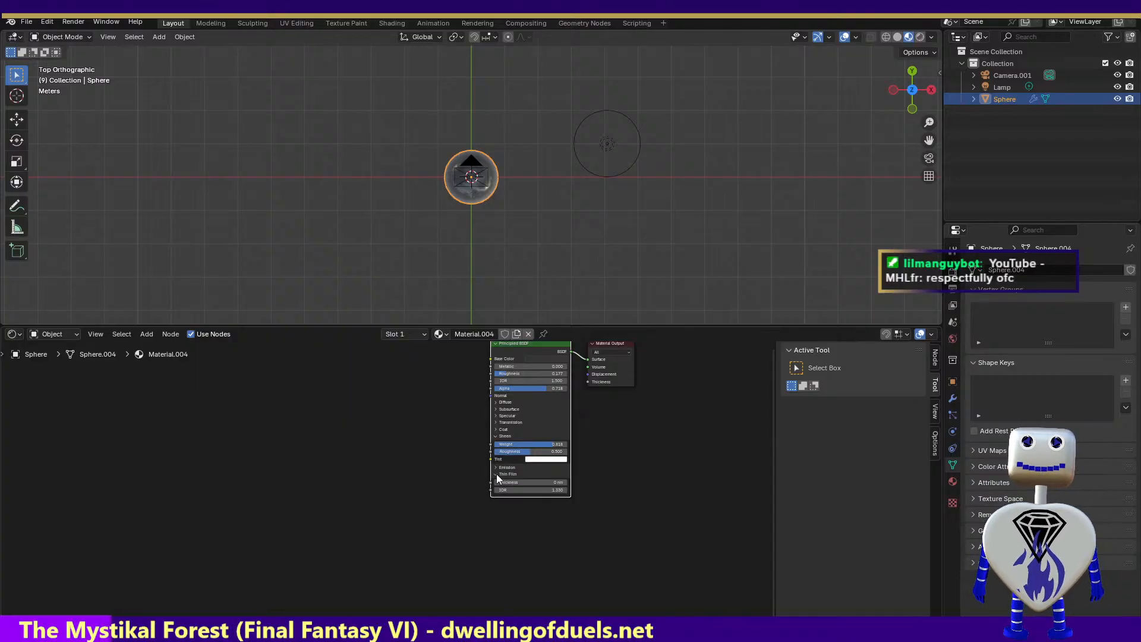
pyautogui.click(497, 476)
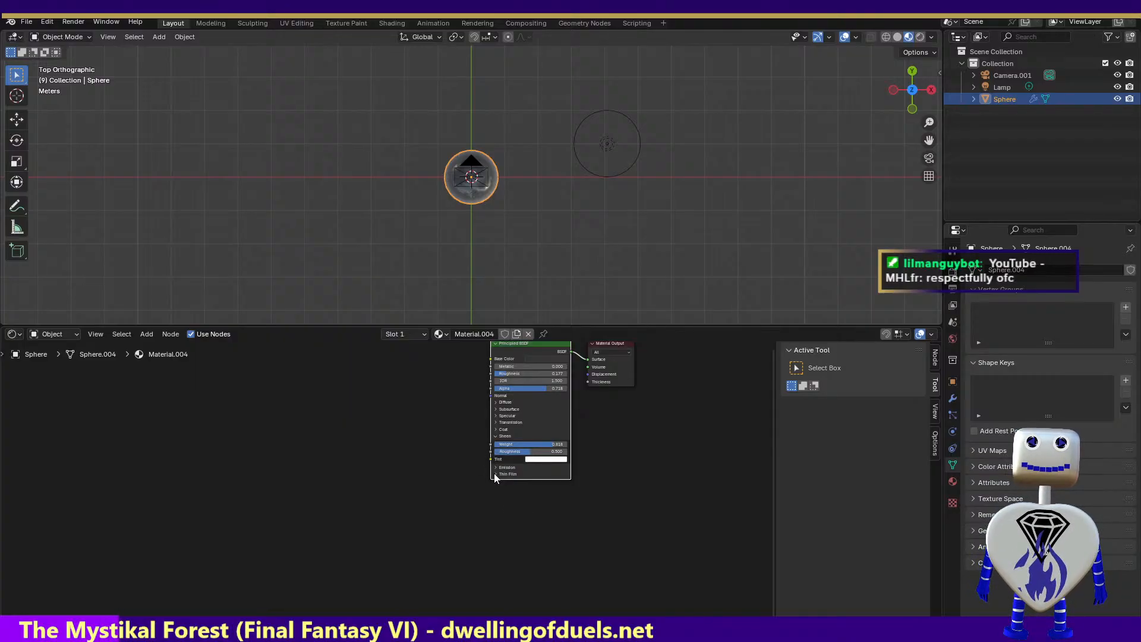
# Set the Transmission Weight of the sphere's Principled BSDF to 0.077 and render the image
pyautogui.click(495, 422)
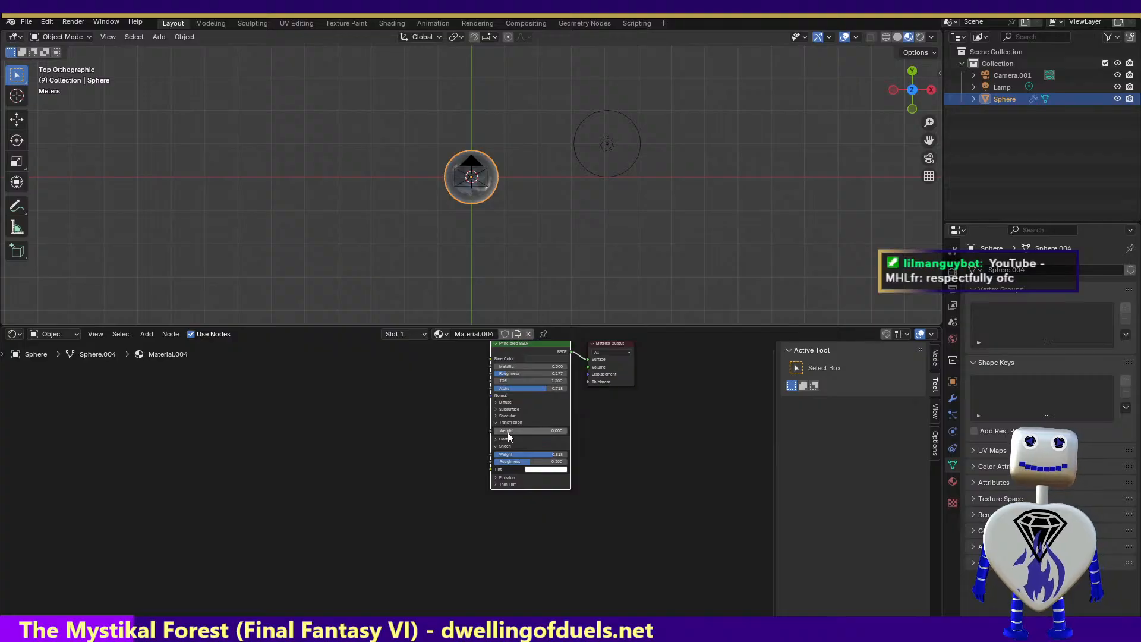
pyautogui.moveTo(502, 432); pyautogui.dragTo(509, 431)
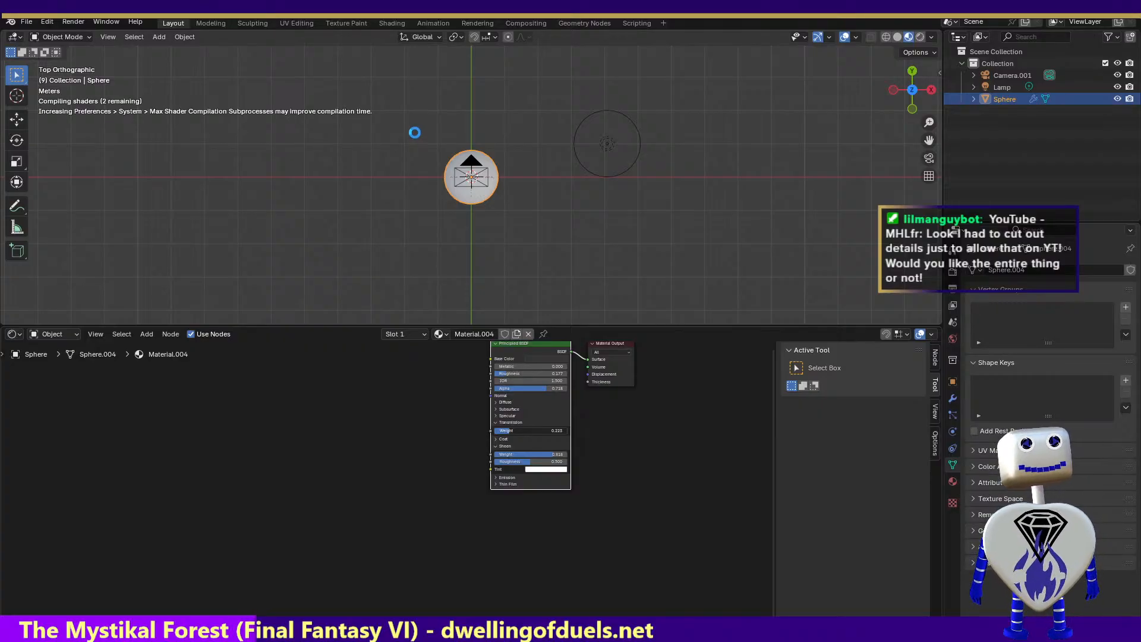
pyautogui.moveTo(508, 431); pyautogui.dragTo(497, 433)
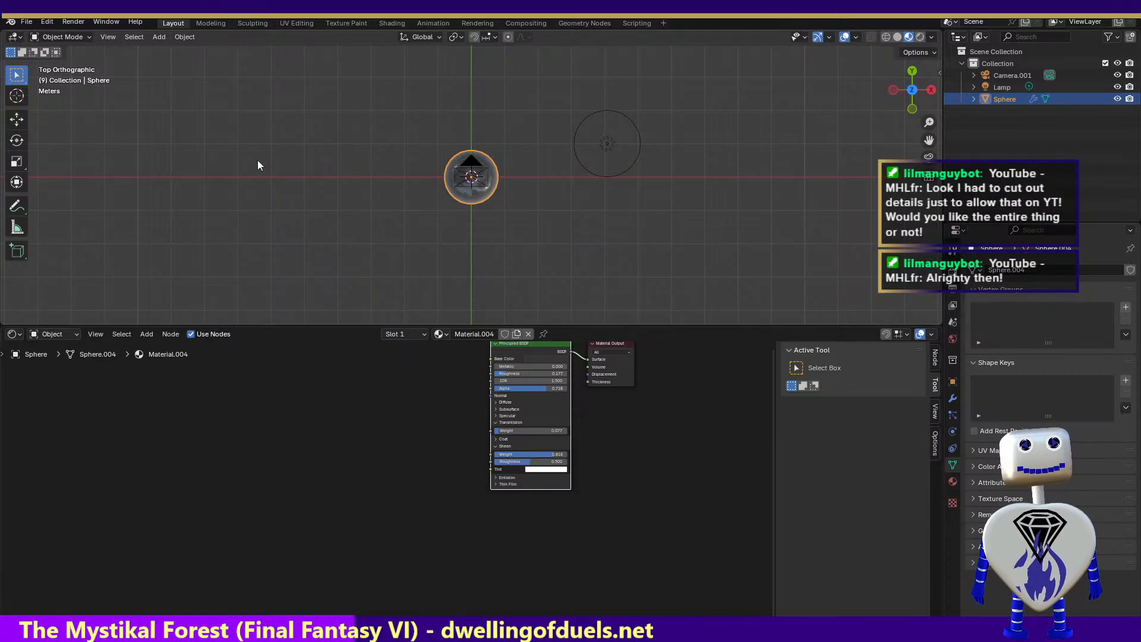
pyautogui.click(81, 21)
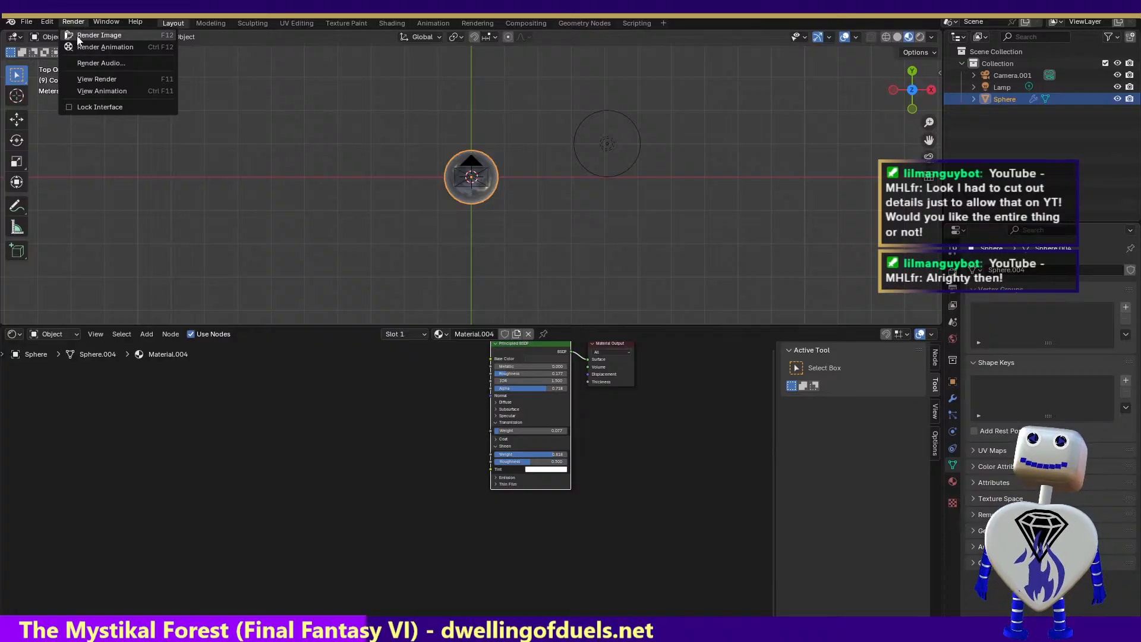
pyautogui.click(79, 37)
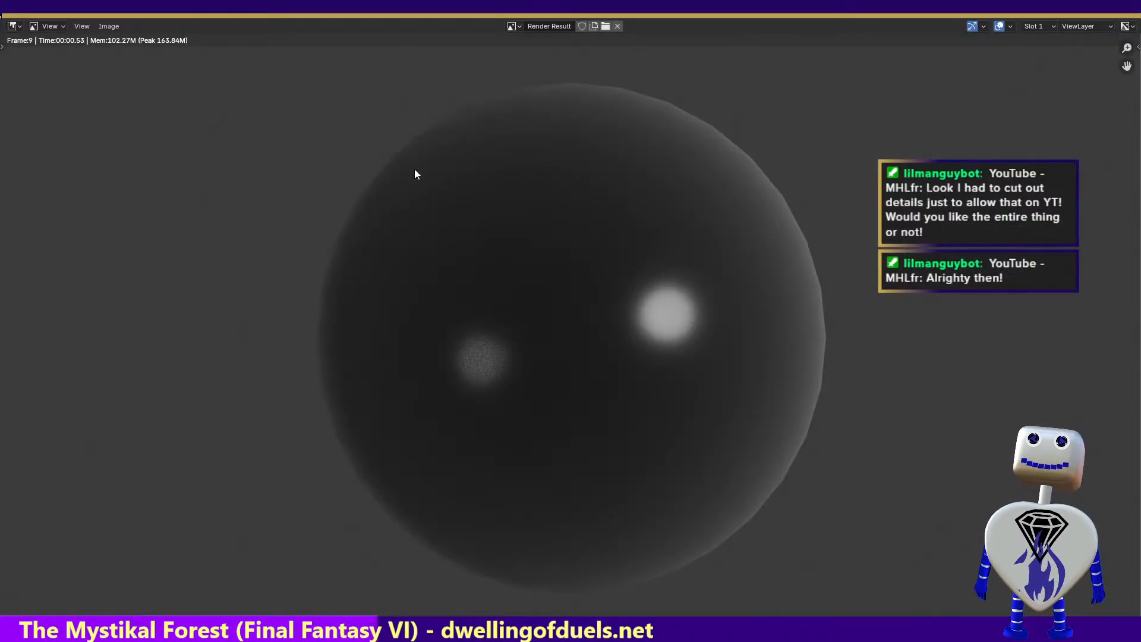
pyautogui.press('Escape')
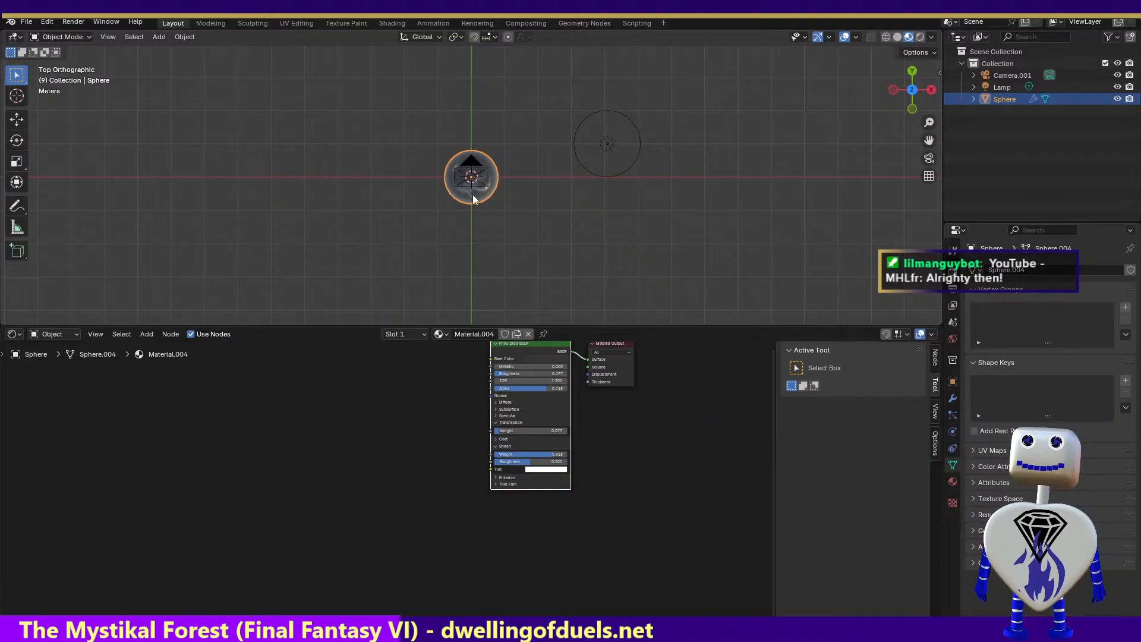
# Switch to the Animation workspace, go to frame 0, and raise the lamp's power to about 834 W
pyautogui.click(430, 22)
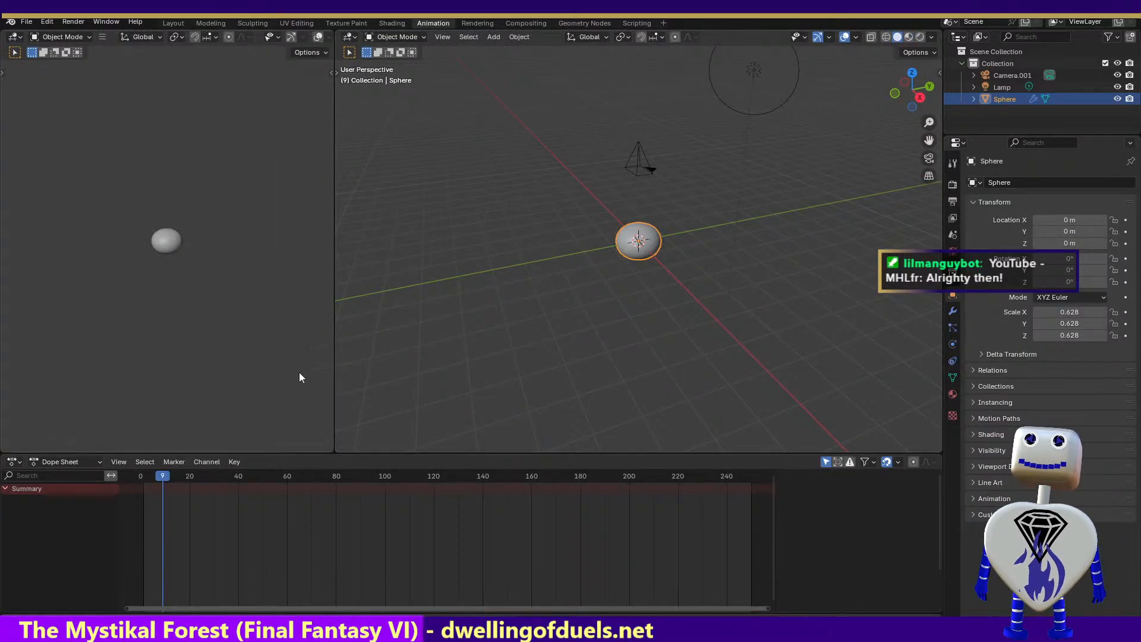
pyautogui.moveTo(165, 474); pyautogui.dragTo(139, 466)
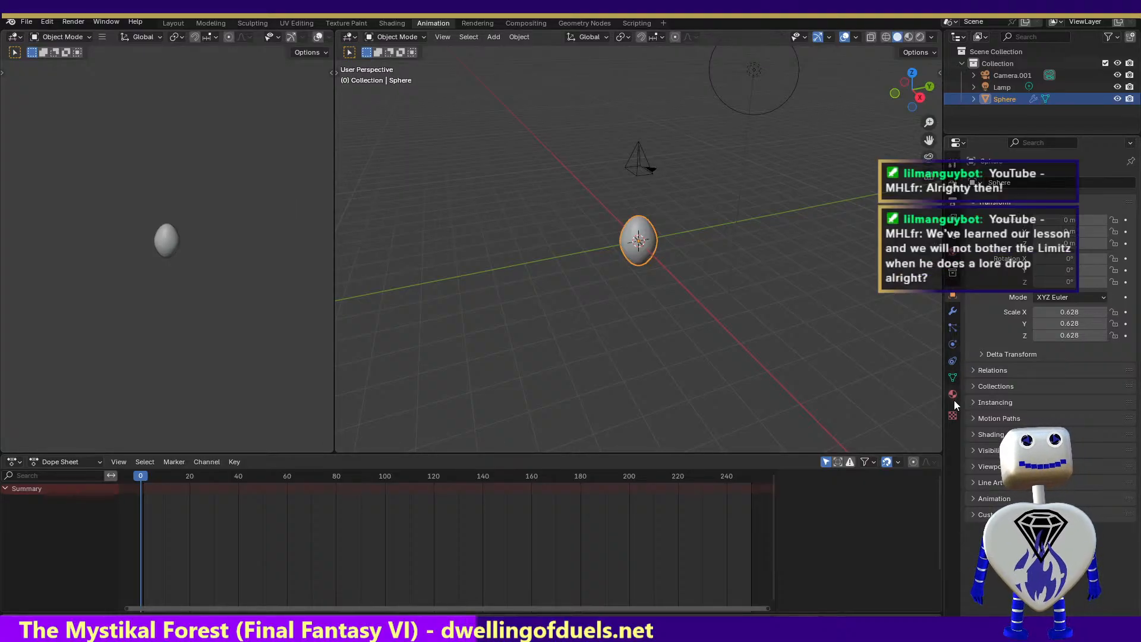
pyautogui.click(1002, 87)
pyautogui.click(952, 343)
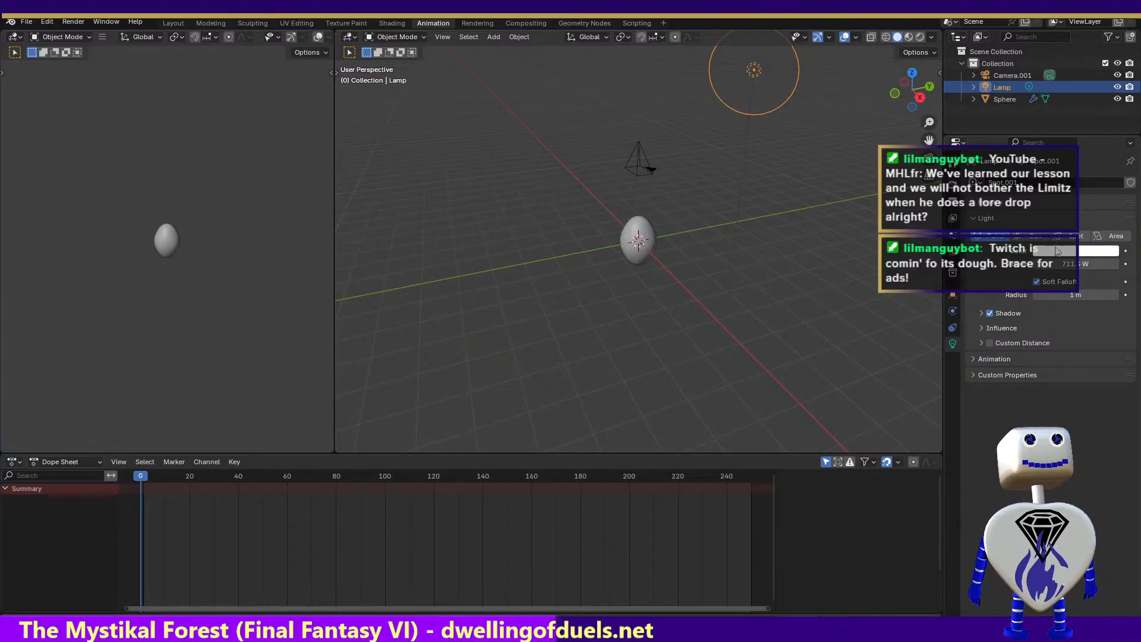
pyautogui.moveTo(1076, 264); pyautogui.dragTo(1105, 264)
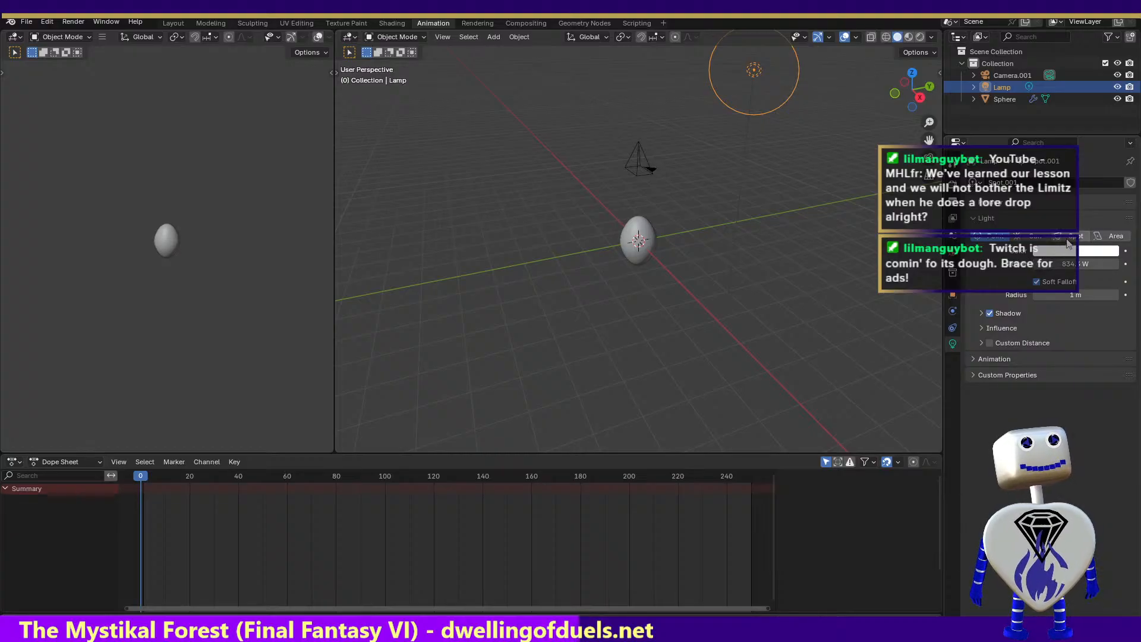
# Change the lamp to a Spot light and render the image at frame 0
pyautogui.click(1069, 238)
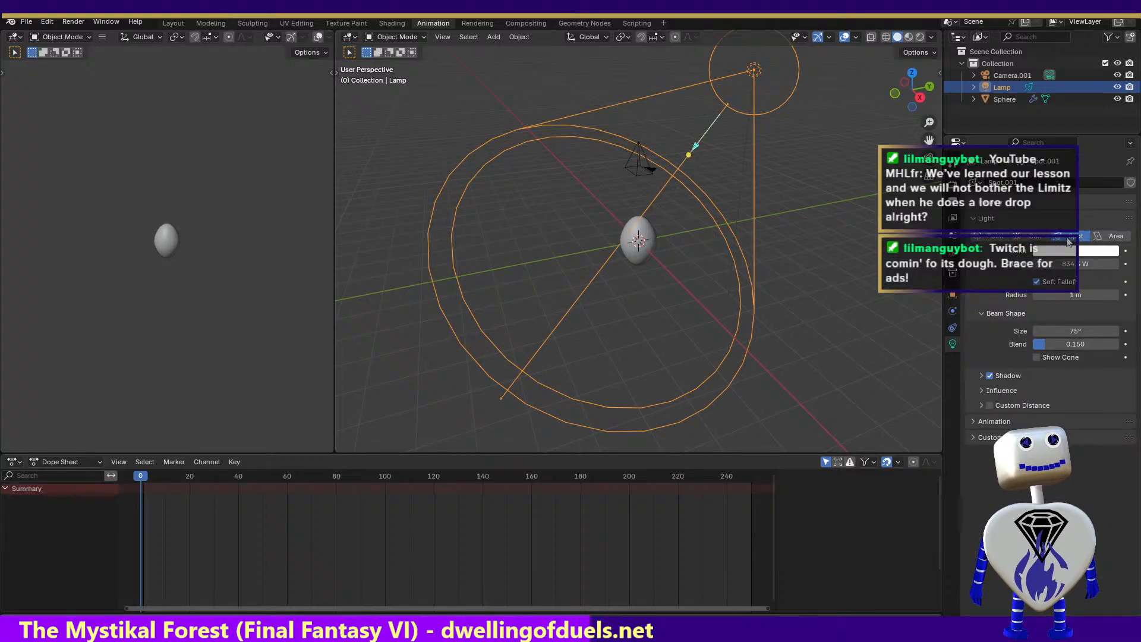
pyautogui.click(73, 21)
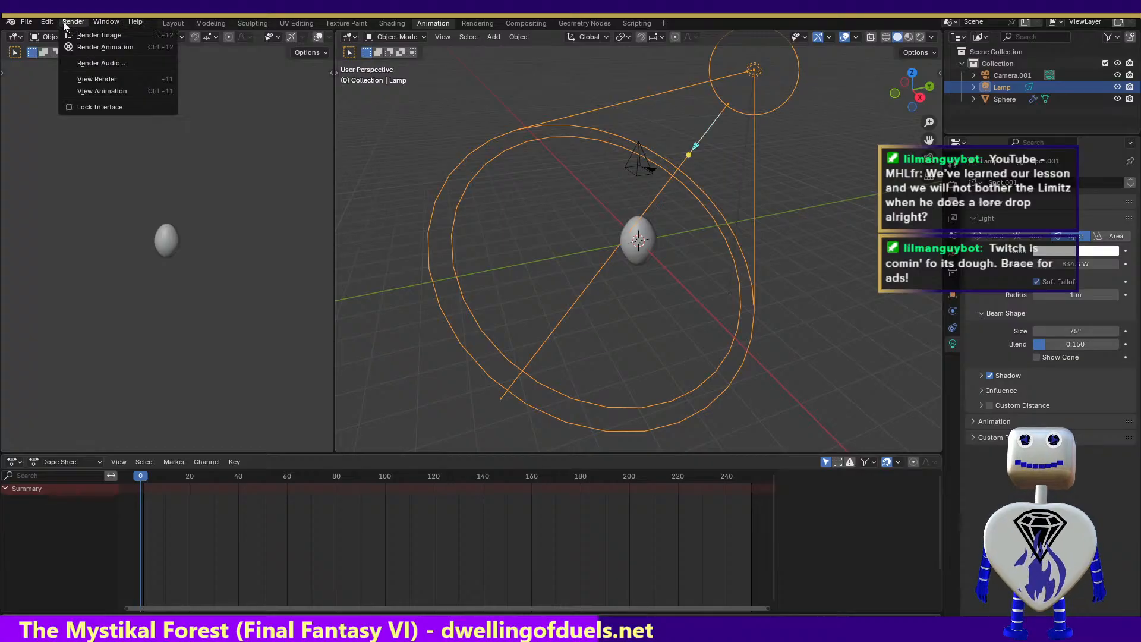
pyautogui.click(70, 36)
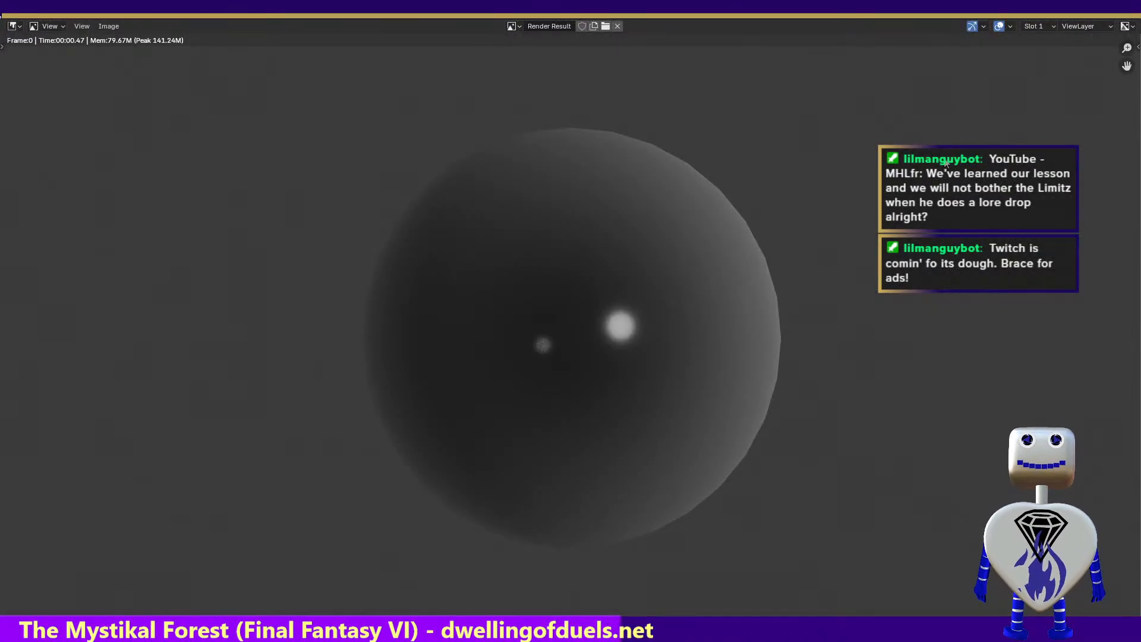
pyautogui.press('Escape')
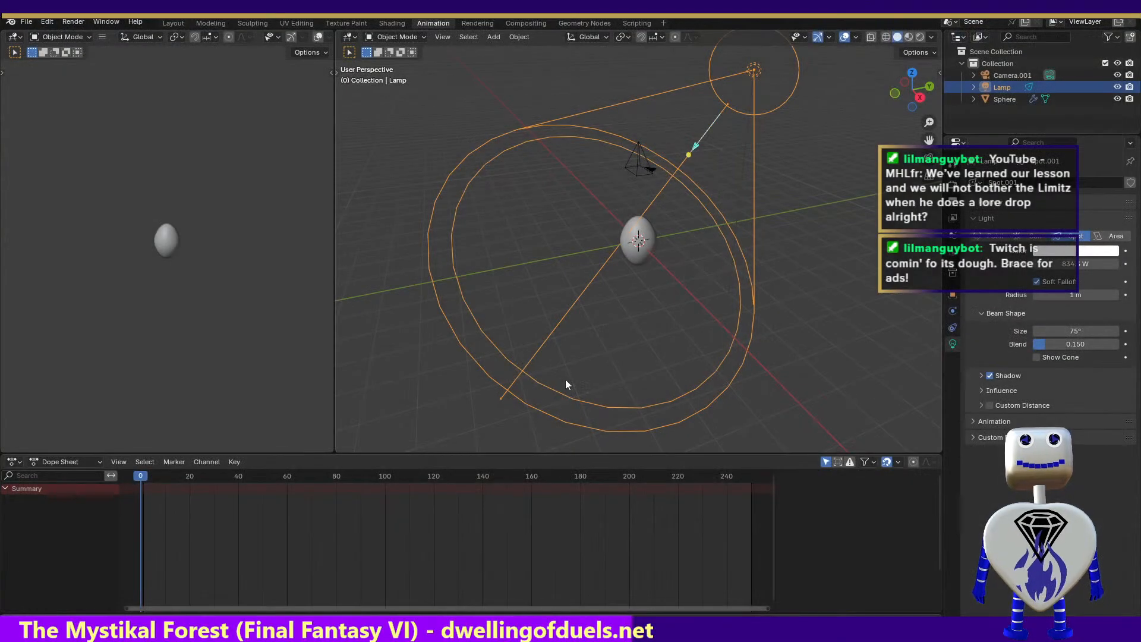
# Go to frame 90 and render the image to check how the sphere looks there
pyautogui.click(361, 479)
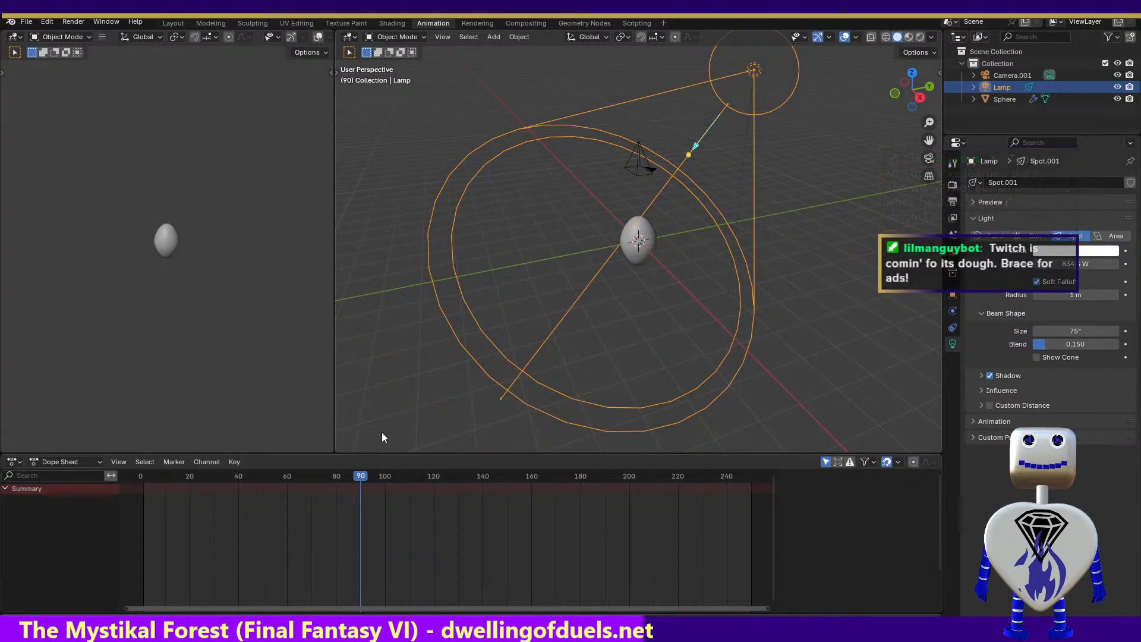
pyautogui.click(66, 23)
pyautogui.click(67, 37)
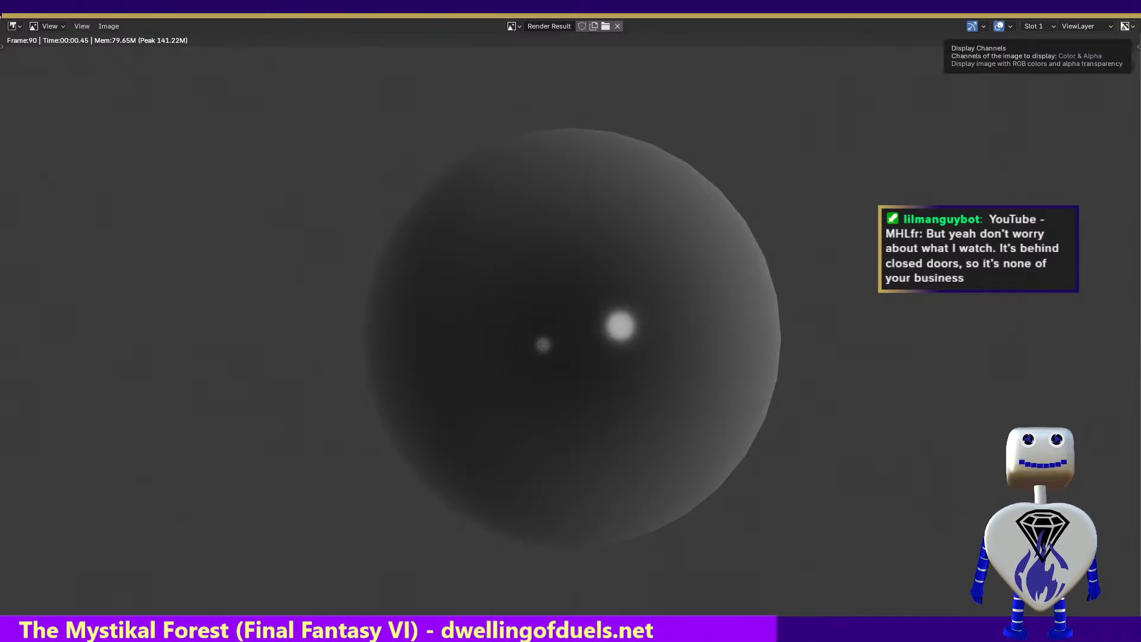
pyautogui.press('Escape')
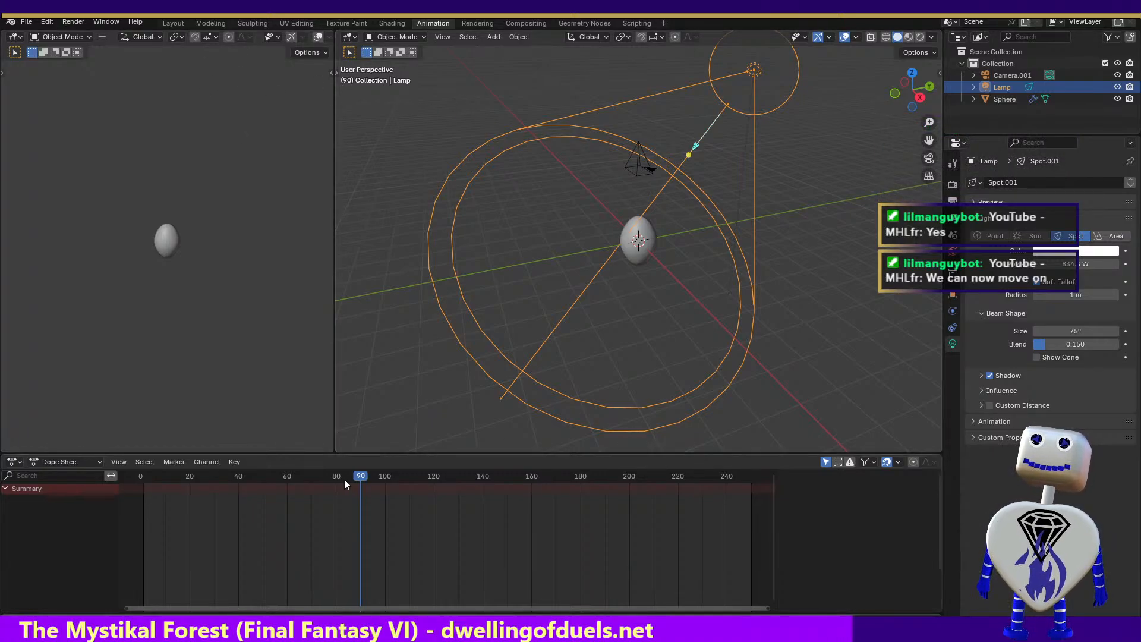
# Go to frame 128 and render the image to check the highlights on the deformed sphere
pyautogui.moveTo(344, 479); pyautogui.dragTo(452, 478)
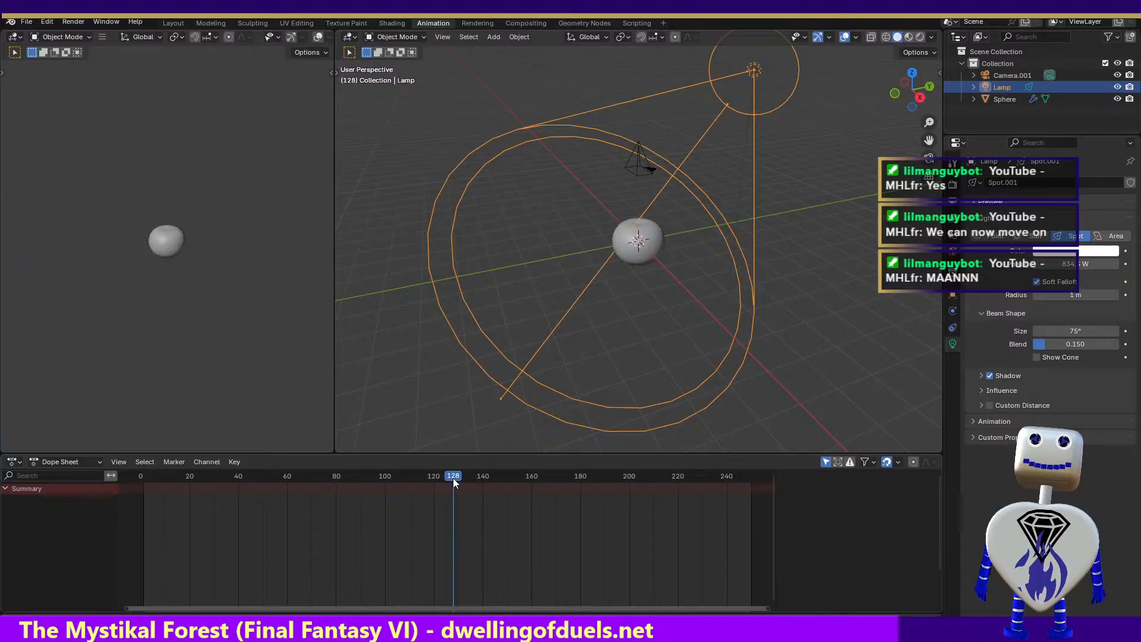
pyautogui.click(76, 24)
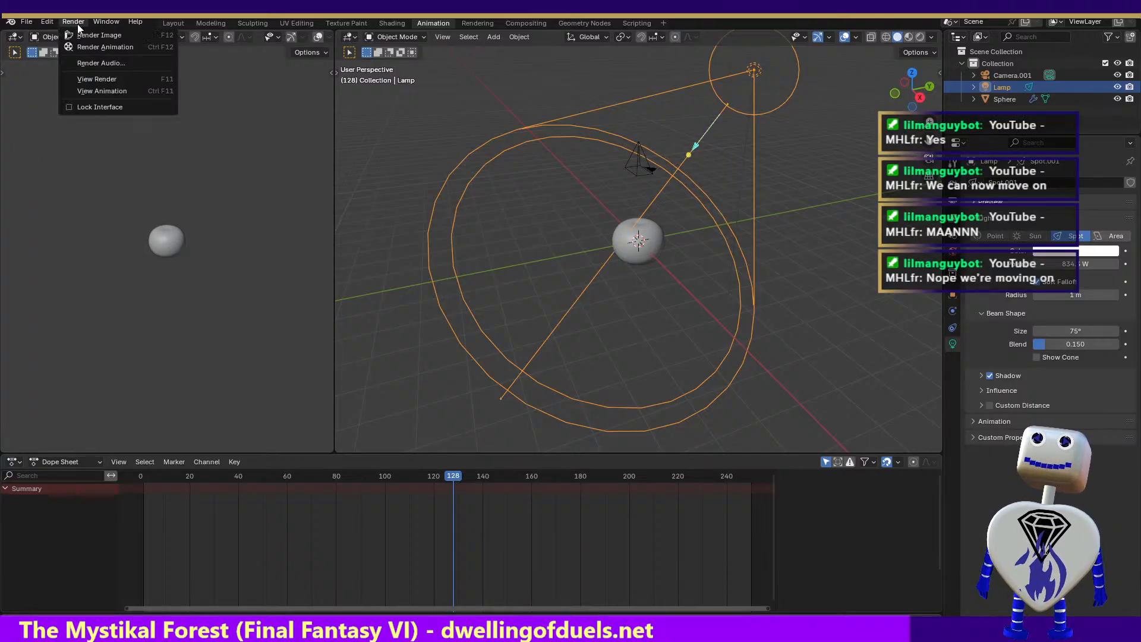
pyautogui.click(74, 35)
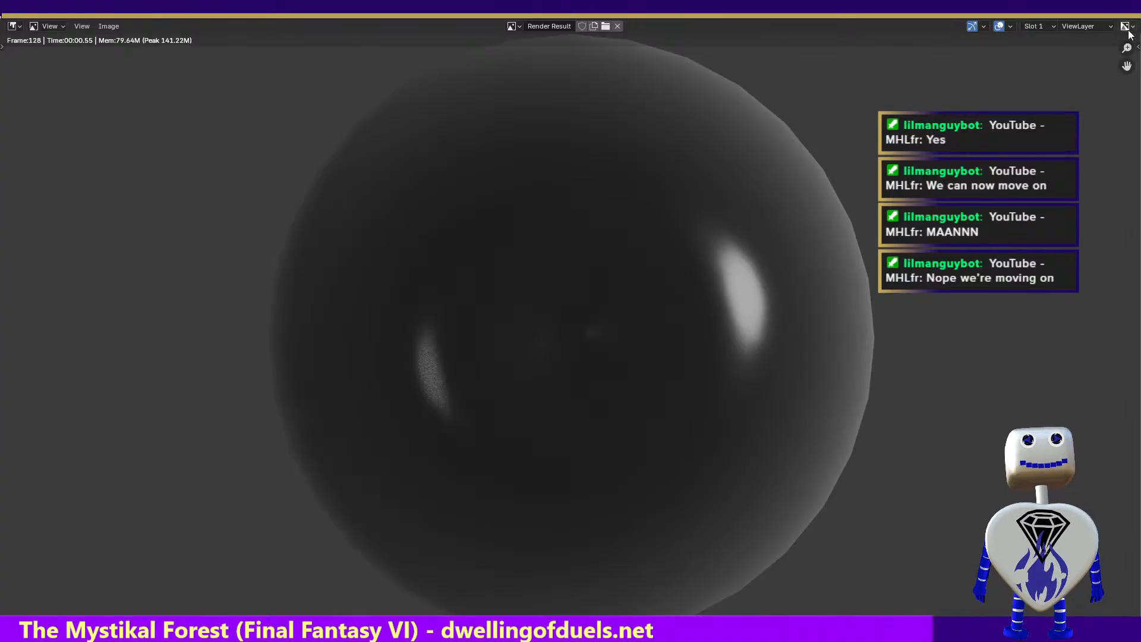
pyautogui.click(1131, 8)
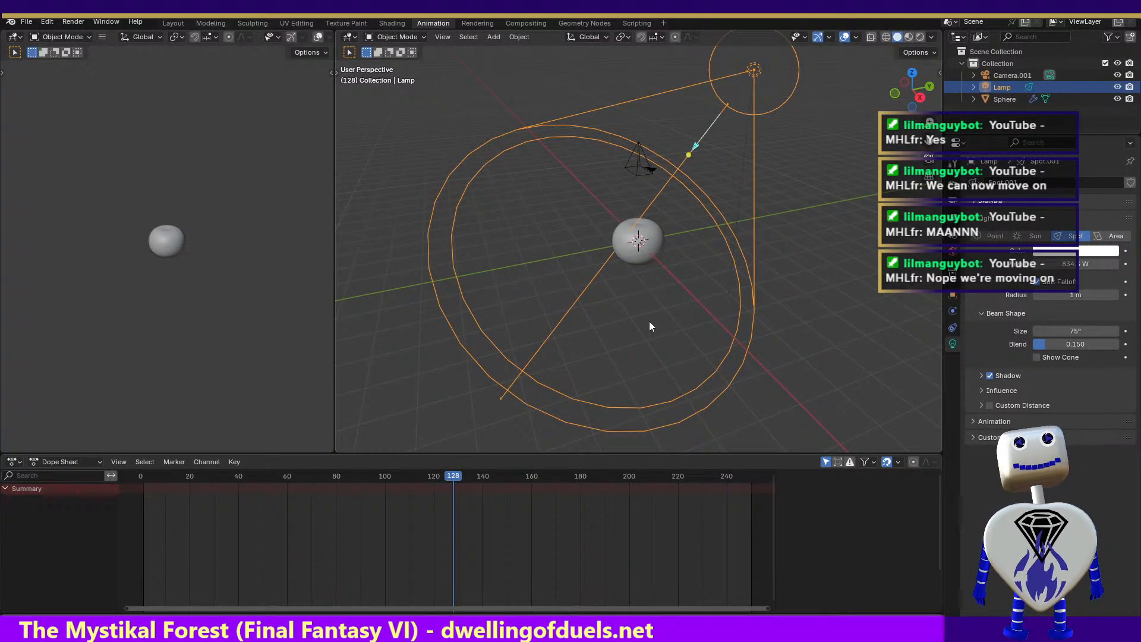
# Raise the lamp's power to about 881 W, change it to a Sun light, and render the image
pyautogui.moveTo(1055, 265); pyautogui.dragTo(1067, 265)
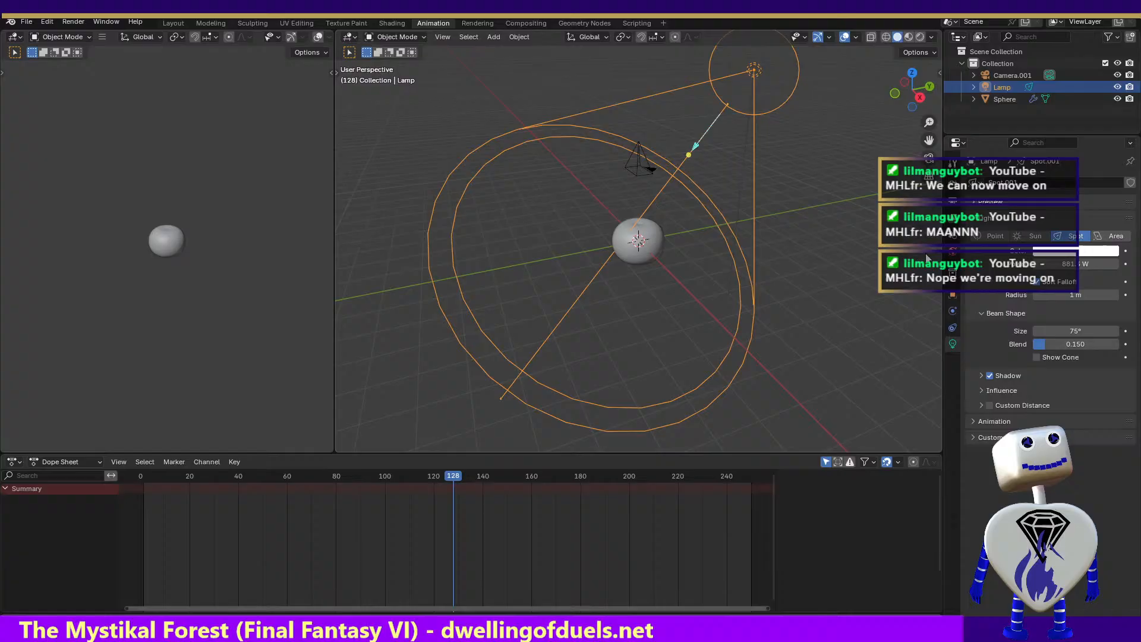
pyautogui.click(1036, 236)
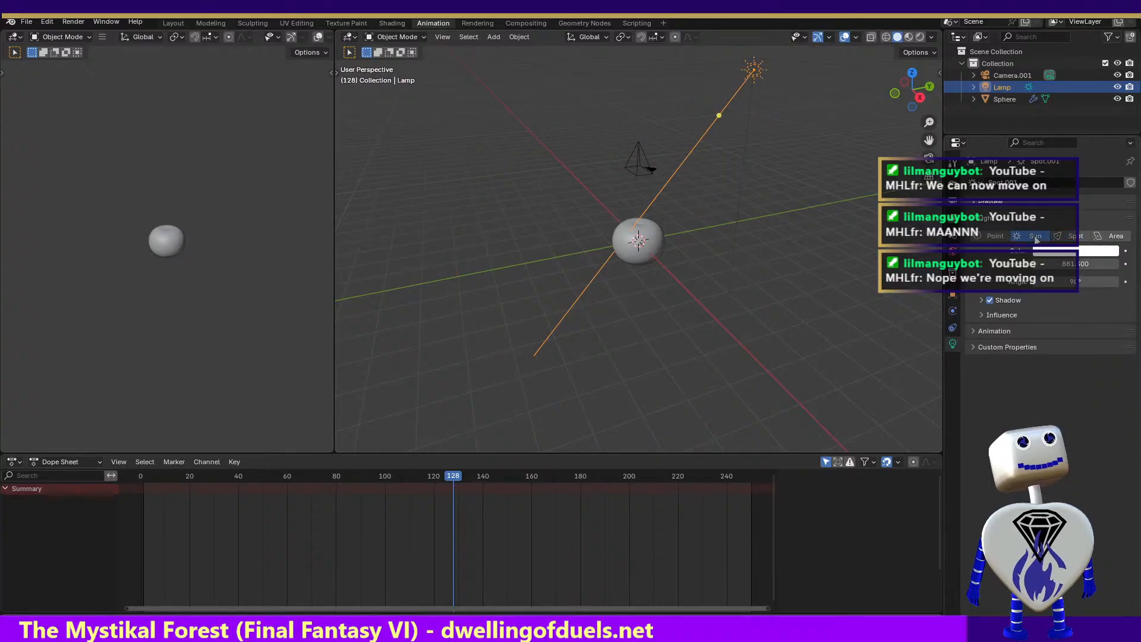
pyautogui.click(73, 21)
pyautogui.click(73, 34)
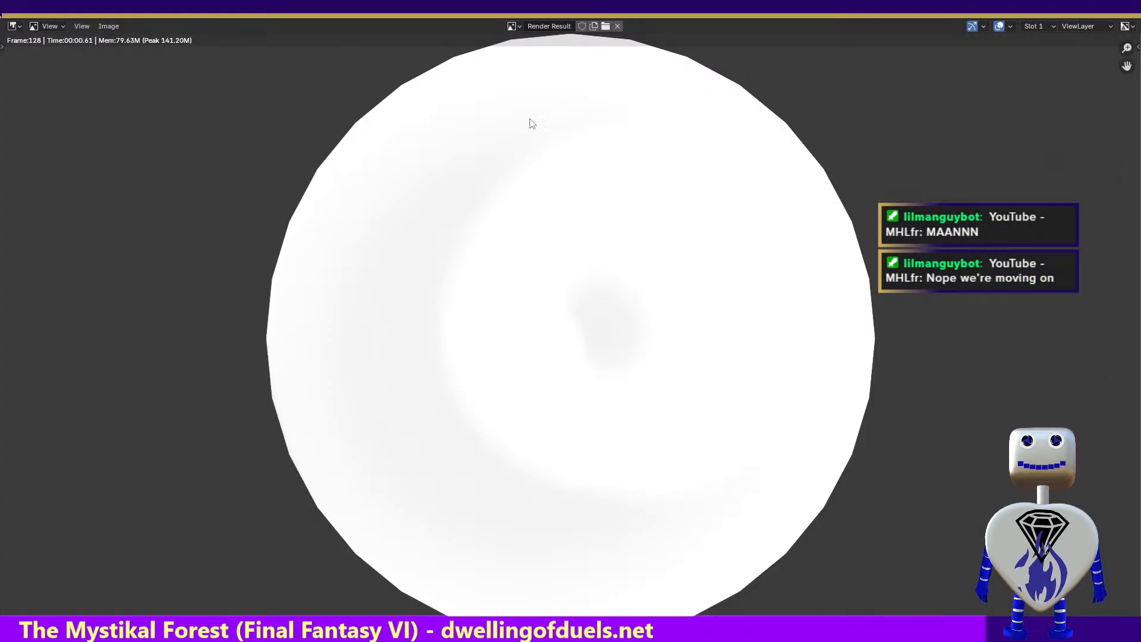
pyautogui.press('Escape')
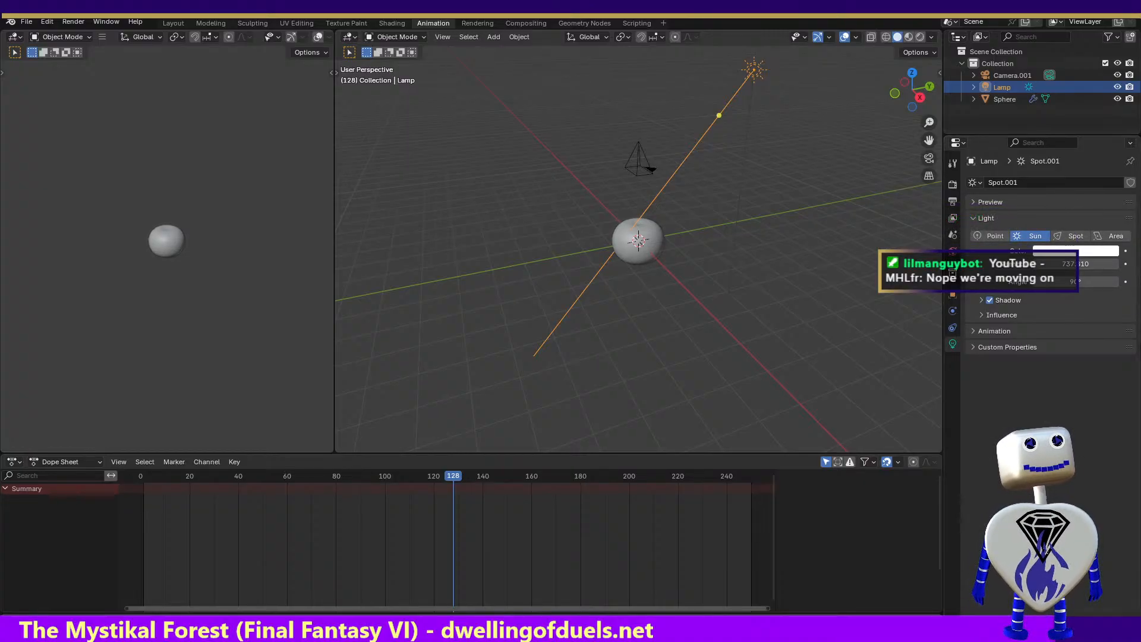
# Lower the Sun lamp's strength to 519.270
pyautogui.moveTo(1082, 265); pyautogui.dragTo(1064, 265)
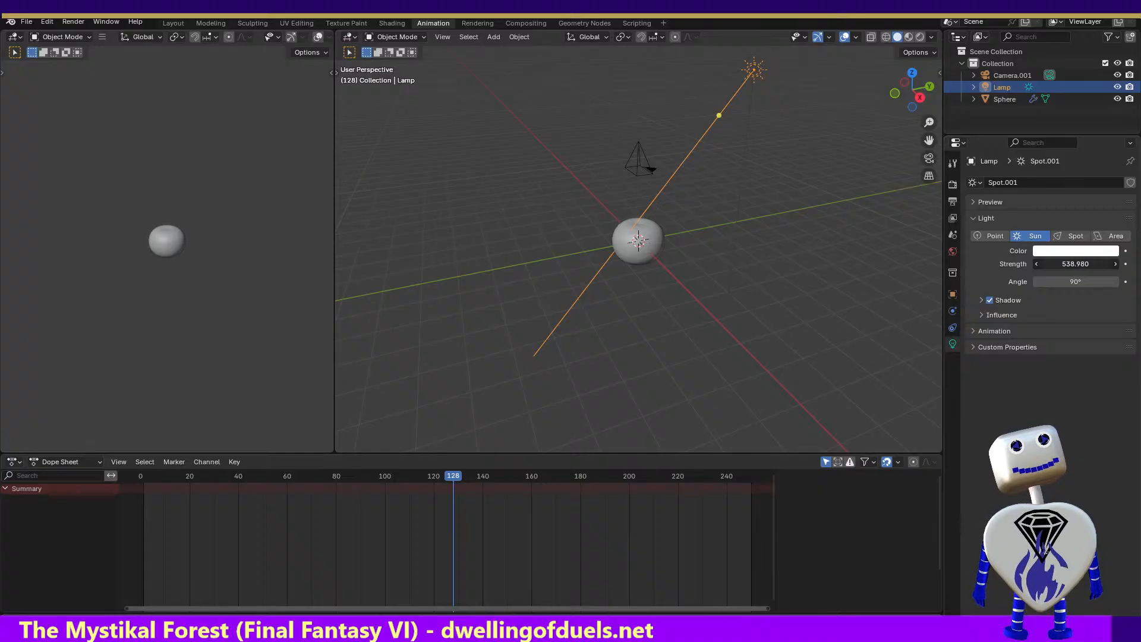
pyautogui.moveTo(1075, 263); pyautogui.dragTo(1074, 264)
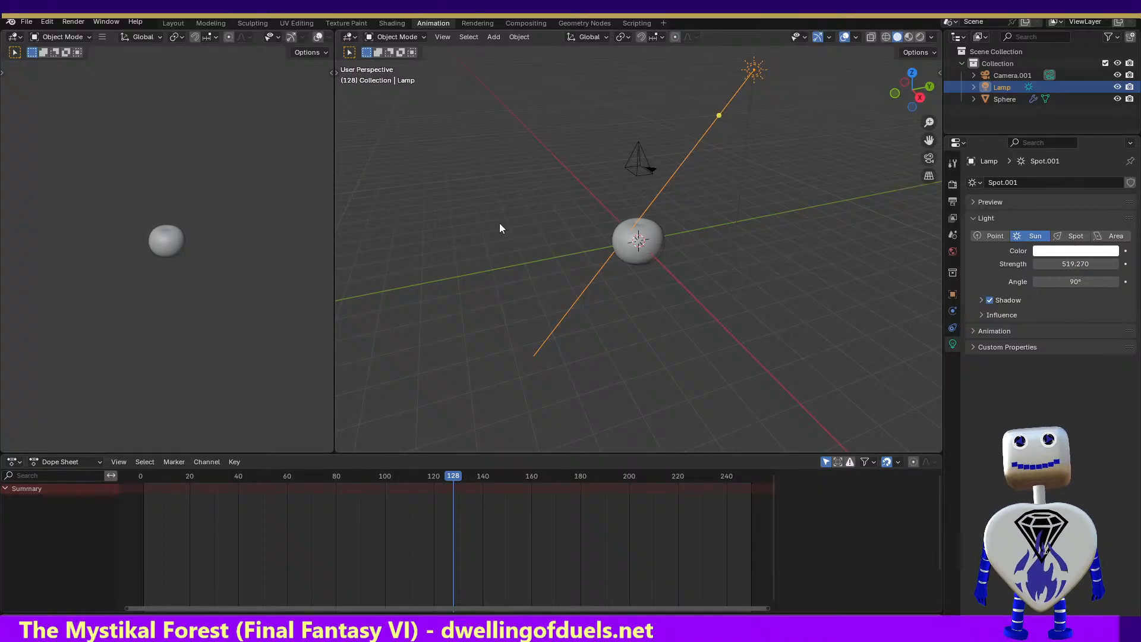
# Render the image at frame 128 to check the sphere under the current Sun strength
pyautogui.click(73, 22)
pyautogui.click(80, 41)
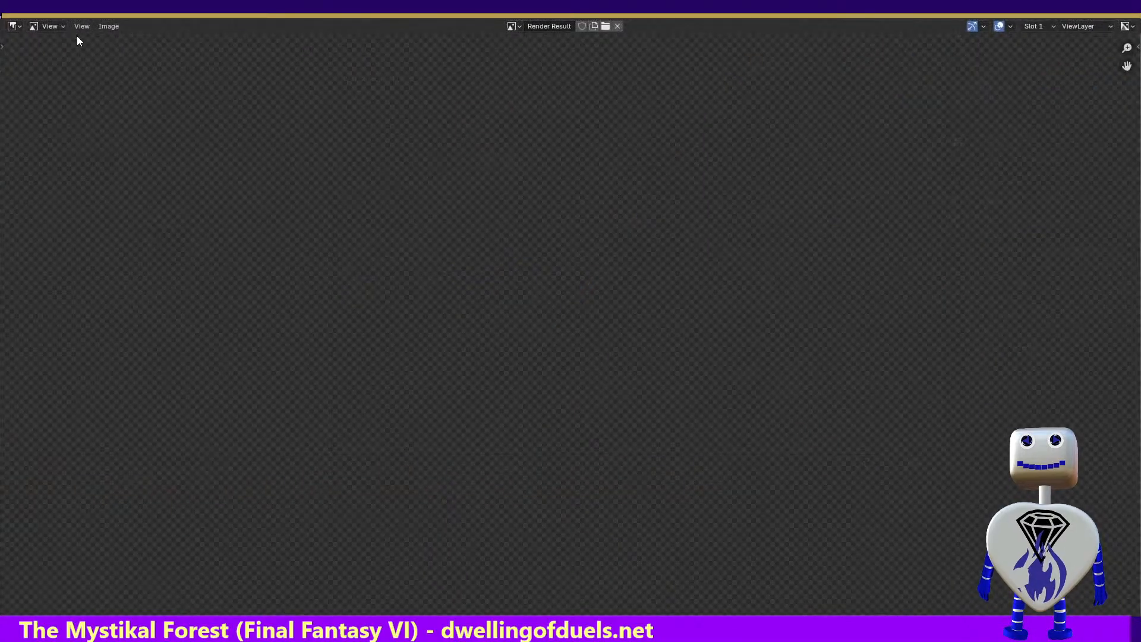
pyautogui.click(1127, 12)
# Lower the Sun lamp's strength to 262.610 and render the image at frame 128
pyautogui.moveTo(1076, 264); pyautogui.dragTo(958, 264)
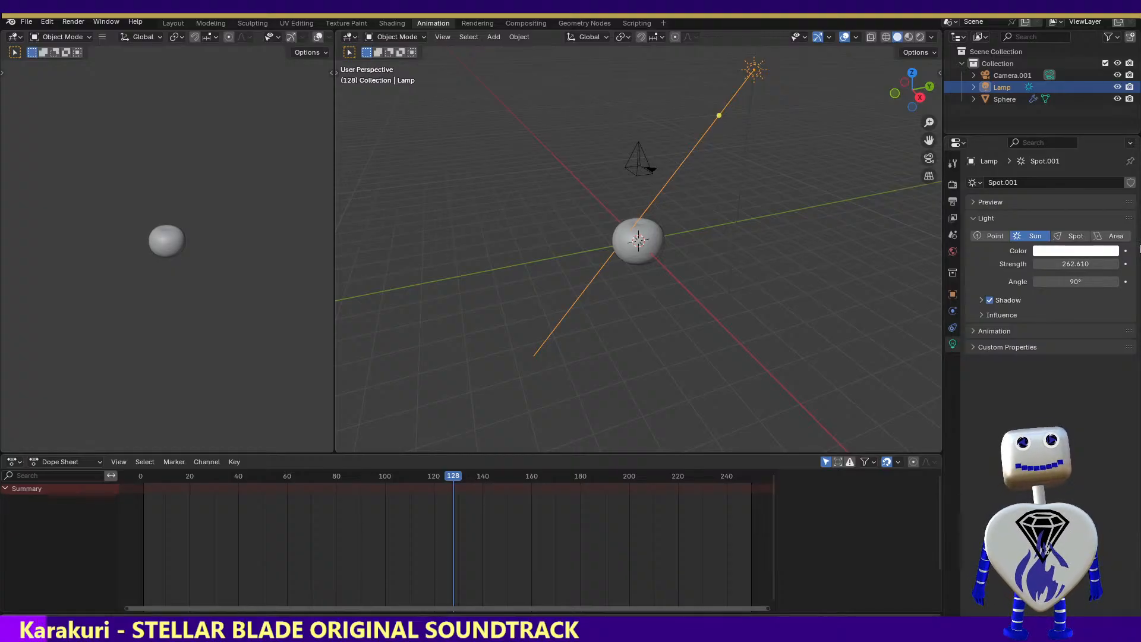
pyautogui.click(81, 22)
pyautogui.click(81, 36)
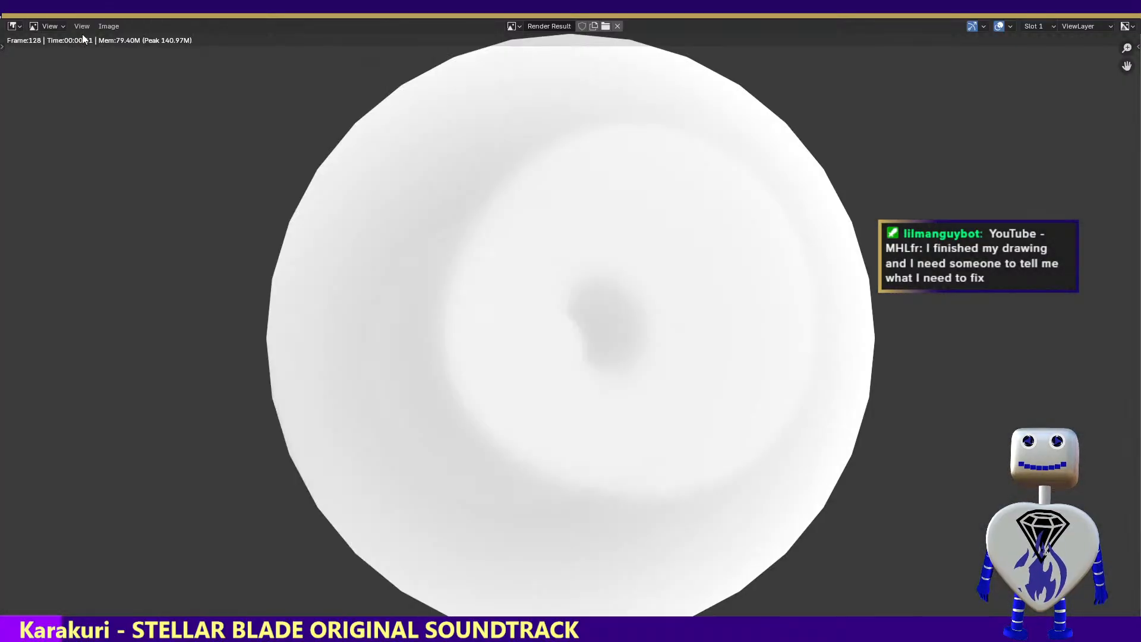
pyautogui.click(1129, 8)
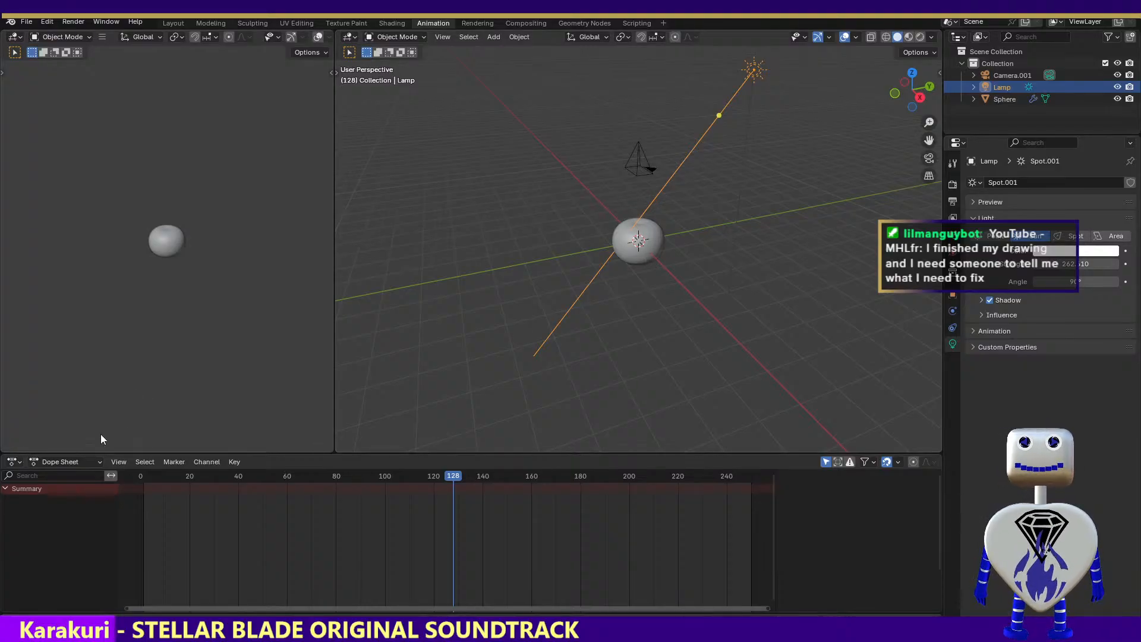
# Select the sphere, show its material in the Shading workspace, and shrink the file browser area to enlarge the viewport and node editor
pyautogui.click(631, 246)
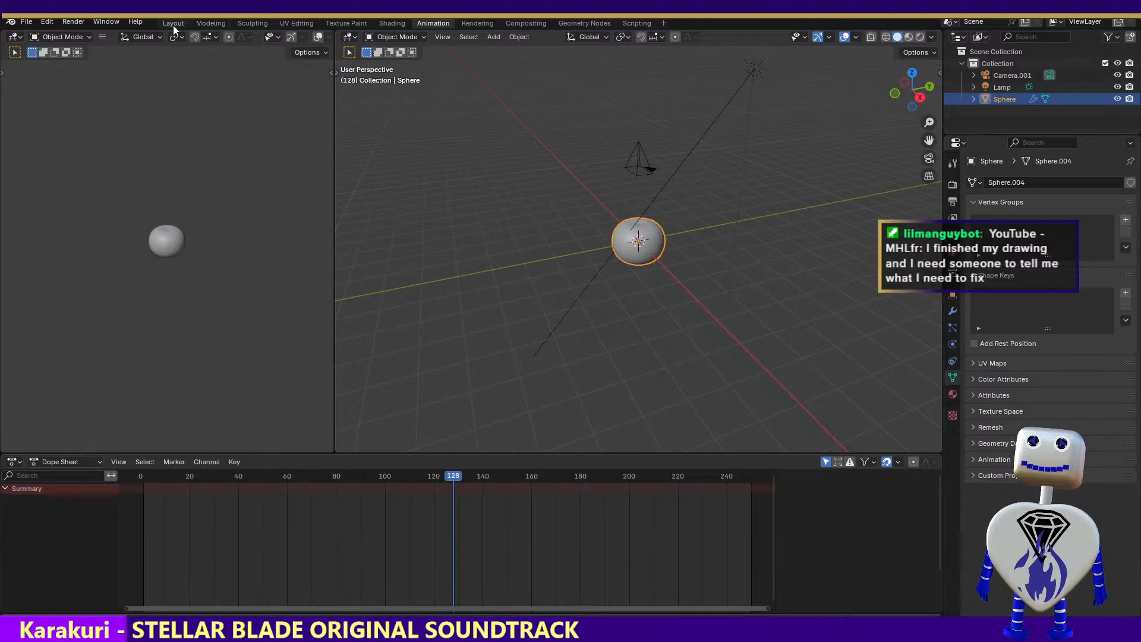
pyautogui.click(384, 27)
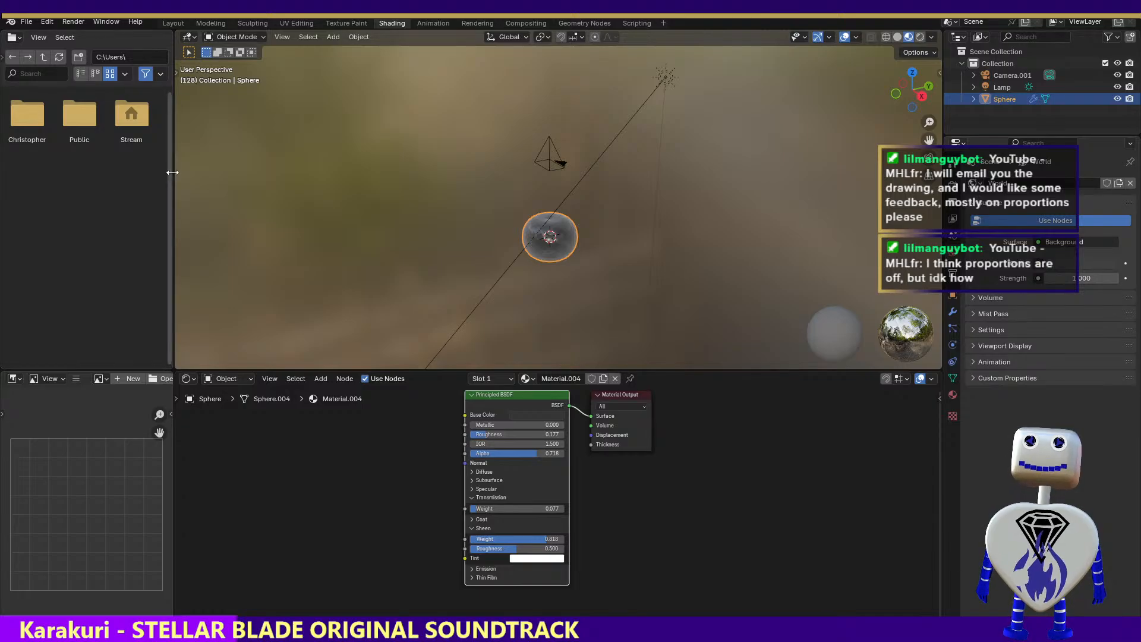
pyautogui.moveTo(172, 178); pyautogui.dragTo(3, 149)
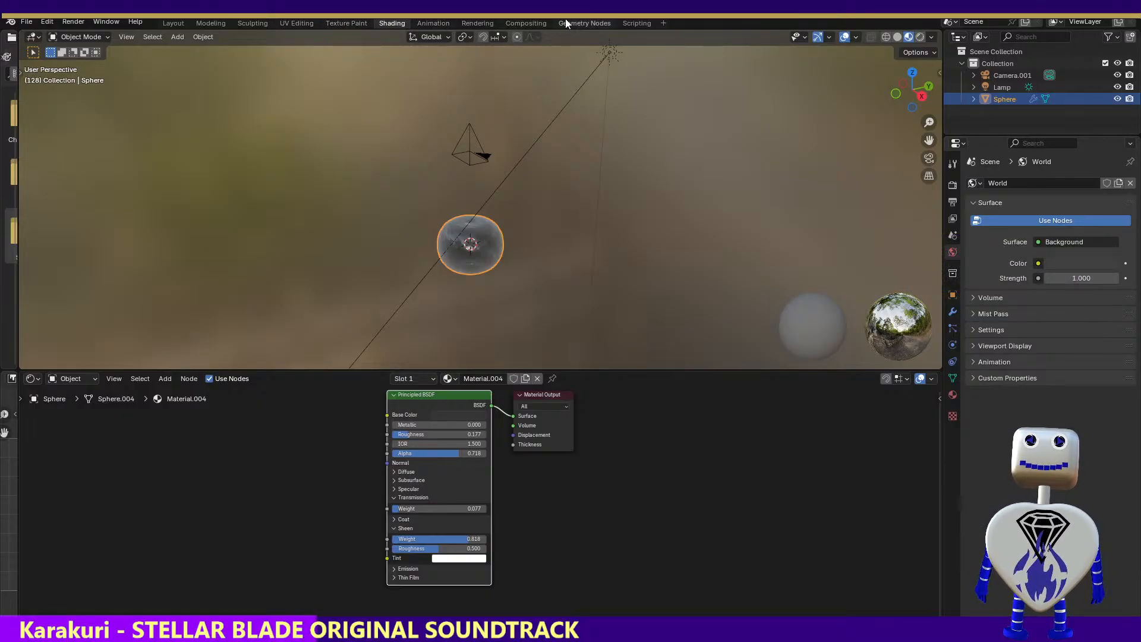
# Put the sphere in Edit Mode via the Modeling workspace, return to the Animation workspace, and render the image at frame 128
pyautogui.click(211, 23)
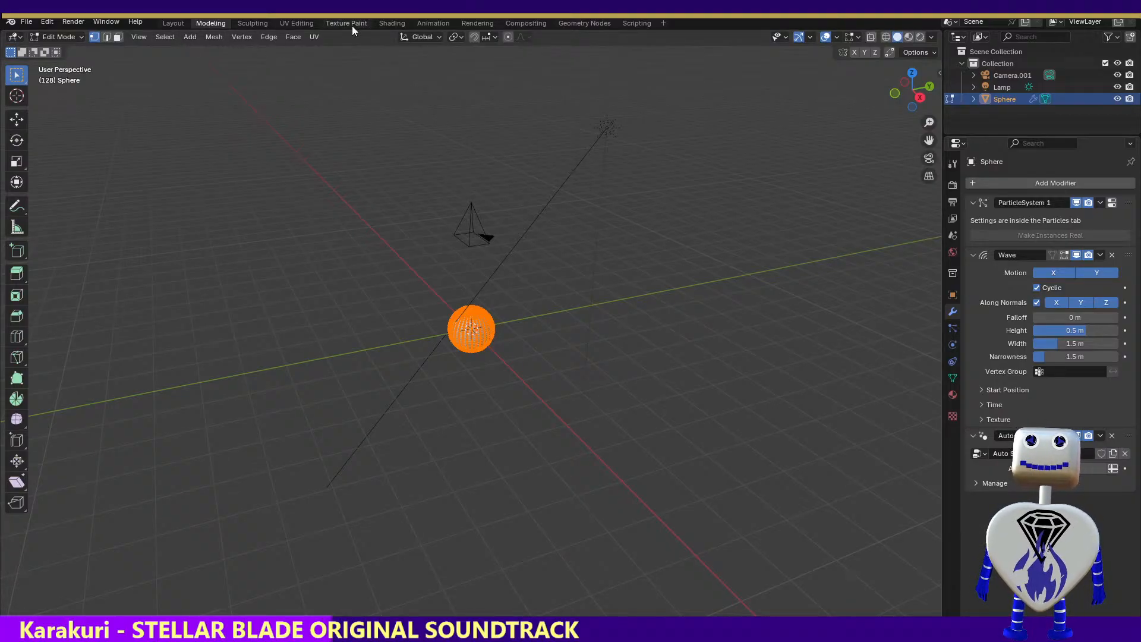
pyautogui.click(424, 24)
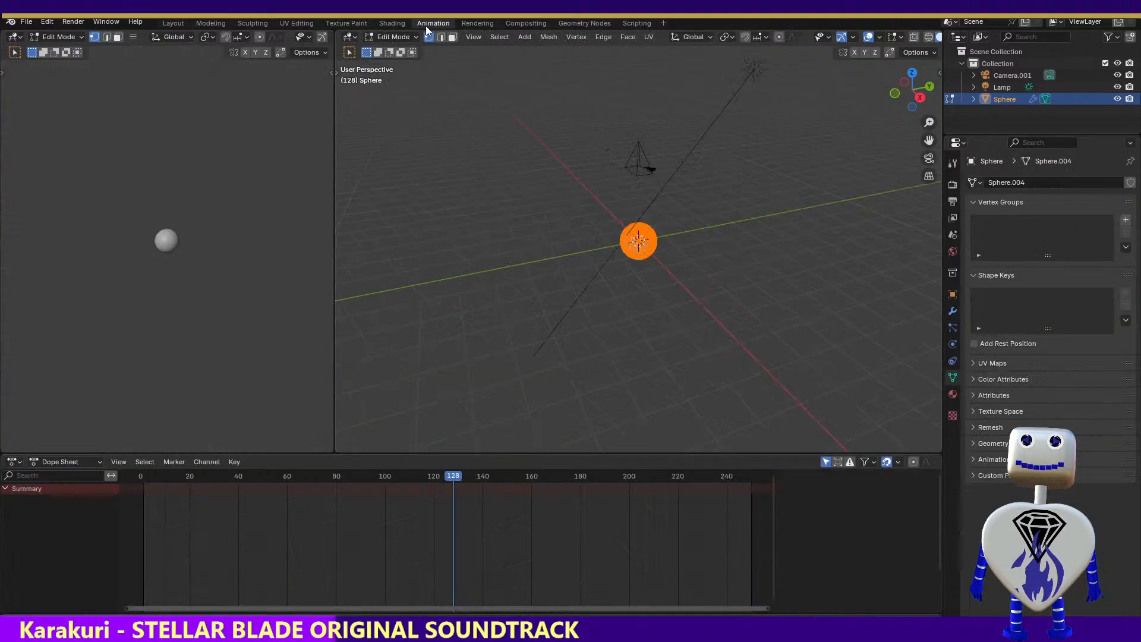
pyautogui.click(74, 22)
pyautogui.click(89, 37)
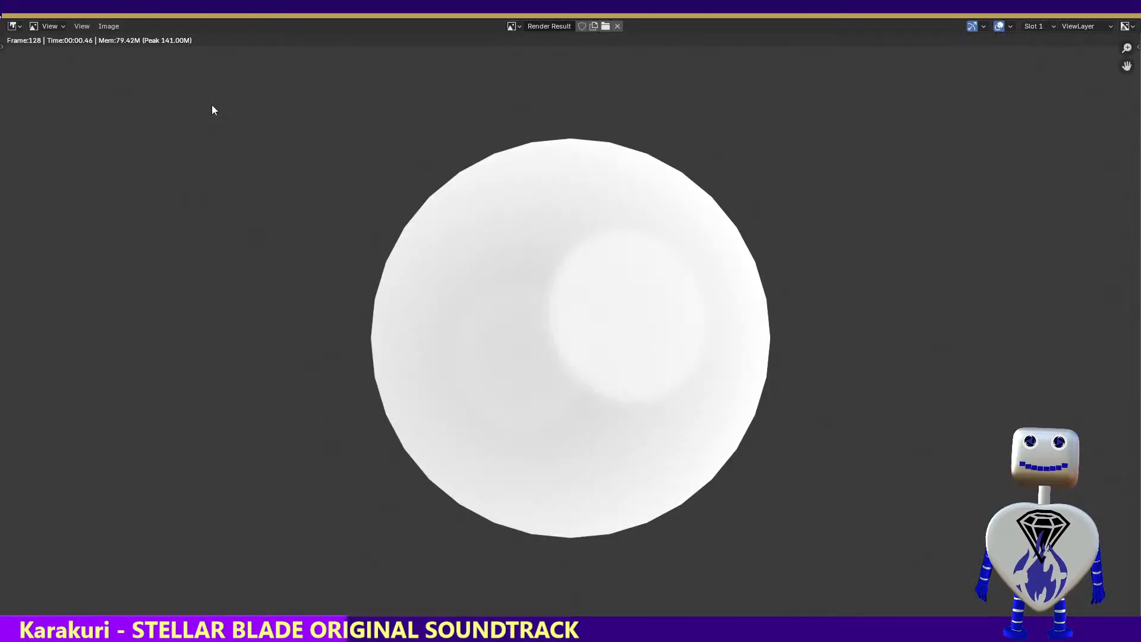
pyautogui.press('Escape')
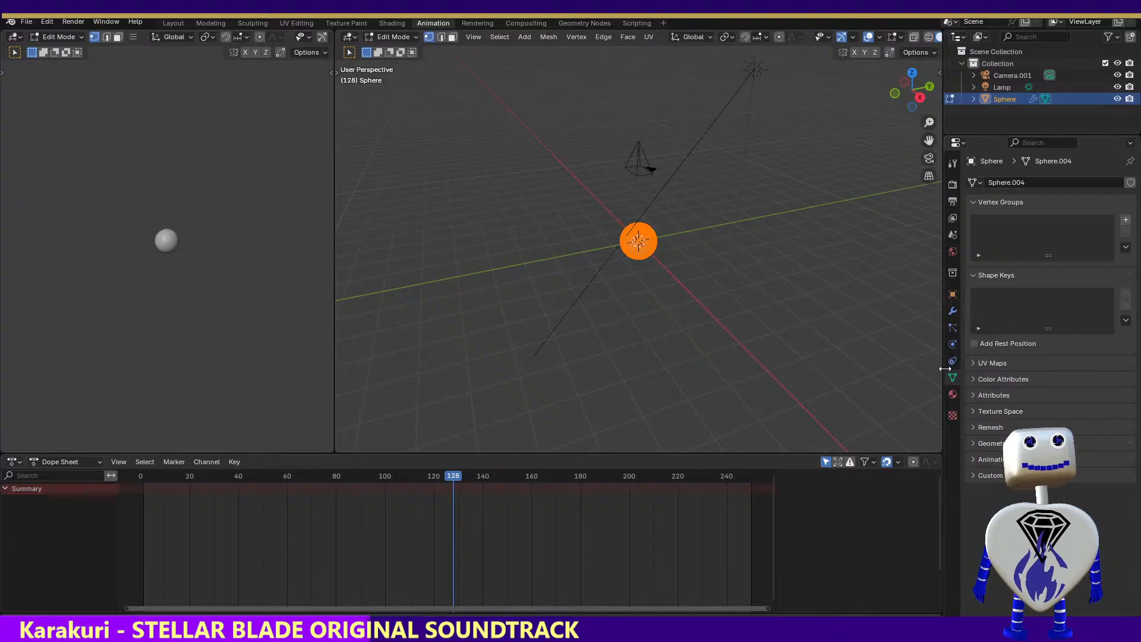
# Look through the sphere's material, mesh data, physics, particle, modifier and object properties, plus the collection and world settings
pyautogui.click(952, 395)
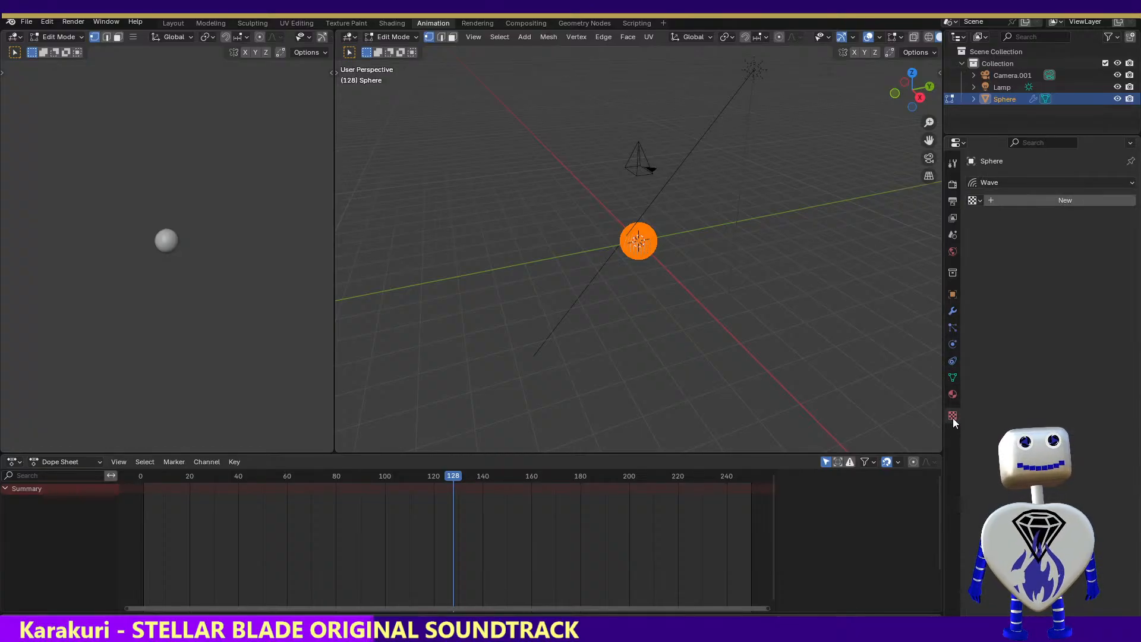
pyautogui.click(953, 376)
pyautogui.click(953, 364)
pyautogui.click(955, 343)
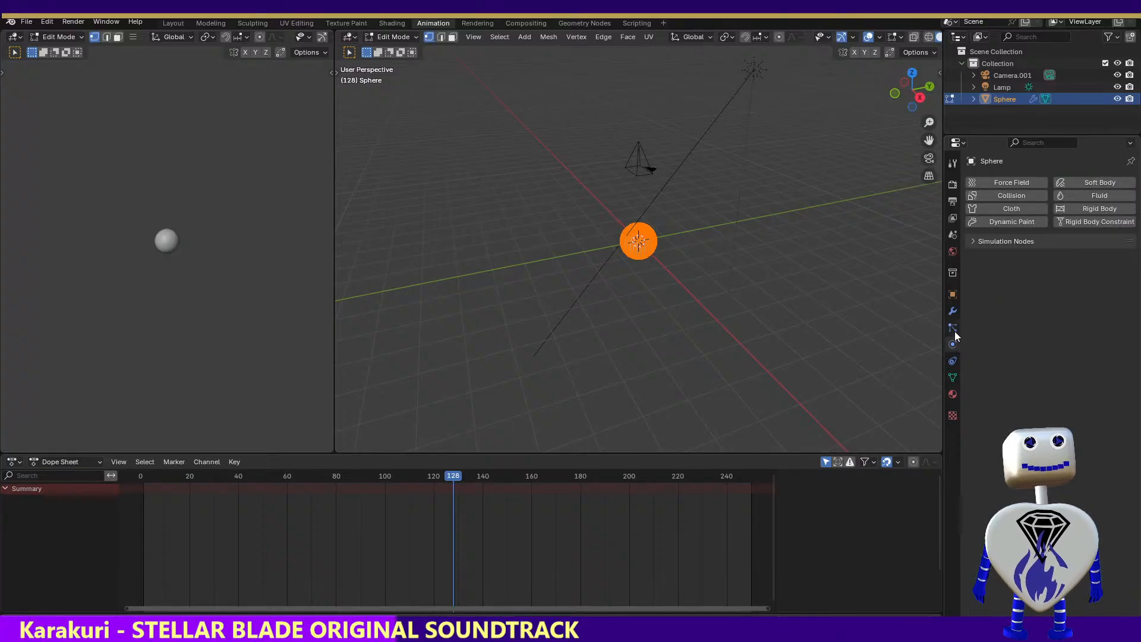
pyautogui.click(955, 330)
pyautogui.click(953, 312)
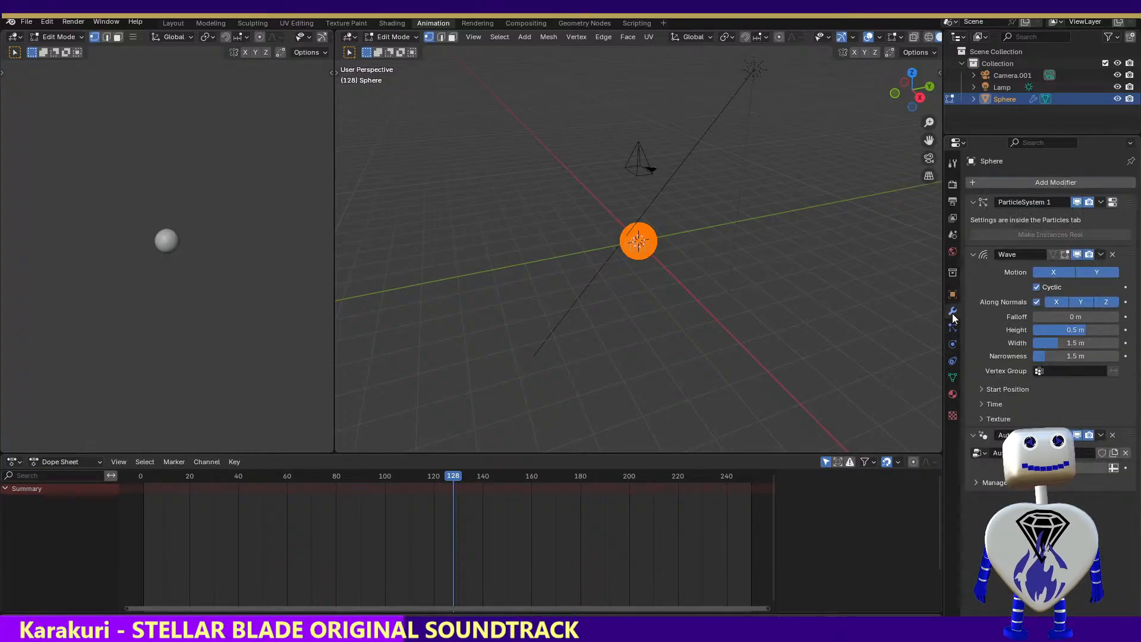
pyautogui.click(953, 294)
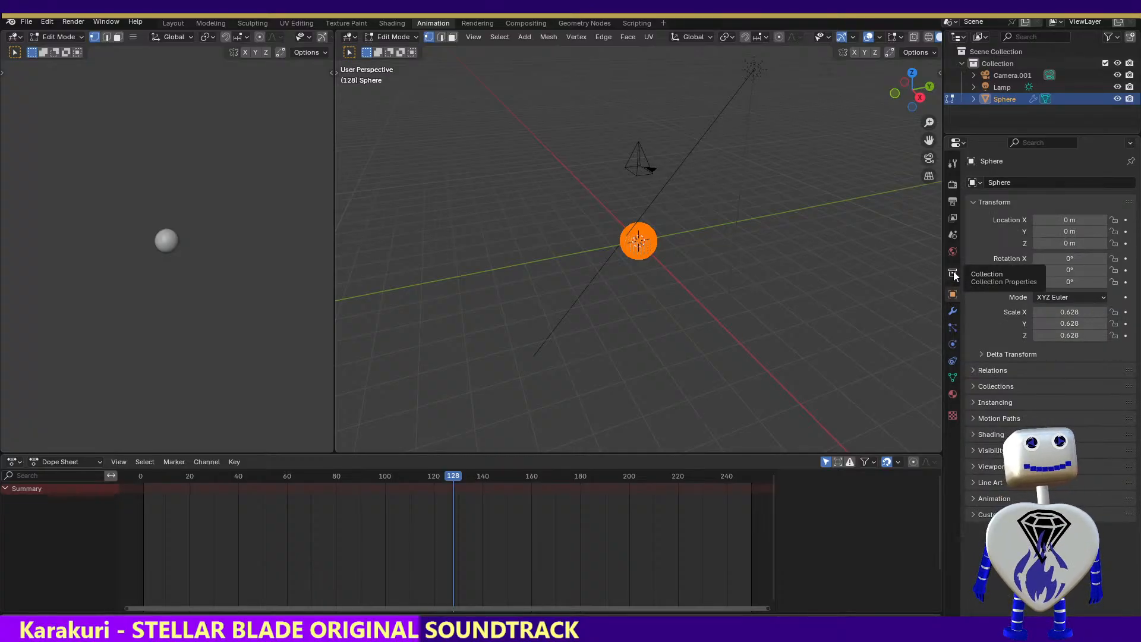
pyautogui.click(952, 273)
pyautogui.click(951, 252)
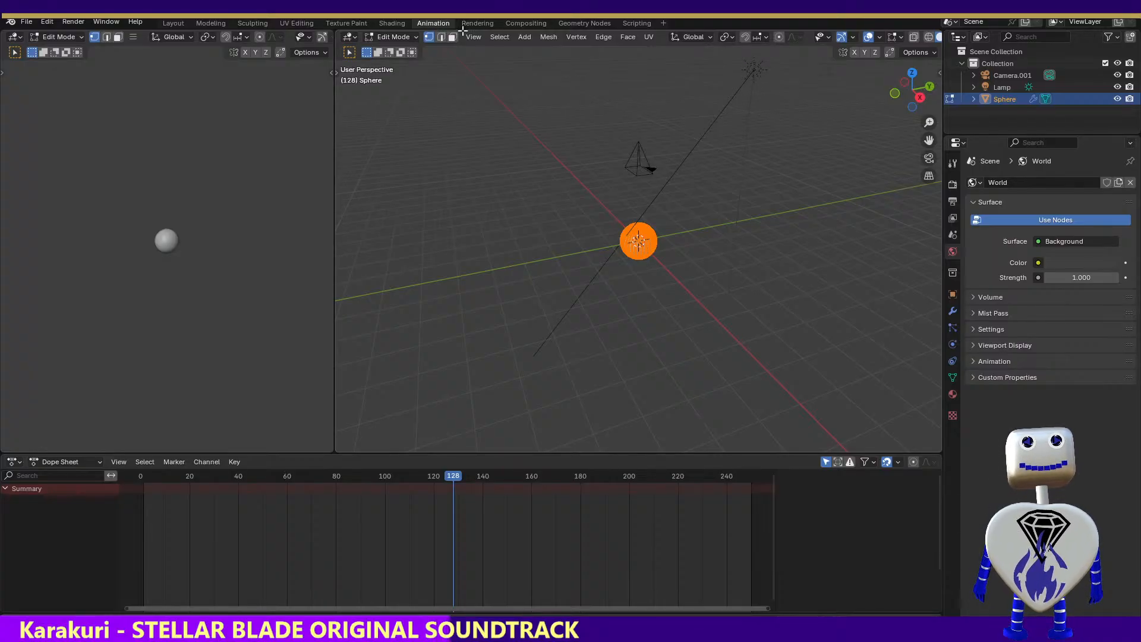
# Deselect the sphere's mesh, select the lamp in the Modeling workspace, and look through the properties for its light settings
pyautogui.click(745, 127)
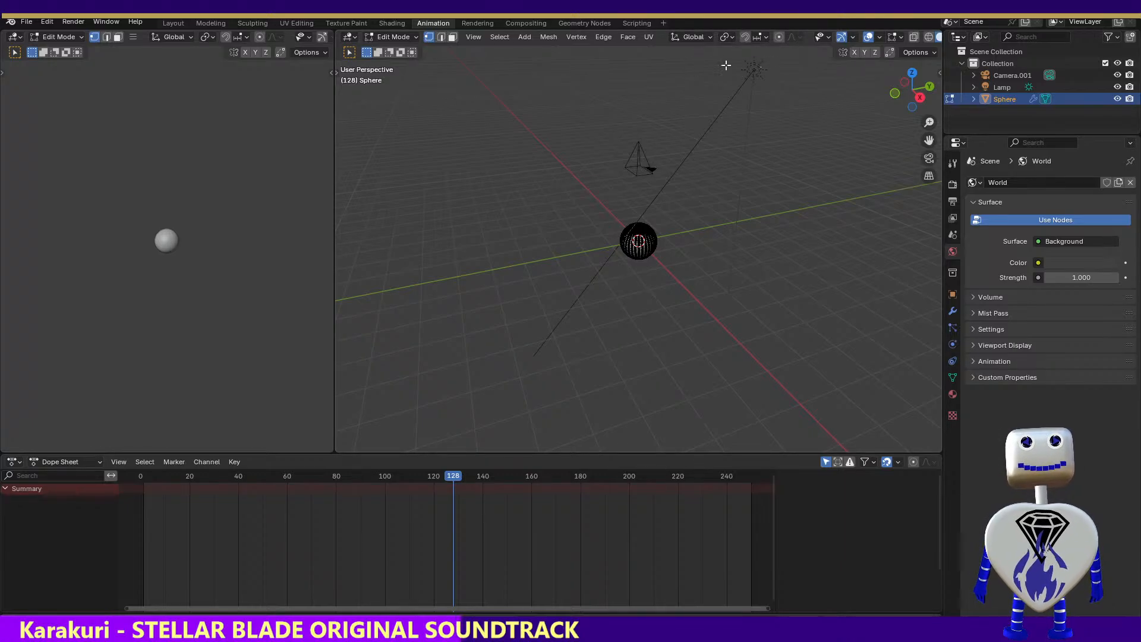
pyautogui.click(290, 23)
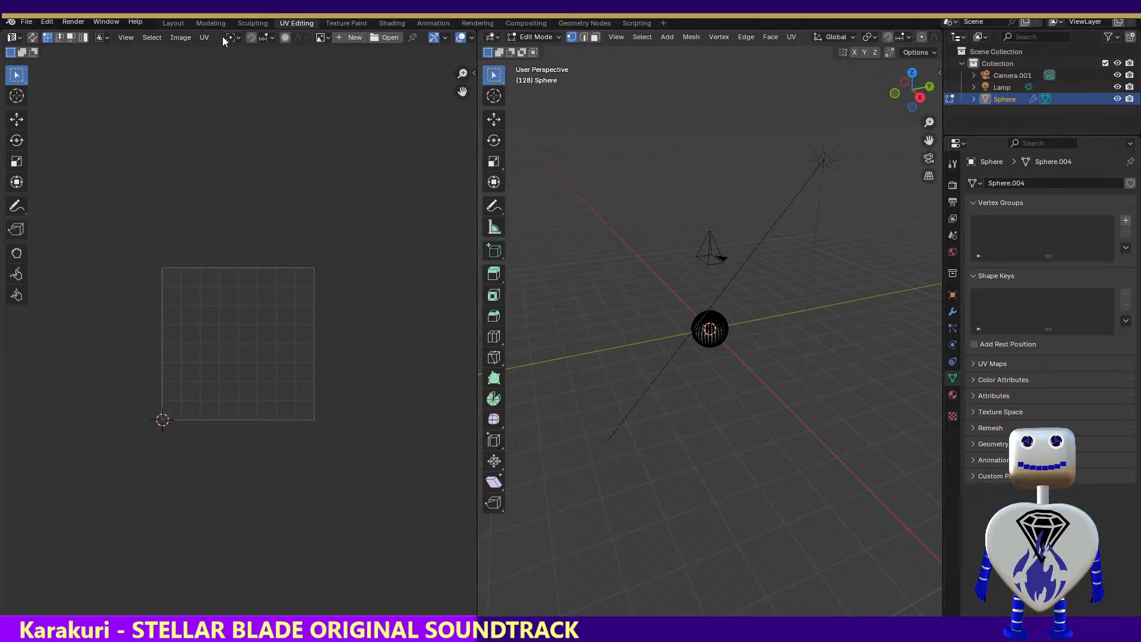
pyautogui.click(213, 24)
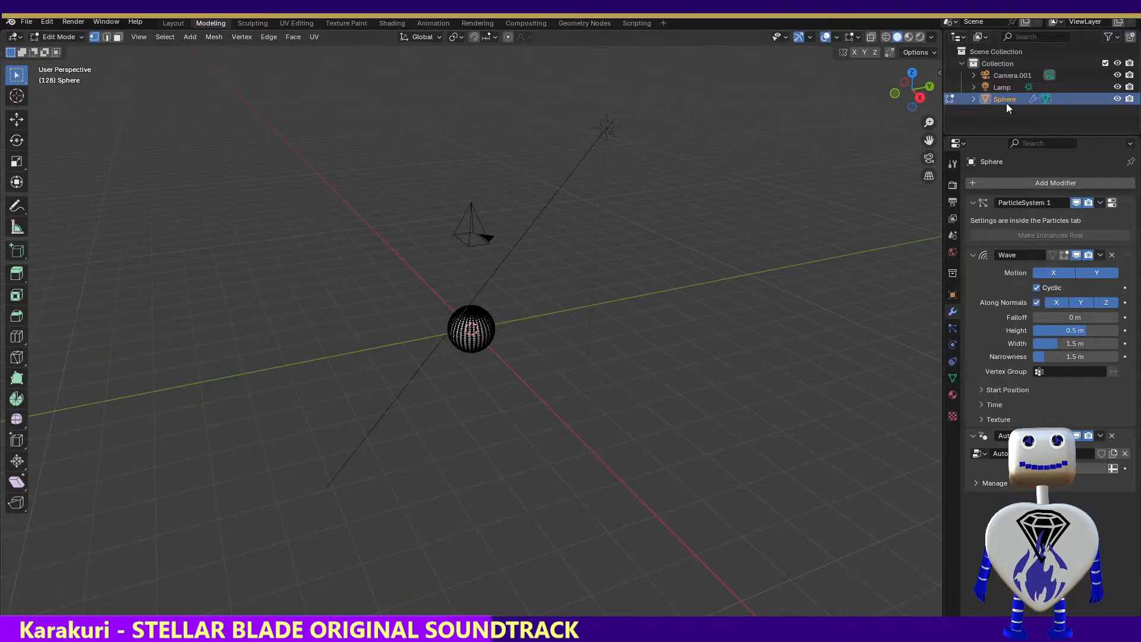
pyautogui.click(1001, 88)
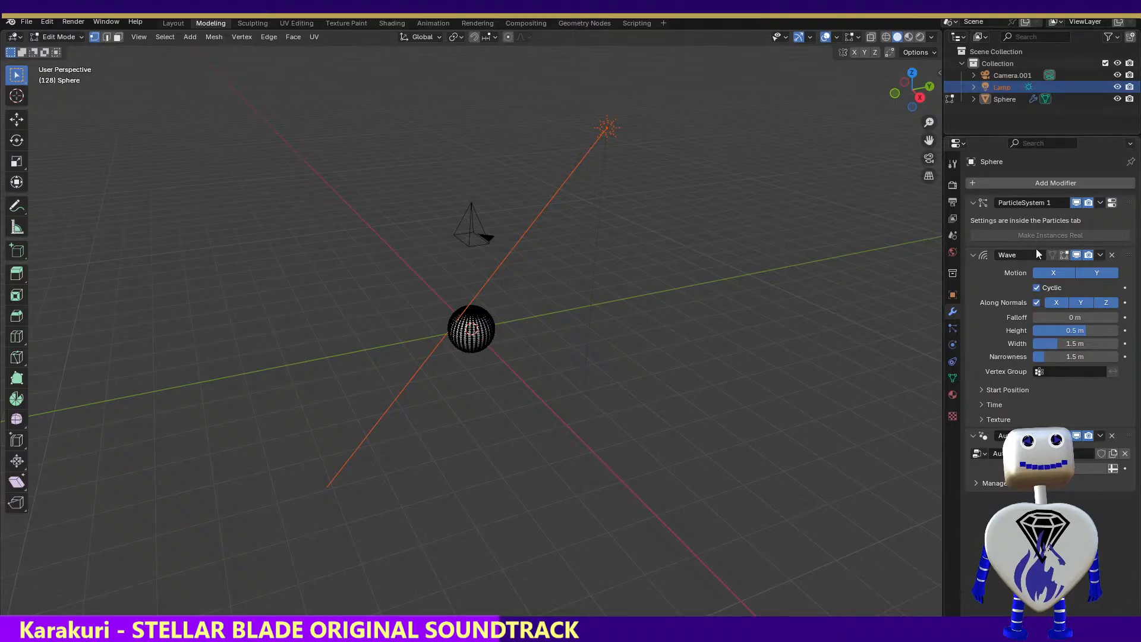
pyautogui.click(954, 395)
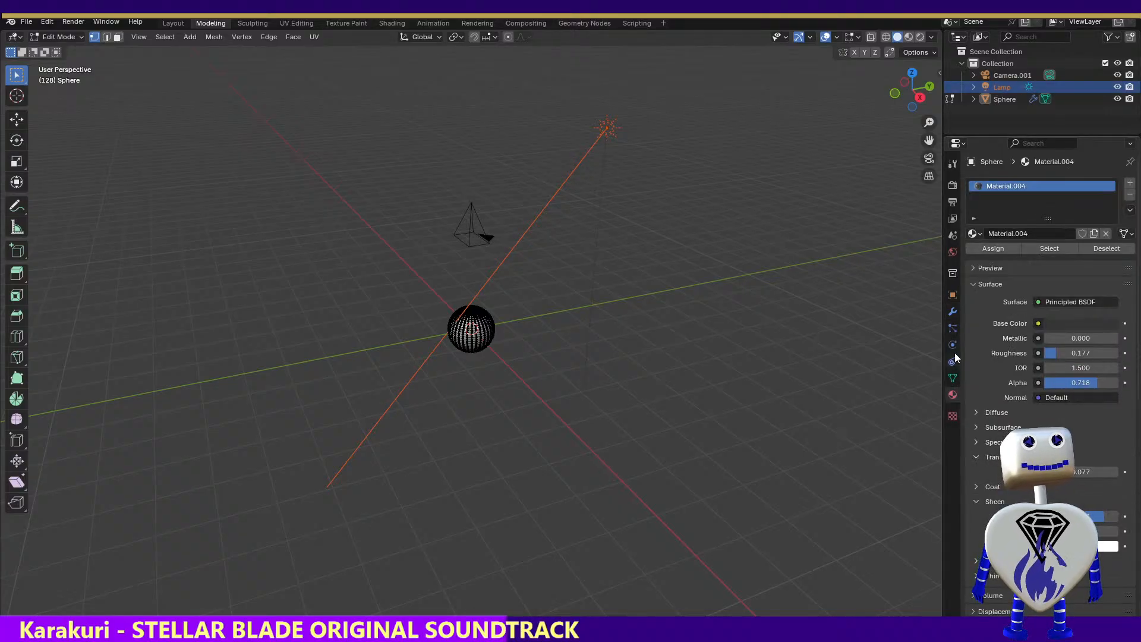
pyautogui.click(952, 418)
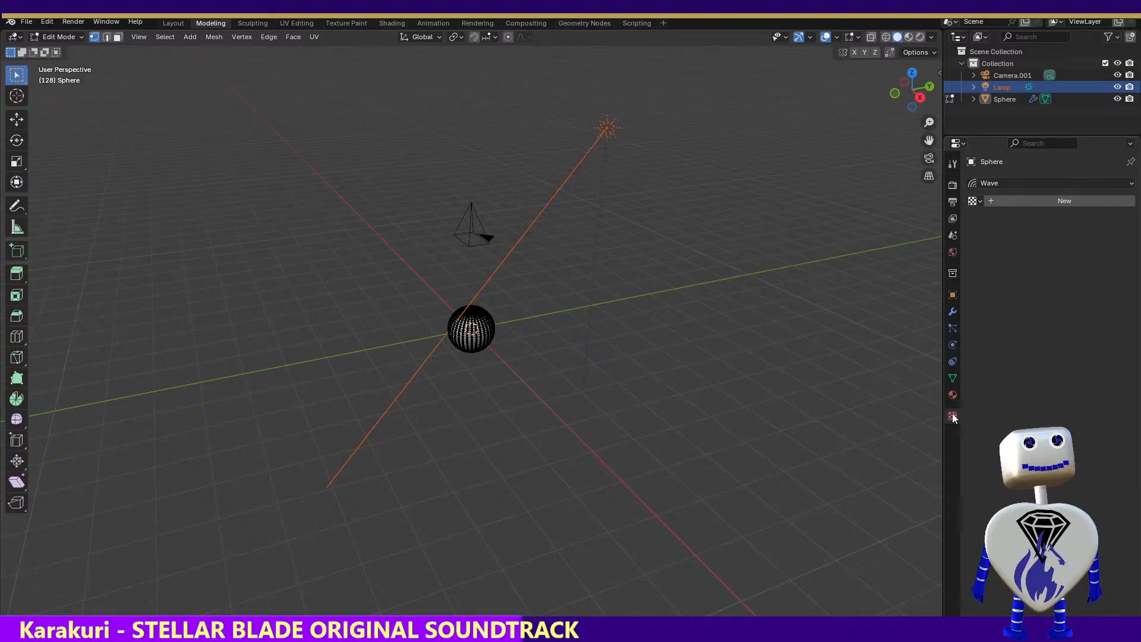
pyautogui.click(953, 315)
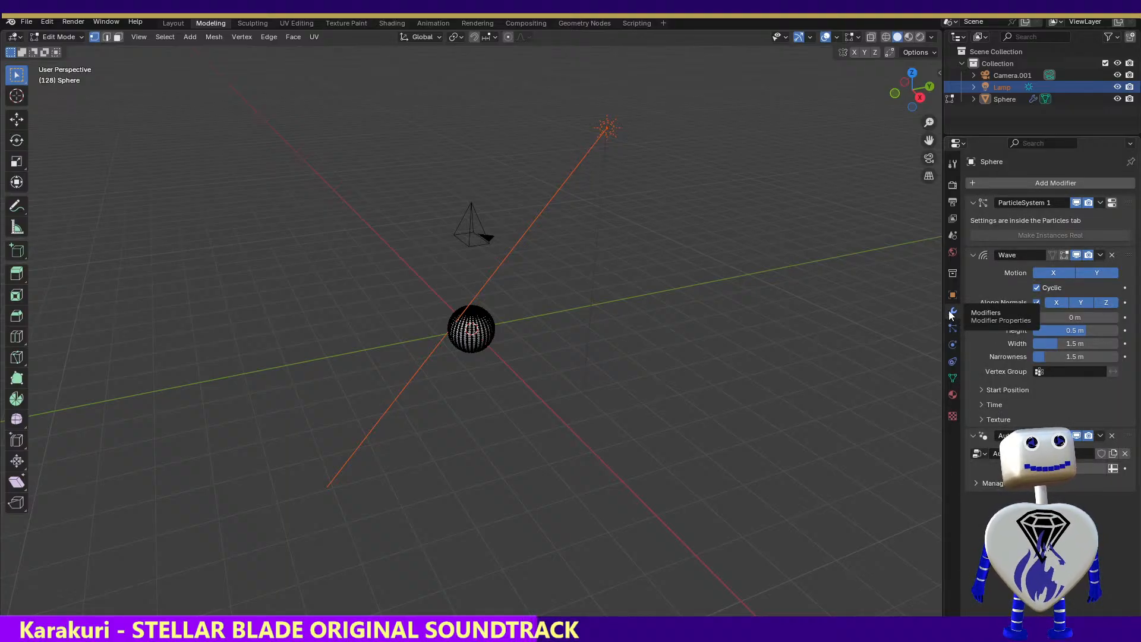
pyautogui.click(953, 253)
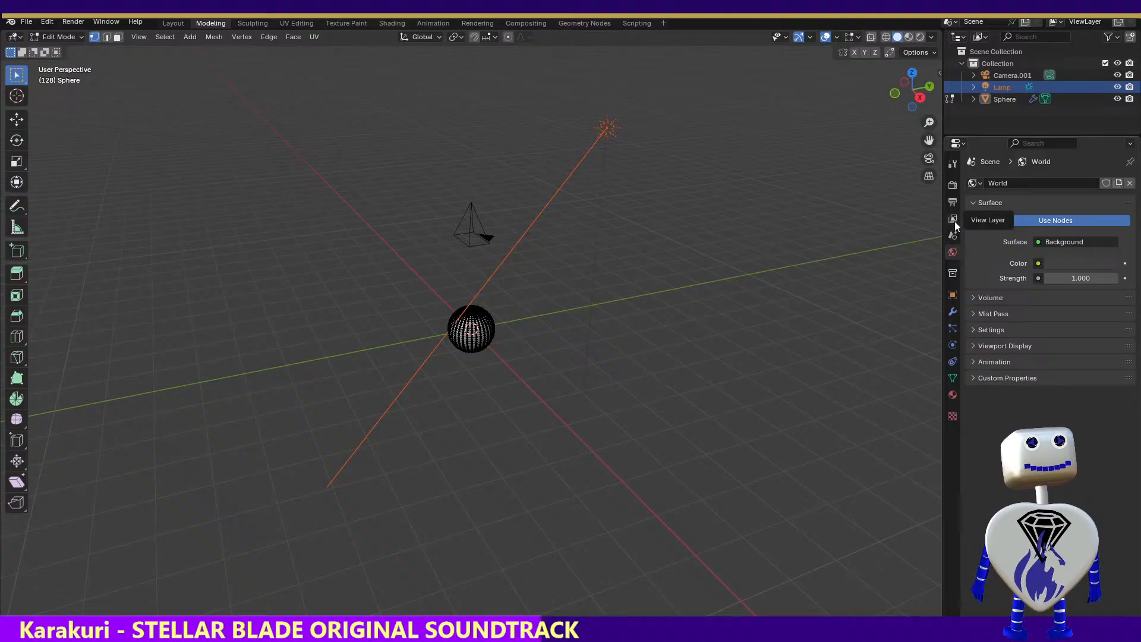
pyautogui.click(952, 165)
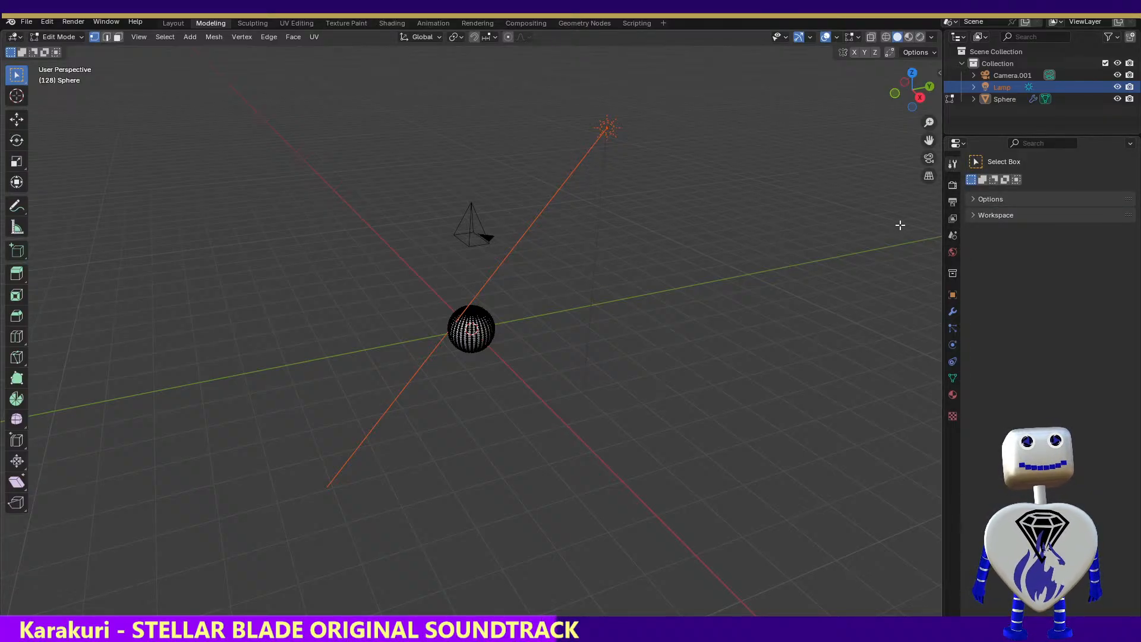
# Reselect the lamp in the Animation workspace and check the material and texture properties for its light settings
pyautogui.click(432, 24)
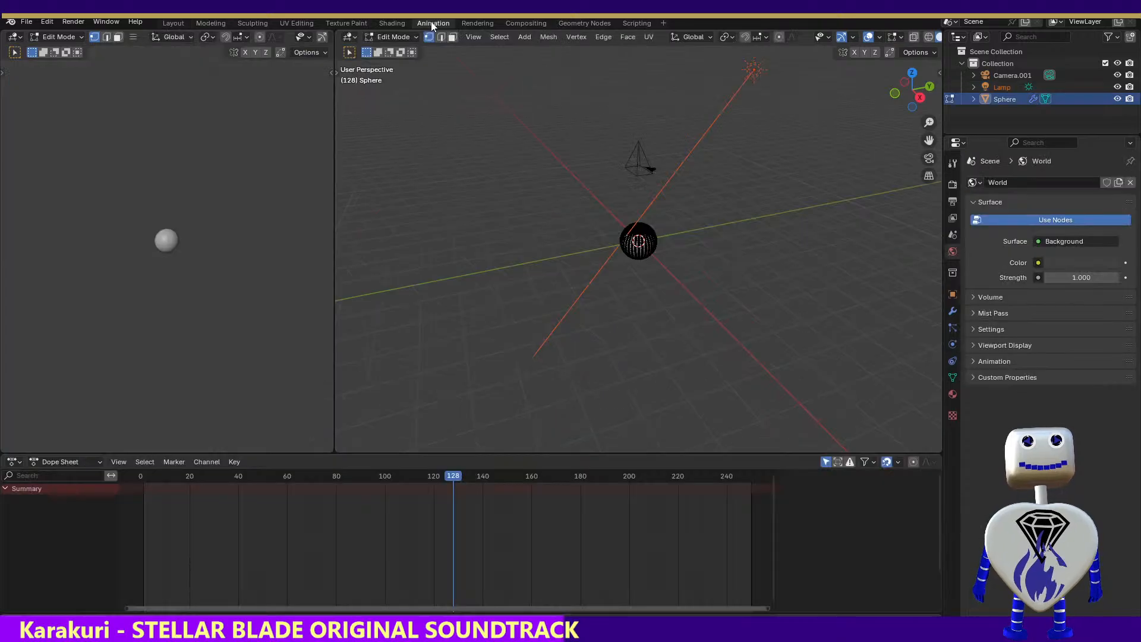
pyautogui.click(953, 394)
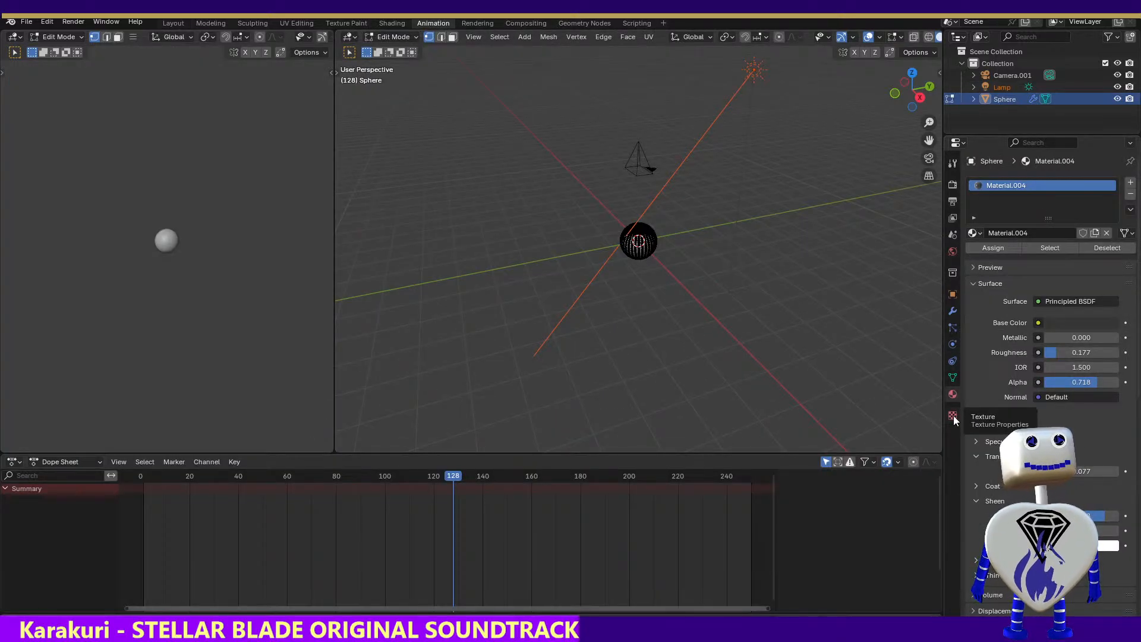
pyautogui.click(953, 416)
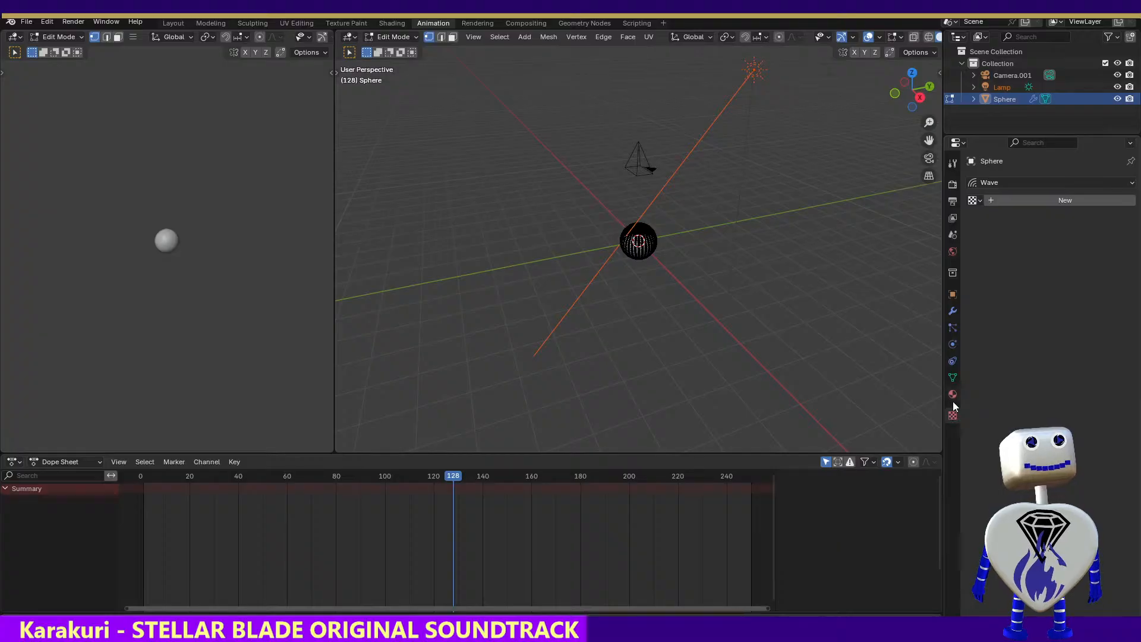
pyautogui.click(995, 87)
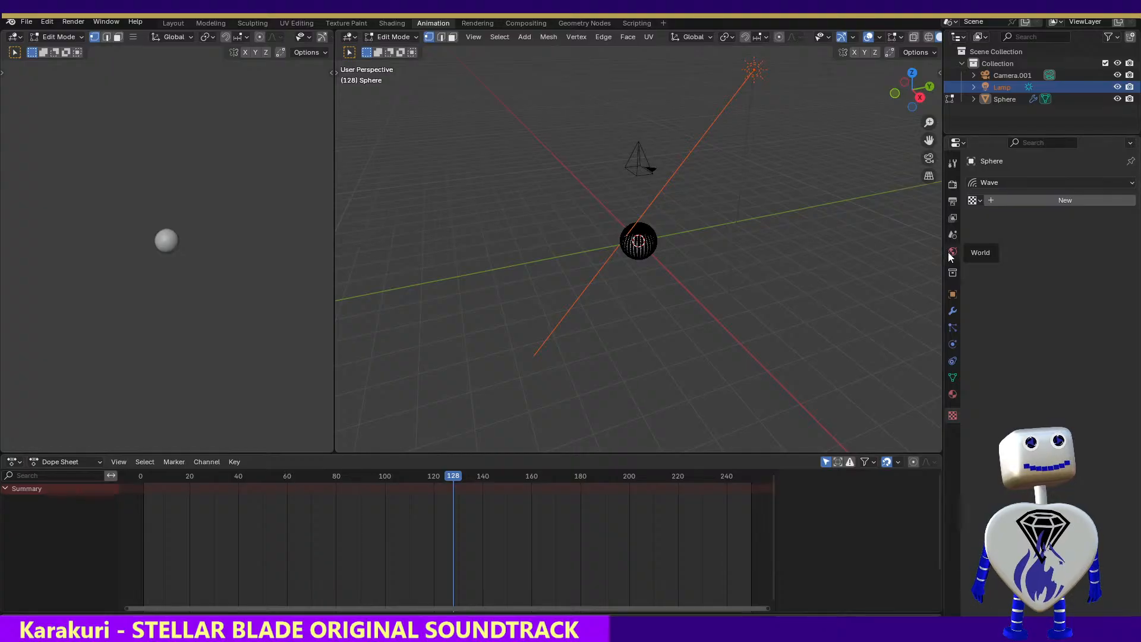
pyautogui.click(953, 394)
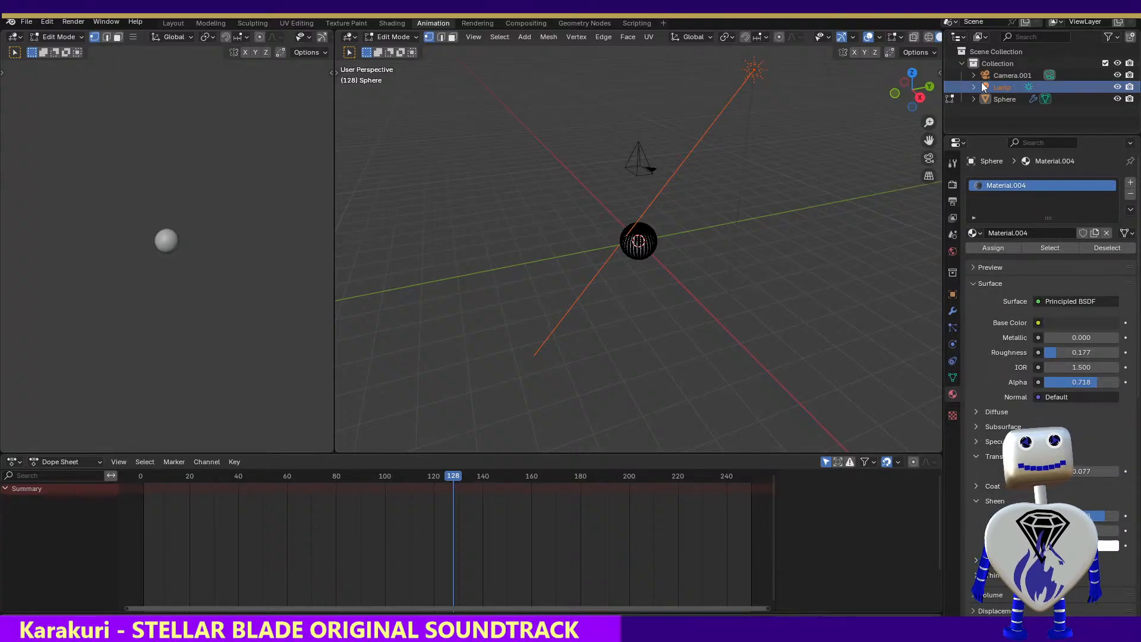
# Check the object properties in the Modeling workspace and try to box-select the lamp there
pyautogui.click(209, 23)
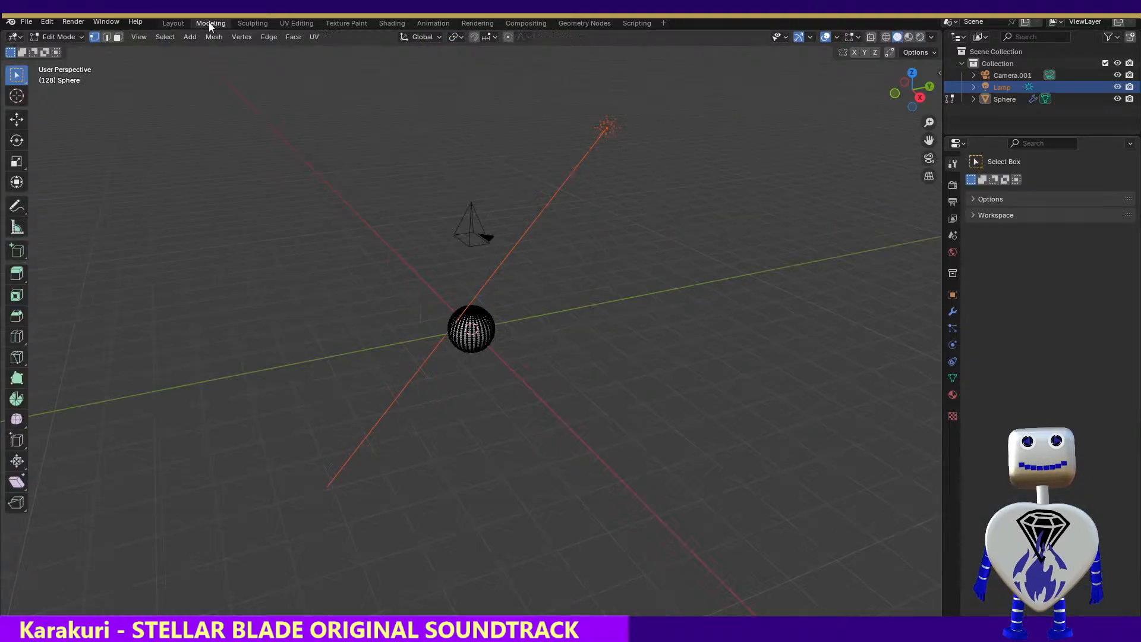
pyautogui.click(953, 296)
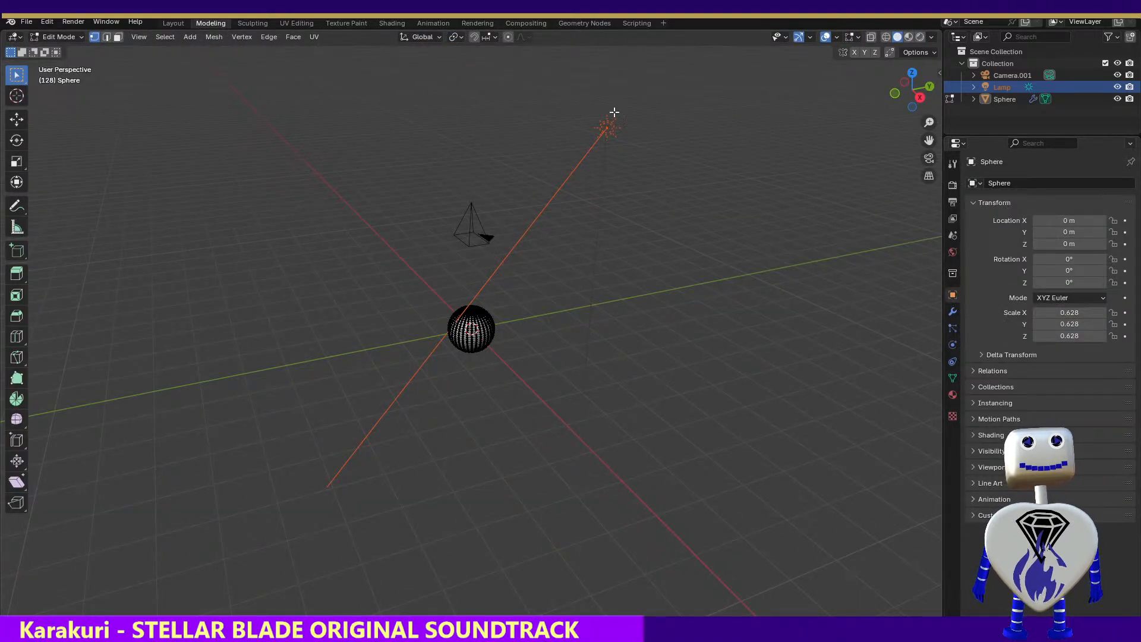
pyautogui.moveTo(555, 79); pyautogui.dragTo(672, 177)
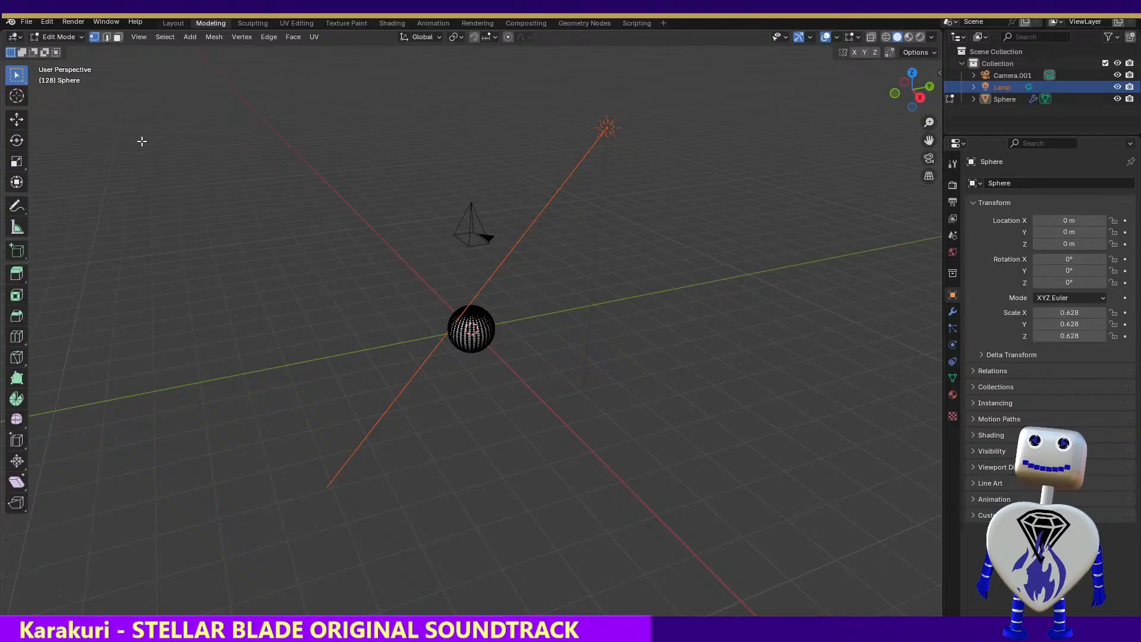
# Select the lamp in the Layout workspace and open its light data properties
pyautogui.click(173, 22)
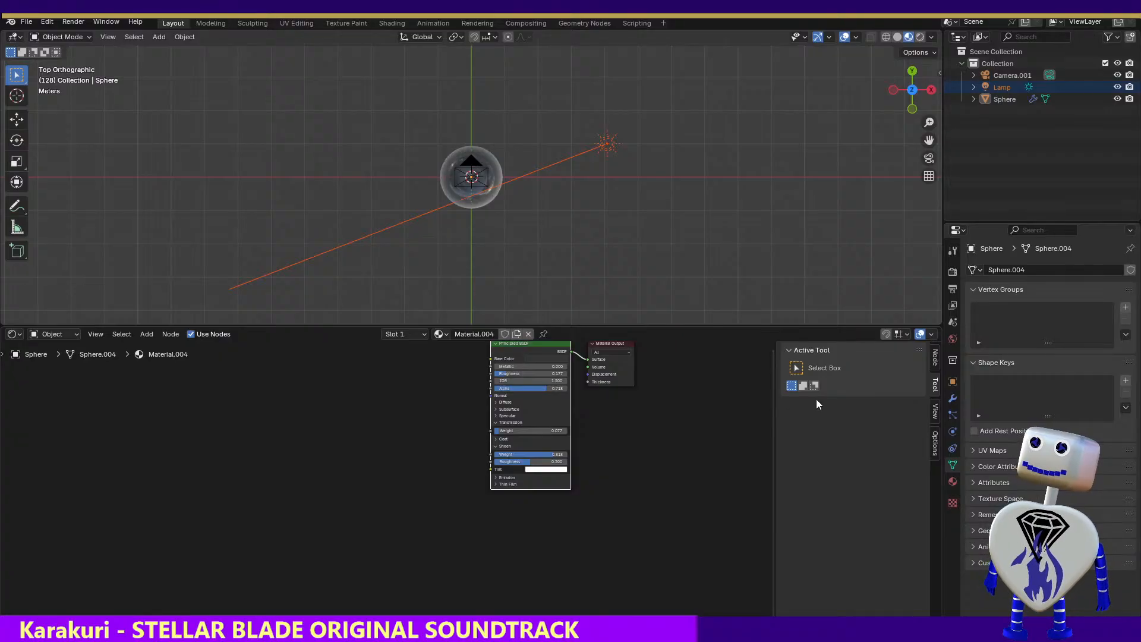
pyautogui.click(952, 381)
pyautogui.click(953, 273)
pyautogui.click(952, 252)
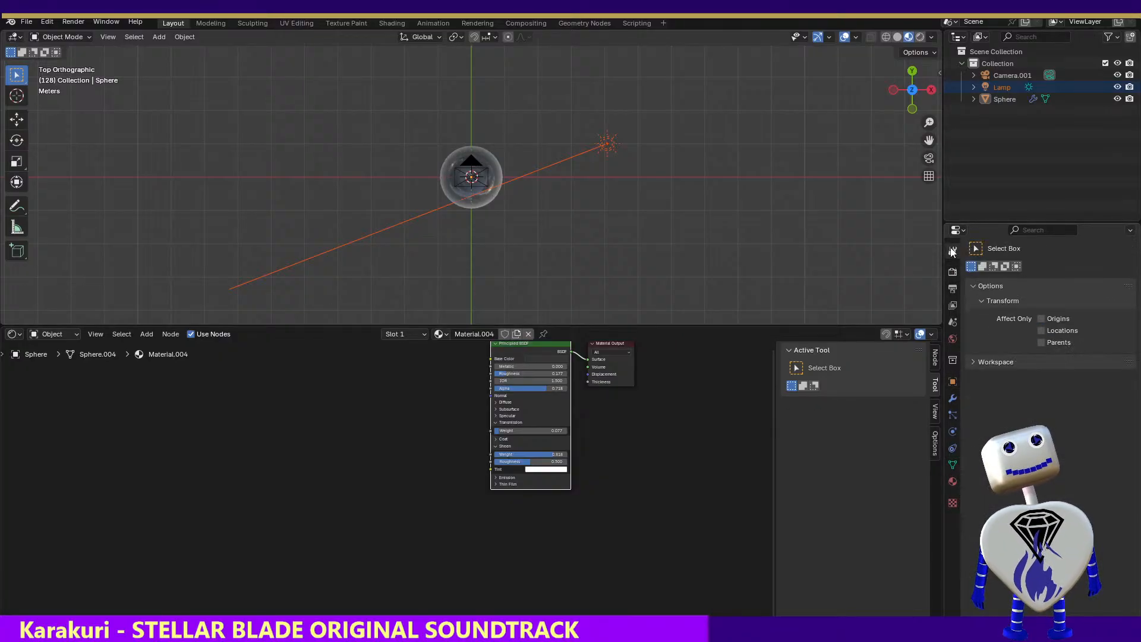
pyautogui.click(604, 146)
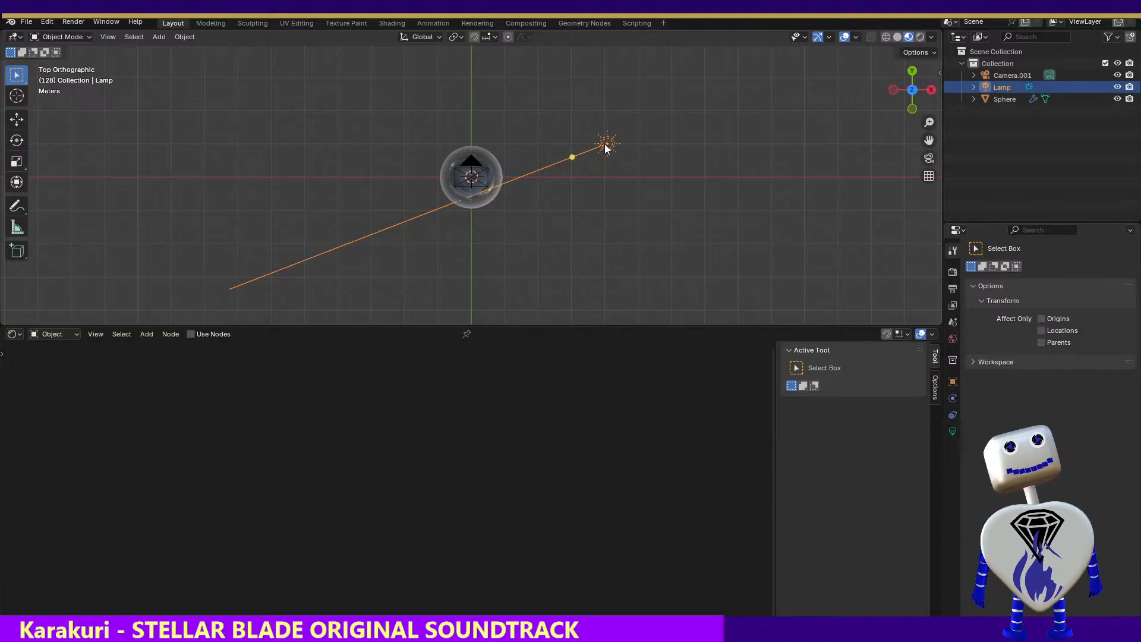
pyautogui.click(953, 432)
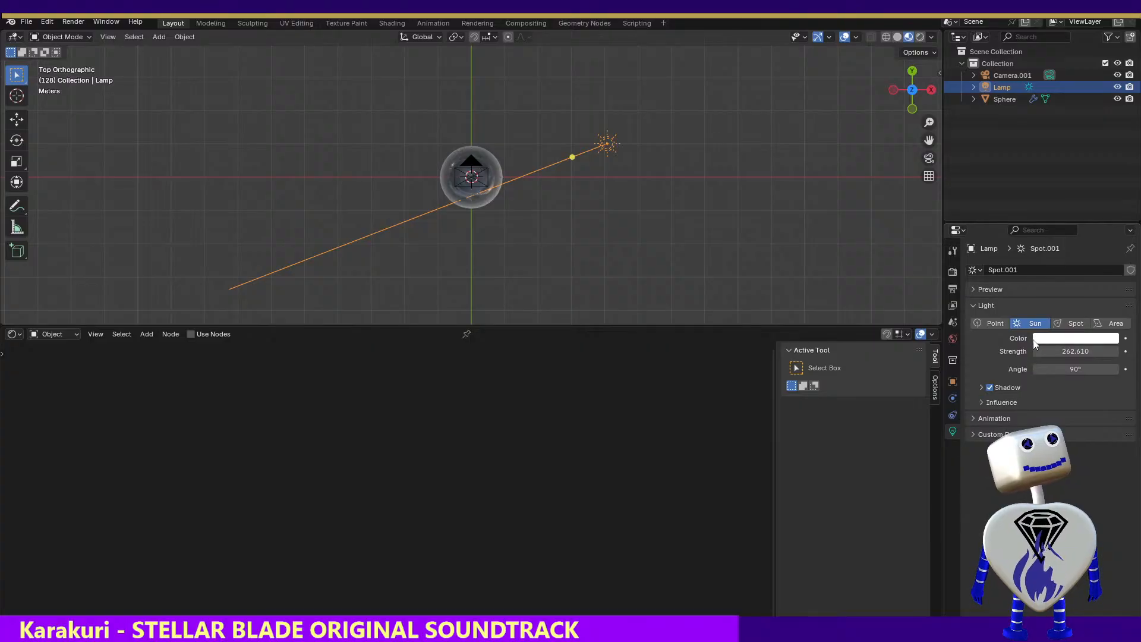
# Change the lamp's light type to Point and render a test image at frame 128
pyautogui.click(982, 324)
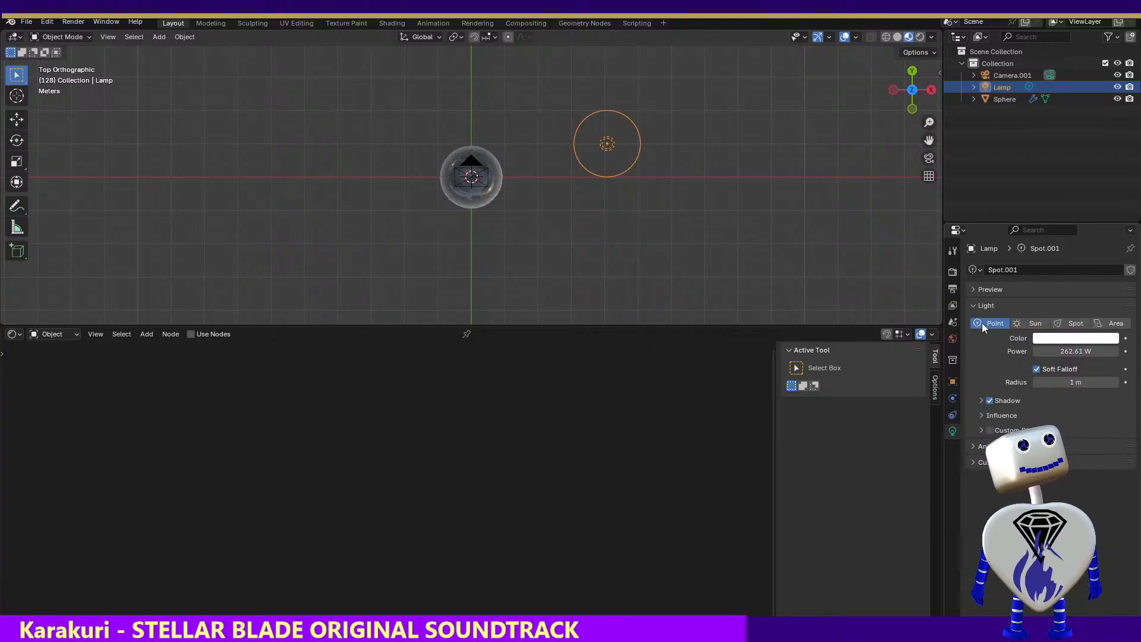
pyautogui.click(78, 21)
pyautogui.click(95, 36)
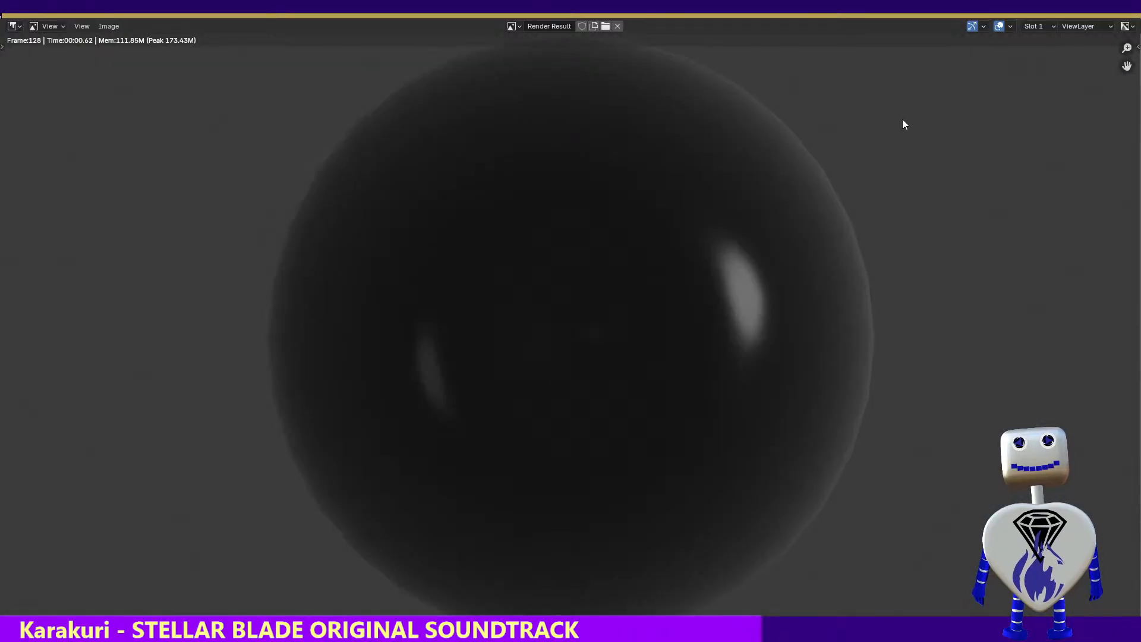
pyautogui.press('Escape')
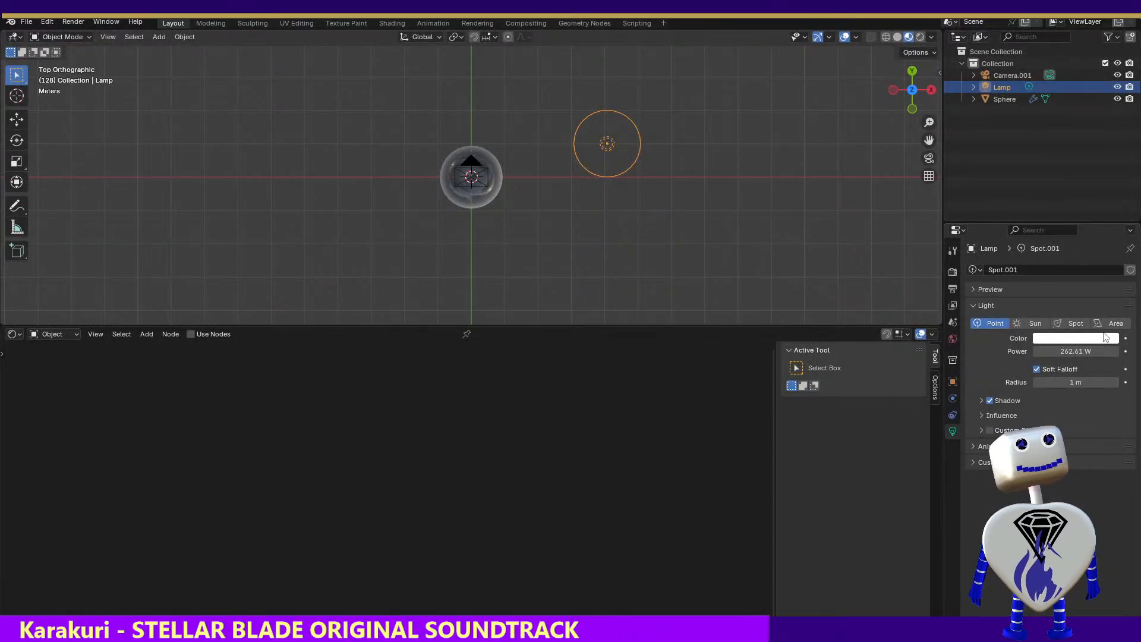
# Change the lamp's light type to Area and render a test image at frame 128
pyautogui.click(1100, 325)
pyautogui.click(72, 21)
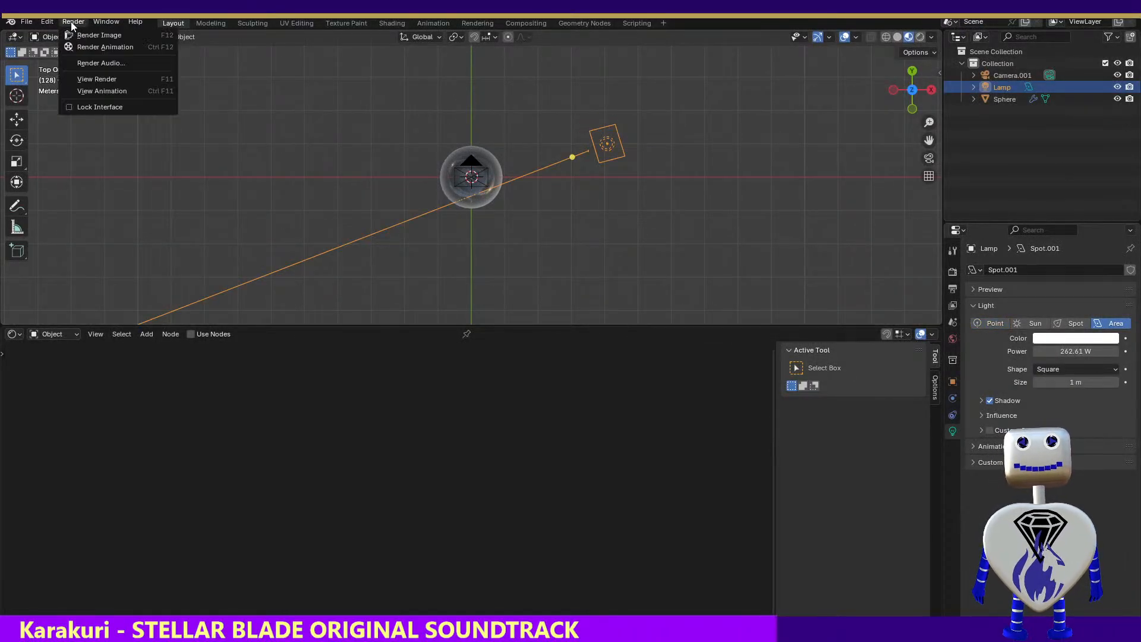
pyautogui.click(73, 36)
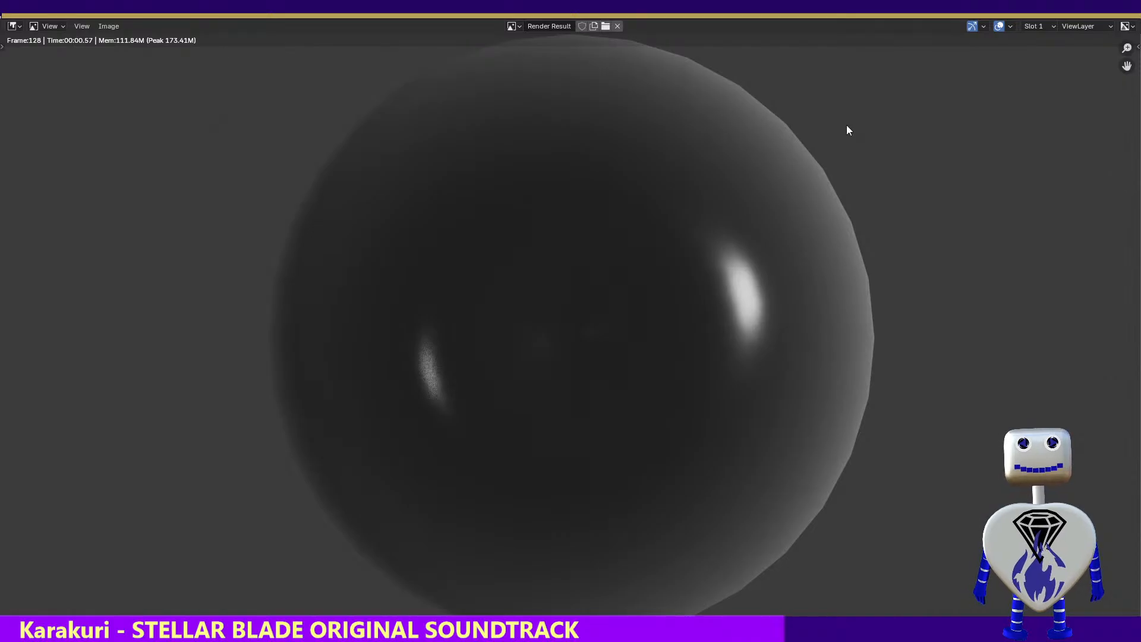
pyautogui.press('Escape')
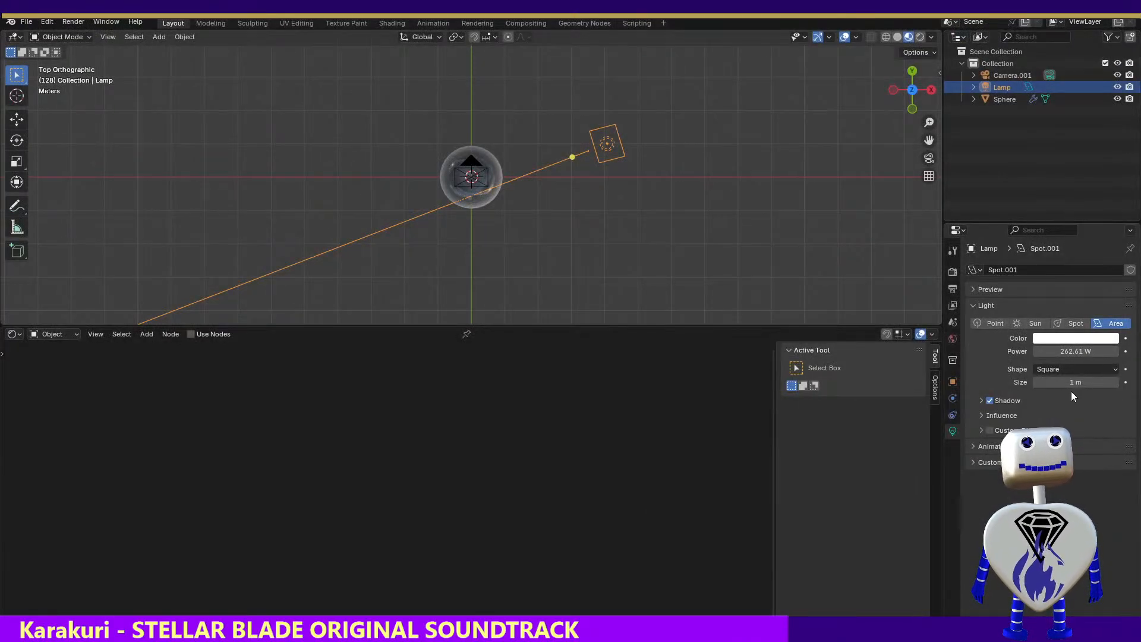
# Raise the area lamp's power to 701.31 W and render a test image at frame 128
pyautogui.moveTo(1060, 350); pyautogui.dragTo(1137, 351)
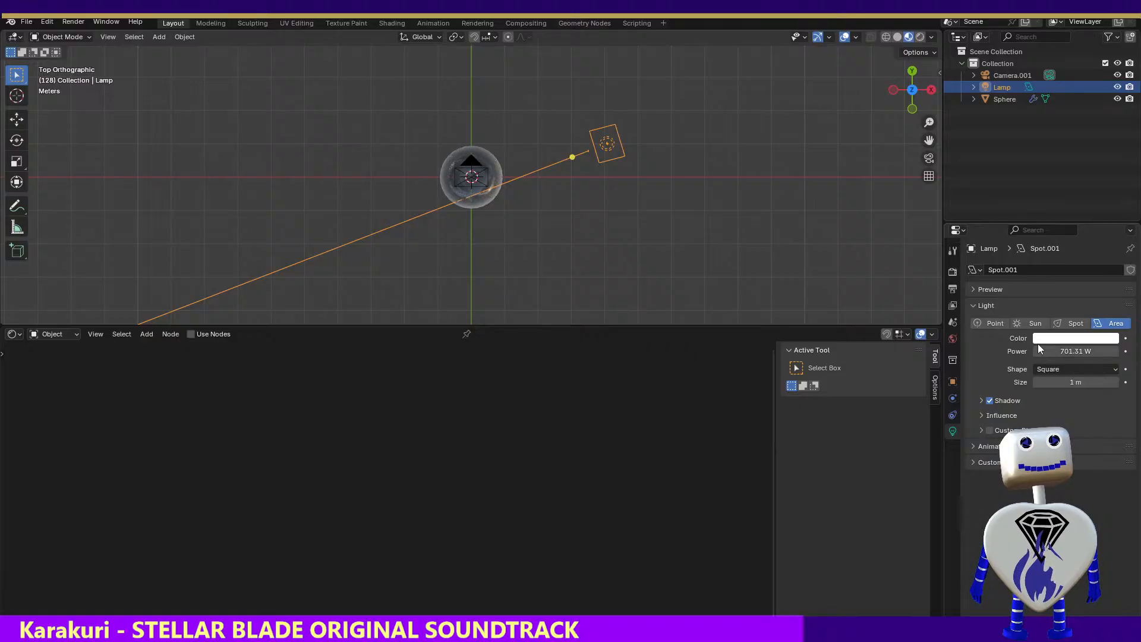
pyautogui.click(47, 21)
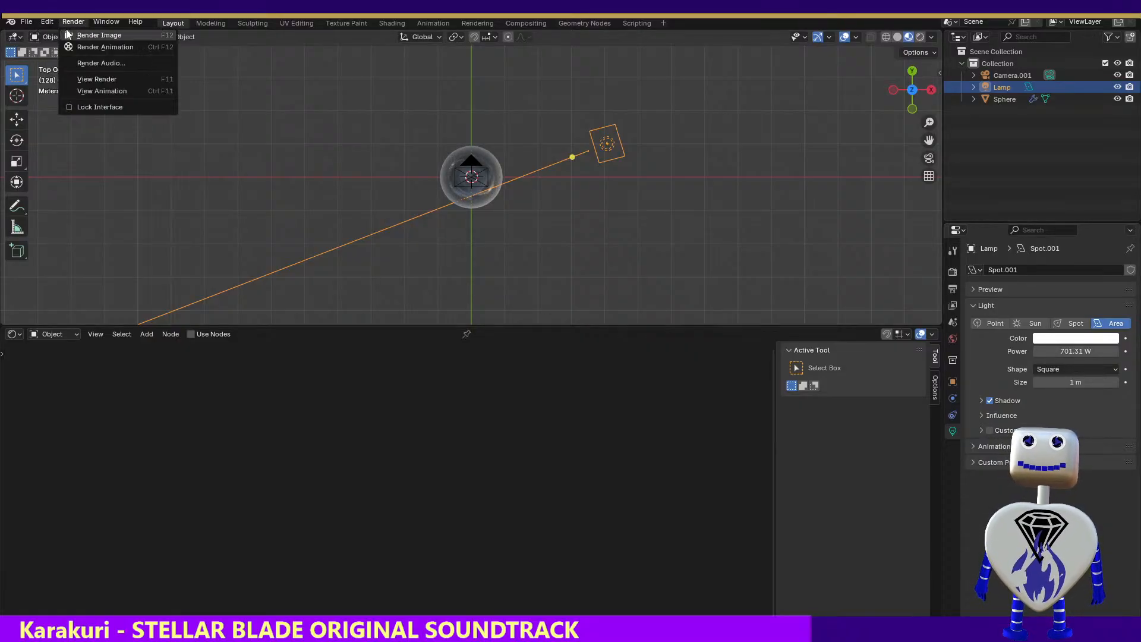
pyautogui.click(65, 31)
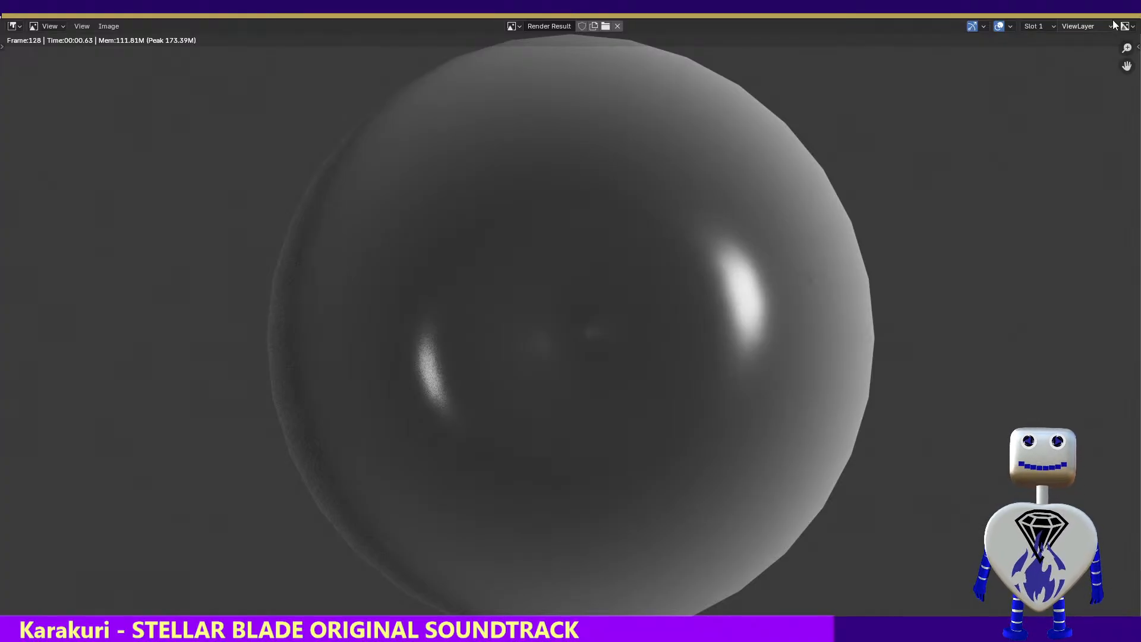
pyautogui.press('Escape')
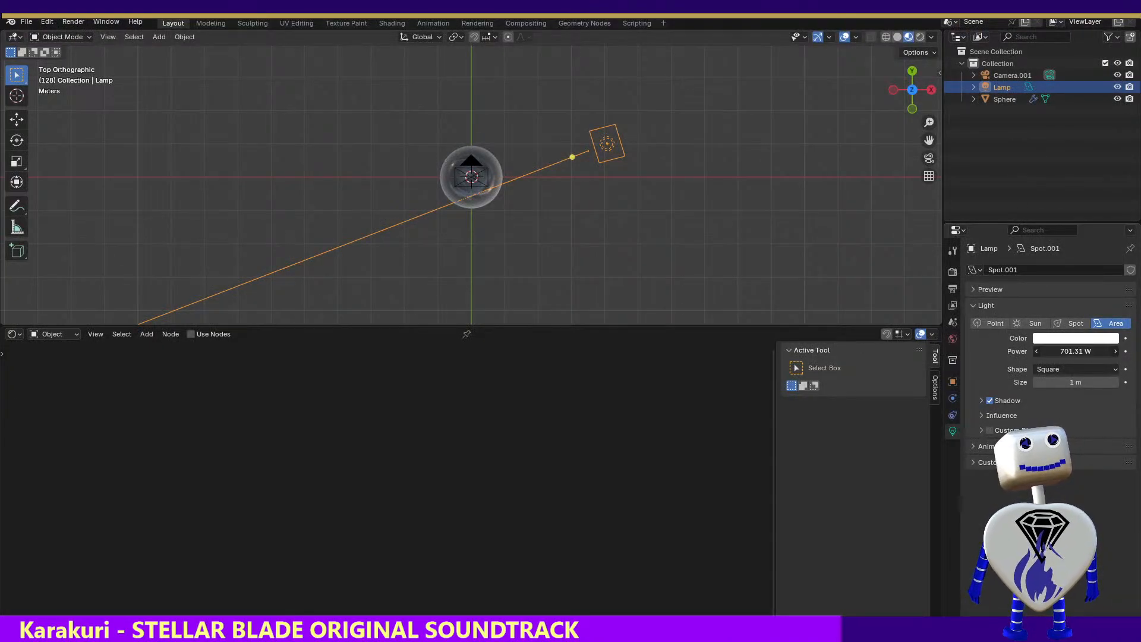
# Raise the area lamp's power to 1348.5 W and render a test image at frame 128
pyautogui.moveTo(1066, 350); pyautogui.dragTo(1098, 349)
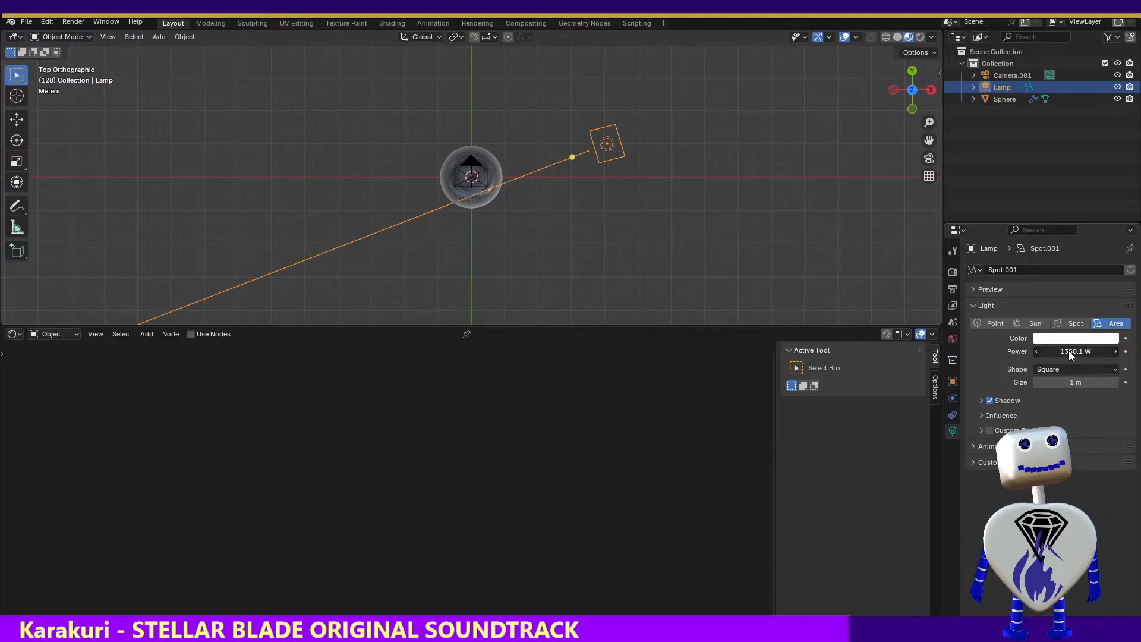
pyautogui.click(73, 22)
pyautogui.click(63, 34)
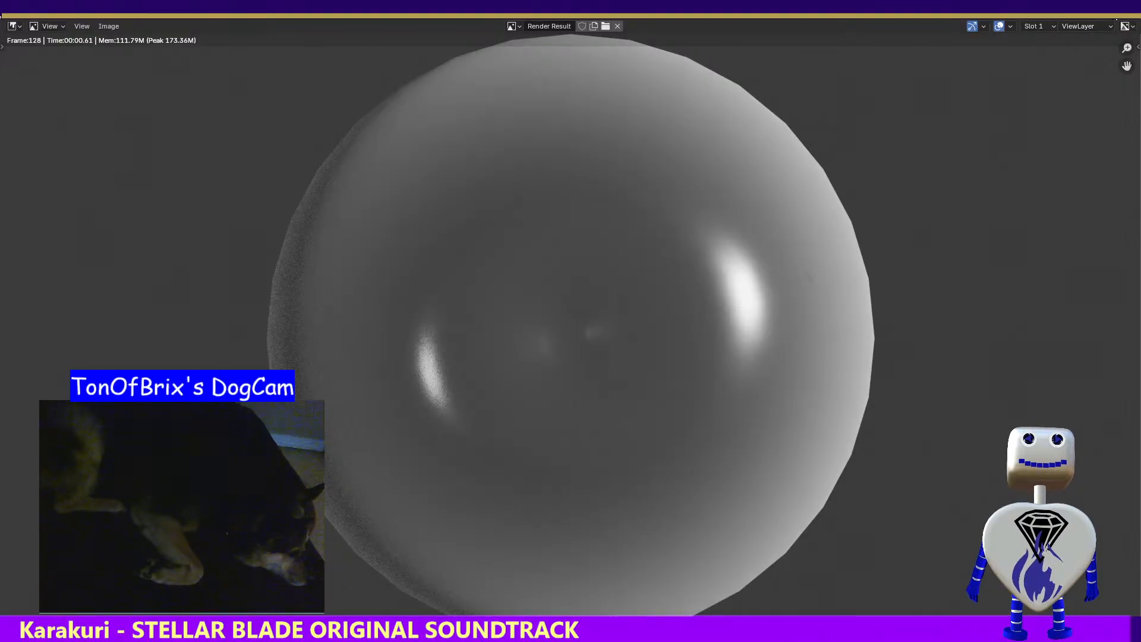
pyautogui.press('Escape')
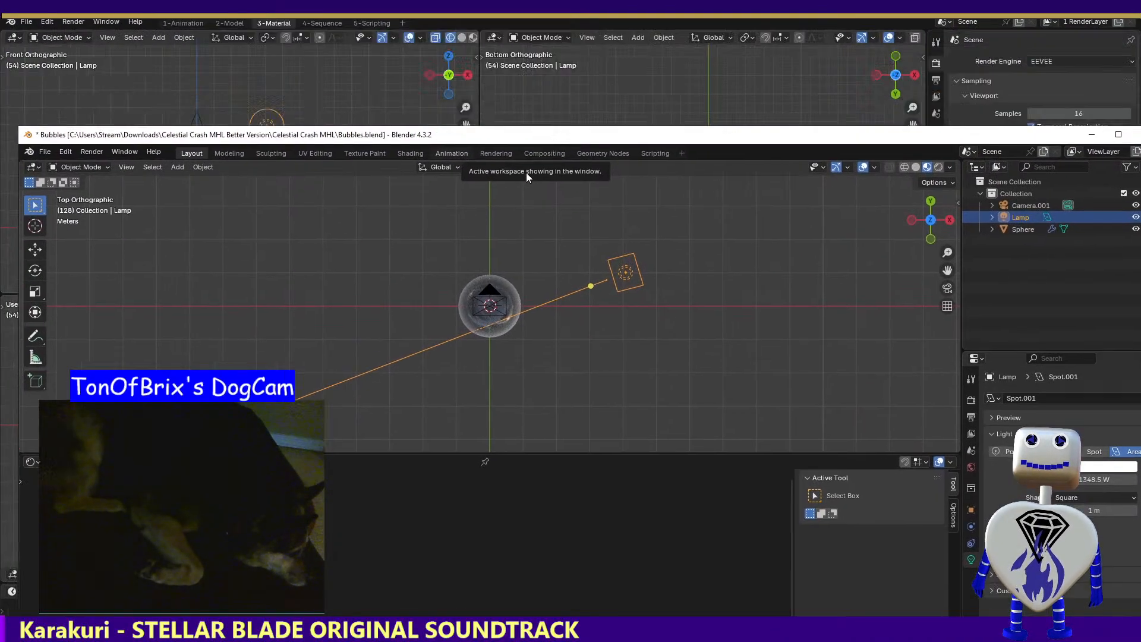
# Switch away from the Bubbles.blend window, view the drawing Dies_Freaky_Boxed.png in the image viewer, and put it away
pyautogui.hotkey('alt', 'Tab')
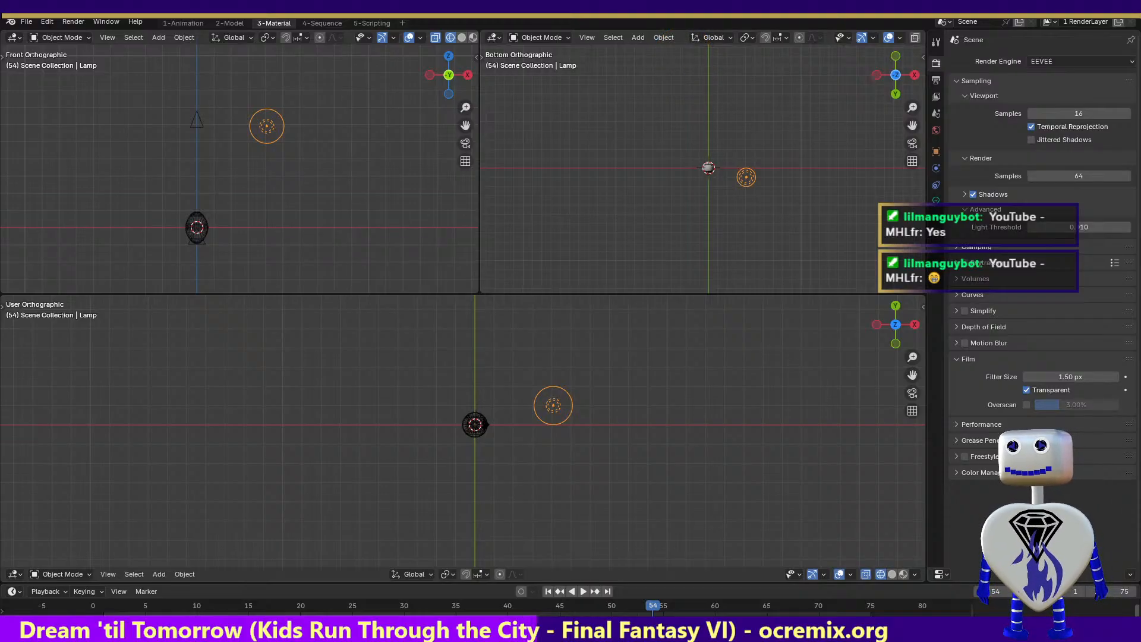
pyautogui.moveTo(595, 641); pyautogui.dragTo(664, 90)
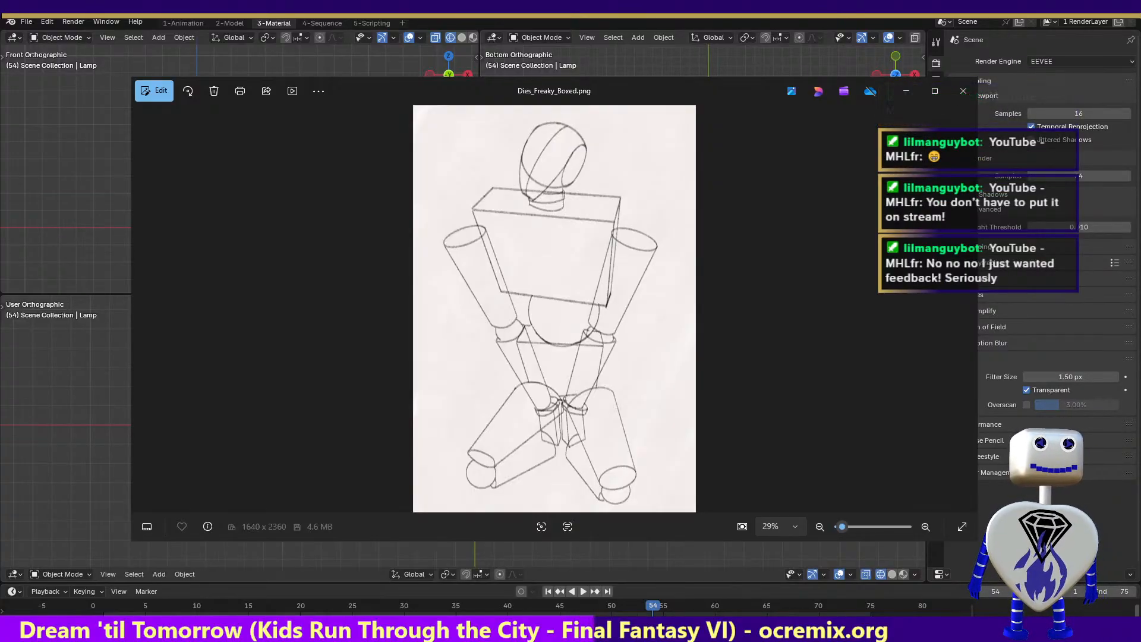
pyautogui.moveTo(666, 87); pyautogui.dragTo(624, 641)
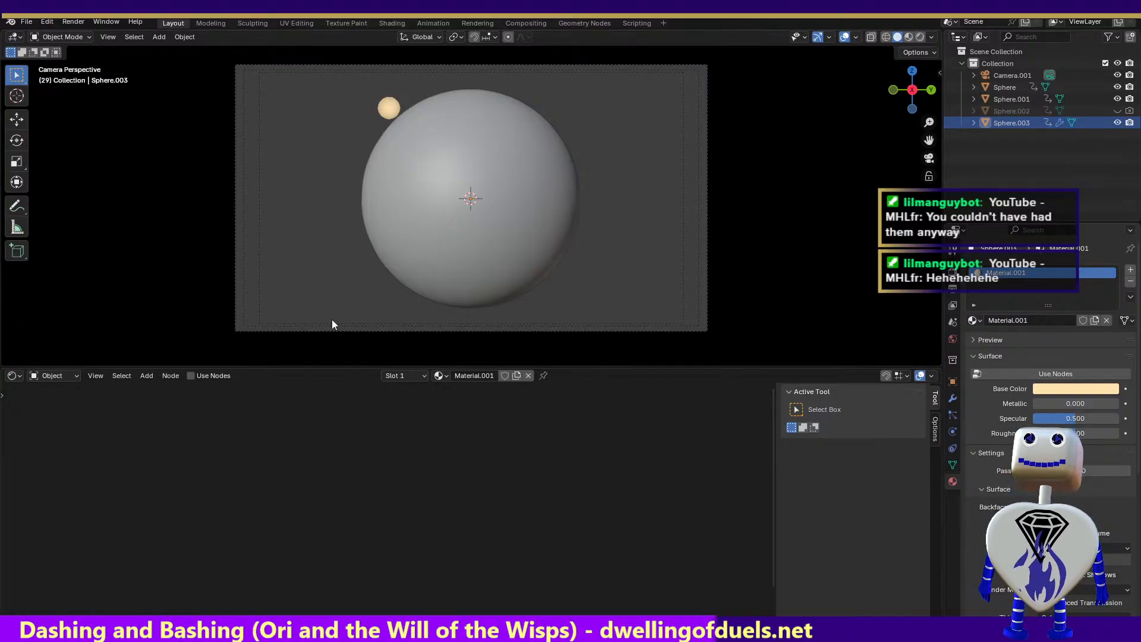
# Select the large Sphere.001 and delete the sunmap.jpg.001 image texture and Invert Color nodes from Material.003
pyautogui.click(376, 188)
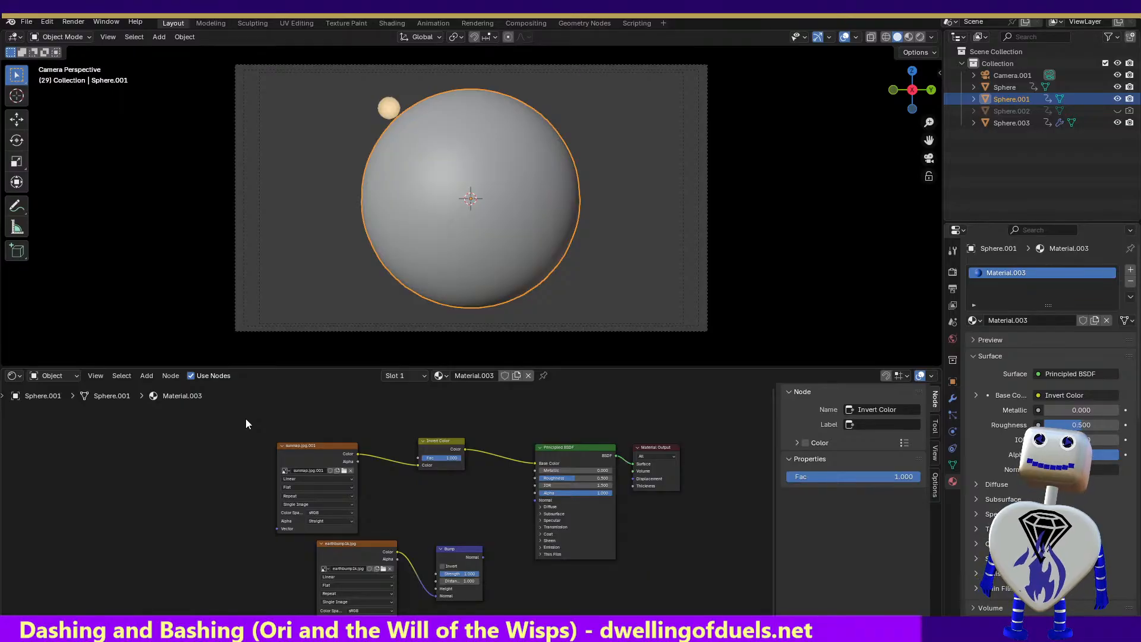
pyautogui.moveTo(246, 419); pyautogui.dragTo(490, 537)
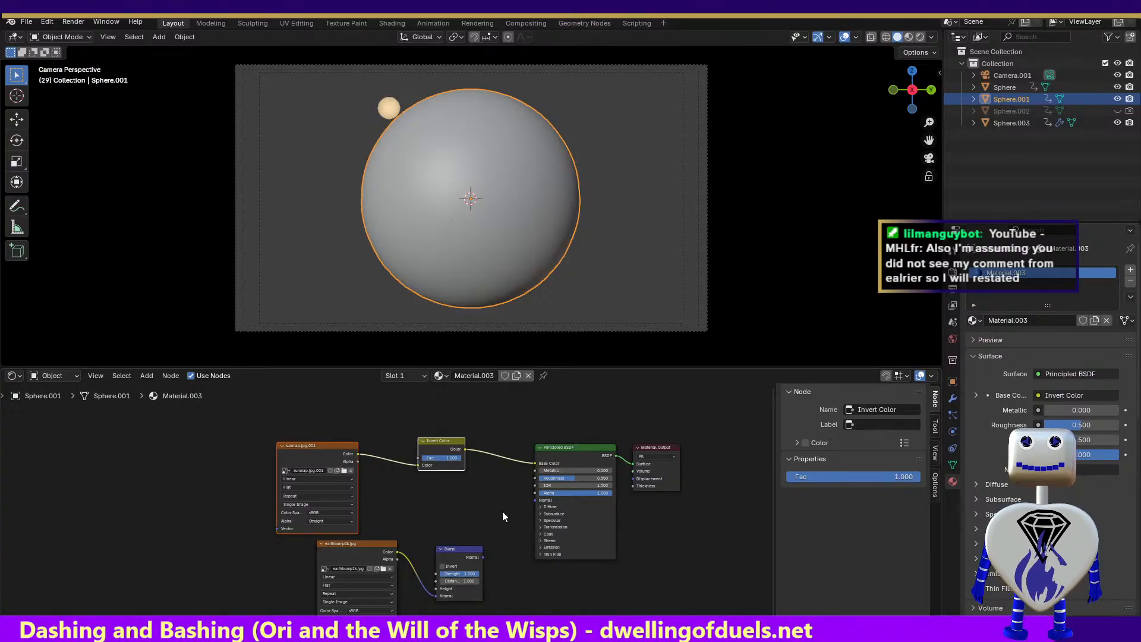
pyautogui.press('x')
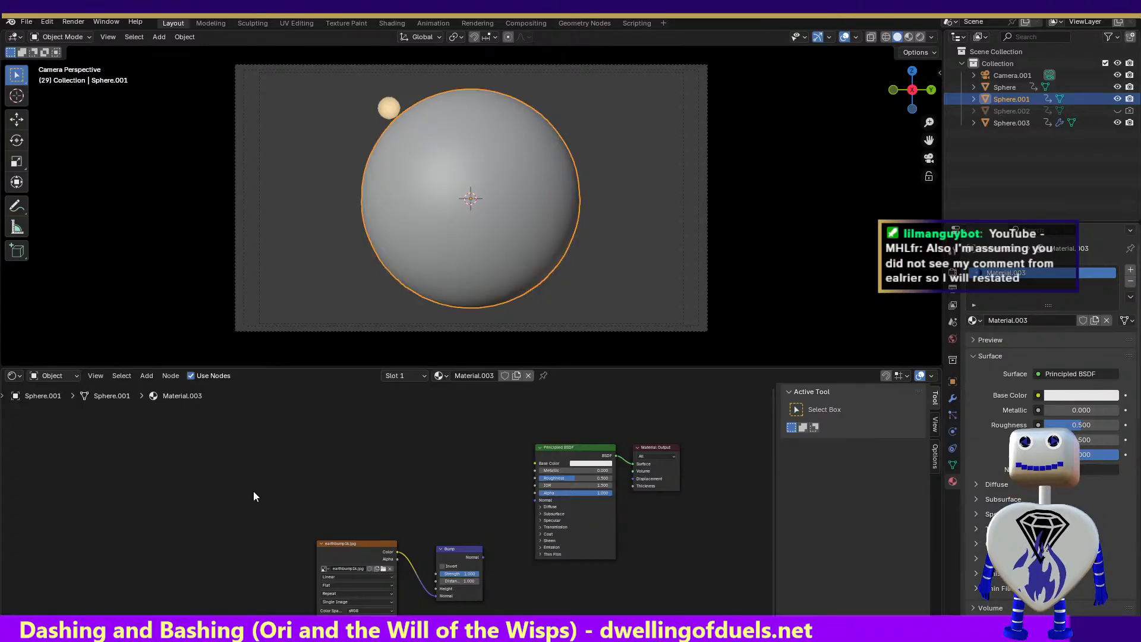
# Delete the earthbump1k.jpg image texture and Bump nodes from Material.003
pyautogui.moveTo(253, 491); pyautogui.dragTo(500, 619)
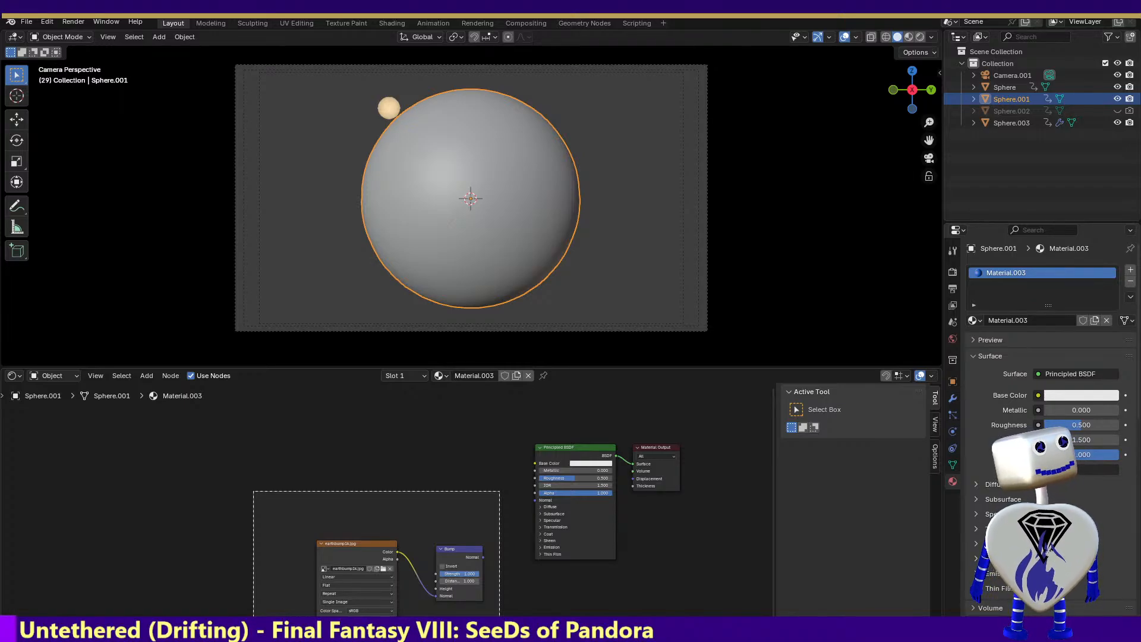
pyautogui.moveTo(499, 618); pyautogui.dragTo(499, 618)
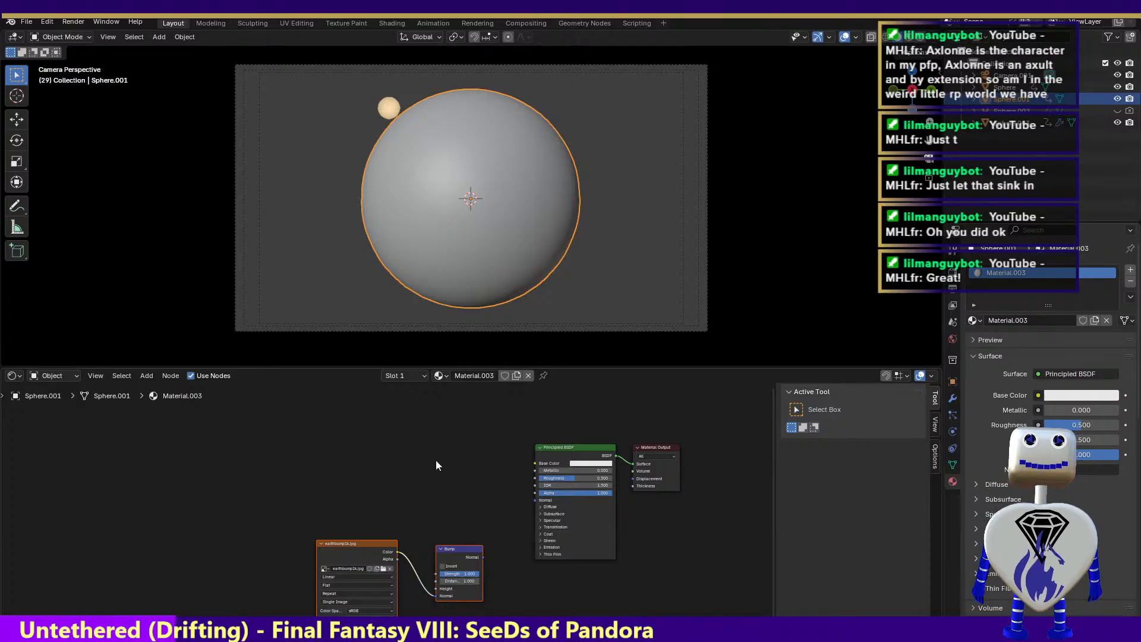
pyautogui.moveTo(282, 490); pyautogui.dragTo(510, 615)
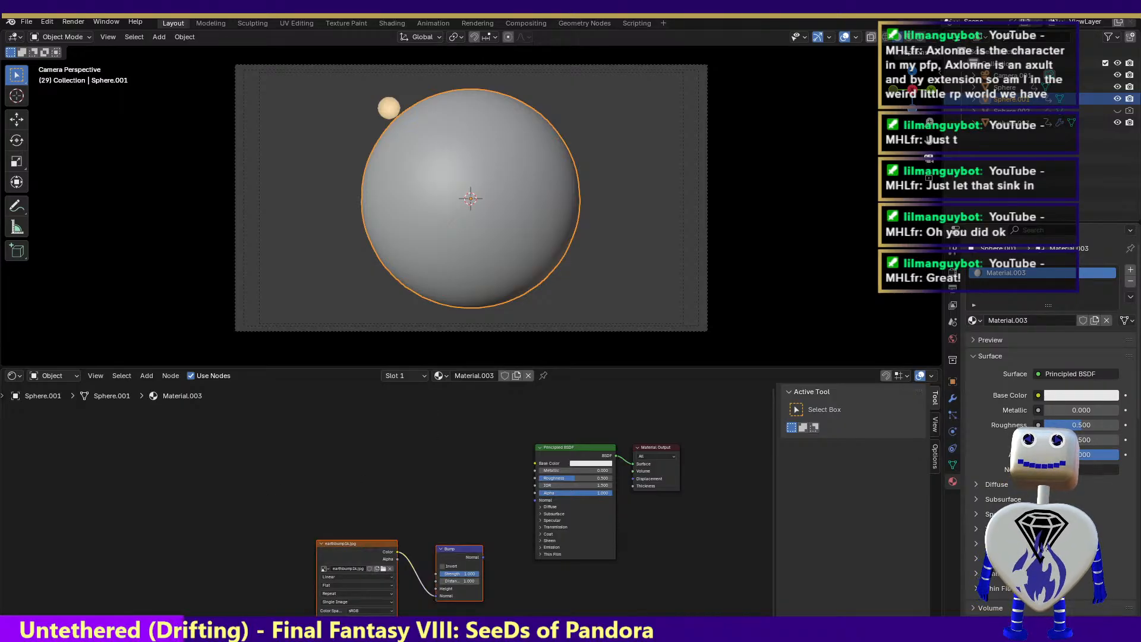
pyautogui.press('Delete')
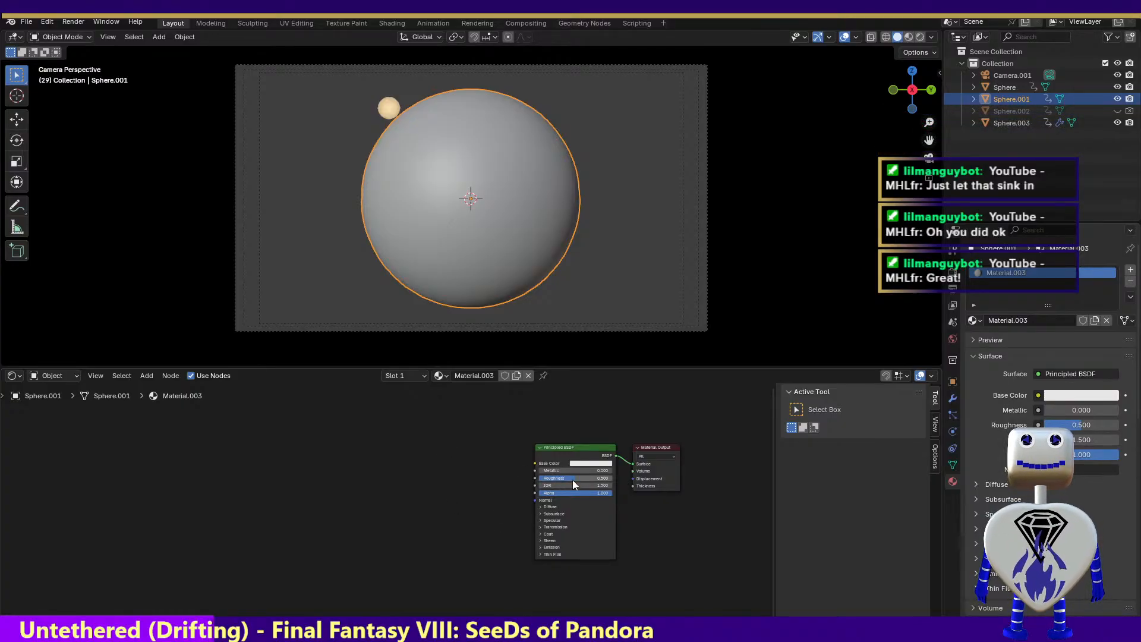
# Set the Principled BSDF roughness of Material.003 to 0.050 and its base color to black
pyautogui.moveTo(572, 480); pyautogui.dragTo(544, 480)
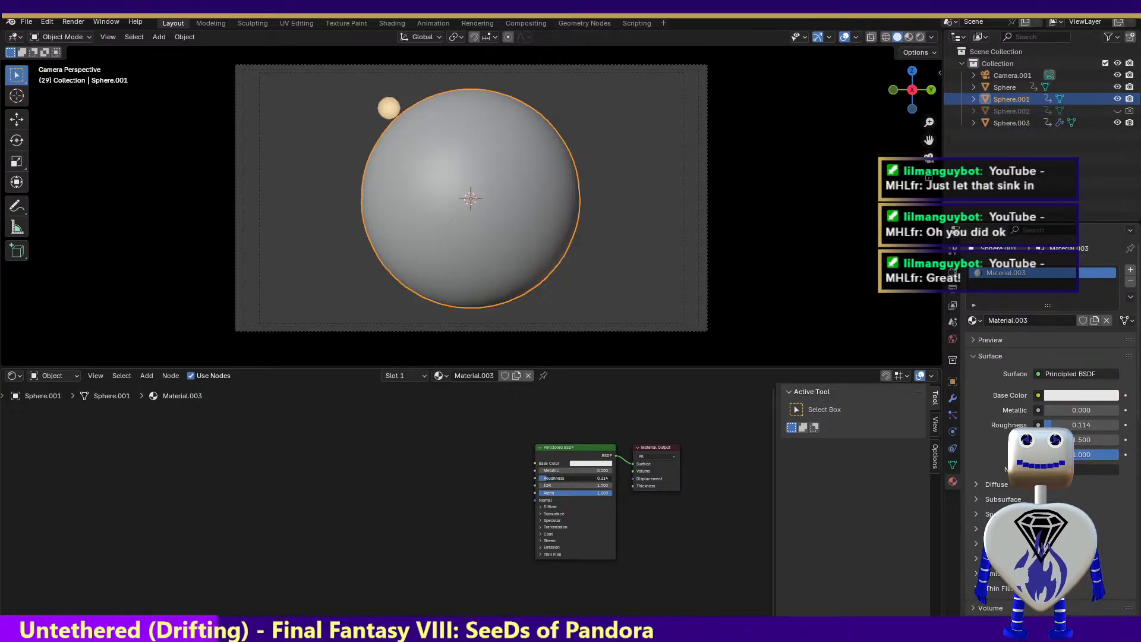
pyautogui.click(587, 464)
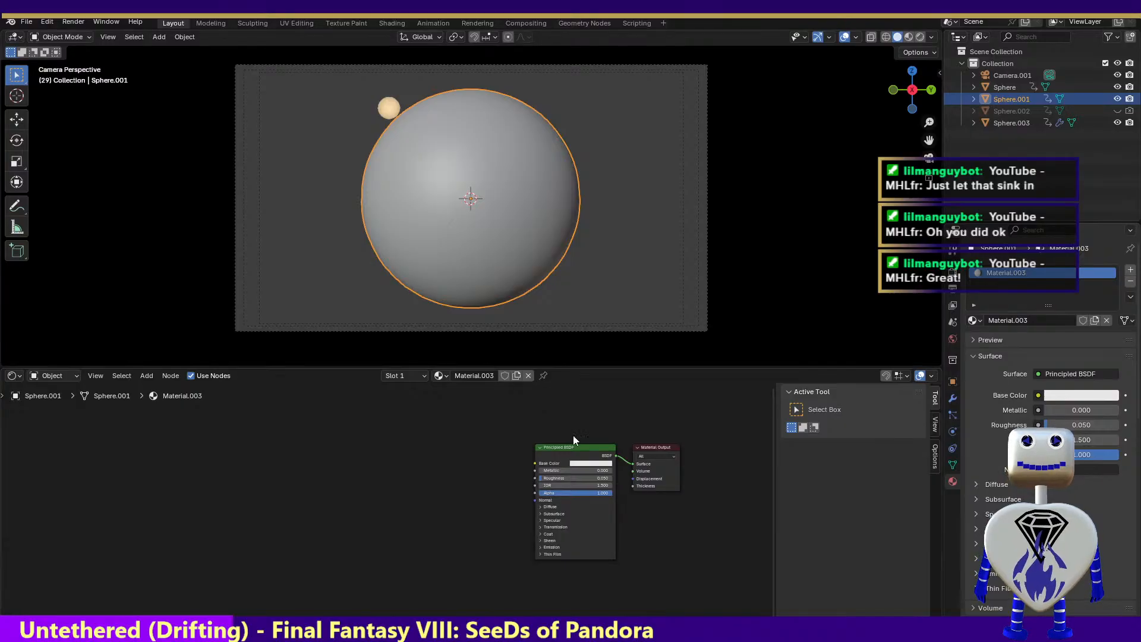
pyautogui.click(589, 463)
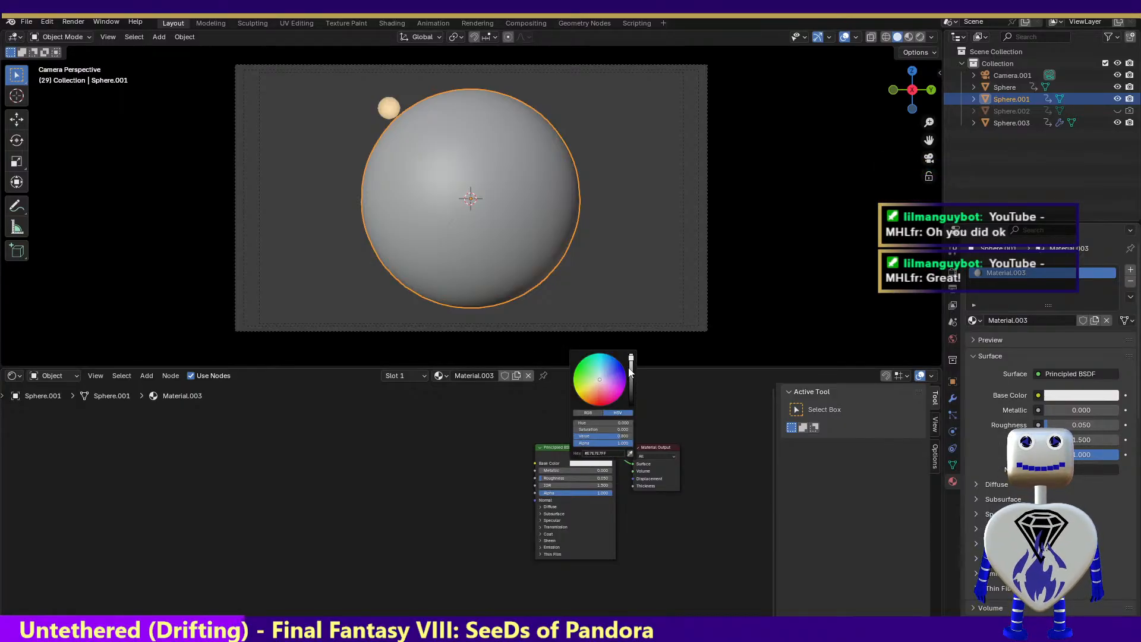
pyautogui.moveTo(631, 360); pyautogui.dragTo(631, 405)
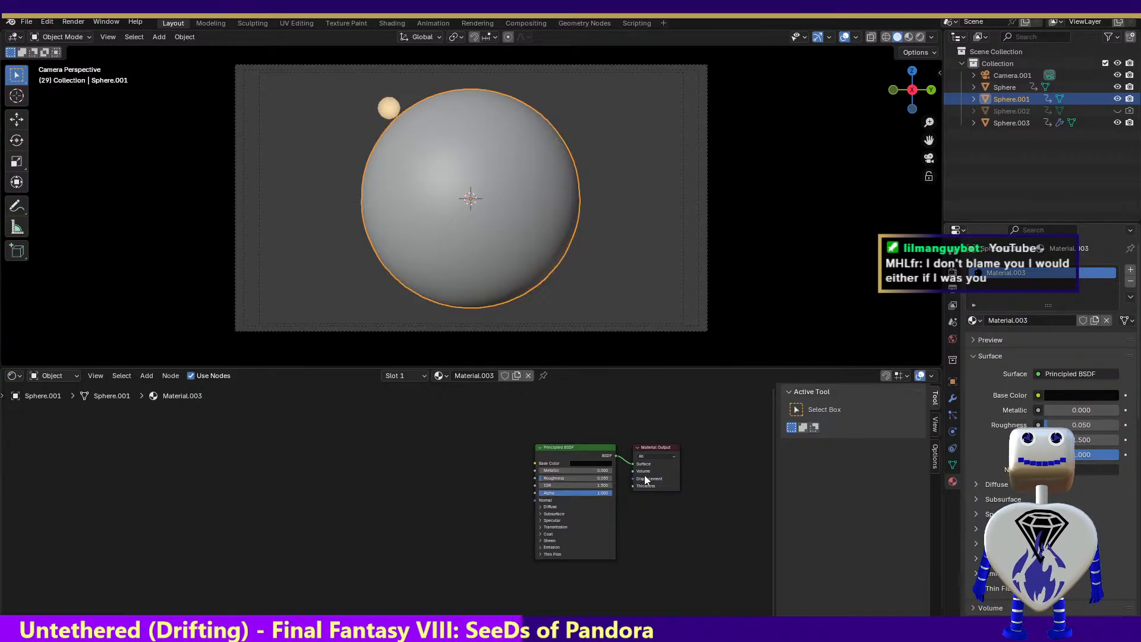
# Set the emission color of Material.003's Principled BSDF to yellow
pyautogui.click(540, 526)
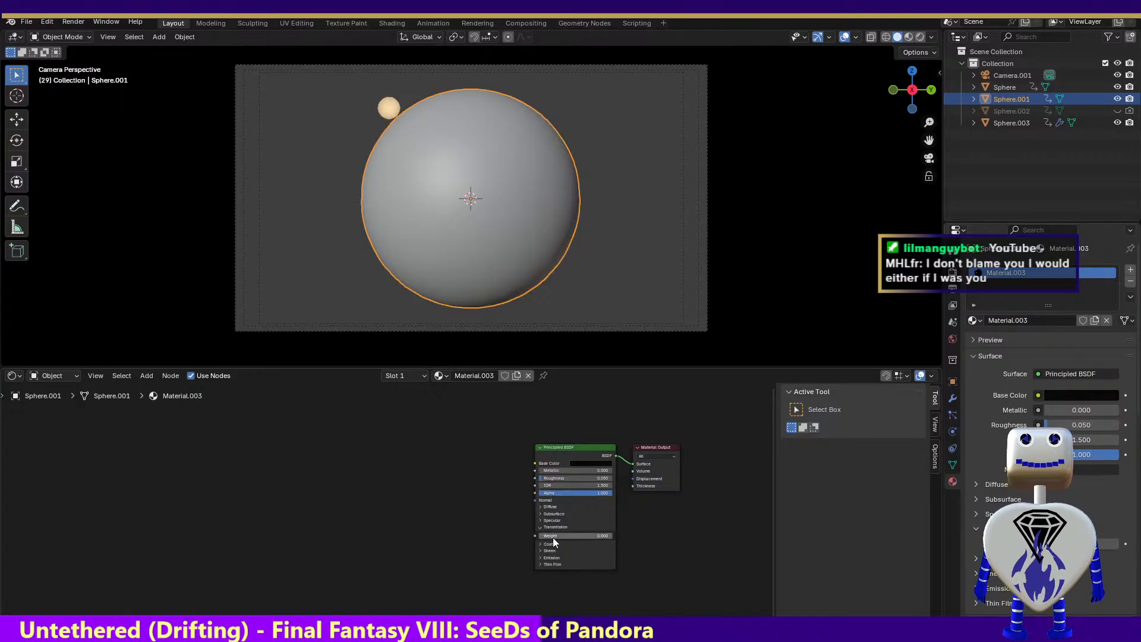
pyautogui.click(541, 558)
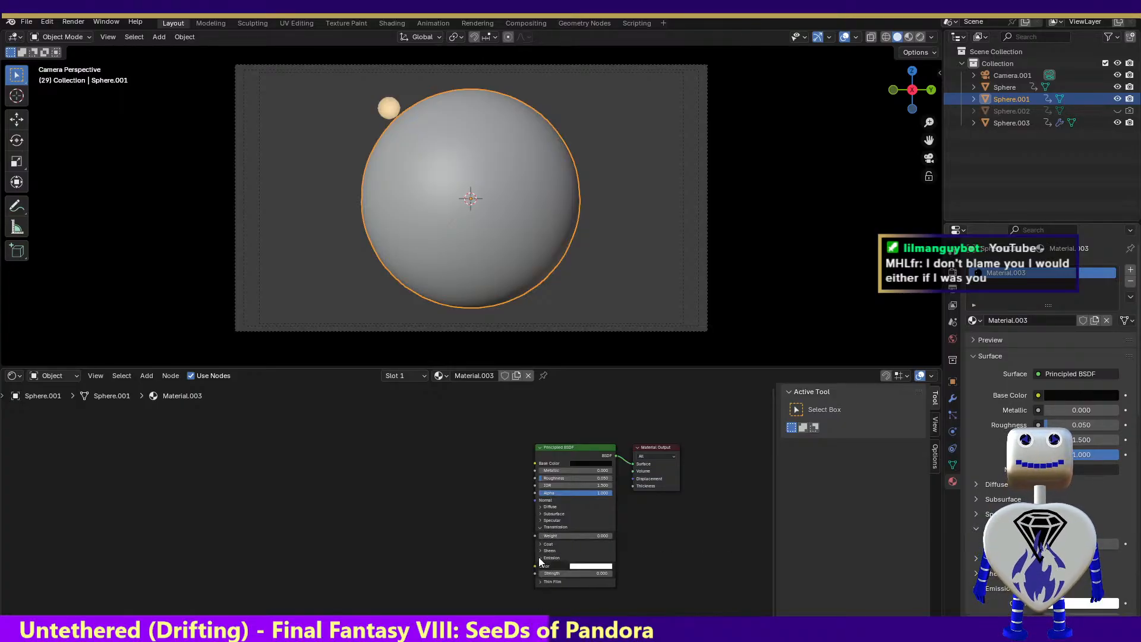
pyautogui.click(581, 567)
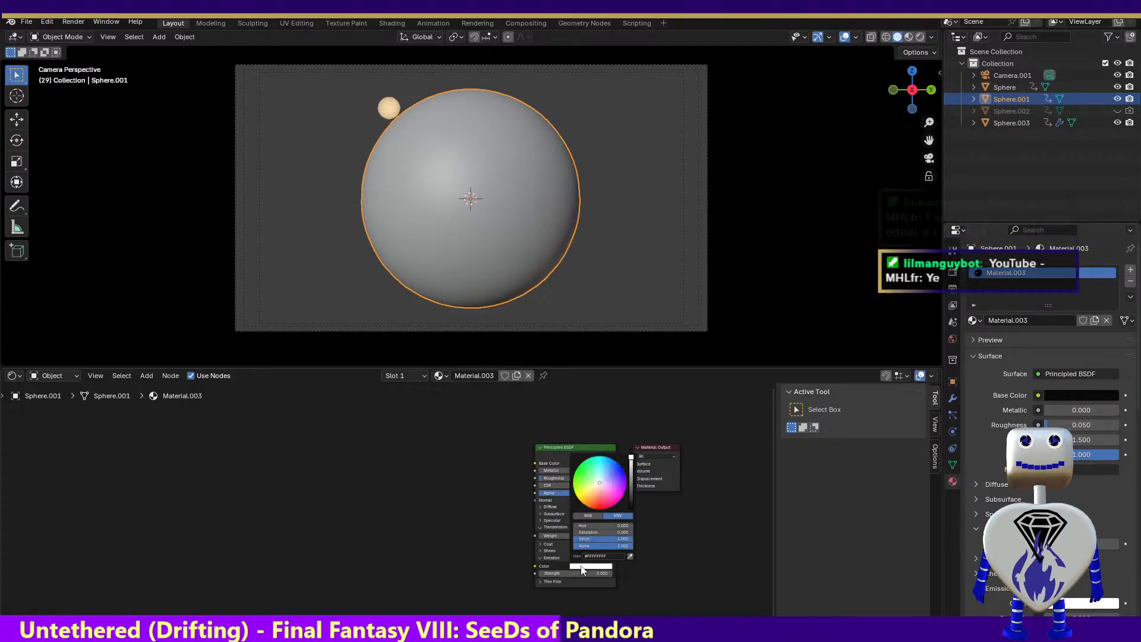
pyautogui.moveTo(598, 483); pyautogui.dragTo(575, 490)
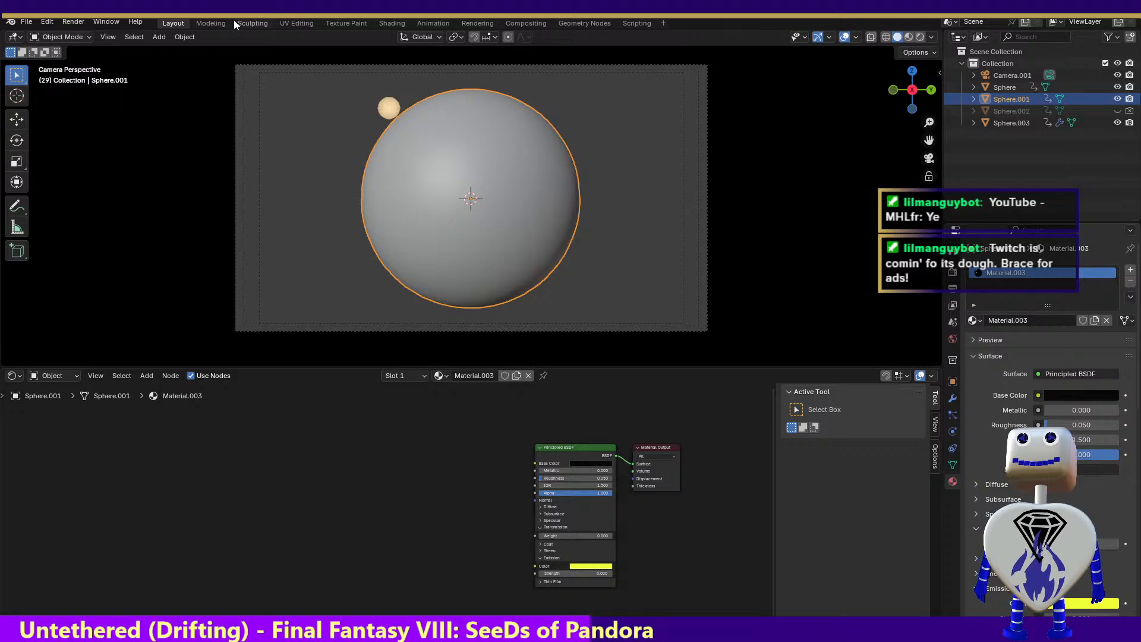
# Render a test image of frame 29 to check the sphere material, then close the render result
pyautogui.click(73, 22)
pyautogui.click(84, 34)
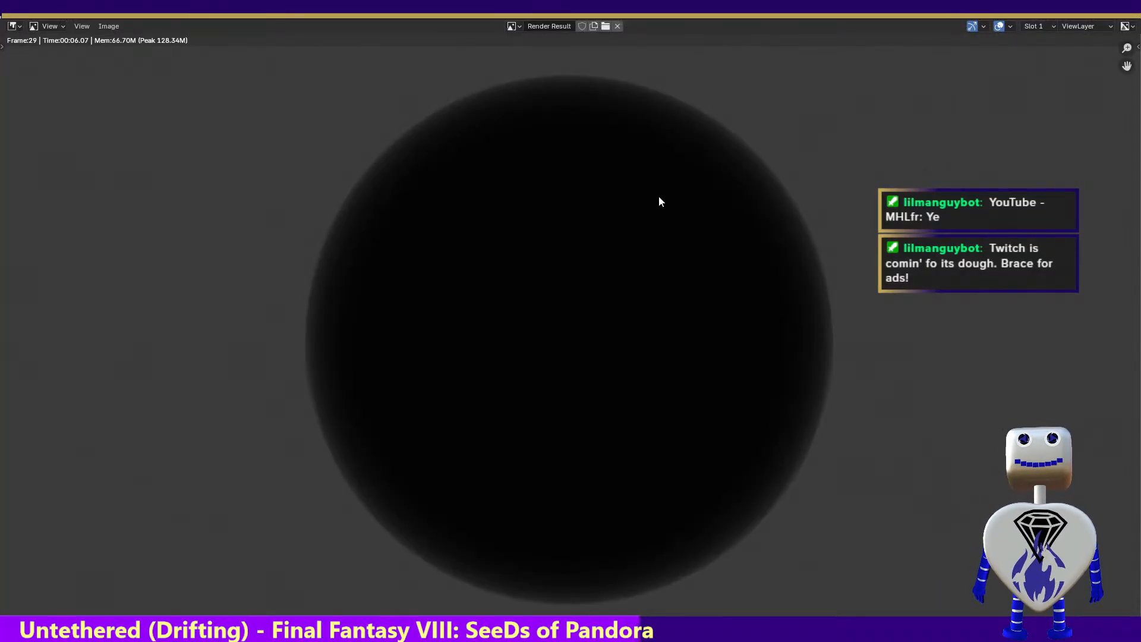
pyautogui.click(1127, 8)
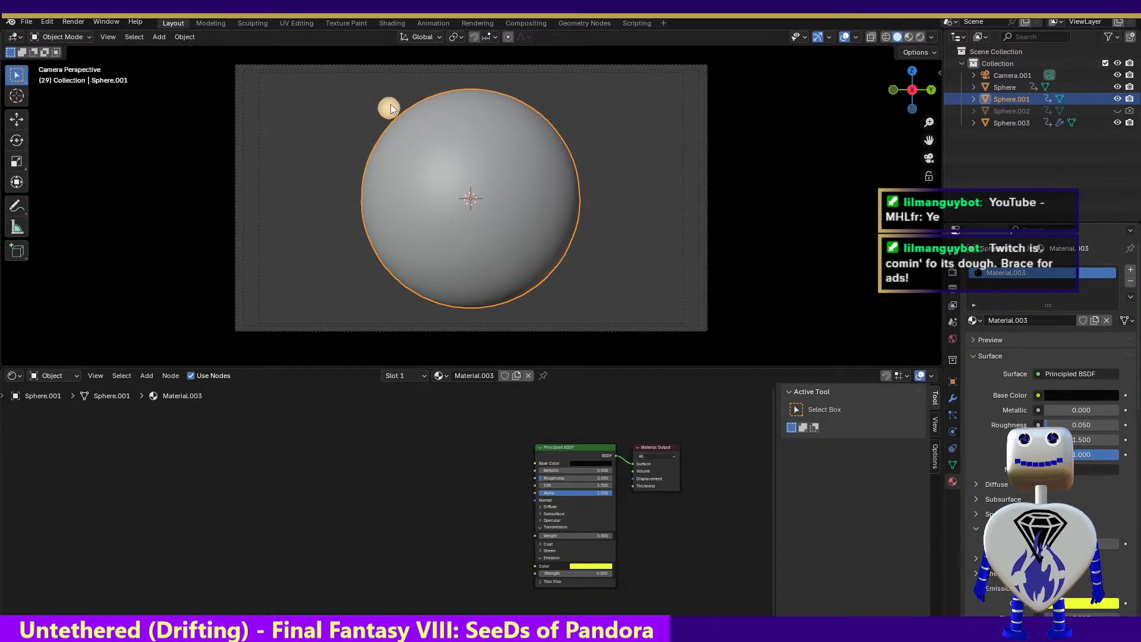
pyautogui.click(77, 22)
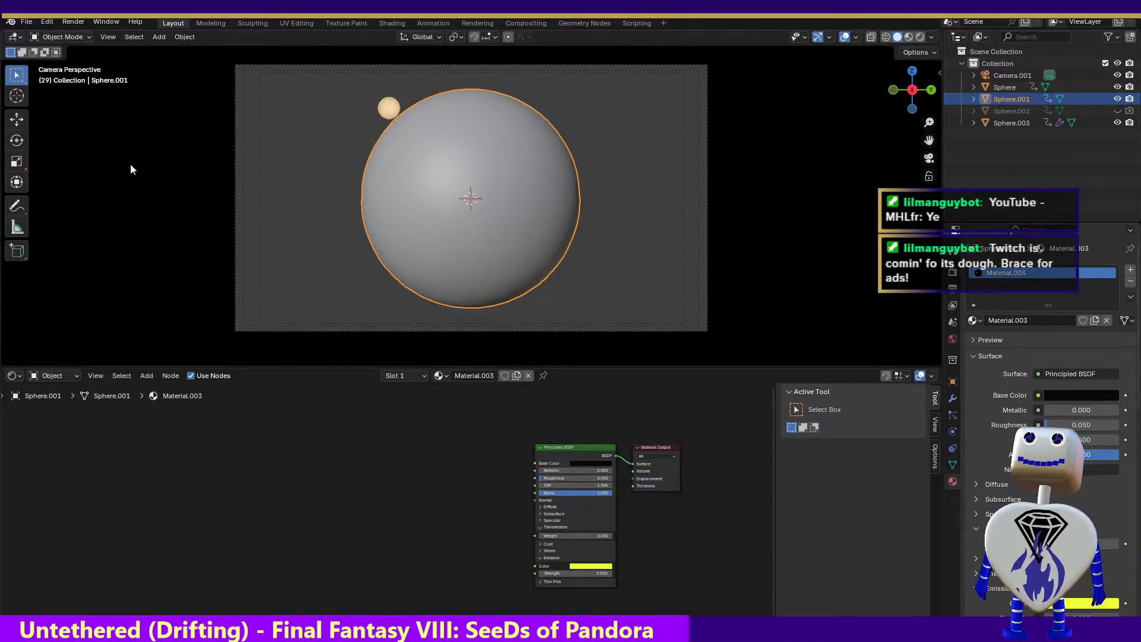
# Go to frame 20 in the Animation workspace, render a test image of it and close the result
pyautogui.click(428, 23)
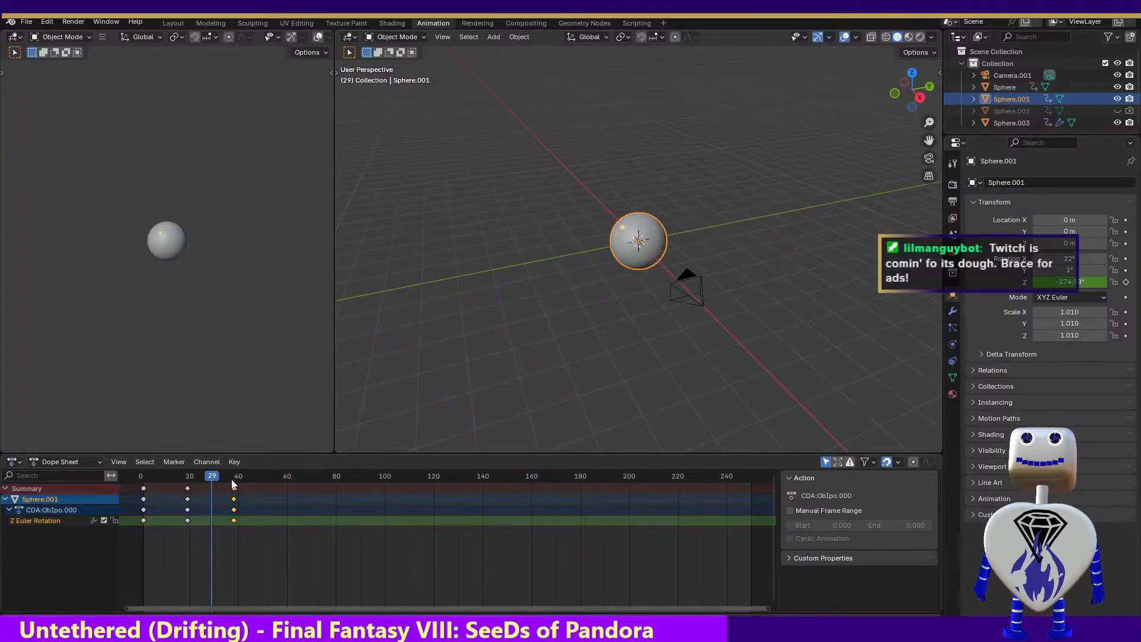
pyautogui.moveTo(196, 476)
pyautogui.mouseDown()
pyautogui.moveTo(166, 476)
pyautogui.moveTo(190, 483)
pyautogui.mouseUp()
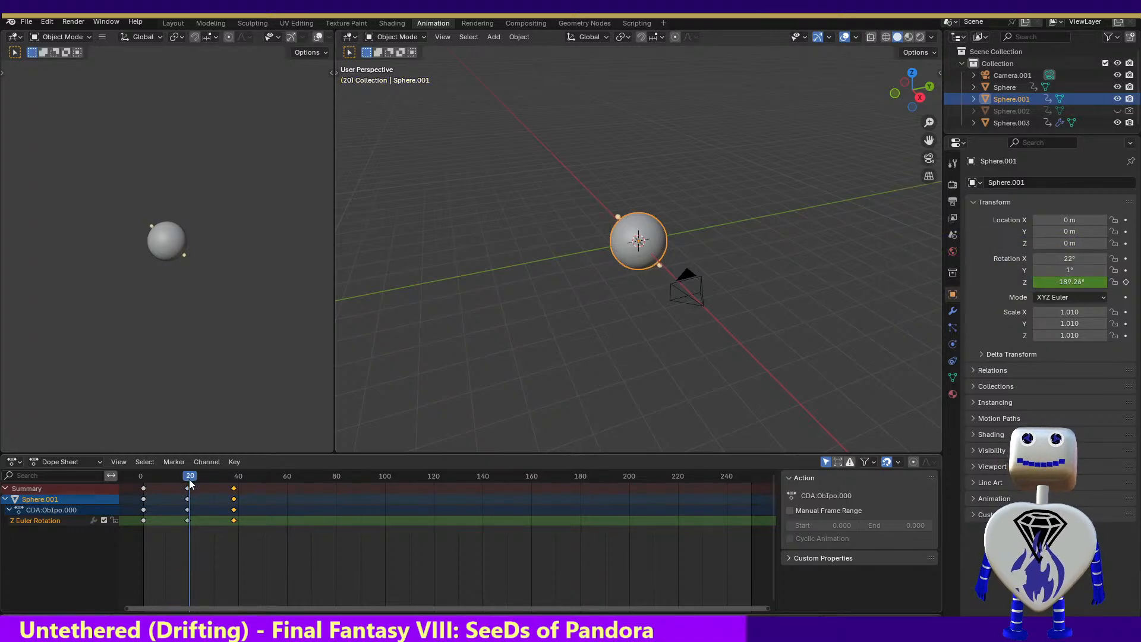
pyautogui.click(75, 22)
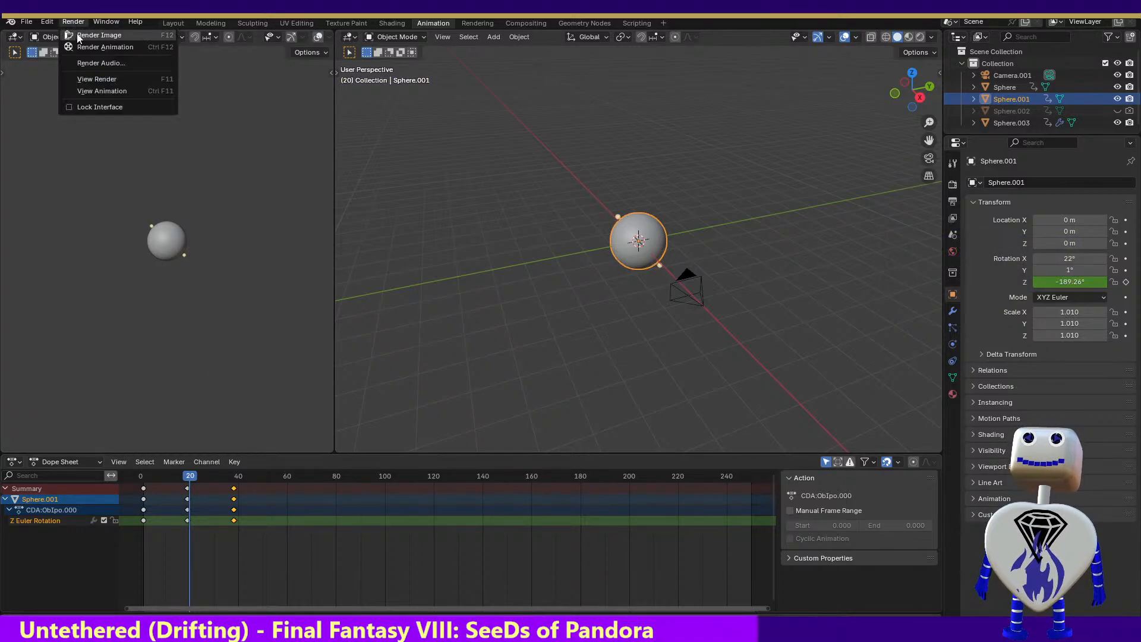
pyautogui.click(78, 37)
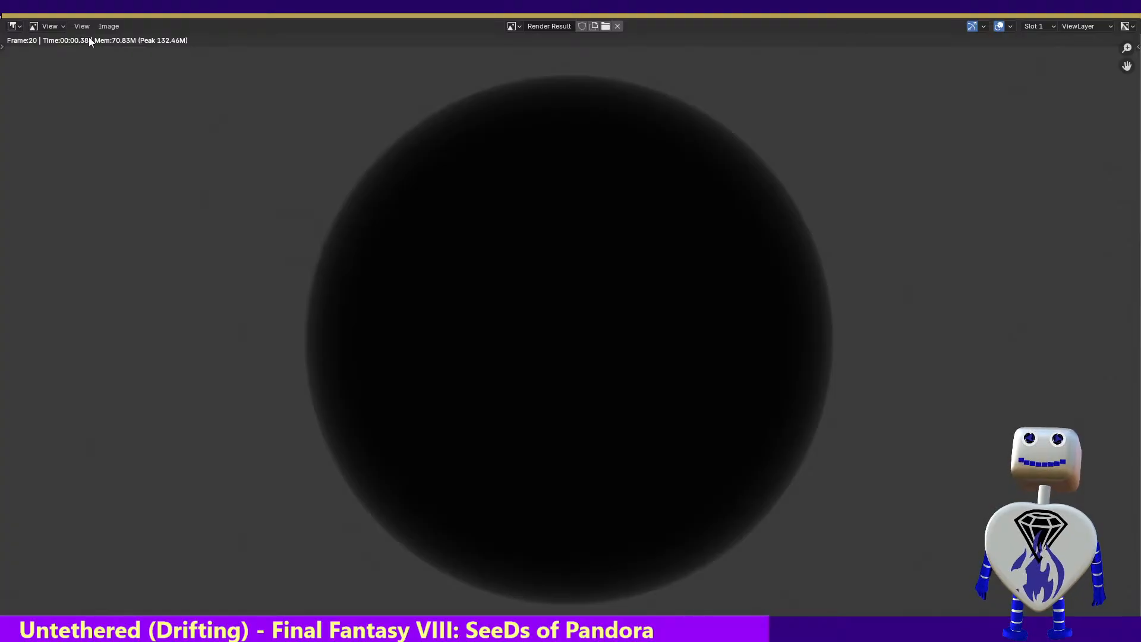
pyautogui.click(1128, 19)
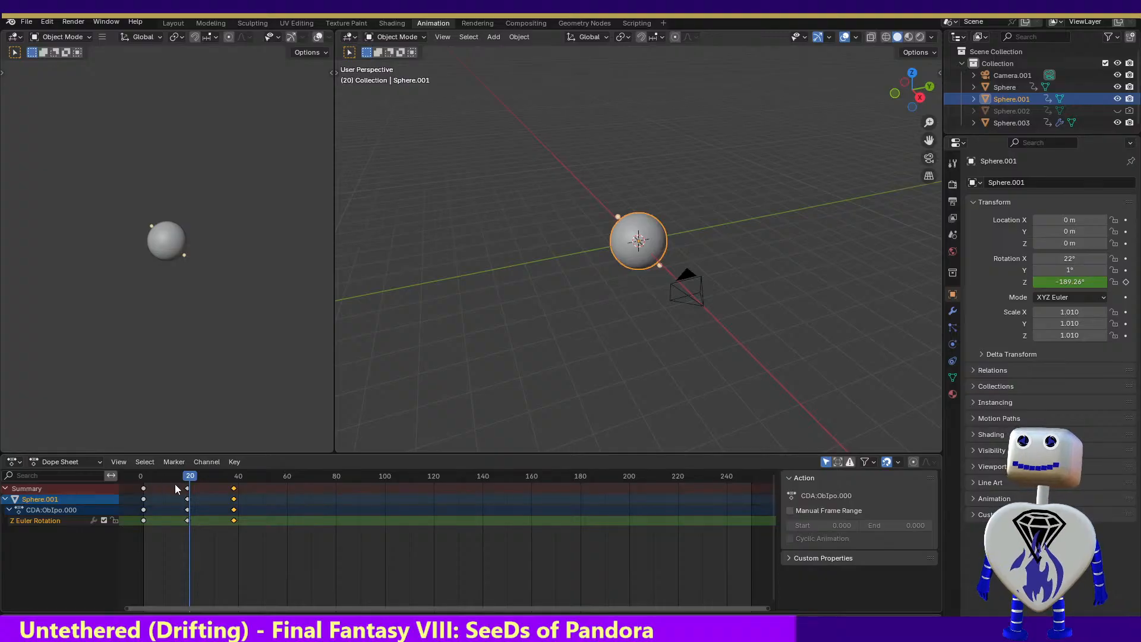
# Play the animation from frame 38 and select Sphere, Sphere.001 and Sphere.003 together
pyautogui.moveTo(189, 483); pyautogui.dragTo(233, 503)
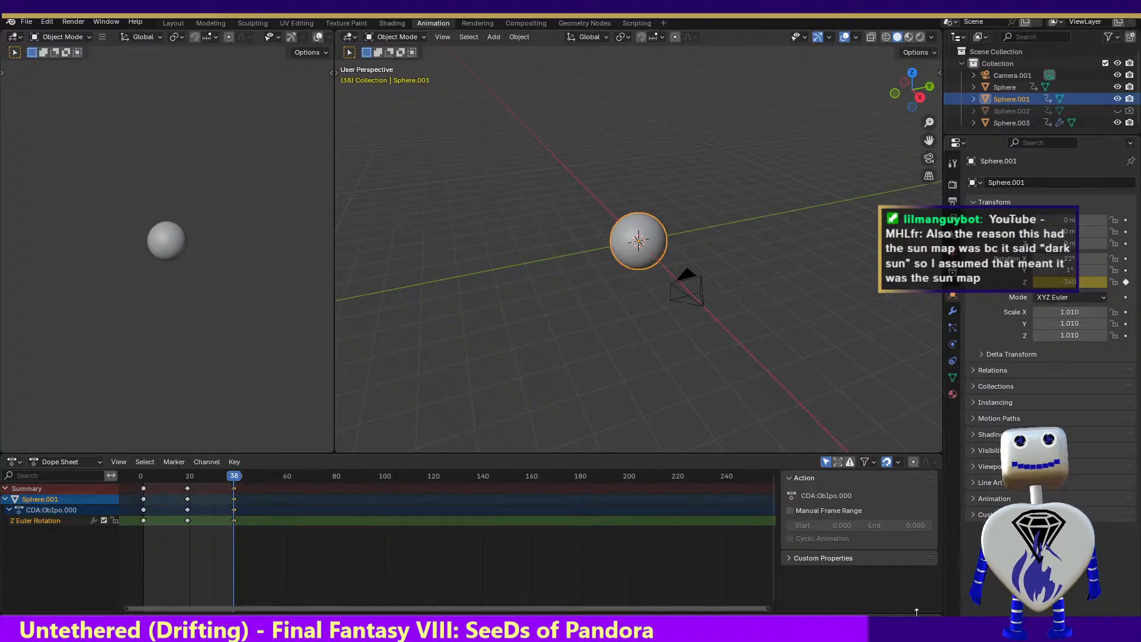
pyautogui.press('space')
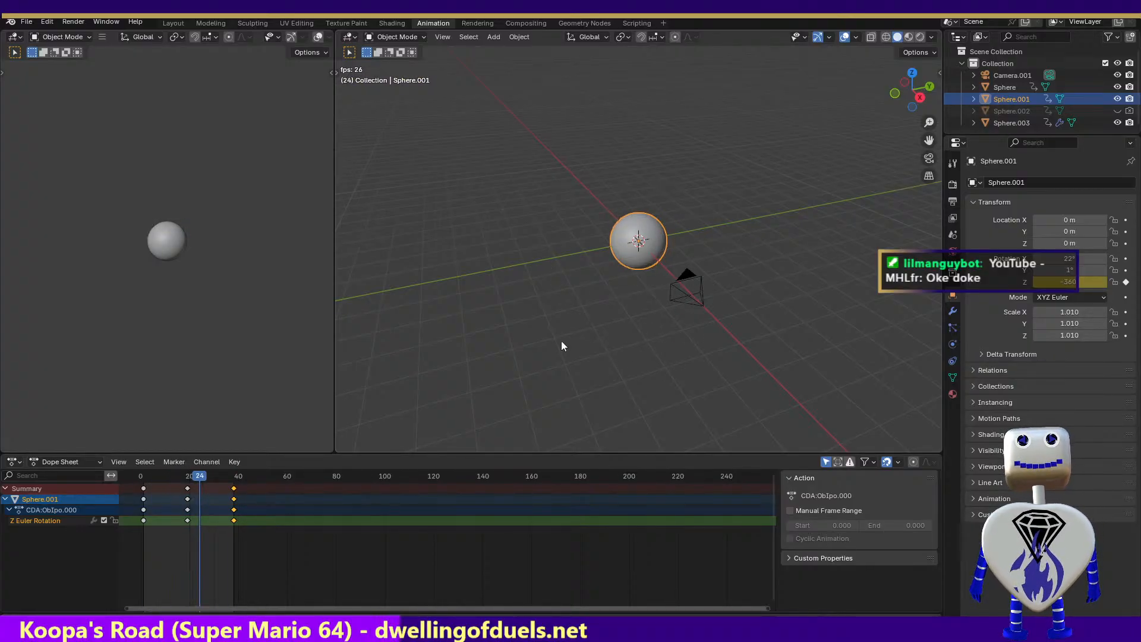
pyautogui.moveTo(541, 166); pyautogui.dragTo(674, 277)
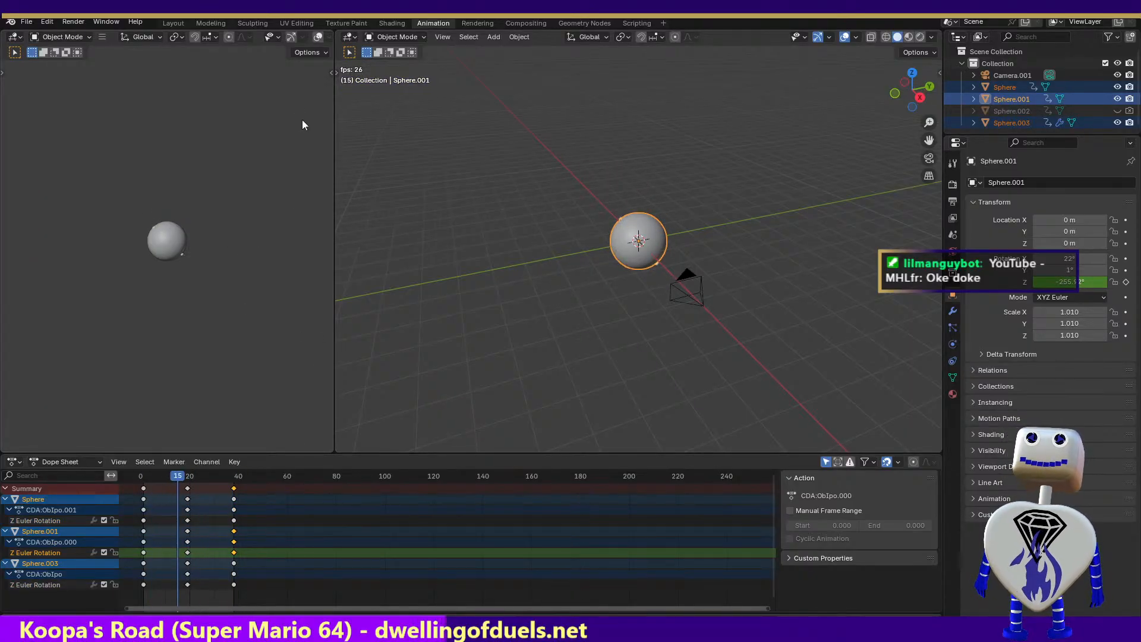
# In the Shading workspace, try an emission strength of 16.3 on Material.003 and check it with a test render
pyautogui.click(253, 23)
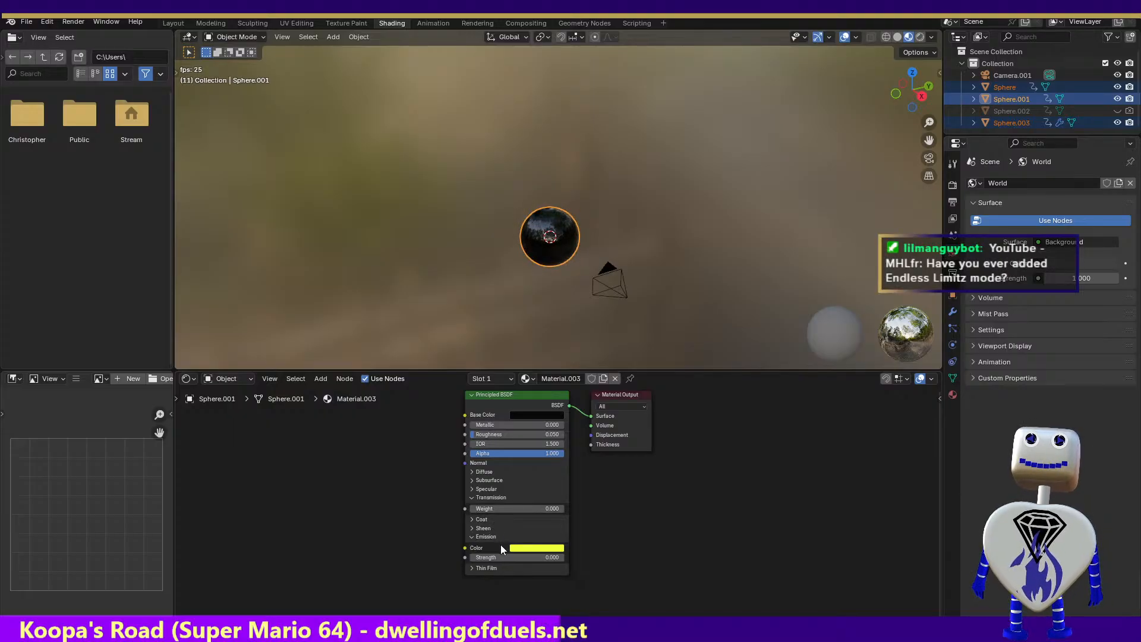
pyautogui.moveTo(473, 557); pyautogui.dragTo(562, 557)
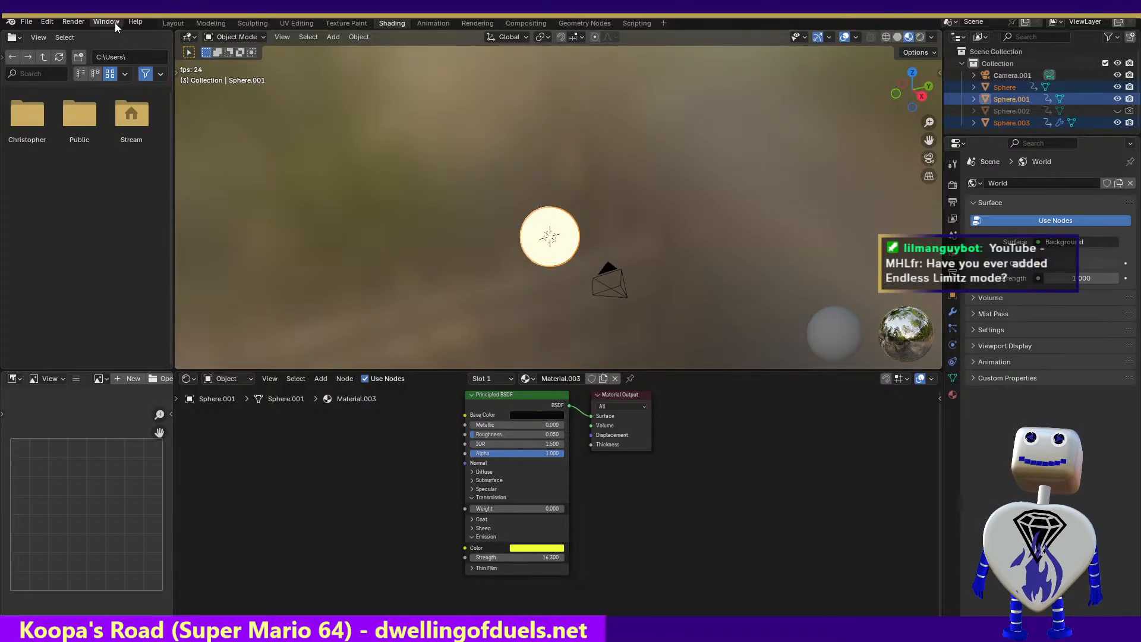
pyautogui.click(74, 21)
pyautogui.click(78, 34)
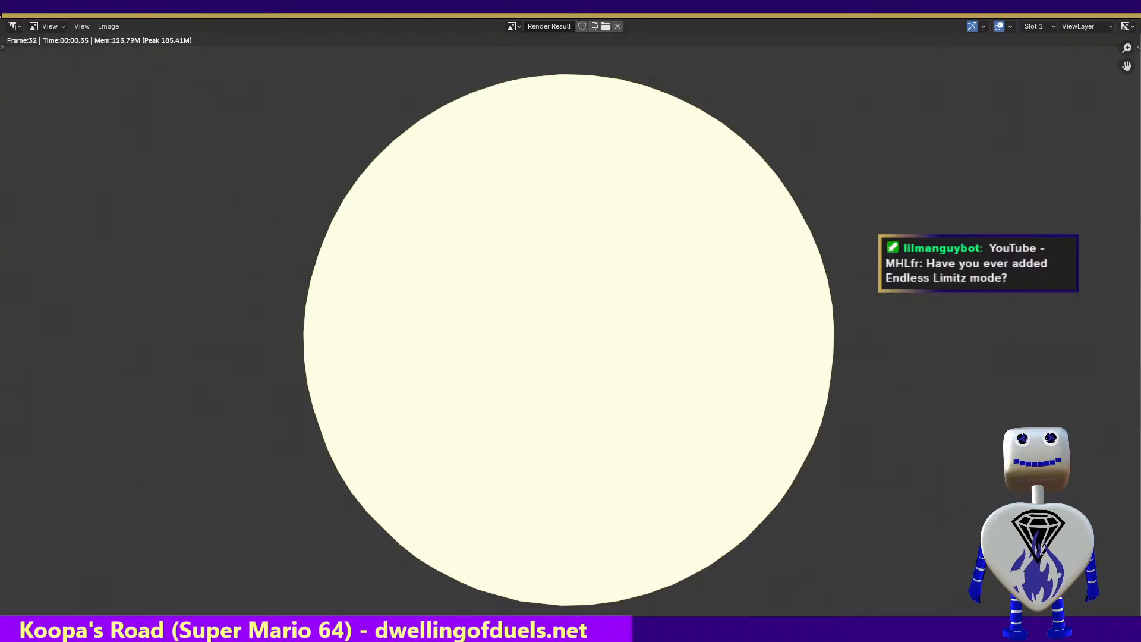
pyautogui.press('Escape')
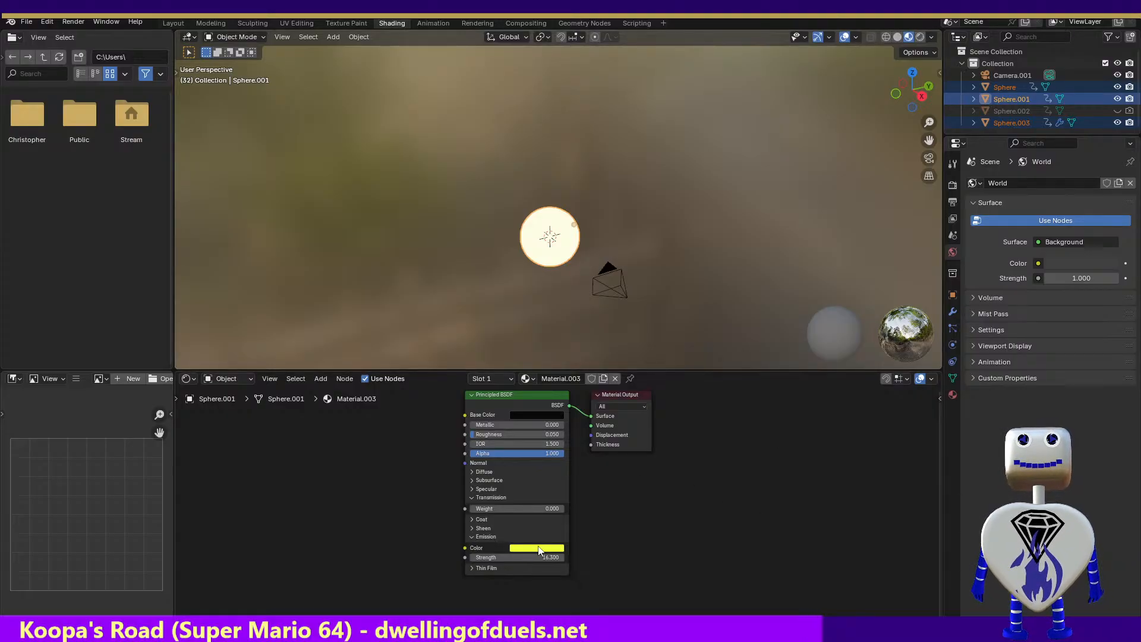
# Try an emission strength of 0.1 on Material.003 and check it with a test render of frame 32
pyautogui.moveTo(536, 556); pyautogui.dragTo(444, 557)
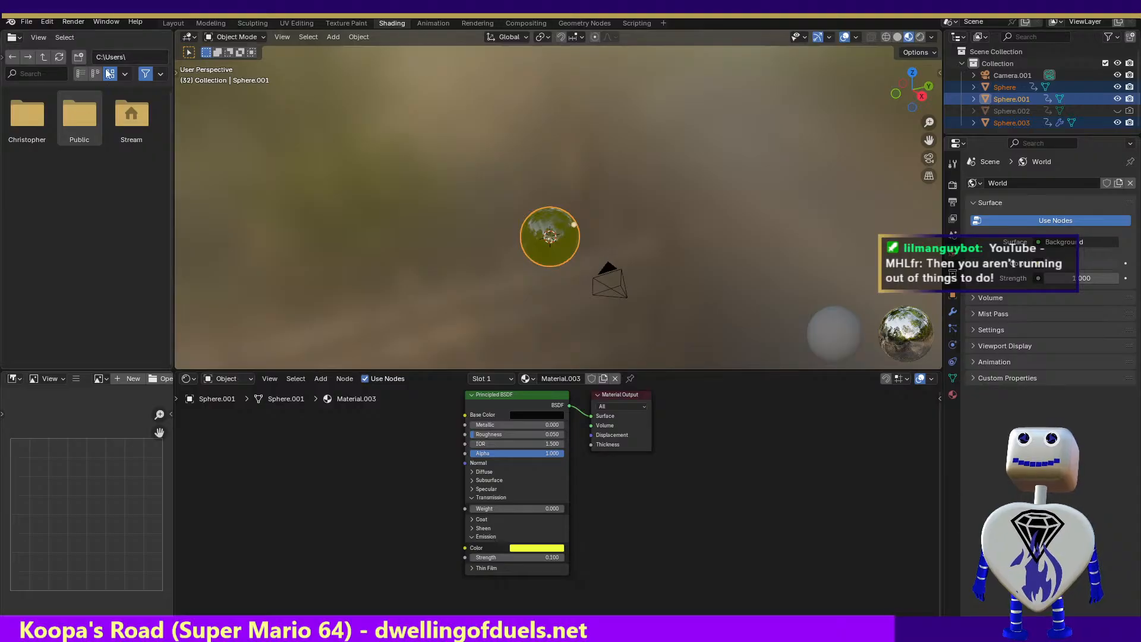
pyautogui.moveTo(173, 125); pyautogui.dragTo(2, 129)
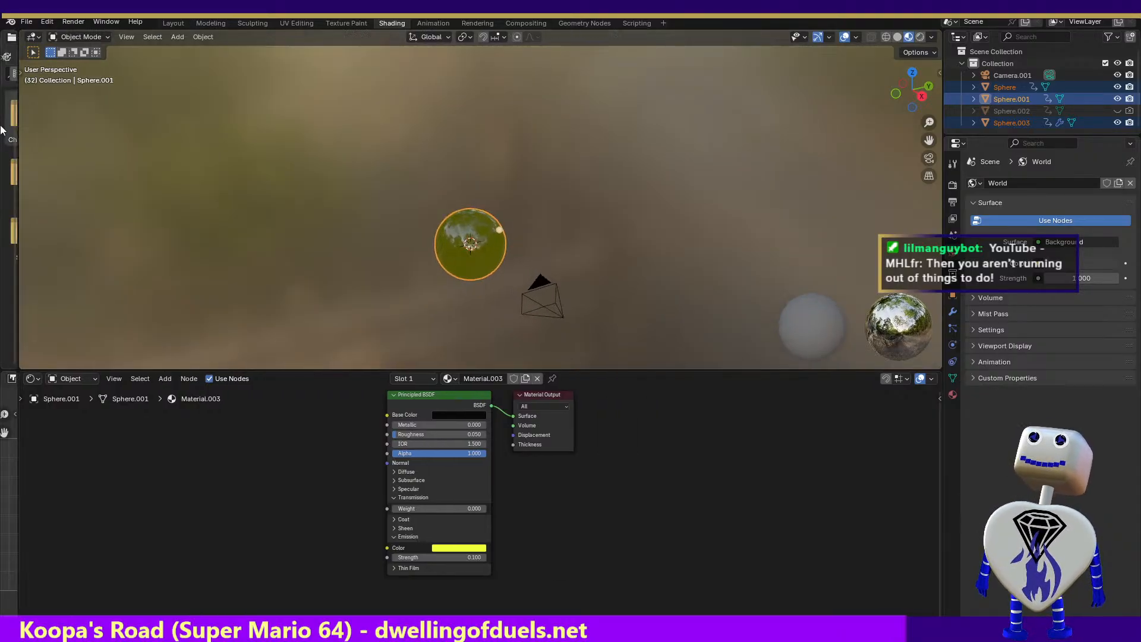
pyautogui.click(70, 21)
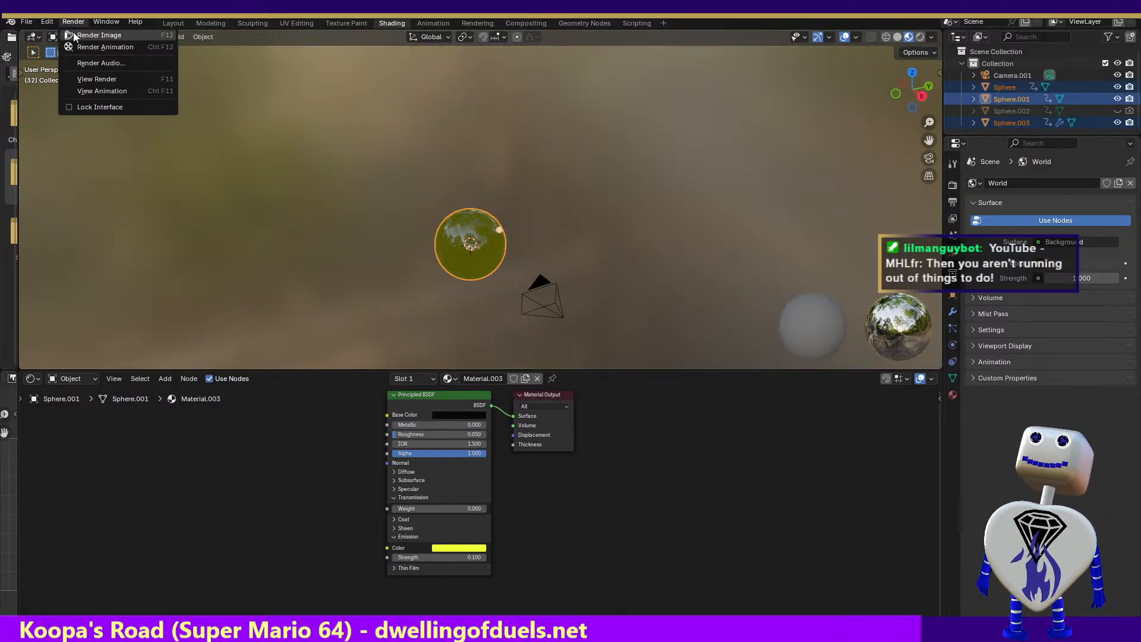
pyautogui.click(71, 35)
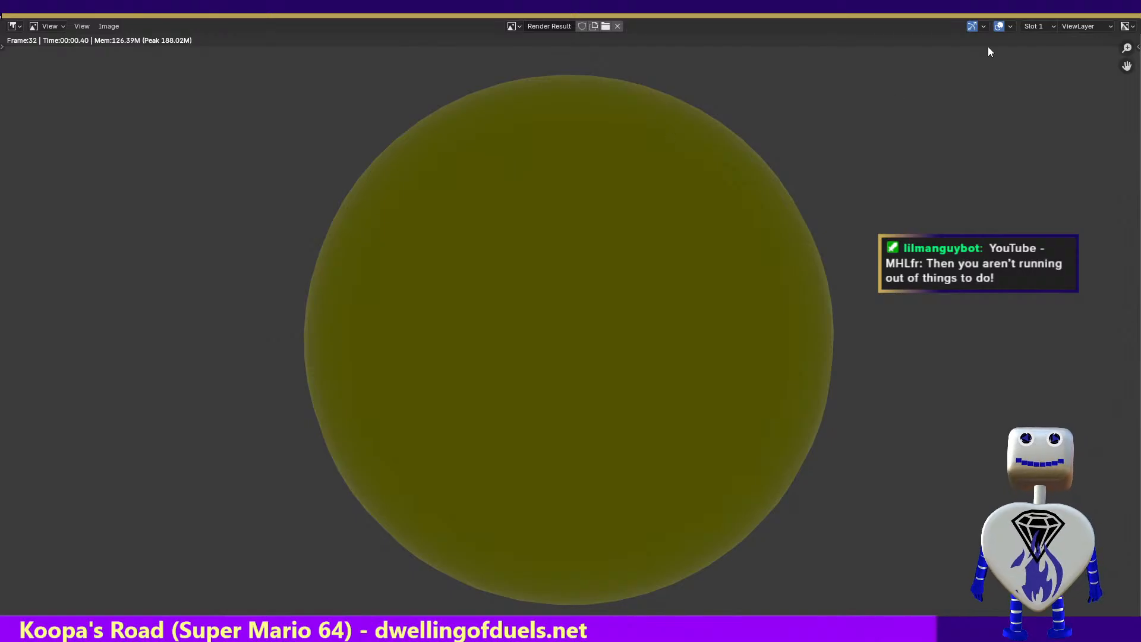
pyautogui.press('Escape')
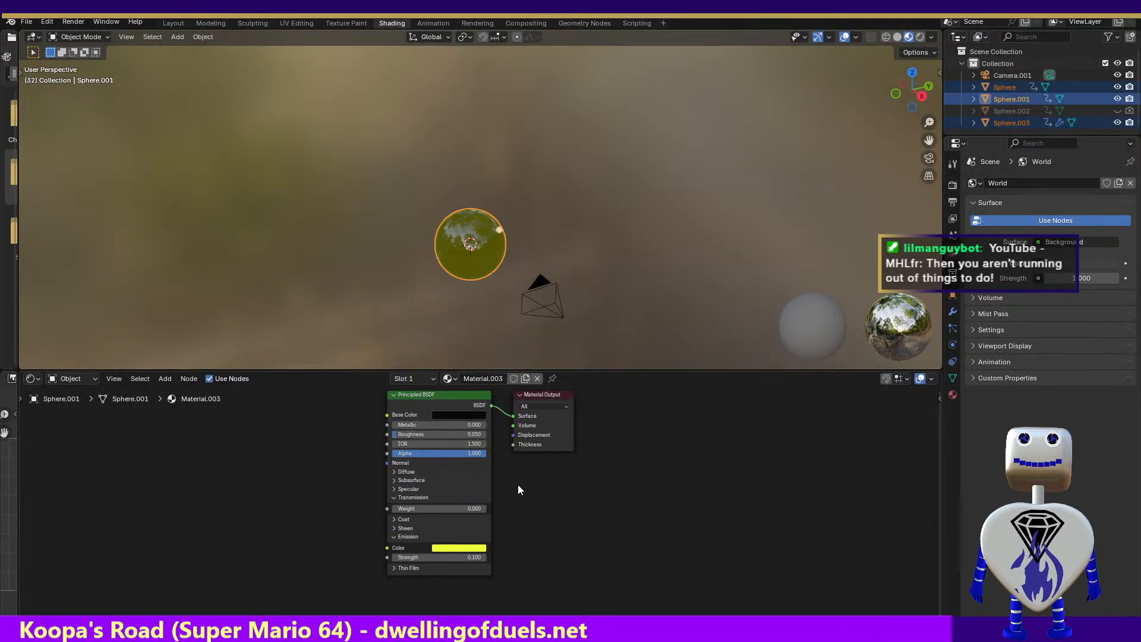
# Lower Material.003's emission strength until the sphere stops glowing and set its specular tint to black
pyautogui.click(393, 489)
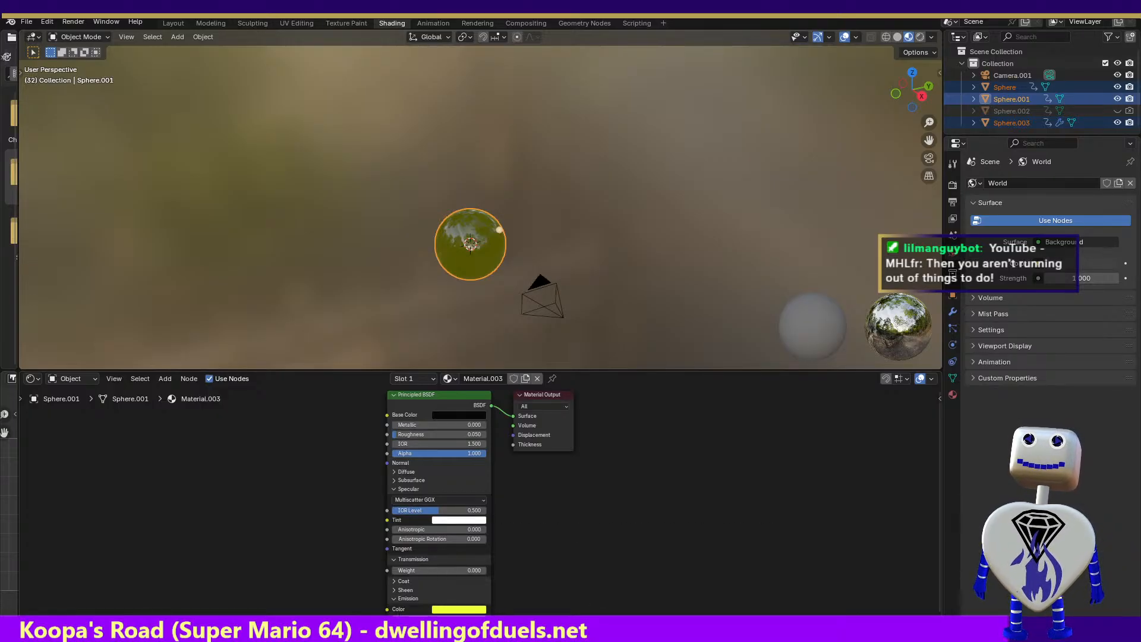
pyautogui.moveTo(439, 618); pyautogui.dragTo(416, 618)
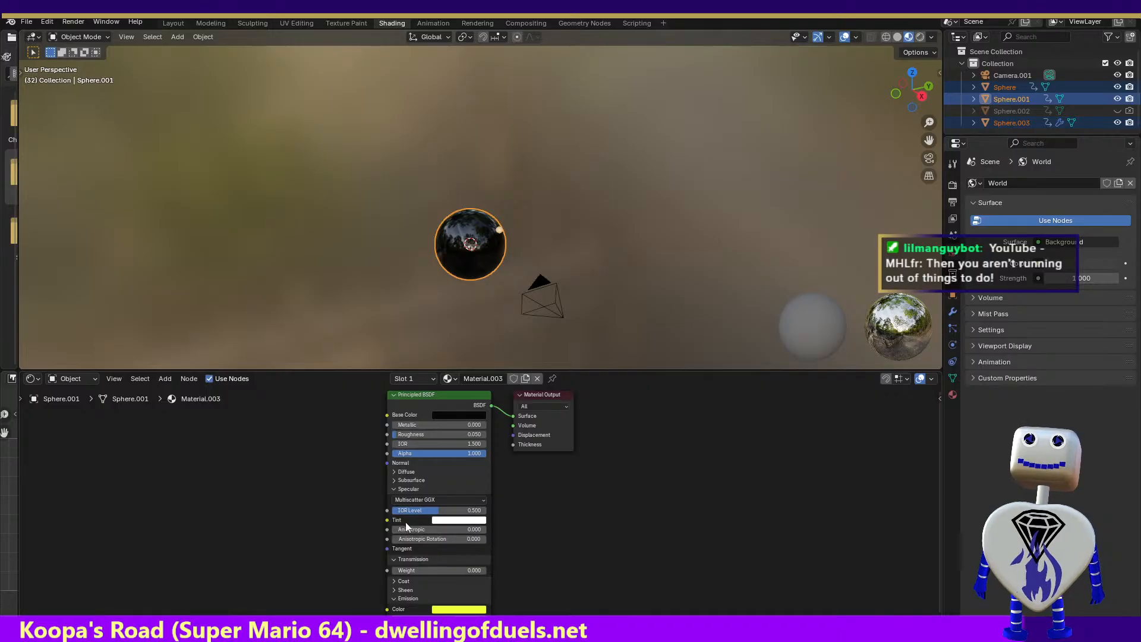
pyautogui.click(394, 471)
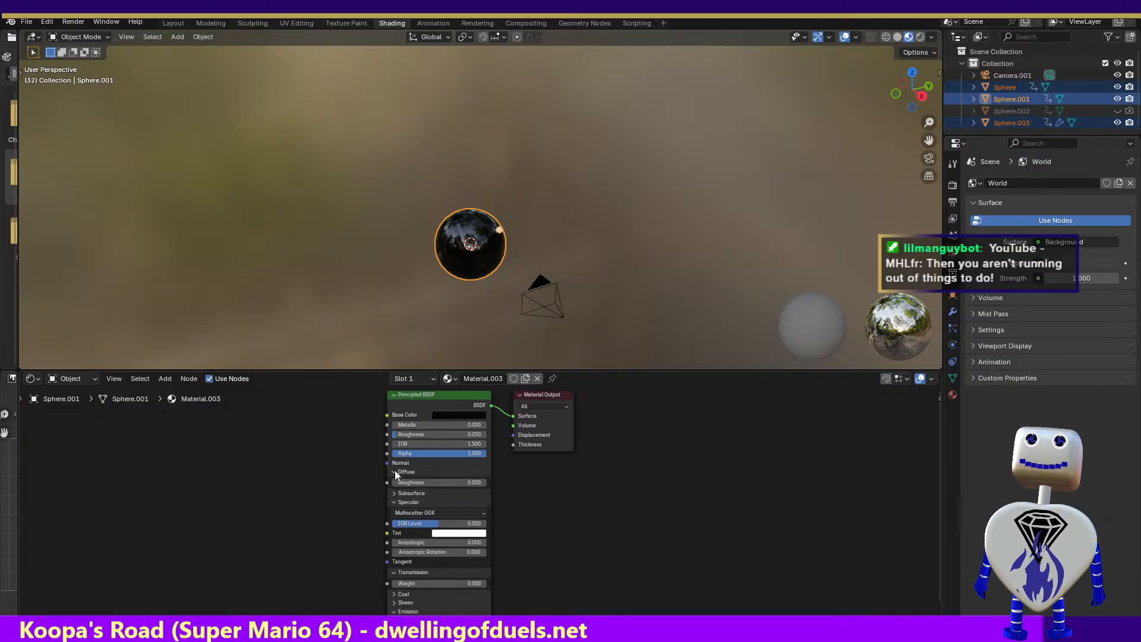
pyautogui.click(461, 534)
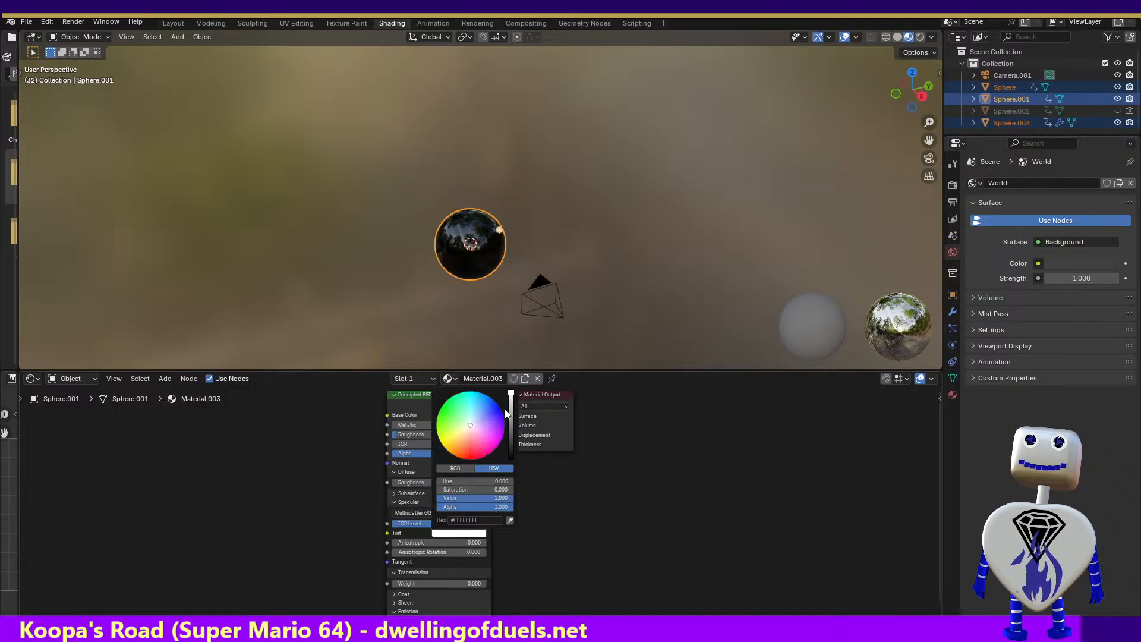
pyautogui.moveTo(512, 399); pyautogui.dragTo(512, 458)
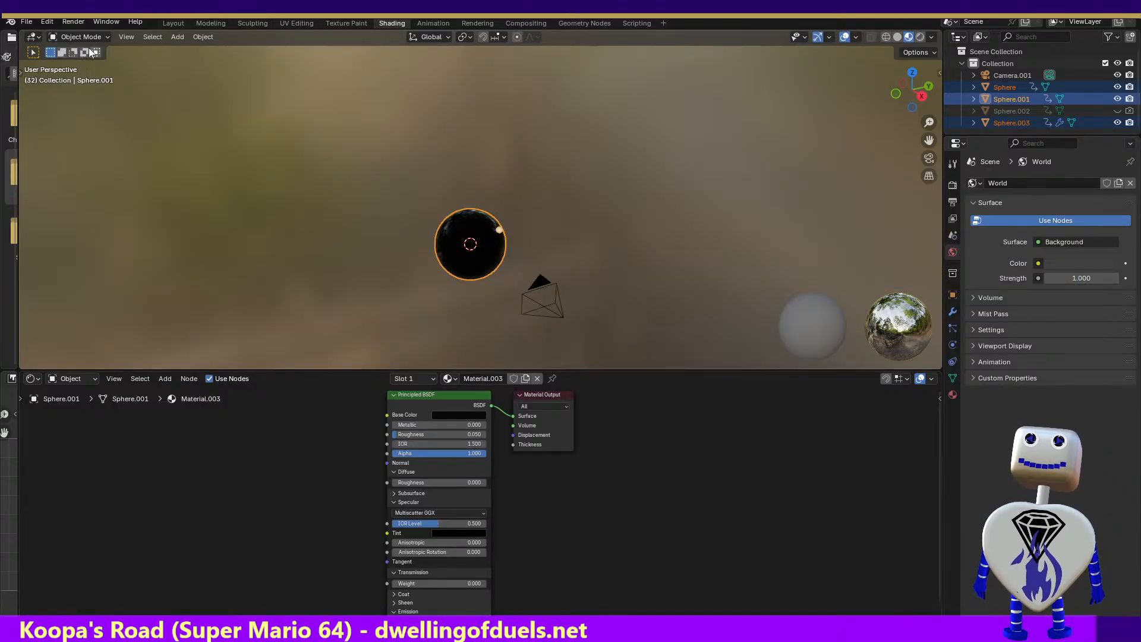
# Render a test image of frame 32 to check the black specular tint and close the result
pyautogui.click(72, 22)
pyautogui.click(75, 36)
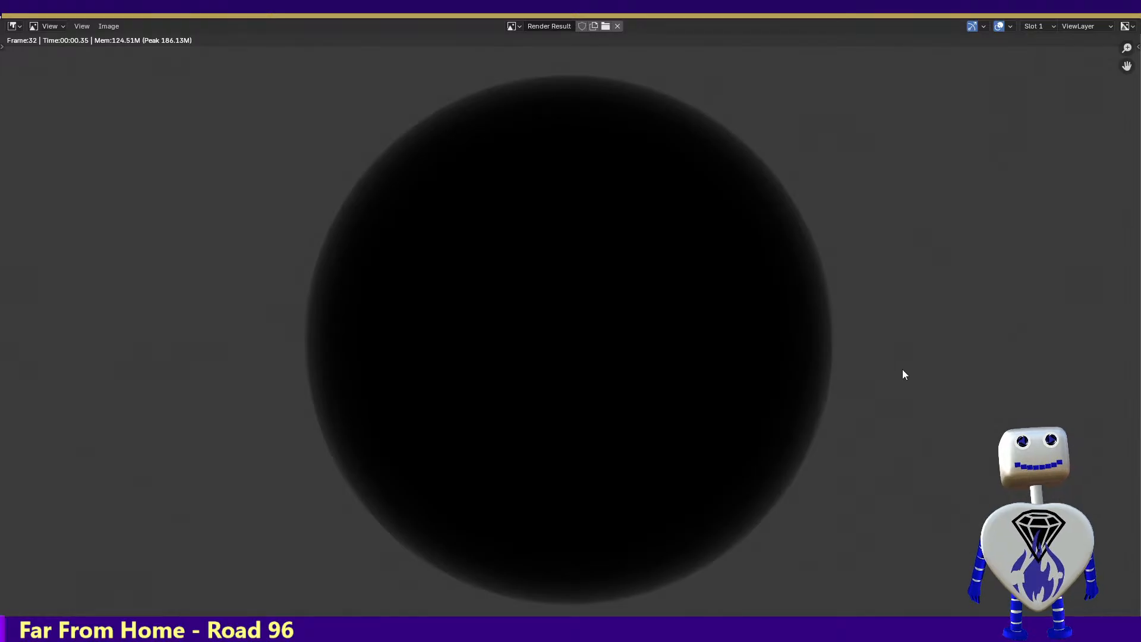
pyautogui.press('Escape')
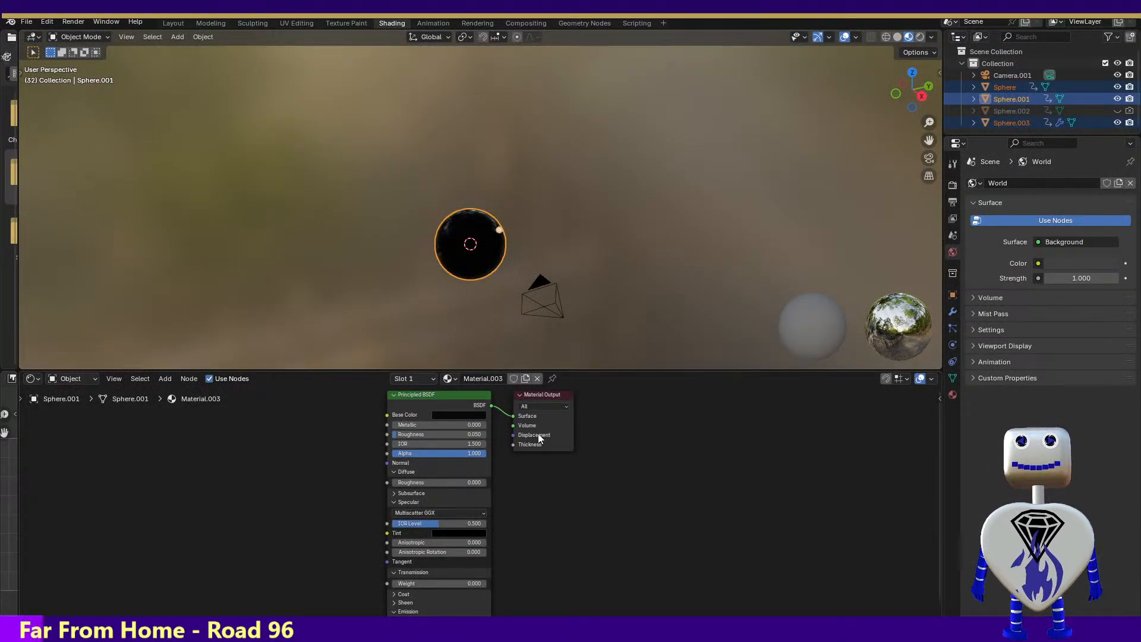
# Select Sphere.003 and go to frame 31 of its rotation animation in the Animation workspace
pyautogui.click(500, 233)
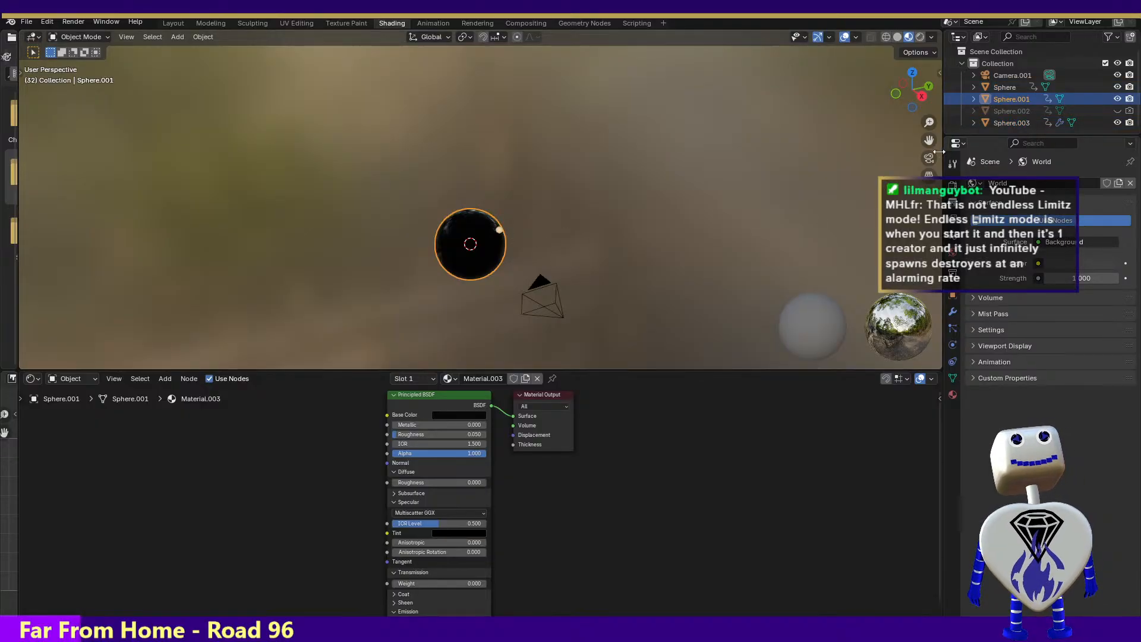
pyautogui.click(1010, 124)
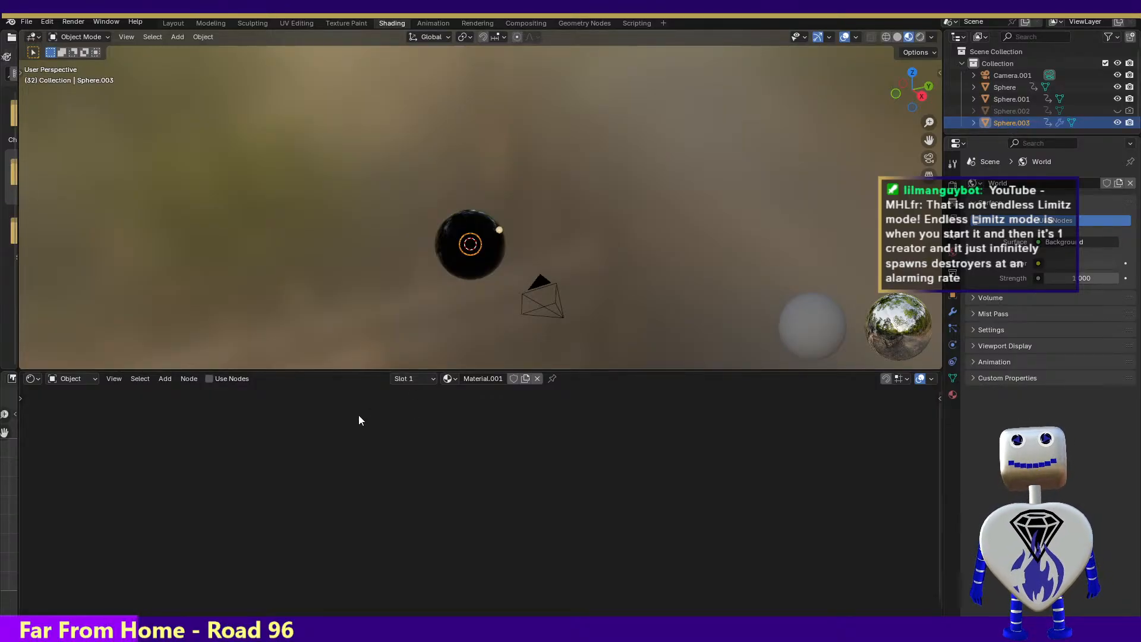
pyautogui.click(433, 23)
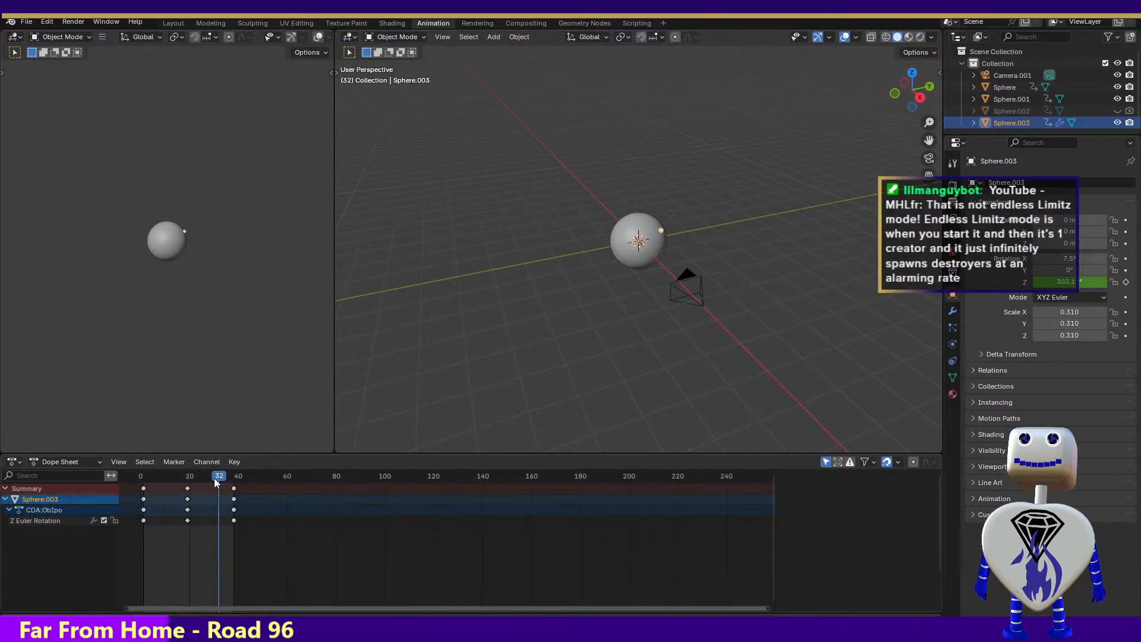
pyautogui.moveTo(215, 482)
pyautogui.mouseDown()
pyautogui.moveTo(180, 477)
pyautogui.moveTo(231, 473)
pyautogui.moveTo(216, 476)
pyautogui.mouseUp()
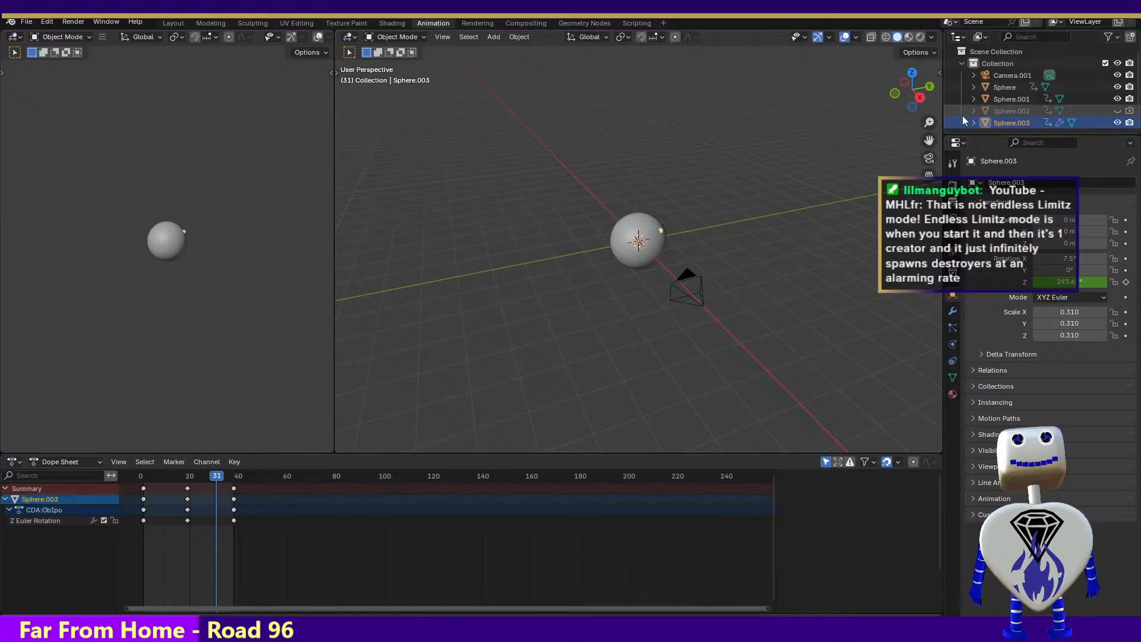
# Select Sphere and toggle the visibility of Sphere and Sphere.002 to check what each one contributes
pyautogui.click(999, 87)
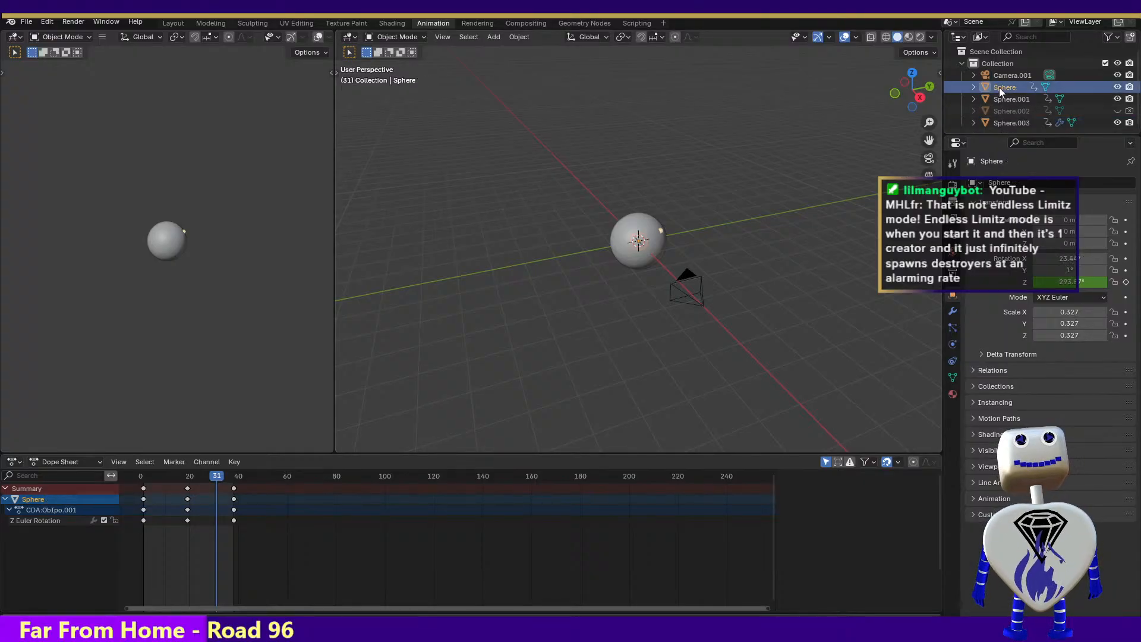
pyautogui.click(1116, 87)
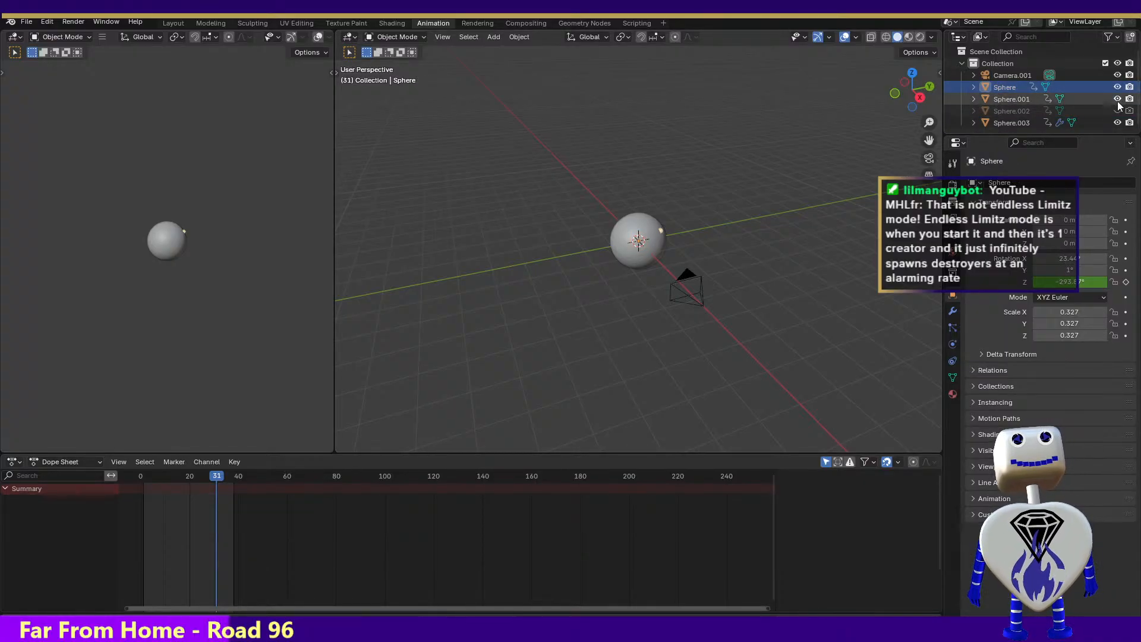
pyautogui.click(1117, 111)
pyautogui.click(1117, 111)
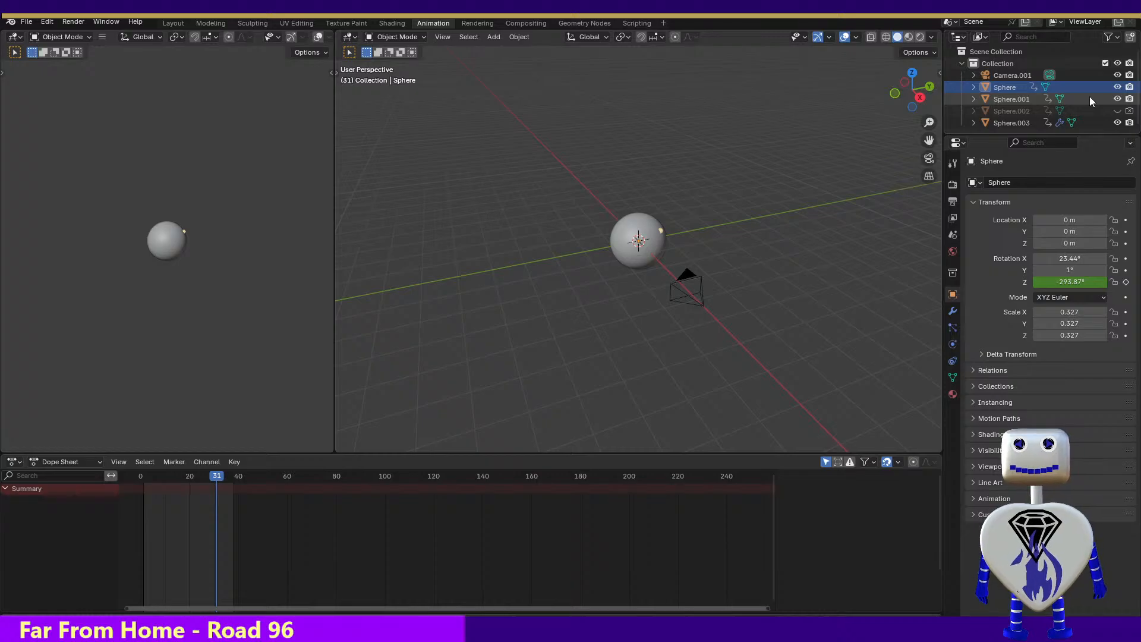
# Switch to Unity, run Celestial Crash and open the description of level 6, Endless Mode, in the level list
pyautogui.hotkey('alt', 'Tab')
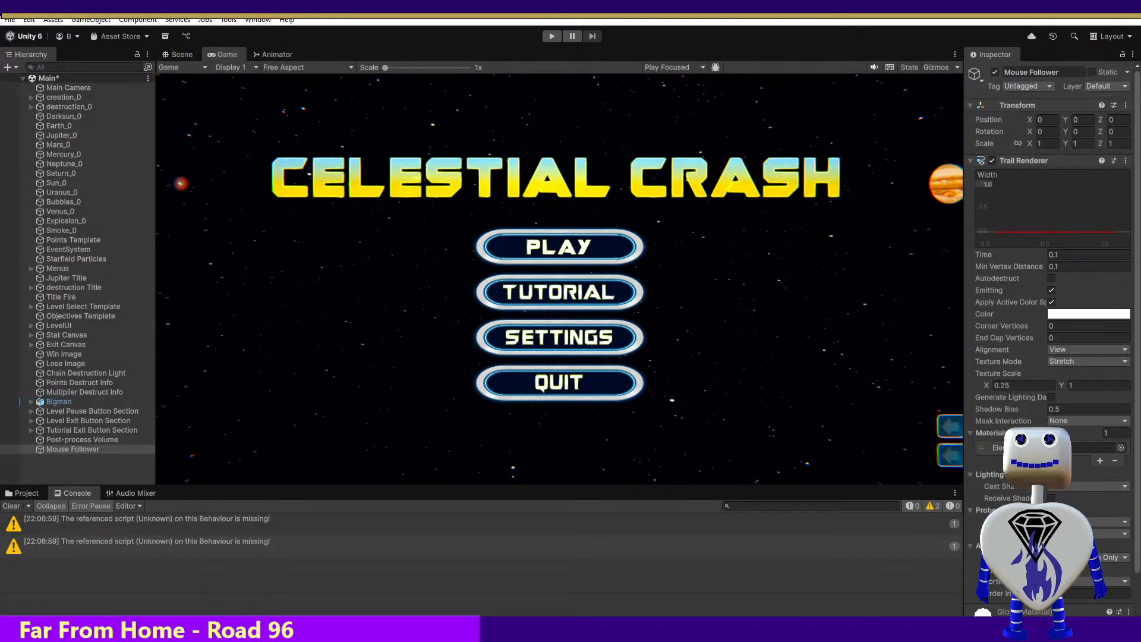
pyautogui.click(552, 36)
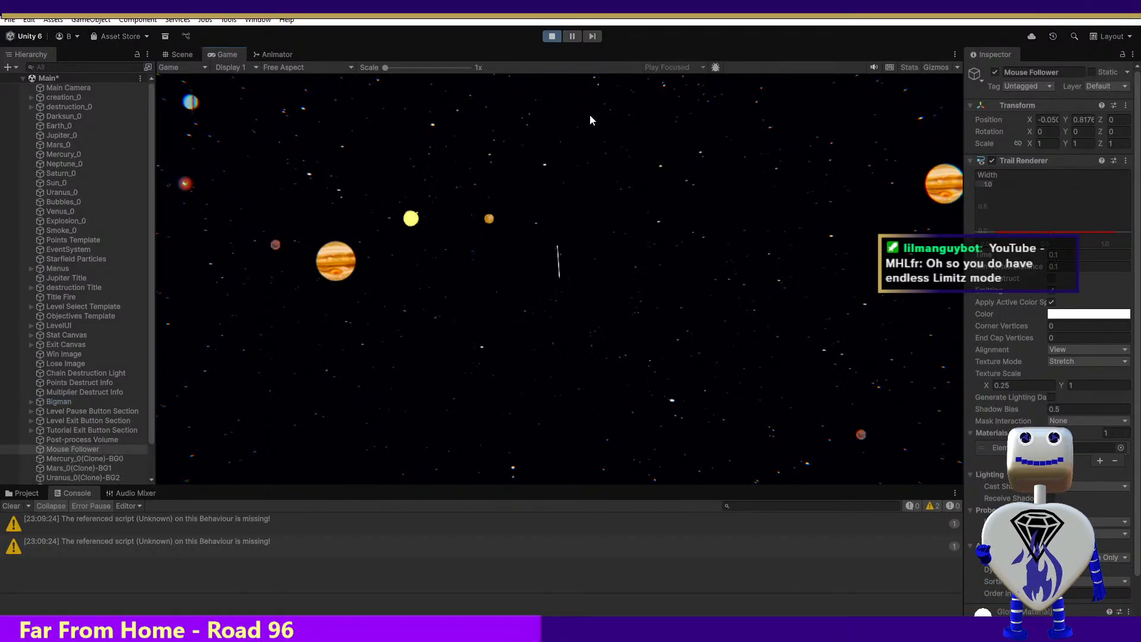
pyautogui.click(576, 246)
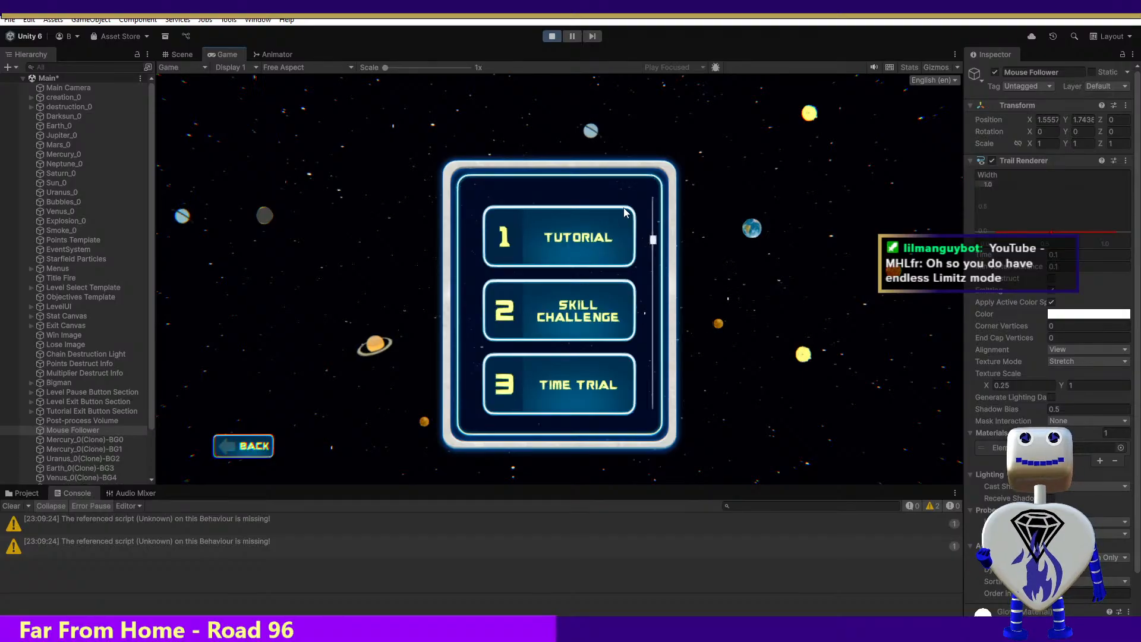
pyautogui.scroll(-3, 656, 244)
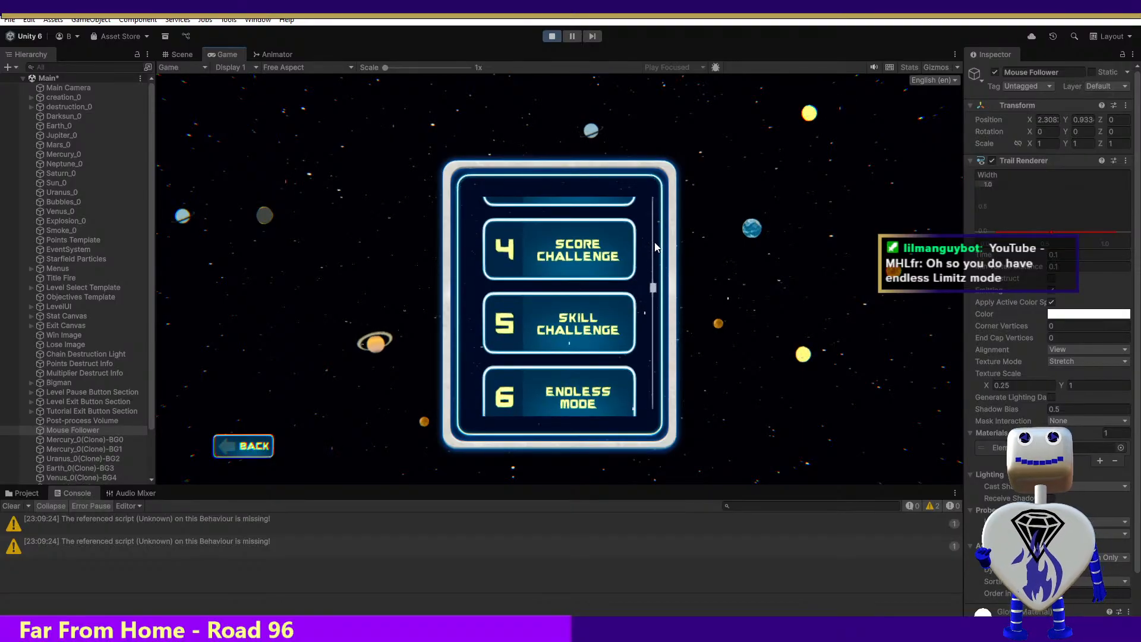
pyautogui.moveTo(656, 260); pyautogui.dragTo(656, 262)
pyautogui.click(558, 299)
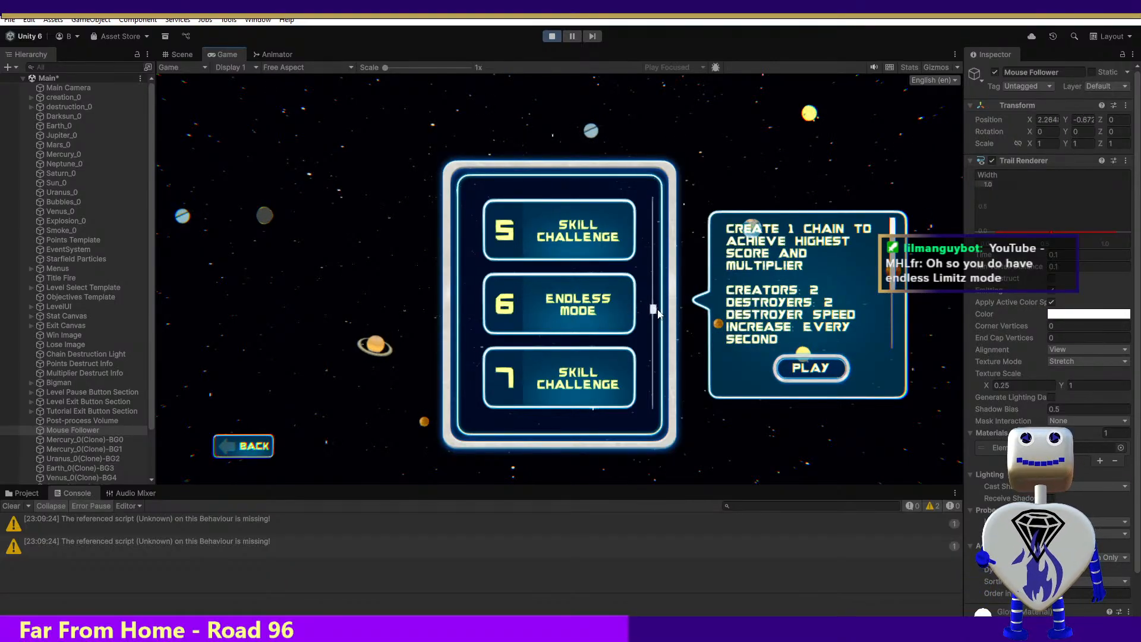
# Look through the remaining levels and open the description of level 11, Endless Mode
pyautogui.scroll(-3, 654, 314)
pyautogui.scroll(-1, 654, 314)
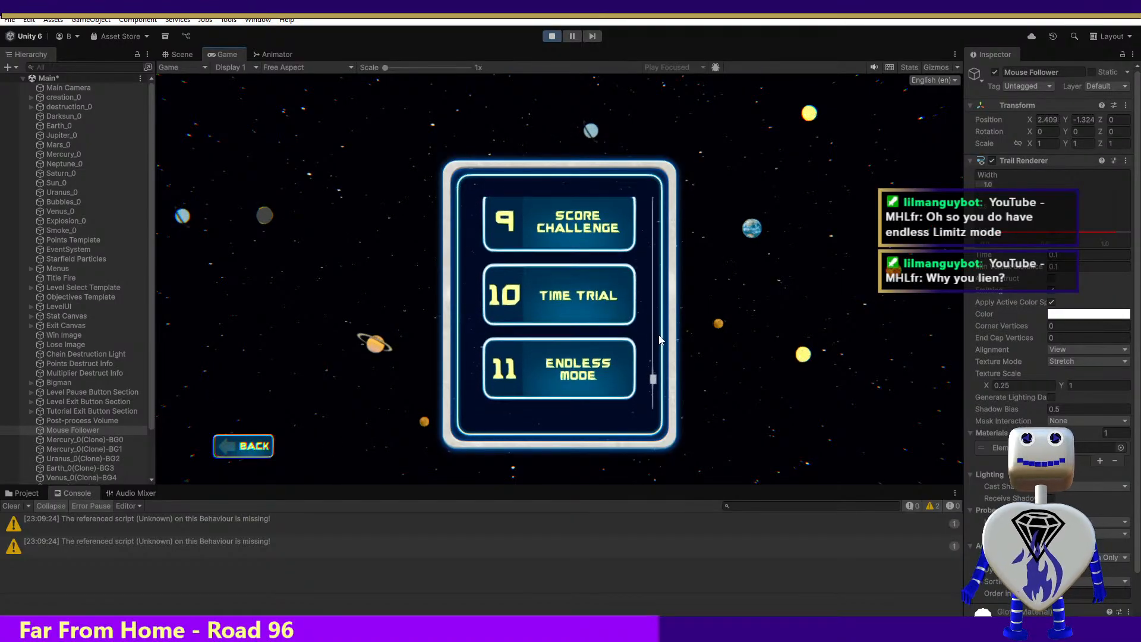
pyautogui.scroll(1, 663, 318)
pyautogui.scroll(6, 664, 315)
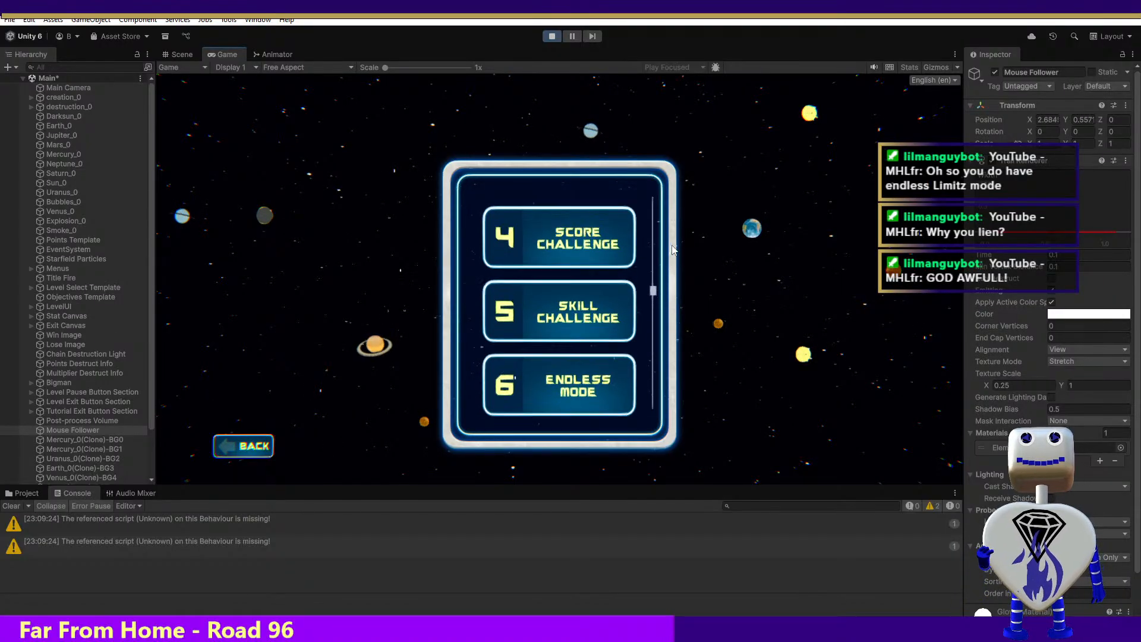
pyautogui.scroll(-3, 668, 279)
pyautogui.scroll(-4, 667, 309)
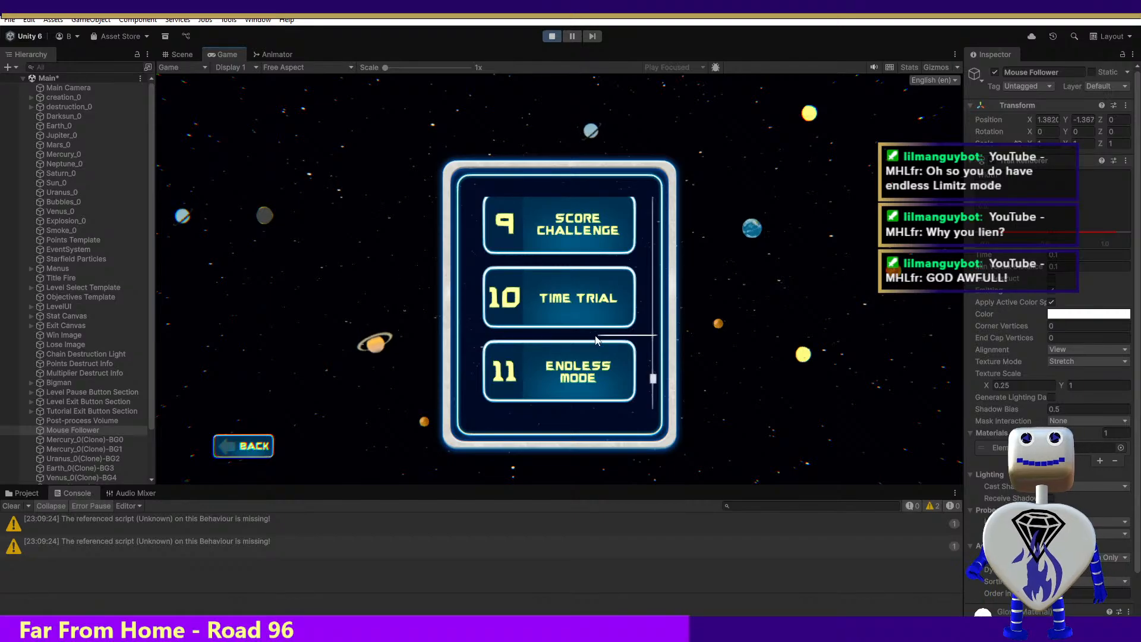
pyautogui.click(580, 360)
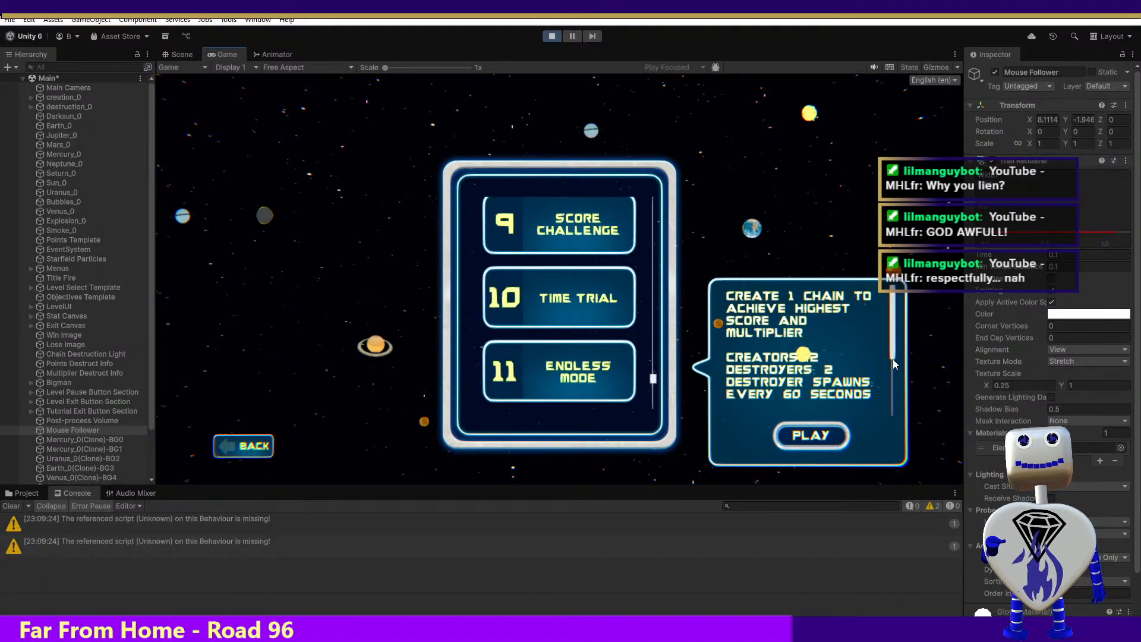
# Read through the description of level 11 and stop the running game
pyautogui.scroll(-1, 835, 349)
pyautogui.moveTo(836, 349); pyautogui.dragTo(851, 398)
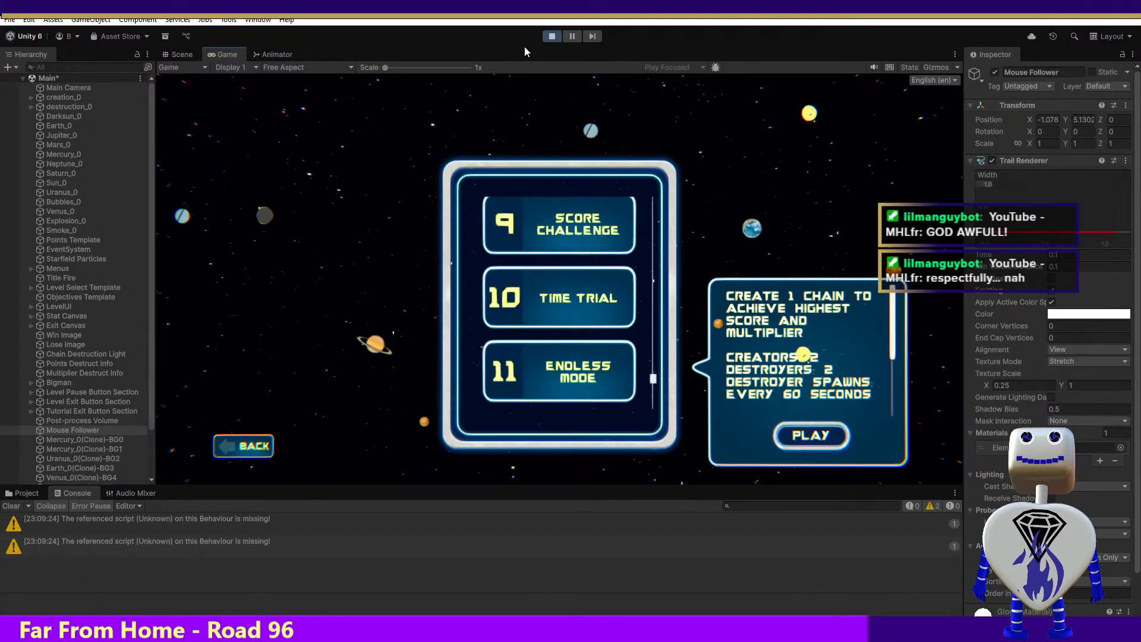
pyautogui.click(552, 36)
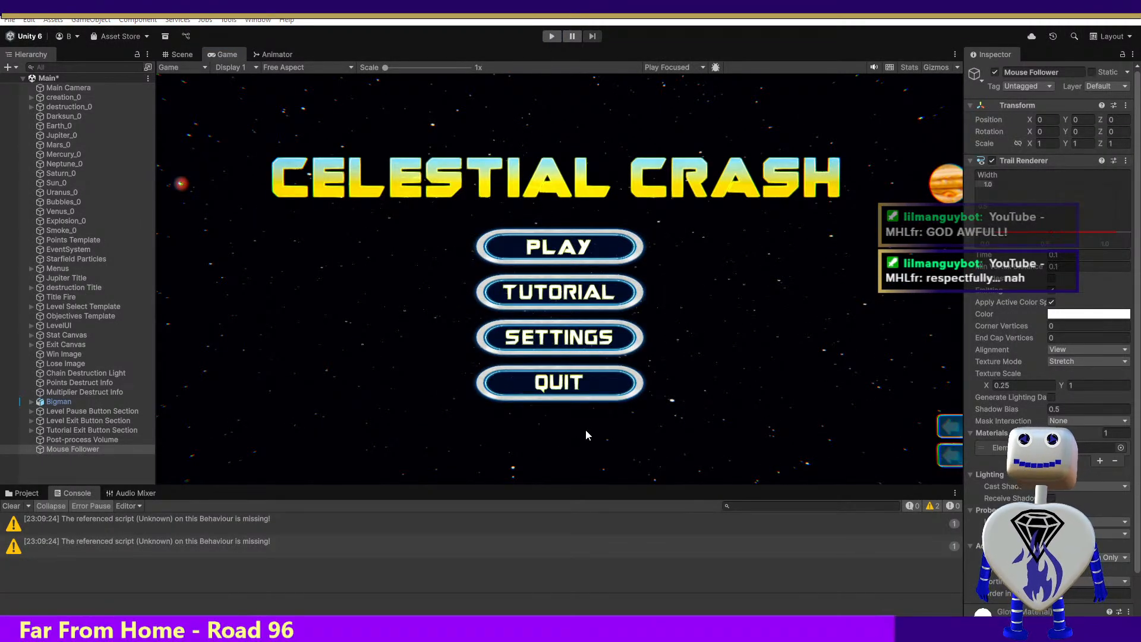
# Switch back to Blender and toggle the visibility of Sphere and Sphere.001 to check which parts they cover
pyautogui.hotkey('alt', 'Tab')
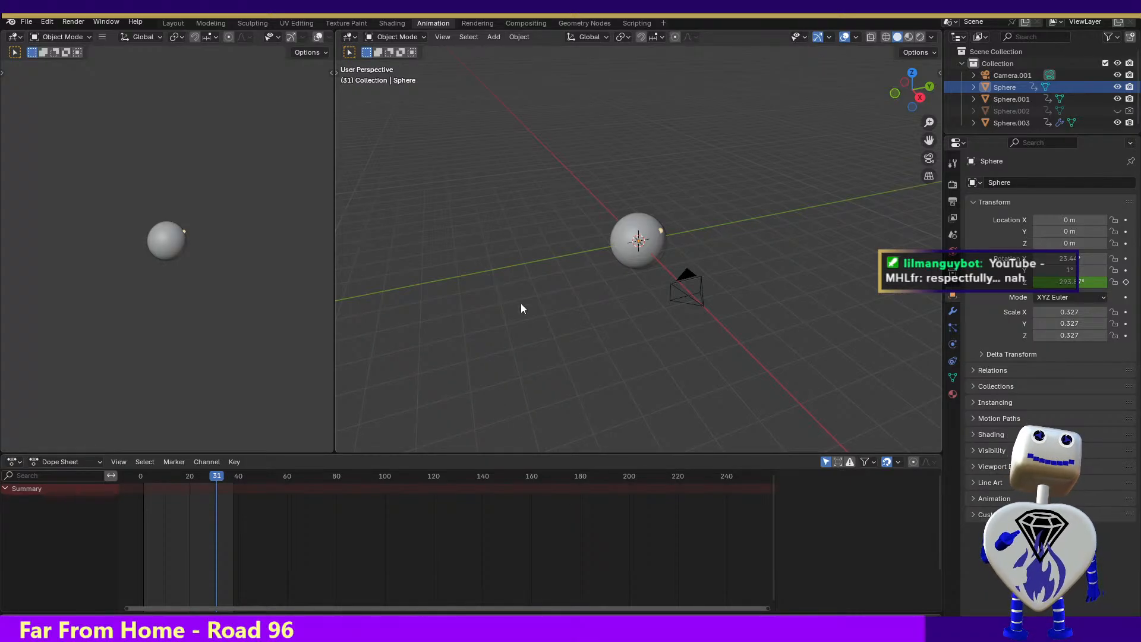
pyautogui.click(1118, 88)
pyautogui.click(1118, 88)
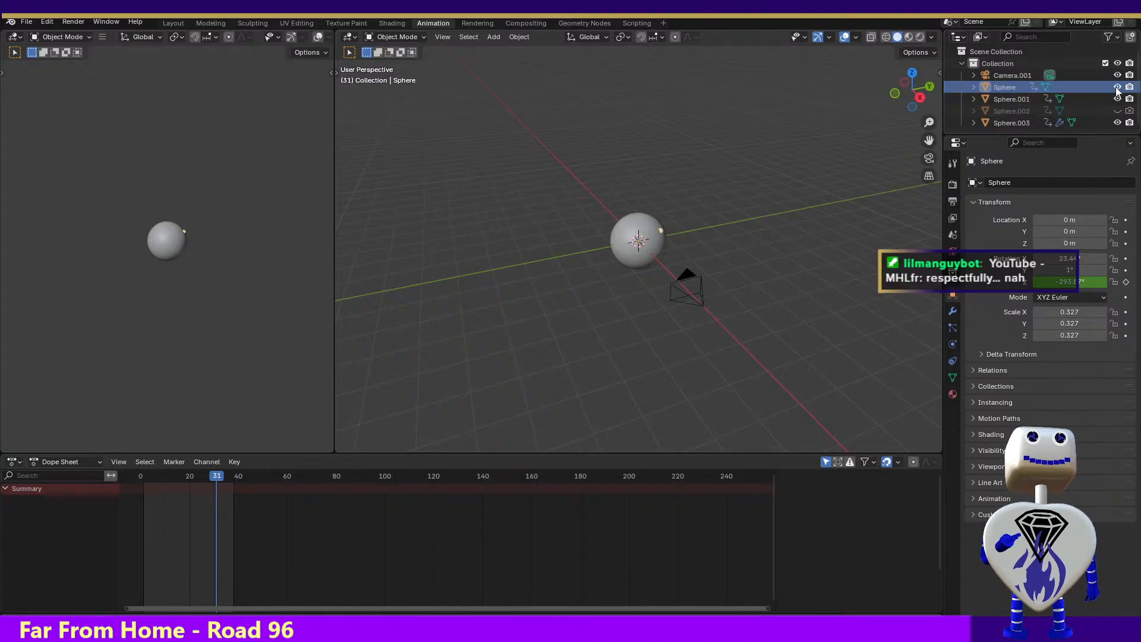
pyautogui.click(1117, 98)
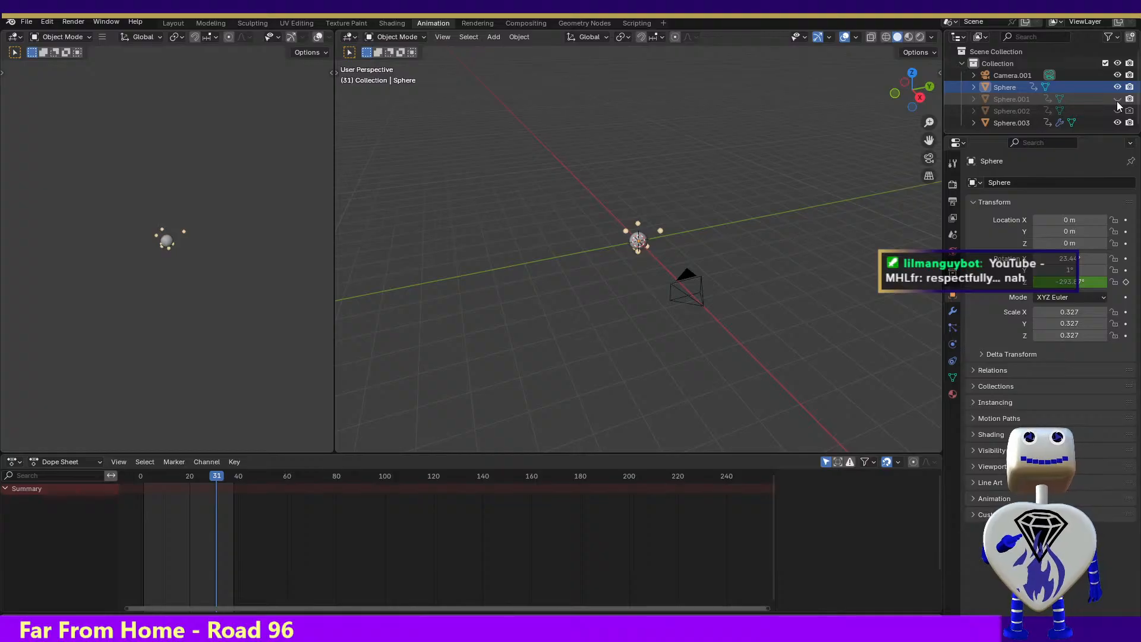
pyautogui.click(1117, 100)
# Go to frame 36 of Sphere.003's rotation animation and switch to the Shading workspace
pyautogui.click(1007, 122)
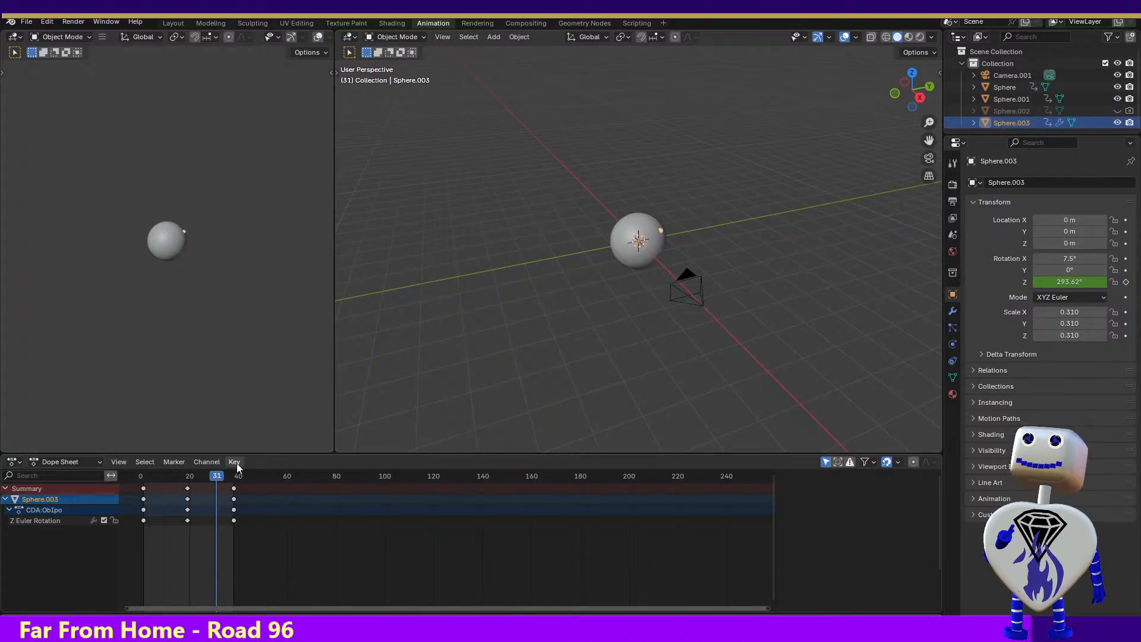
pyautogui.moveTo(221, 475)
pyautogui.mouseDown()
pyautogui.moveTo(140, 475)
pyautogui.moveTo(229, 476)
pyautogui.mouseUp()
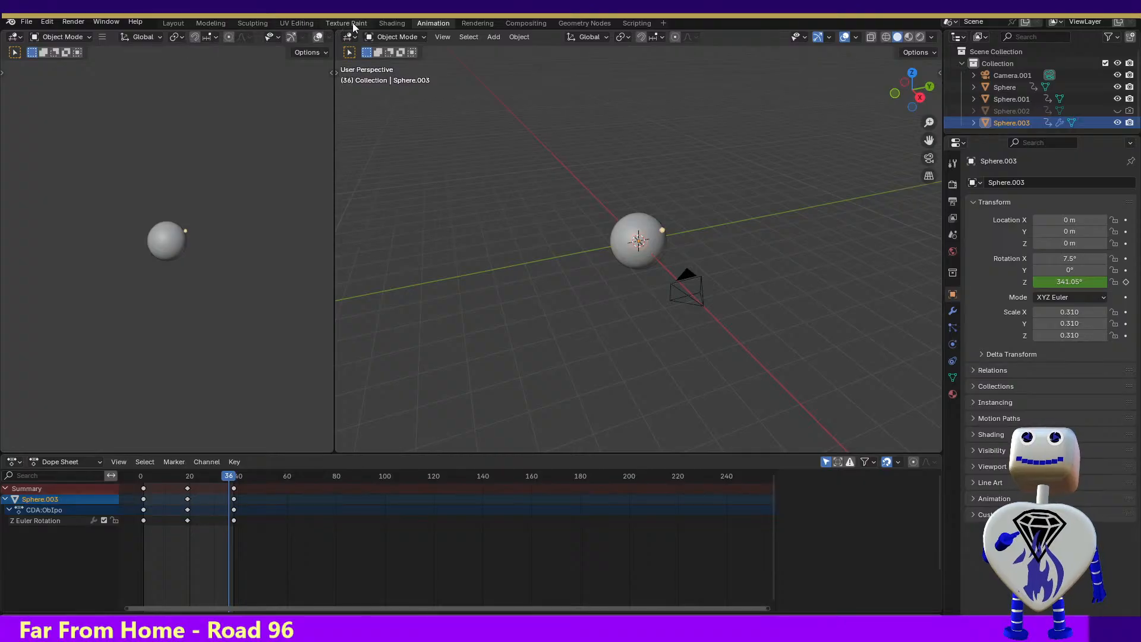
pyautogui.click(400, 22)
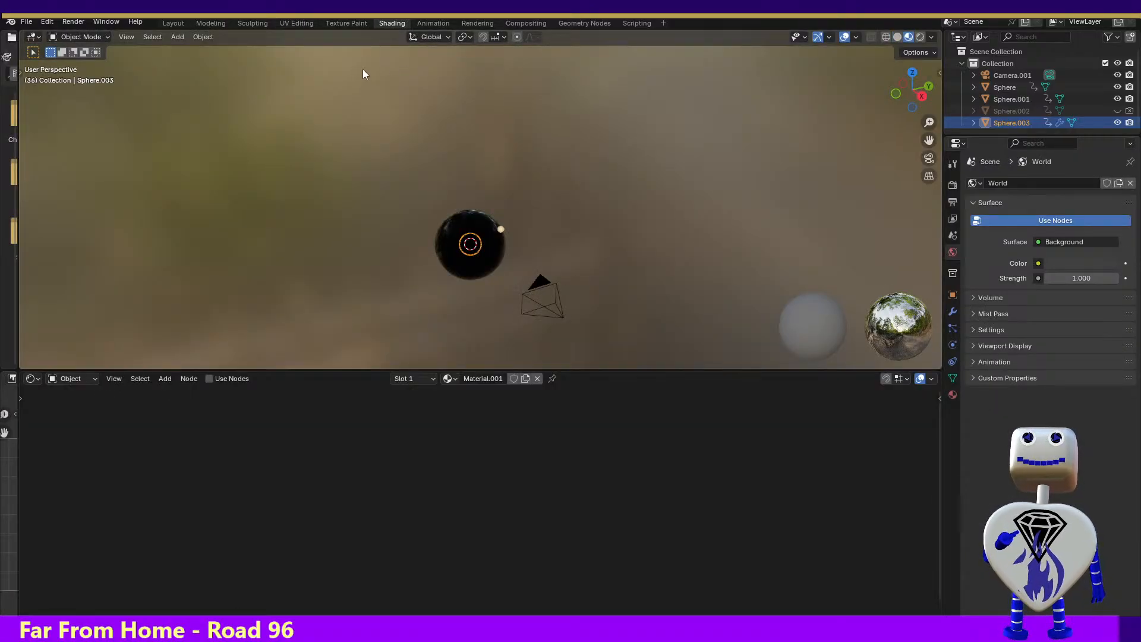
# Look through the shader node categories for Sphere.003 and choose Material.001 from the material list
pyautogui.click(139, 379)
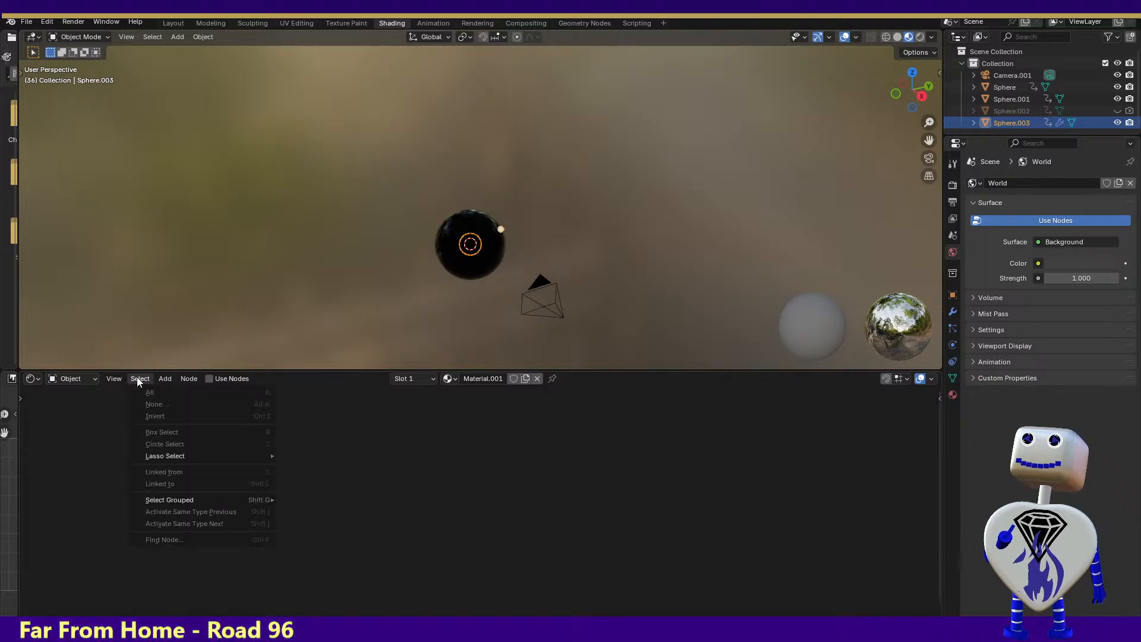
pyautogui.moveTo(164, 381)
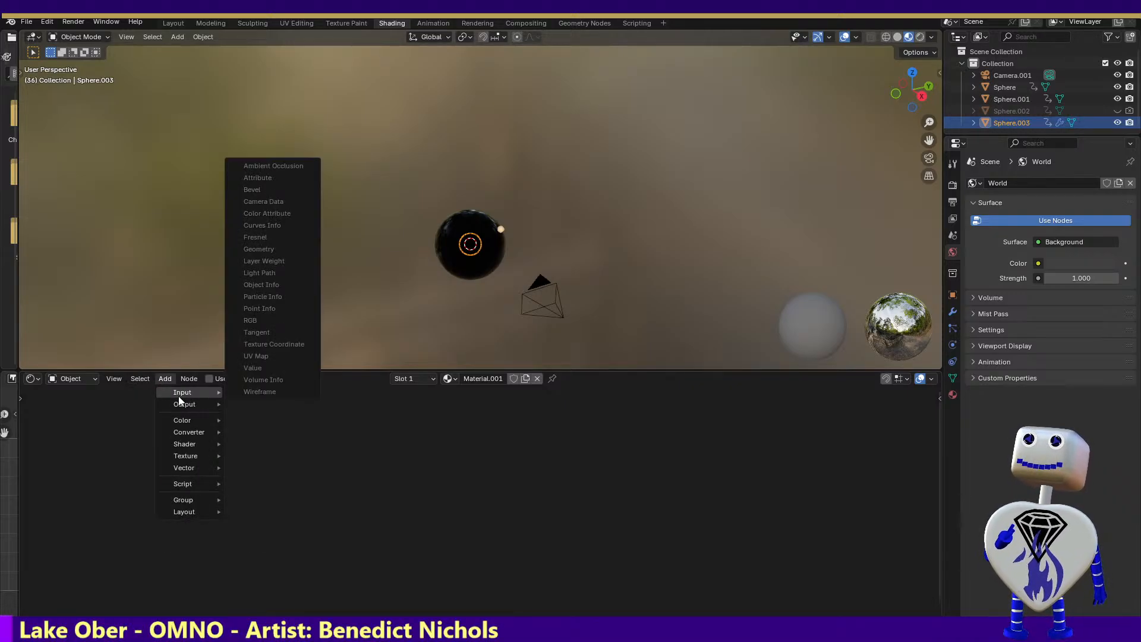
pyautogui.moveTo(184, 422)
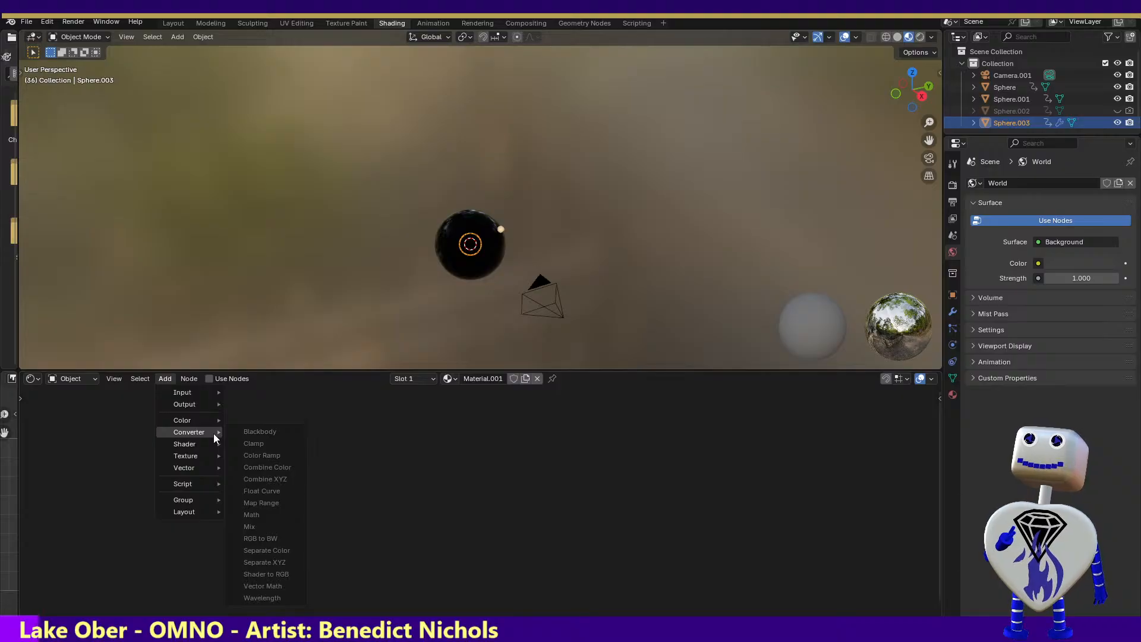
pyautogui.moveTo(212, 392)
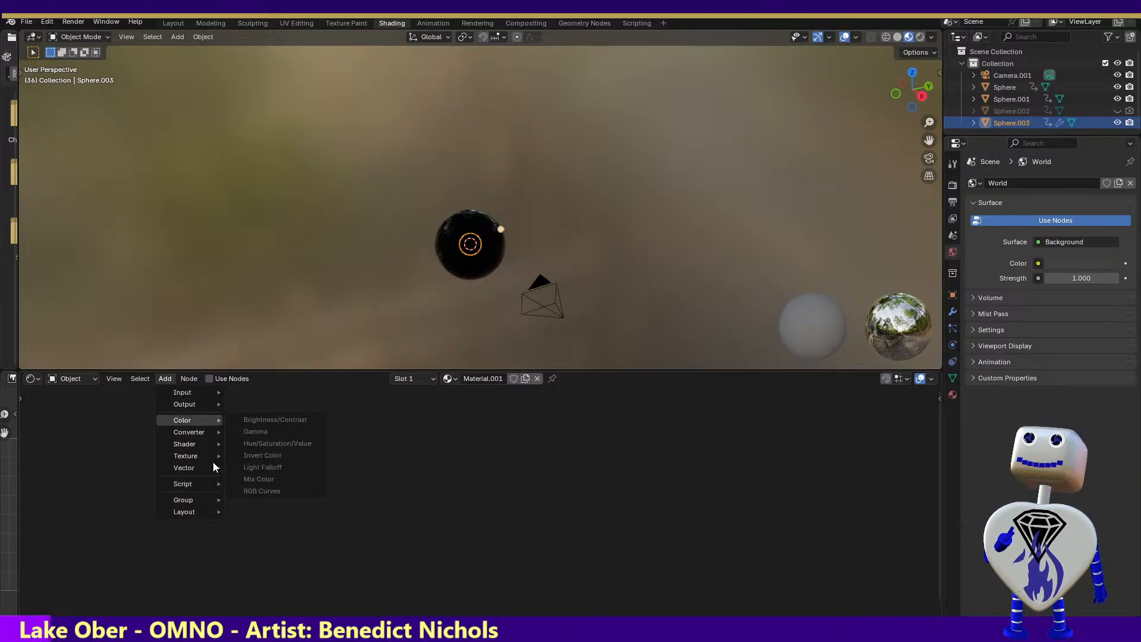
pyautogui.moveTo(208, 467)
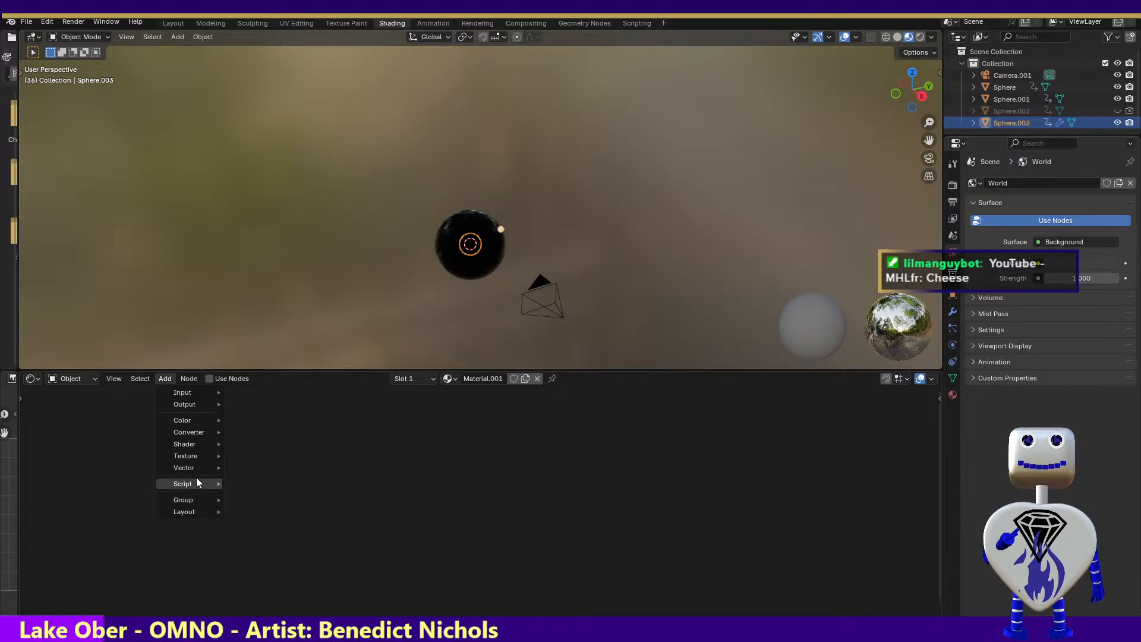
pyautogui.moveTo(172, 393)
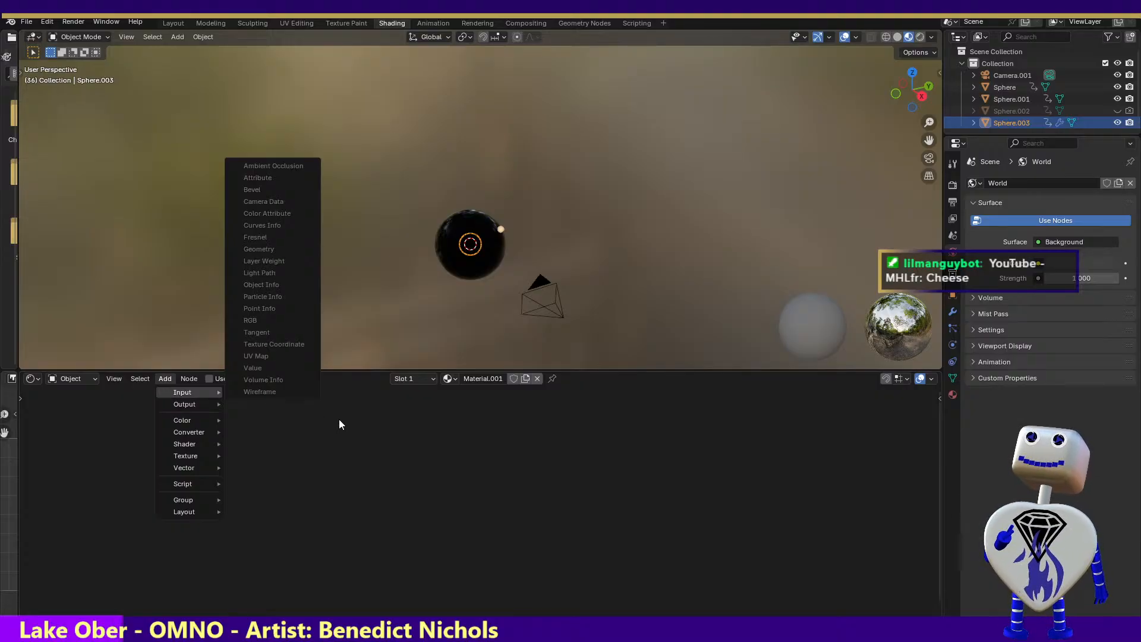
pyautogui.click(451, 379)
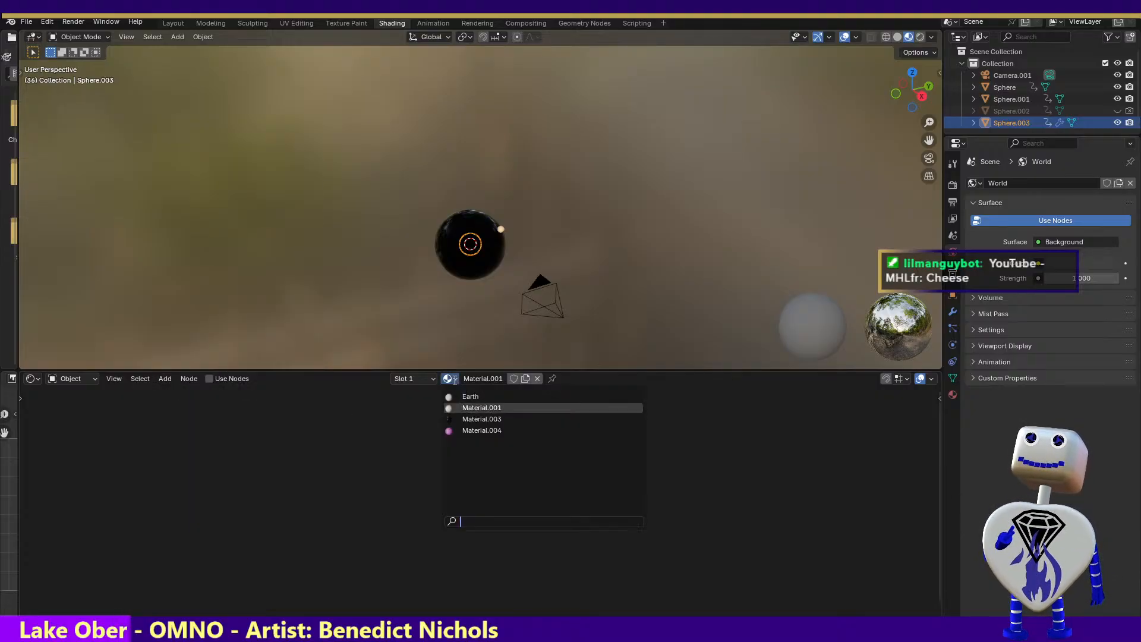
pyautogui.click(472, 407)
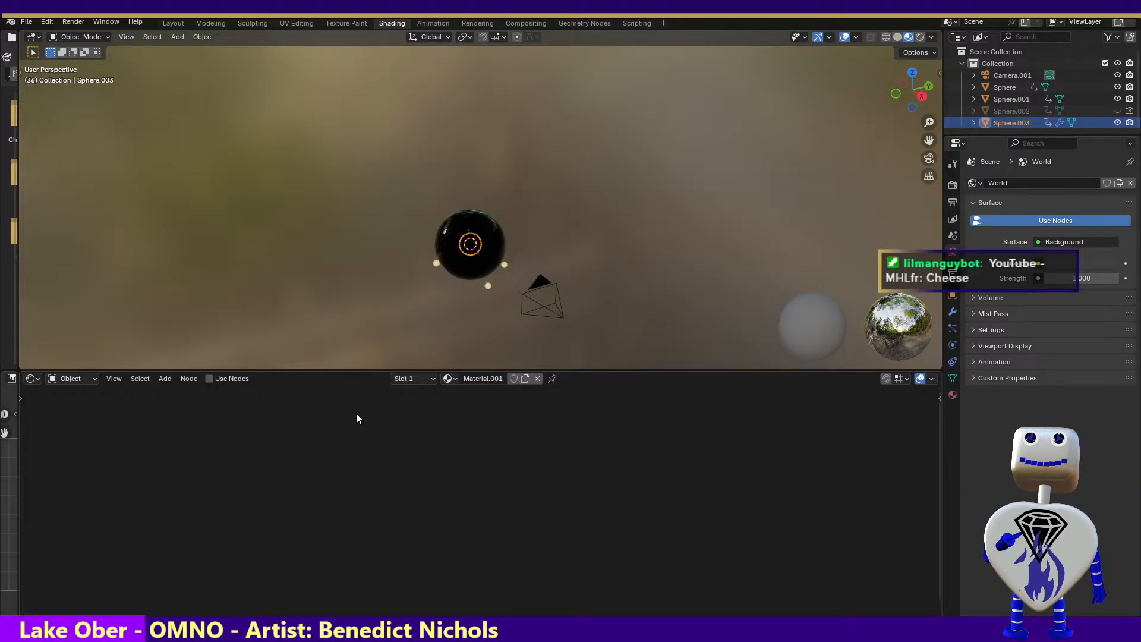
# Check the available shader nodes again and display Material.001's settings for Sphere.003
pyautogui.click(171, 380)
pyautogui.moveTo(176, 393)
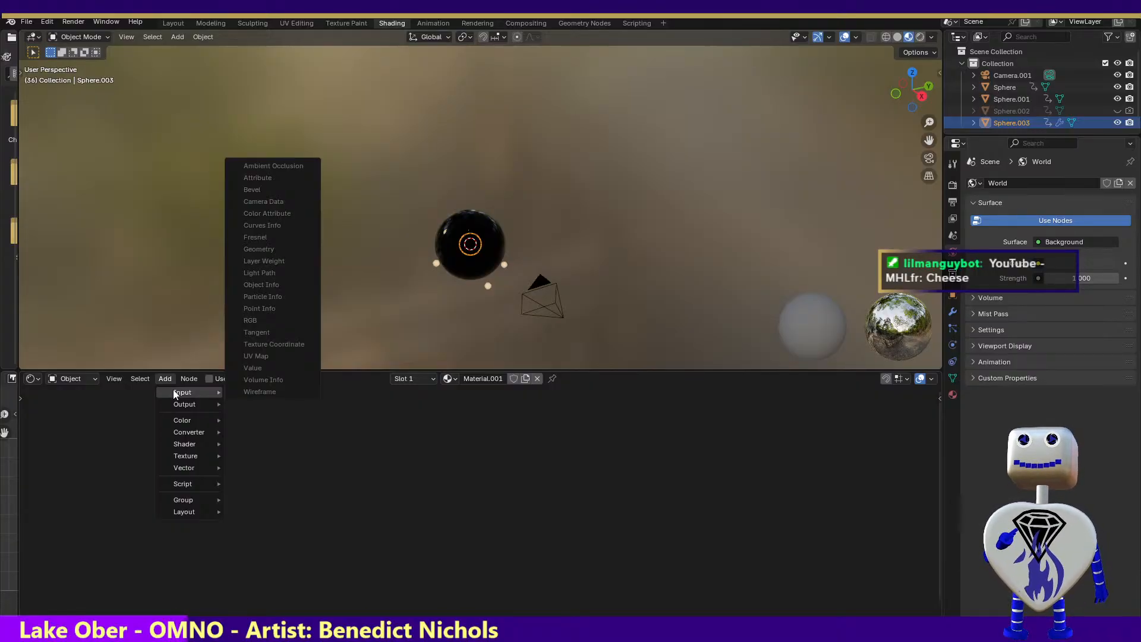
pyautogui.moveTo(177, 469)
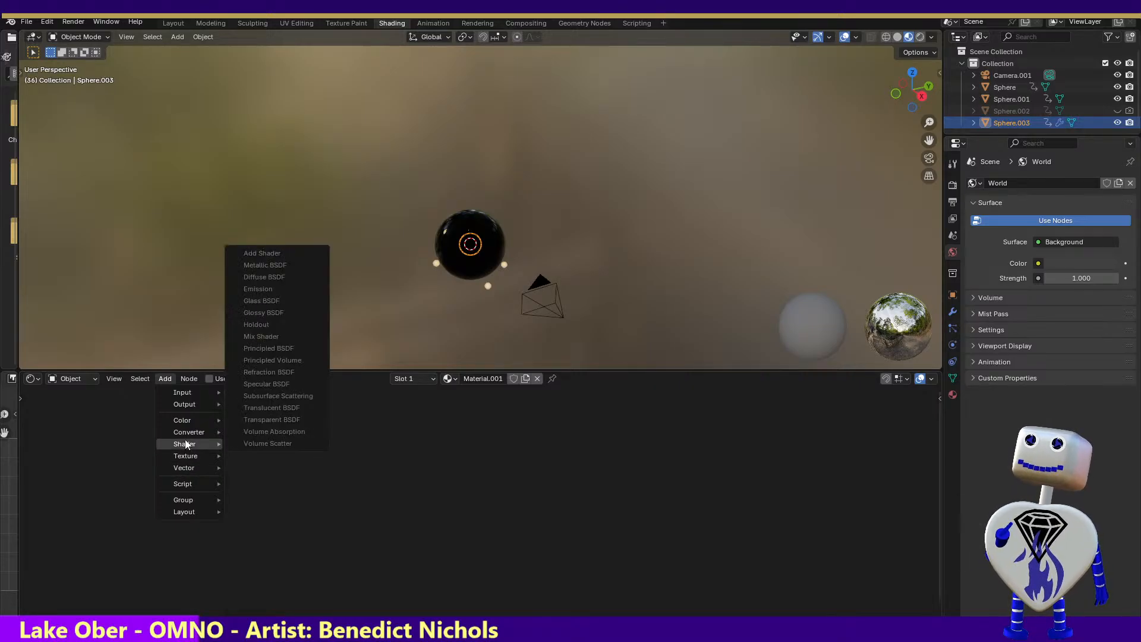
pyautogui.moveTo(188, 428)
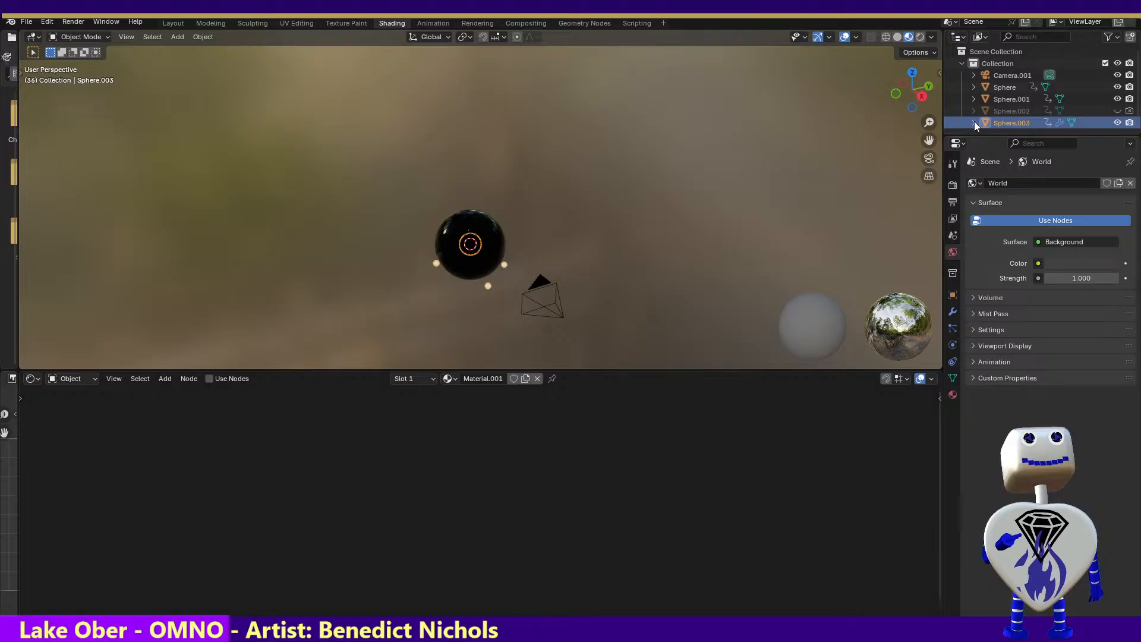
pyautogui.click(953, 394)
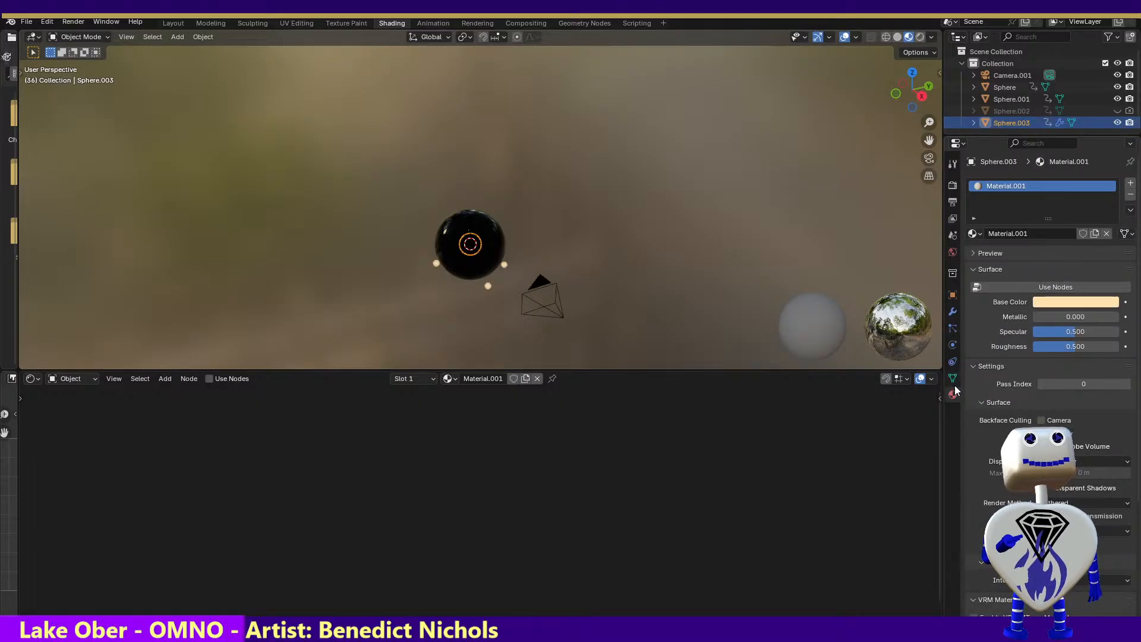
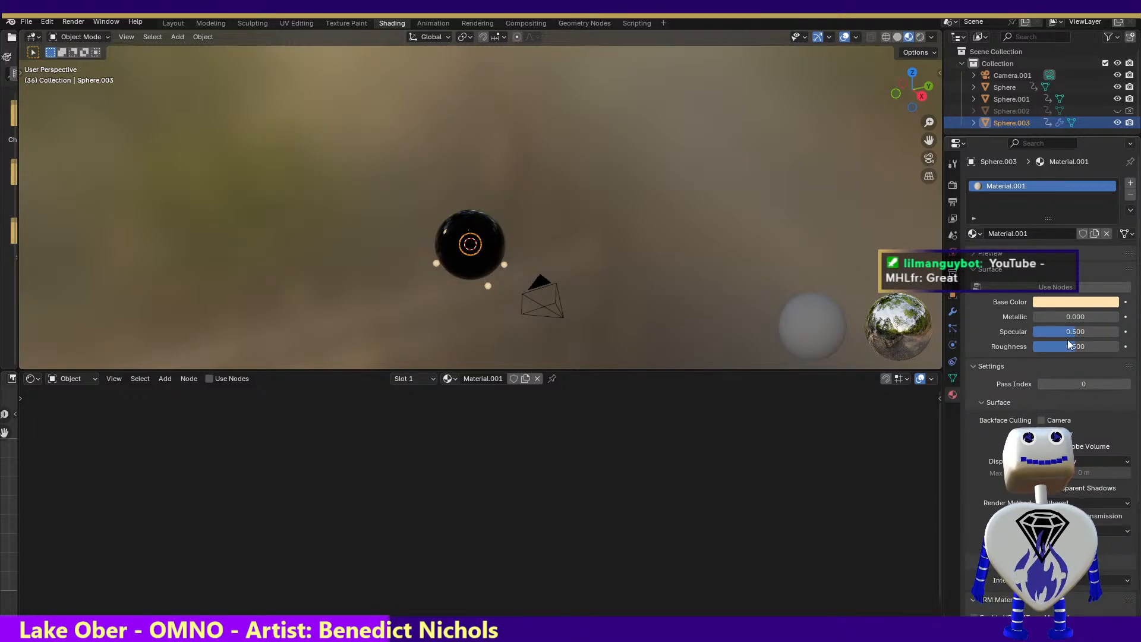
# Set Material.001's specular to 1.000 and test-render the current frame
pyautogui.moveTo(1078, 331); pyautogui.dragTo(1121, 331)
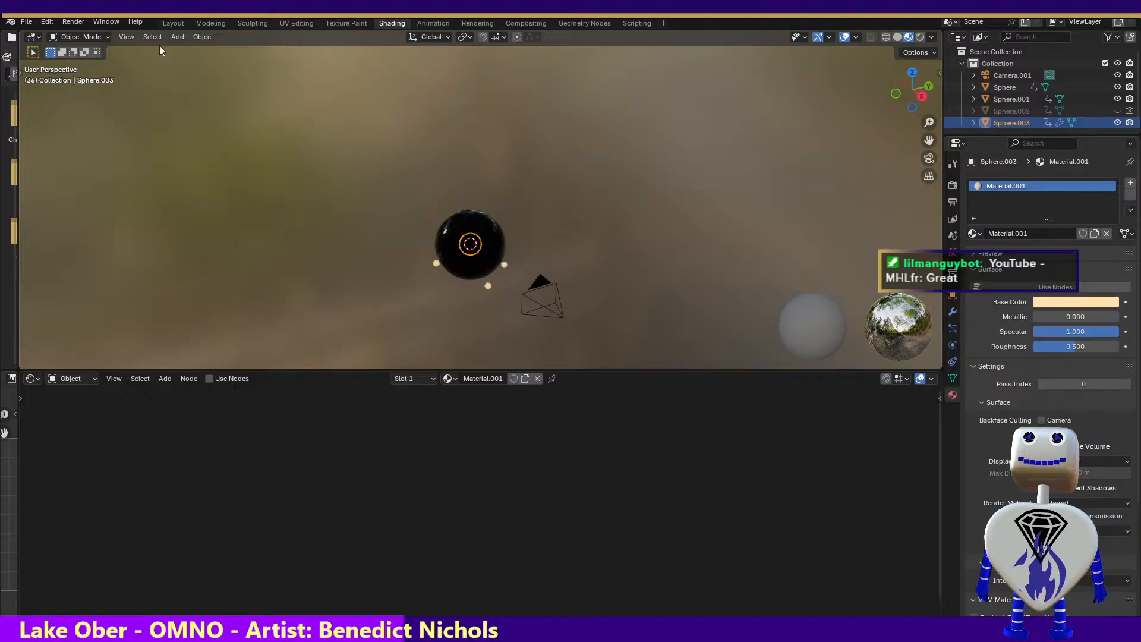
pyautogui.click(73, 22)
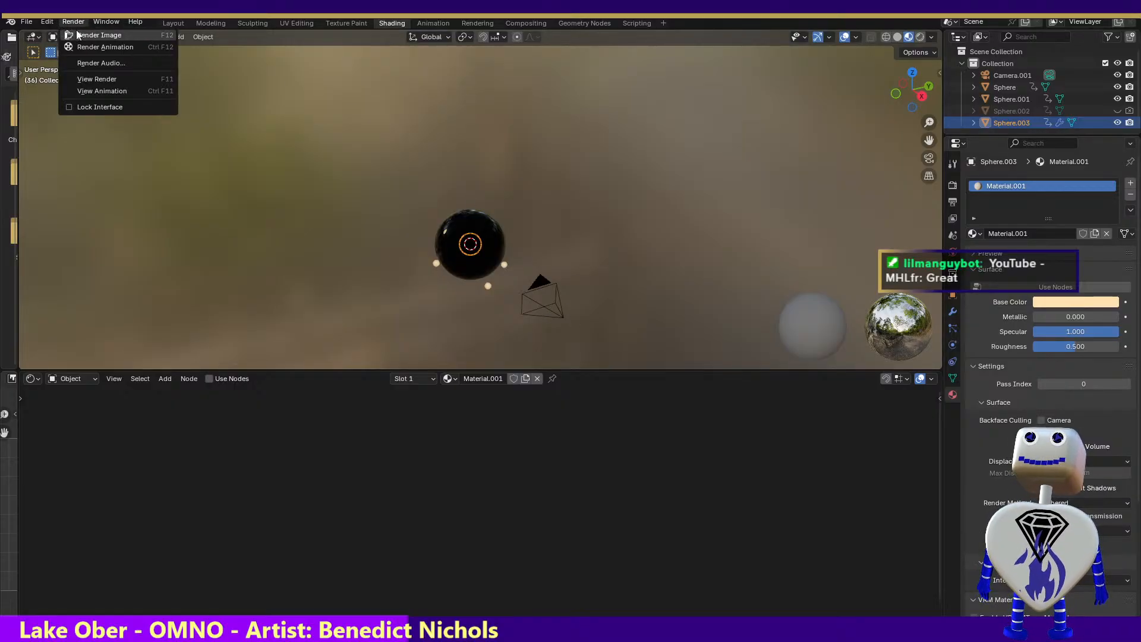
pyautogui.click(76, 33)
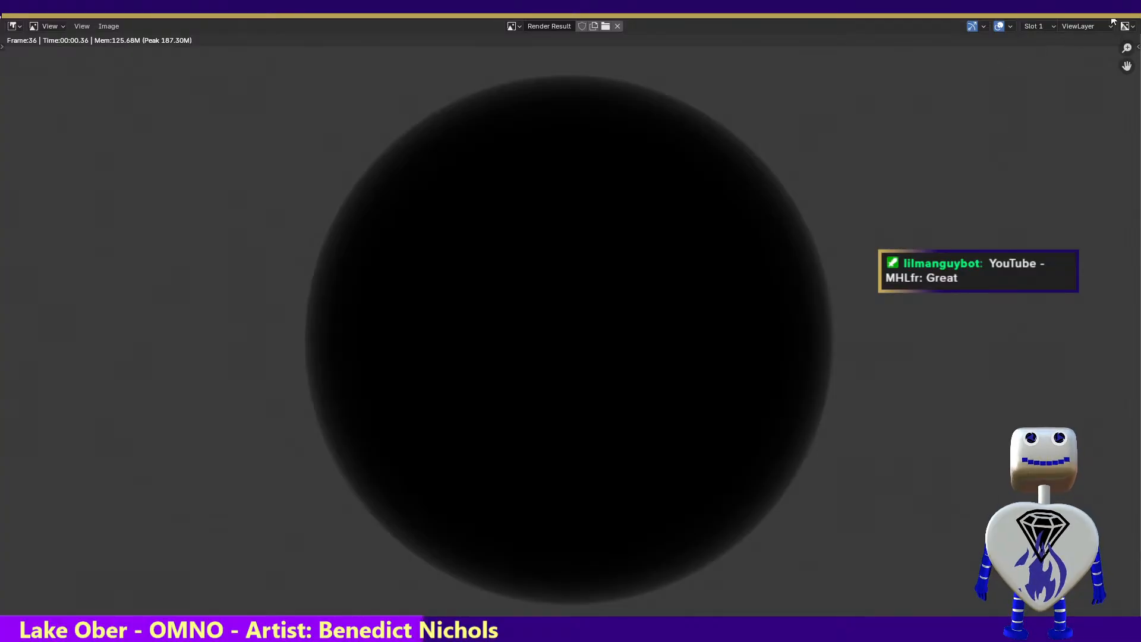
pyautogui.press('Escape')
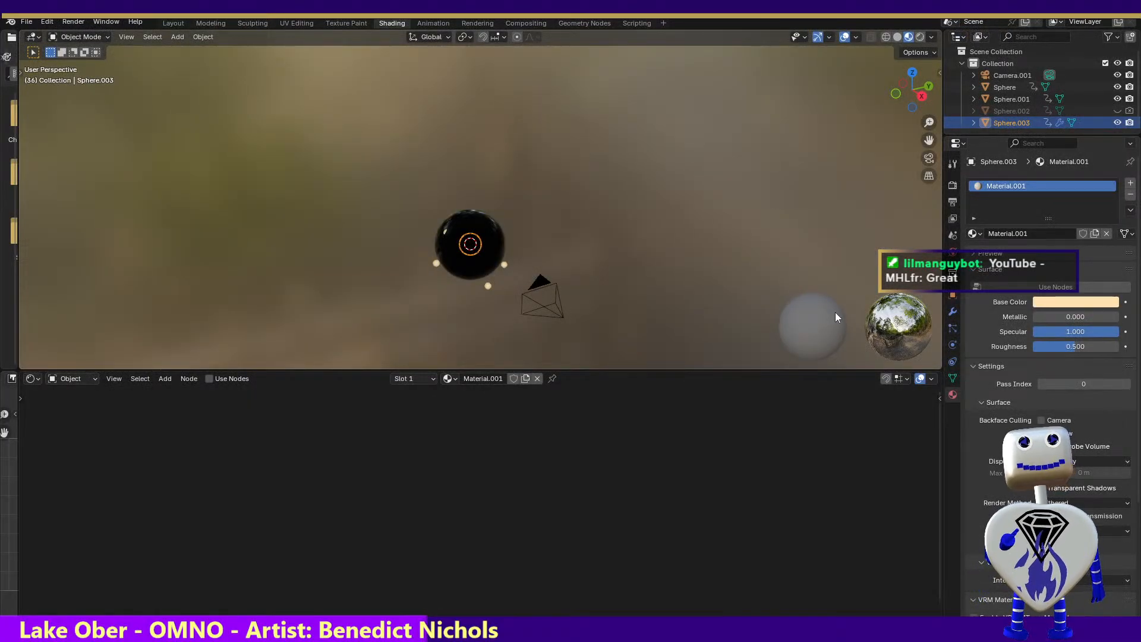
# Reduce Material.001's roughness to 0.119 and look through its remaining surface, volume and VRM settings
pyautogui.moveTo(1079, 345); pyautogui.dragTo(1046, 347)
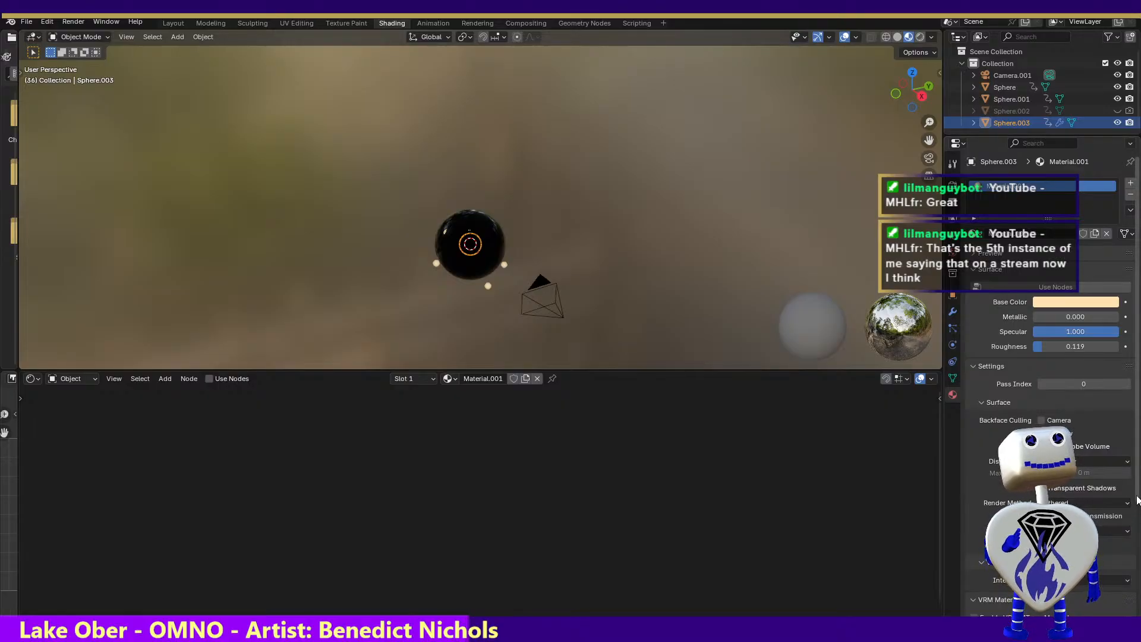
pyautogui.scroll(-7, 1136, 509)
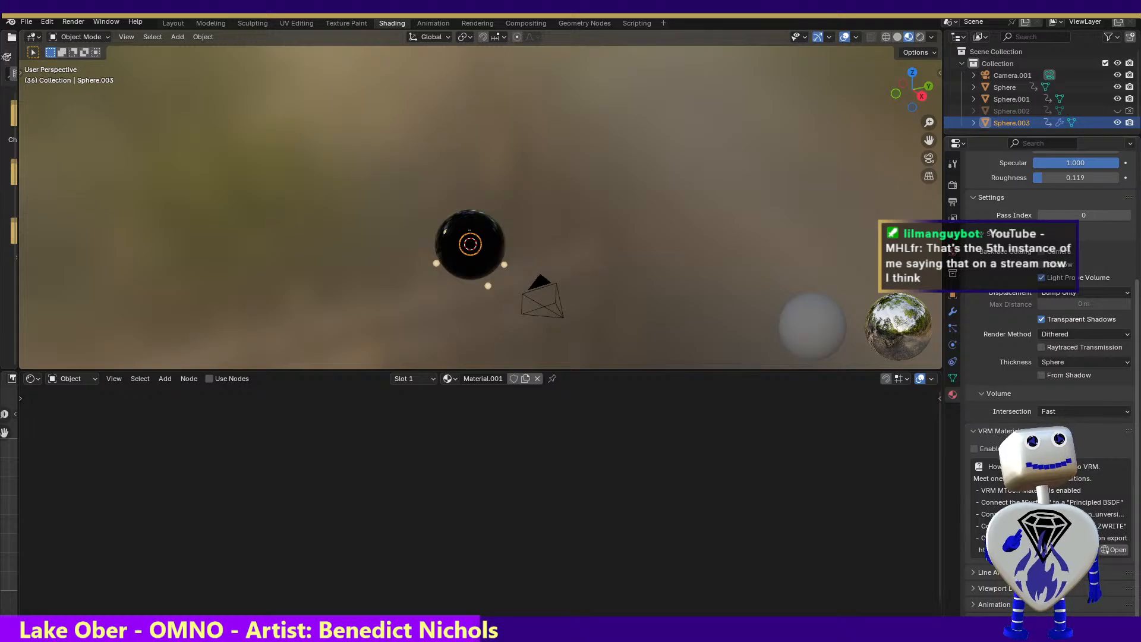
pyautogui.moveTo(1136, 509); pyautogui.dragTo(1136, 507)
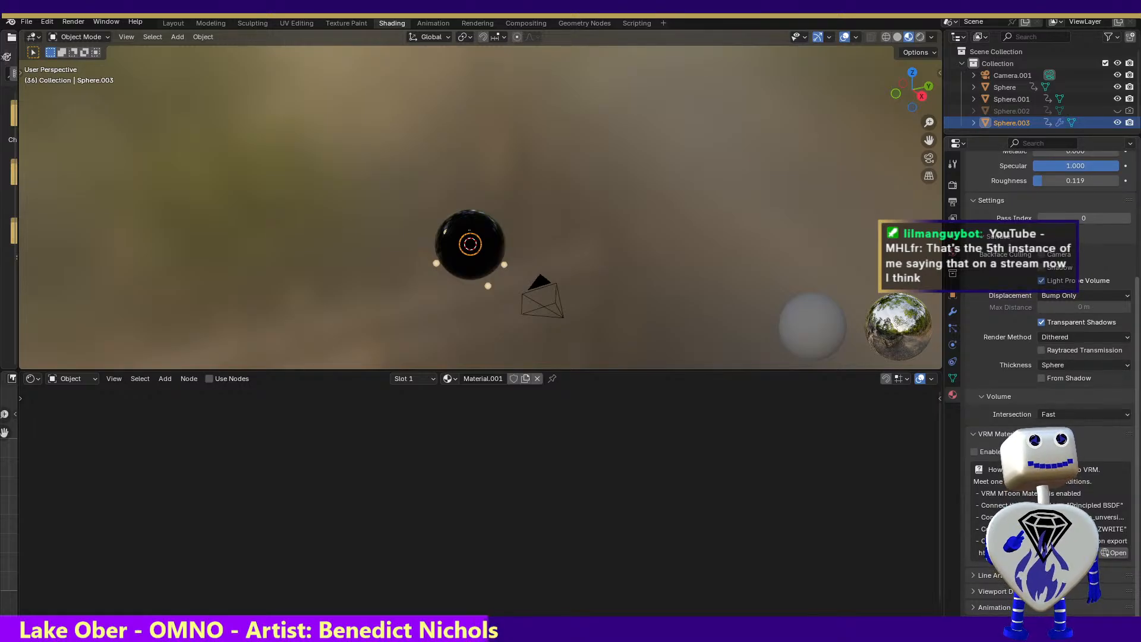
pyautogui.scroll(2, 1138, 612)
pyautogui.scroll(2, 1138, 612)
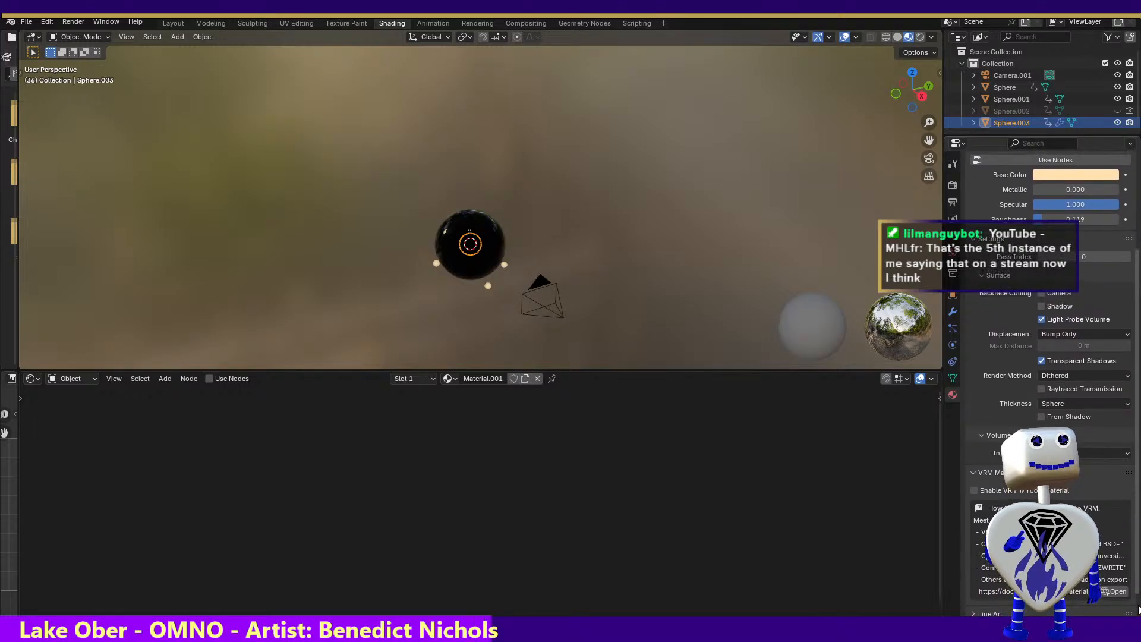
pyautogui.scroll(5, 1046, 386)
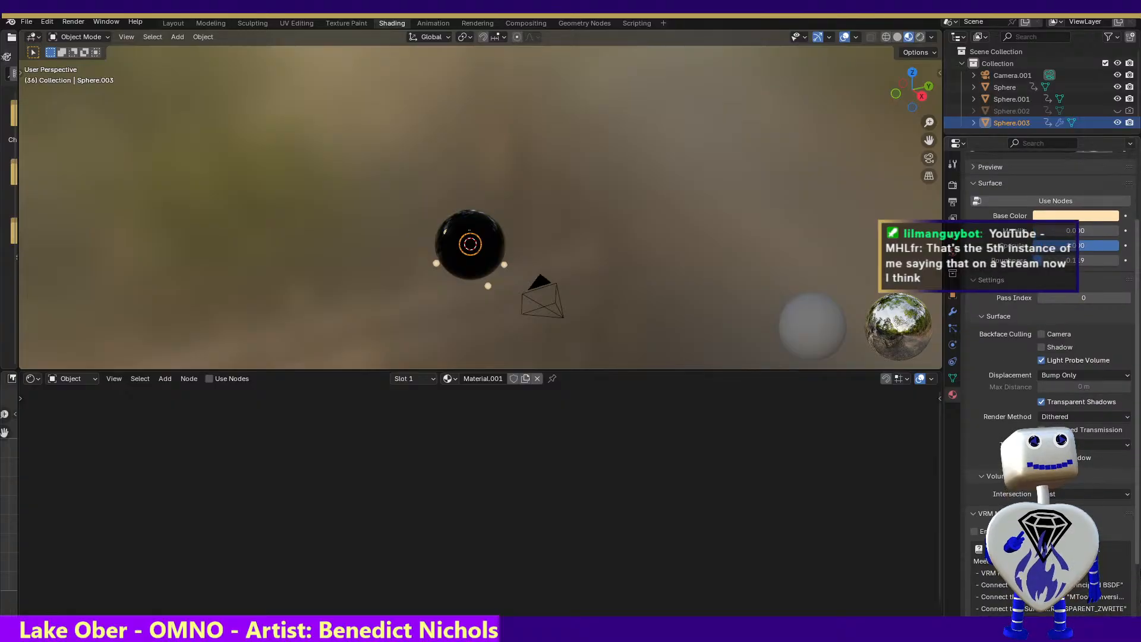
pyautogui.scroll(1, 1046, 387)
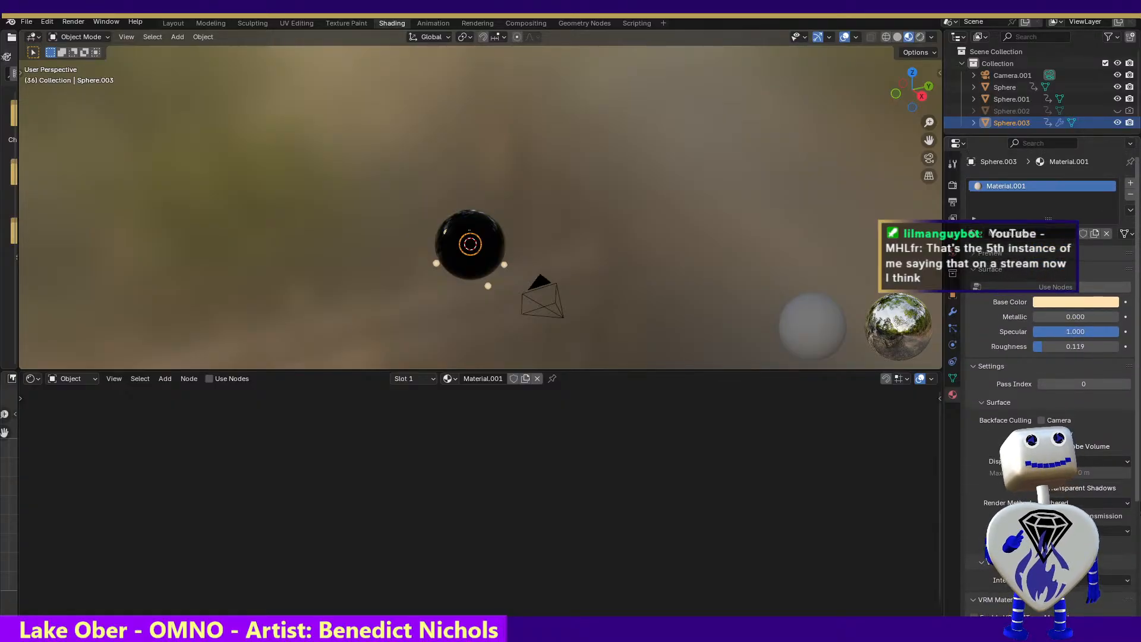
pyautogui.click(1126, 461)
pyautogui.click(1126, 461)
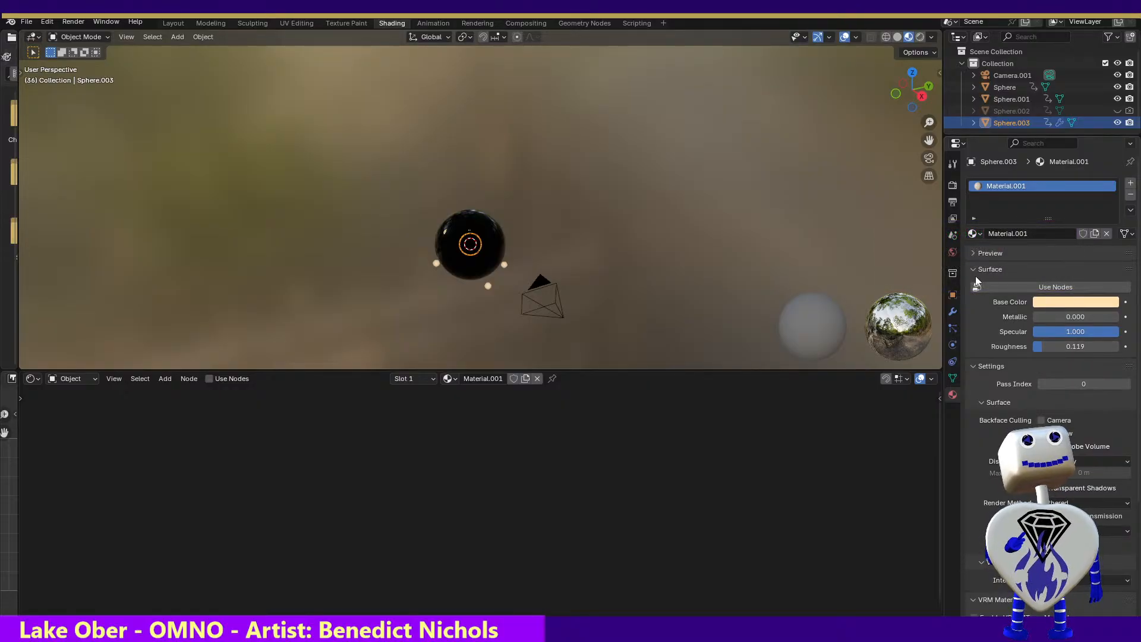
# Enable nodes for Material.001 and give its Principled BSDF a bright yellow emission with a strength of about 75
pyautogui.click(1000, 288)
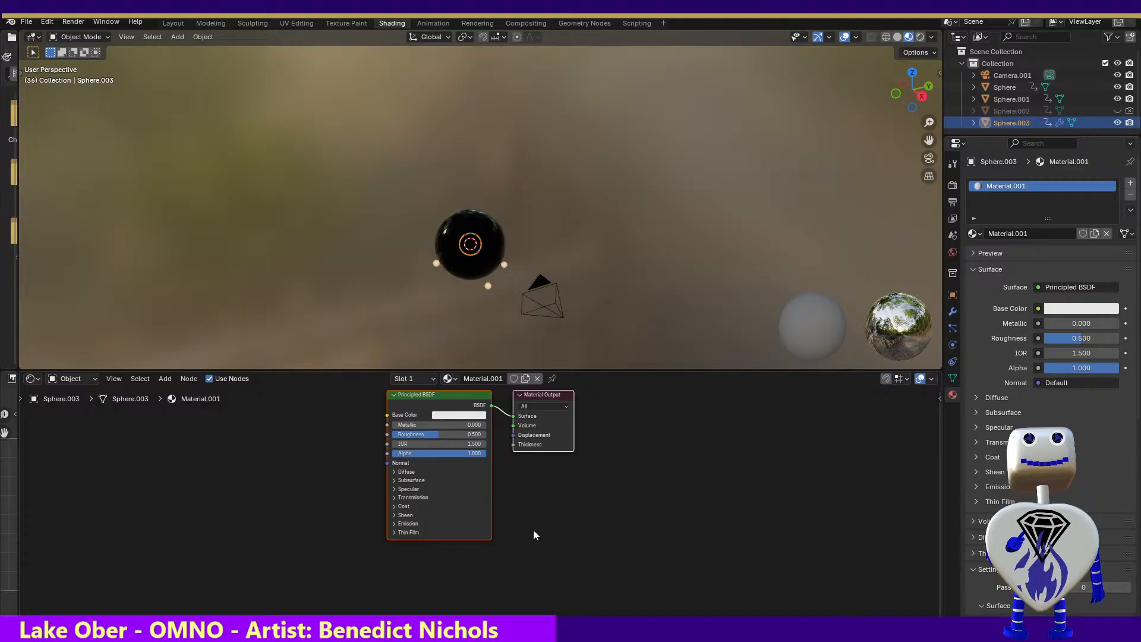
pyautogui.click(394, 524)
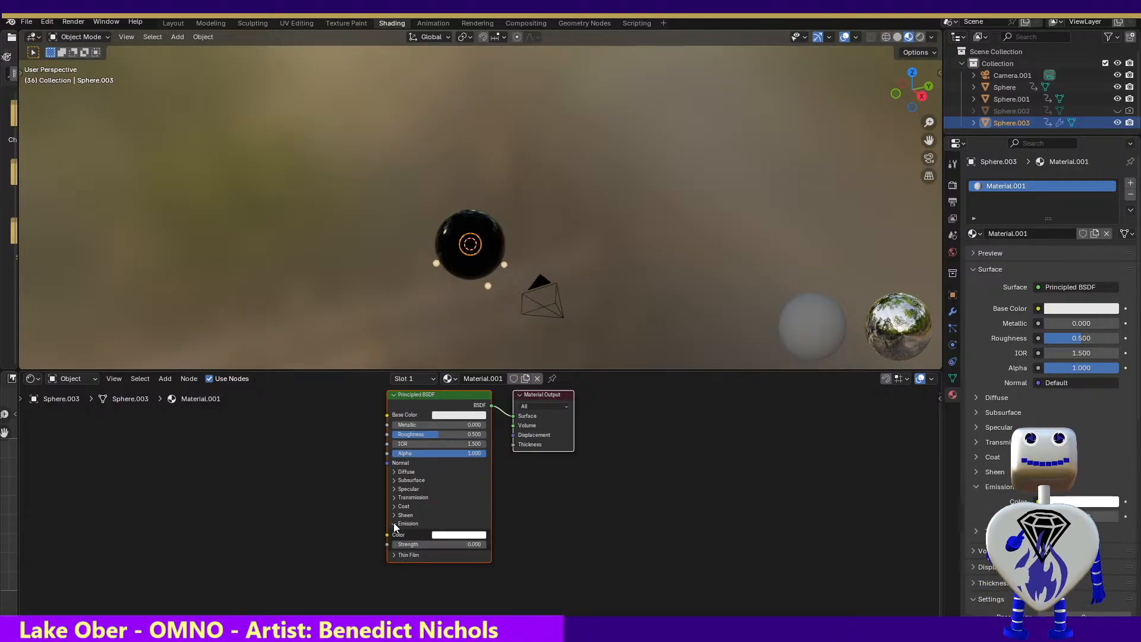
pyautogui.click(446, 536)
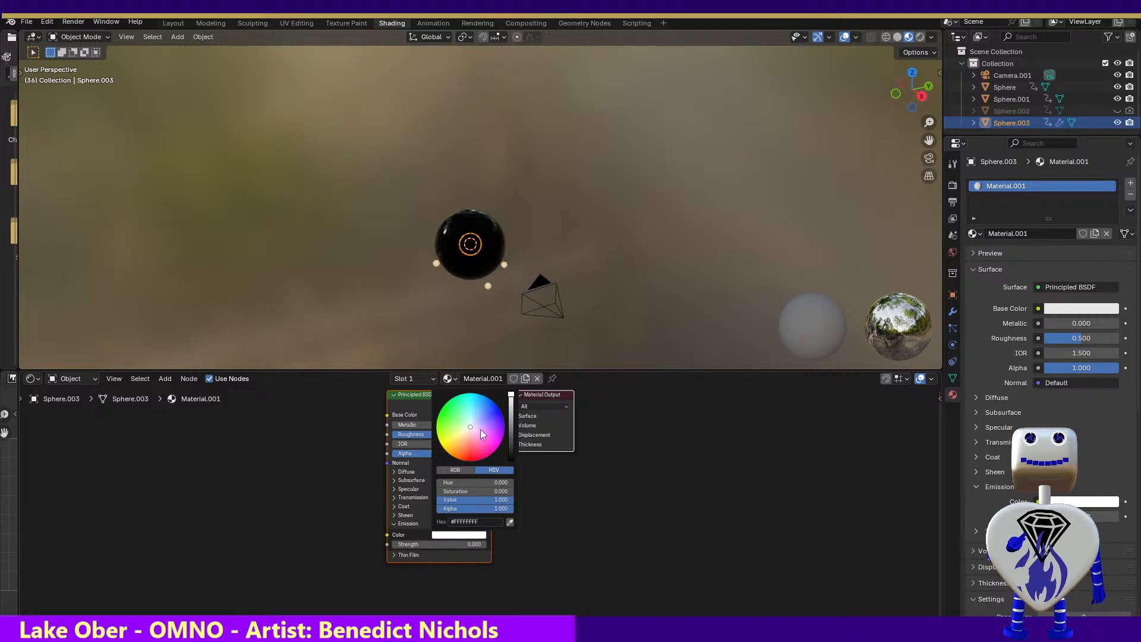
pyautogui.moveTo(472, 427); pyautogui.dragTo(445, 442)
pyautogui.moveTo(450, 545); pyautogui.dragTo(480, 544)
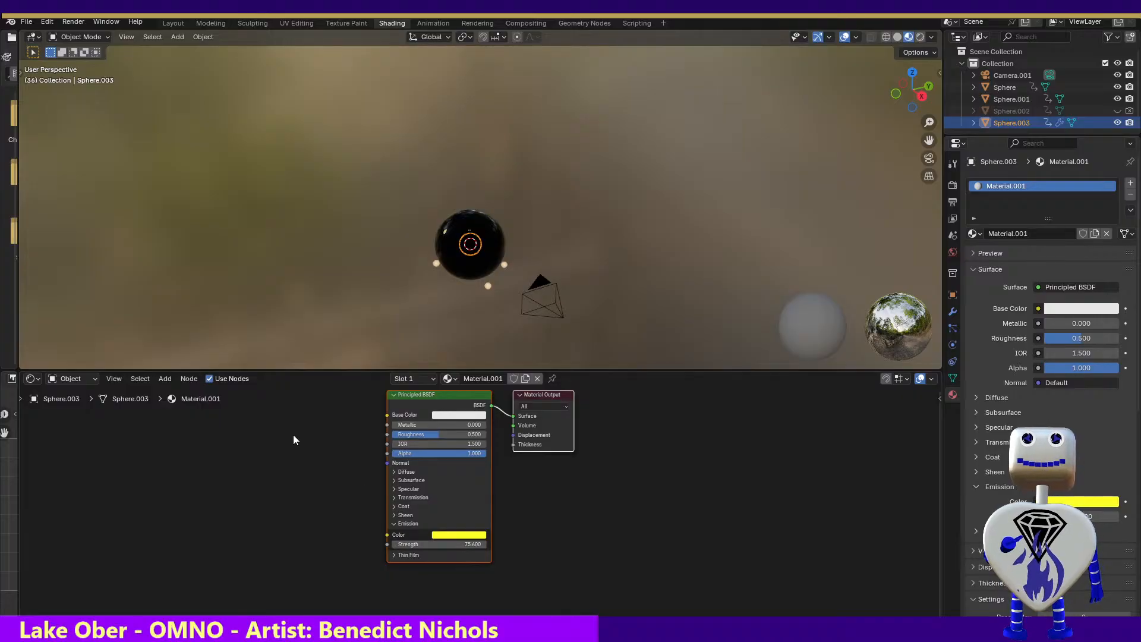
# Render the current frame to check the yellow emission on Sphere.003
pyautogui.click(73, 22)
pyautogui.click(74, 31)
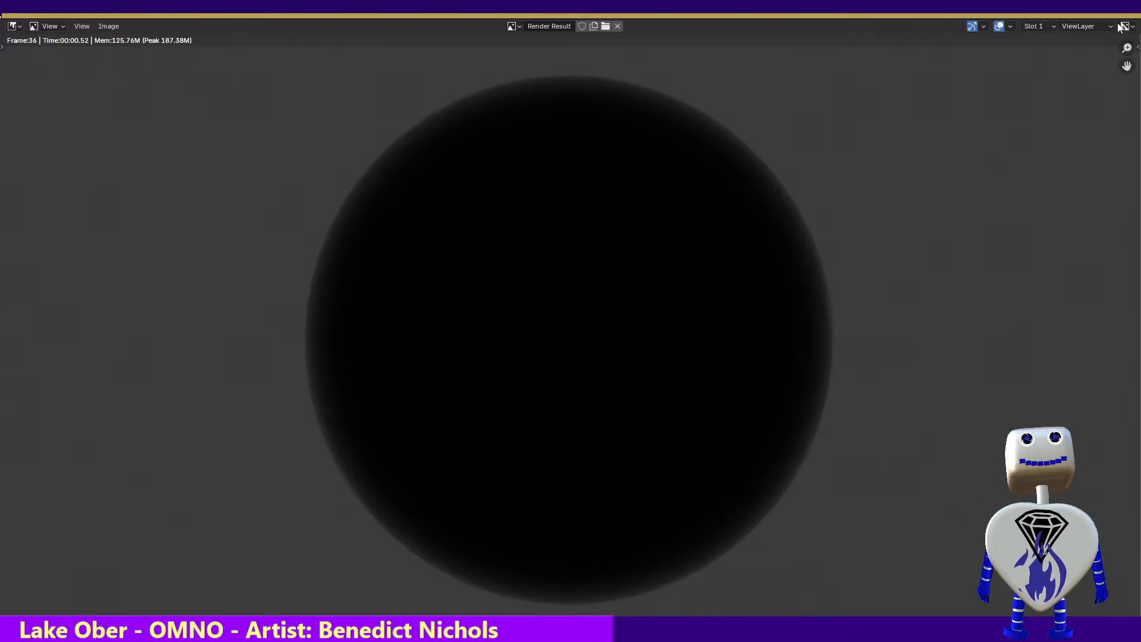
pyautogui.press('Escape')
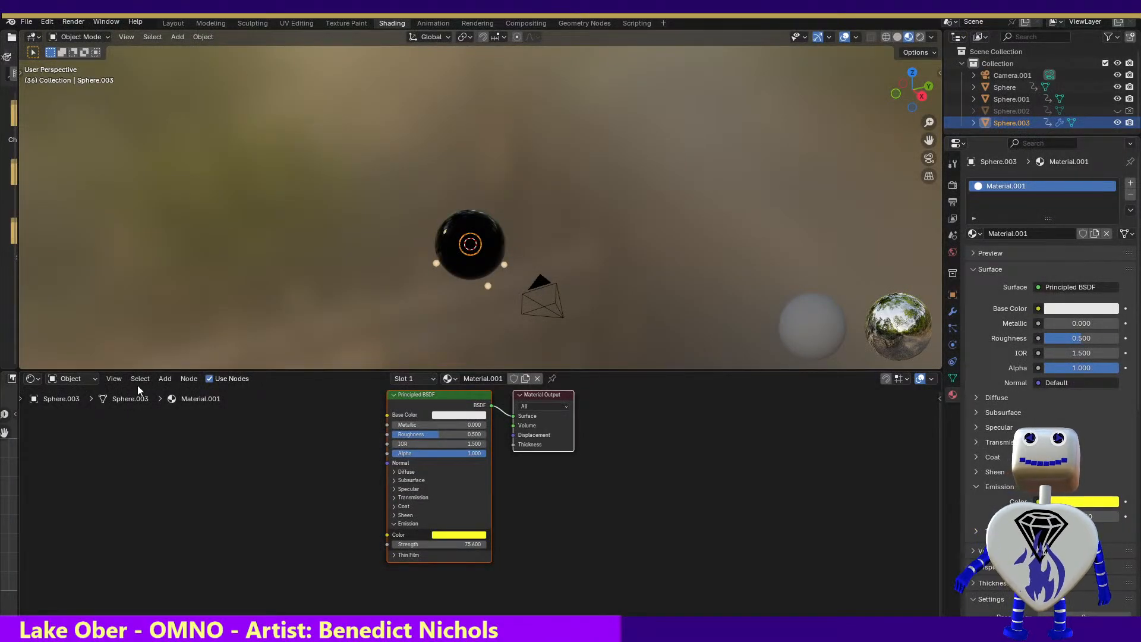
# Set the Principled BSDF's base color to yellow and its main roughness to 0.082
pyautogui.click(449, 420)
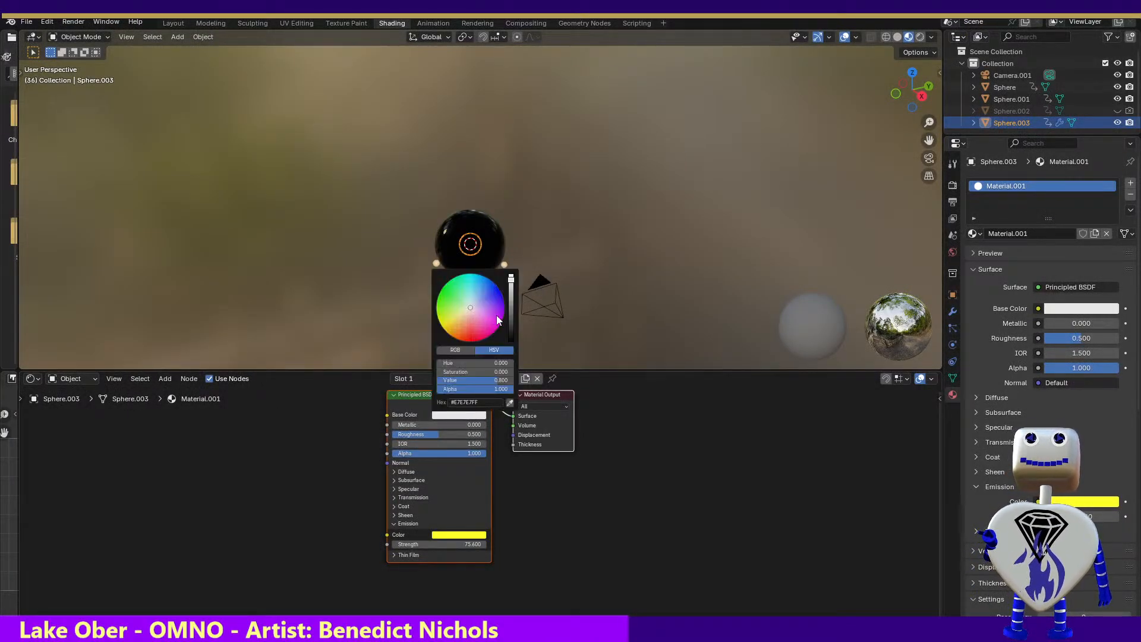
pyautogui.moveTo(463, 312); pyautogui.dragTo(441, 325)
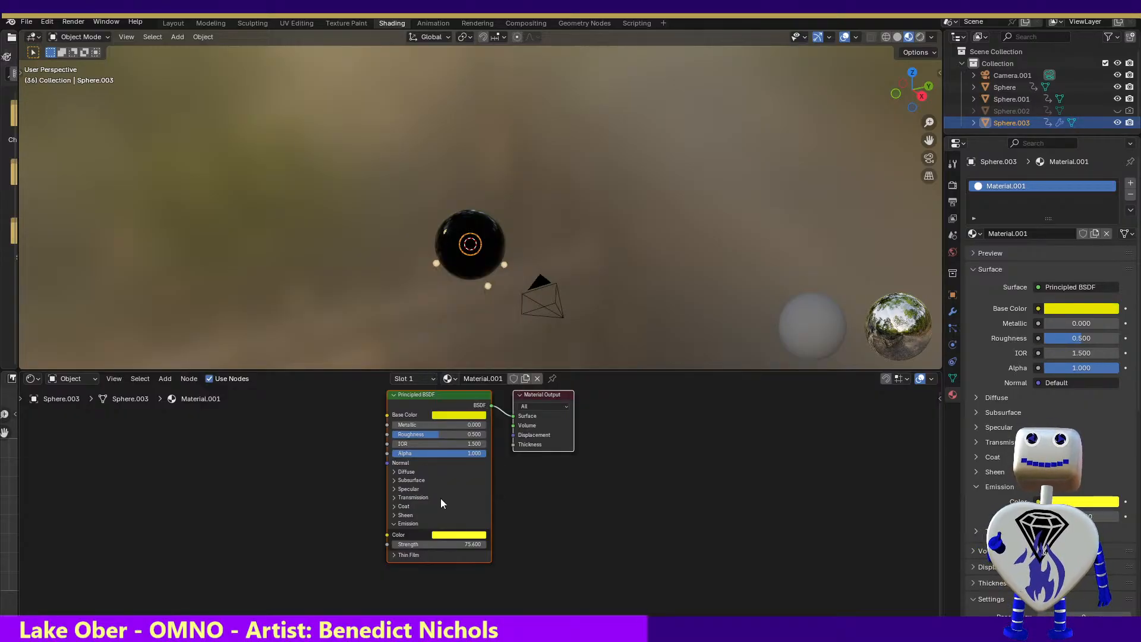
pyautogui.click(394, 471)
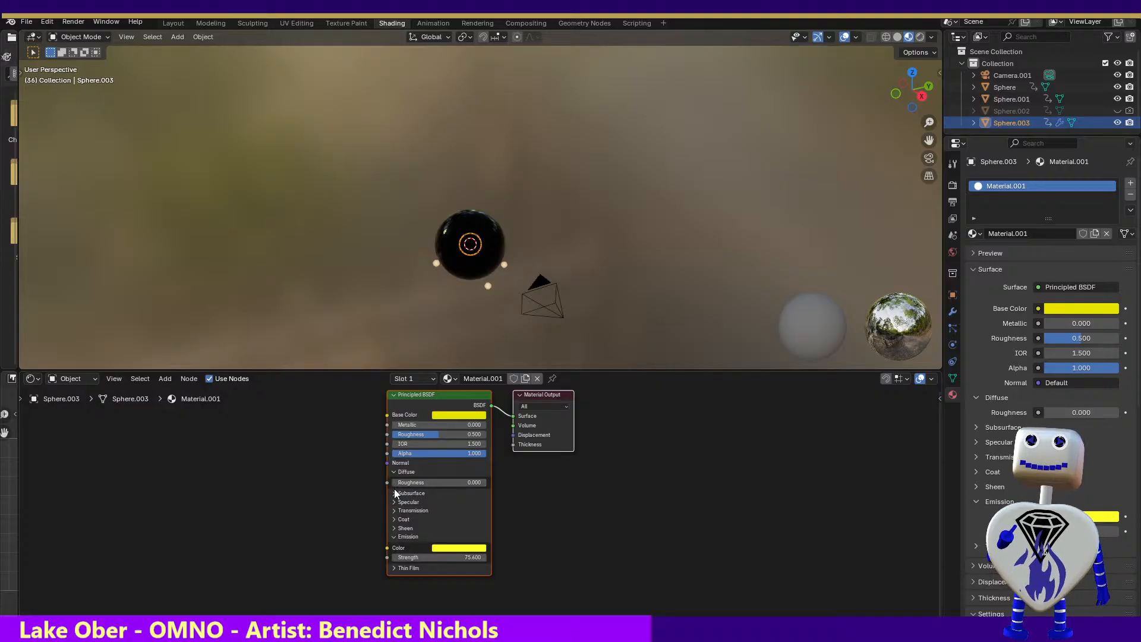
pyautogui.moveTo(434, 433); pyautogui.dragTo(381, 434)
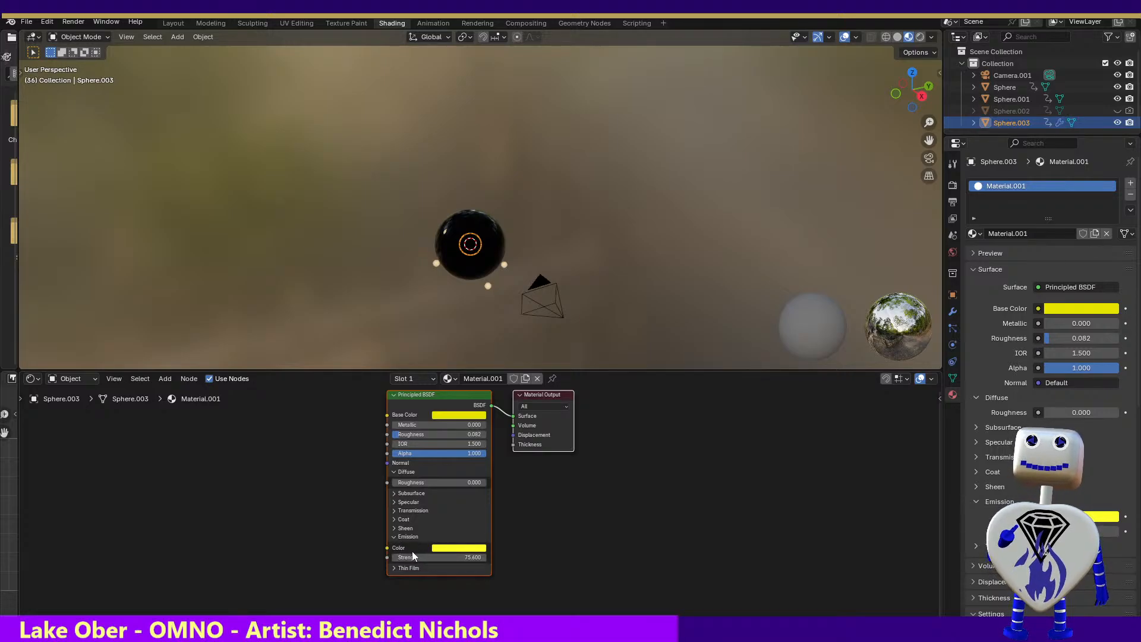
# Raise the Principled BSDF's transmission weight to 1.000
pyautogui.click(394, 510)
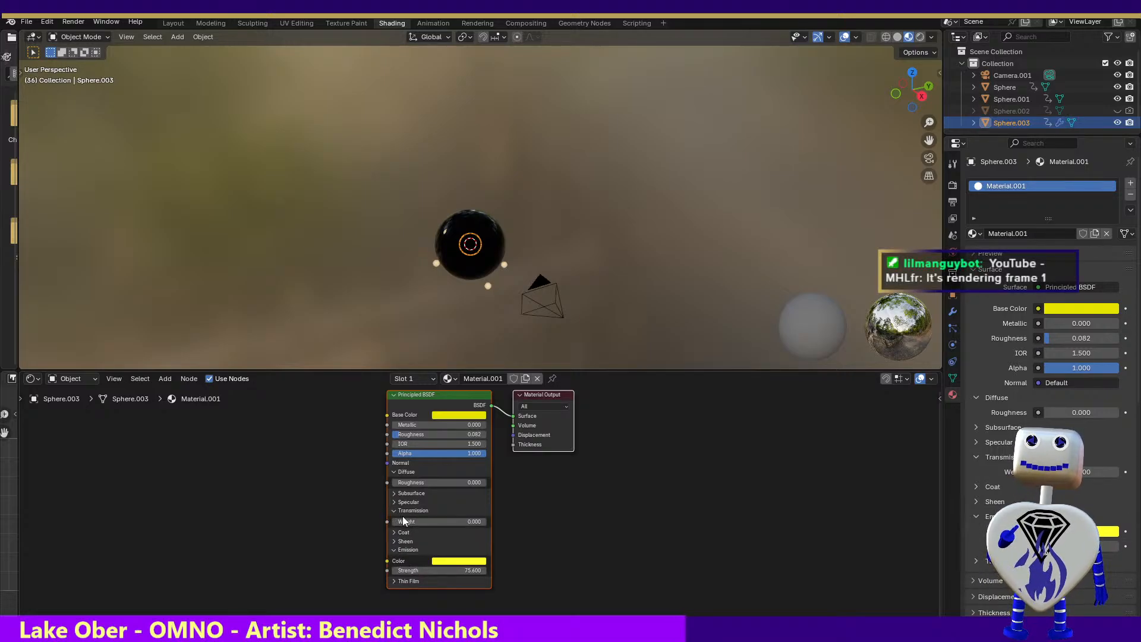
pyautogui.moveTo(403, 521); pyautogui.dragTo(421, 521)
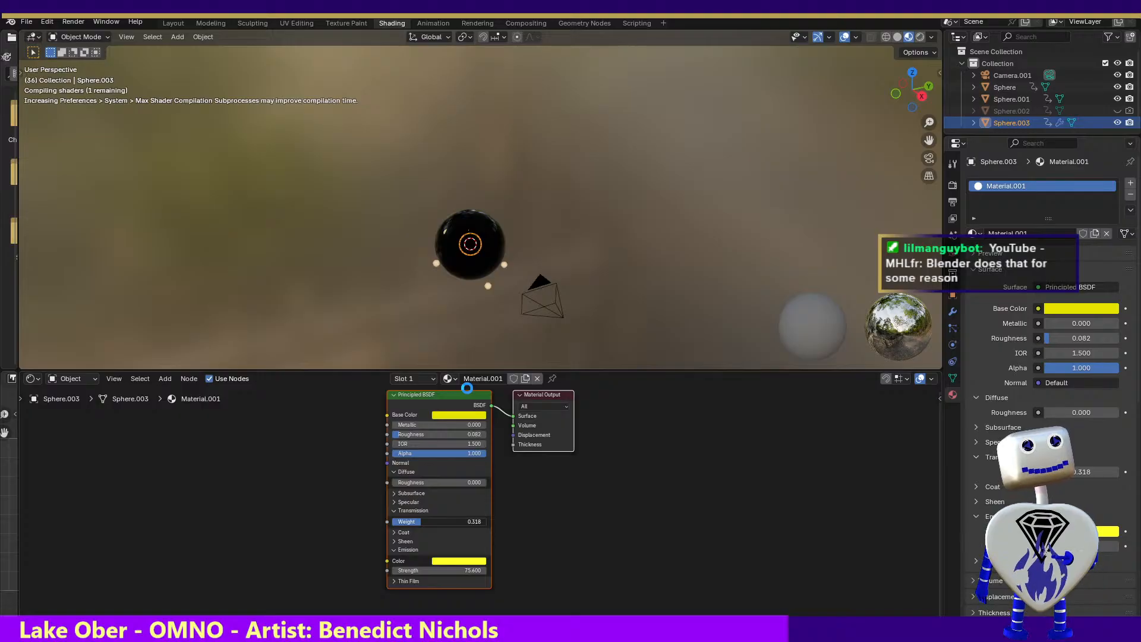
pyautogui.click(487, 522)
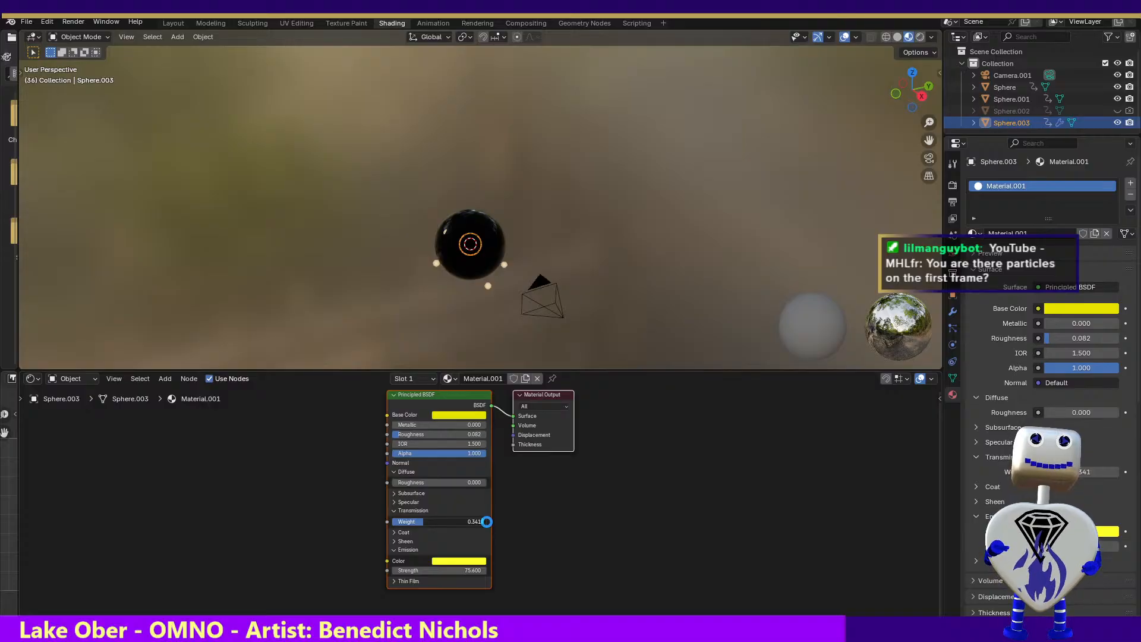
pyautogui.moveTo(487, 522); pyautogui.dragTo(486, 522)
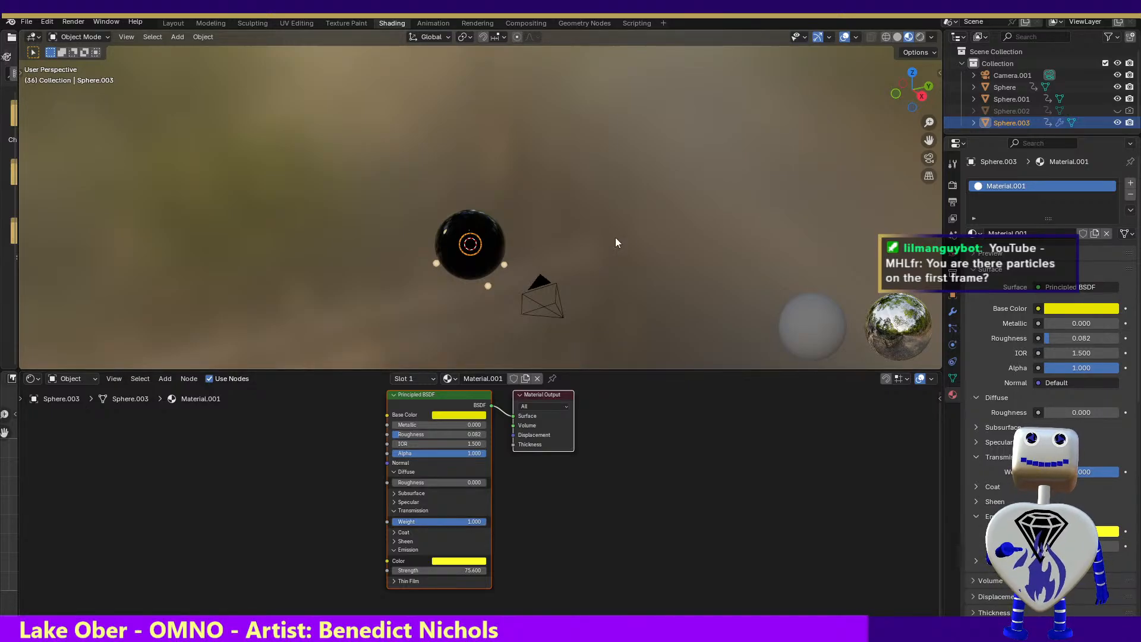
# Render the current frame again to check the yellow transmissive material, and close the result
pyautogui.click(78, 22)
pyautogui.click(80, 42)
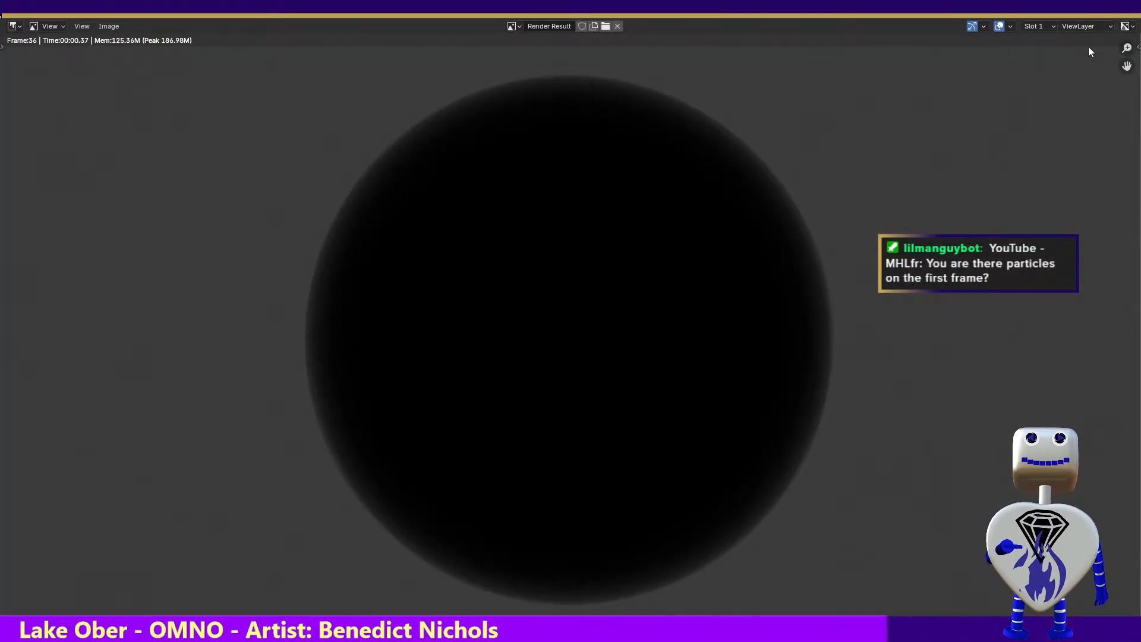
pyautogui.click(1123, 13)
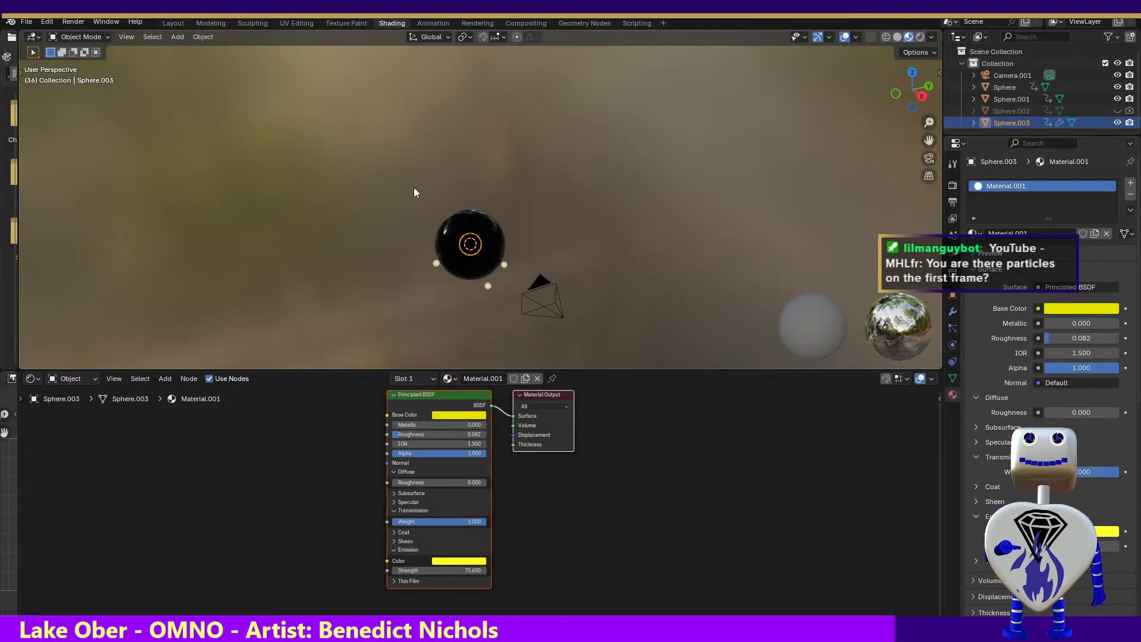
# Inspect the spheres in the Layout and Modeling workspaces and select Camera.001
pyautogui.click(176, 23)
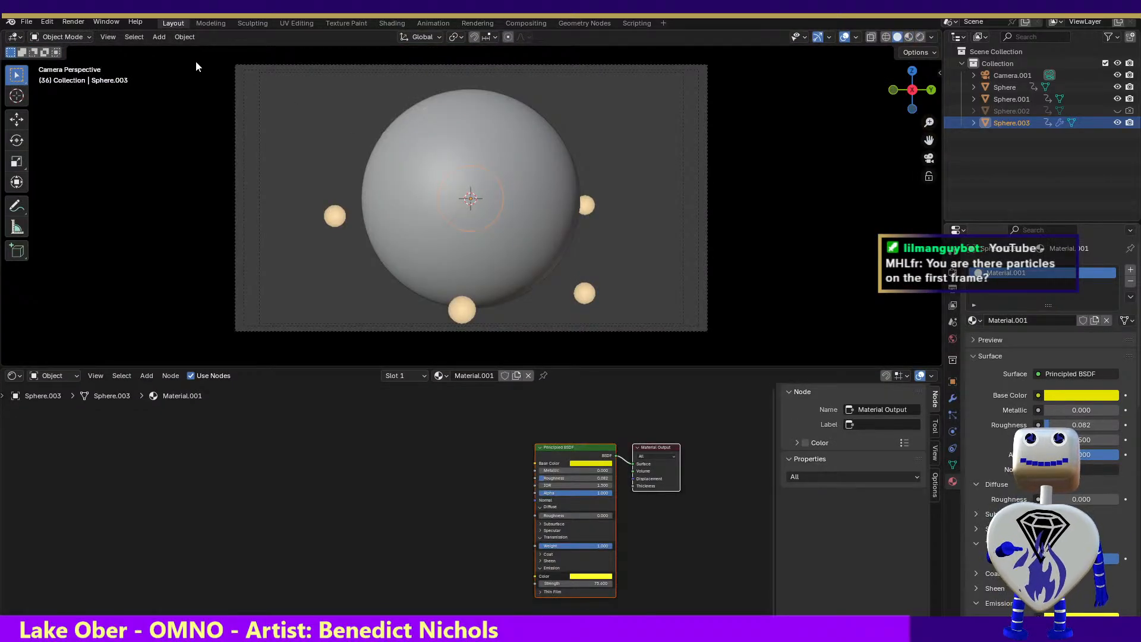
pyautogui.moveTo(323, 368); pyautogui.dragTo(326, 409)
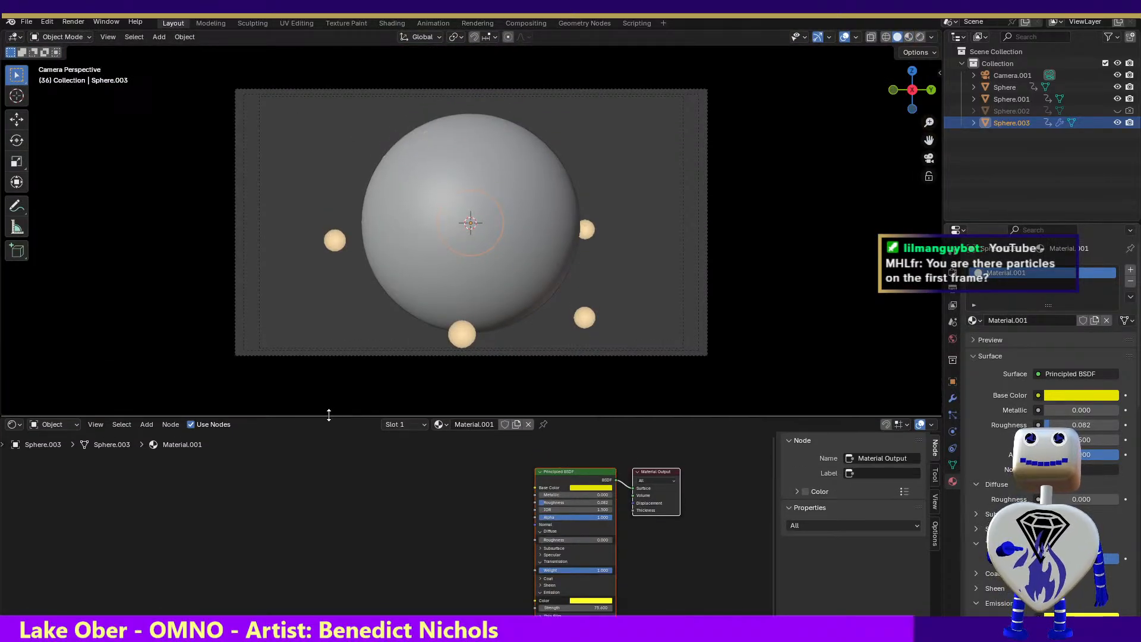
pyautogui.click(214, 24)
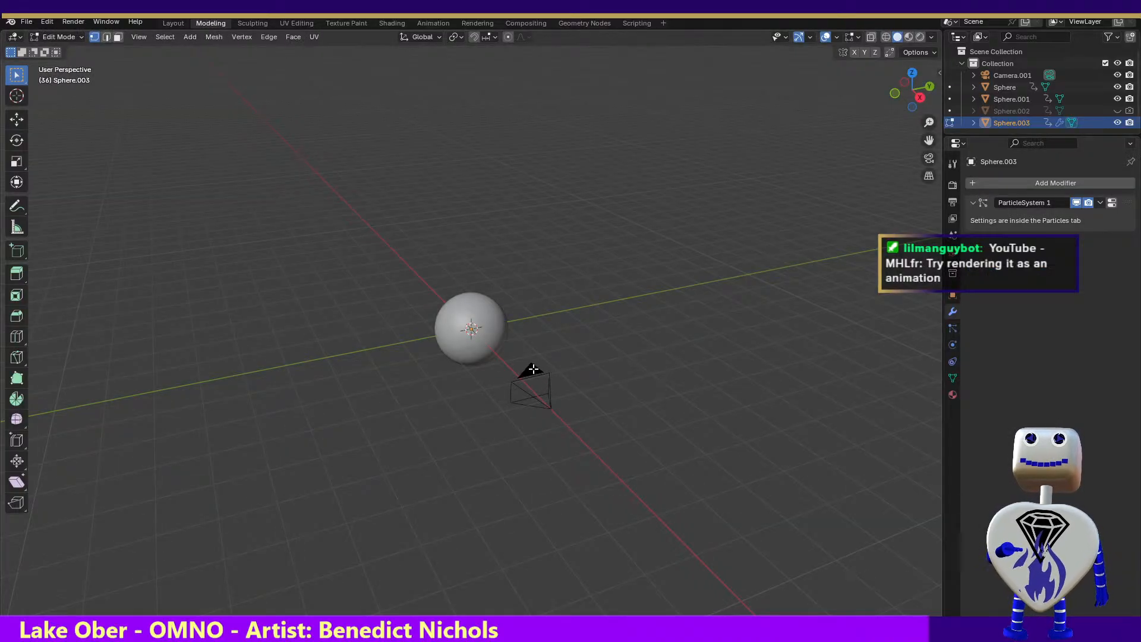
pyautogui.moveTo(492, 373); pyautogui.dragTo(633, 450)
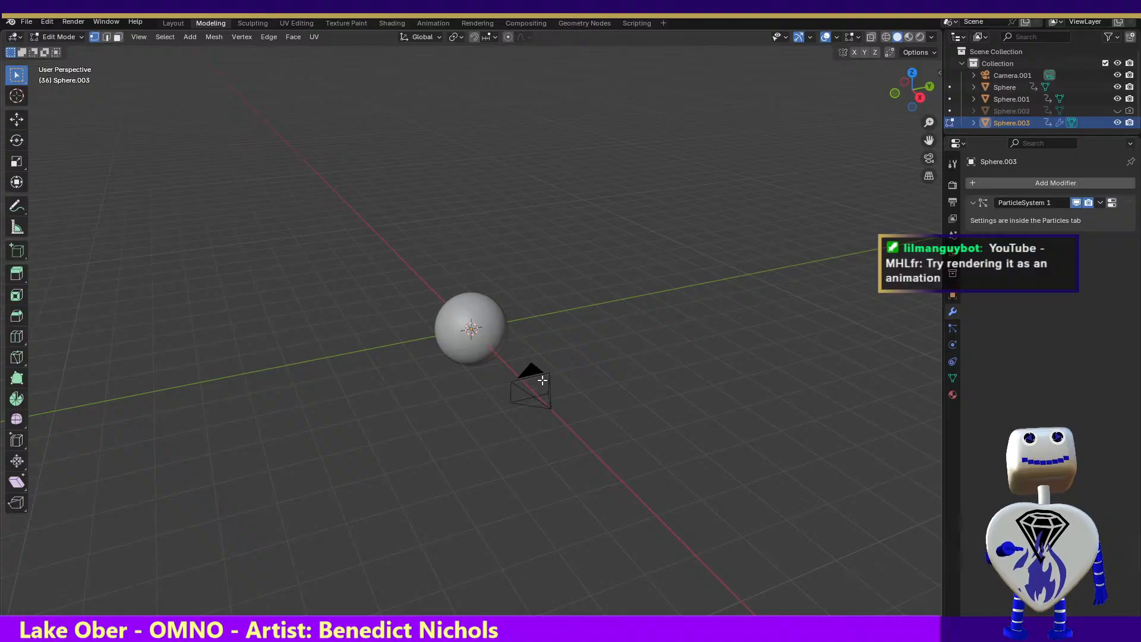
pyautogui.click(1003, 75)
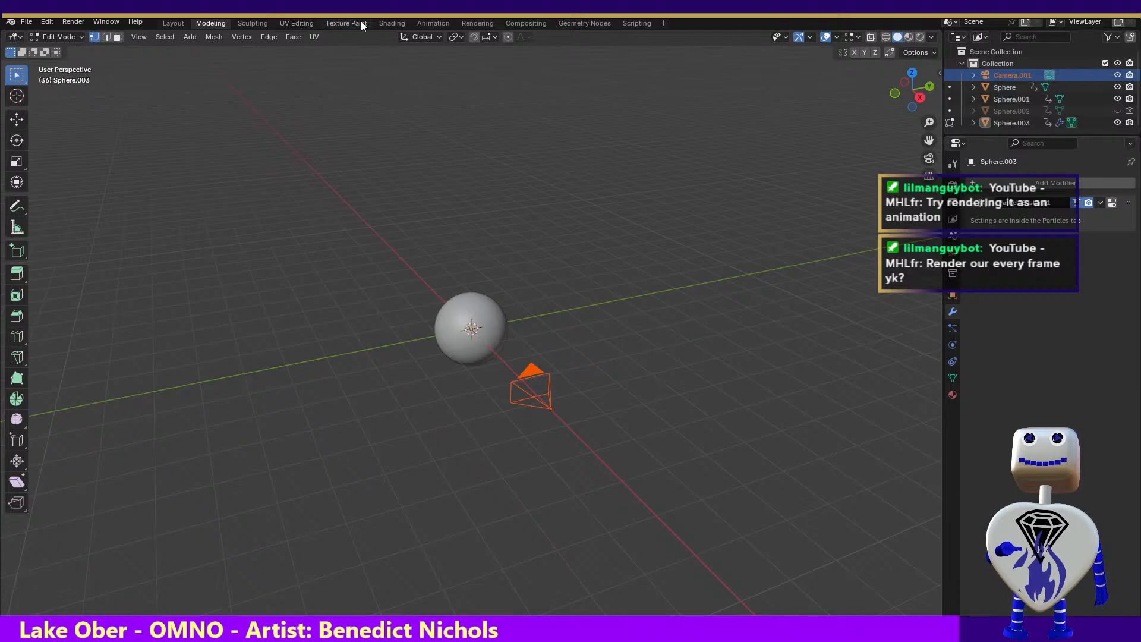
# Switch to the Animation workspace, go to frame 14, and show Sphere.002 in the viewport
pyautogui.click(443, 22)
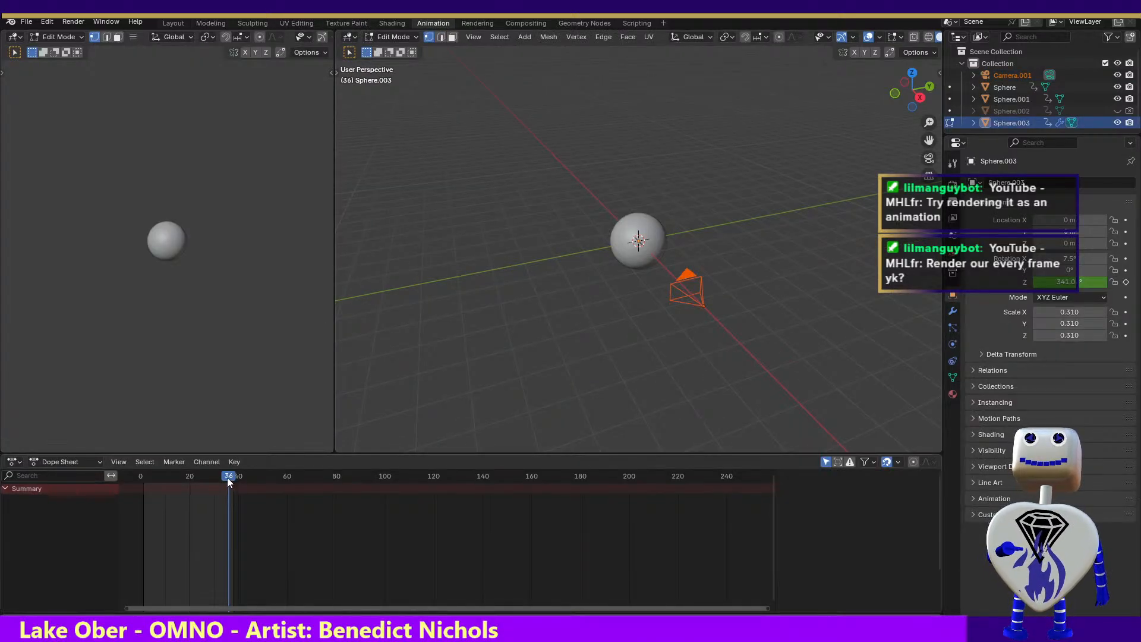
pyautogui.moveTo(228, 476); pyautogui.dragTo(176, 464)
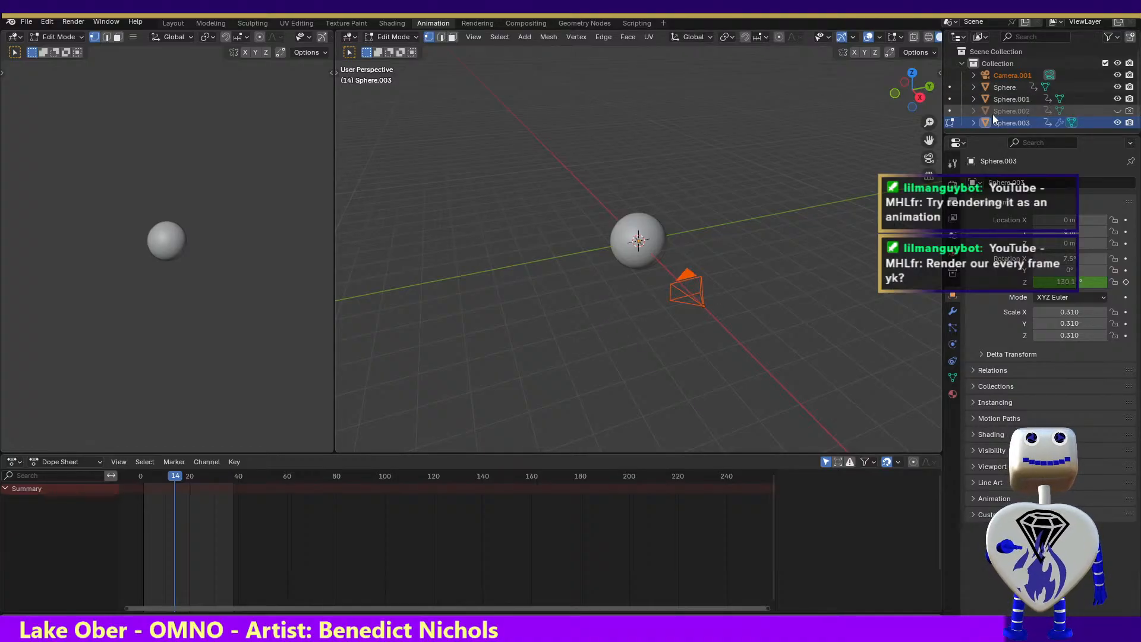
pyautogui.click(1117, 111)
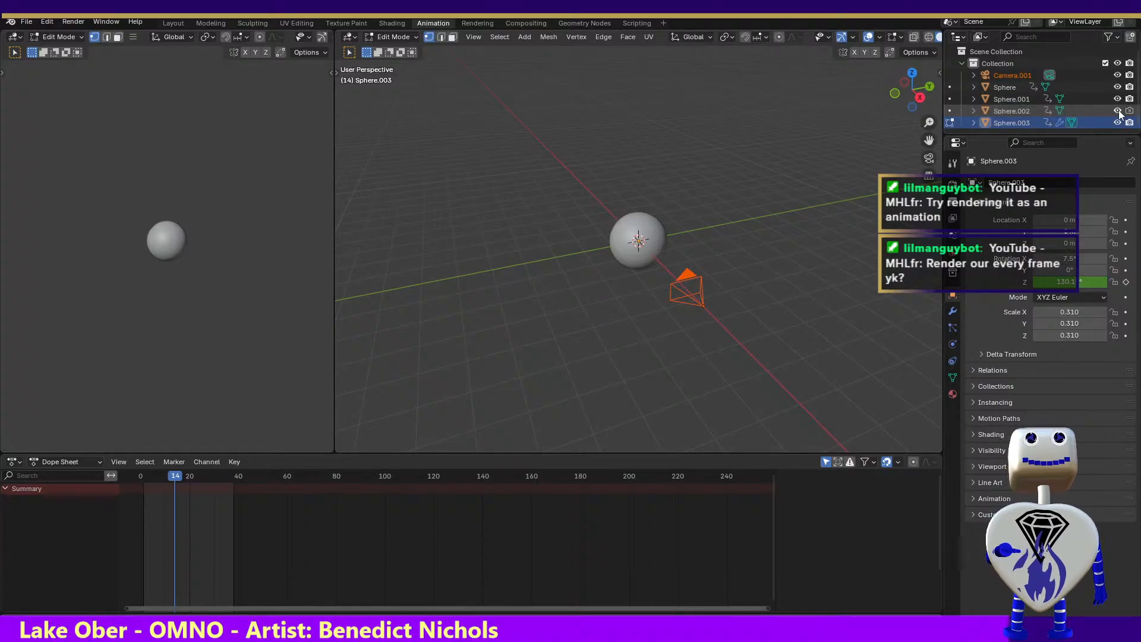
# Toggle Sphere.002's viewport visibility off and on, then render frame 14 to check the spheres and close the result
pyautogui.click(1117, 111)
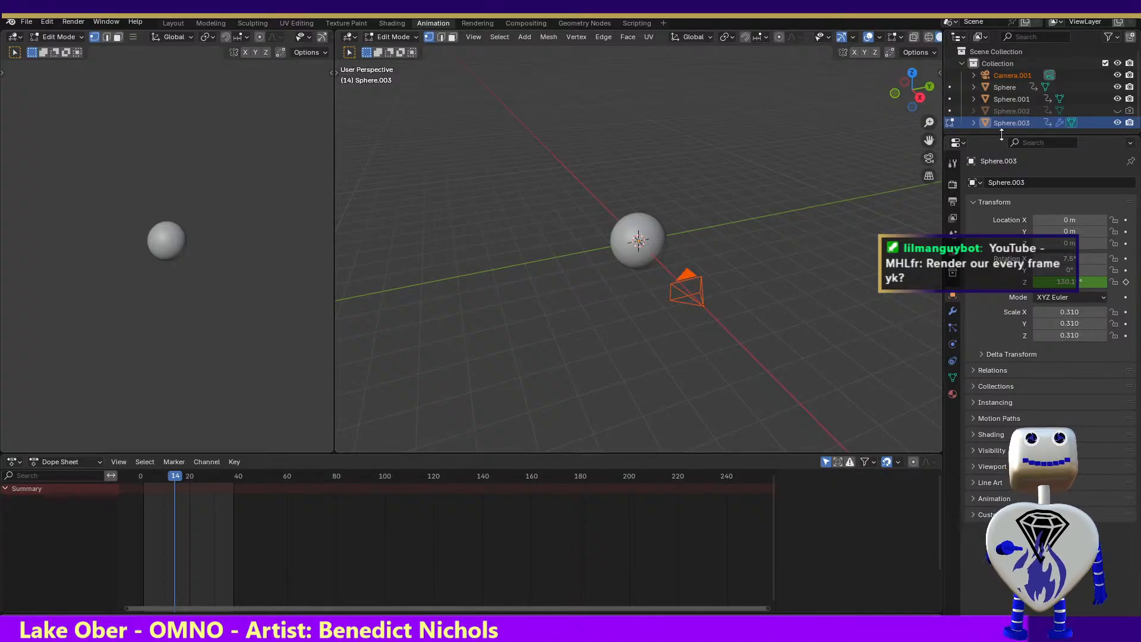
pyautogui.click(1116, 111)
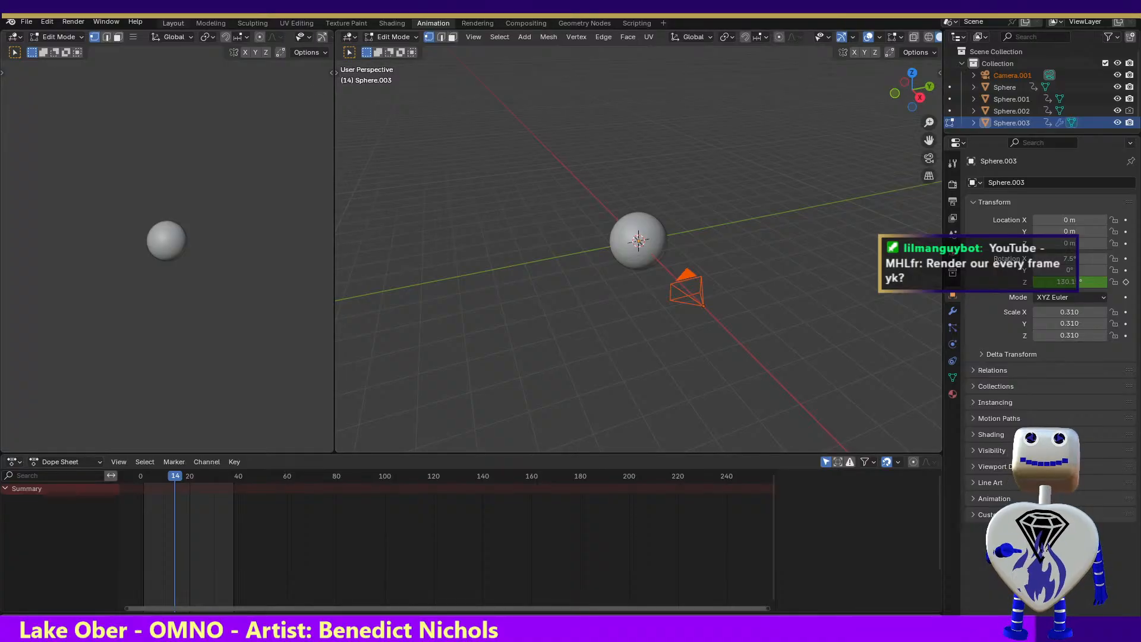
pyautogui.click(37, 22)
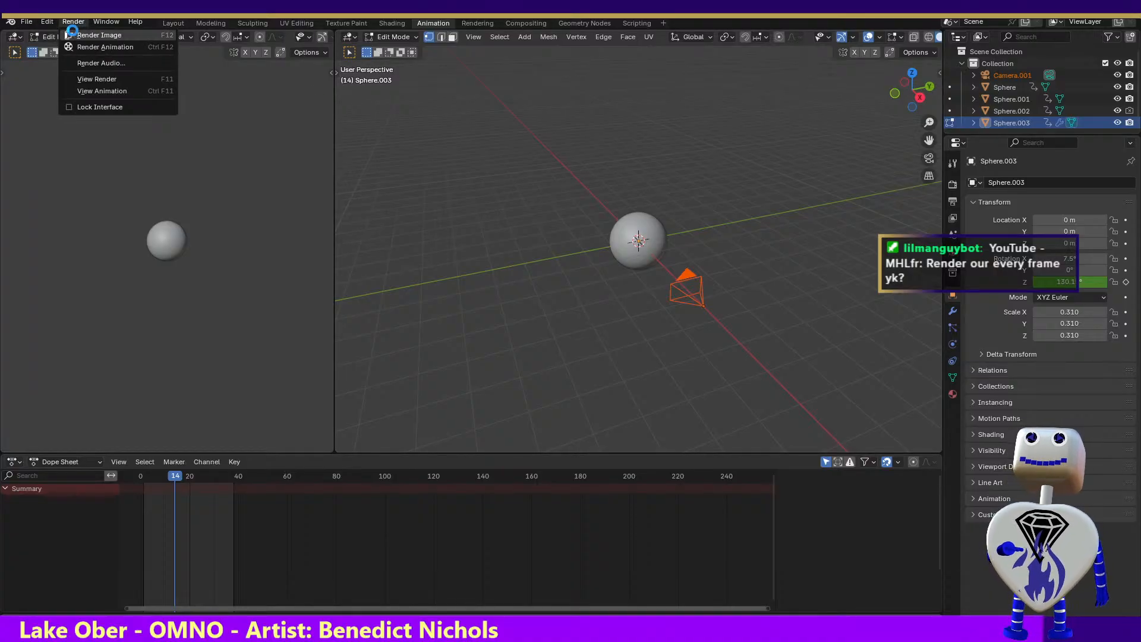
pyautogui.click(72, 34)
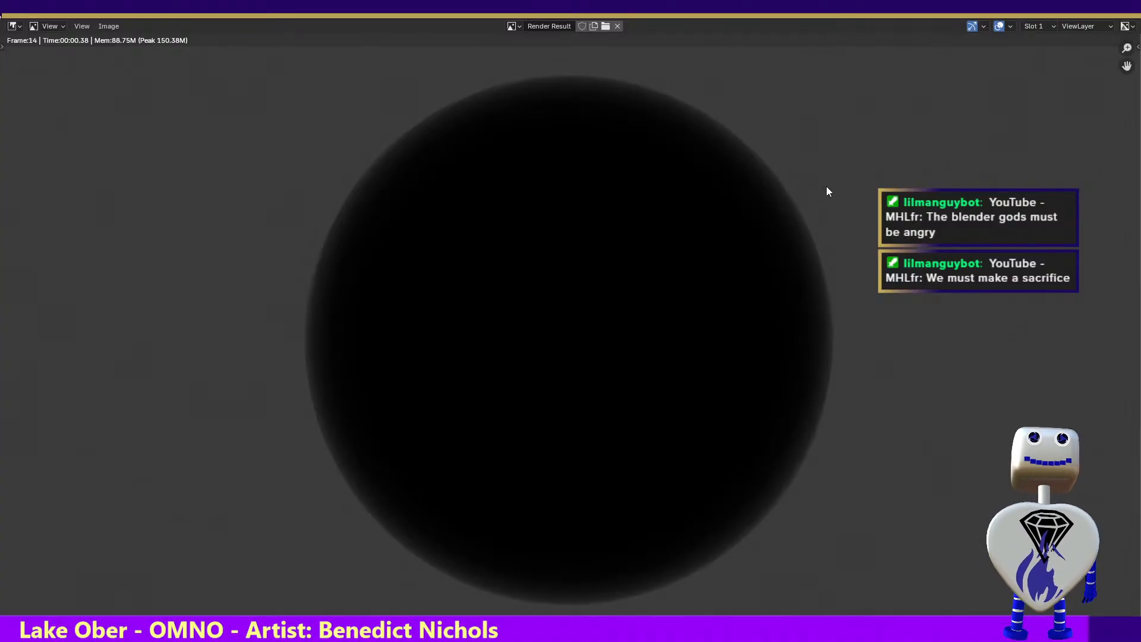
pyautogui.press('Escape')
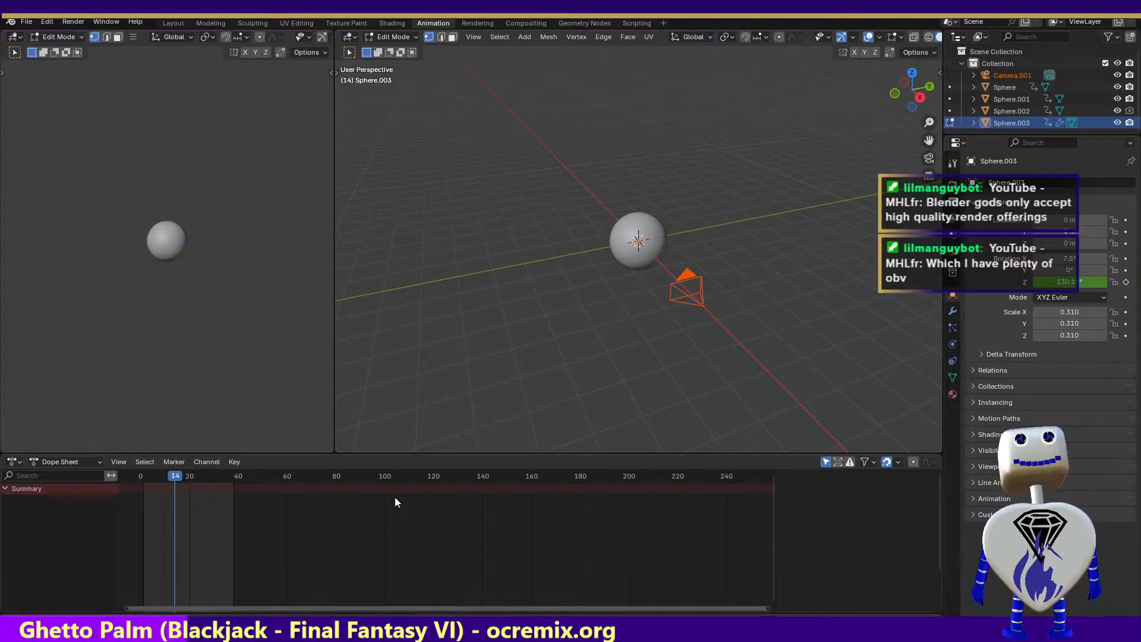
# Go to frame 8, hide Sphere.002 in the viewport, and render that frame as a test, closing the result
pyautogui.moveTo(175, 476)
pyautogui.mouseDown()
pyautogui.moveTo(244, 482)
pyautogui.moveTo(159, 479)
pyautogui.mouseUp()
pyautogui.moveTo(565, 141); pyautogui.dragTo(702, 297)
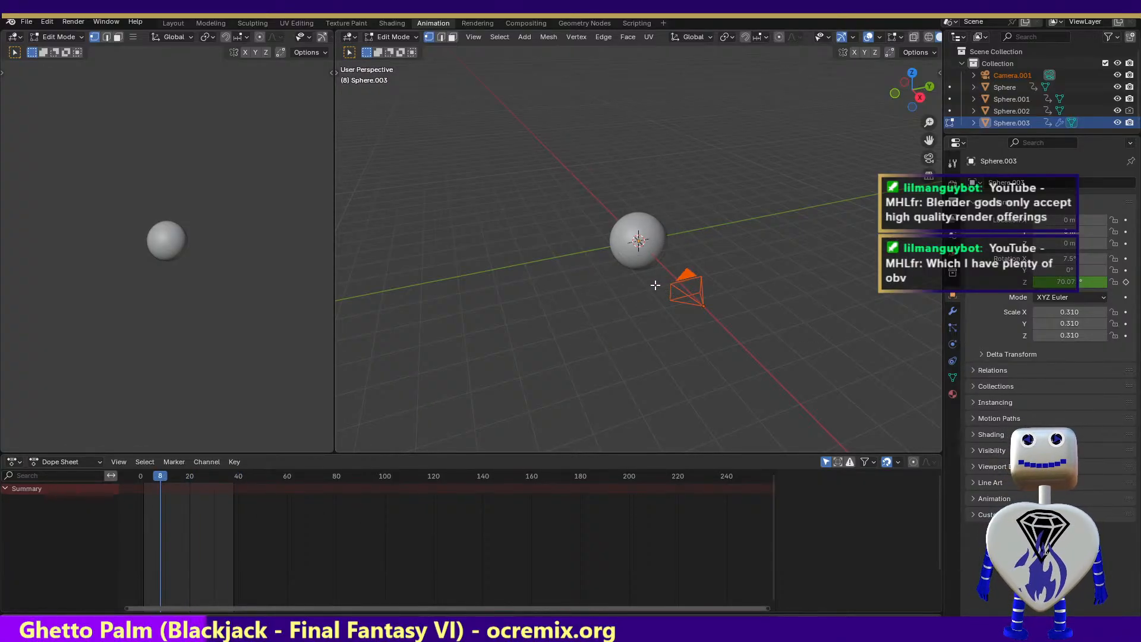
pyautogui.click(1117, 111)
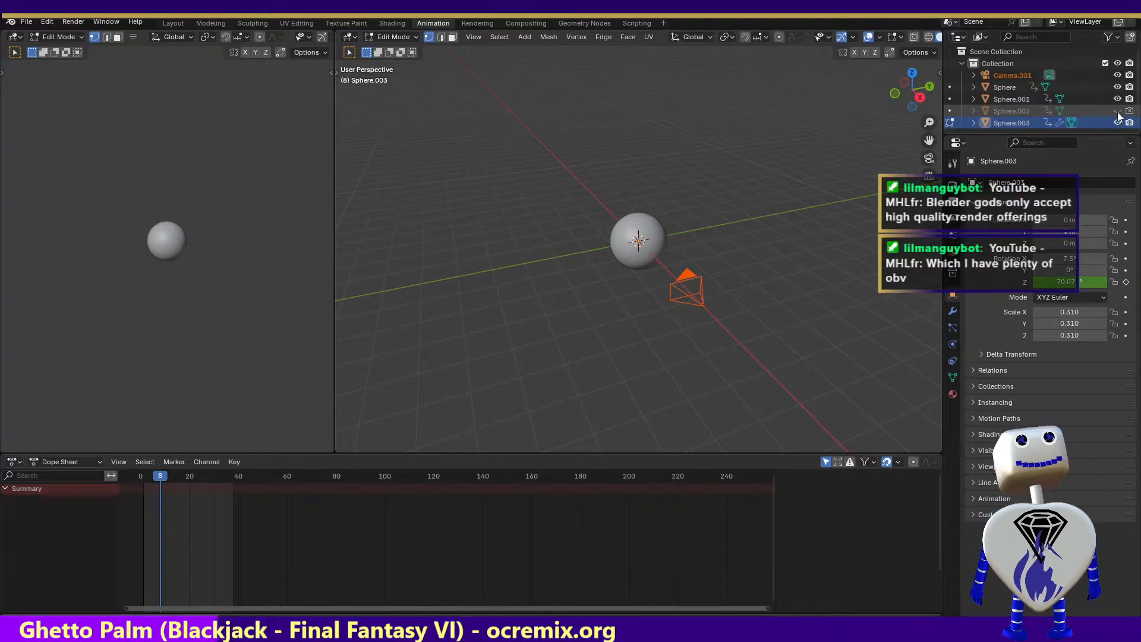
pyautogui.click(69, 21)
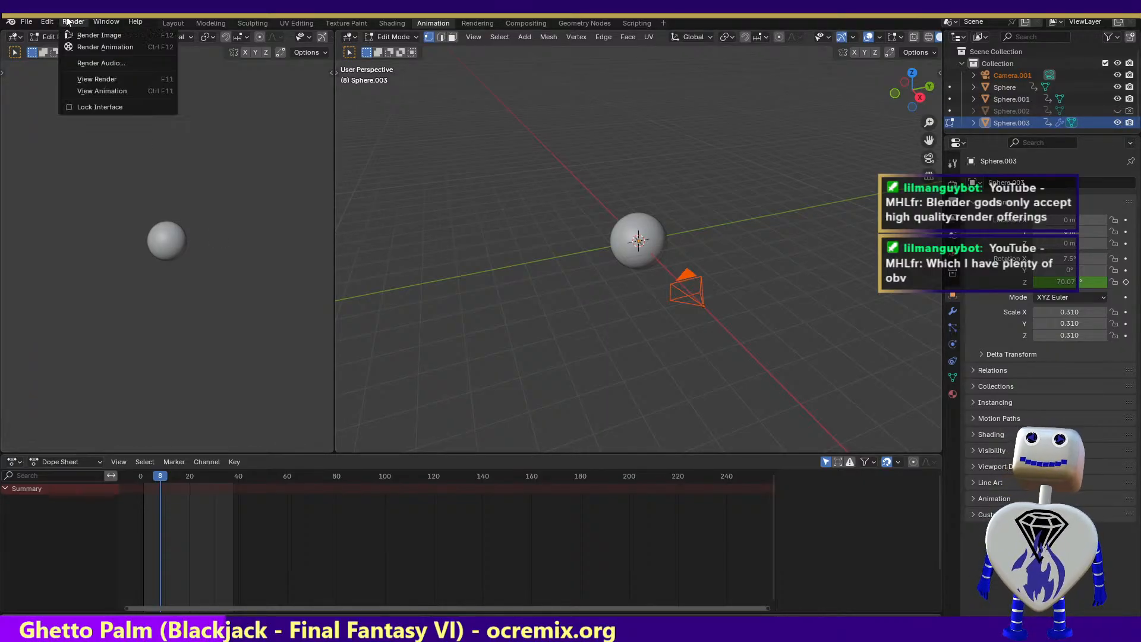
pyautogui.click(76, 37)
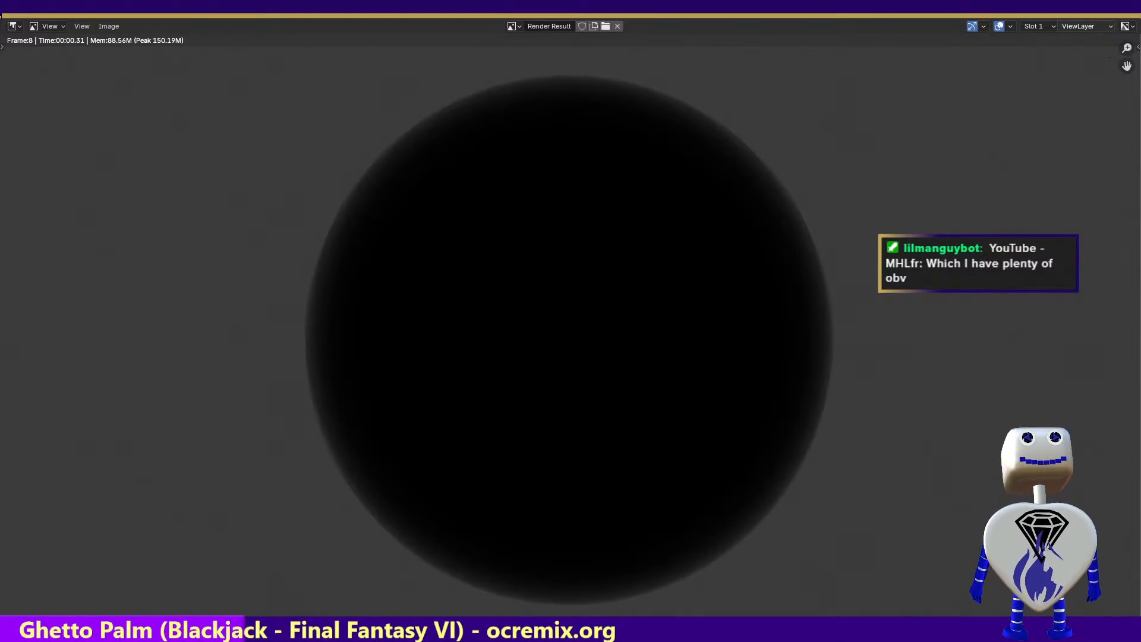
pyautogui.press('Escape')
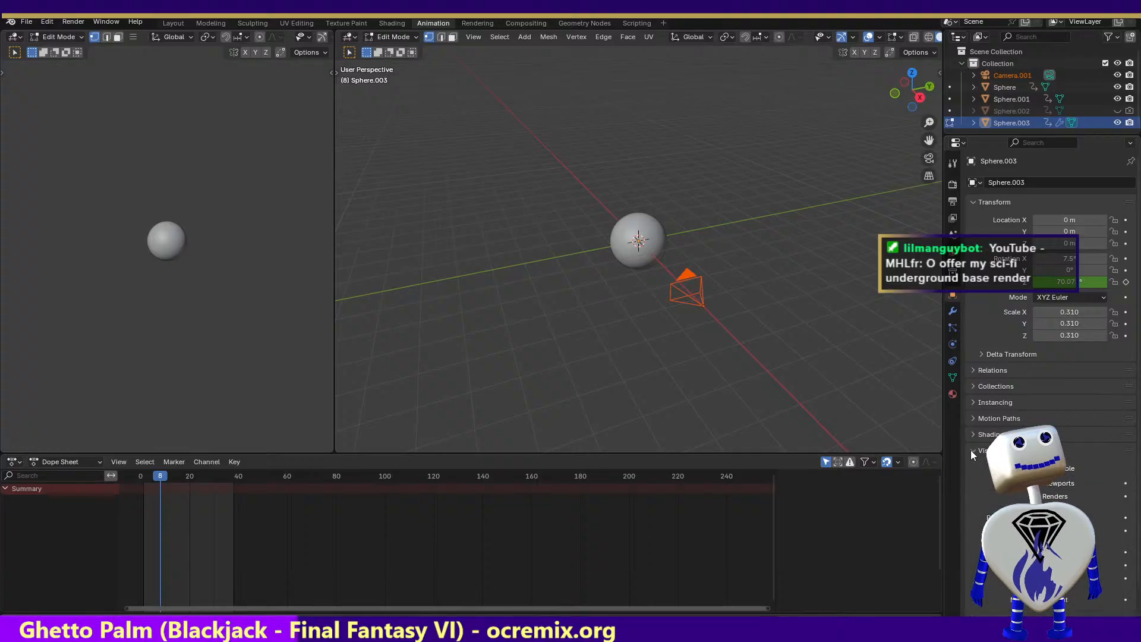
# In the Shading workspace, review Material.001's Principled BSDF settings and set its specular tint to bright yellow
pyautogui.click(969, 370)
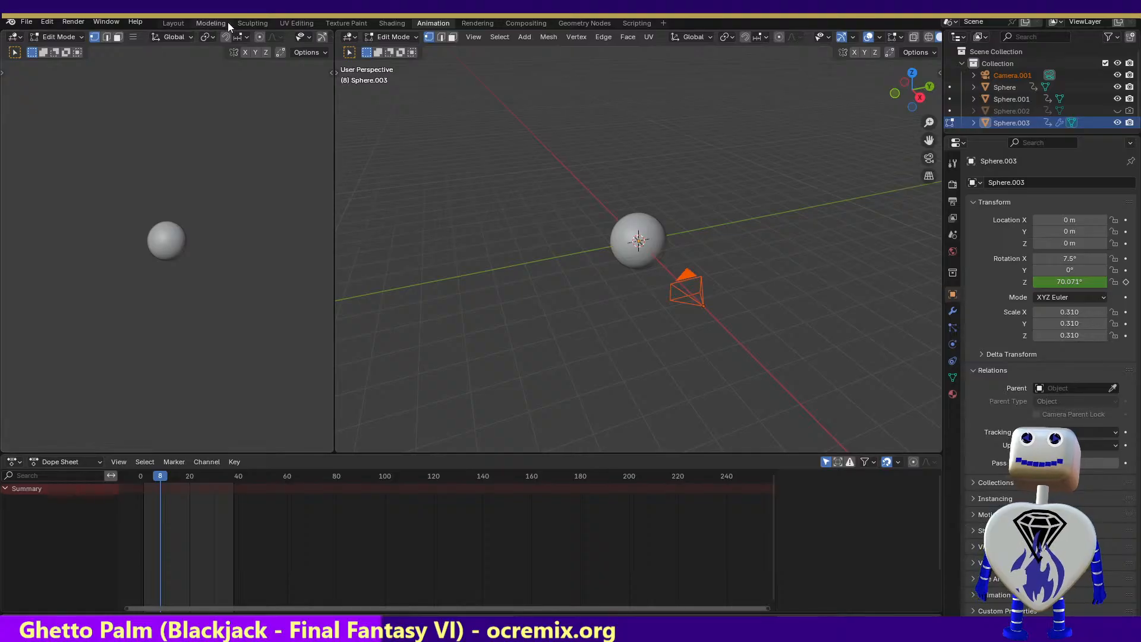
pyautogui.click(383, 23)
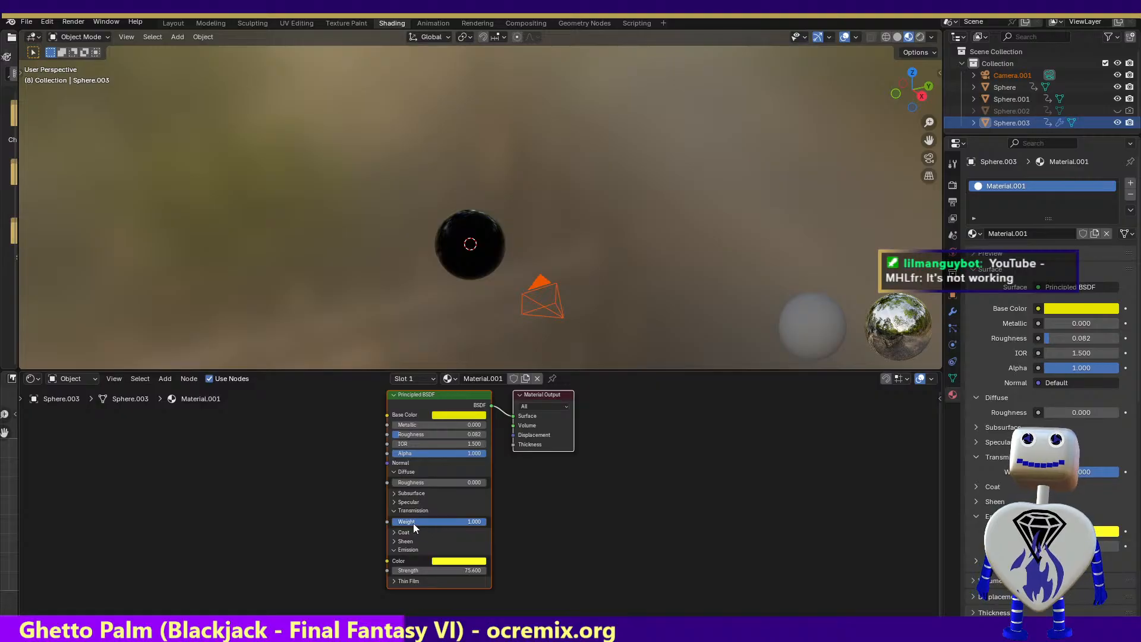
pyautogui.click(393, 501)
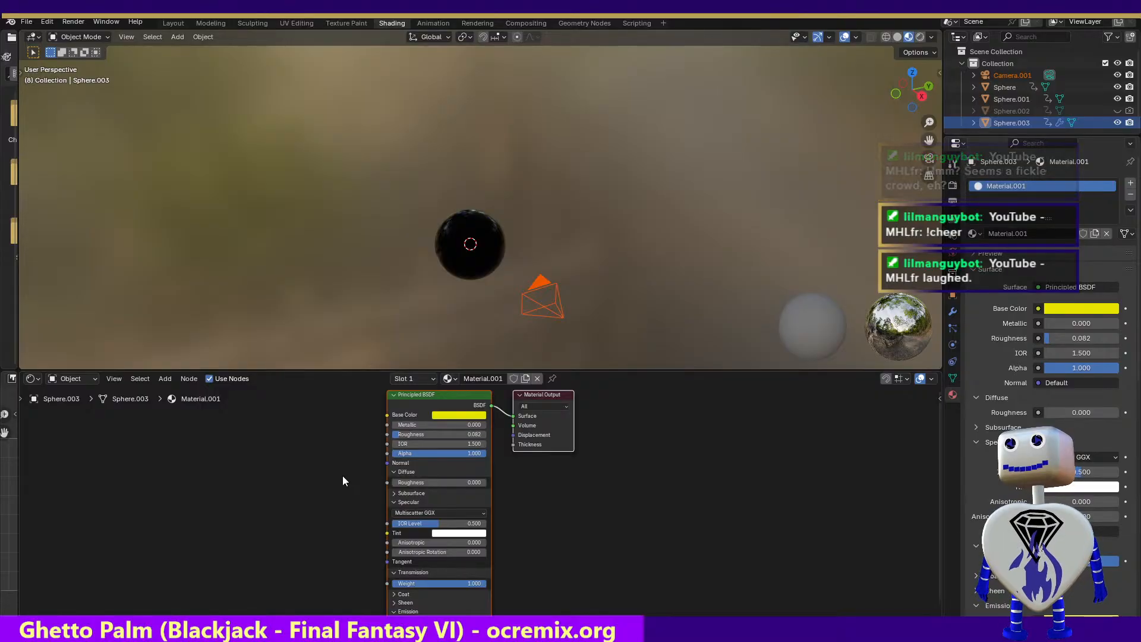
pyautogui.click(393, 493)
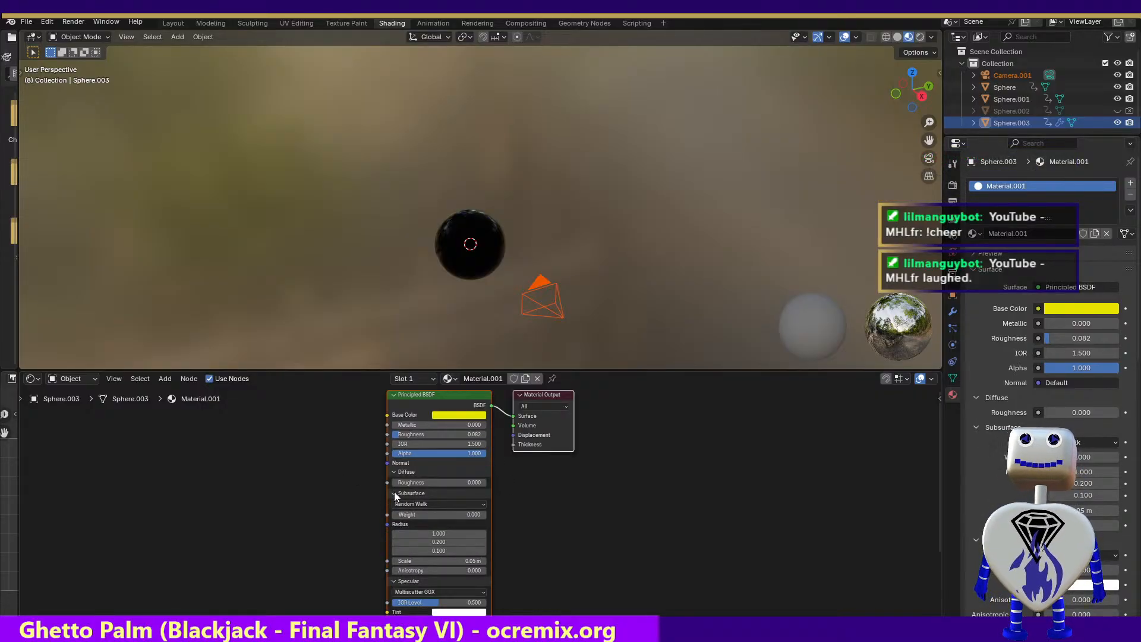
pyautogui.click(394, 493)
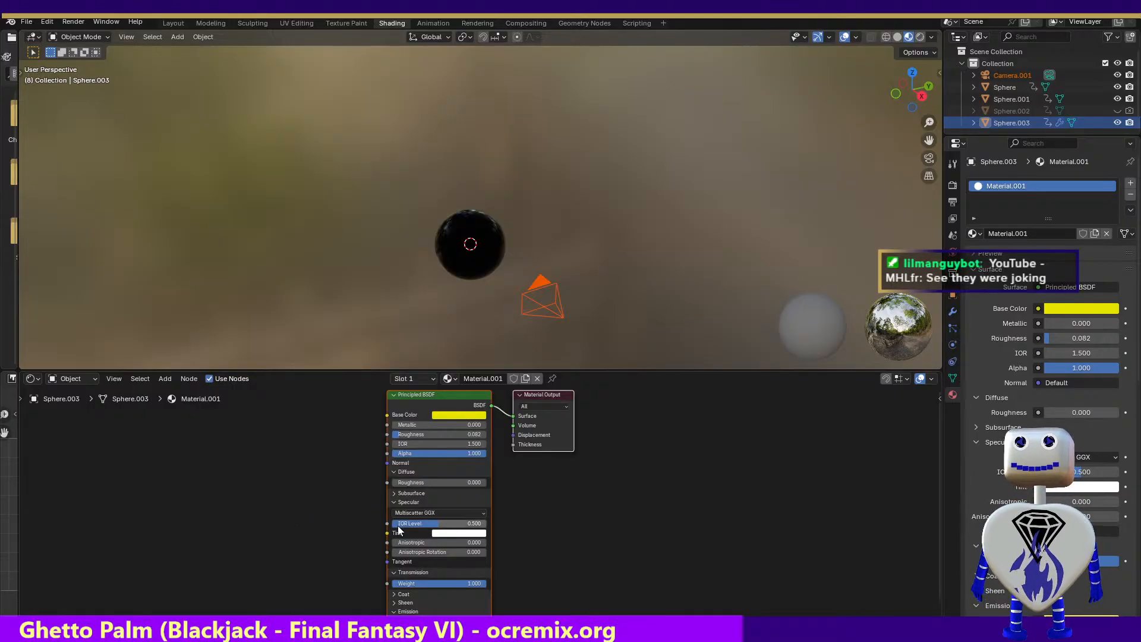
pyautogui.click(448, 534)
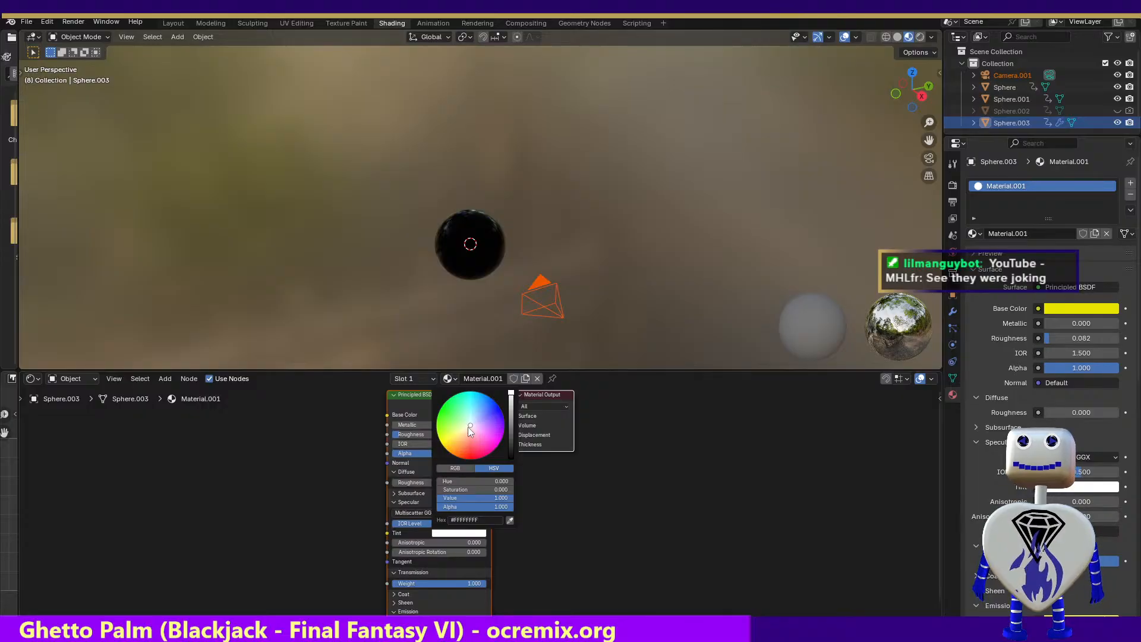
pyautogui.moveTo(472, 437); pyautogui.dragTo(440, 441)
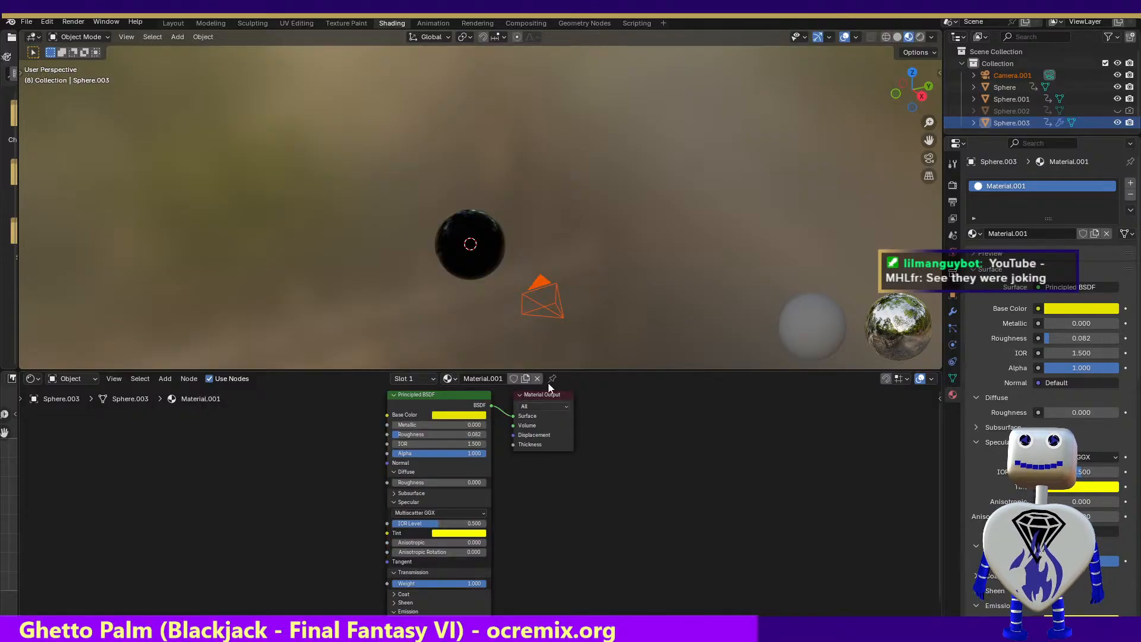
# Render frame 8 to check the yellow specular tint, and close the result
pyautogui.click(68, 23)
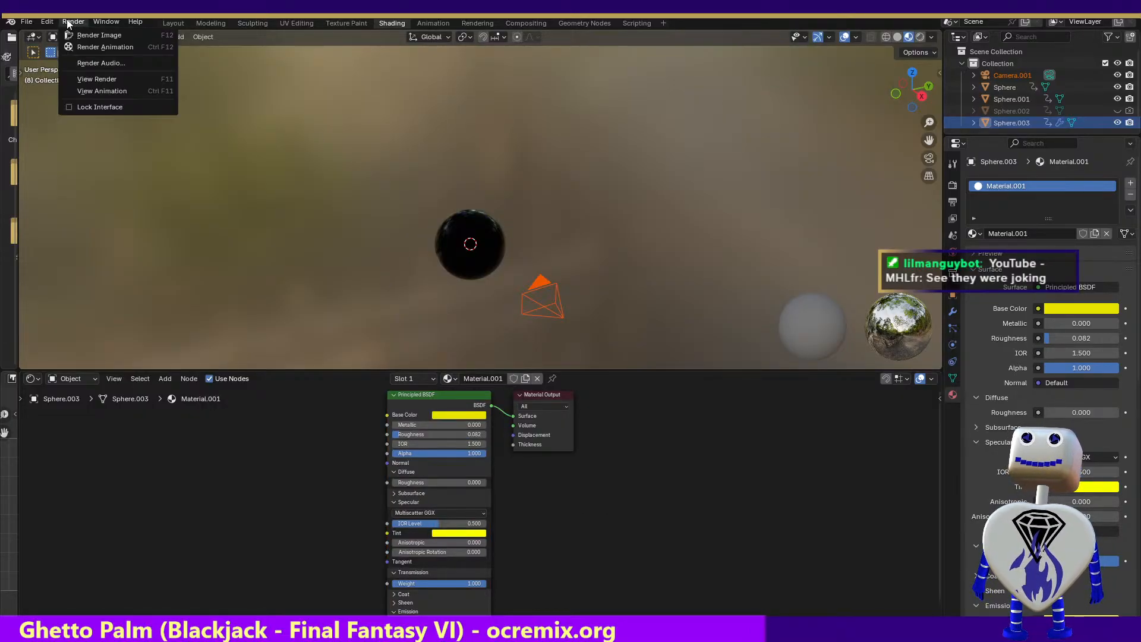
pyautogui.click(83, 35)
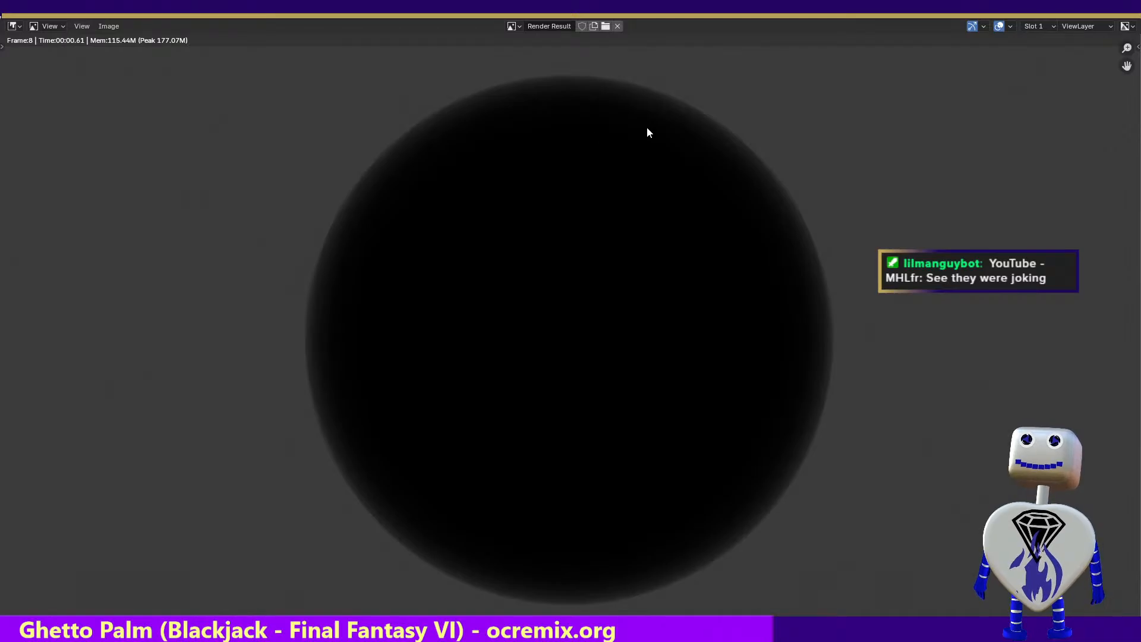
pyautogui.press('Escape')
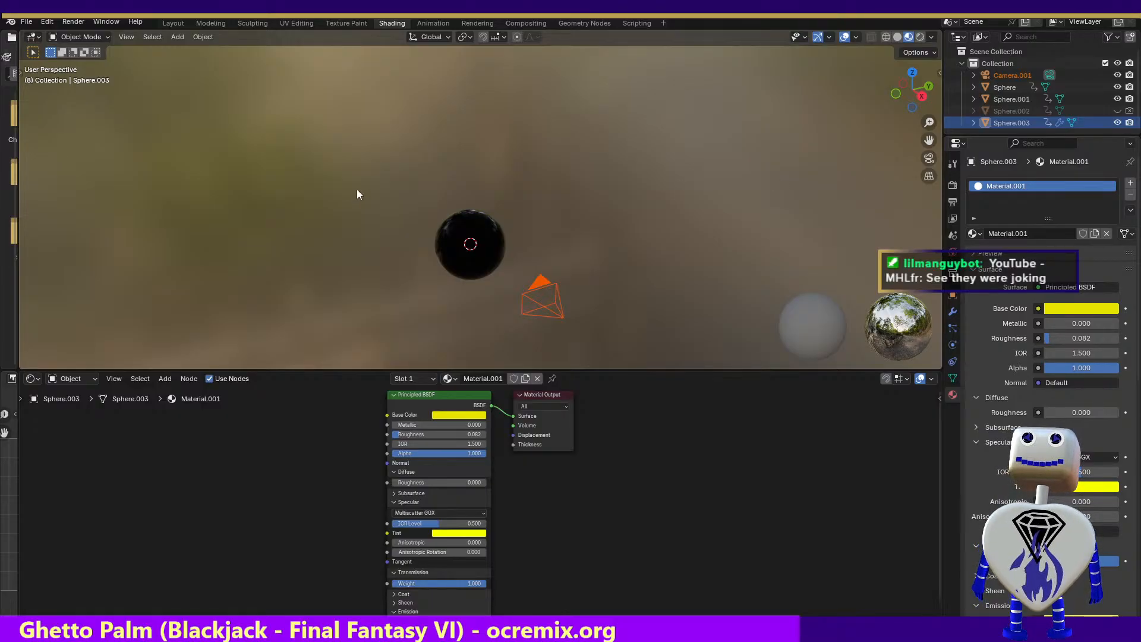
# Revert the project to its last saved file, discarding the unsaved material changes
pyautogui.click(27, 22)
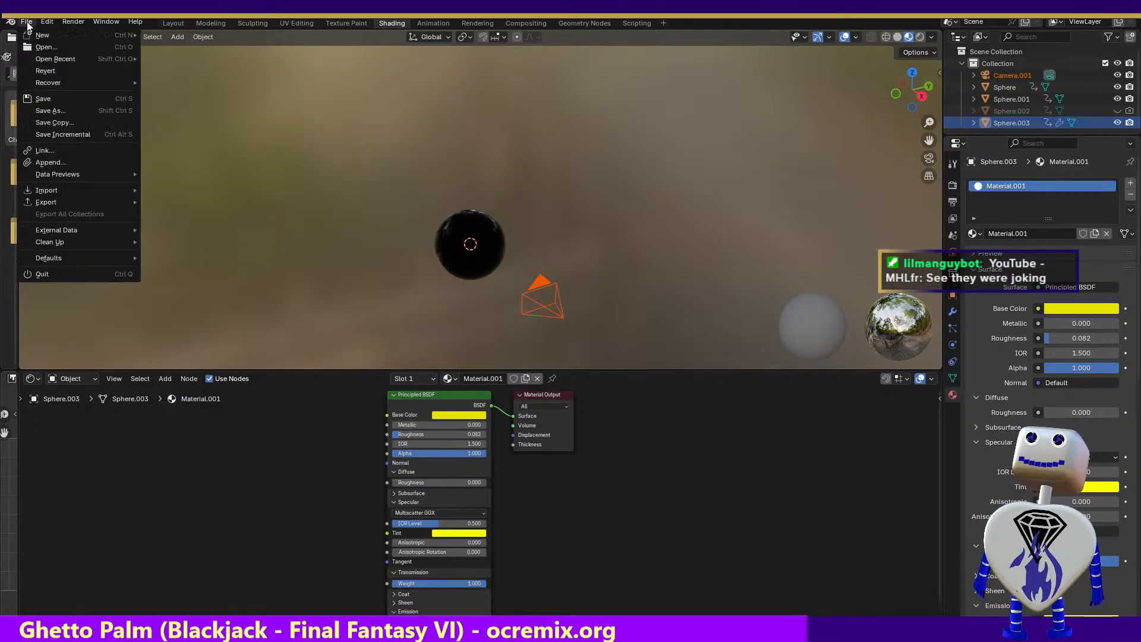
pyautogui.click(45, 71)
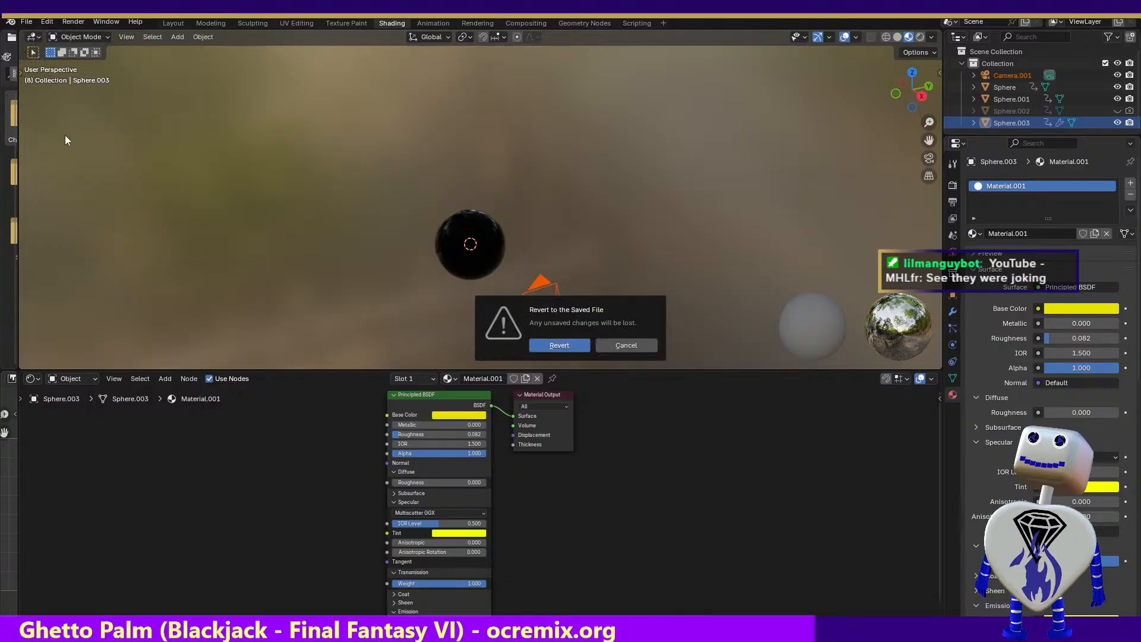
pyautogui.click(560, 345)
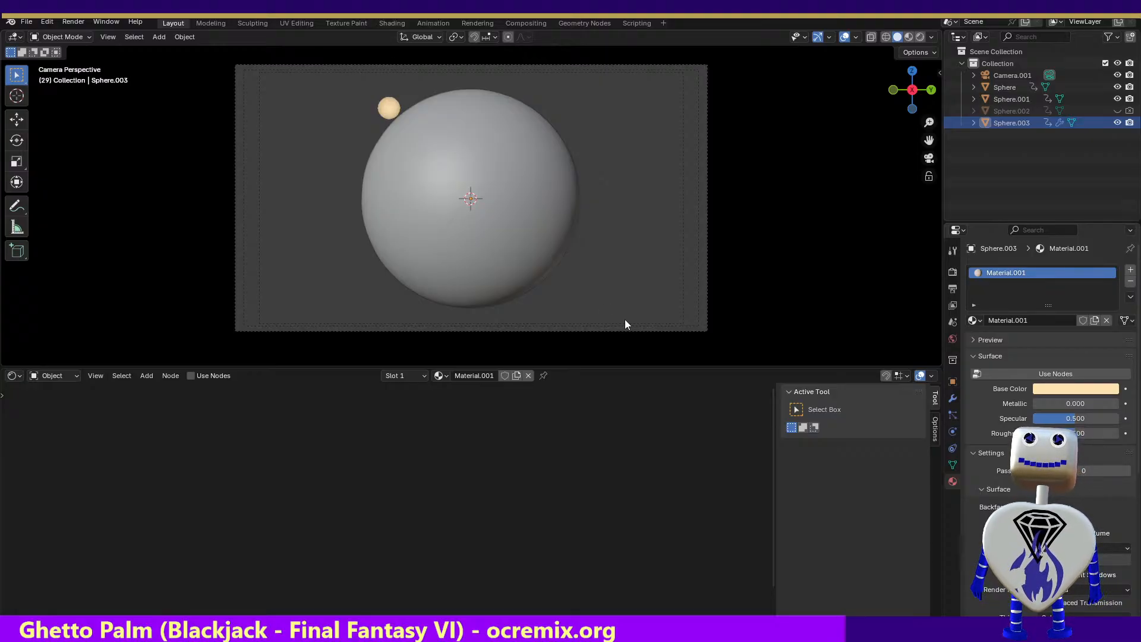
# Select Sphere.001 and delete the two image texture nodes, the Invert Color node and the Bump node from Material.003
pyautogui.click(499, 256)
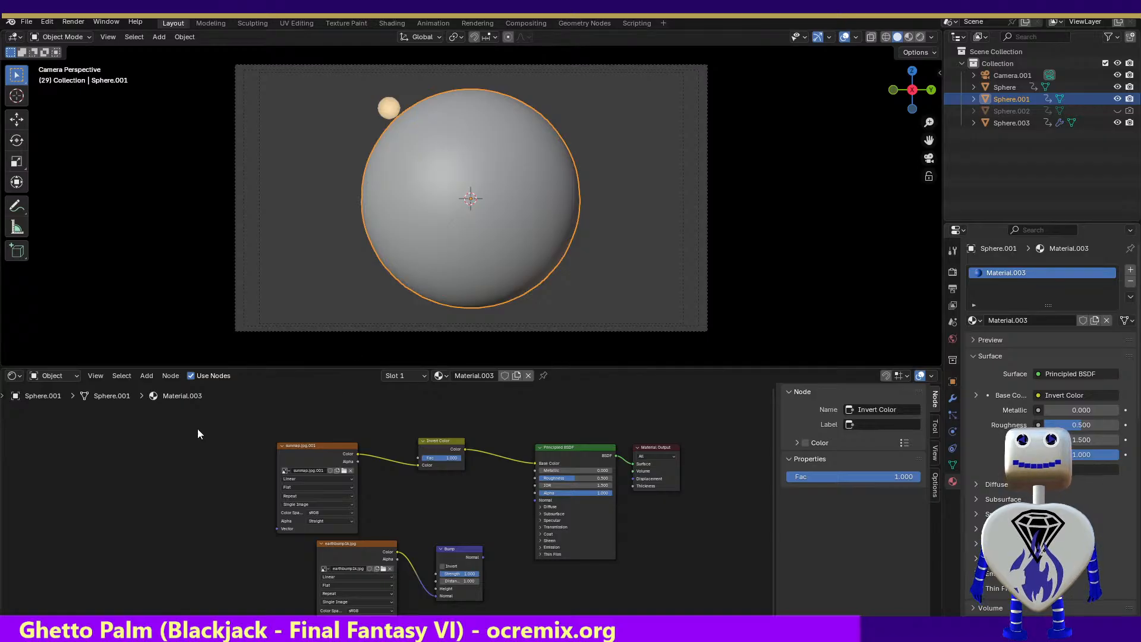
pyautogui.moveTo(312, 462); pyautogui.dragTo(486, 538)
pyautogui.press('x')
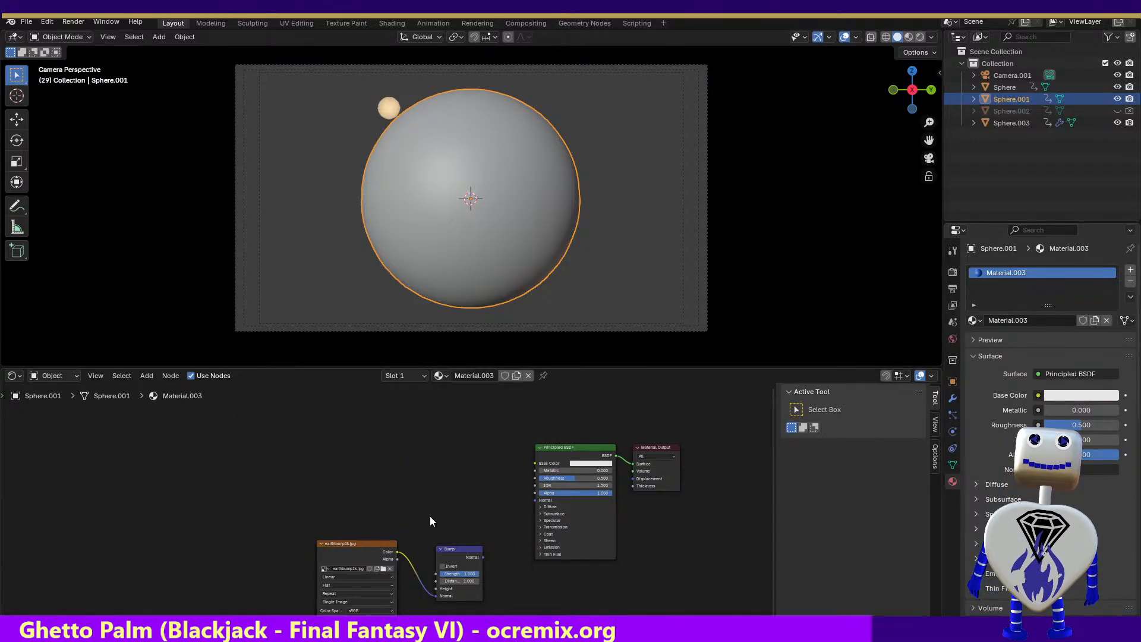
pyautogui.moveTo(287, 498); pyautogui.dragTo(526, 615)
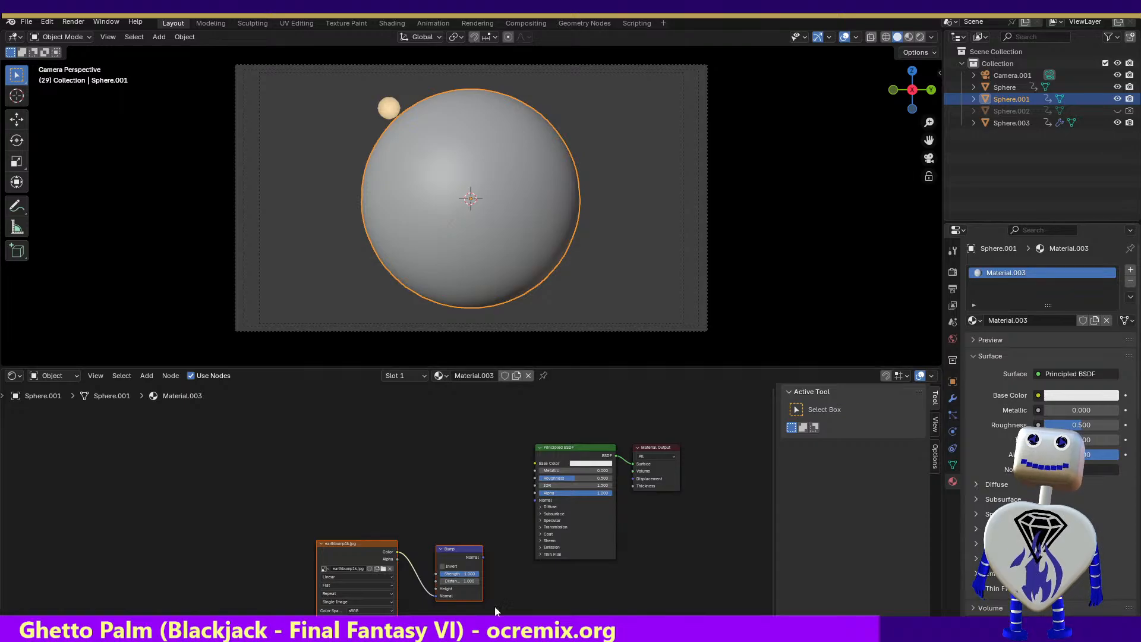
pyautogui.press('x')
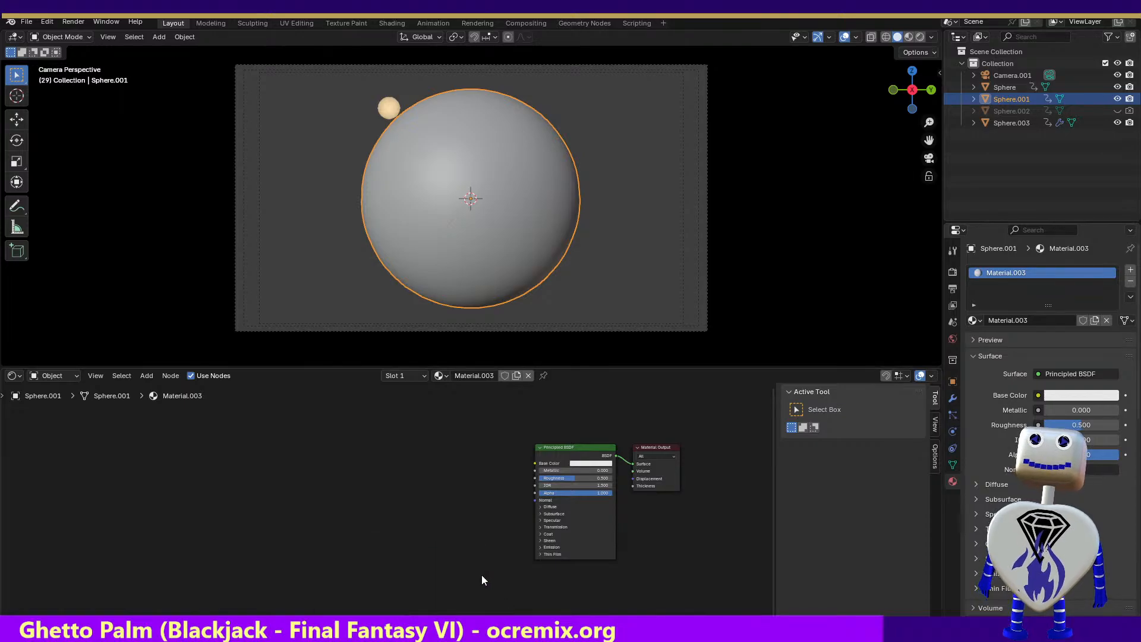
# Set Material.003's base color to black and its roughness to 0.091
pyautogui.click(586, 463)
pyautogui.moveTo(631, 358); pyautogui.dragTo(630, 405)
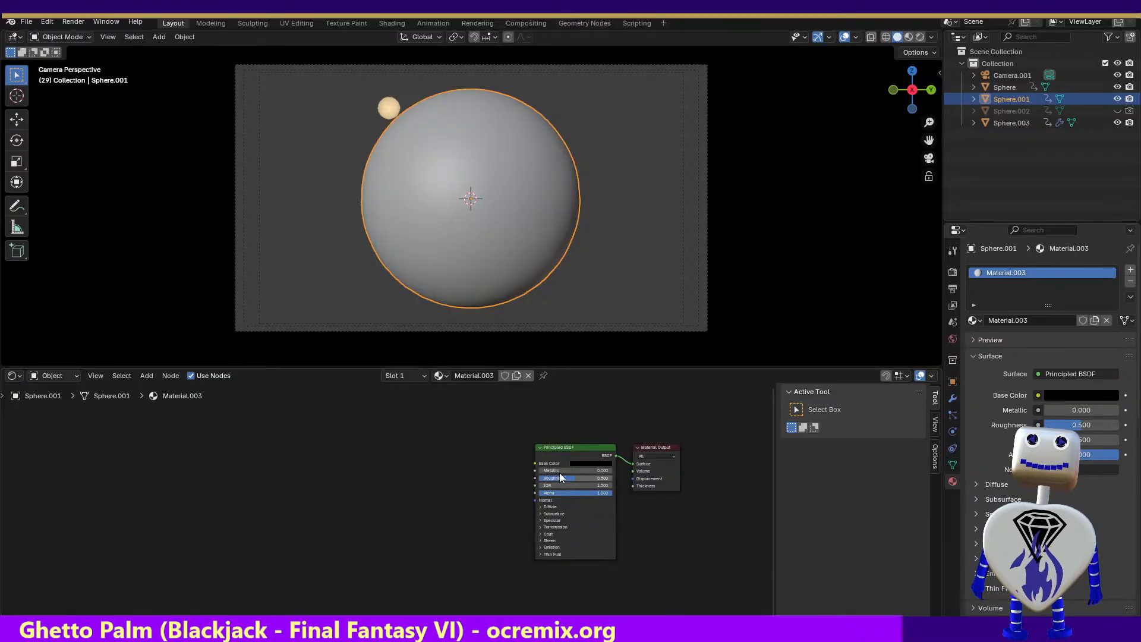
pyautogui.moveTo(562, 478); pyautogui.dragTo(543, 478)
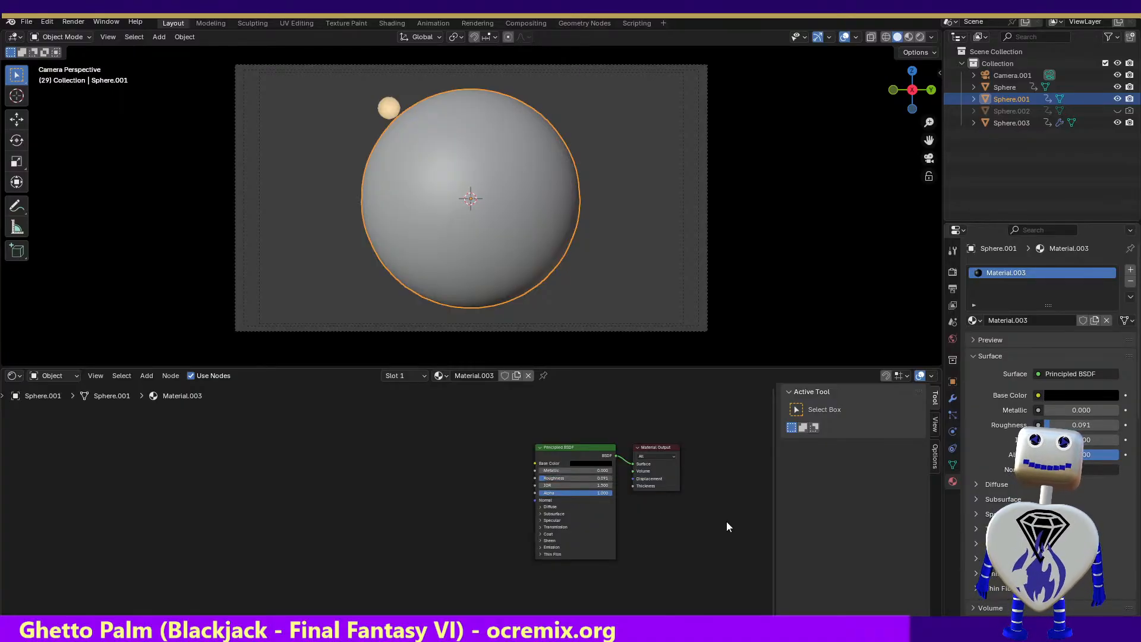
# Set Material.003's sheen roughness to 0.059 and its sheen tint to a dark yellow
pyautogui.click(539, 540)
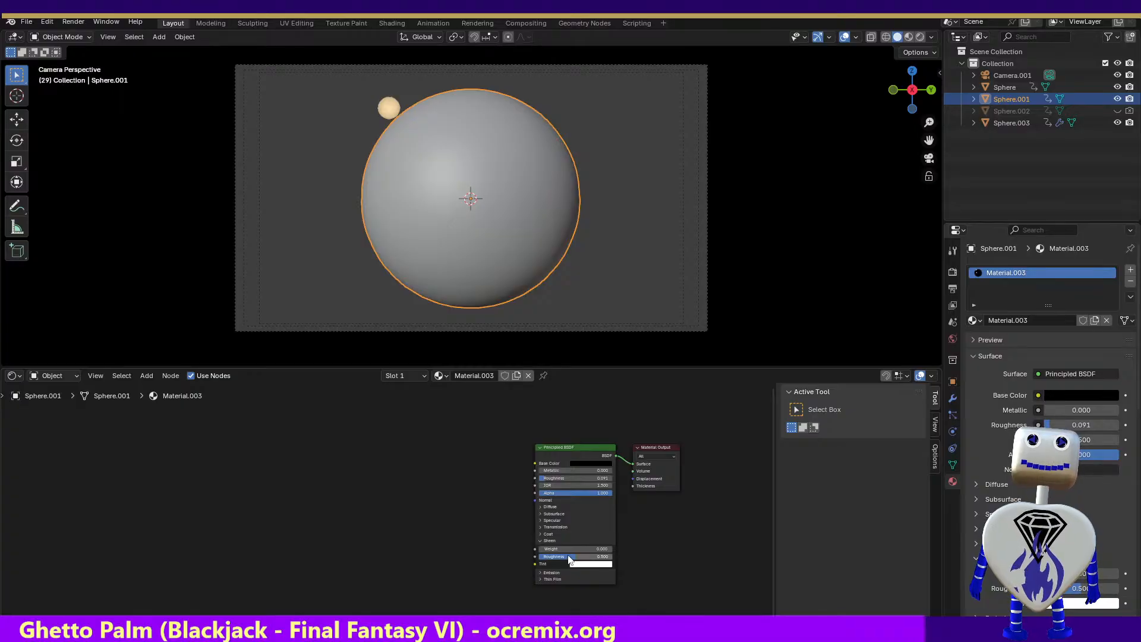
pyautogui.moveTo(569, 557); pyautogui.dragTo(545, 557)
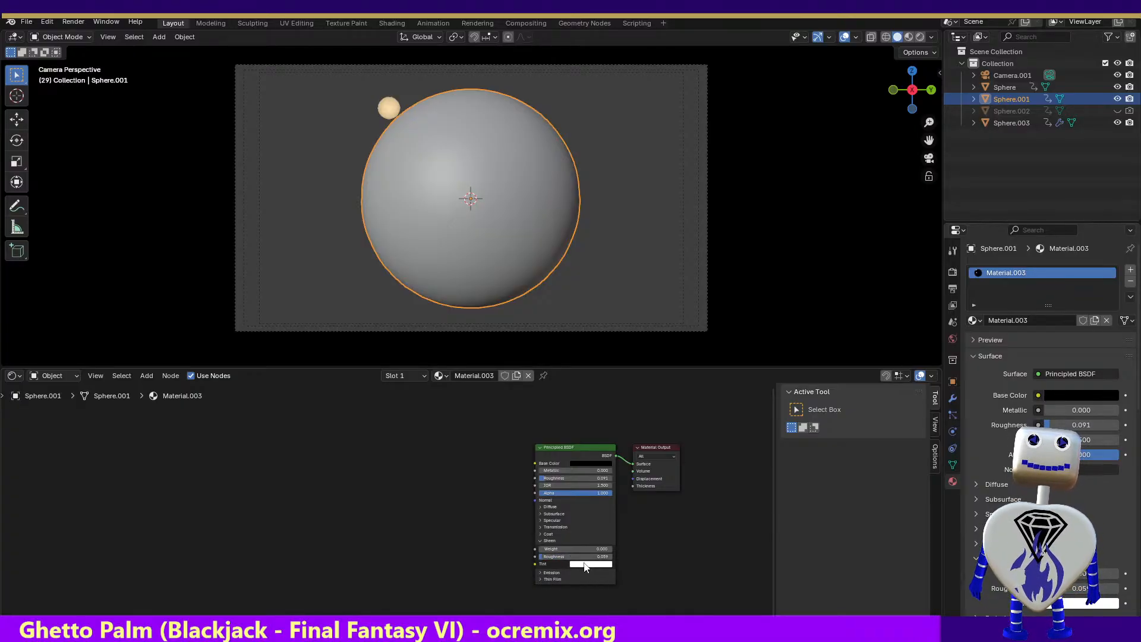
pyautogui.click(586, 564)
pyautogui.click(600, 489)
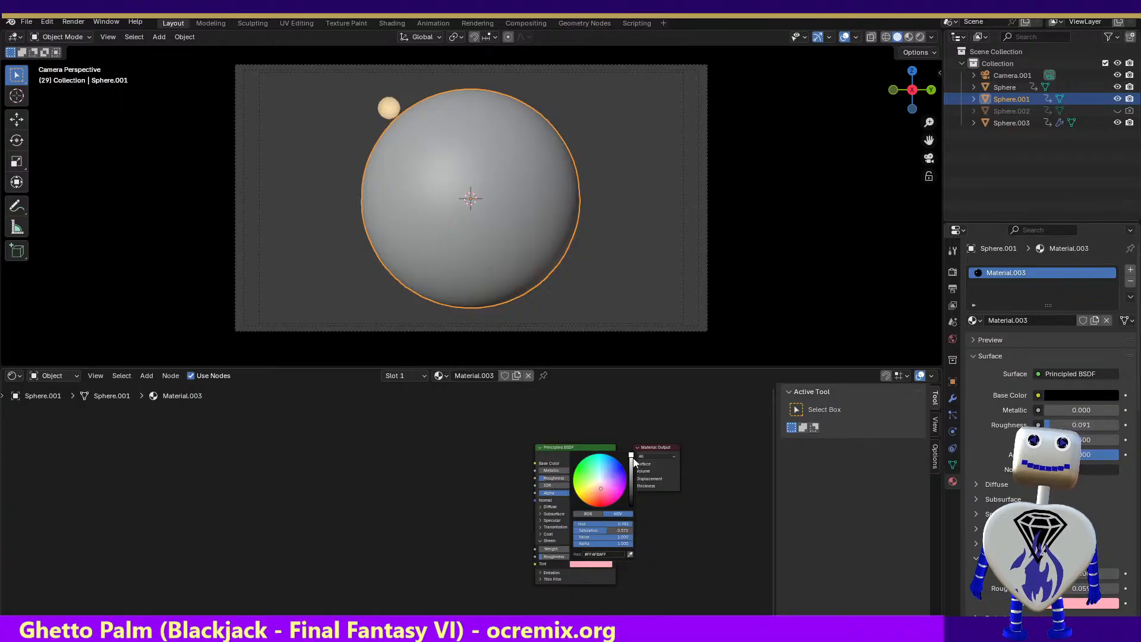
pyautogui.moveTo(631, 455); pyautogui.dragTo(575, 492)
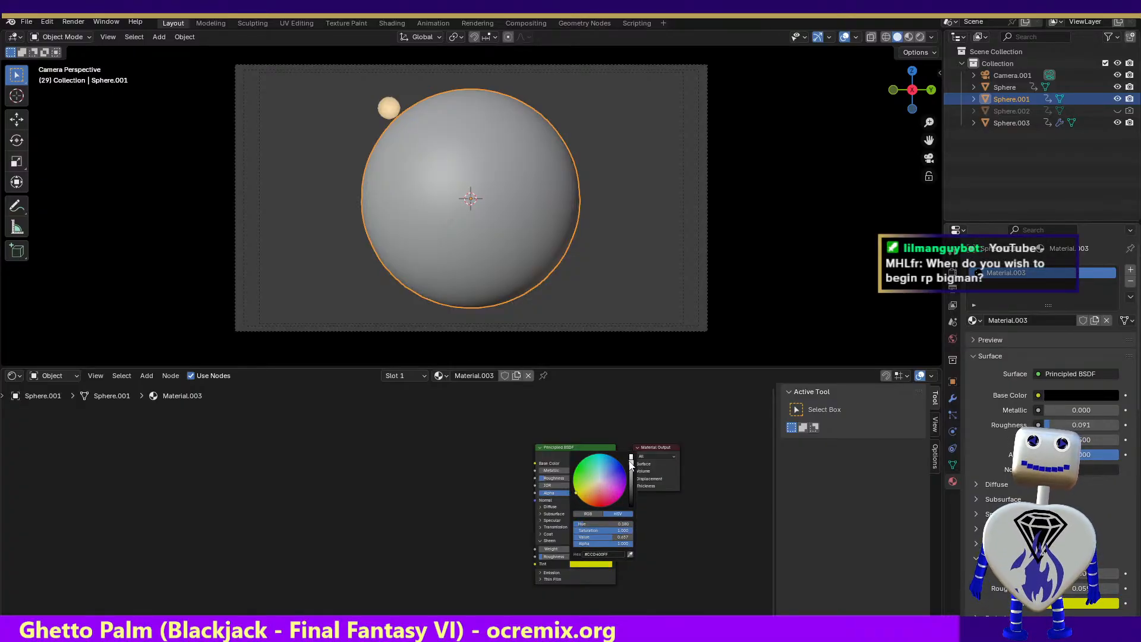
pyautogui.moveTo(631, 463); pyautogui.dragTo(631, 490)
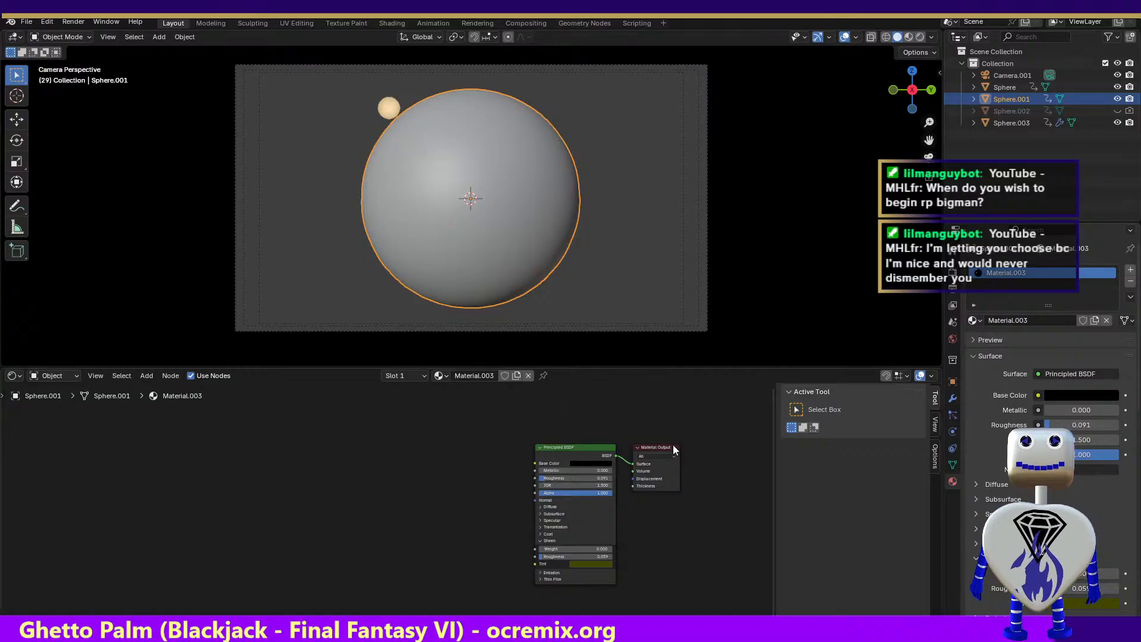
# Set the current frame to 37, render that frame as a still image and close the render
pyautogui.click(248, 24)
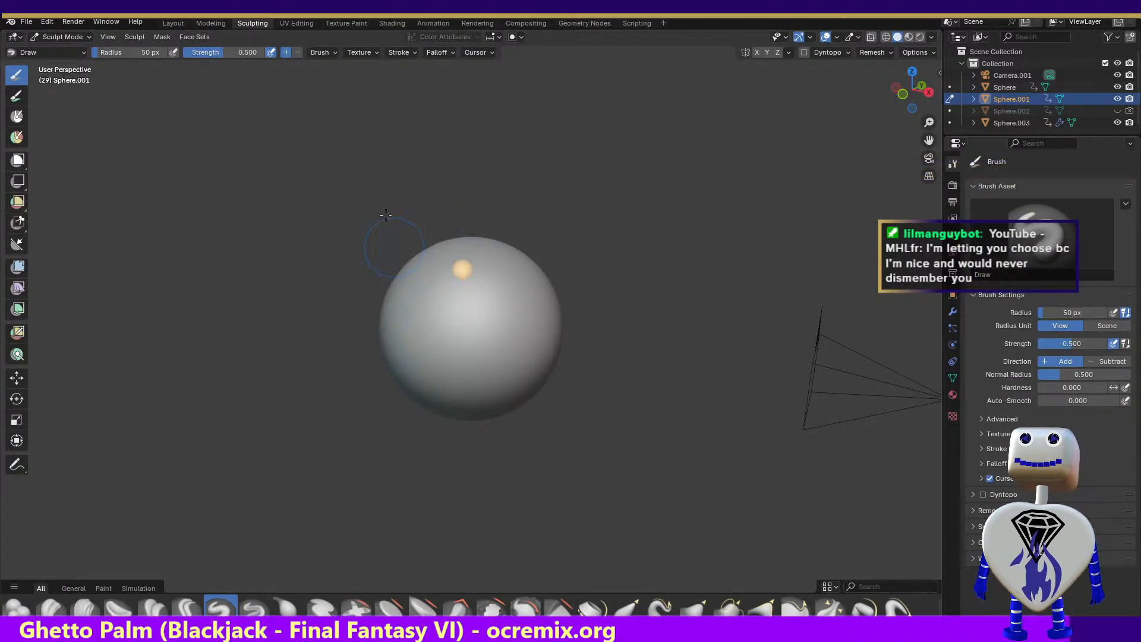
pyautogui.click(425, 23)
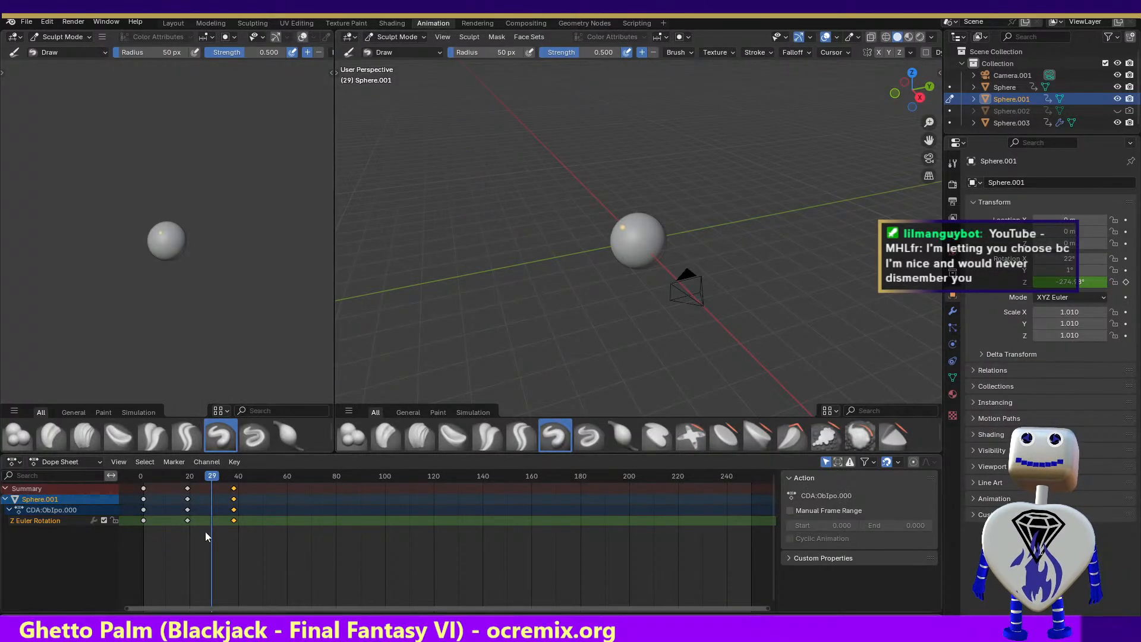
pyautogui.moveTo(201, 472); pyautogui.dragTo(232, 470)
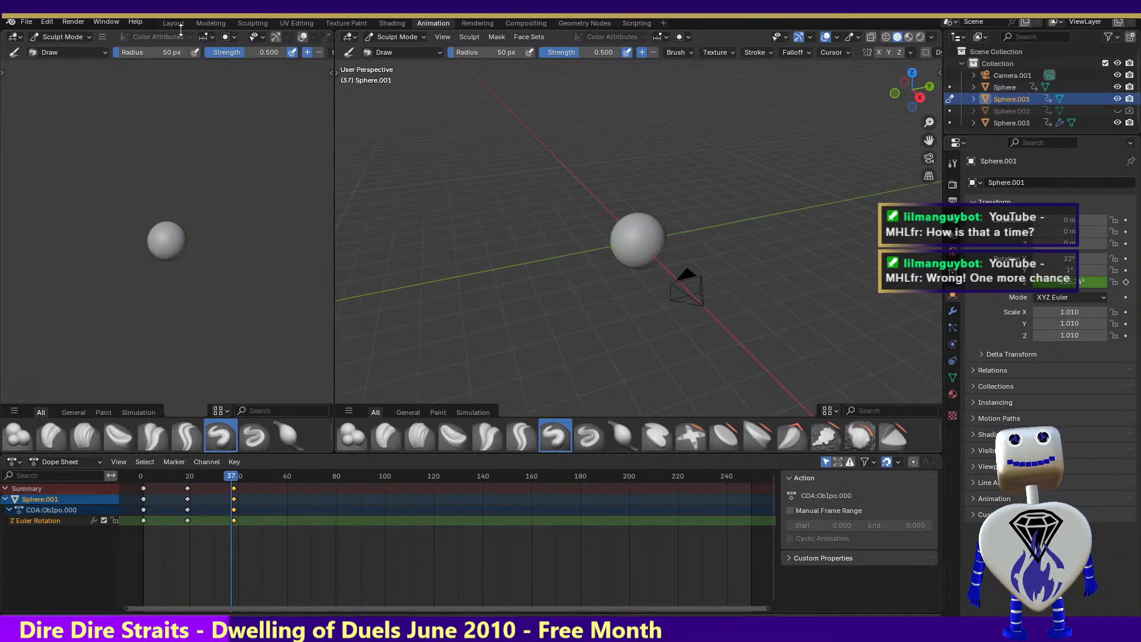
pyautogui.click(76, 24)
pyautogui.click(78, 38)
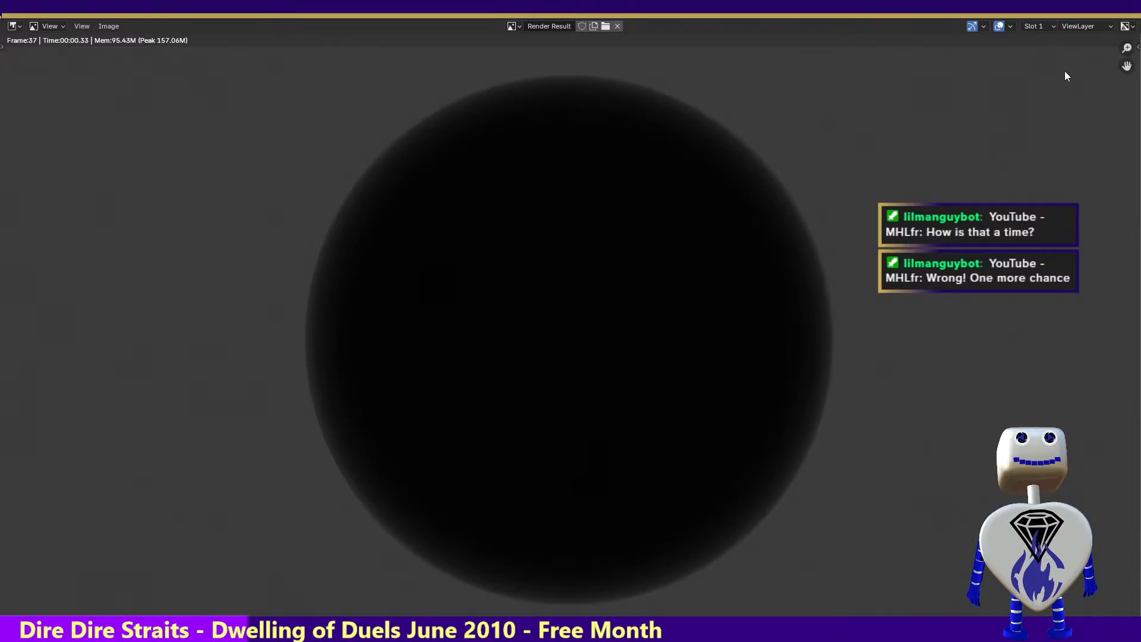
pyautogui.press('Escape')
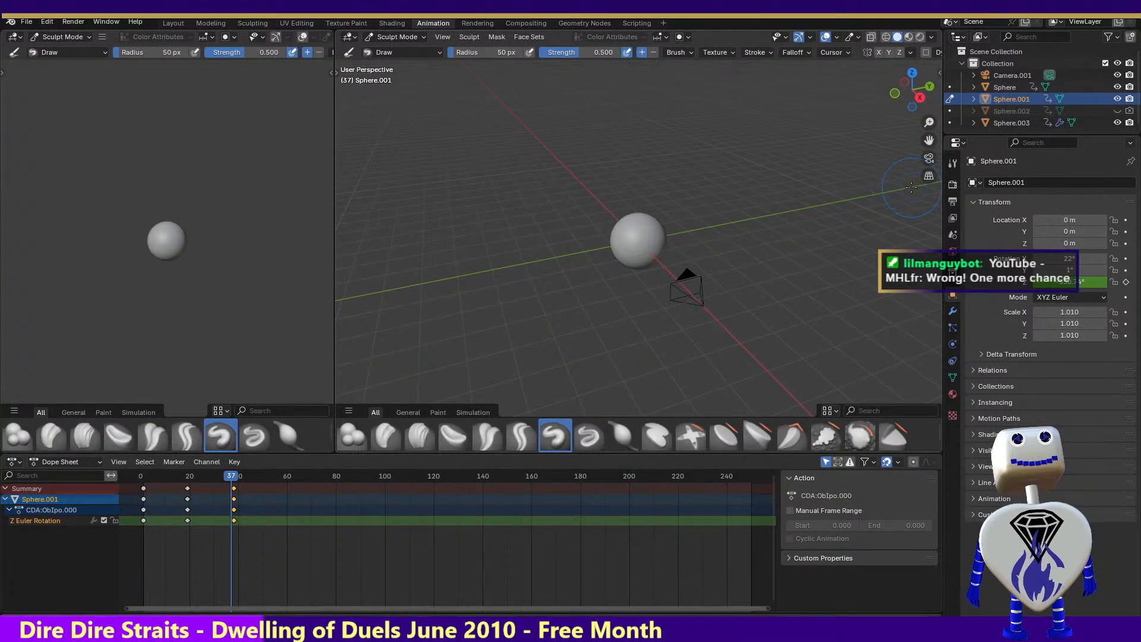
pyautogui.click(1014, 123)
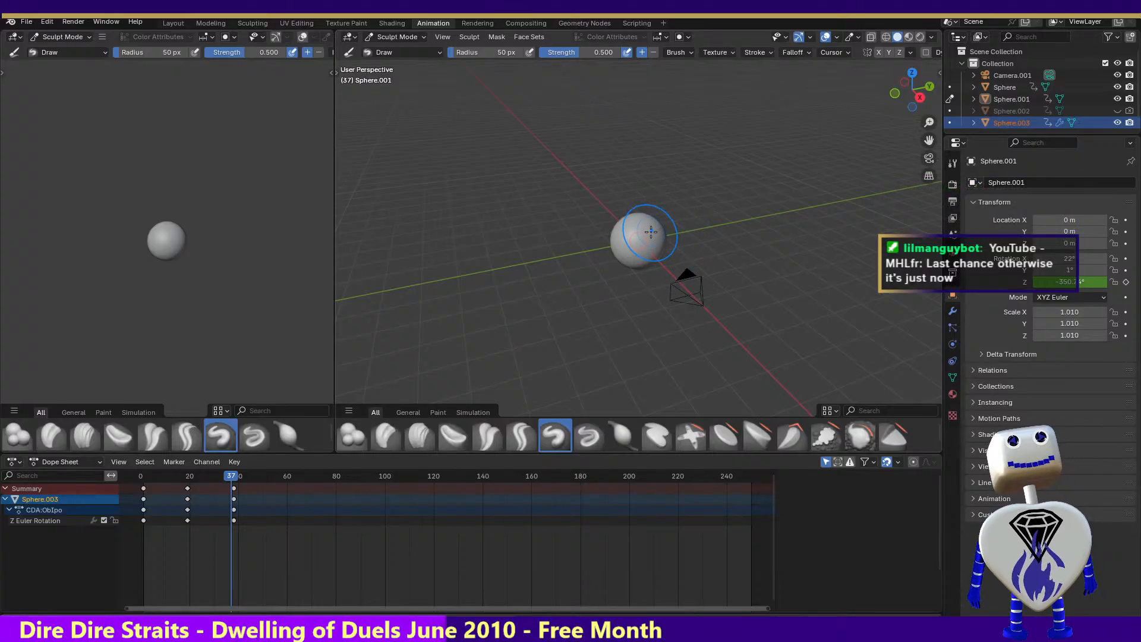
pyautogui.moveTo(629, 250)
pyautogui.mouseDown()
pyautogui.moveTo(656, 237)
pyautogui.moveTo(630, 228)
pyautogui.moveTo(666, 209)
pyautogui.mouseUp()
pyautogui.hotkey('ctrl', 'z')
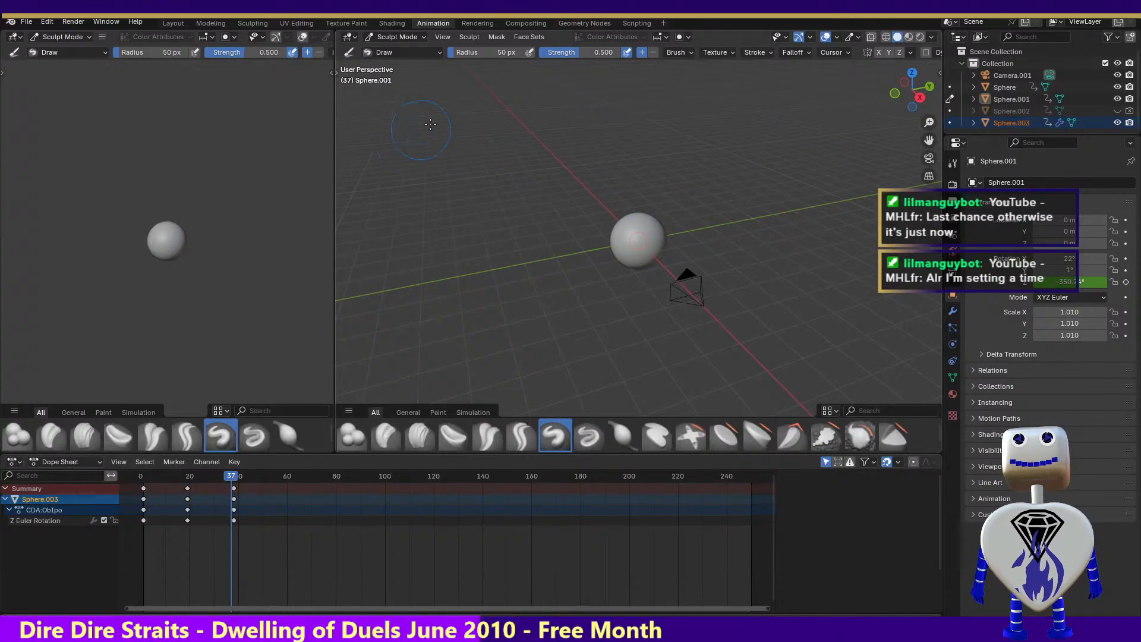
# Check the latest render result, return to the animation workspace and set the current frame to 38
pyautogui.click(479, 23)
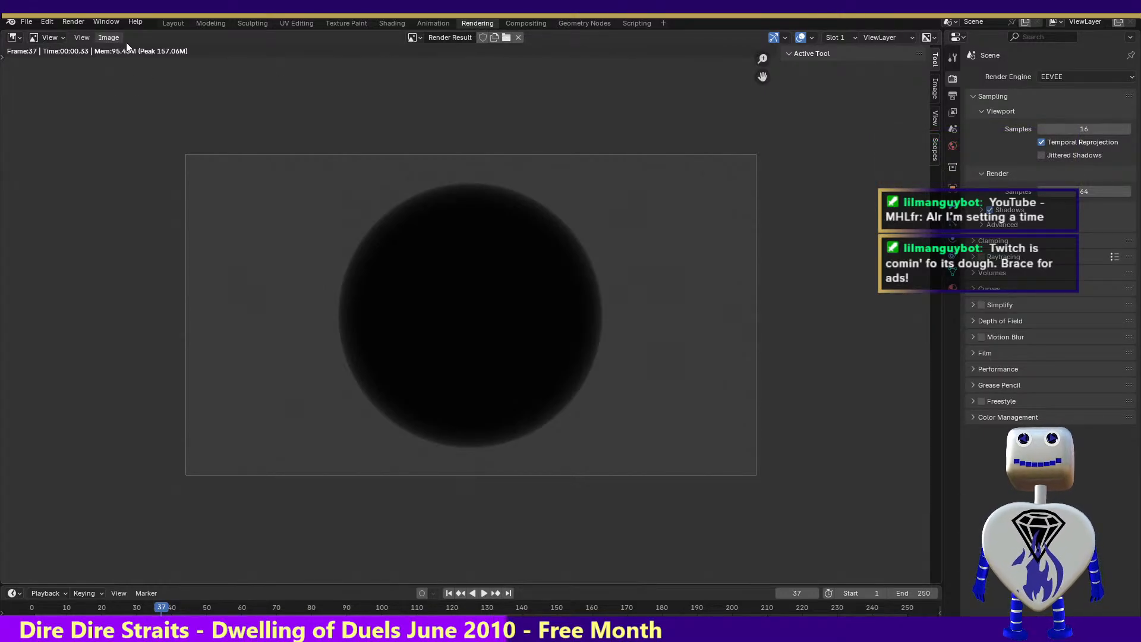
pyautogui.click(436, 22)
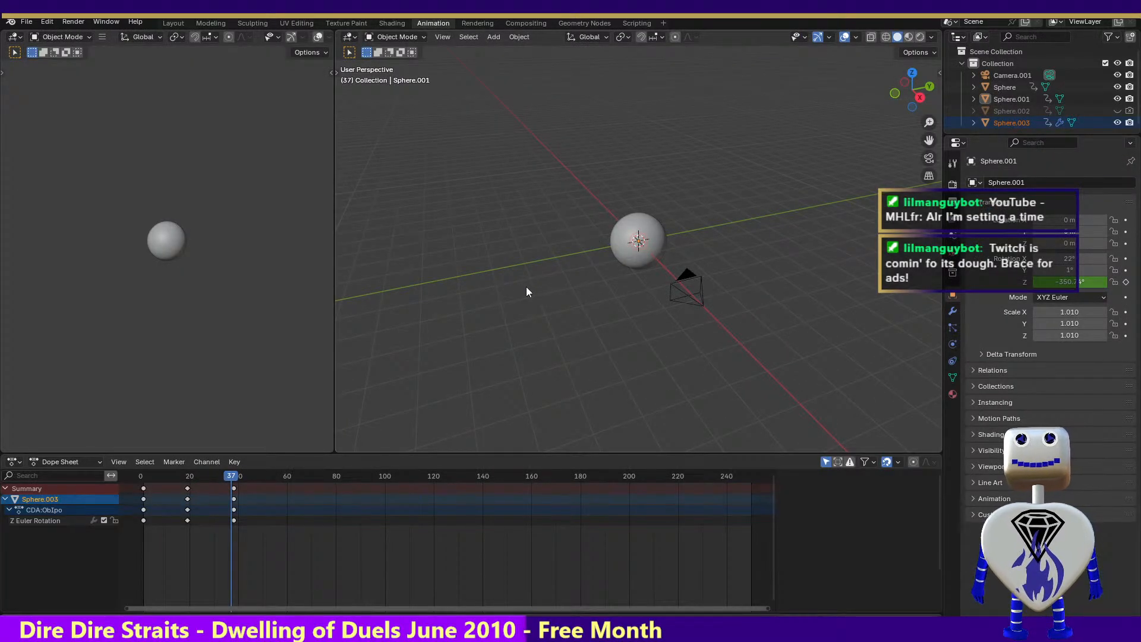
pyautogui.click(236, 479)
pyautogui.moveTo(236, 479)
pyautogui.mouseDown()
pyautogui.moveTo(136, 477)
pyautogui.moveTo(237, 481)
pyautogui.mouseUp()
pyautogui.press('Left')
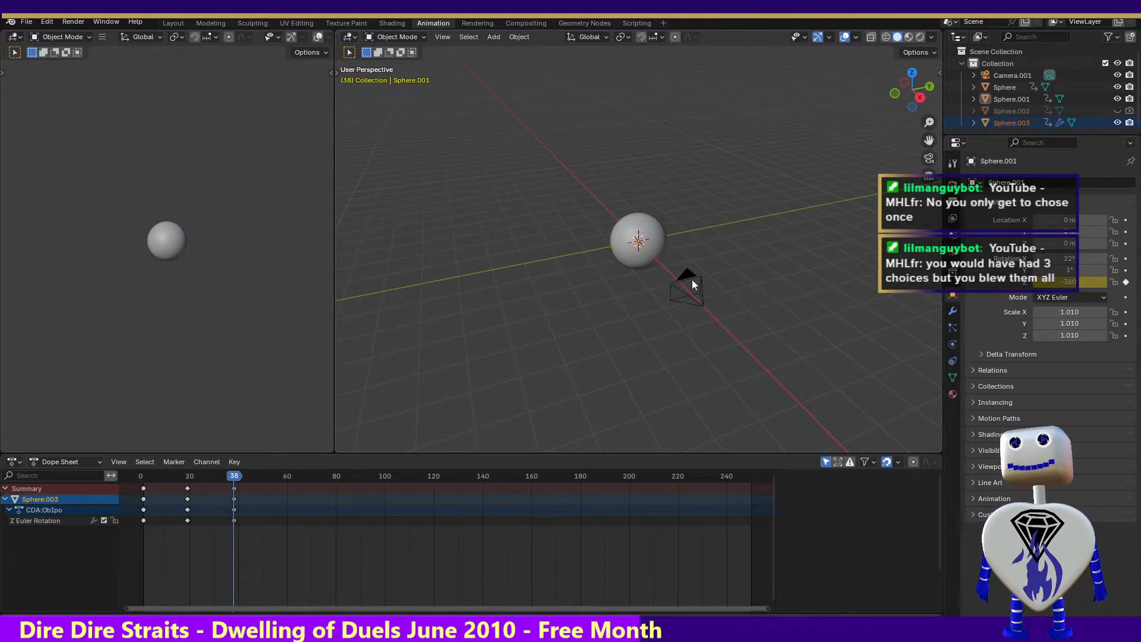
# Show the material properties, select Sphere.001 and set the current frame to 0
pyautogui.click(955, 396)
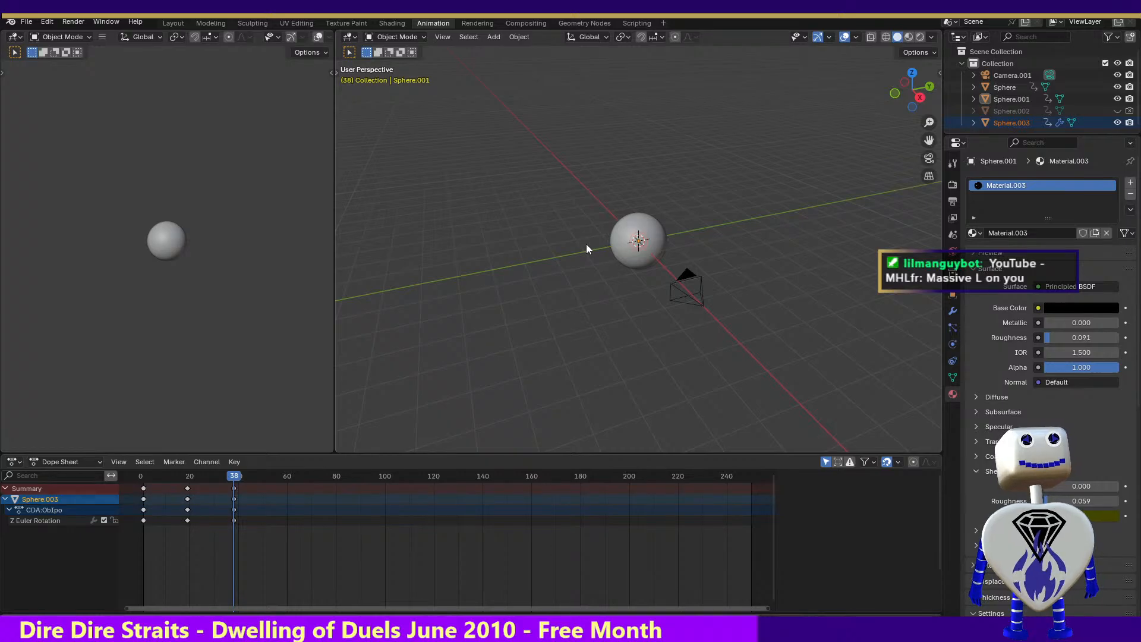
pyautogui.click(1007, 99)
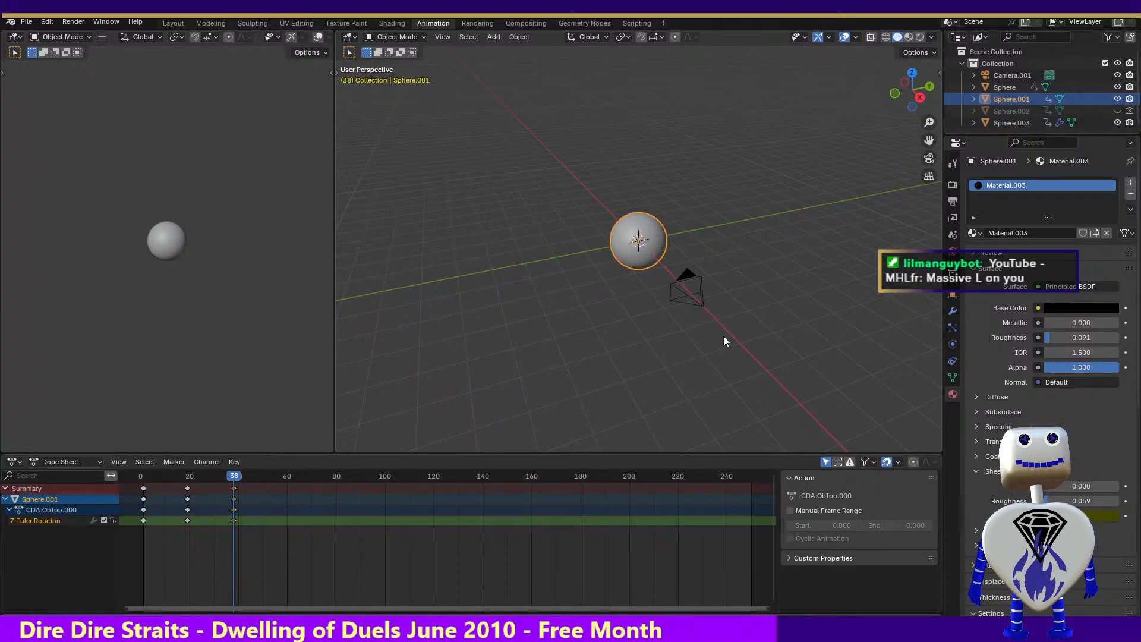
pyautogui.moveTo(236, 476); pyautogui.dragTo(140, 465)
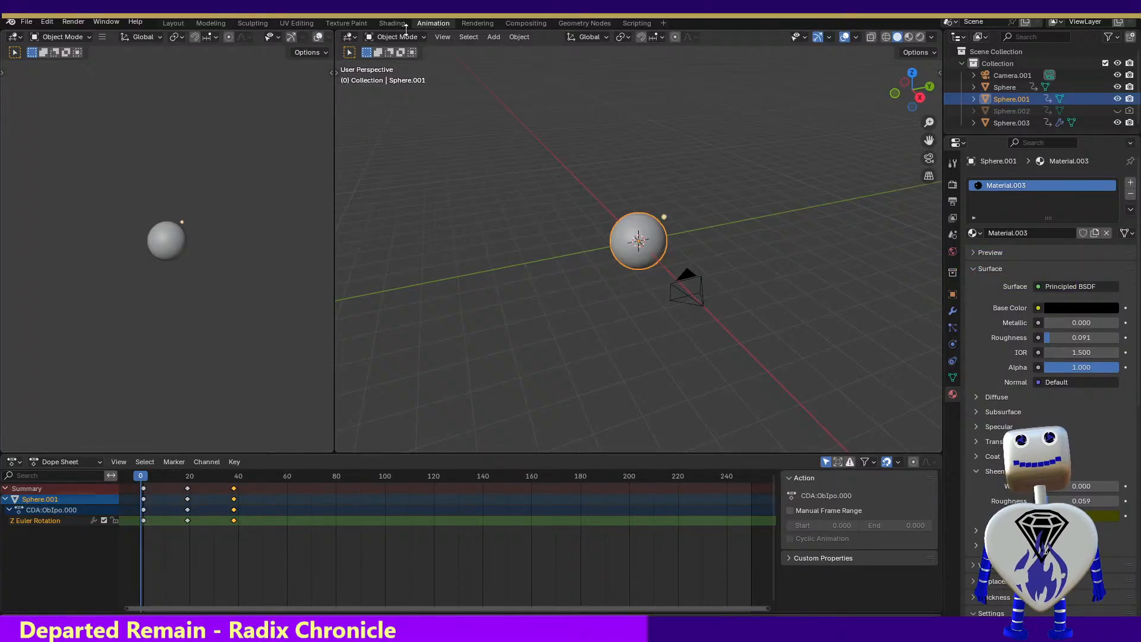
# Look at the render result and Sphere.001 in the texture painting workspace, shrinking the image editor to widen the 3D view
pyautogui.click(478, 24)
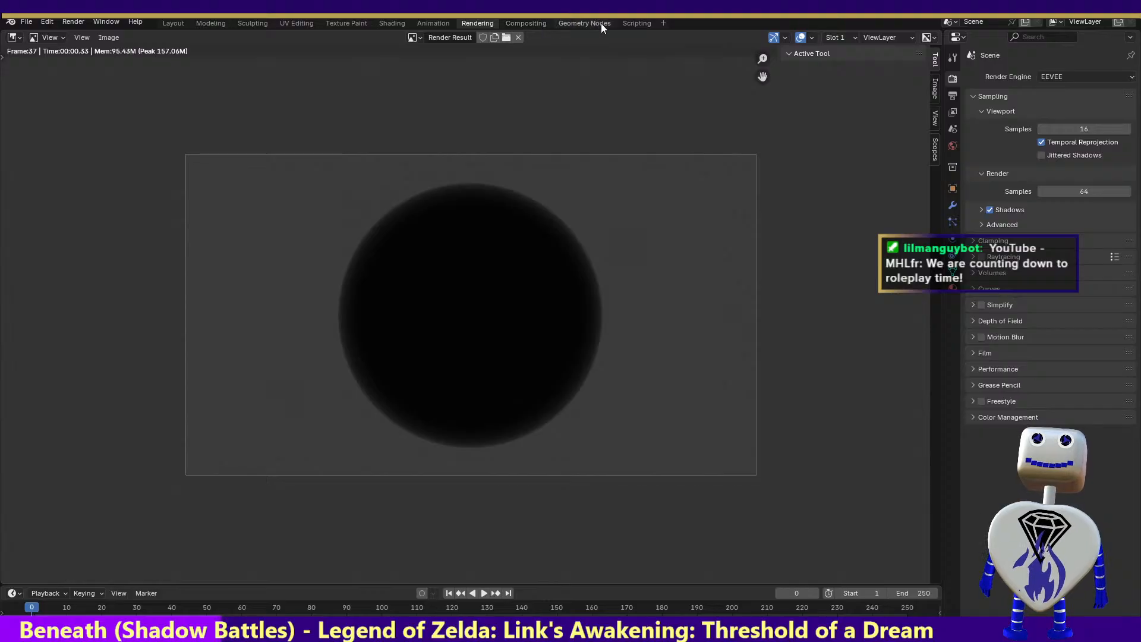
pyautogui.click(352, 22)
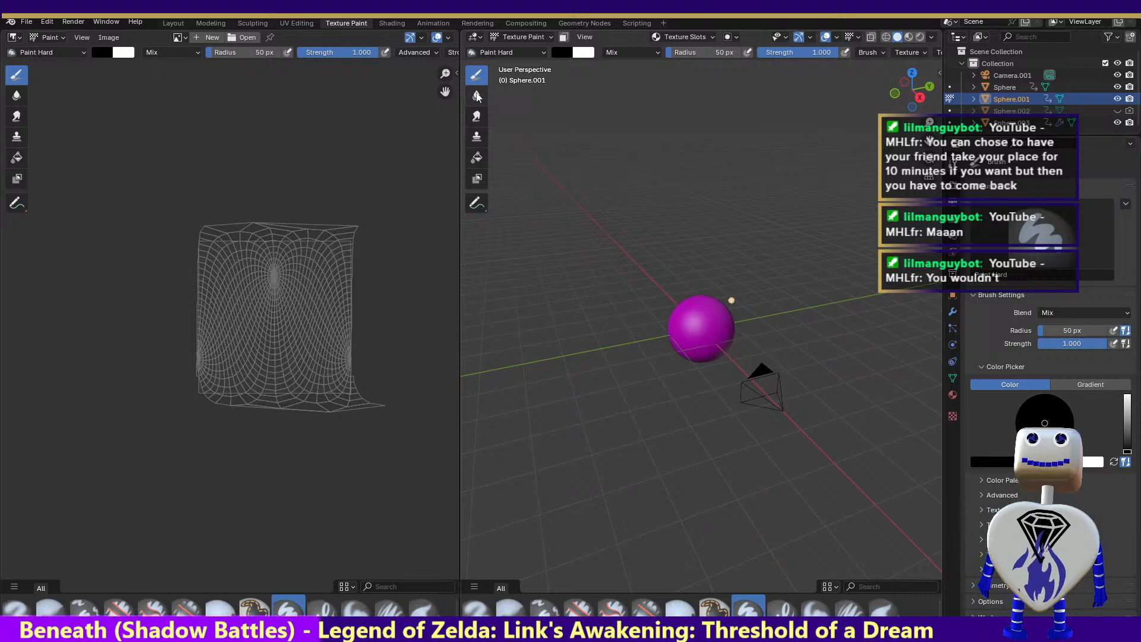
pyautogui.moveTo(457, 73); pyautogui.dragTo(3, 79)
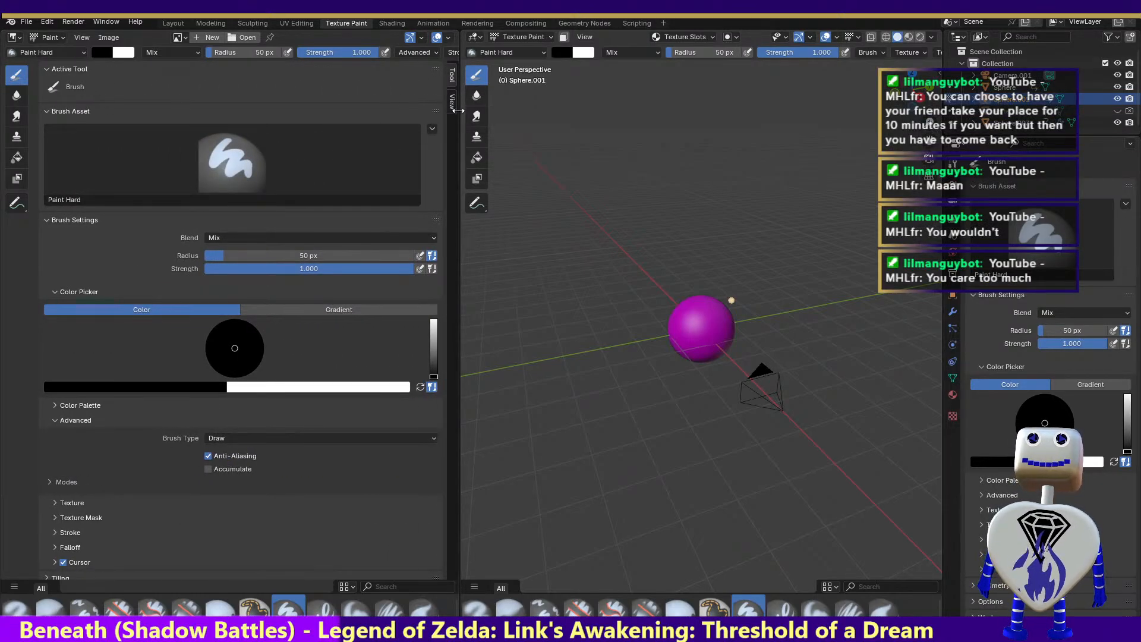
pyautogui.moveTo(457, 110); pyautogui.dragTo(18, 101)
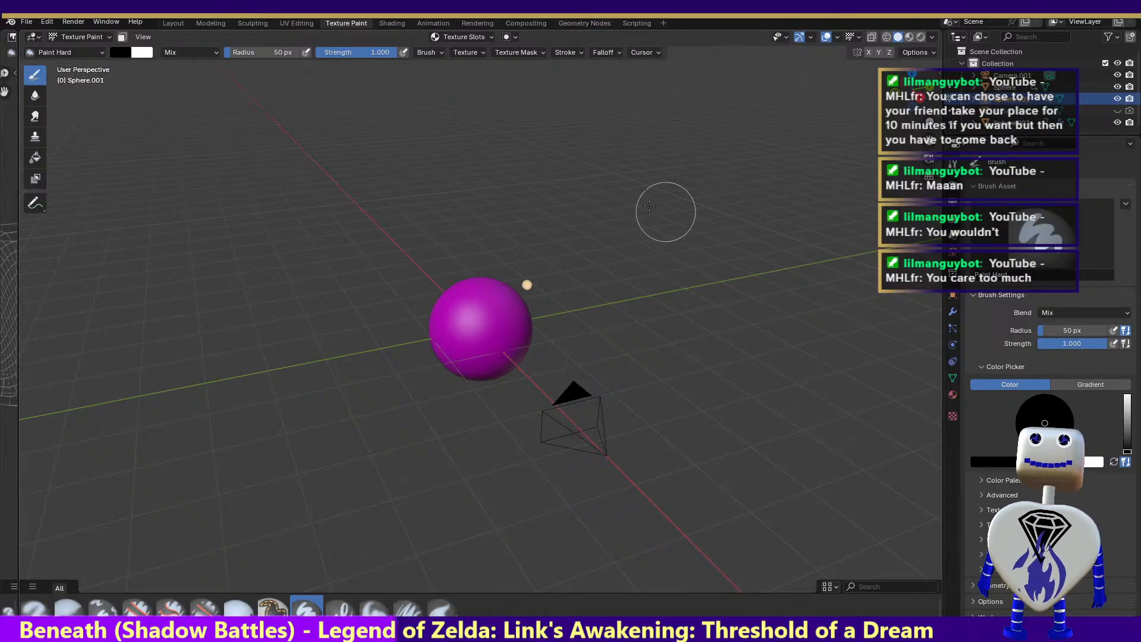
# Switch to the shading workspace, select Sphere.003 and shrink the file browser area to widen the node editor
pyautogui.click(401, 24)
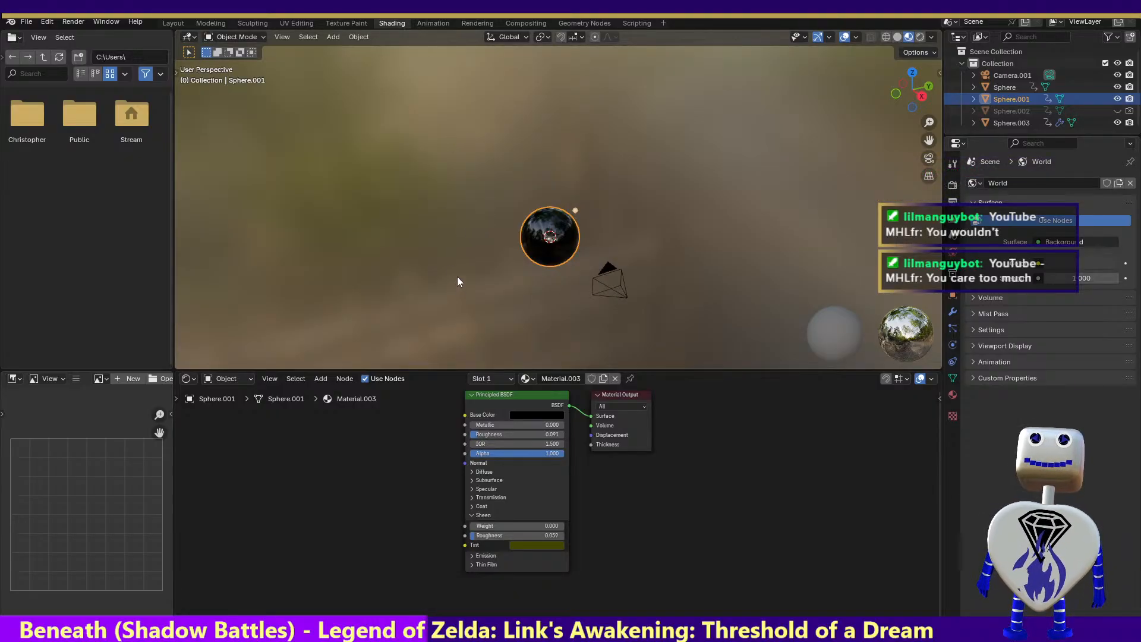
pyautogui.click(1009, 123)
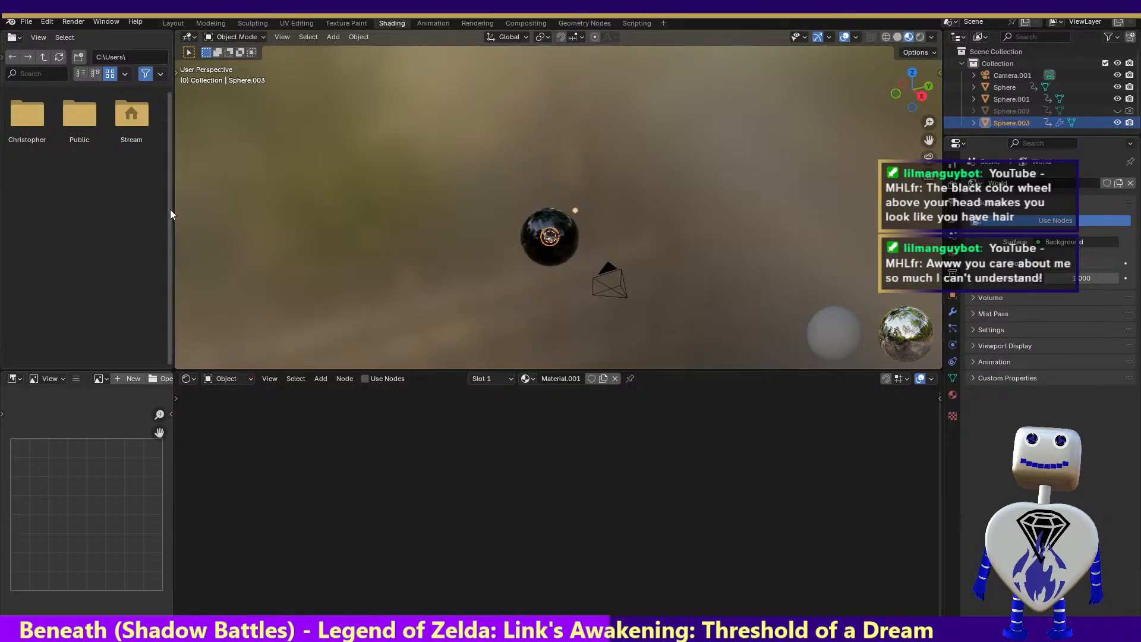
pyautogui.moveTo(170, 207); pyautogui.dragTo(1, 239)
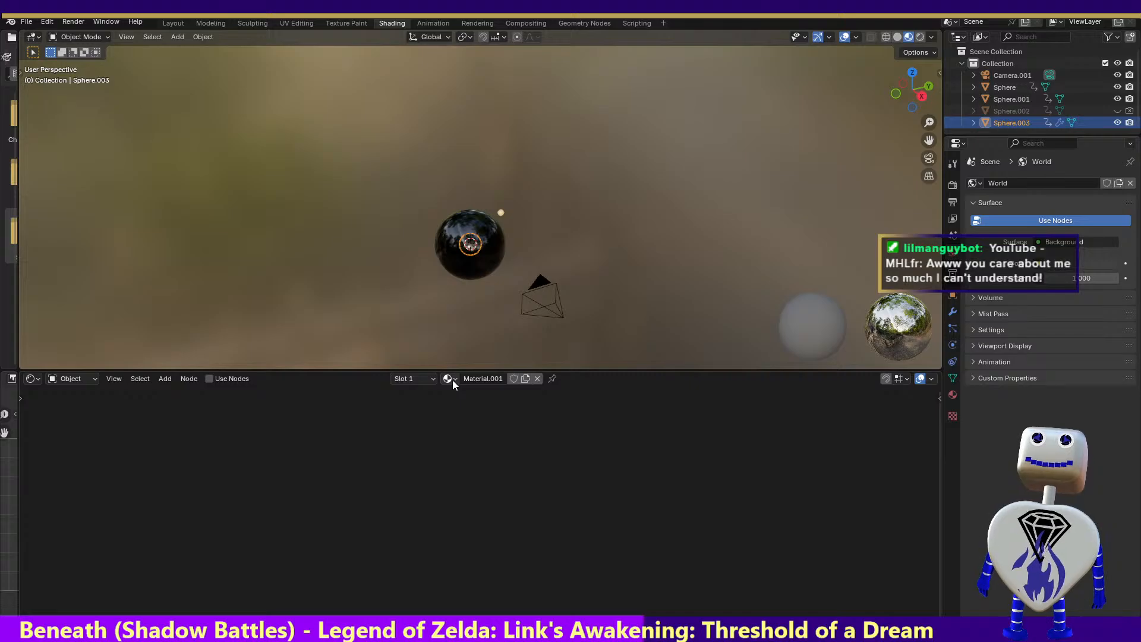
# Assign the existing Material.001 to Sphere.003 and show its material properties
pyautogui.click(169, 379)
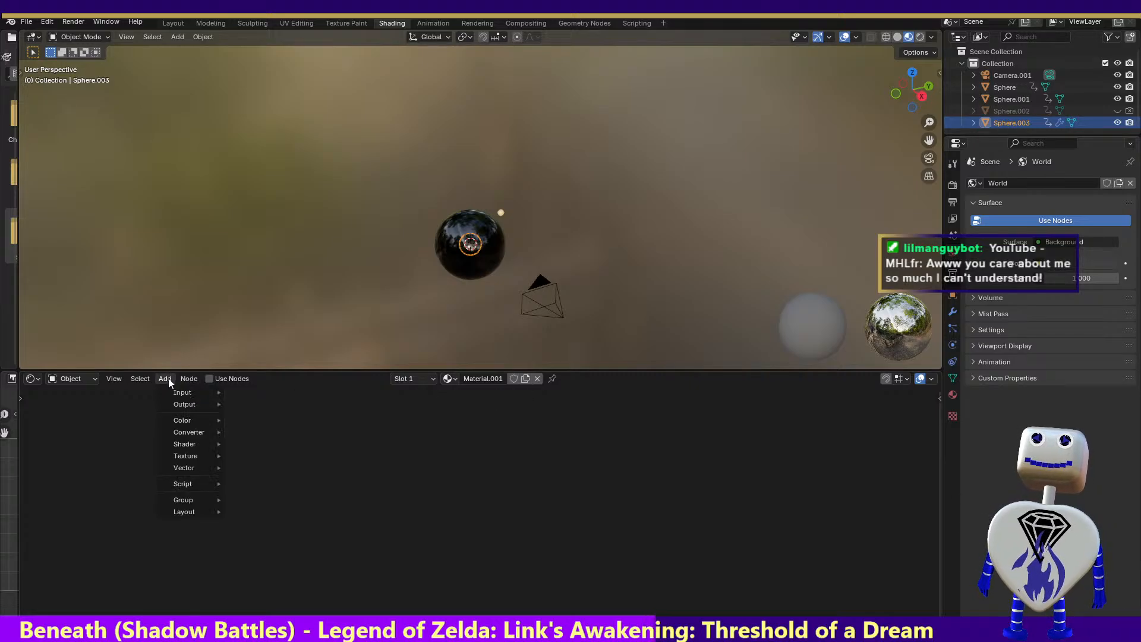
pyautogui.moveTo(174, 391)
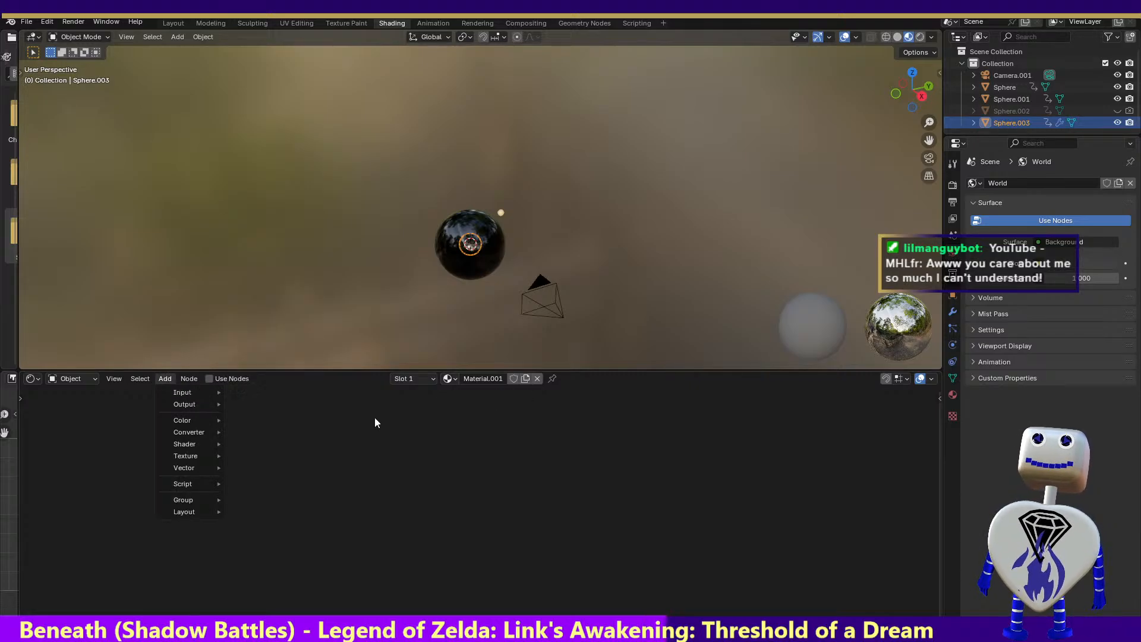
pyautogui.click(451, 380)
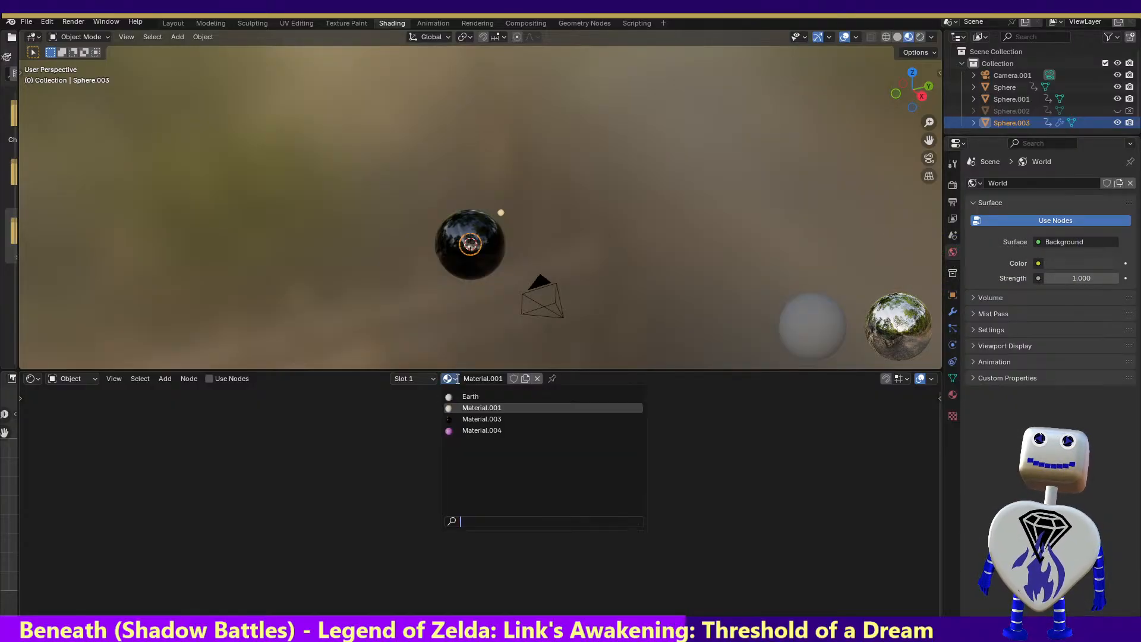
pyautogui.click(474, 409)
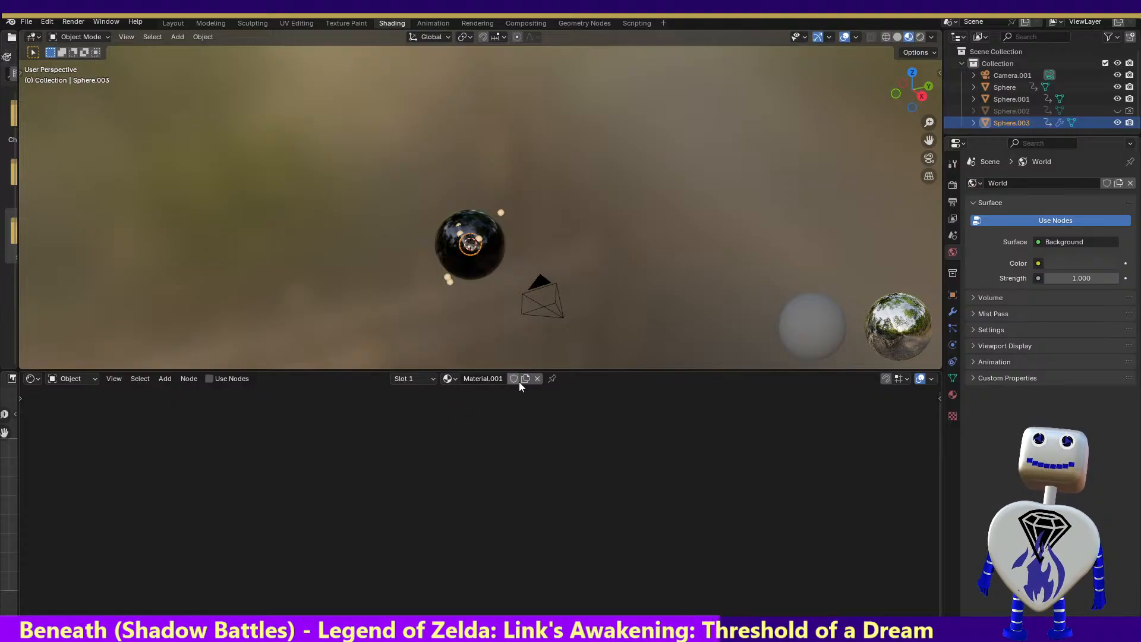
pyautogui.click(449, 378)
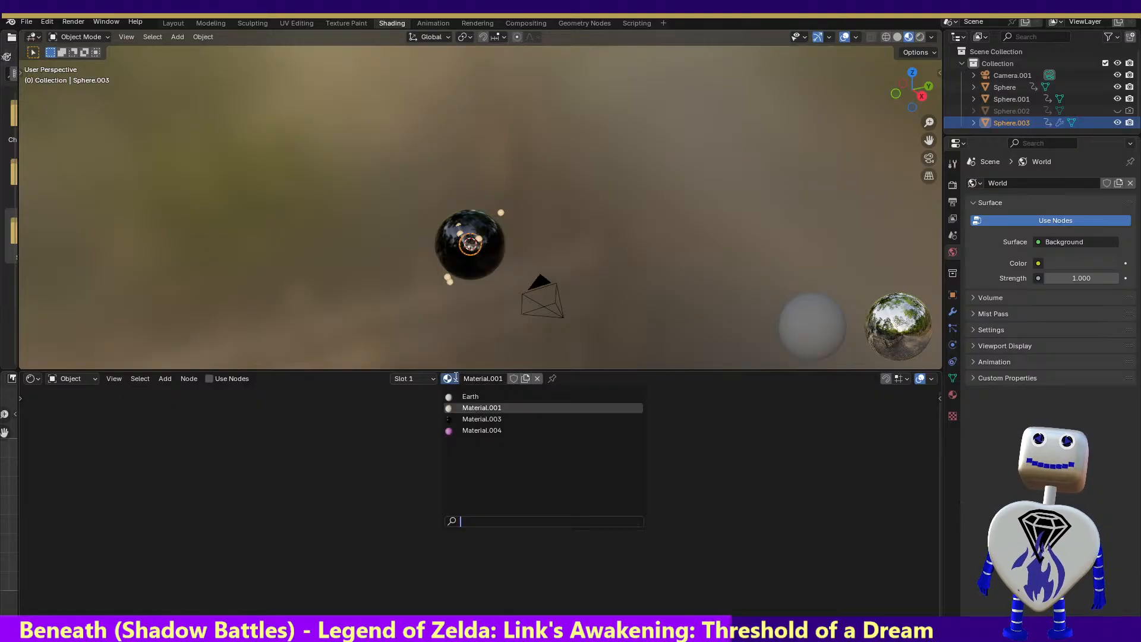
pyautogui.click(474, 408)
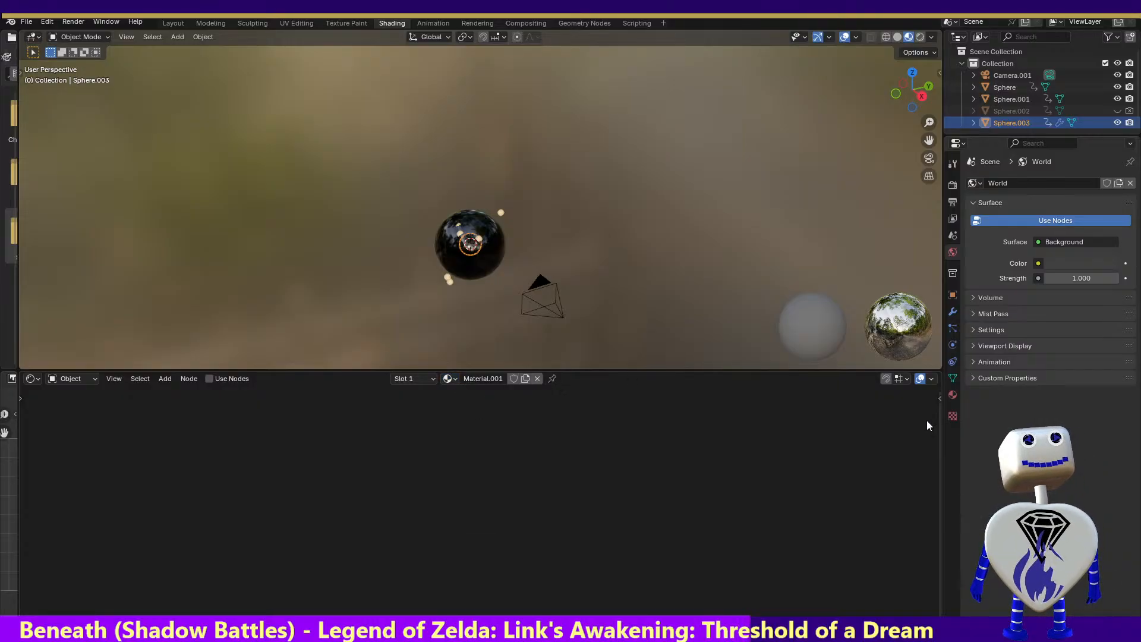
pyautogui.click(953, 394)
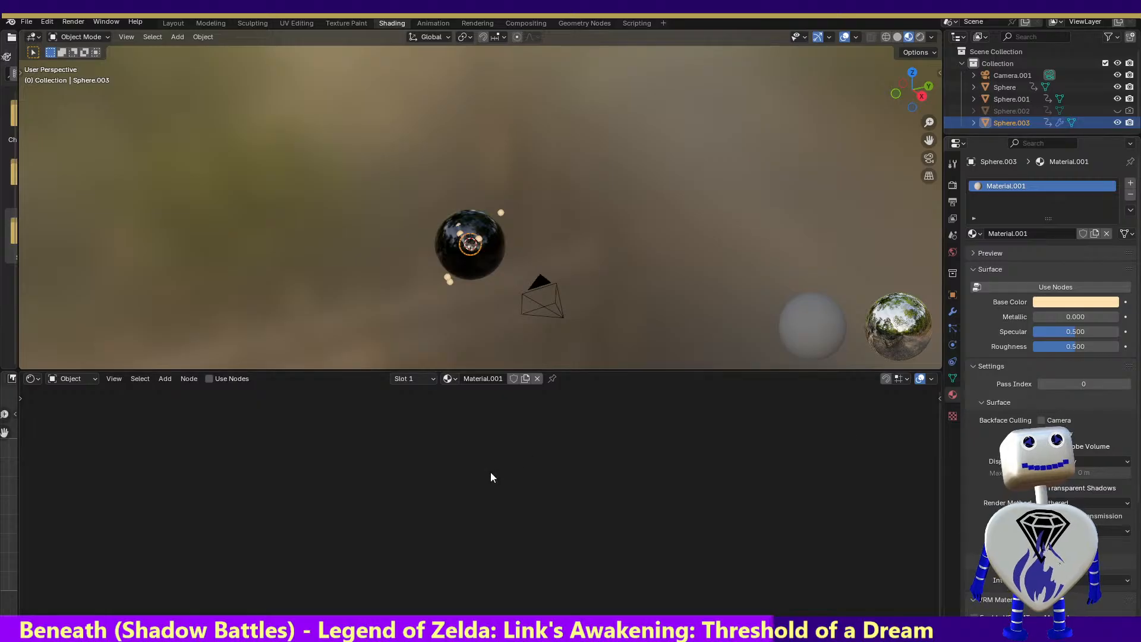
pyautogui.rightClick(444, 414)
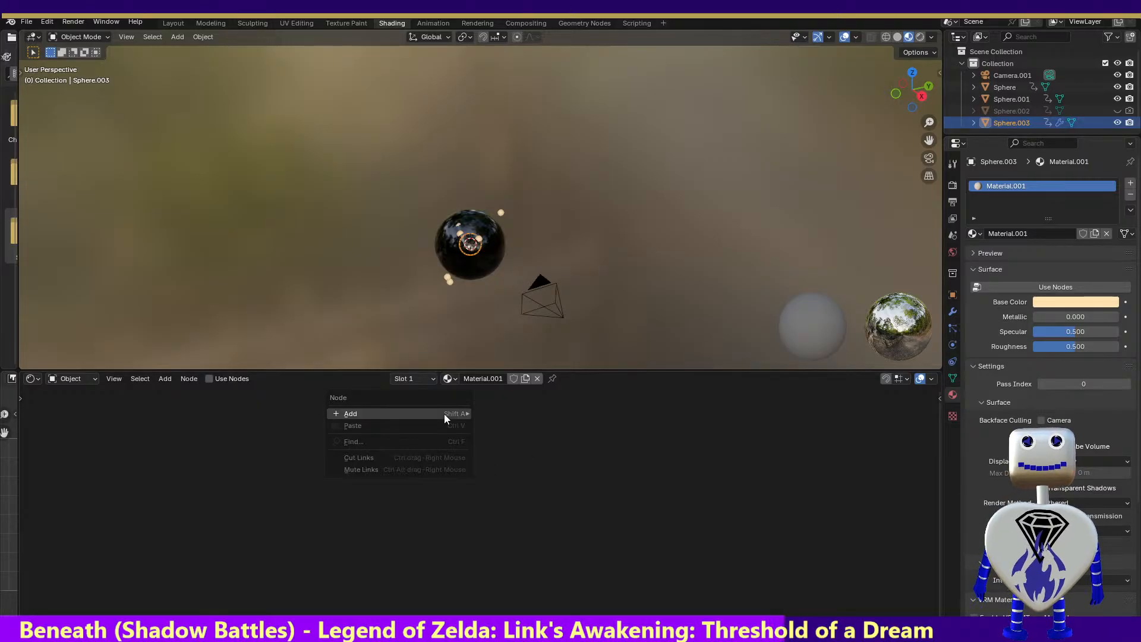
pyautogui.moveTo(444, 414)
pyautogui.moveTo(504, 414)
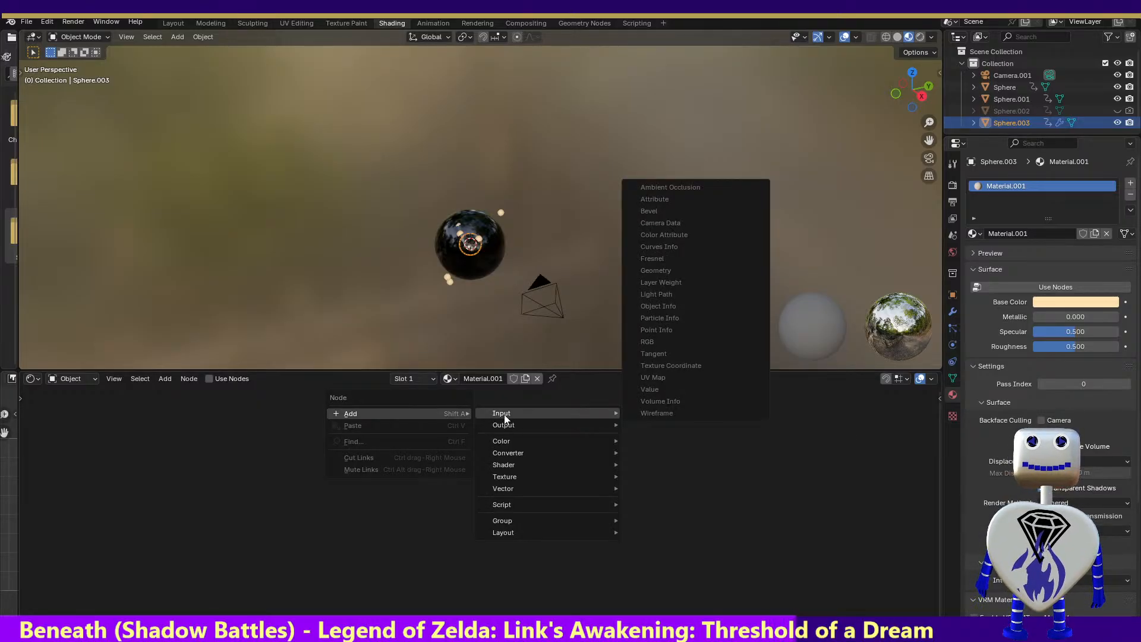
pyautogui.click(640, 432)
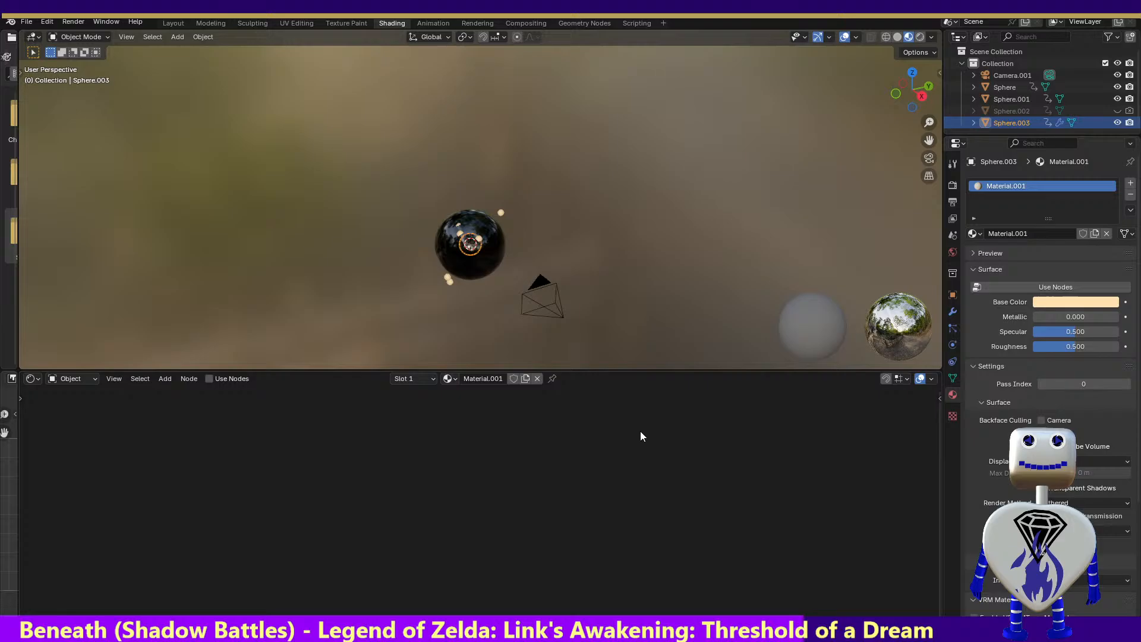
# Duplicate Material.001 as a new material on Sphere.003 and give the copy a fake user
pyautogui.rightClick(473, 392)
pyautogui.moveTo(454, 391)
pyautogui.moveTo(555, 401)
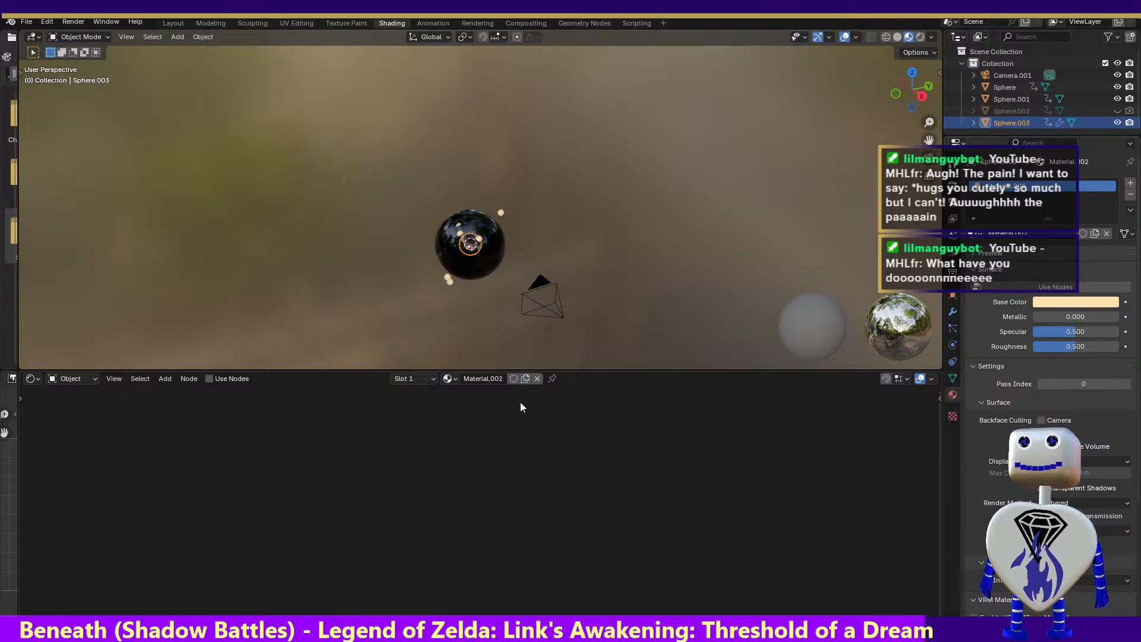
pyautogui.click(418, 380)
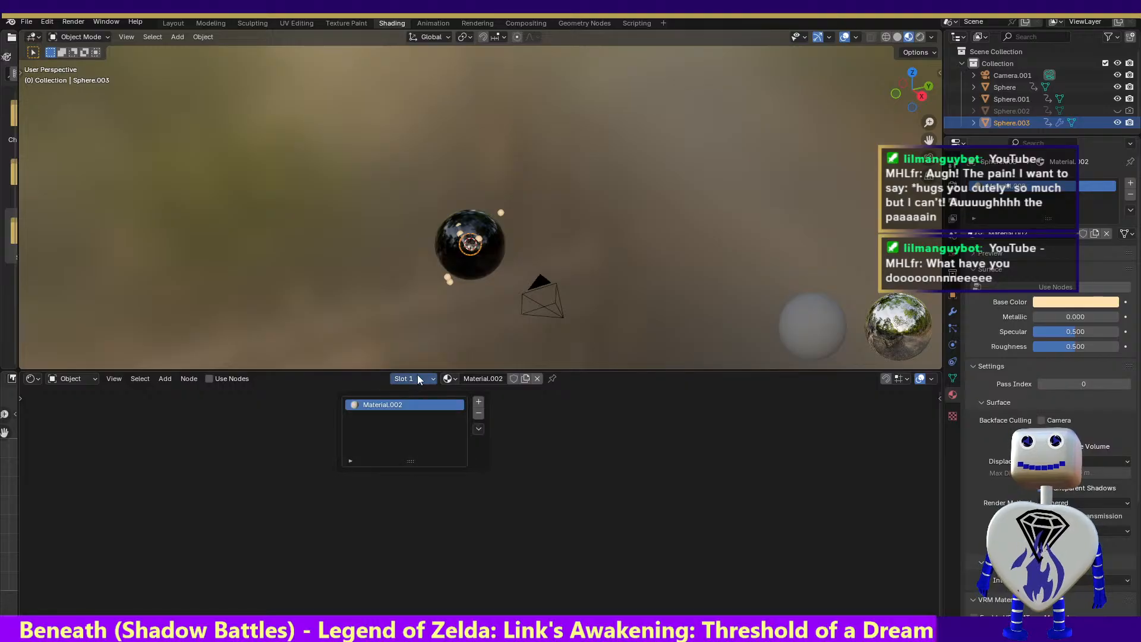
pyautogui.click(419, 378)
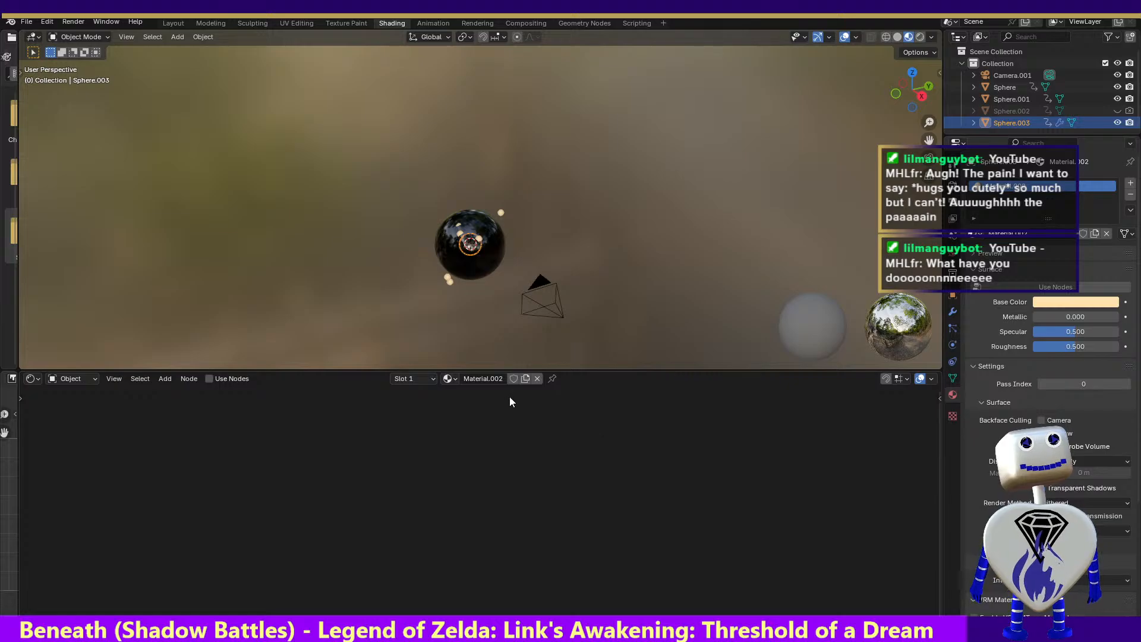
pyautogui.click(513, 378)
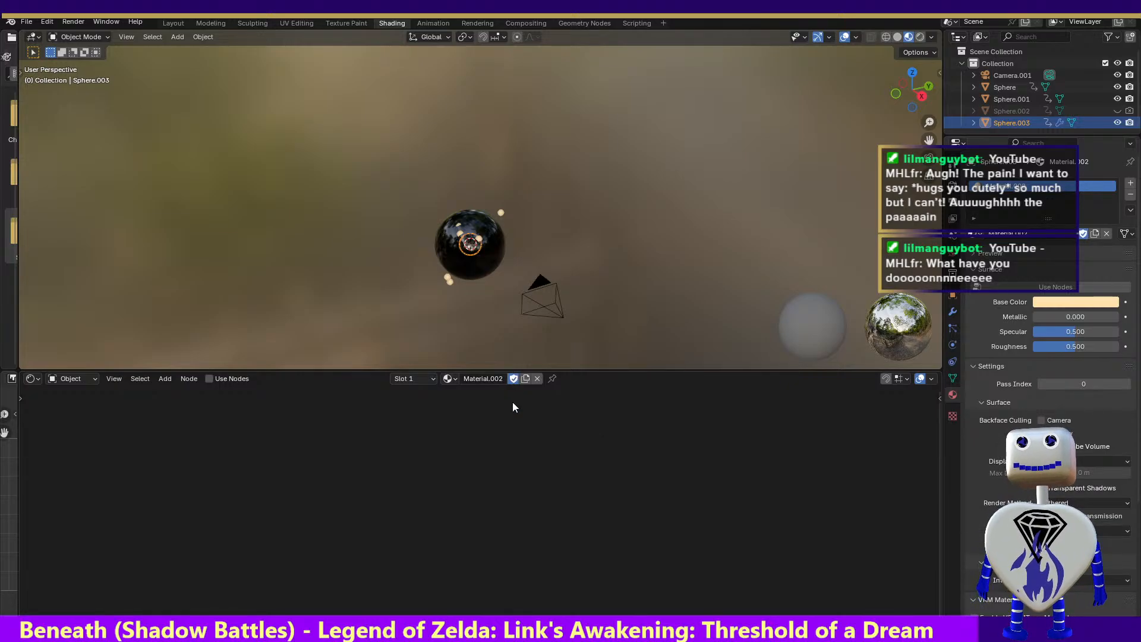
pyautogui.click(451, 379)
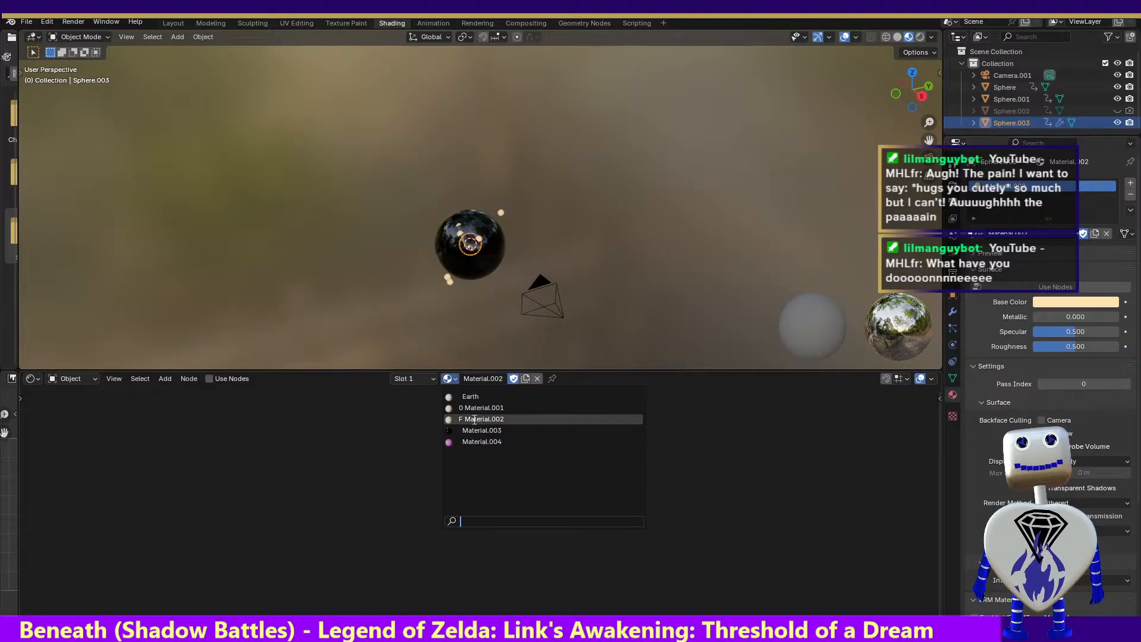
pyautogui.click(474, 419)
pyautogui.rightClick(519, 459)
pyautogui.moveTo(520, 458)
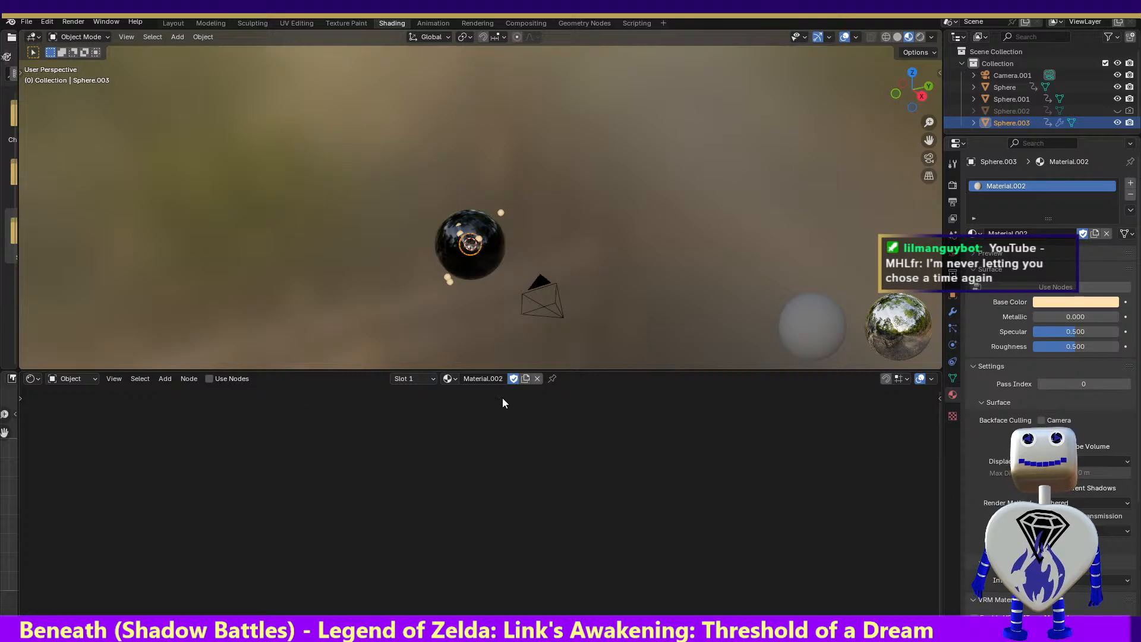
pyautogui.rightClick(479, 405)
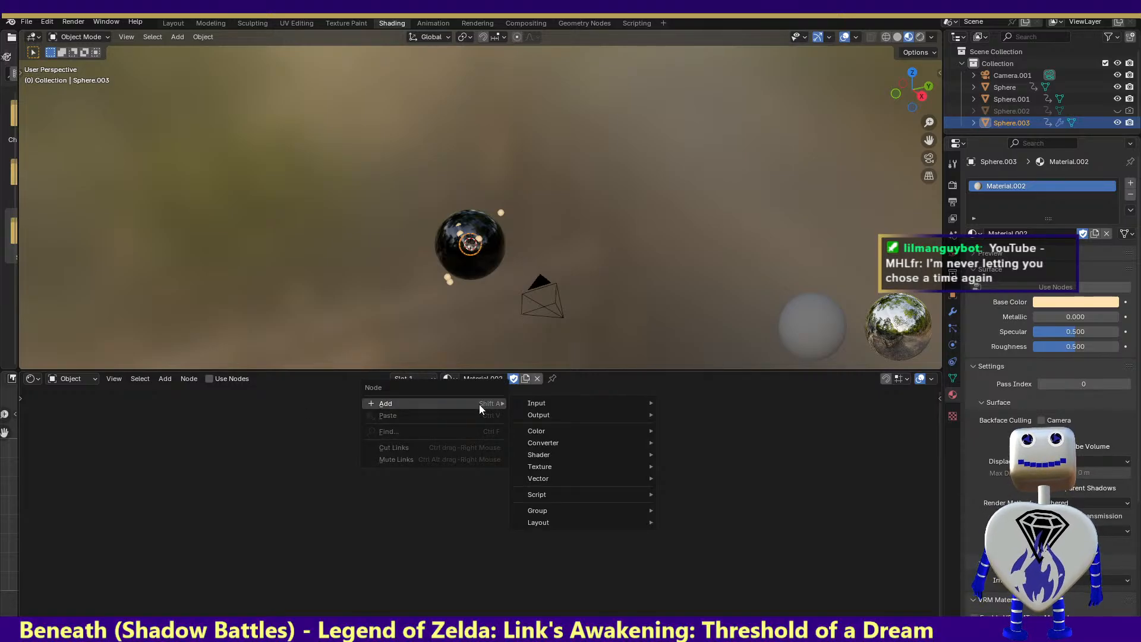
pyautogui.click(164, 379)
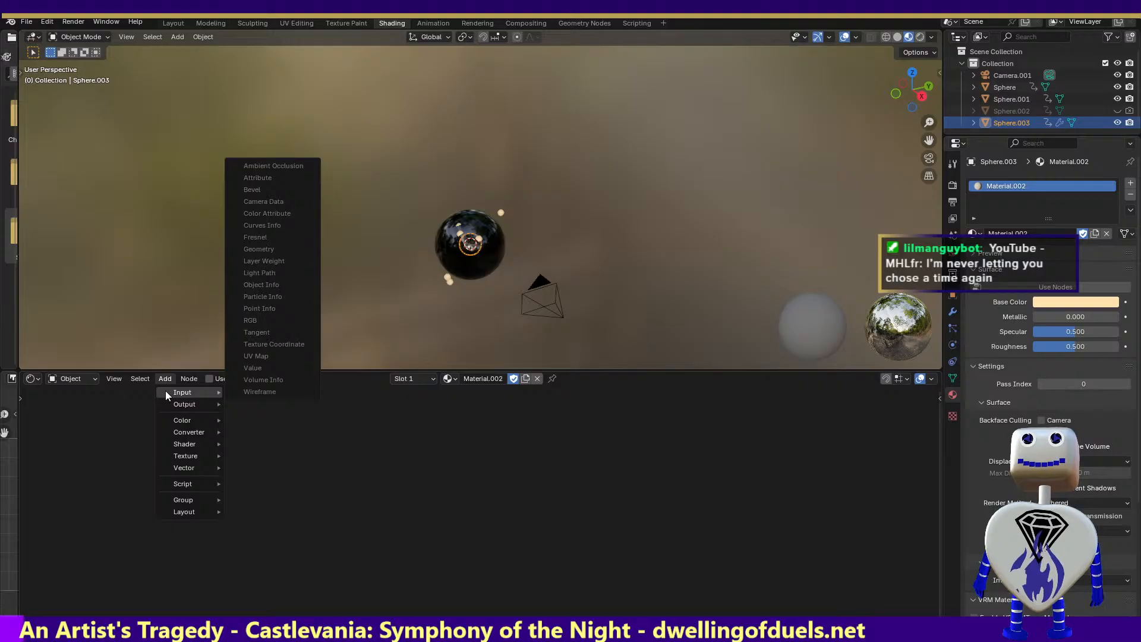
pyautogui.moveTo(120, 373)
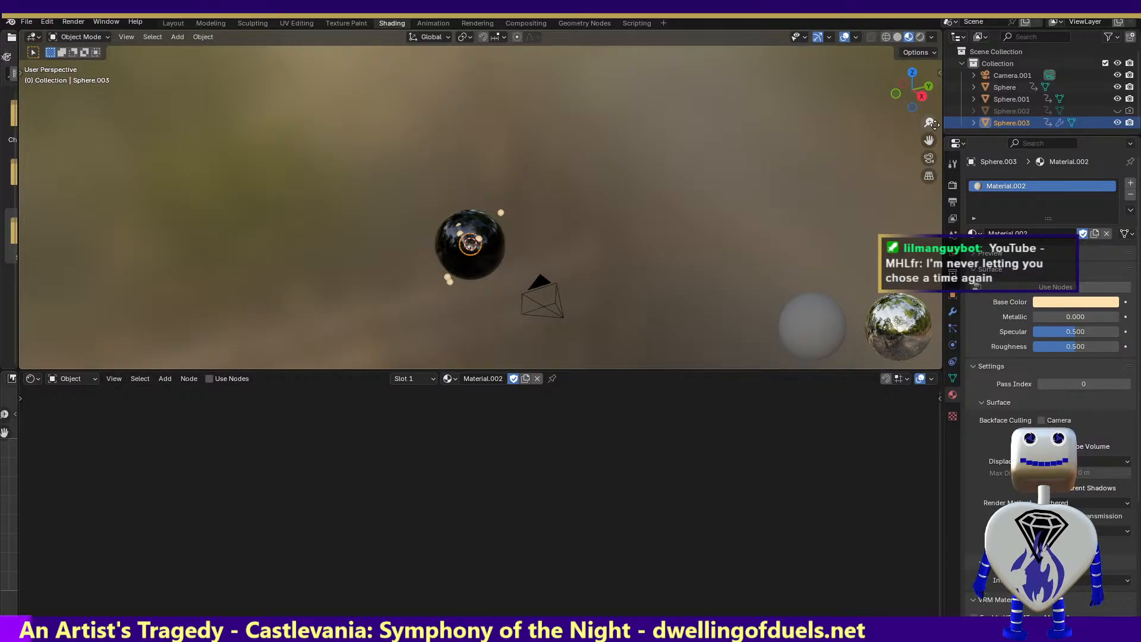
pyautogui.rightClick(1010, 125)
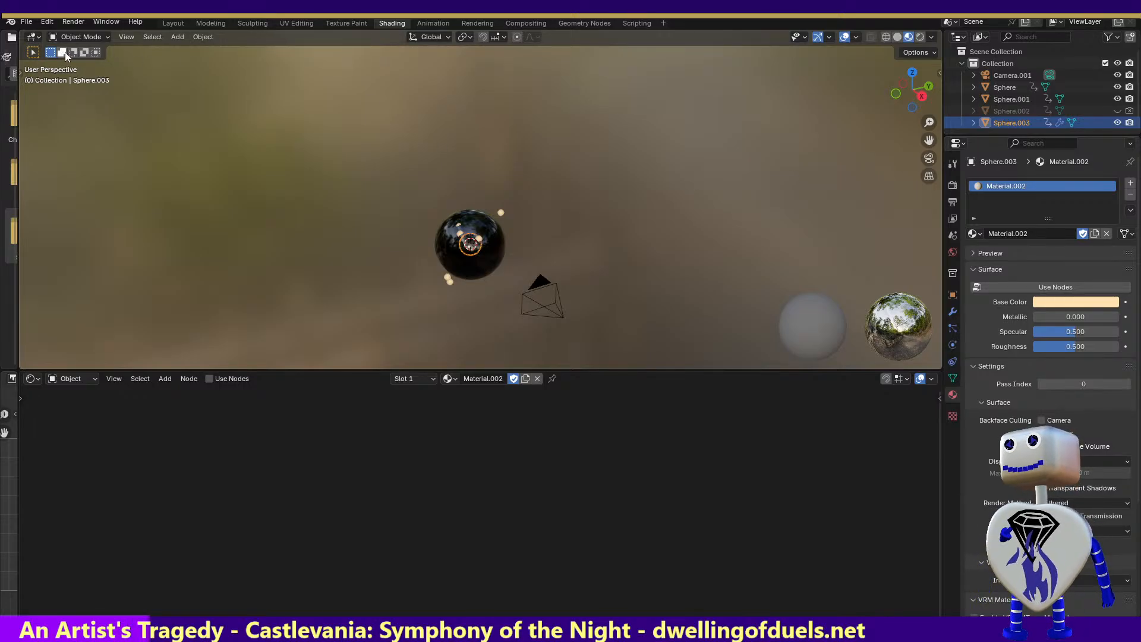
# Revert the project to its last saved version, discarding the unsaved changes
pyautogui.click(24, 22)
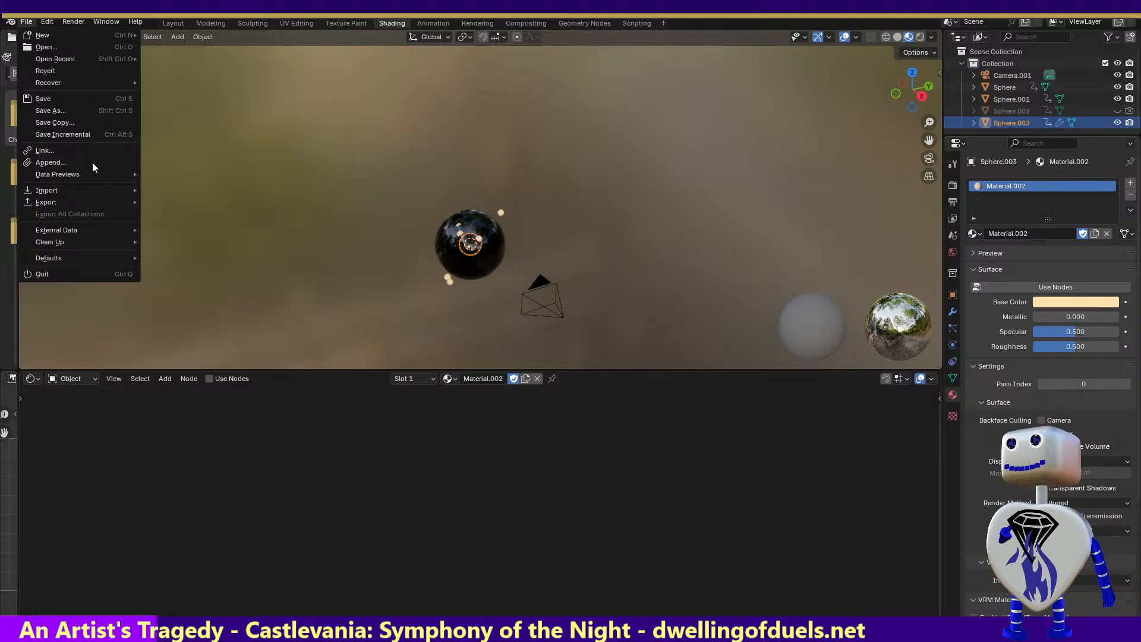
pyautogui.moveTo(81, 205)
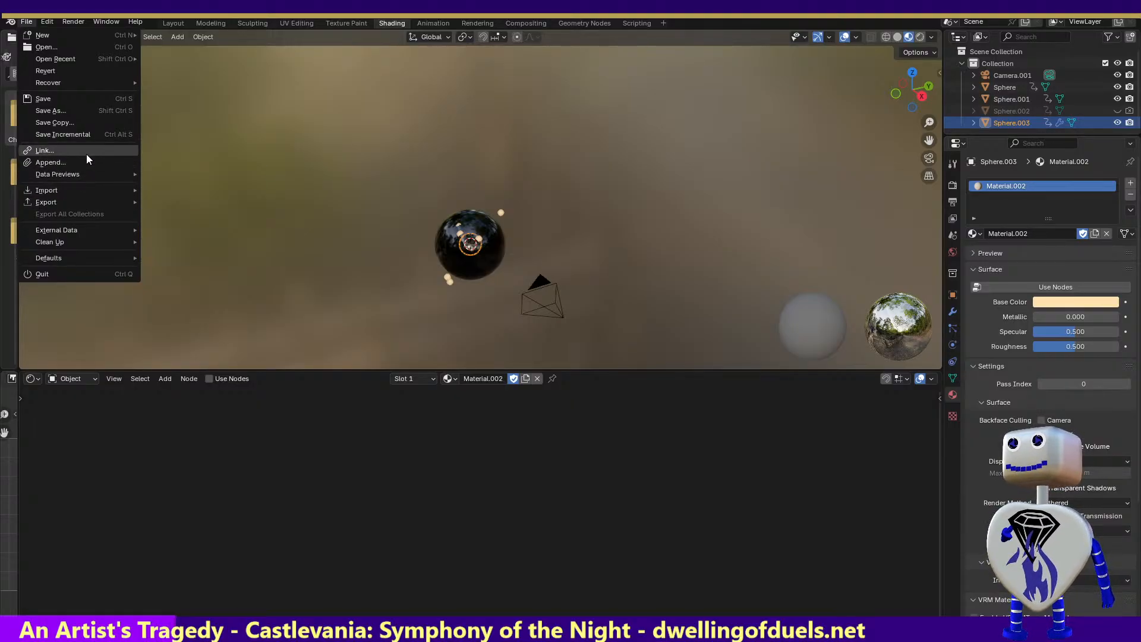
pyautogui.click(75, 71)
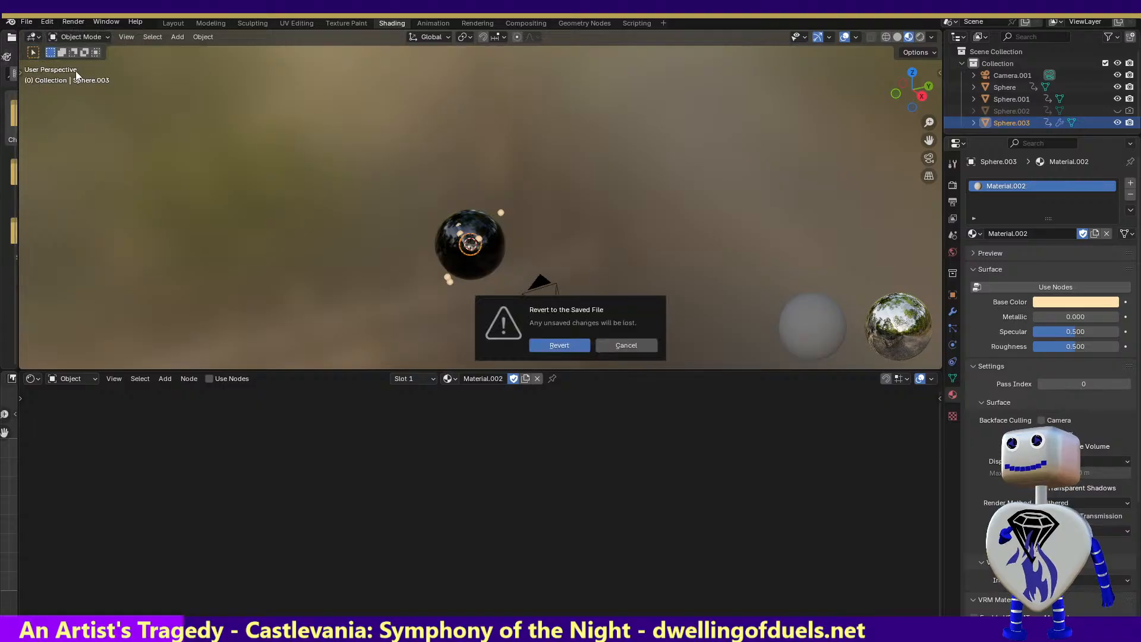
pyautogui.click(552, 348)
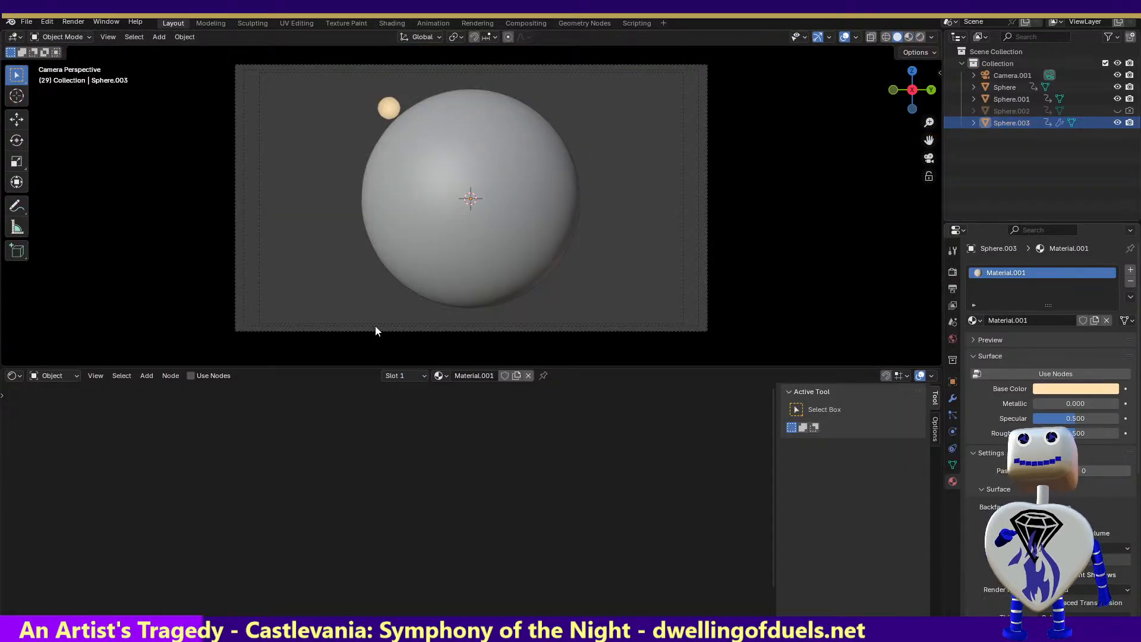
# Select Sphere.001 in the animation workspace and show its Material.003 nodes in the shading workspace
pyautogui.click(438, 24)
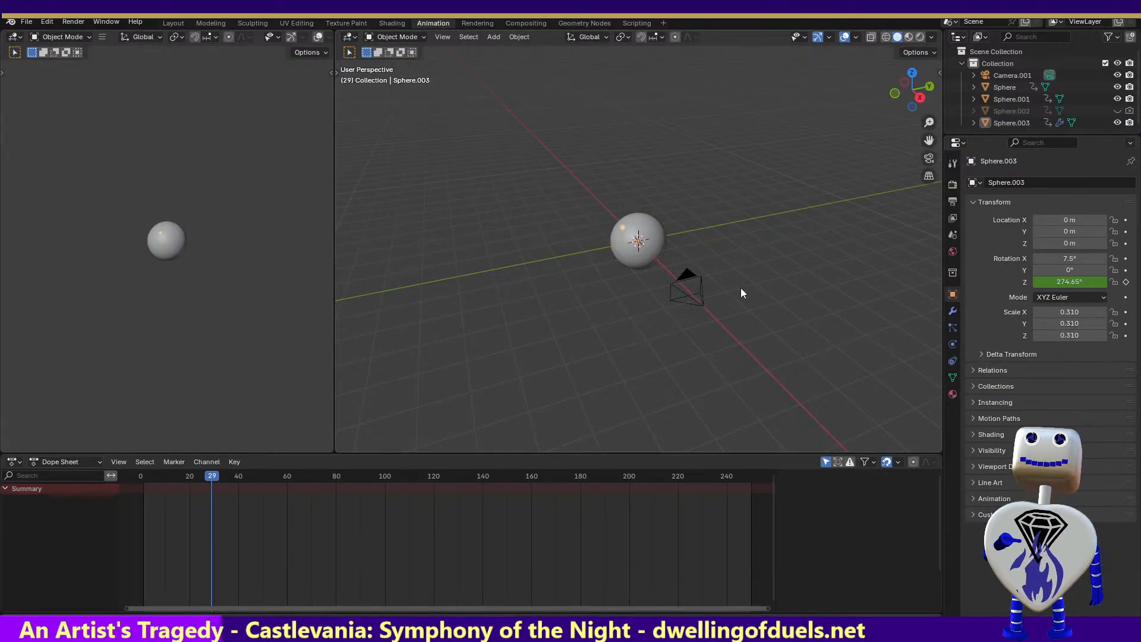
pyautogui.click(651, 245)
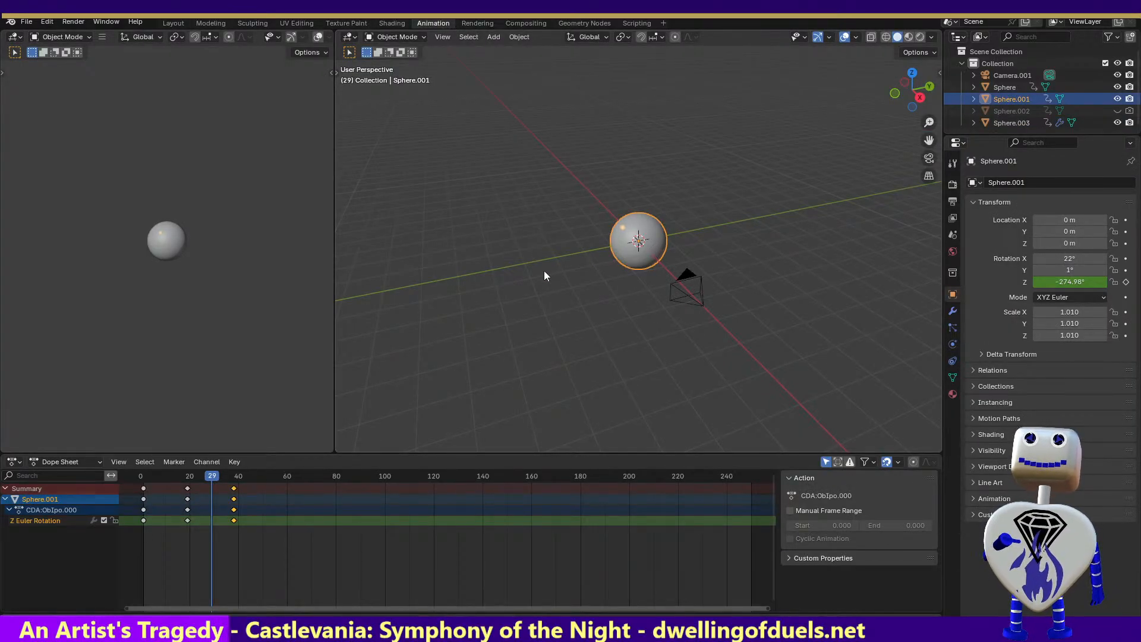
pyautogui.click(393, 23)
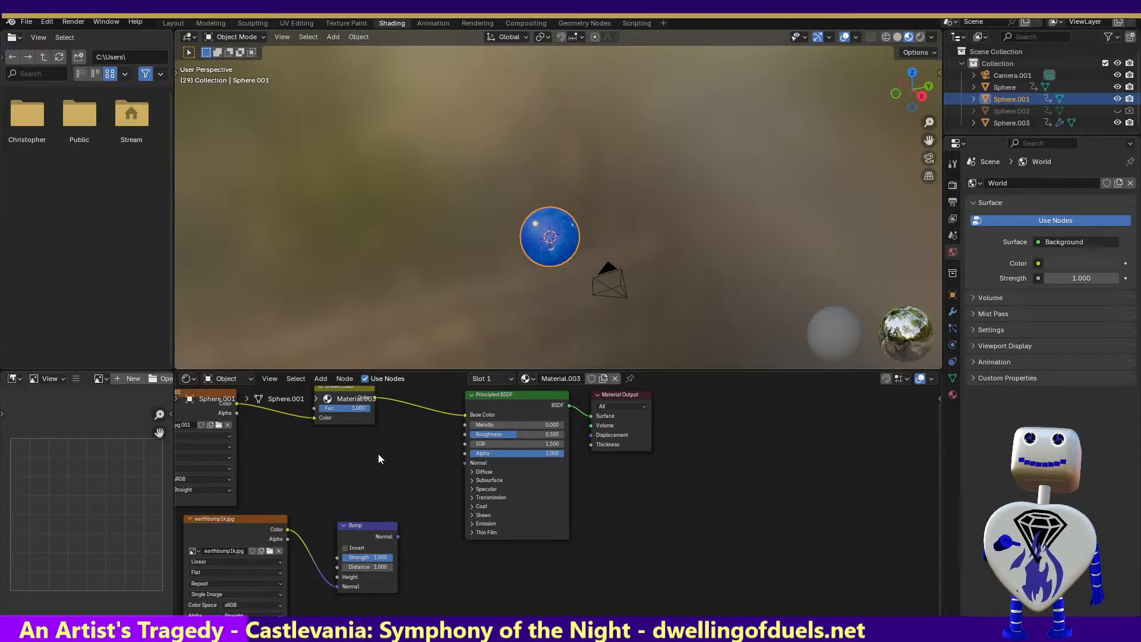
# Delete the color image texture, the invert color node, the earthbump1k.jpg texture and the Bump node from Material.003
pyautogui.moveTo(379, 457); pyautogui.dragTo(226, 412)
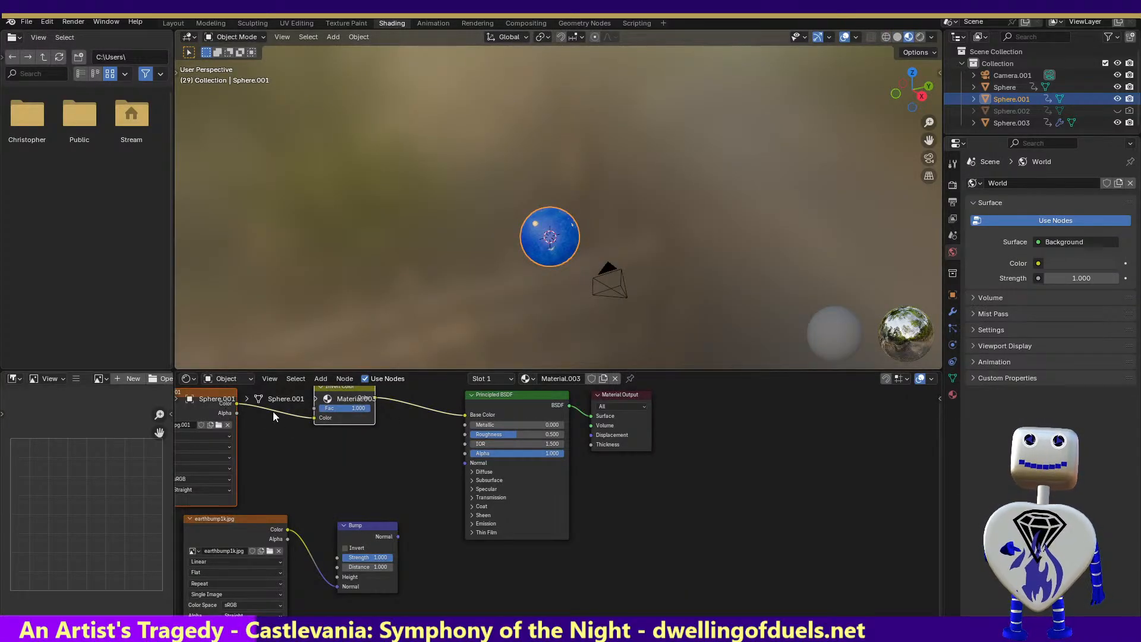
pyautogui.press('x')
pyautogui.moveTo(233, 465); pyautogui.dragTo(406, 601)
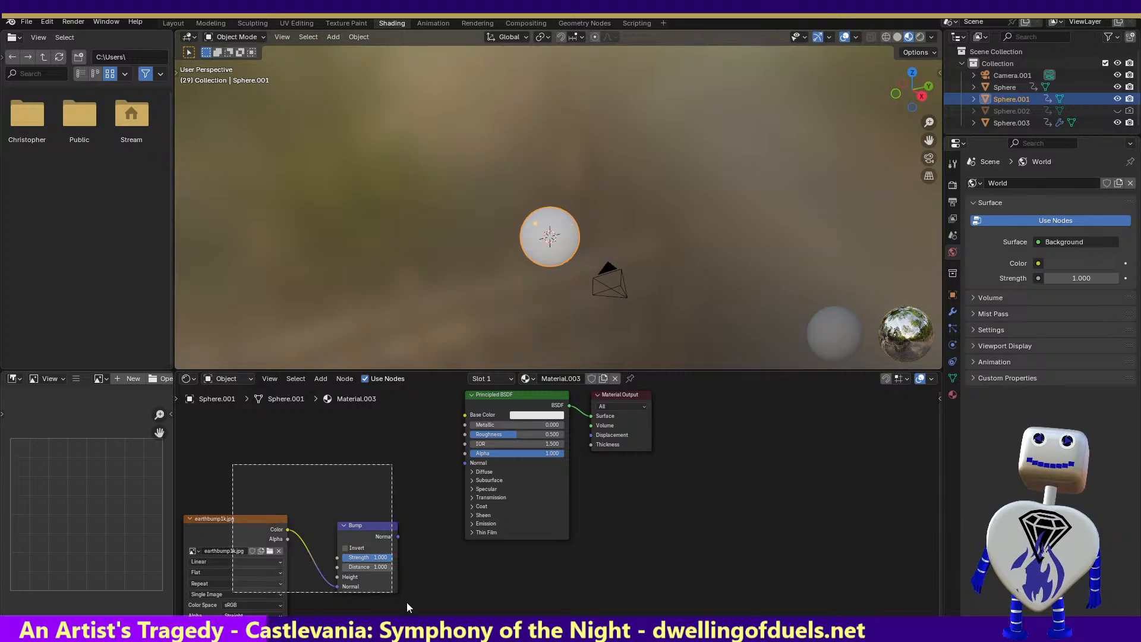
pyautogui.press('x')
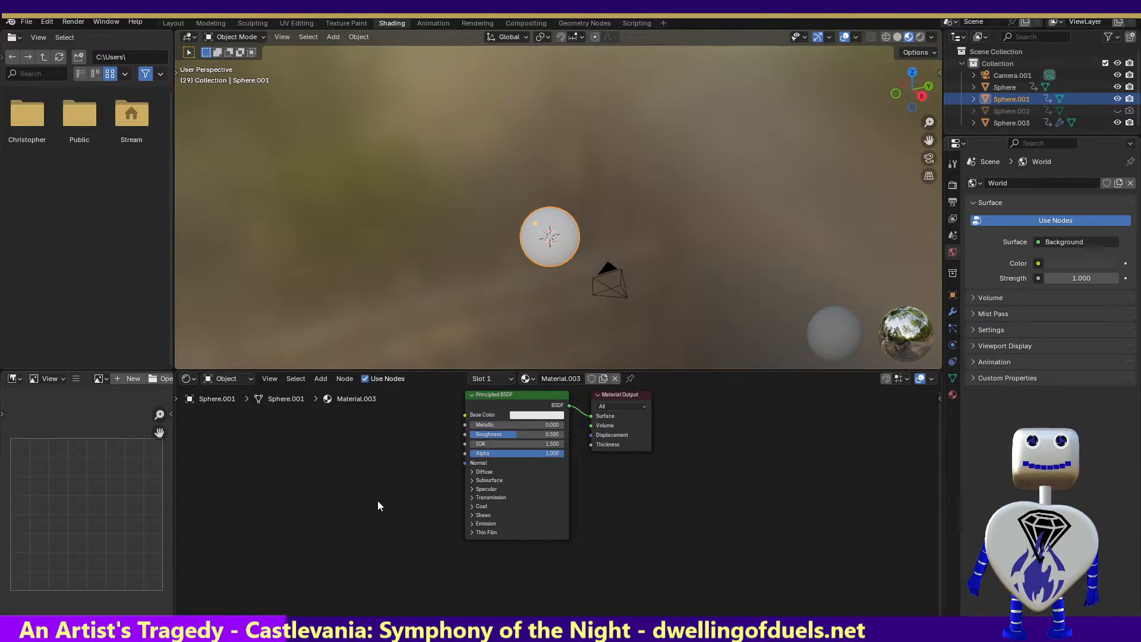
# Set the Principled BSDF base color to a very dark, fully saturated yellow with hue 0.162
pyautogui.click(526, 415)
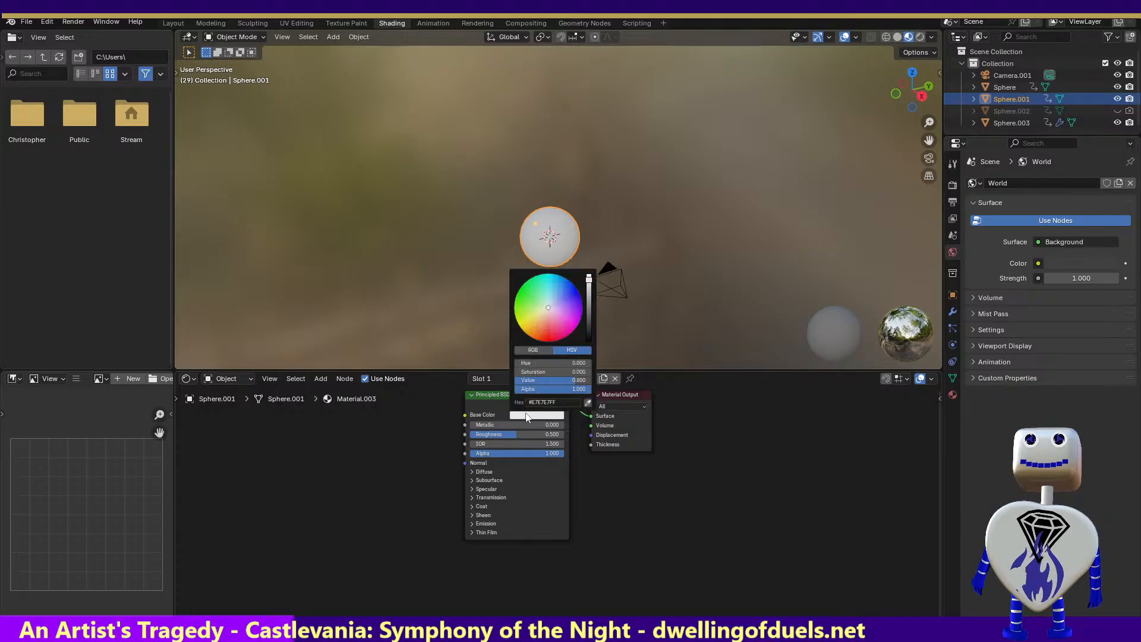
pyautogui.moveTo(548, 310); pyautogui.dragTo(519, 324)
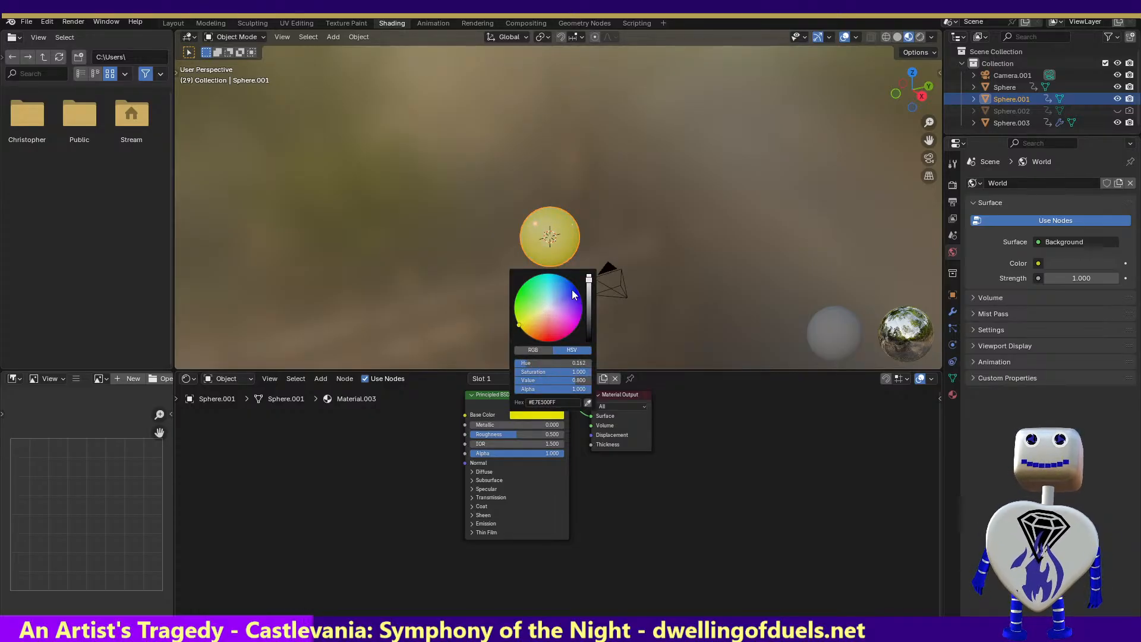
pyautogui.moveTo(588, 278); pyautogui.dragTo(588, 332)
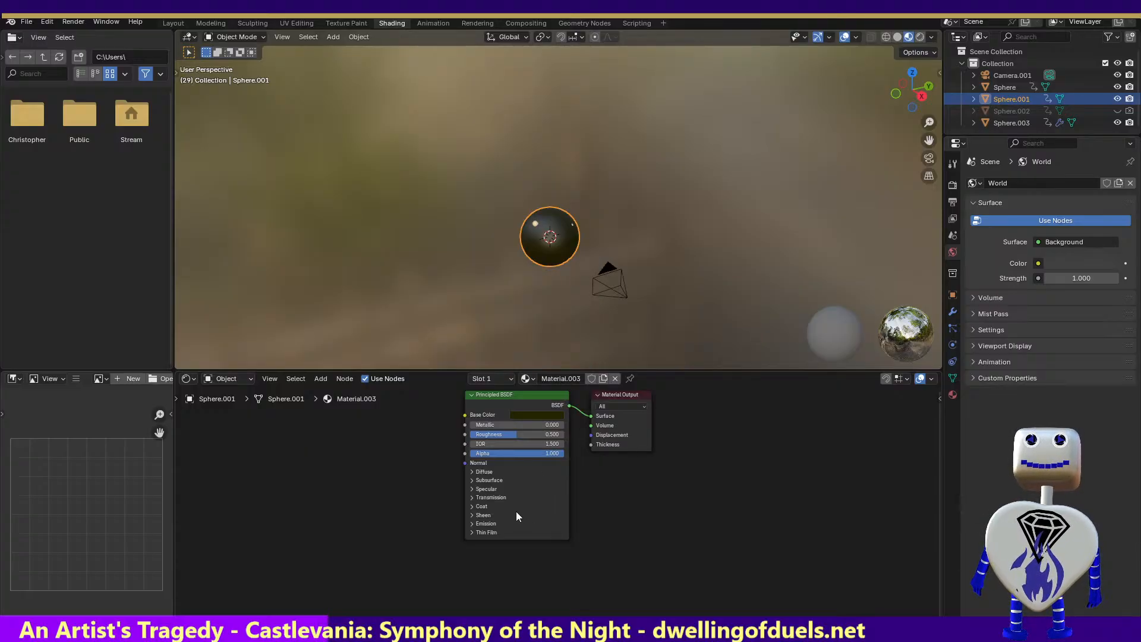
# Darken the Principled BSDF emission color to near black and set the emission strength to 7
pyautogui.click(472, 523)
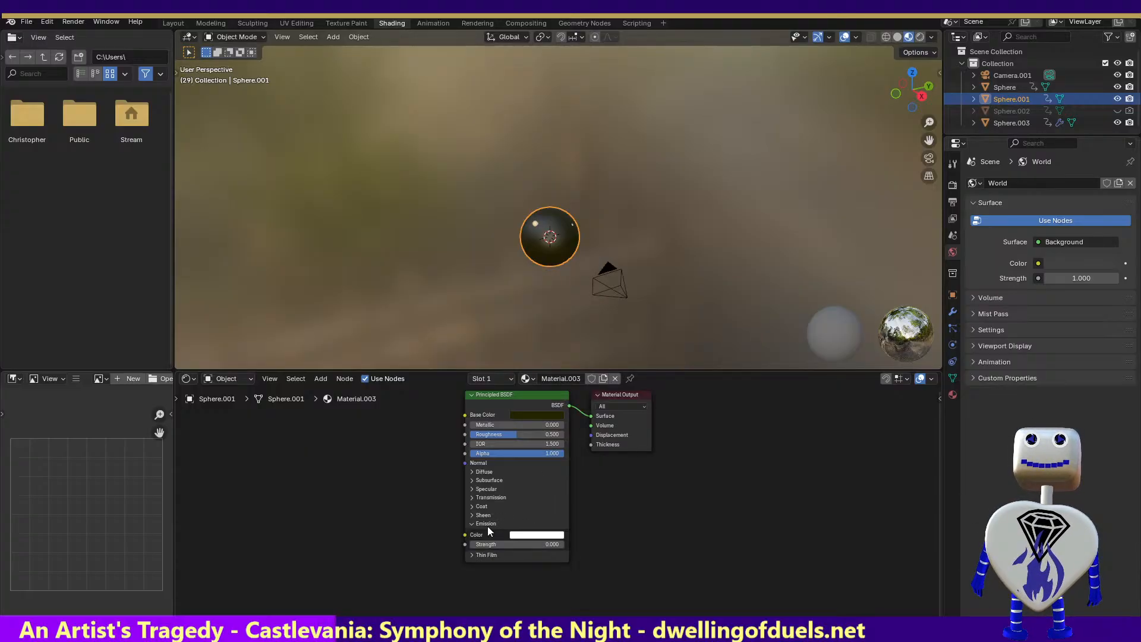
pyautogui.click(539, 535)
pyautogui.moveTo(589, 396); pyautogui.dragTo(588, 448)
pyautogui.moveTo(589, 448); pyautogui.dragTo(588, 452)
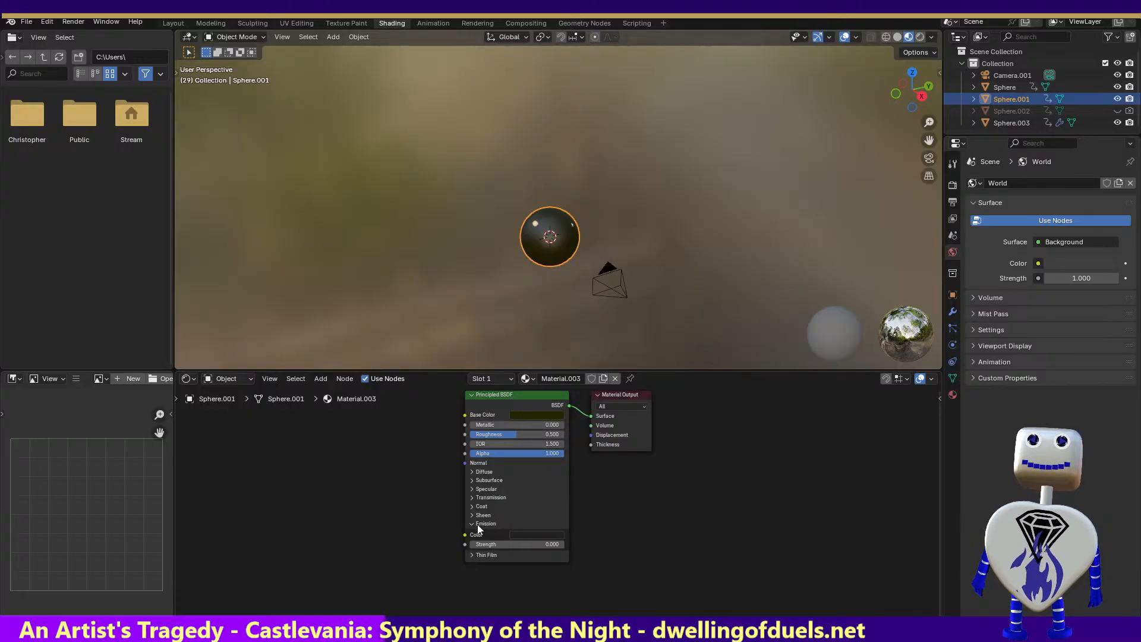
pyautogui.moveTo(491, 543); pyautogui.dragTo(530, 544)
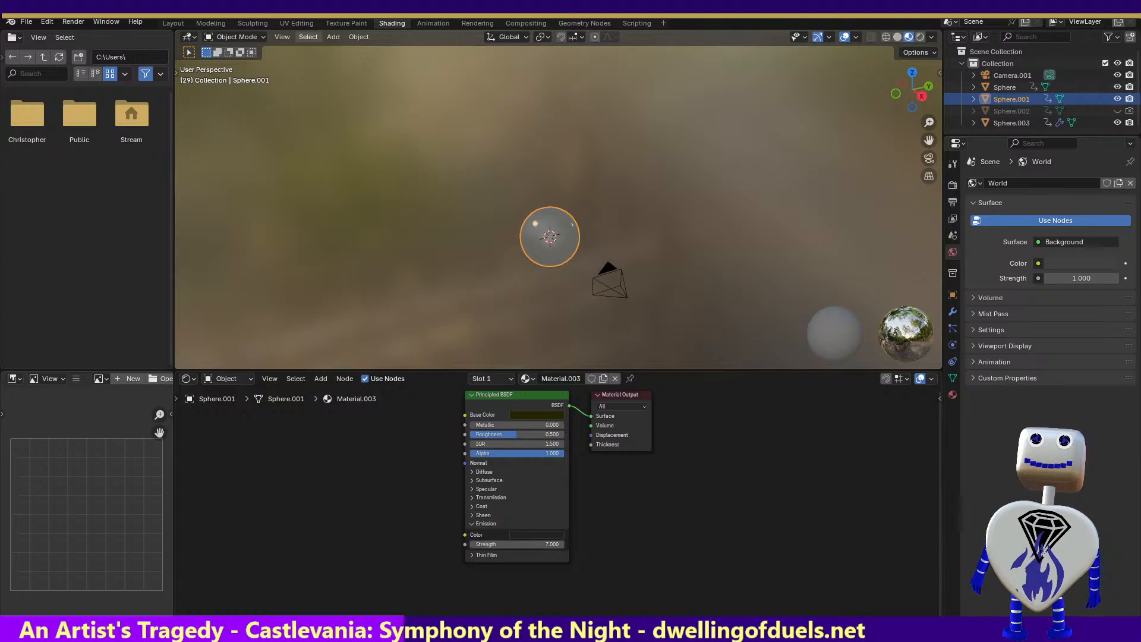
# Shrink the file browser area to widen the 3D view and node editor, and render a test image
pyautogui.click(84, 21)
pyautogui.moveTo(106, 22)
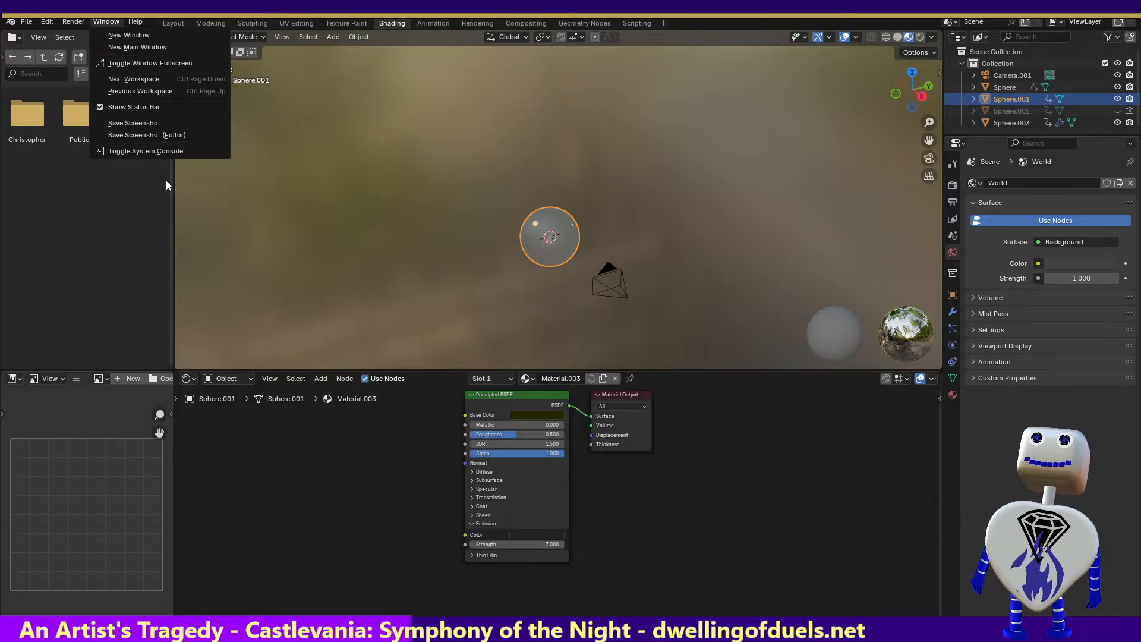
pyautogui.click(166, 180)
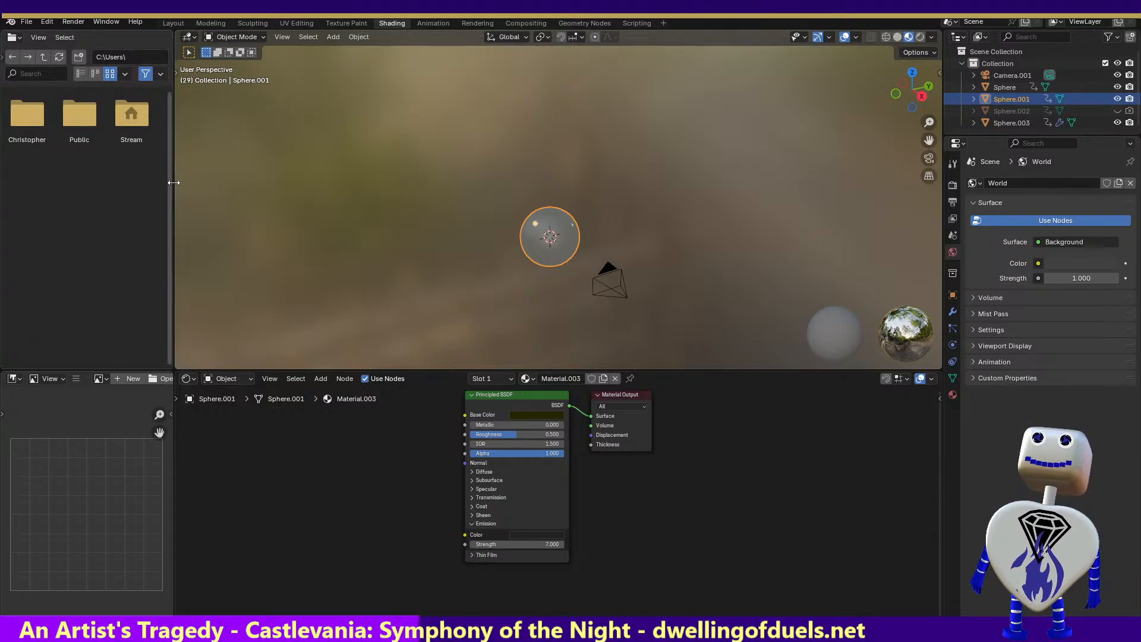
pyautogui.moveTo(171, 186); pyautogui.dragTo(18, 186)
pyautogui.click(65, 22)
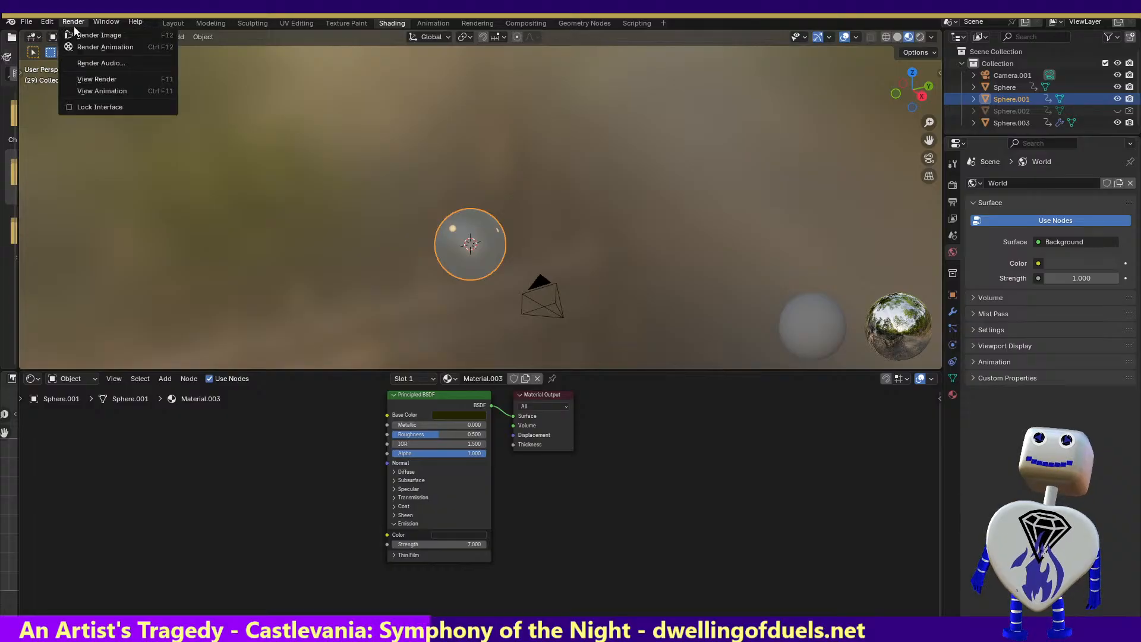
pyautogui.click(76, 34)
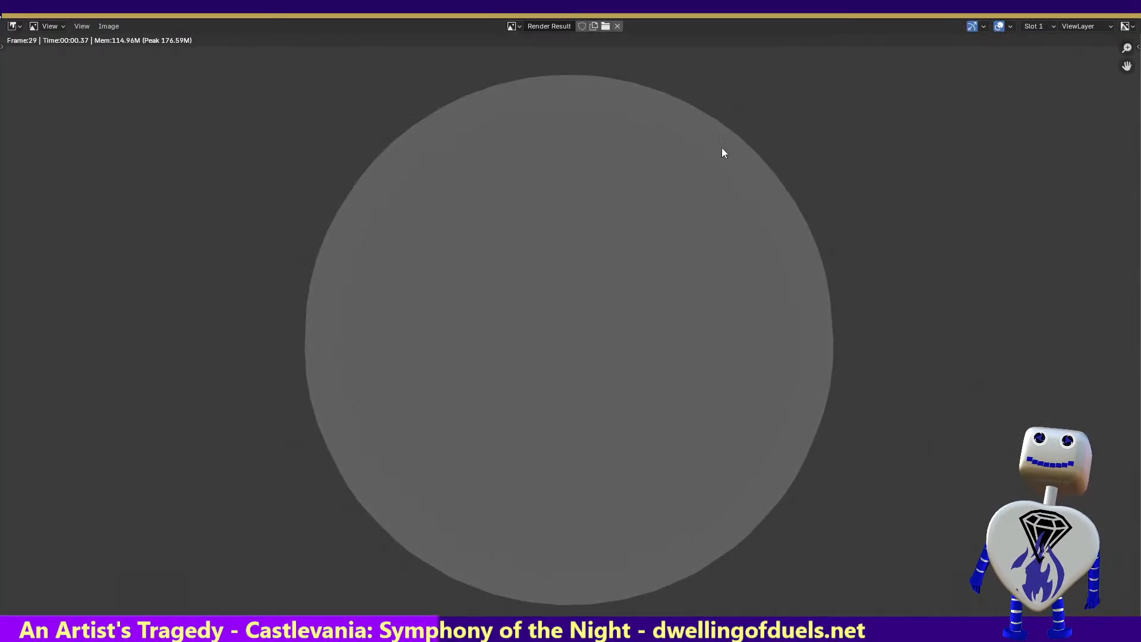
pyautogui.press('Escape')
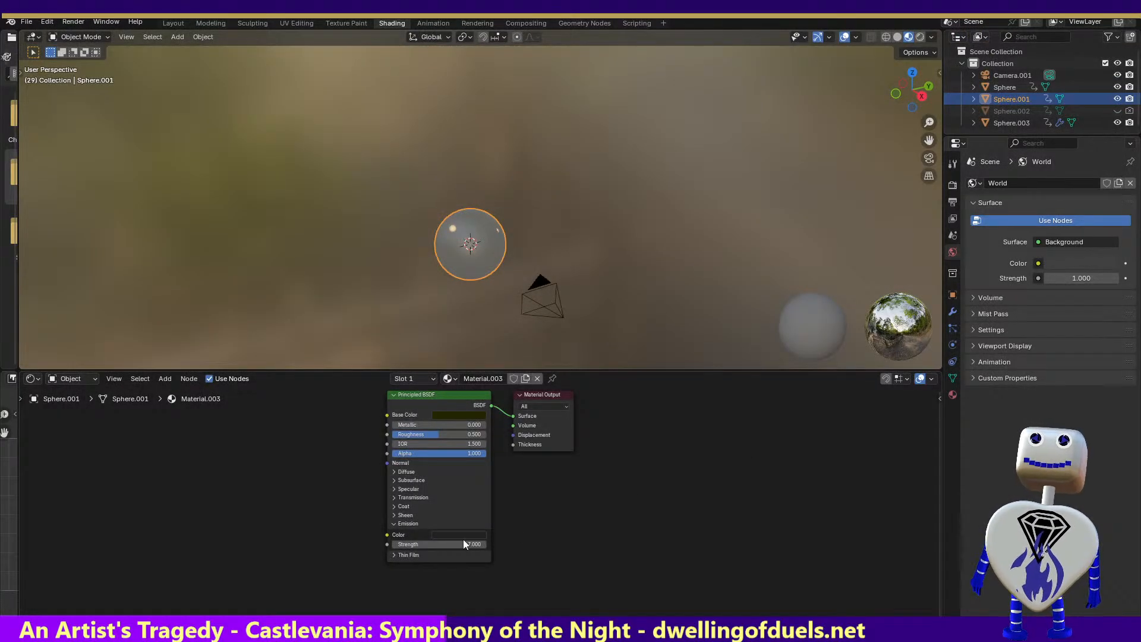
# Set Material.003's emission strength to 0 and render the image to check the sphere
pyautogui.moveTo(444, 543); pyautogui.dragTo(381, 543)
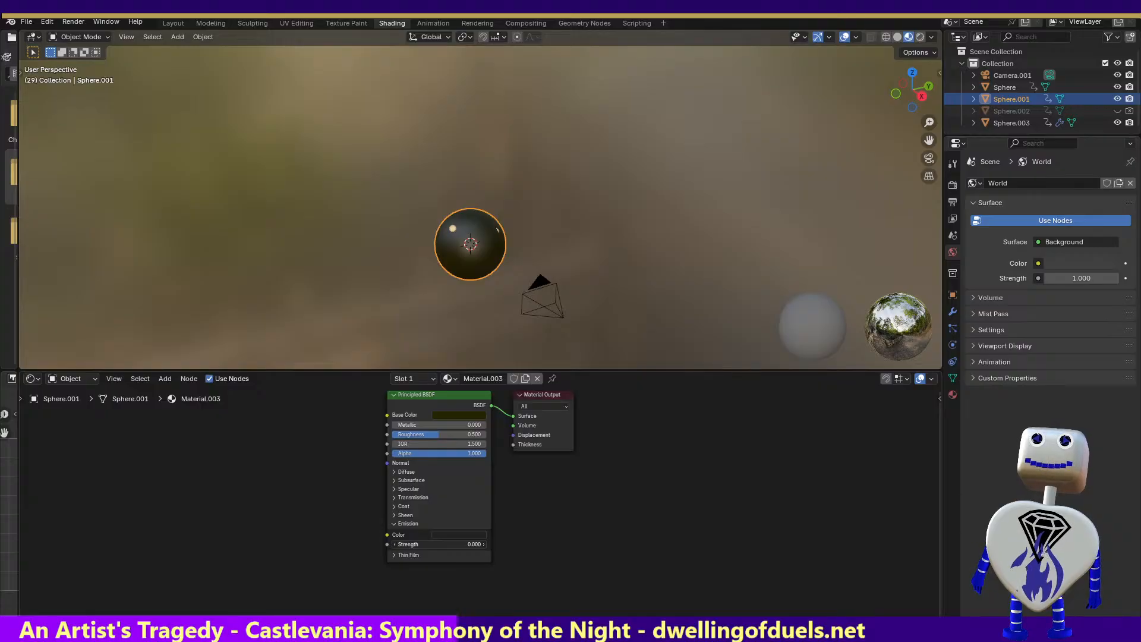
pyautogui.click(70, 21)
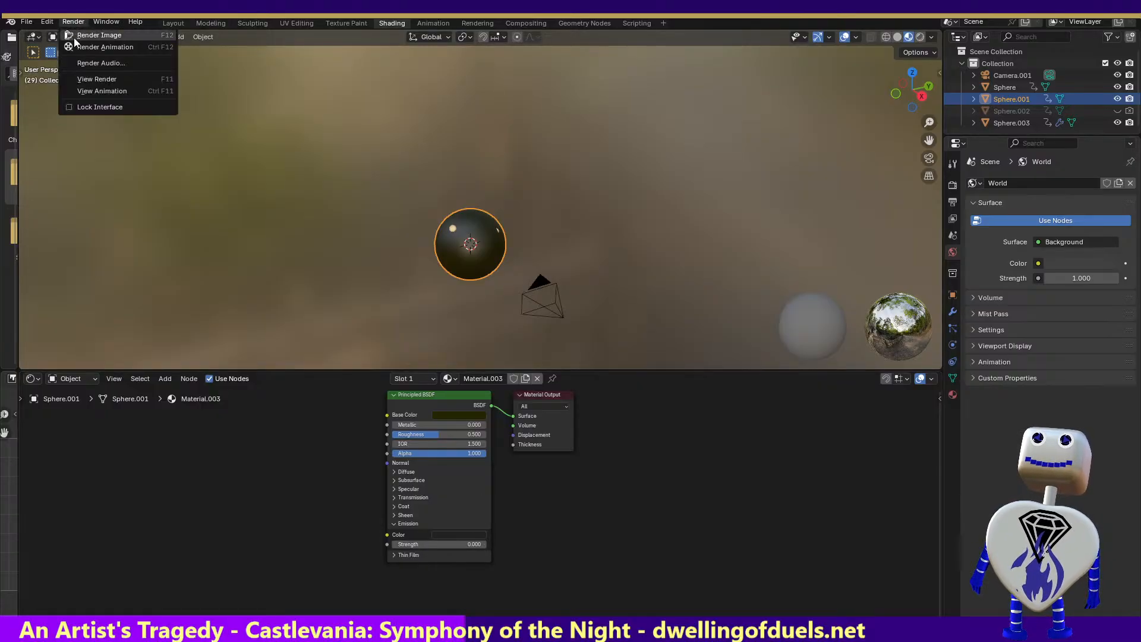
pyautogui.click(74, 37)
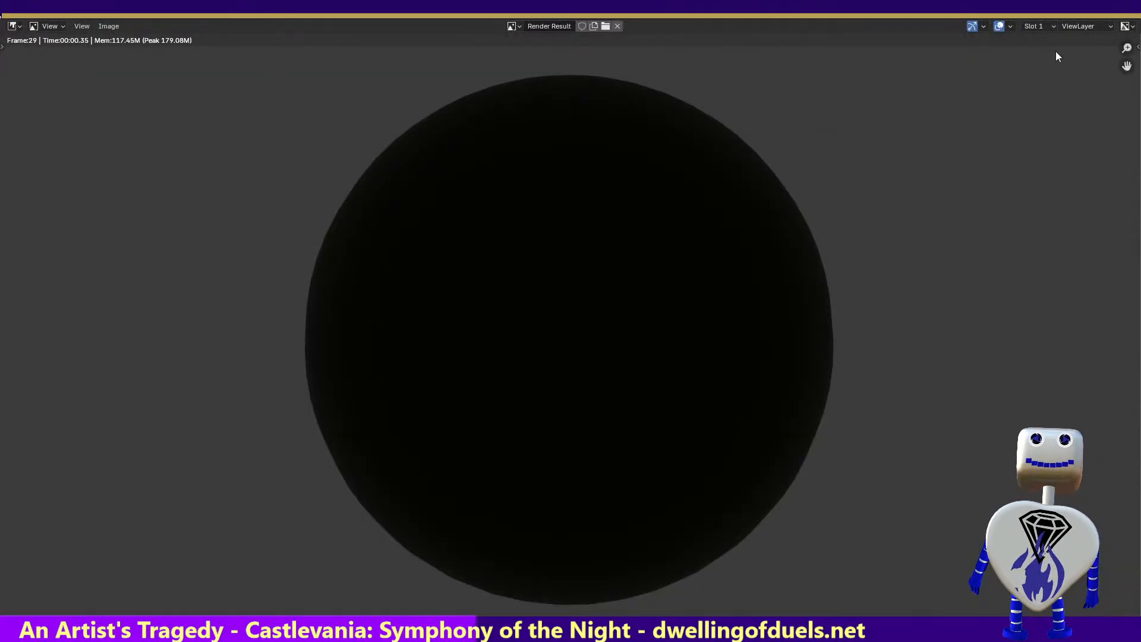
pyautogui.click(1133, 16)
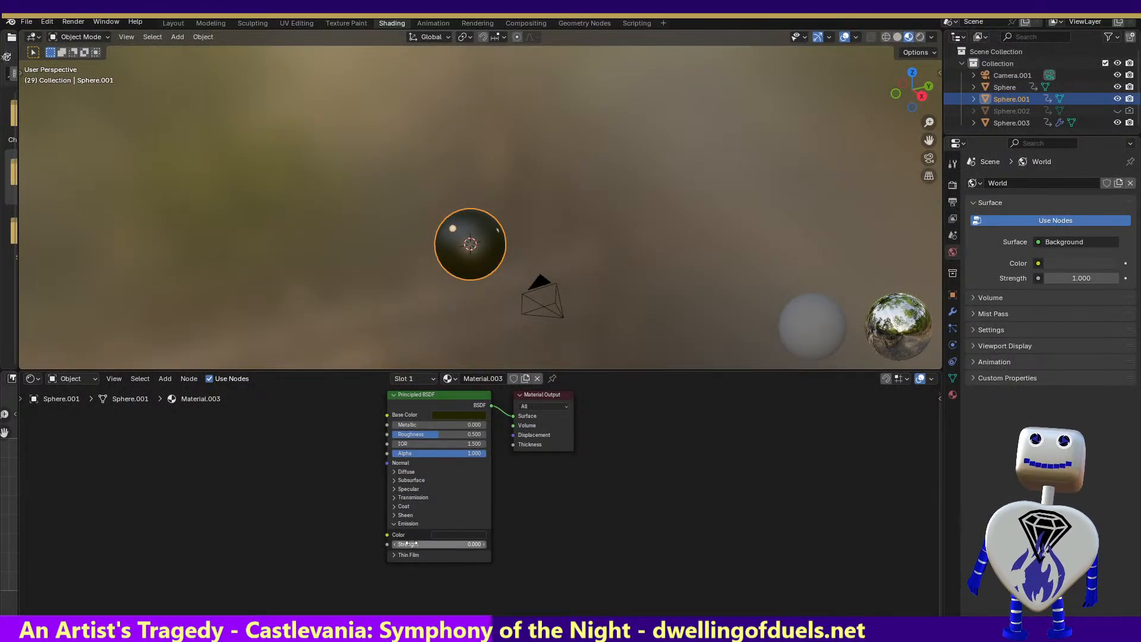
# Set Material.003's emission strength to 0.5 and render another test image
pyautogui.moveTo(440, 543); pyautogui.dragTo(469, 544)
pyautogui.click(74, 22)
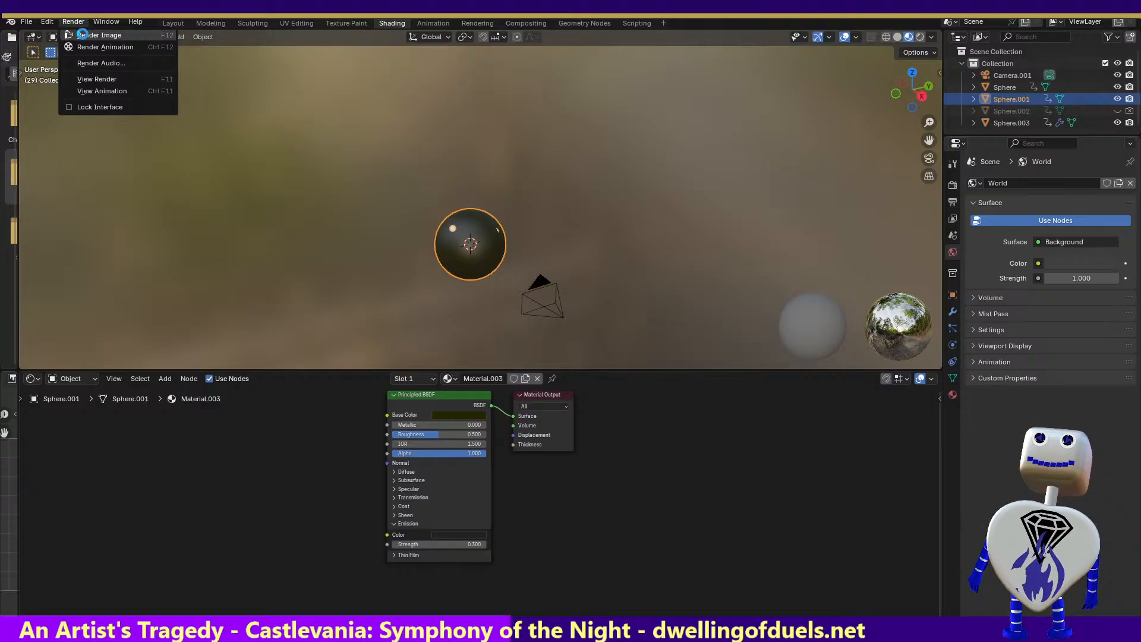
pyautogui.click(84, 35)
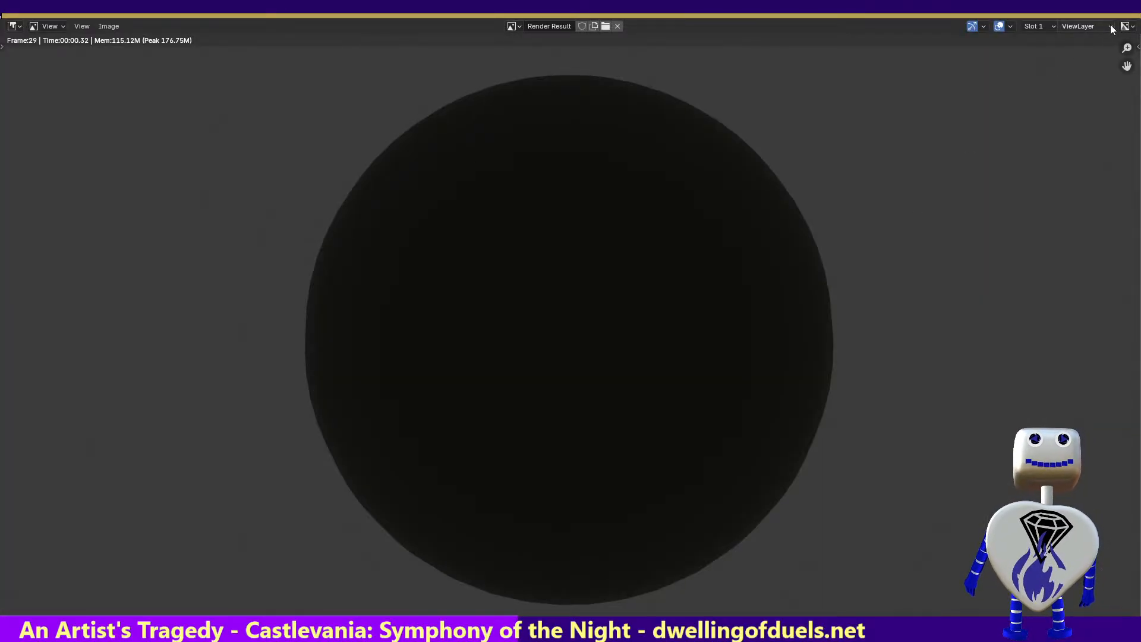
pyautogui.click(1127, 8)
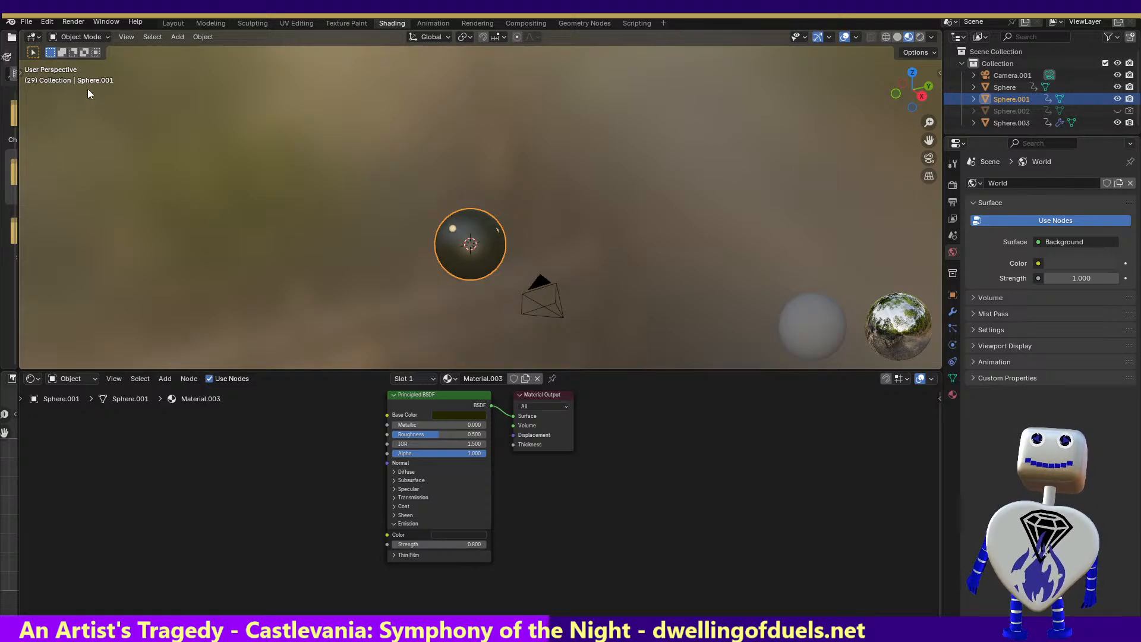
# Set Material.003's emission strength to 0.8 and render the image again
pyautogui.click(73, 21)
pyautogui.click(80, 36)
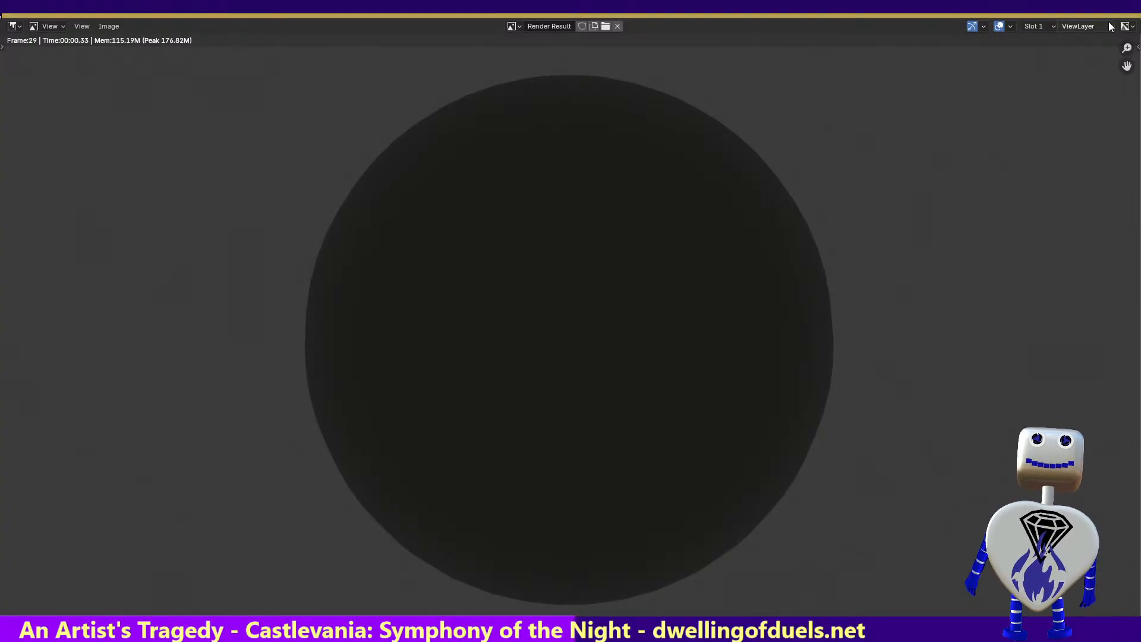
# Reset Material.003's emission strength to 0 and set its specular tint to bright yellow
pyautogui.press('Escape')
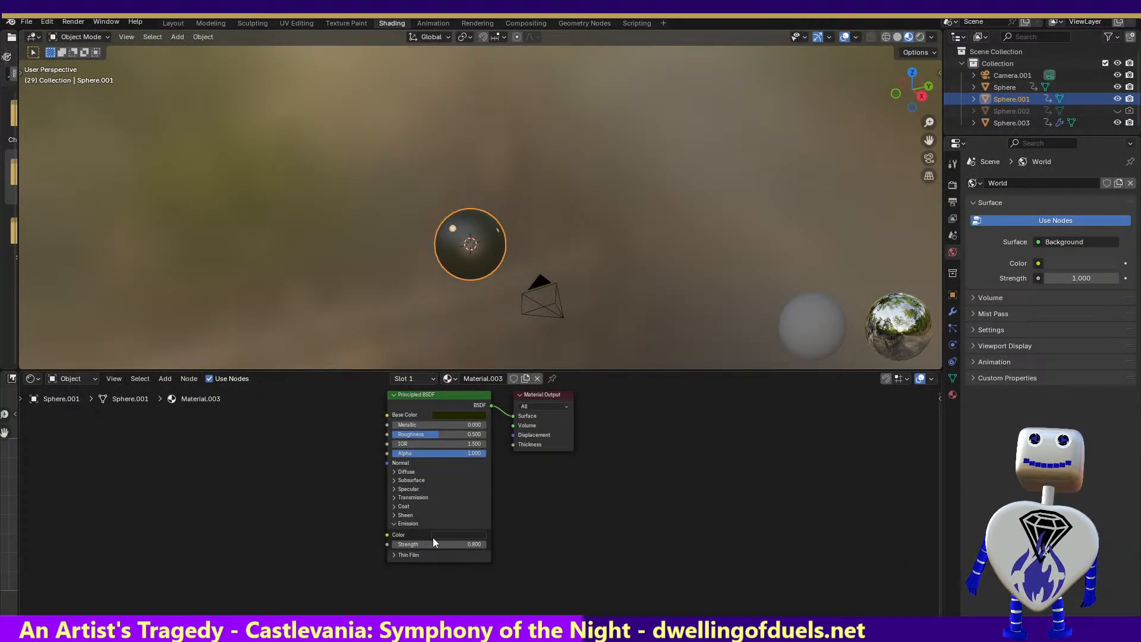
pyautogui.press('BackSpace')
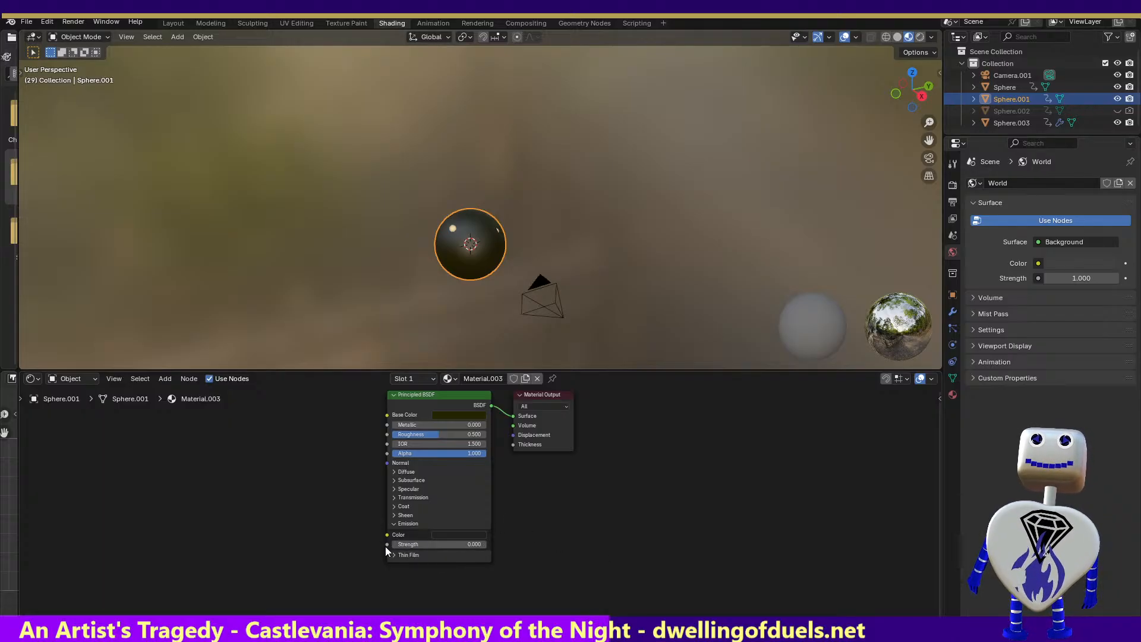
pyautogui.click(392, 488)
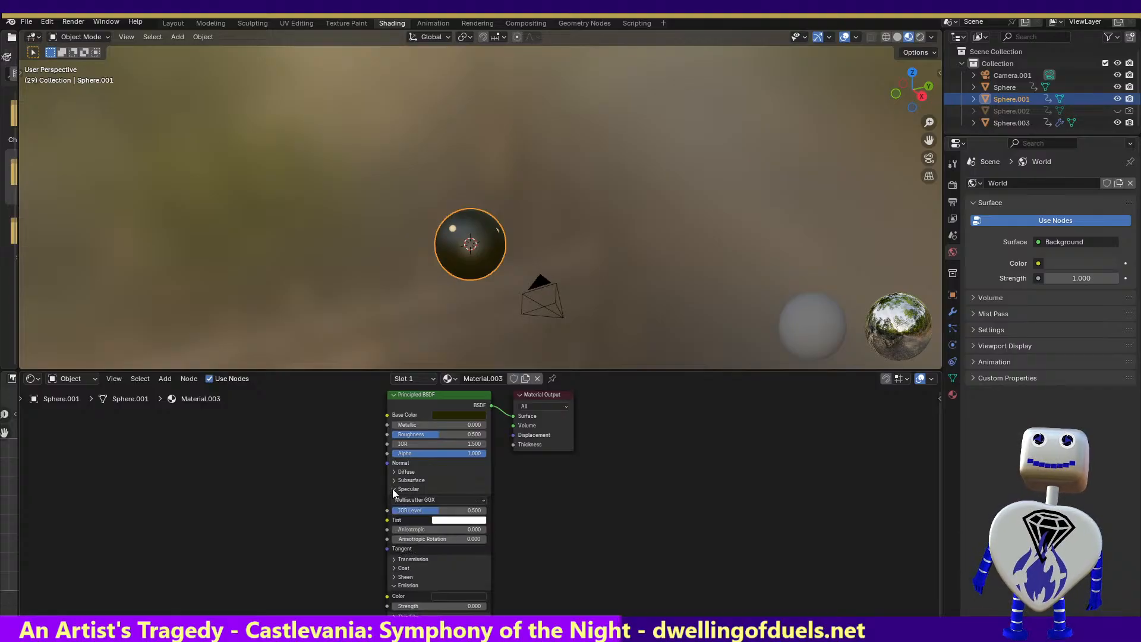
pyautogui.click(452, 520)
pyautogui.click(446, 428)
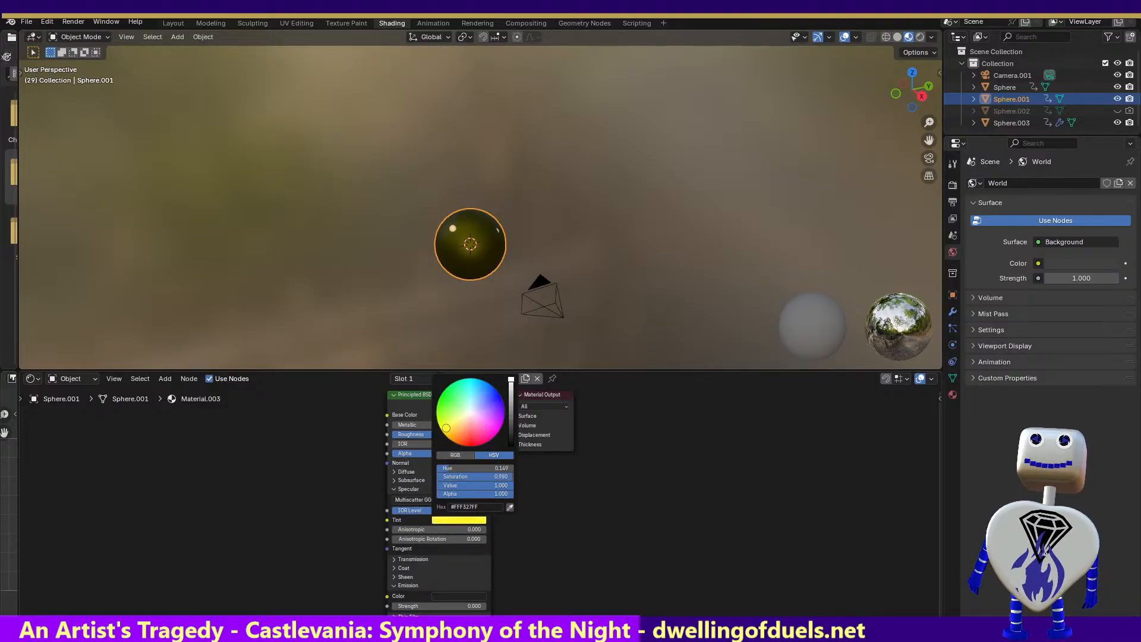
# Darken Material.003's specular tint to a dark yellow and render a test image
pyautogui.click(463, 521)
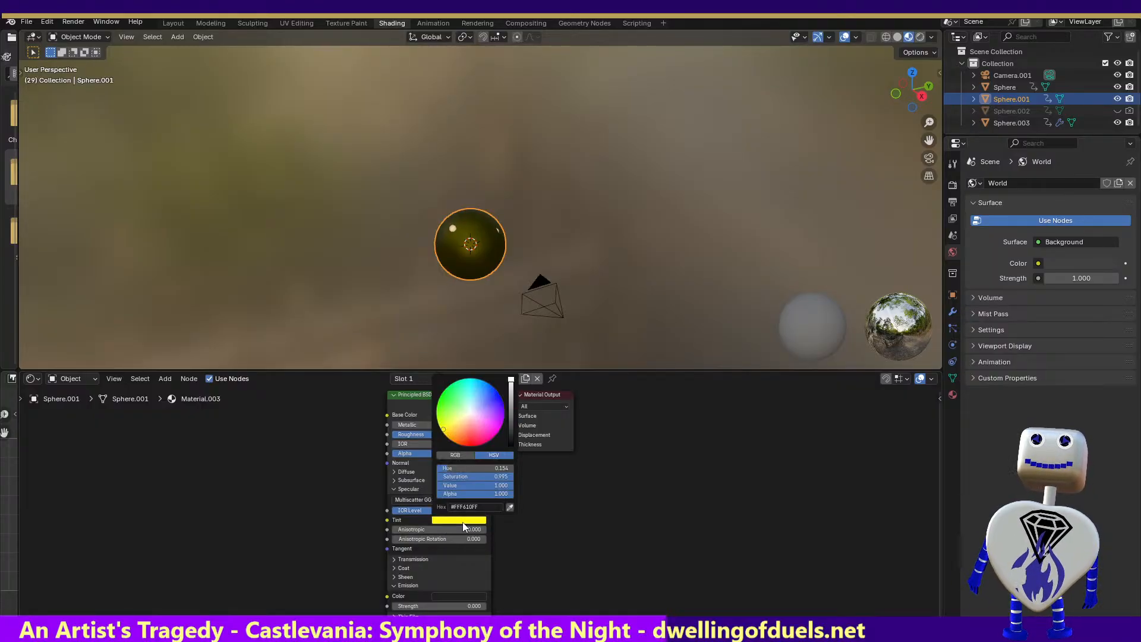
pyautogui.moveTo(511, 383); pyautogui.dragTo(511, 423)
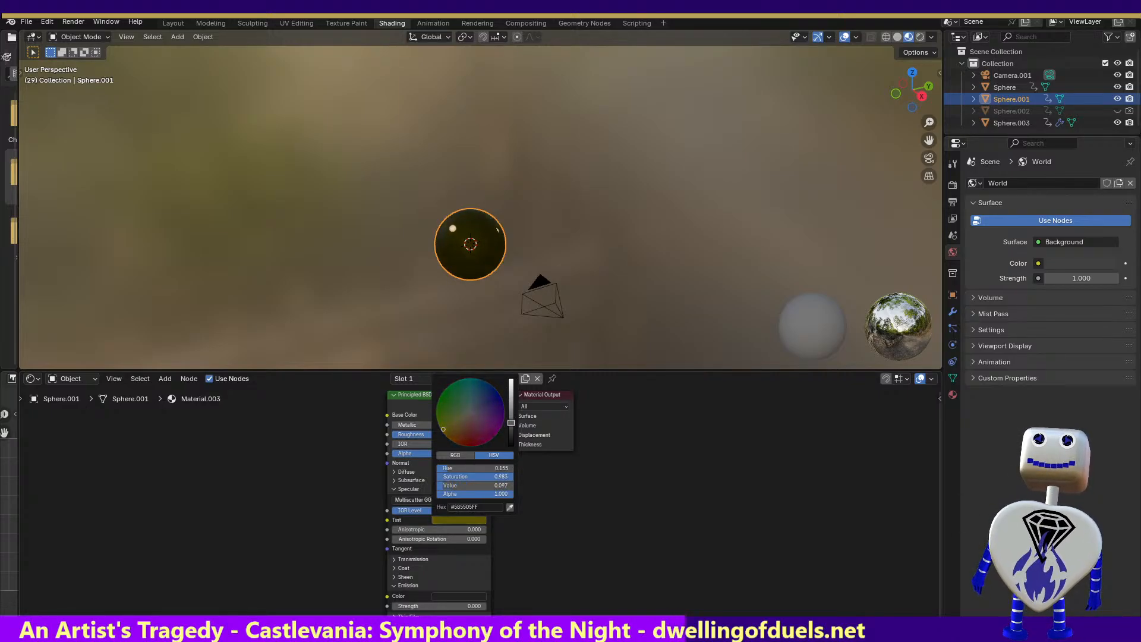
pyautogui.click(70, 23)
pyautogui.click(75, 34)
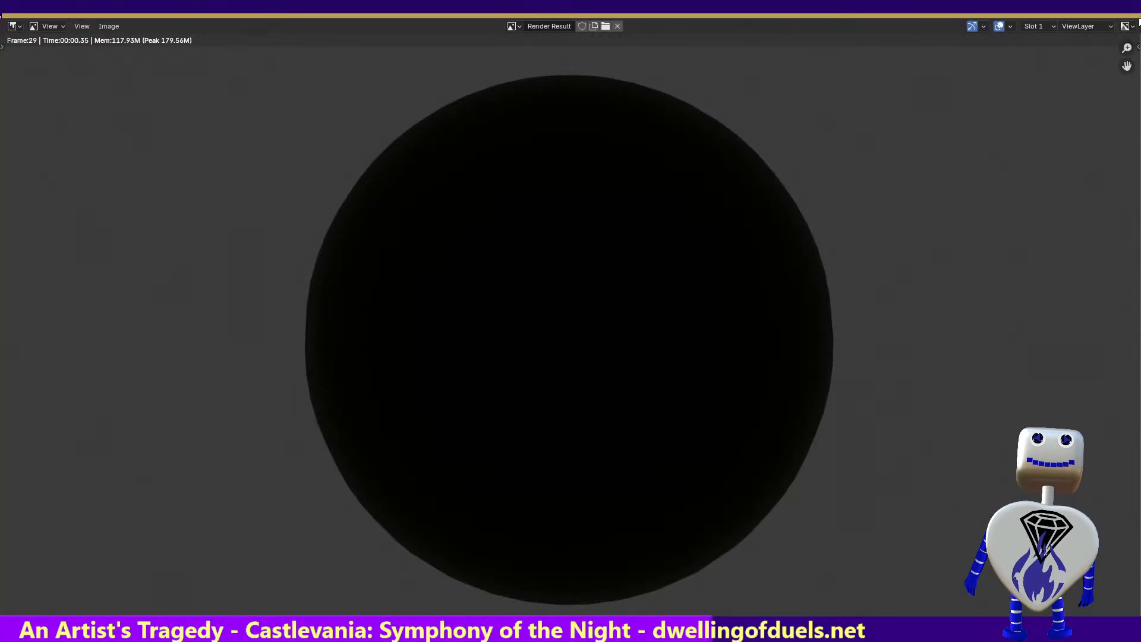
pyautogui.click(1137, 9)
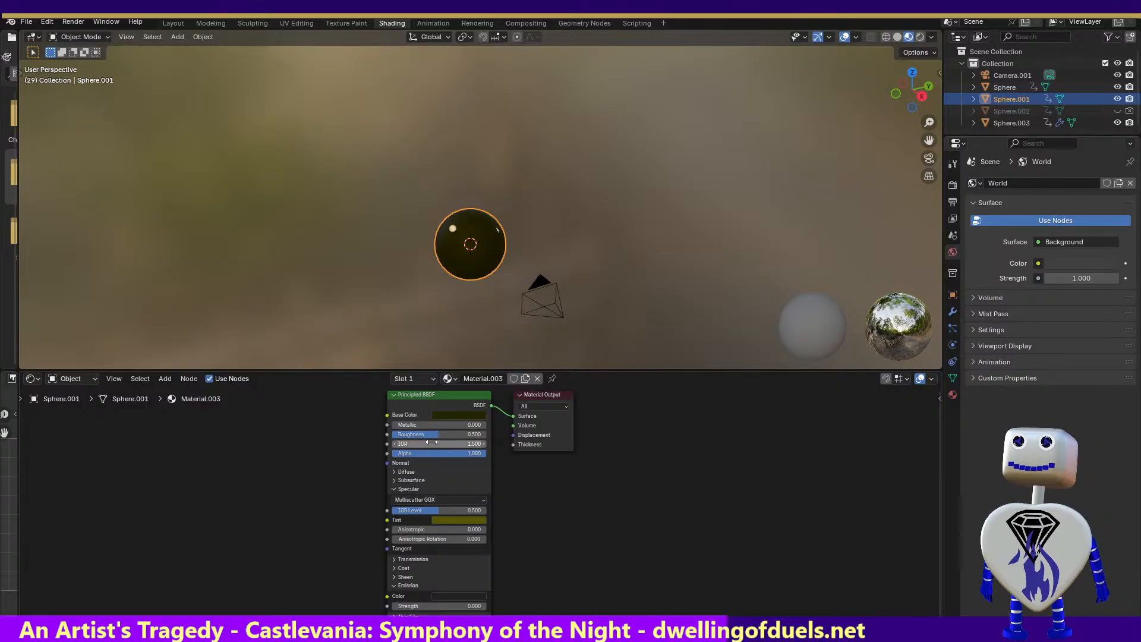
# Lower Material.003's roughness to about 0.027 and render the image to check the sphere
pyautogui.moveTo(435, 434); pyautogui.dragTo(392, 435)
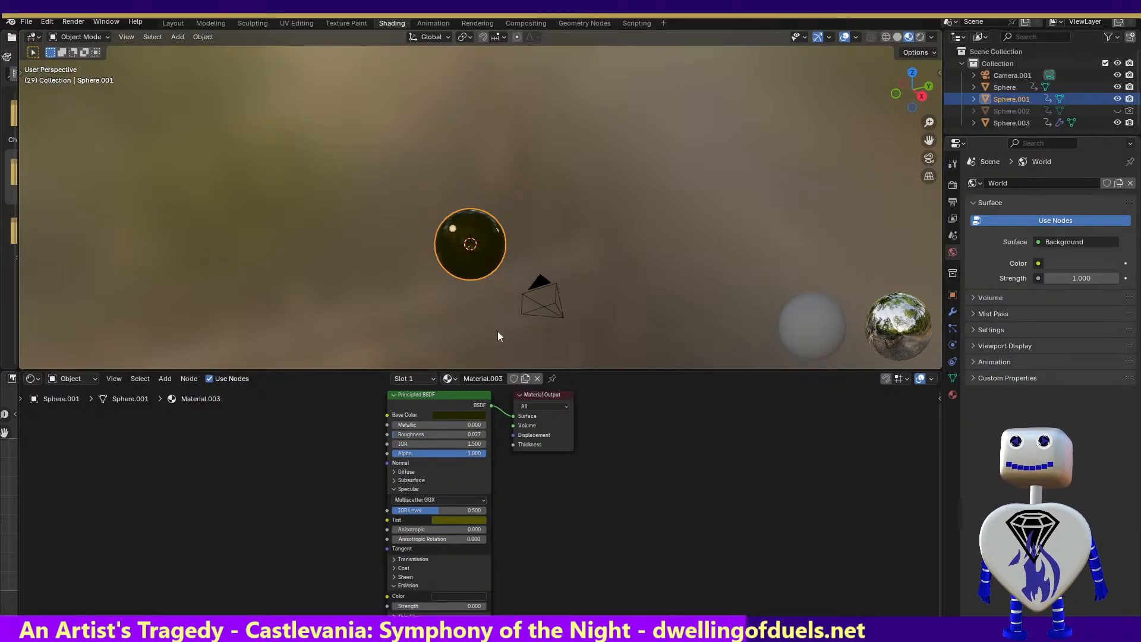
pyautogui.click(73, 22)
pyautogui.click(89, 36)
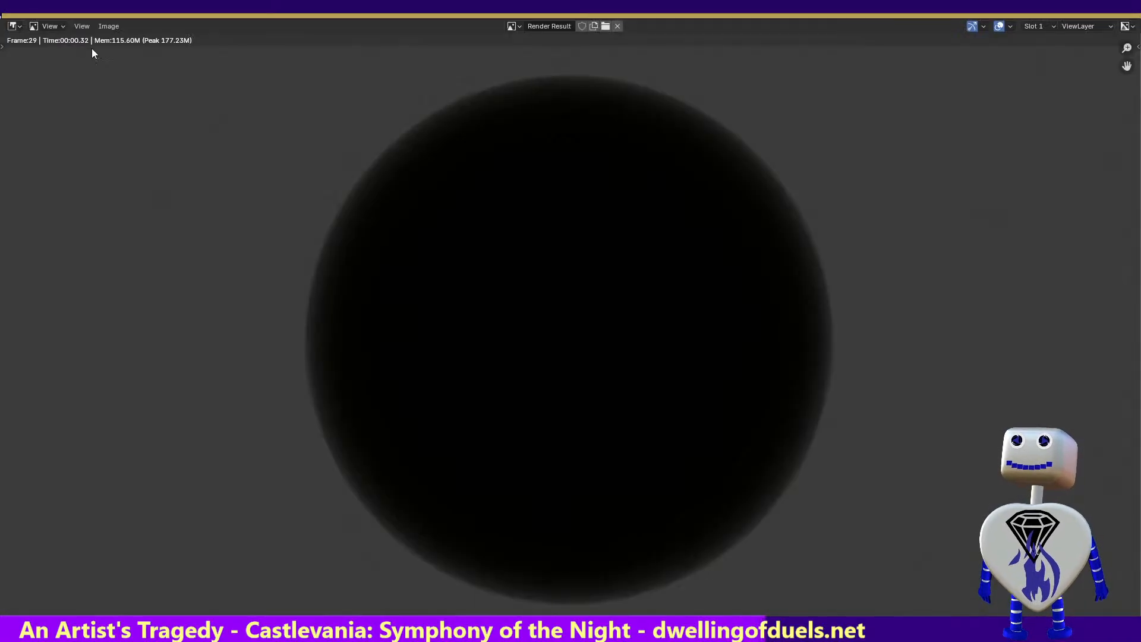
pyautogui.click(1128, 8)
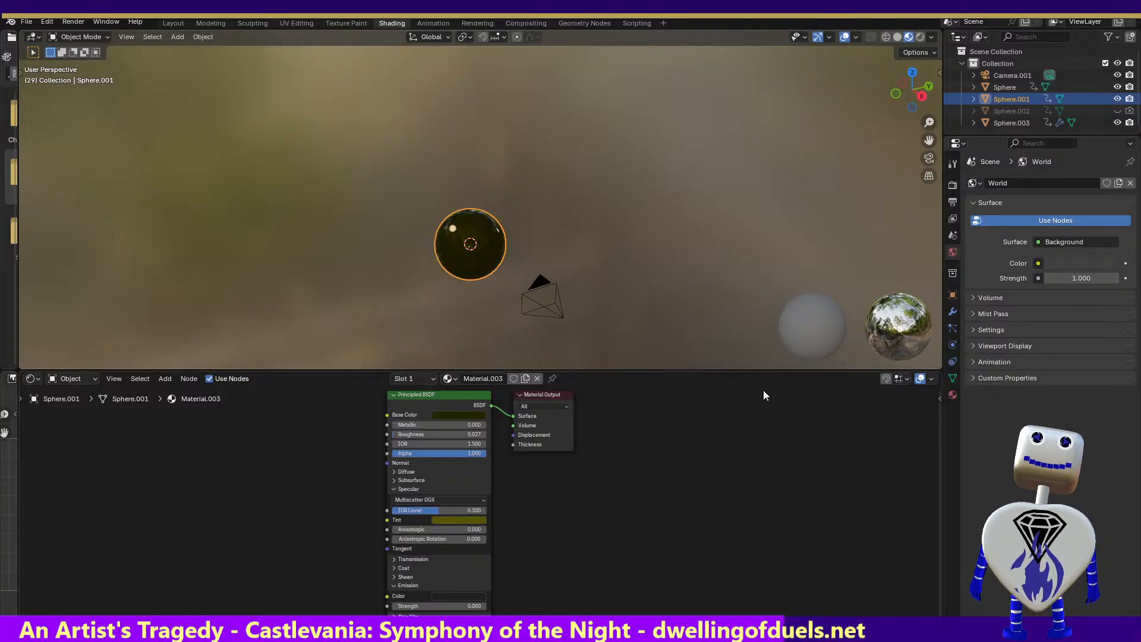
# Select Sphere.003, keep Material.001 assigned to it, and enable shader nodes for that material
pyautogui.click(1036, 121)
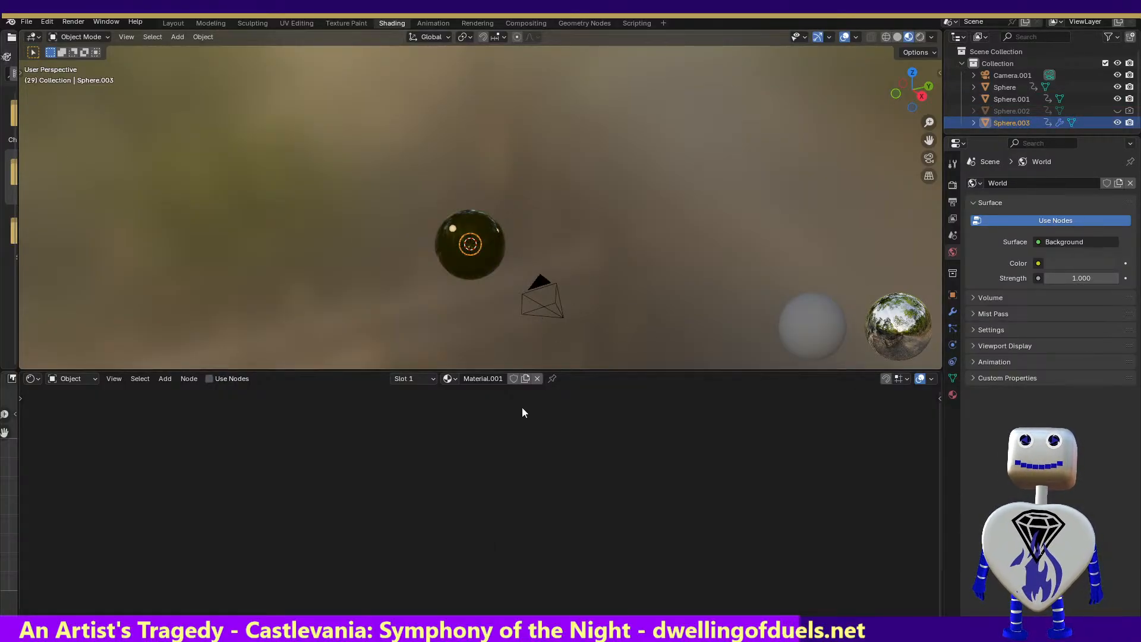
pyautogui.doubleClick(490, 379)
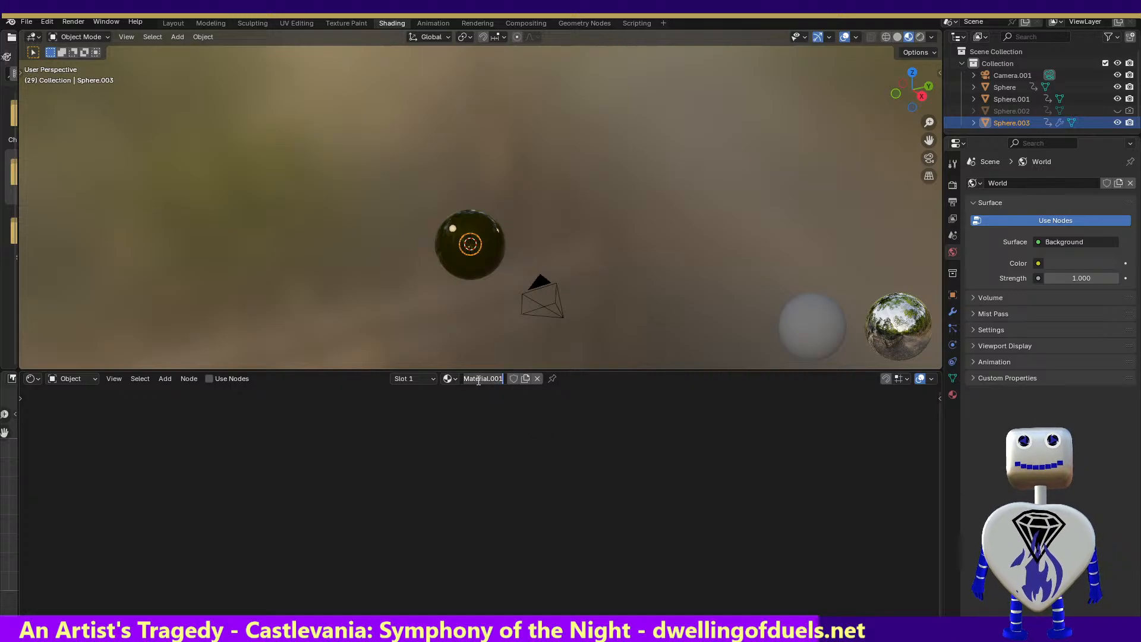
pyautogui.click(449, 383)
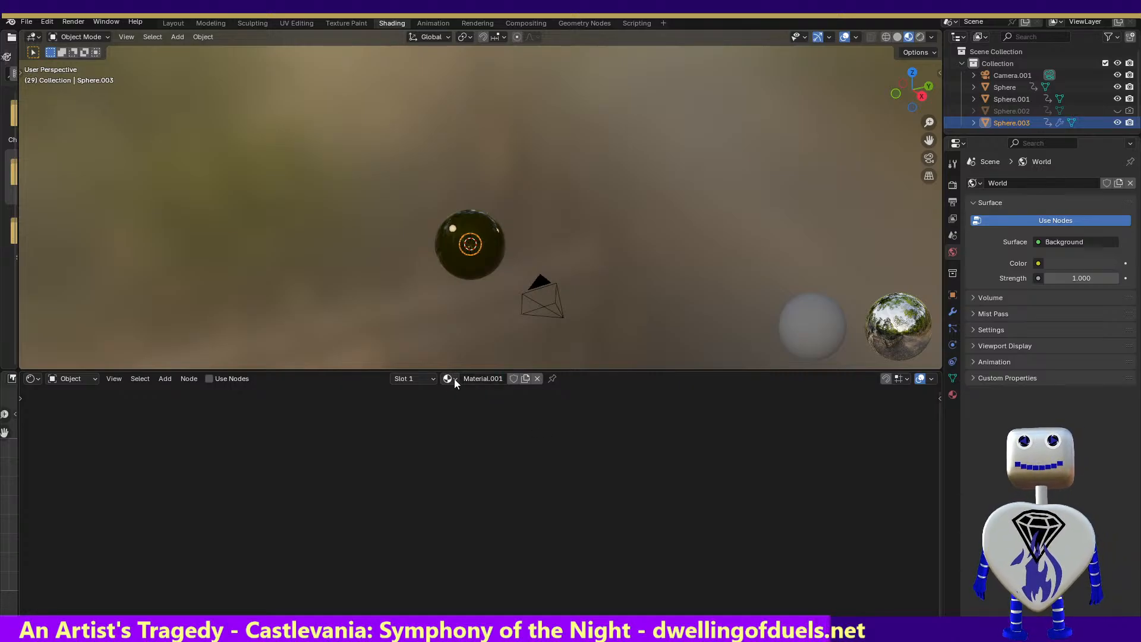
pyautogui.click(454, 379)
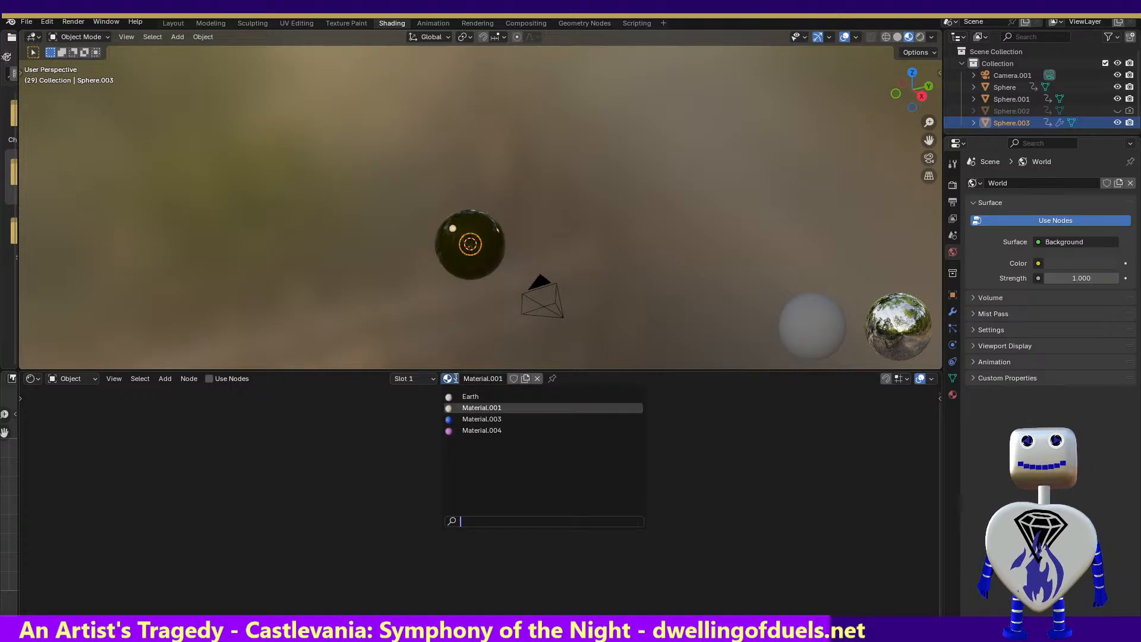
pyautogui.click(486, 407)
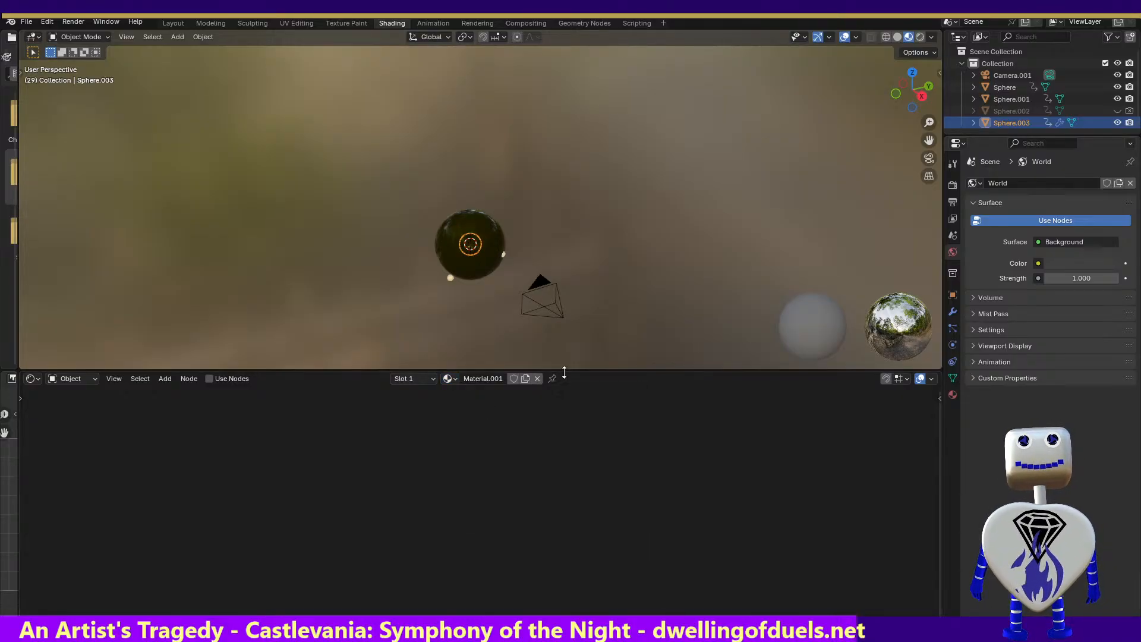
pyautogui.click(210, 378)
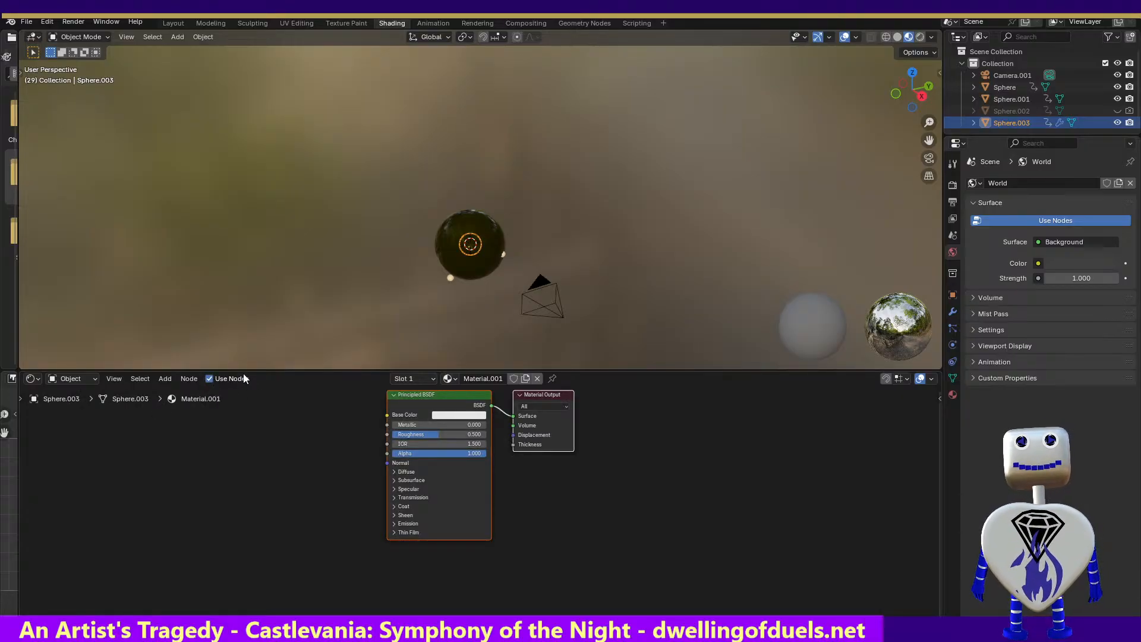
# Set Material.001's base color to bright yellow-green and its roughness to about 0.055
pyautogui.click(447, 415)
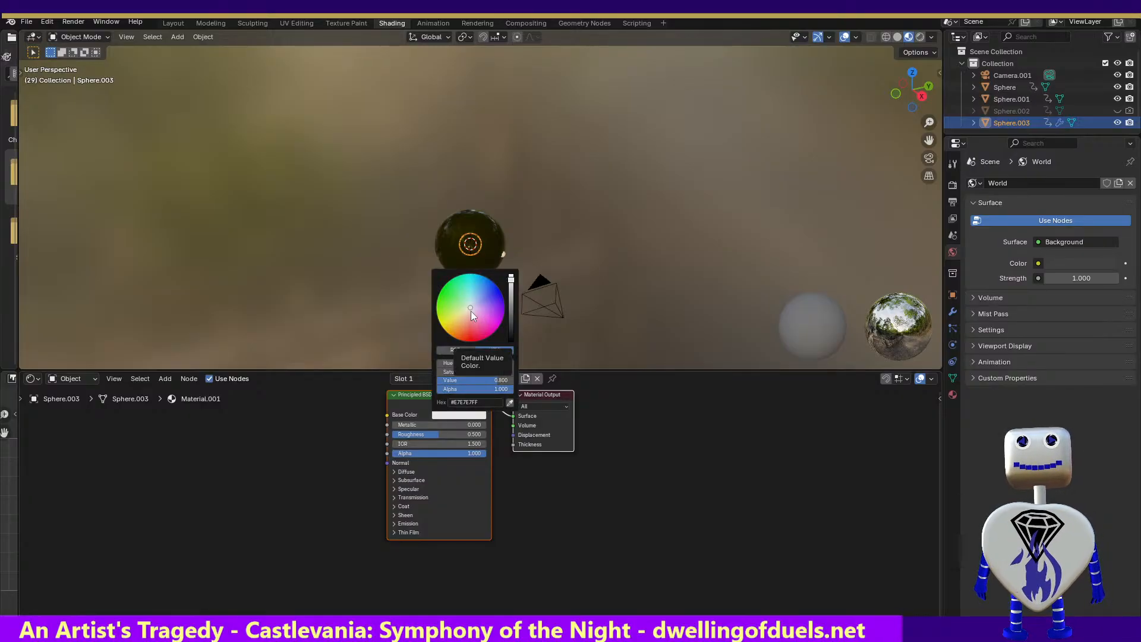
pyautogui.moveTo(470, 312); pyautogui.dragTo(438, 321)
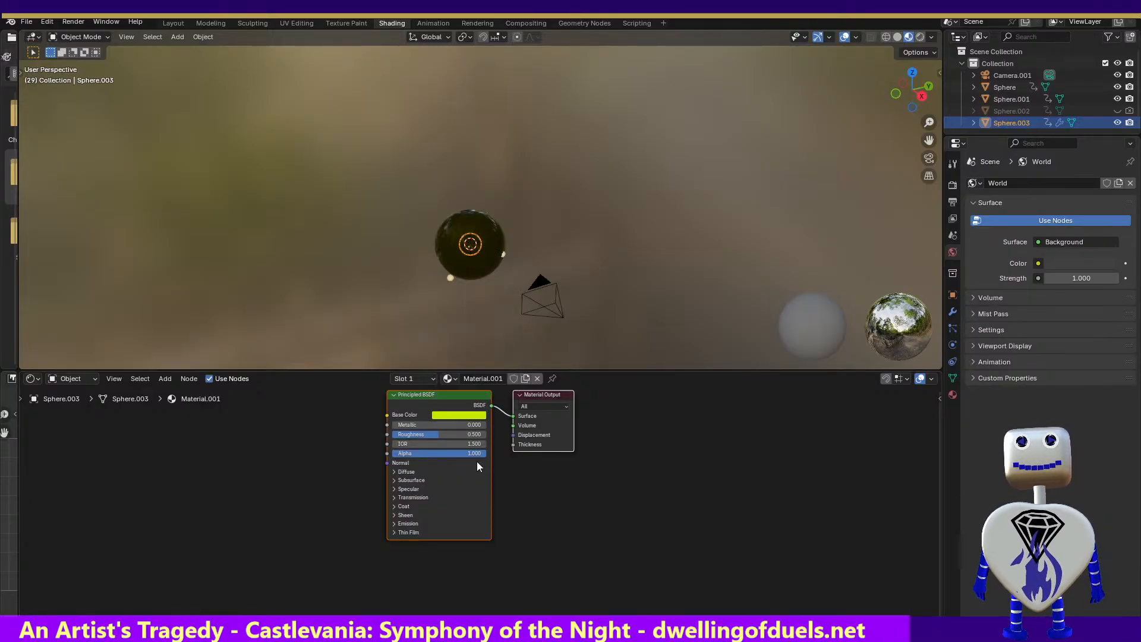
pyautogui.moveTo(429, 435); pyautogui.dragTo(397, 435)
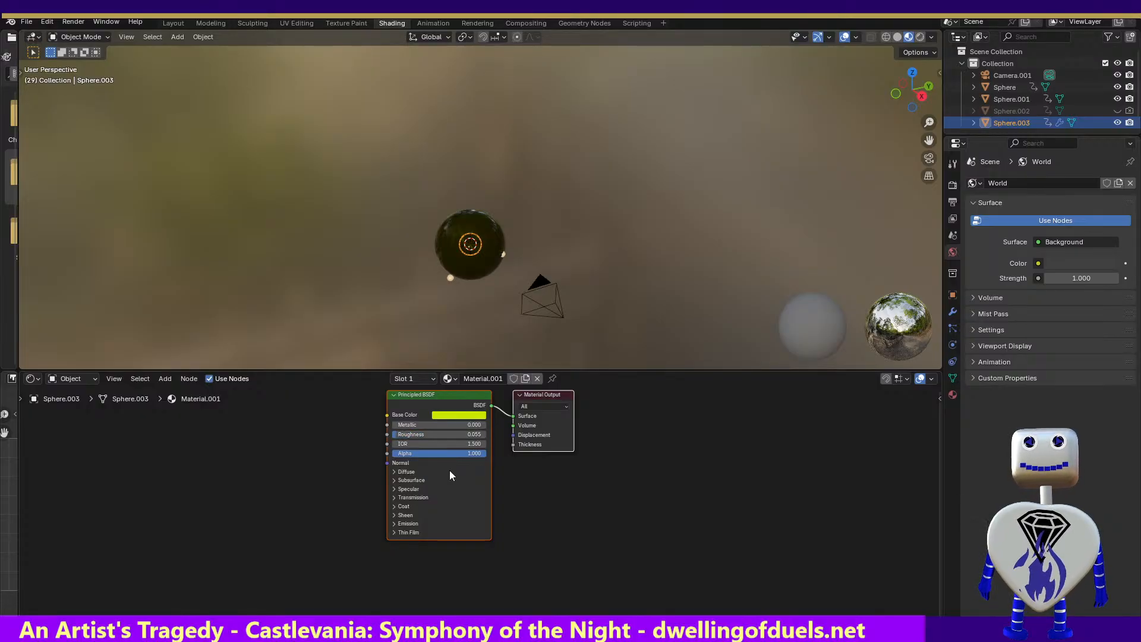
# Raise Material.001's transmission weight to about 0.841
pyautogui.click(394, 470)
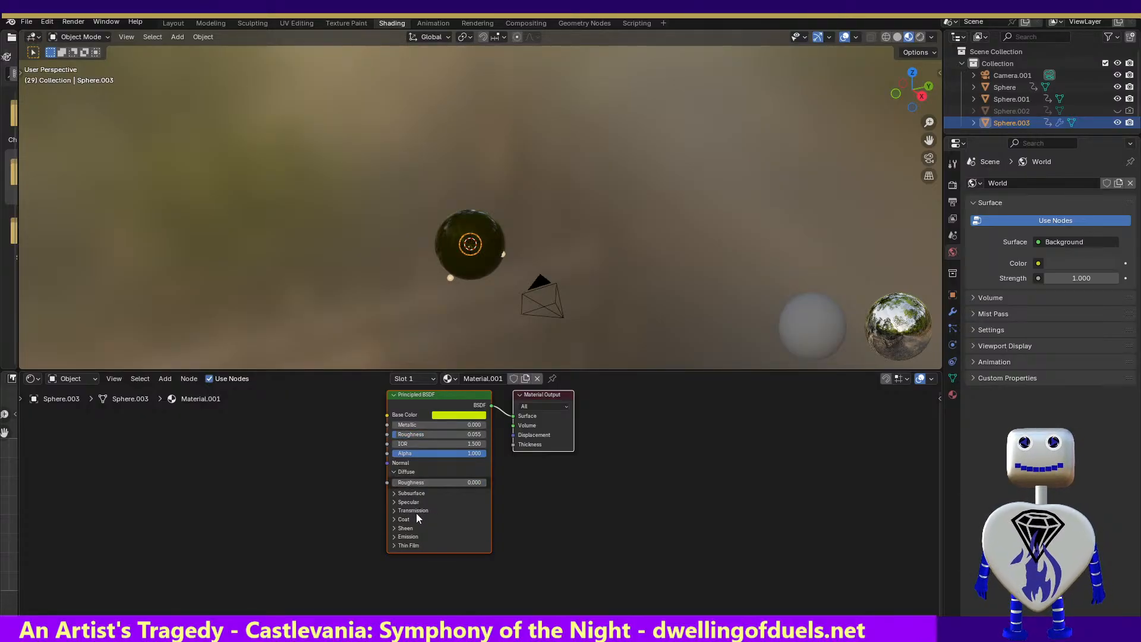
pyautogui.click(392, 511)
pyautogui.moveTo(403, 523); pyautogui.dragTo(467, 521)
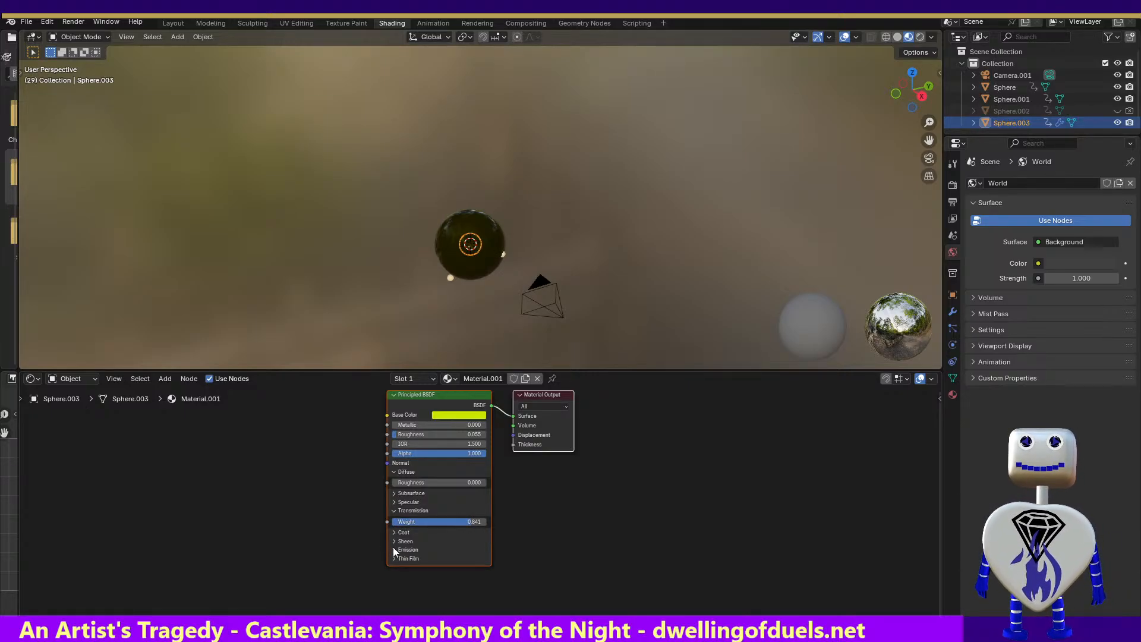
# Give Material.001 a yellow emission color (#E6FF00) with strength 47.4, and render a test image
pyautogui.click(394, 550)
pyautogui.click(435, 562)
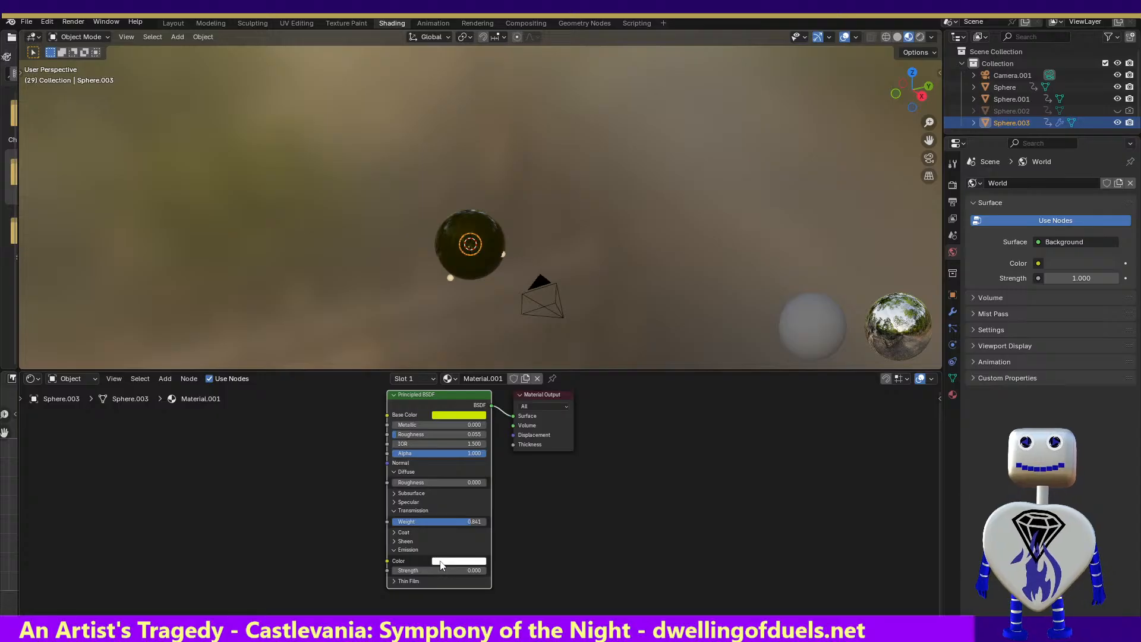
pyautogui.click(441, 561)
pyautogui.moveTo(457, 476); pyautogui.dragTo(440, 468)
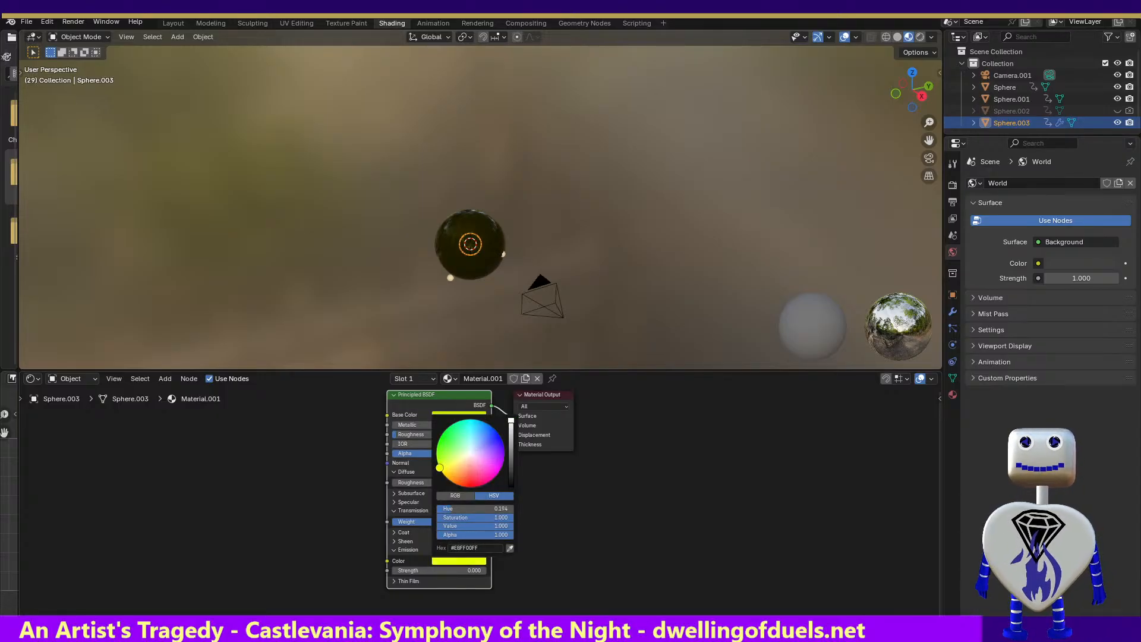
pyautogui.moveTo(429, 570)
pyautogui.mouseDown()
pyautogui.moveTo(465, 570)
pyautogui.moveTo(452, 570)
pyautogui.mouseUp()
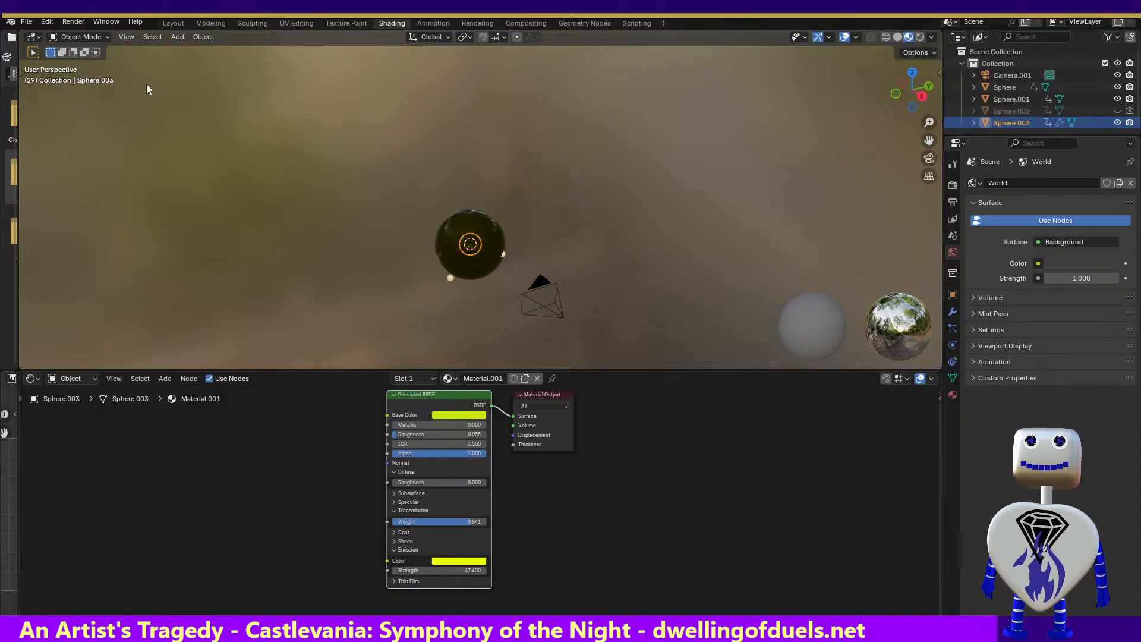
pyautogui.click(73, 21)
pyautogui.click(73, 35)
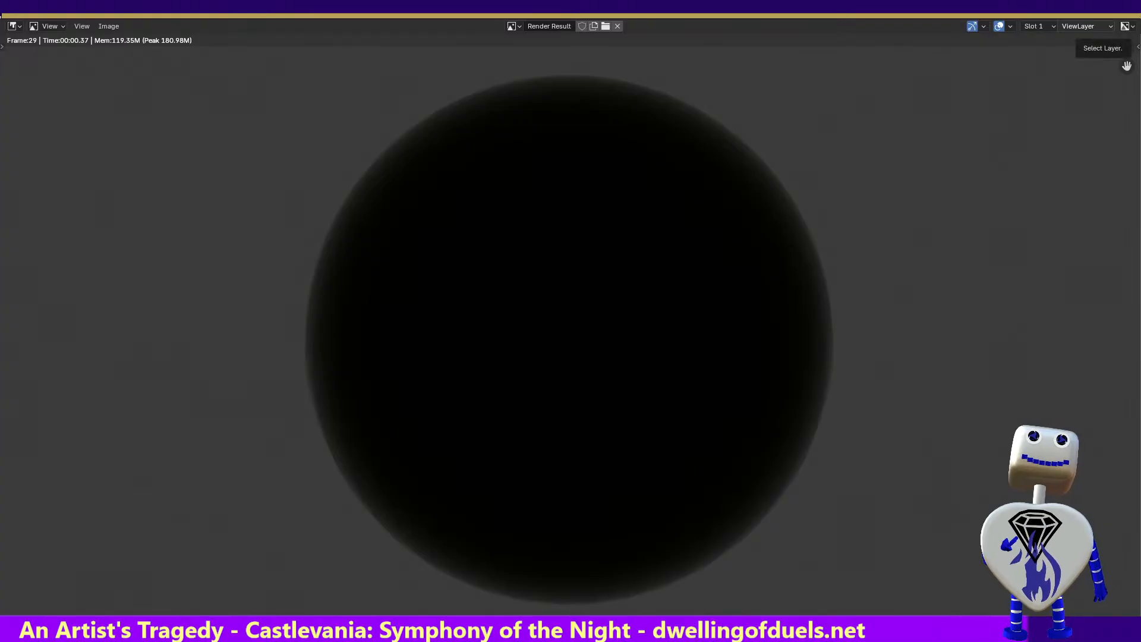
pyautogui.press('Escape')
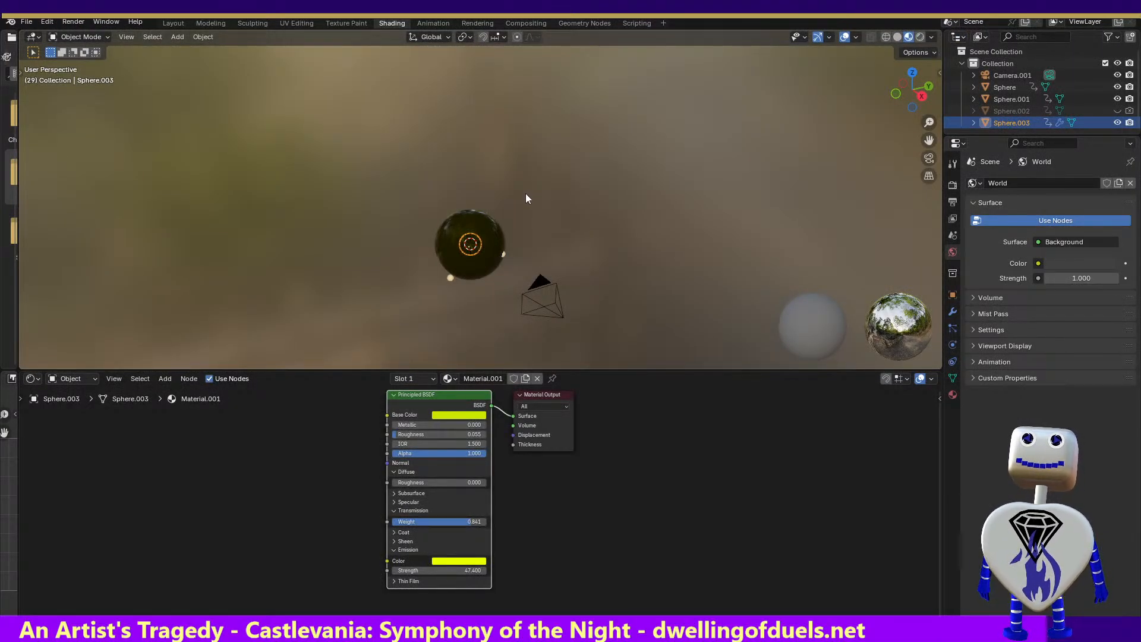
# Set Material.001's specular tint to bright yellow, and show its sheen options and full material properties
pyautogui.click(394, 503)
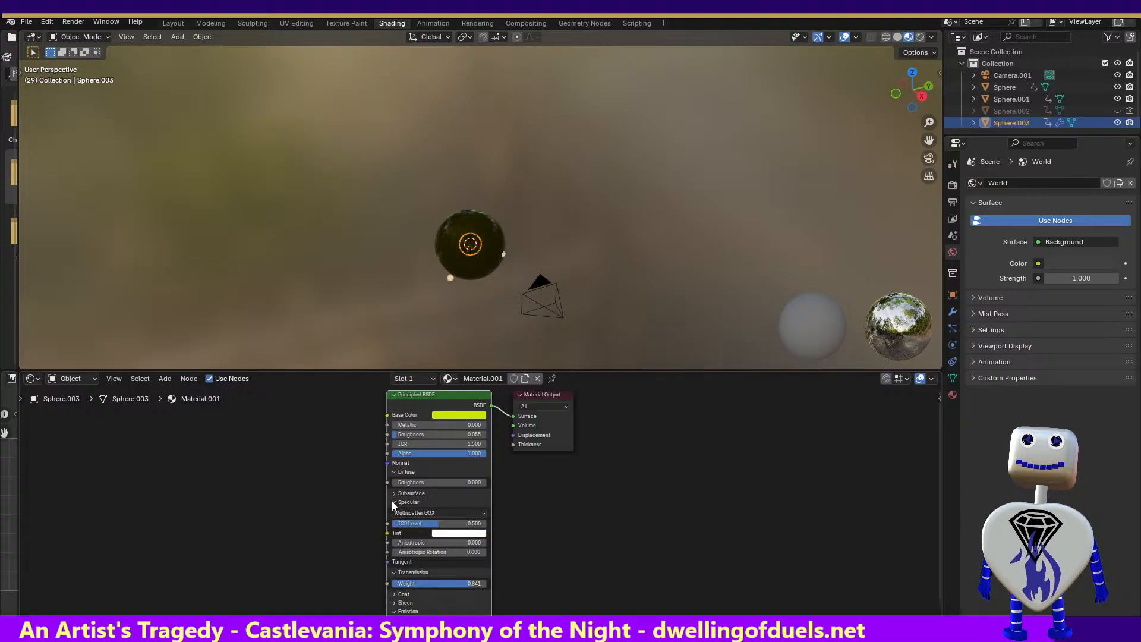
pyautogui.click(450, 538)
pyautogui.click(441, 443)
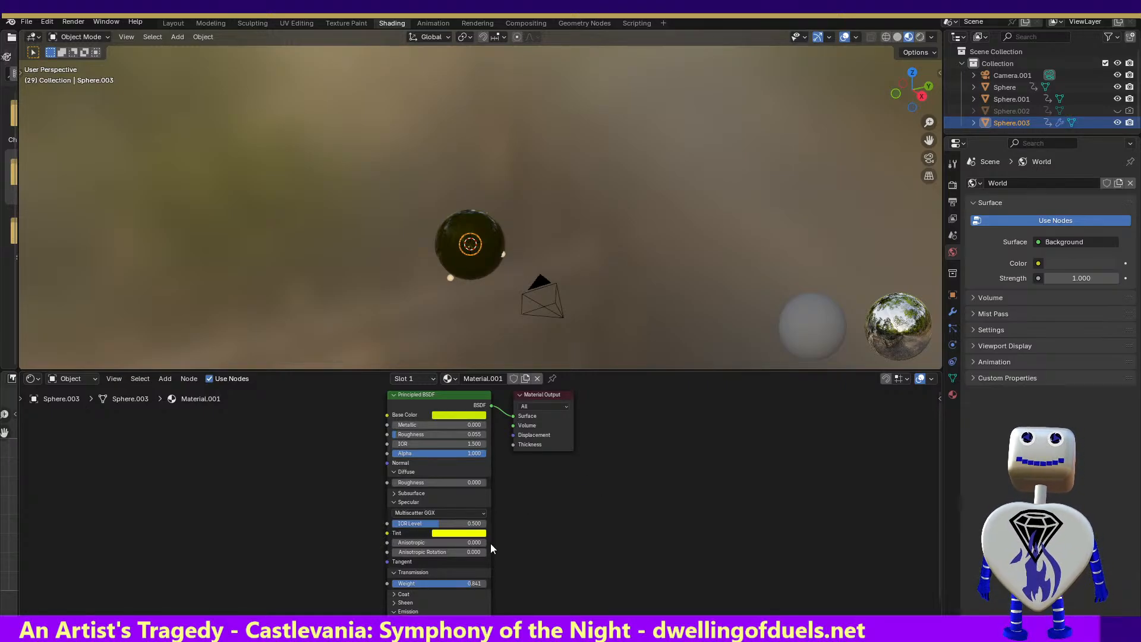
pyautogui.click(395, 602)
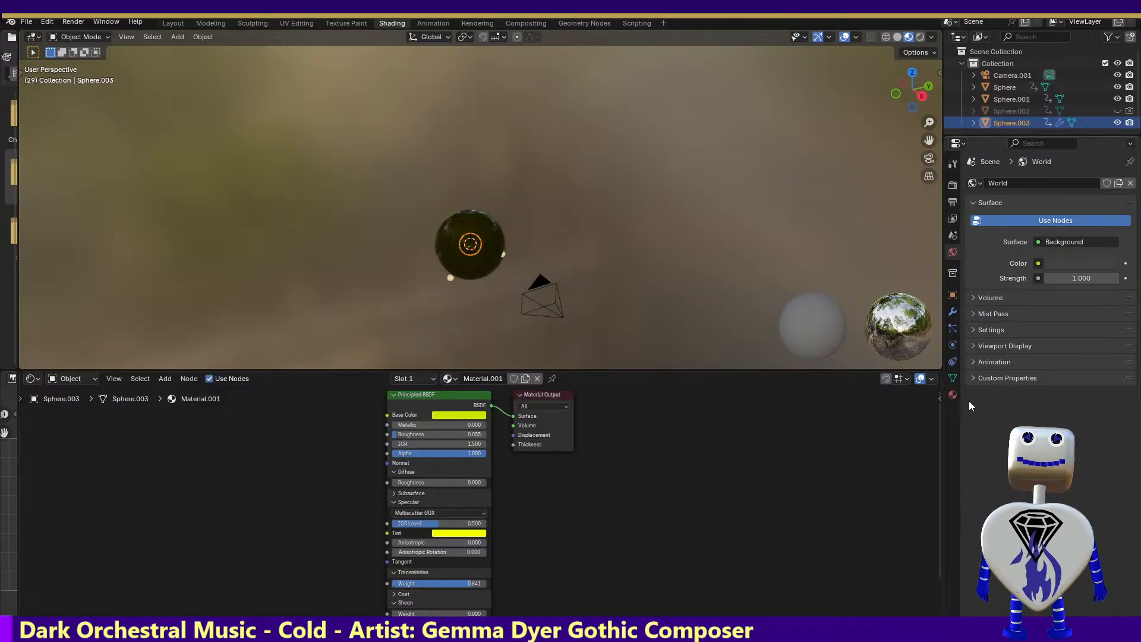
pyautogui.click(953, 394)
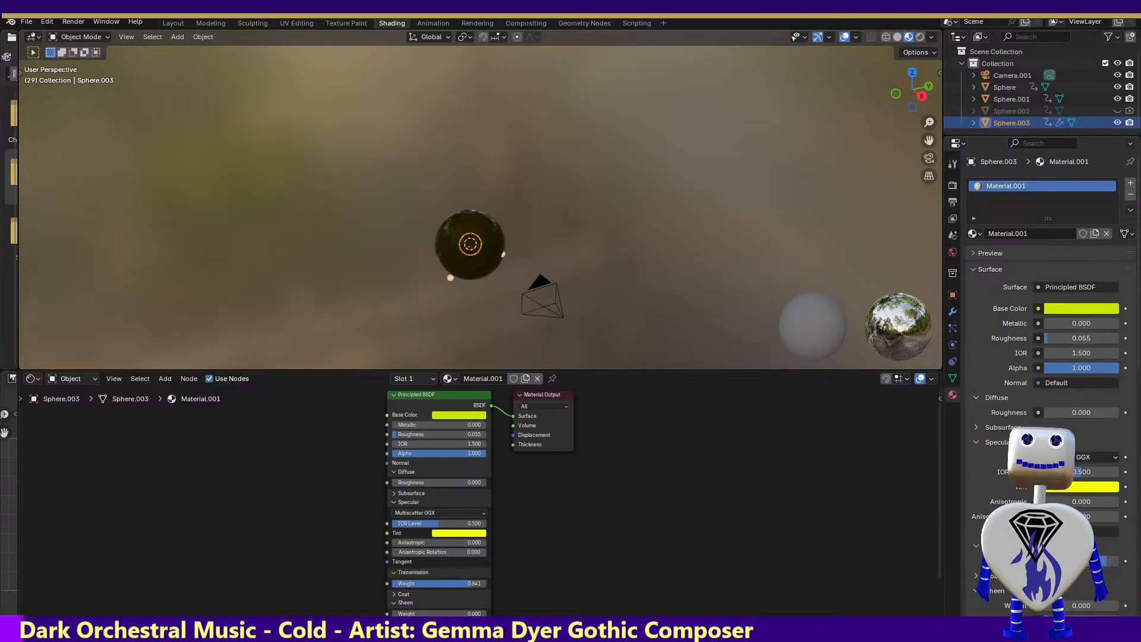
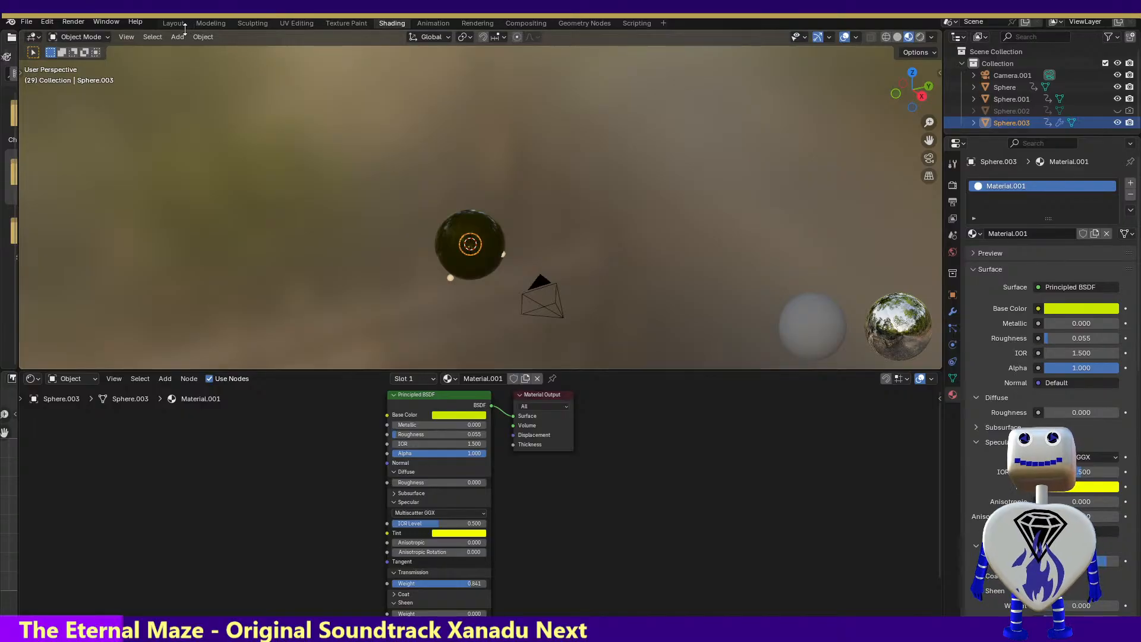
# Move the animation to frame 37 in the Animation workspace and render a test image
pyautogui.click(424, 24)
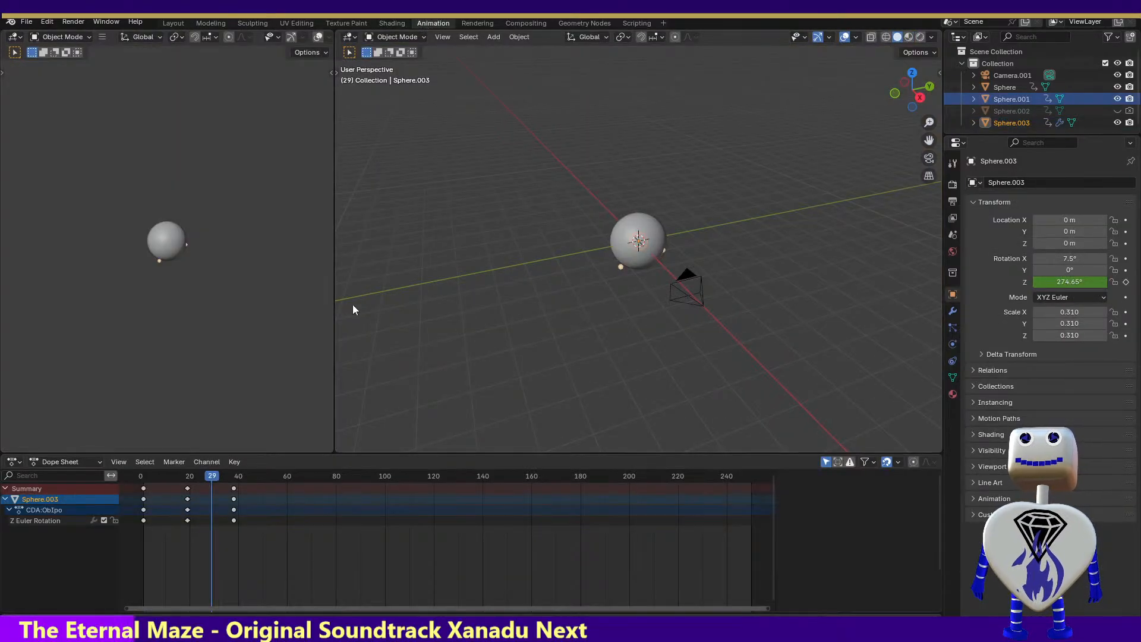
pyautogui.moveTo(212, 476)
pyautogui.mouseDown()
pyautogui.moveTo(165, 463)
pyautogui.moveTo(223, 468)
pyautogui.mouseUp()
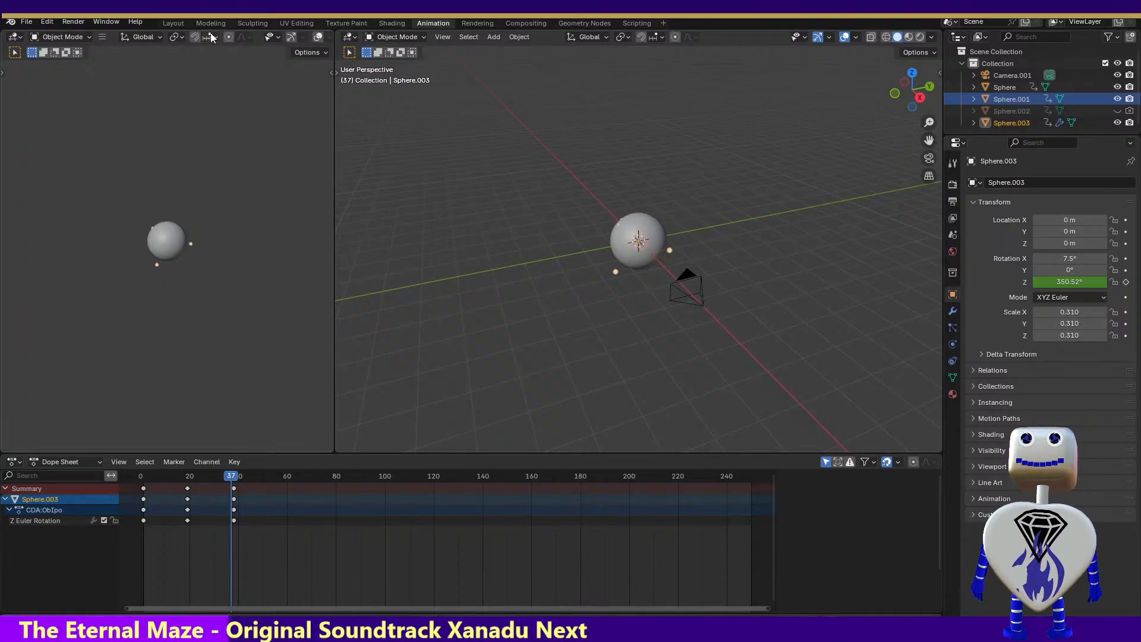
pyautogui.click(76, 21)
pyautogui.click(80, 36)
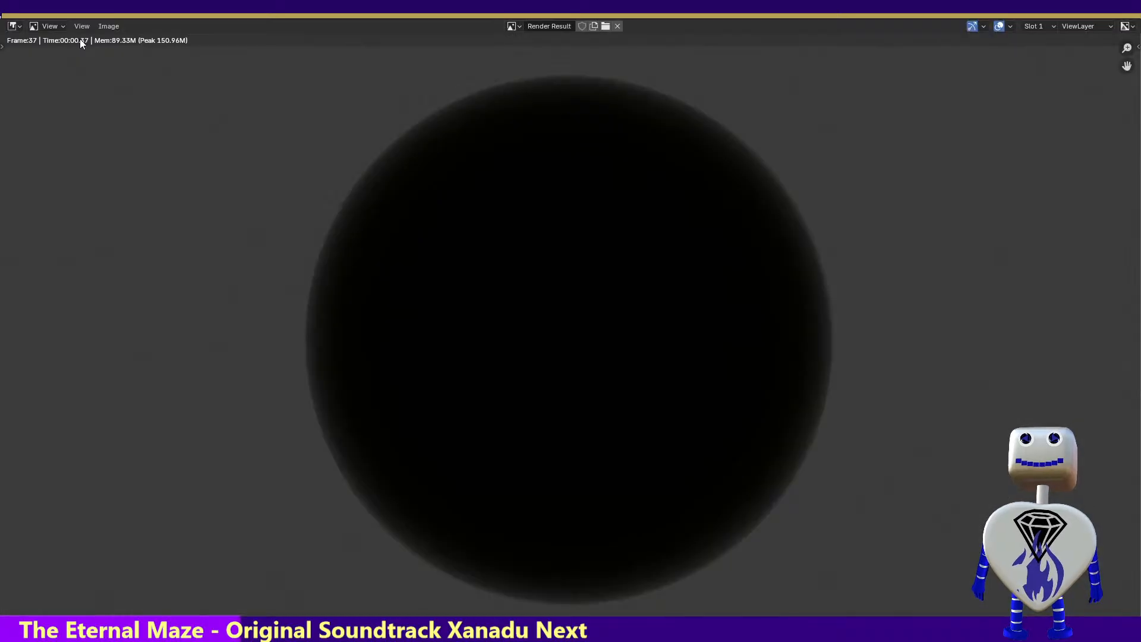
pyautogui.press('Escape')
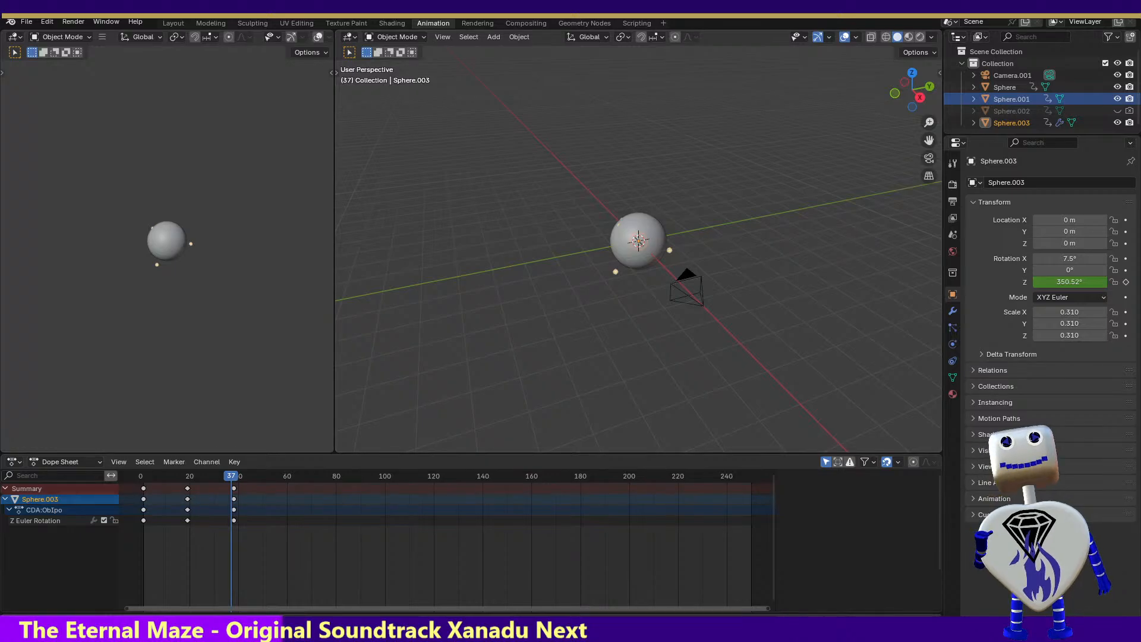
# Examine Sphere.003's particle, physics, constraint, mesh data, material, object and modifier properties for a cause of the black render
pyautogui.click(953, 329)
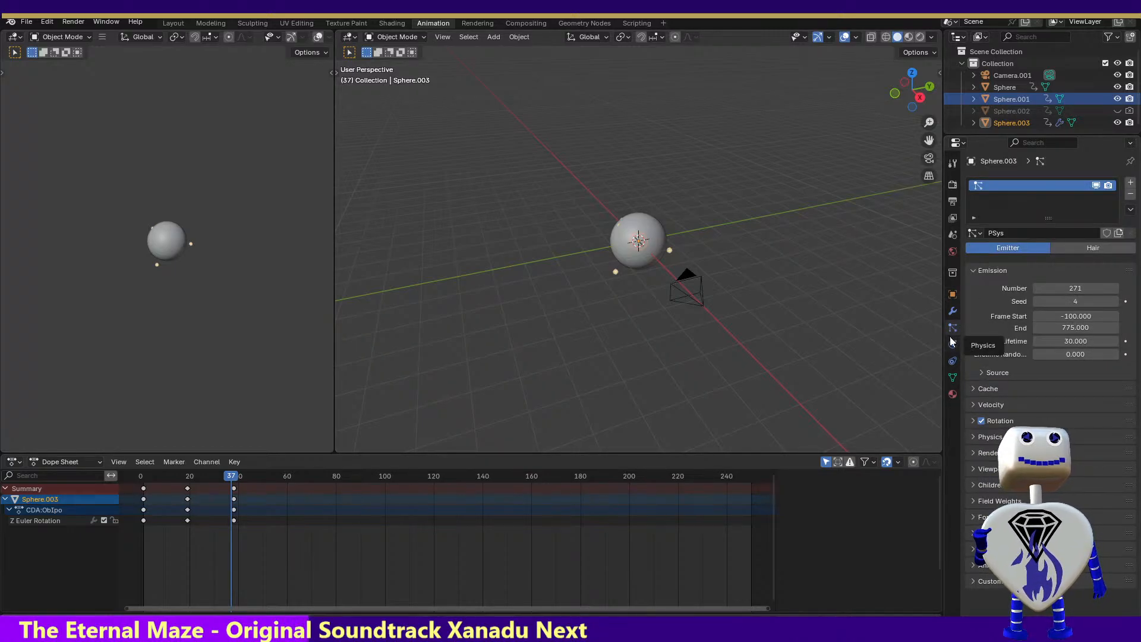
pyautogui.click(953, 344)
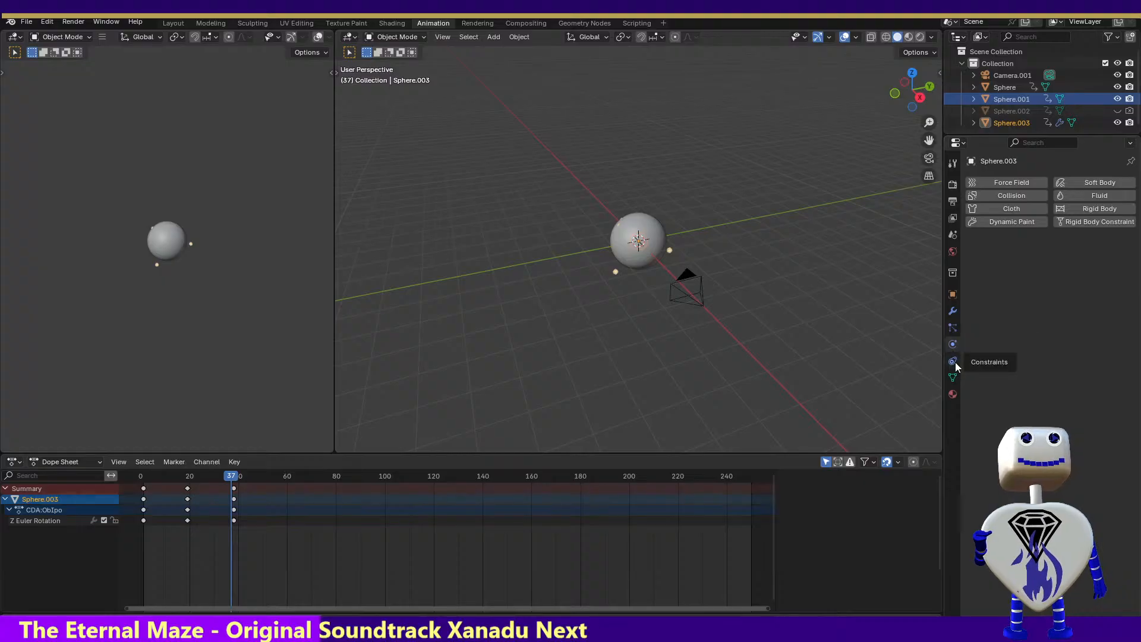
pyautogui.click(953, 361)
pyautogui.click(953, 379)
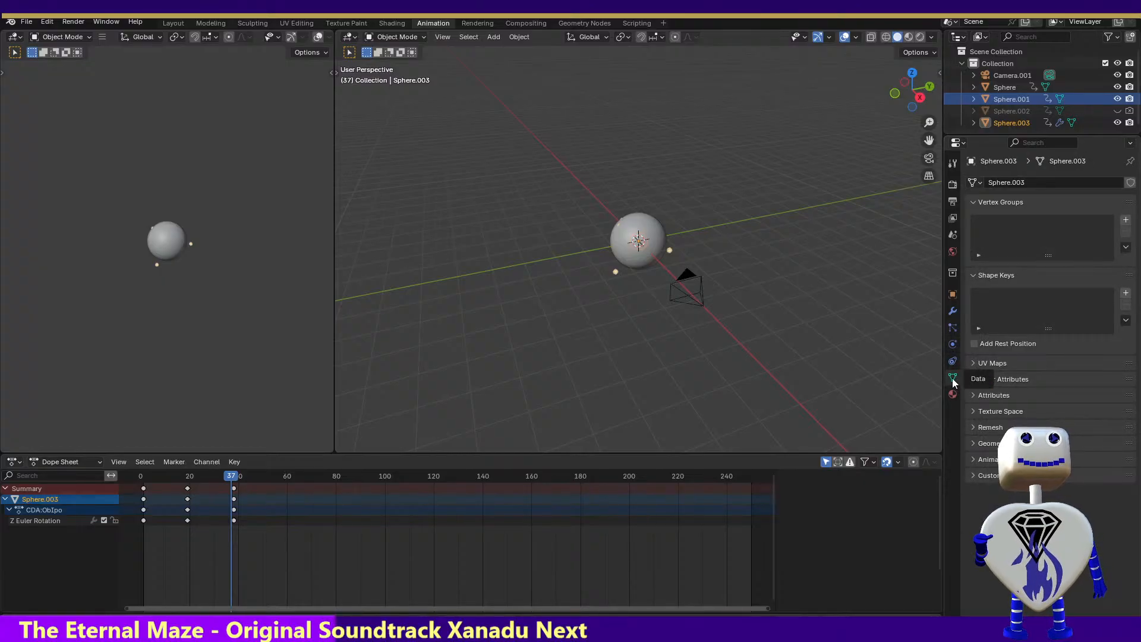
pyautogui.click(952, 395)
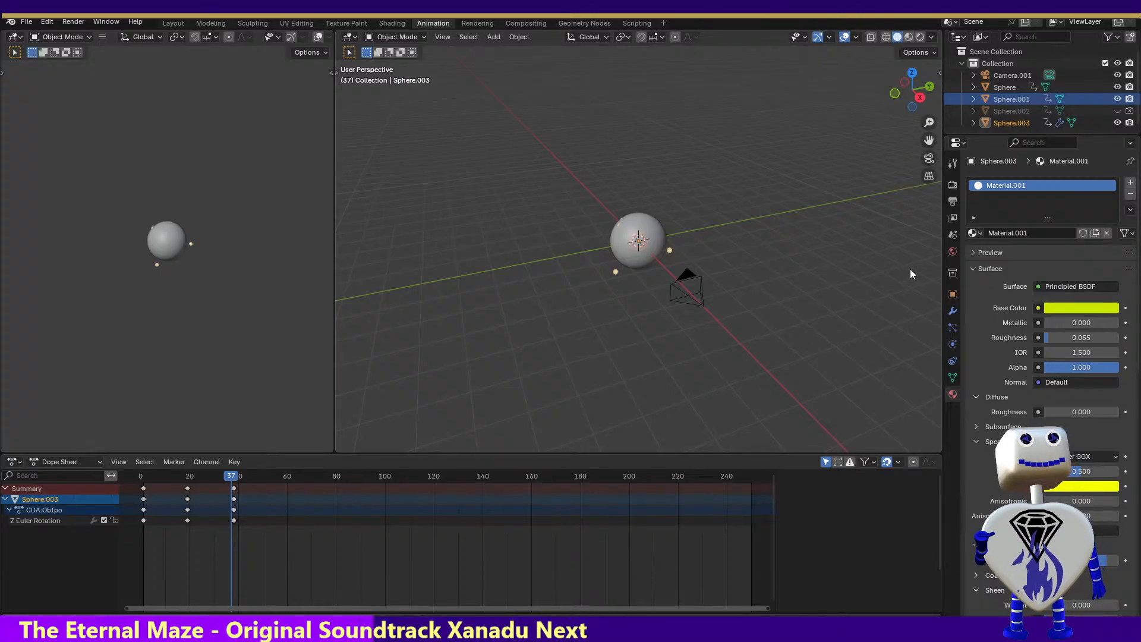
pyautogui.click(952, 345)
pyautogui.click(951, 330)
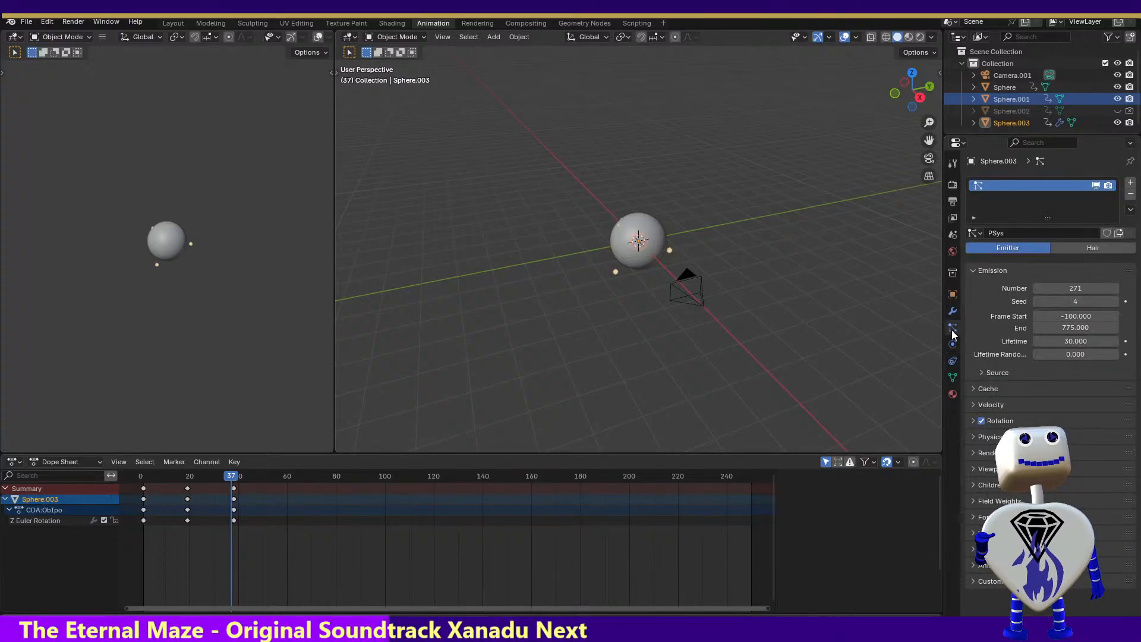
pyautogui.click(950, 338)
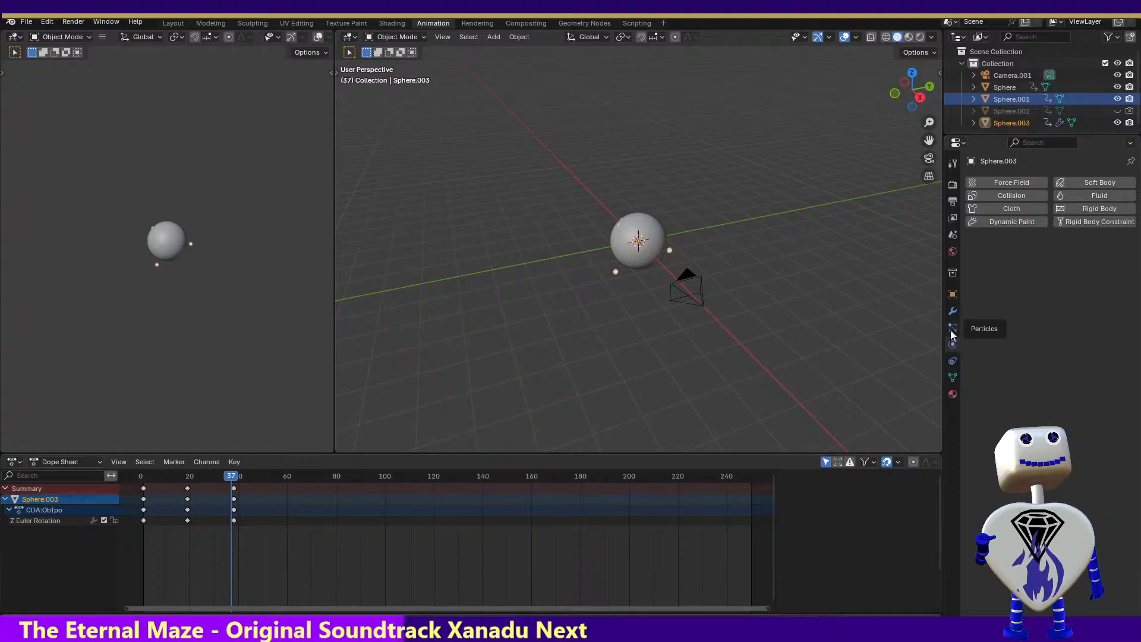
pyautogui.click(952, 329)
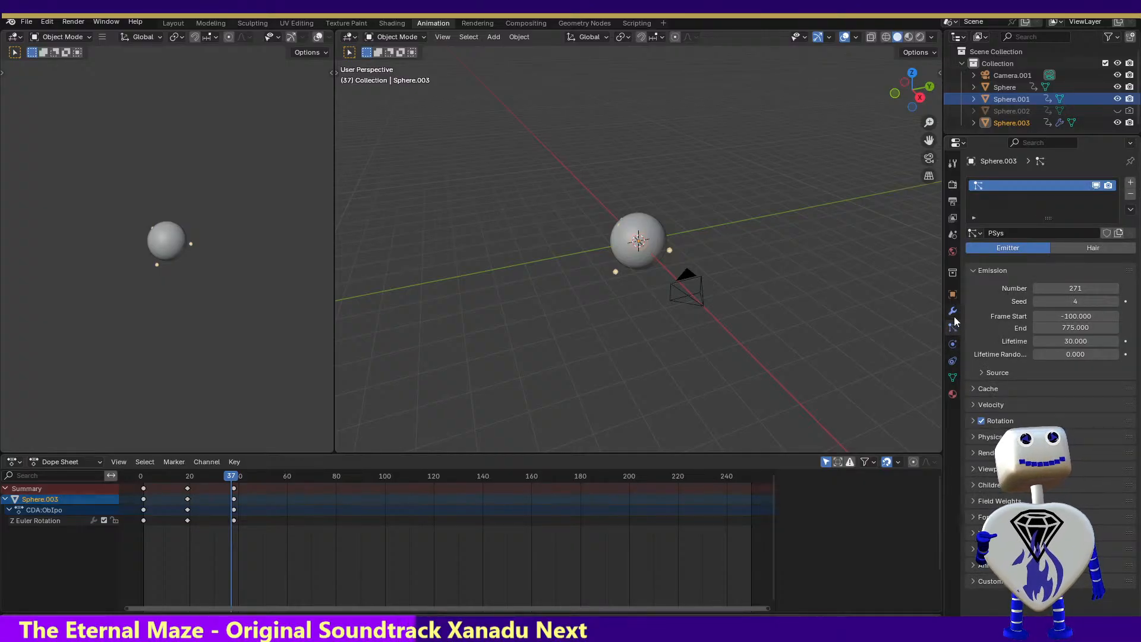
pyautogui.click(953, 310)
pyautogui.click(953, 295)
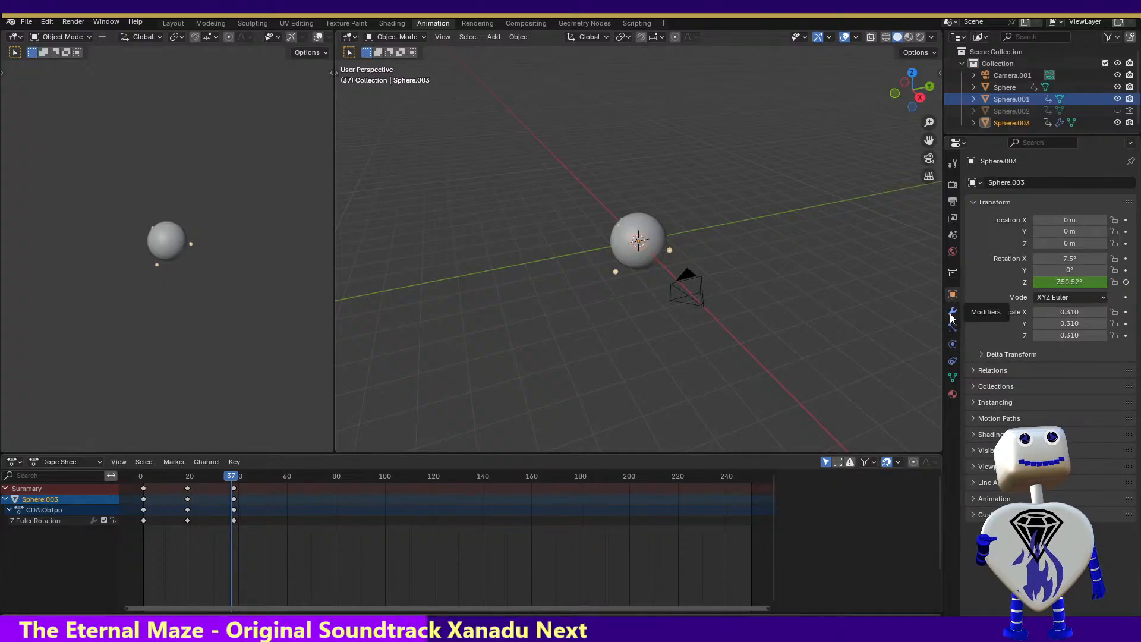
pyautogui.click(952, 312)
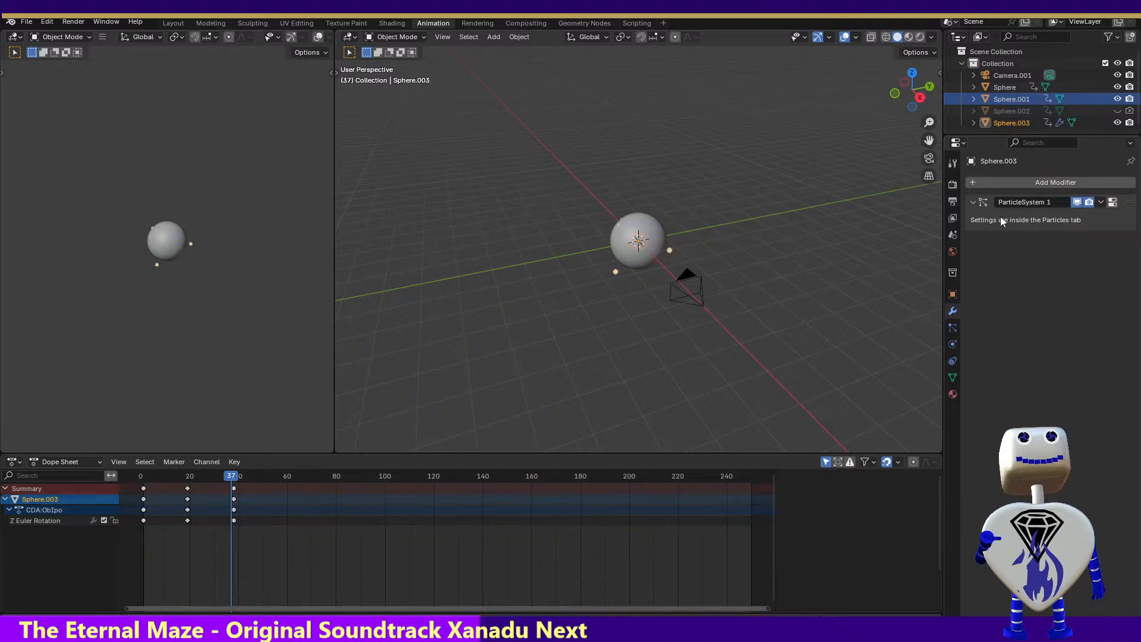
pyautogui.click(973, 202)
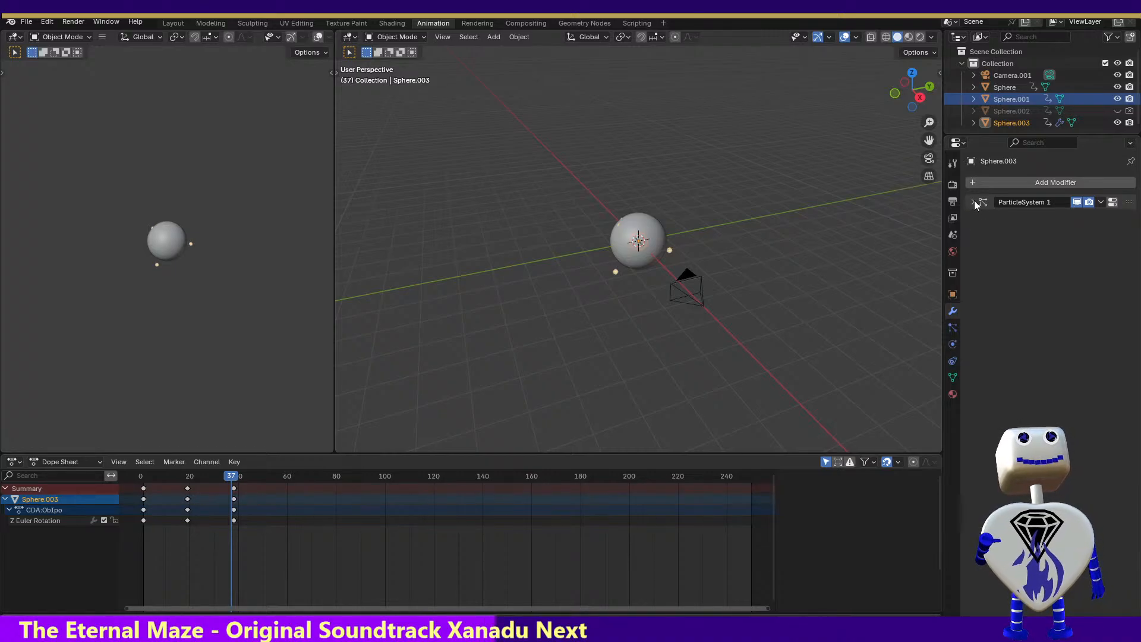
# Check the scene, world and collection properties, and return to Sphere.003's object properties
pyautogui.click(952, 236)
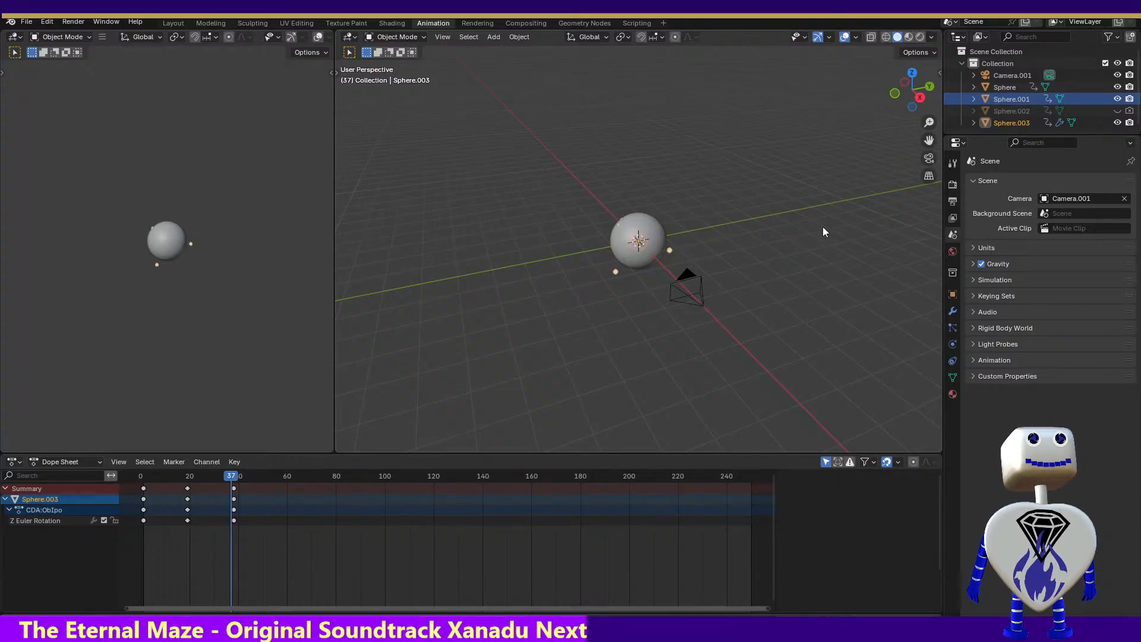
pyautogui.click(953, 252)
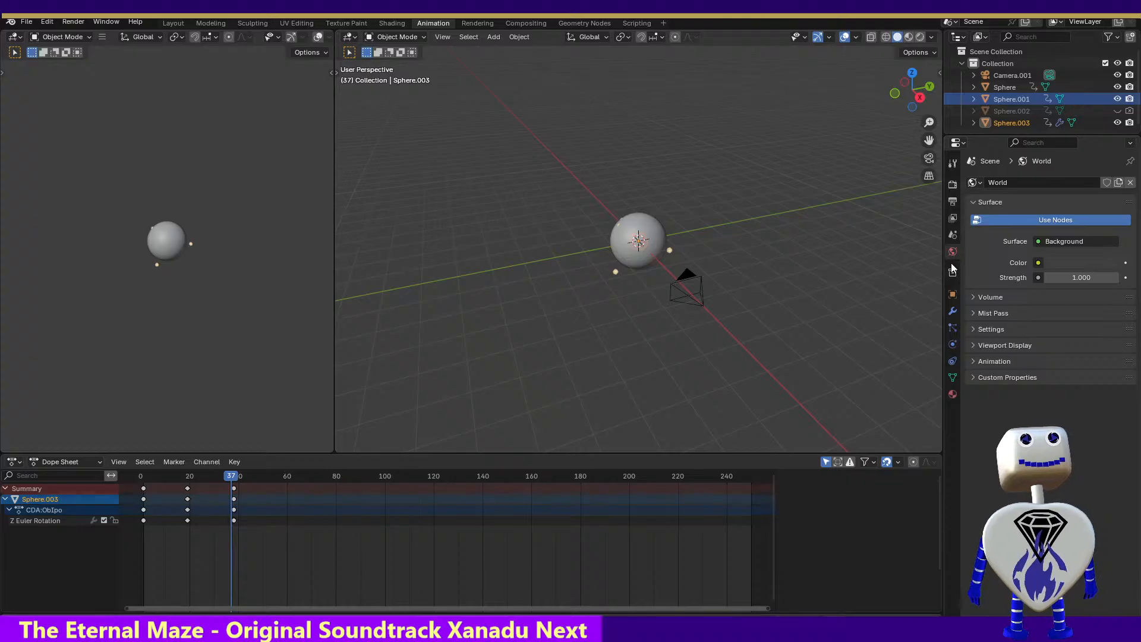
pyautogui.click(952, 271)
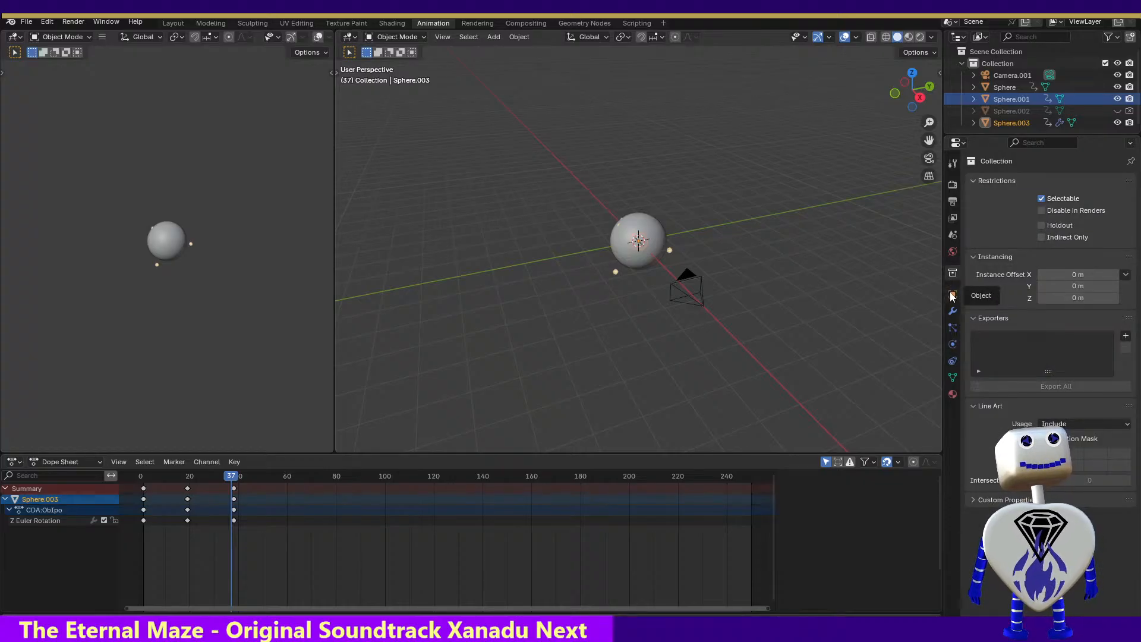
pyautogui.click(952, 295)
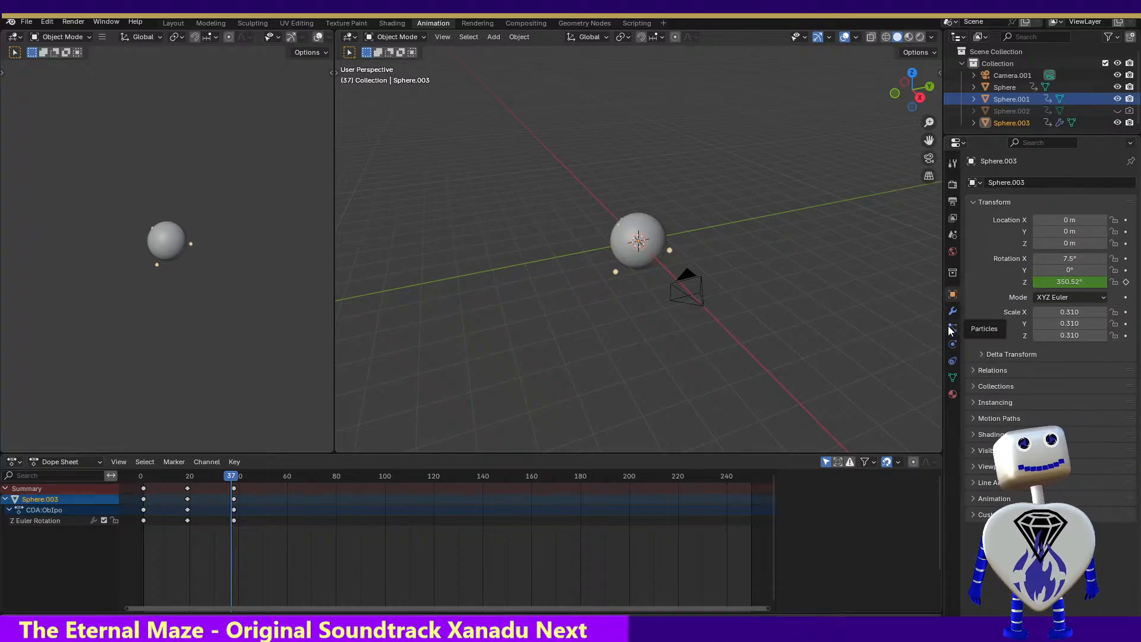
# Examine the viewport display and texture settings of Sphere.003's PSys particle system
pyautogui.click(951, 329)
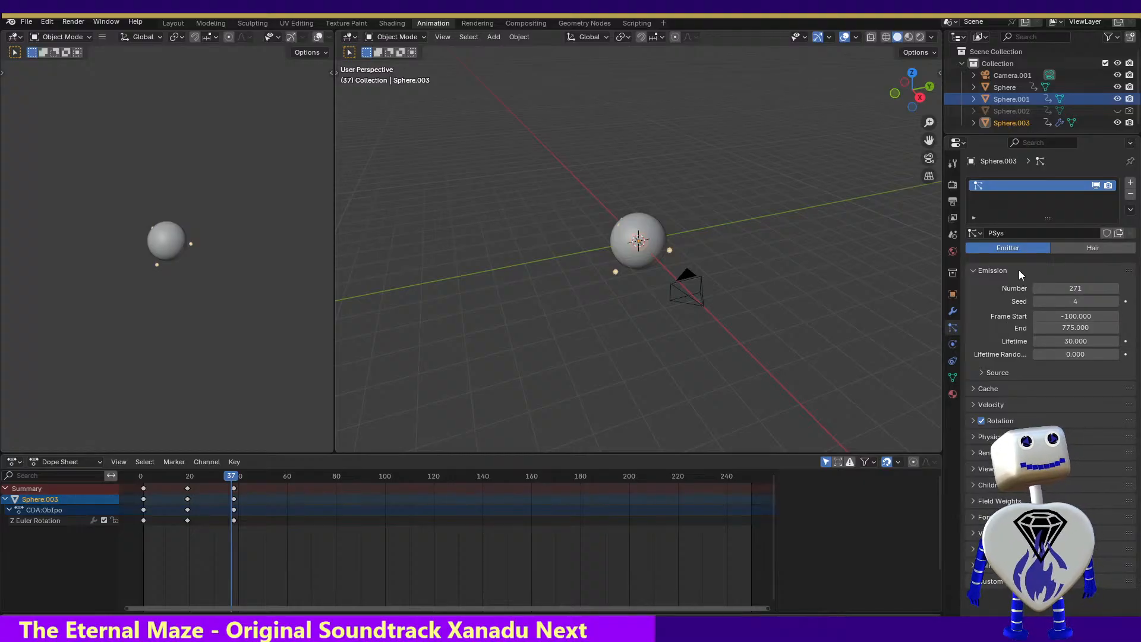
pyautogui.click(971, 471)
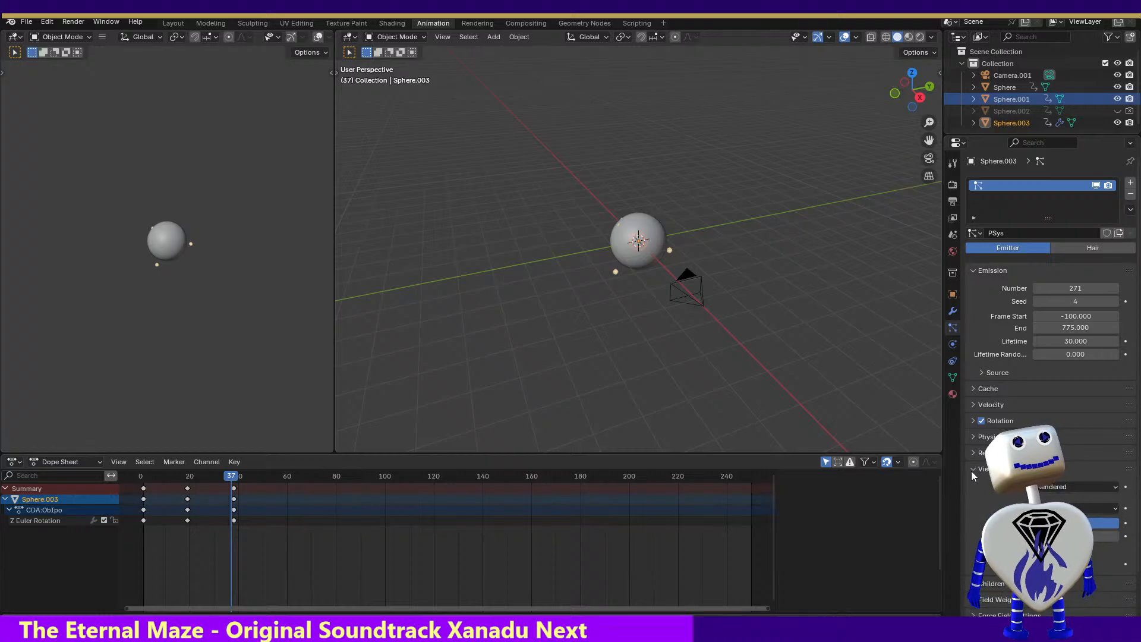
pyautogui.click(971, 471)
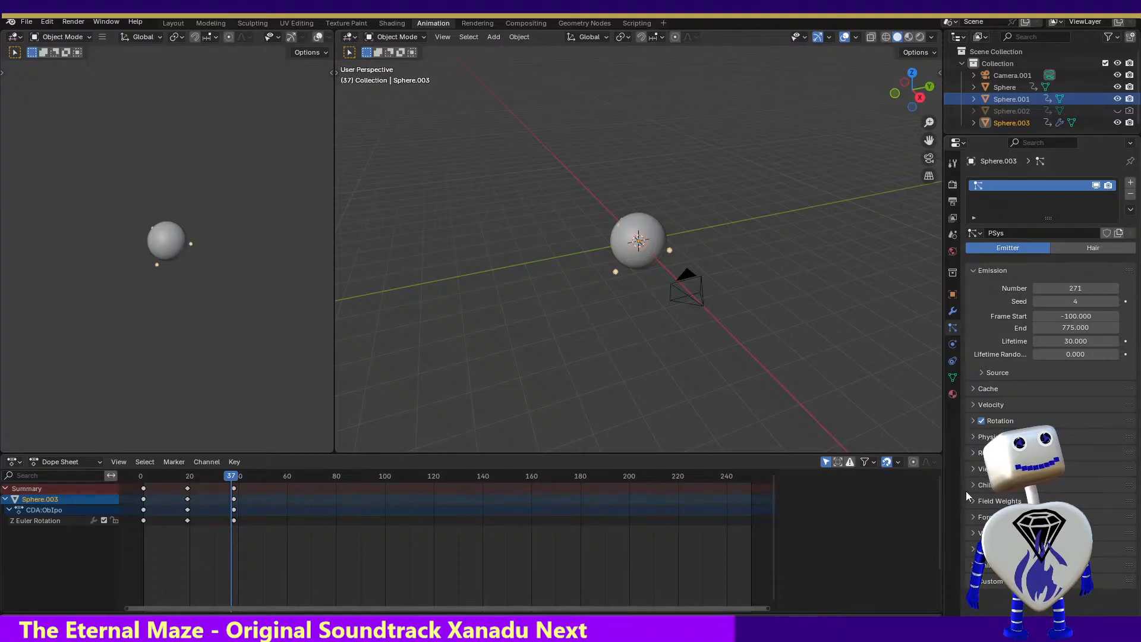
pyautogui.click(972, 549)
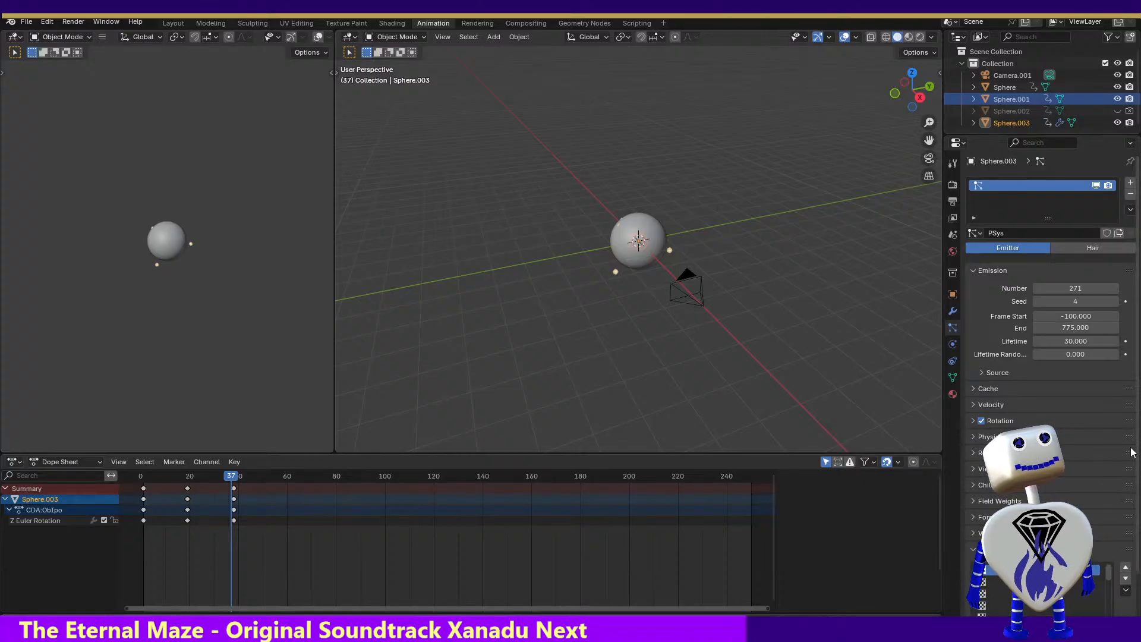
pyautogui.scroll(-2, 1132, 451)
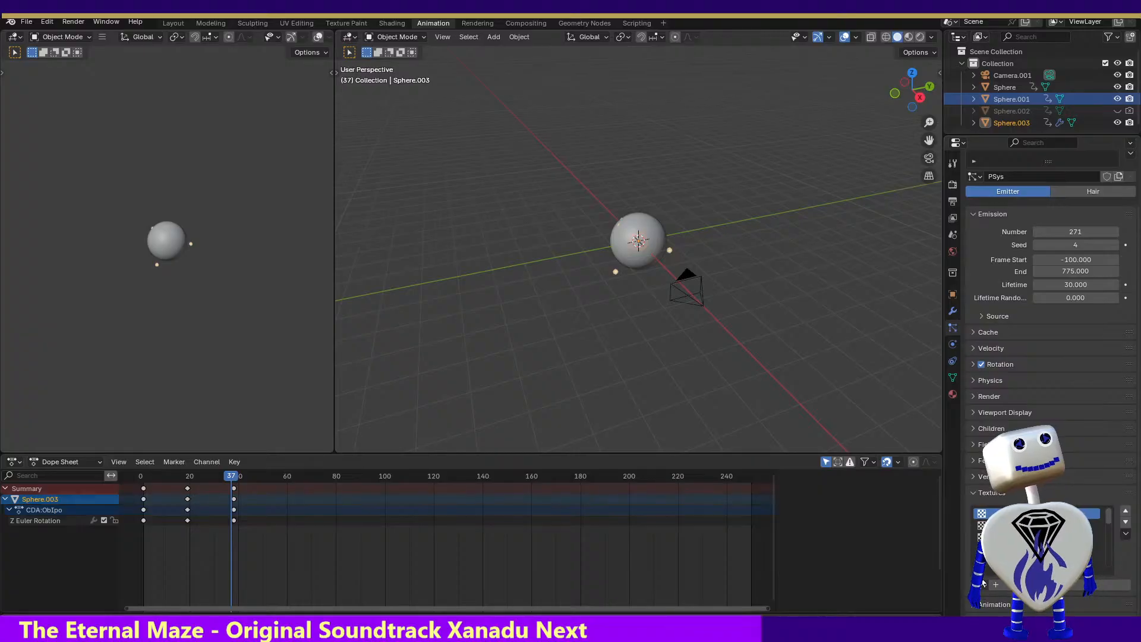
pyautogui.scroll(2, 983, 584)
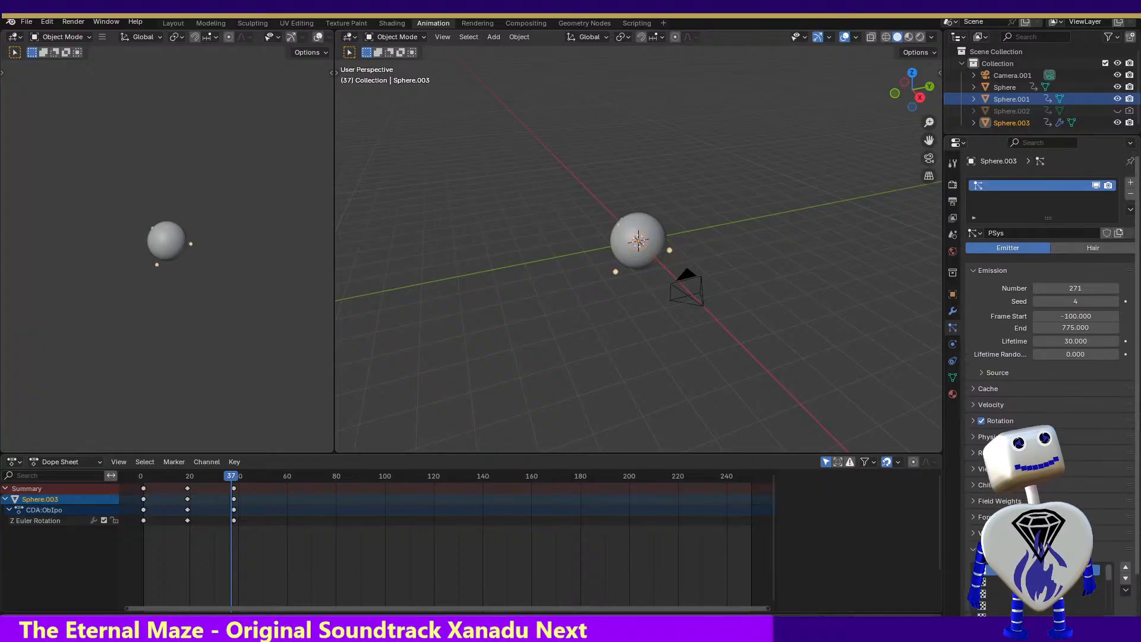
pyautogui.scroll(-2, 1129, 450)
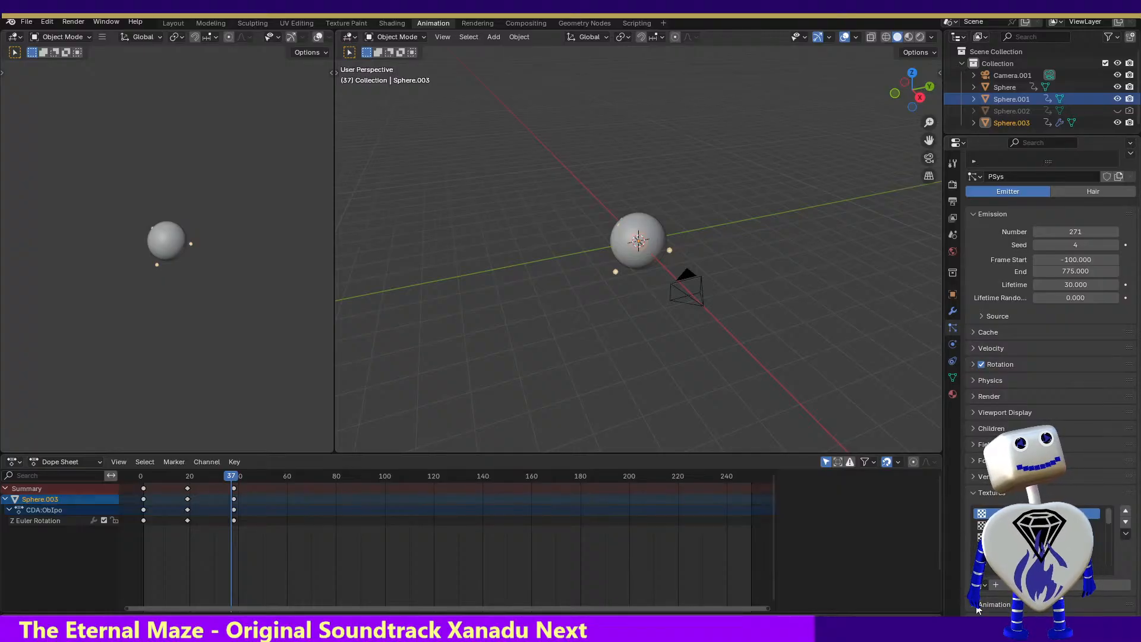
pyautogui.scroll(-1, 1136, 505)
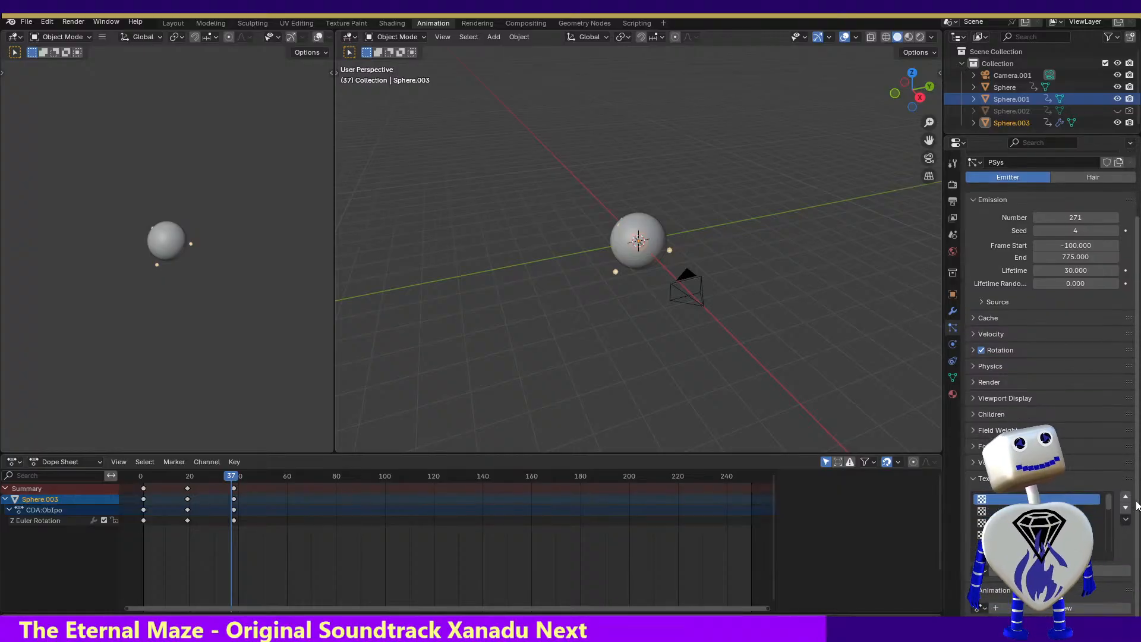
pyautogui.scroll(4, 1136, 505)
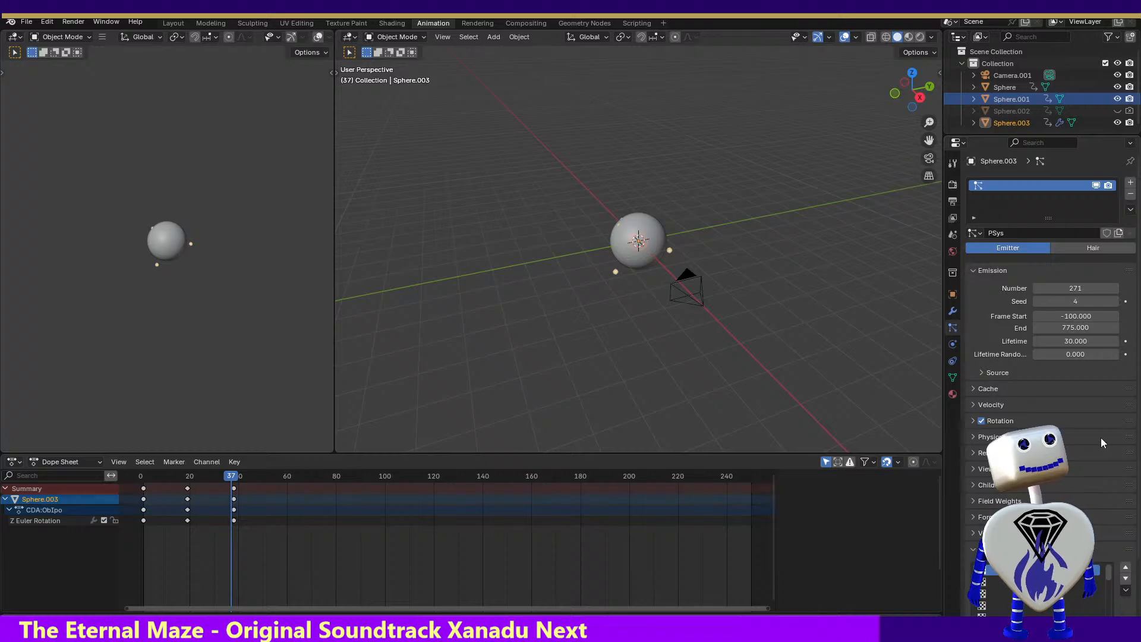
# Inspect the particle system's rotation, render and emission source settings, and bring Material.001's shader nodes back into view
pyautogui.click(973, 421)
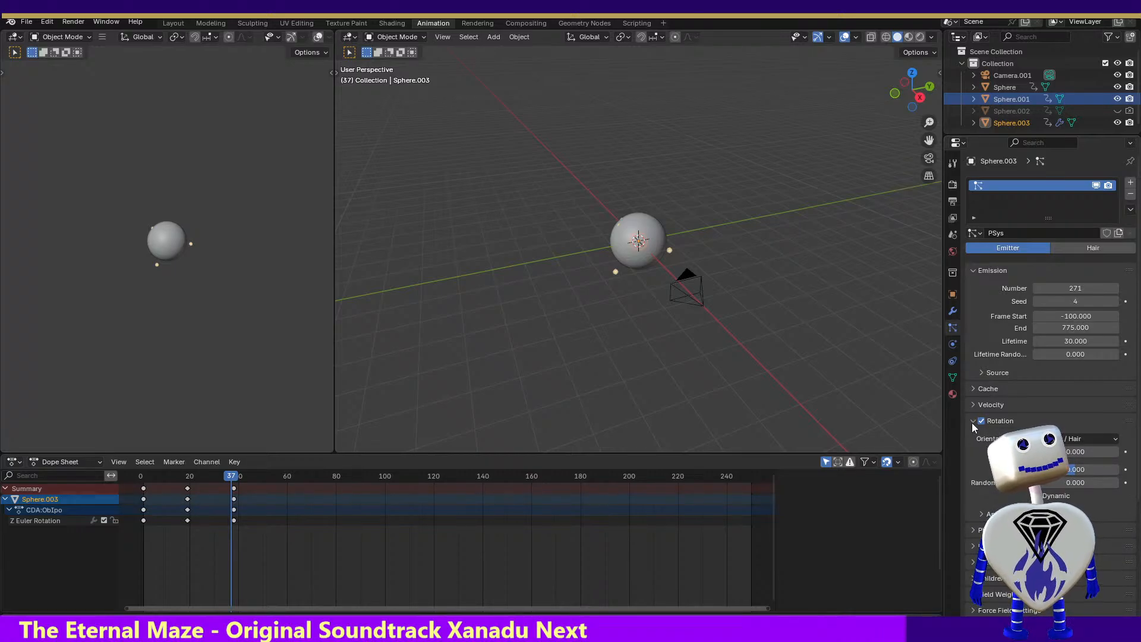
pyautogui.click(973, 422)
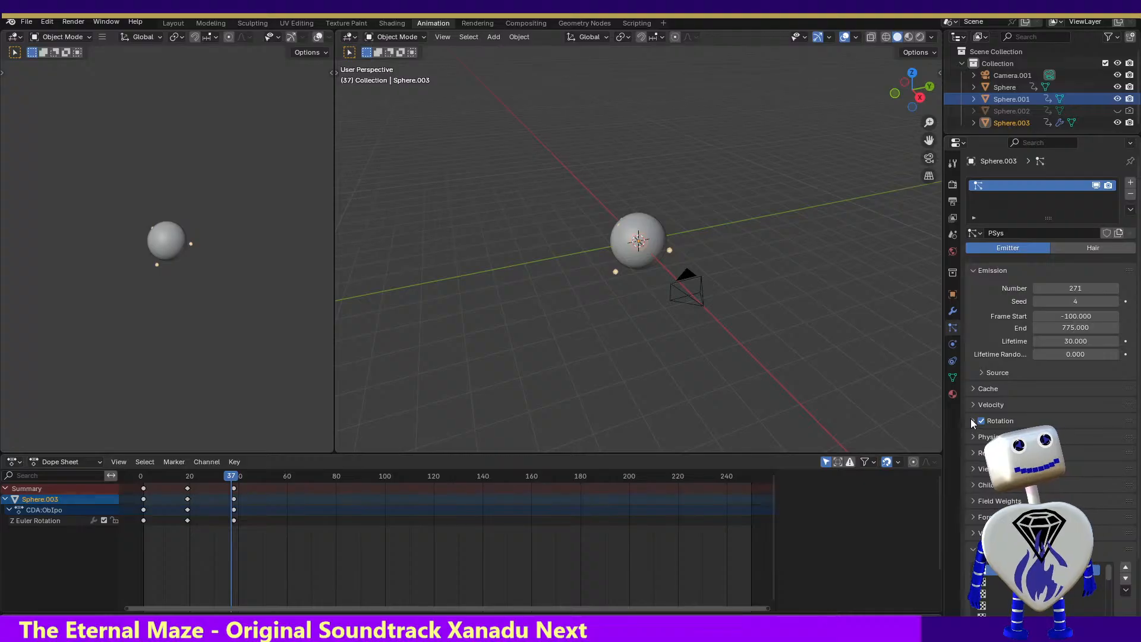
pyautogui.click(974, 453)
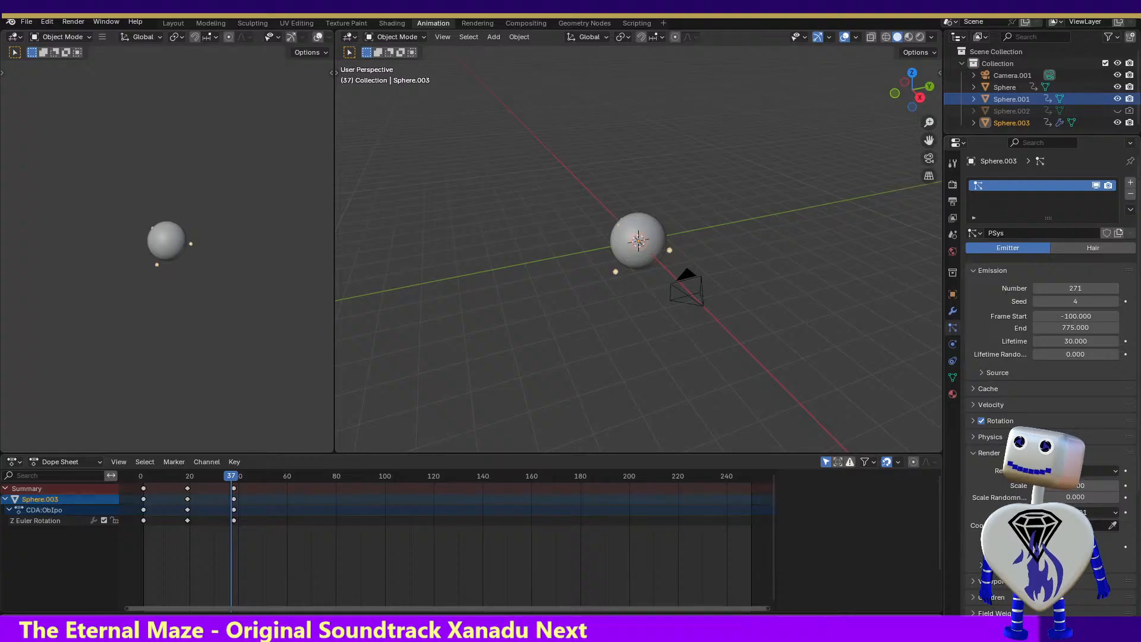
pyautogui.click(953, 344)
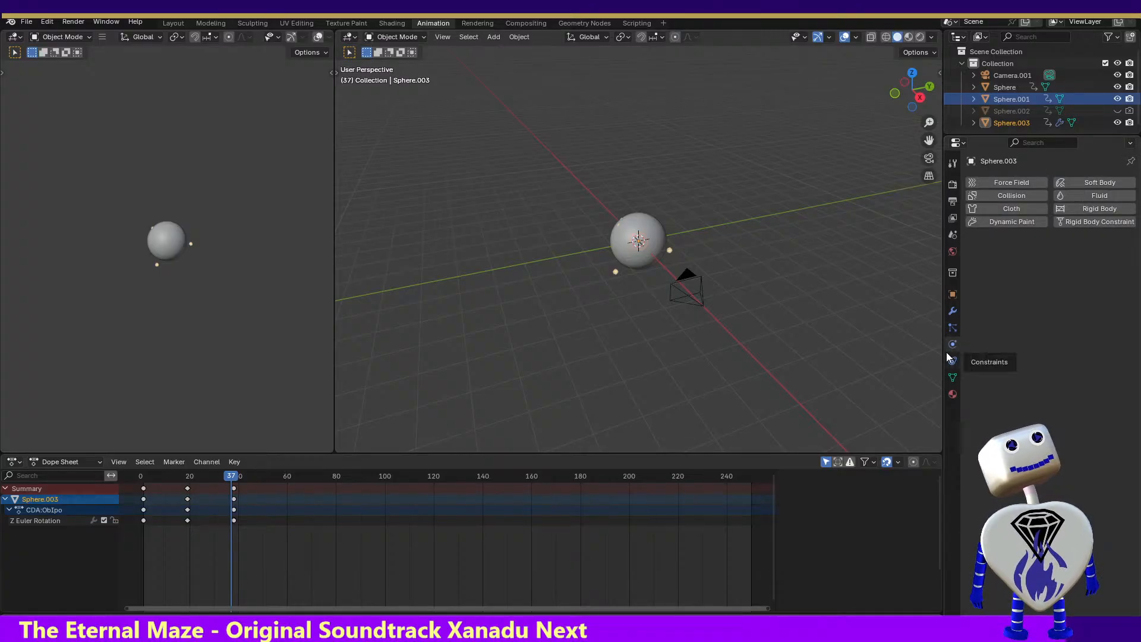
pyautogui.click(956, 329)
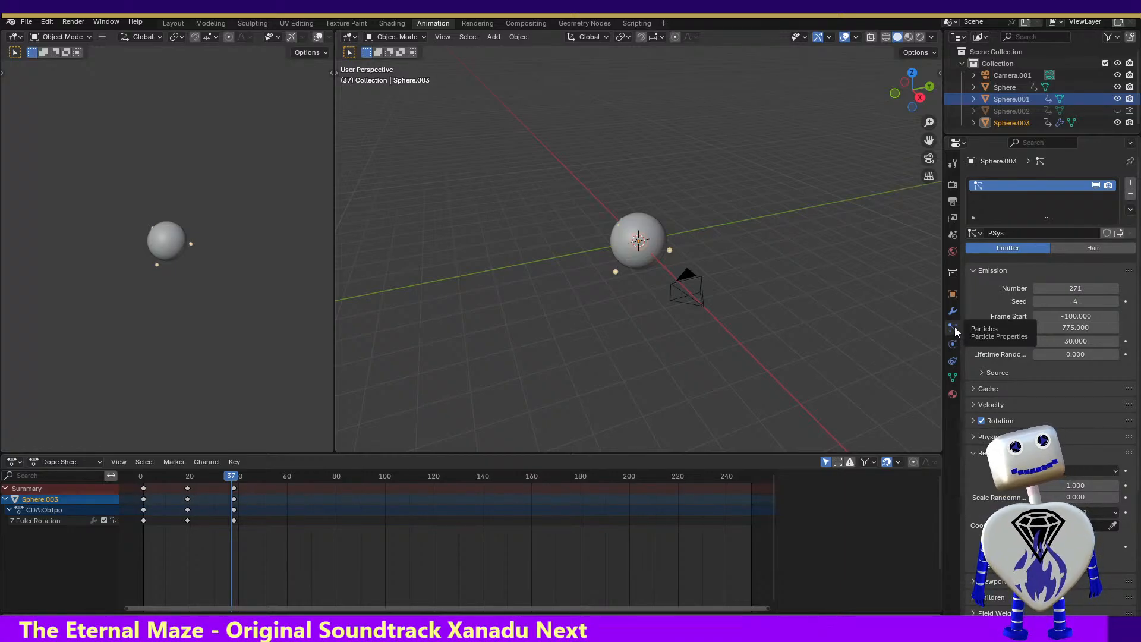
pyautogui.click(984, 372)
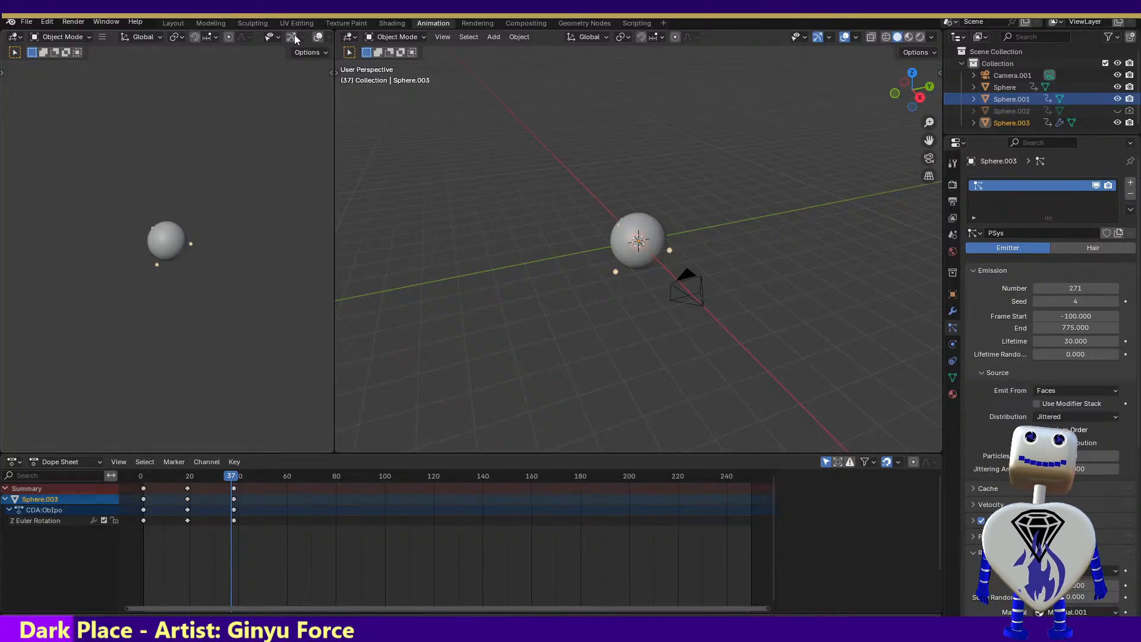
pyautogui.click(345, 23)
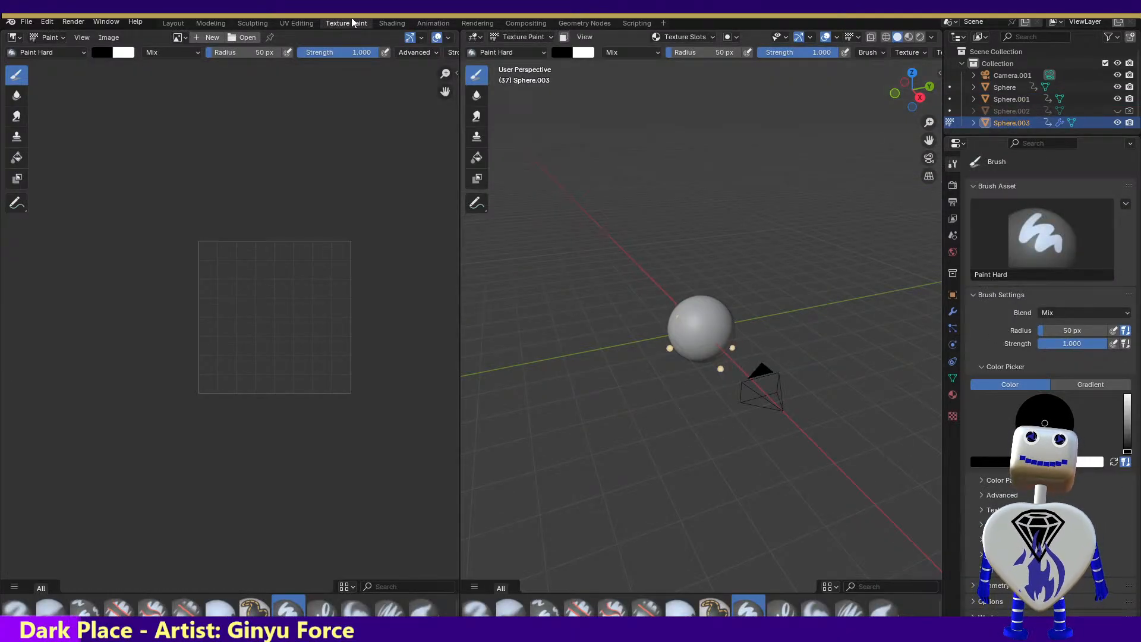
pyautogui.click(393, 24)
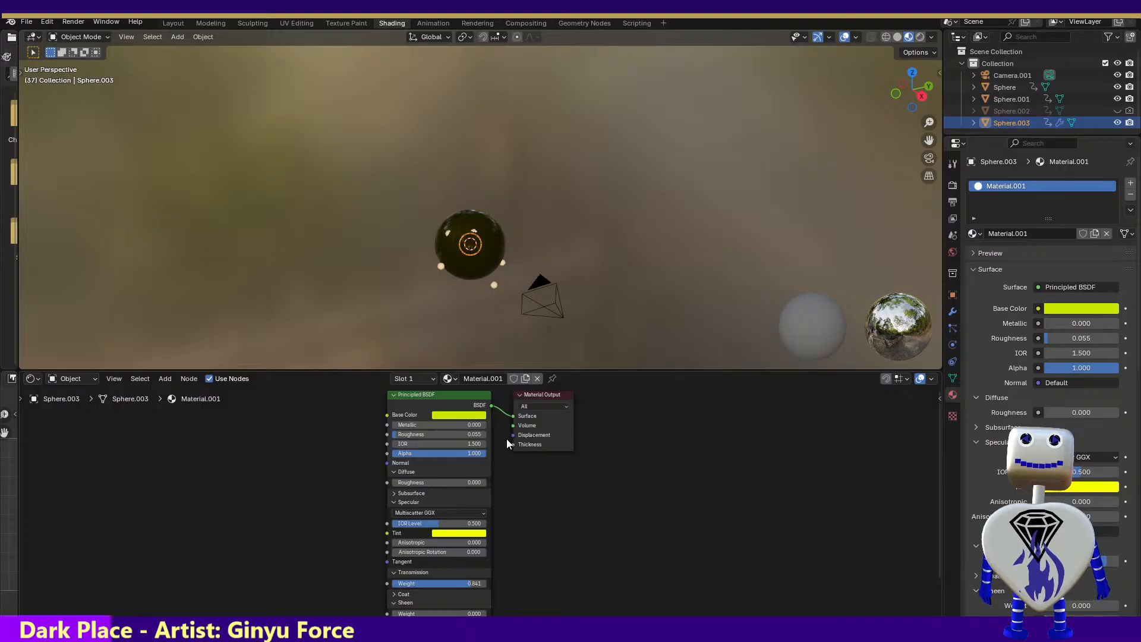
# Compare the material nodes of Sphere.001 and Sphere.003, and examine Material.001's subsurface settings
pyautogui.click(566, 405)
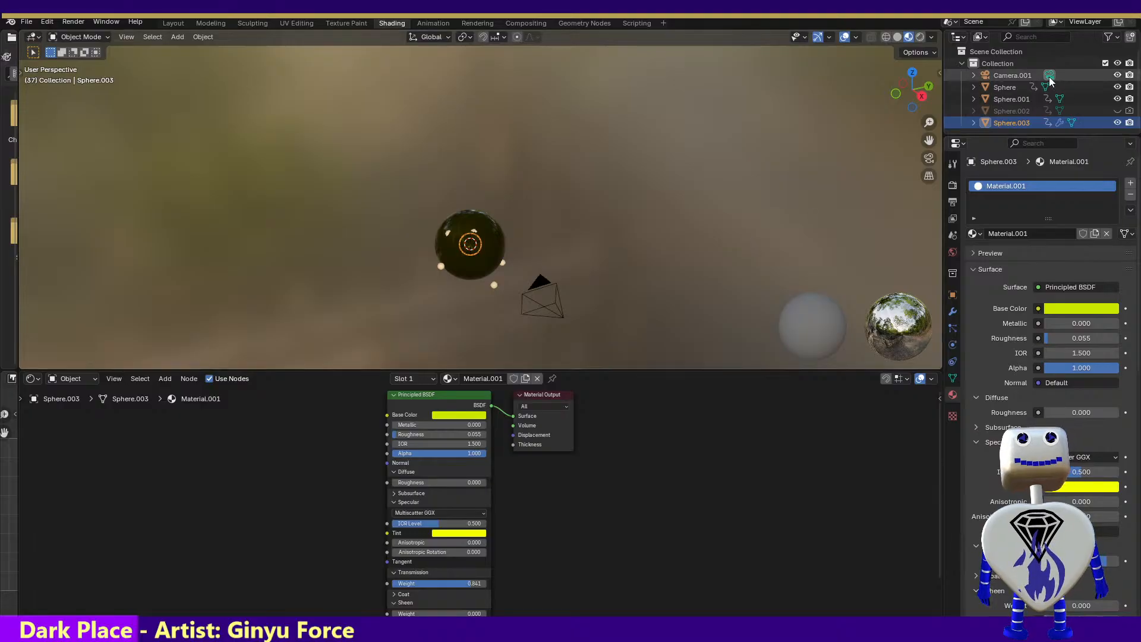
pyautogui.click(1004, 99)
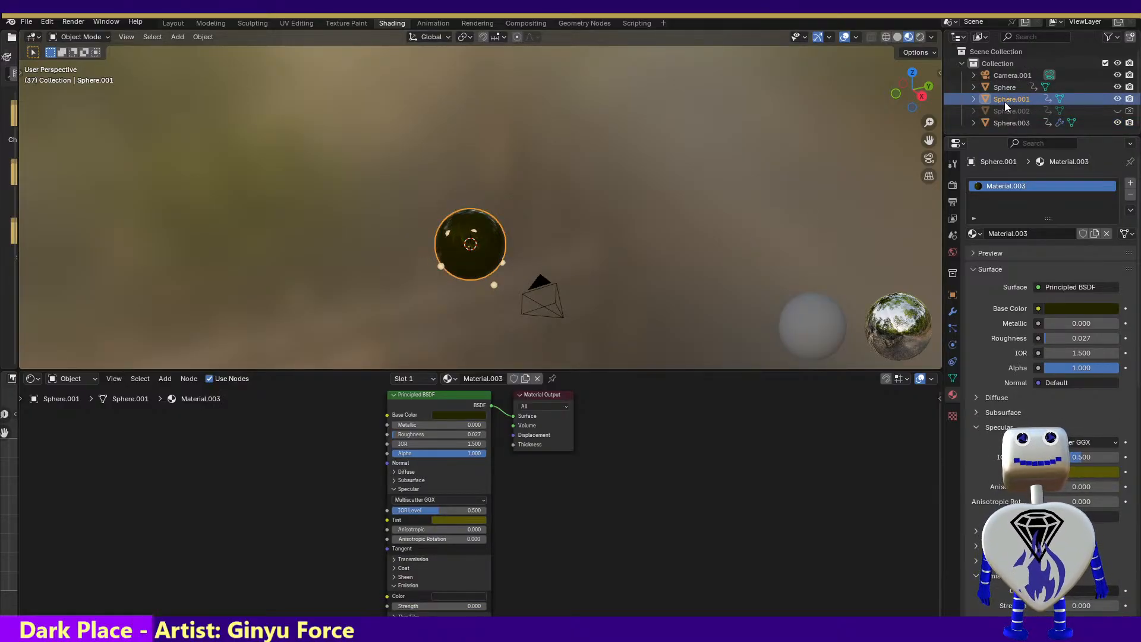
pyautogui.click(1001, 124)
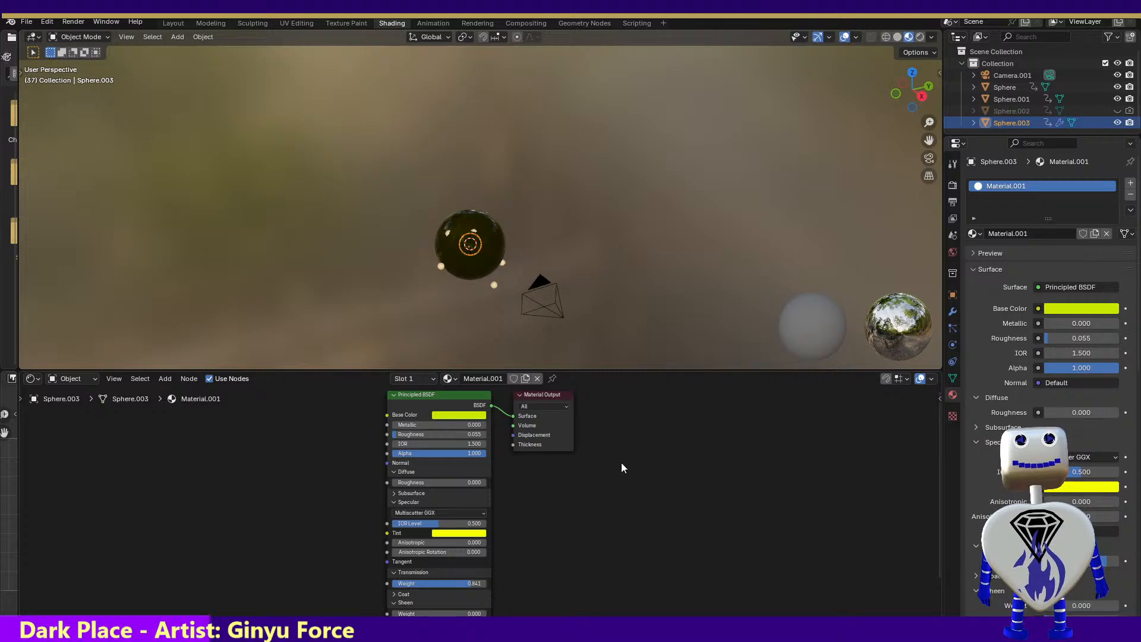
pyautogui.click(393, 493)
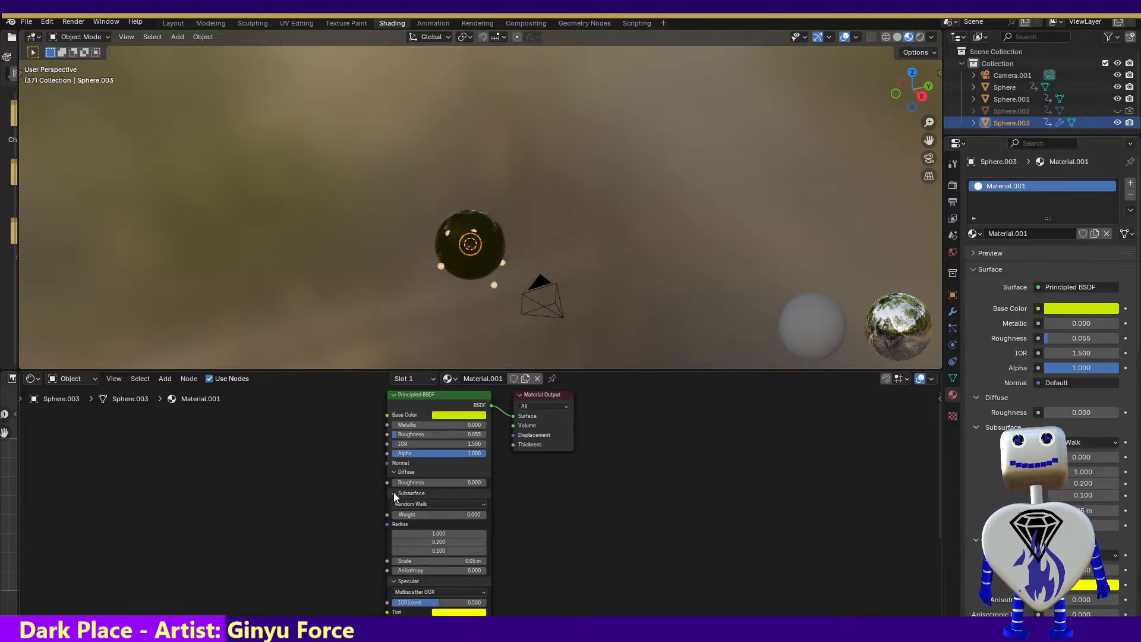
pyautogui.click(394, 493)
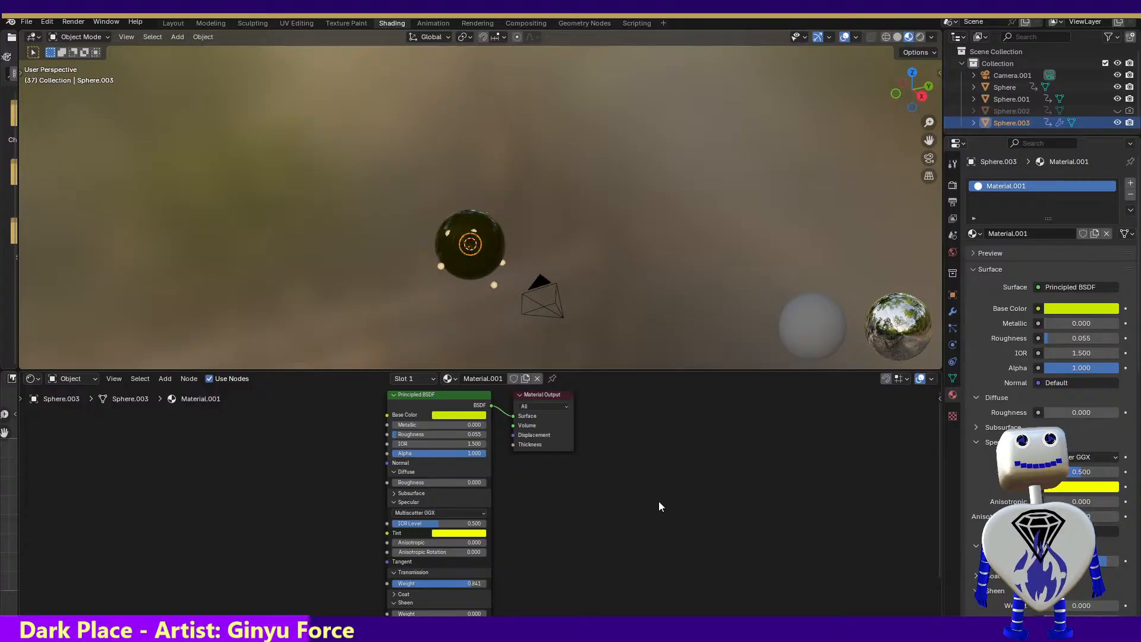
# Examine Sphere.003's texture properties and Material.001's surface settings, and collapse the VRM material section
pyautogui.click(952, 415)
pyautogui.click(953, 397)
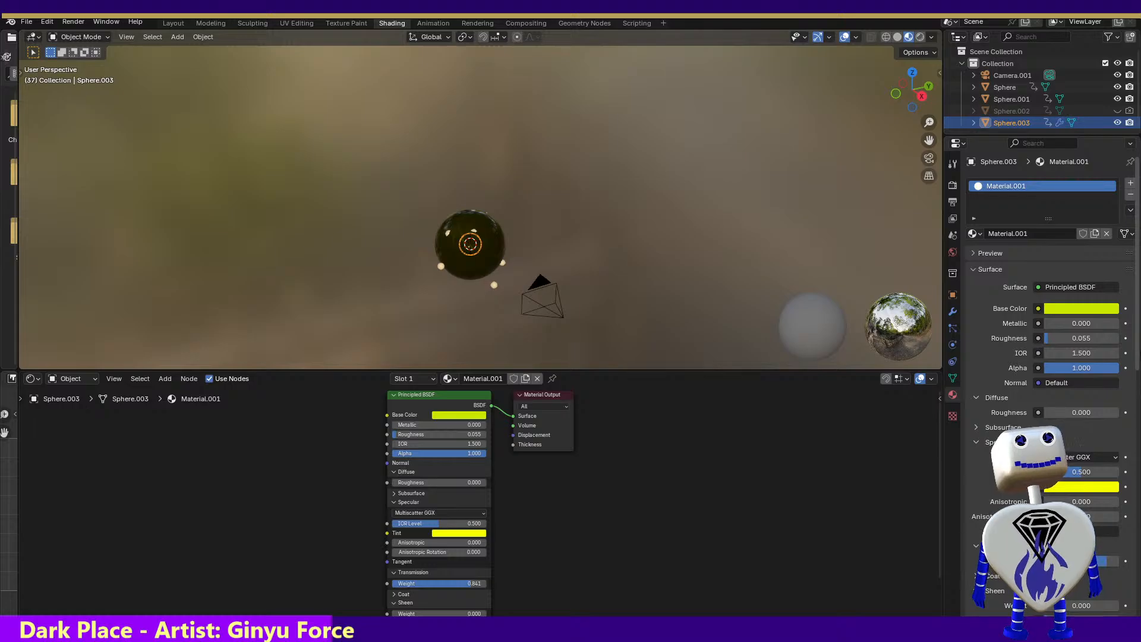
pyautogui.scroll(-2, 1137, 364)
pyautogui.moveTo(1136, 364); pyautogui.dragTo(1137, 610)
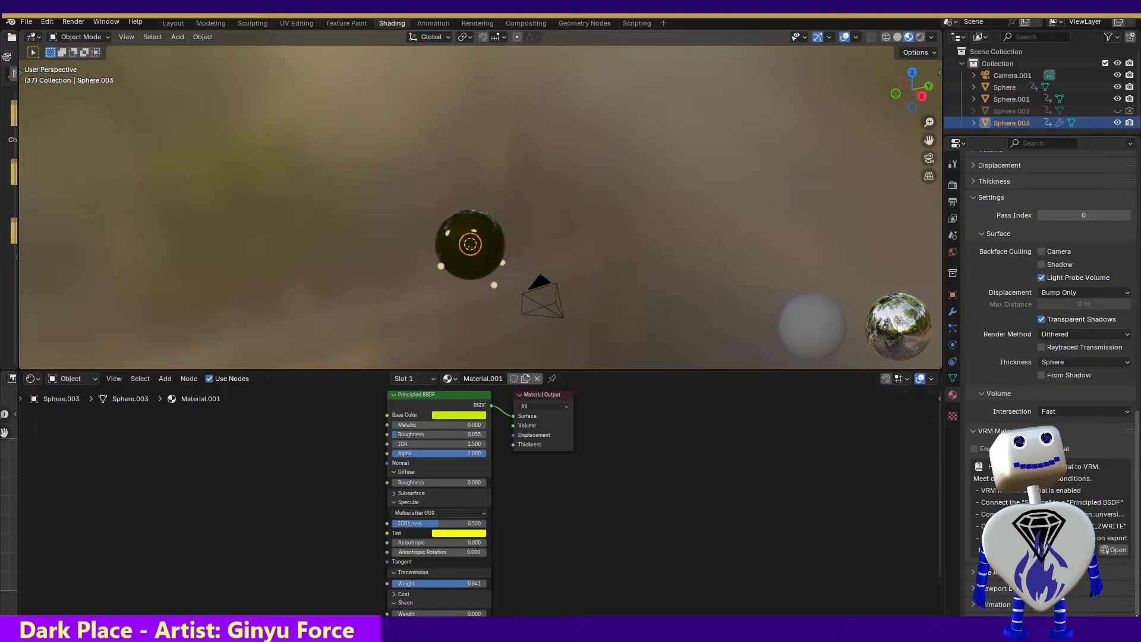
pyautogui.moveTo(1135, 615); pyautogui.dragTo(1136, 552)
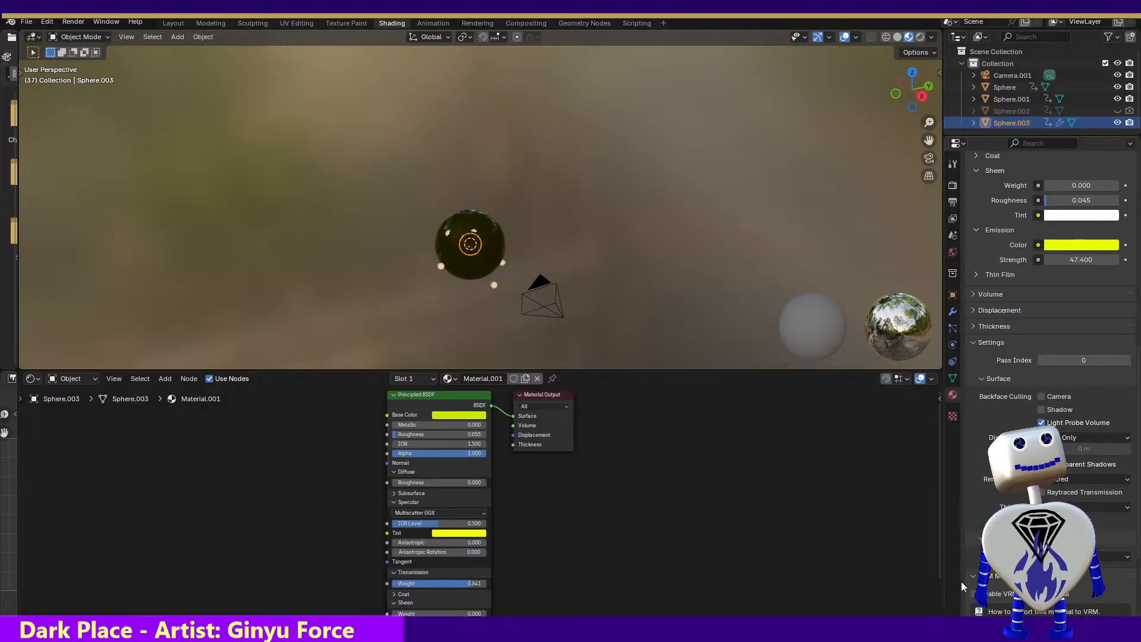
pyautogui.click(971, 575)
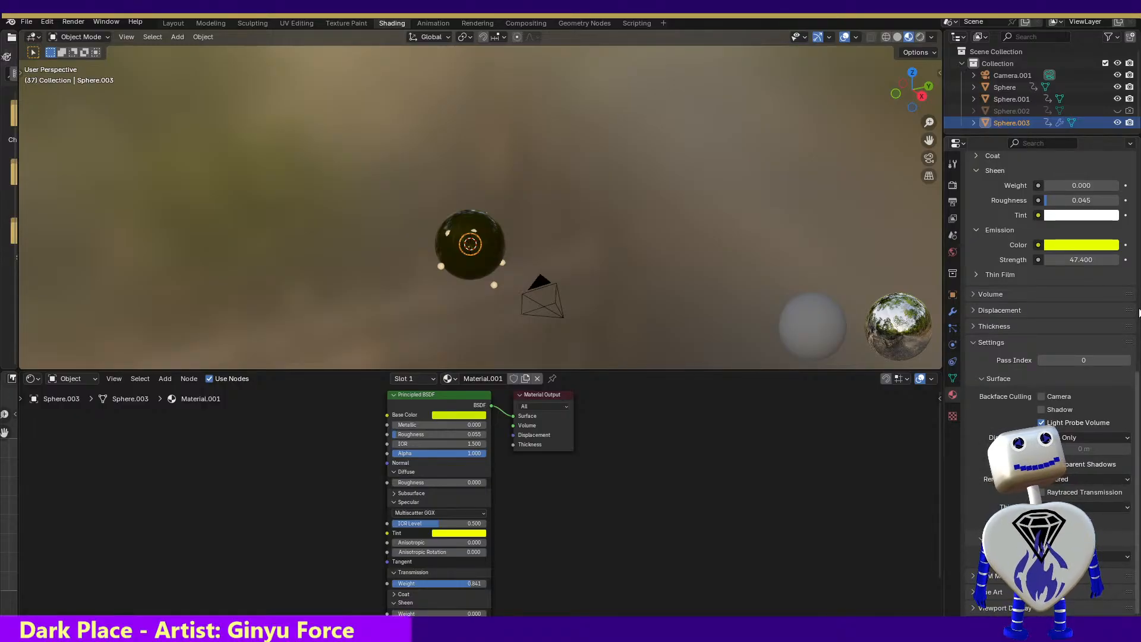
pyautogui.scroll(6, 999, 376)
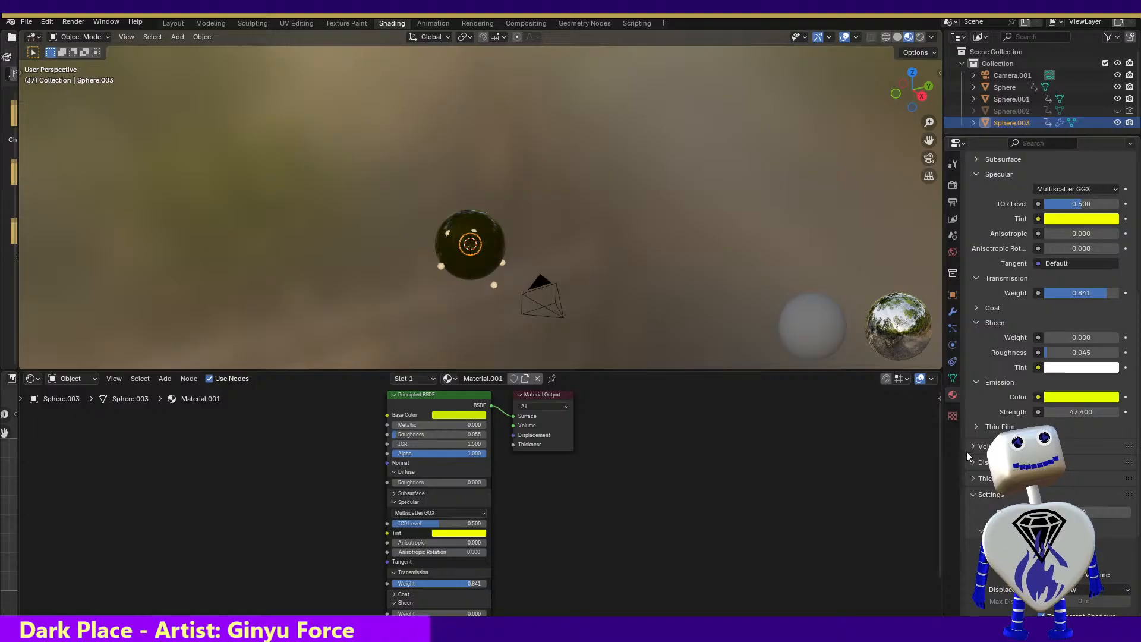
# Expand and inspect the Volume, Displacement and Thickness sections of Material.001
pyautogui.click(972, 449)
pyautogui.click(974, 483)
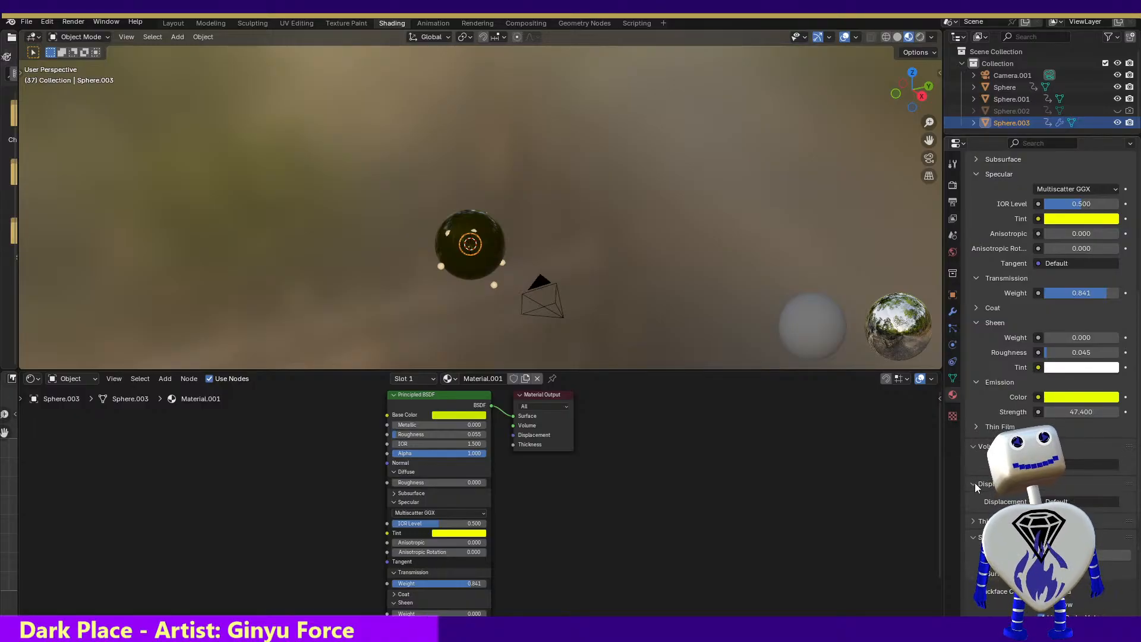
pyautogui.click(973, 521)
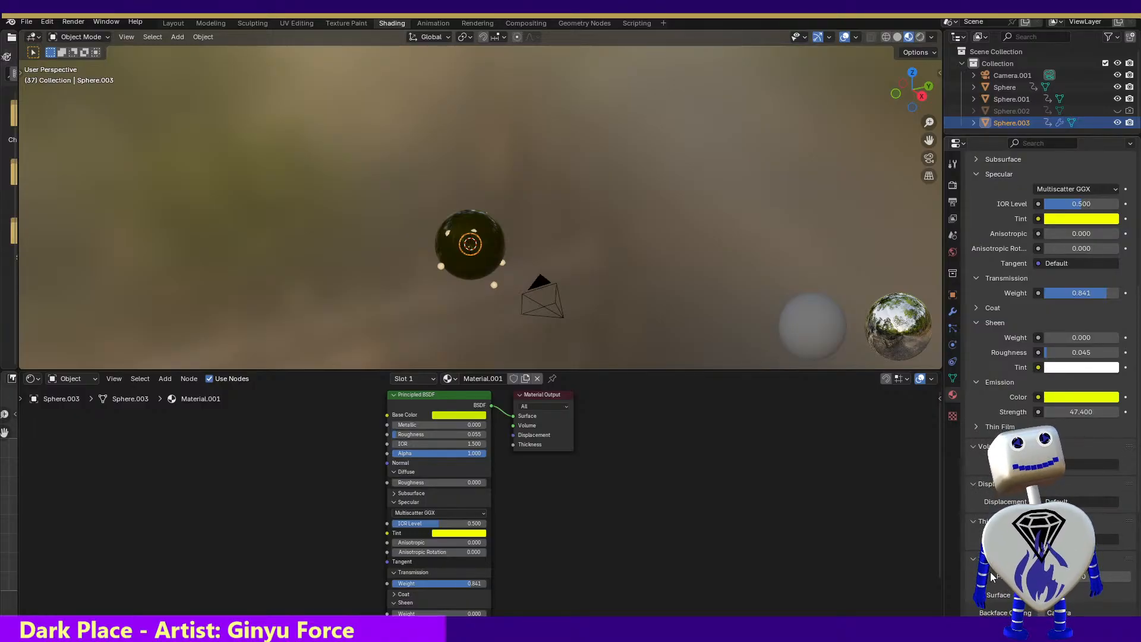
pyautogui.scroll(-6, 1128, 471)
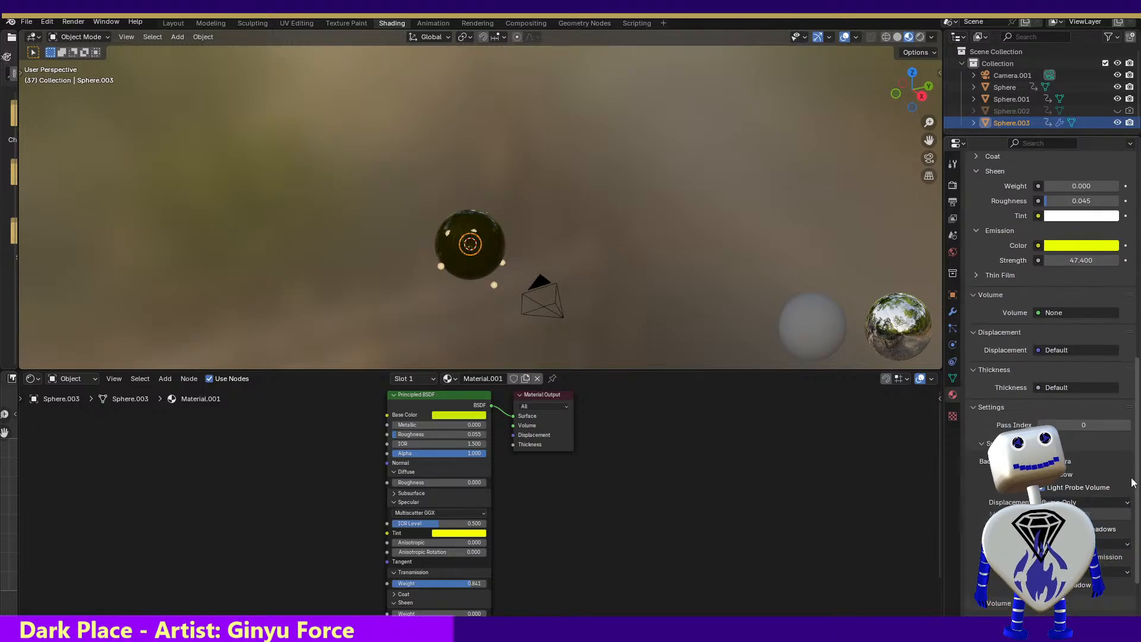
pyautogui.scroll(13, 1133, 491)
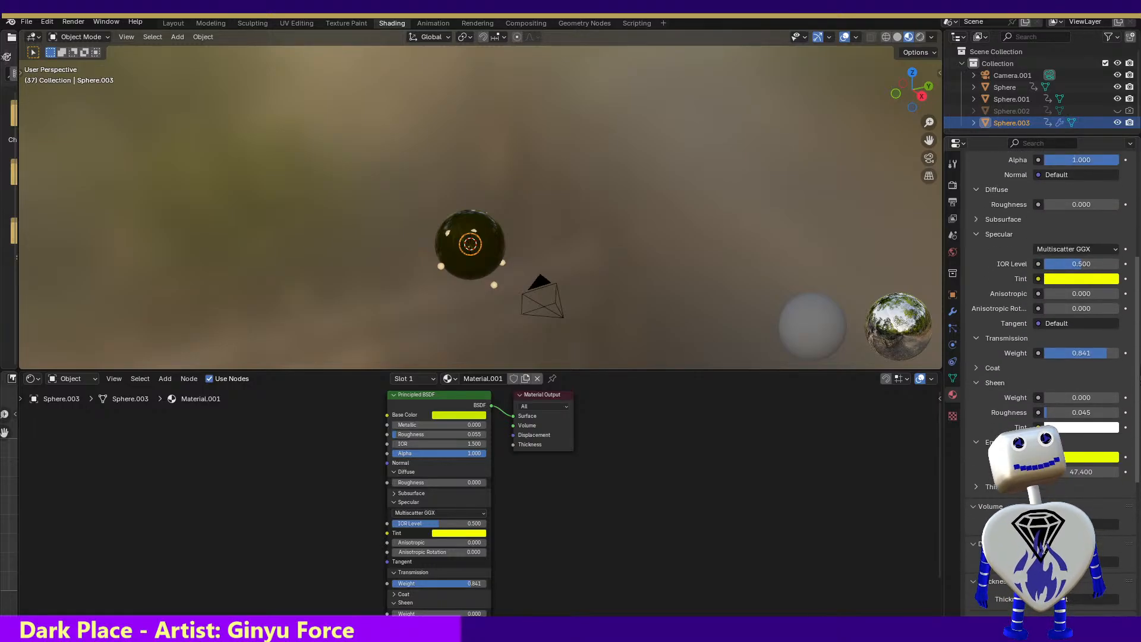
pyautogui.scroll(2, 1138, 232)
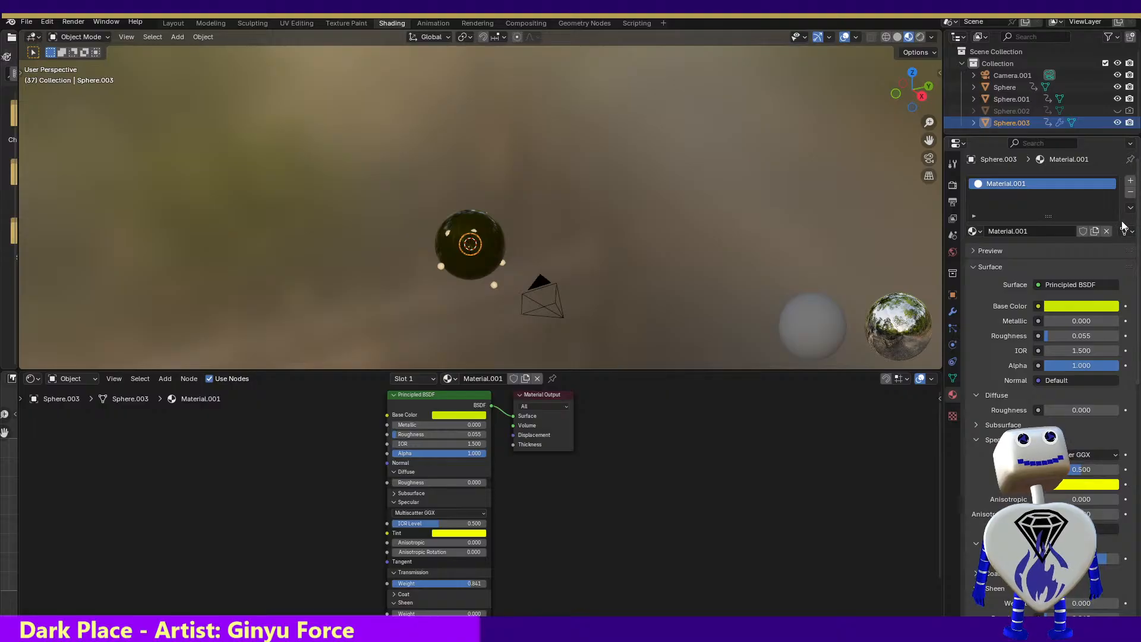
# Check which inputs Material.001's Normal setting offers, and show the material preview
pyautogui.click(1076, 380)
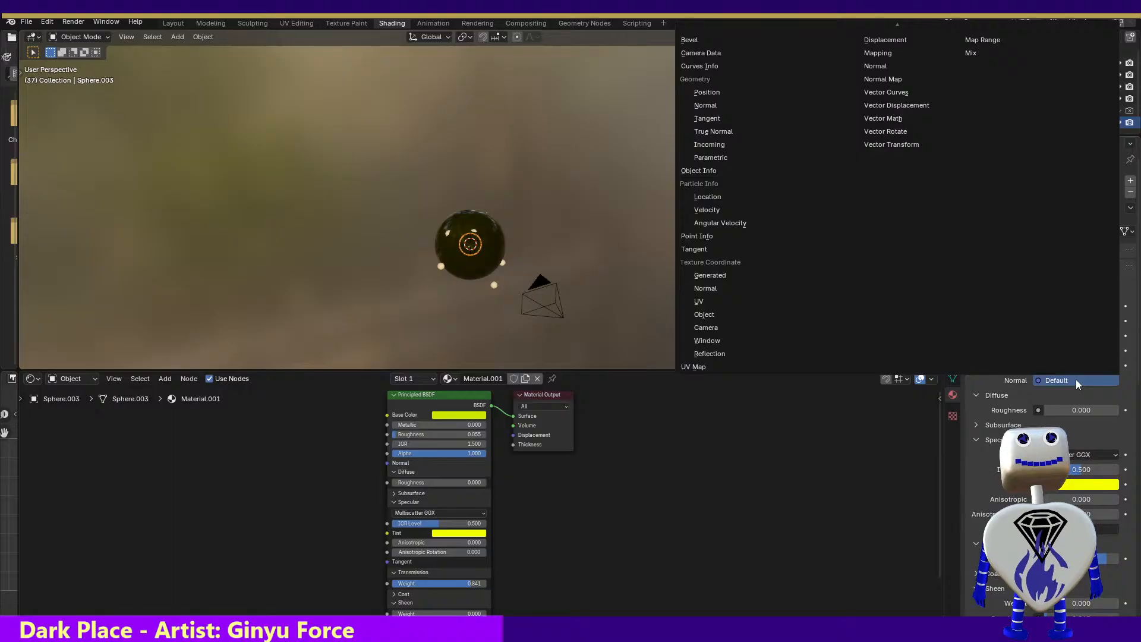
pyautogui.press('Escape')
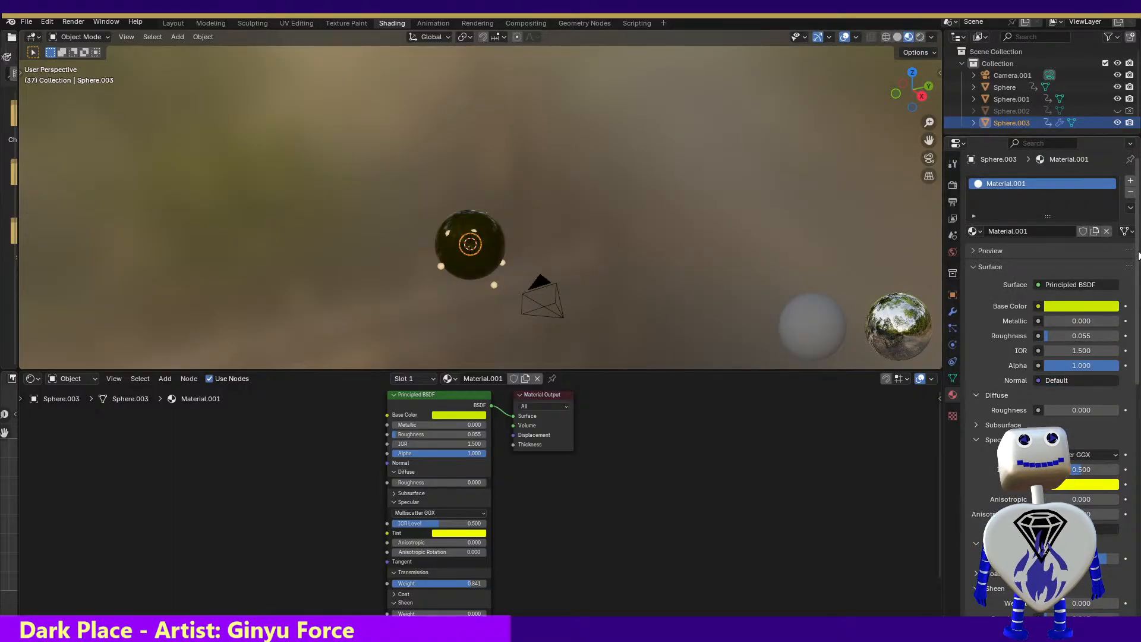
pyautogui.scroll(-1, 1140, 262)
pyautogui.scroll(-2, 1139, 262)
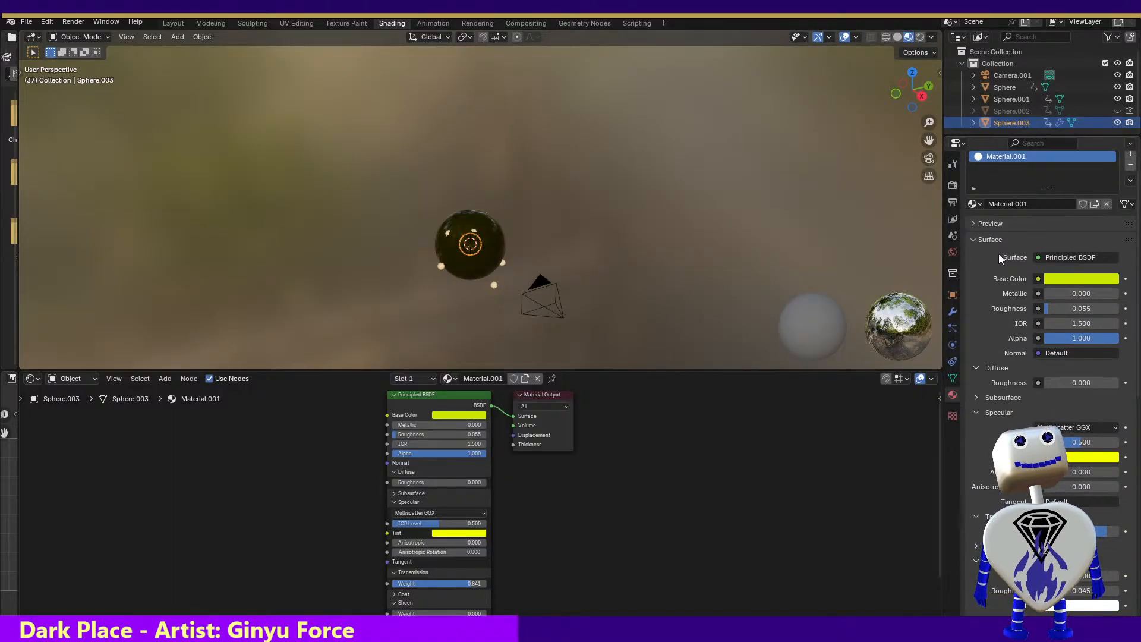
pyautogui.click(975, 223)
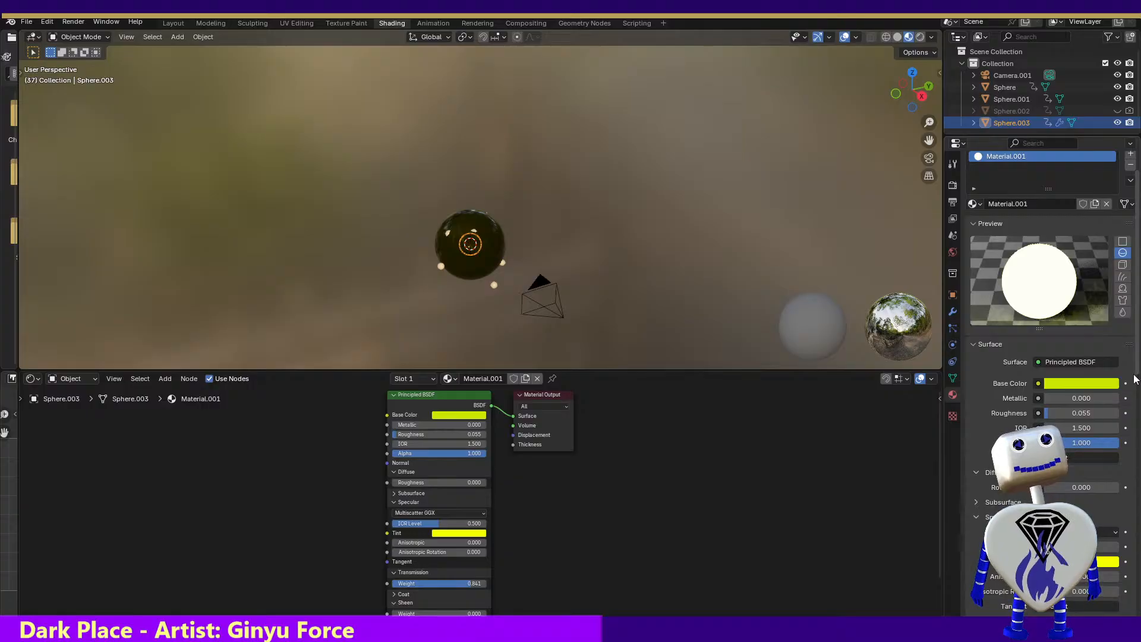
# Inspect Material.001's coat settings, leaving the Coat and Sheen sections collapsed
pyautogui.scroll(-5, 1131, 410)
pyautogui.scroll(-5, 1130, 416)
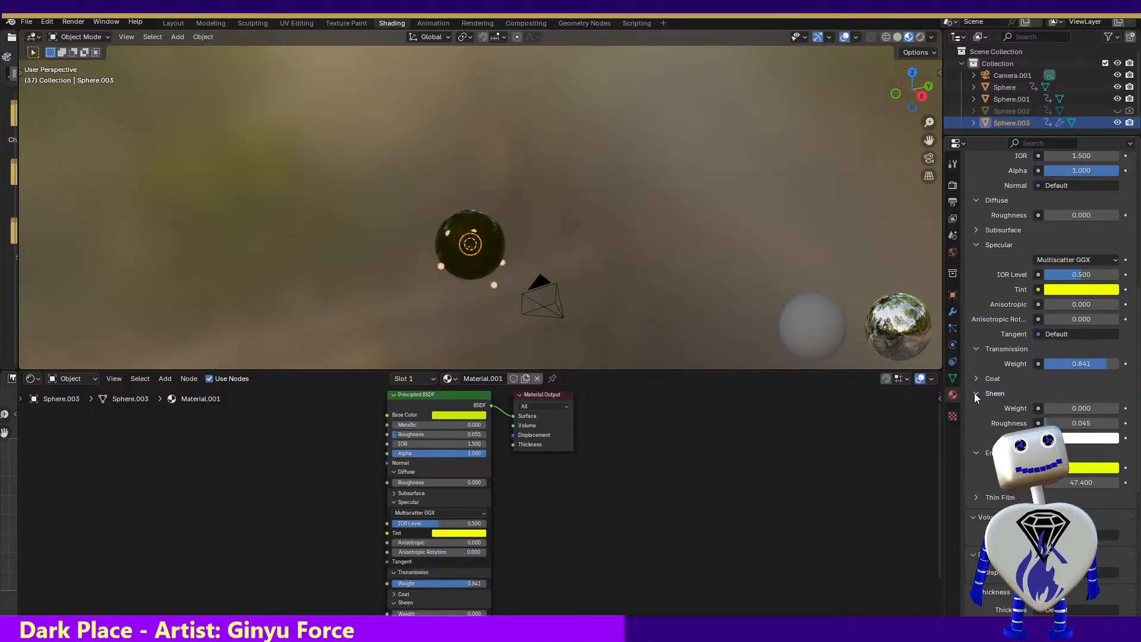
pyautogui.click(975, 393)
pyautogui.click(975, 380)
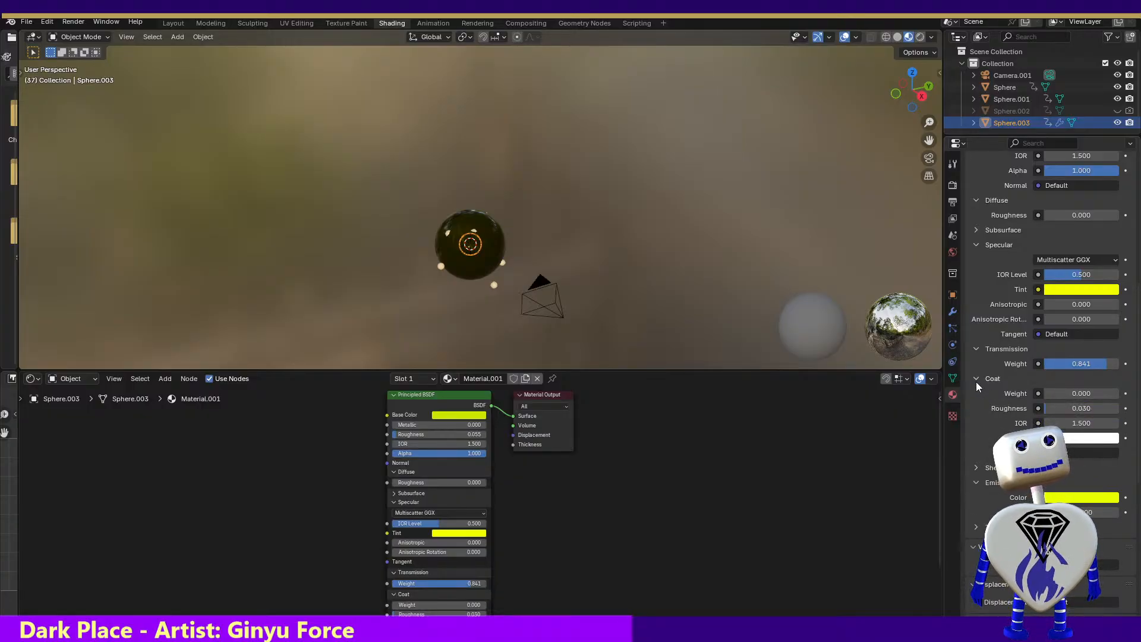
pyautogui.click(976, 382)
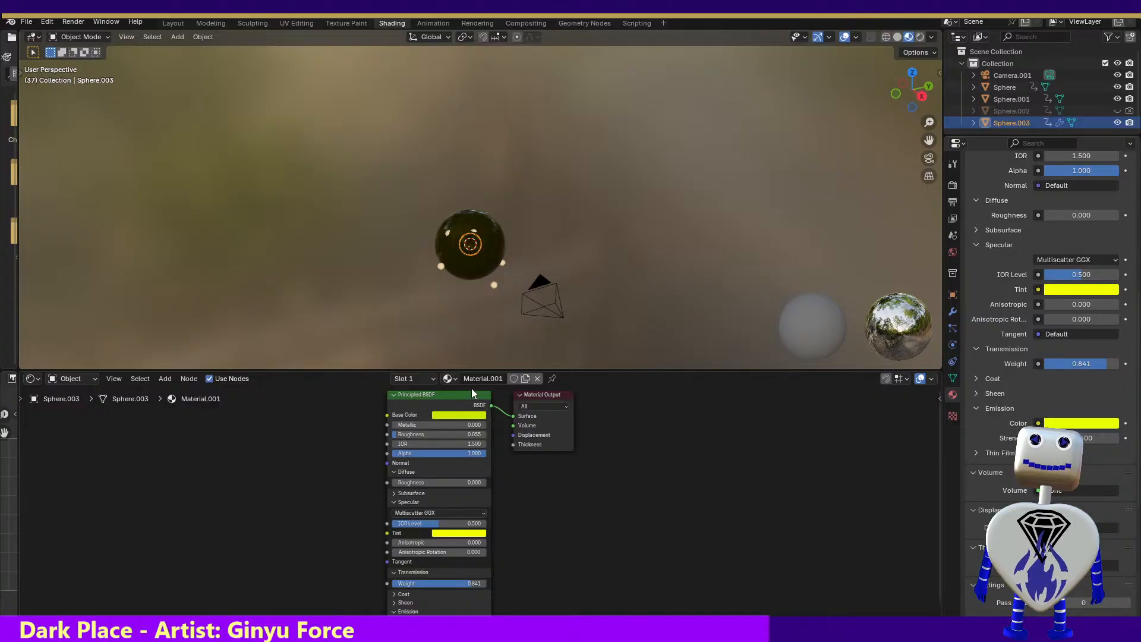
# Try feeding Material.001's Base Color from a new Brightness/Contrast node with an orange-yellow color and Bright at 97.6
pyautogui.click(173, 381)
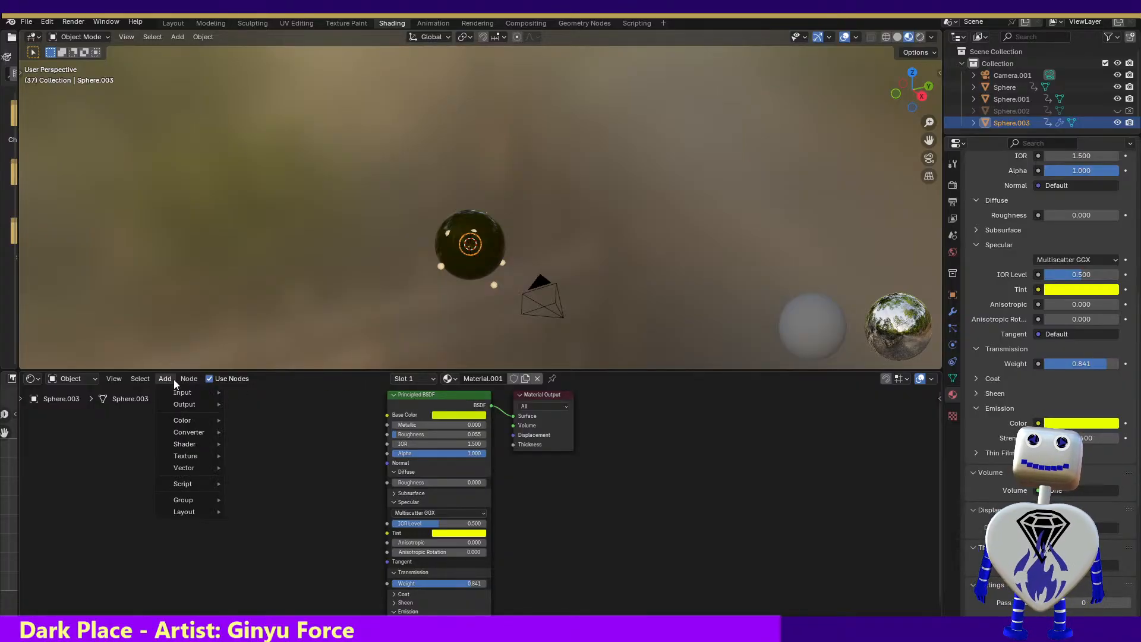
pyautogui.moveTo(177, 404)
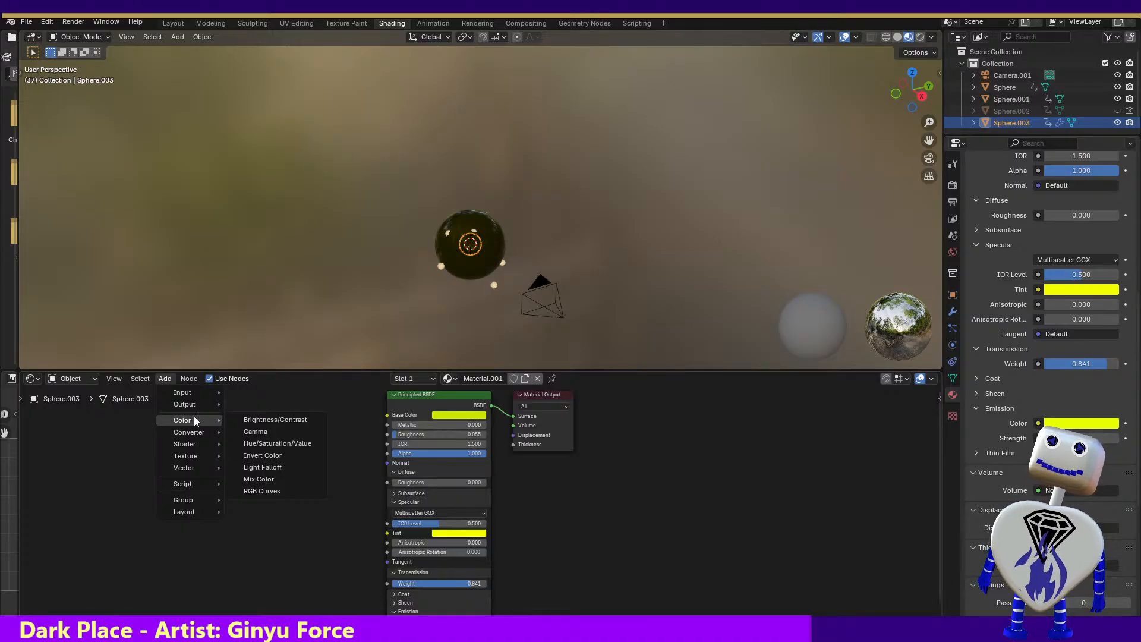
pyautogui.click(270, 421)
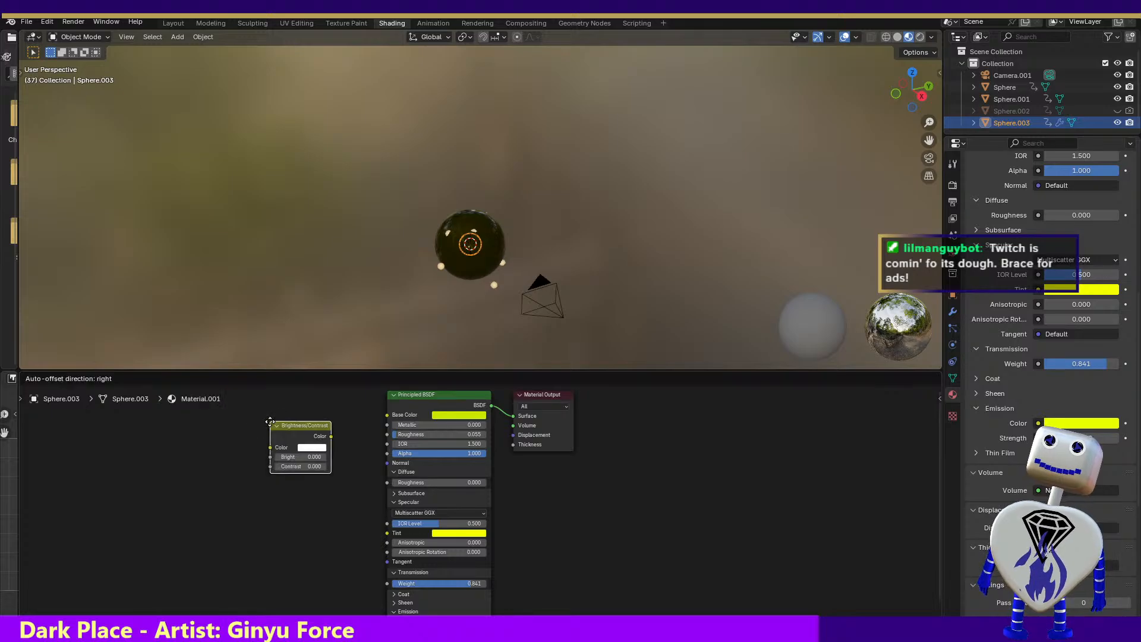
pyautogui.click(290, 426)
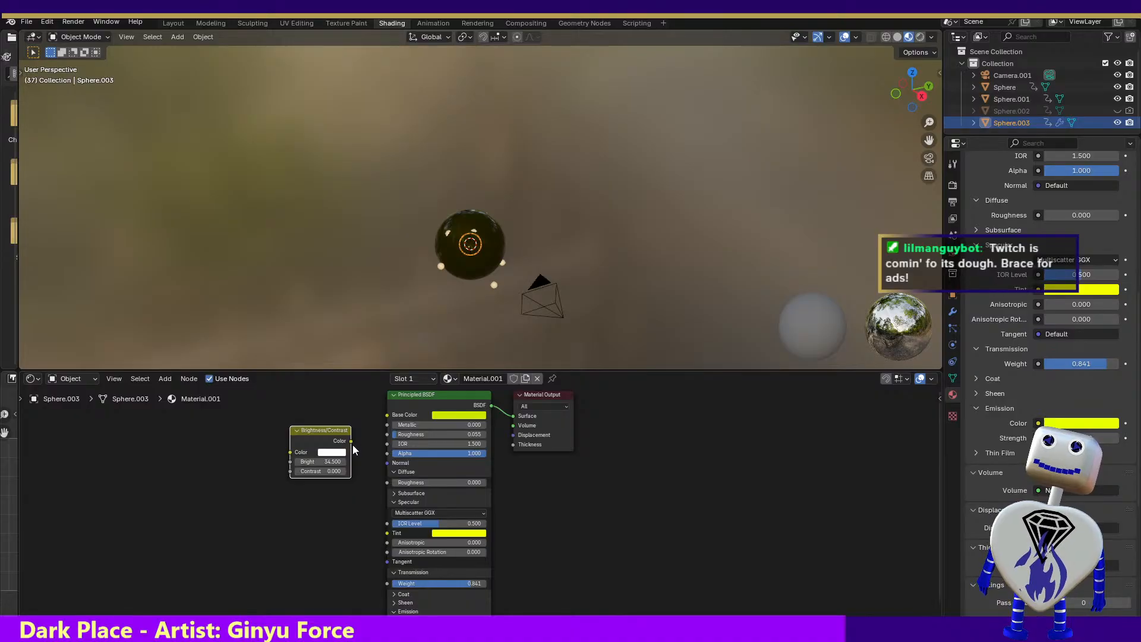
pyautogui.moveTo(351, 442); pyautogui.dragTo(387, 416)
pyautogui.click(330, 452)
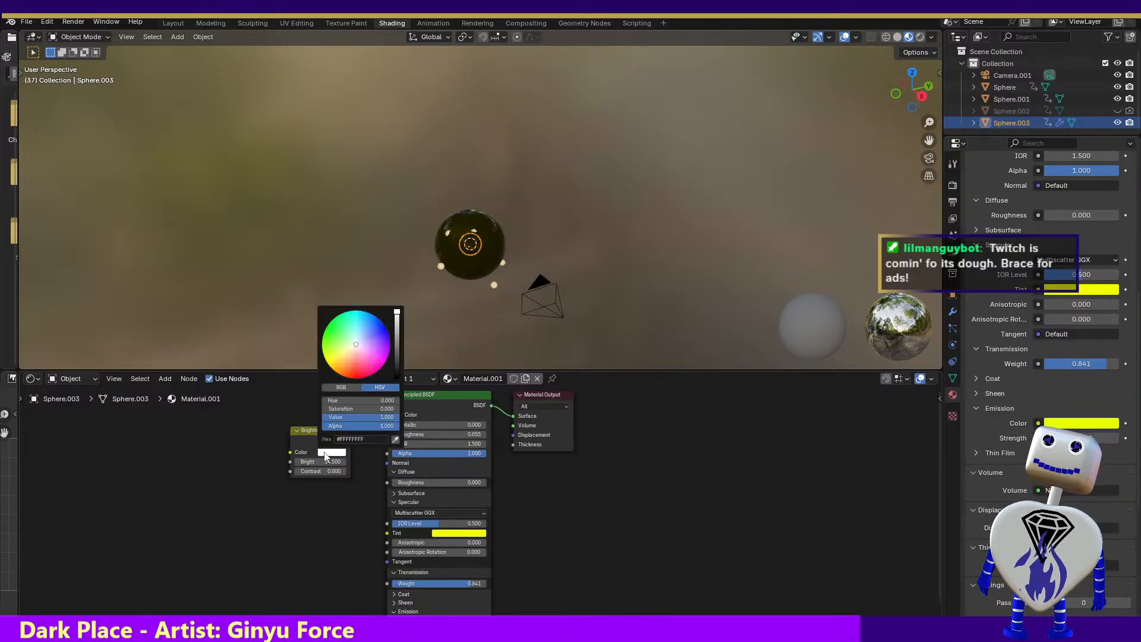
pyautogui.moveTo(341, 358); pyautogui.dragTo(350, 352)
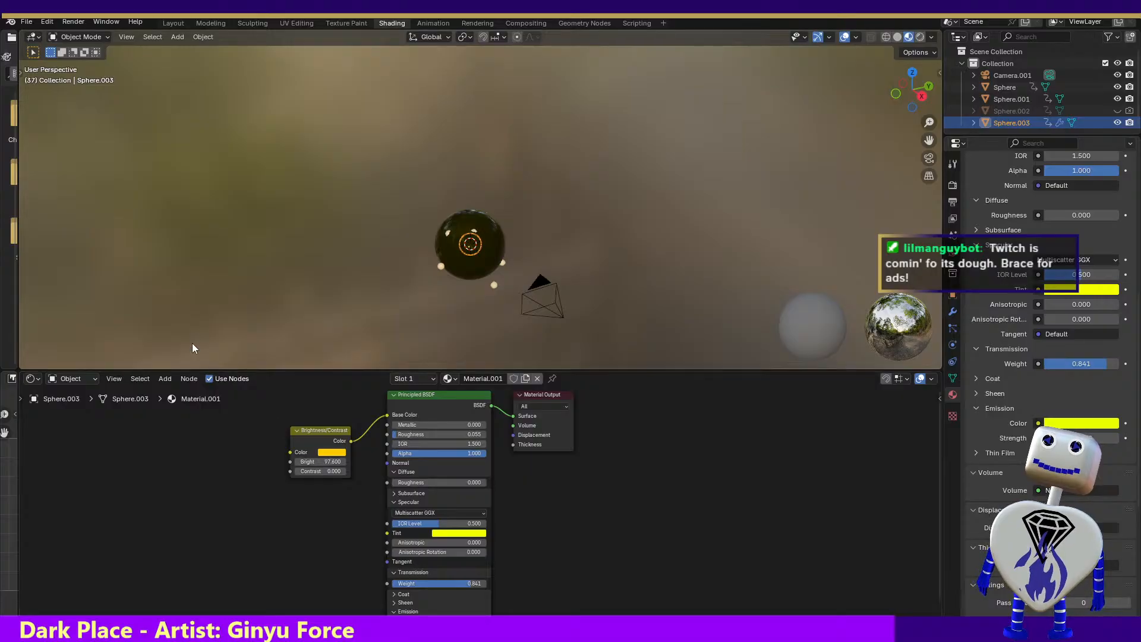
# Render the current frame to check the sphere's appearance, and return to the shader workspace
pyautogui.click(73, 21)
pyautogui.click(78, 36)
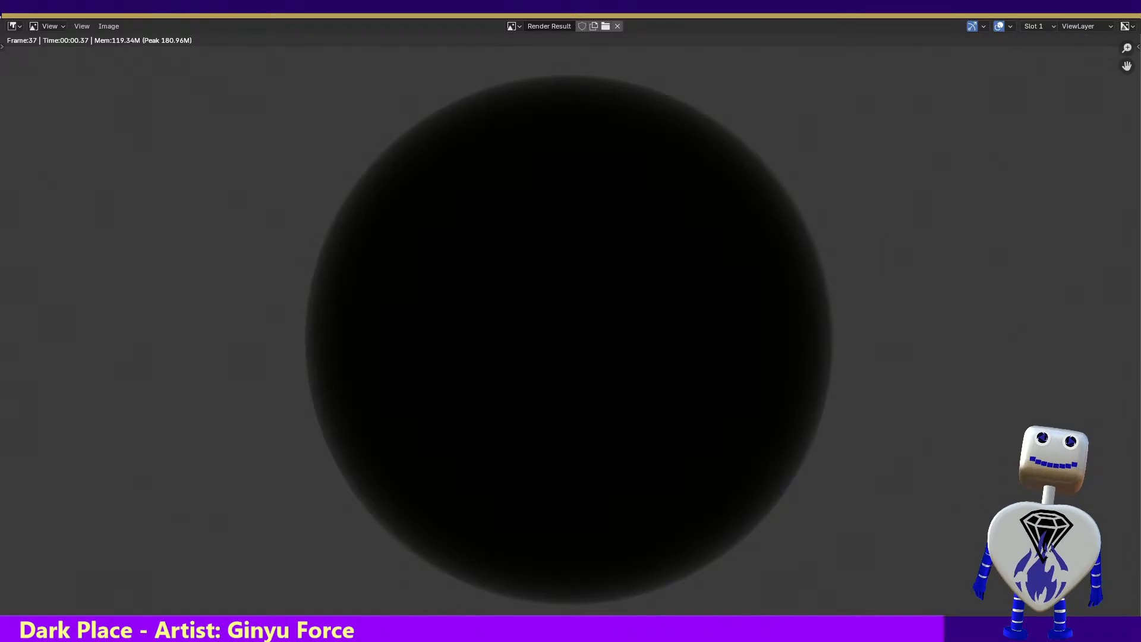
pyautogui.press('Escape')
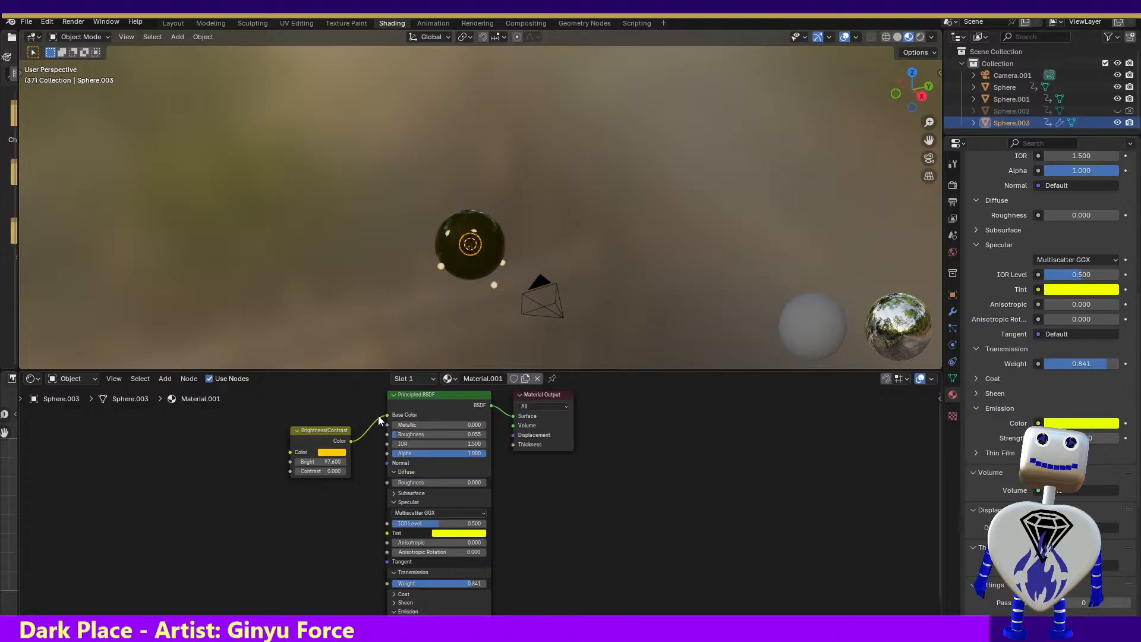
# Remove the Brightness/Contrast node from Material.001, keeping Sphere.003 in the scene
pyautogui.moveTo(284, 402); pyautogui.dragTo(380, 499)
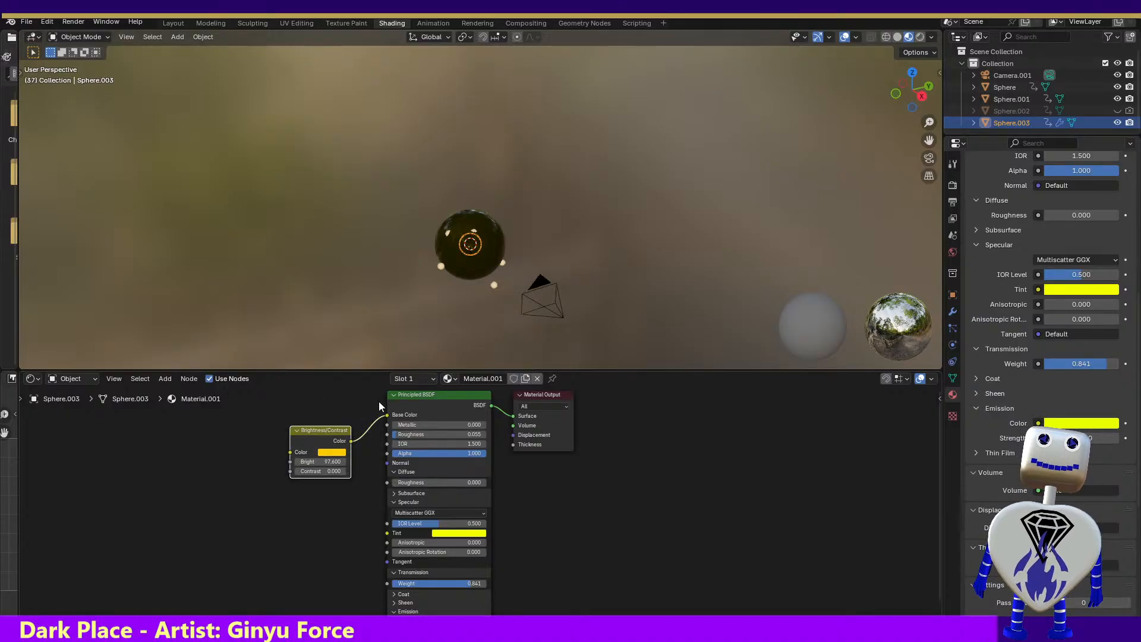
pyautogui.press('Delete')
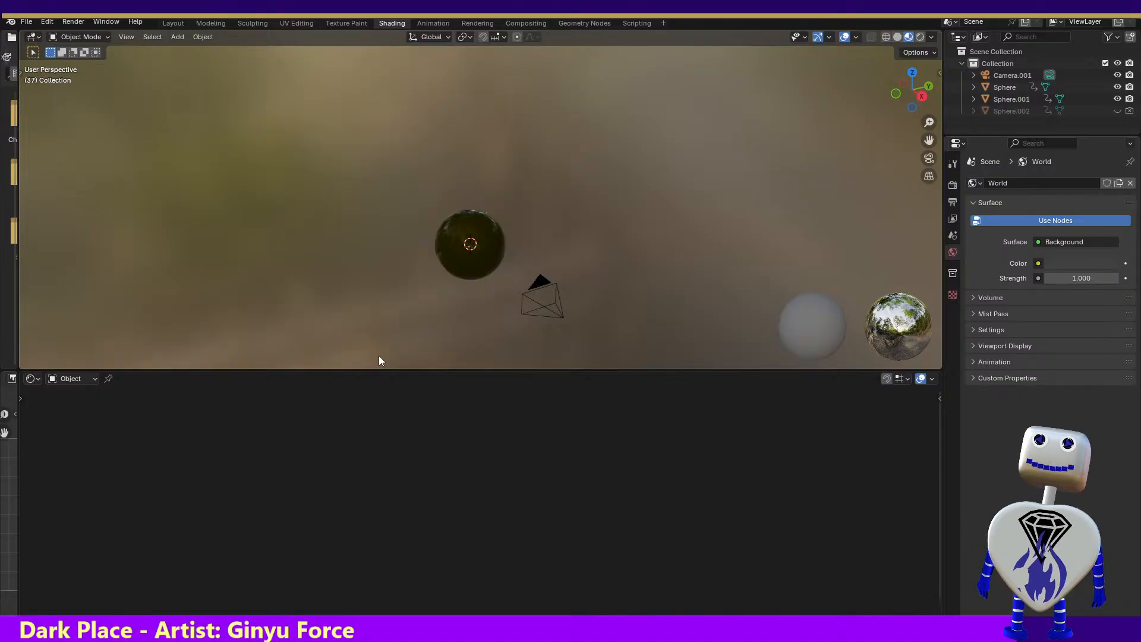
pyautogui.hotkey('ctrl', 'z')
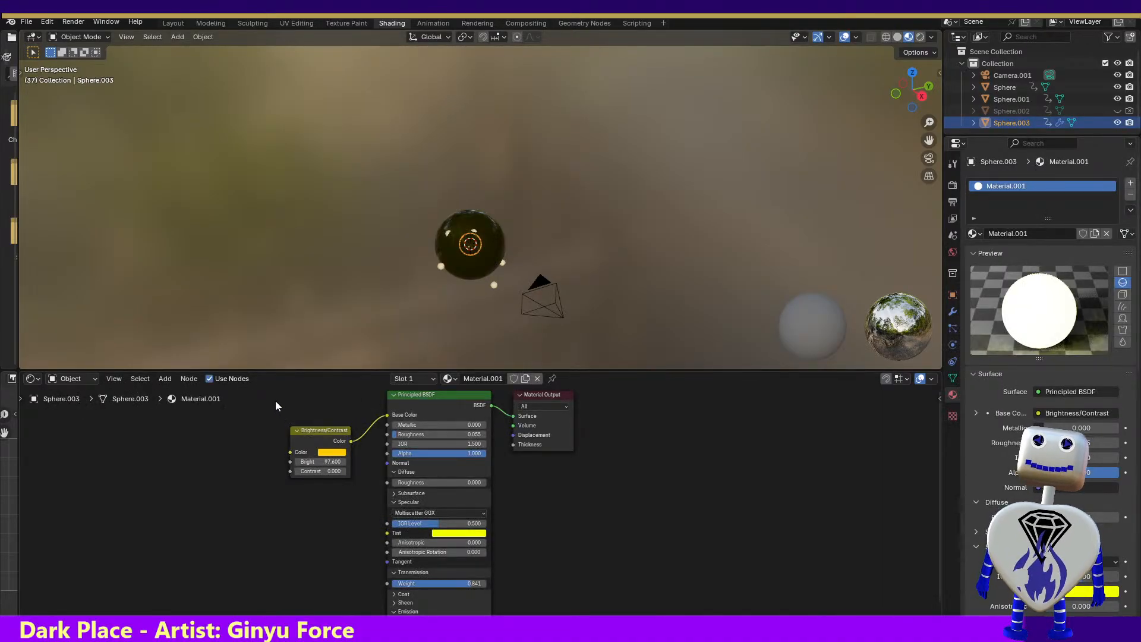
pyautogui.moveTo(276, 402); pyautogui.dragTo(360, 496)
pyautogui.press('Delete')
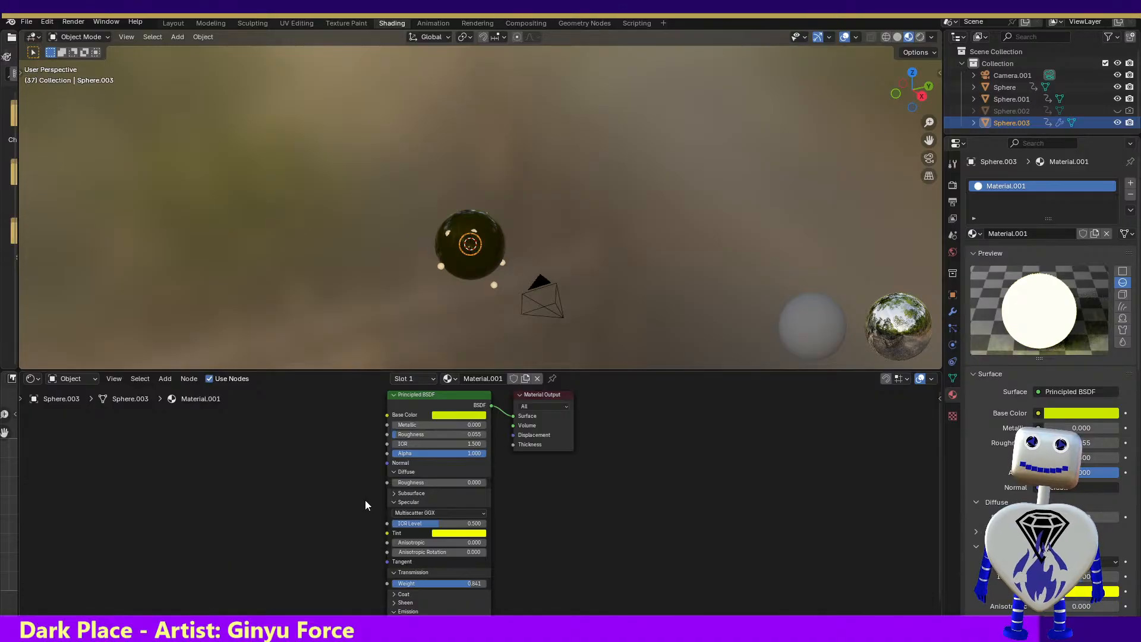
pyautogui.click(154, 379)
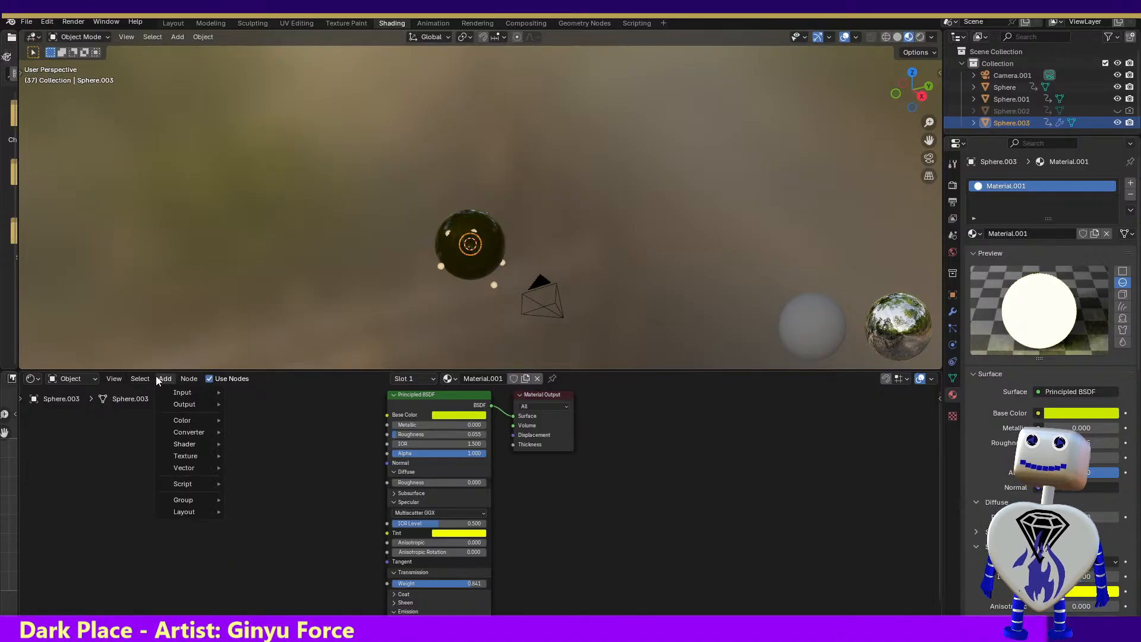
pyautogui.moveTo(183, 382)
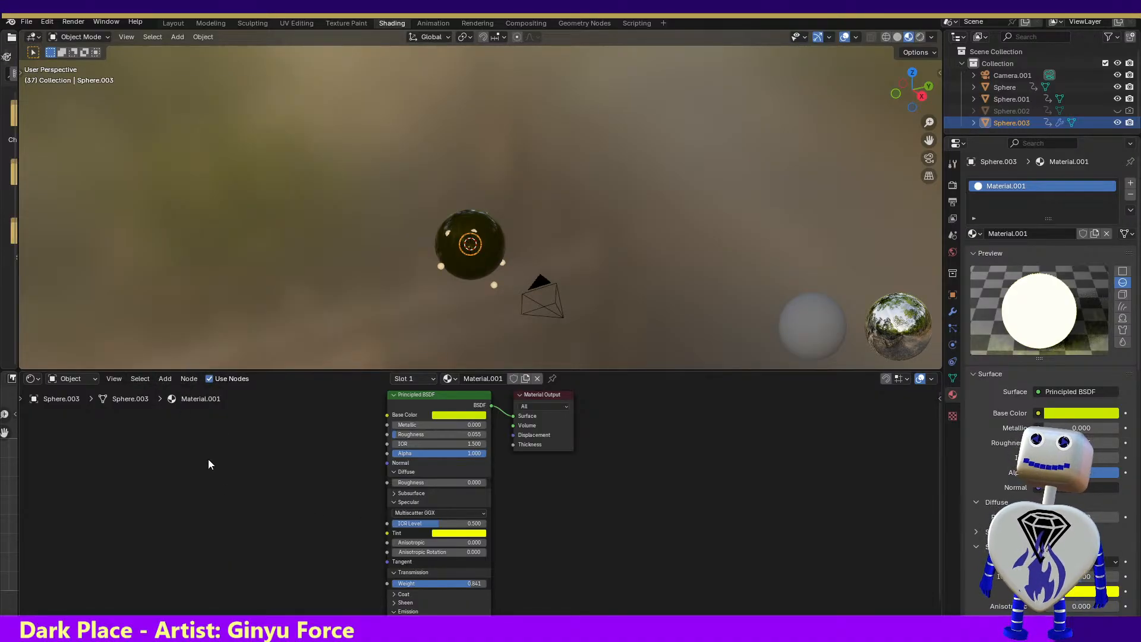
# Enlarge the timeline in the Rendering workspace to expose the keyframes, and run the animation to frame 38
pyautogui.click(464, 21)
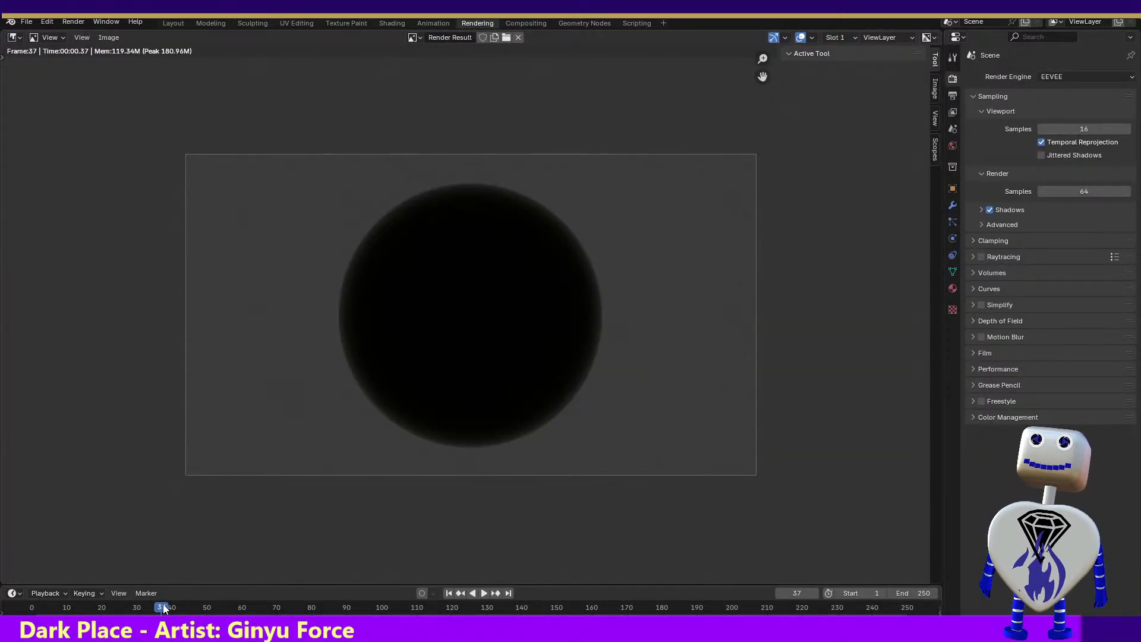
pyautogui.hotkey('shift', 'ctrl', 'space')
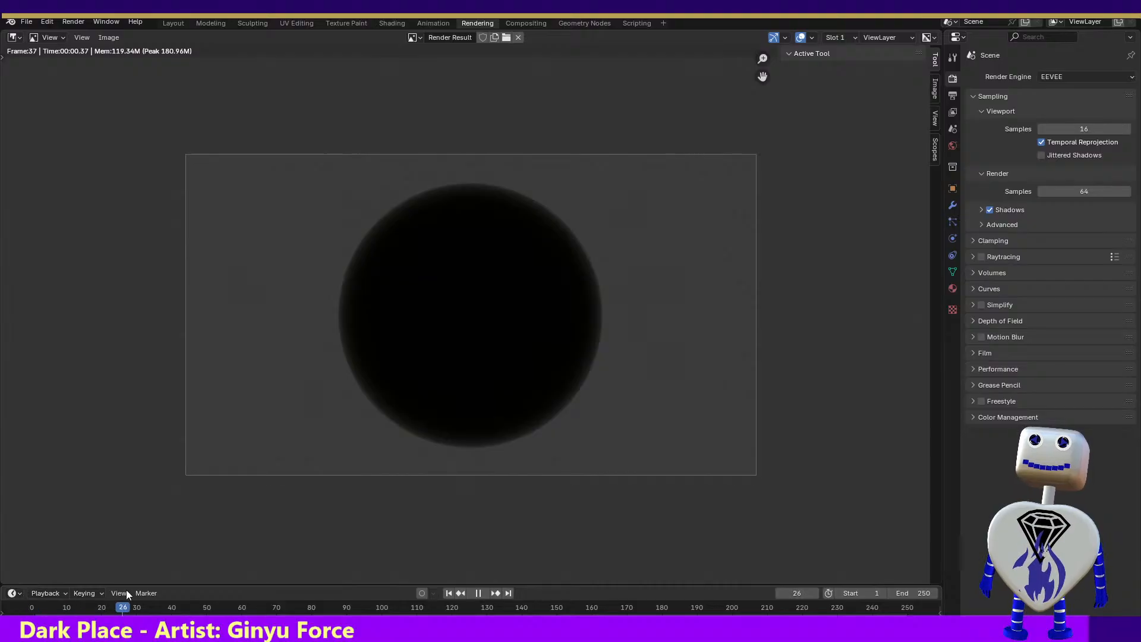
pyautogui.press('space')
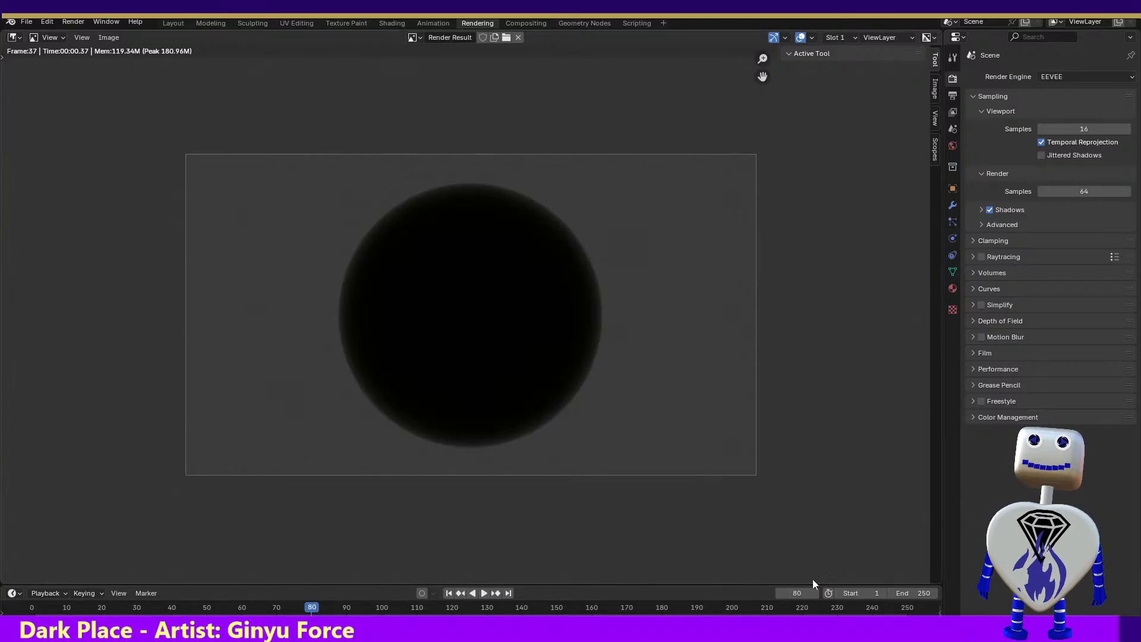
pyautogui.moveTo(281, 586); pyautogui.dragTo(166, 543)
pyautogui.press('space')
pyautogui.press('space')
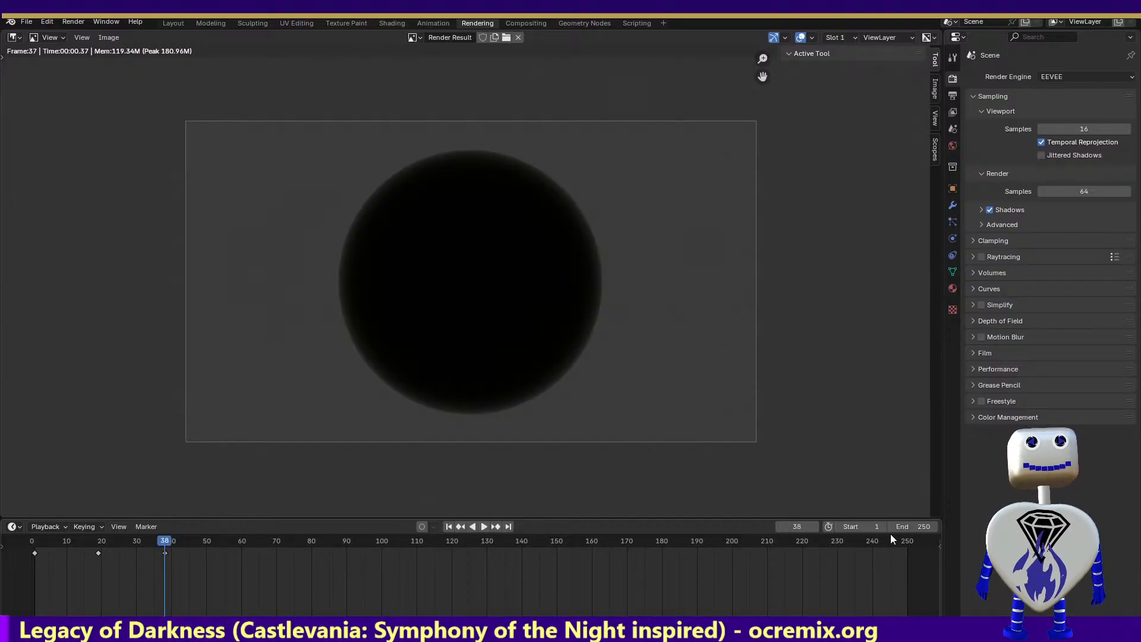
# Set the scene's end frame to 38 and play back the shortened animation
pyautogui.click(915, 526)
pyautogui.write('3')
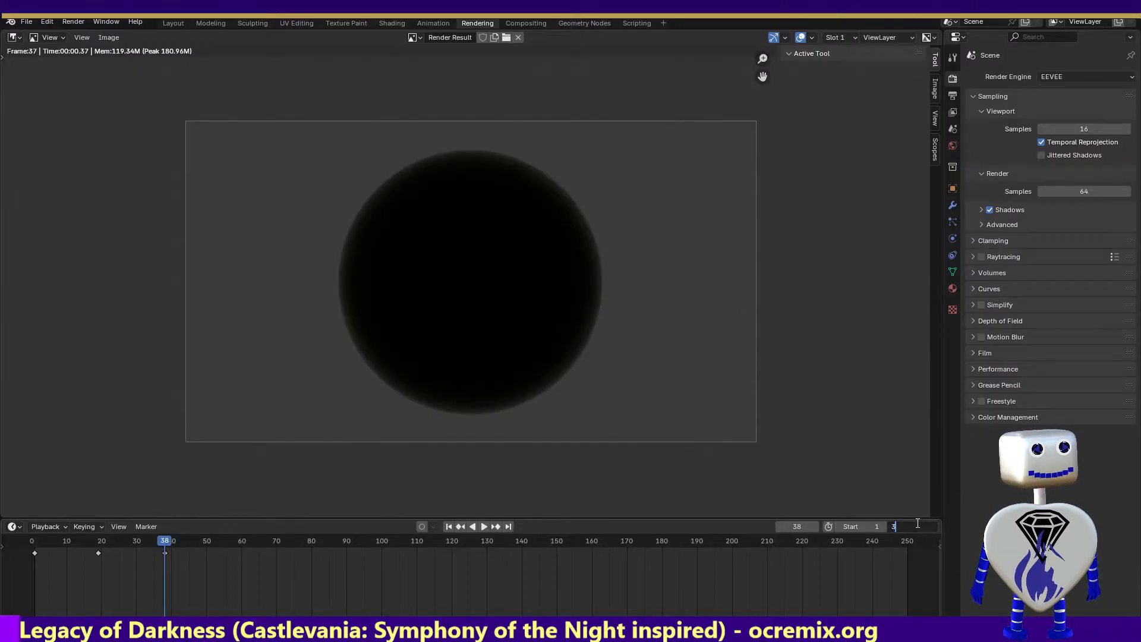
pyautogui.write('8')
pyautogui.press('Return')
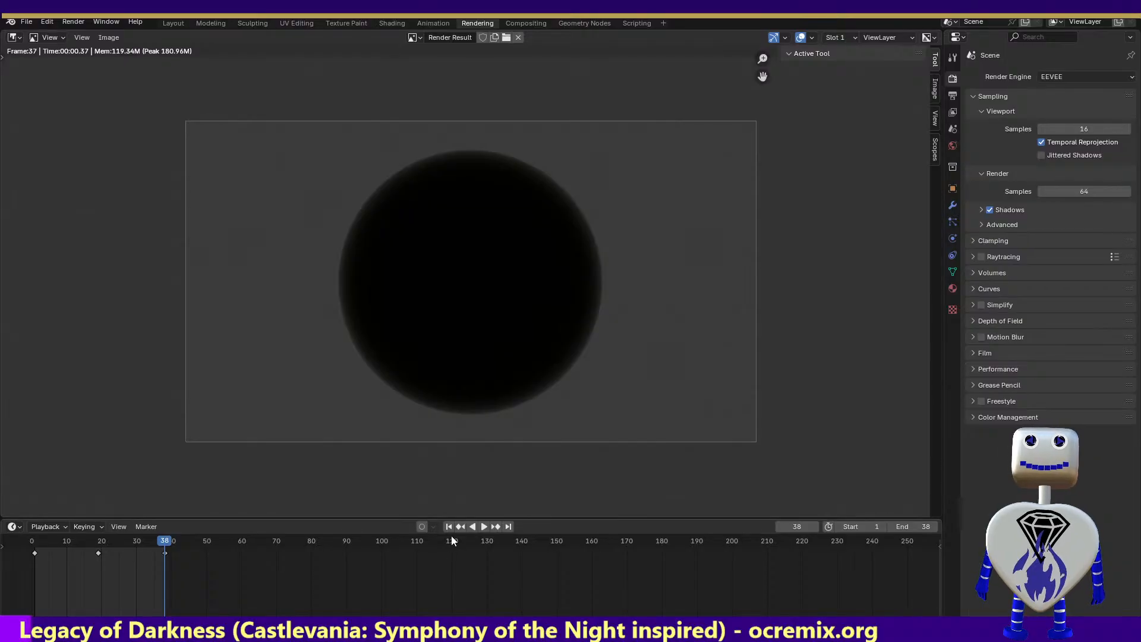
pyautogui.click(483, 526)
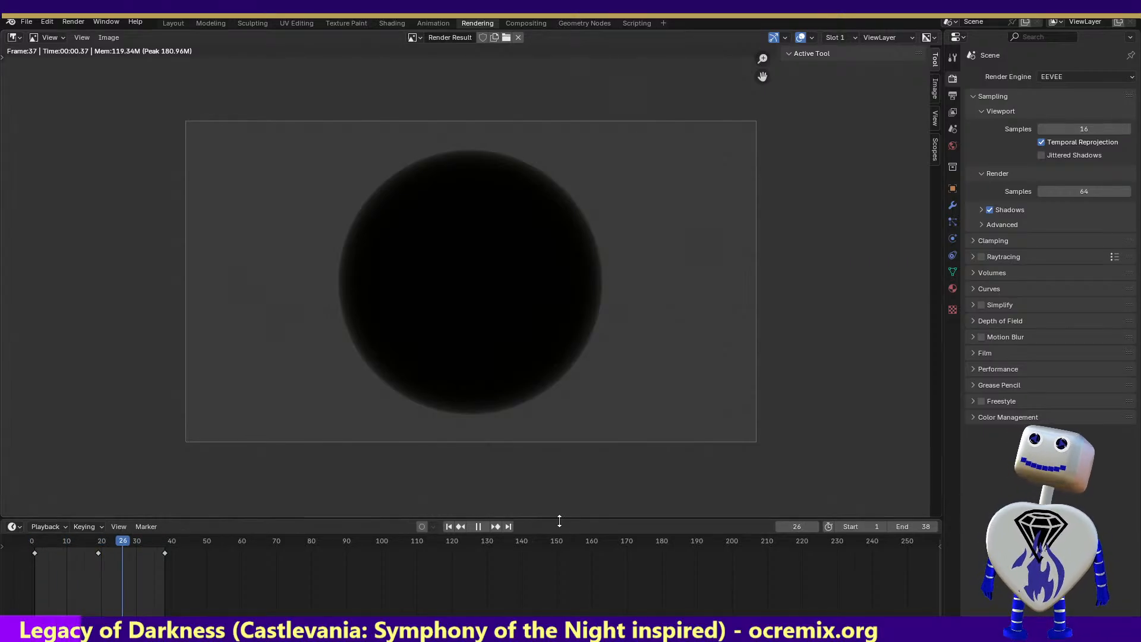
pyautogui.click(482, 527)
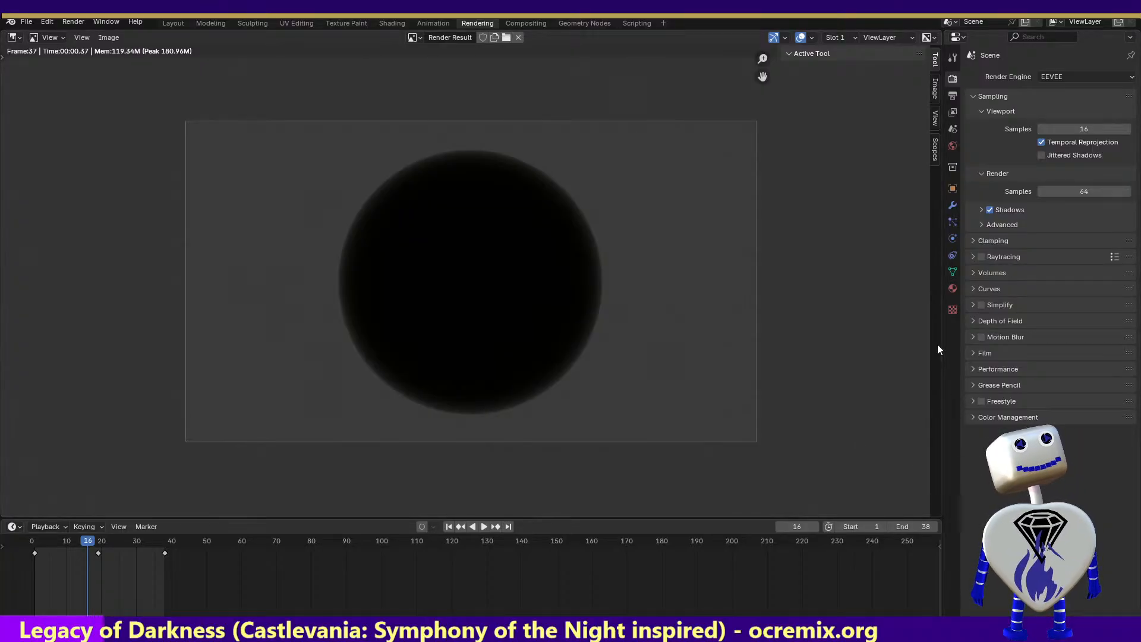
# Check Sphere.003's particle settings and Material.001's Subsurface section in the Shading workspace, leaving the section collapsed
pyautogui.click(952, 222)
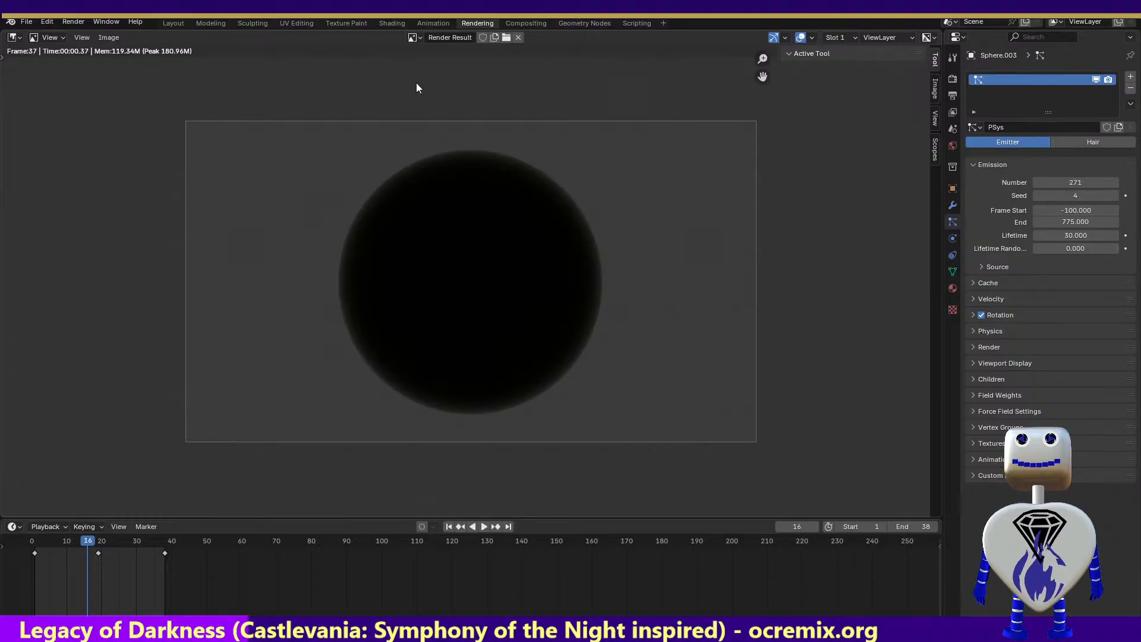
pyautogui.click(393, 23)
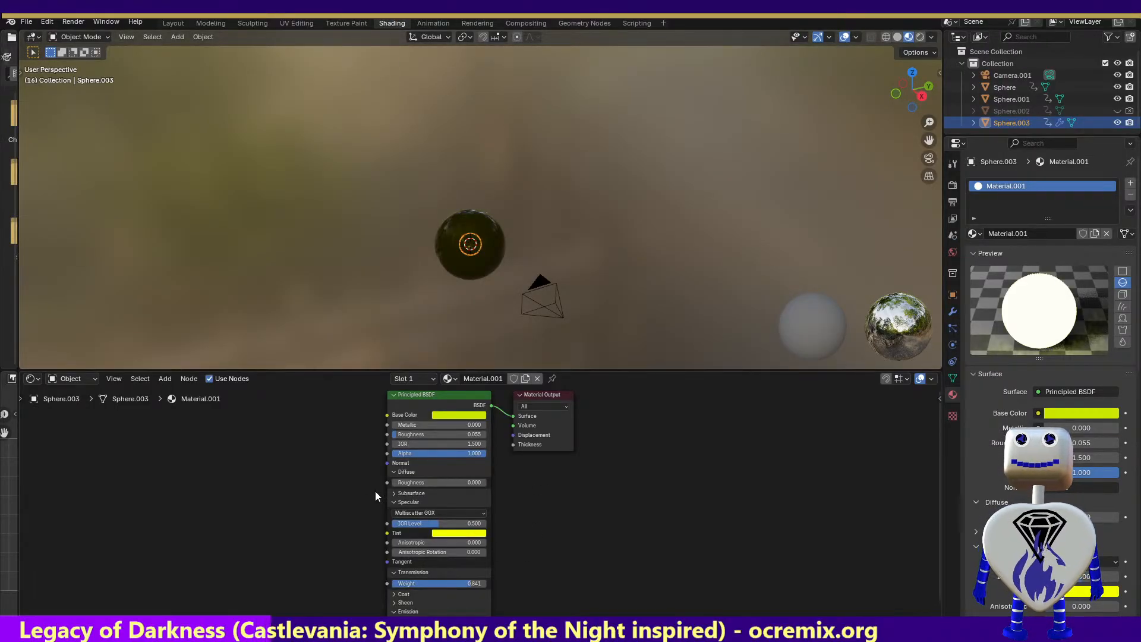
pyautogui.click(395, 494)
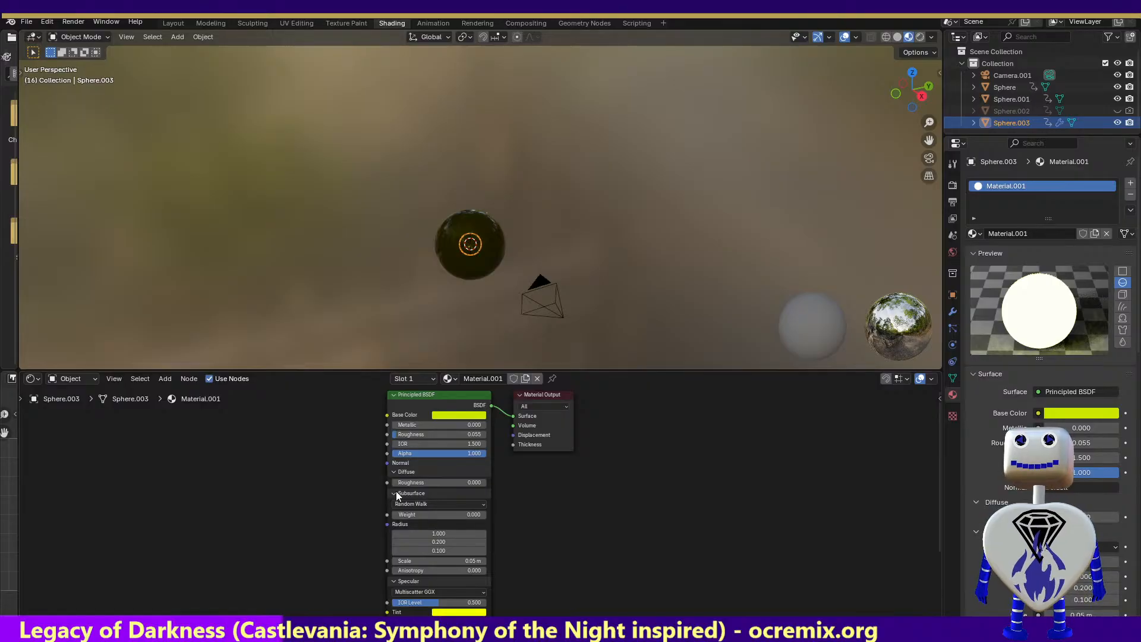
pyautogui.click(396, 493)
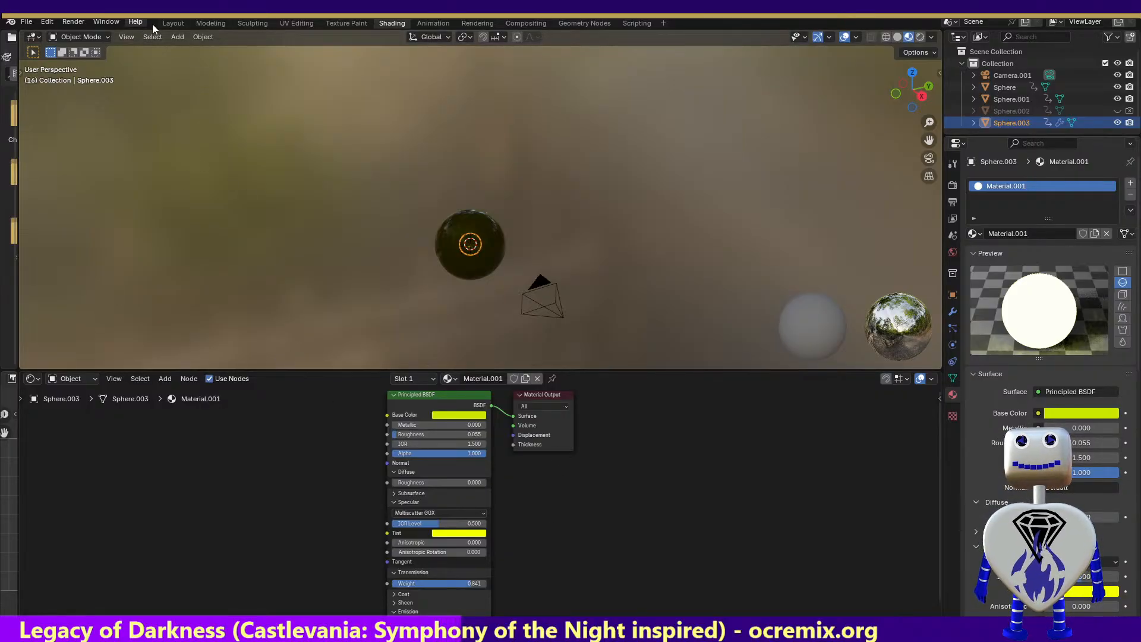
# Go to frame 33 in the Animation workspace and examine Sphere.003's particle Render and Viewport Display settings
pyautogui.click(423, 24)
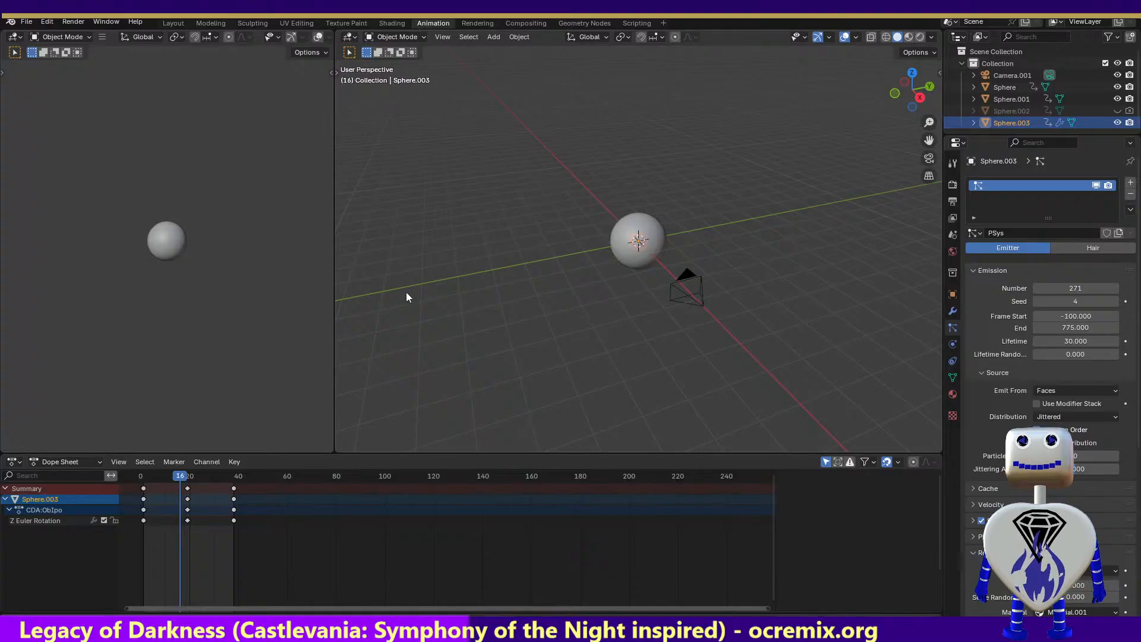
pyautogui.moveTo(177, 479); pyautogui.dragTo(222, 479)
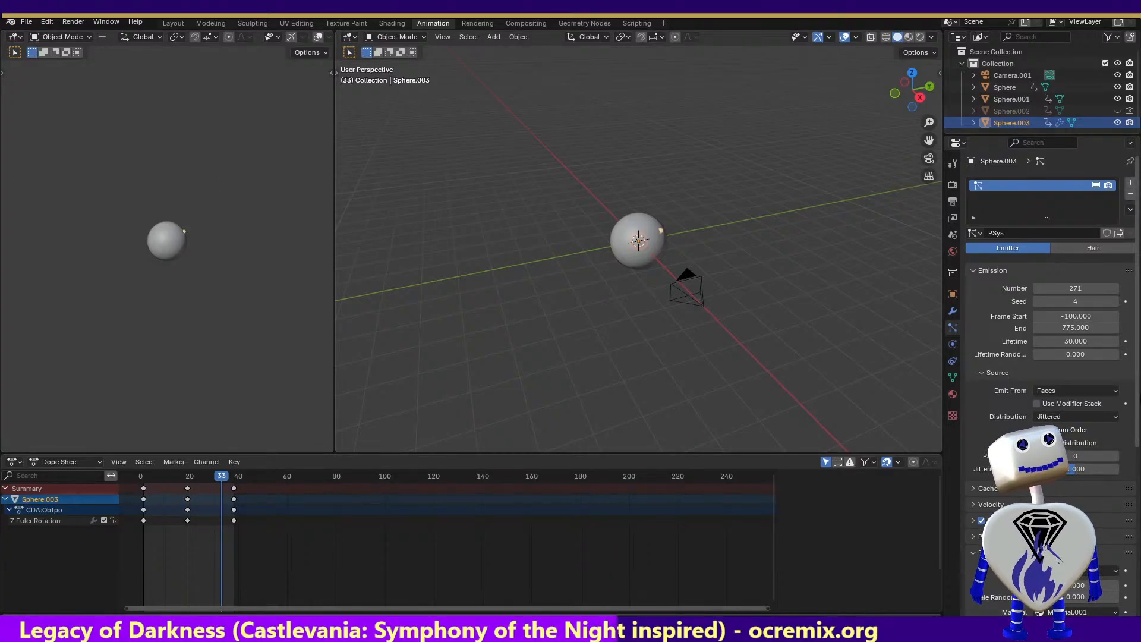
pyautogui.scroll(-5, 1137, 463)
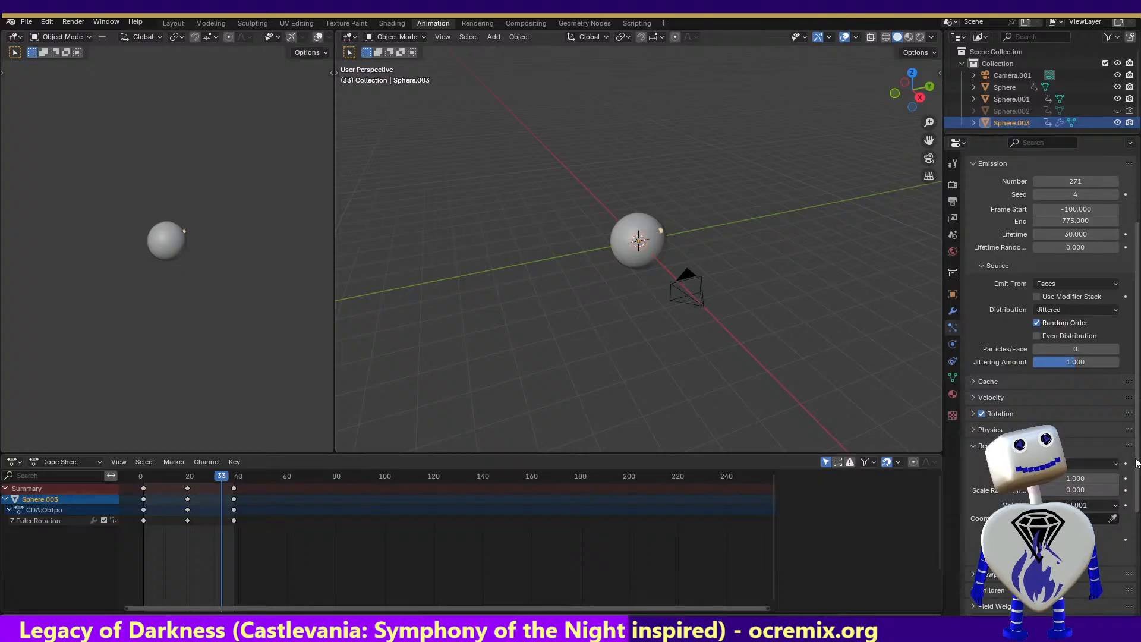
pyautogui.scroll(-1, 1137, 463)
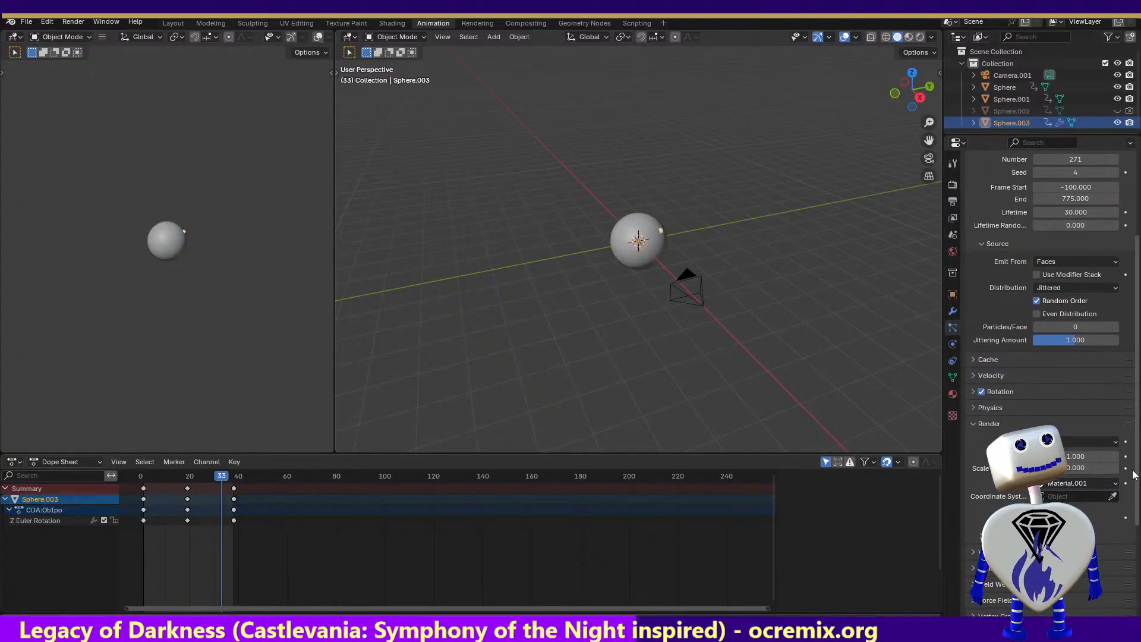
pyautogui.scroll(-1, 1135, 473)
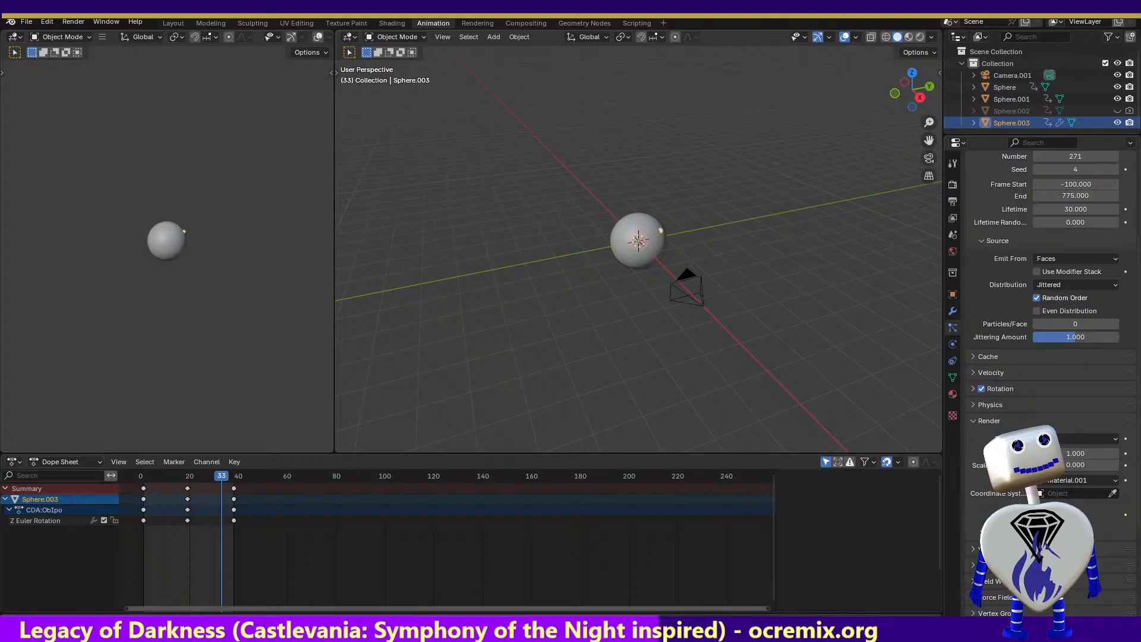
pyautogui.click(997, 532)
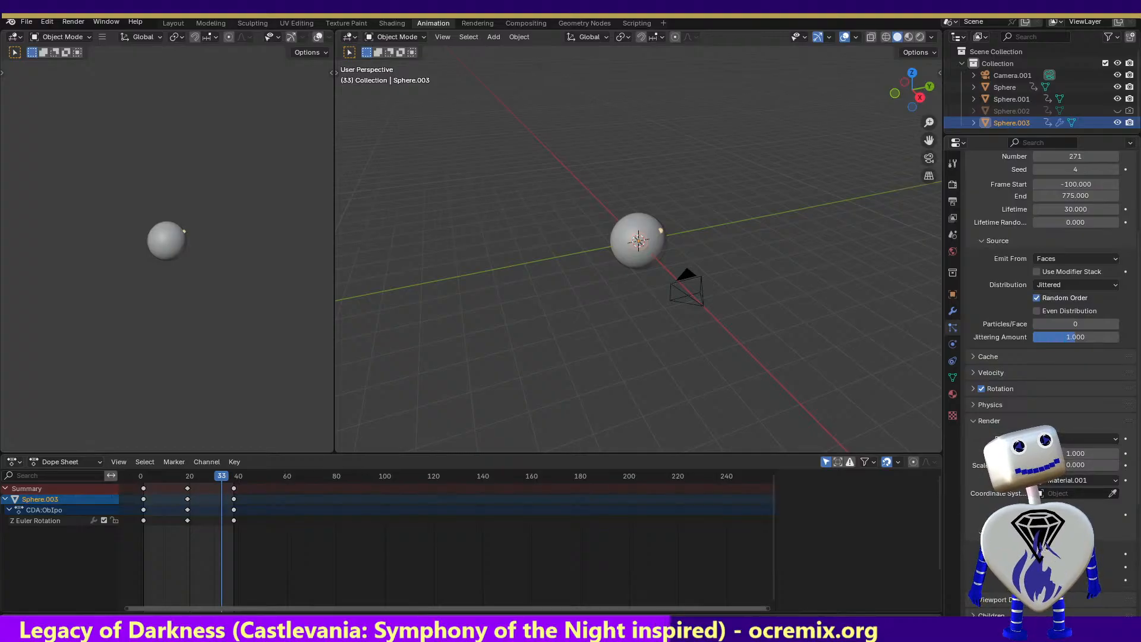
pyautogui.click(1129, 531)
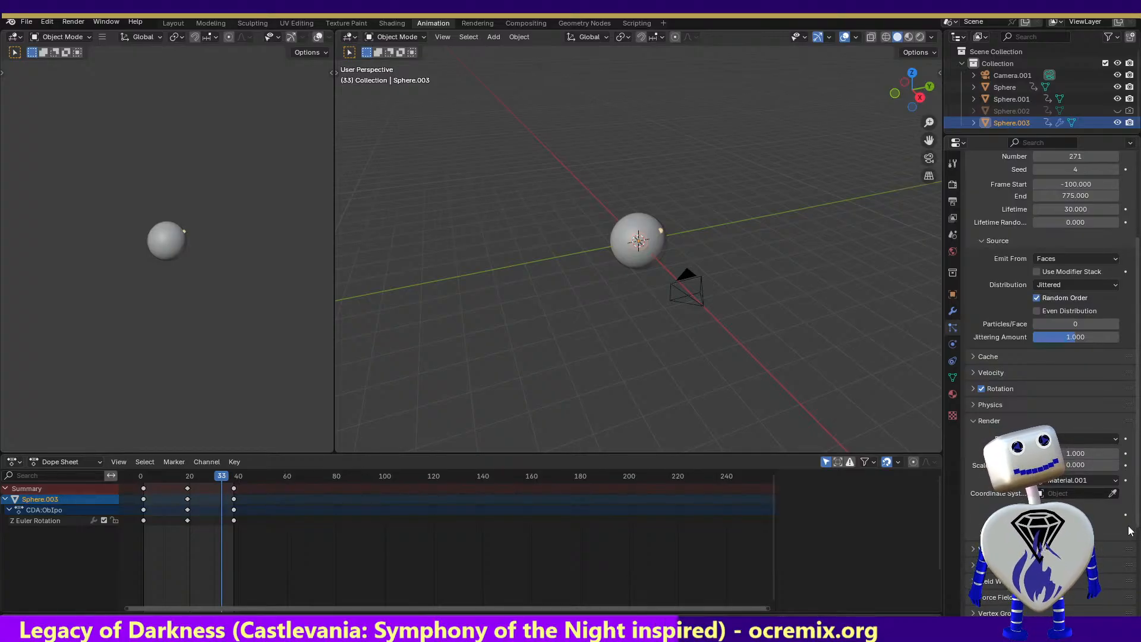
pyautogui.click(1028, 549)
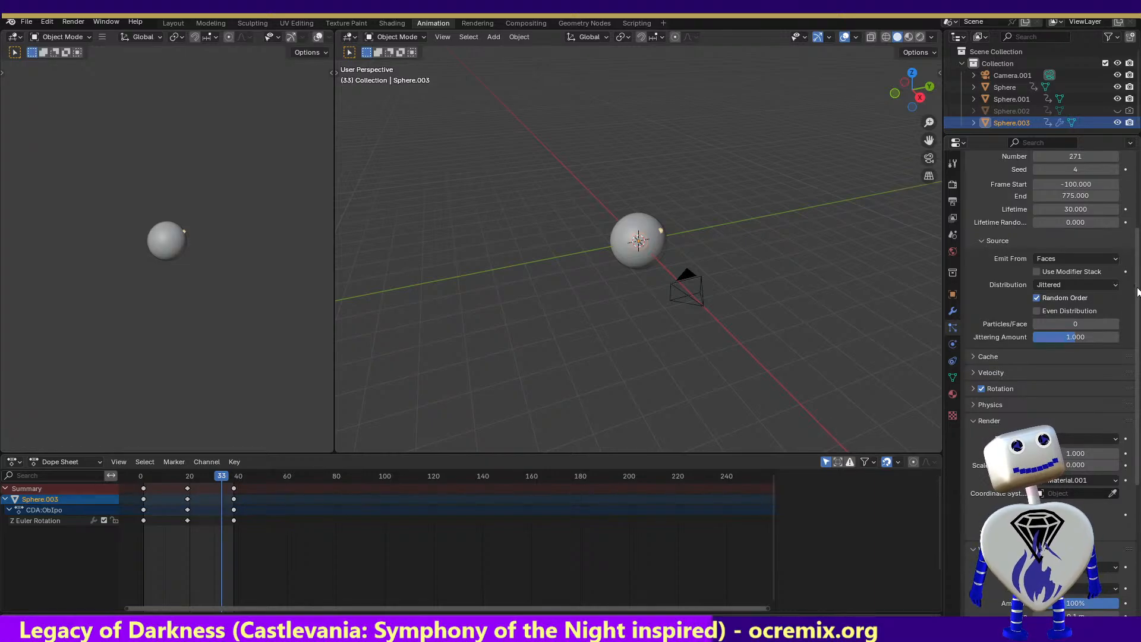
pyautogui.moveTo(1138, 291); pyautogui.dragTo(1137, 392)
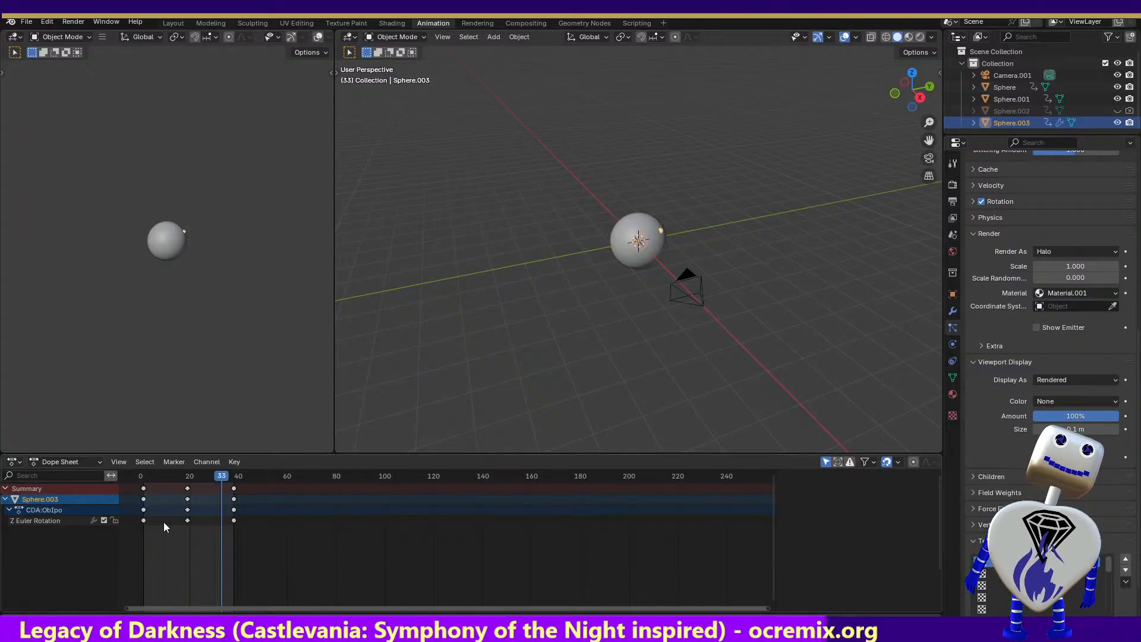
# With Camera.001 selected and the viewport in top orthographic view, render frame 33 to check the sphere, and close the render
pyautogui.click(673, 298)
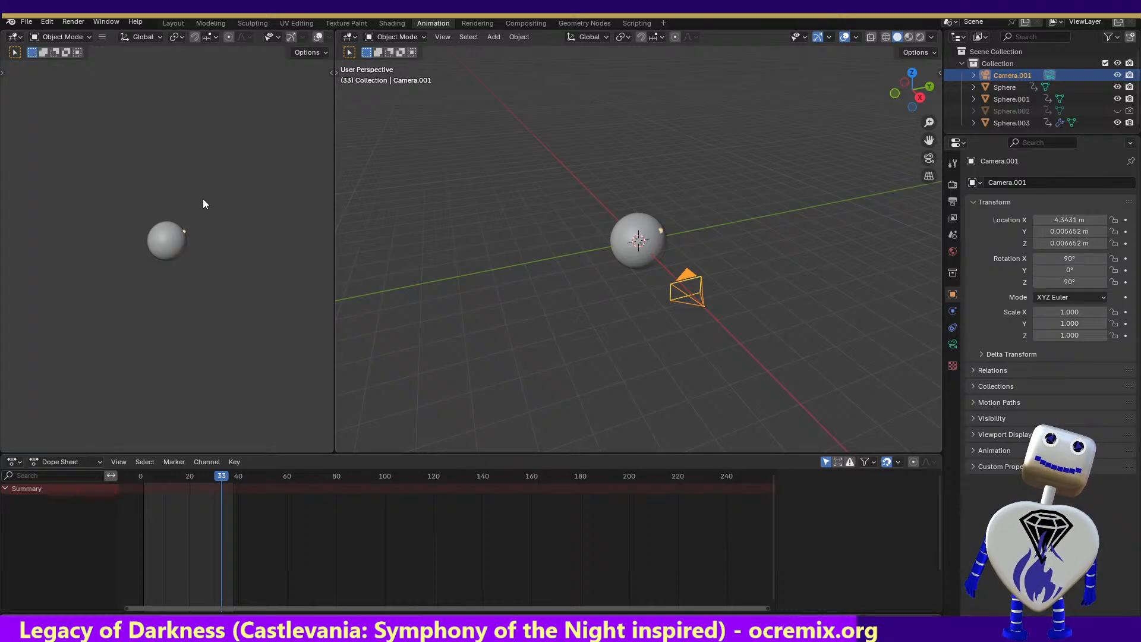
pyautogui.click(80, 22)
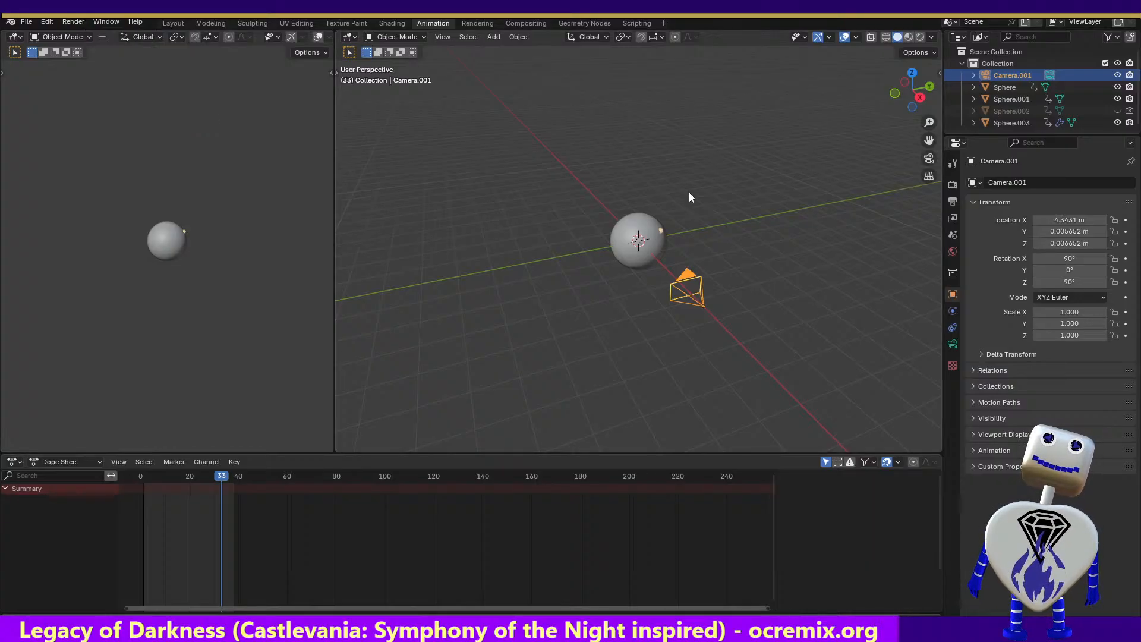
pyautogui.click(929, 89)
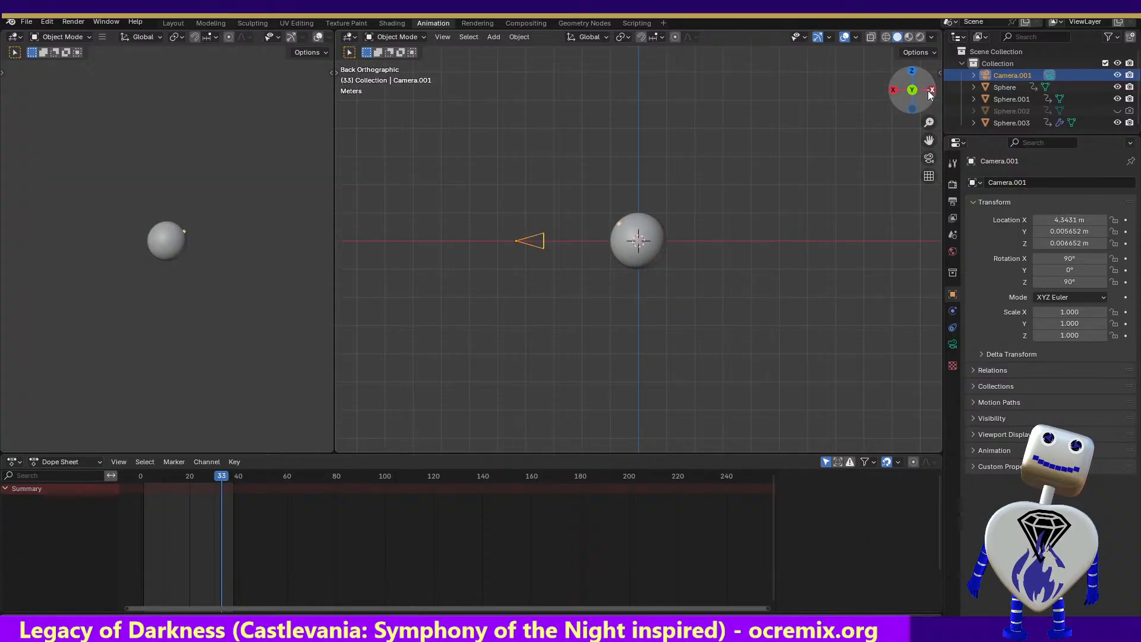
pyautogui.click(912, 76)
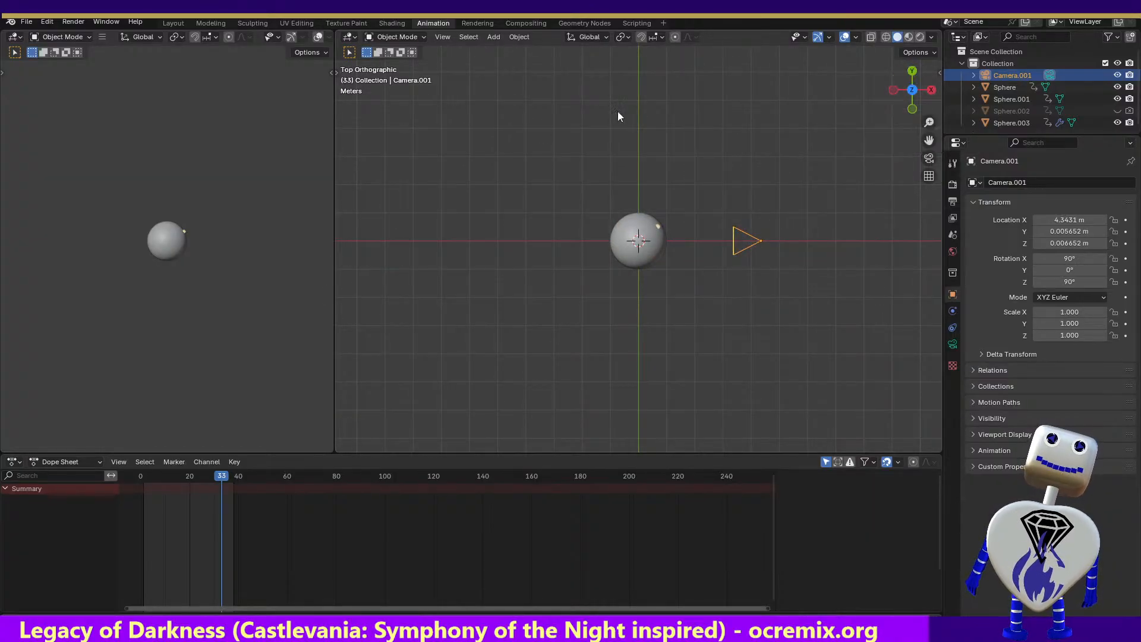
pyautogui.click(26, 21)
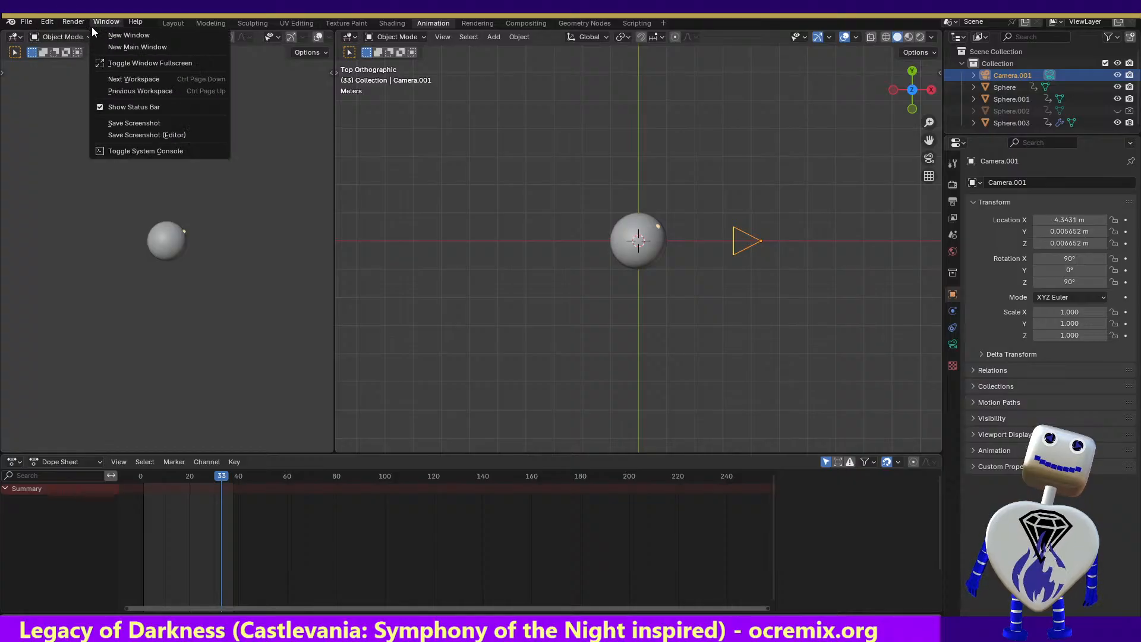
pyautogui.click(70, 37)
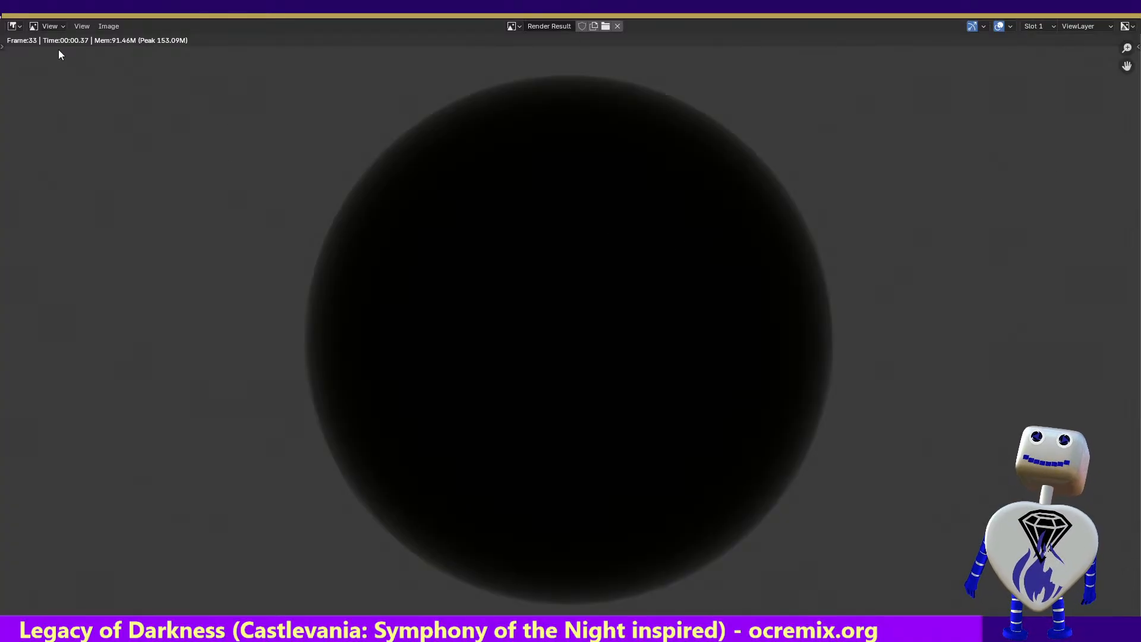
pyautogui.press('Escape')
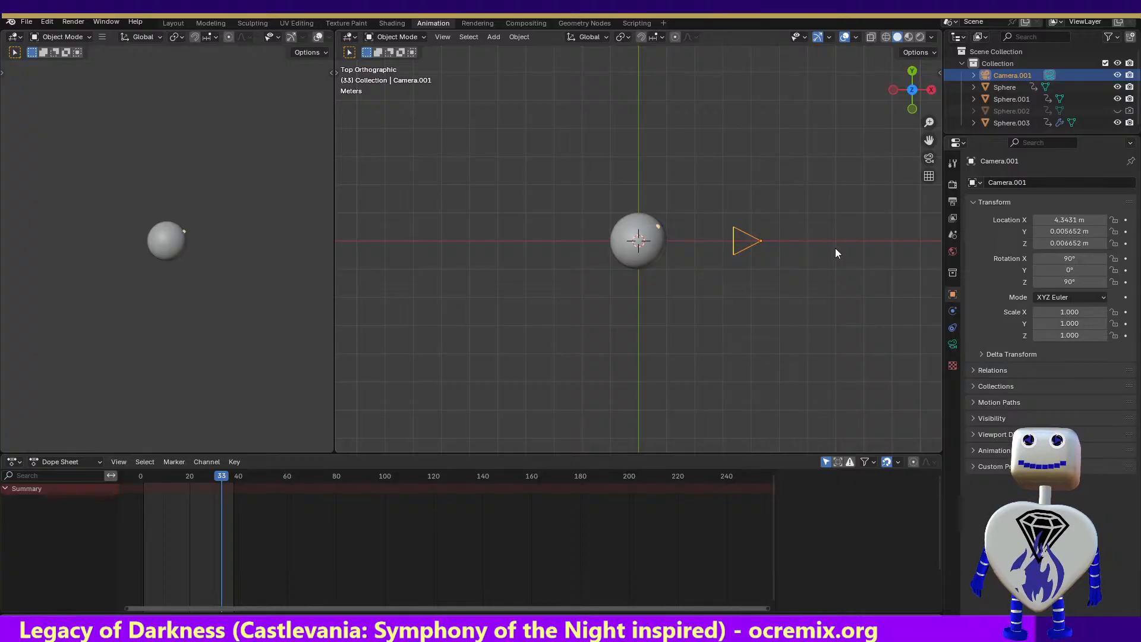
# Examine Camera.001's Visibility, Motion Paths, Collections, Relations and Delta Transform settings
pyautogui.click(969, 419)
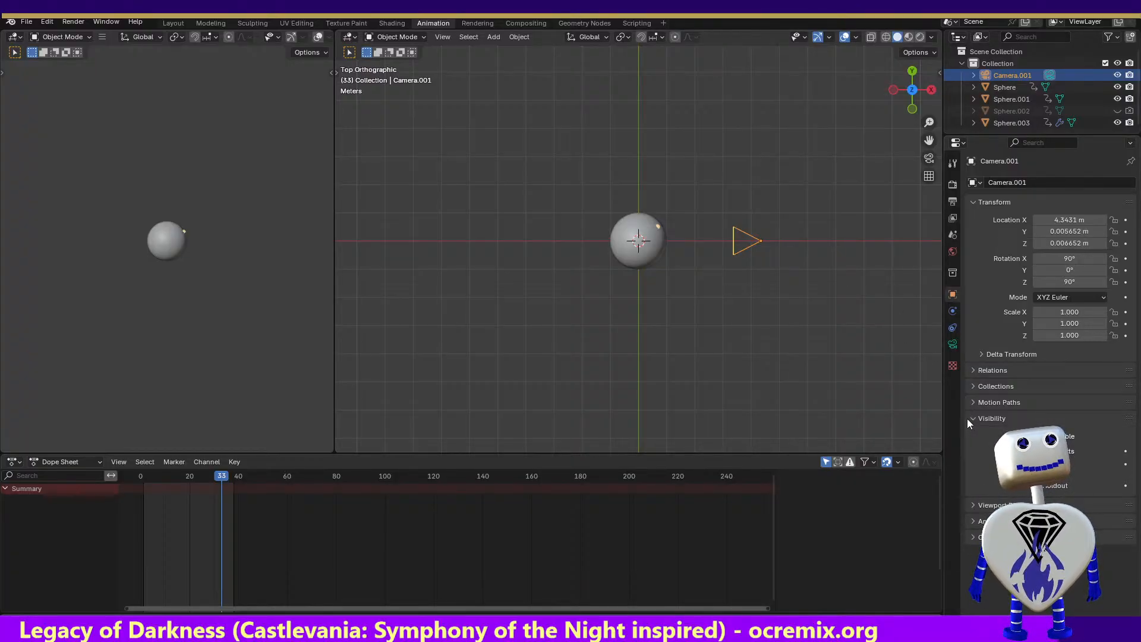
pyautogui.click(971, 400)
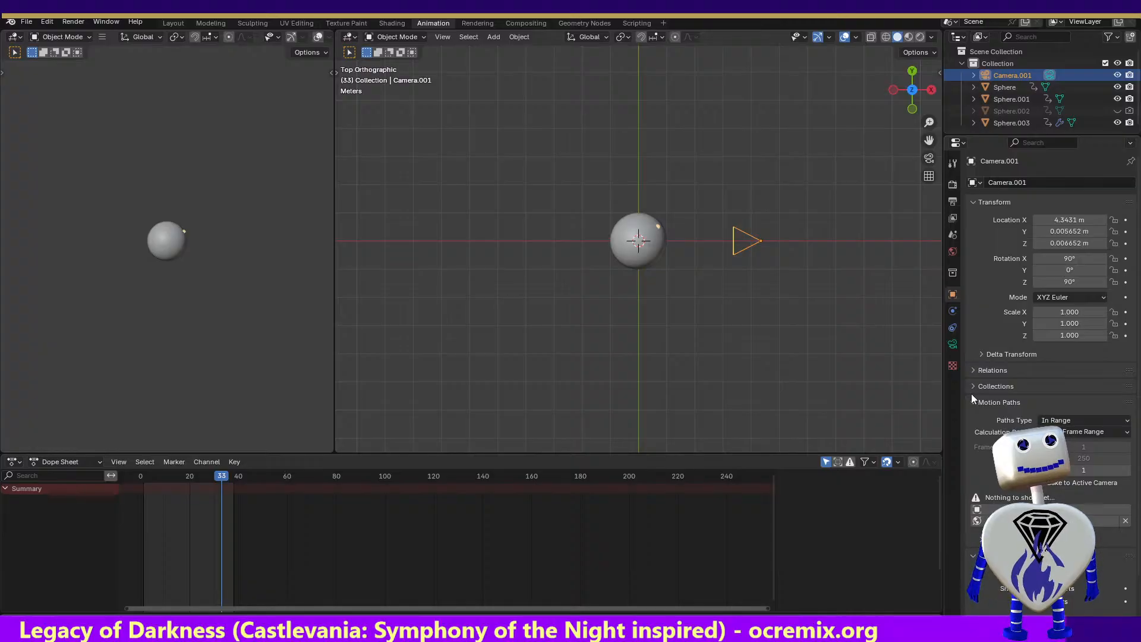
pyautogui.click(972, 388)
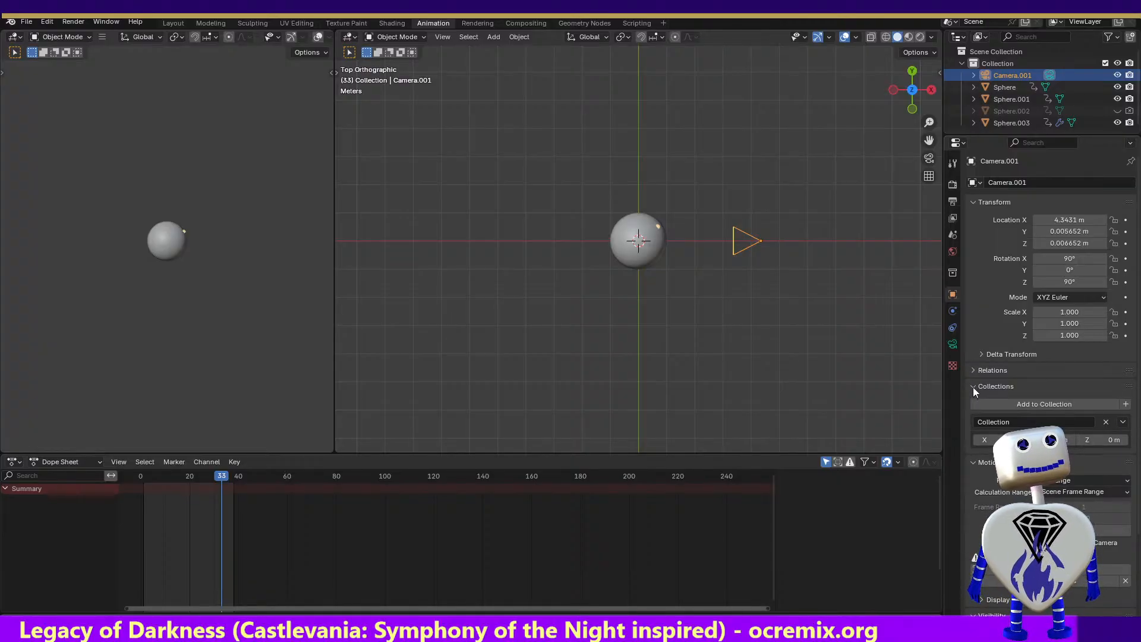
pyautogui.click(973, 369)
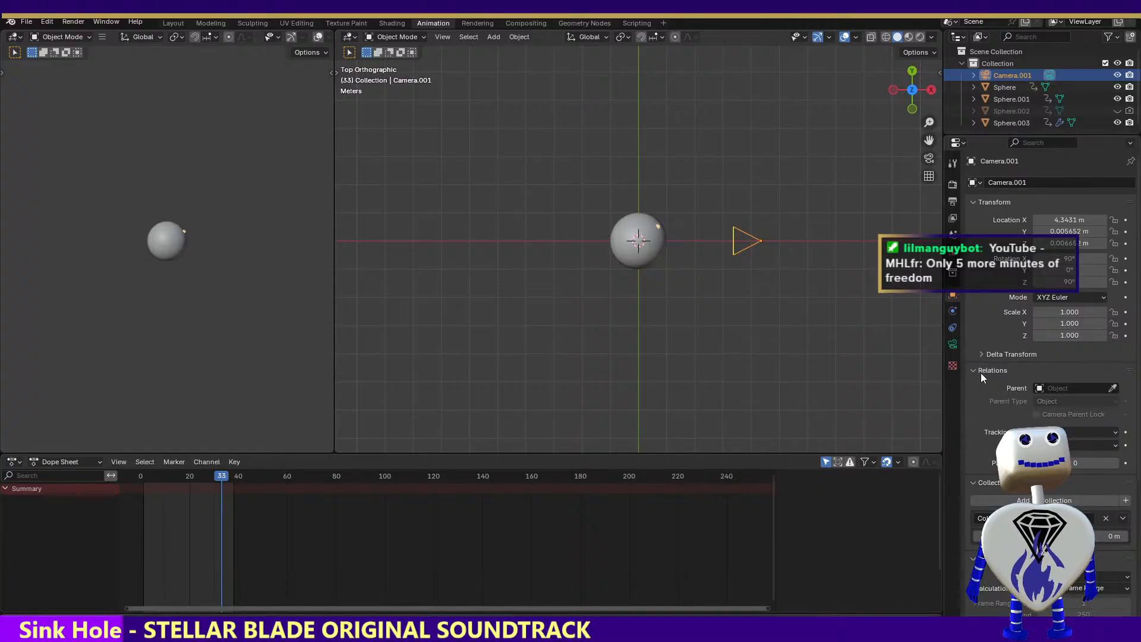
pyautogui.click(984, 355)
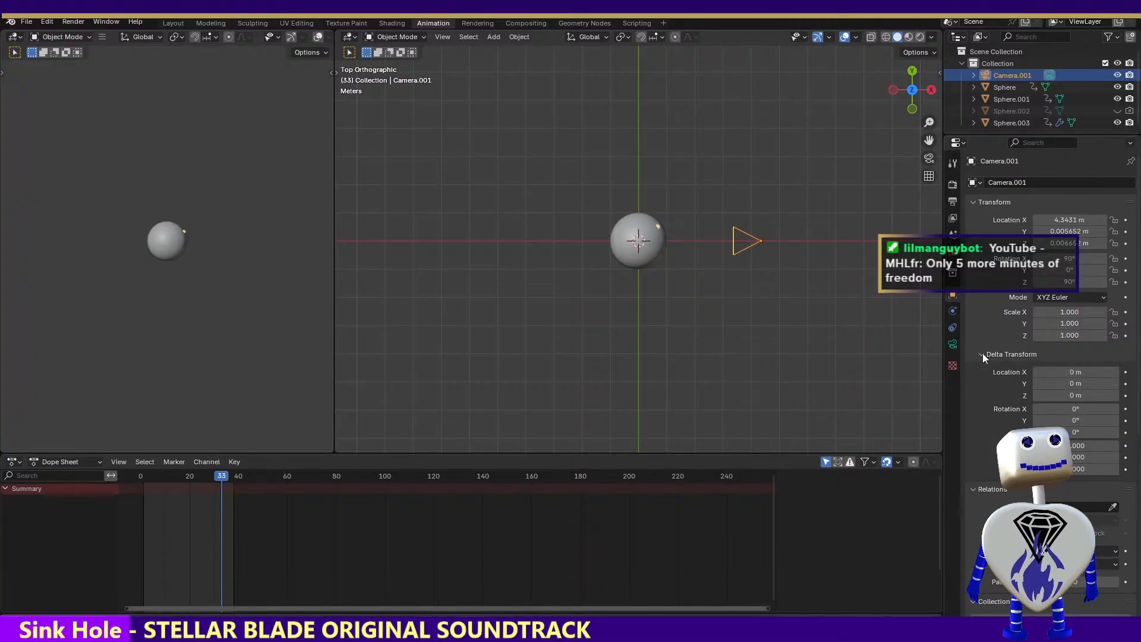
# Examine Camera.001's lens, constraint and transform settings, plus the collection, world and scene properties
pyautogui.click(947, 346)
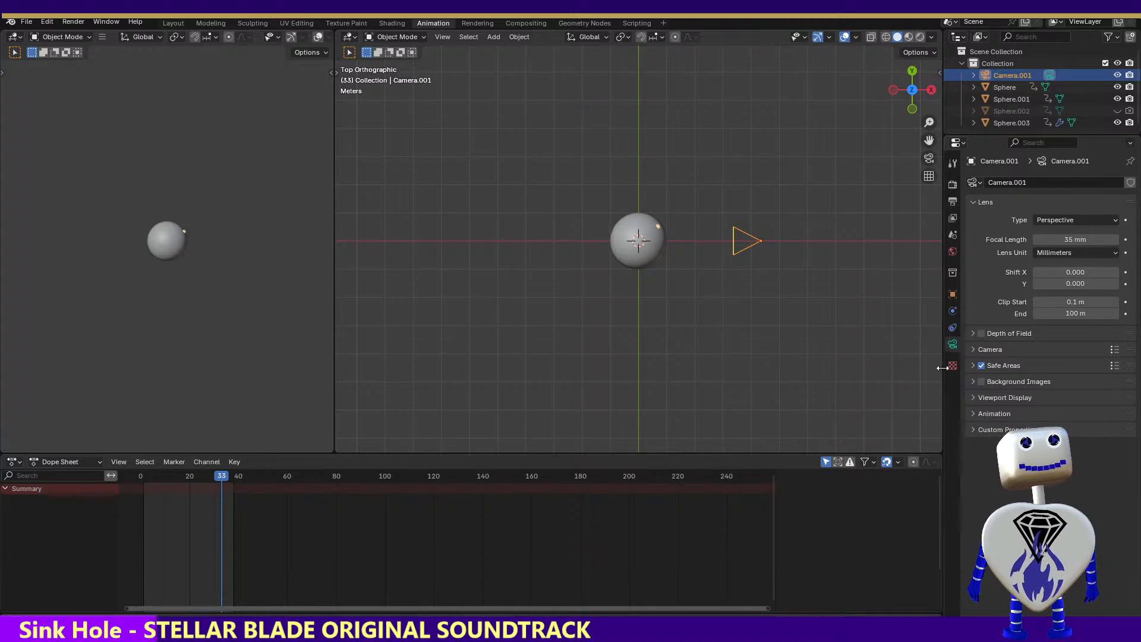
pyautogui.click(952, 366)
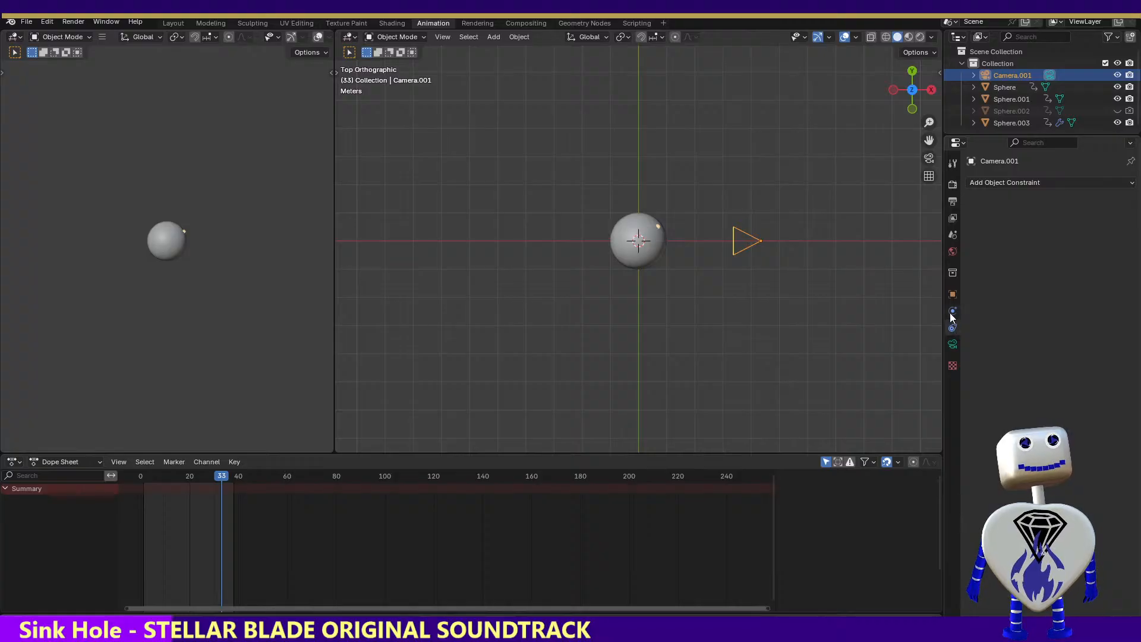
pyautogui.click(952, 294)
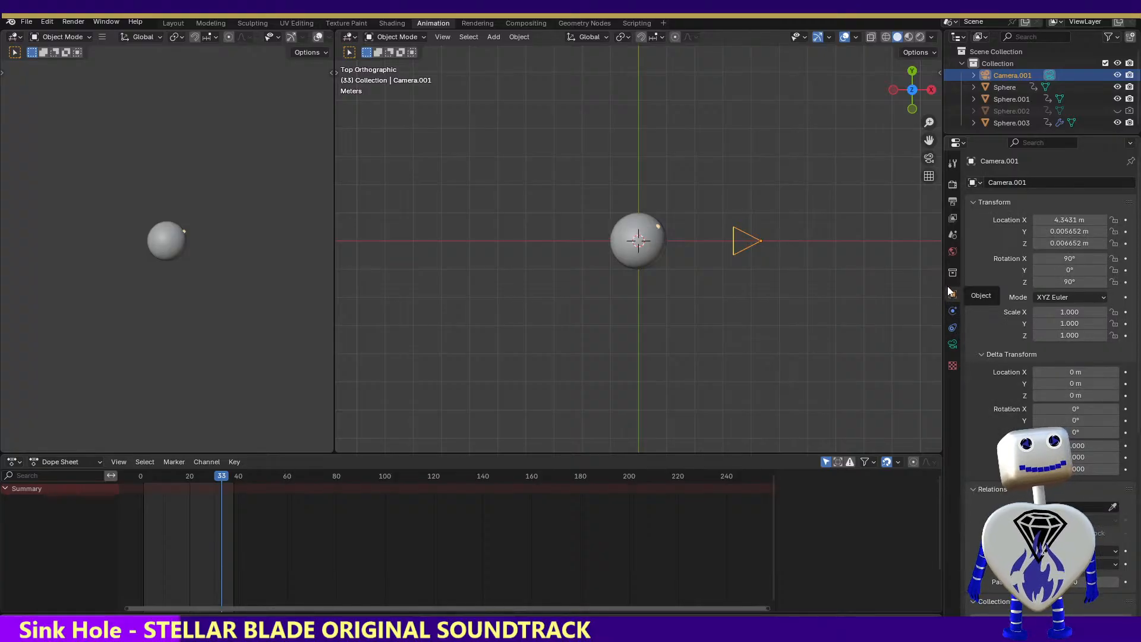
pyautogui.click(953, 274)
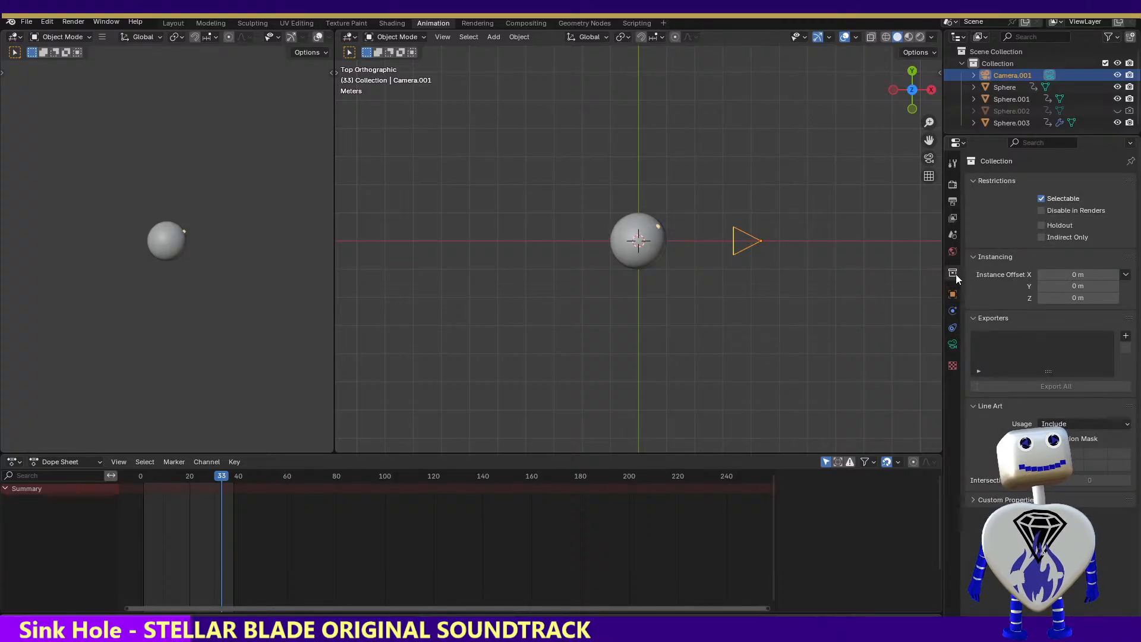
pyautogui.click(952, 251)
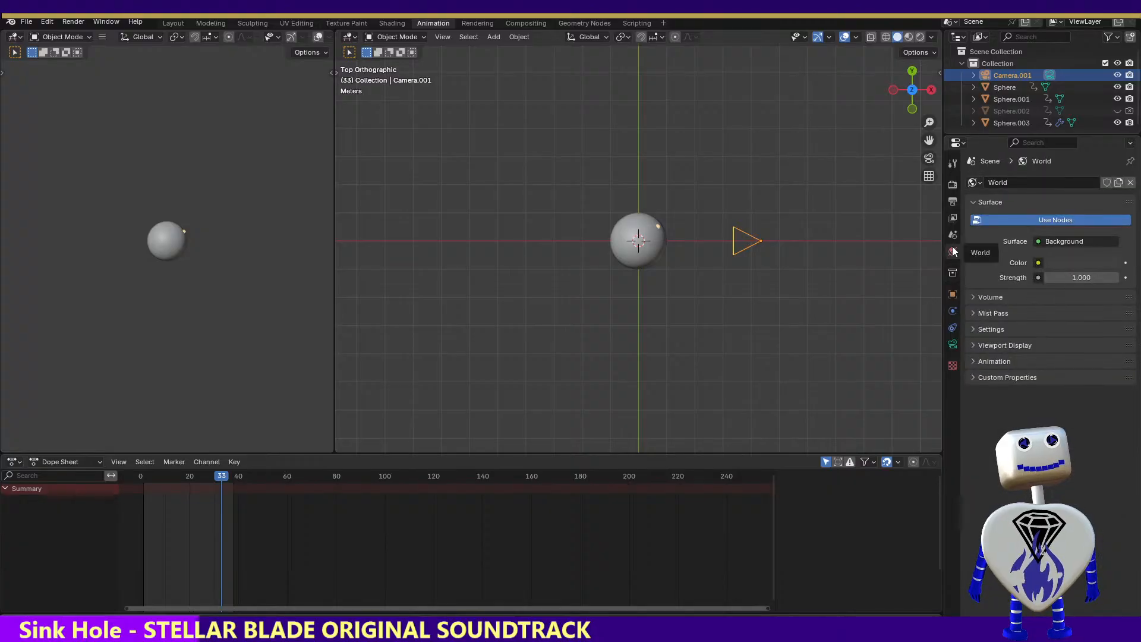
pyautogui.click(952, 234)
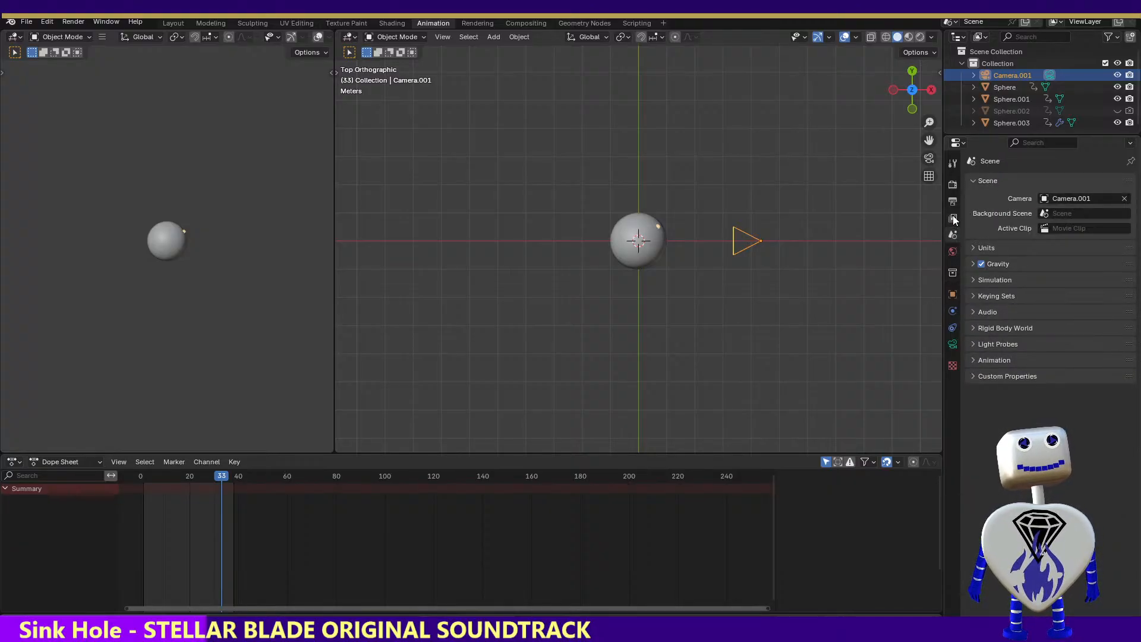
# Enable the Diffuse Light, Specular Light and Volume Light passes for the view layer
pyautogui.click(953, 219)
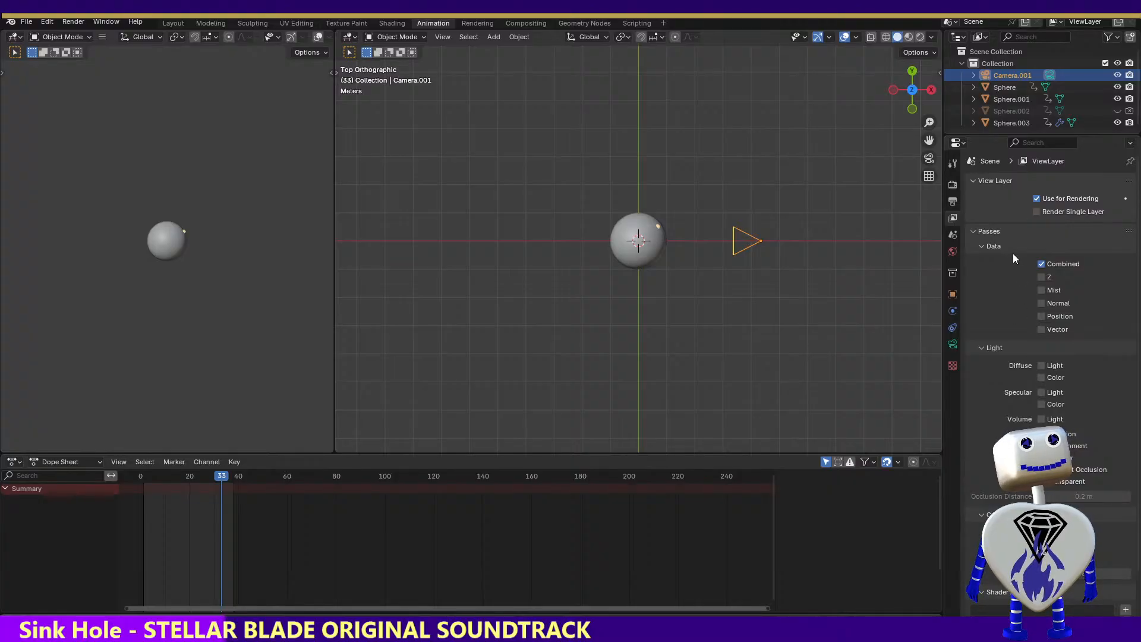
pyautogui.click(1040, 366)
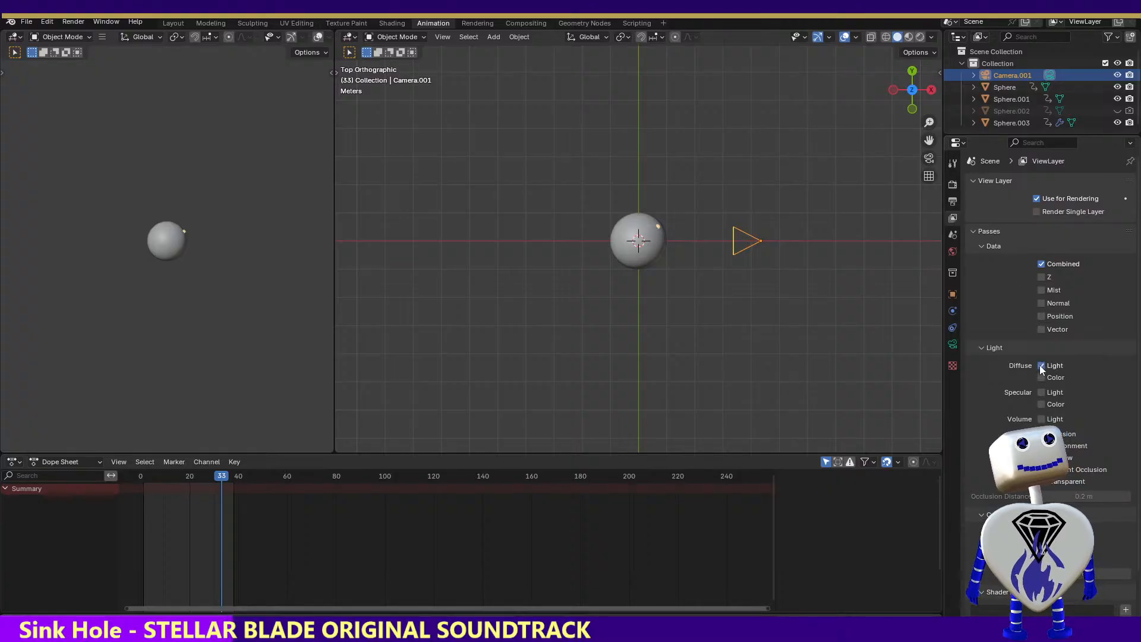
pyautogui.click(1040, 391)
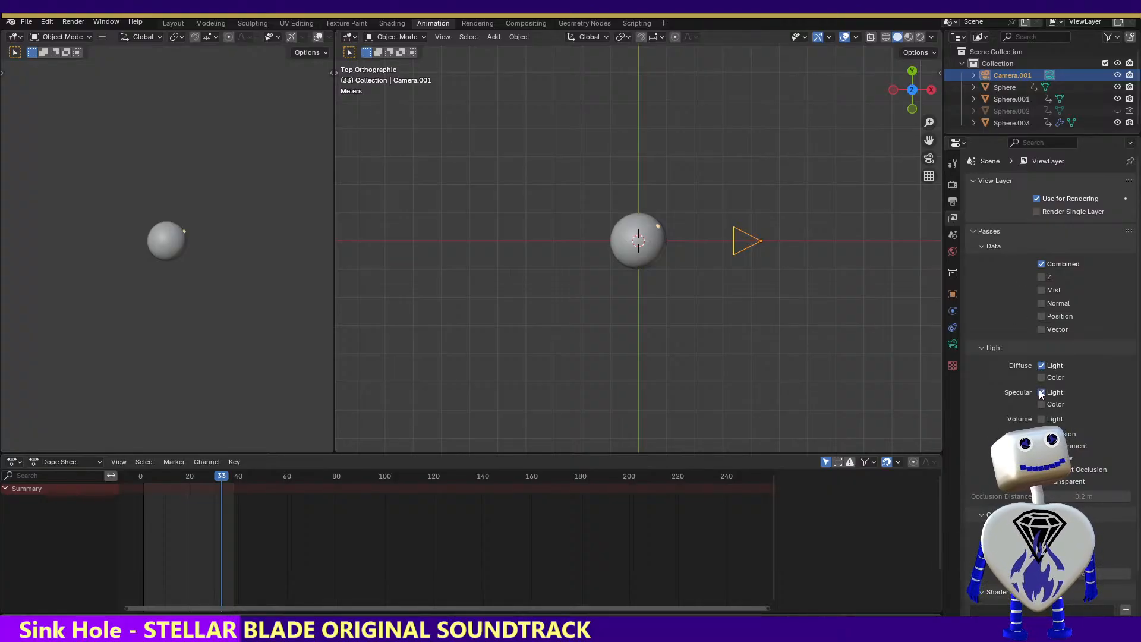
pyautogui.click(1042, 419)
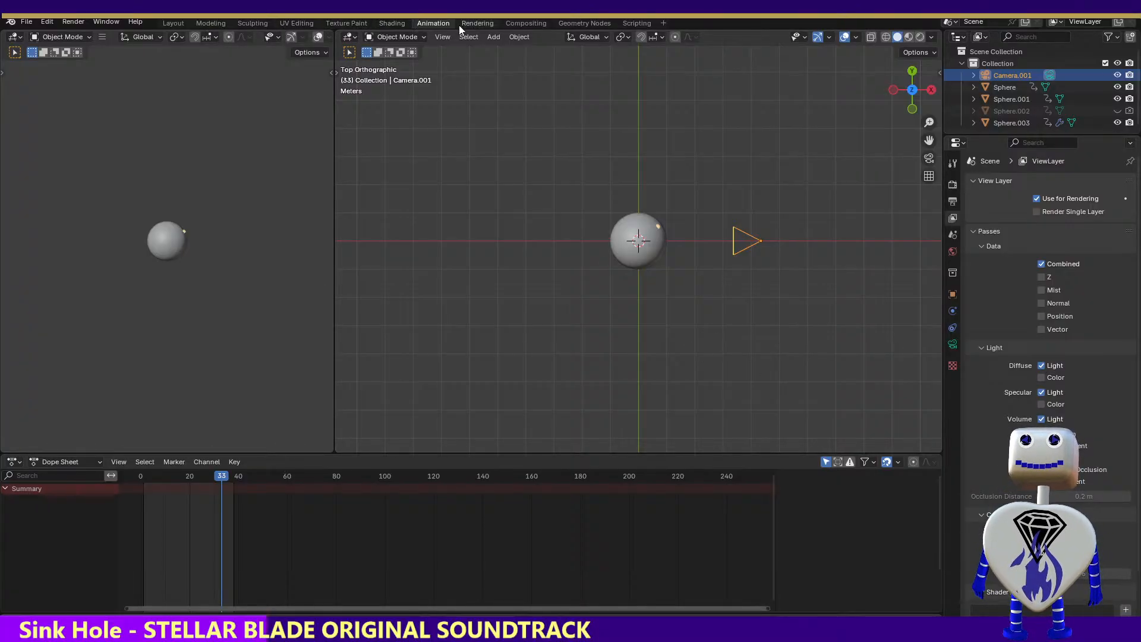
# Render frame 33 to check the sphere with the light passes enabled, and close the render
pyautogui.click(48, 36)
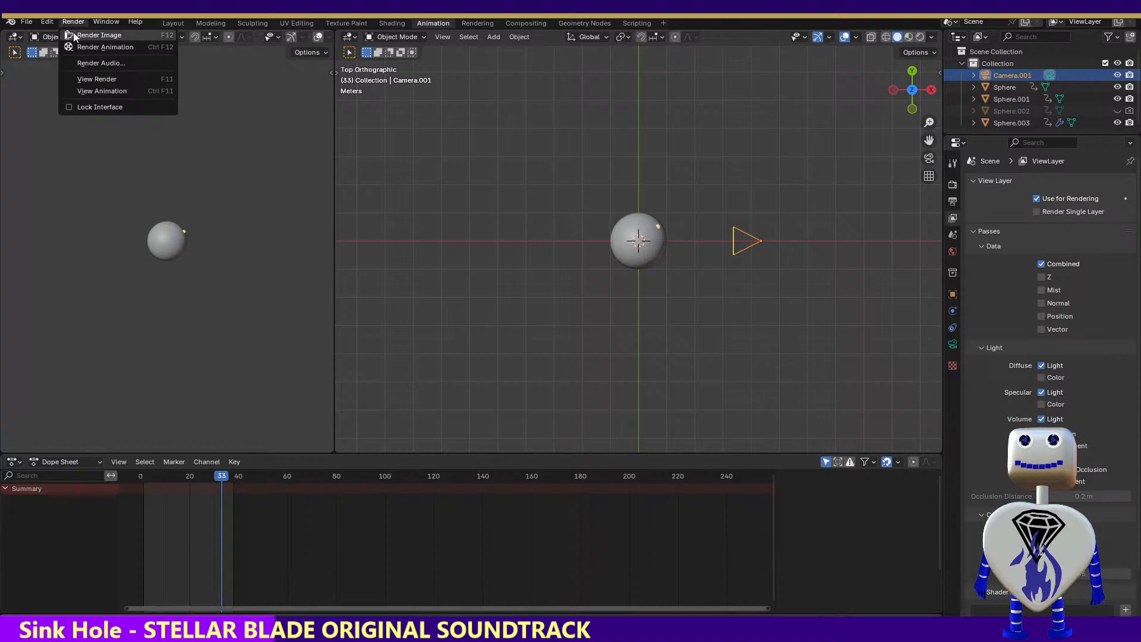
pyautogui.click(75, 34)
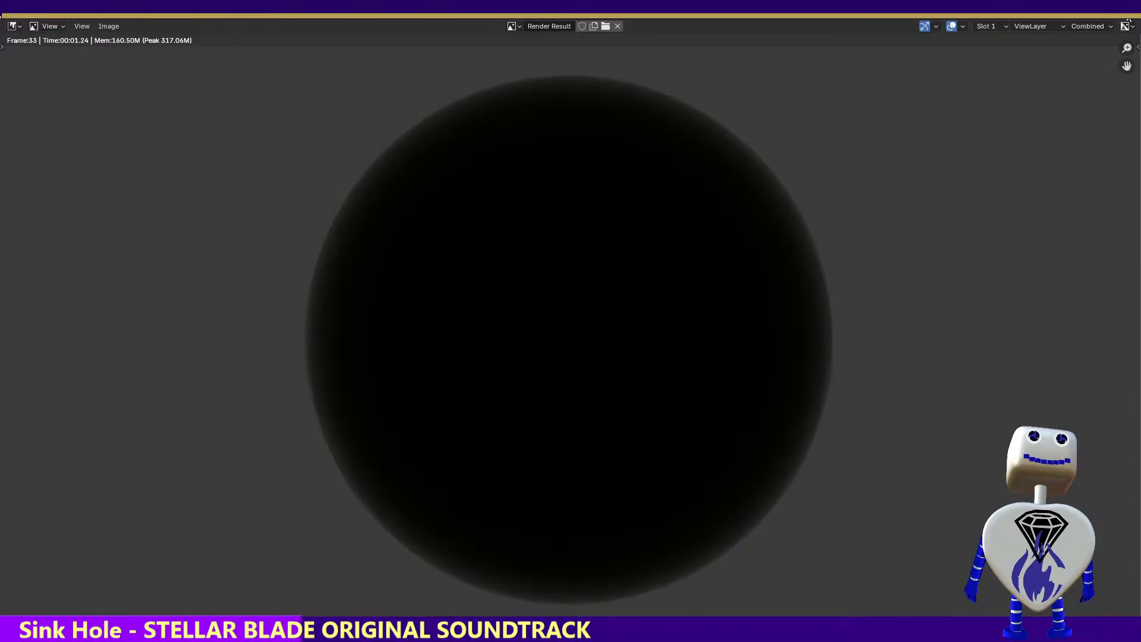
pyautogui.press('Escape')
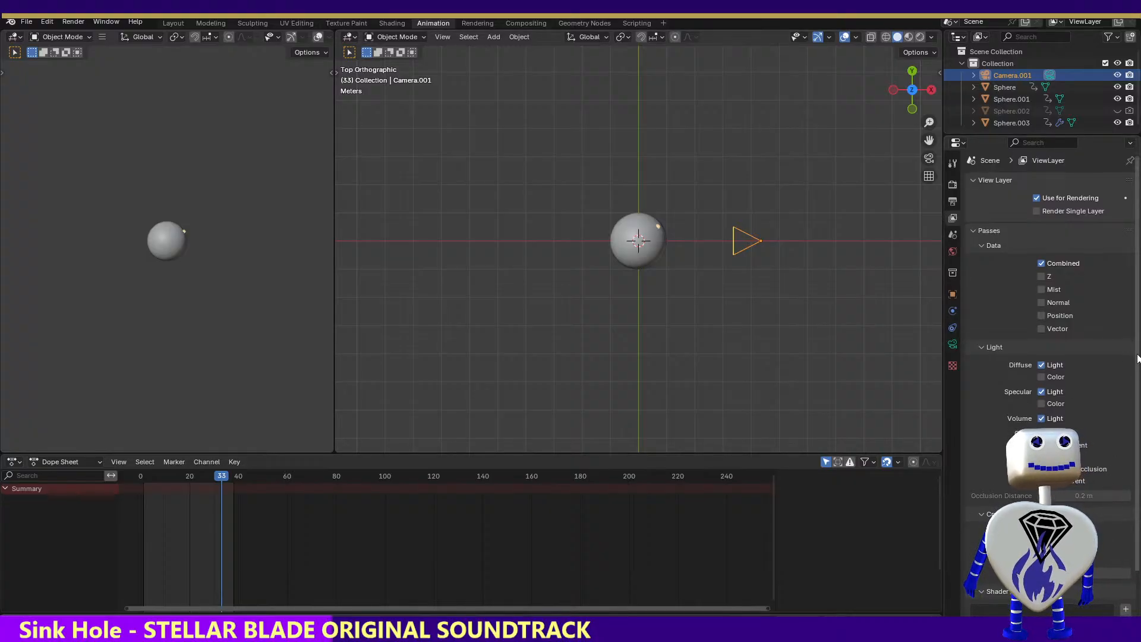
# Look over the remaining view layer passes, select Sphere.003 and move the playhead to frame 8
pyautogui.scroll(-3, 1126, 454)
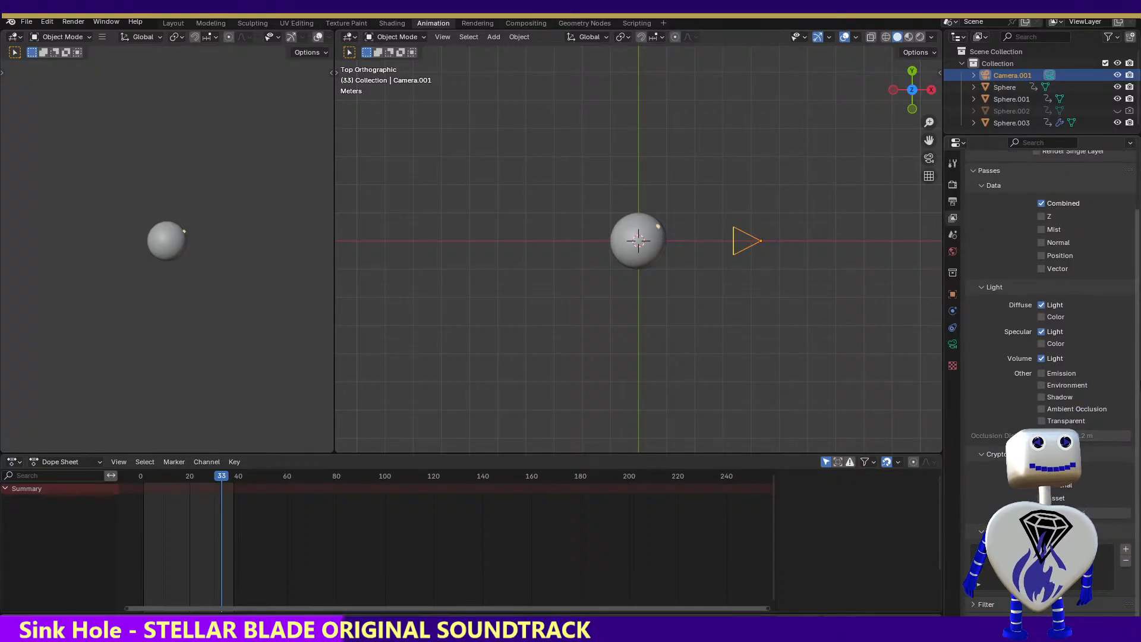
pyautogui.moveTo(1136, 355); pyautogui.dragTo(1135, 352)
pyautogui.scroll(3, 1136, 356)
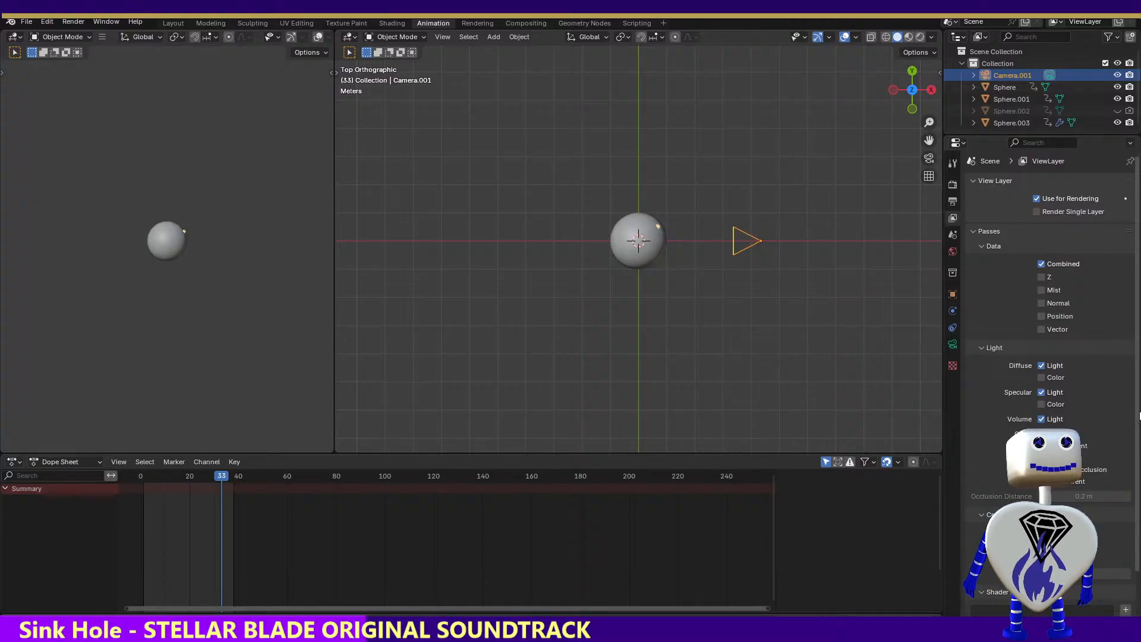
pyautogui.scroll(-3, 1129, 504)
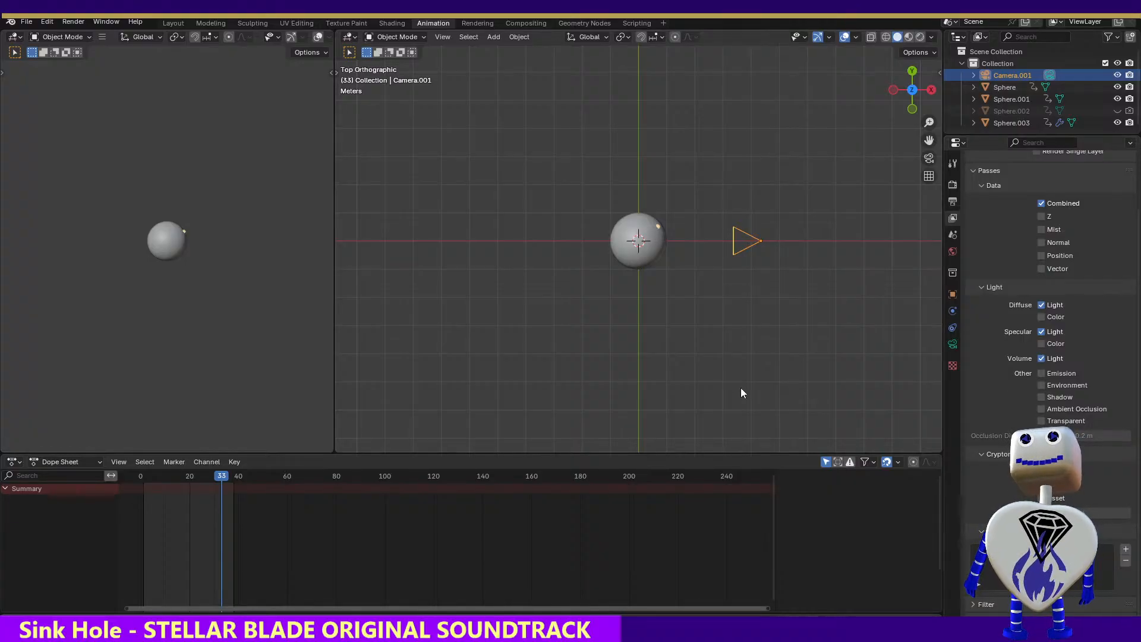
pyautogui.click(658, 230)
pyautogui.click(658, 229)
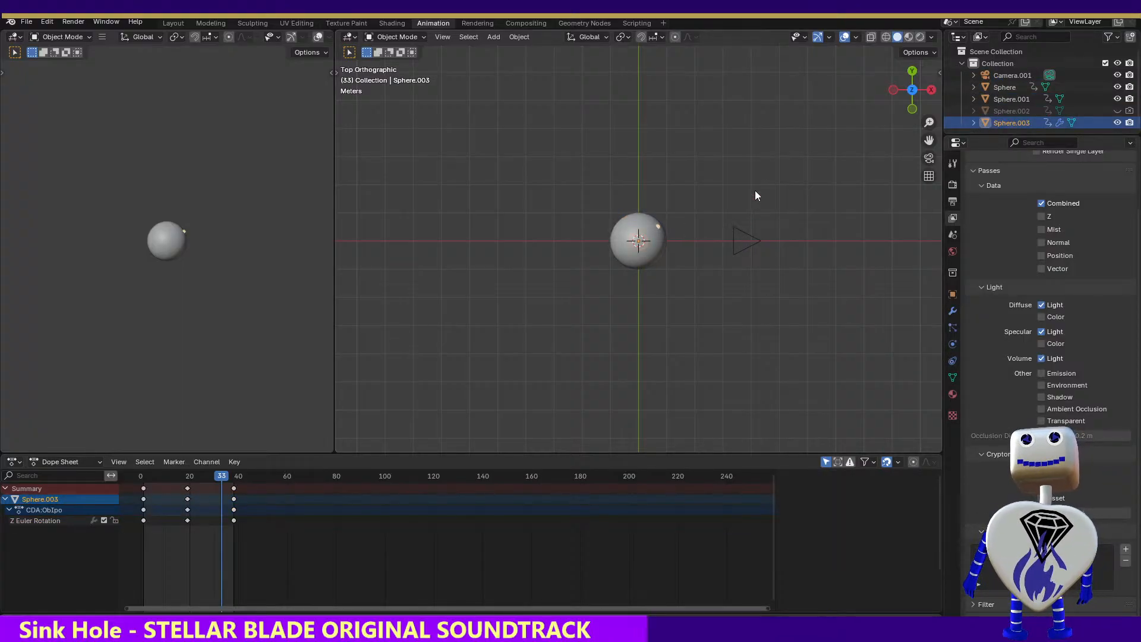
pyautogui.click(230, 478)
pyautogui.moveTo(235, 480); pyautogui.dragTo(160, 455)
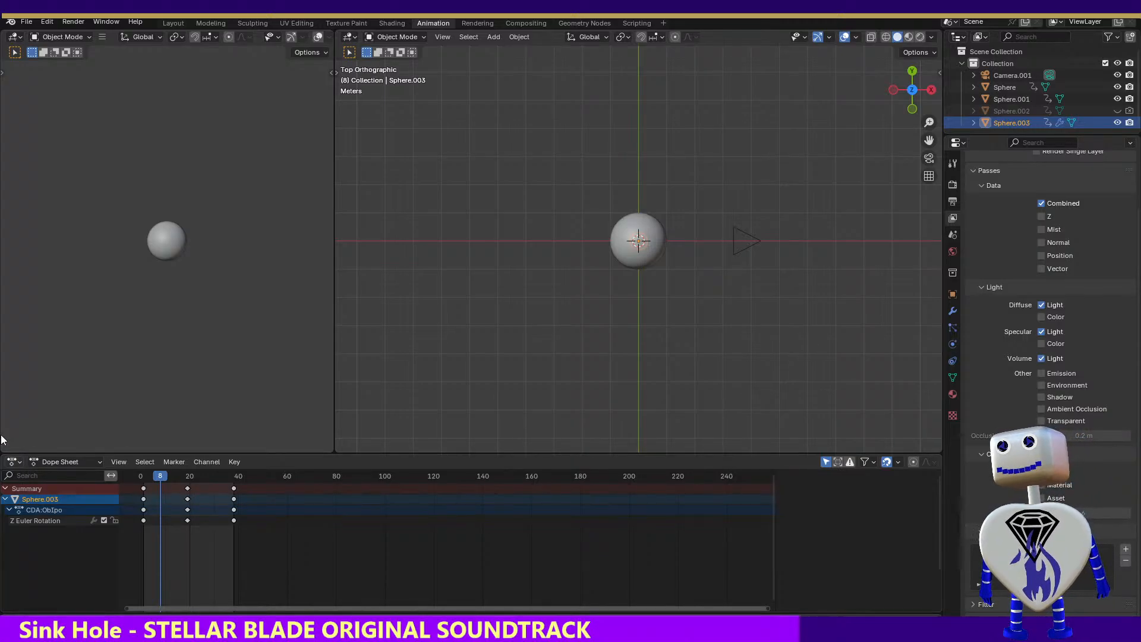
# With only Sphere.003 selected, examine the output, view layer, scene and collection properties
pyautogui.moveTo(546, 100); pyautogui.dragTo(716, 299)
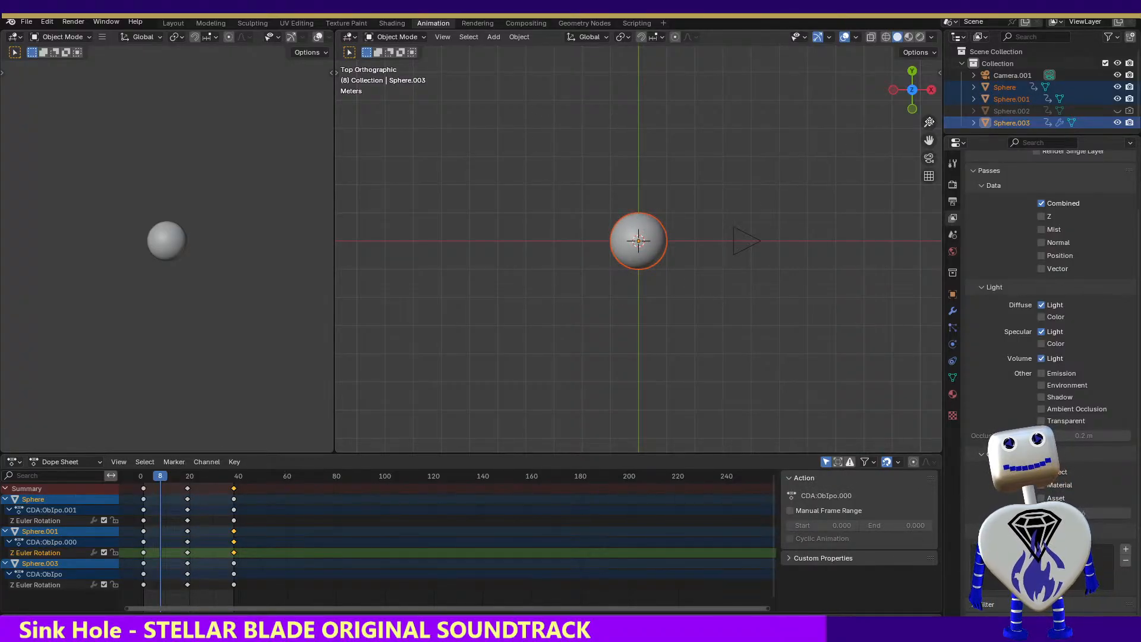
pyautogui.click(1020, 123)
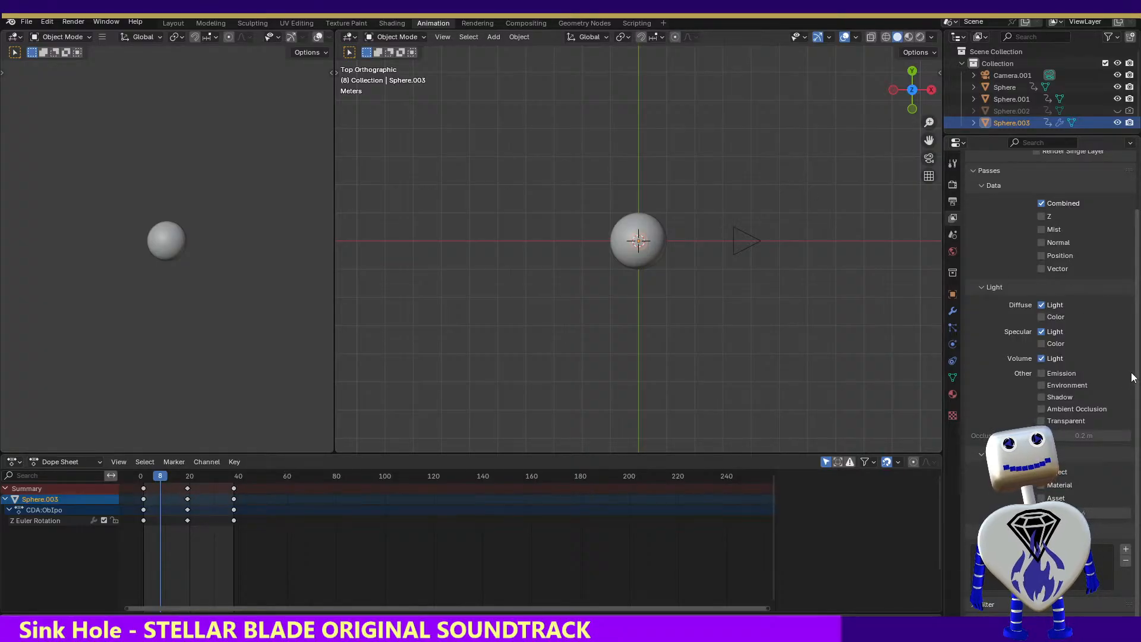
pyautogui.click(955, 165)
pyautogui.click(954, 202)
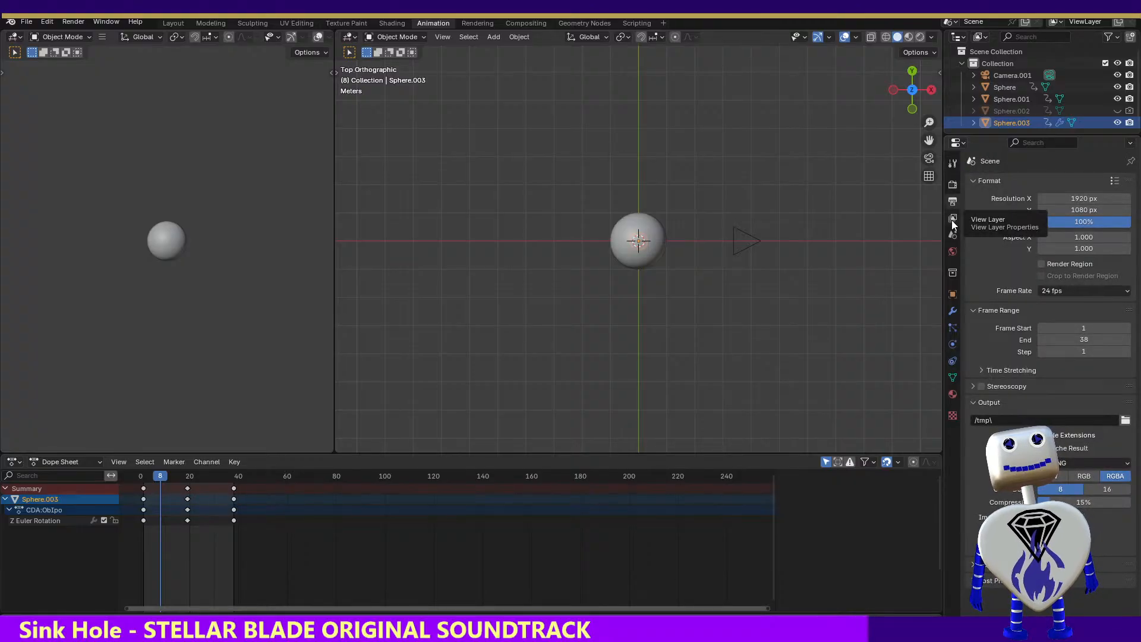
pyautogui.click(953, 221)
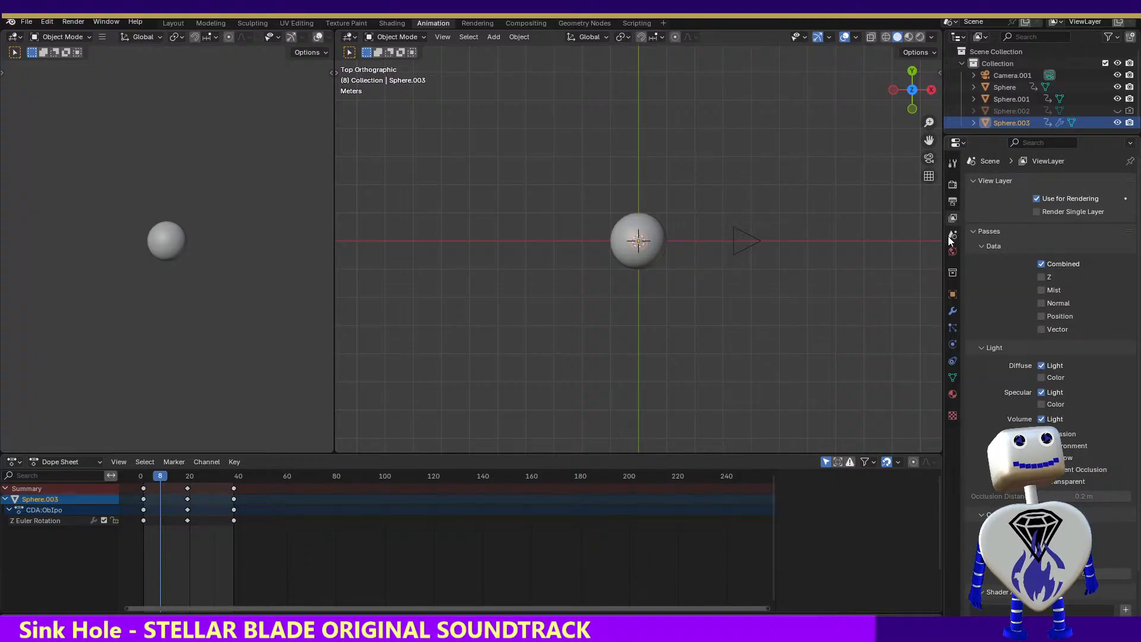
pyautogui.click(951, 236)
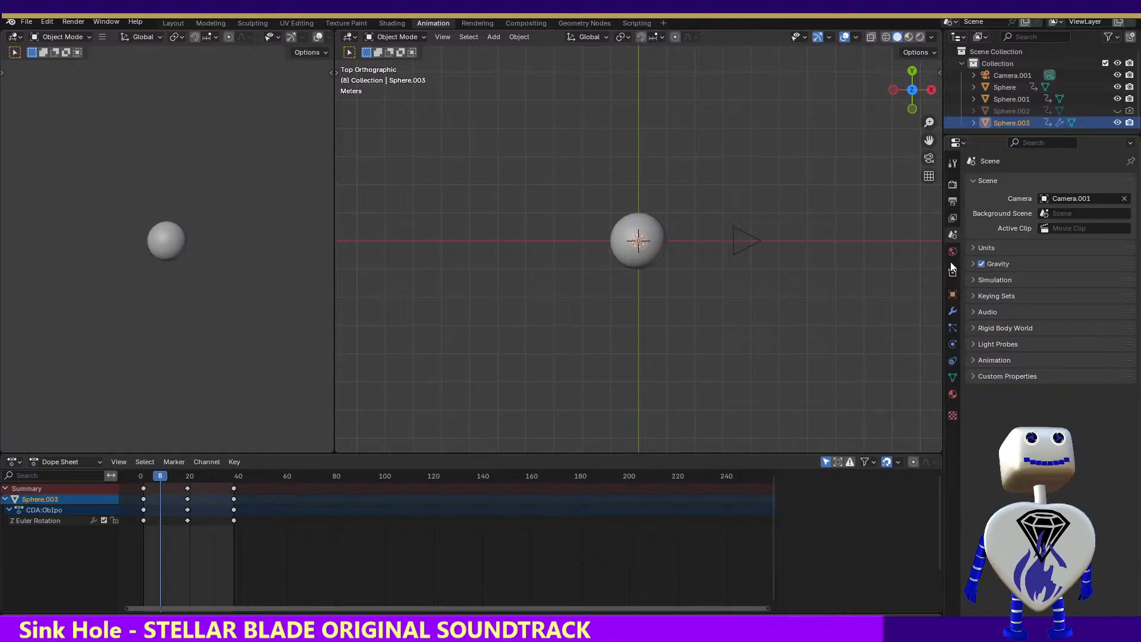
pyautogui.click(952, 271)
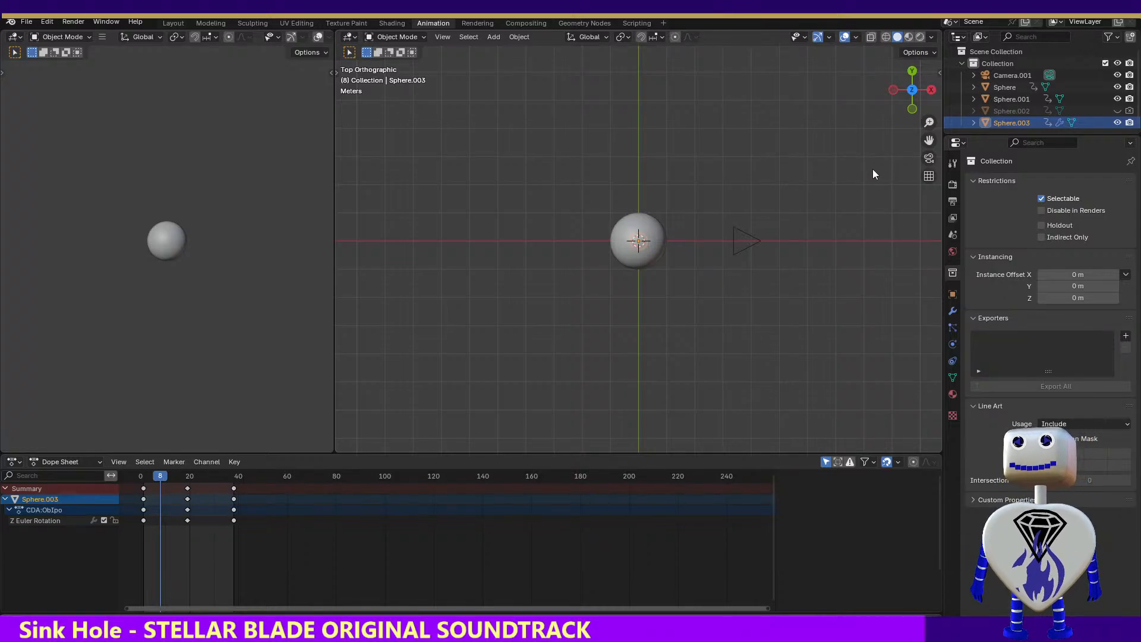
# Enable the Diffuse Color and Specular Color passes for the view layer
pyautogui.click(953, 218)
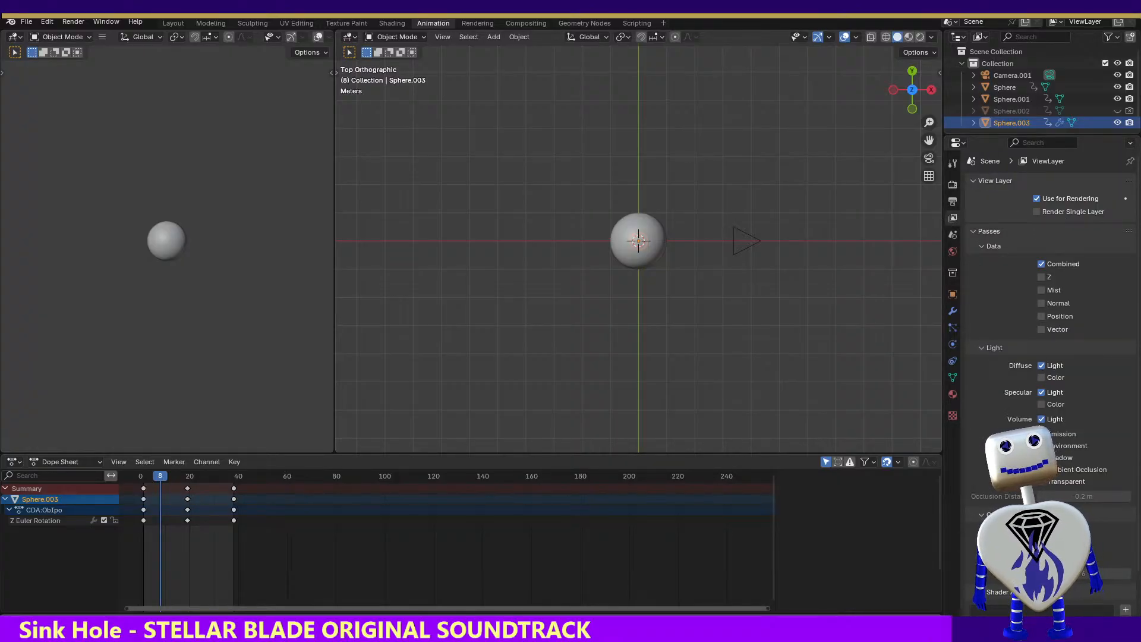
pyautogui.click(1040, 378)
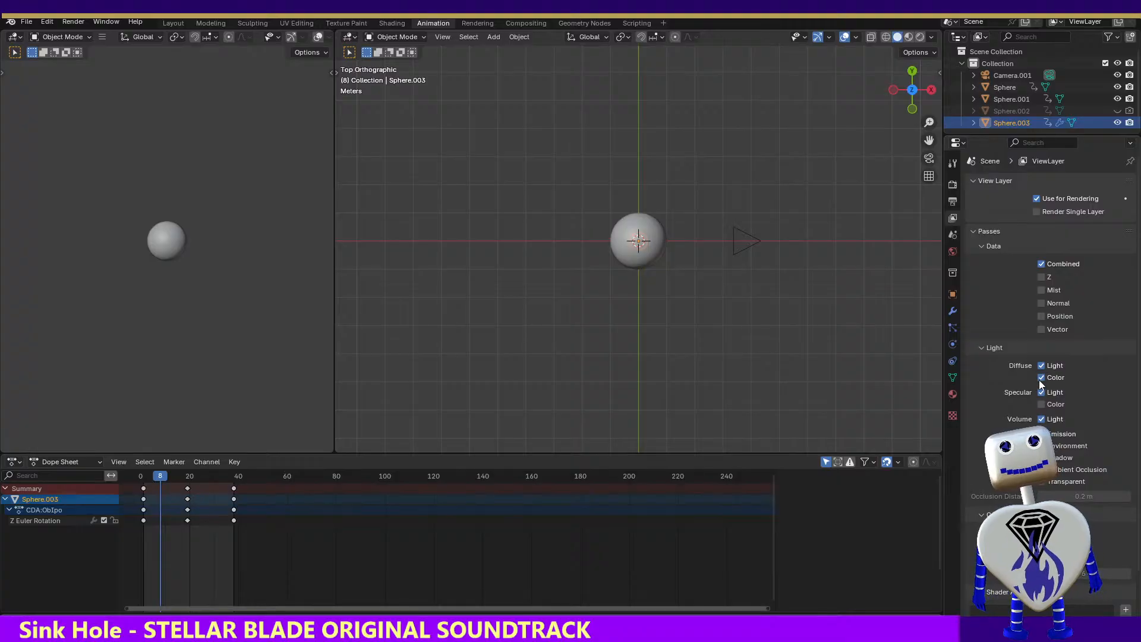
pyautogui.click(1043, 404)
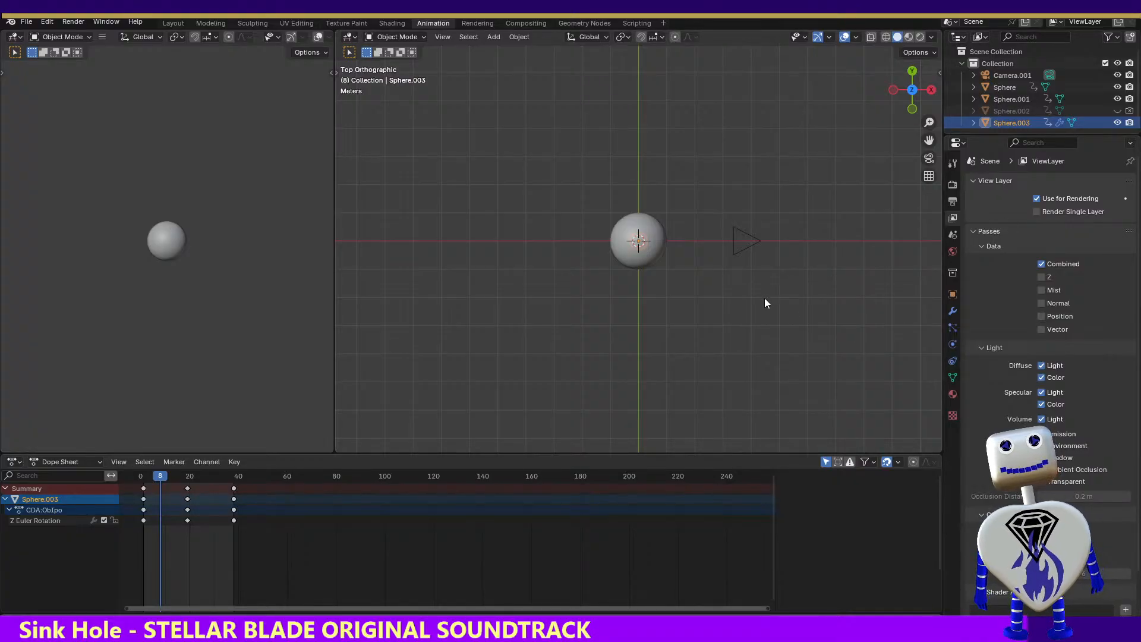
# Render frame 8 to check the sphere with the color passes enabled, and close the render
pyautogui.click(106, 22)
pyautogui.moveTo(73, 22)
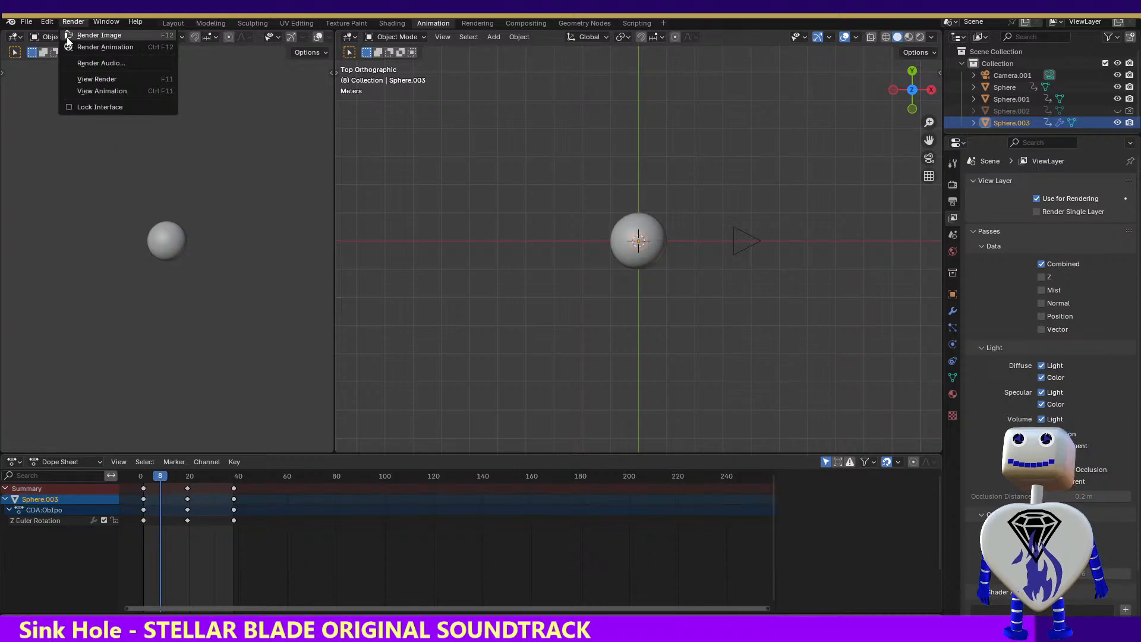
pyautogui.click(70, 46)
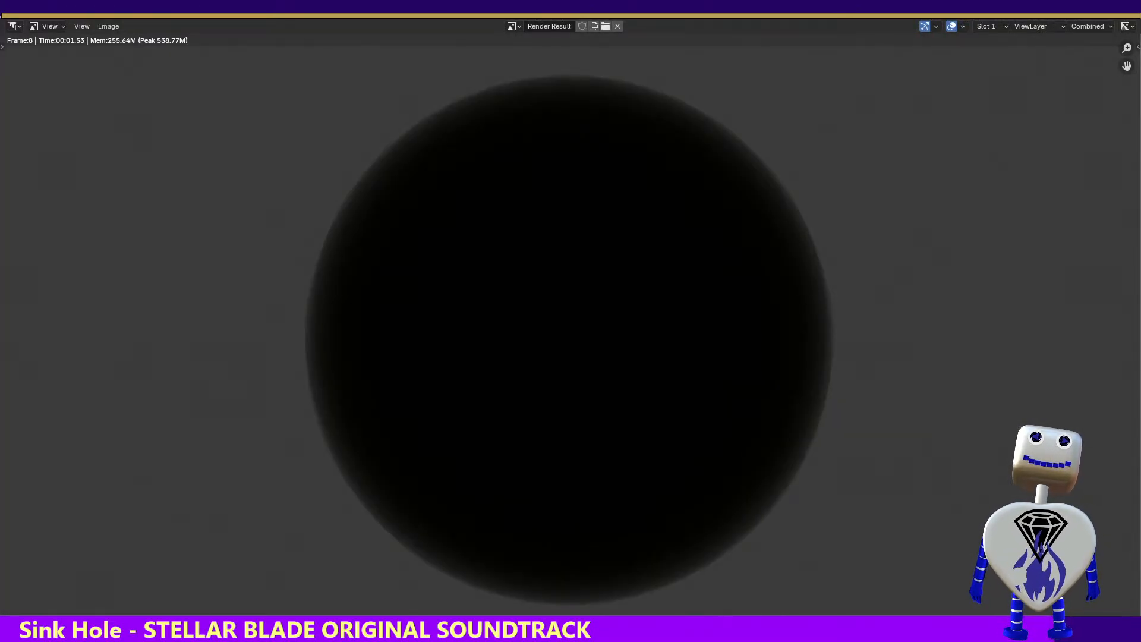
pyautogui.click(1122, 9)
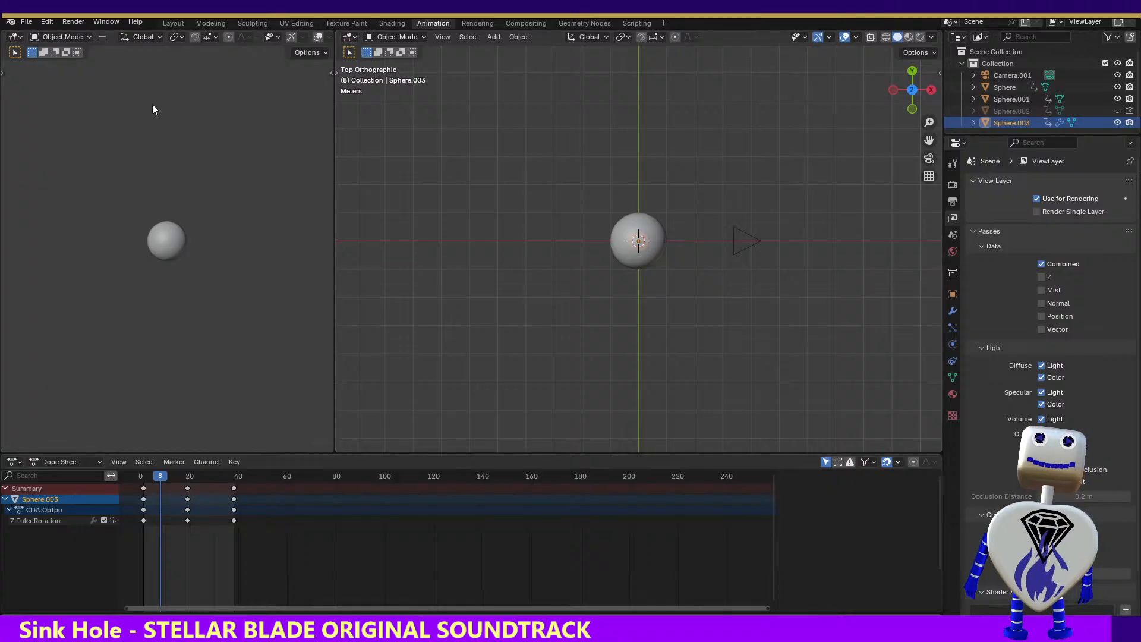
# Widen the top orthographic viewport, select Camera.001, and examine the scene's output and render settings
pyautogui.click(27, 21)
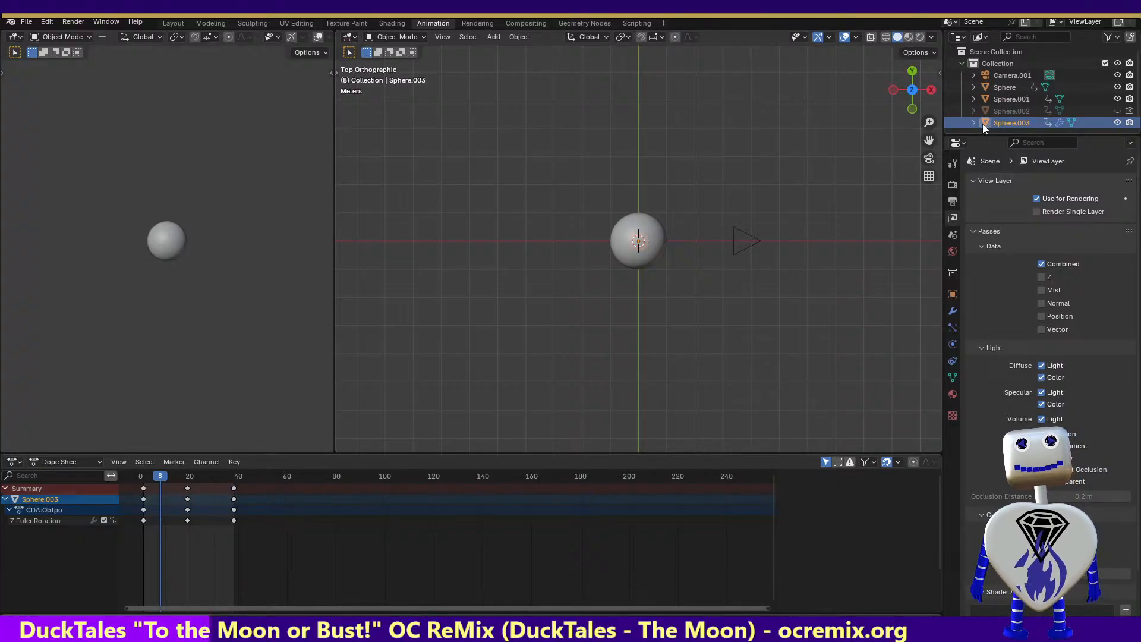
pyautogui.moveTo(331, 161); pyautogui.dragTo(142, 162)
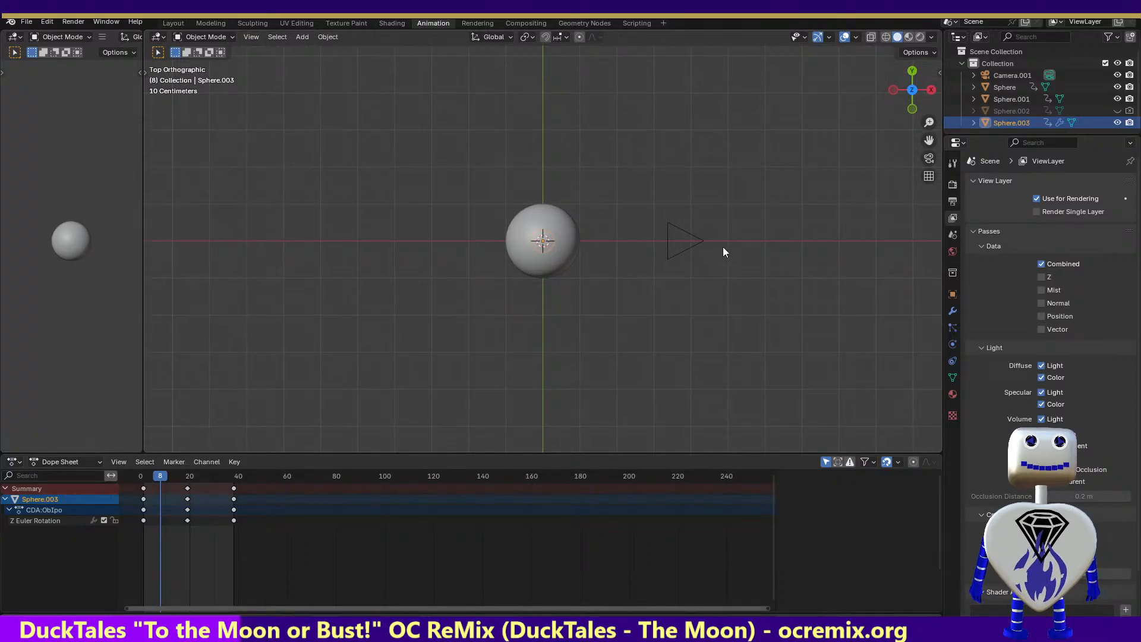
pyautogui.click(678, 241)
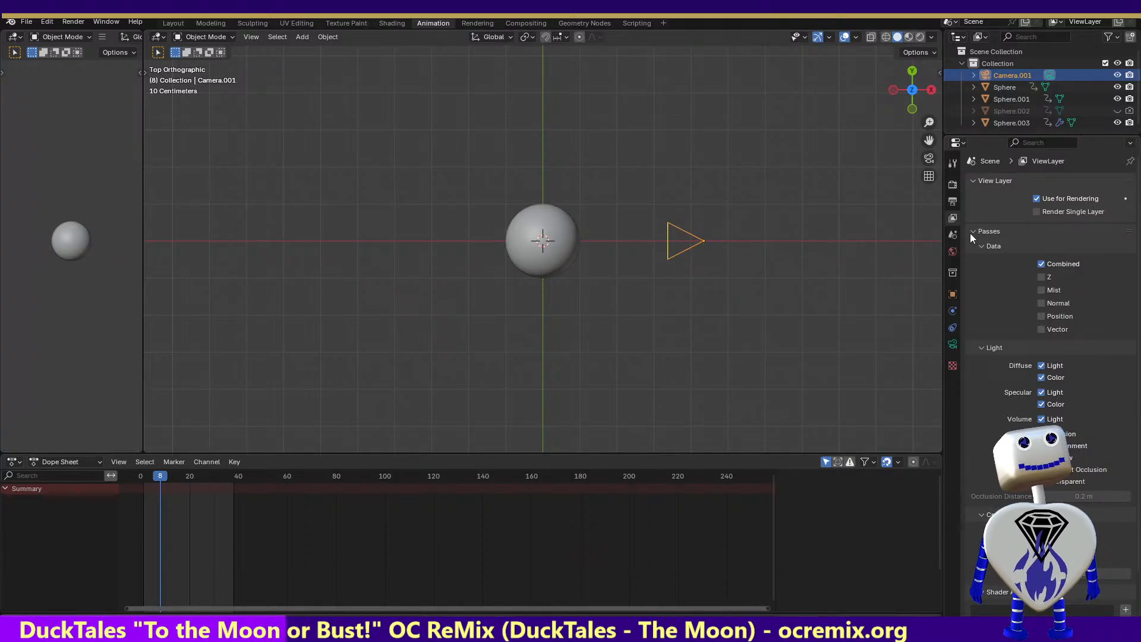
pyautogui.click(952, 203)
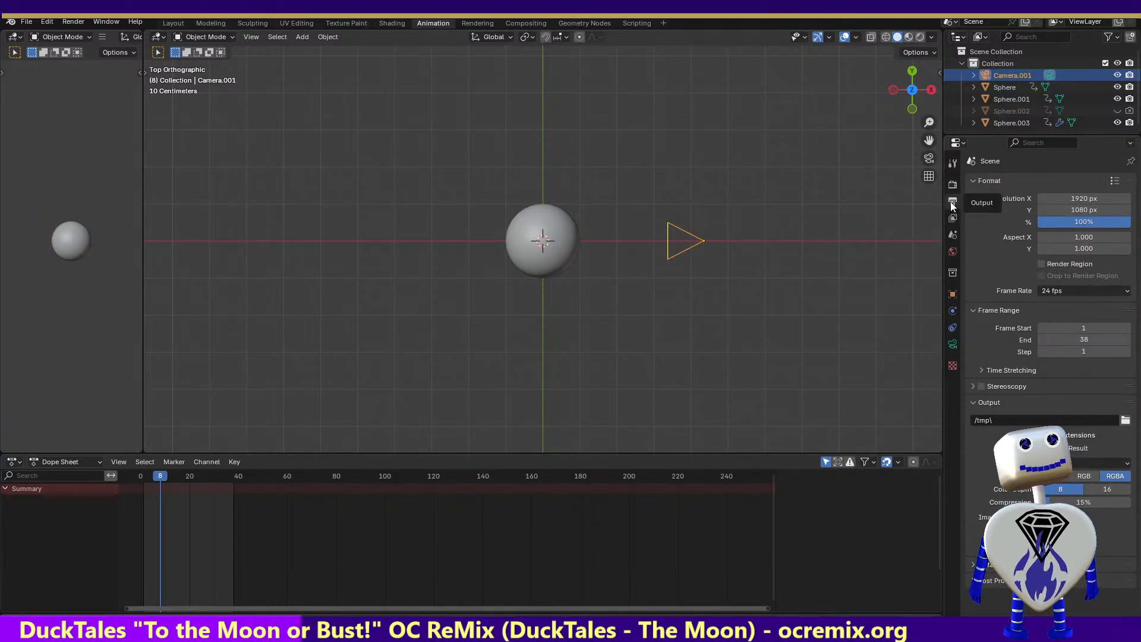
pyautogui.click(954, 186)
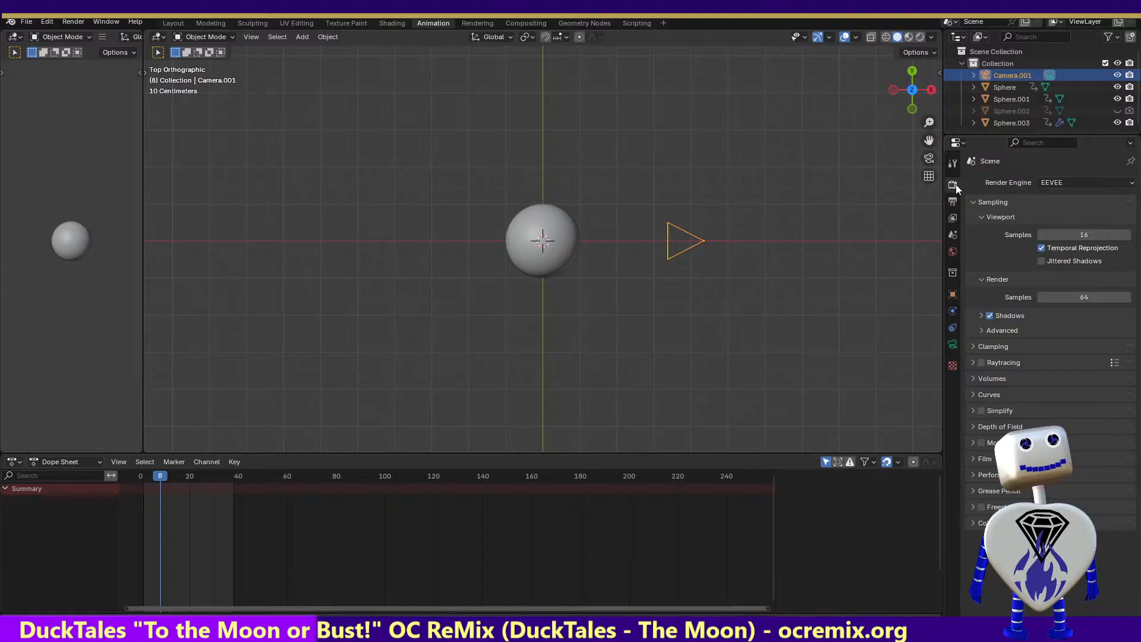
# Show the Film render settings and save the Blender file
pyautogui.click(975, 459)
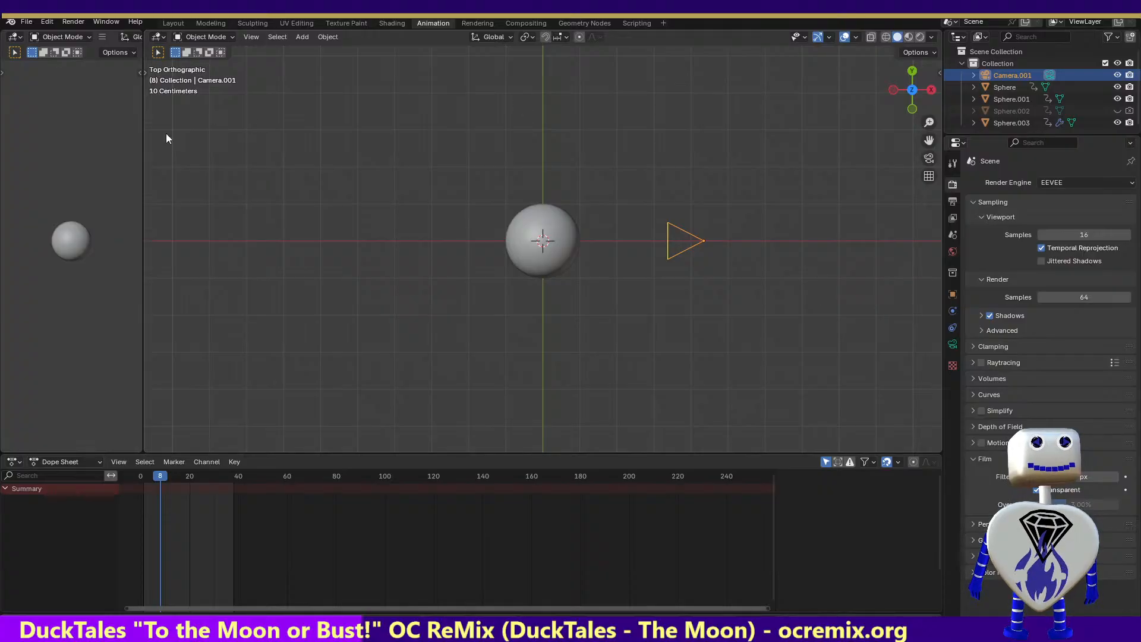
pyautogui.click(16, 23)
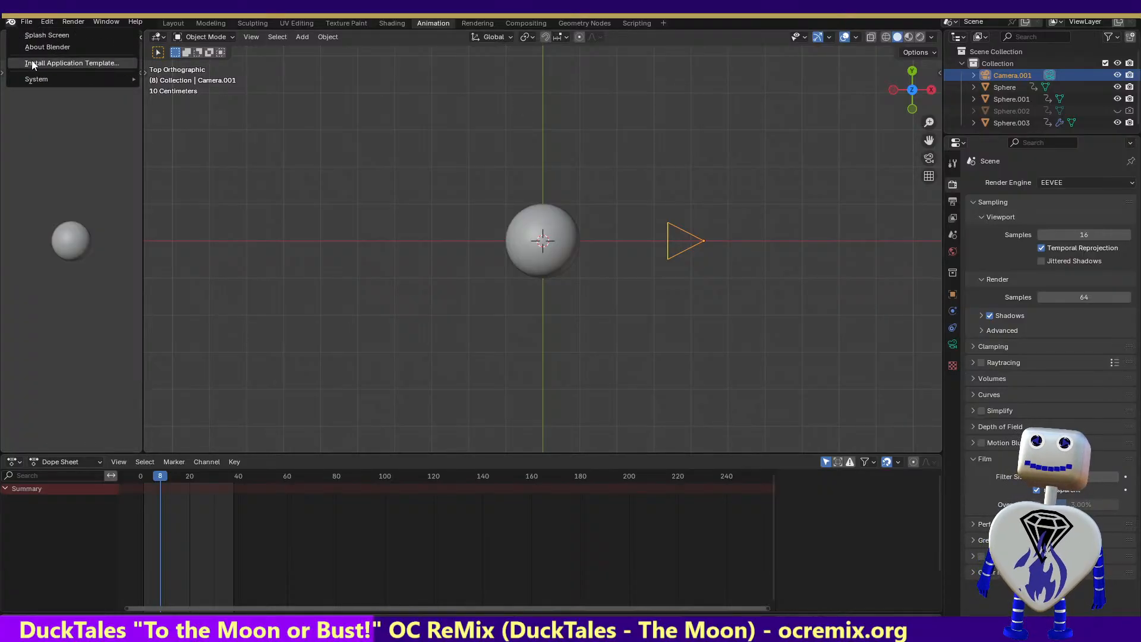
pyautogui.click(30, 23)
pyautogui.click(30, 23)
pyautogui.click(43, 99)
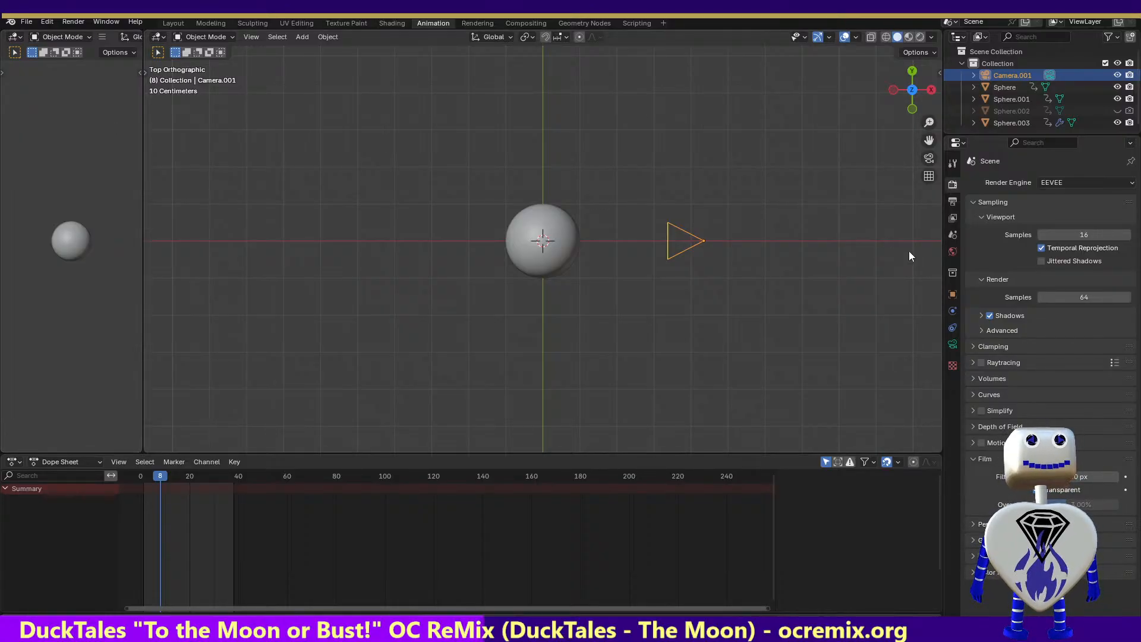
# Examine the scene's Raytracing, Volumes and Curves render settings
pyautogui.click(973, 362)
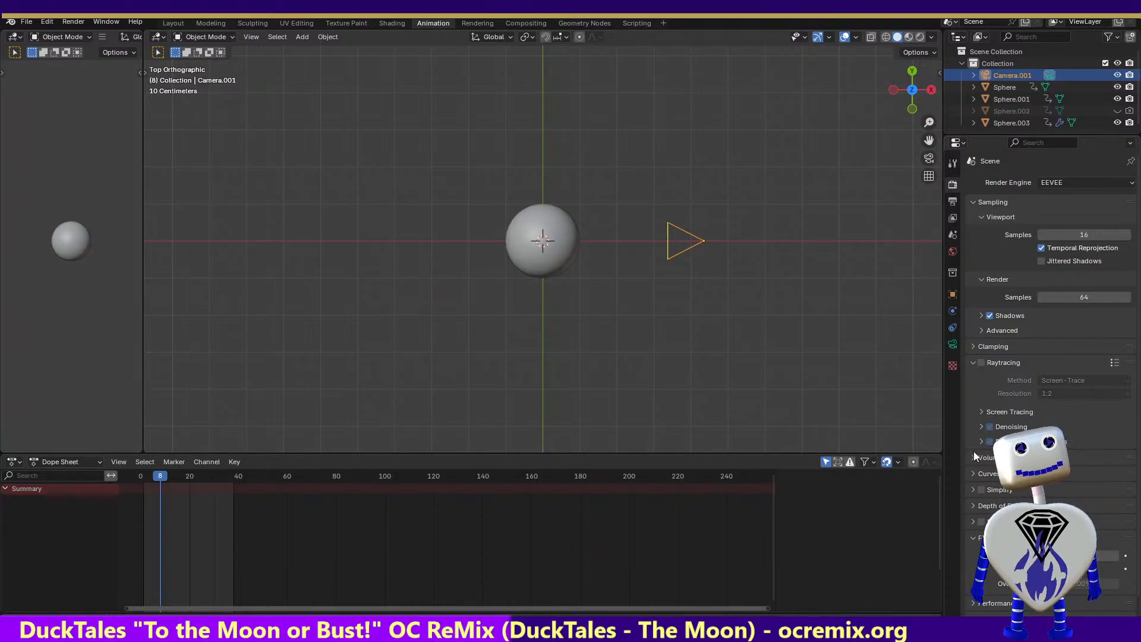
pyautogui.click(975, 456)
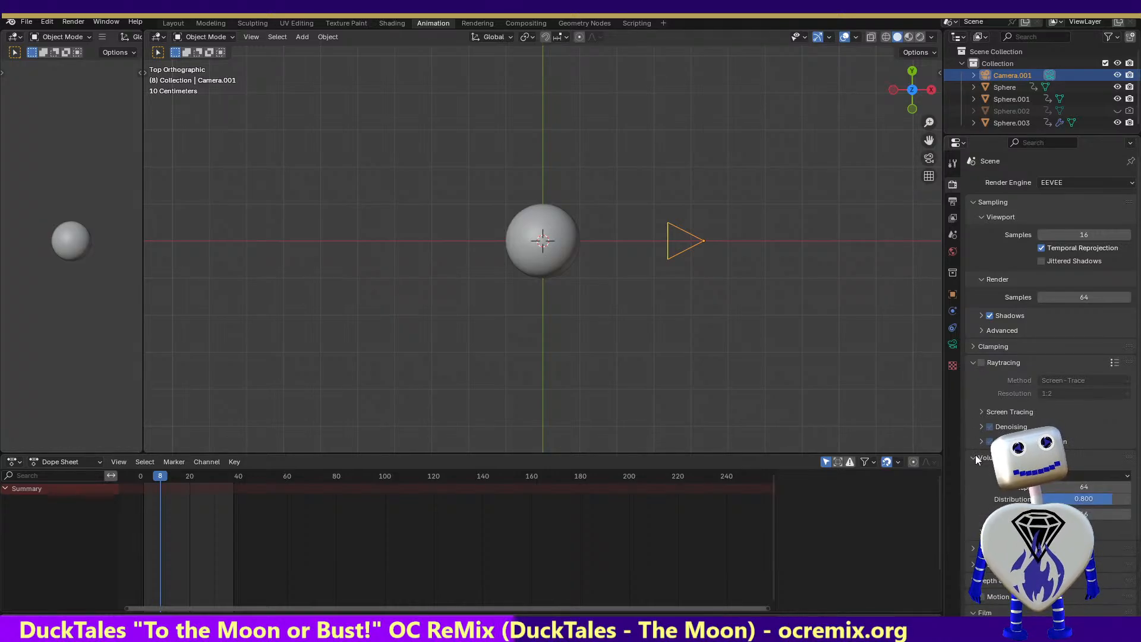
pyautogui.click(974, 547)
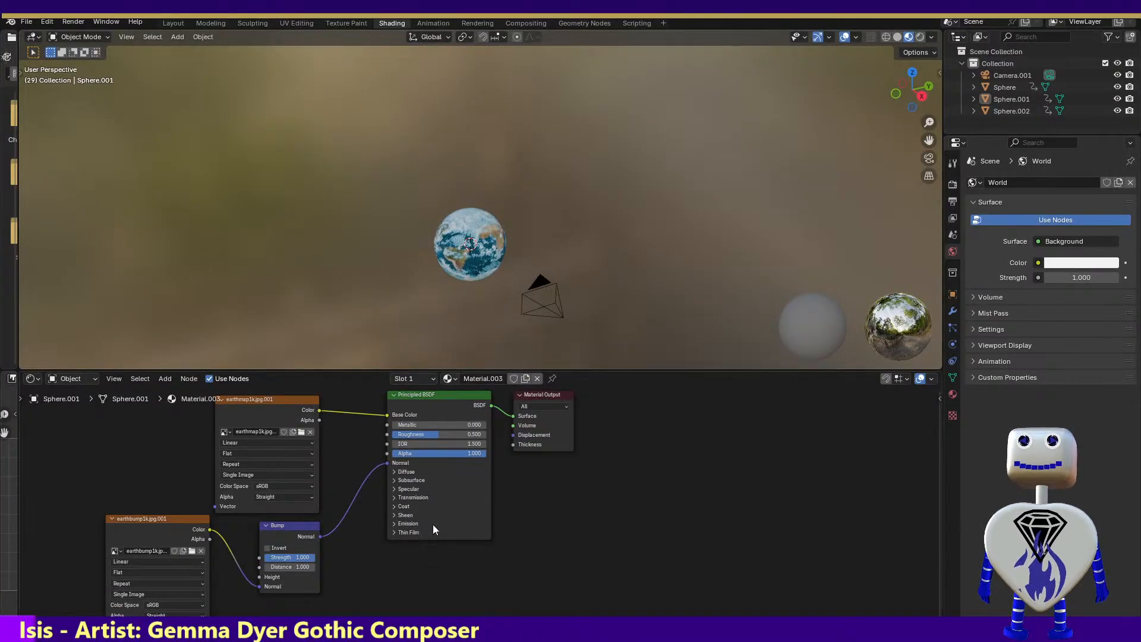
# In the Earth project, render frame 29 as a comparison and close the render
pyautogui.click(74, 22)
pyautogui.click(75, 34)
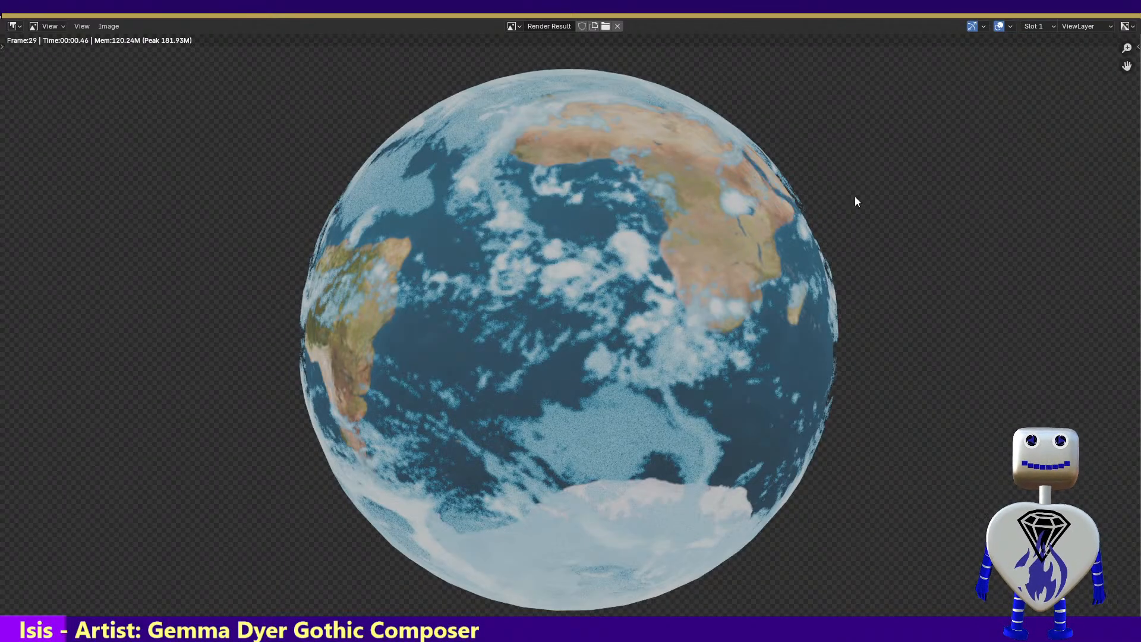
pyautogui.press('Escape')
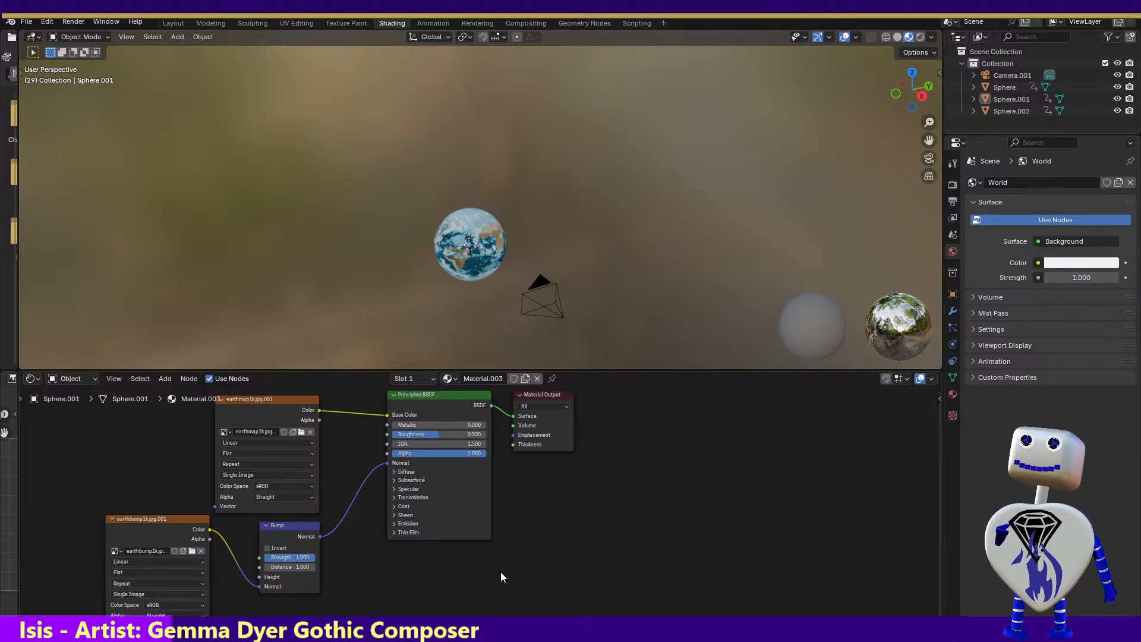
# Select Sphere, Sphere.001 and Sphere.002 in turn to examine the material nodes of the Earth's layers
pyautogui.click(1014, 87)
pyautogui.click(1012, 96)
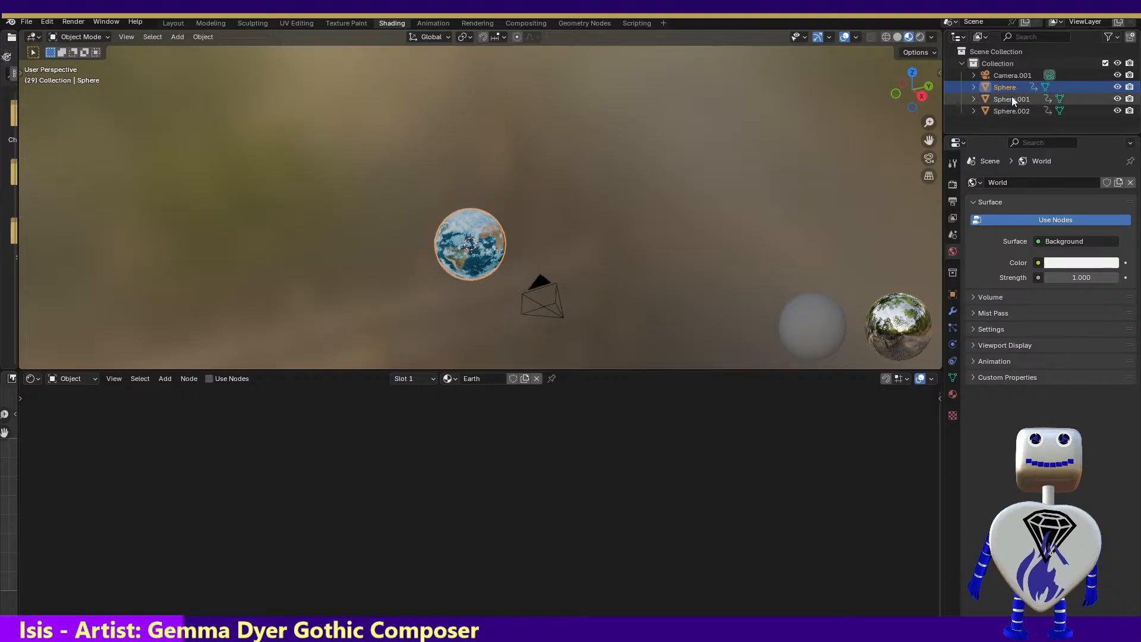
pyautogui.click(1012, 109)
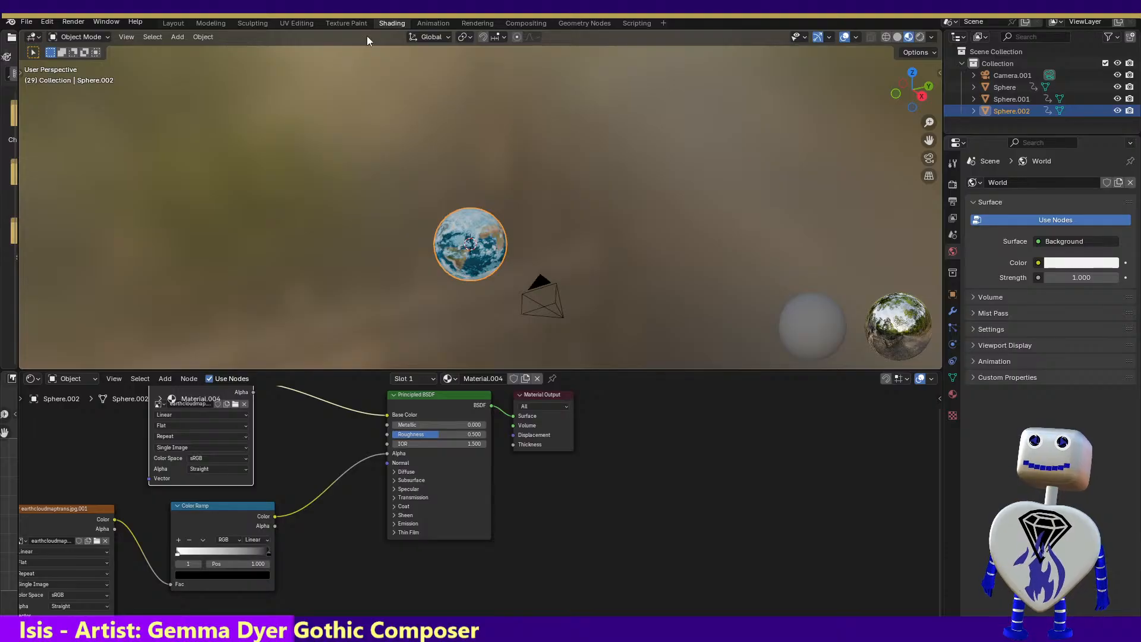
# Show the Earth's animation timeline, go to frame 38, render it and close the render
pyautogui.click(431, 22)
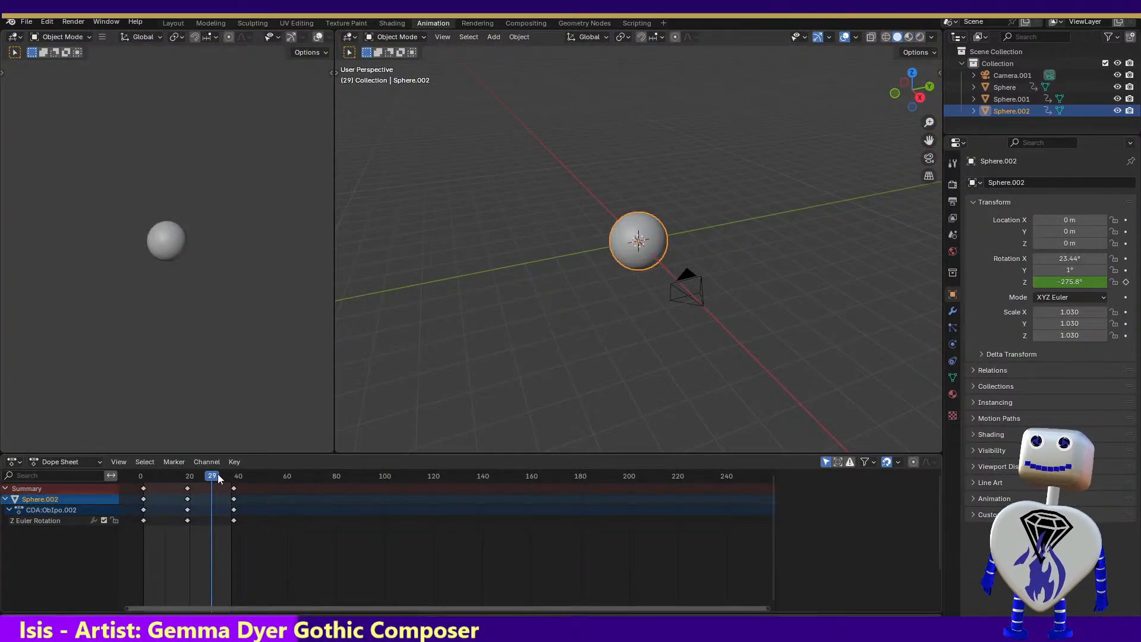
pyautogui.moveTo(208, 474); pyautogui.dragTo(234, 471)
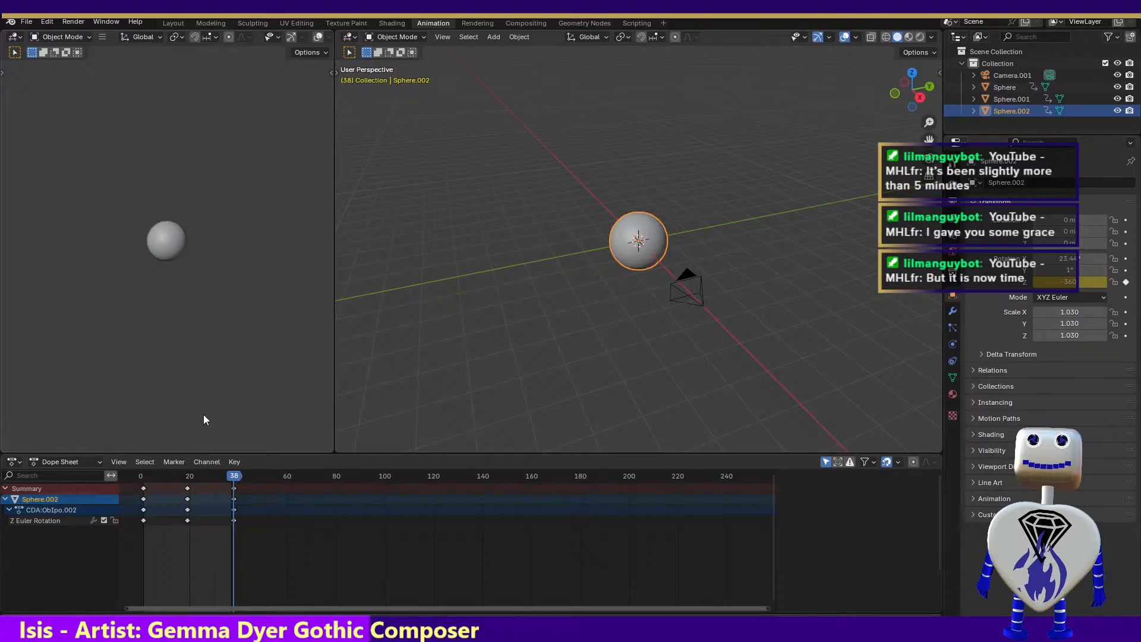
pyautogui.click(73, 22)
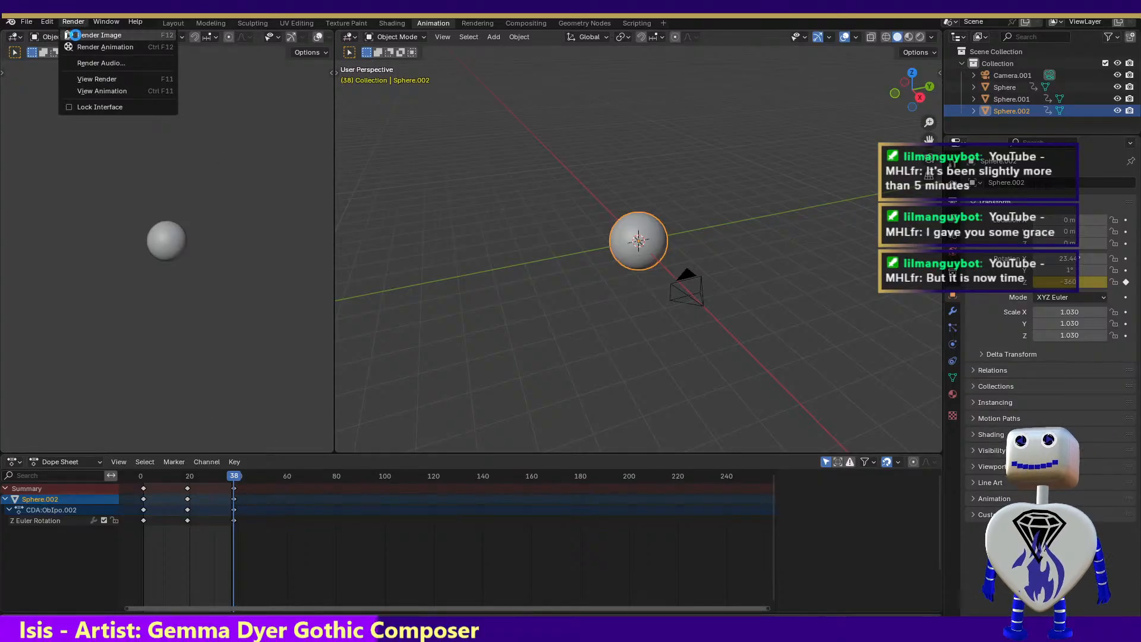
pyautogui.click(77, 34)
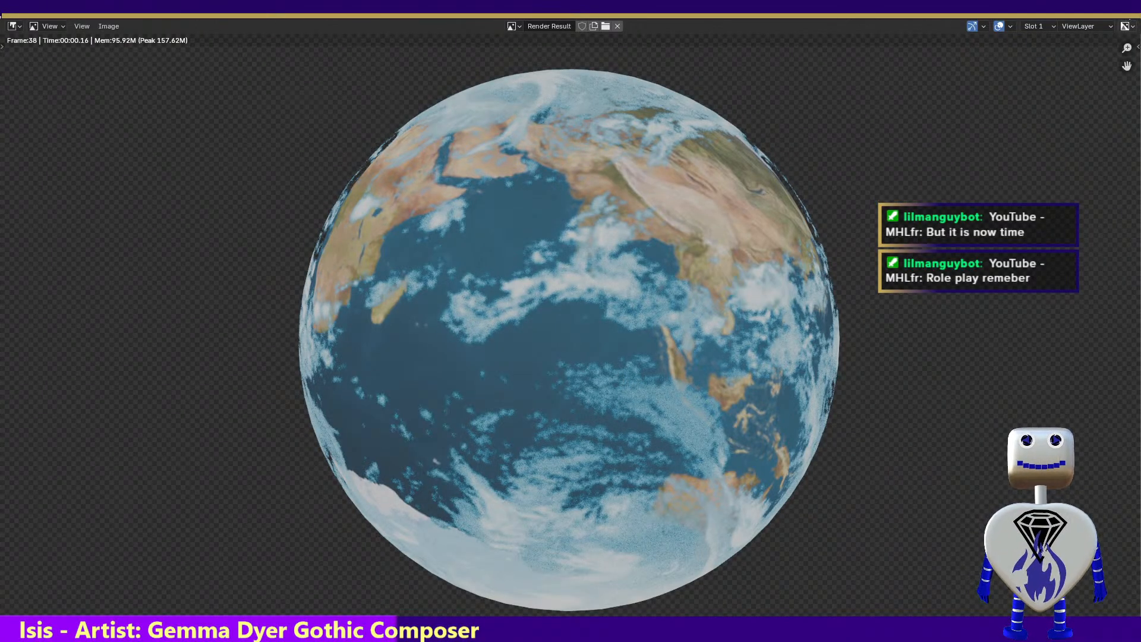
pyautogui.click(1128, 8)
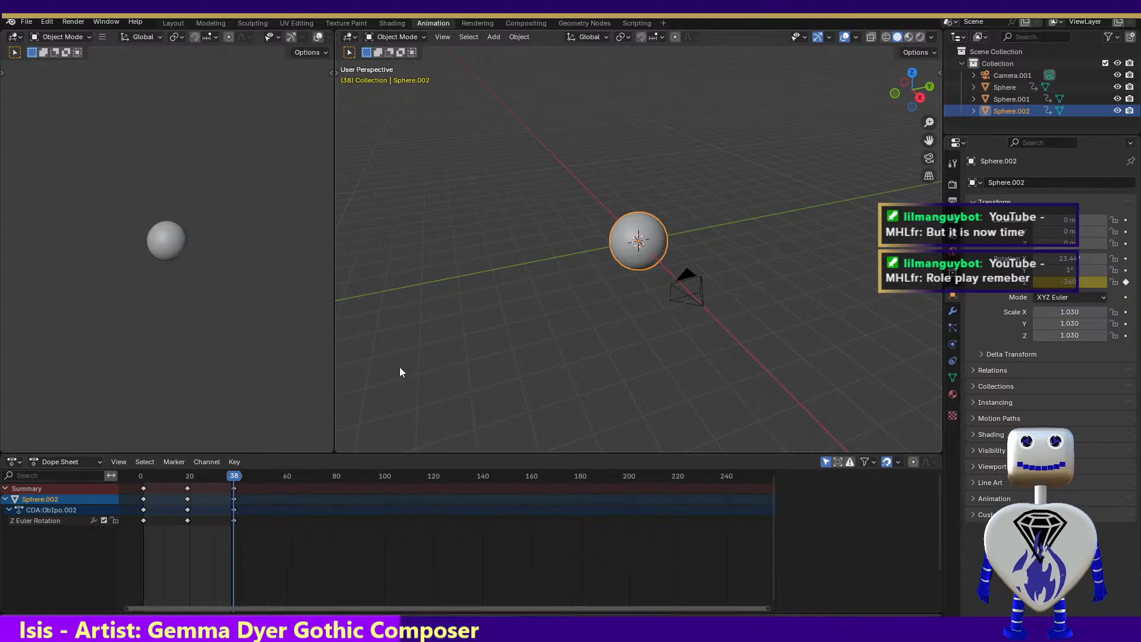
# Move the Earth animation to frame 15, render it and close the render
pyautogui.moveTo(236, 481); pyautogui.dragTo(178, 479)
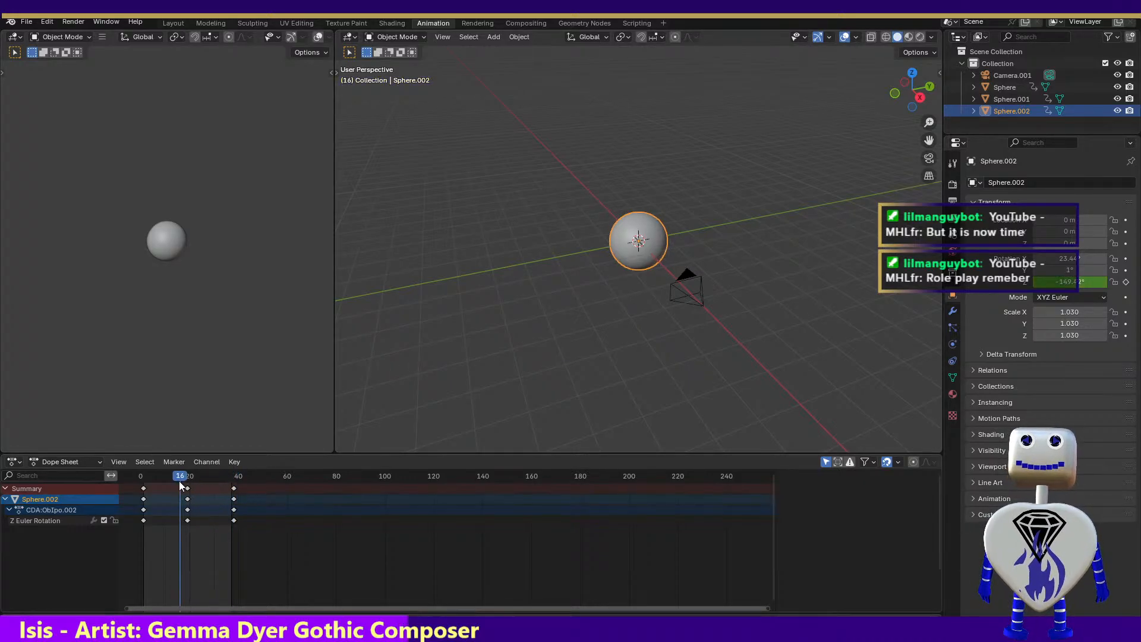
pyautogui.click(73, 21)
pyautogui.click(73, 38)
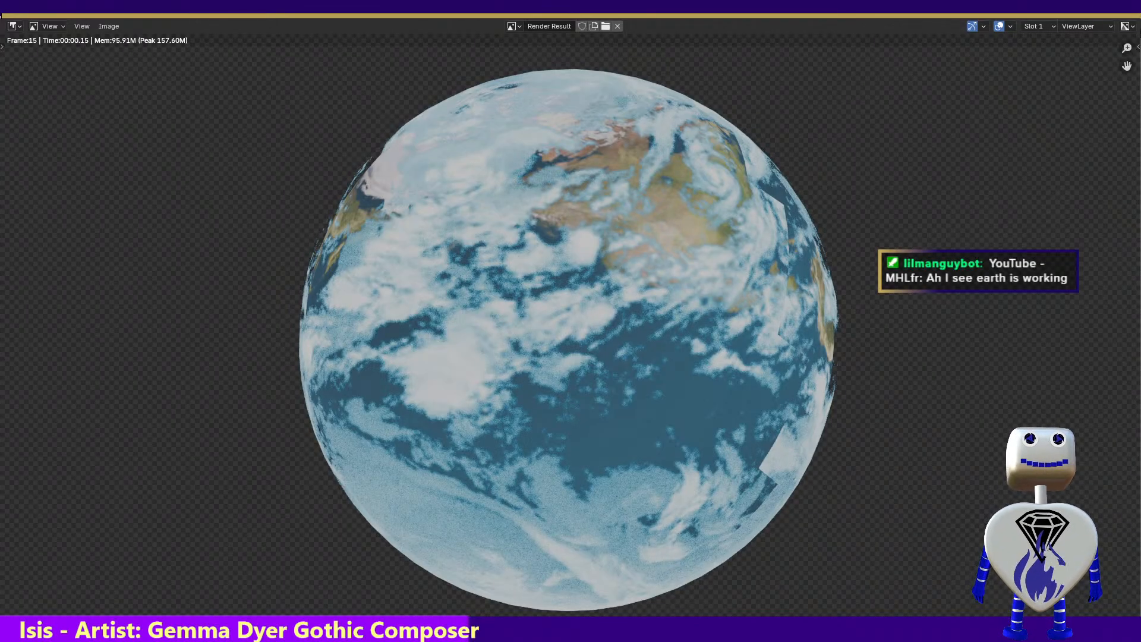
pyautogui.press('Escape')
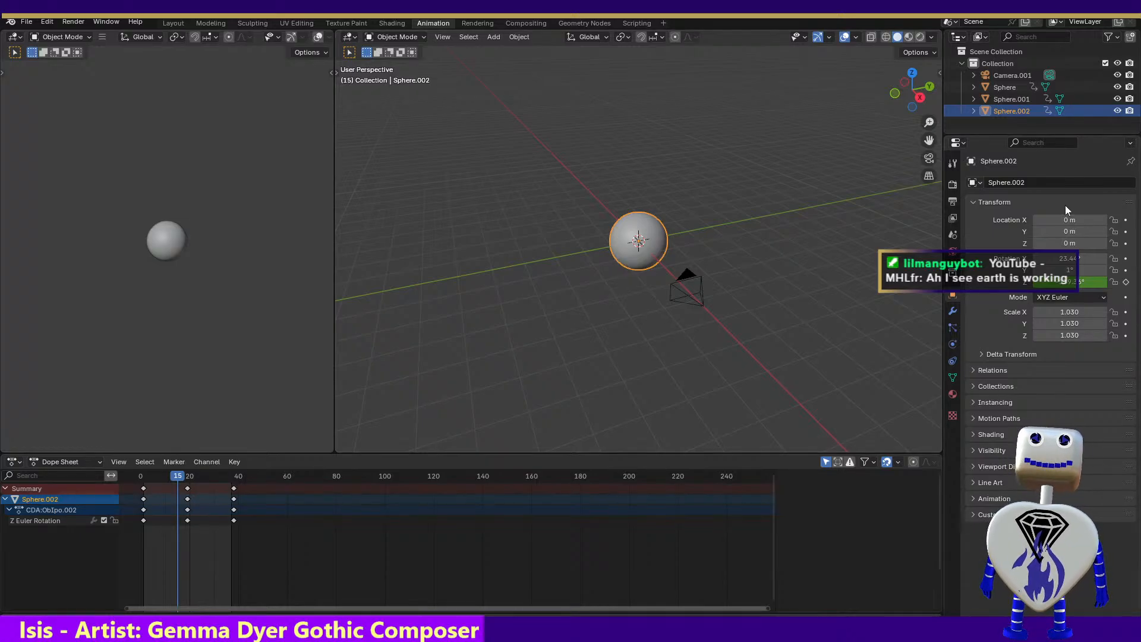
# Examine the Earth project's scene, view layer, output and render settings, including the Film options
pyautogui.click(954, 232)
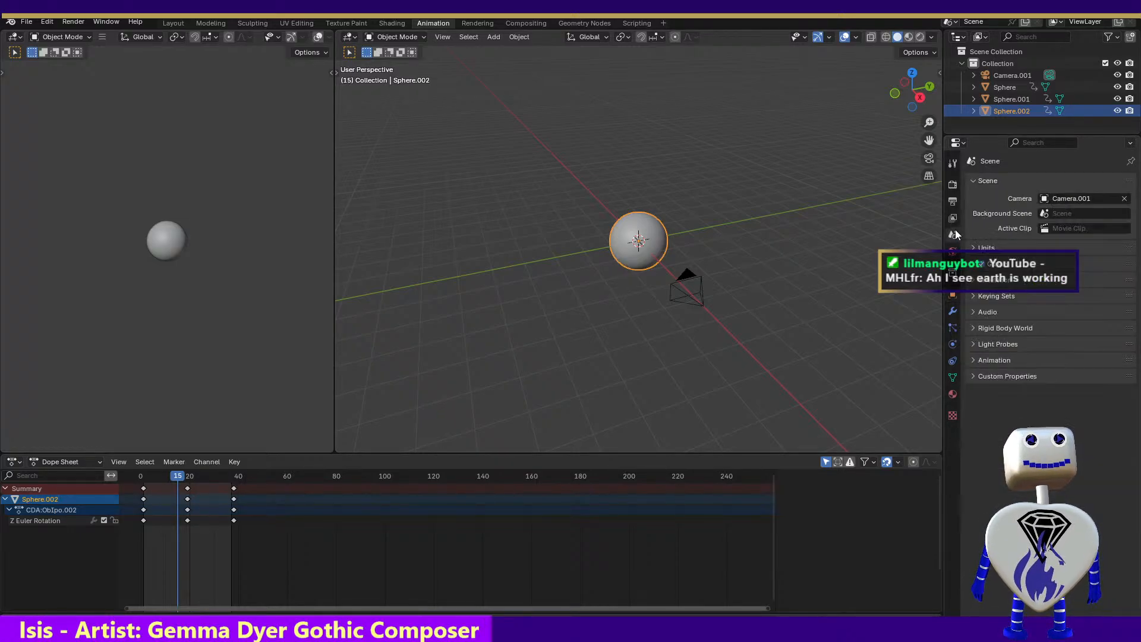
pyautogui.click(954, 220)
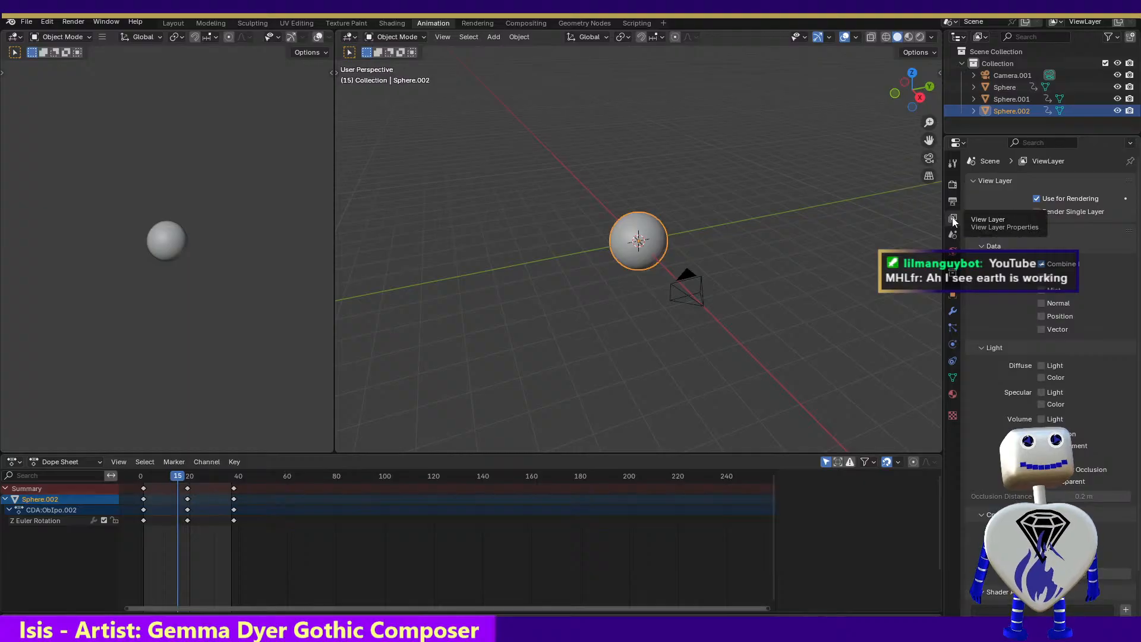
pyautogui.click(952, 201)
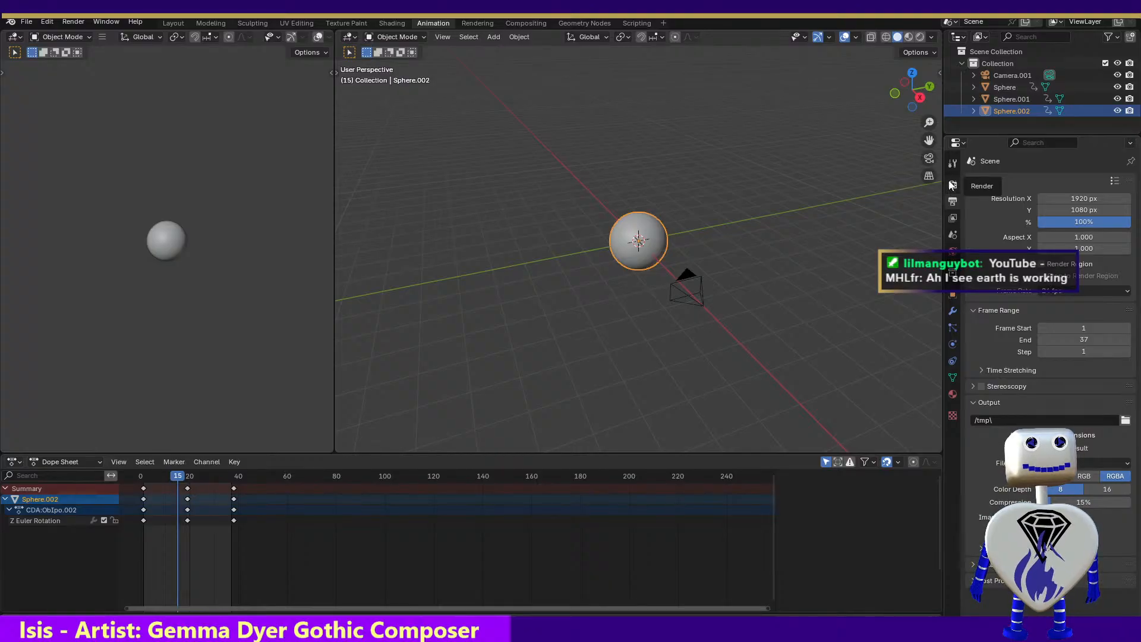
pyautogui.click(953, 184)
pyautogui.click(975, 463)
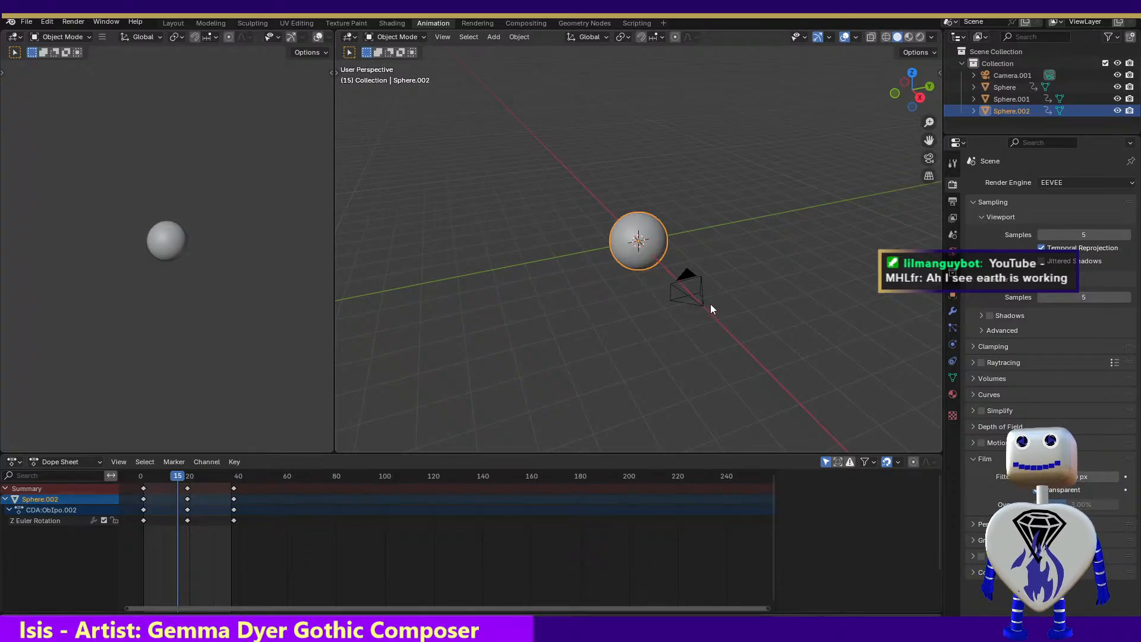
pyautogui.click(18, 38)
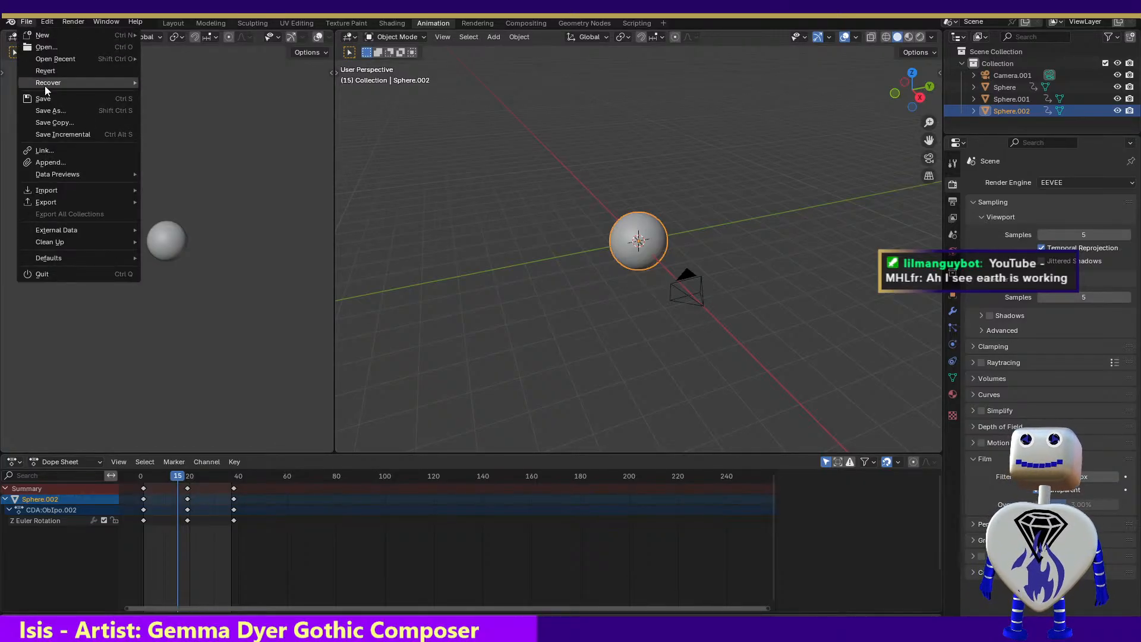
pyautogui.press('Escape')
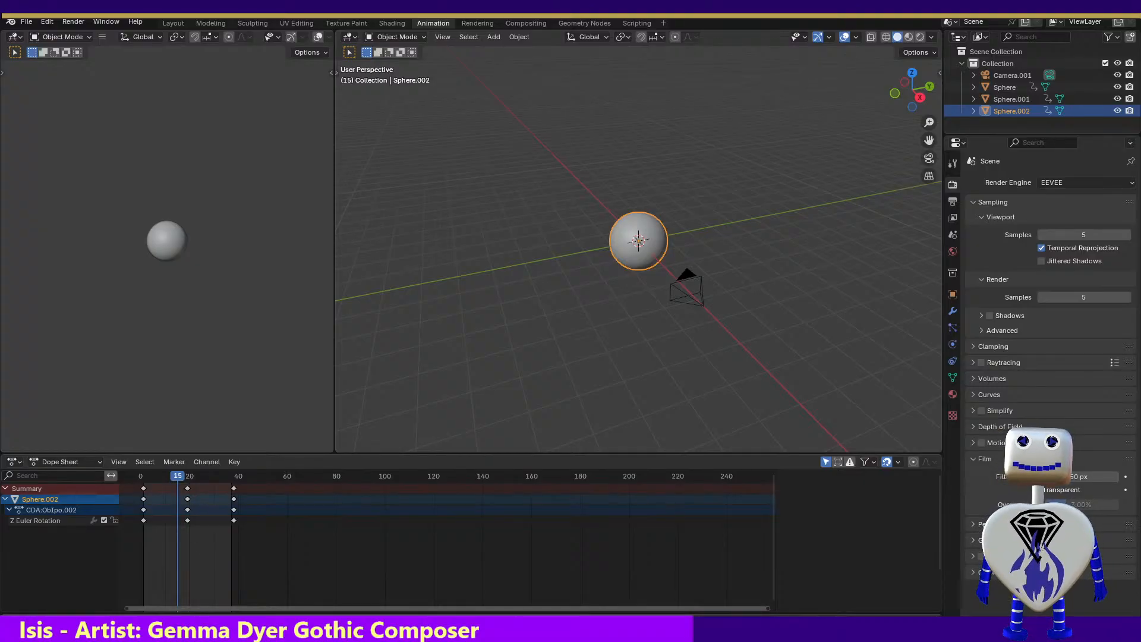
# Switch to the Jupiter project, render frame 1 to compare its lighting, and close the render
pyautogui.moveTo(404, 641)
pyautogui.mouseDown()
pyautogui.moveTo(399, 269)
pyautogui.moveTo(357, 12)
pyautogui.mouseUp()
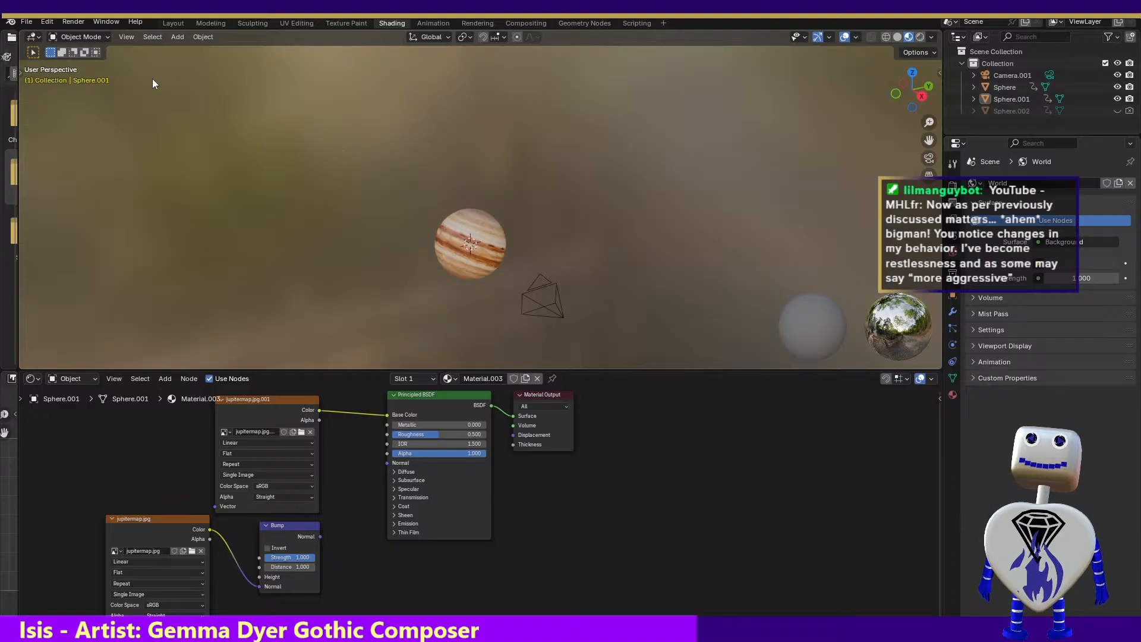
pyautogui.click(82, 22)
pyautogui.click(87, 32)
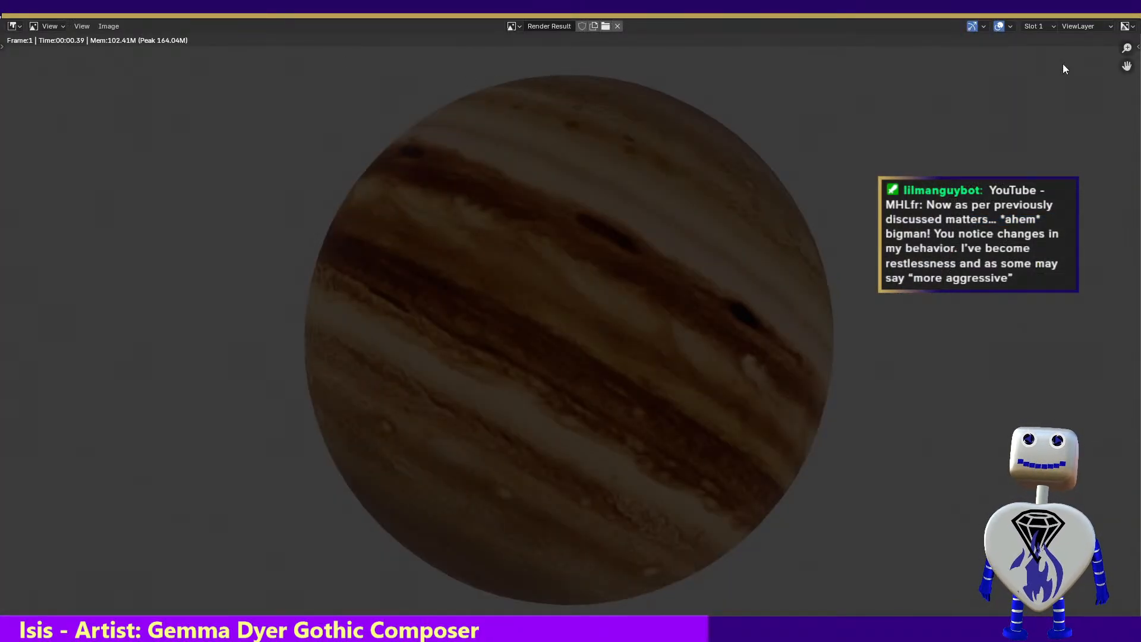
pyautogui.press('Escape')
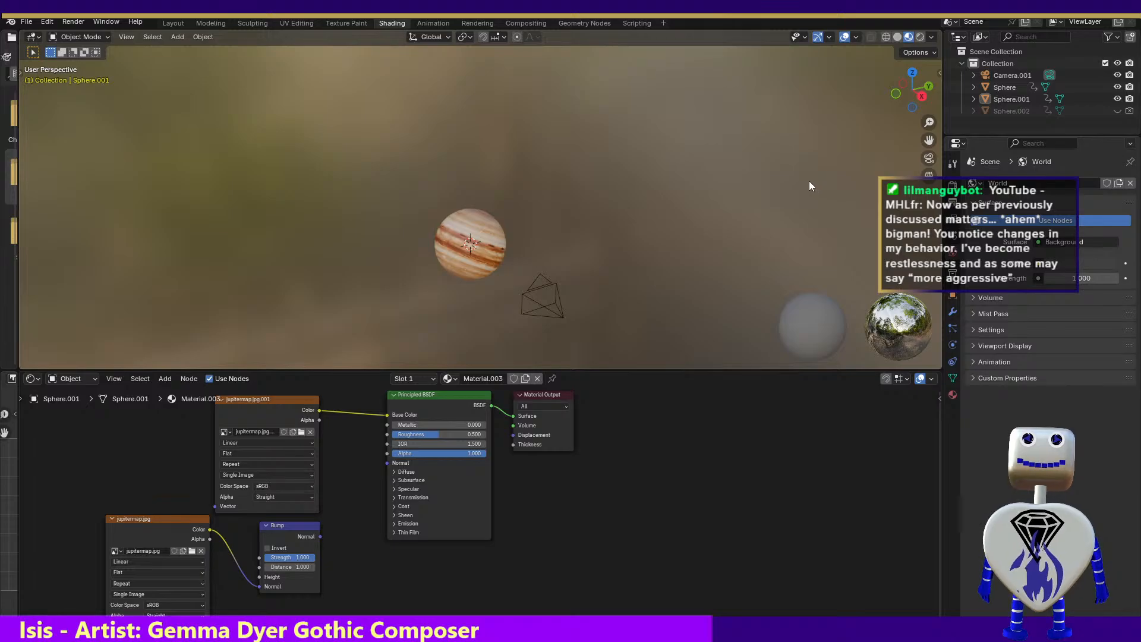
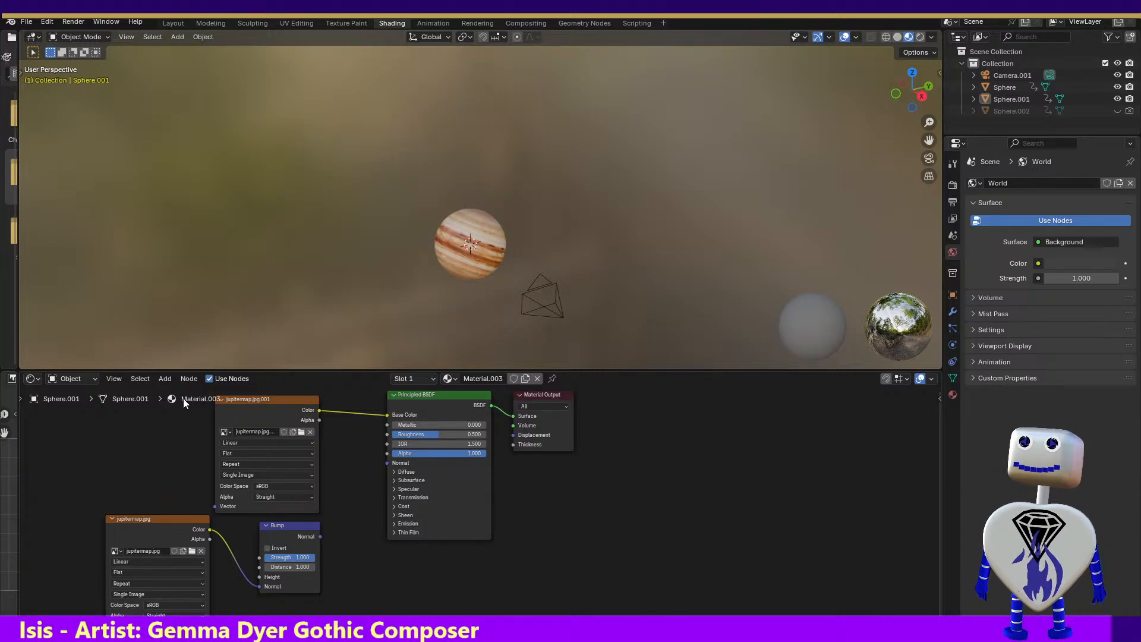
pyautogui.click(190, 380)
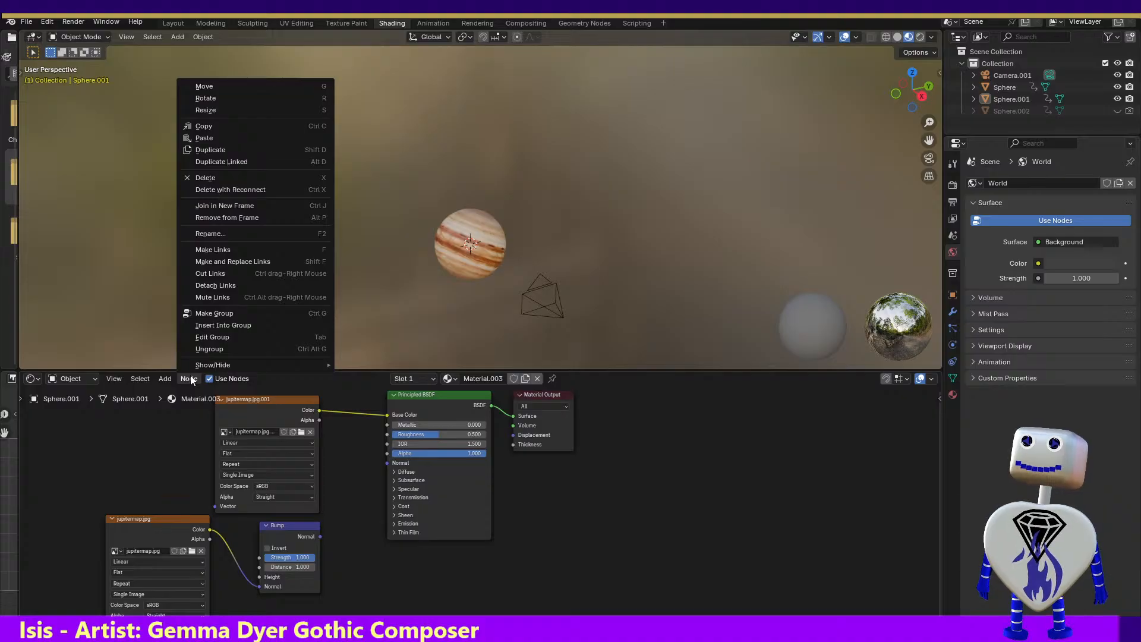
pyautogui.moveTo(169, 380)
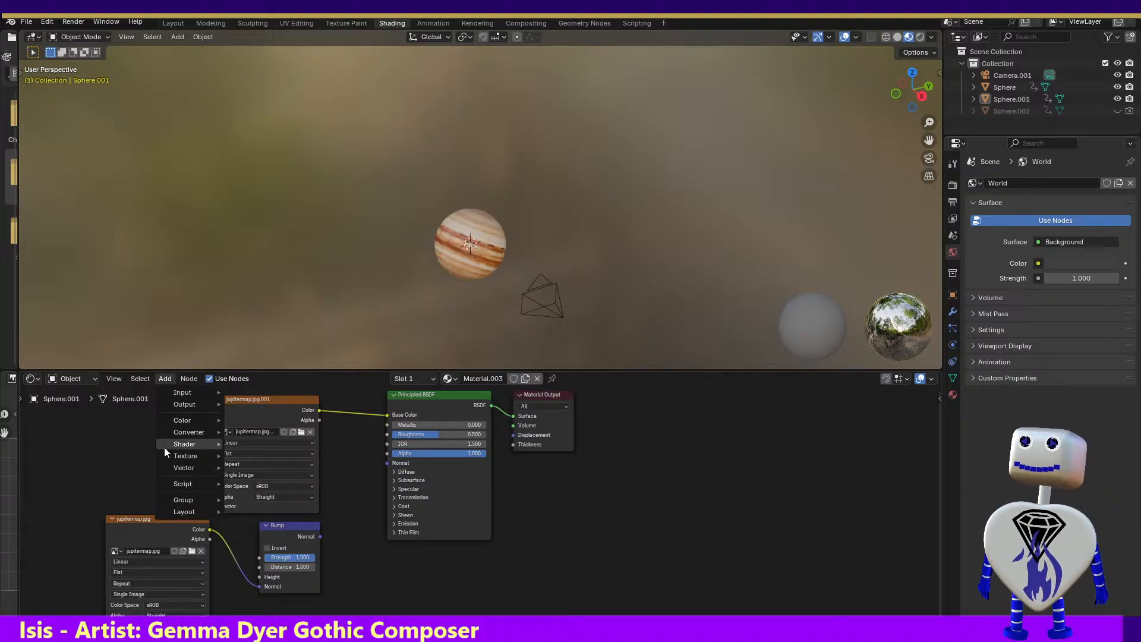
pyautogui.moveTo(167, 459)
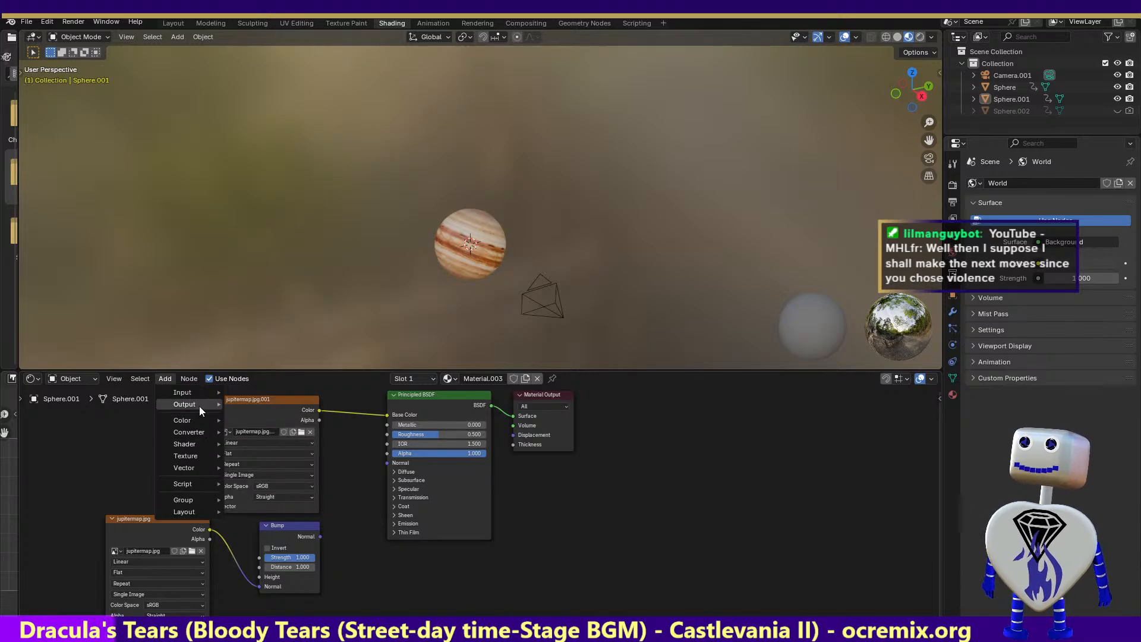
pyautogui.moveTo(203, 391)
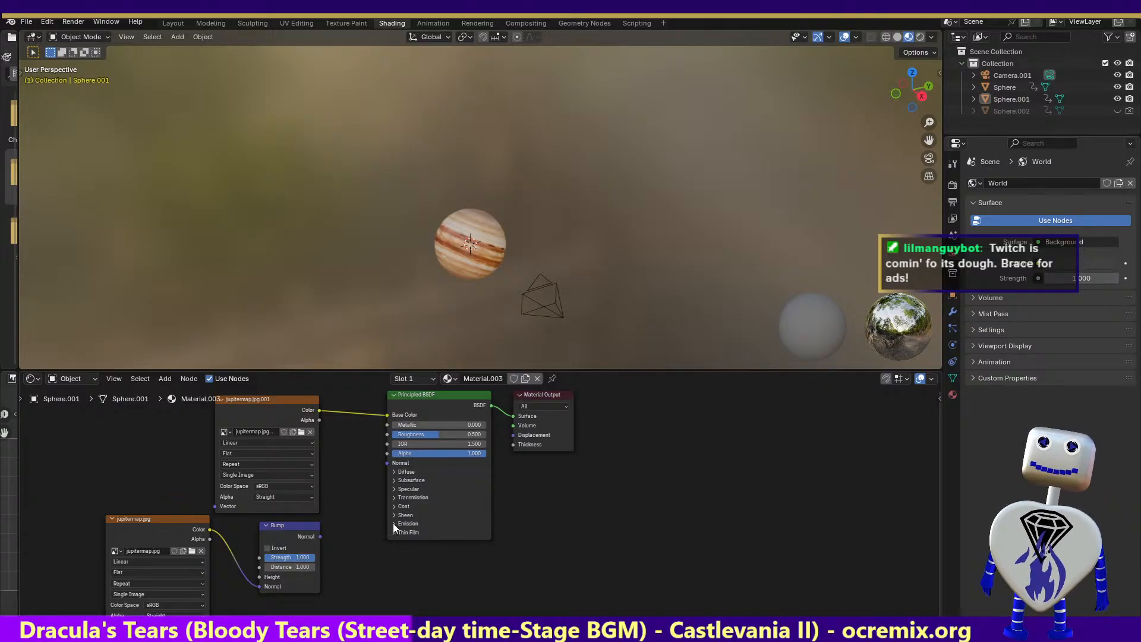
# Expand the Transmission, Specular, Subsurface and Diffuse sections of the Principled BSDF node
pyautogui.click(394, 495)
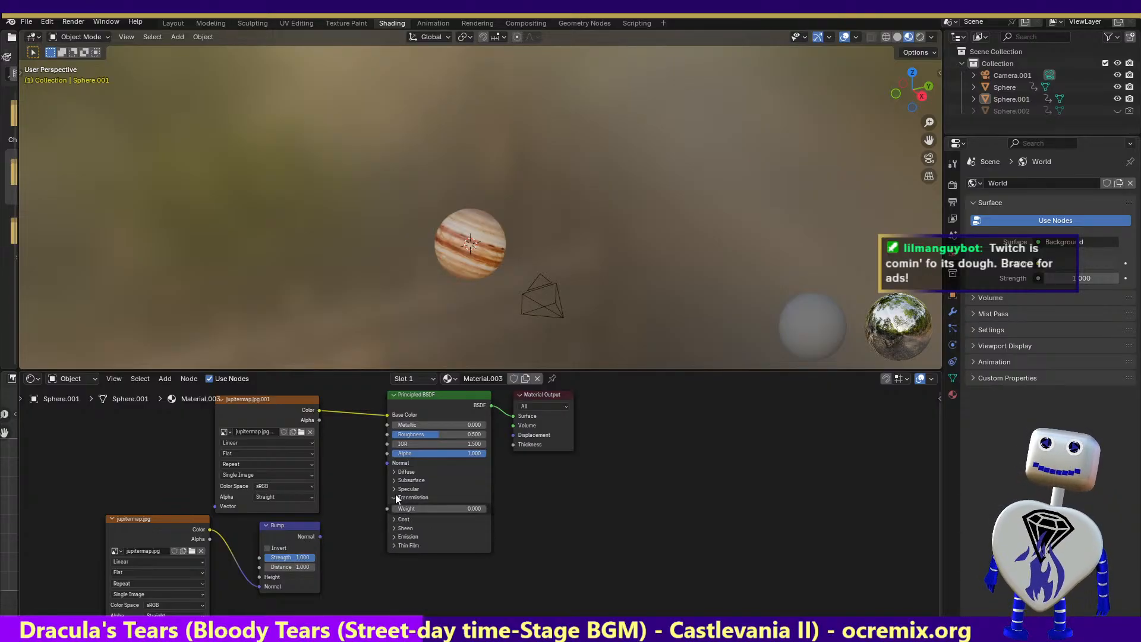
pyautogui.click(394, 486)
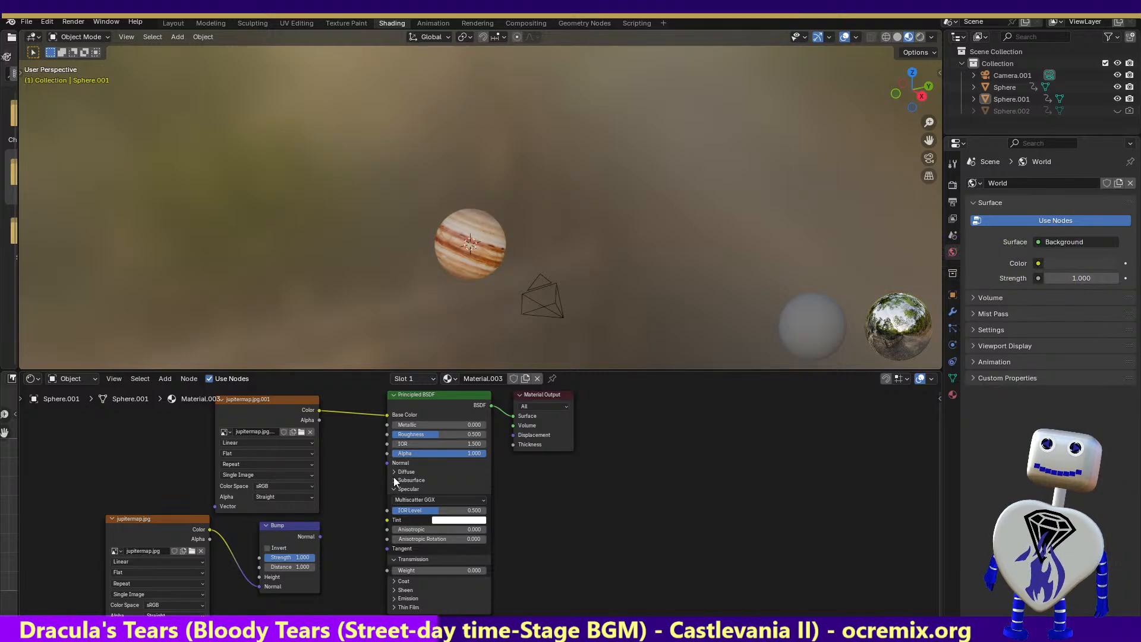
pyautogui.click(393, 478)
pyautogui.click(393, 471)
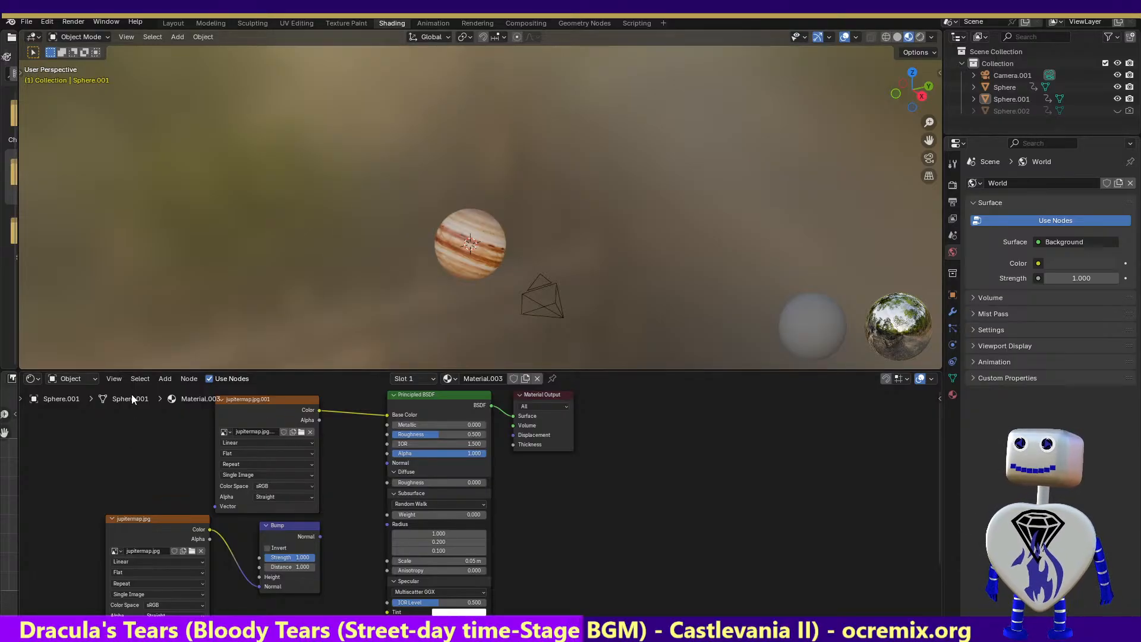
# Add a Brightness/Contrast node to the planet material, below and beyond the Material Output node
pyautogui.click(161, 379)
pyautogui.moveTo(168, 421)
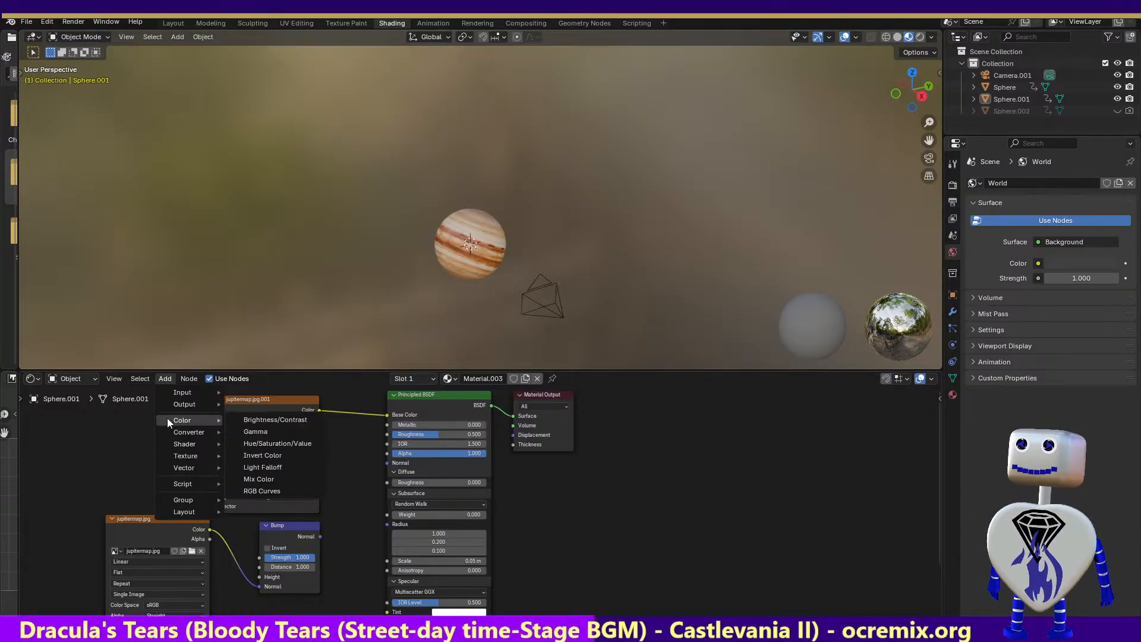
pyautogui.click(294, 419)
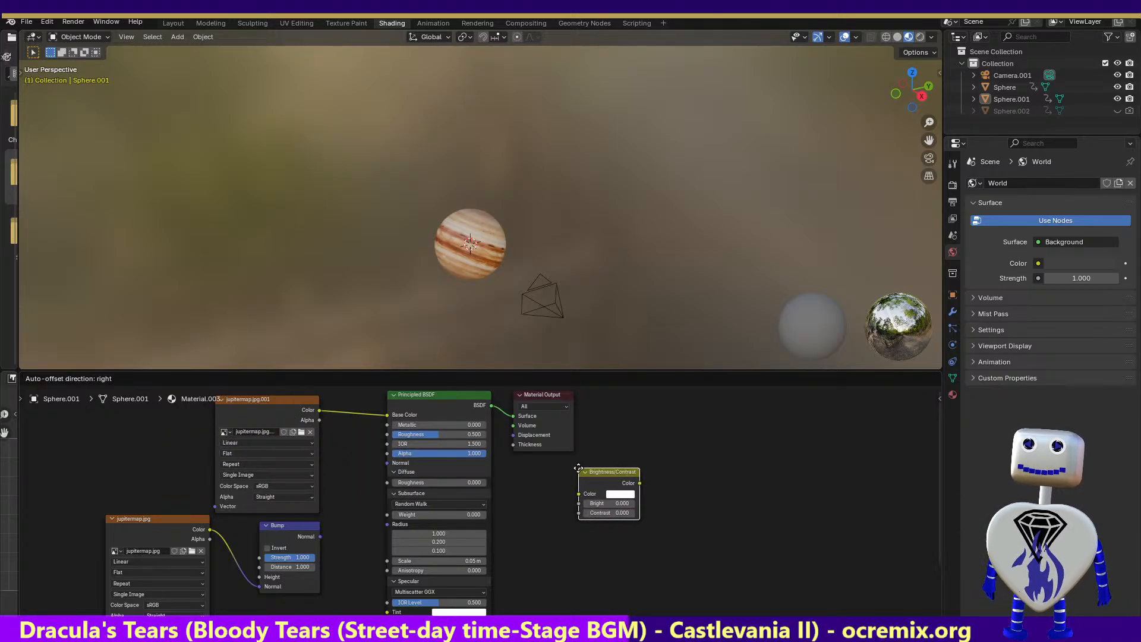
pyautogui.click(578, 469)
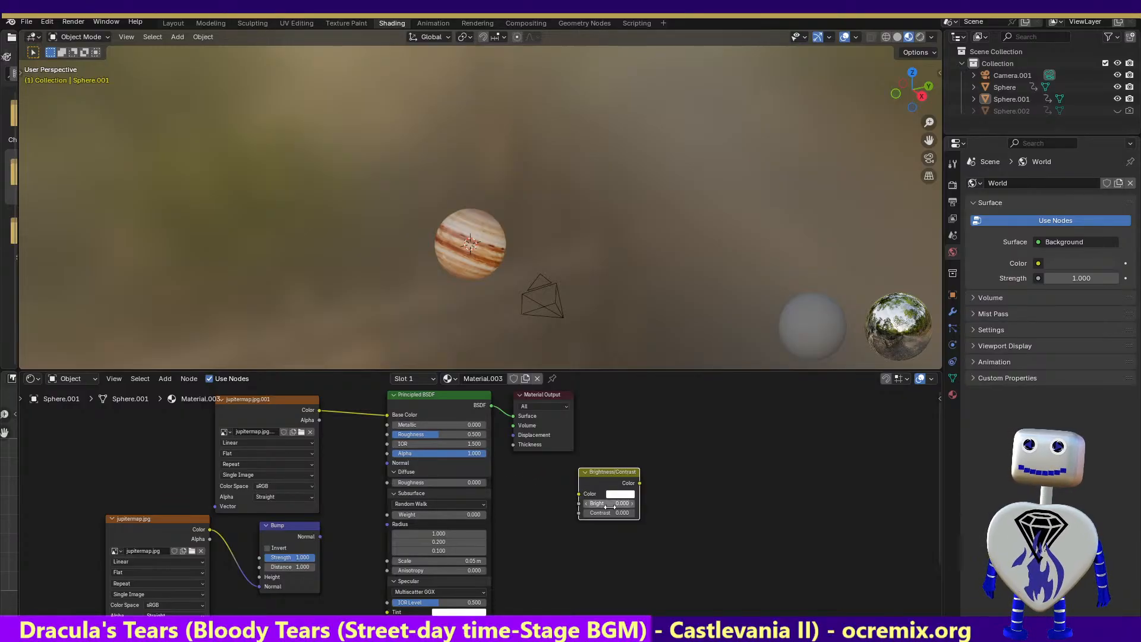
# Link the jupitermap.jpg.001 texture's Alpha output to the Brightness/Contrast node's Color input and set Bright to 100
pyautogui.moveTo(576, 493); pyautogui.dragTo(529, 529)
pyautogui.click(797, 452)
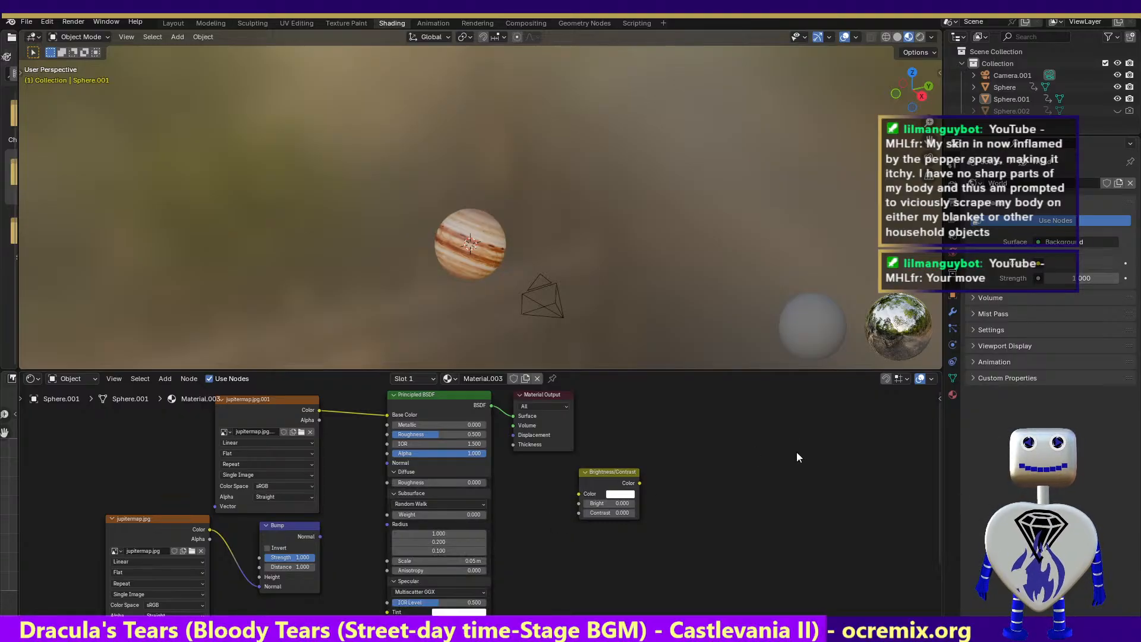
pyautogui.moveTo(935, 418); pyautogui.dragTo(936, 470)
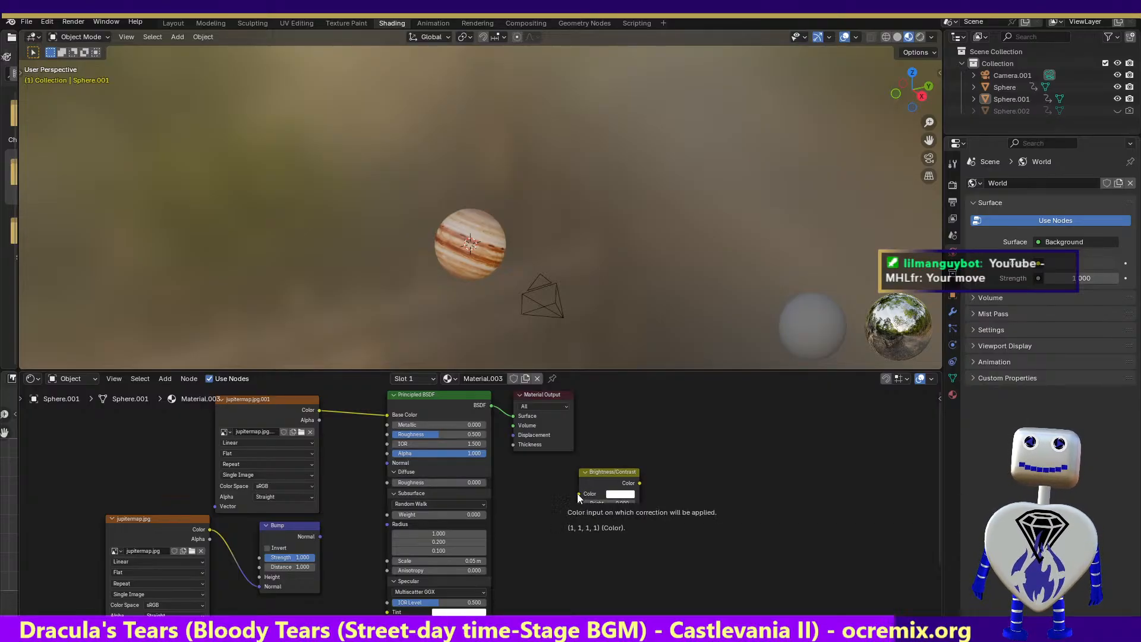
pyautogui.moveTo(578, 494); pyautogui.dragTo(537, 483)
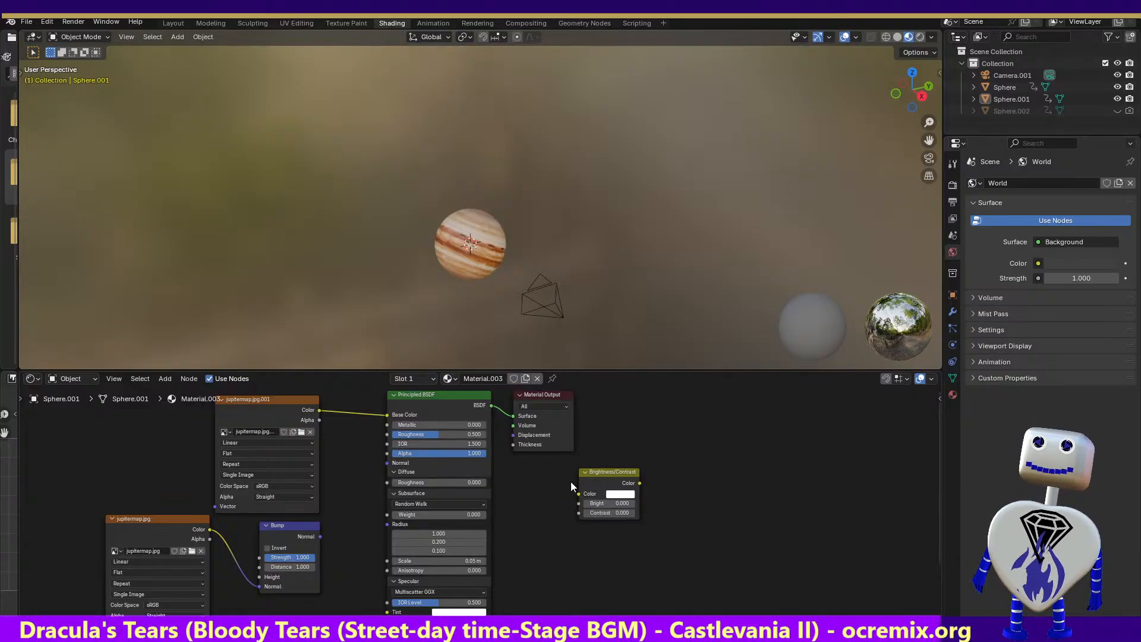
pyautogui.moveTo(579, 493); pyautogui.dragTo(313, 420)
pyautogui.moveTo(606, 503); pyautogui.dragTo(642, 503)
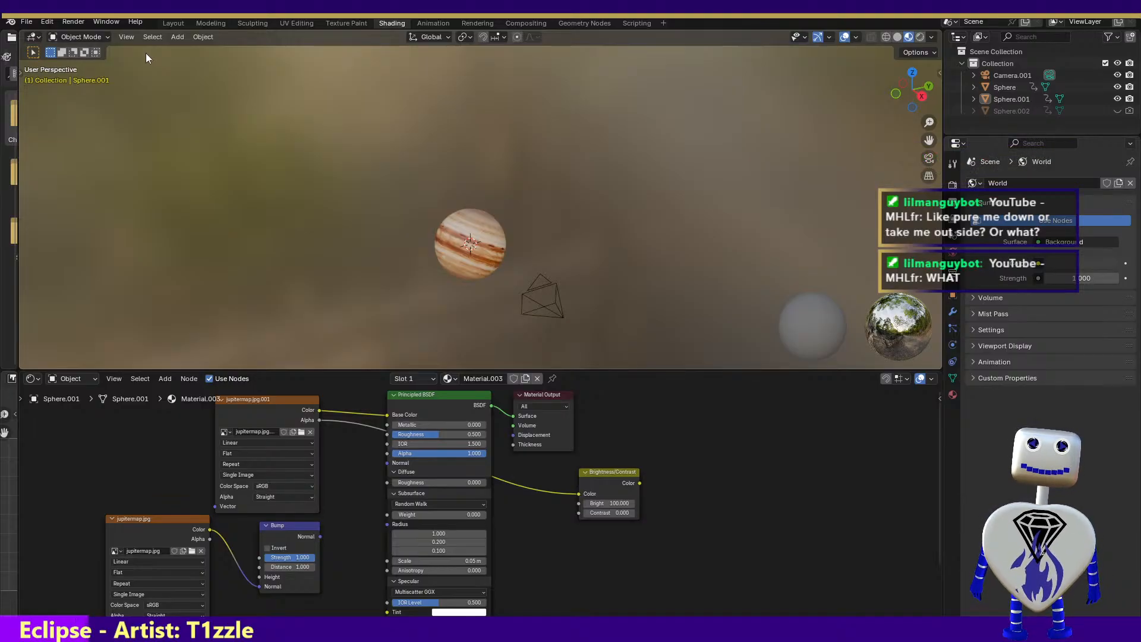
# Render the still image of the planet to check the brightness, and close the render result
pyautogui.click(74, 23)
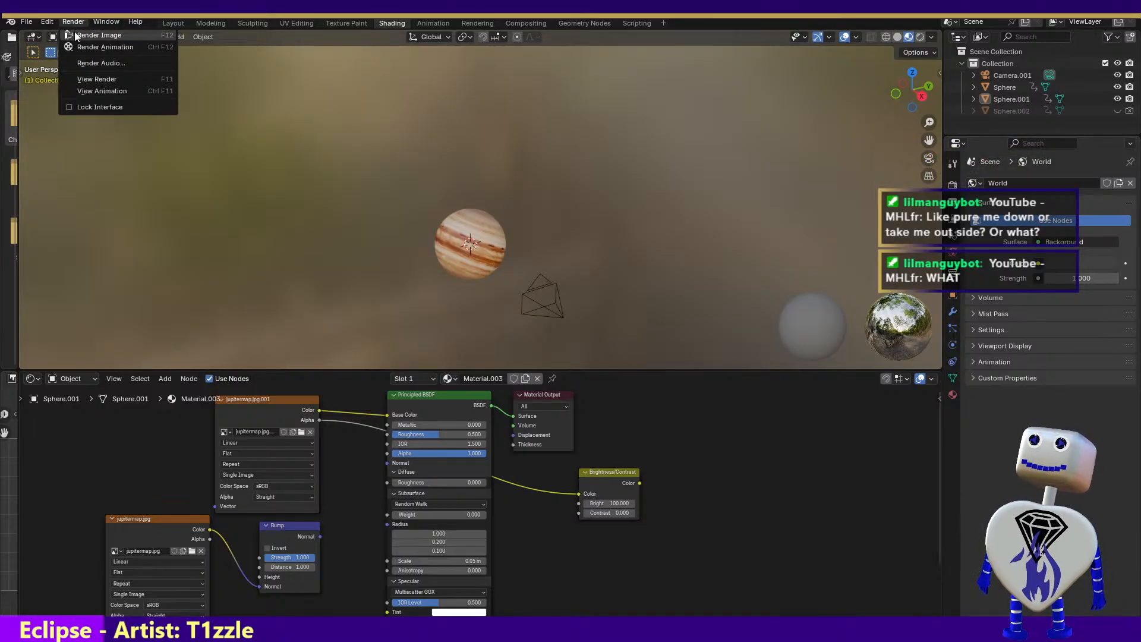
pyautogui.click(73, 31)
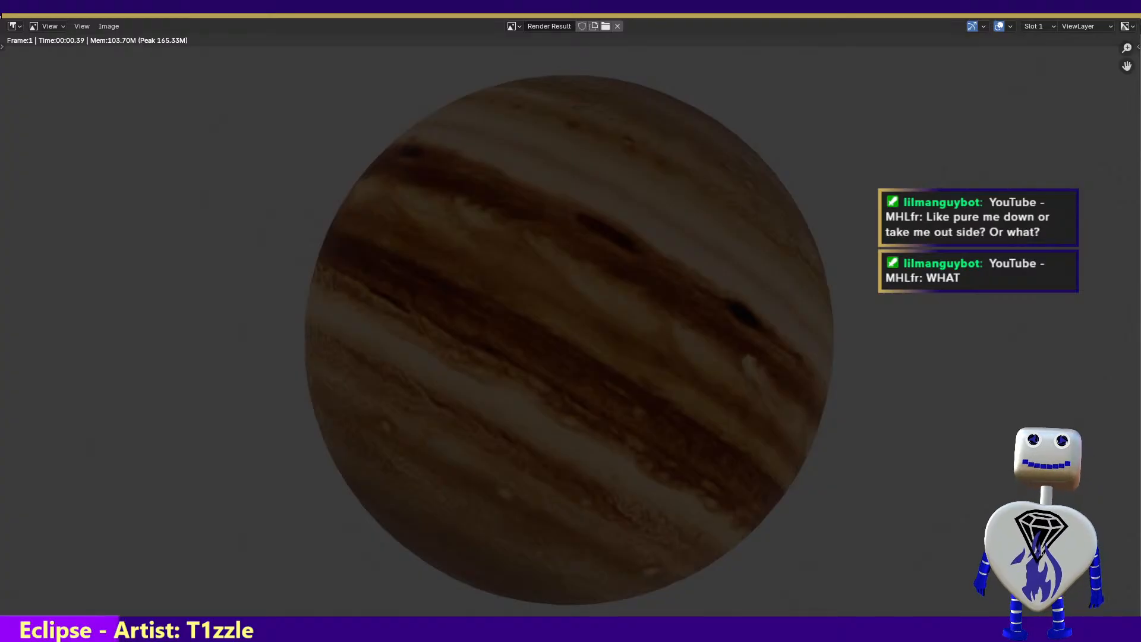
pyautogui.click(1124, 17)
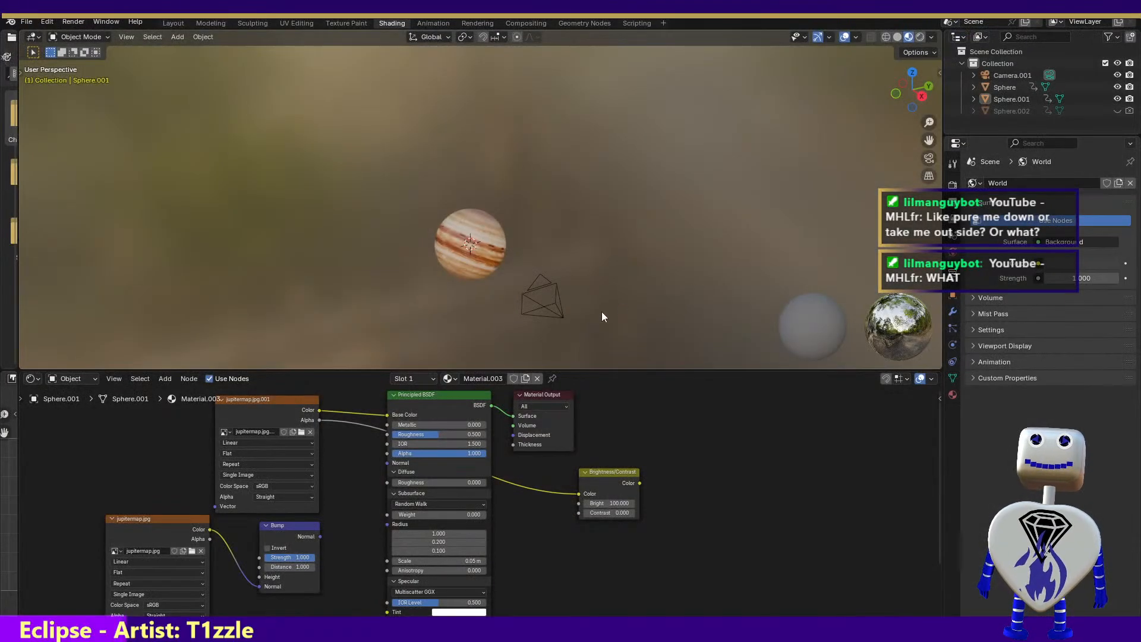
# Detach the Brightness/Contrast node, move it farther from the other nodes, and link its Color input to the Bump node's Normal output
pyautogui.click(321, 421)
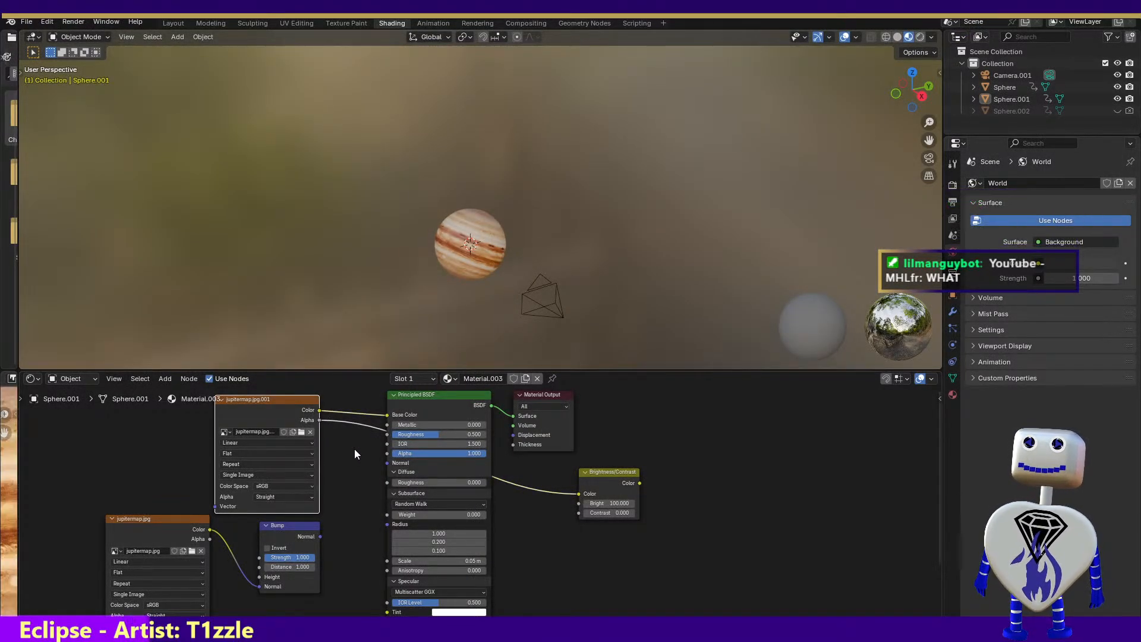
pyautogui.click(565, 495)
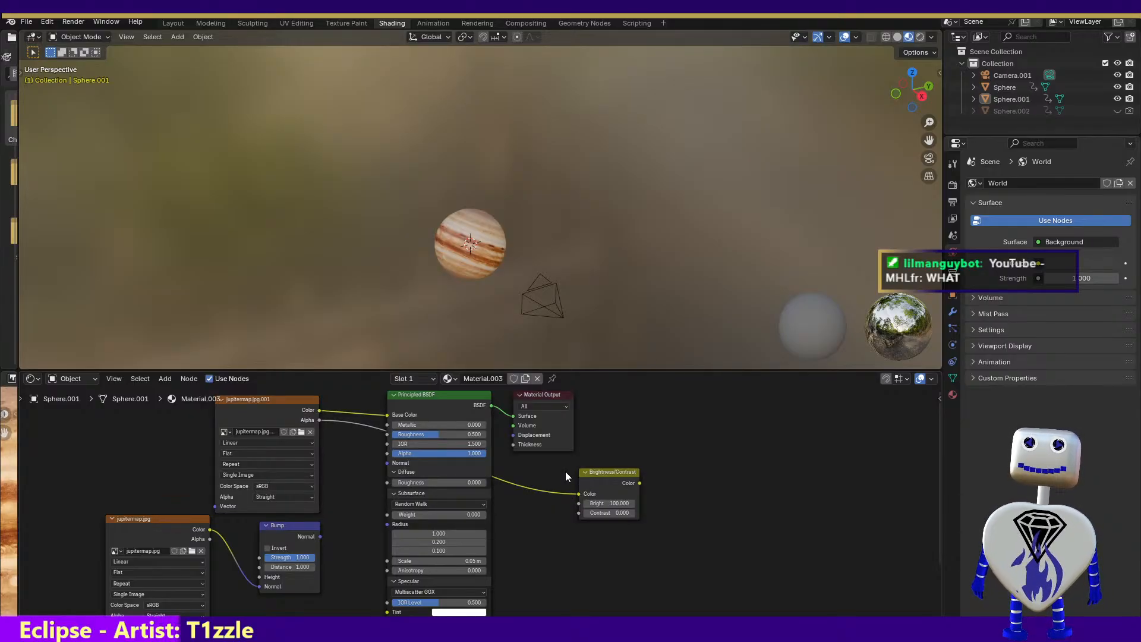
pyautogui.moveTo(593, 473); pyautogui.dragTo(675, 527)
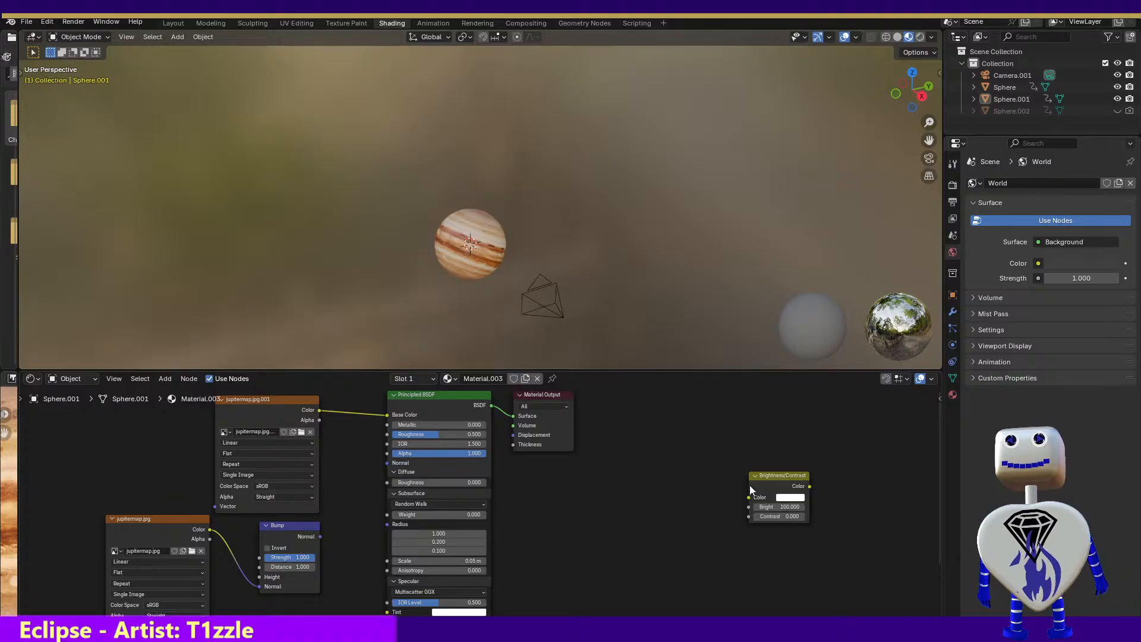
pyautogui.moveTo(747, 498); pyautogui.dragTo(321, 447)
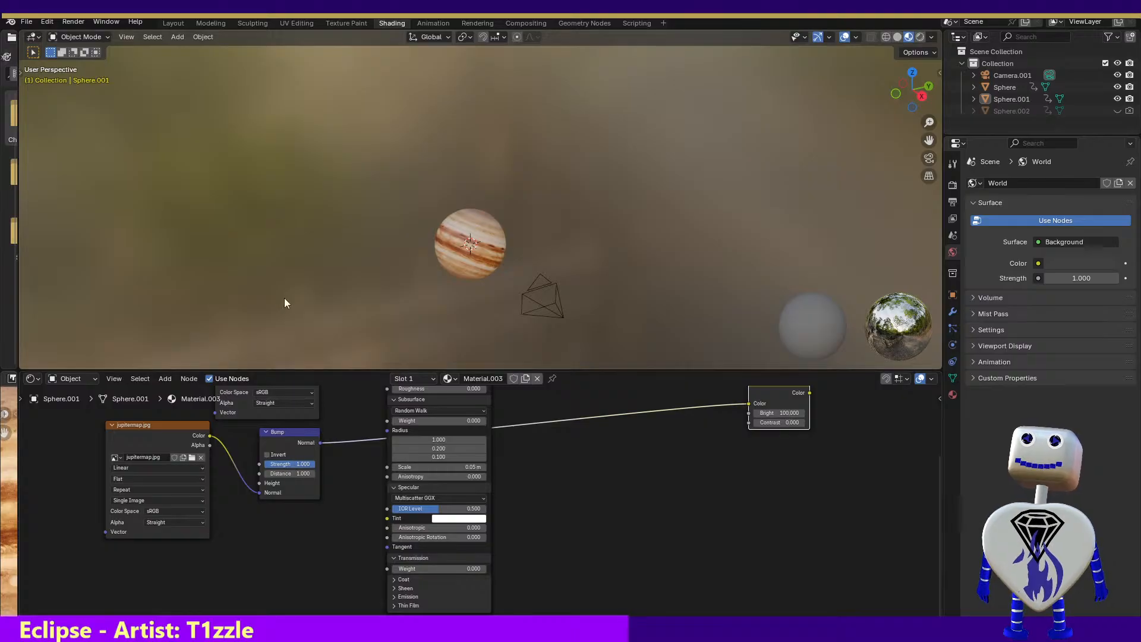
# Render the image with the Bump node feeding Brightness/Contrast, and close the render result
pyautogui.click(110, 21)
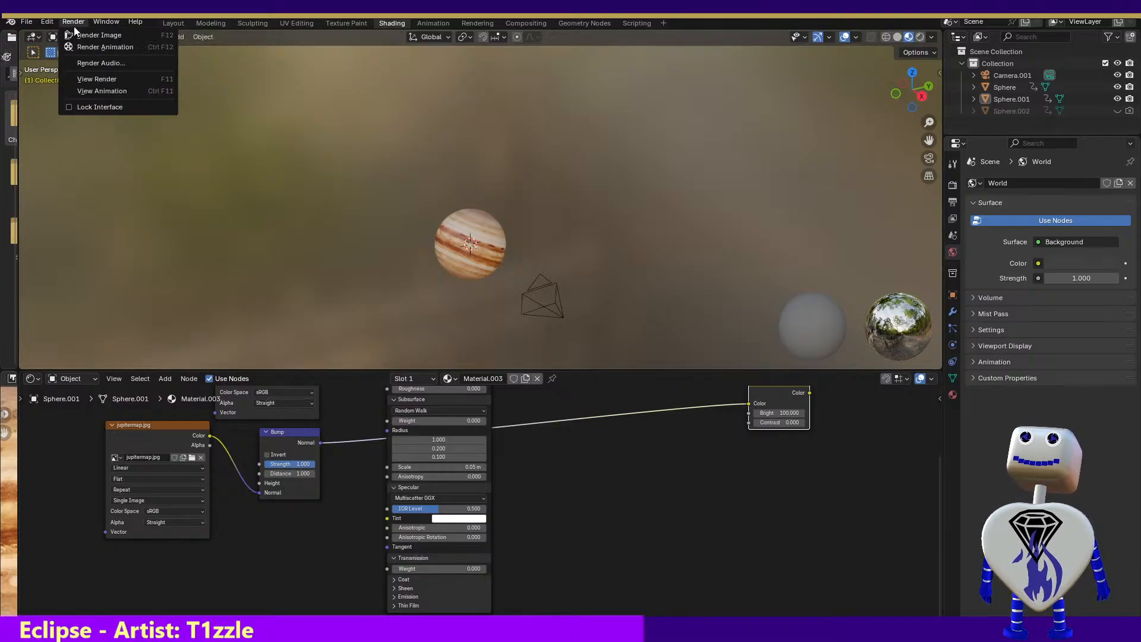
pyautogui.click(73, 34)
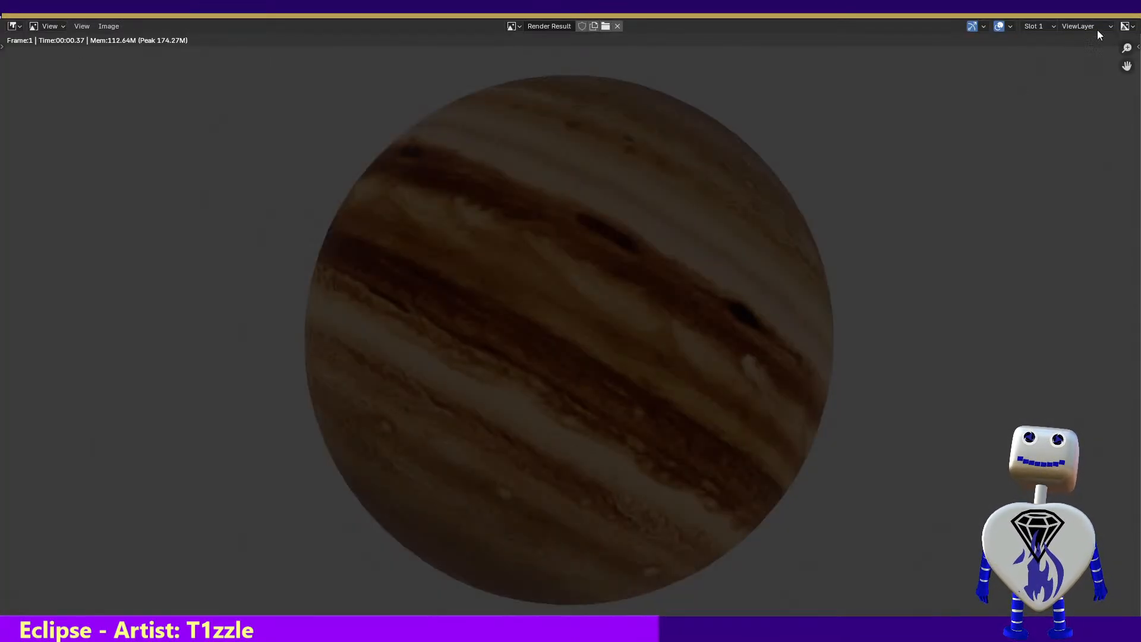
pyautogui.click(1127, 8)
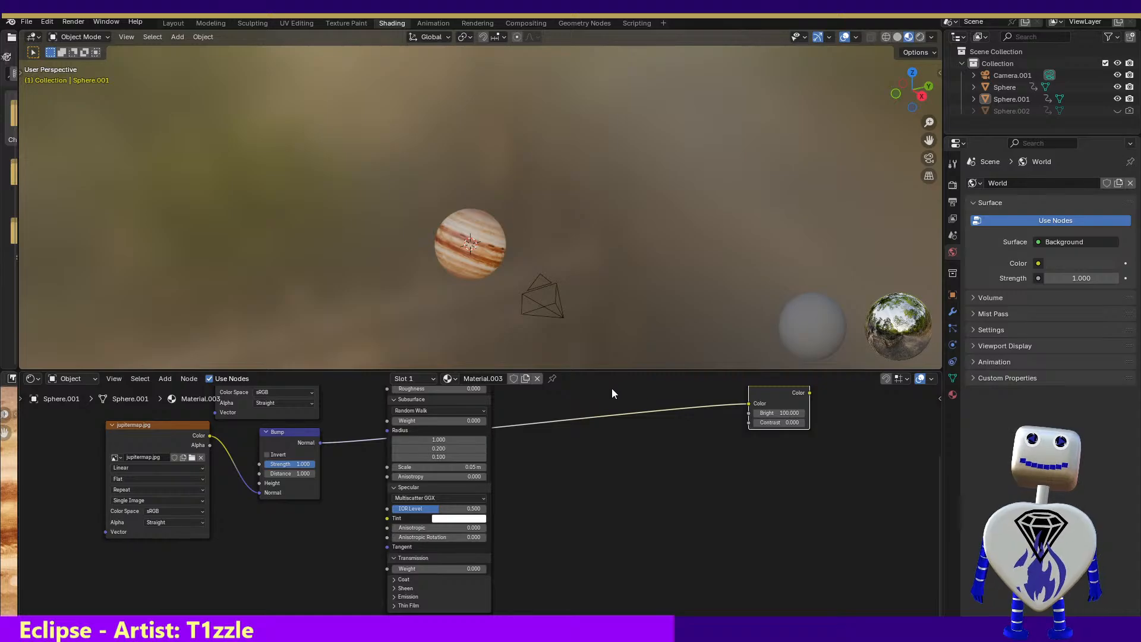
# Undo the Bump link and reconnect the Brightness/Contrast Color input to the jupitermap.jpg.001 texture's Alpha output
pyautogui.hotkey('ctrl', 'z')
pyautogui.hotkey('ctrl', 'z')
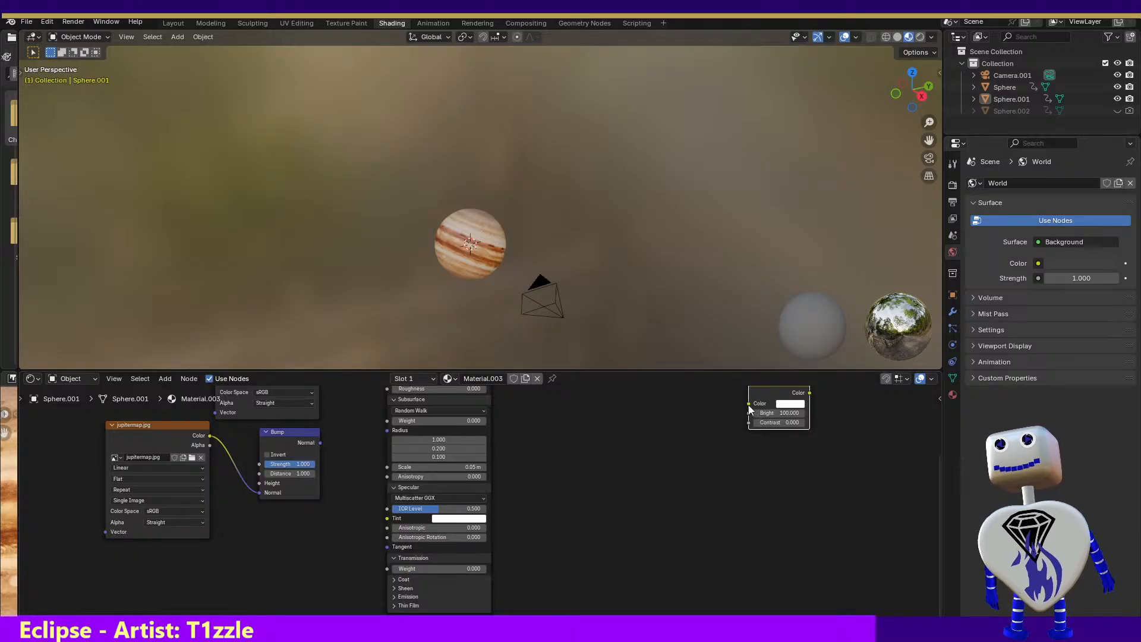
pyautogui.moveTo(750, 404); pyautogui.dragTo(325, 472)
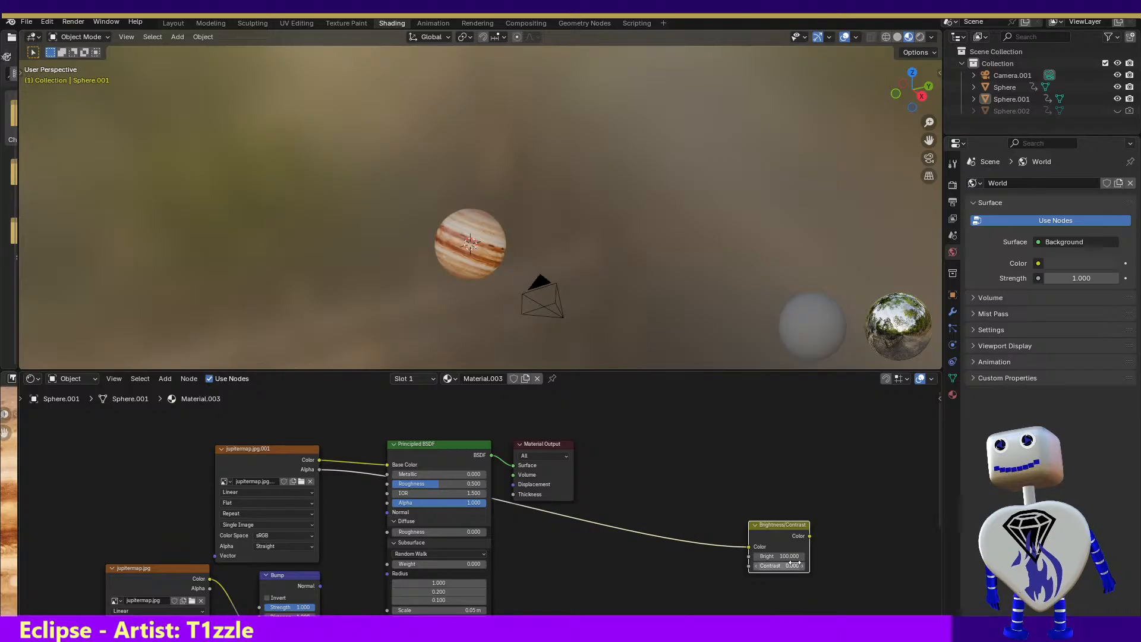
# Render the image once more and close Jupiter.blend without saving the changes
pyautogui.click(73, 22)
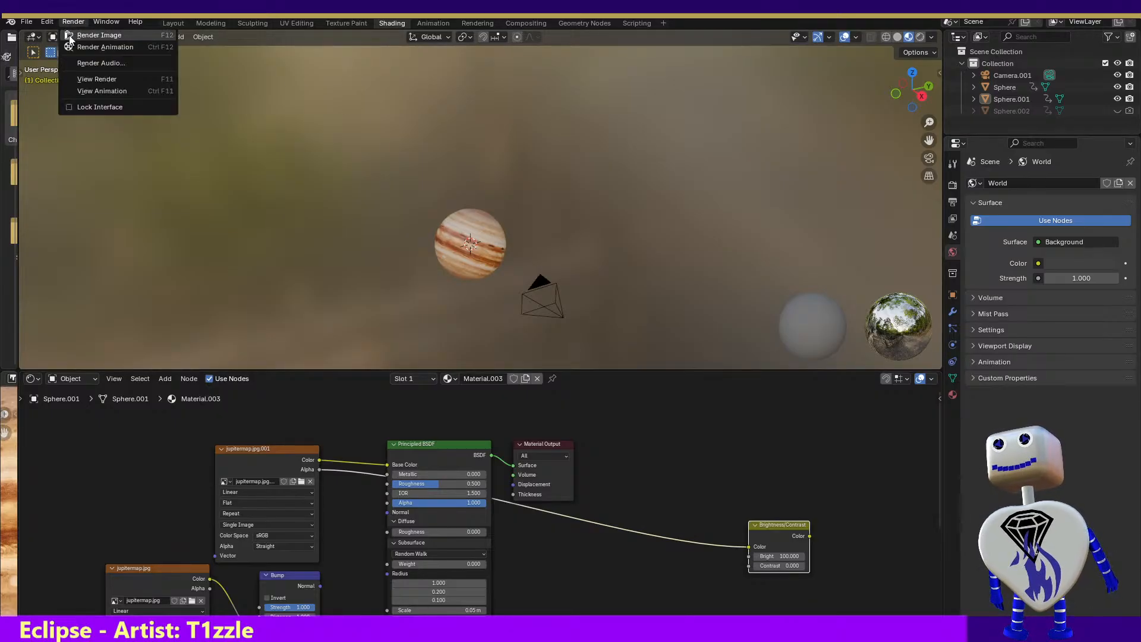
pyautogui.click(75, 34)
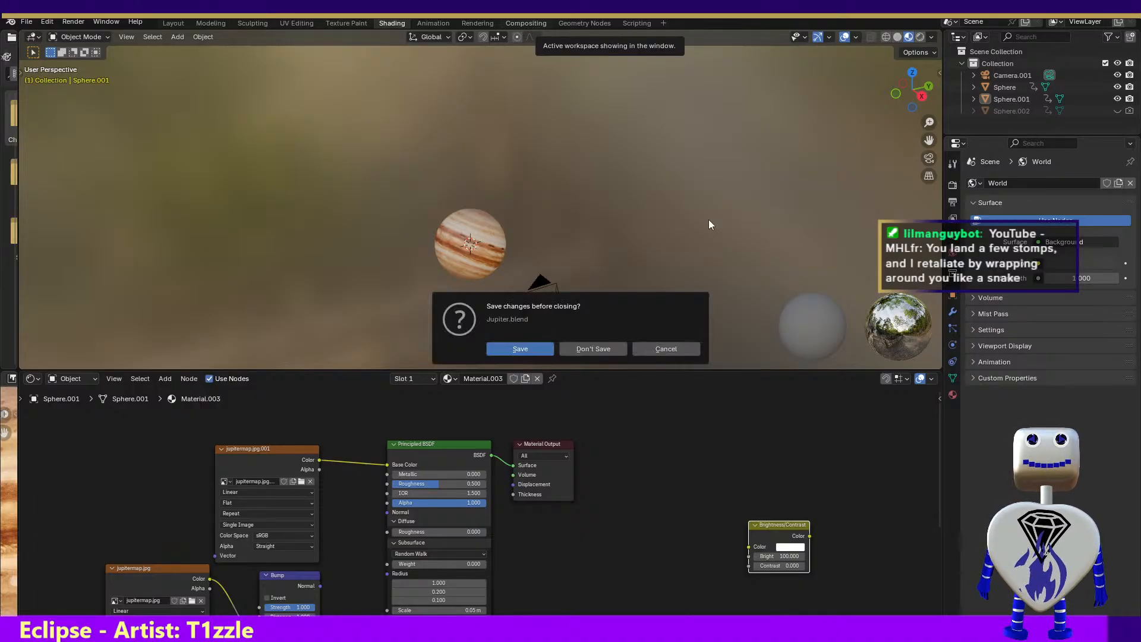
pyautogui.click(576, 355)
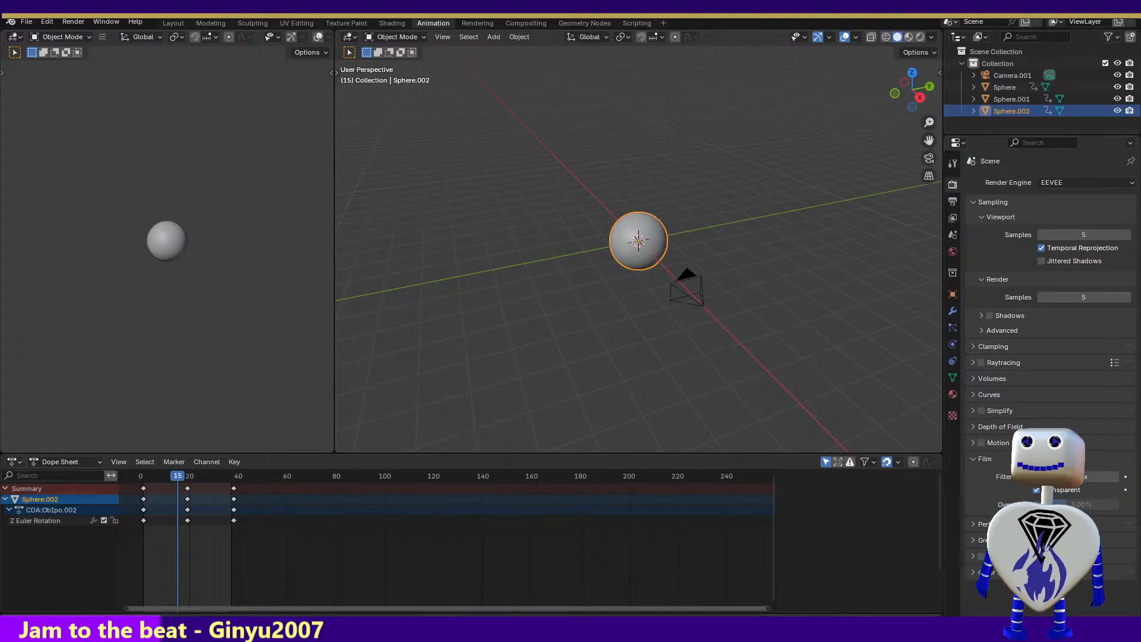
# Arrange the second Blender window with the Shading workspace and narrow its 3D viewport so the outliner and properties are in view
pyautogui.moveTo(457, 612)
pyautogui.mouseDown()
pyautogui.moveTo(471, 336)
pyautogui.moveTo(559, 15)
pyautogui.mouseUp()
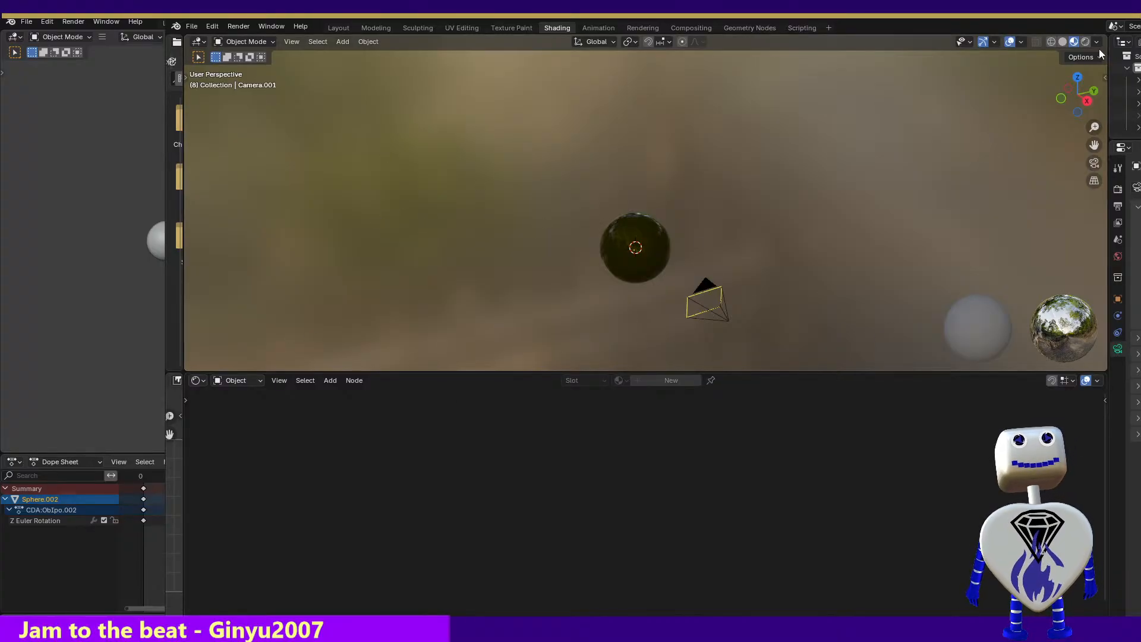
pyautogui.moveTo(1107, 75); pyautogui.dragTo(986, 105)
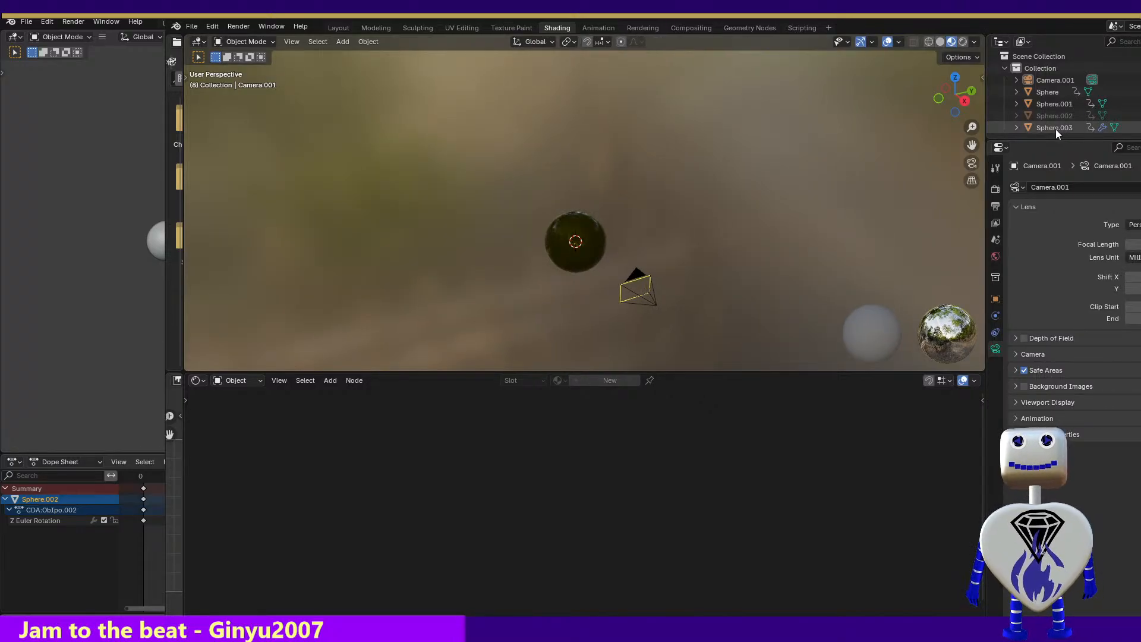
# Select Sphere.003 in the 3D viewport so its Material.001 nodes load in the shader editor
pyautogui.click(326, 380)
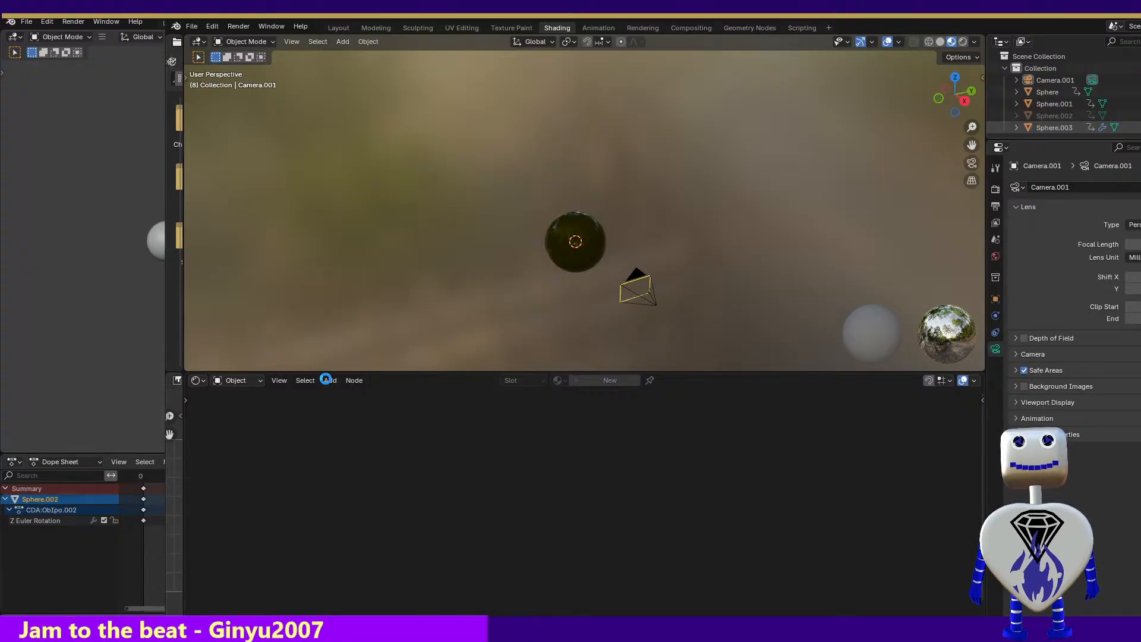
pyautogui.click(499, 203)
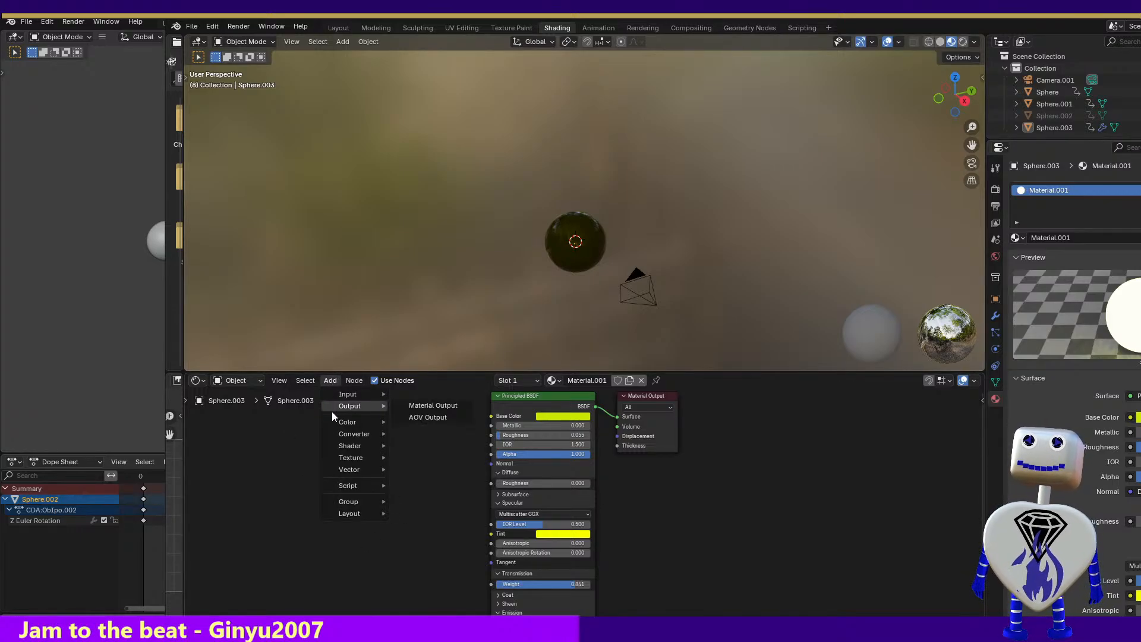
pyautogui.moveTo(332, 422)
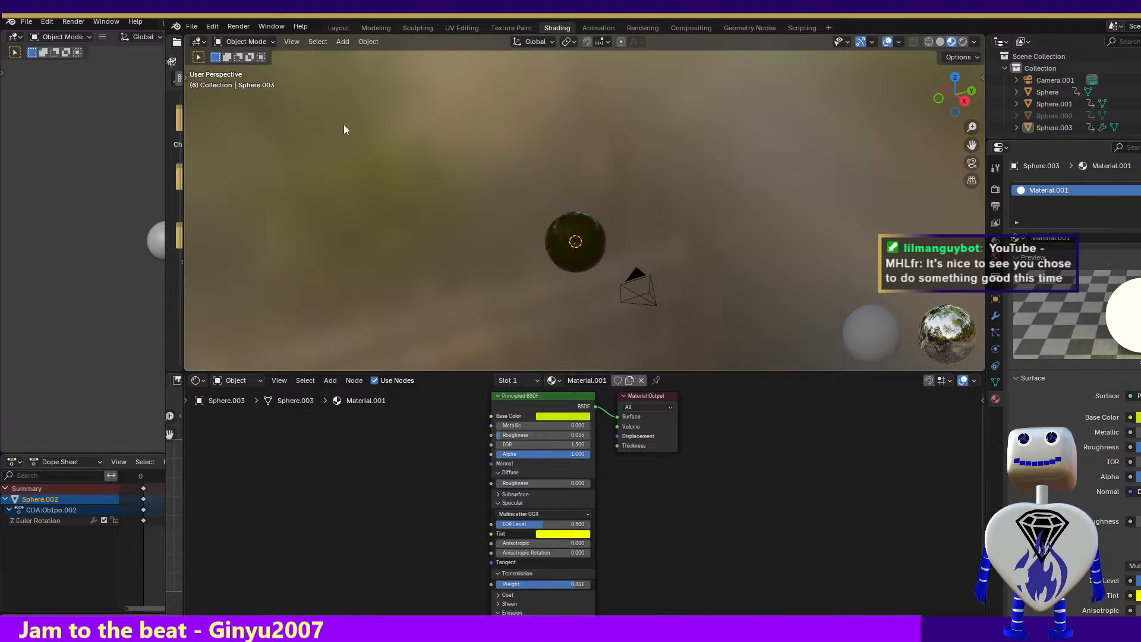
# Add a Particle Info node below the Material Output in Material.001 and try to link out from its Index output
pyautogui.click(310, 381)
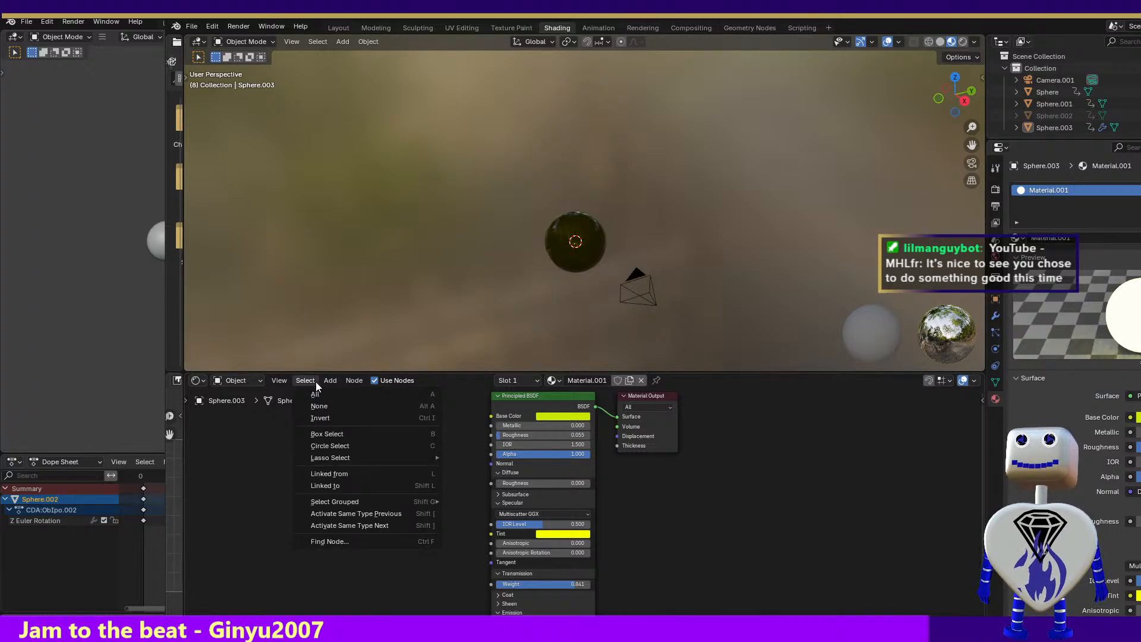
pyautogui.moveTo(330, 382)
pyautogui.moveTo(343, 447)
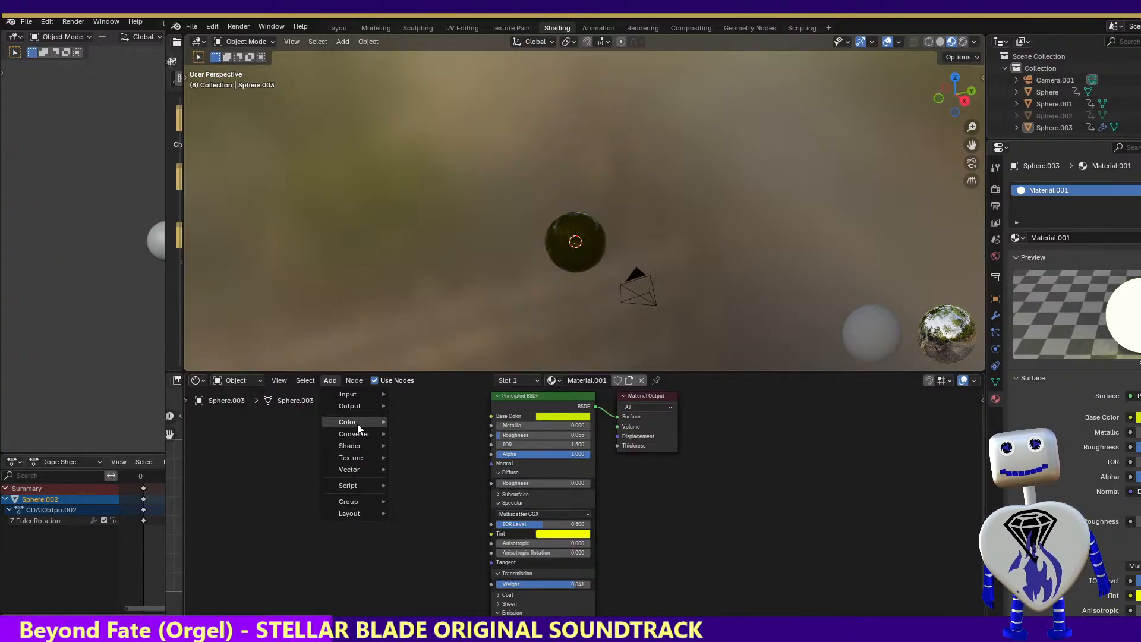
pyautogui.moveTo(362, 391)
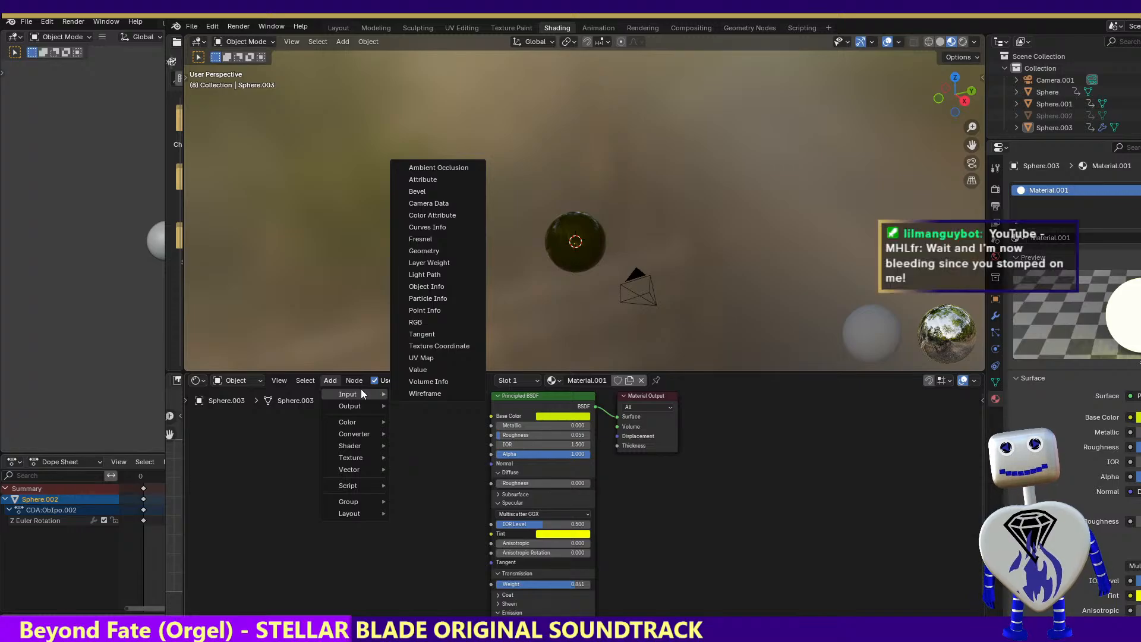
pyautogui.click(438, 299)
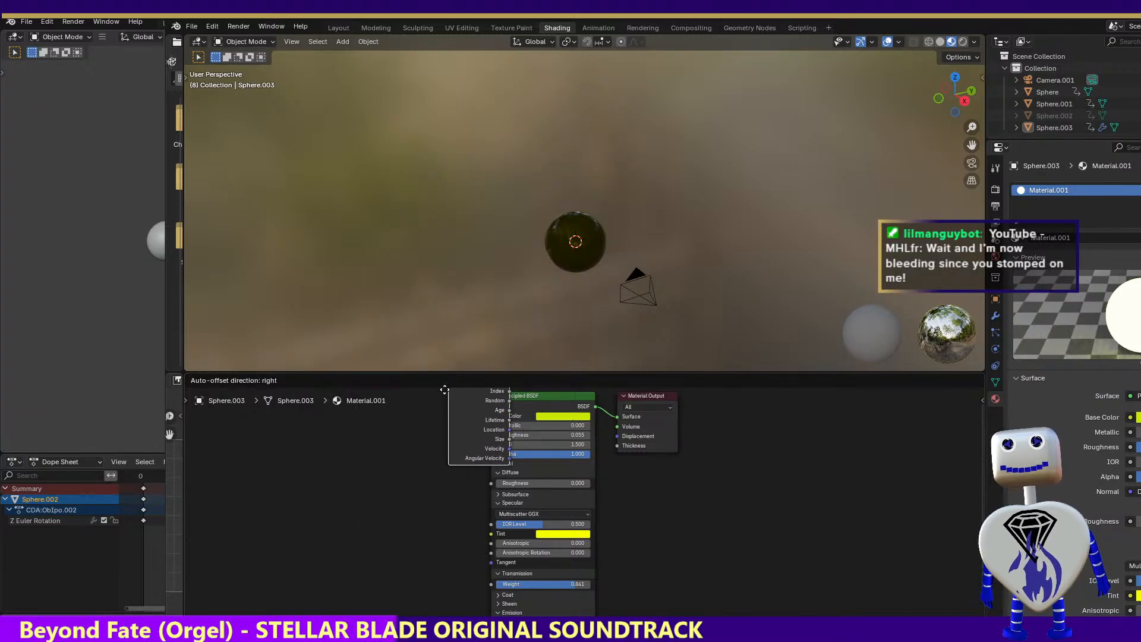
pyautogui.click(641, 503)
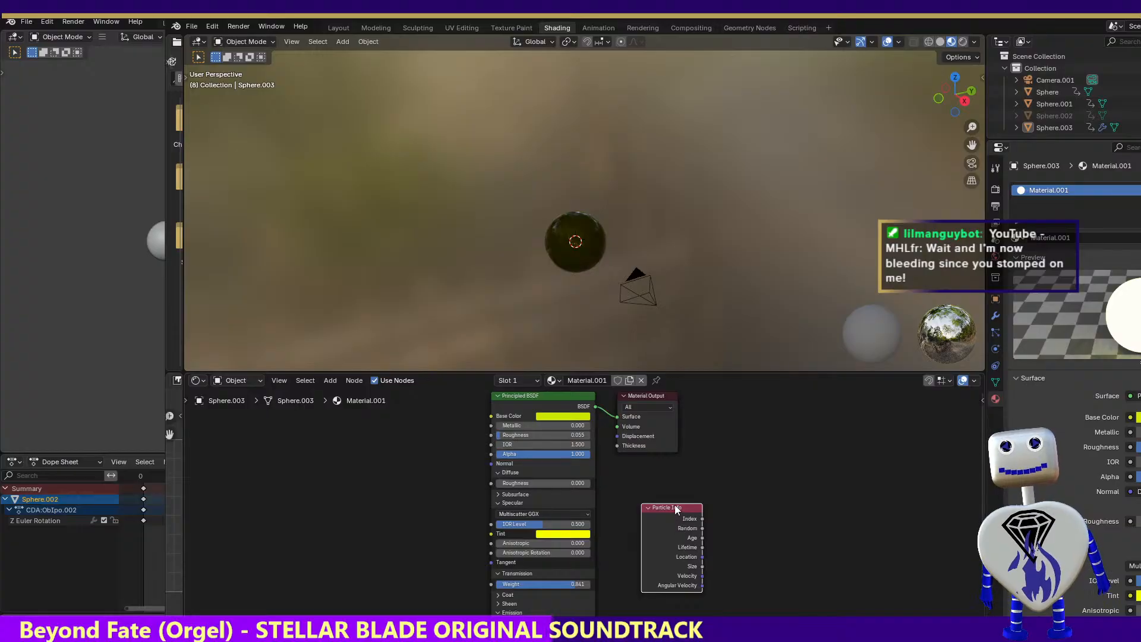
pyautogui.moveTo(702, 518); pyautogui.dragTo(751, 535)
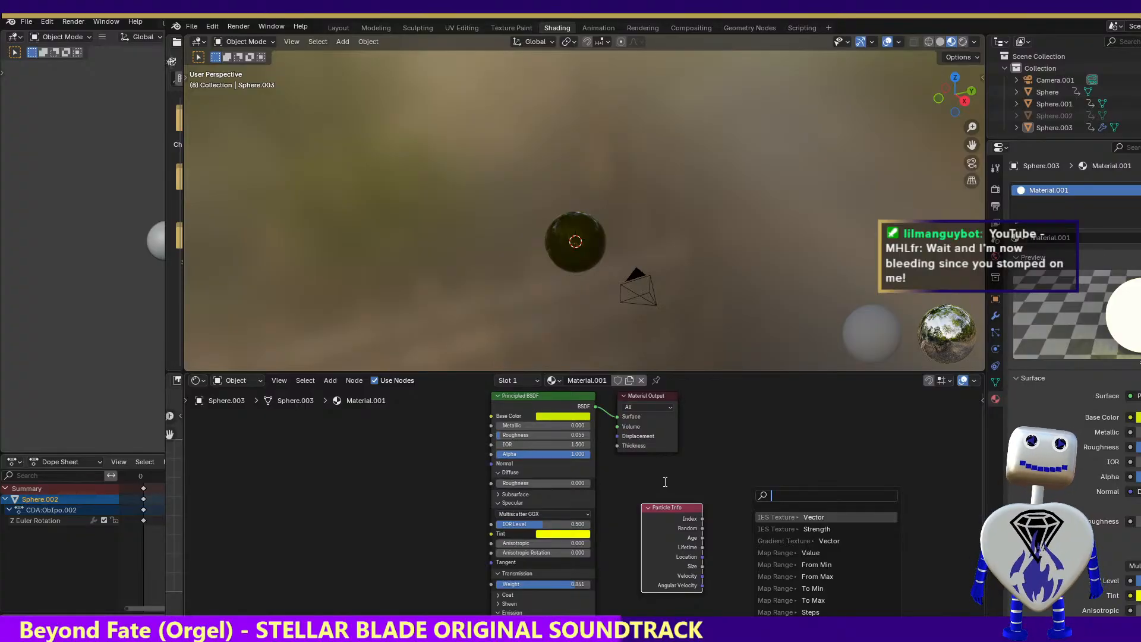
pyautogui.press('Escape')
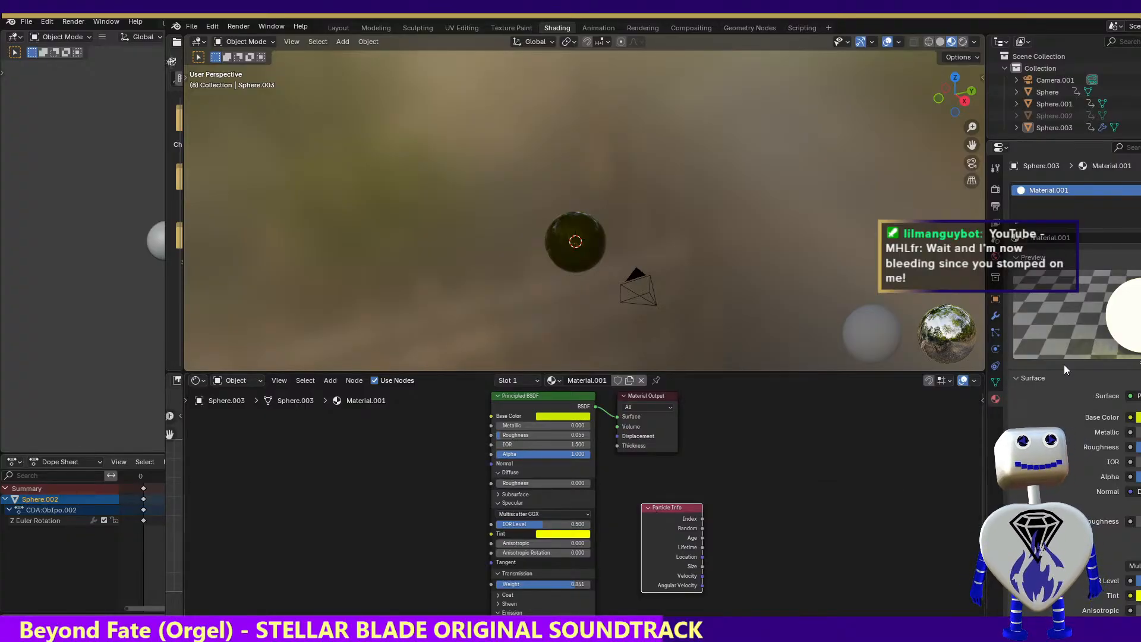
# Switch Sphere.003's particle system to Hair and set Particles/Face in its emission source settings to 322
pyautogui.click(995, 334)
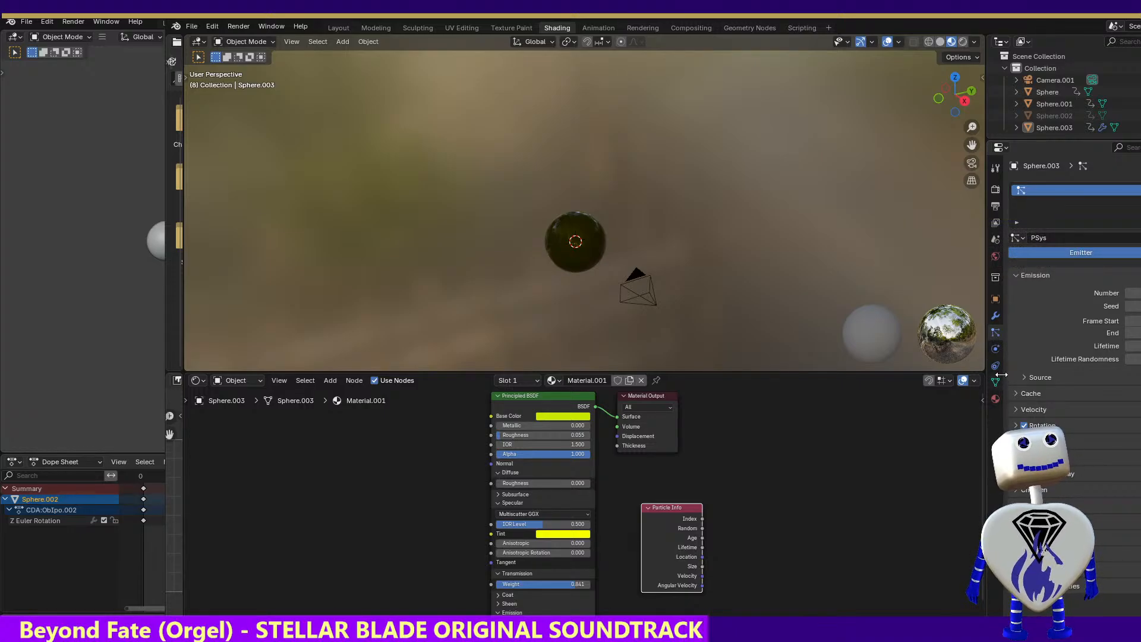
pyautogui.moveTo(1007, 375); pyautogui.dragTo(877, 422)
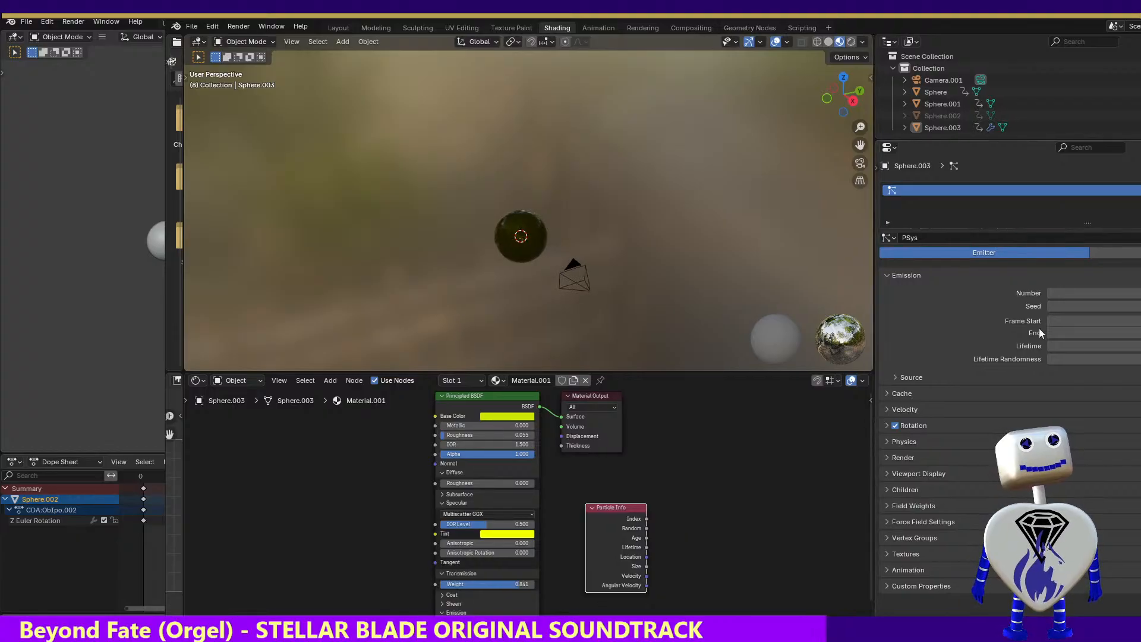
pyautogui.click(1103, 254)
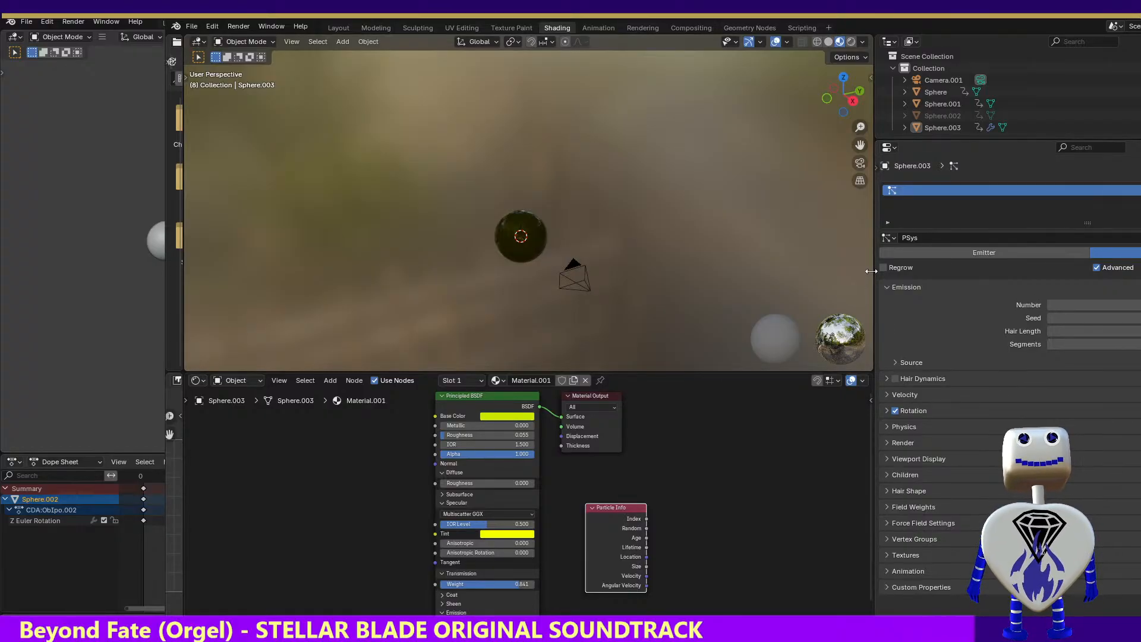
pyautogui.moveTo(873, 317); pyautogui.dragTo(631, 319)
pyautogui.click(649, 362)
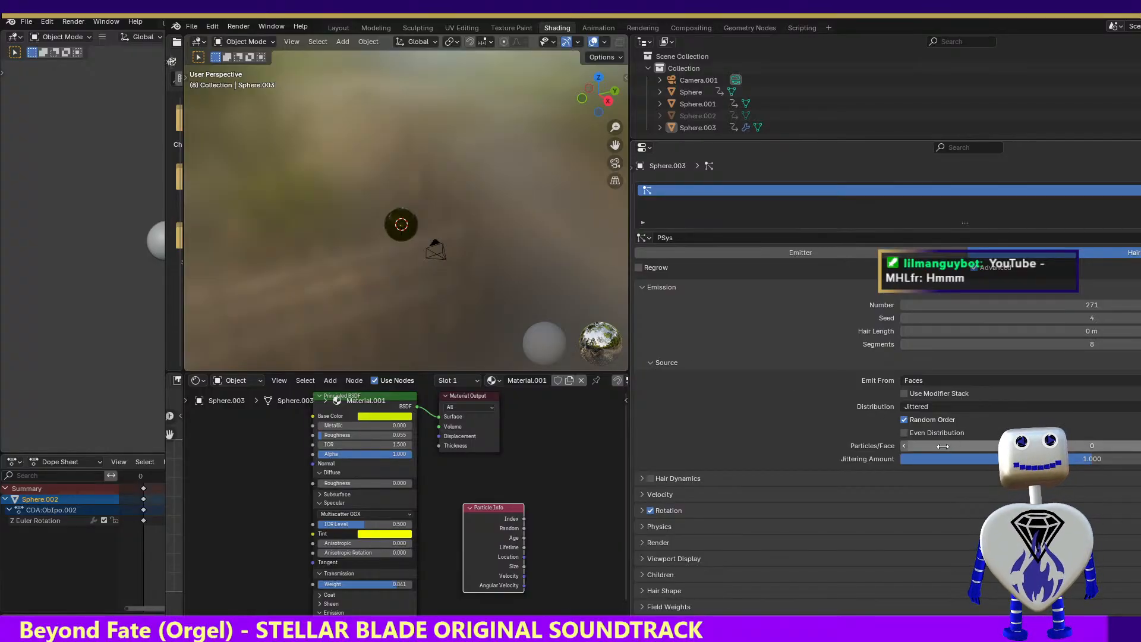
pyautogui.moveTo(962, 441); pyautogui.dragTo(1140, 441)
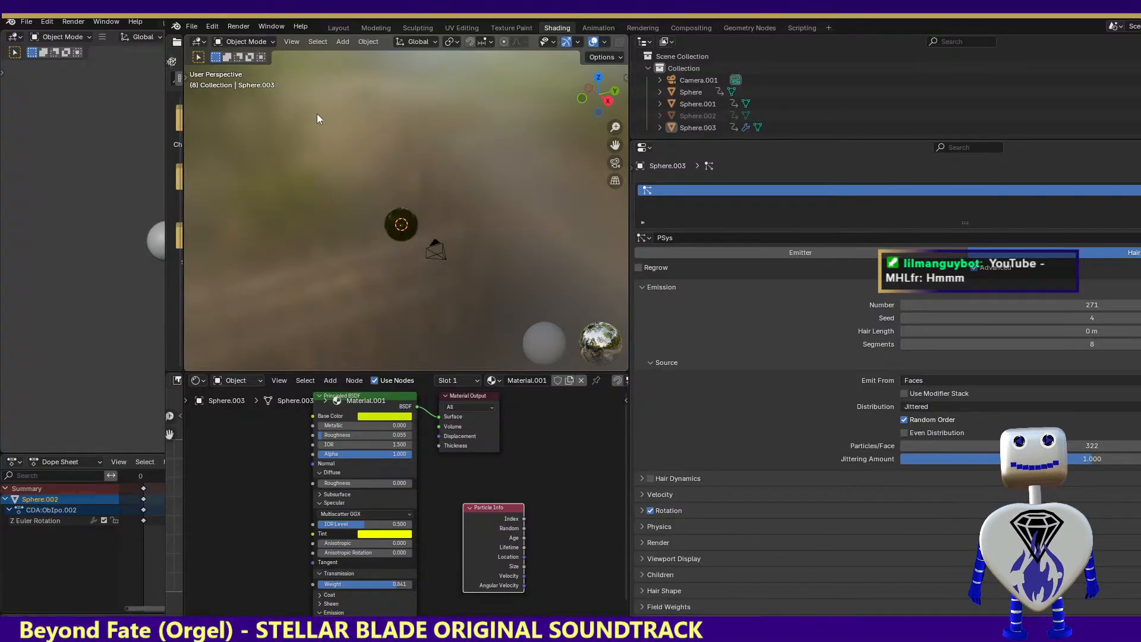
# Render the image with the Hair particle settings and close the render result
pyautogui.click(240, 27)
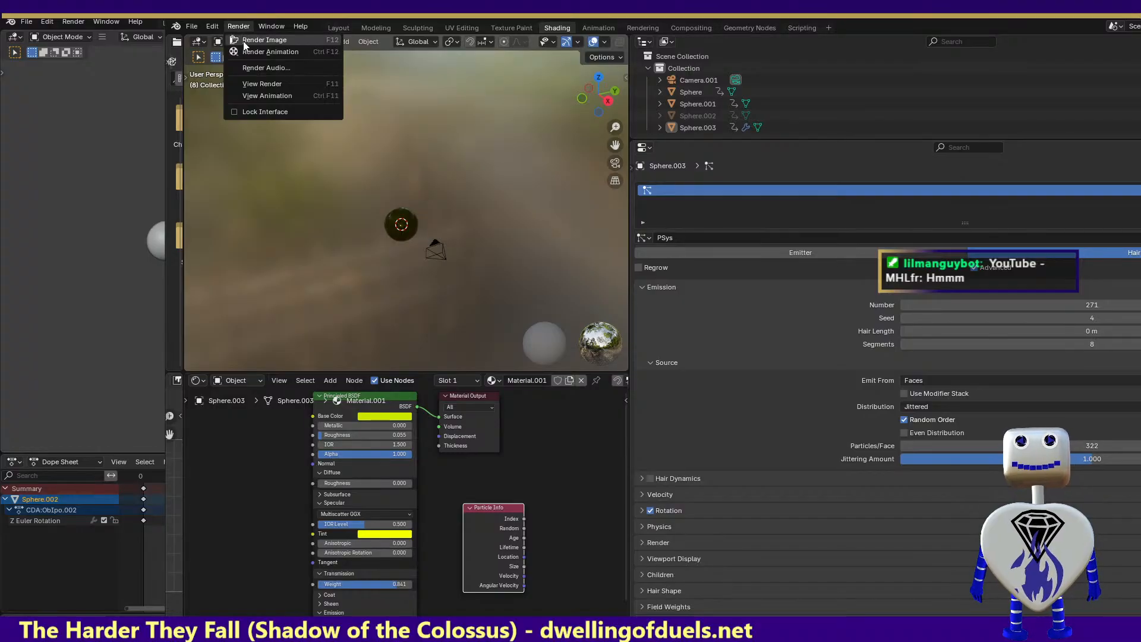
pyautogui.click(242, 41)
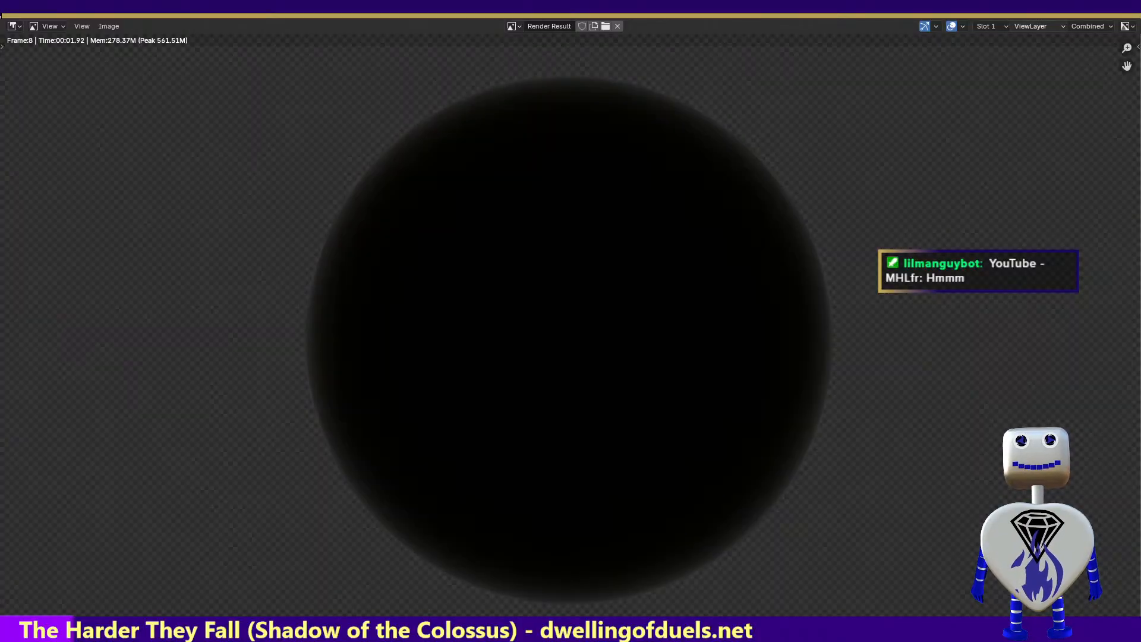
pyautogui.click(1070, 7)
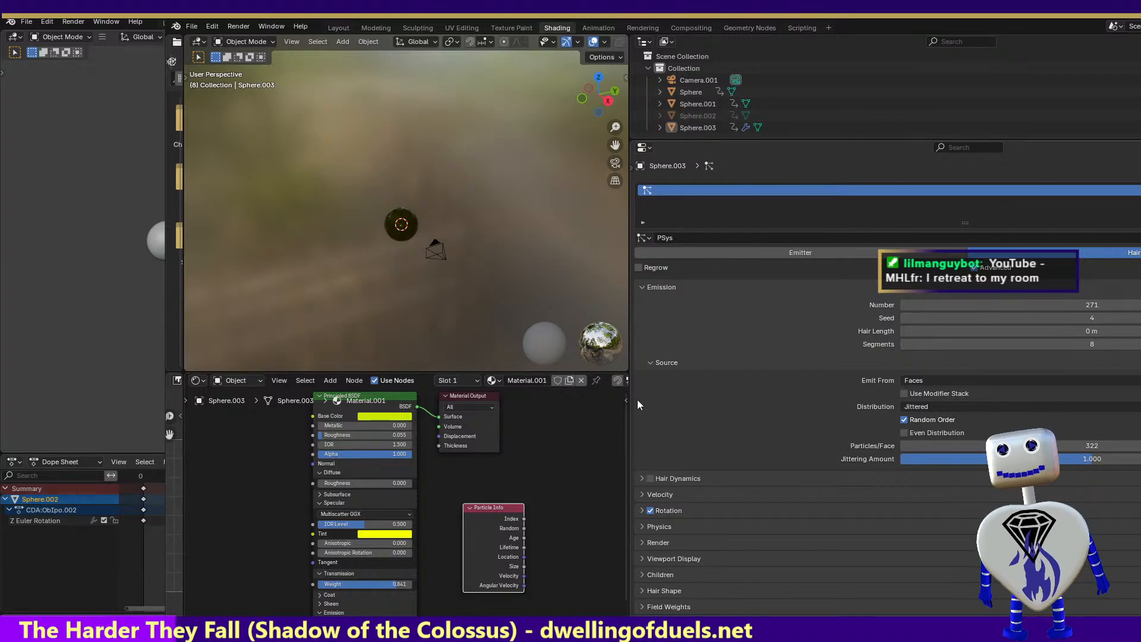
# Collapse the Particle Info node and delete it from Material.001
pyautogui.click(551, 532)
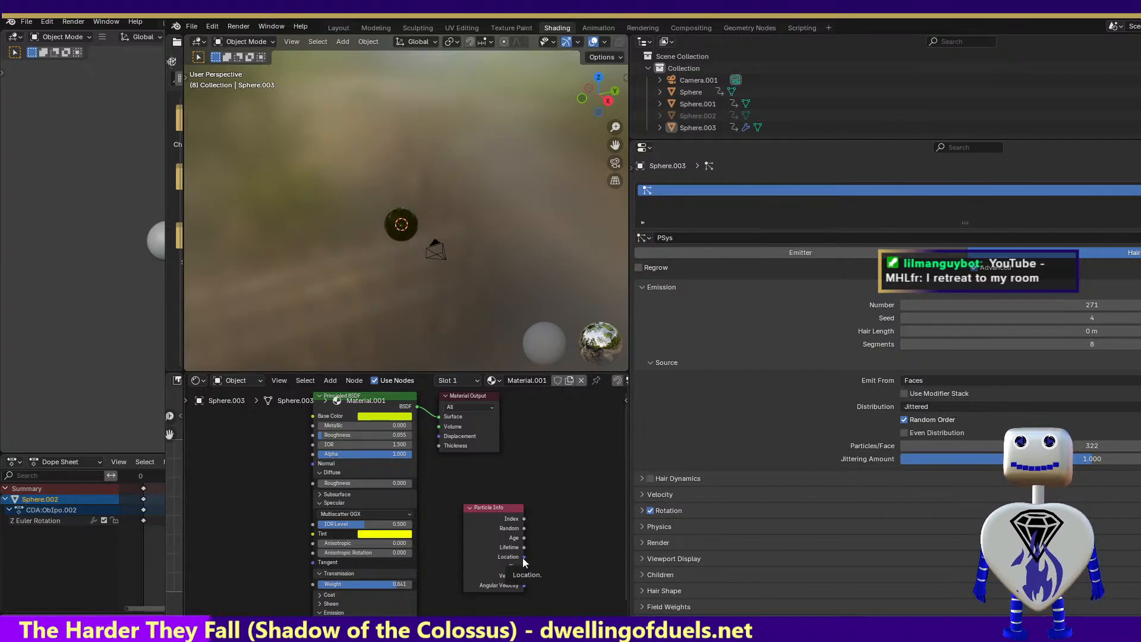
pyautogui.click(470, 507)
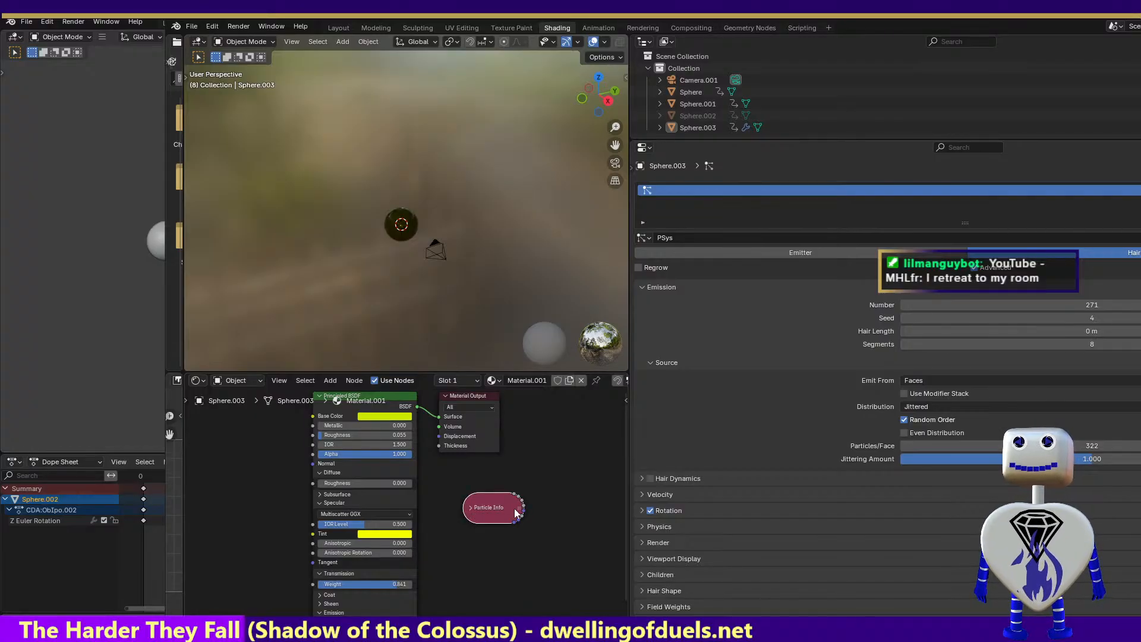
pyautogui.rightClick(492, 505)
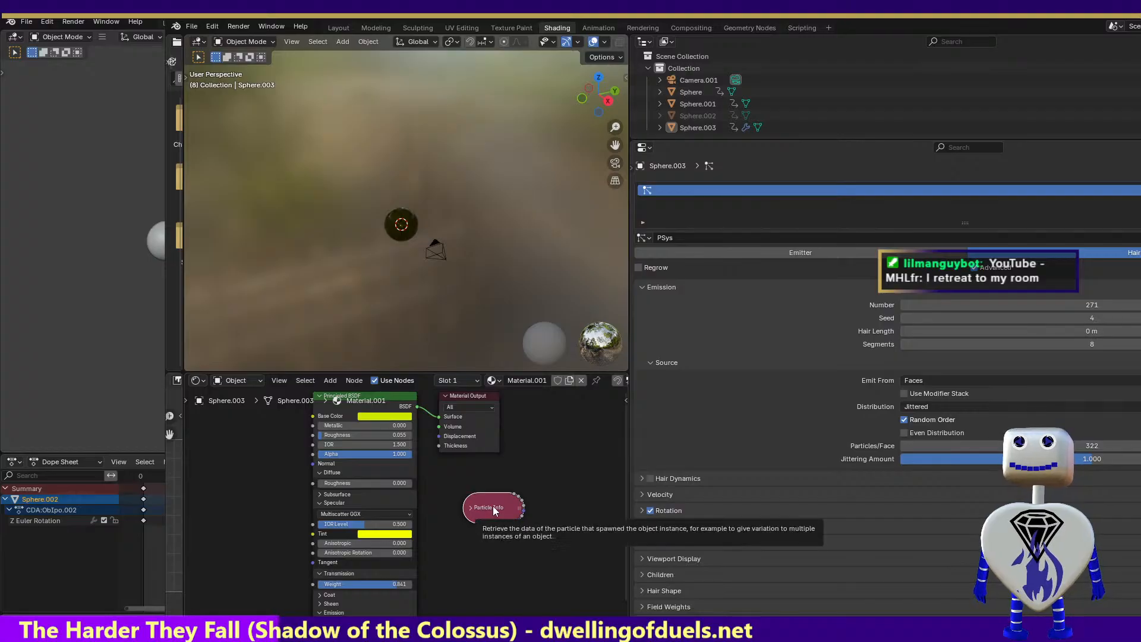
pyautogui.press('Delete')
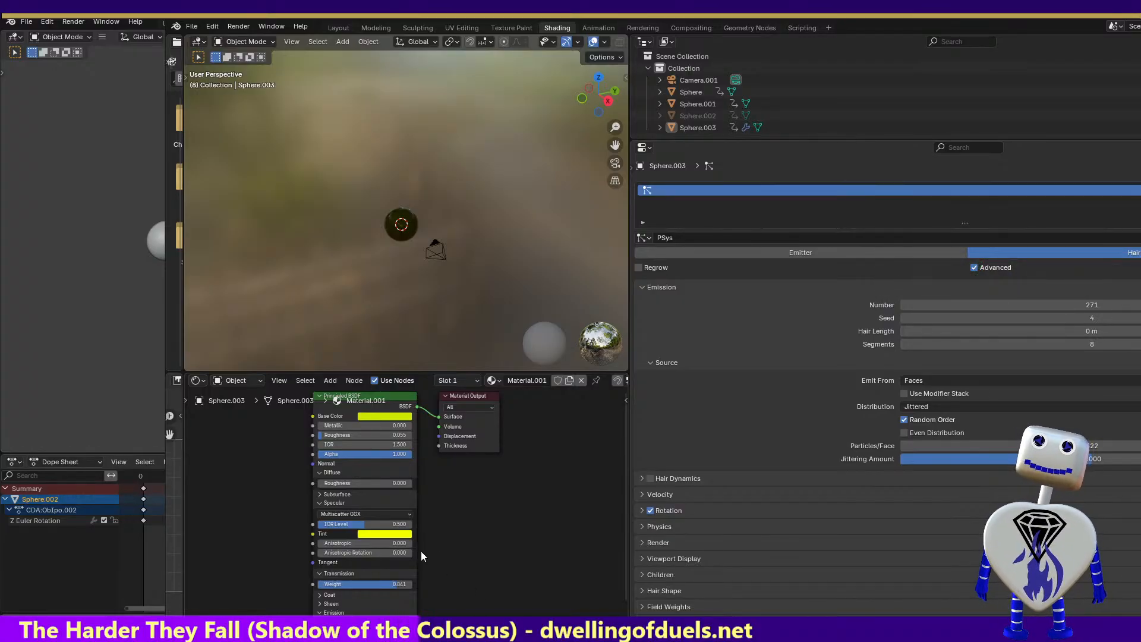
# Expand the Subsurface settings of the Principled BSDF node and set the first Radius value to 36.300
pyautogui.click(320, 496)
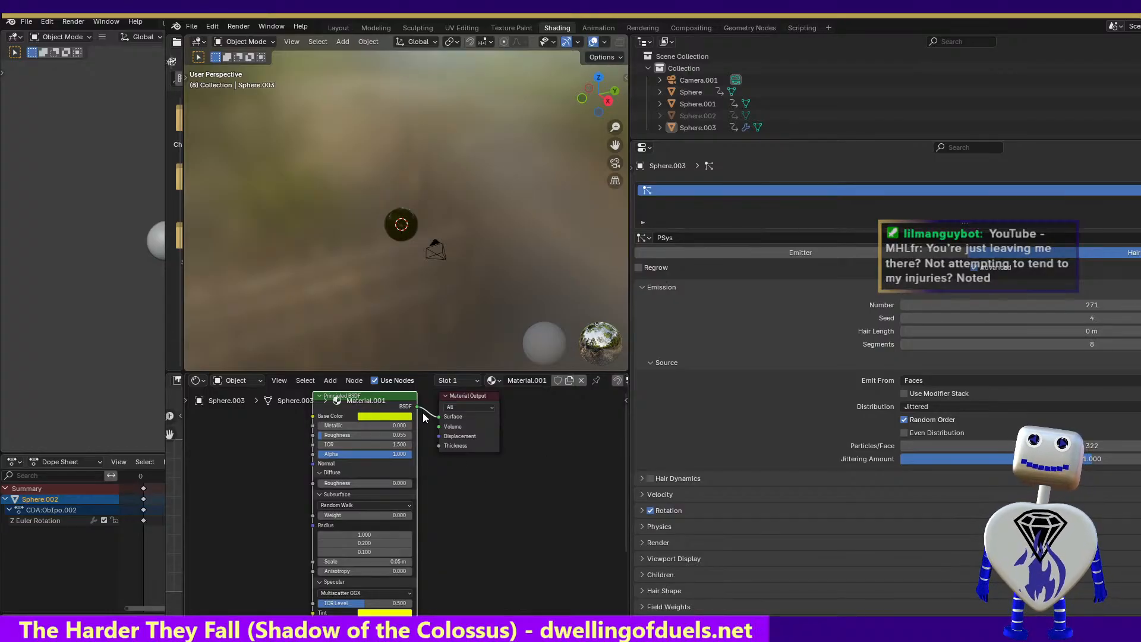
pyautogui.moveTo(311, 415); pyautogui.dragTo(265, 430)
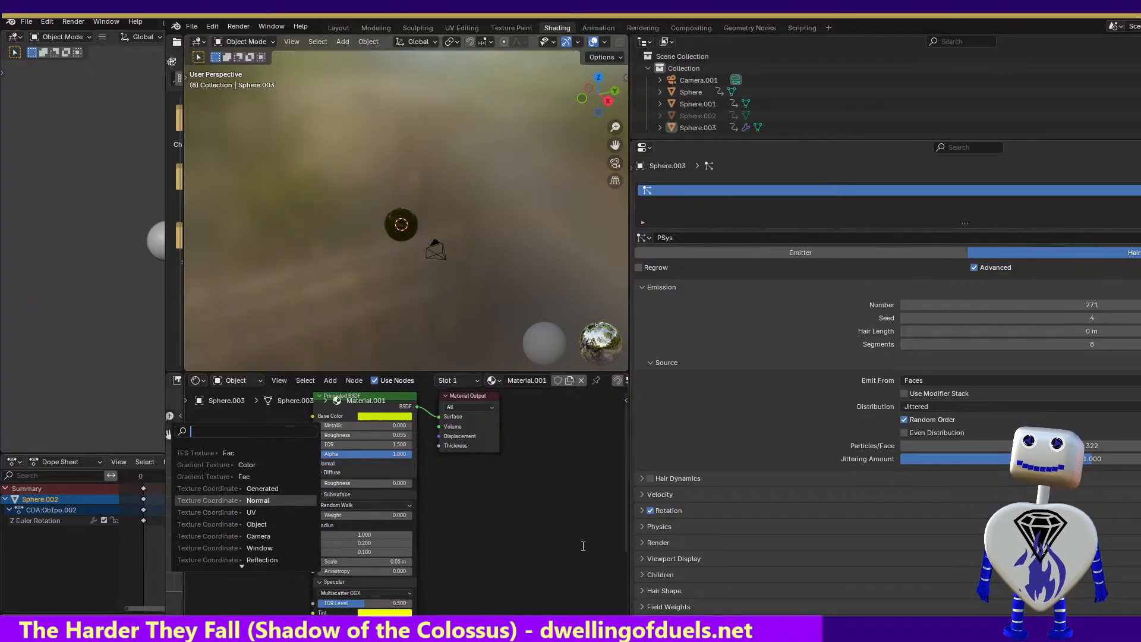
pyautogui.click(549, 549)
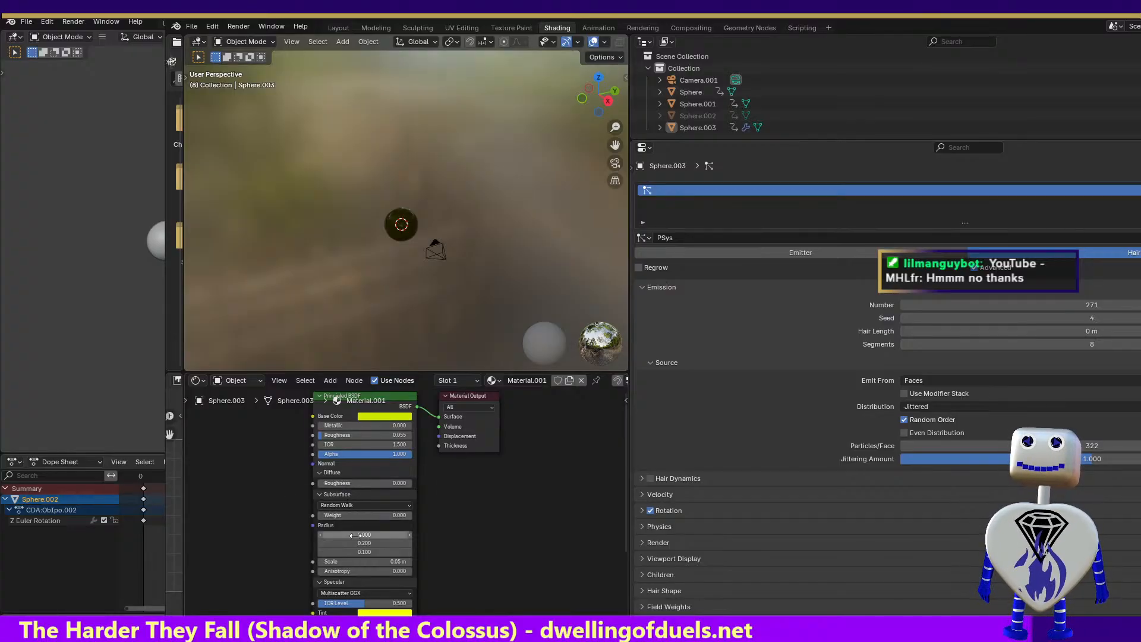
pyautogui.moveTo(358, 534); pyautogui.dragTo(463, 534)
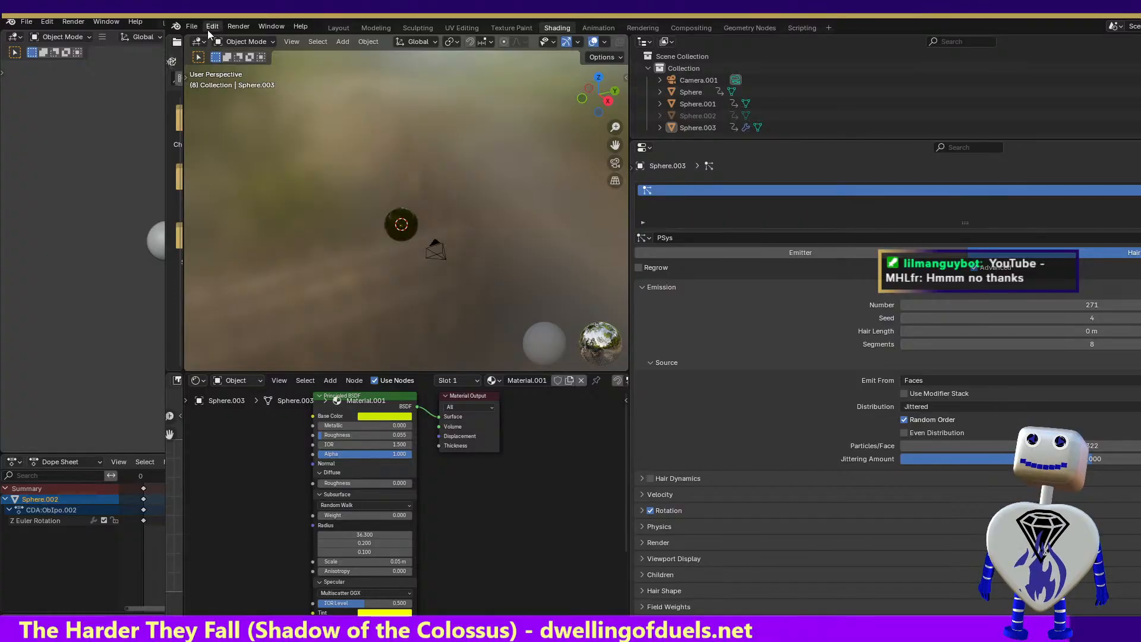
# Render the image with the increased subsurface radius and close the render result
pyautogui.click(240, 27)
pyautogui.click(241, 38)
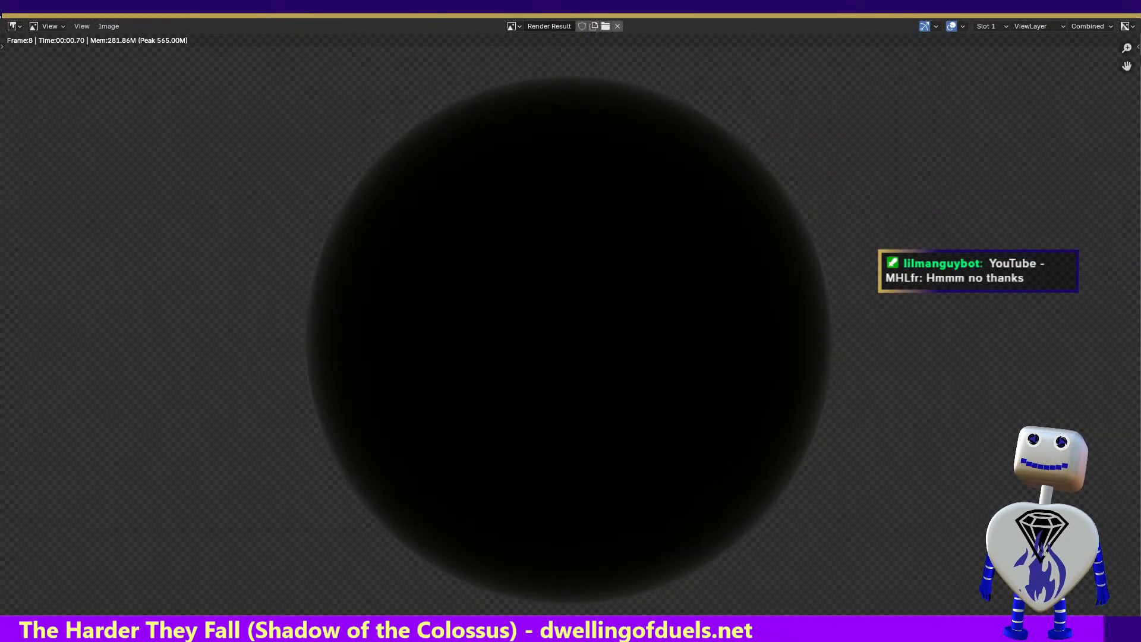
pyautogui.press('Escape')
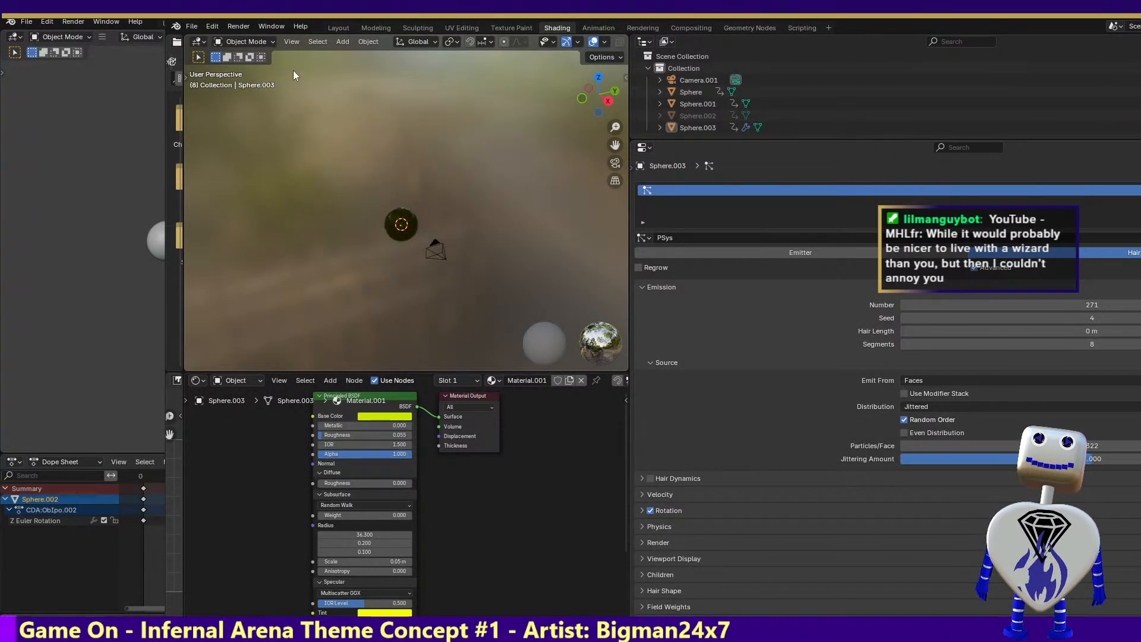
# Add a Point light to the scene and widen the 3D viewport
pyautogui.click(342, 42)
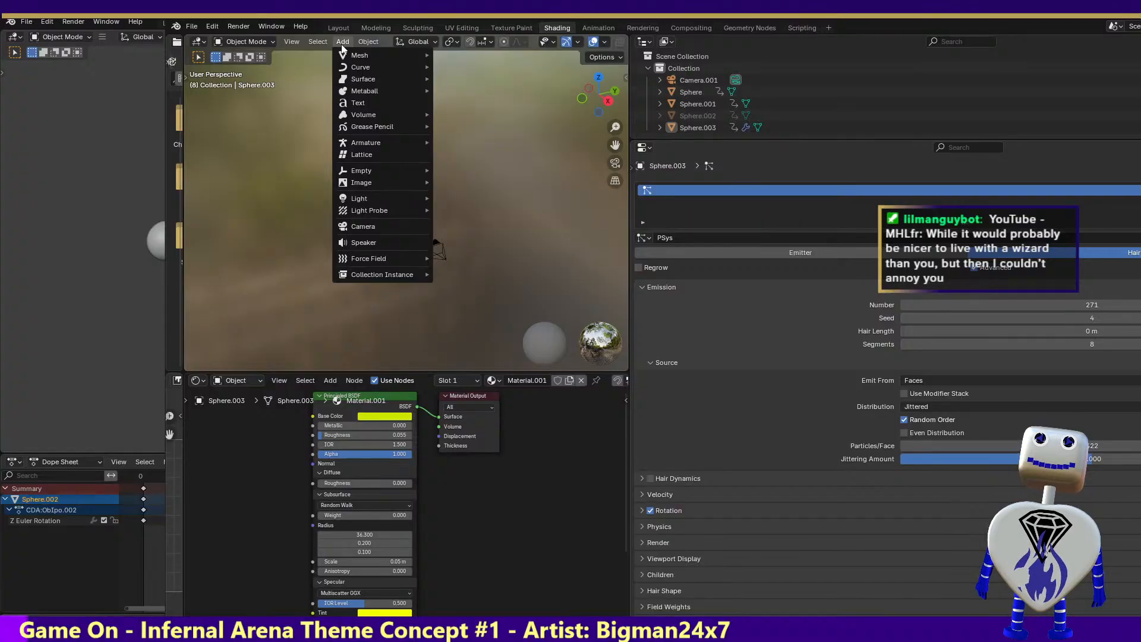
pyautogui.moveTo(376, 199)
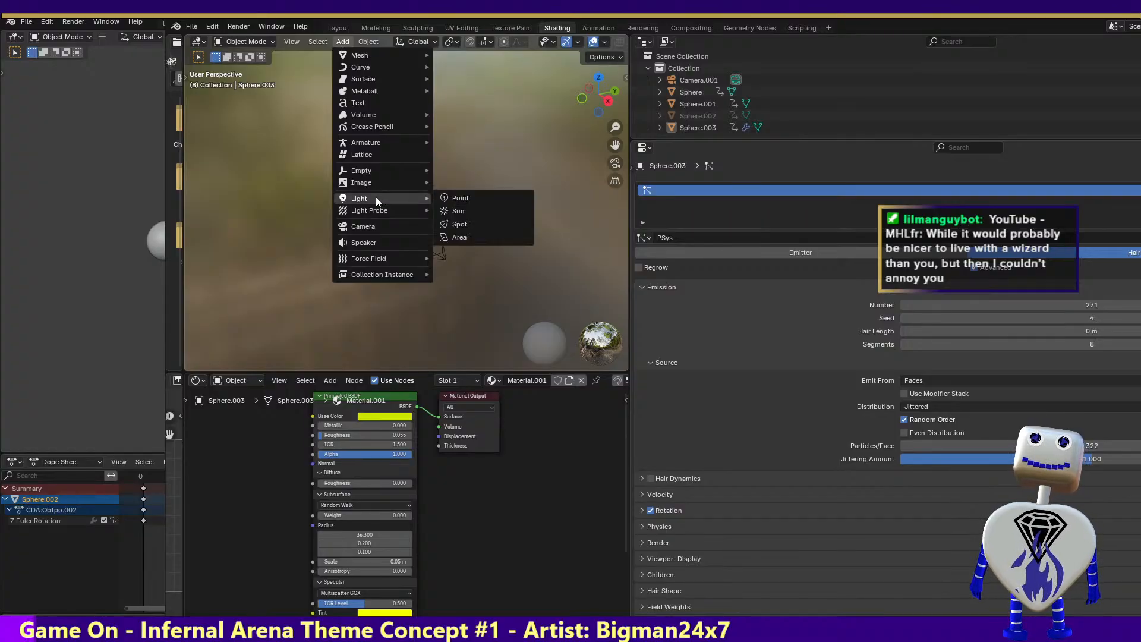
pyautogui.click(454, 200)
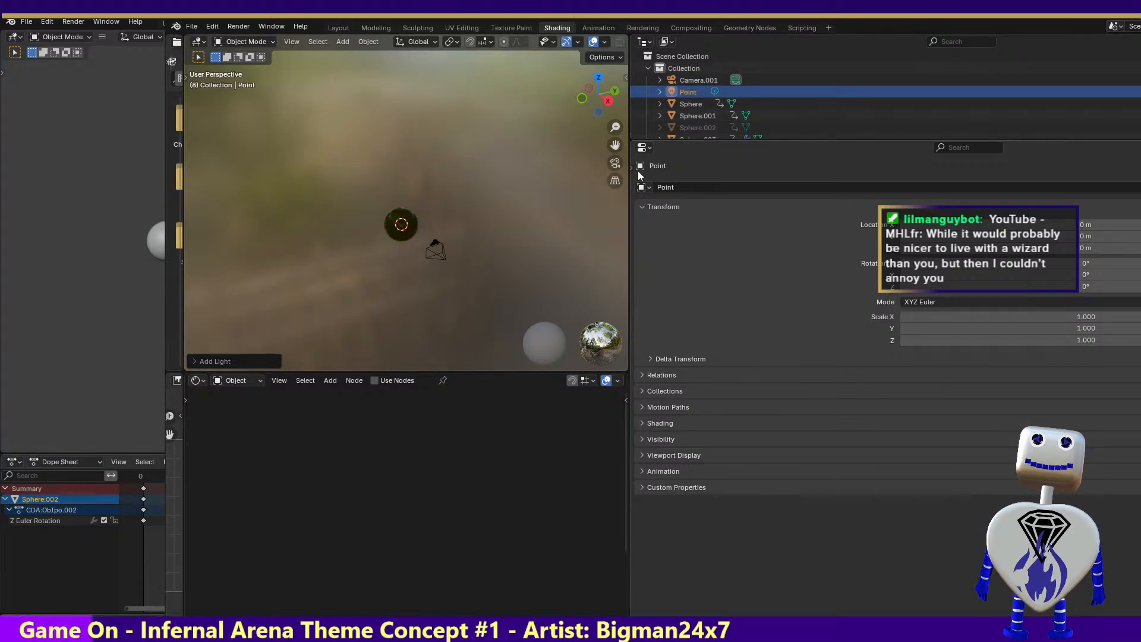
pyautogui.moveTo(627, 180); pyautogui.dragTo(834, 180)
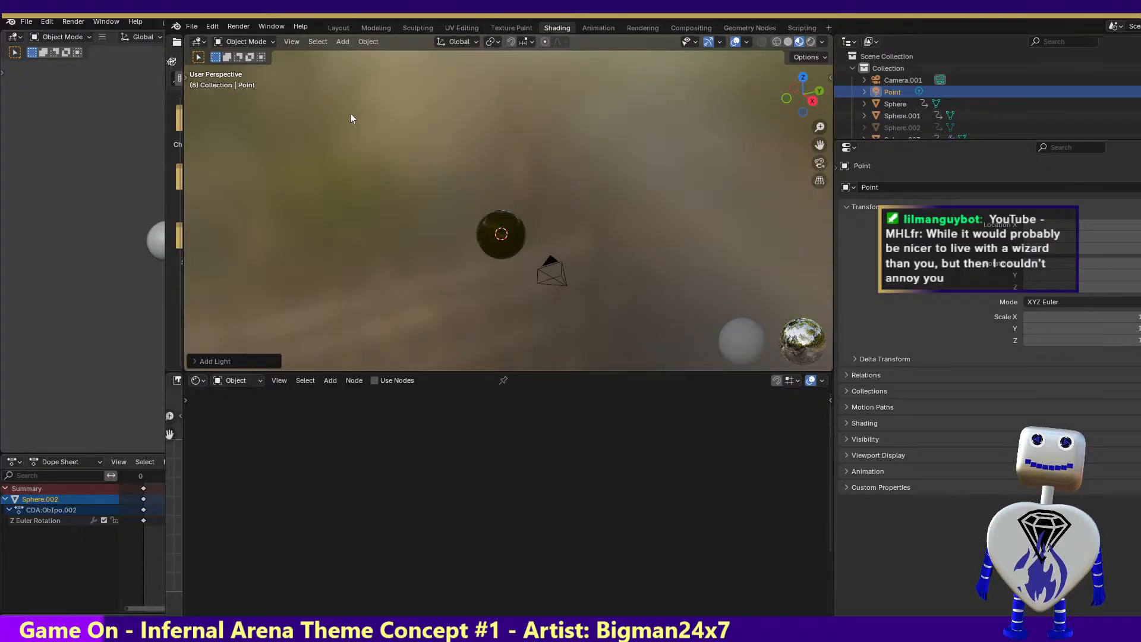
# Render the image with the Point light in the scene and close the render result
pyautogui.click(246, 26)
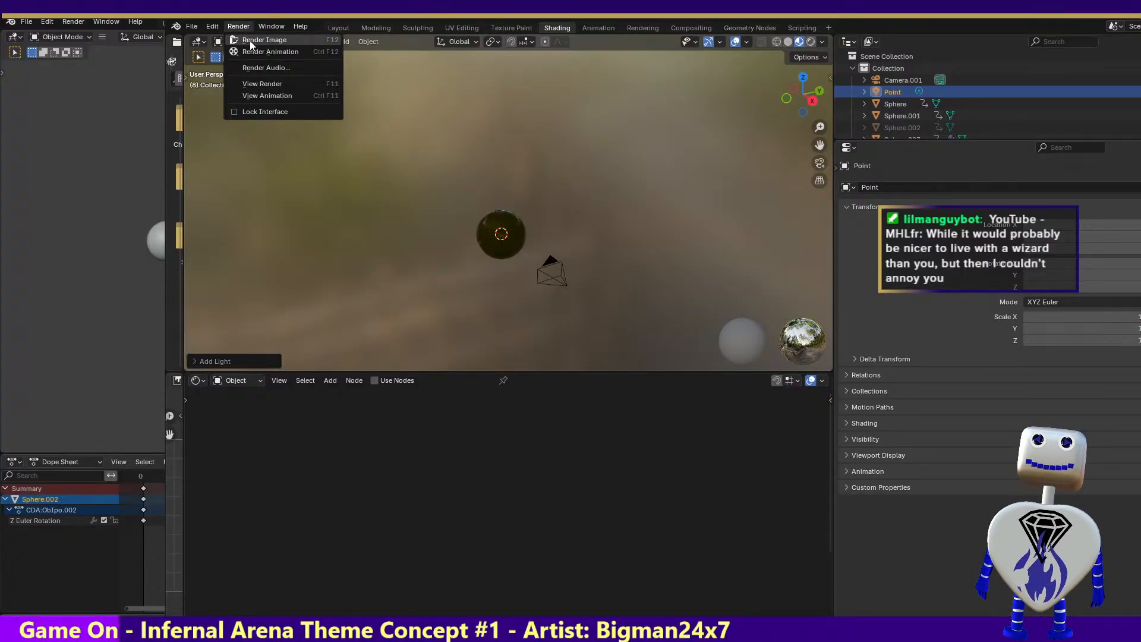
pyautogui.click(251, 42)
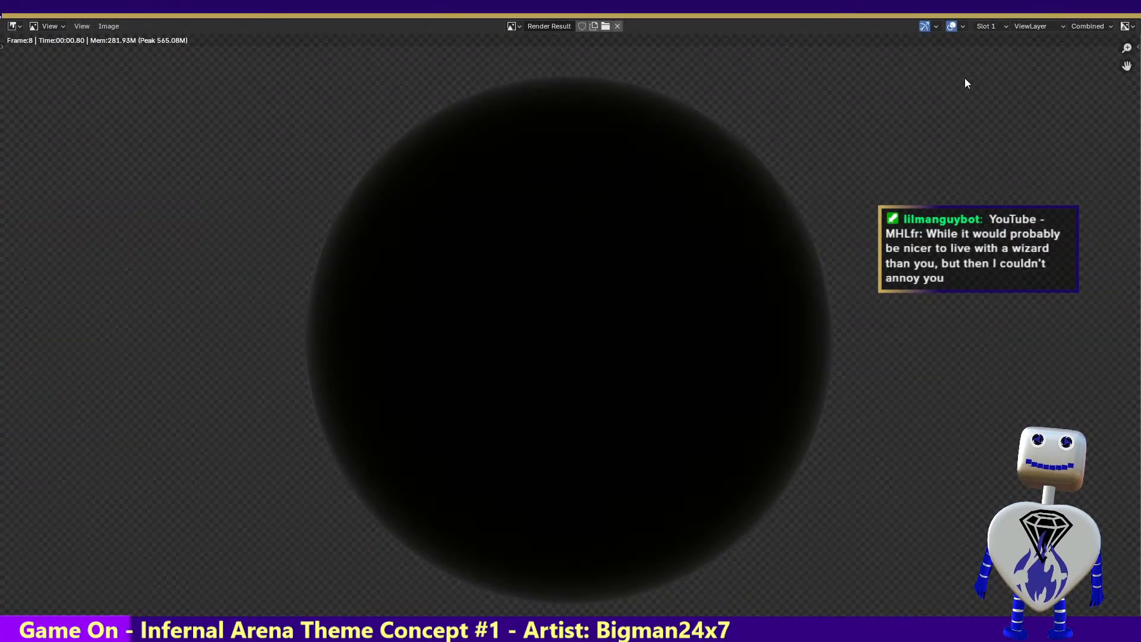
pyautogui.press('Escape')
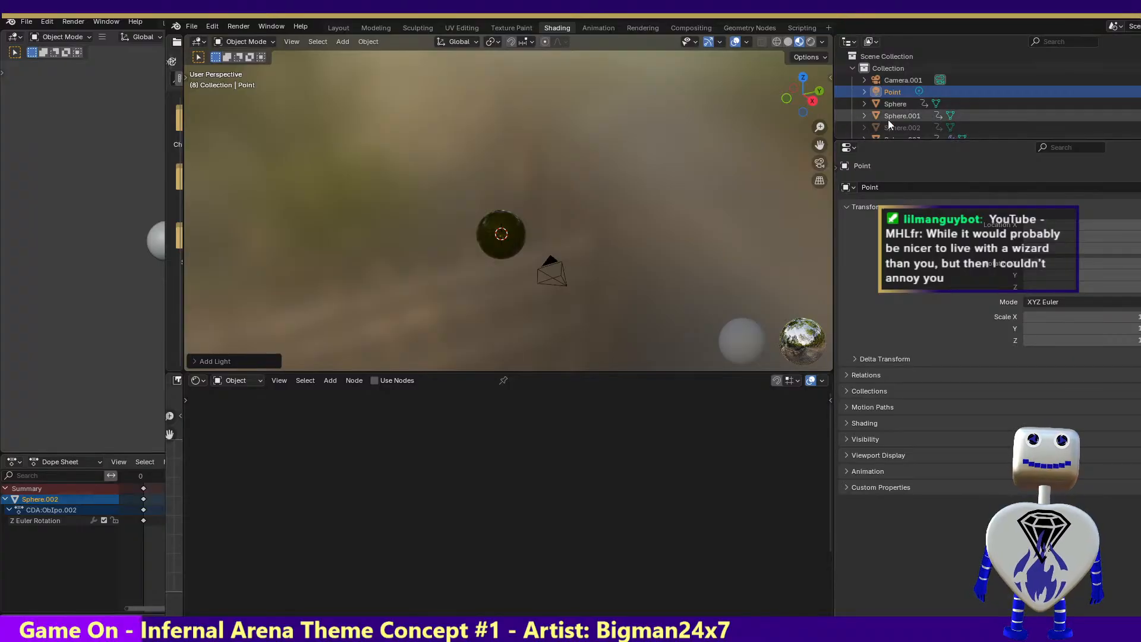
# Open the Point light's data properties in the Rendering workspace and change its type to Sun
pyautogui.click(894, 91)
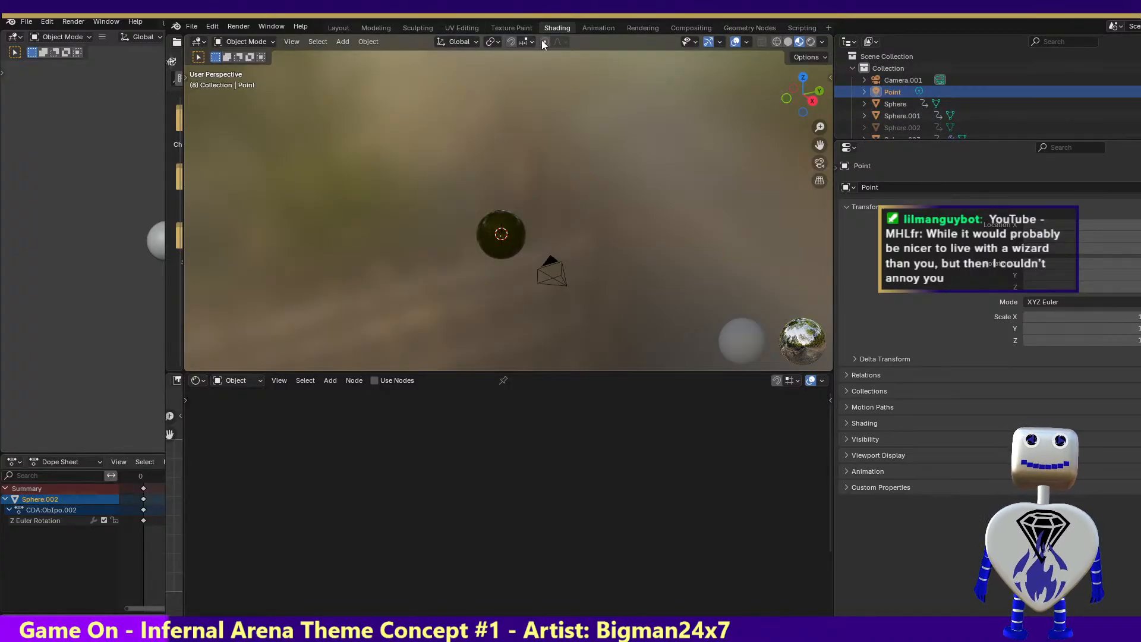
pyautogui.click(640, 27)
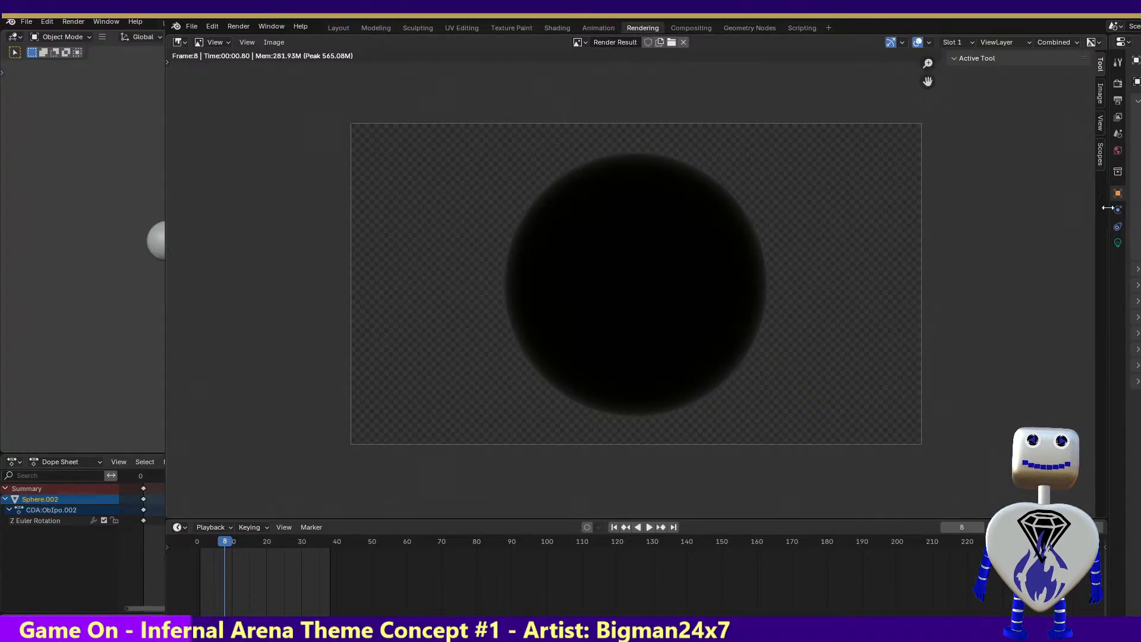
pyautogui.click(1117, 242)
pyautogui.moveTo(1108, 240); pyautogui.dragTo(844, 239)
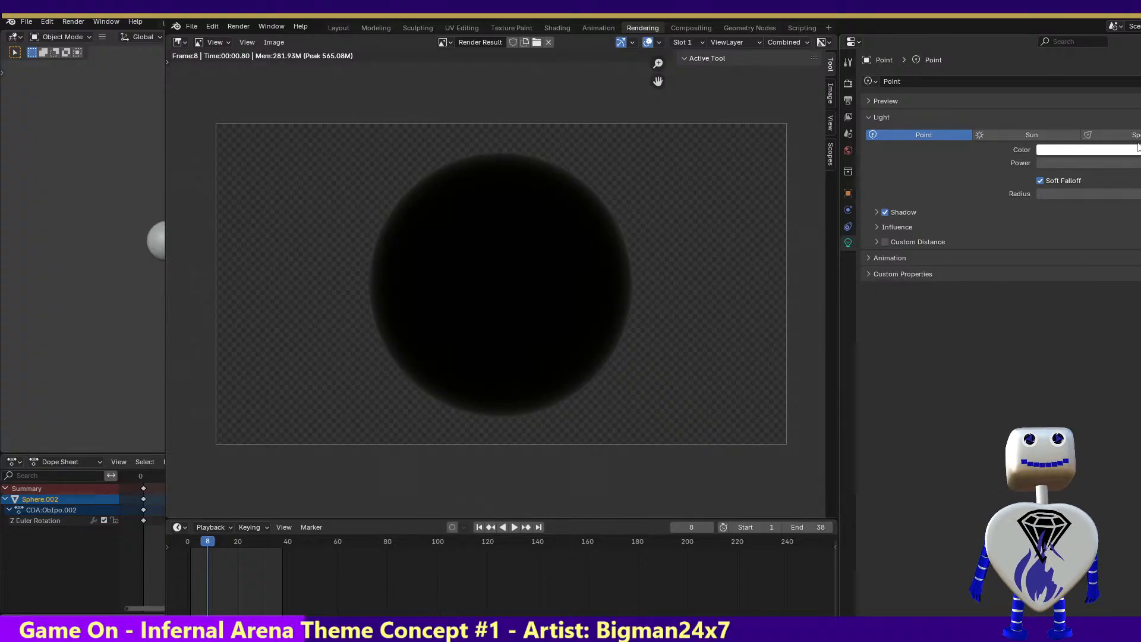
pyautogui.click(978, 136)
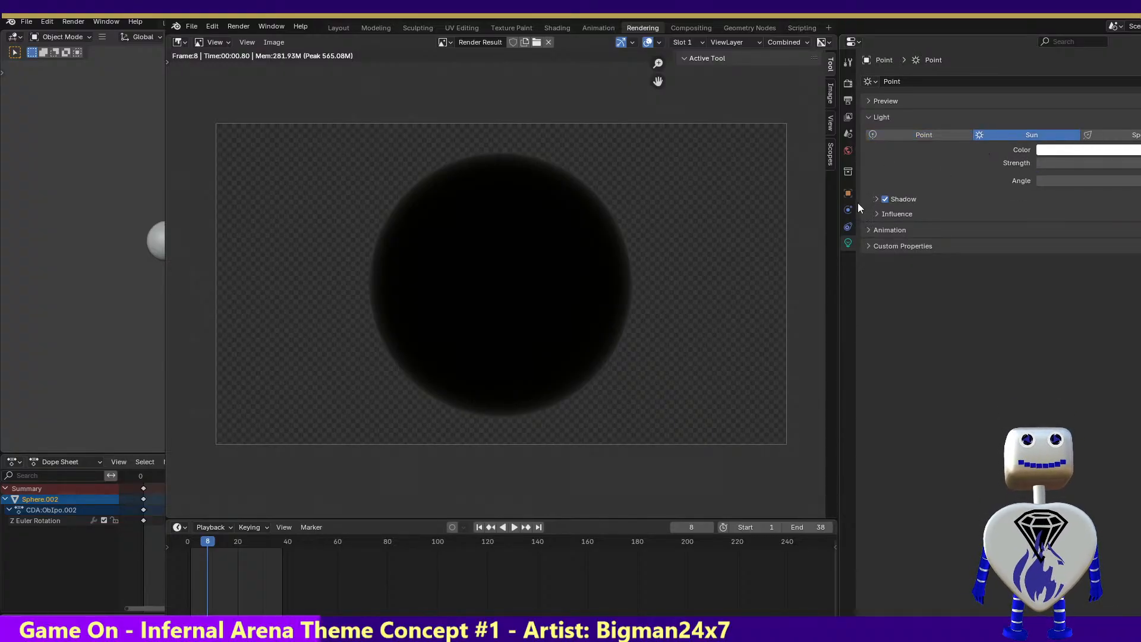
# Maximize the window, give the light properties a readable width, and raise the Sun light's strength to 49.960
pyautogui.moveTo(839, 208); pyautogui.dragTo(732, 208)
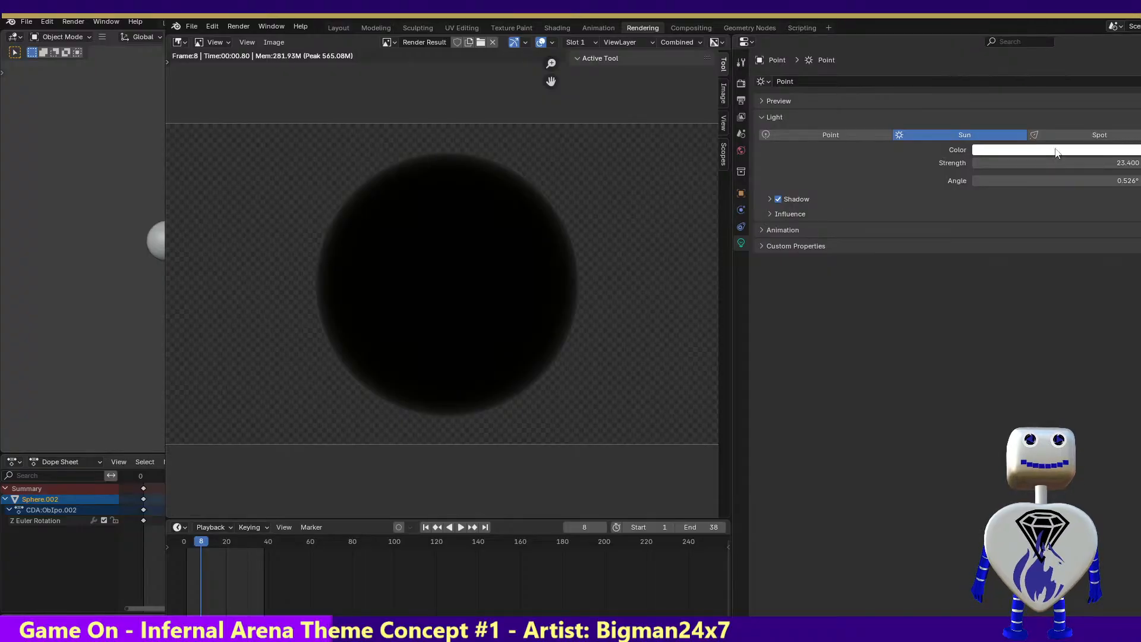
pyautogui.doubleClick(954, 12)
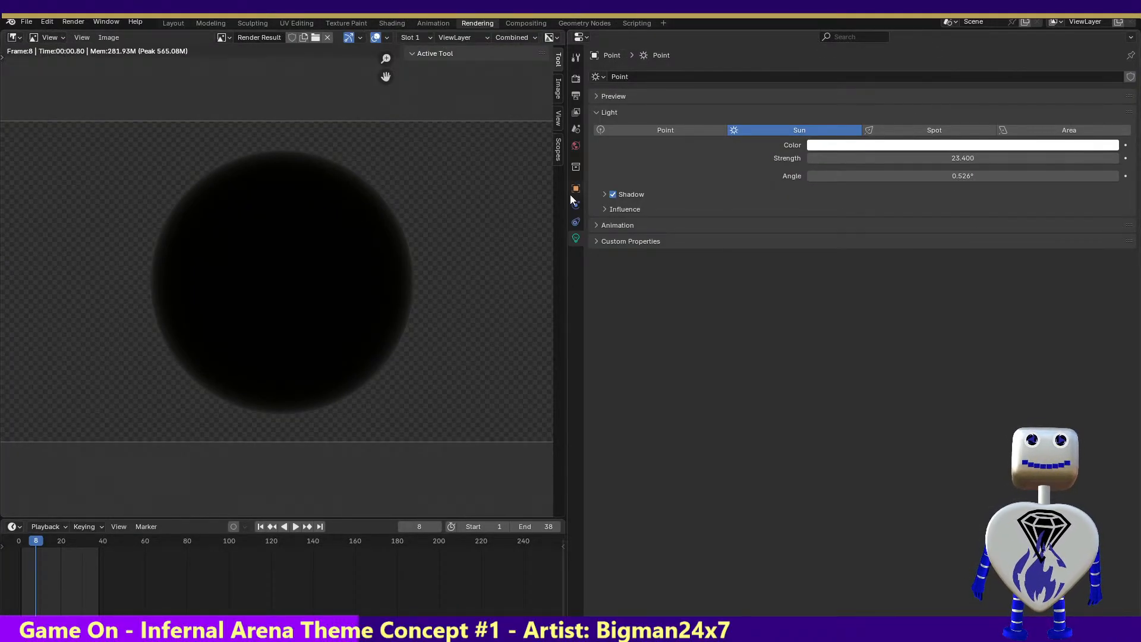
pyautogui.moveTo(570, 196); pyautogui.dragTo(833, 196)
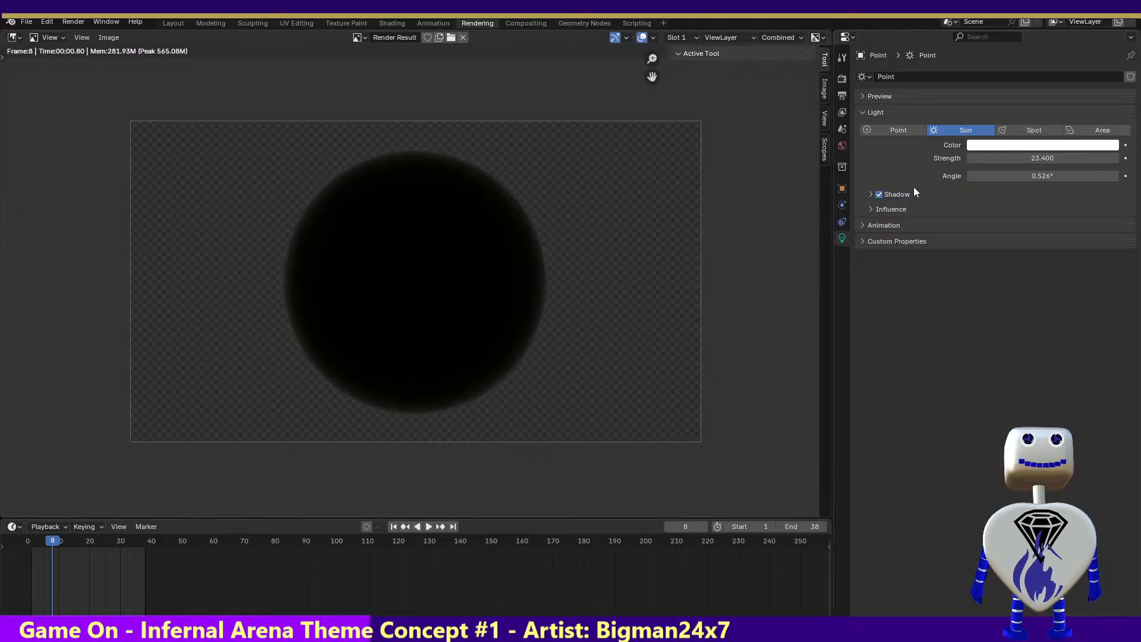
pyautogui.moveTo(1013, 158); pyautogui.dragTo(1108, 158)
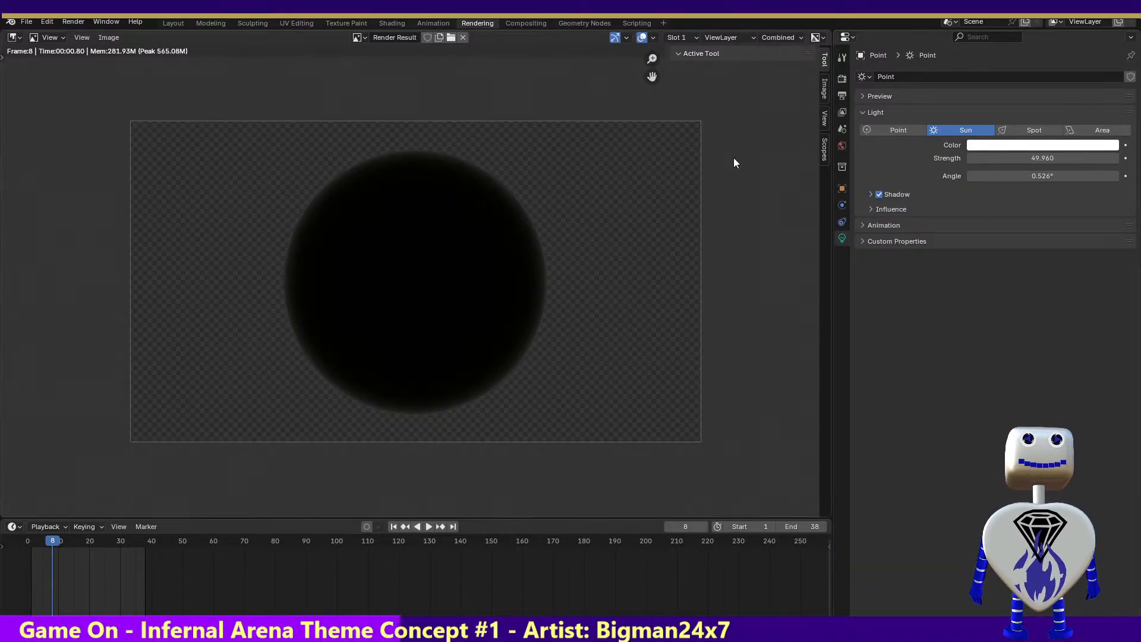
# Render frame 8 with the stronger Sun light and close the render result
pyautogui.click(74, 21)
pyautogui.click(68, 35)
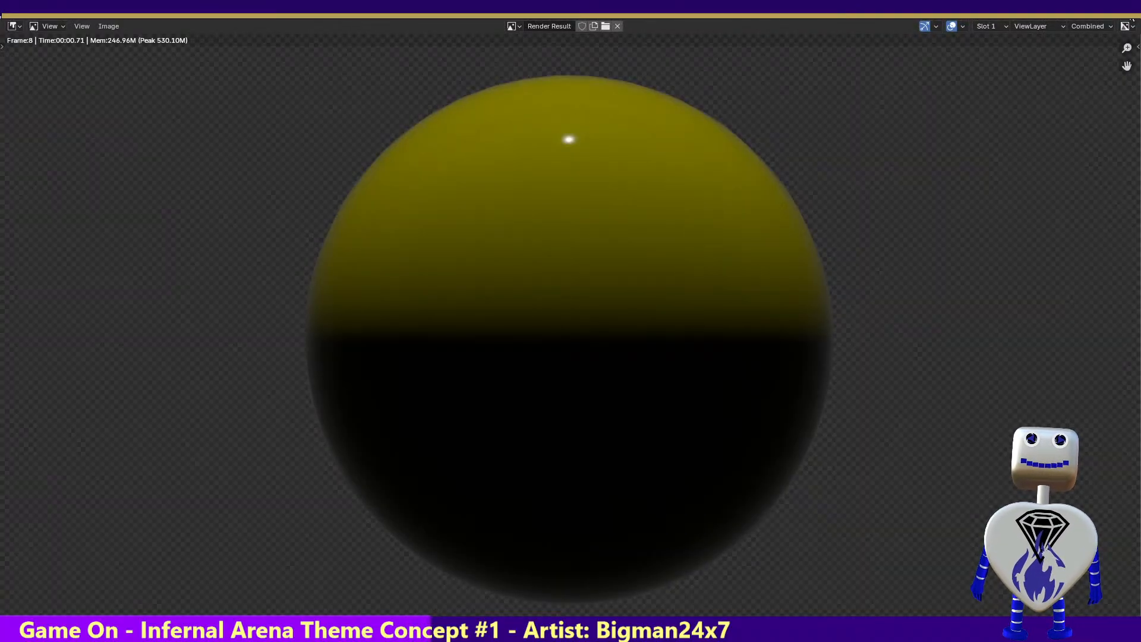
pyautogui.click(1130, 9)
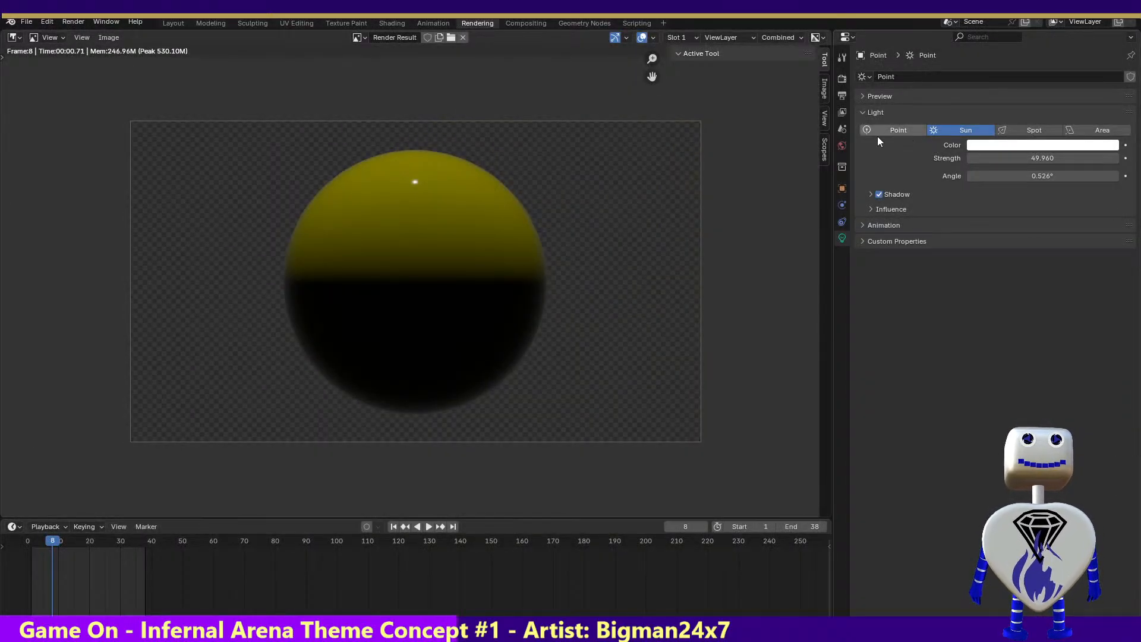
# Move the playhead to frame 25, render that frame with the Sun light, and close the render result
pyautogui.moveTo(89, 539)
pyautogui.mouseDown()
pyautogui.moveTo(134, 550)
pyautogui.moveTo(44, 551)
pyautogui.moveTo(104, 547)
pyautogui.mouseUp()
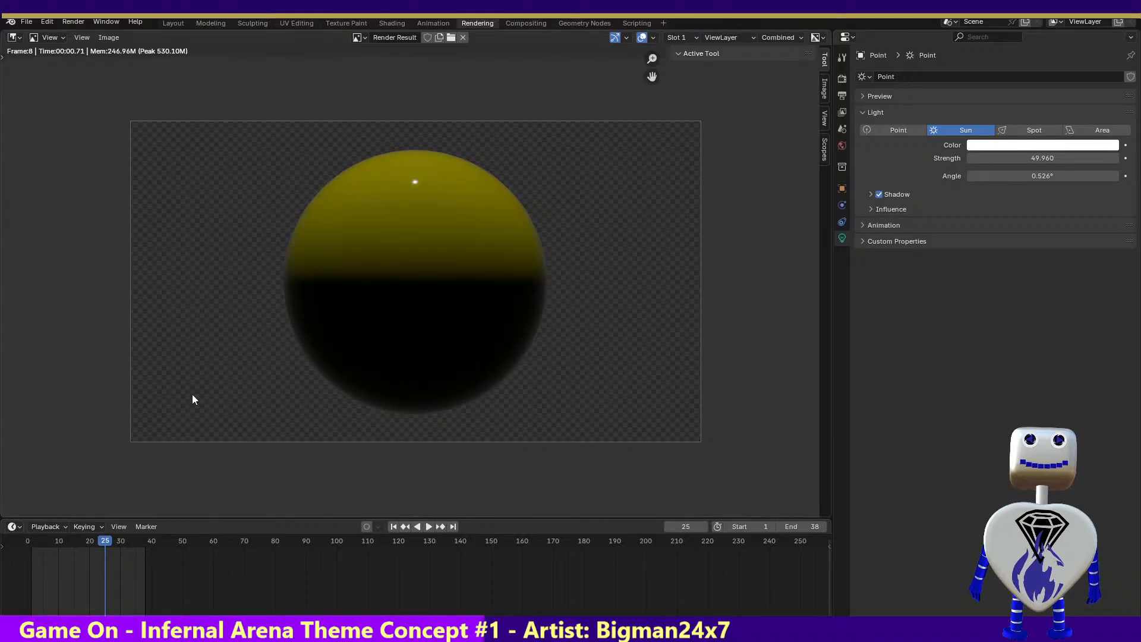
pyautogui.click(77, 21)
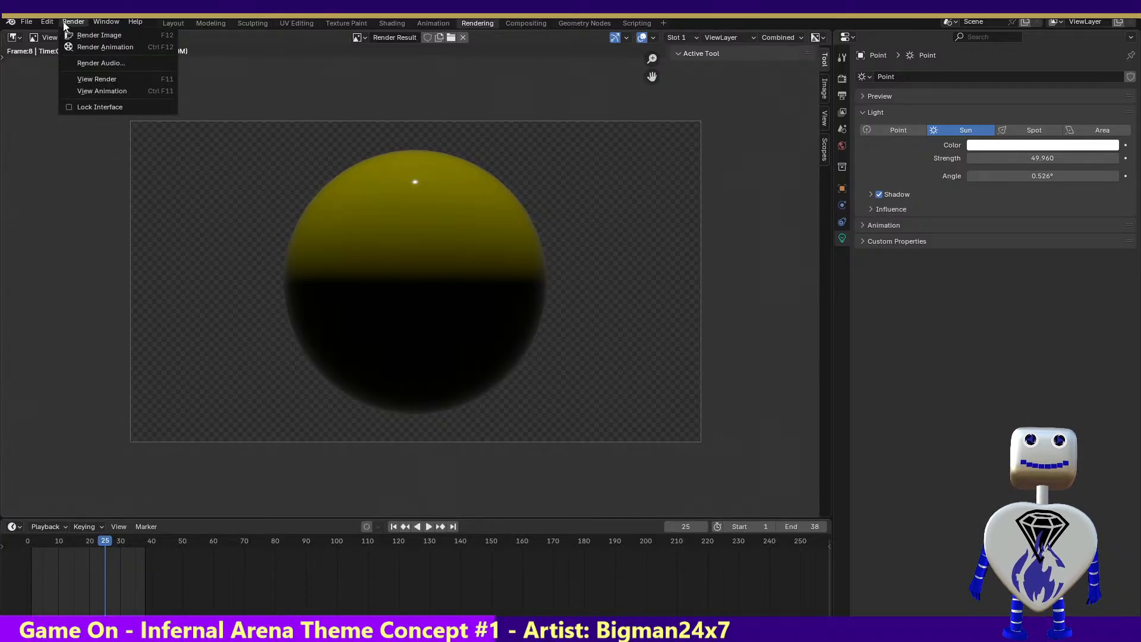
pyautogui.click(82, 23)
pyautogui.click(116, 23)
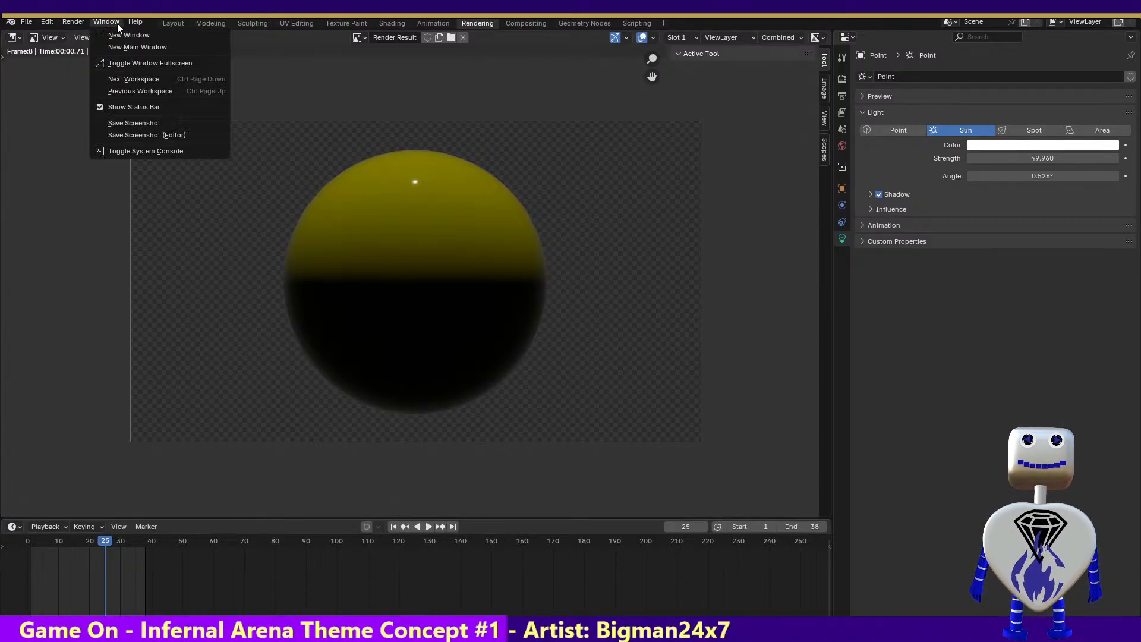
pyautogui.click(87, 36)
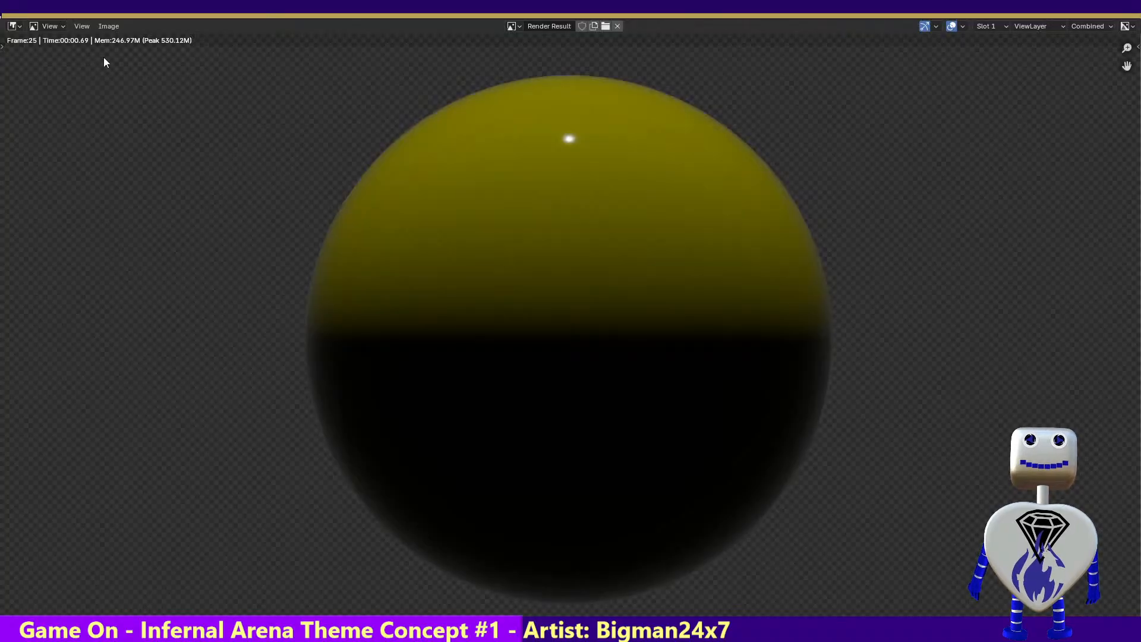
pyautogui.press('Escape')
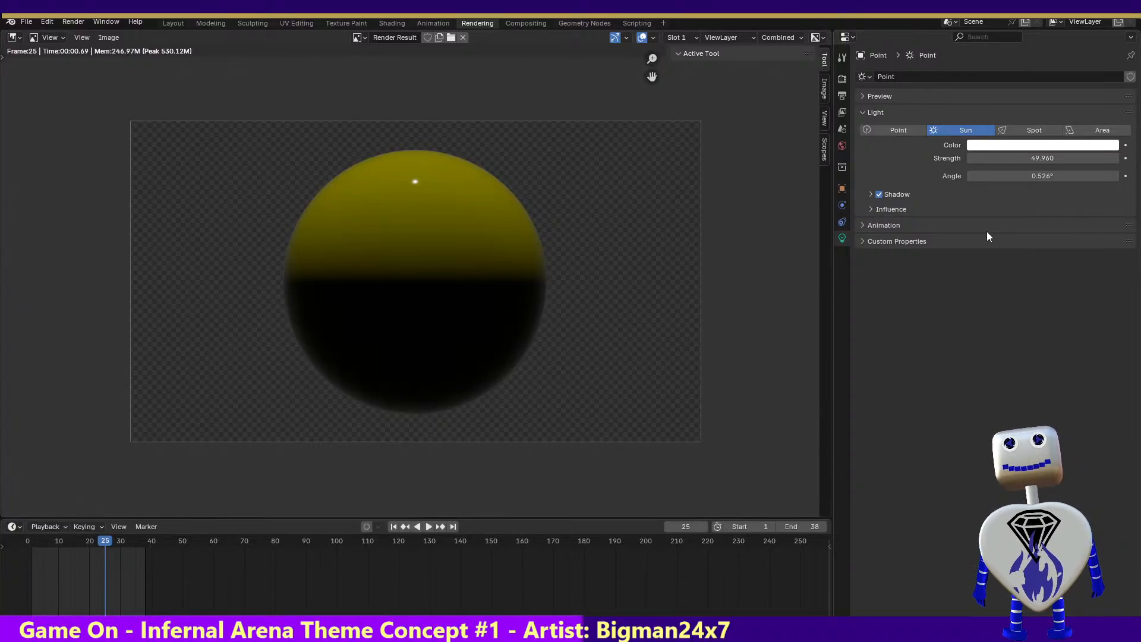
# Change the light's type to Area, trying Spot first, and raise its power to 132.76 W
pyautogui.click(1017, 136)
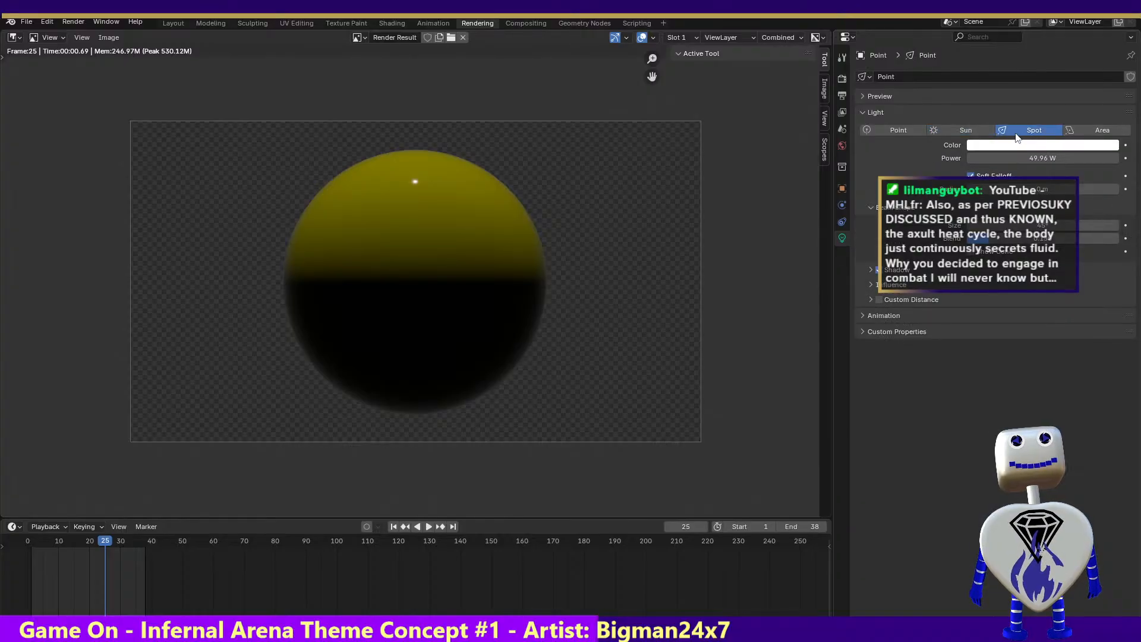
pyautogui.click(1077, 132)
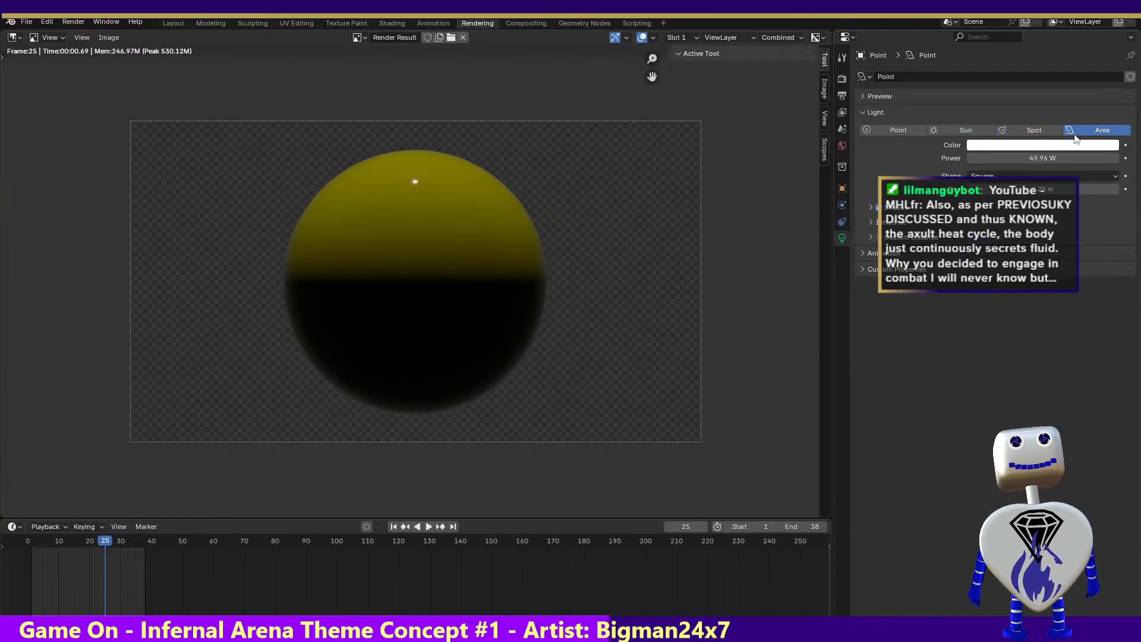
pyautogui.moveTo(1018, 157); pyautogui.dragTo(1058, 157)
# Render frame 25 with the Area light and close the render result
pyautogui.click(72, 22)
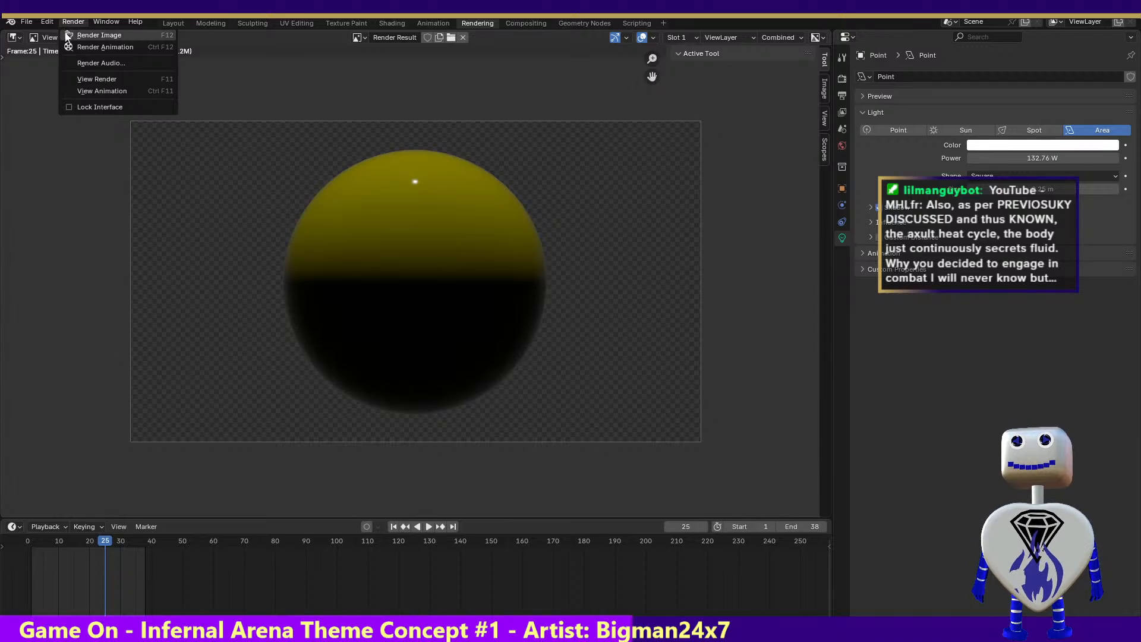
pyautogui.click(67, 34)
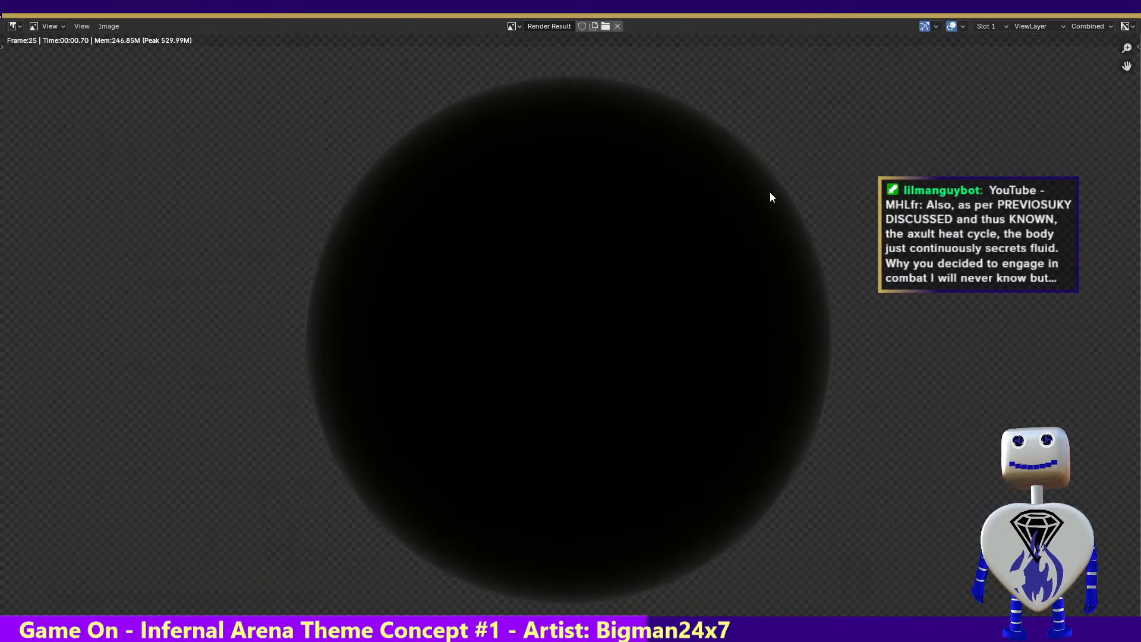
pyautogui.click(1127, 7)
# Scrub through the timeline in the Animation workspace, examining the light from the left and back views and the keyframes of Sphere.003
pyautogui.moveTo(95, 540); pyautogui.dragTo(27, 545)
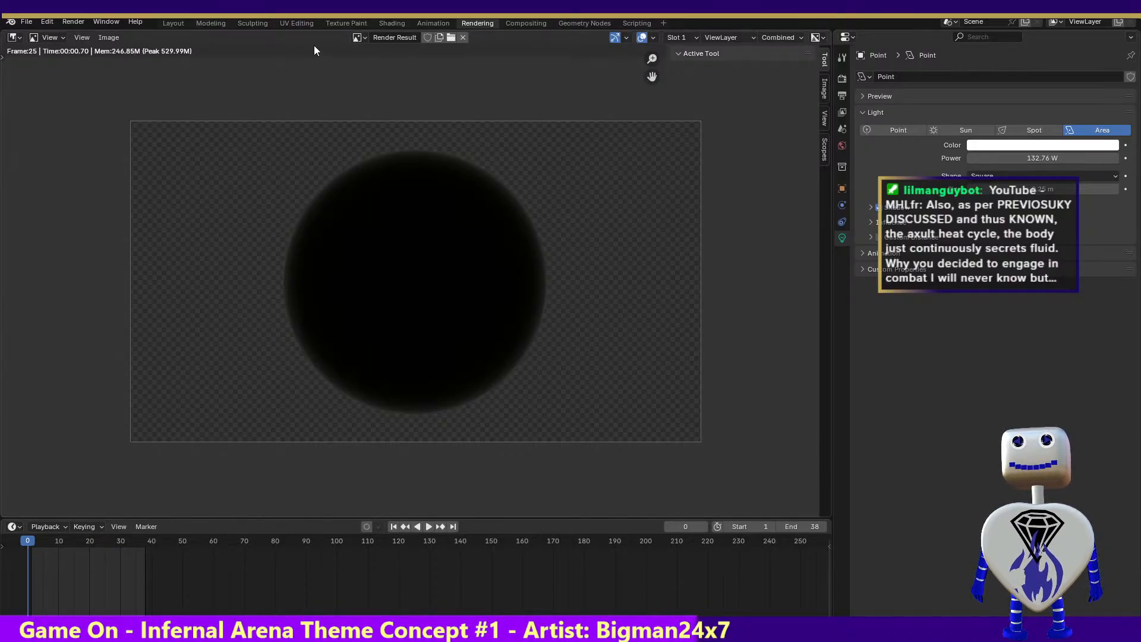
pyautogui.click(387, 22)
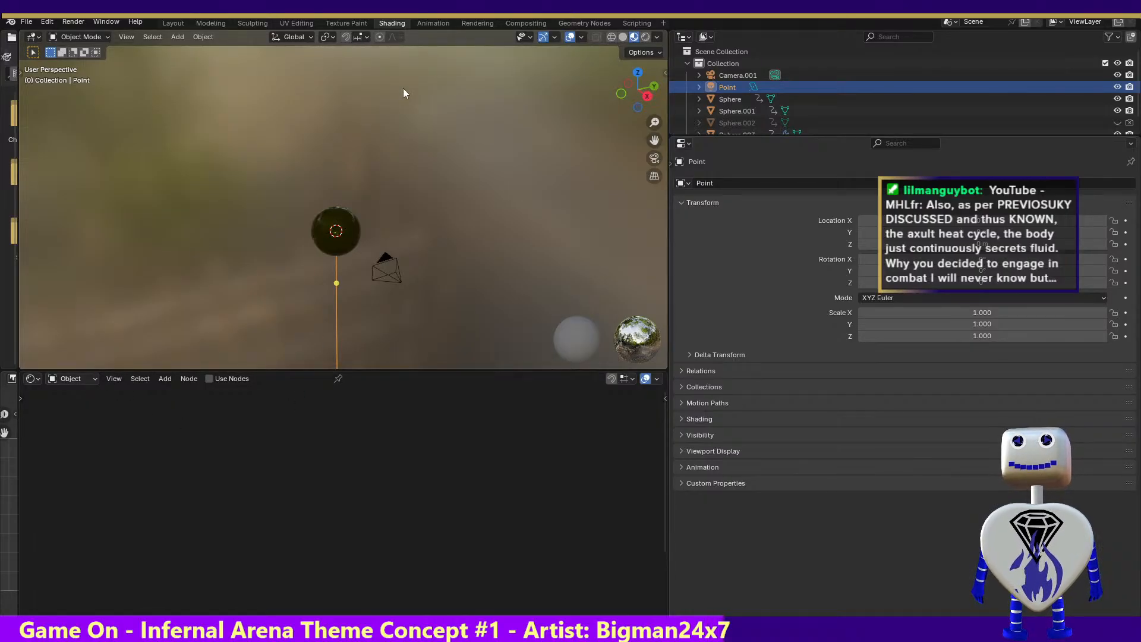
pyautogui.click(475, 23)
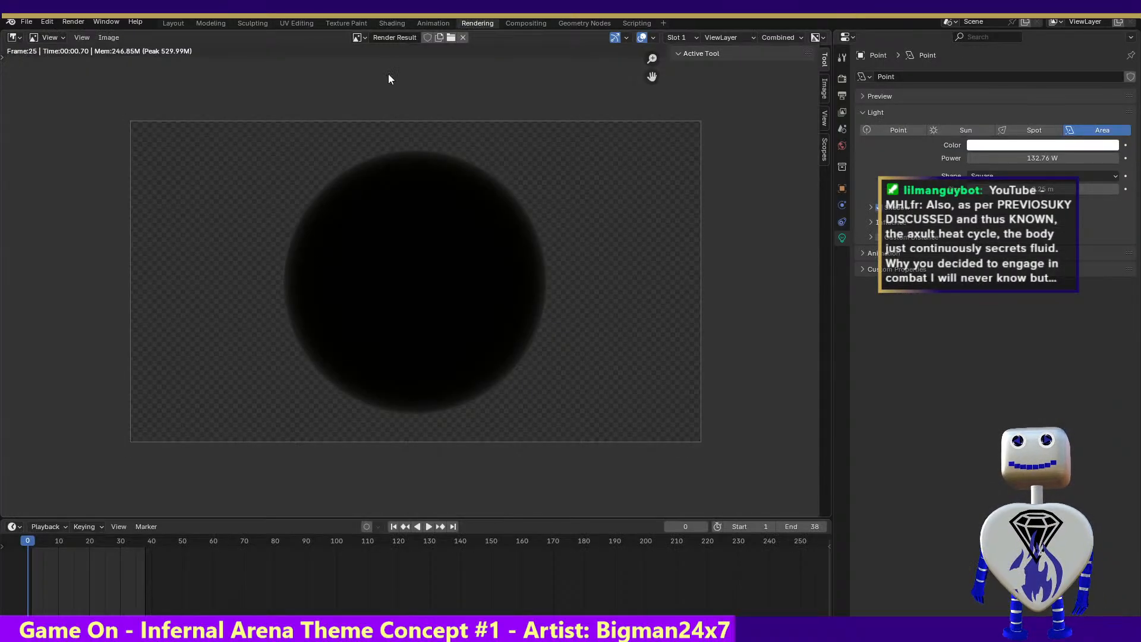
pyautogui.click(433, 22)
pyautogui.click(144, 476)
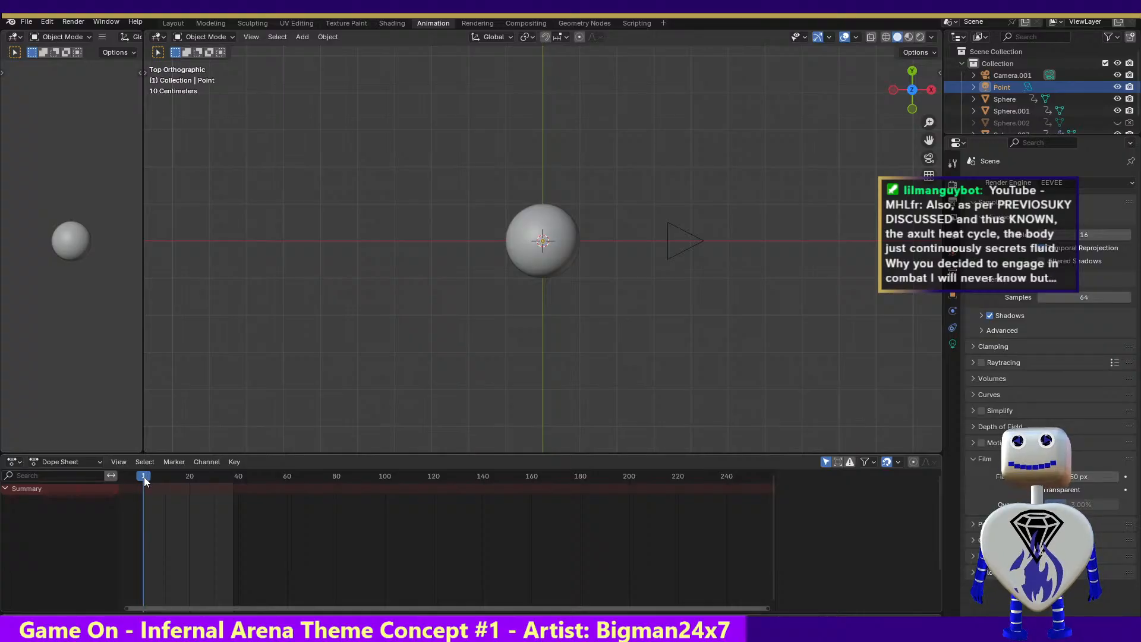
pyautogui.moveTo(143, 476); pyautogui.dragTo(201, 454)
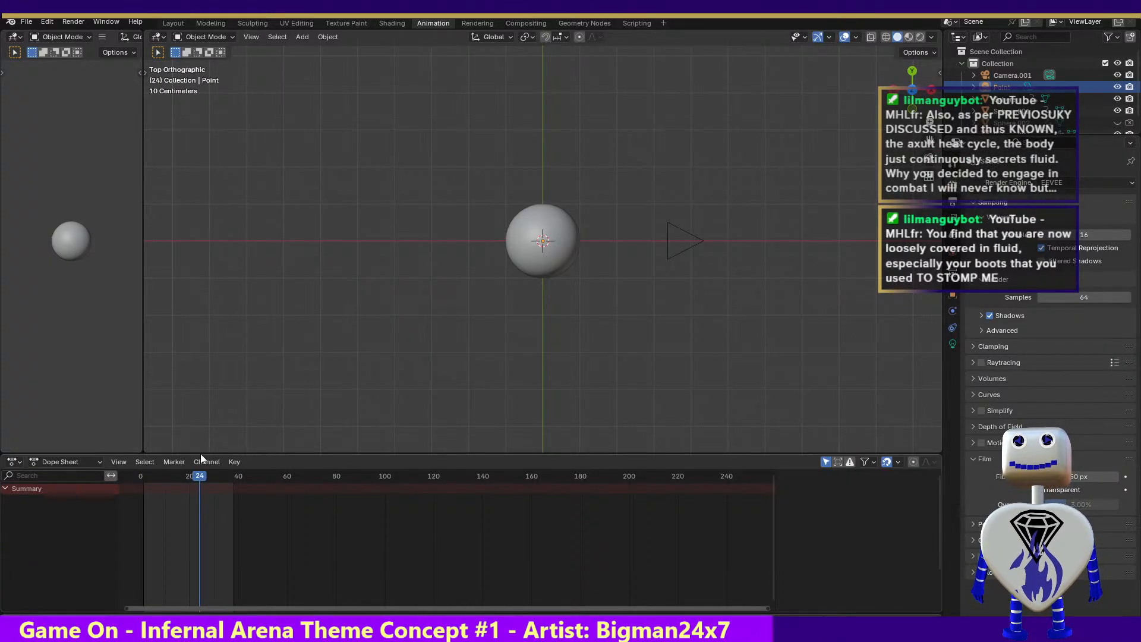
pyautogui.click(892, 91)
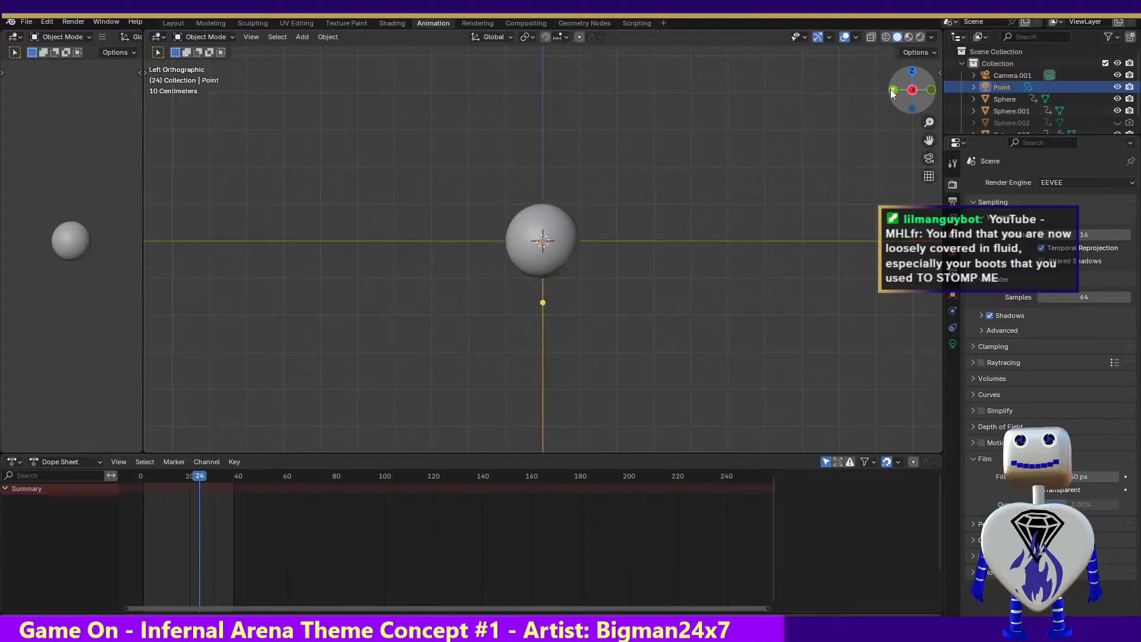
pyautogui.click(892, 90)
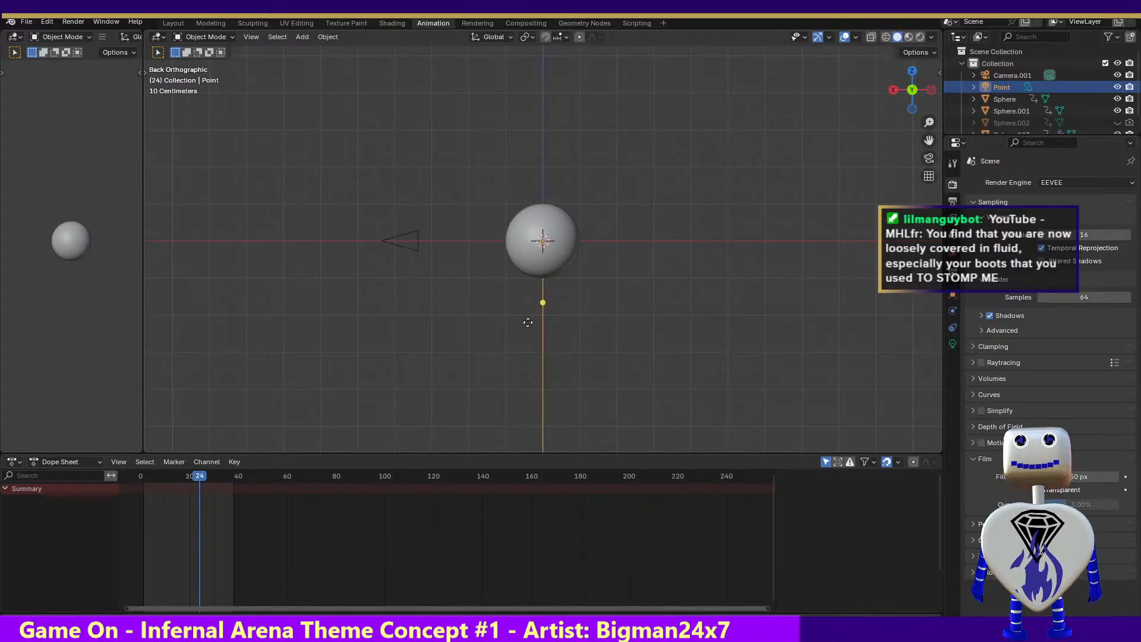
pyautogui.moveTo(201, 478); pyautogui.dragTo(175, 479)
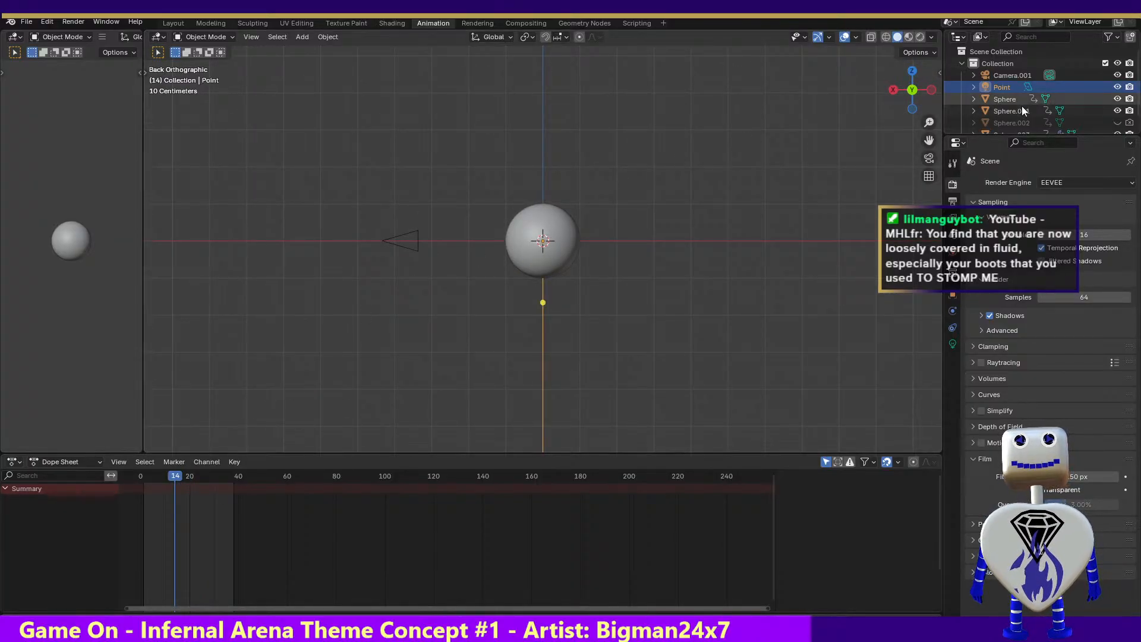
pyautogui.click(1020, 130)
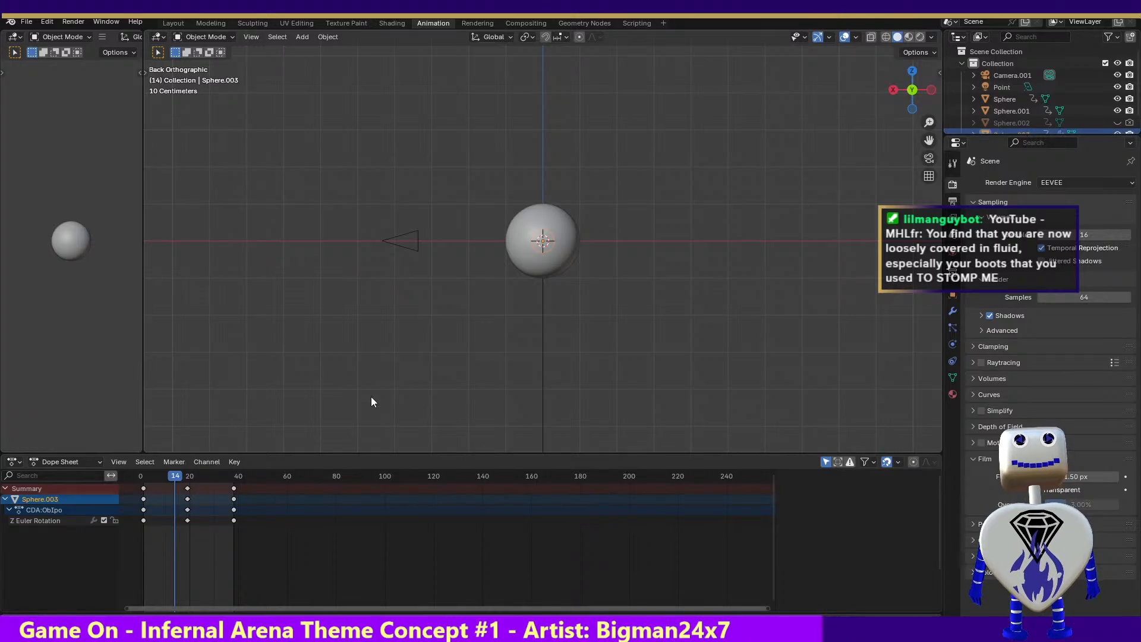
pyautogui.moveTo(186, 479)
pyautogui.mouseDown()
pyautogui.moveTo(241, 478)
pyautogui.moveTo(141, 478)
pyautogui.moveTo(220, 476)
pyautogui.moveTo(148, 475)
pyautogui.moveTo(185, 478)
pyautogui.mouseUp()
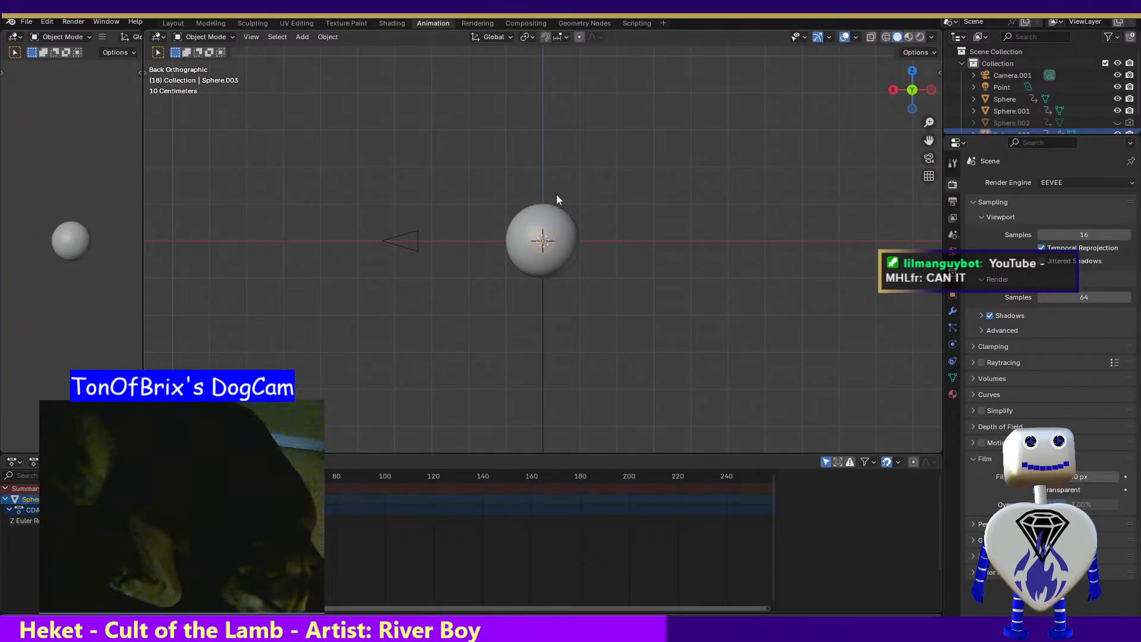
# Revert the scene to the last saved file, discarding the unsaved changes
pyautogui.click(26, 21)
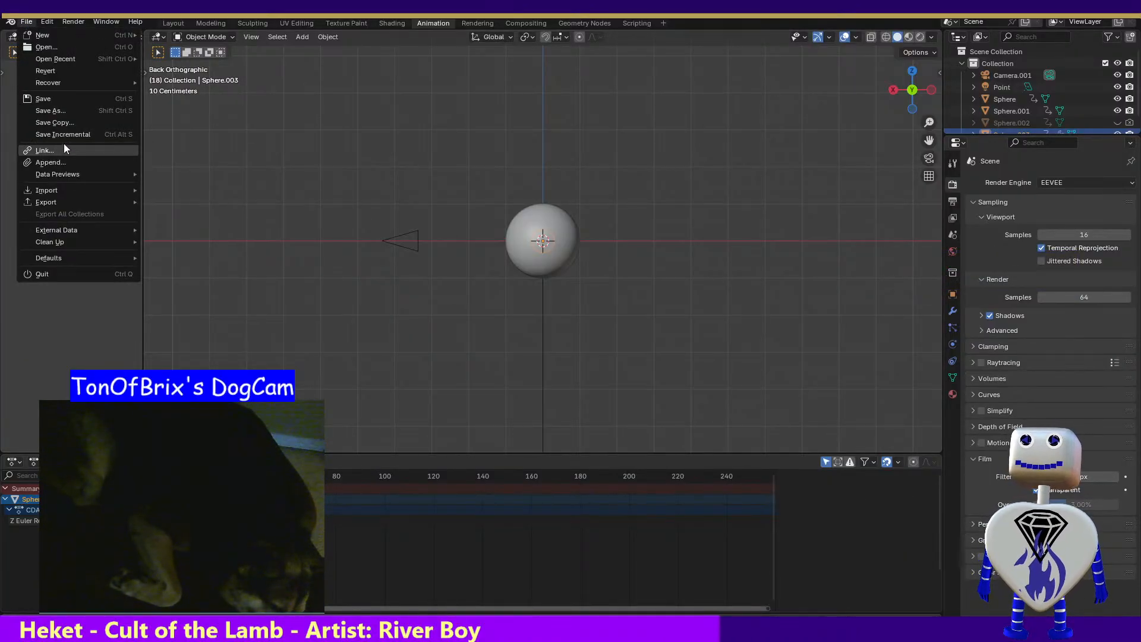
pyautogui.click(62, 72)
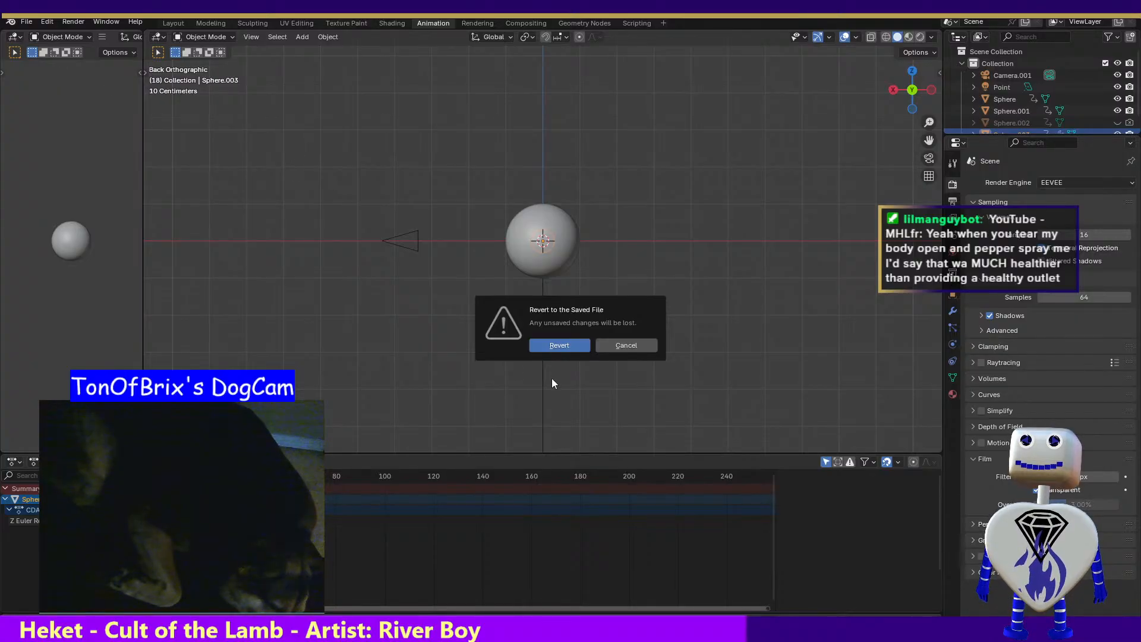
pyautogui.click(552, 348)
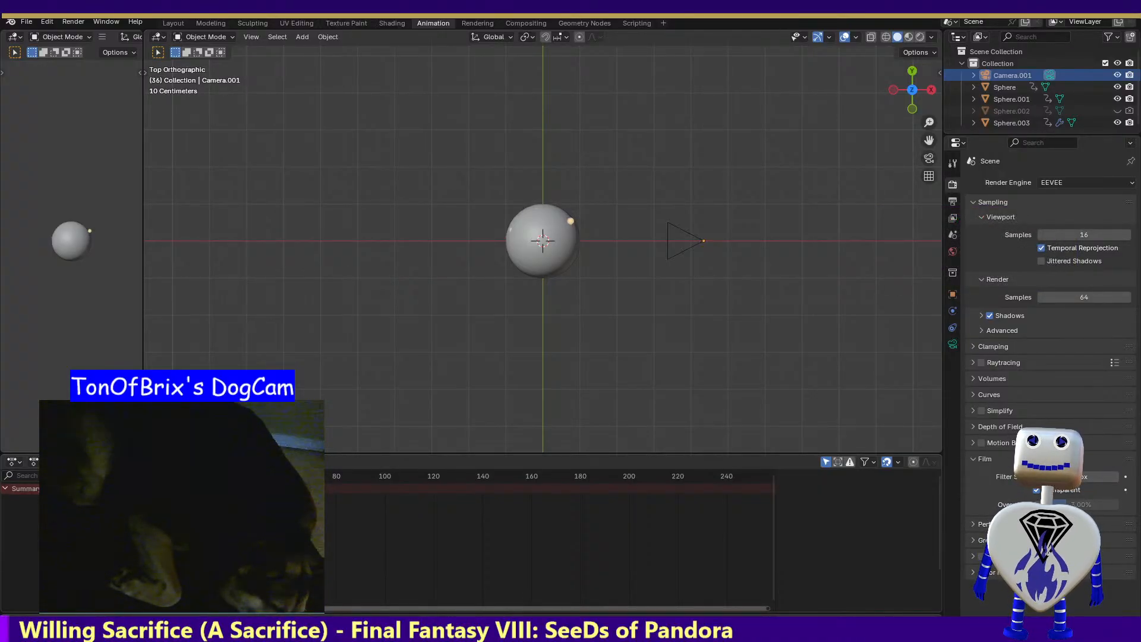
# Render frame 36 of the reverted scene and close the render result
pyautogui.click(69, 21)
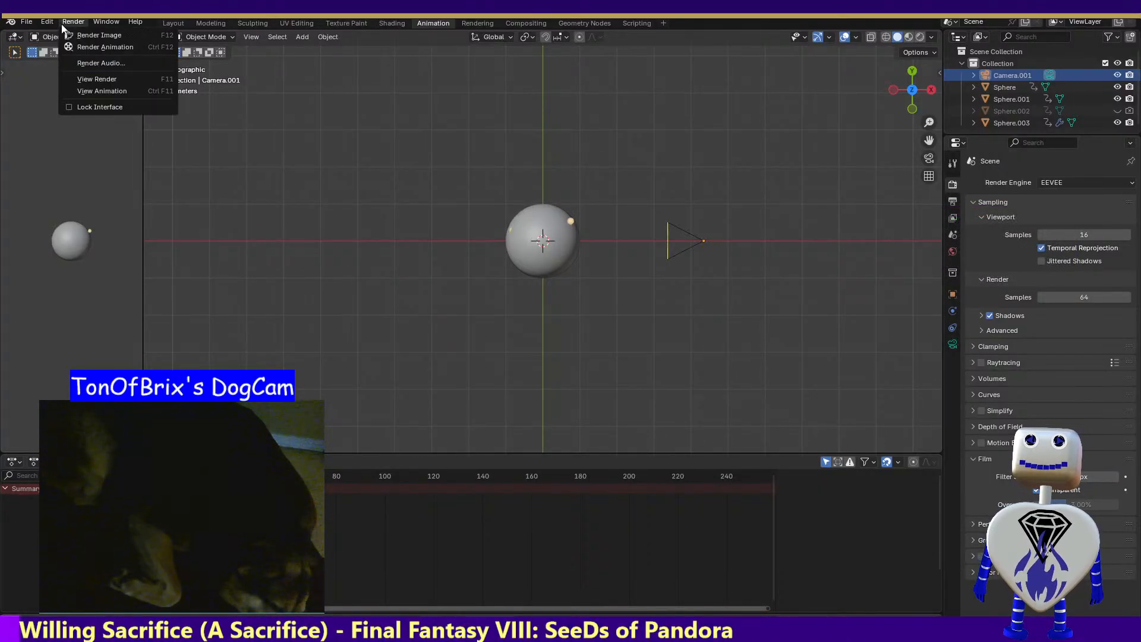
pyautogui.click(89, 34)
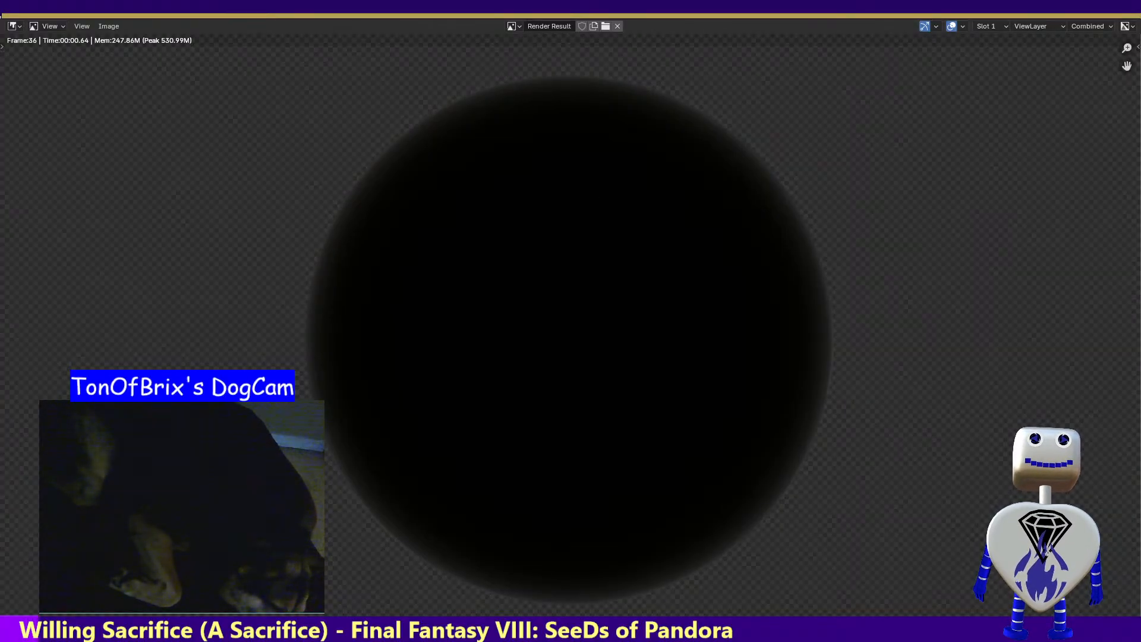
pyautogui.press('Escape')
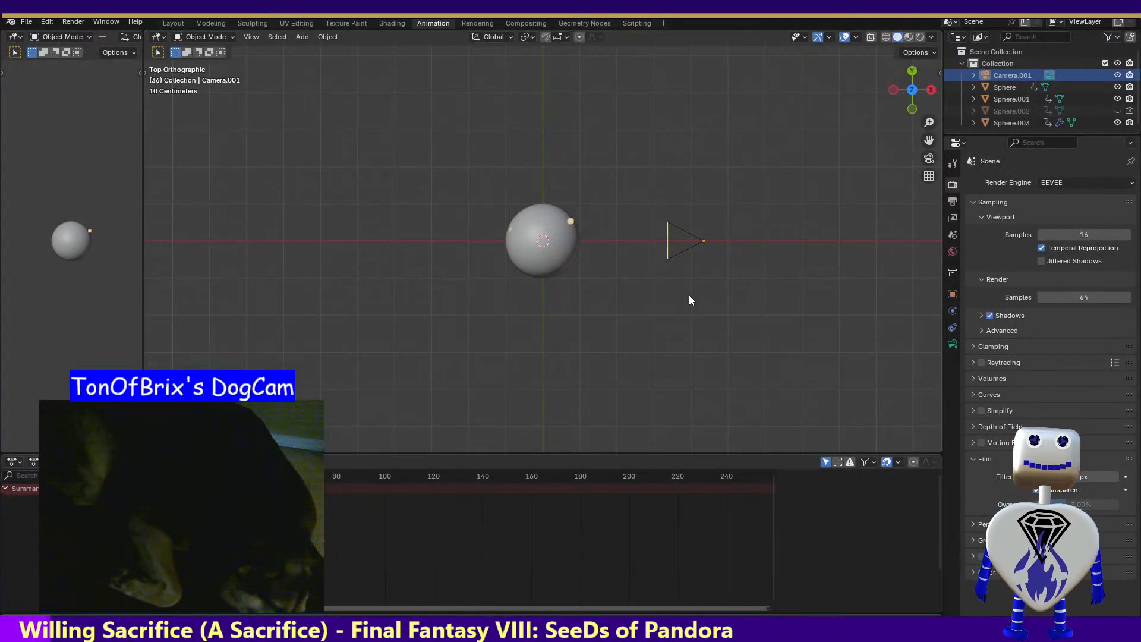
# Examine the surface, emission and settings values of Sphere.003's Material.001 in the Shading workspace
pyautogui.click(1010, 123)
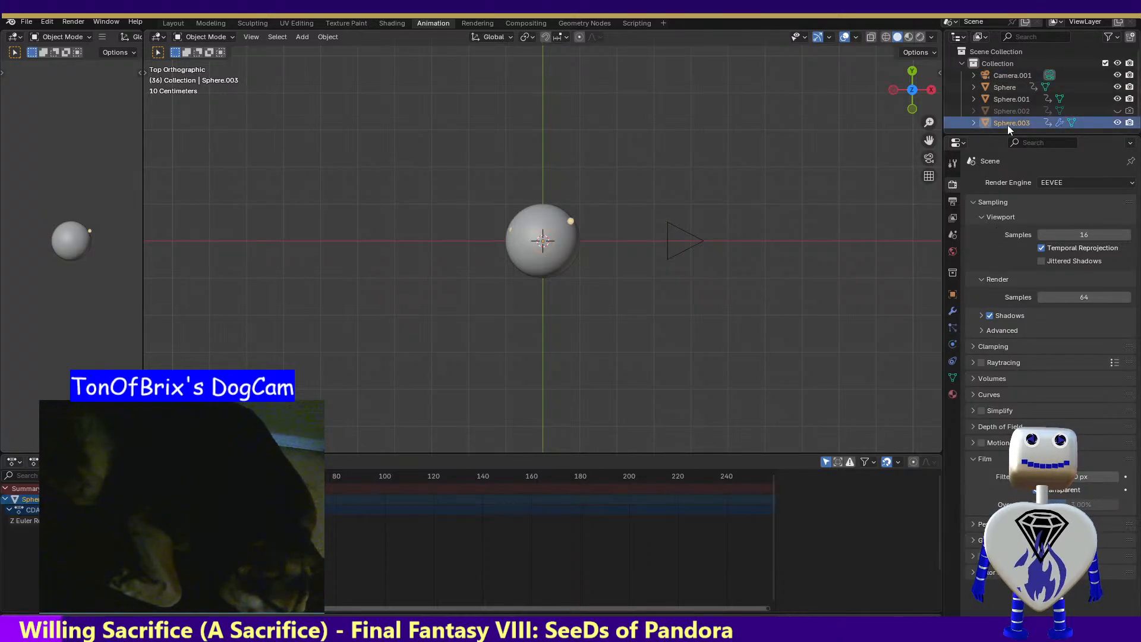
pyautogui.click(391, 23)
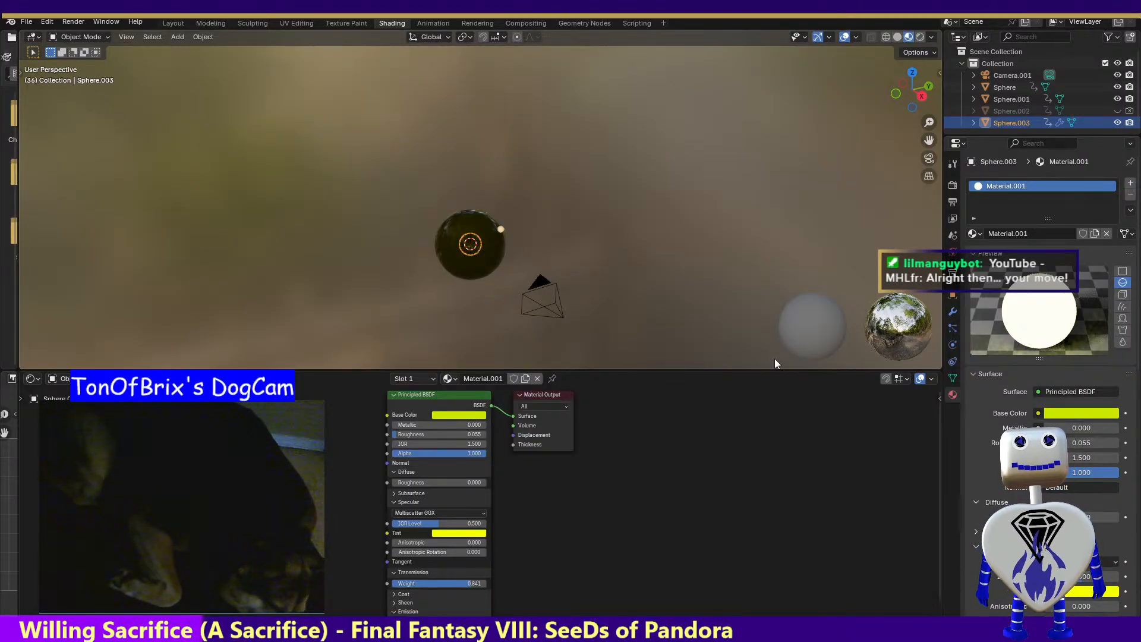
pyautogui.scroll(-8, 1131, 404)
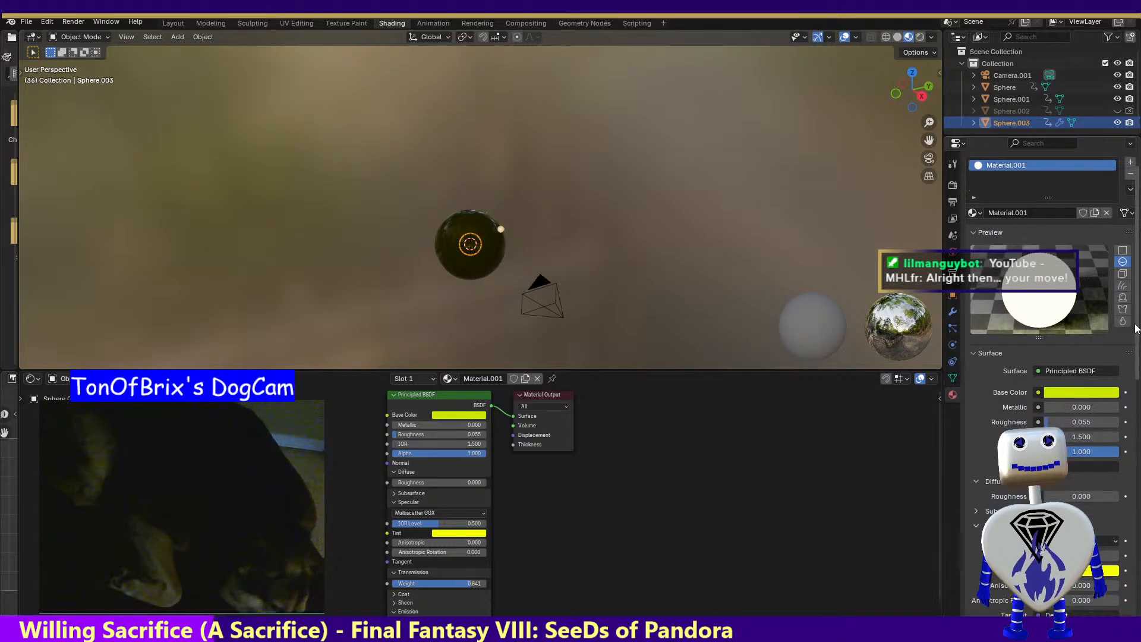
pyautogui.scroll(-1, 1131, 404)
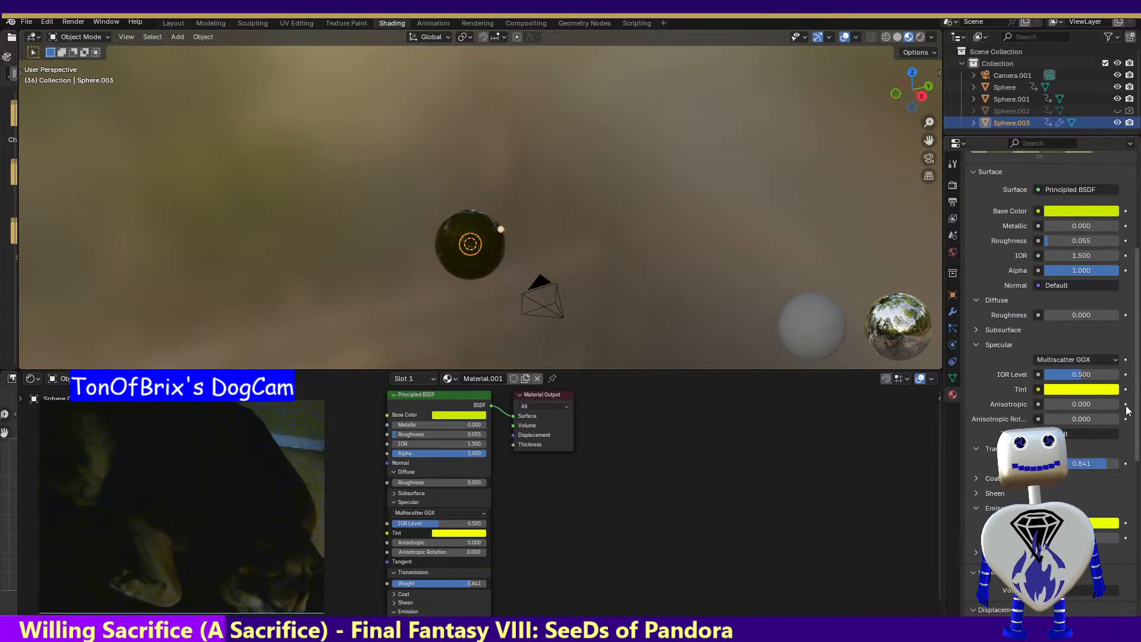
pyautogui.scroll(-8, 1111, 474)
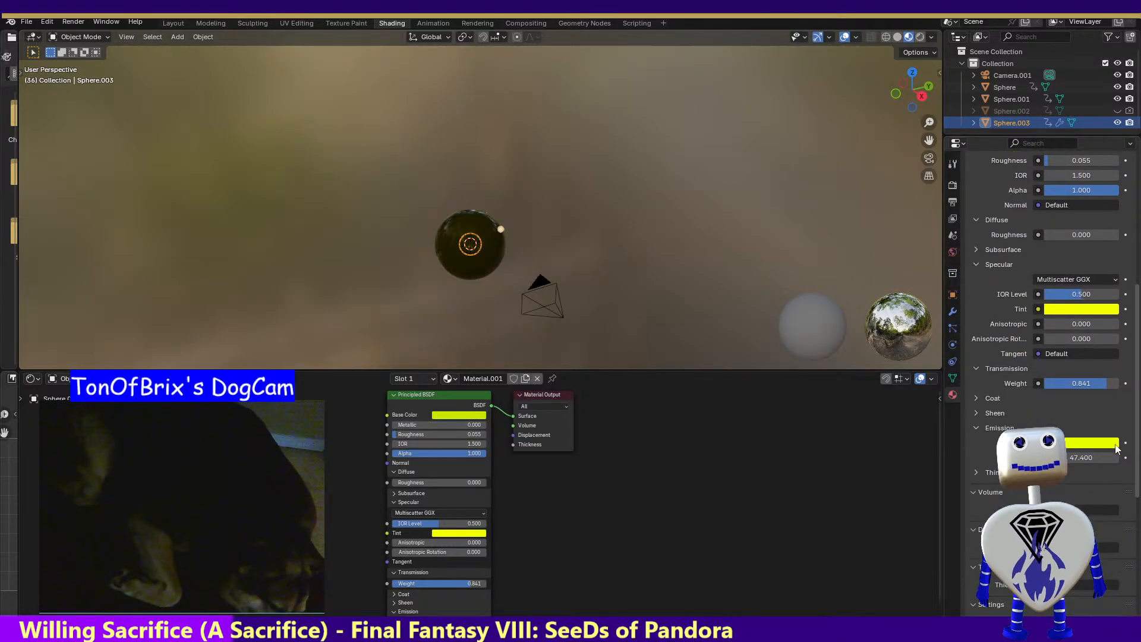
pyautogui.scroll(-1, 1112, 494)
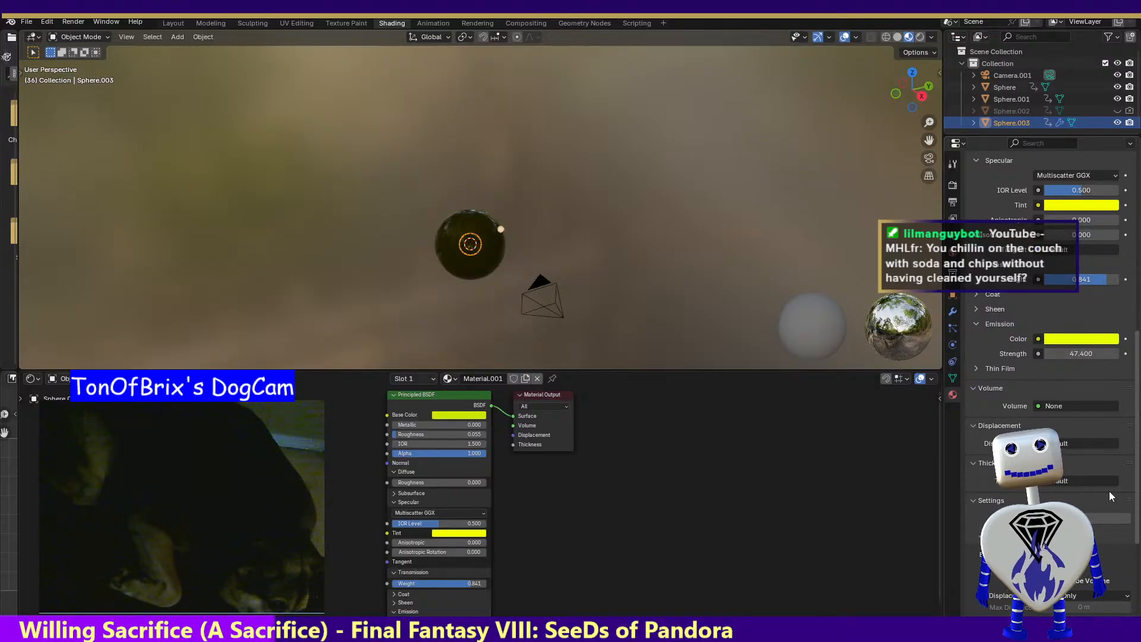
pyautogui.scroll(1, 1108, 488)
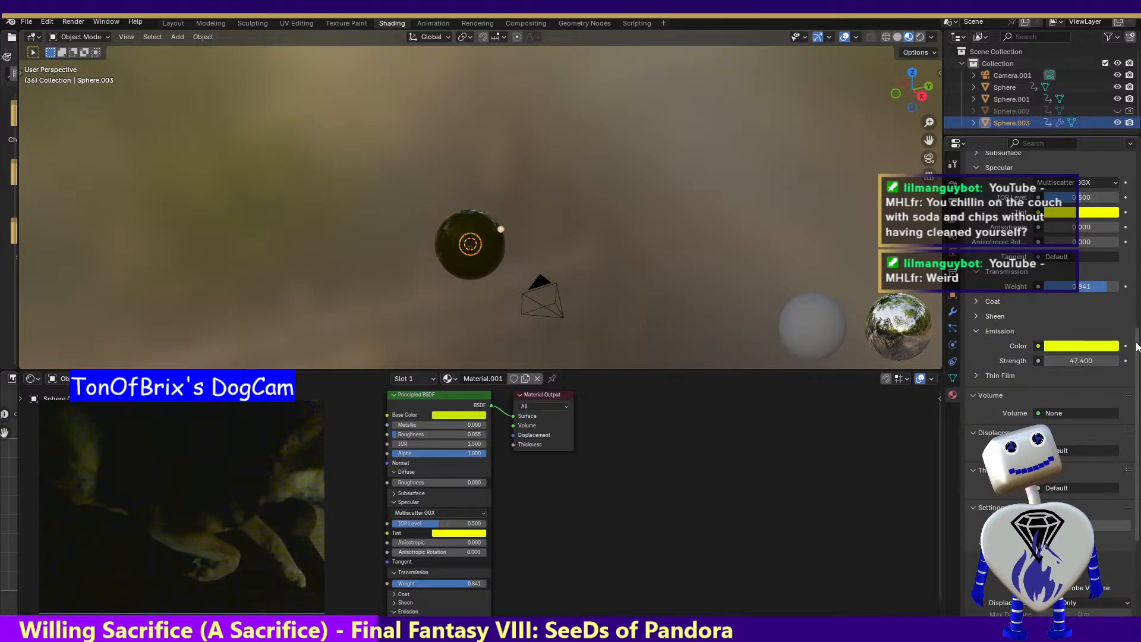
pyautogui.scroll(-6, 1128, 410)
pyautogui.scroll(-2, 1127, 416)
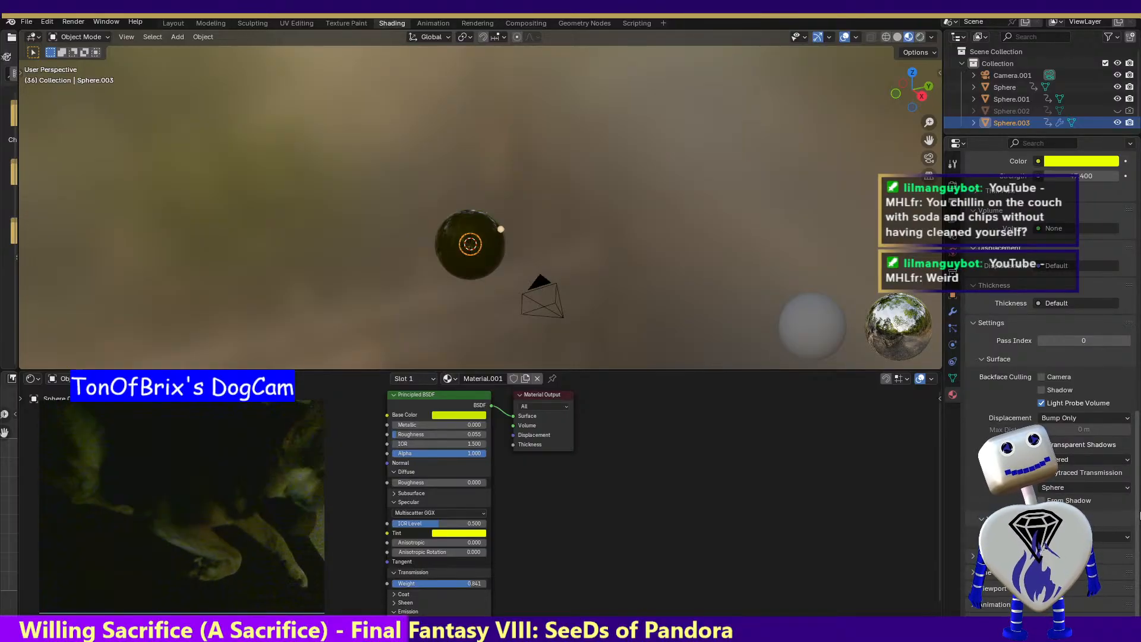
pyautogui.moveTo(1138, 505); pyautogui.dragTo(1111, 270)
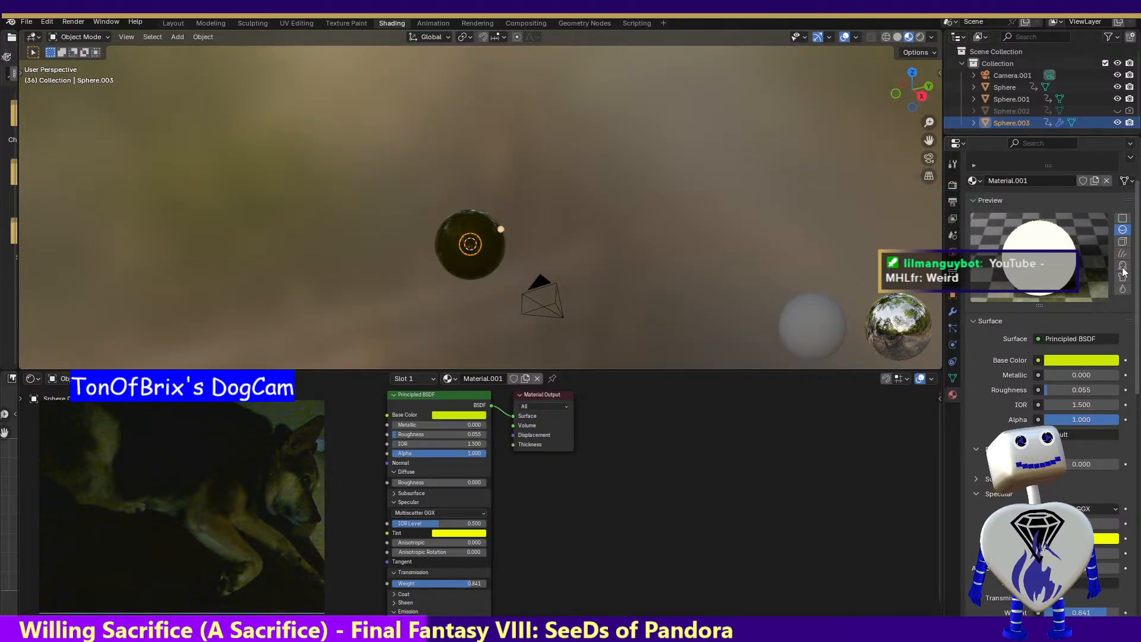
# Try feeding the Particle Info Location output into the material's Normal input, and undo the link
pyautogui.click(1070, 432)
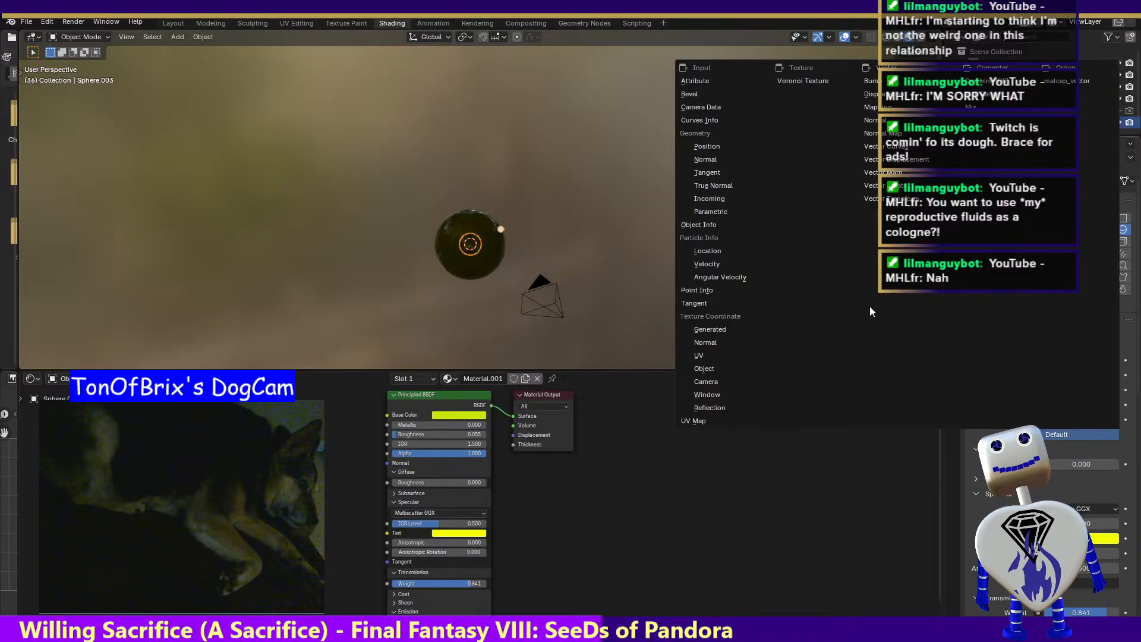
pyautogui.click(707, 250)
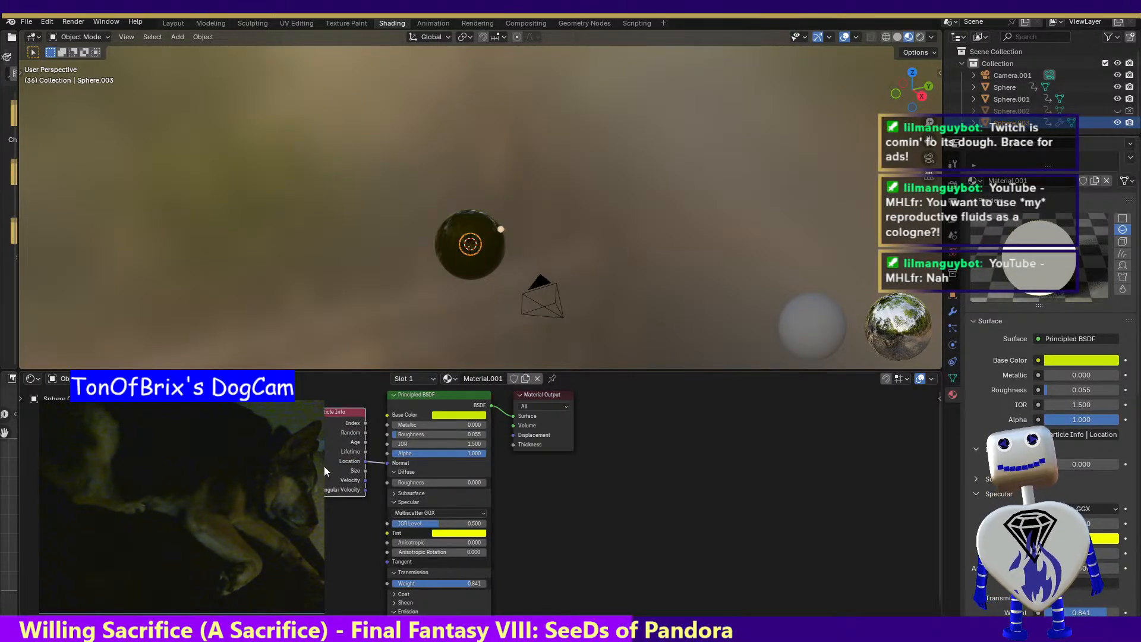
pyautogui.hotkey('ctrl', 'z')
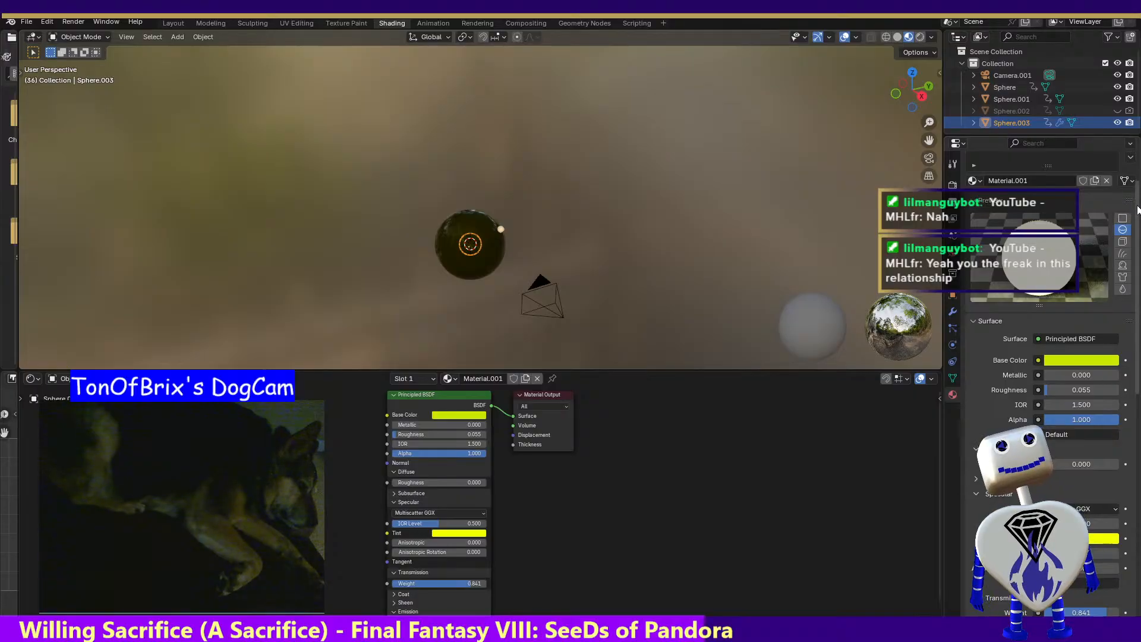
# Expand the Sheen section of the Principled BSDF node and set its weight to 1.000
pyautogui.scroll(-8, 1139, 333)
pyautogui.moveTo(1139, 333); pyautogui.dragTo(1132, 208)
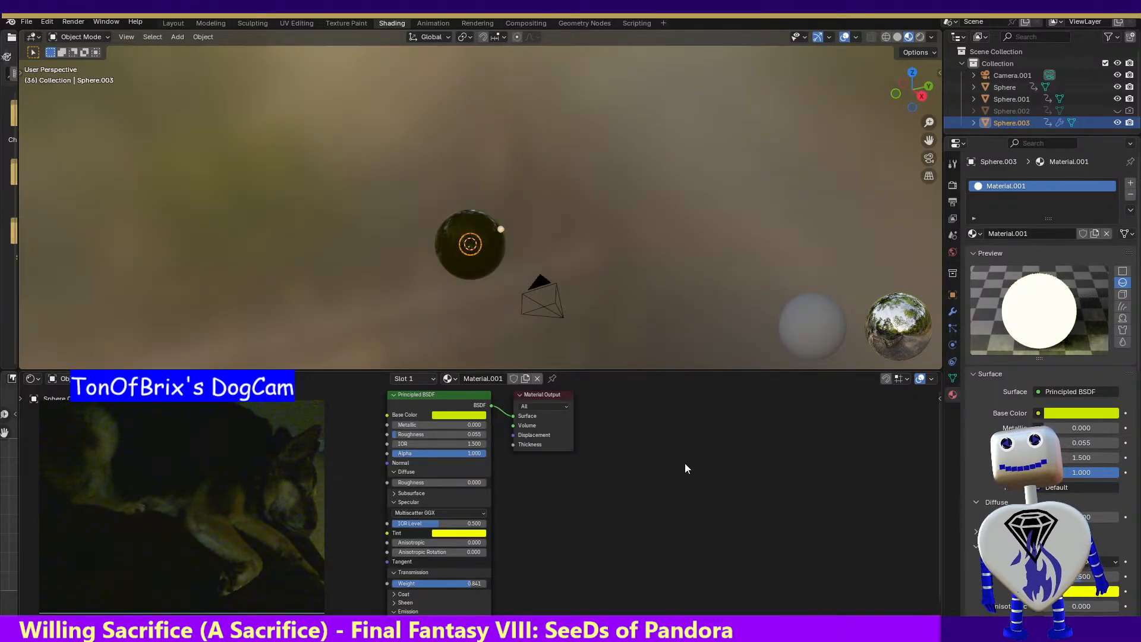
pyautogui.click(395, 602)
pyautogui.moveTo(410, 612); pyautogui.dragTo(487, 612)
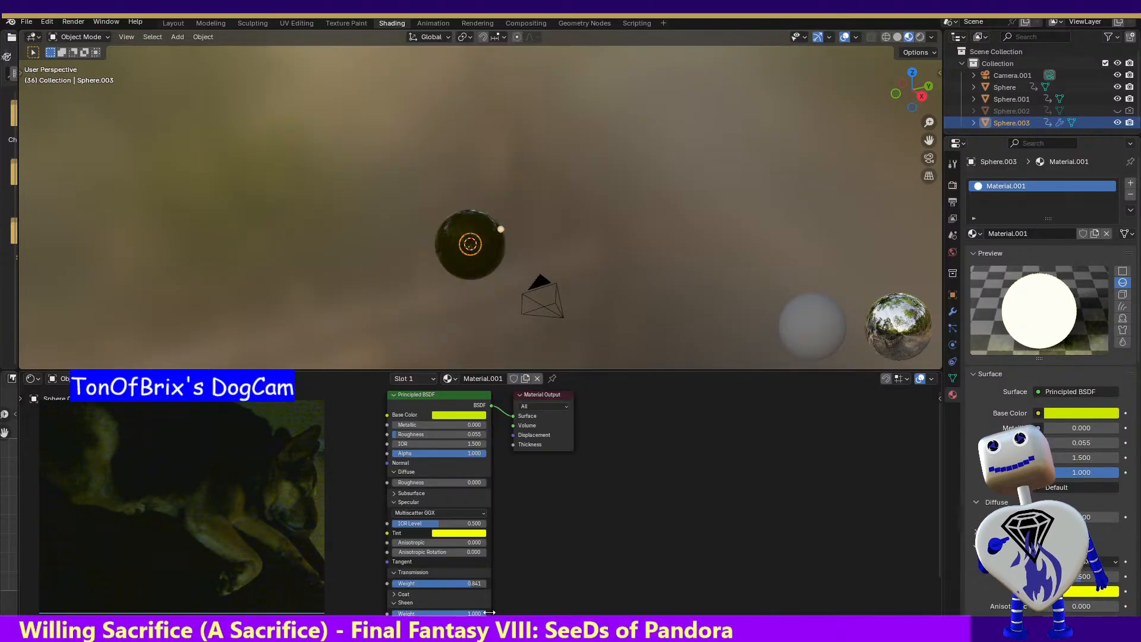
# Render frame 36 with the sheen applied, close the render result, and undo the sheen weight change
pyautogui.click(72, 22)
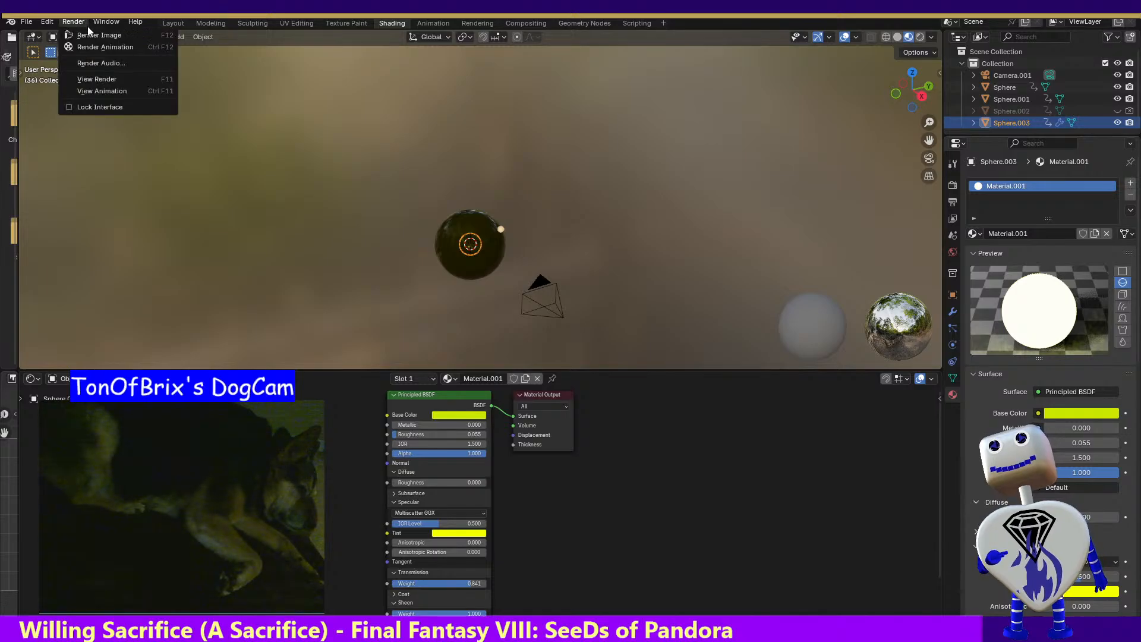
pyautogui.click(90, 33)
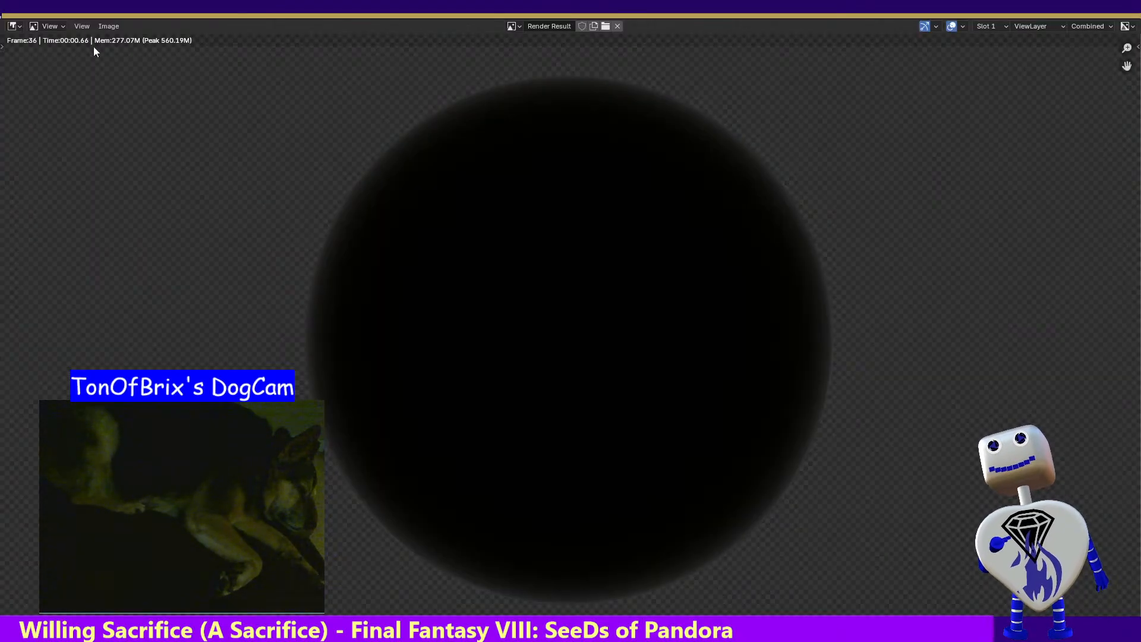
pyautogui.click(1125, 12)
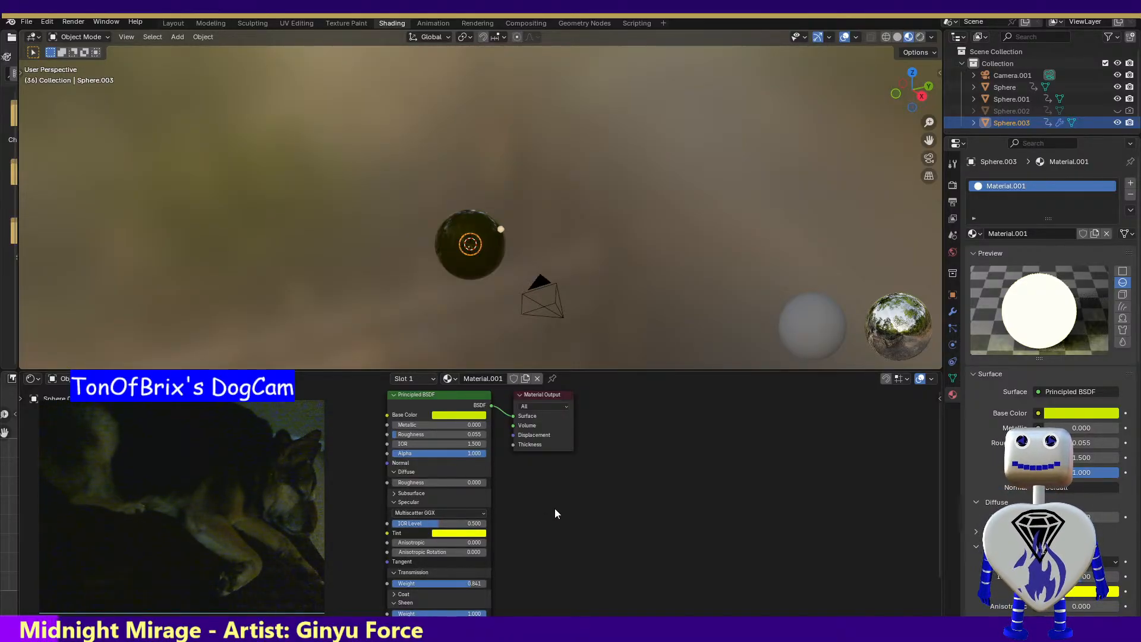
pyautogui.hotkey('ctrl', 'z')
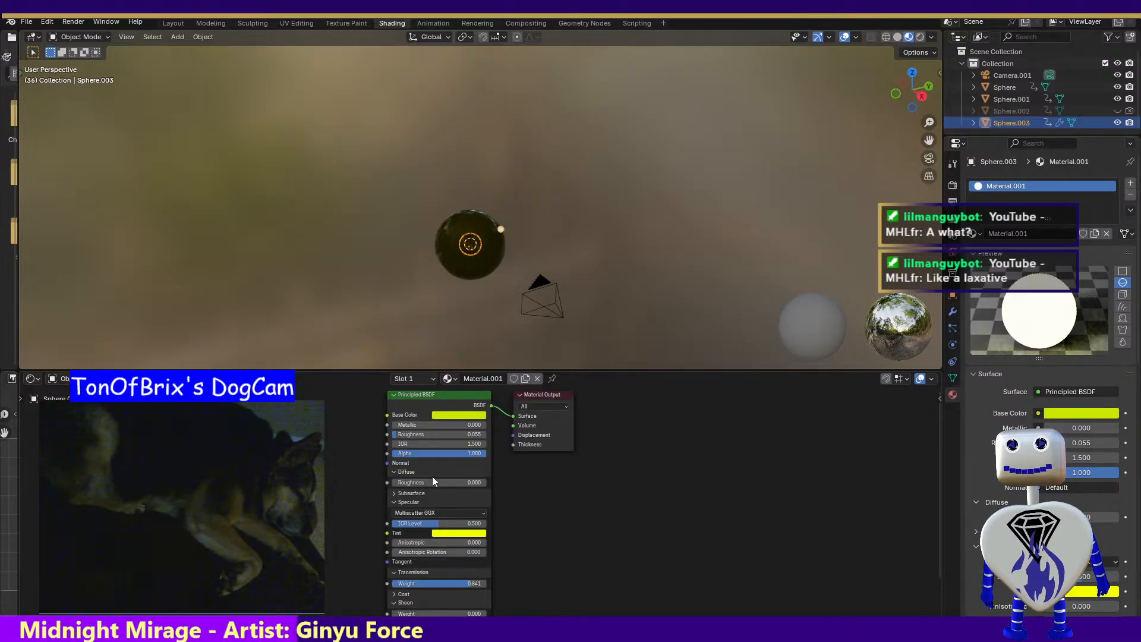
pyautogui.click(415, 395)
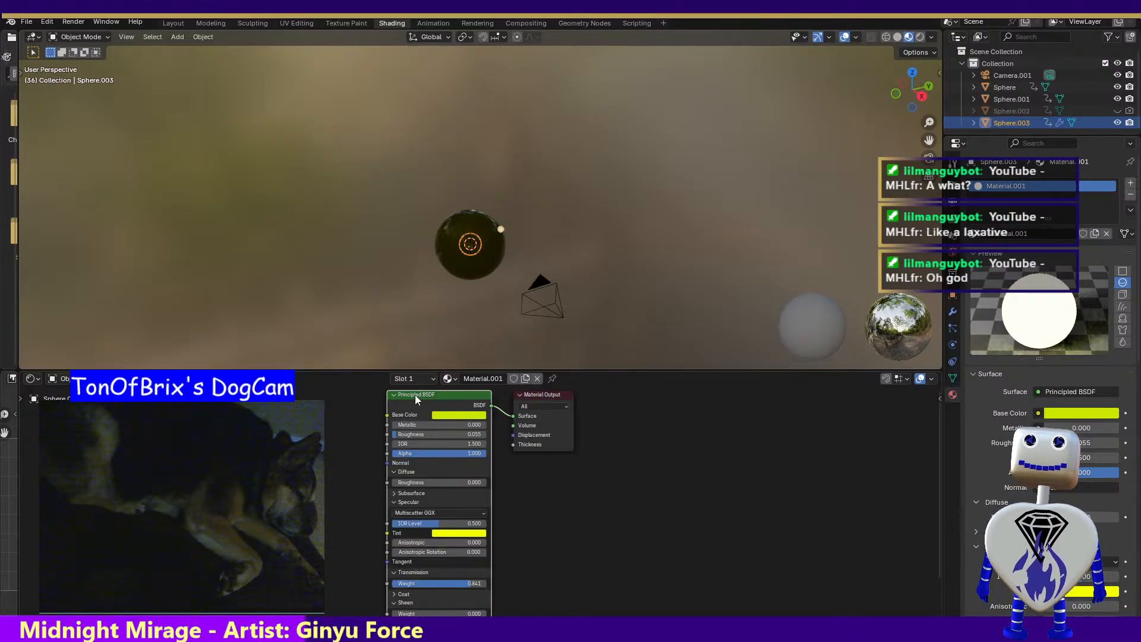
pyautogui.hotkey('shift', 'a')
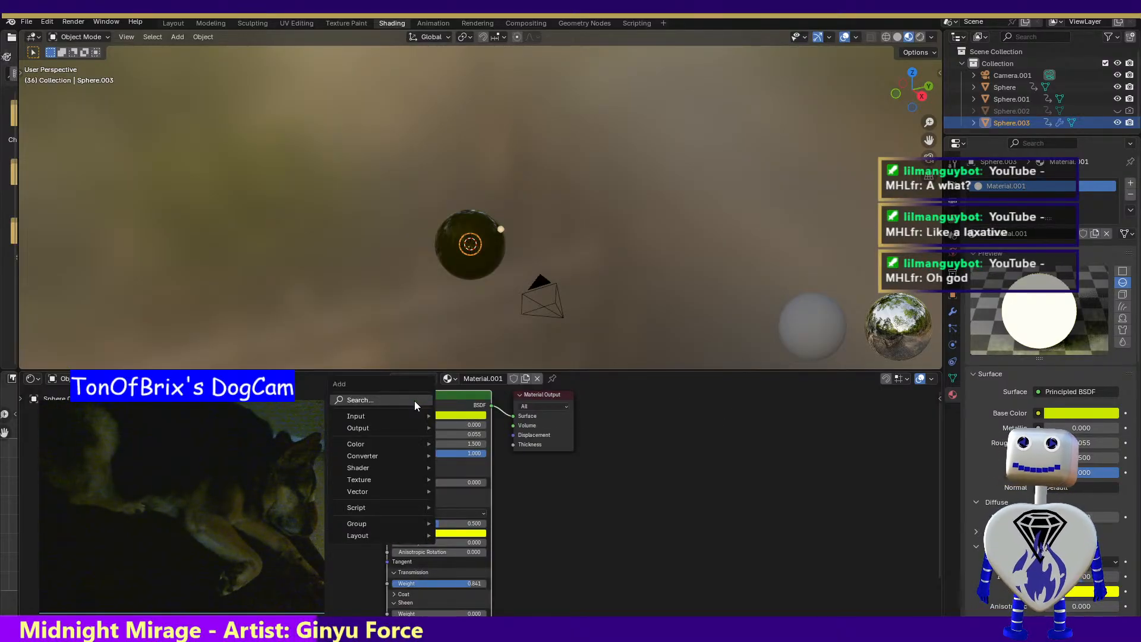
pyautogui.moveTo(406, 415)
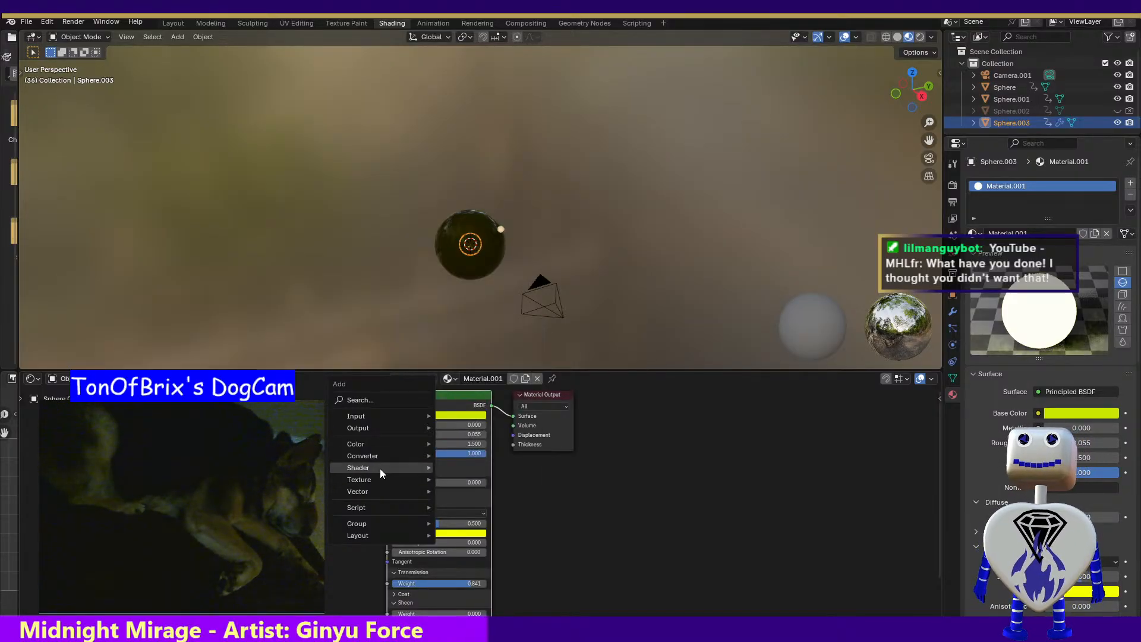
pyautogui.click(464, 390)
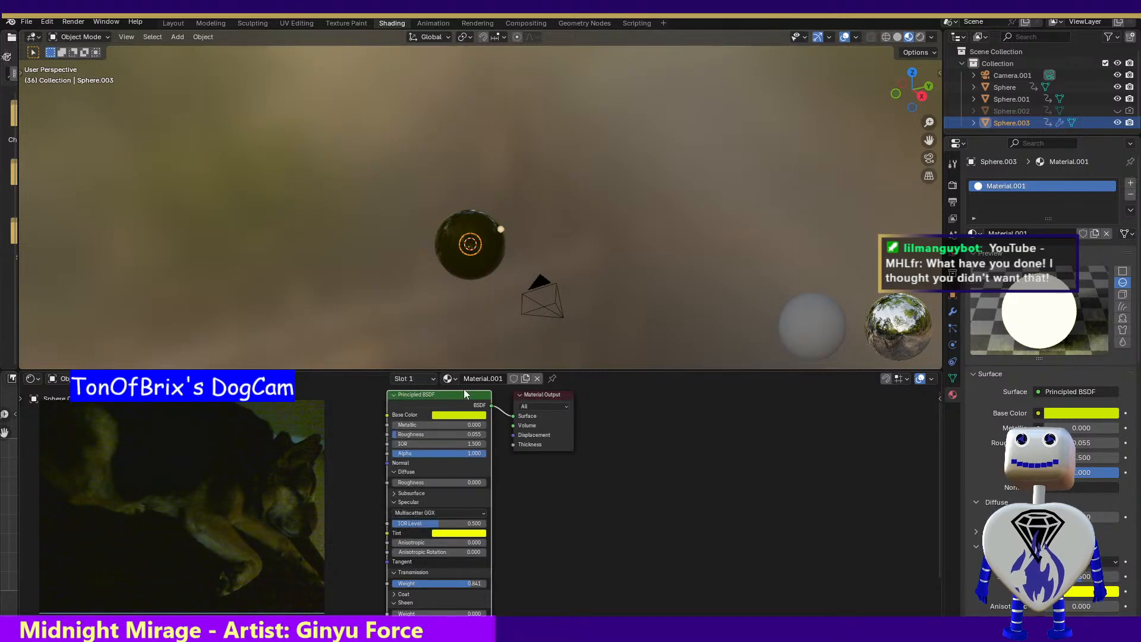
pyautogui.click(430, 471)
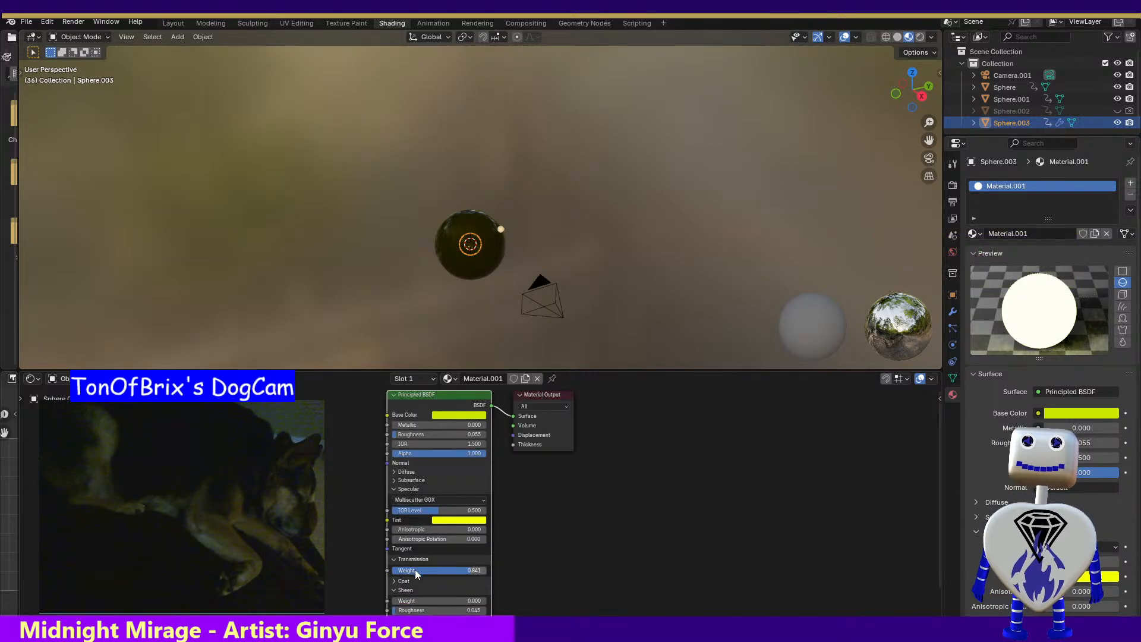
pyautogui.click(457, 472)
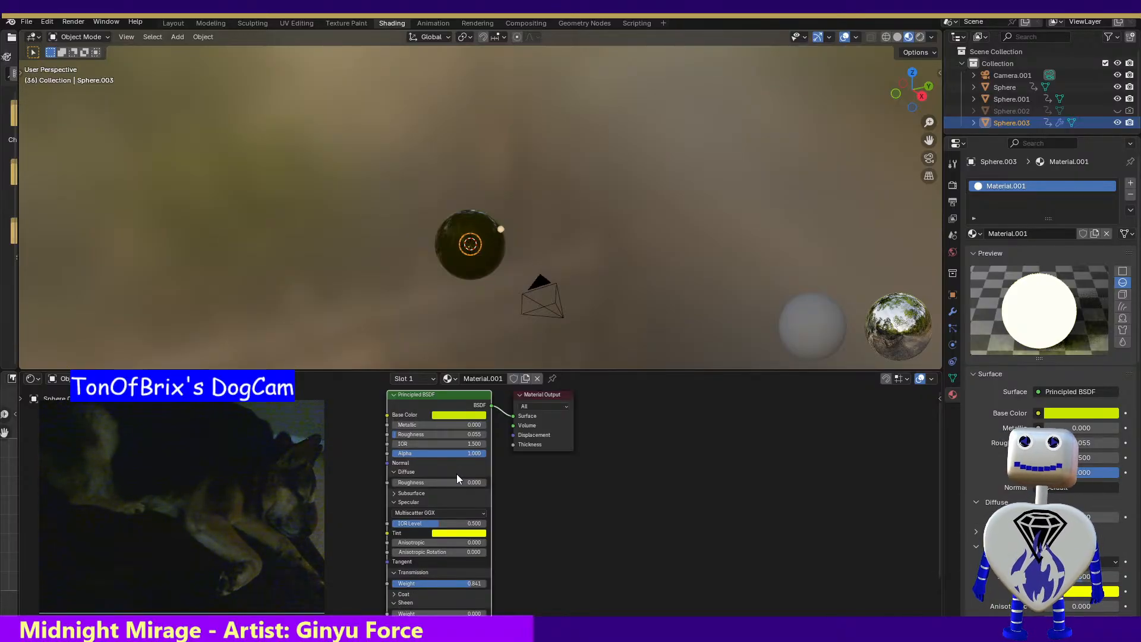
pyautogui.hotkey('shift', 'a')
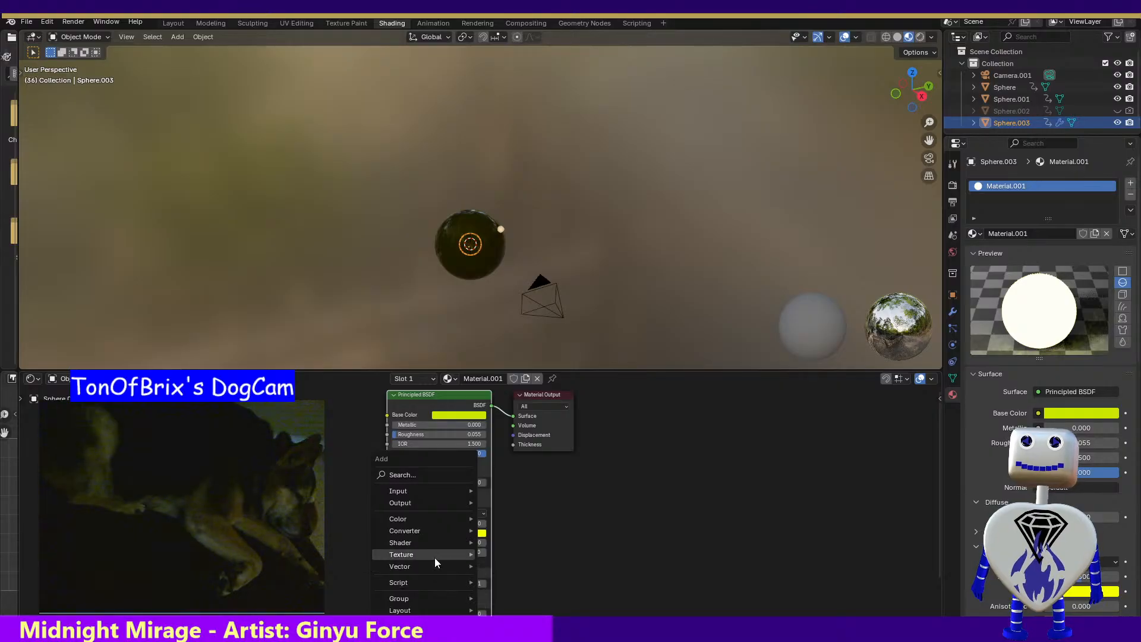
pyautogui.moveTo(434, 558)
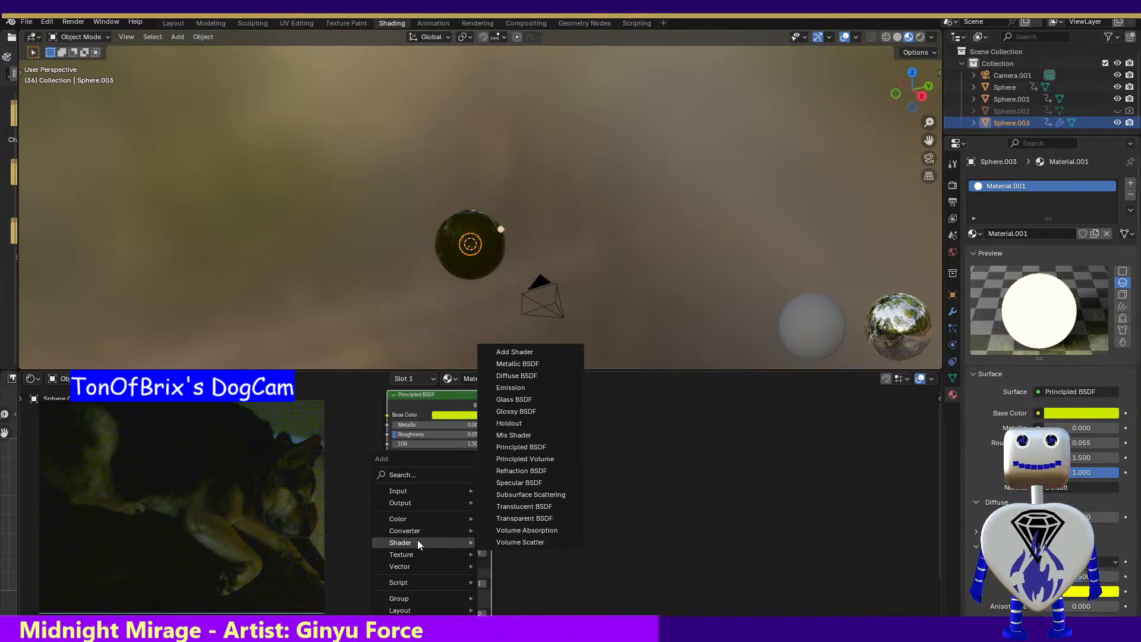
pyautogui.press('Escape')
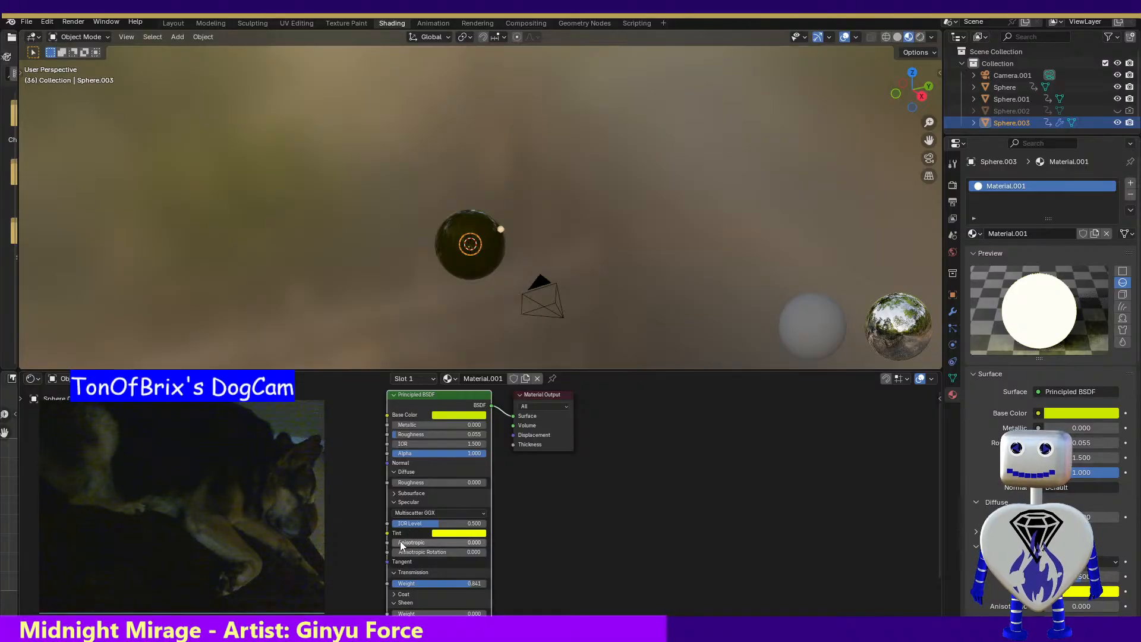
# Expand the Subsurface section of the Principled BSDF node and add an Emission shader node to its left
pyautogui.click(454, 494)
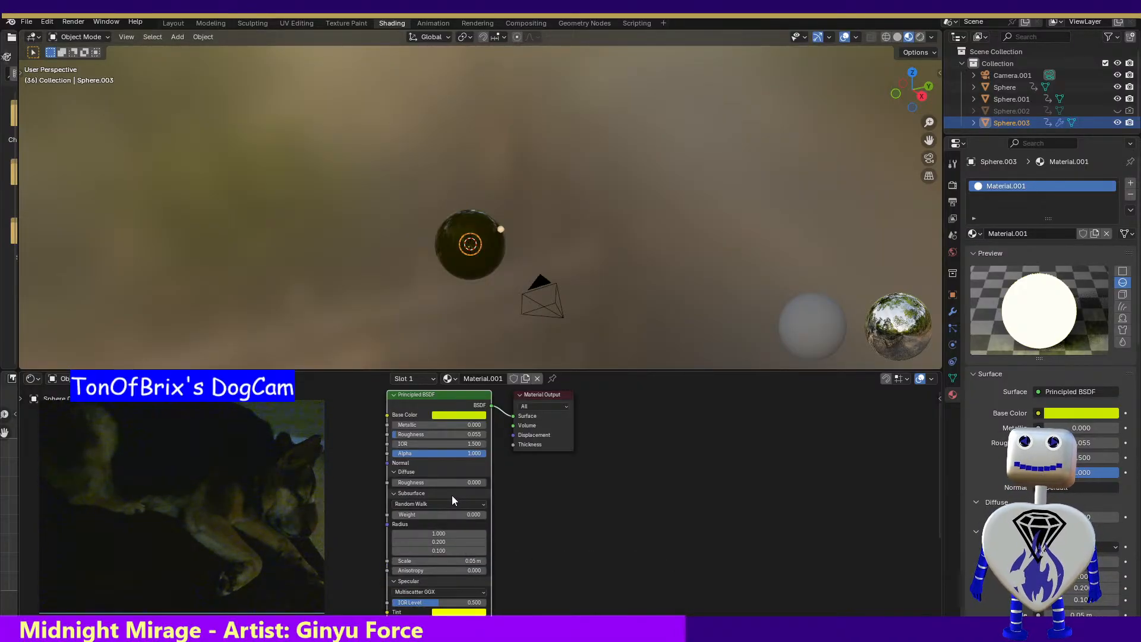
pyautogui.hotkey('shift', 'a')
pyautogui.moveTo(429, 534)
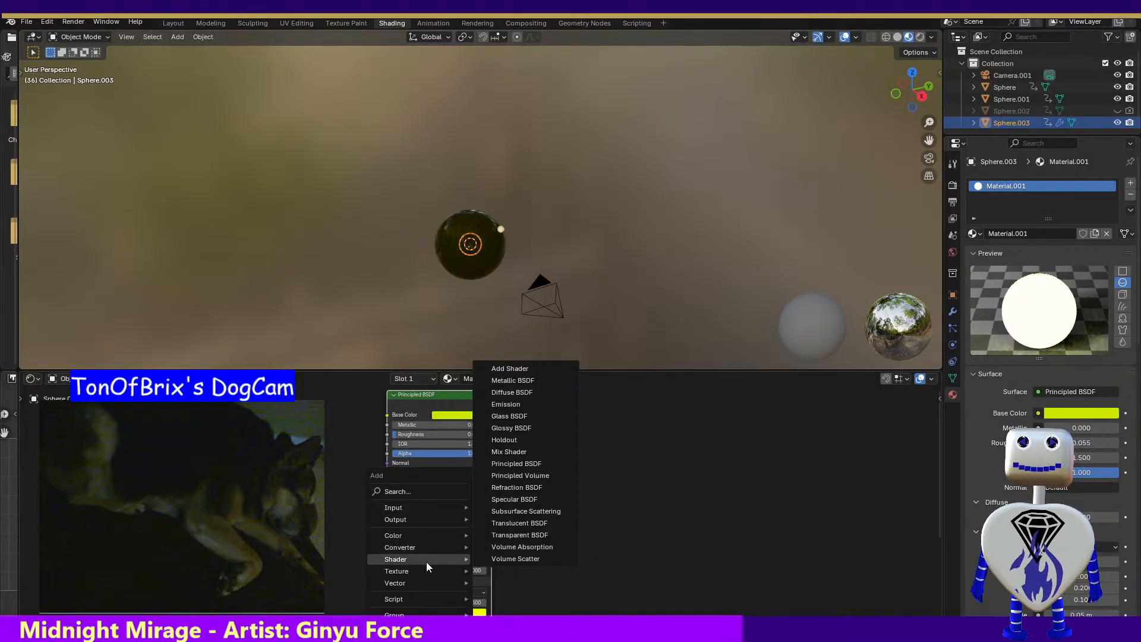
pyautogui.click(526, 404)
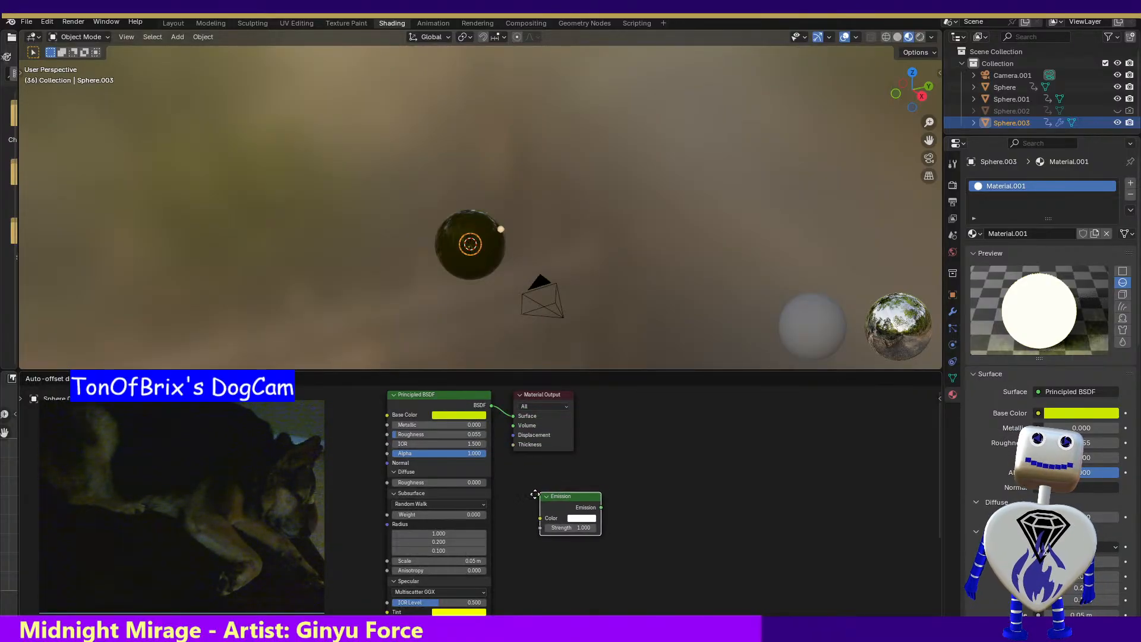
pyautogui.click(238, 452)
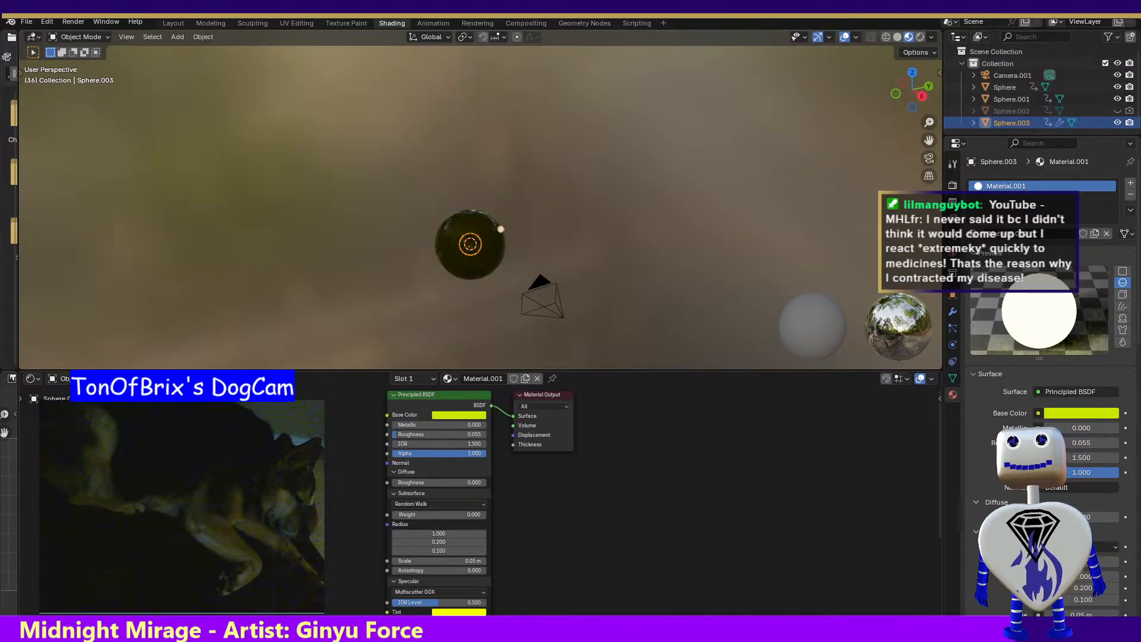
# Try linking the Emission output to the Principled BSDF's Base Color, undo that link, and connect it to Normal instead
pyautogui.moveTo(315, 443); pyautogui.dragTo(390, 563)
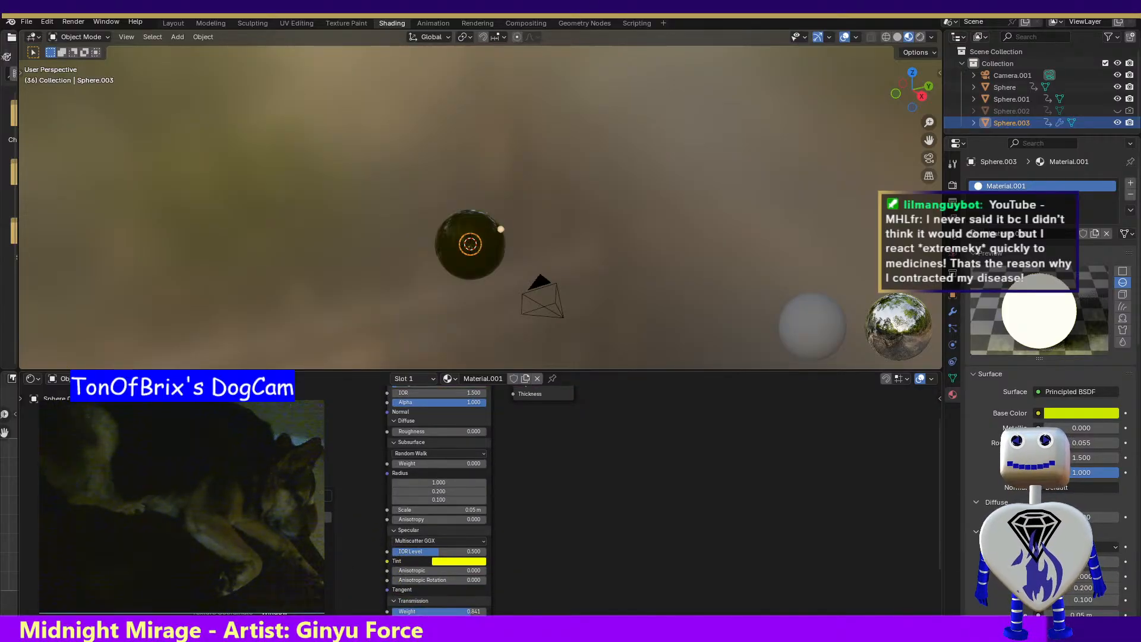
pyautogui.moveTo(315, 441); pyautogui.dragTo(386, 490)
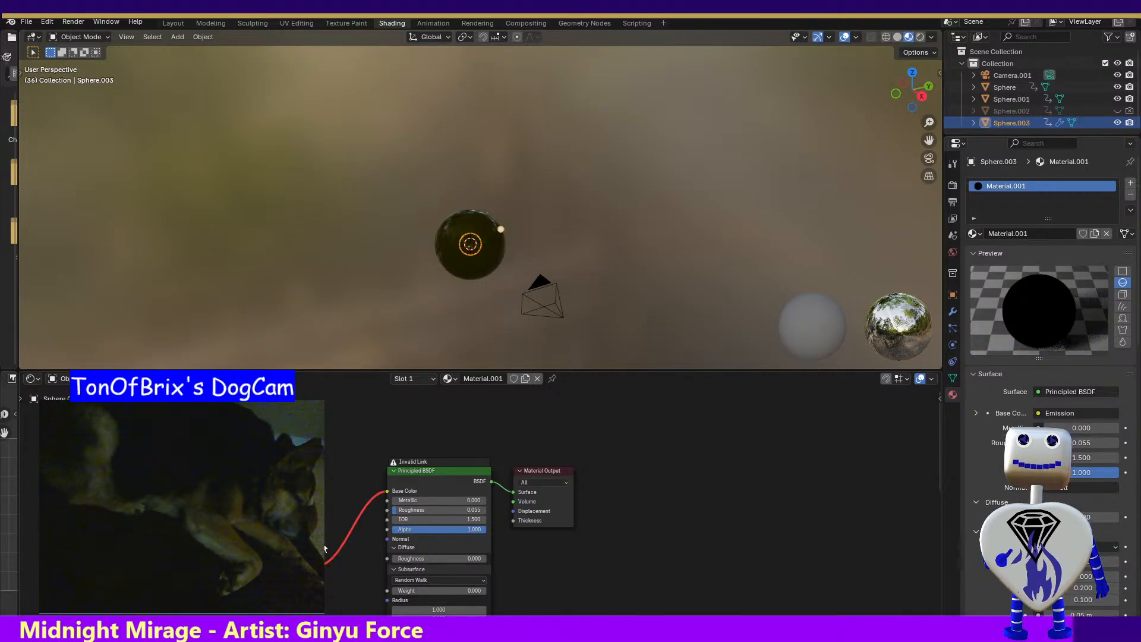
pyautogui.hotkey('ctrl', 'z')
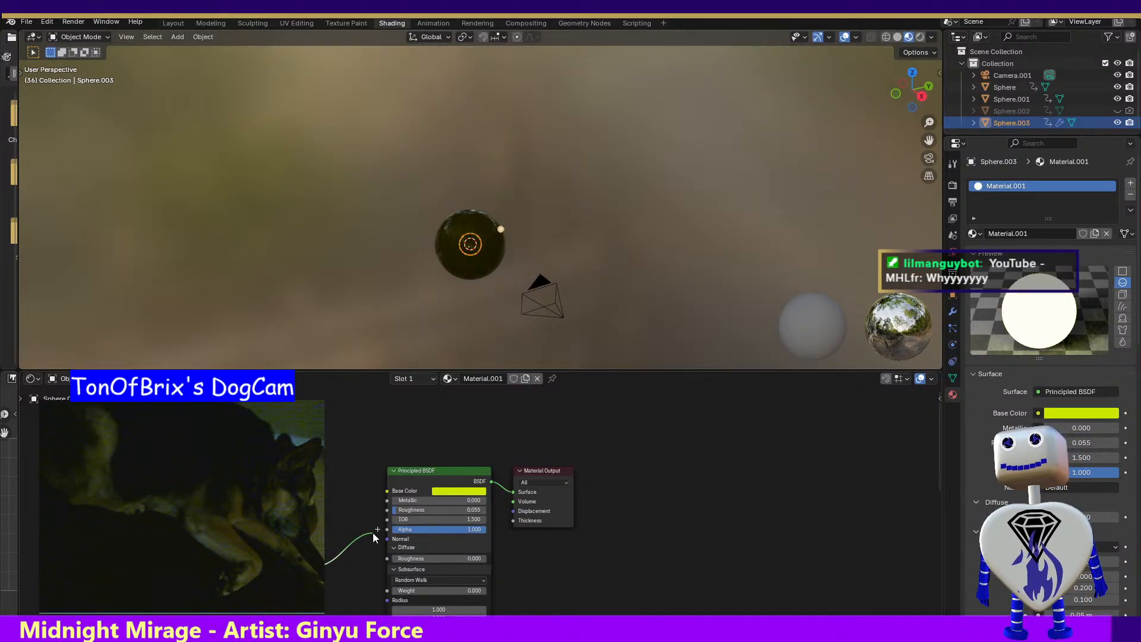
pyautogui.moveTo(373, 533)
pyautogui.mouseDown()
pyautogui.moveTo(375, 558)
pyautogui.moveTo(378, 540)
pyautogui.mouseUp()
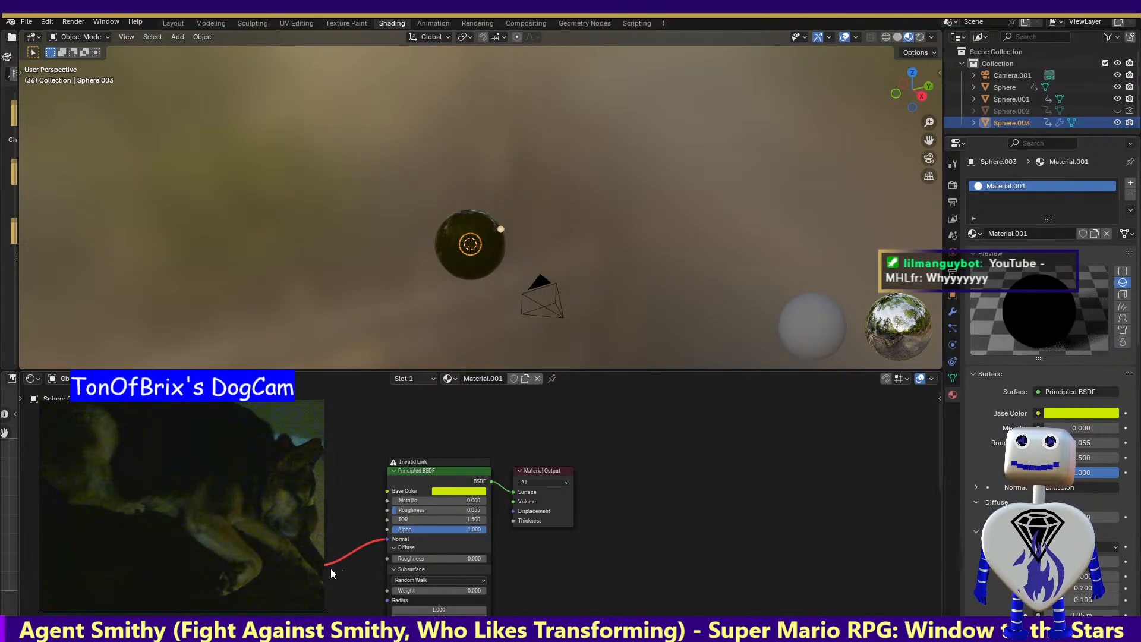
# Undo the Emission link to Normal, try linking the Emission output to the Principled BSDF's Diffuse Roughness, and undo that too
pyautogui.hotkey('ctrl', 'z')
pyautogui.moveTo(362, 561); pyautogui.dragTo(387, 559)
pyautogui.hotkey('ctrl', 'z')
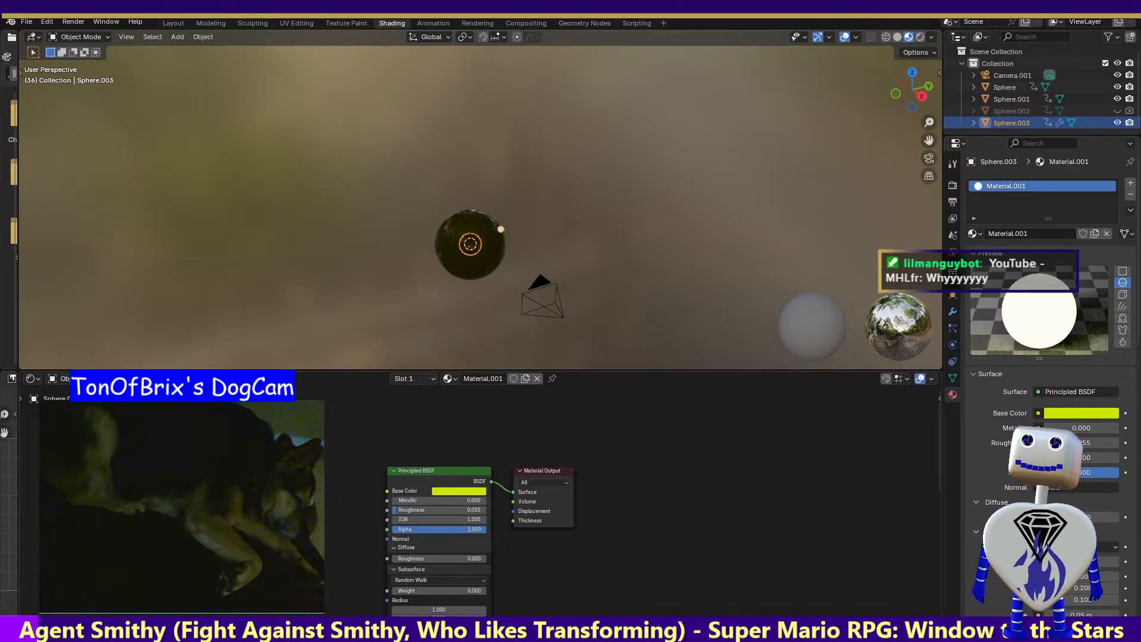
# Collapse the Subsurface section, undo that, and keep undoing until the added Emission node is removed from Material.001
pyautogui.click(395, 570)
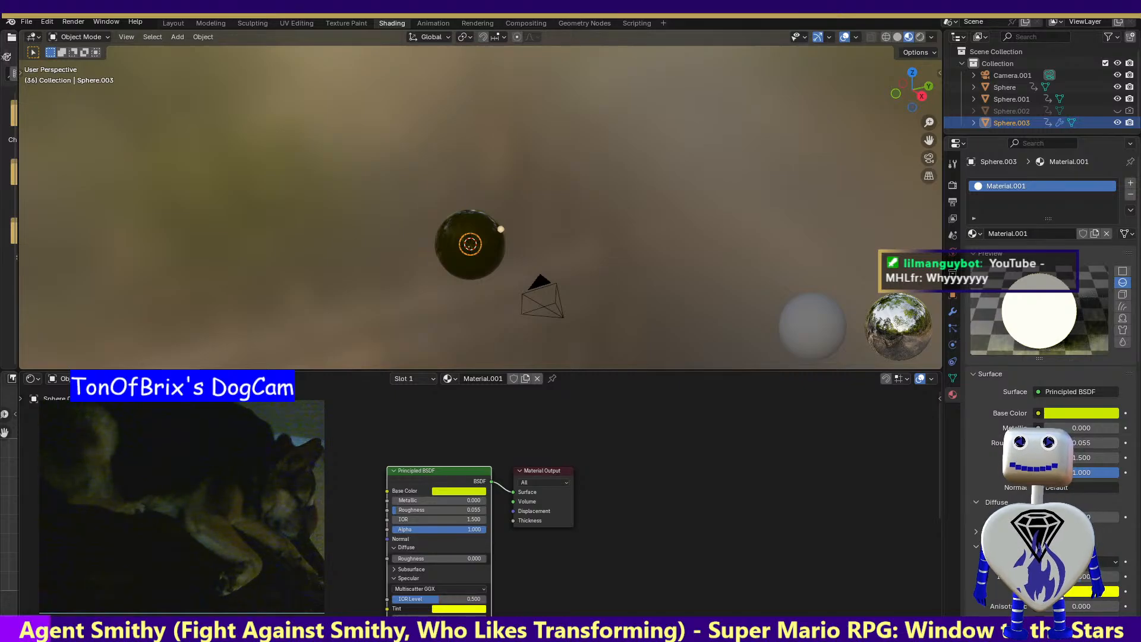
pyautogui.hotkey('ctrl', 'z')
pyautogui.hotkey('ctrl', 'z')
pyautogui.hotkey('ctrl', 'z')
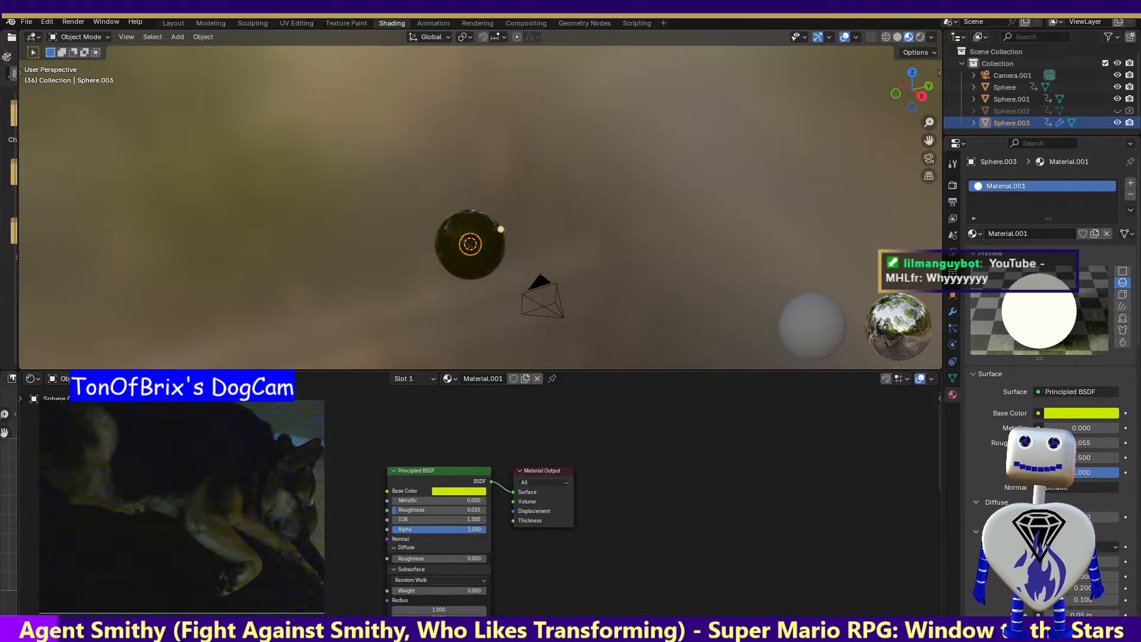
pyautogui.hotkey('ctrl', 'shift', 'z')
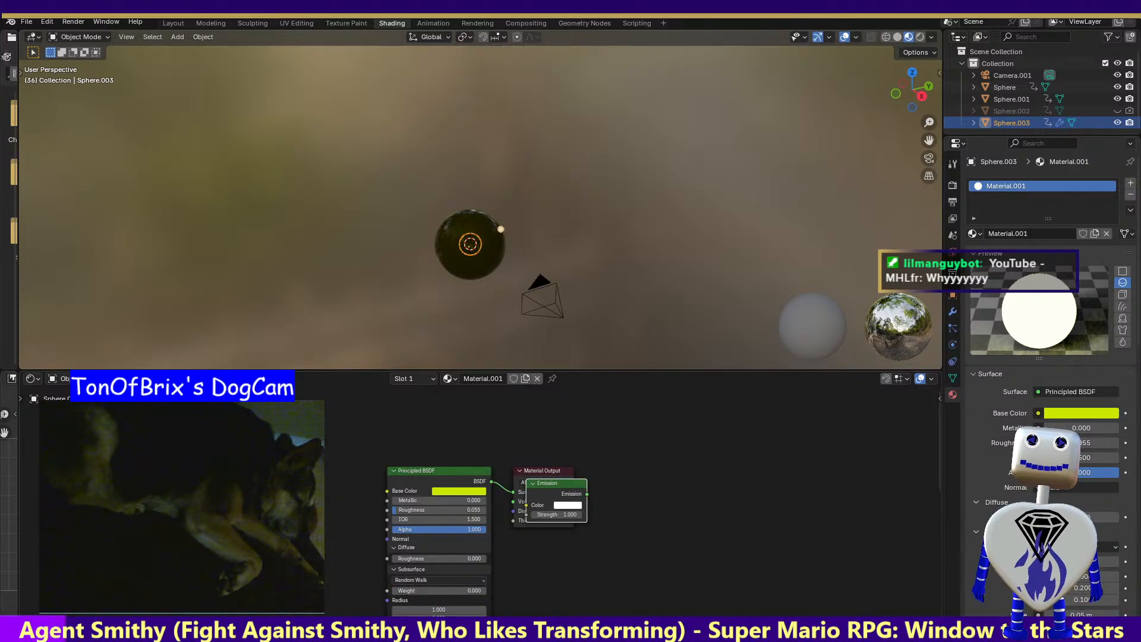
pyautogui.hotkey('ctrl', 'z')
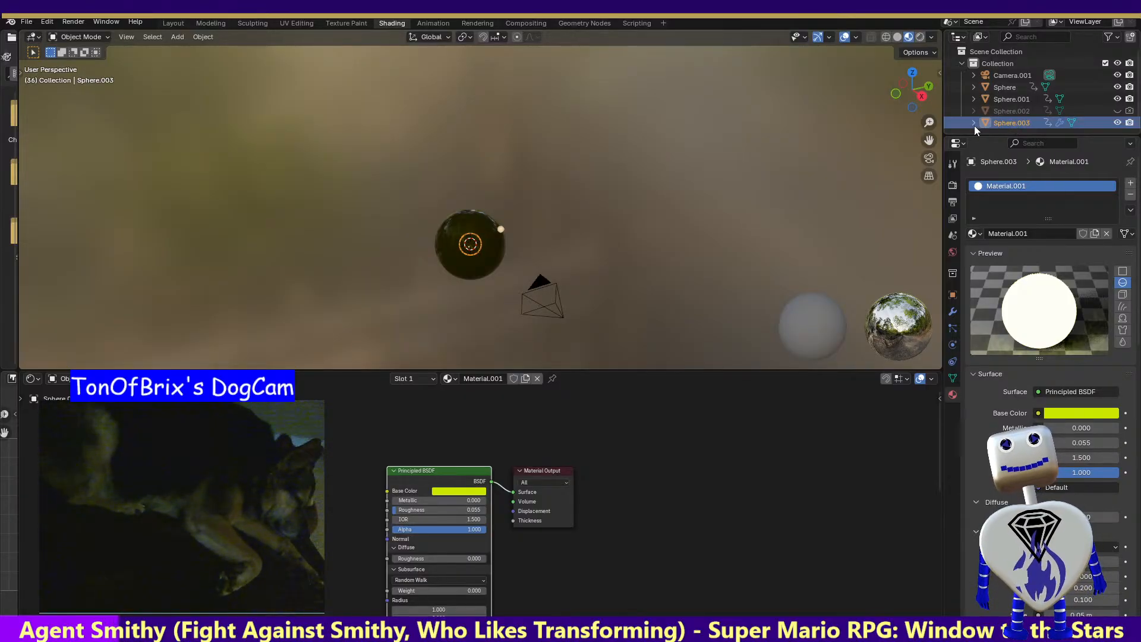
# Open the particle system settings of Sphere.003
pyautogui.click(952, 328)
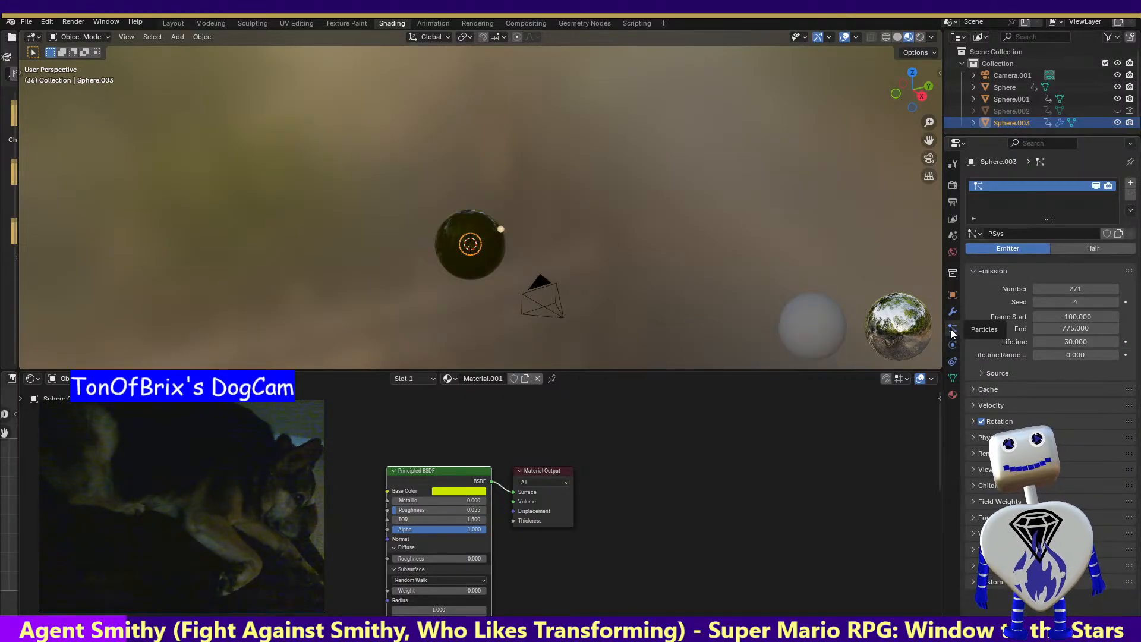
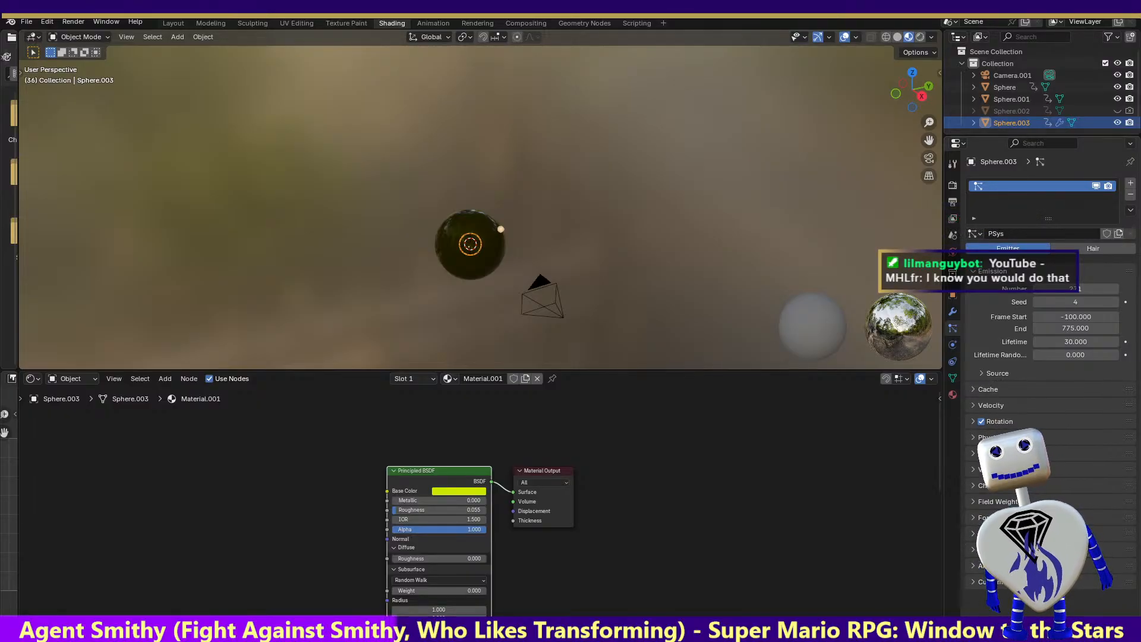
# Expand the particle system's Render settings and change Render As to Collection, switching it to Object instead
pyautogui.click(1067, 453)
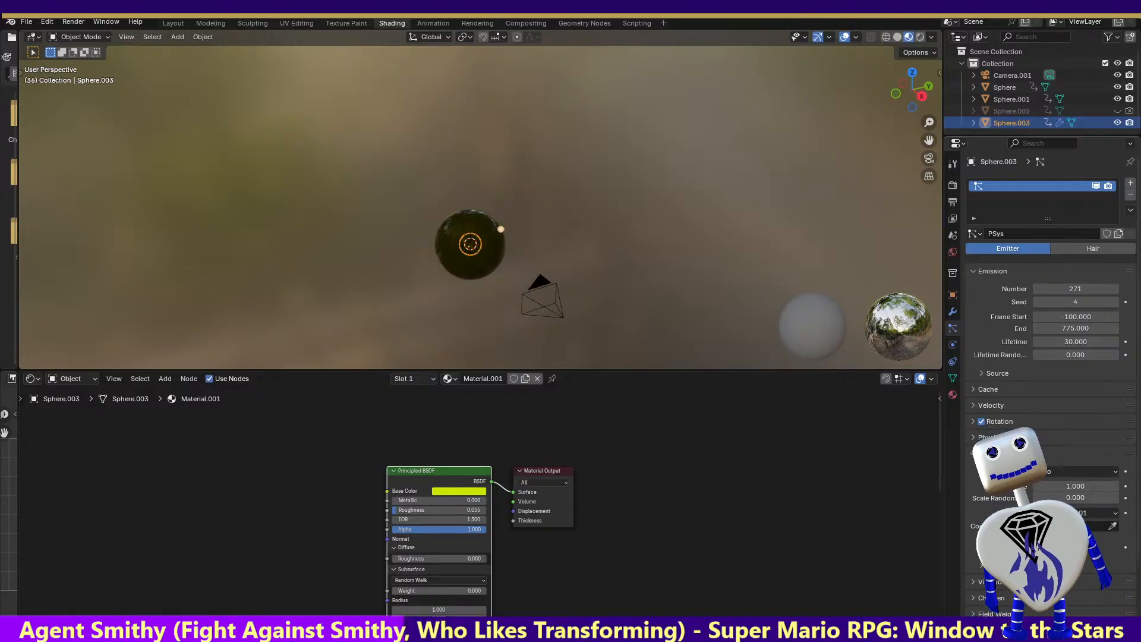
pyautogui.click(1069, 474)
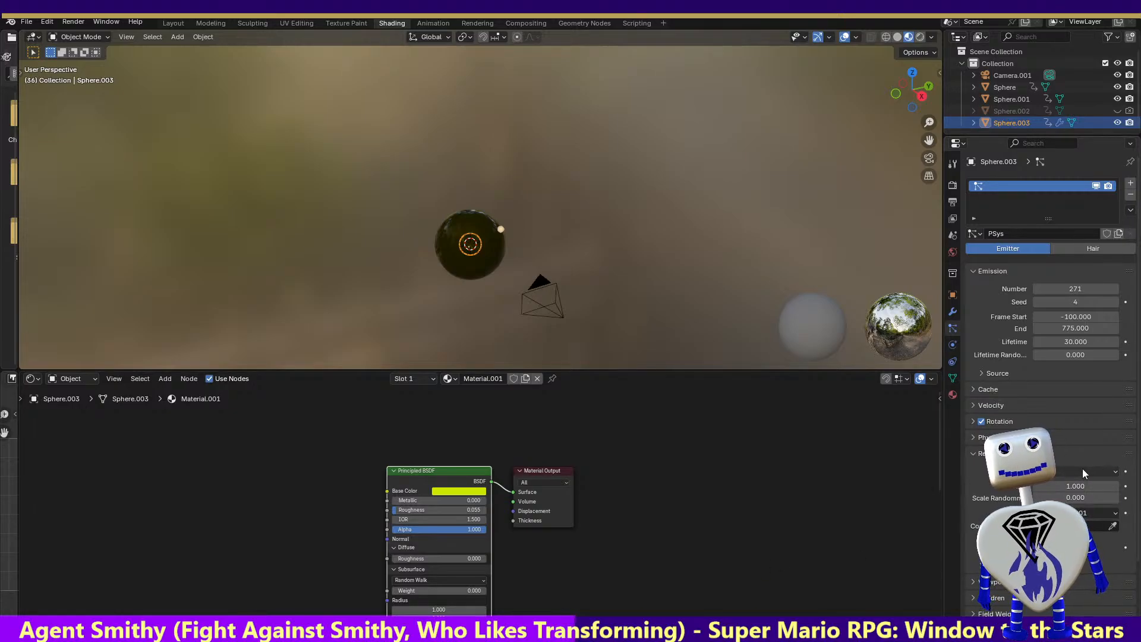
pyautogui.click(1105, 471)
pyautogui.click(1077, 550)
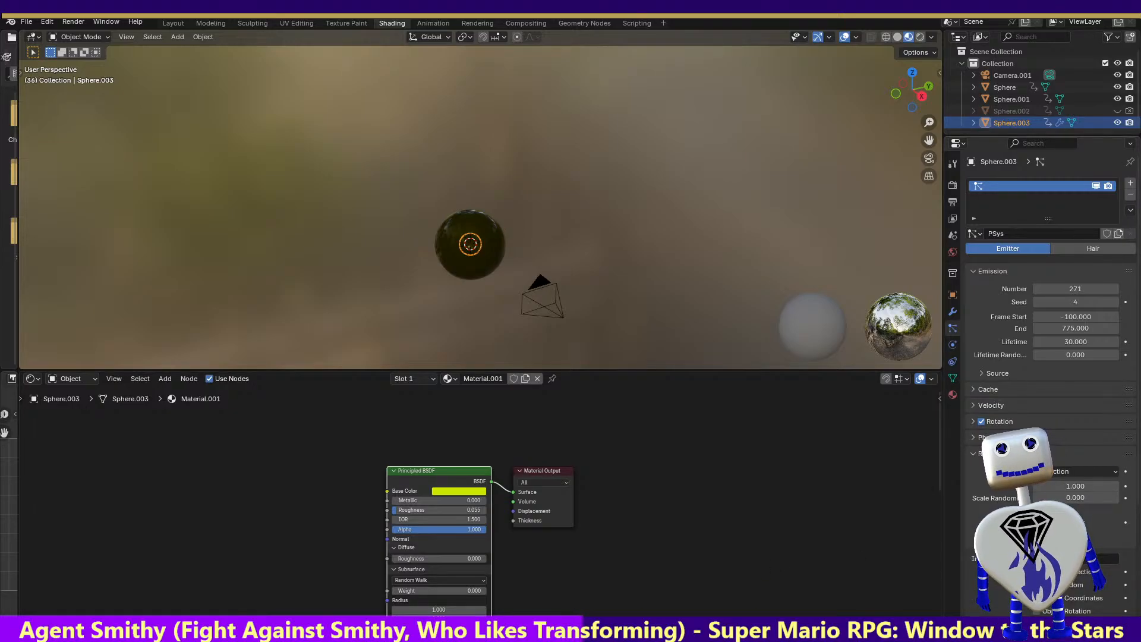
pyautogui.click(1080, 475)
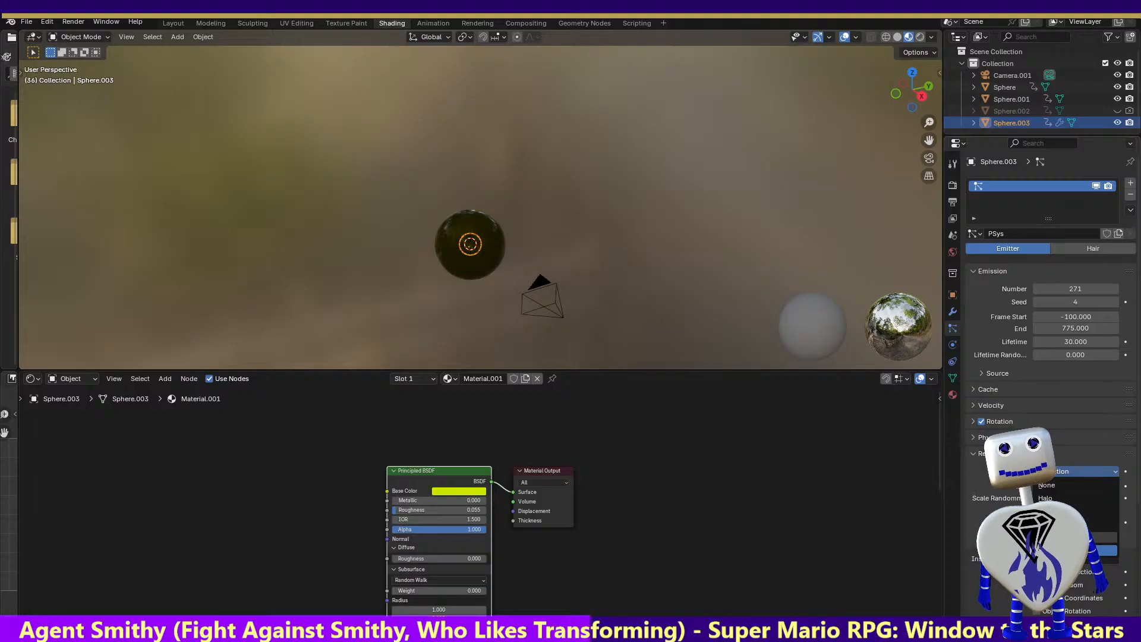
pyautogui.click(1076, 540)
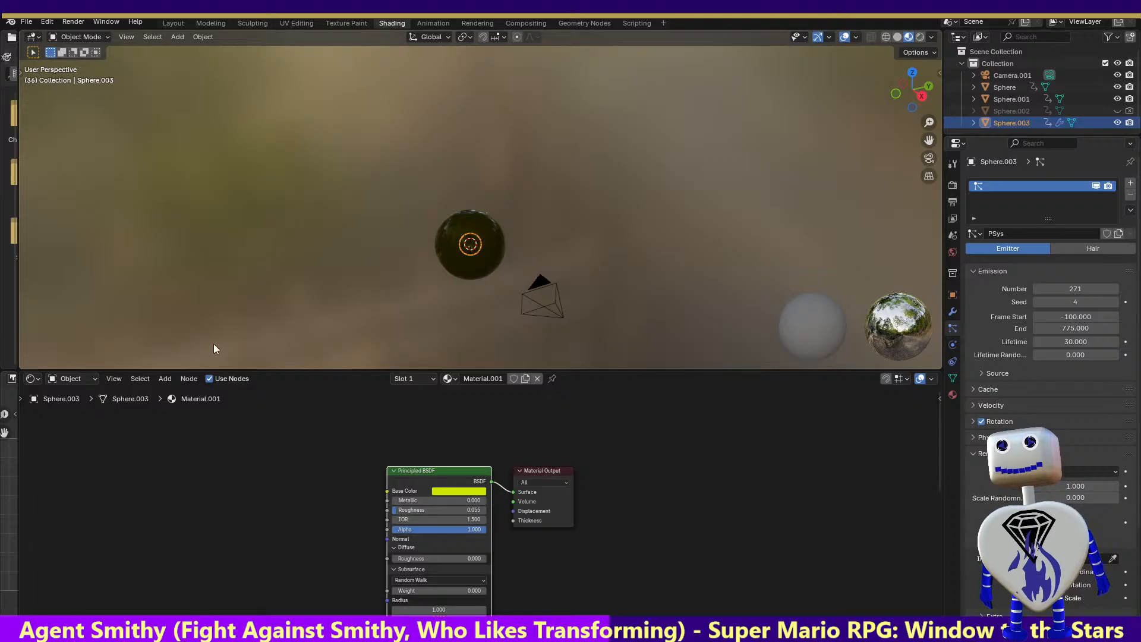
# Add a point light to the scene and assign it as the Instance Object of Sphere.003's particle system
pyautogui.click(178, 37)
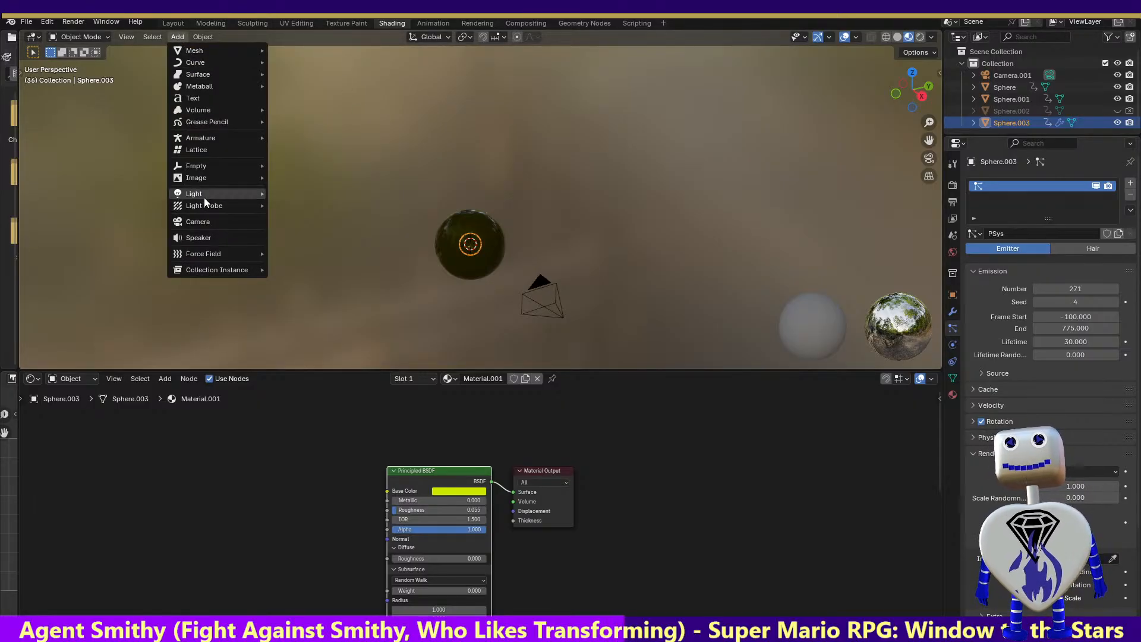
pyautogui.moveTo(202, 193)
pyautogui.click(285, 196)
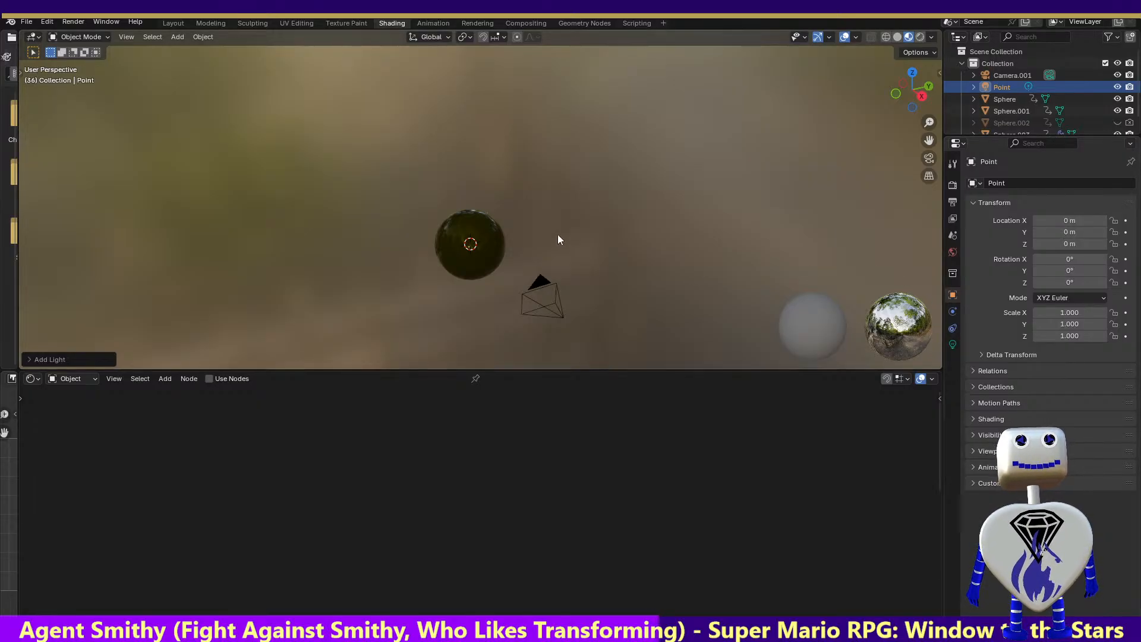
pyautogui.click(1007, 131)
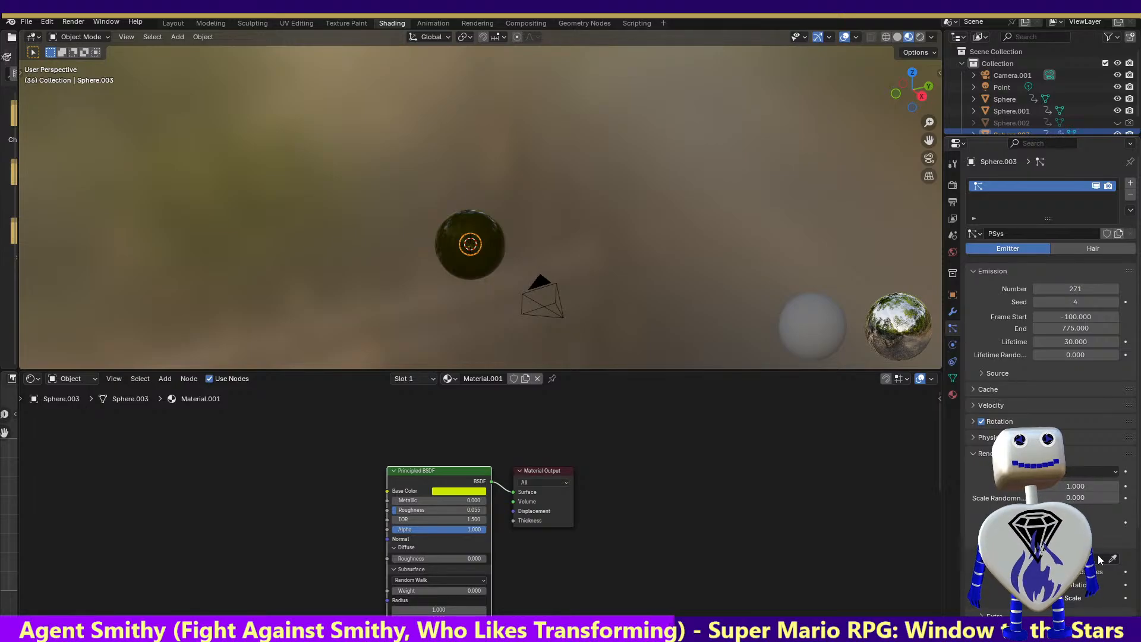
pyautogui.click(1068, 558)
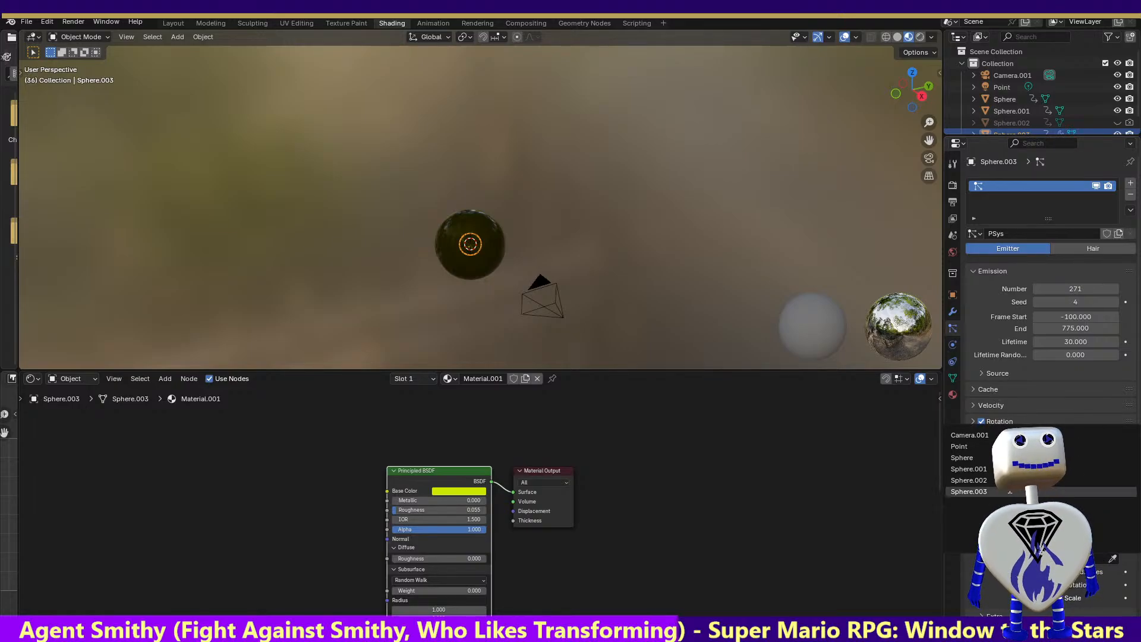
pyautogui.click(961, 446)
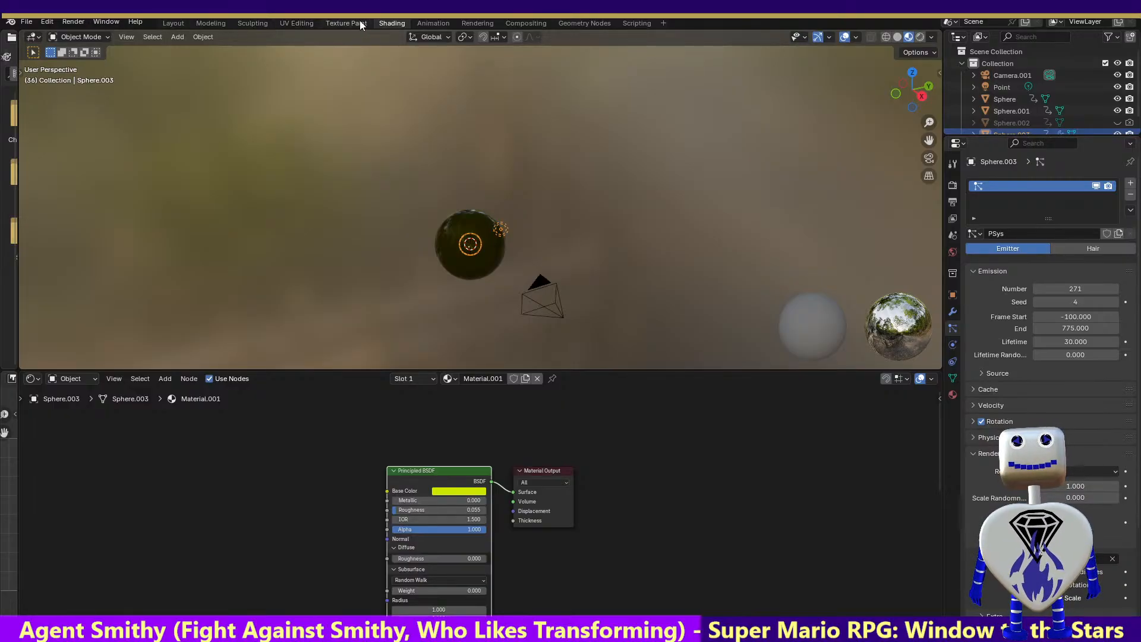
# Play the animation in the Rendering workspace and set the current frame to 28 in the Animation workspace
pyautogui.click(468, 23)
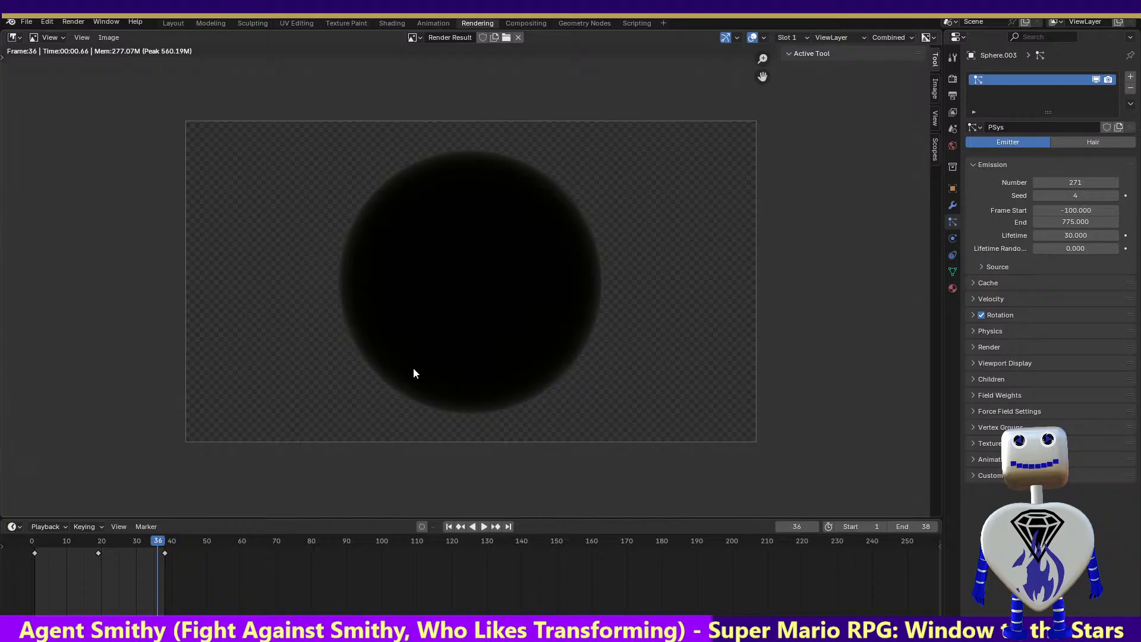
pyautogui.click(484, 526)
pyautogui.click(484, 527)
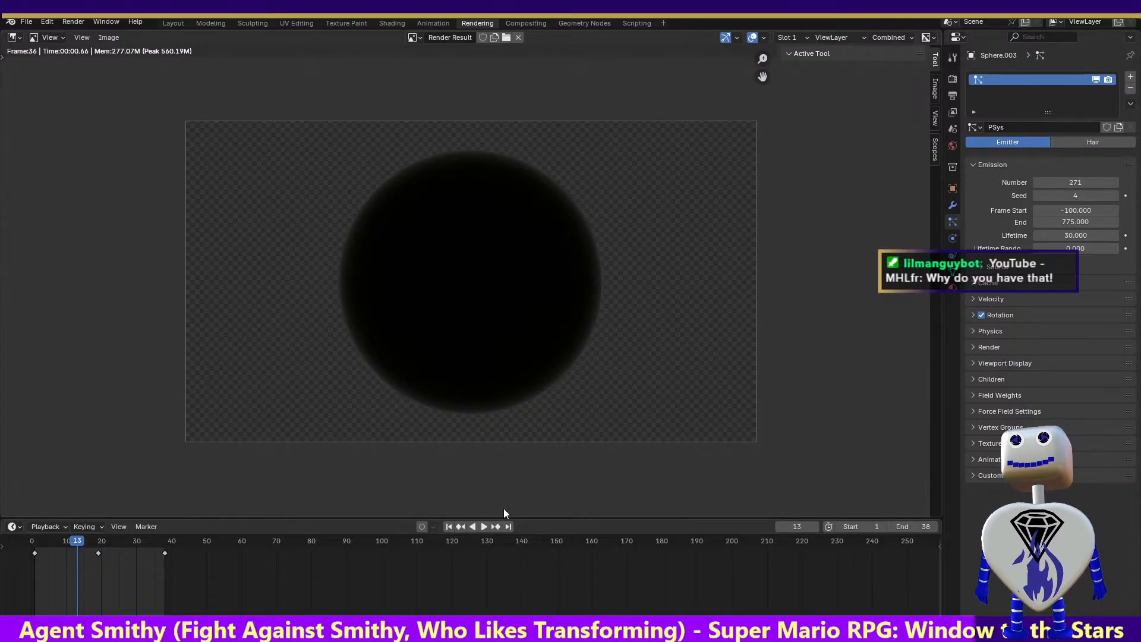
pyautogui.click(136, 542)
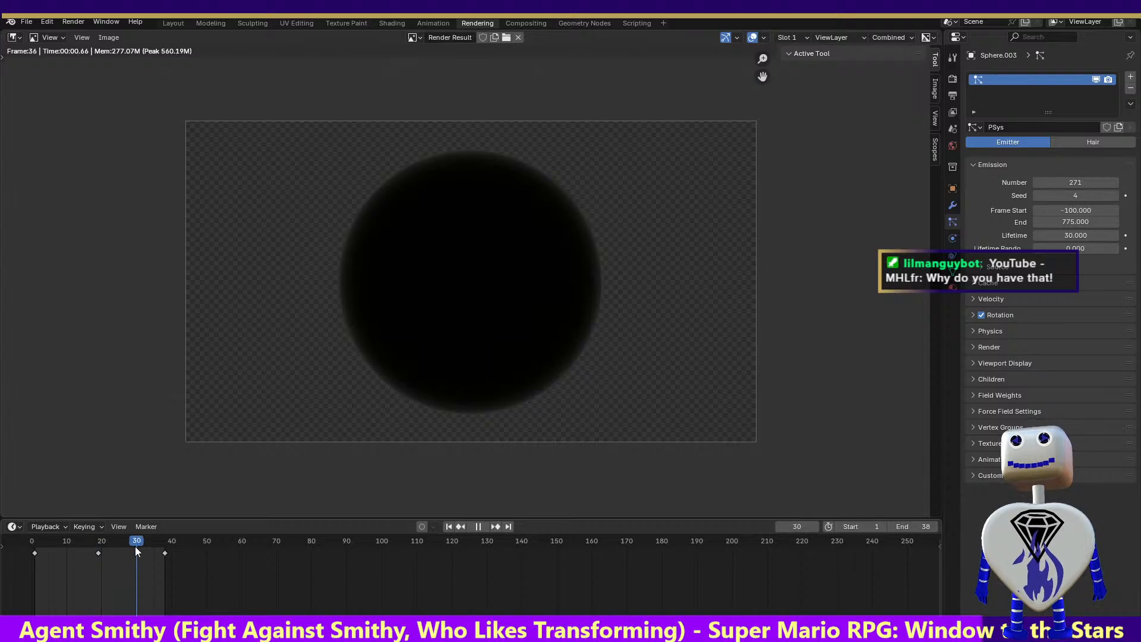
pyautogui.click(387, 23)
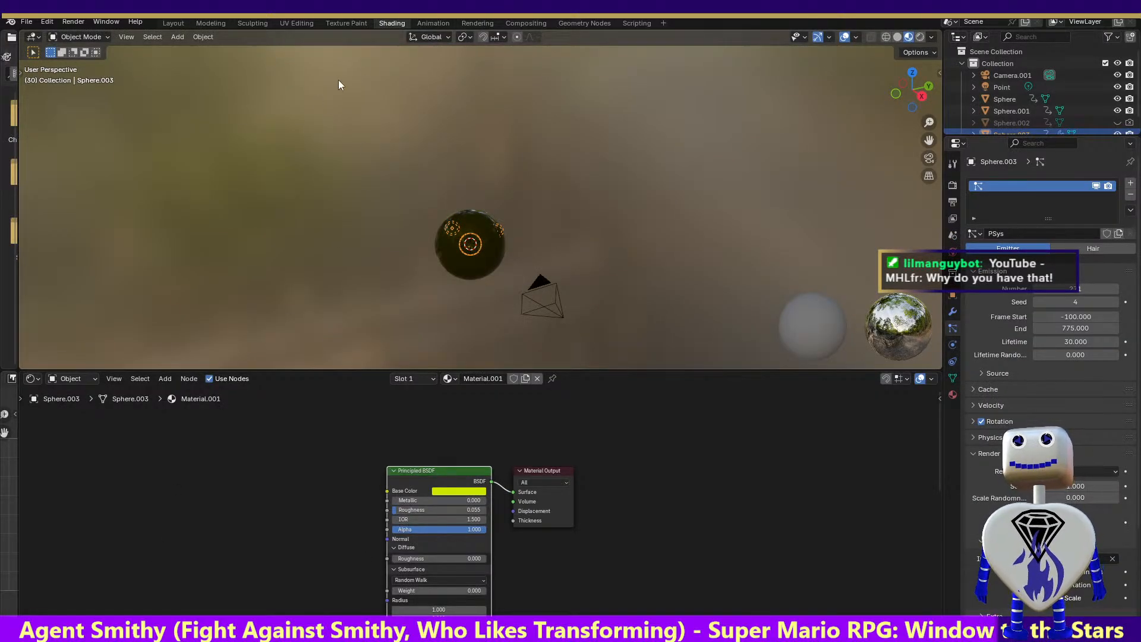
pyautogui.click(418, 23)
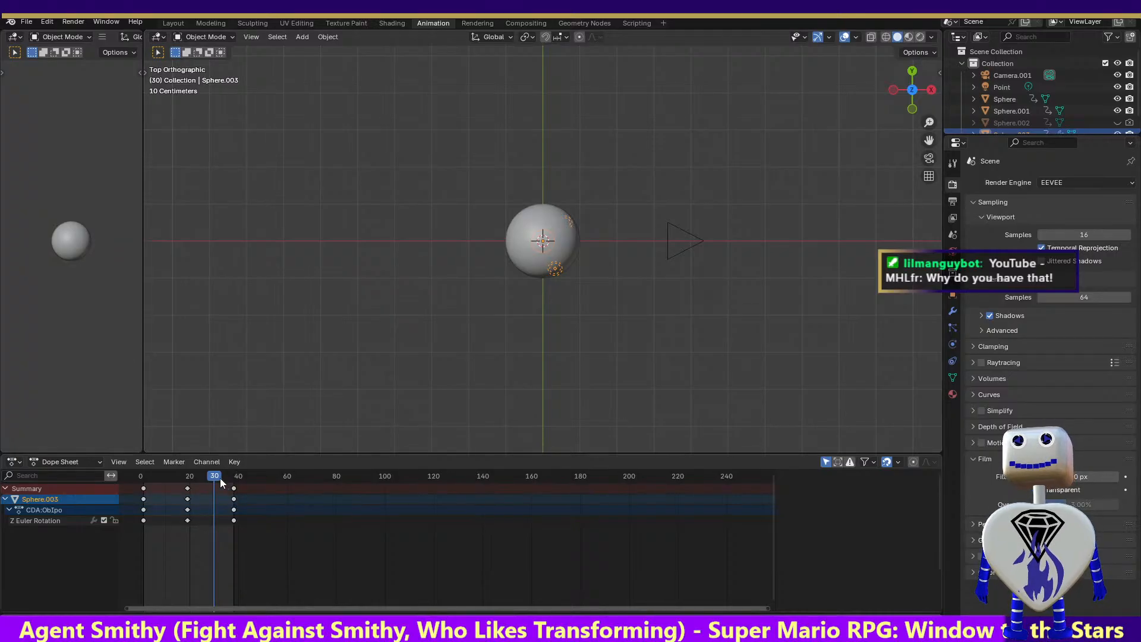
pyautogui.moveTo(214, 476)
pyautogui.mouseDown()
pyautogui.moveTo(179, 479)
pyautogui.moveTo(252, 481)
pyautogui.moveTo(211, 484)
pyautogui.mouseUp()
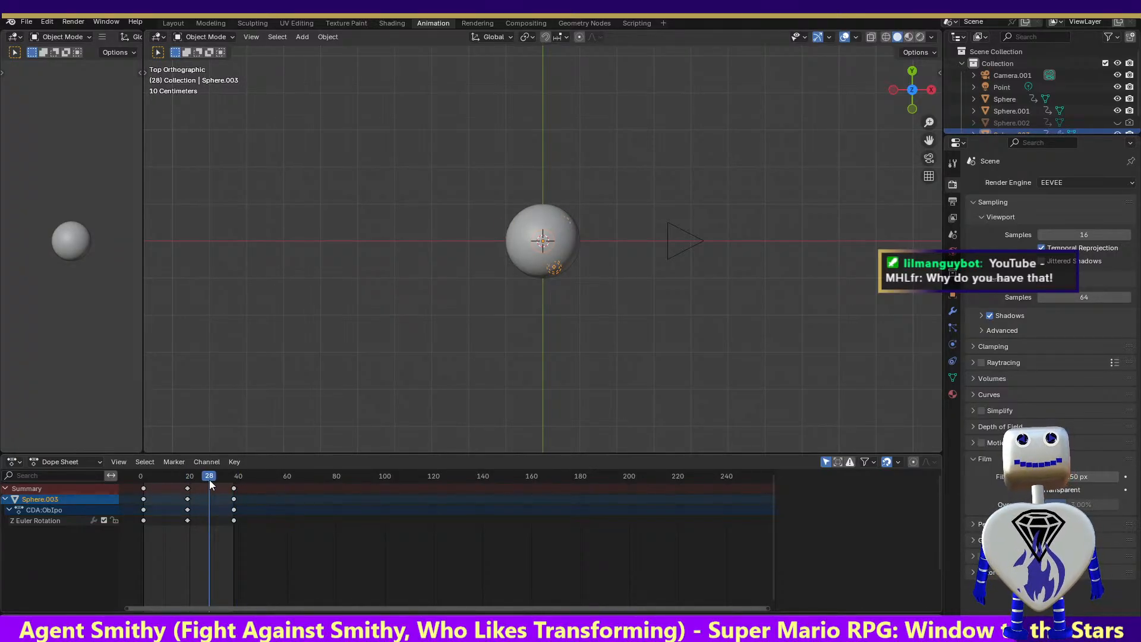
# Set the point light's power to 1060.2 W
pyautogui.click(992, 87)
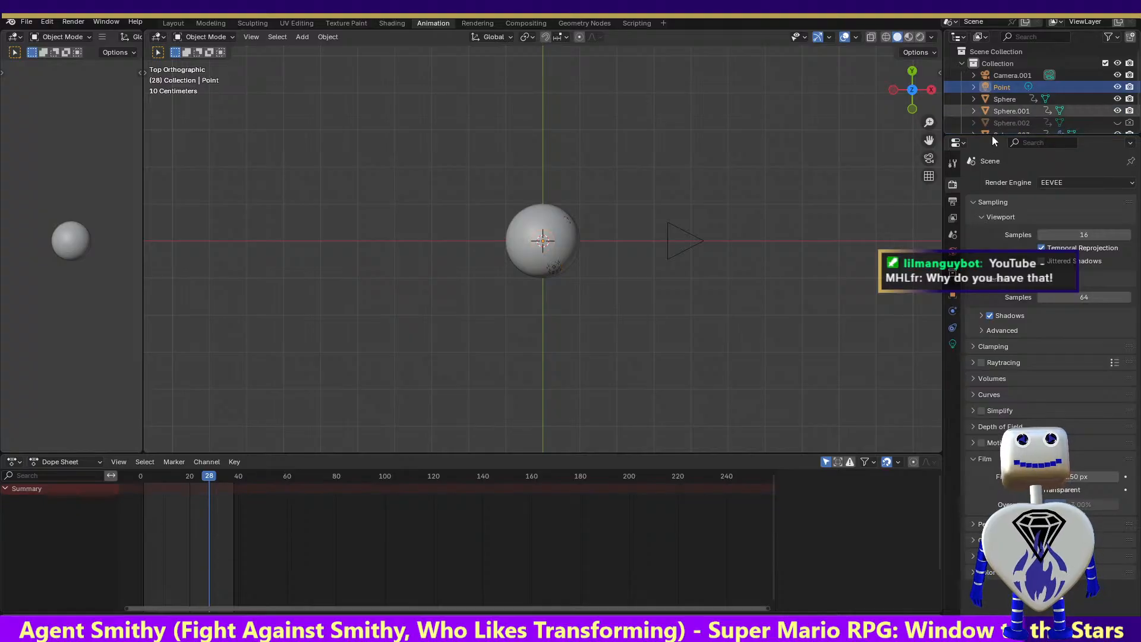
pyautogui.click(951, 345)
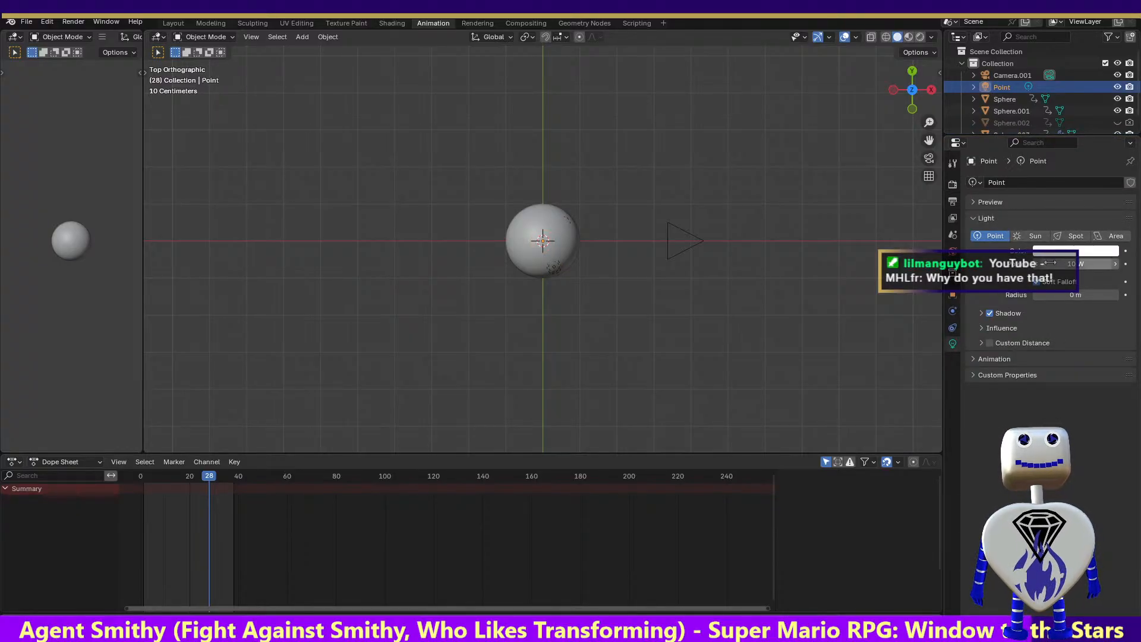
pyautogui.moveTo(1077, 264); pyautogui.dragTo(1123, 264)
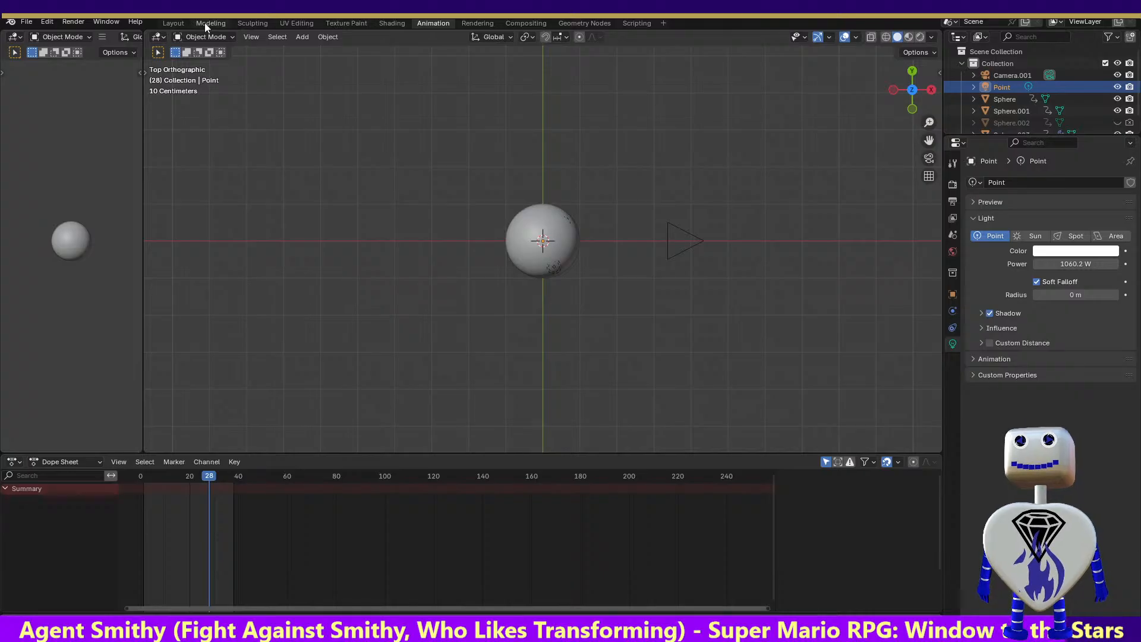
# Render a still image of frame 28 from the Rendering workspace and close the full-window result
pyautogui.click(481, 22)
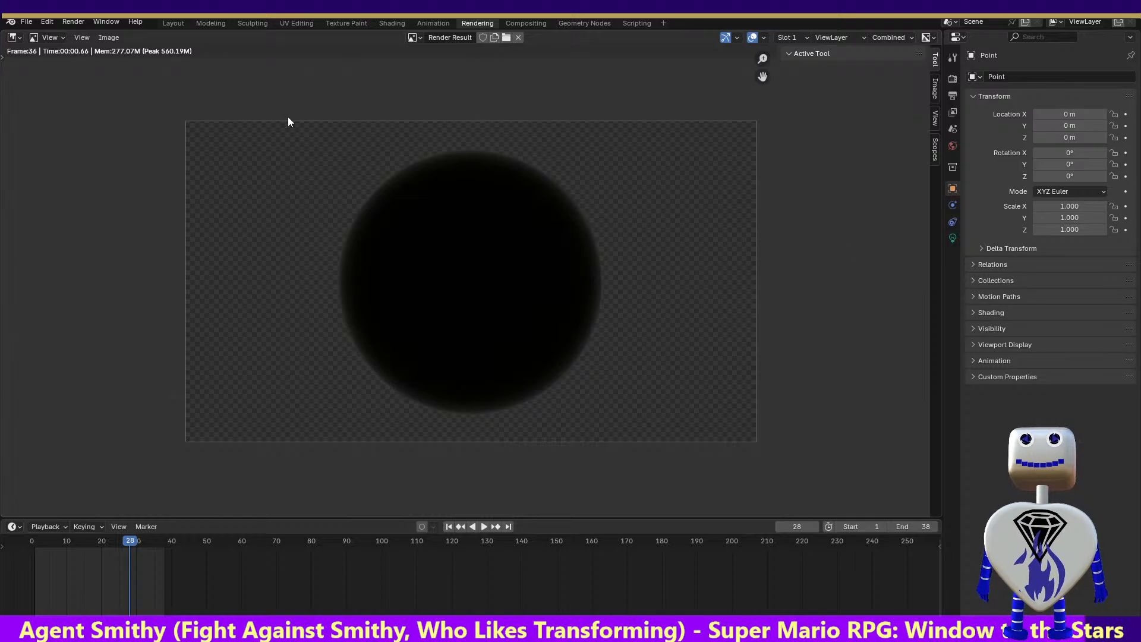
pyautogui.click(73, 21)
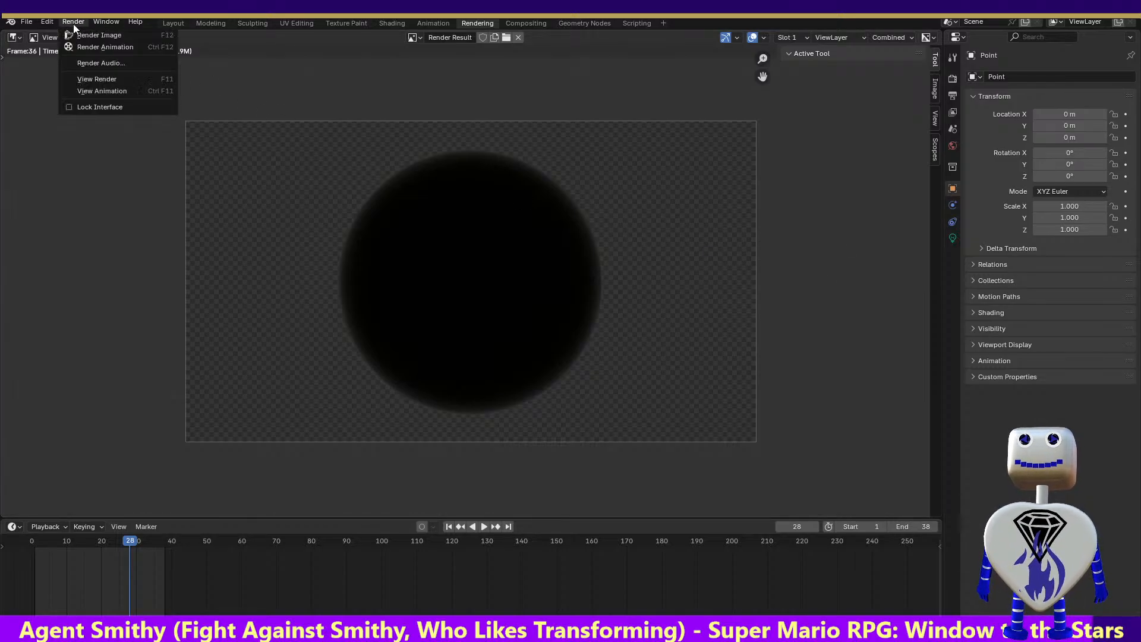
pyautogui.click(75, 34)
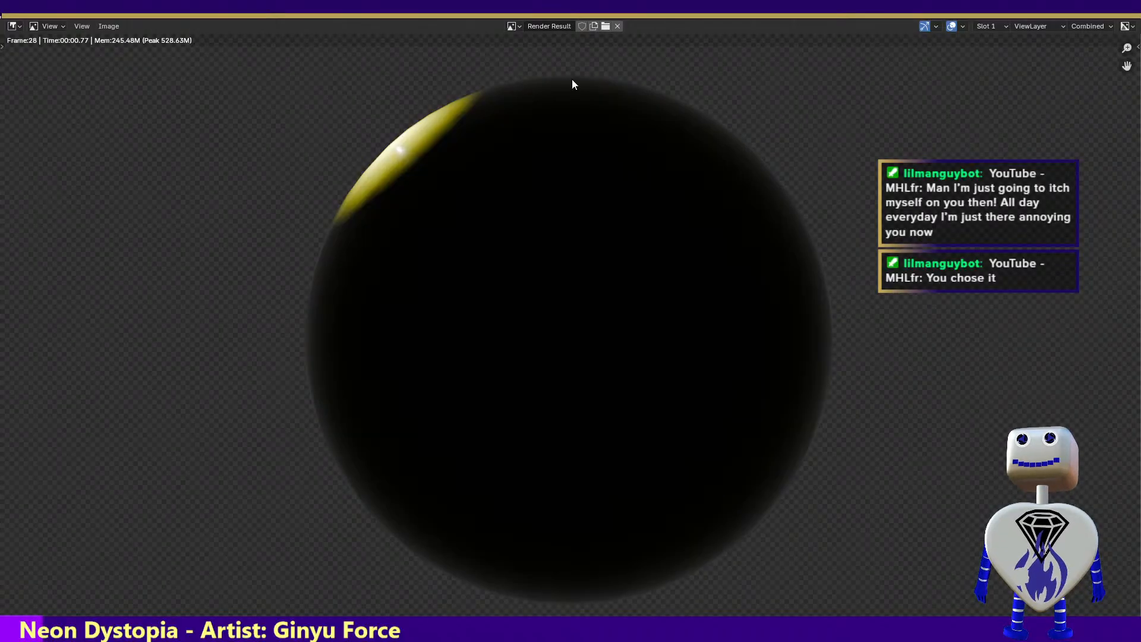
pyautogui.press('Escape')
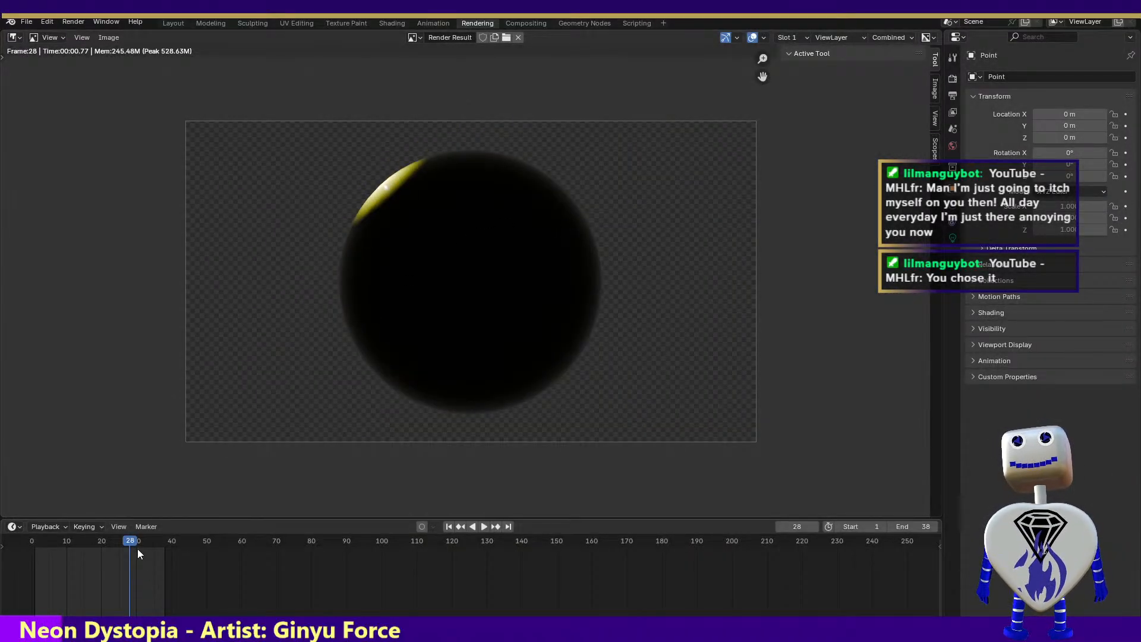
# Scrub the timeline back to frame 22, return to frame 28 in the Animation workspace, and render that frame again
pyautogui.moveTo(138, 548); pyautogui.dragTo(109, 556)
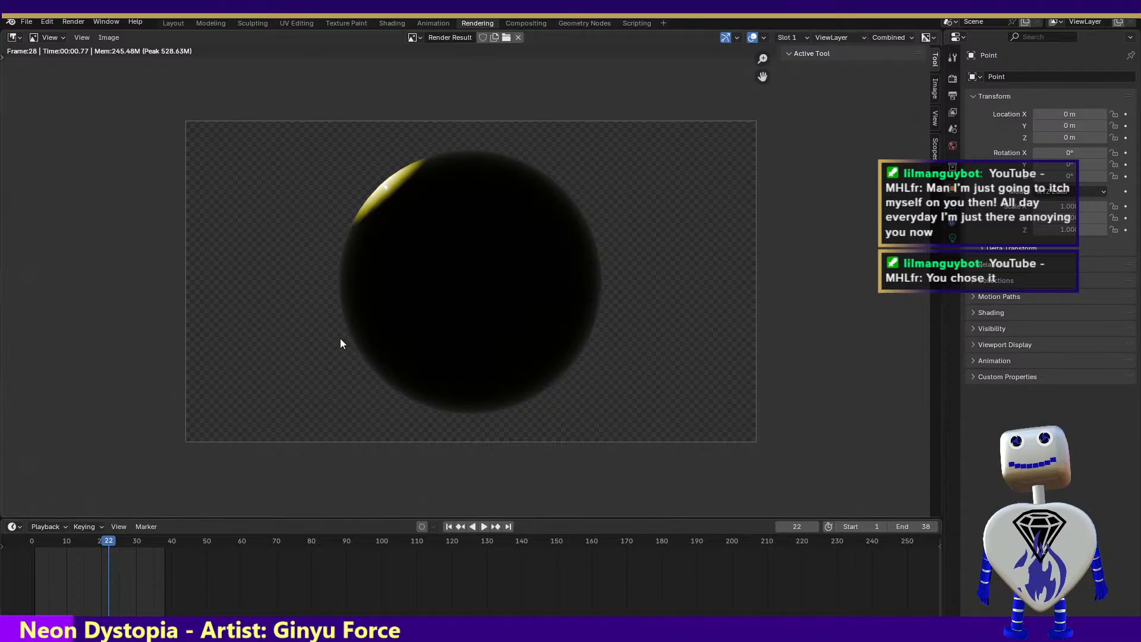
pyautogui.click(385, 22)
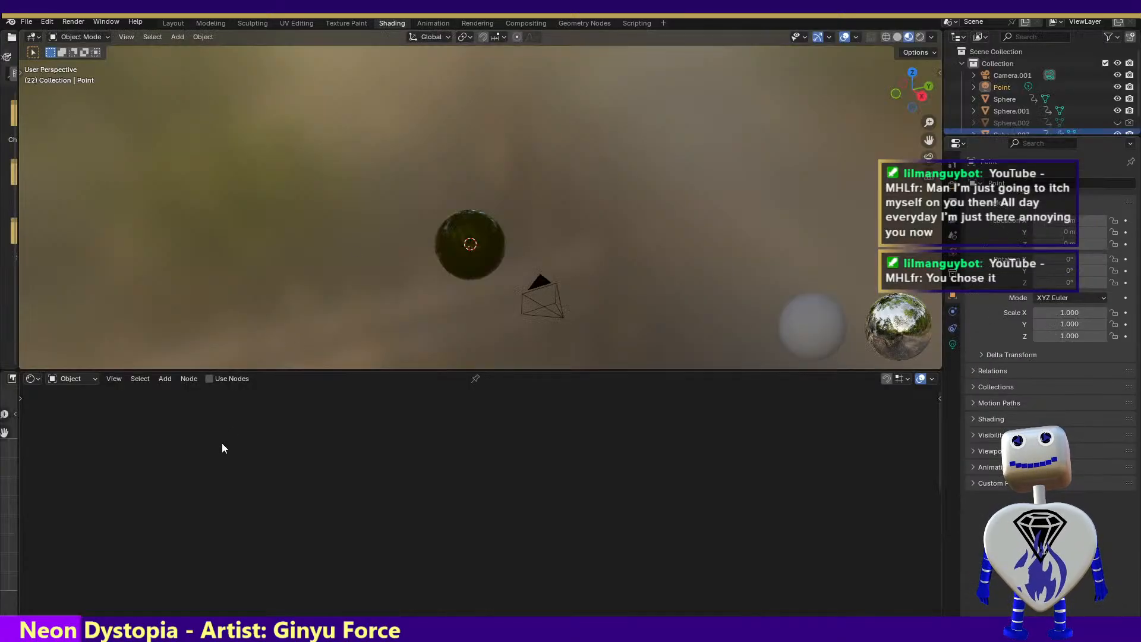
pyautogui.click(433, 23)
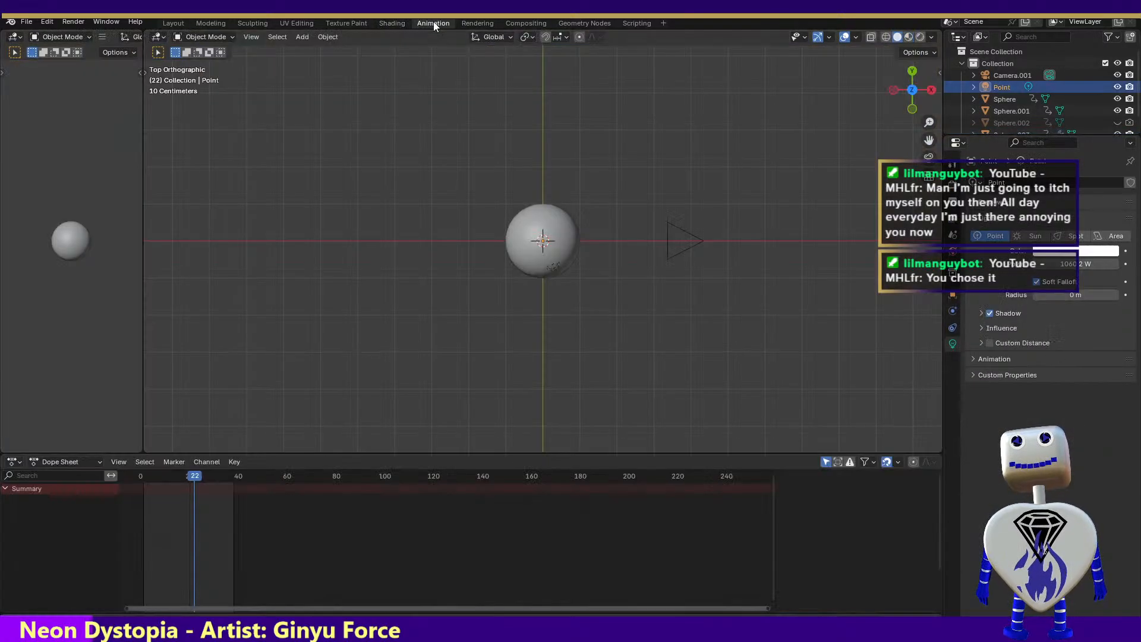
pyautogui.moveTo(205, 475); pyautogui.dragTo(210, 476)
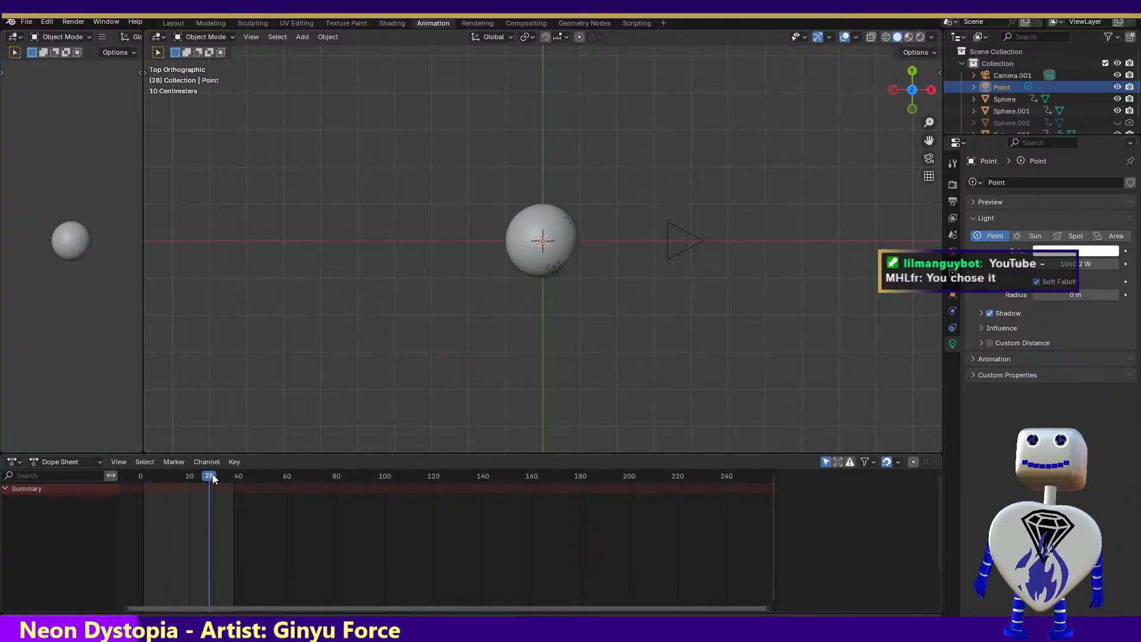
pyautogui.click(71, 21)
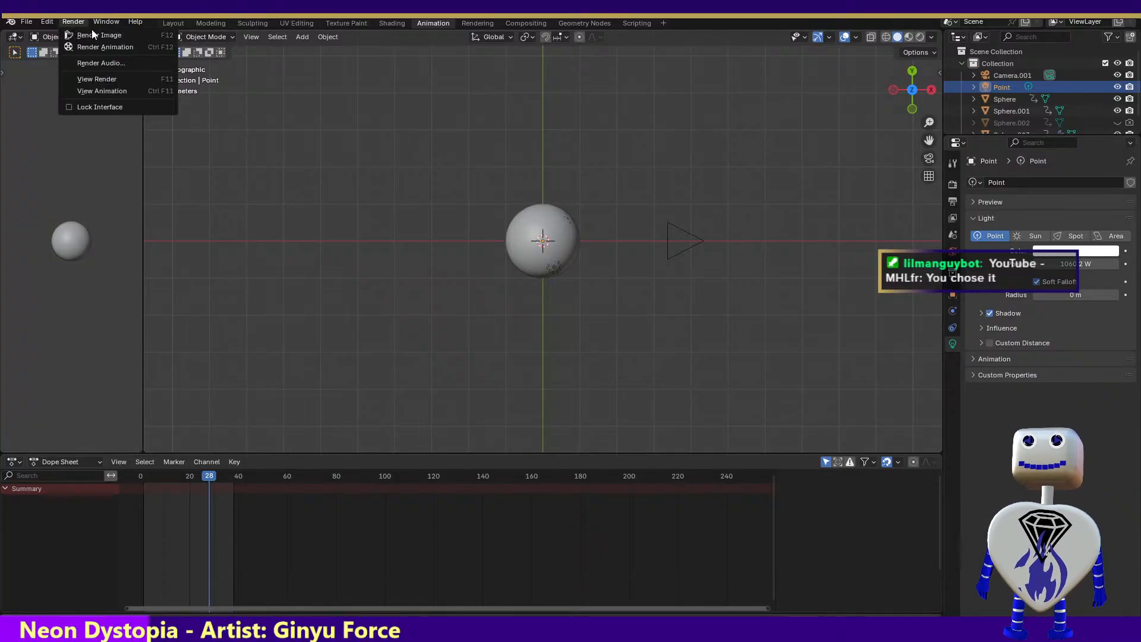
pyautogui.click(100, 39)
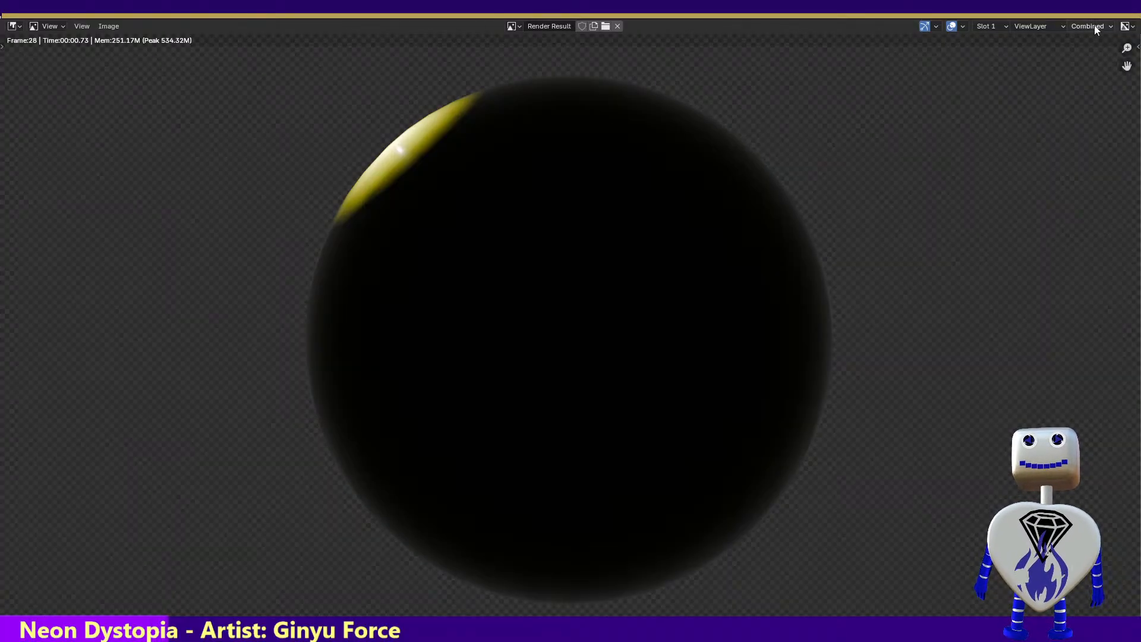
pyautogui.click(1132, 20)
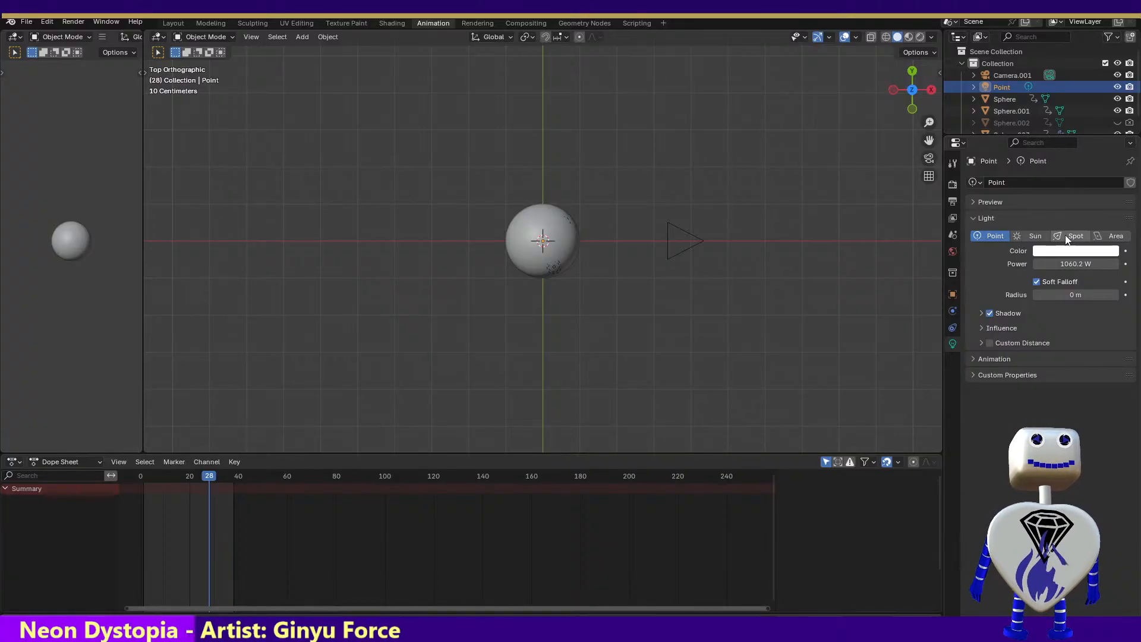
# Change the point light's type to Sun and render frame 28 again from the Rendering workspace
pyautogui.click(1026, 237)
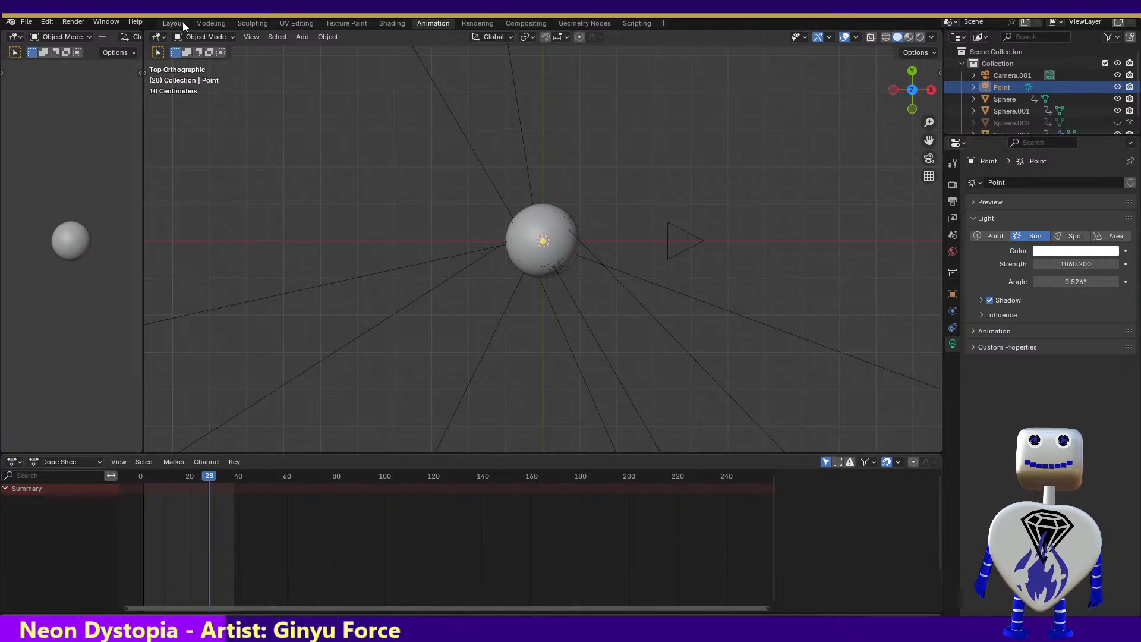
pyautogui.click(478, 23)
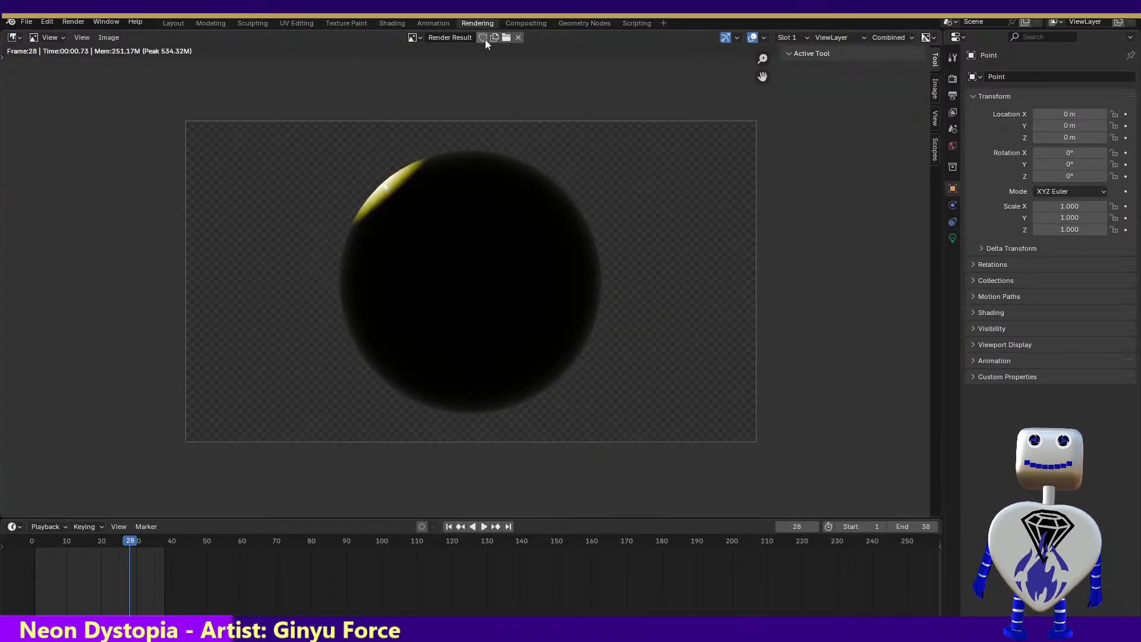
pyautogui.click(73, 21)
pyautogui.click(95, 36)
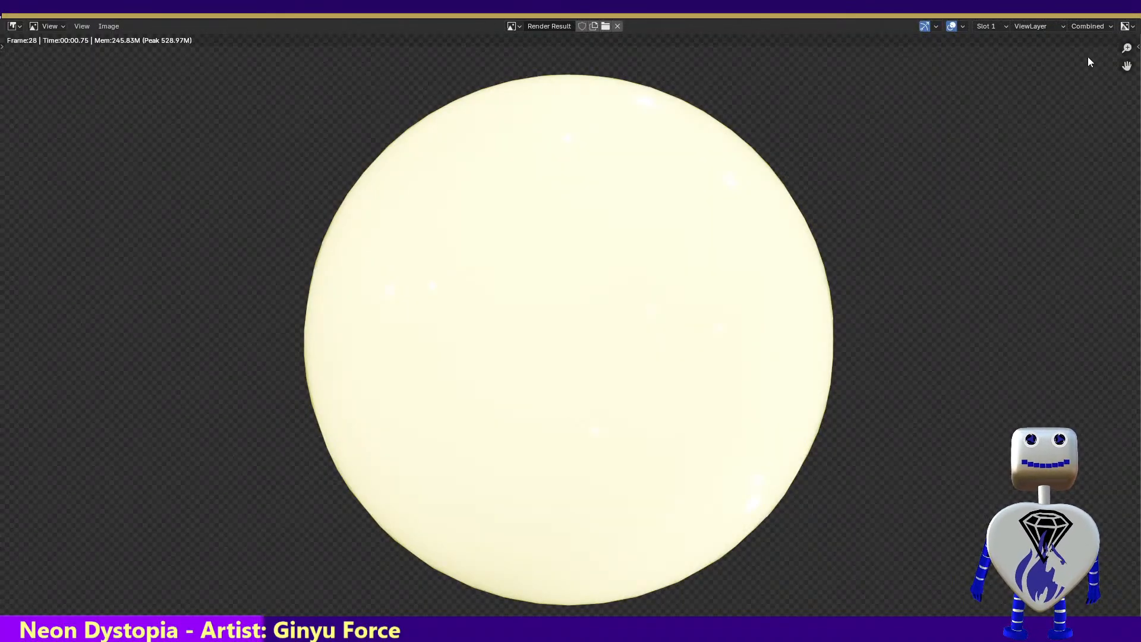
pyautogui.click(1127, 10)
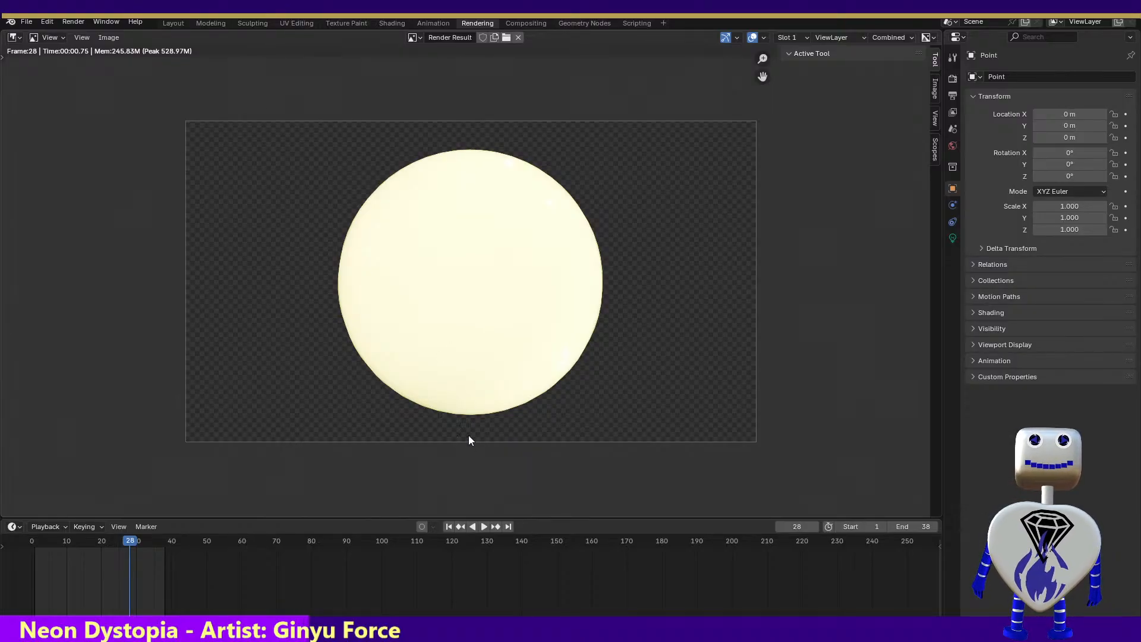
# Play the animation in the Rendering workspace and stop playback at frame 29
pyautogui.click(481, 528)
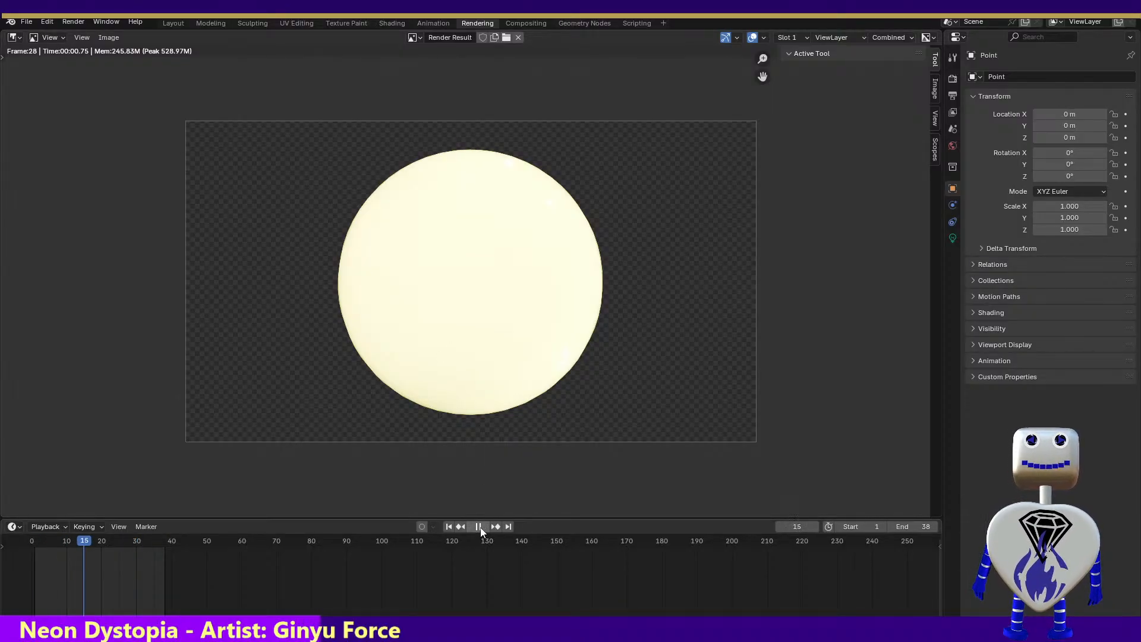
pyautogui.press('space')
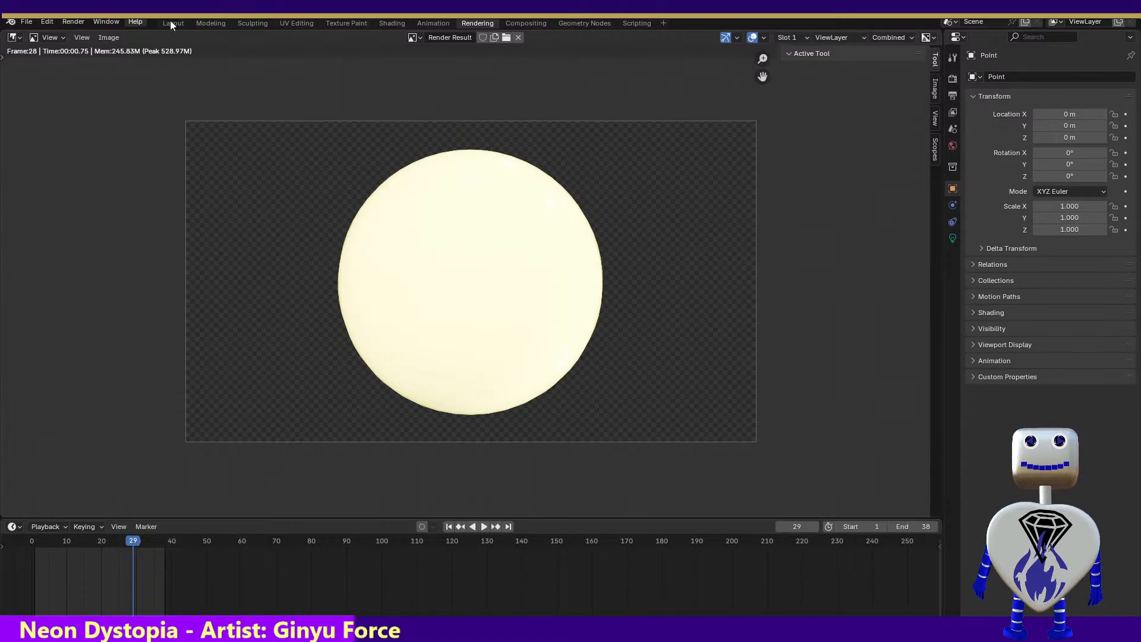
# In the Animation workspace, try the Spot type on the instanced light and set its type back to Point
pyautogui.click(438, 23)
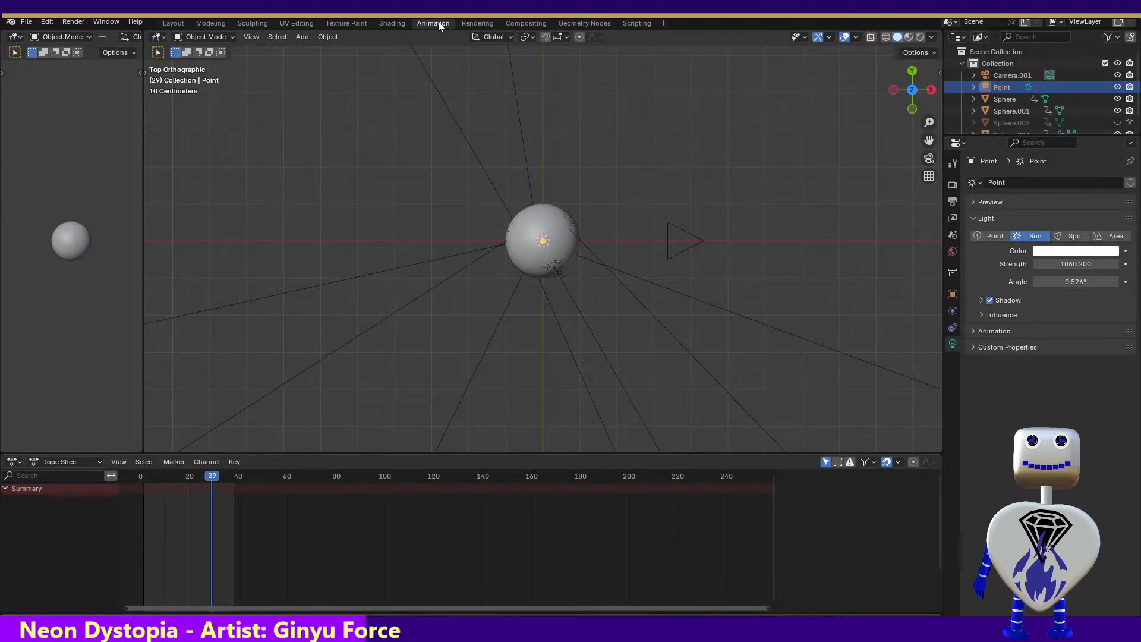
pyautogui.click(1074, 236)
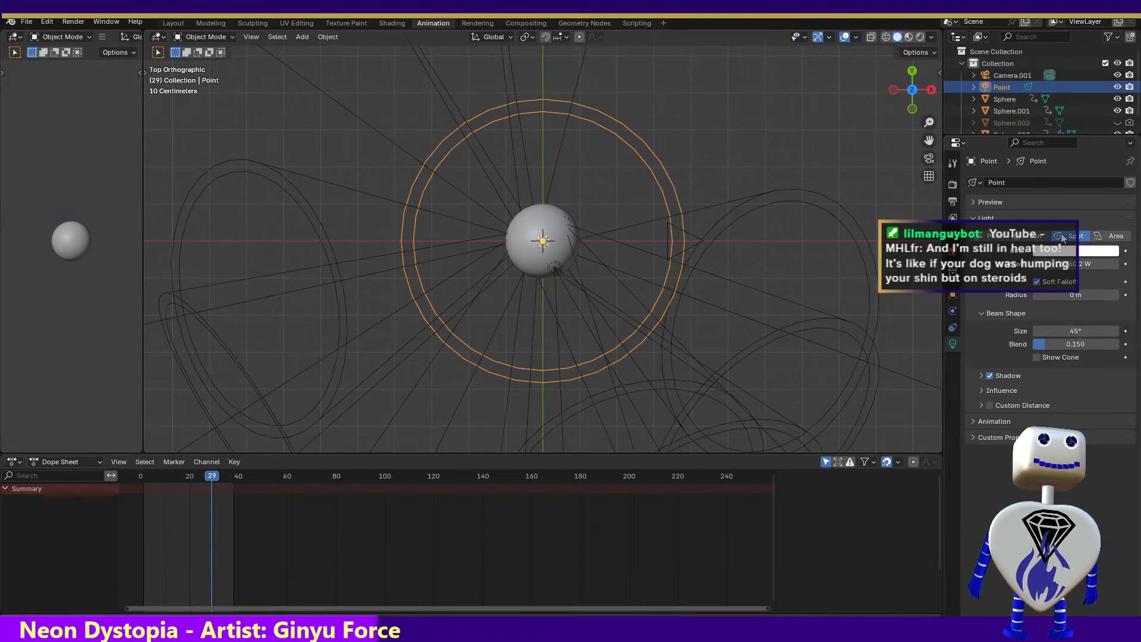
pyautogui.click(998, 235)
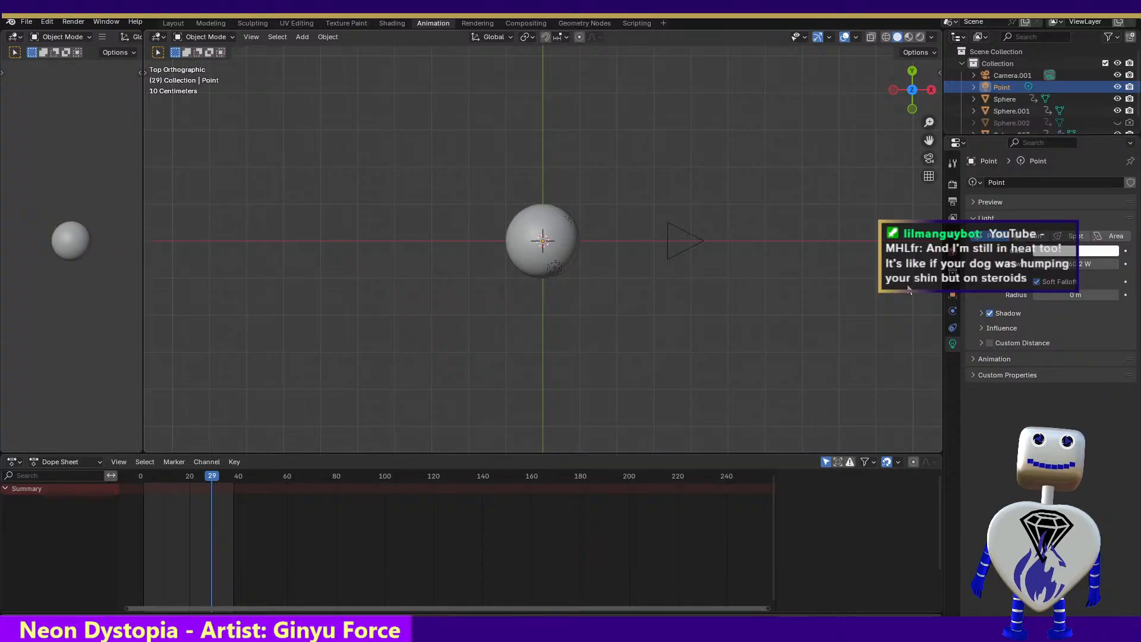
pyautogui.click(981, 328)
pyautogui.click(983, 327)
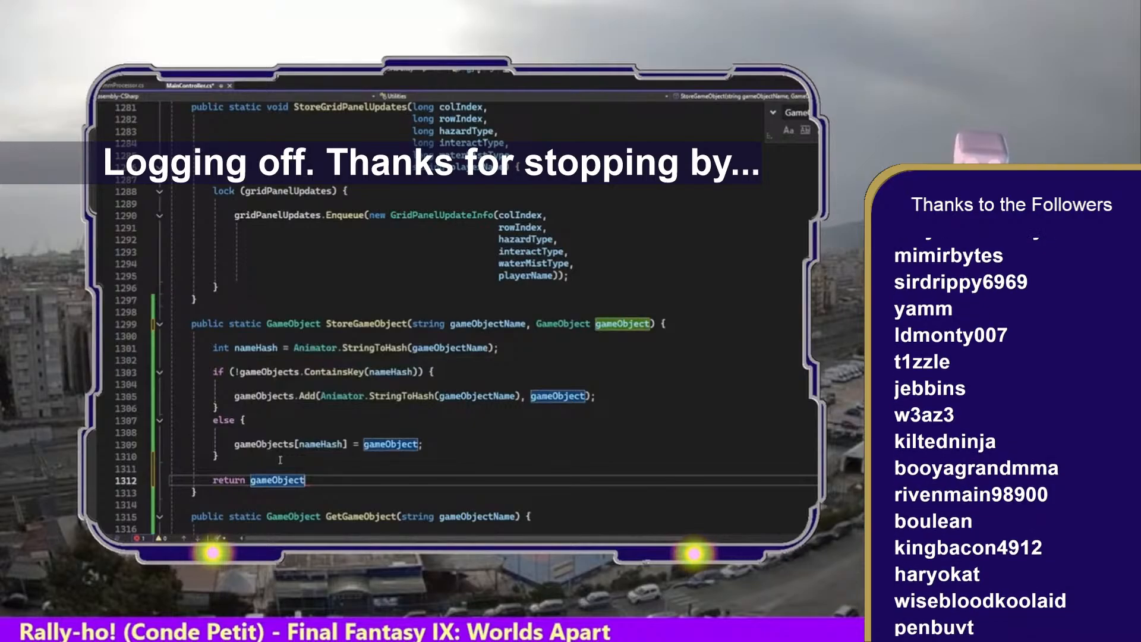
pyautogui.write(';')
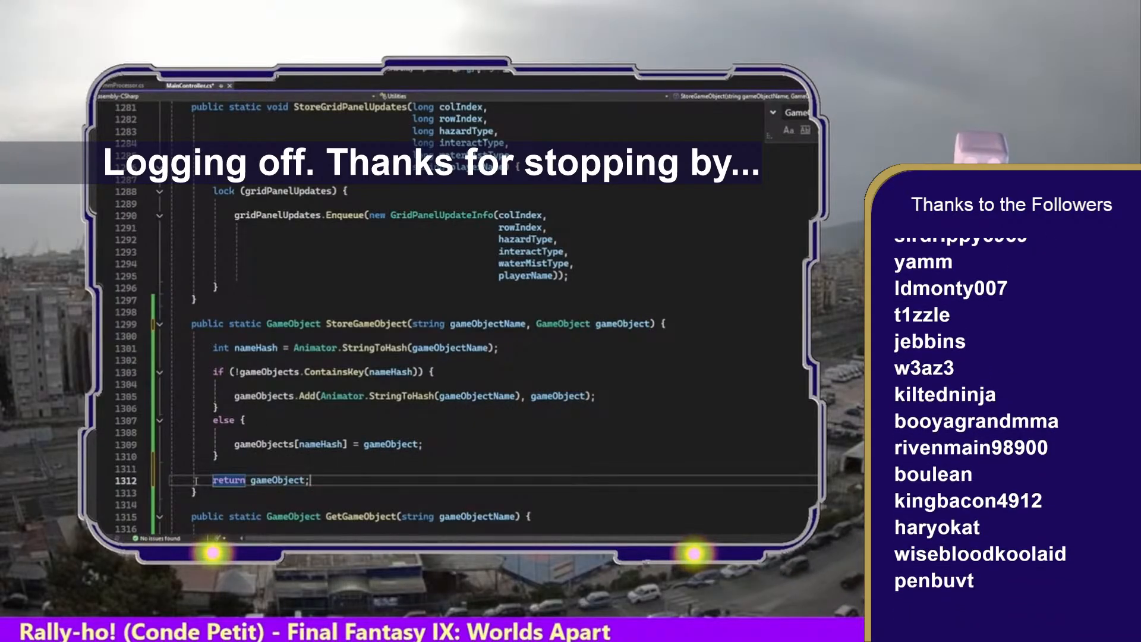
pyautogui.moveTo(198, 492)
pyautogui.mouseDown()
pyautogui.moveTo(137, 330)
pyautogui.moveTo(155, 313)
pyautogui.mouseUp()
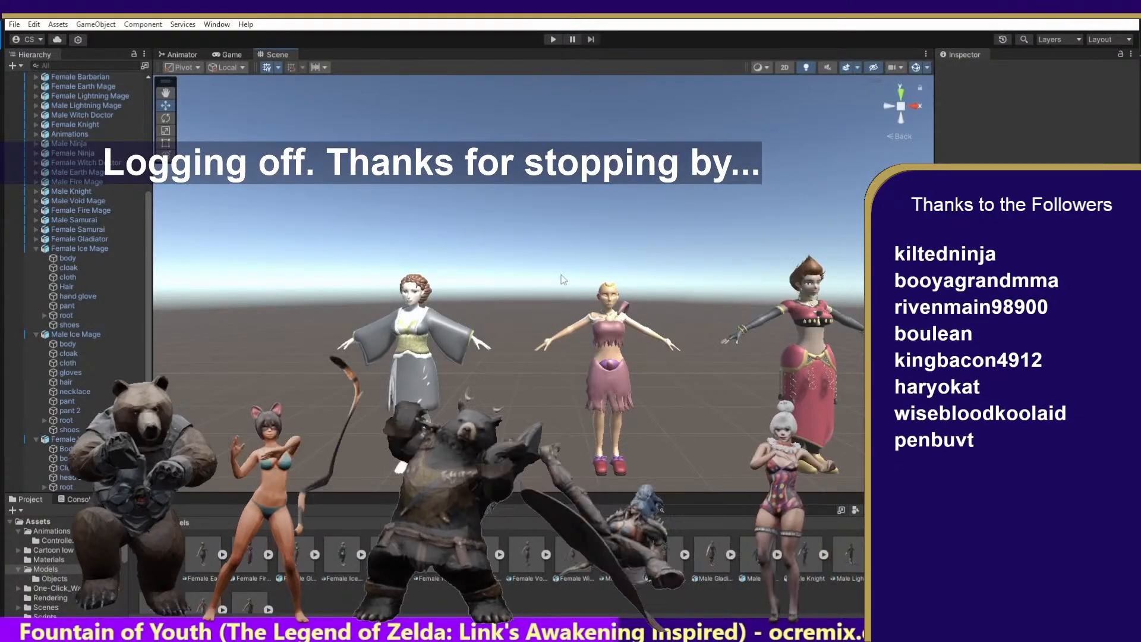
pyautogui.click(144, 522)
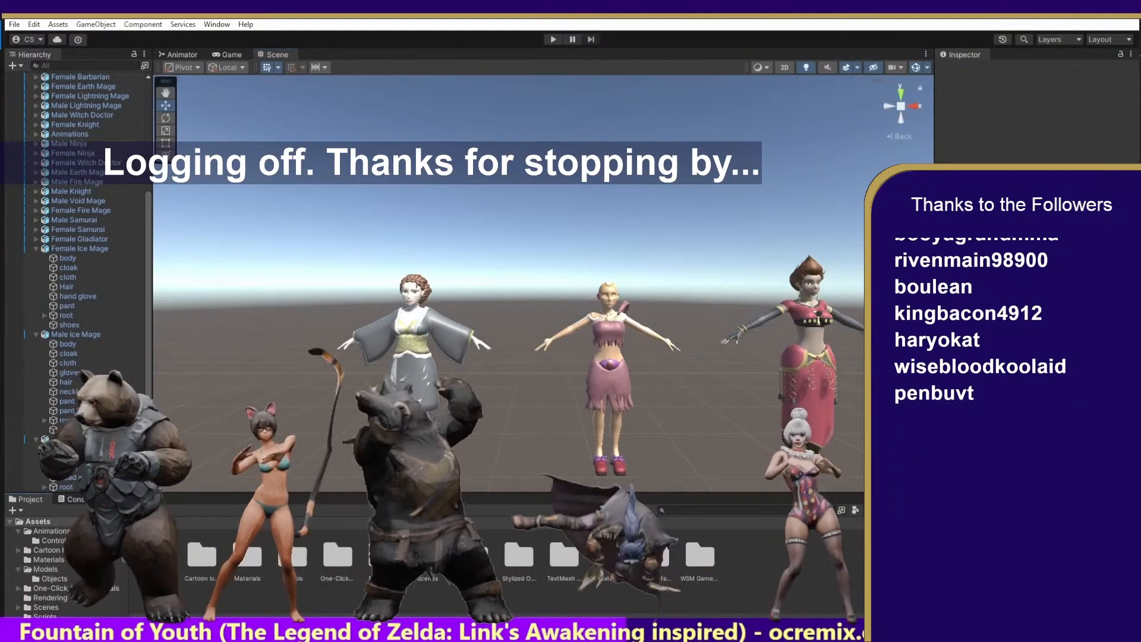